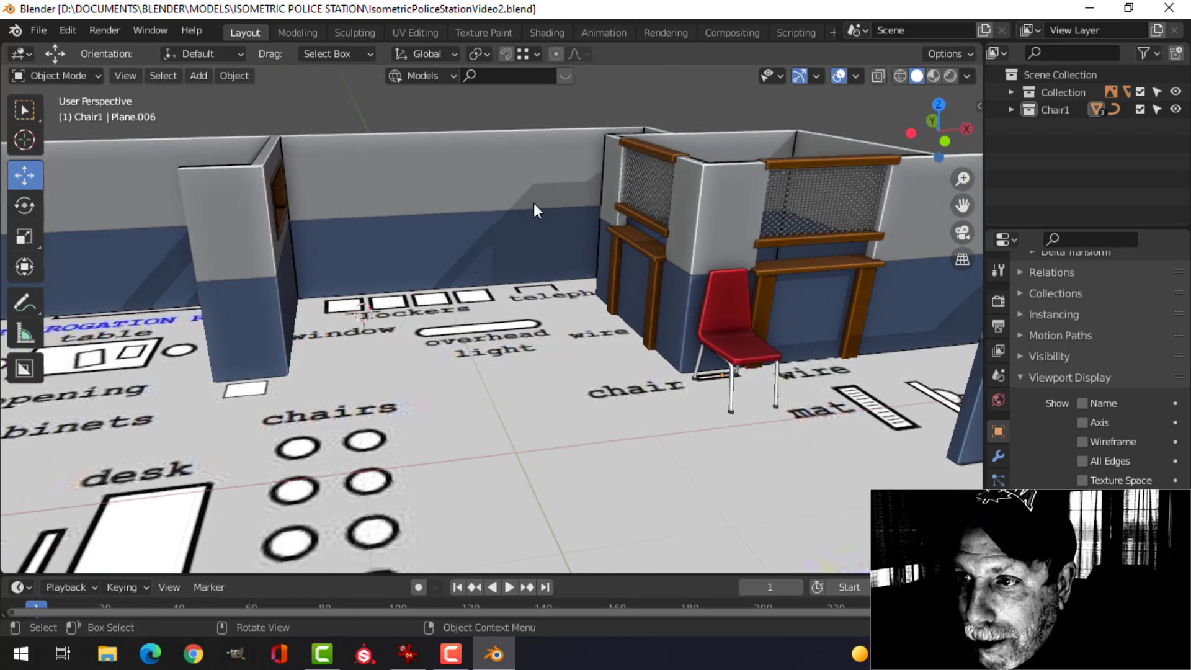
- Add a plane mesh at the lockers marking on the floor plan and enter Edit Mode
scroll(447, 239, "down", 5)
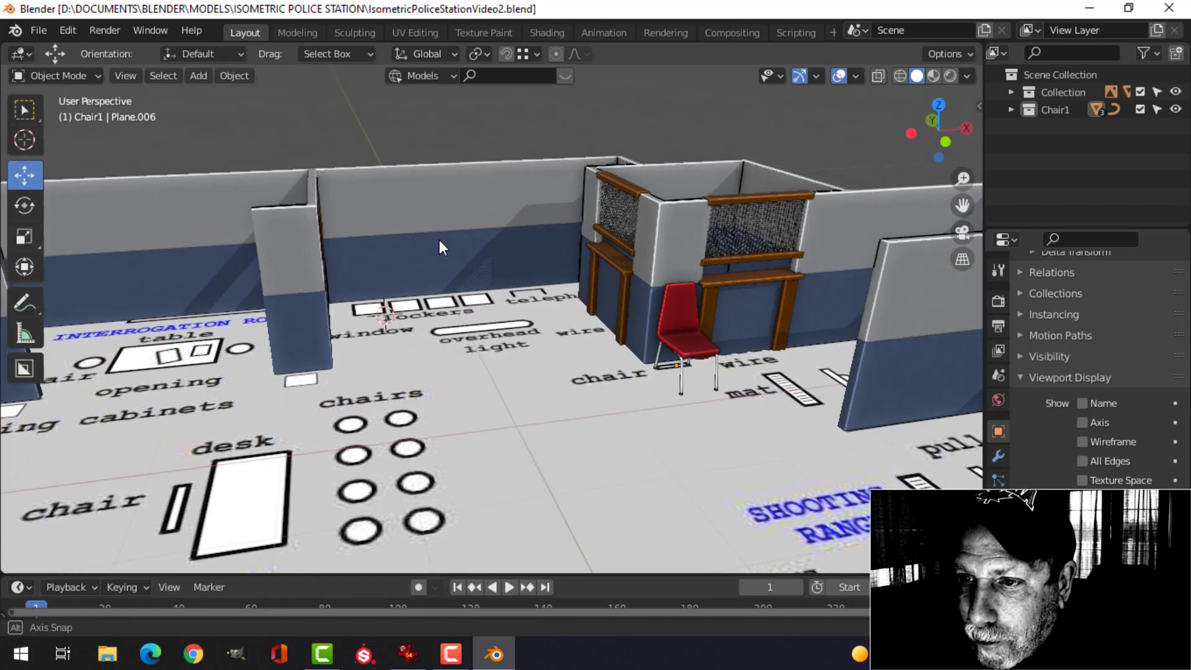
scroll(497, 251, "up", 3)
middle_click_drag(531, 251, 481, 254)
scroll(485, 263, "up", 3)
key("shift+a")
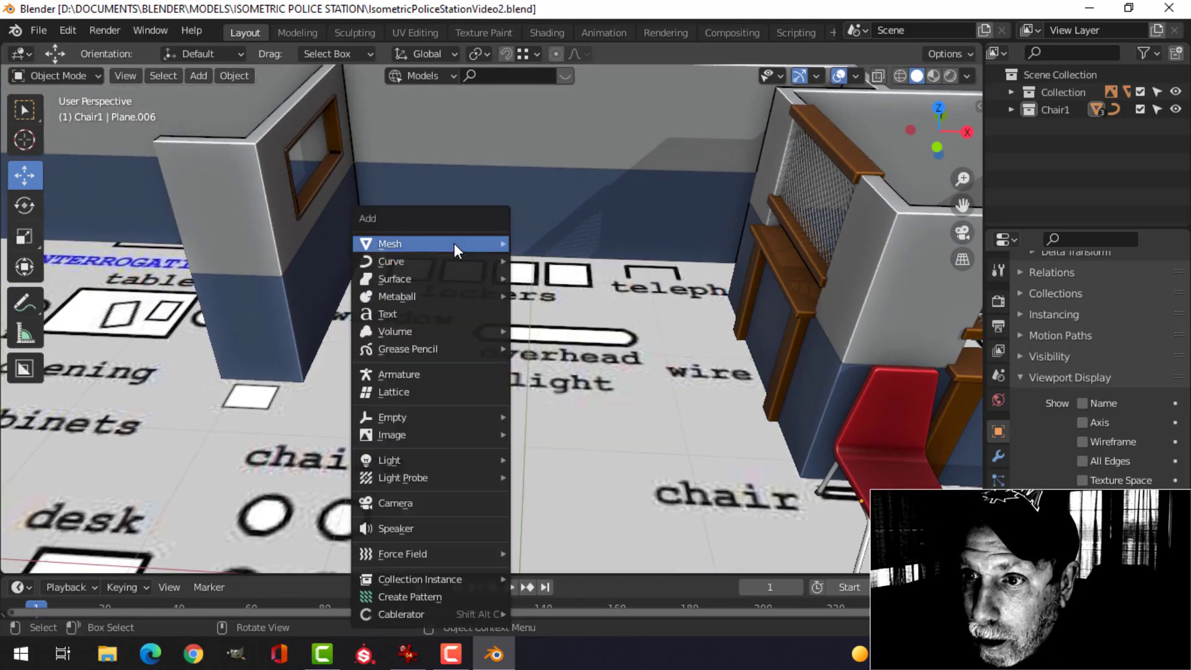
mouse_move(454, 243)
left_click(540, 242)
key("Tab")
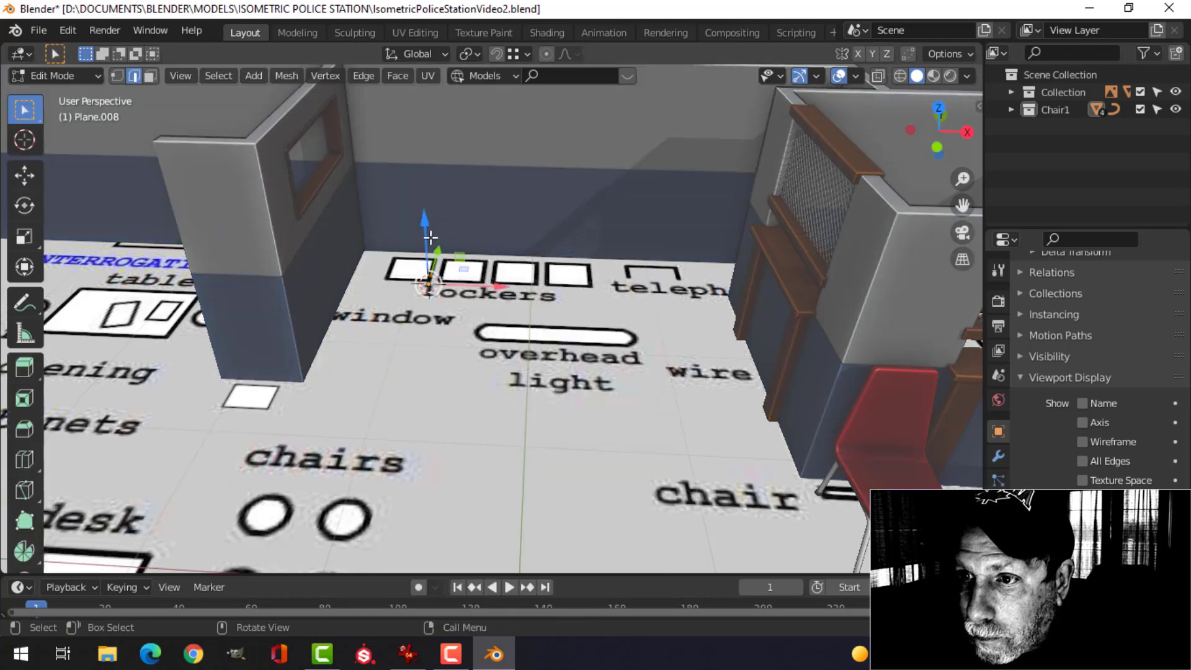
- Raise the plane about 0.37 m and scale it down to roughly the size of one locker outline
mouse_move(430, 237)
left_mouse_down()
mouse_move(431, 195)
mouse_move(431, 217)
left_mouse_up()
key("s")
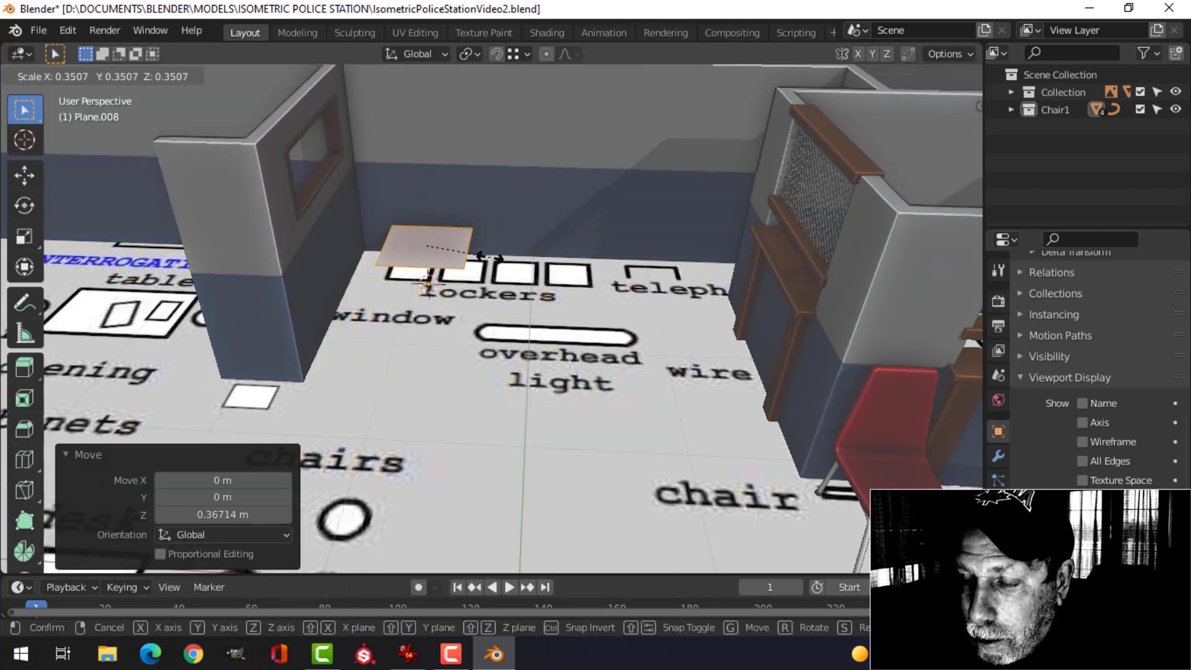
left_click(488, 257)
middle_click_drag(574, 214, 526, 185)
scroll(509, 247, "up", 2)
key("s")
left_click(470, 236)
key("s")
left_click(523, 202)
- Lower the plane to just above the floor and move it about 0.15 m in Y over the first locker outline
key("KP_1")
key("g")
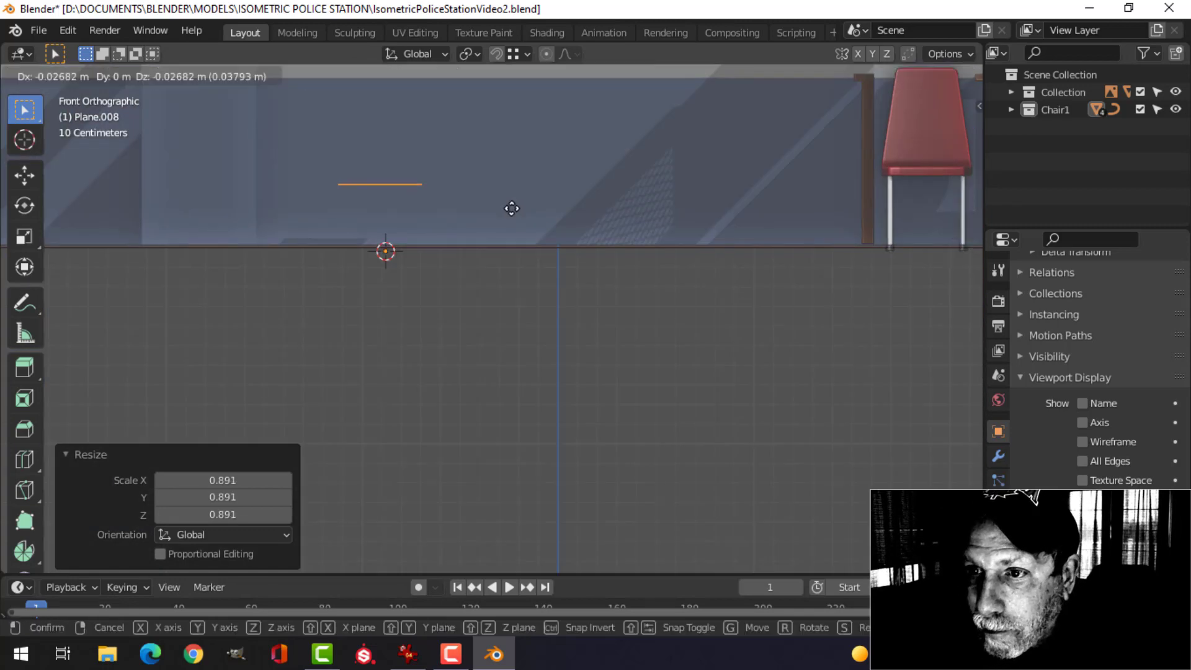
left_click(512, 239)
middle_click_drag(545, 202, 542, 165)
key("g")
key("y")
left_click(483, 188)
scroll(539, 171, "up", 2)
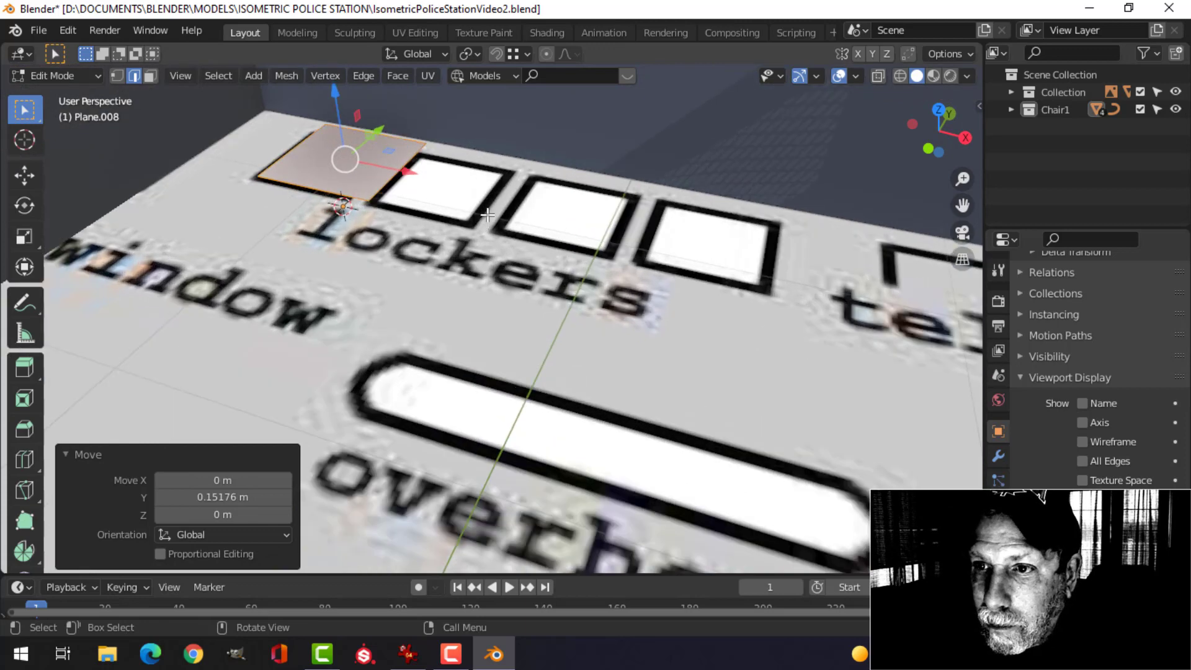
- Extrude the plane upward along Z about 1.16 m to form the locker body
middle_click_drag(499, 239, 497, 361)
scroll(501, 222, "down", 4)
key("KP_1")
key("e")
key("z")
right_click(441, 302)
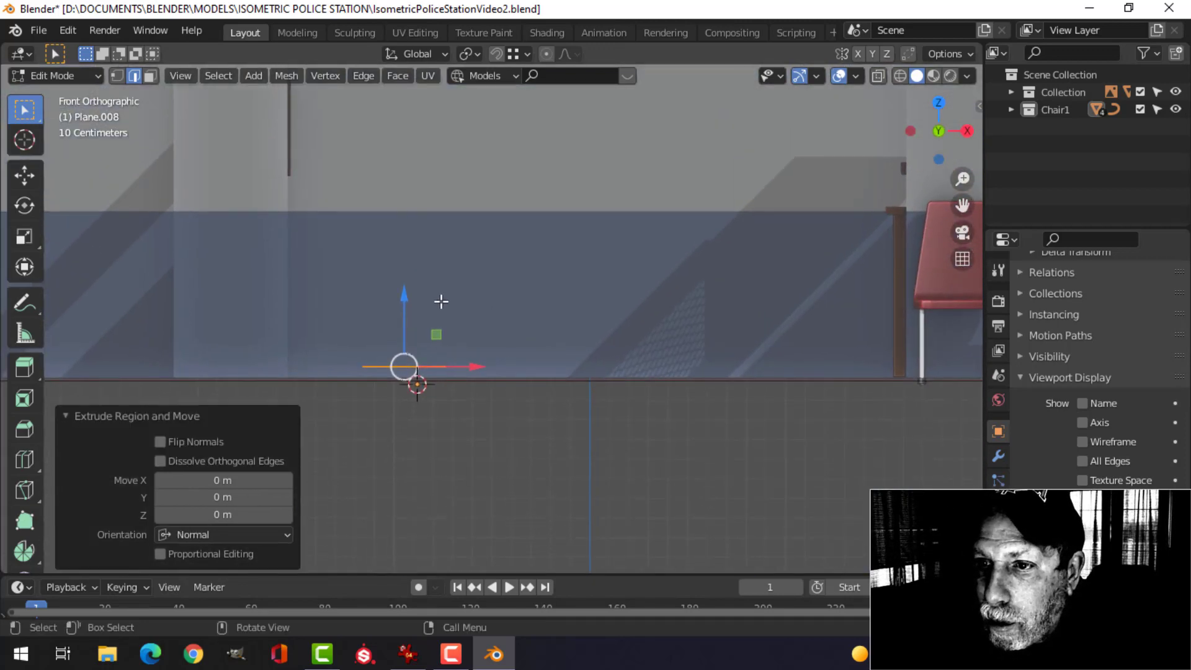
key("e")
key("z")
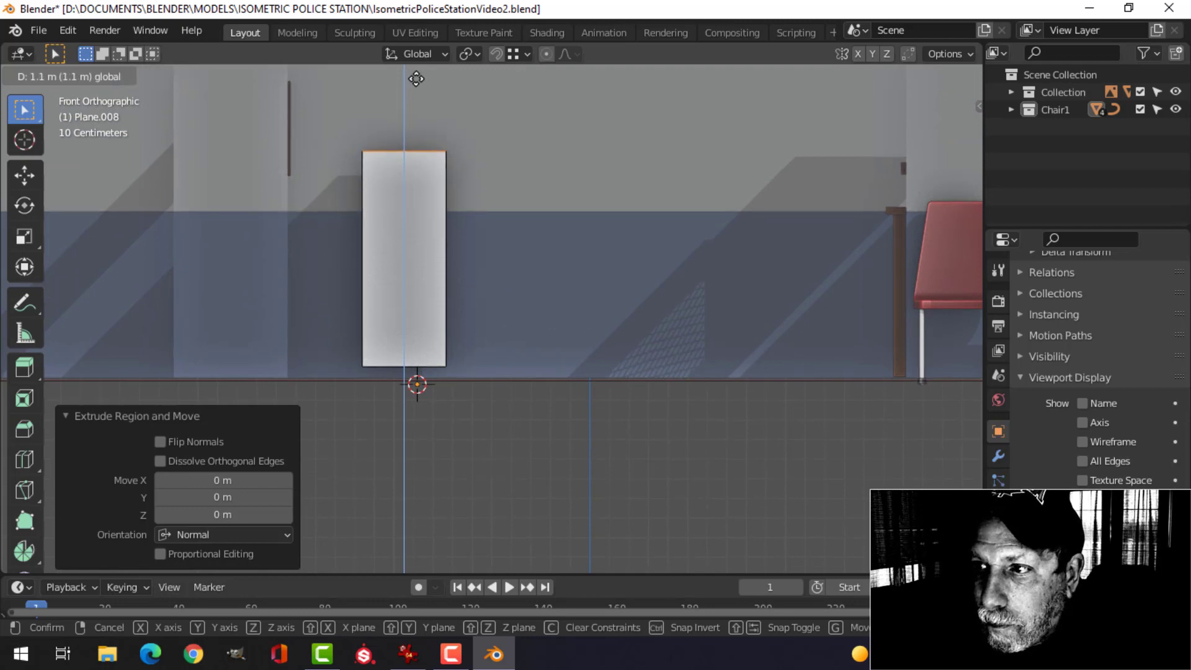
left_click_drag(416, 79, 416, 66)
scroll(472, 145, "down", 2)
middle_click_drag(476, 179, 482, 203, "shift")
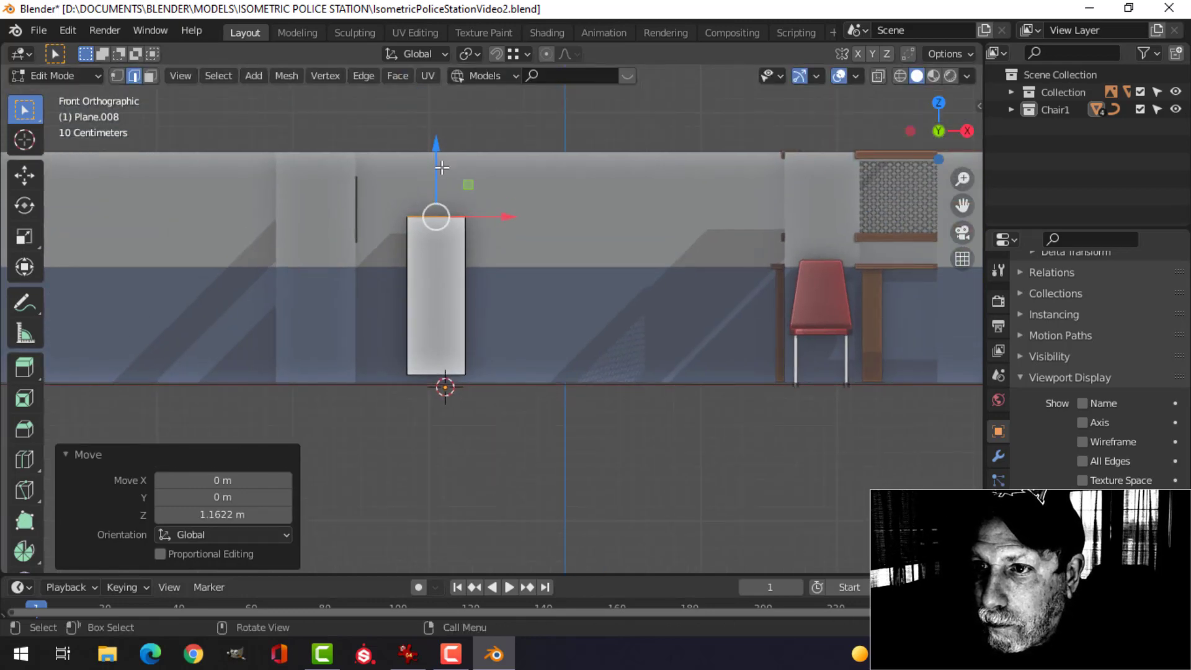
left_click_drag(437, 149, 437, 143)
- Scale the entire locker body along Y to adjust its depth
middle_click_drag(437, 142, 497, 168)
key("a")
key("s")
key("y")
left_click(550, 240)
scroll(508, 232, "up", 1)
left_click(522, 245)
scroll(522, 236, "up", 2)
scroll(523, 236, "down", 2)
- Add one vertical loop cut near the locker's front with a slide factor of 0.649, and adjust its position along Y
key("ctrl+r")
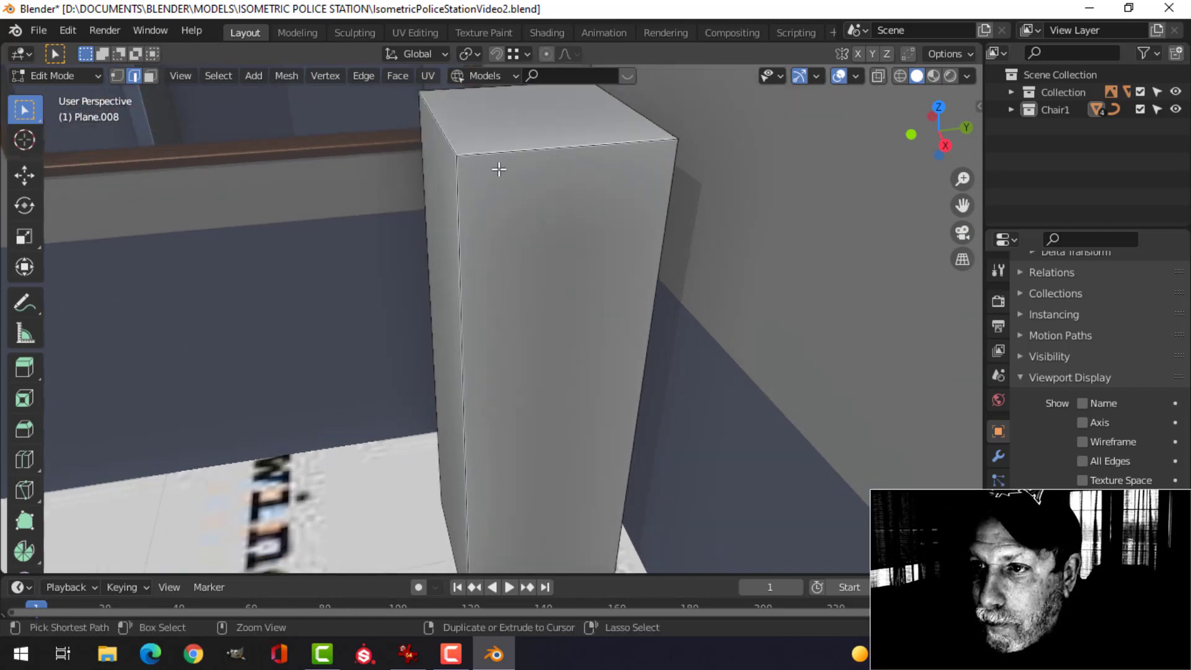
left_click(495, 168)
left_click(429, 182)
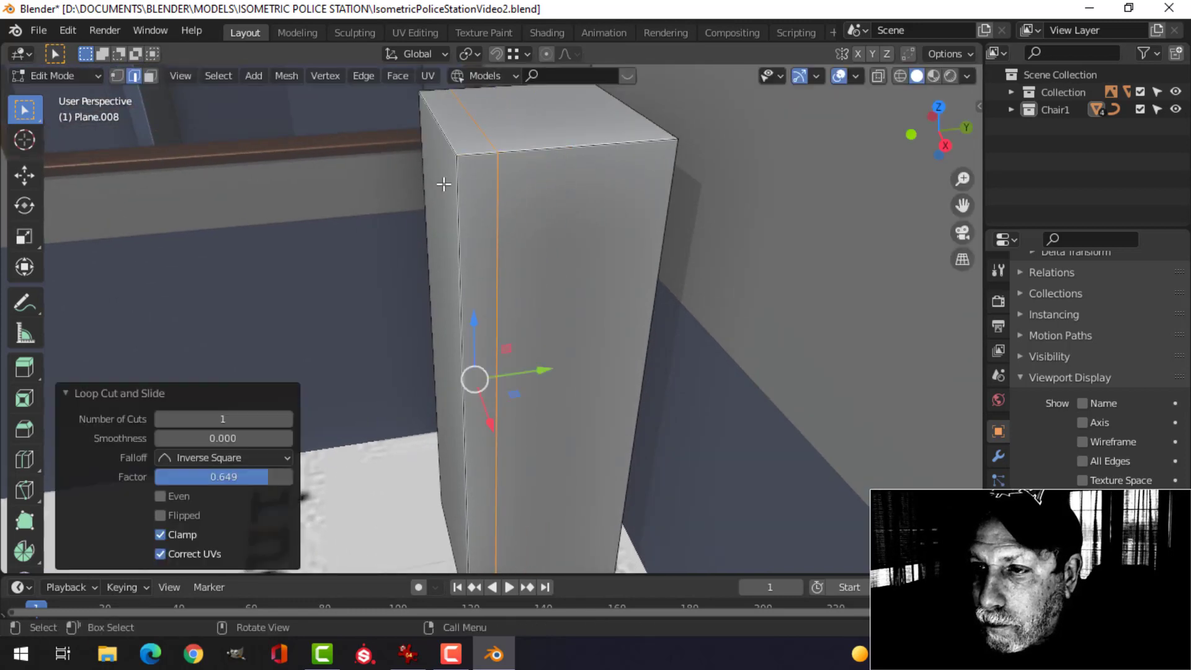
middle_click_drag(469, 189, 462, 193)
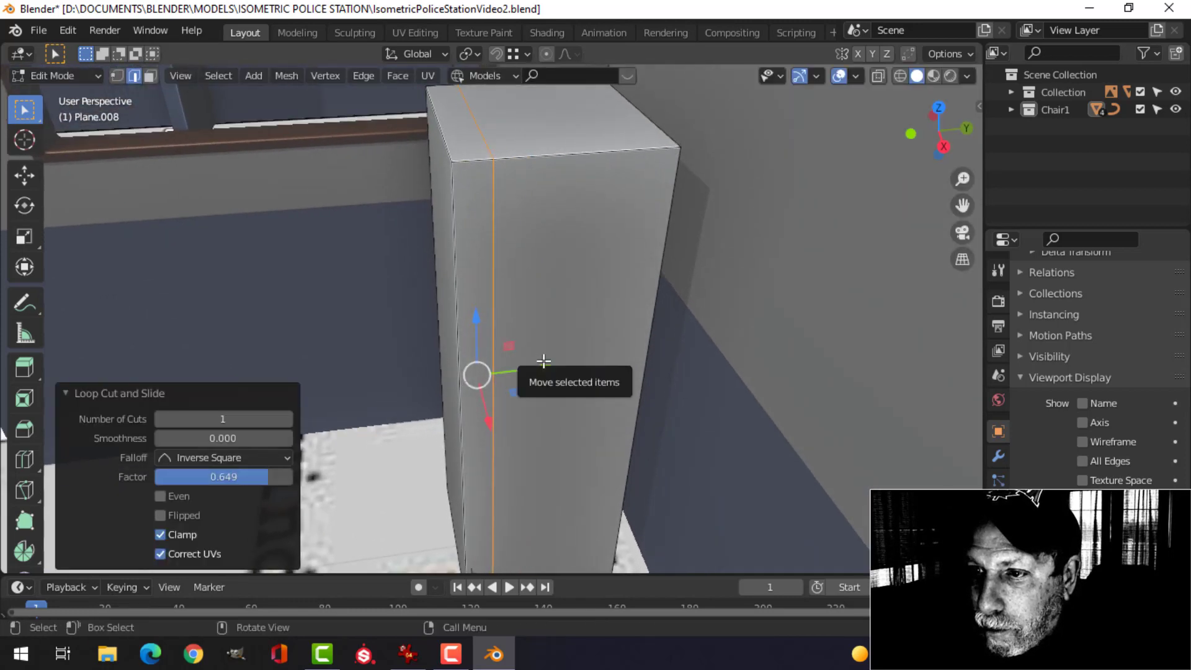
left_click_drag(539, 363, 476, 273)
- Bevel the locker's vertical corner edges with a width of about 0.016 m and 4 segments
mouse_move(476, 273)
middle_mouse_down()
mouse_move(469, 243)
mouse_move(365, 200)
mouse_move(460, 226)
mouse_move(652, 196)
mouse_move(567, 242)
mouse_move(702, 239)
middle_mouse_up()
left_click(348, 178, "shift")
mouse_move(443, 242)
middle_mouse_down()
mouse_move(519, 242)
mouse_move(236, 229)
middle_mouse_up()
left_click(237, 229, "shift")
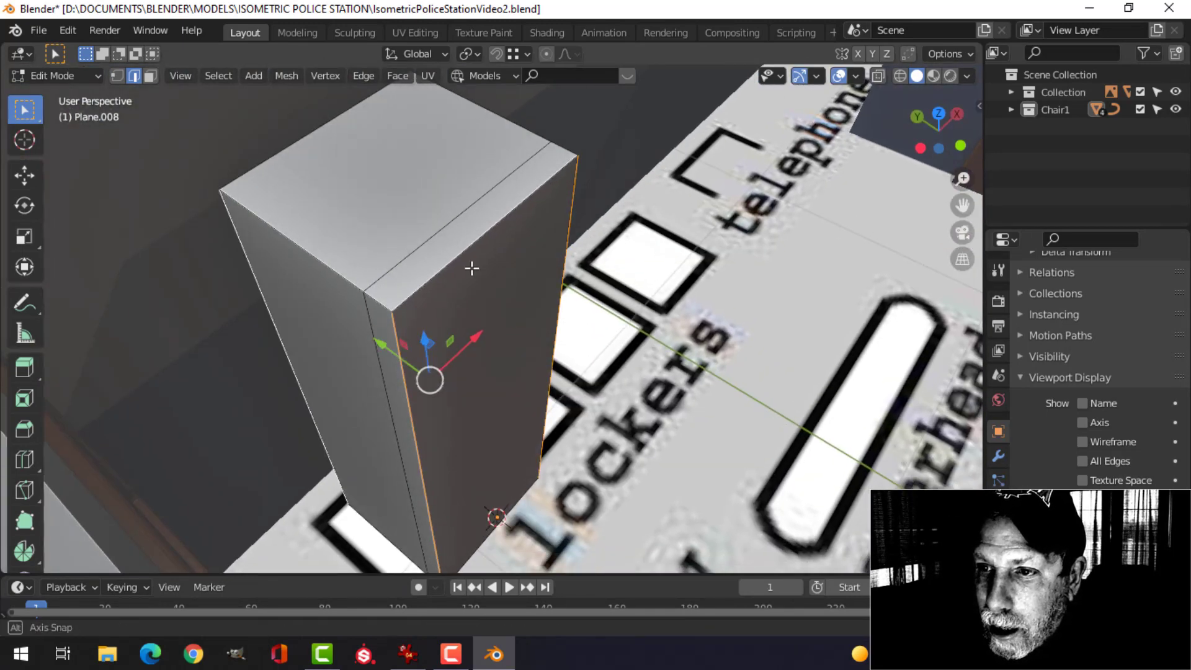
middle_click_drag(474, 266, 506, 249)
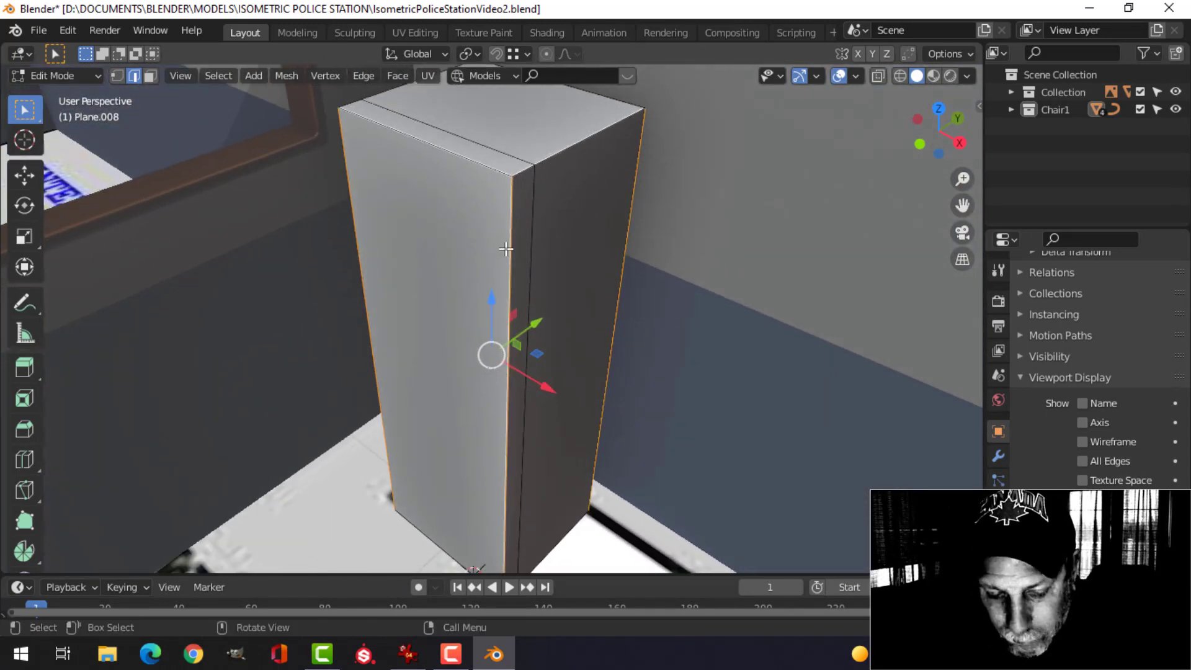
key("ctrl+b")
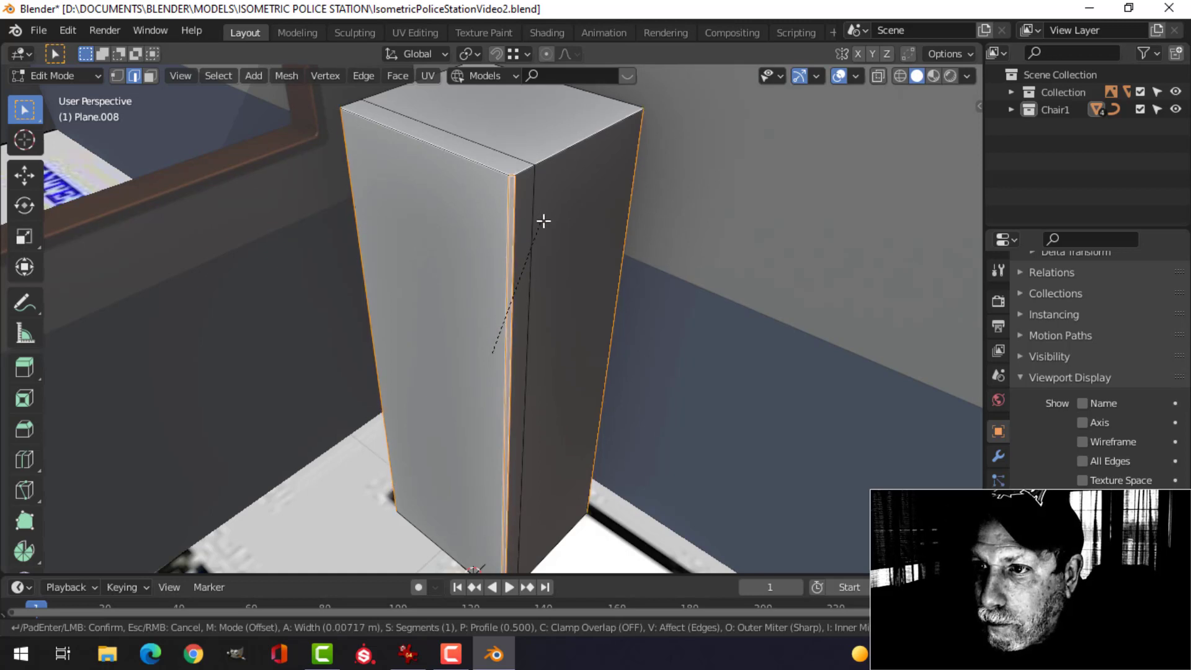
scroll(564, 193, "up", 2)
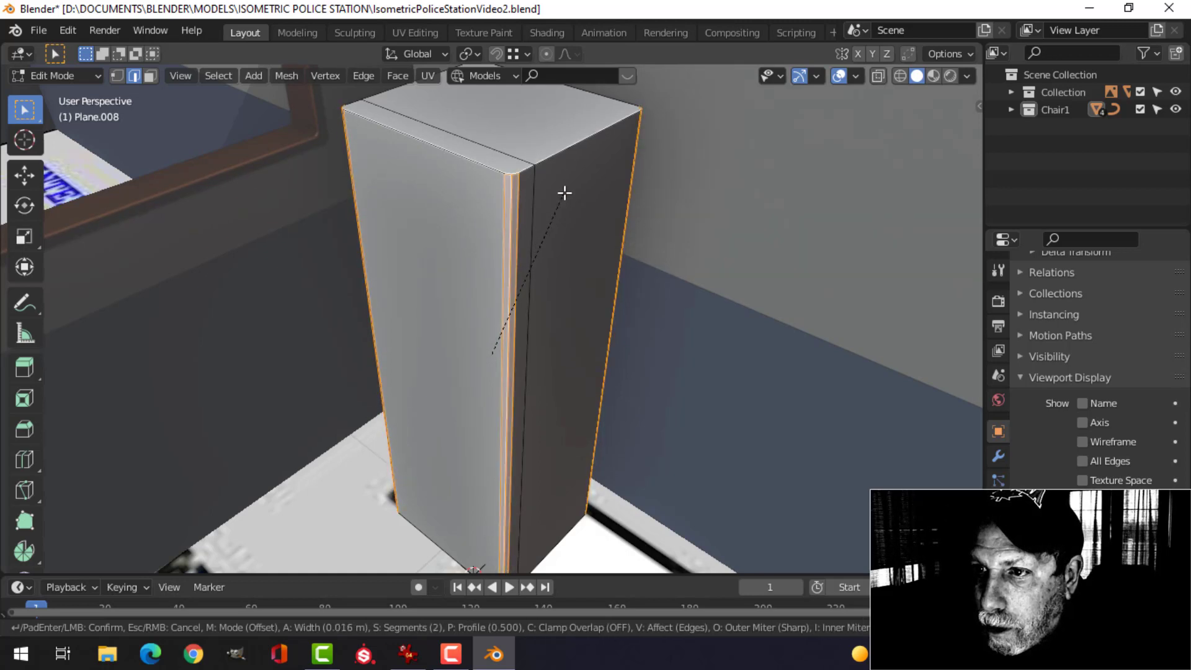
left_click(567, 193)
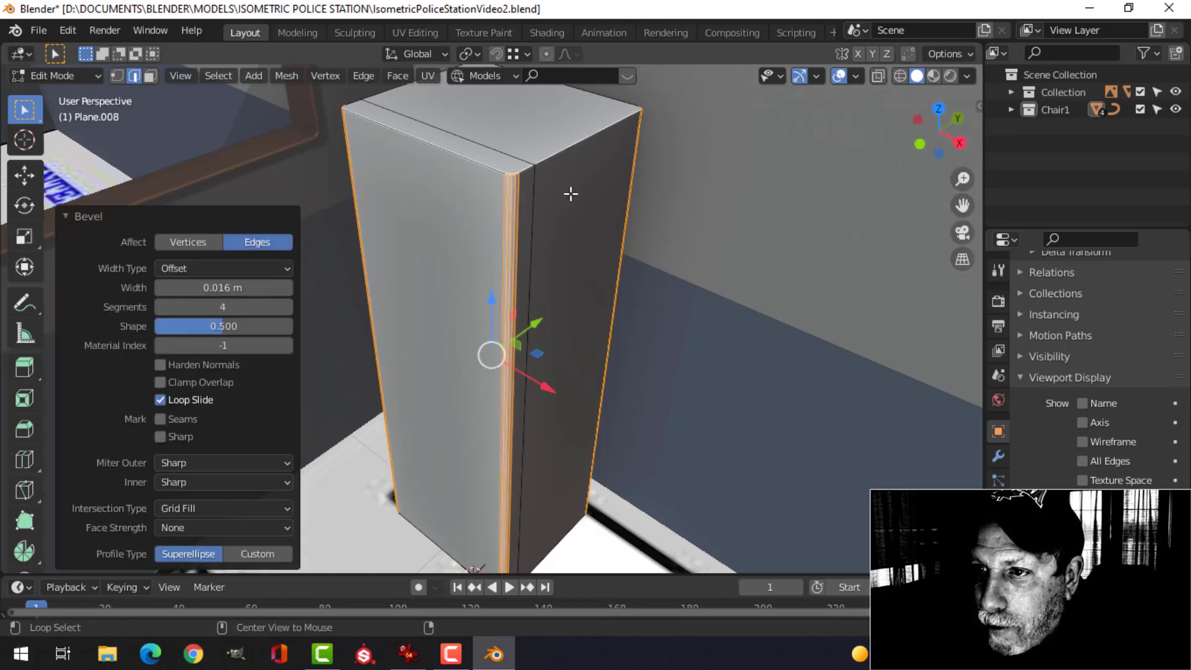
- Bevel the edge loops around the locker's top and base with 4 segments
key("alt+a")
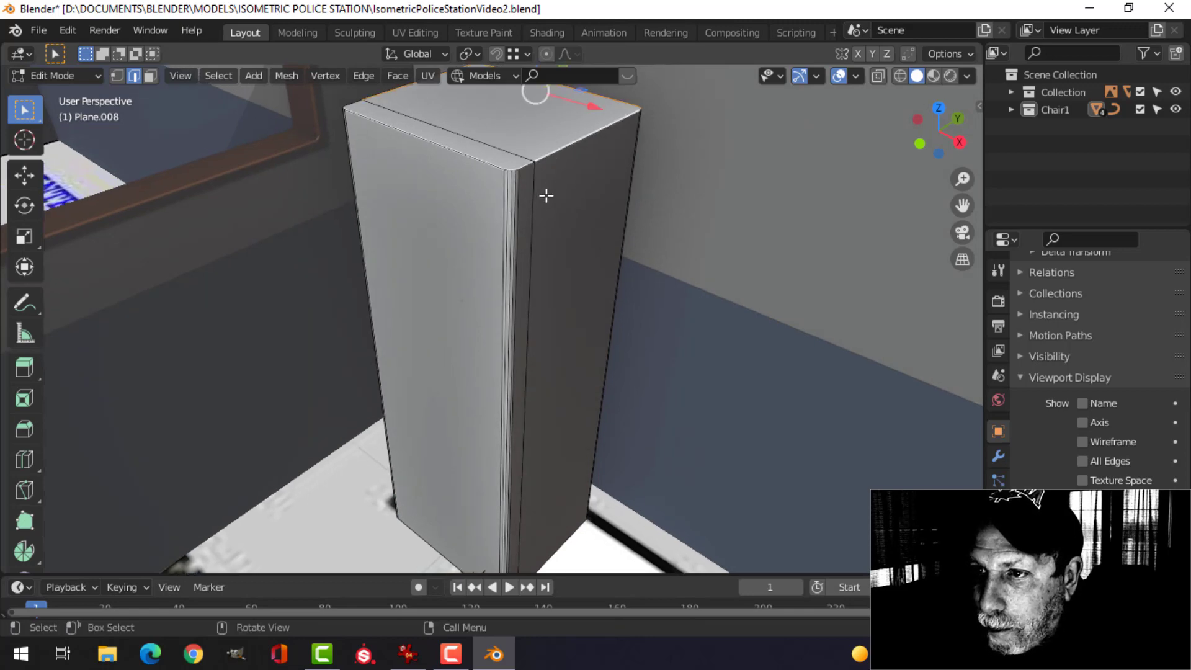
middle_click_drag(623, 309, 603, 258)
middle_click_drag(576, 314, 534, 176, "shift")
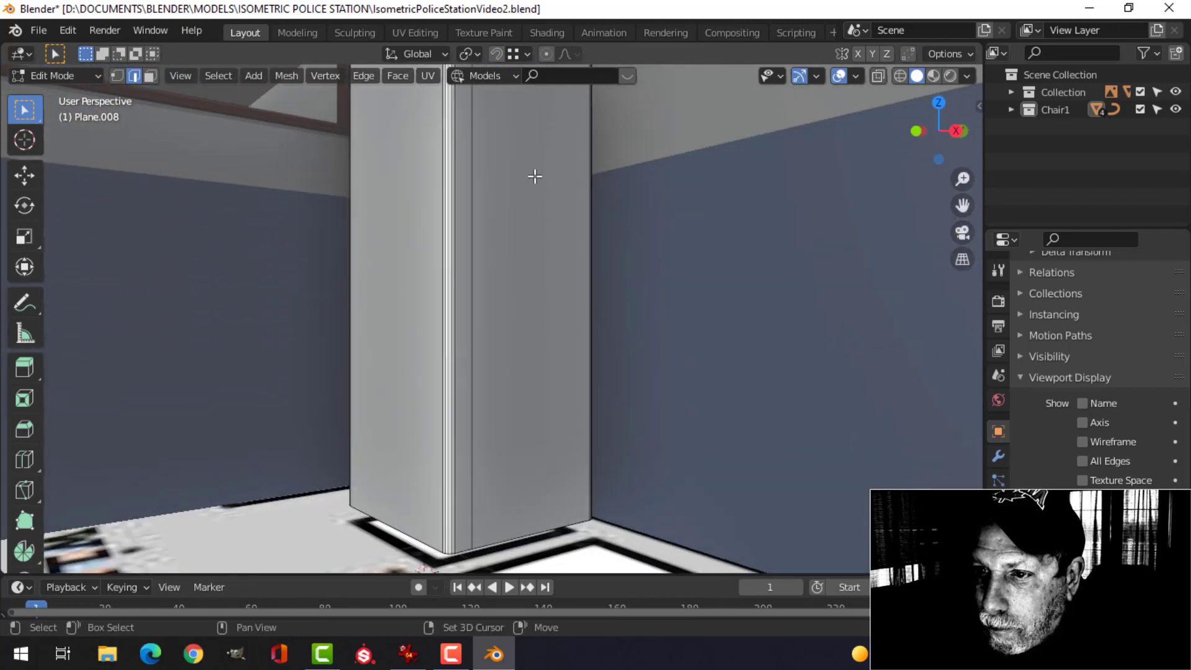
middle_click_drag(538, 298, 534, 224, "shift")
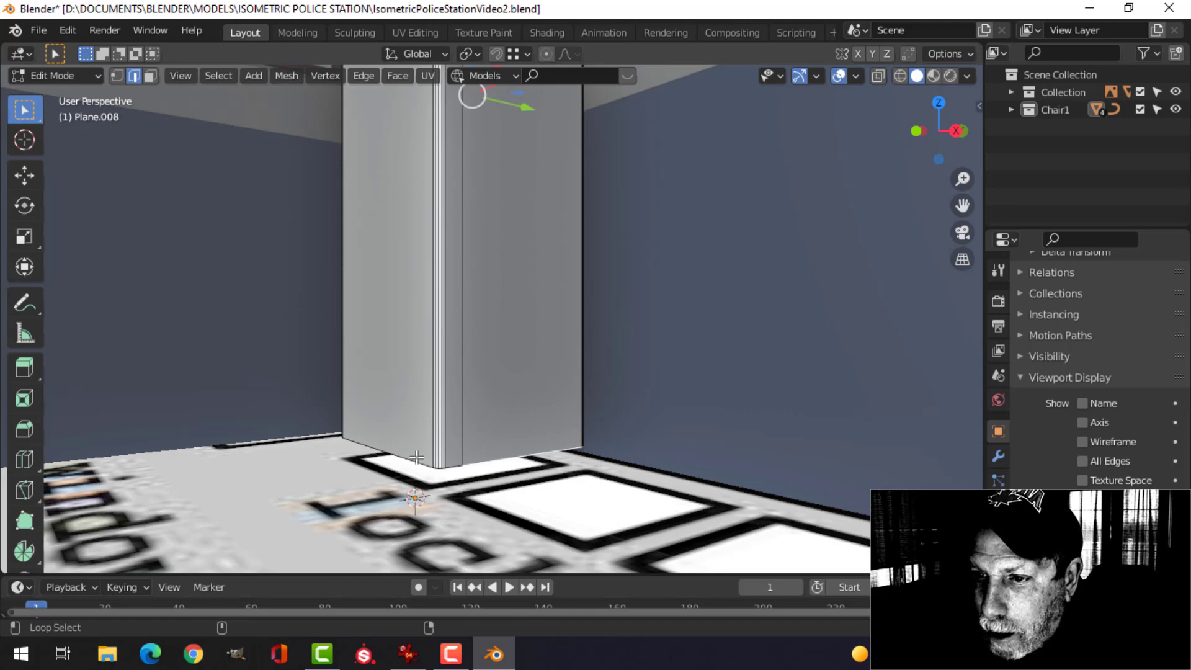
middle_click_drag(514, 316, 517, 353)
middle_click_drag(517, 354, 513, 277, "shift")
middle_click_drag(507, 183, 527, 354, "shift")
middle_click_drag(533, 252, 530, 386, "shift")
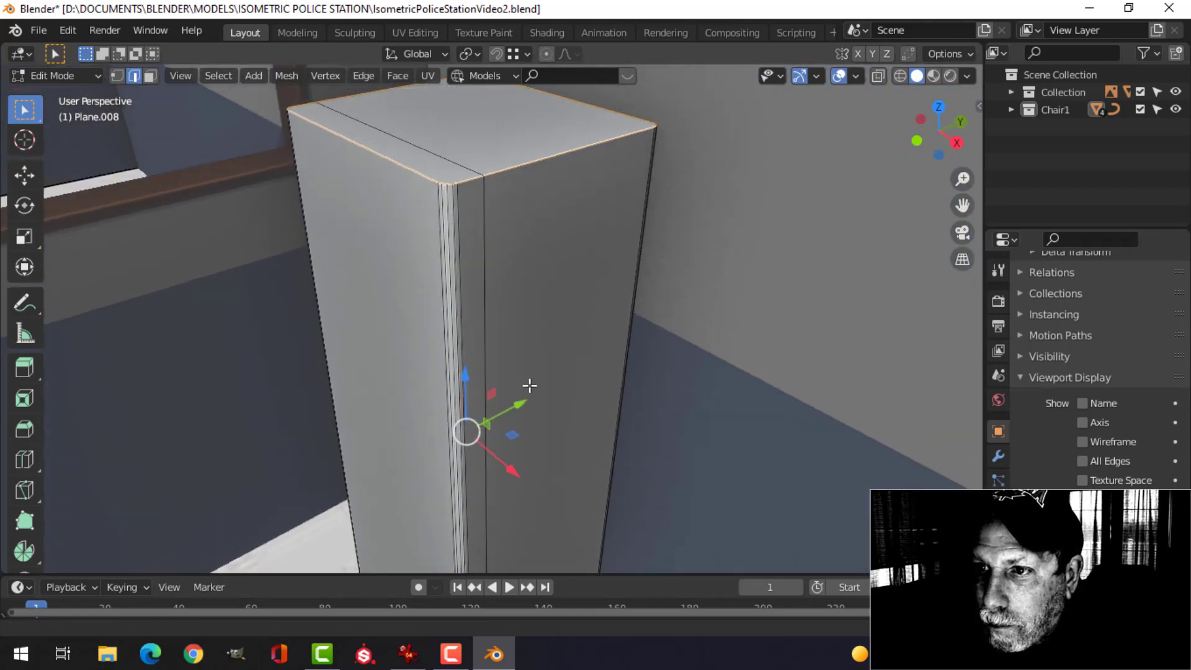
middle_click_drag(536, 310, 543, 341)
scroll(543, 340, "up", 2)
key("ctrl+b")
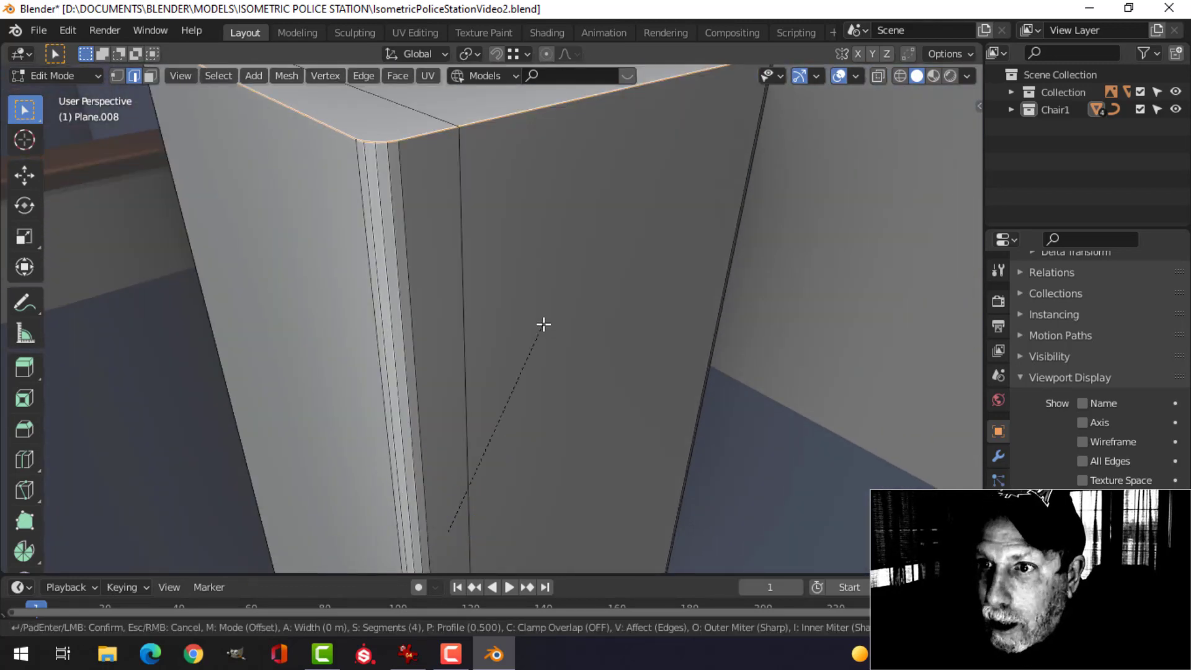
left_click(568, 277)
key("alt+a")
- Shift the vertical front loop about -0.005 m in Y and bevel it into a narrow strip with 1 segment
left_click(465, 191, "alt")
middle_click_drag(525, 232, 495, 309)
scroll(457, 253, "down", 1)
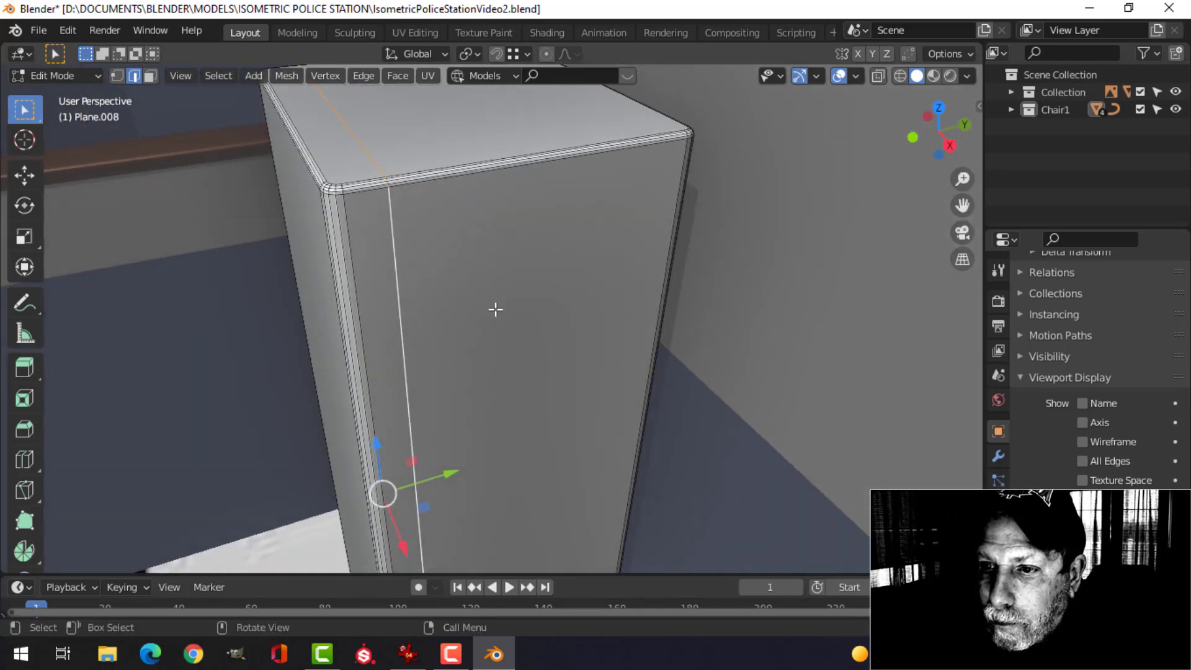
left_click_drag(459, 467, 450, 466)
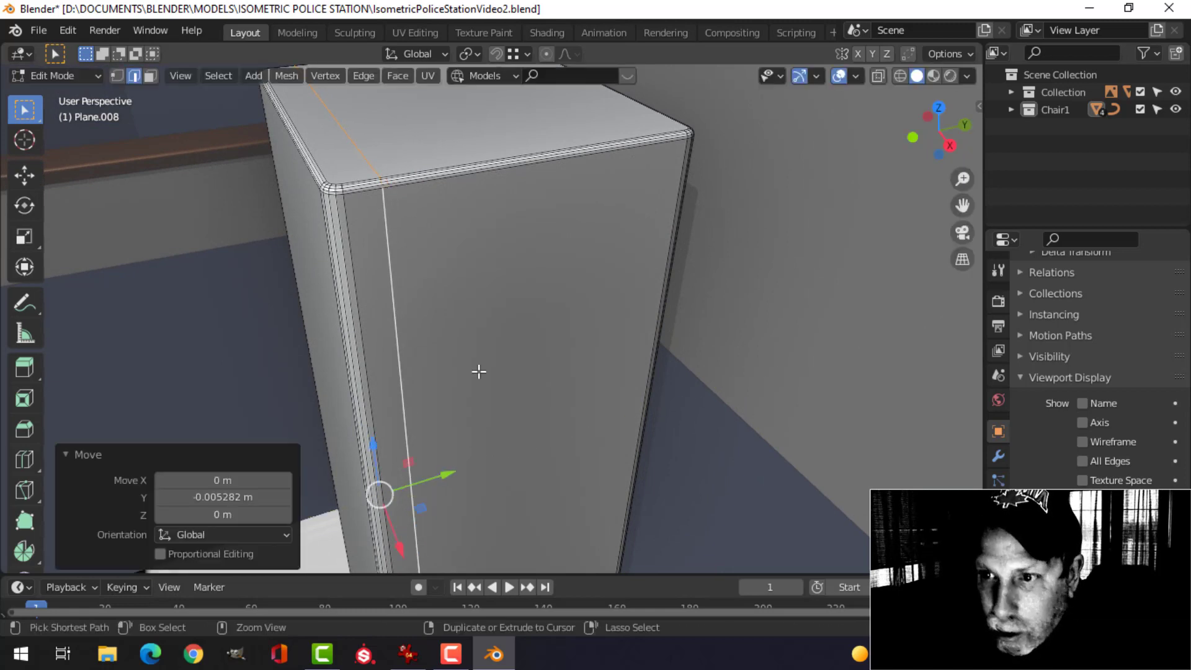
key("ctrl+b")
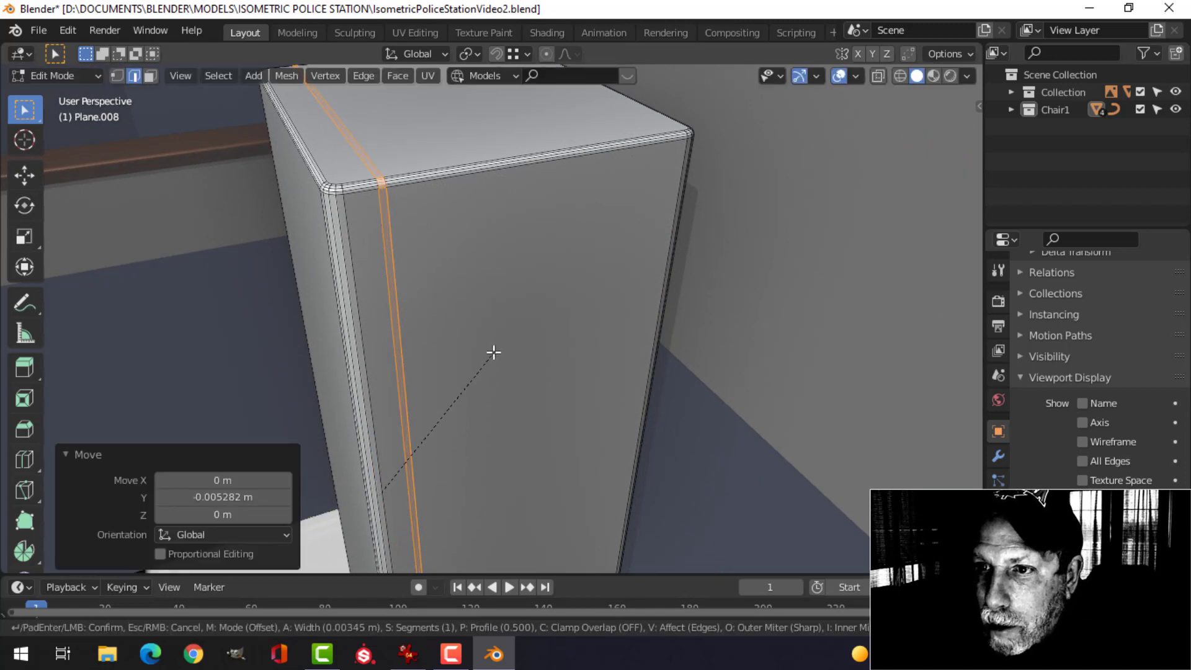
left_click(491, 354)
- Extrude the narrow strip in place and shrink it inward by 0.005 m to form the door groove
key("e")
right_click(490, 354)
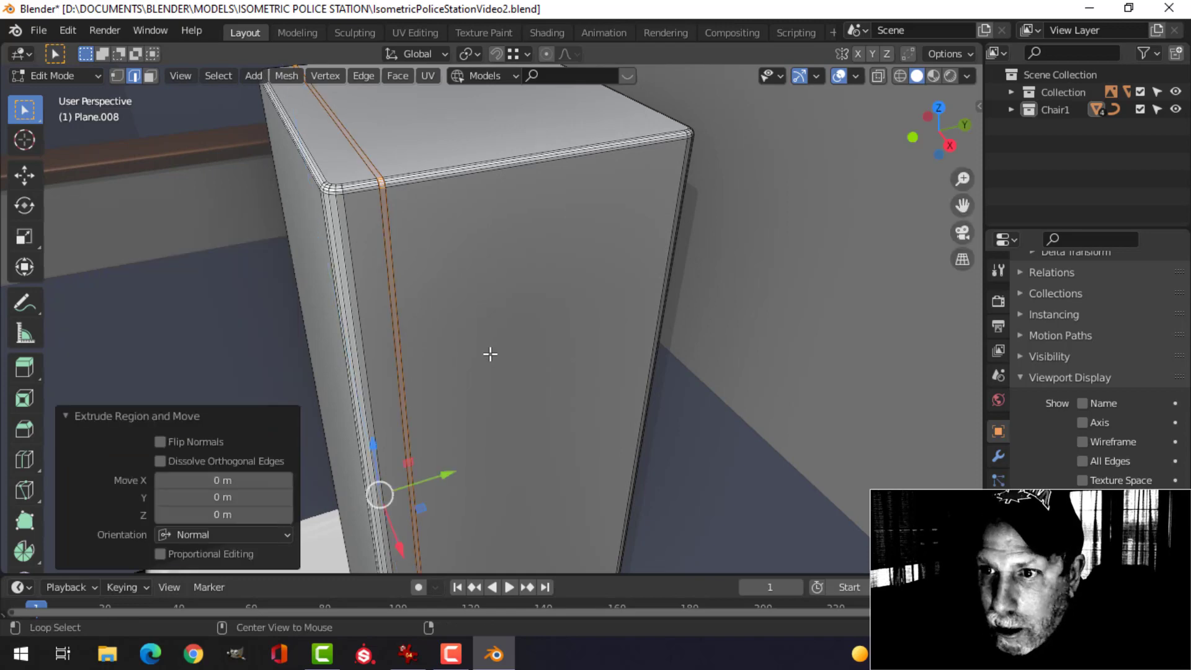
key("alt+s")
left_click(488, 369)
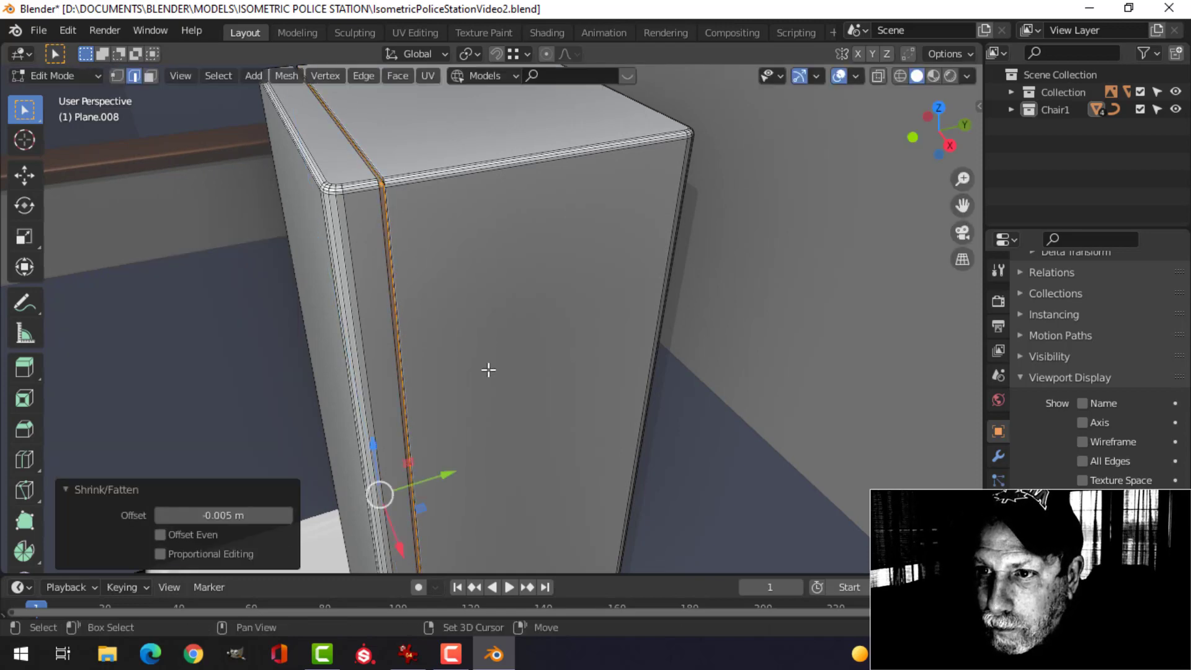
- Bevel both outer edge loops of the door groove about 0.002 m with 2 segments and return to Object Mode
scroll(452, 310, "up", 4)
left_click(444, 297)
middle_click_drag(422, 258, 448, 317, "shift")
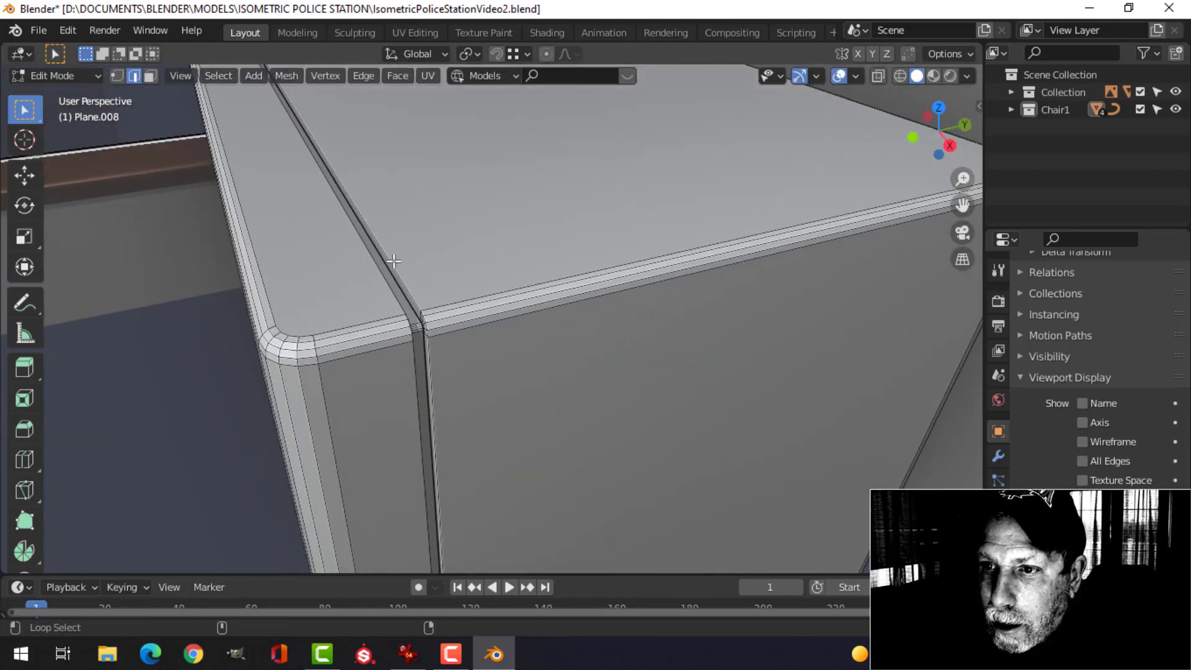
left_click(360, 261, "alt+shift")
mouse_move(482, 279)
middle_mouse_down()
mouse_move(468, 274)
mouse_move(488, 264)
middle_mouse_up()
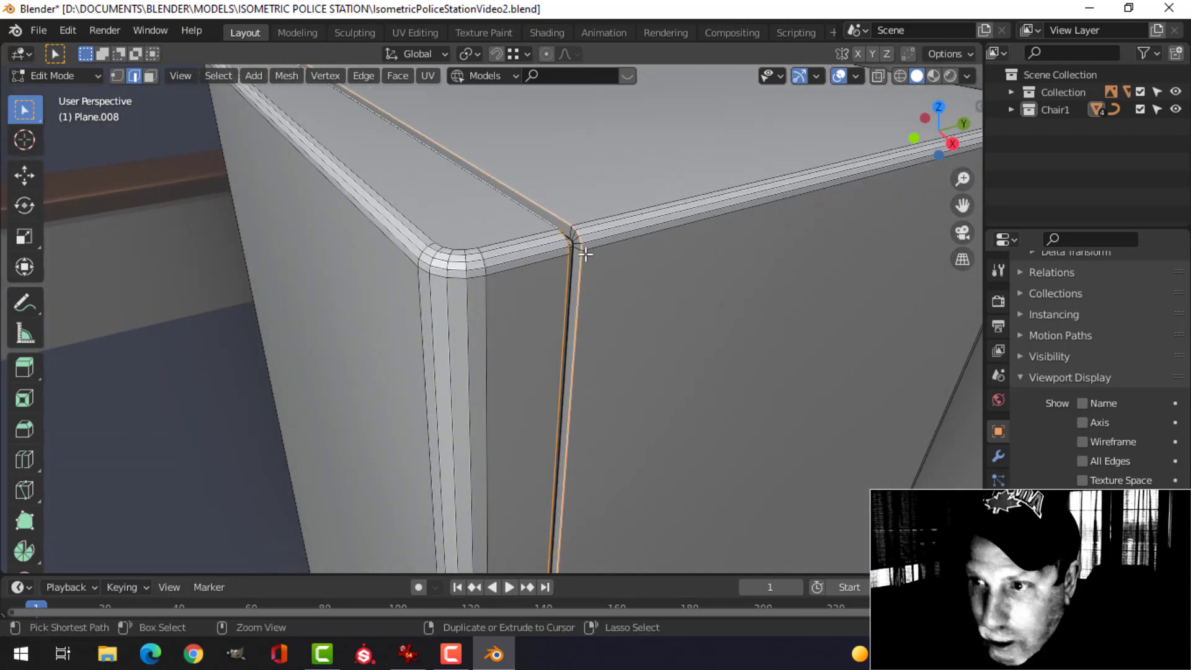
key("ctrl+b")
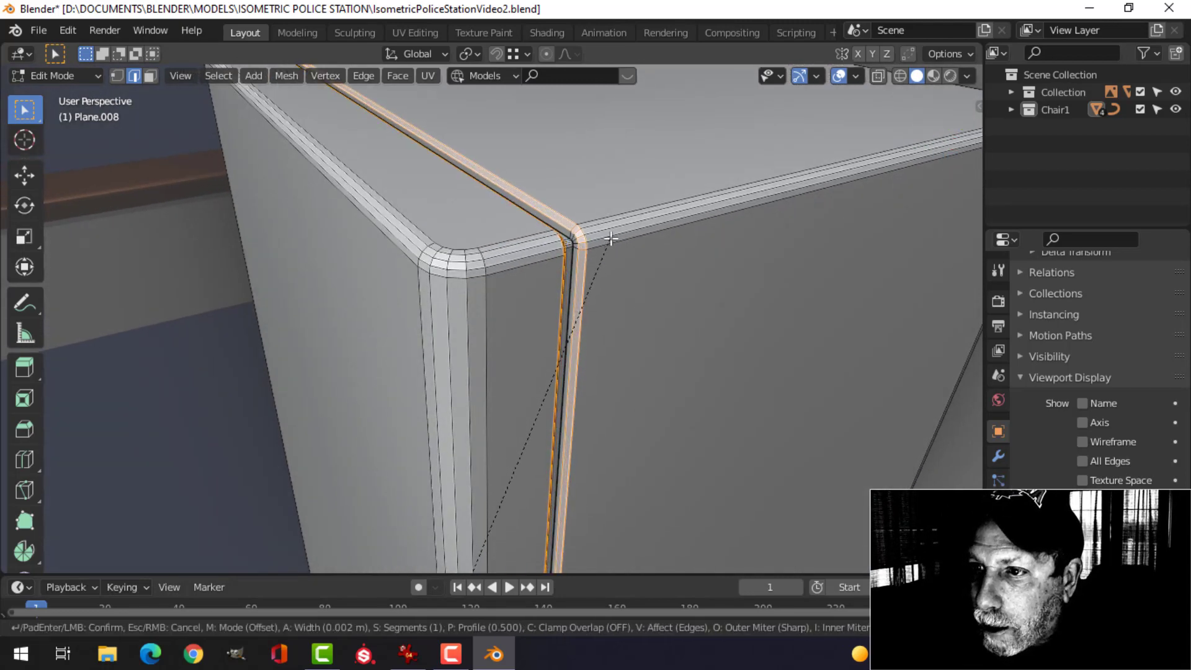
scroll(613, 236, "up", 1)
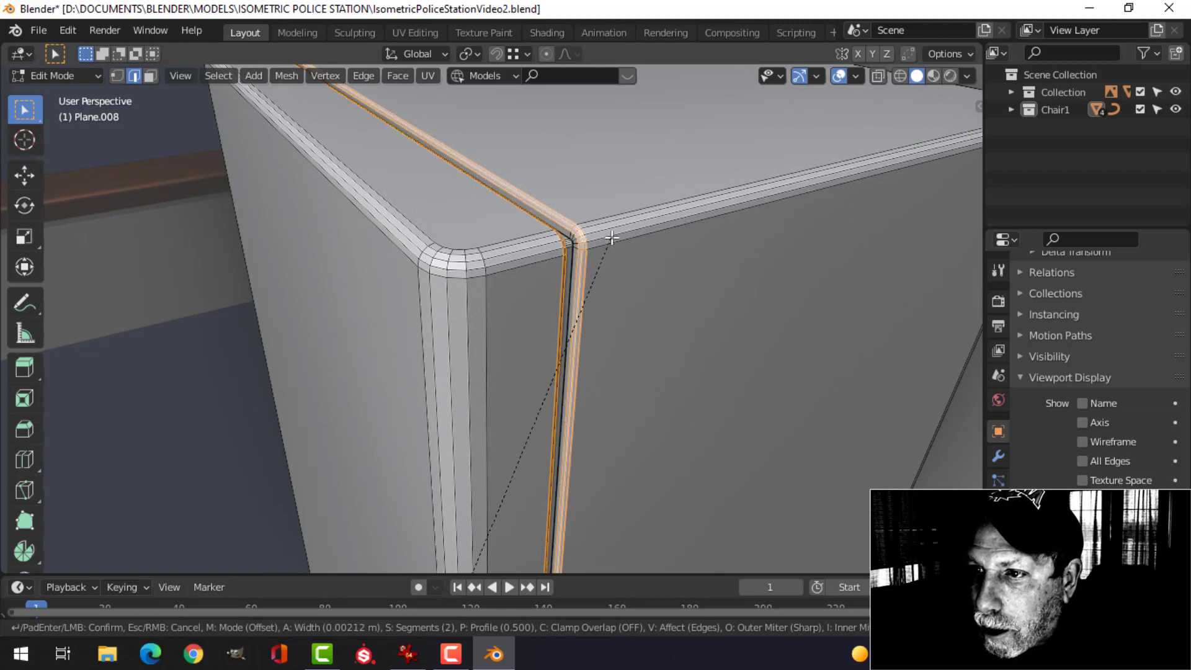
left_click(612, 237)
key("Tab")
scroll(611, 240, "down", 7)
key("alt+a")
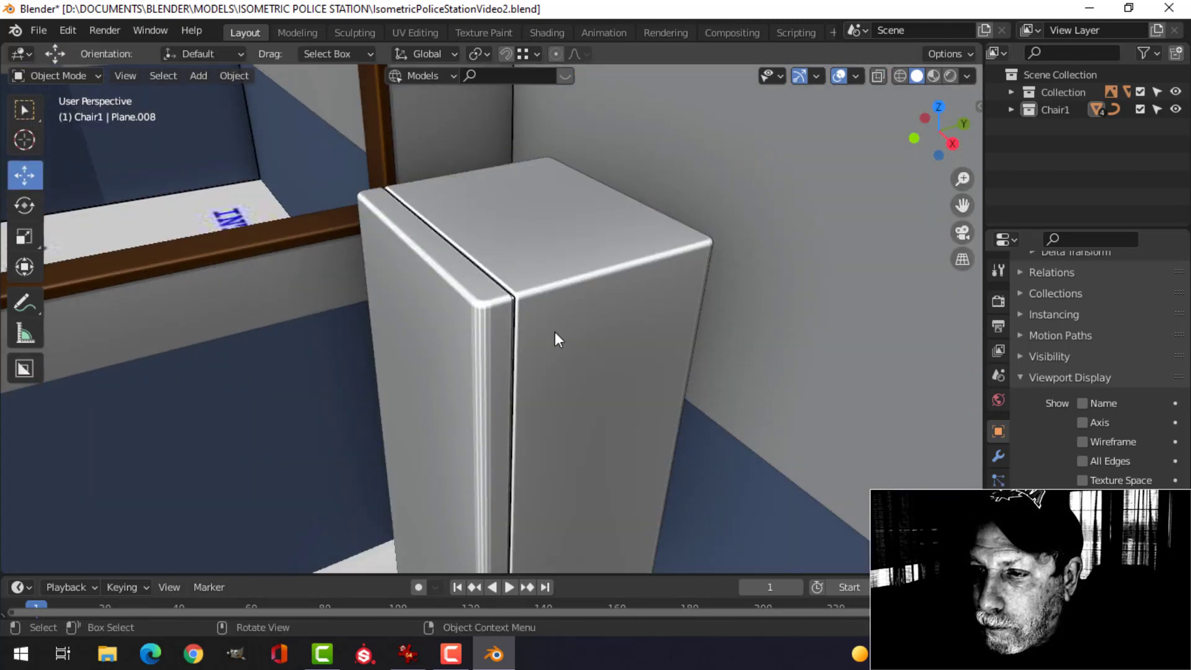
- Enter Edit Mode on the locker and scale its whole mesh up uniformly by about 1.031
scroll(551, 330, "down", 4)
middle_click_drag(551, 330, 591, 244)
scroll(656, 316, "down", 1)
scroll(591, 247, "down", 2)
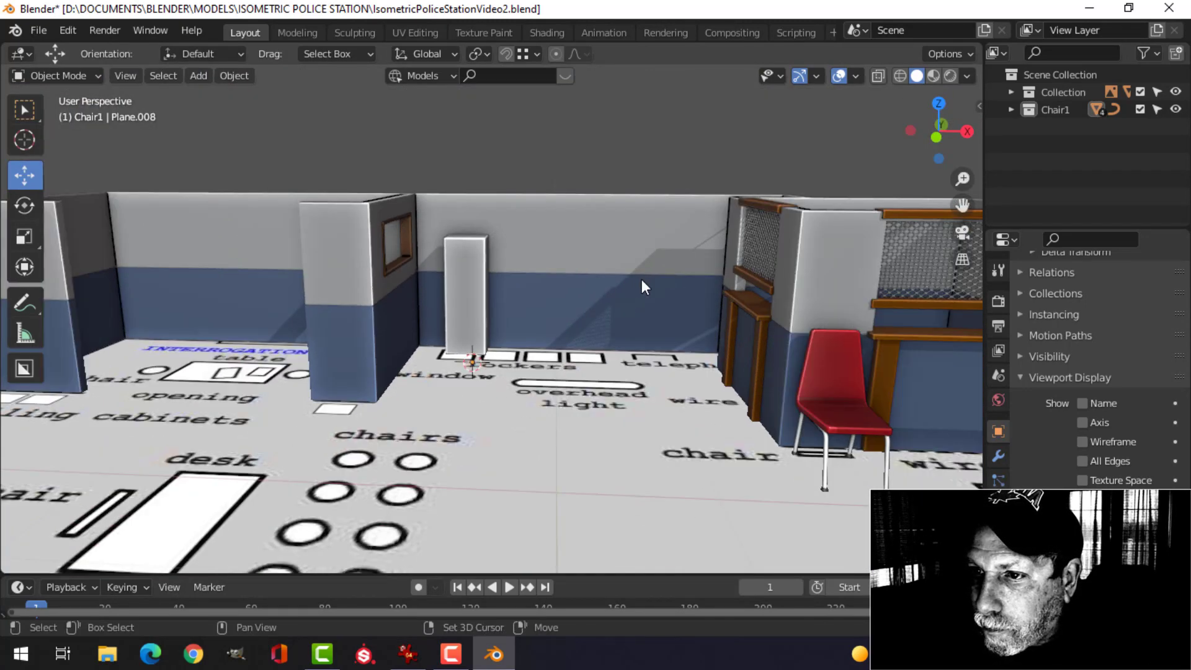
middle_click_drag(642, 280, 642, 265, "shift")
scroll(619, 275, "up", 3)
left_click(468, 255)
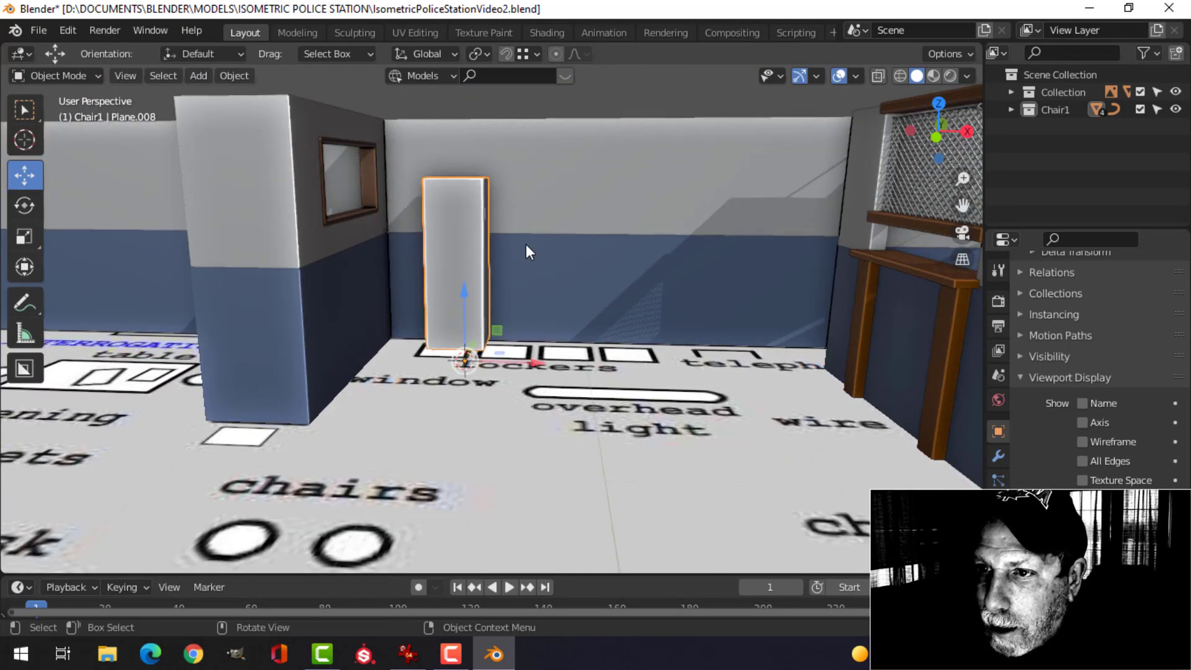
key("Tab")
key("a")
mouse_move(559, 252)
middle_mouse_down()
mouse_move(515, 265)
mouse_move(570, 237)
middle_mouse_up()
key("s")
left_click(529, 243)
- Stretch the locker's mesh by about 1.029 in Z and raise it about 0.019 m
key("s")
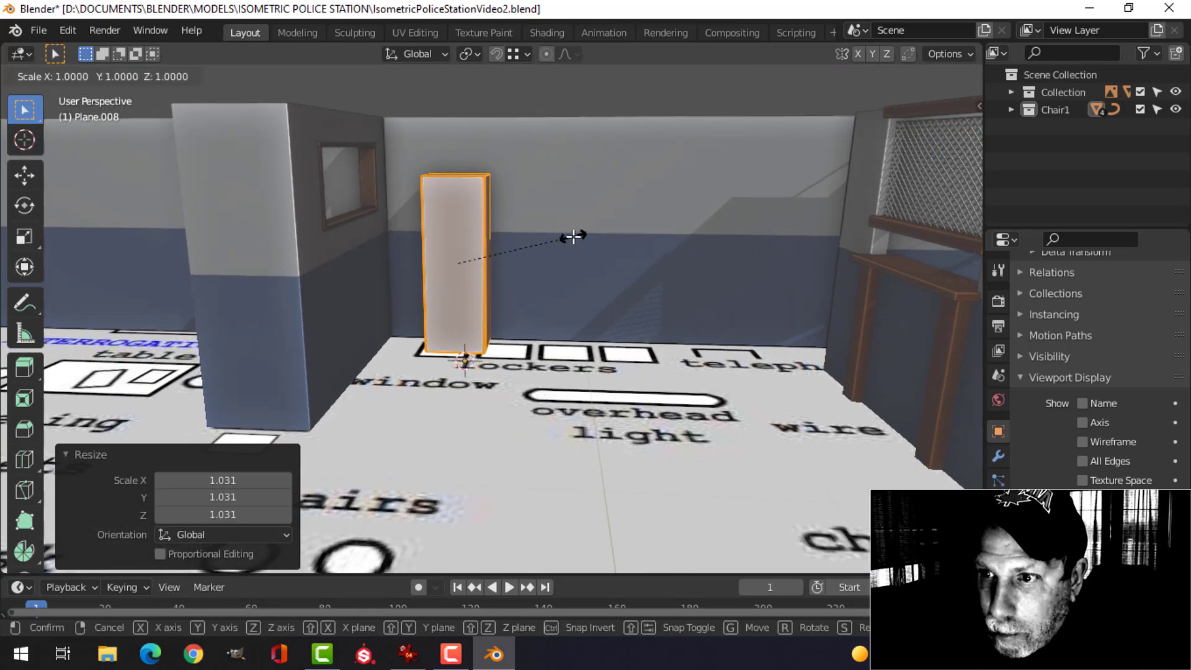
key("z")
left_click(579, 246)
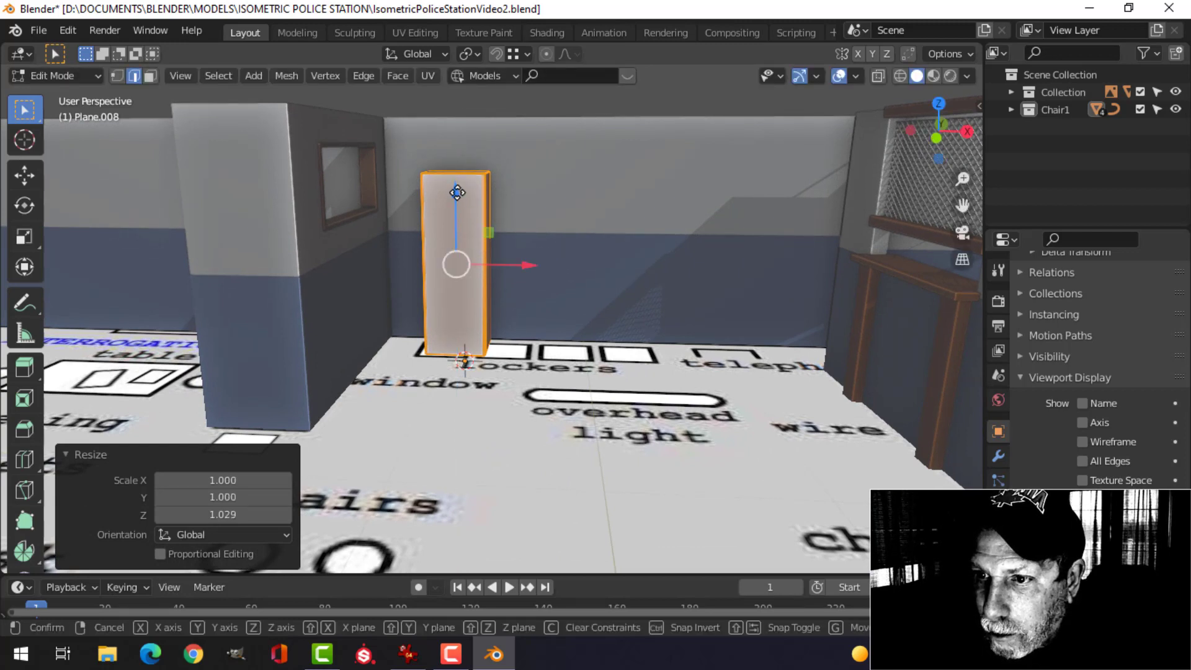
left_click_drag(457, 191, 458, 188)
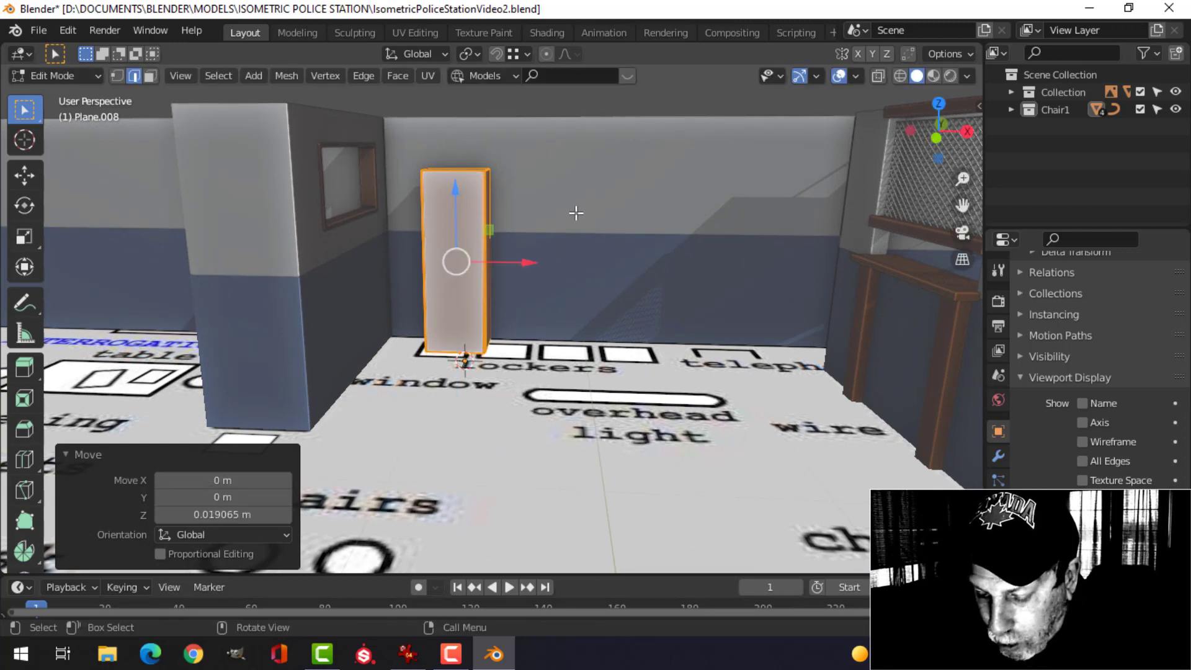
- Isolate the locker in local view, snap the 3D cursor to its front door face and return to Object Mode
key("KP_Divide")
scroll(576, 213, "up", 2)
middle_click_drag(575, 213, 636, 252)
scroll(588, 249, "down", 3)
key("alt+a")
scroll(632, 276, "up", 2)
key("3")
left_click(592, 246)
scroll(603, 249, "down", 2)
key("shift+s")
left_click(605, 337)
key("Tab")
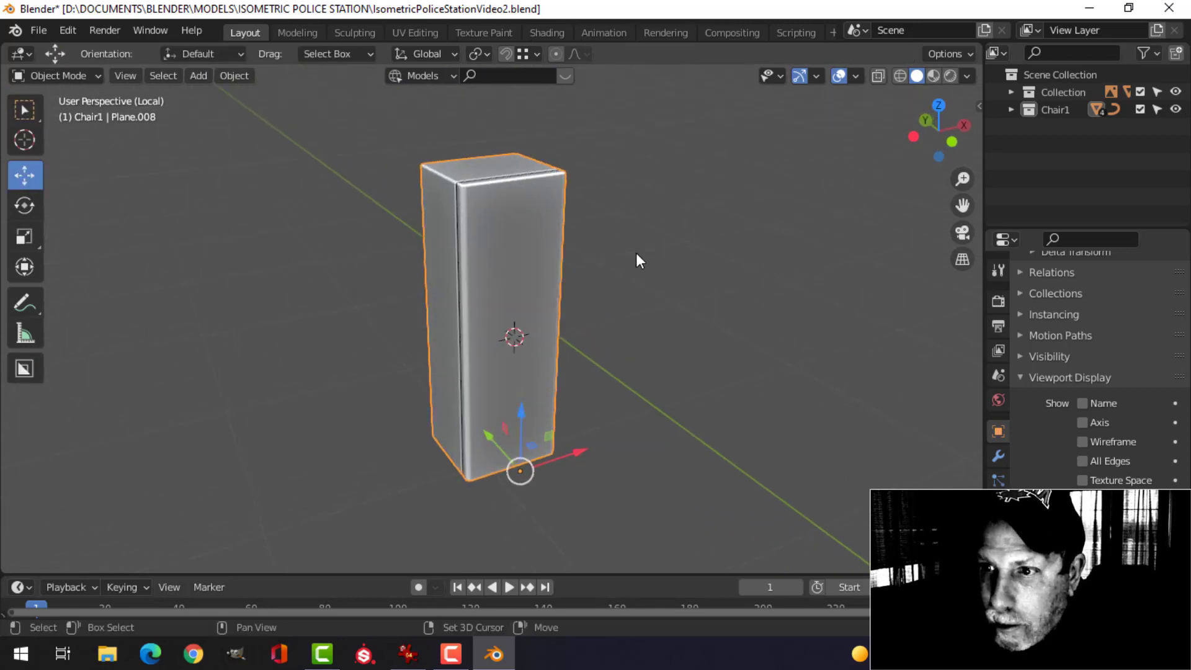
- Add a plane at the 3D cursor and scale its mesh to about 0.199
key("shift+a")
mouse_move(612, 244)
left_click(680, 243)
key("Tab")
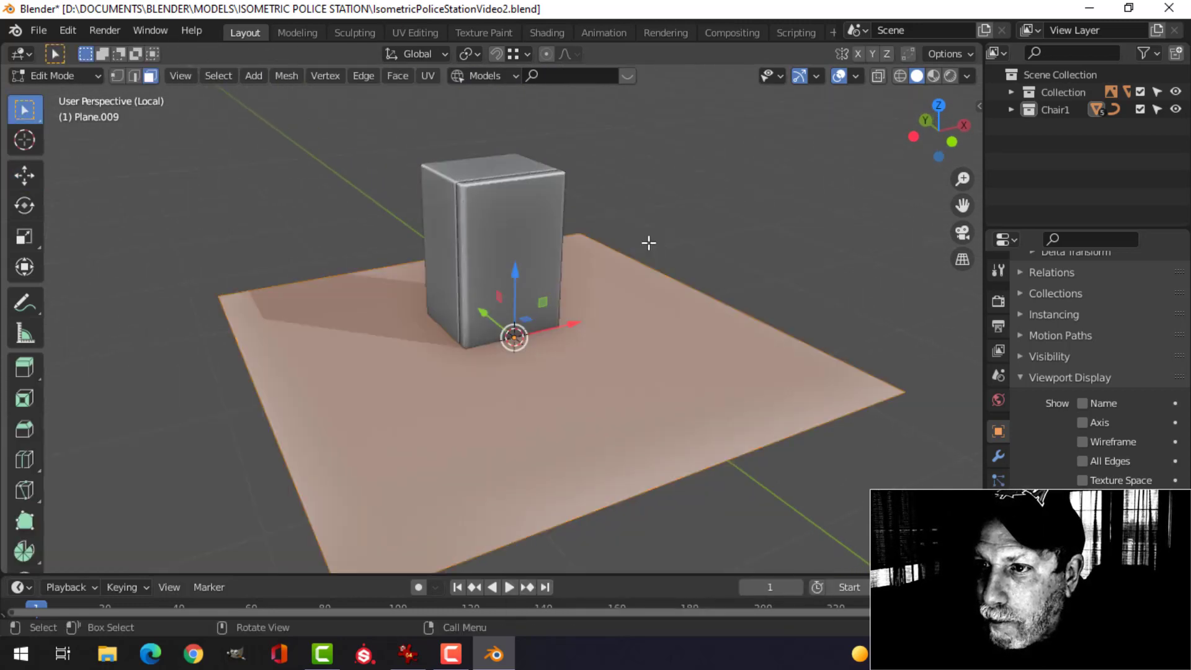
key("s")
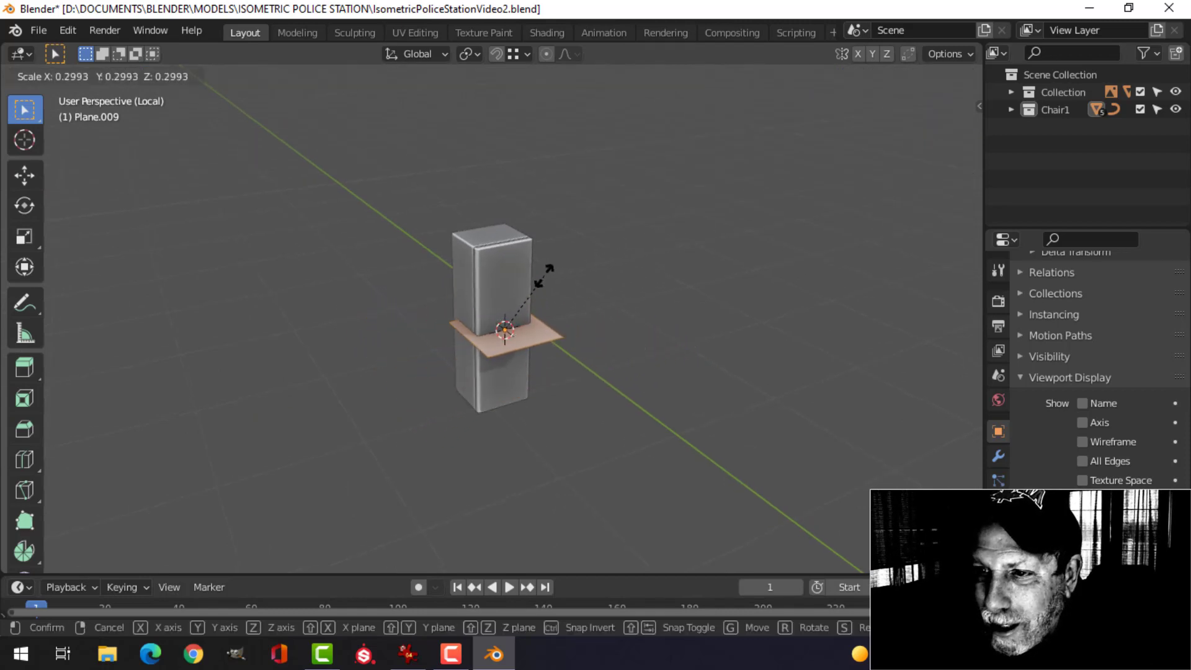
left_click(506, 286)
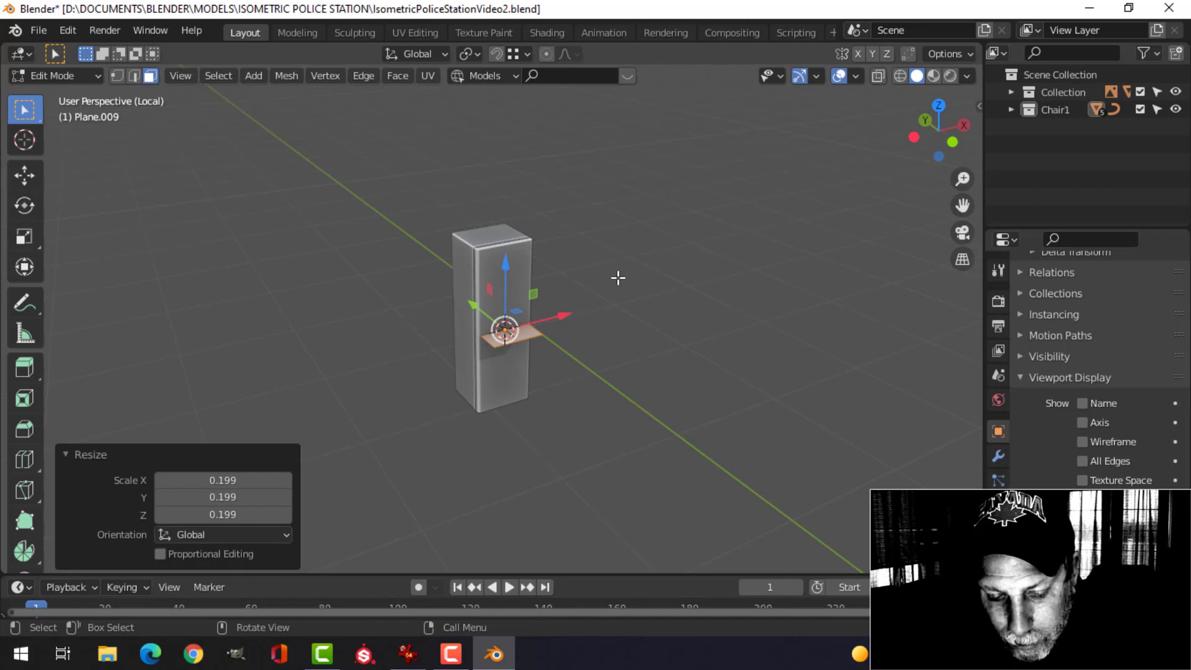
- Rotate the plane 90° about X and flatten it to about 0.176 in Z as a horizontal strip
type("rx90")
key("Return")
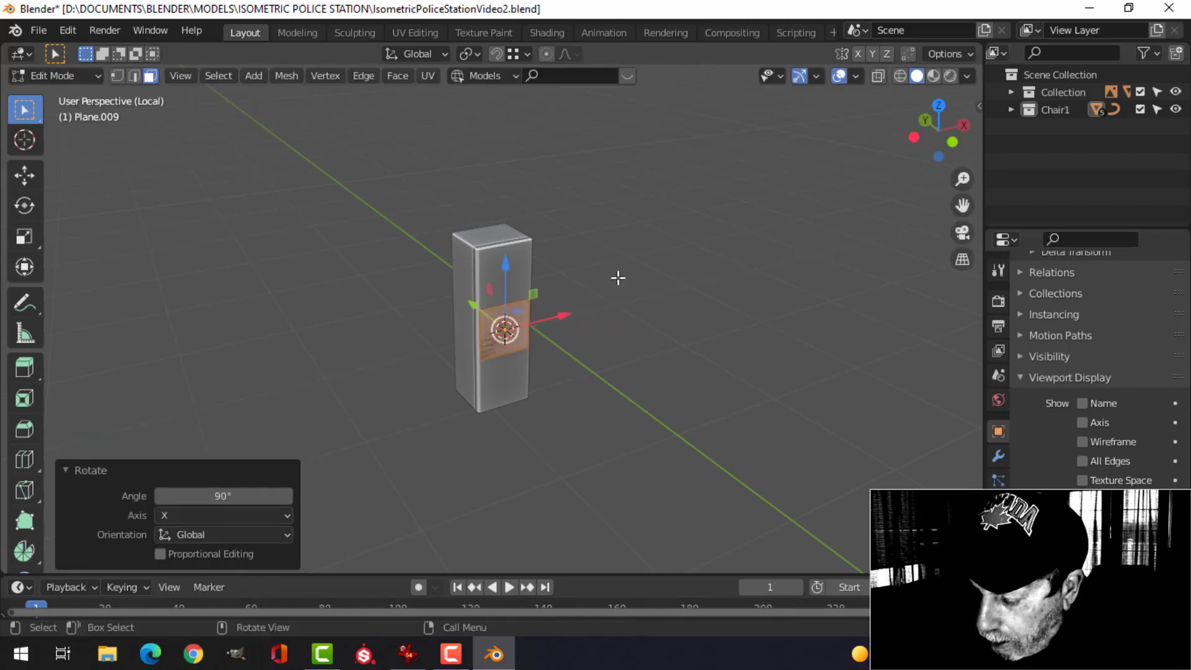
key("KP_1")
scroll(606, 275, "up", 4)
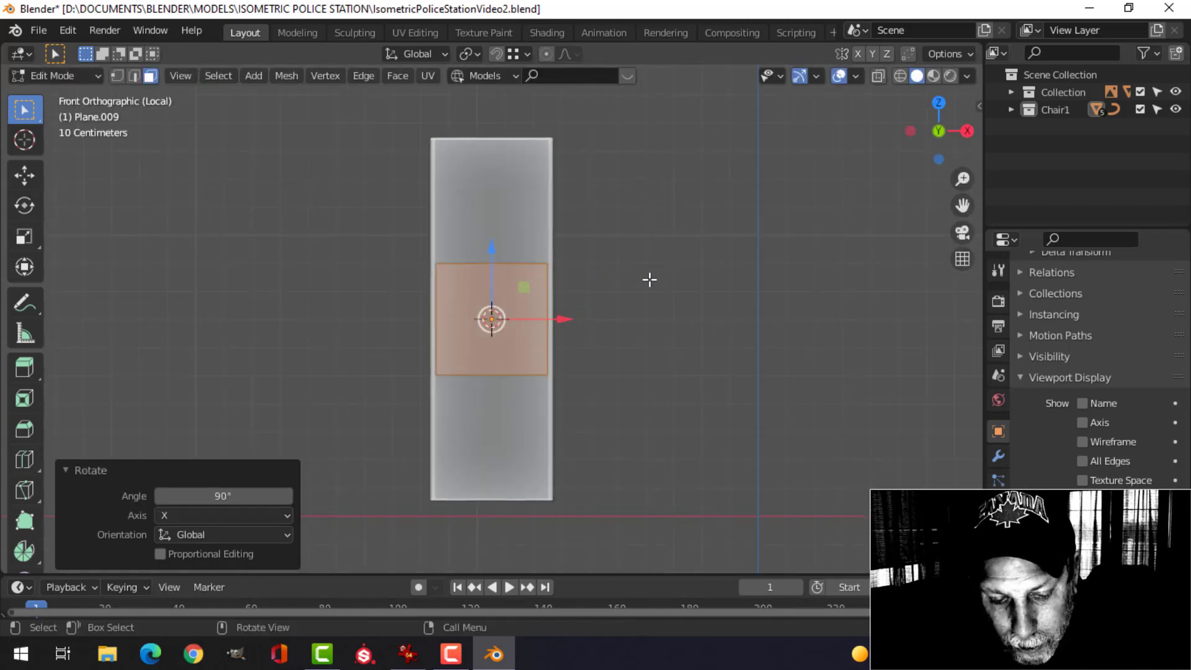
key("s")
key("z")
left_click(521, 321)
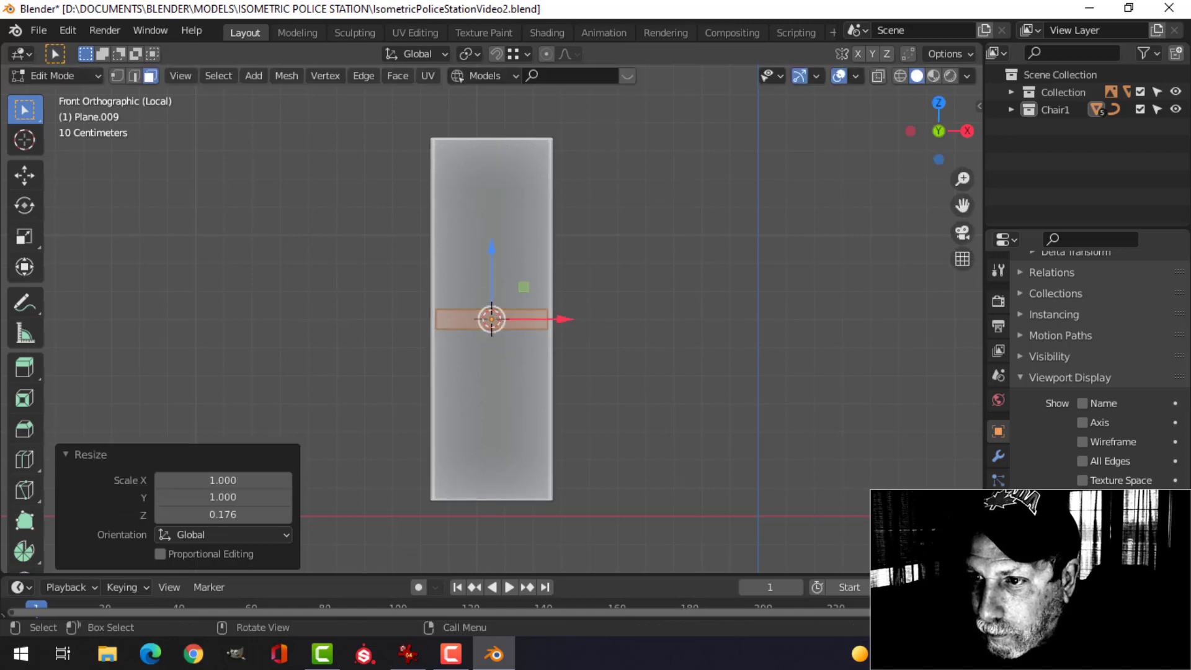
- Shrink the strip uniformly to leave margins on the door and raise it about 0.48 m toward the locker's top
key("s")
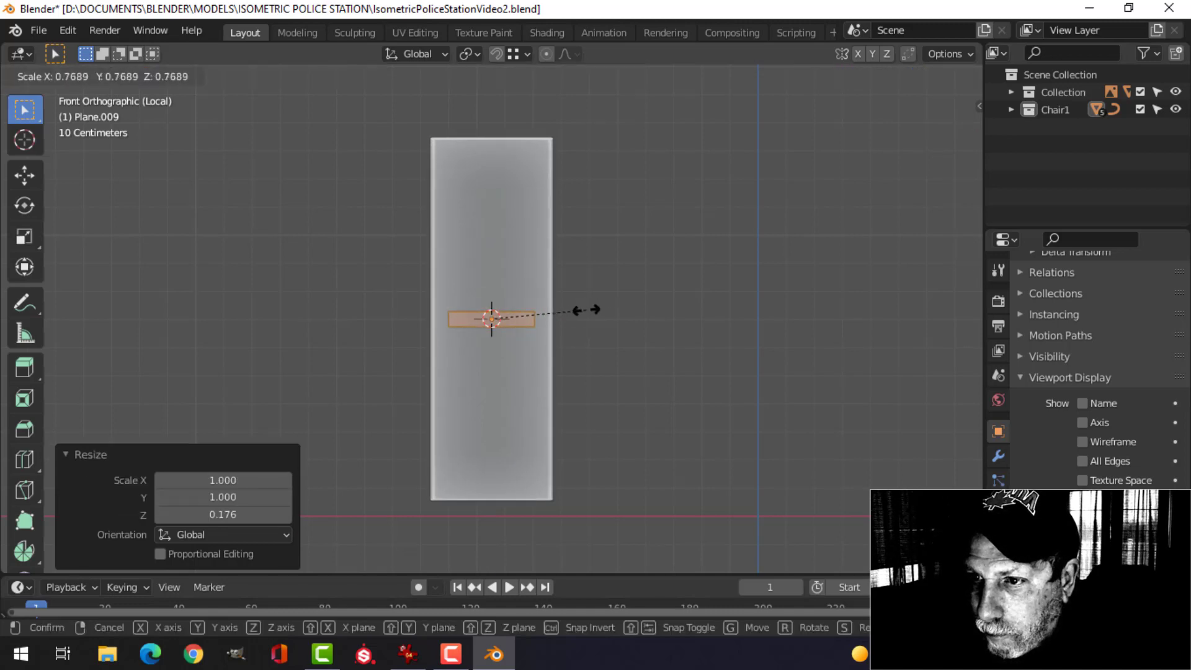
left_click(569, 311)
left_click_drag(495, 263, 483, 125)
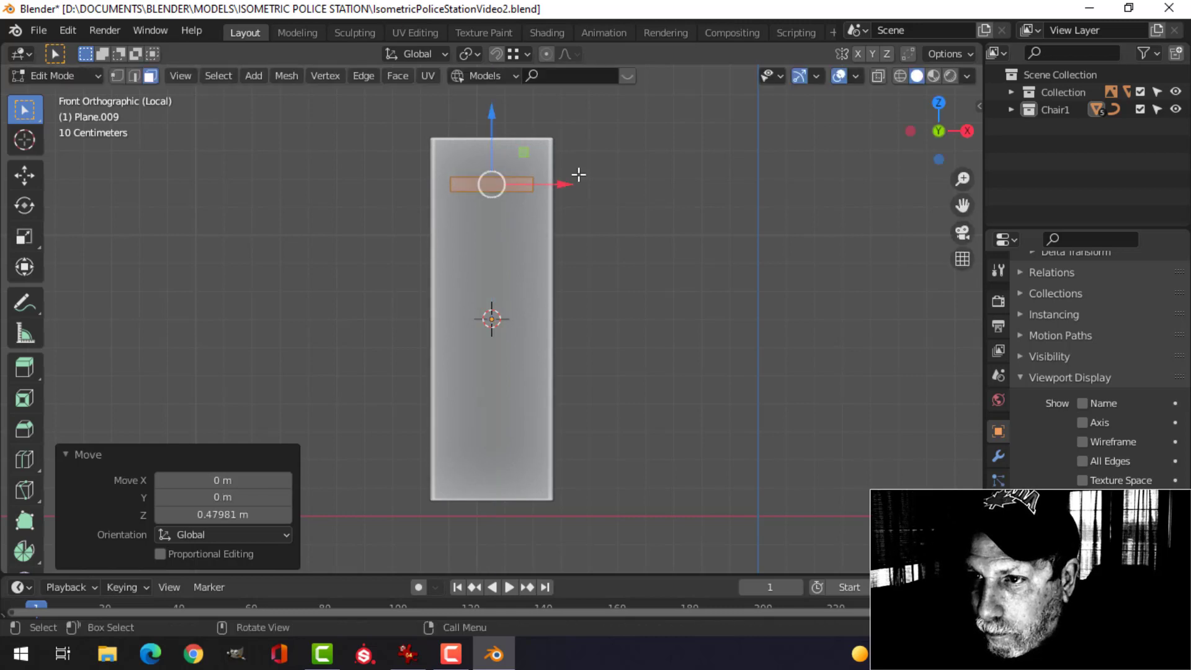
- Make the strip thinner by scaling it to about 0.56 in Z
scroll(584, 193, "up", 4)
middle_click_drag(587, 207, 595, 372, "shift")
scroll(618, 179, "up", 2)
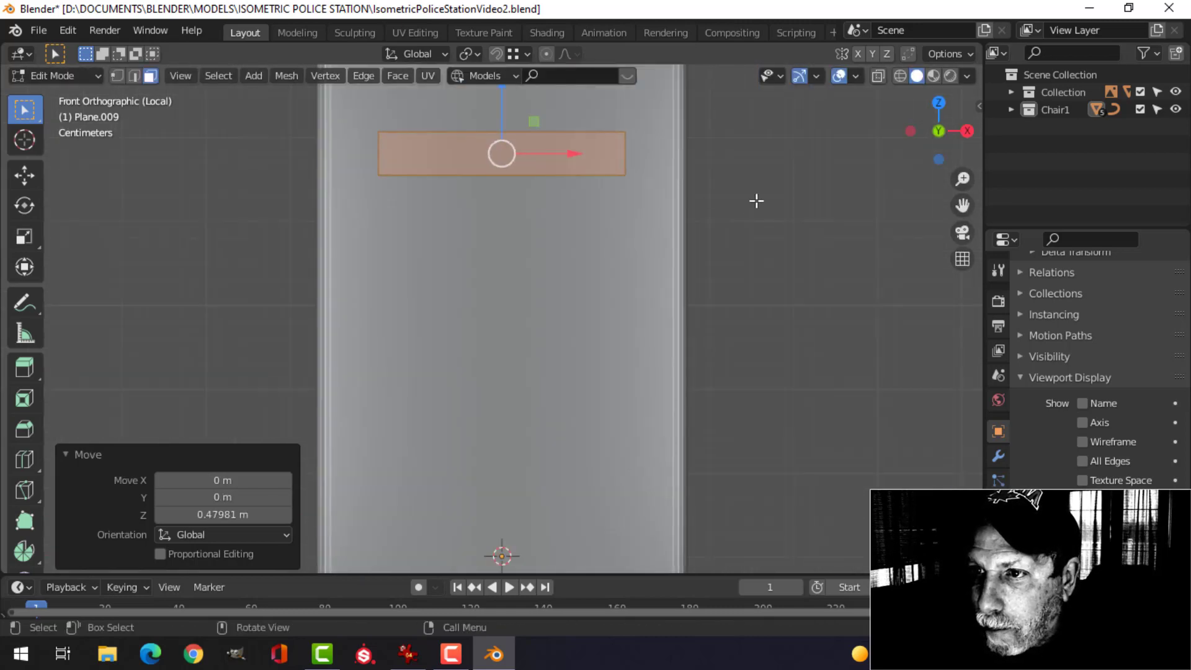
key("s")
key("z")
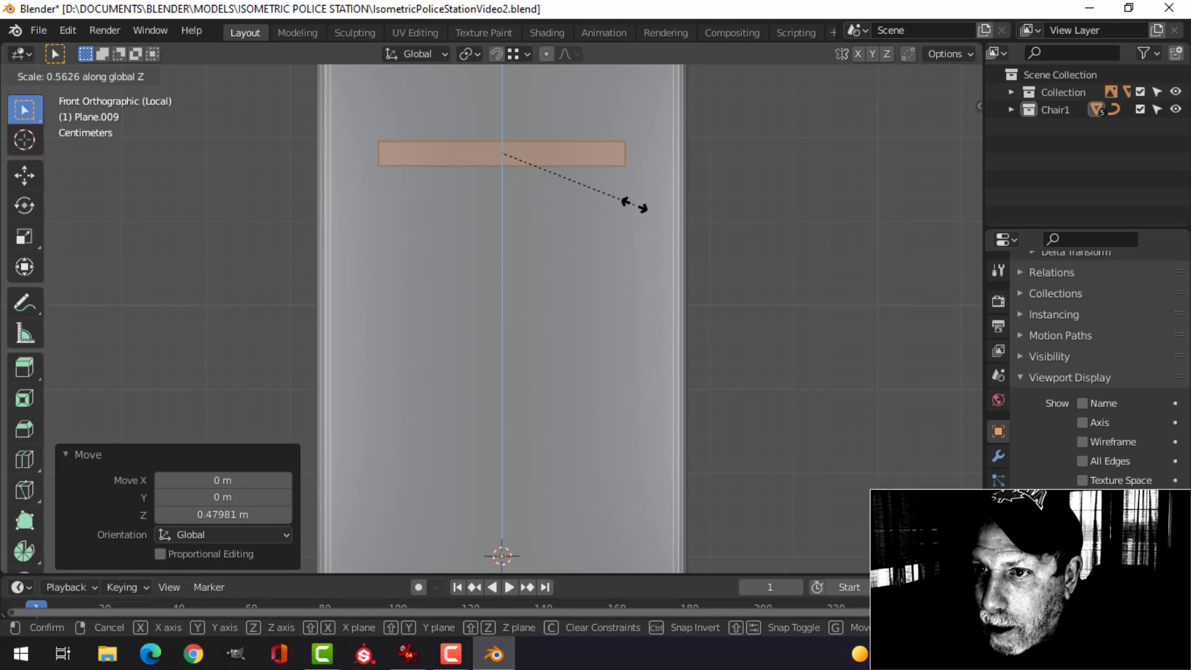
left_click(636, 198)
- Round the strip's four corners with a vertex bevel of 4 segments
key("1")
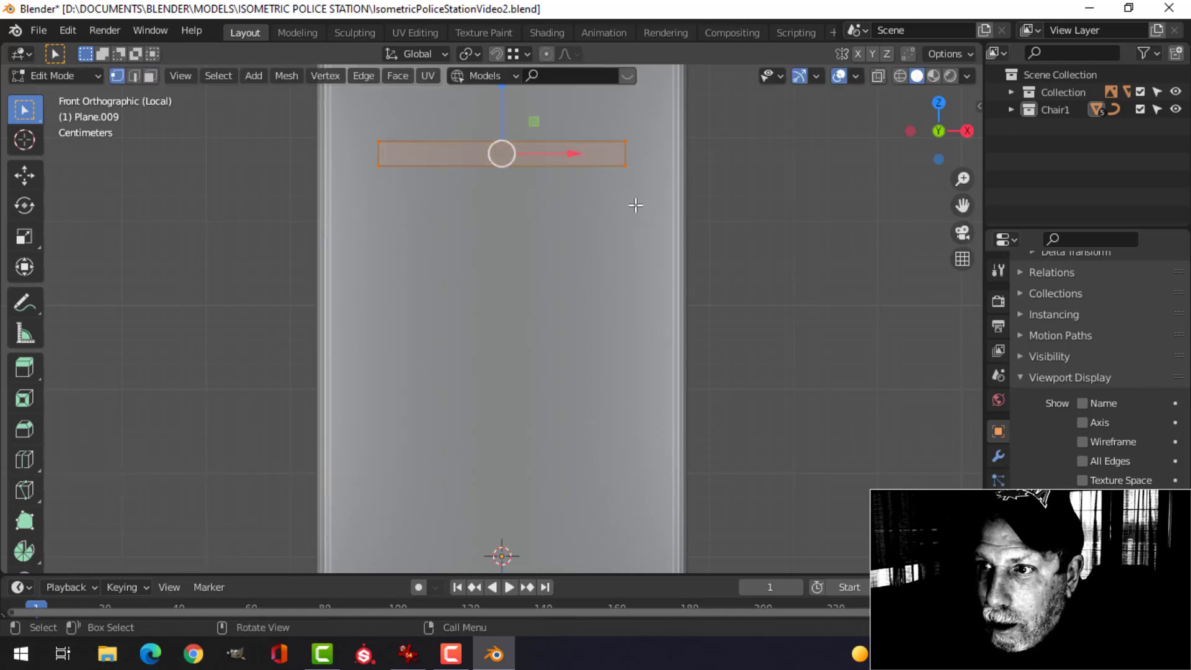
scroll(603, 209, "up", 2)
middle_click_drag(592, 214, 596, 340, "shift")
scroll(589, 332, "up", 2)
middle_click_drag(556, 295, 515, 352, "shift")
key("ctrl+shift+b")
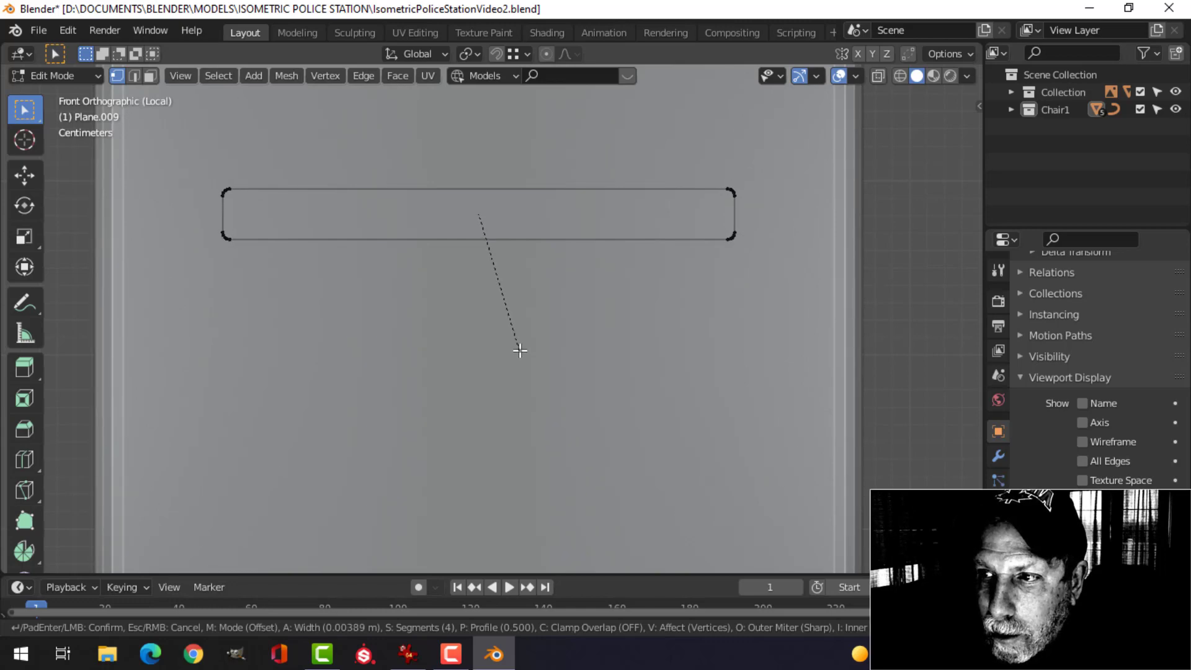
left_click(575, 319)
- Move the strip about 0.02 m out in front of the door, extrude it back along Y into the locker and return to Object Mode
middle_click_drag(574, 319, 651, 324)
key("g")
key("y")
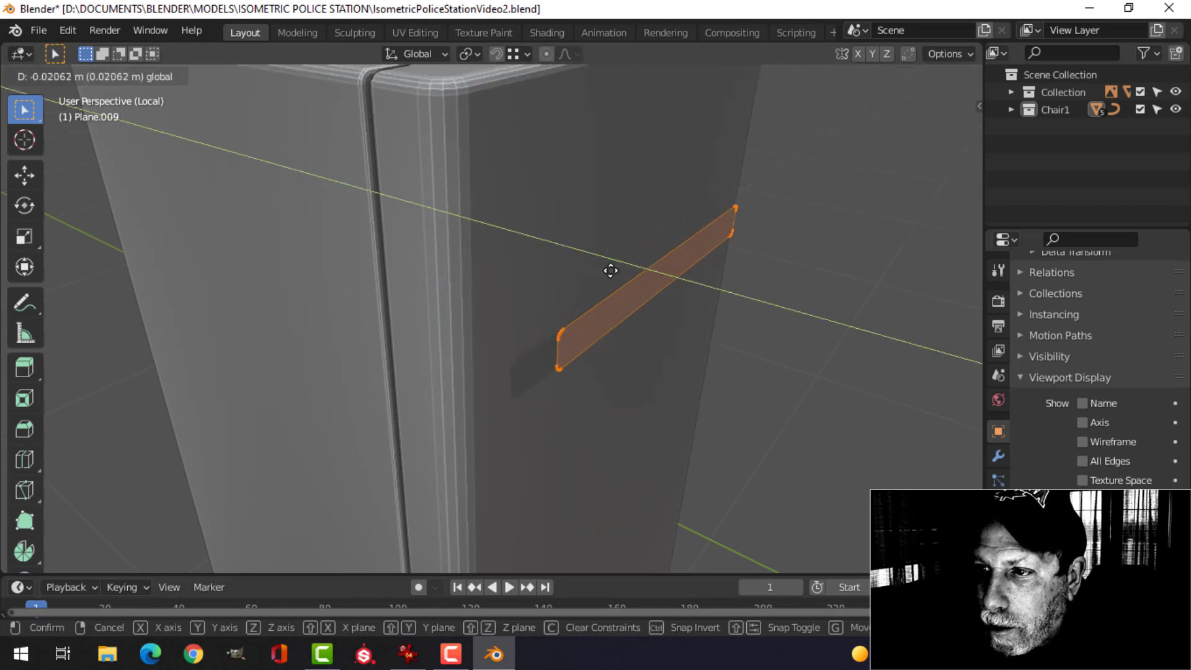
left_click_drag(611, 270, 620, 273)
middle_click_drag(631, 268, 702, 317)
key("e")
right_click(702, 317)
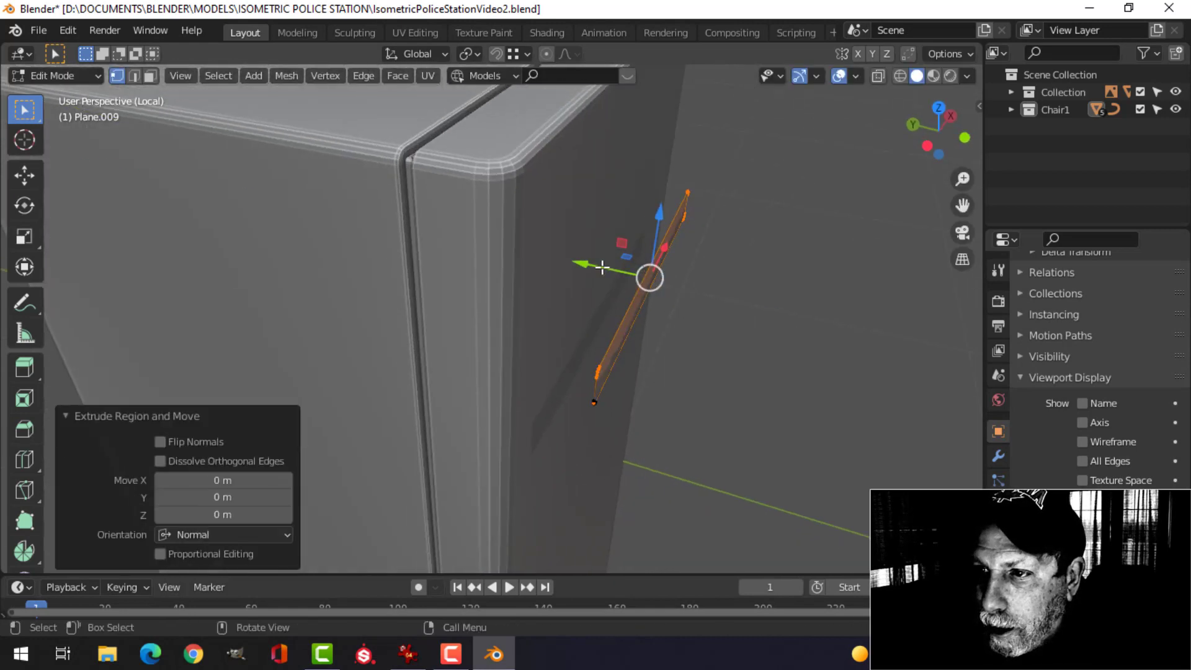
left_click_drag(603, 267, 546, 253)
key("a")
middle_click_drag(546, 253, 561, 260)
key("Tab")
scroll(623, 278, "down", 5)
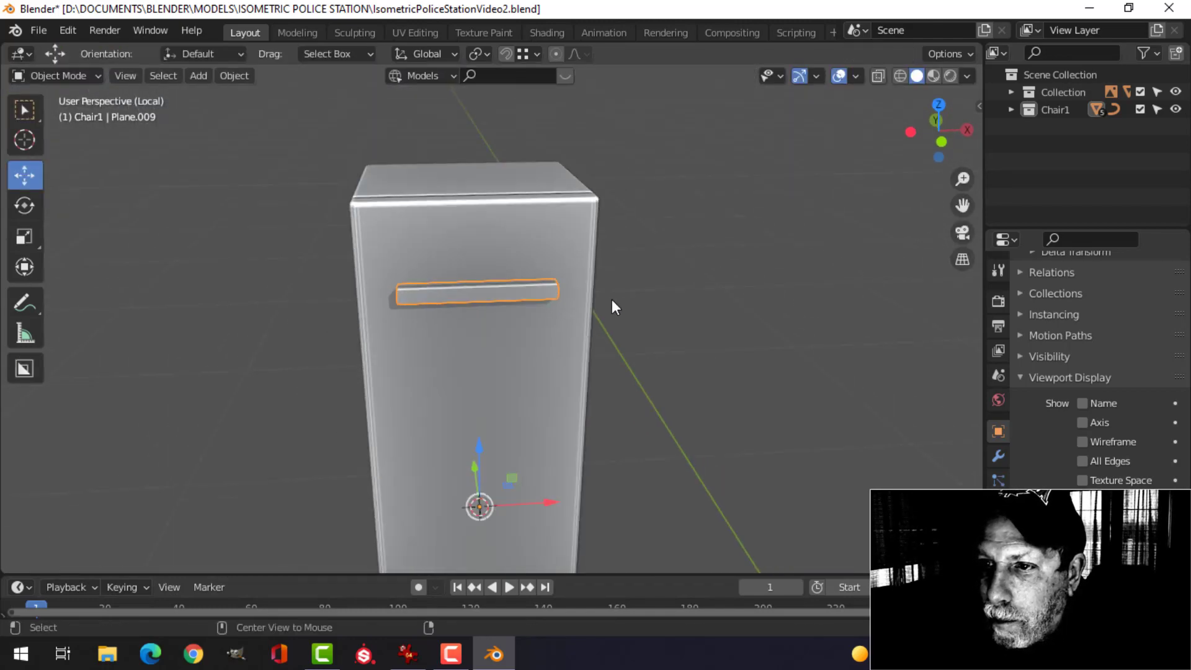
- Add an Array modifier to the vent strip with relative offset factors X 0 and Z -1.490
middle_click_drag(611, 299, 595, 269)
left_click(504, 273)
middle_click_drag(504, 273, 613, 237)
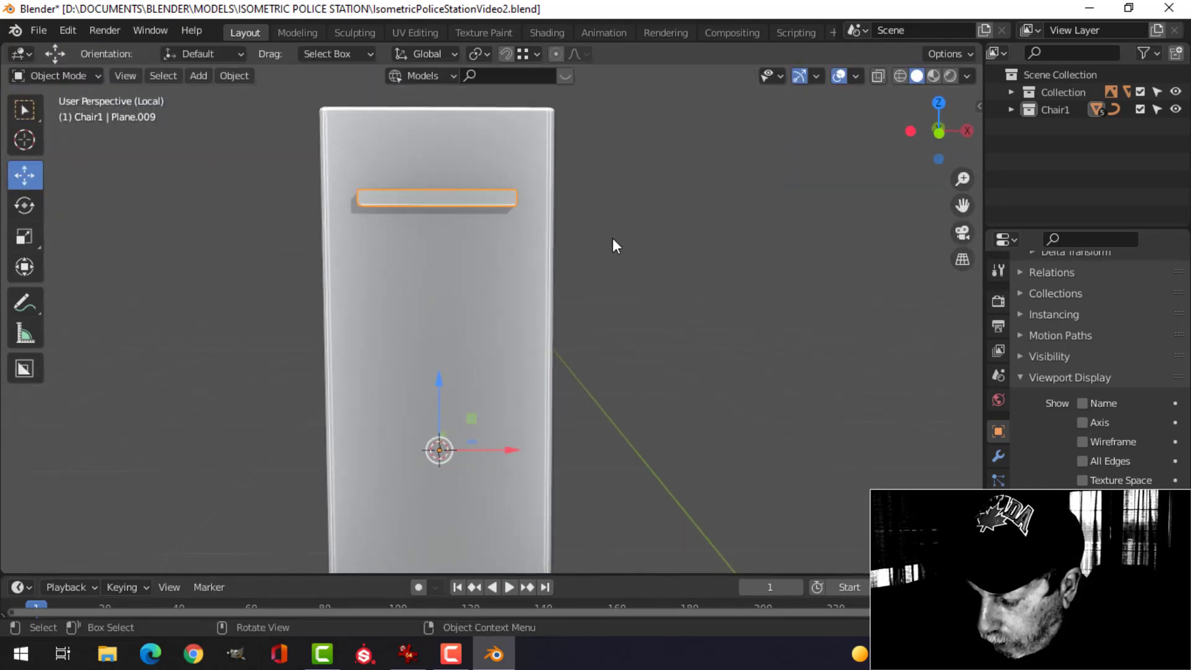
key("KP_1")
middle_click_drag(729, 297, 701, 274, "shift")
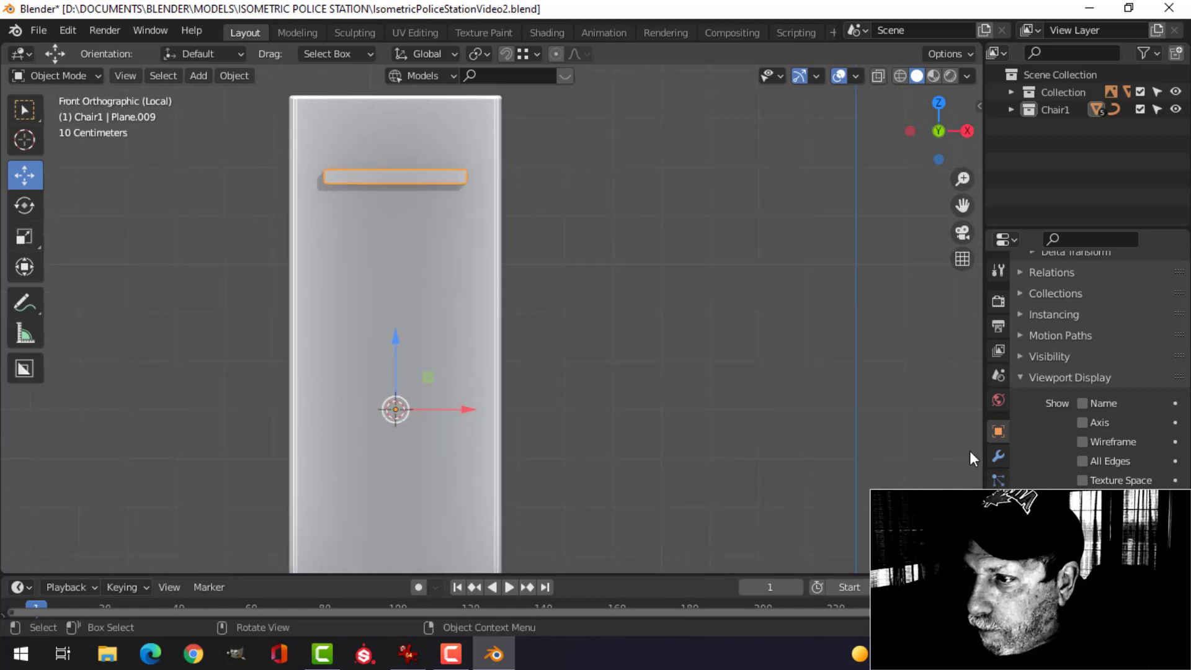
left_click(999, 456)
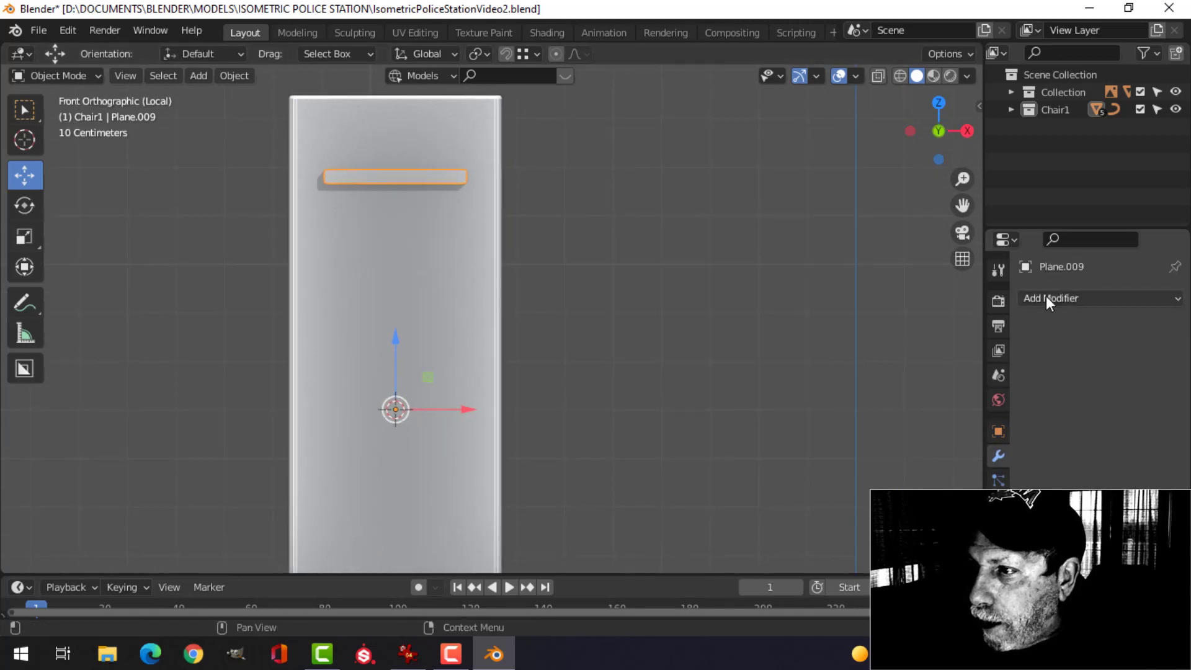
left_click(1049, 298)
left_click(900, 343)
left_click_drag(1123, 470, 1098, 463)
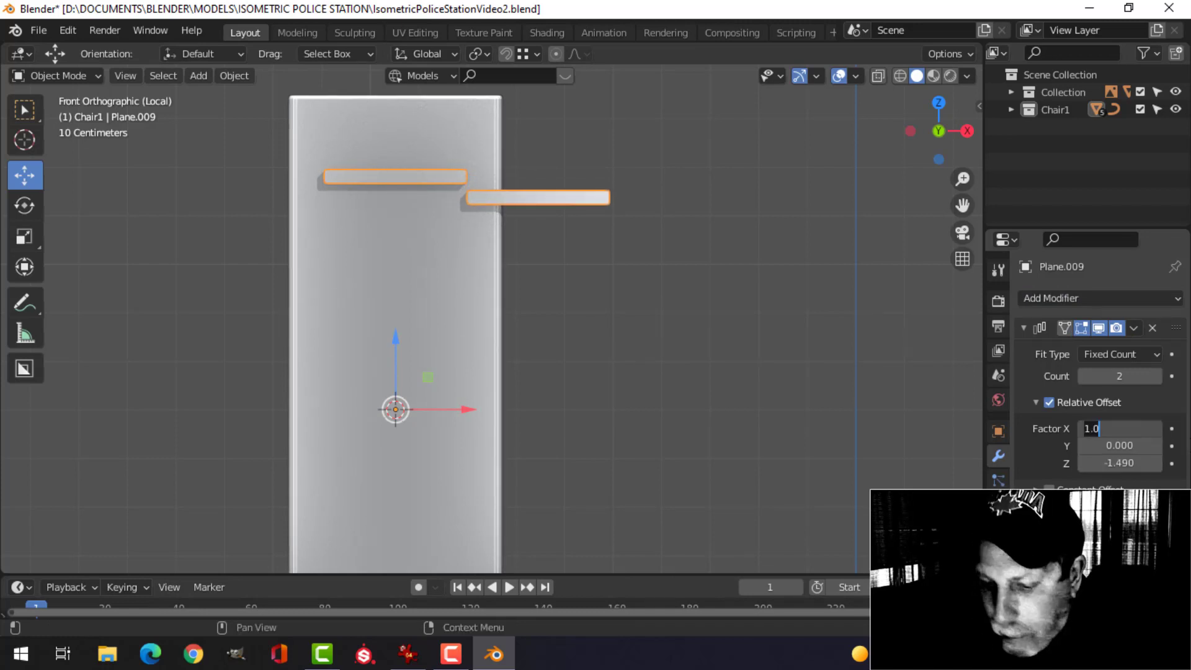
type("0")
key("Return")
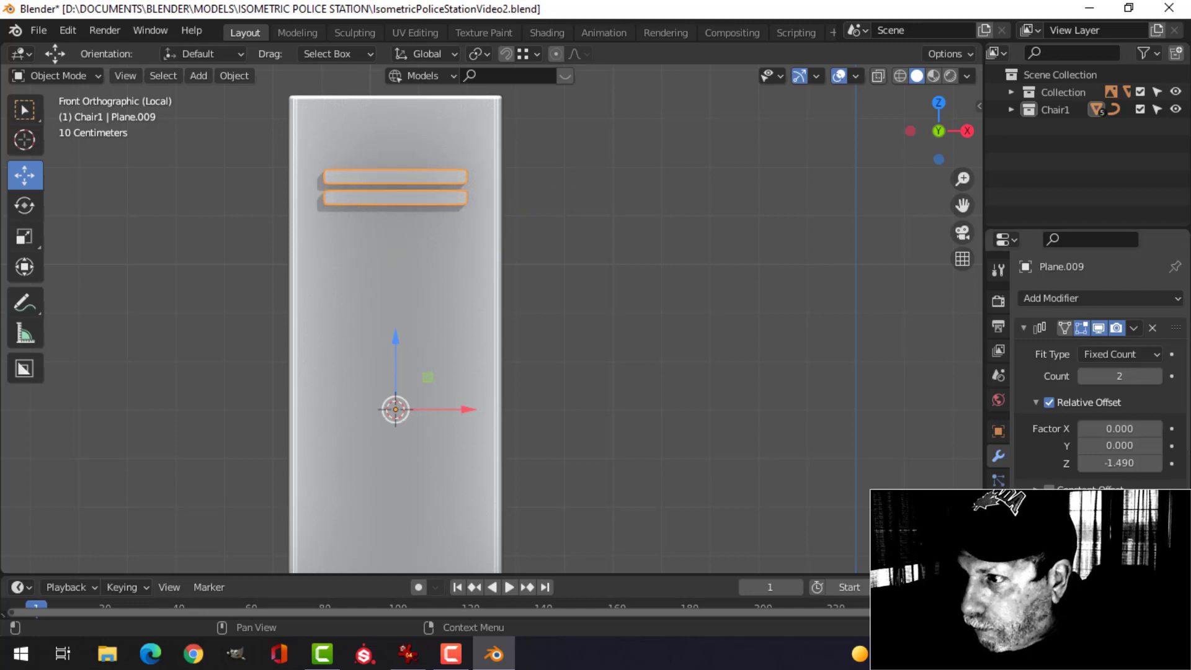
- Set the vent array's count to 5 and its relative Z offset to -1.570
left_click(1157, 376)
left_click(1156, 376)
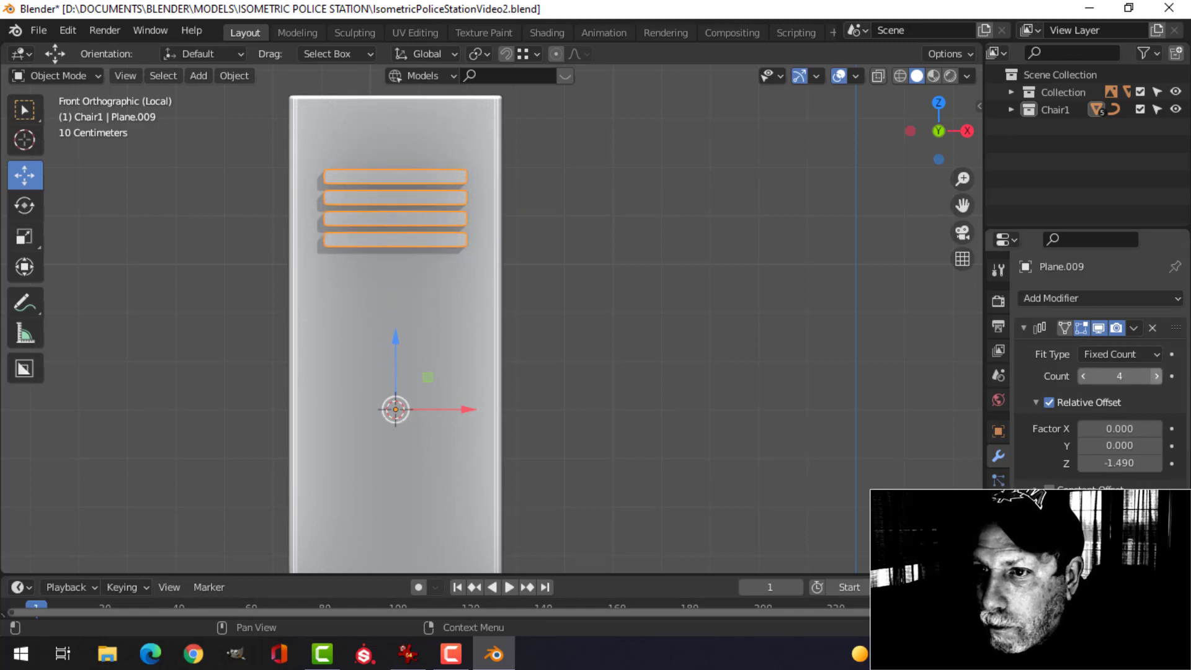
left_click(1157, 376)
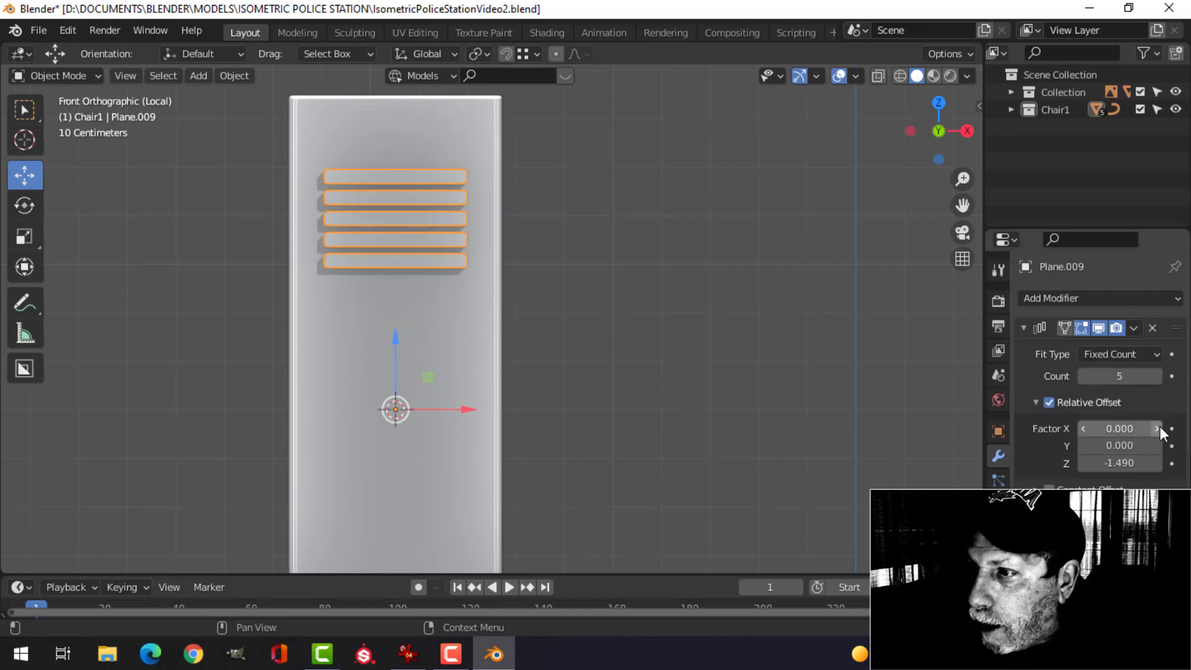
left_click_drag(1158, 463, 1135, 463)
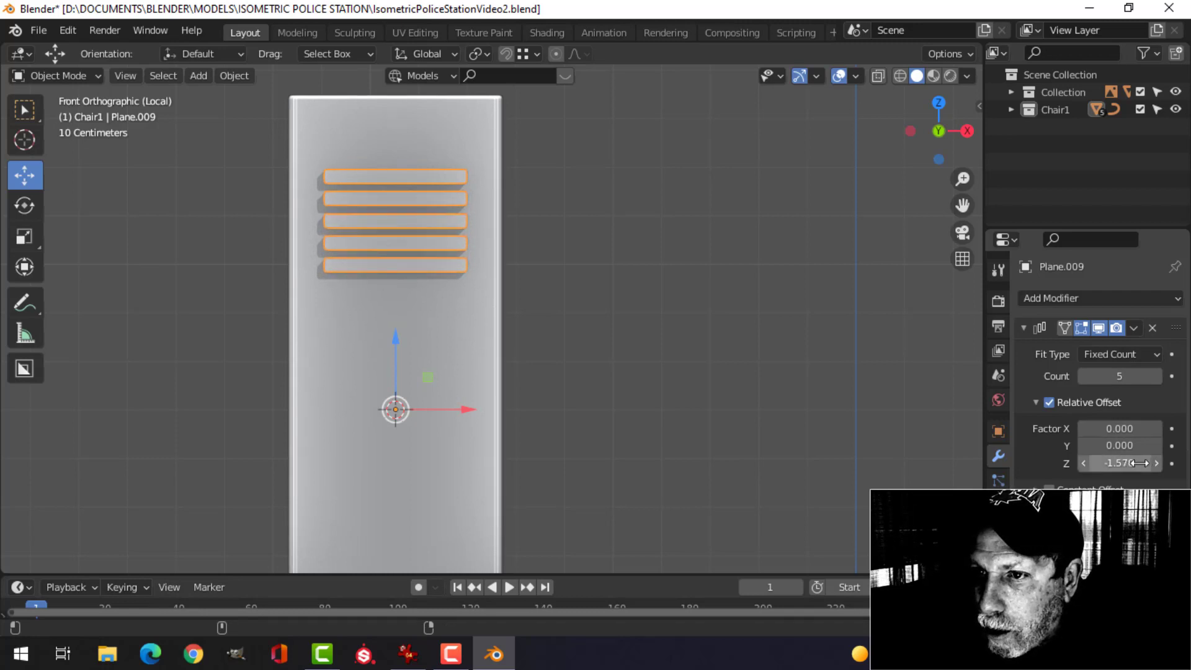
- Raise the arrayed vent strips about 0.021 m along Z on the locker door
middle_click_drag(676, 288, 624, 310)
key("g")
key("z")
left_click_drag(478, 311, 479, 303)
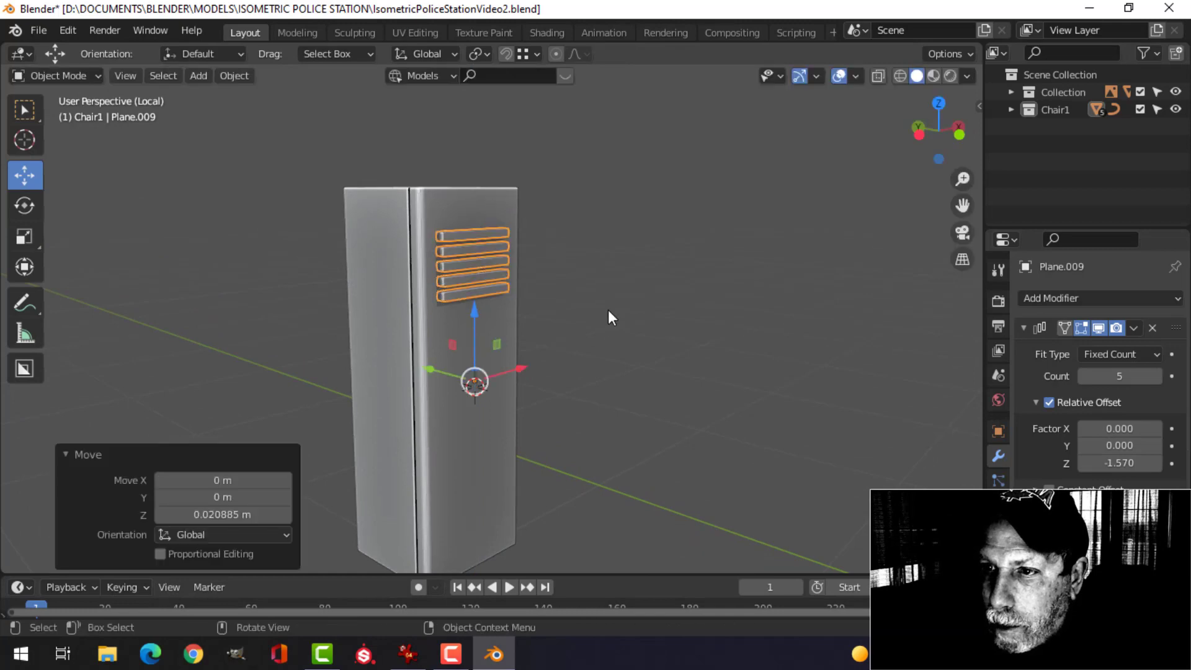
- Add a Boolean modifier in Difference mode to the locker and set its solver to Fast
middle_click_drag(608, 310, 631, 337)
scroll(536, 320, "up", 4)
scroll(629, 330, "up", 3)
left_click(482, 177)
scroll(621, 298, "down", 5)
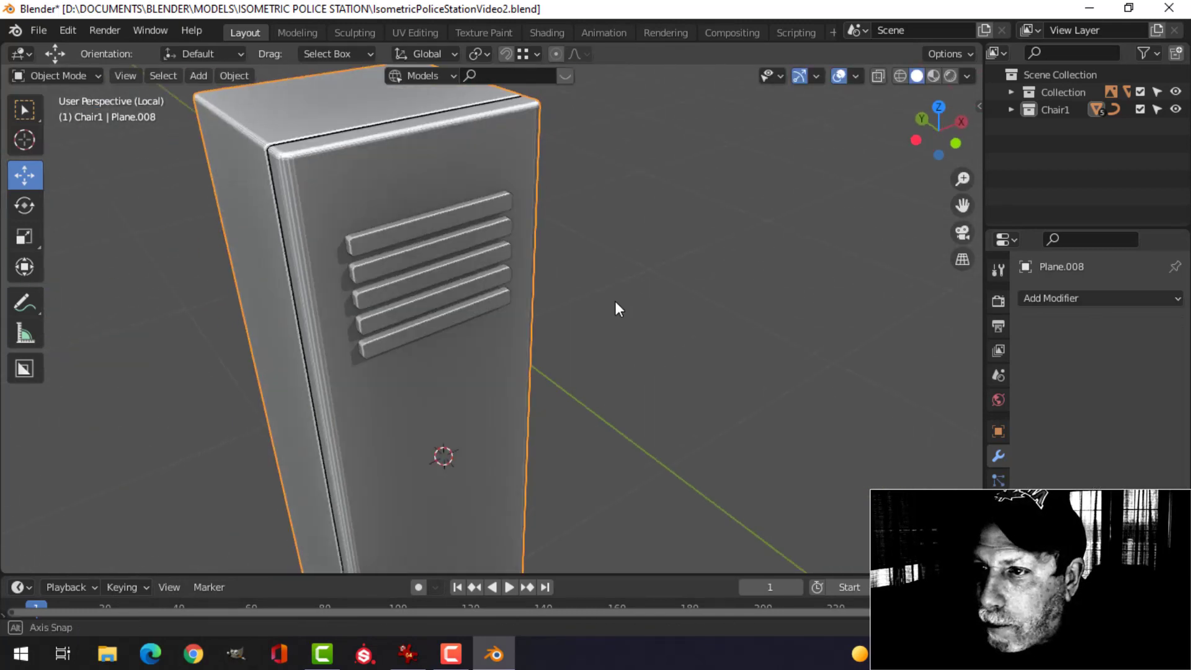
left_click(1051, 298)
left_click(888, 386)
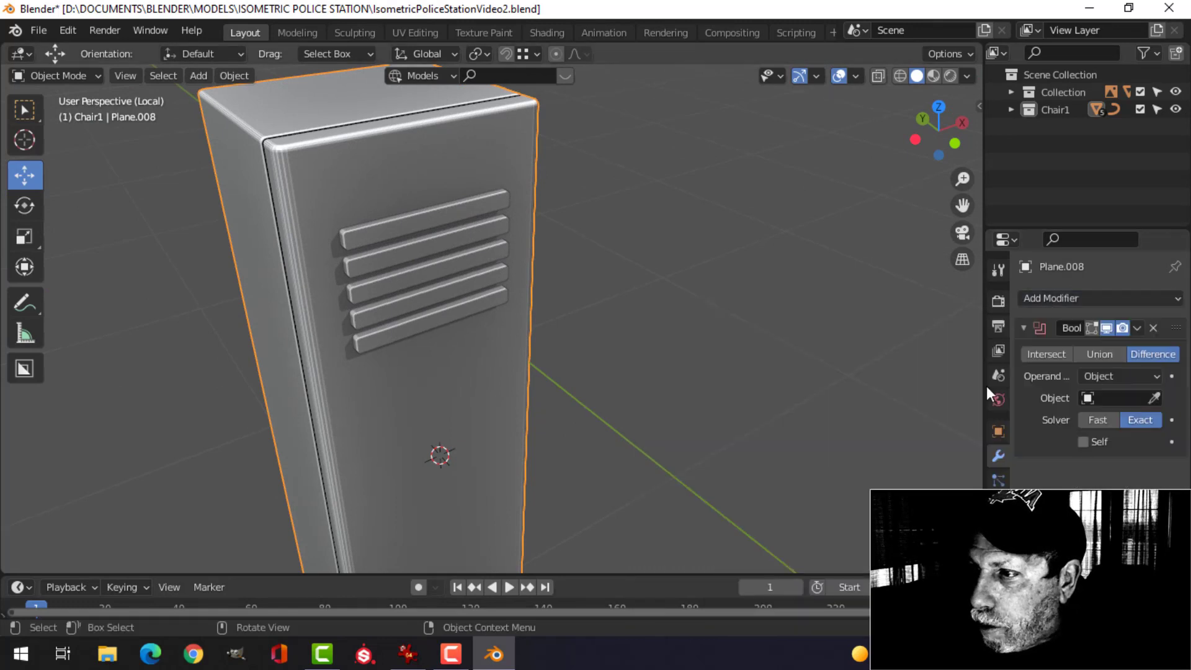
left_click(1098, 420)
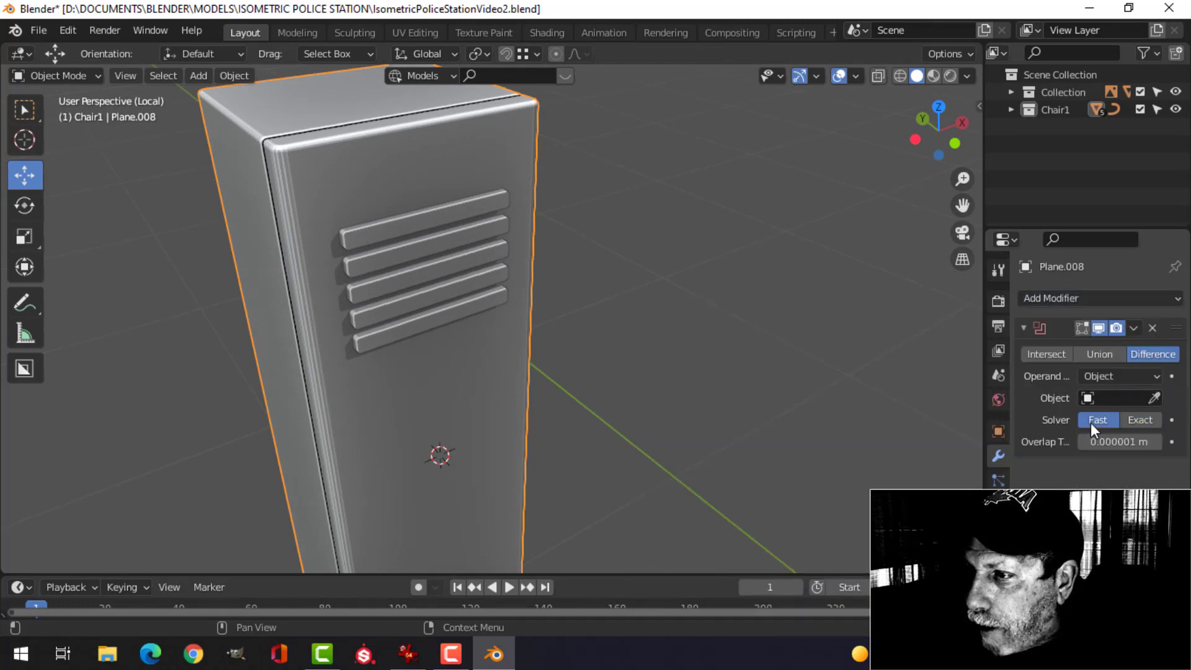
- Cut the arrayed vent strips out of the locker by applying the Boolean with them as its object, and delete the strips
left_click(1155, 398)
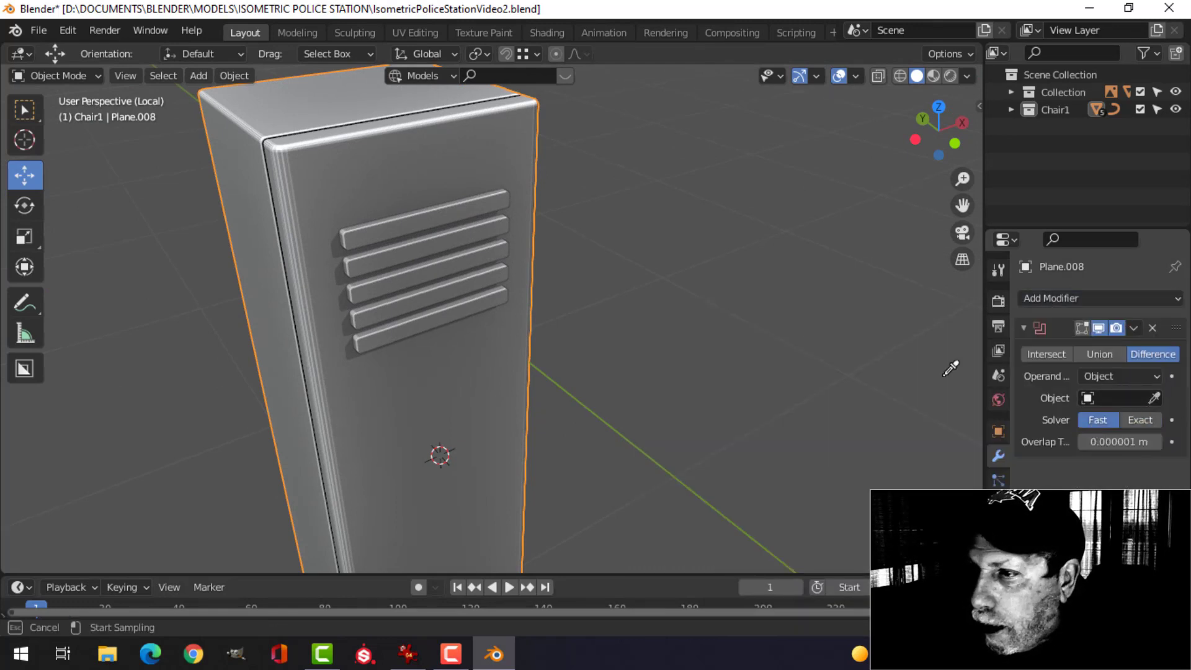
left_click(474, 198)
left_click(1134, 328)
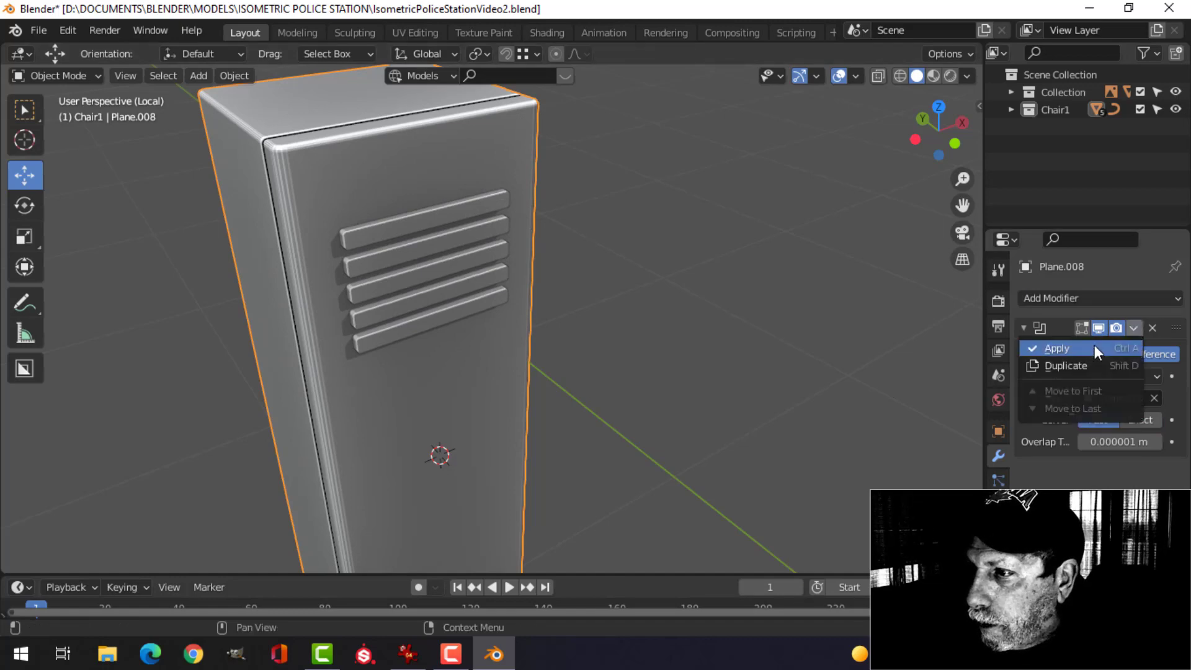
left_click(1094, 345)
left_click(482, 202)
key("Delete")
- Select the recessed back faces of all five vent slots on the locker door in Edit Mode
mouse_move(554, 222)
middle_mouse_down()
mouse_move(612, 240)
mouse_move(599, 195)
mouse_move(550, 207)
middle_mouse_up()
scroll(649, 275, "up", 3)
middle_click_drag(649, 273, 637, 298)
scroll(563, 272, "up", 3)
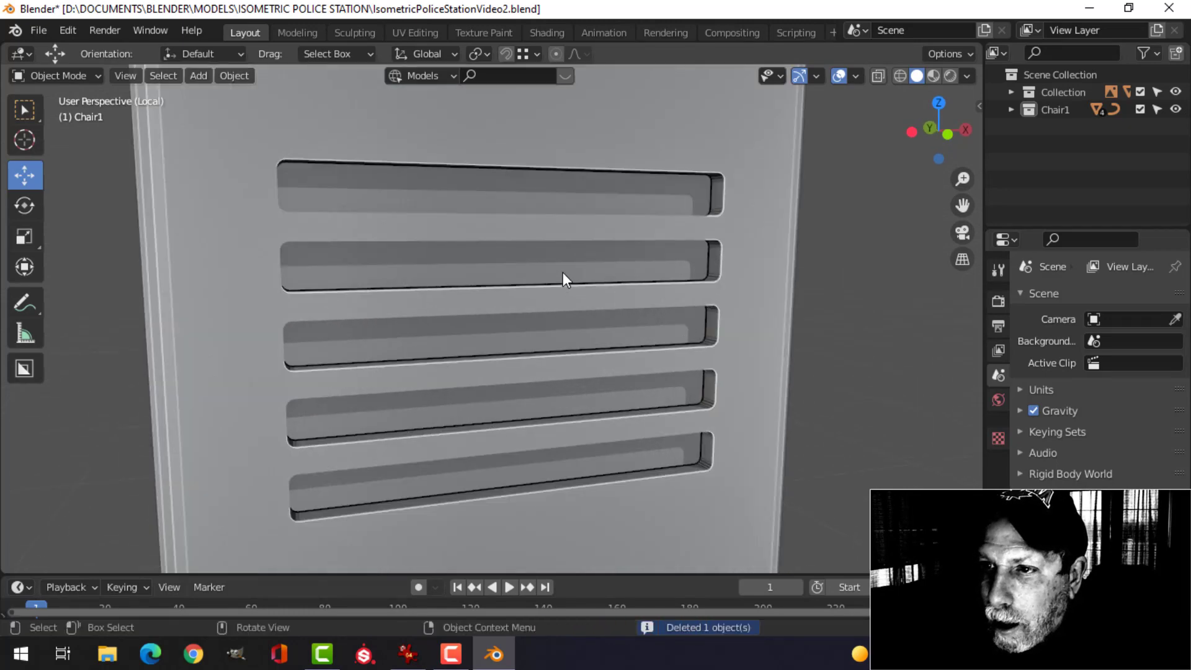
left_click(540, 206)
key("Tab")
left_click(541, 196)
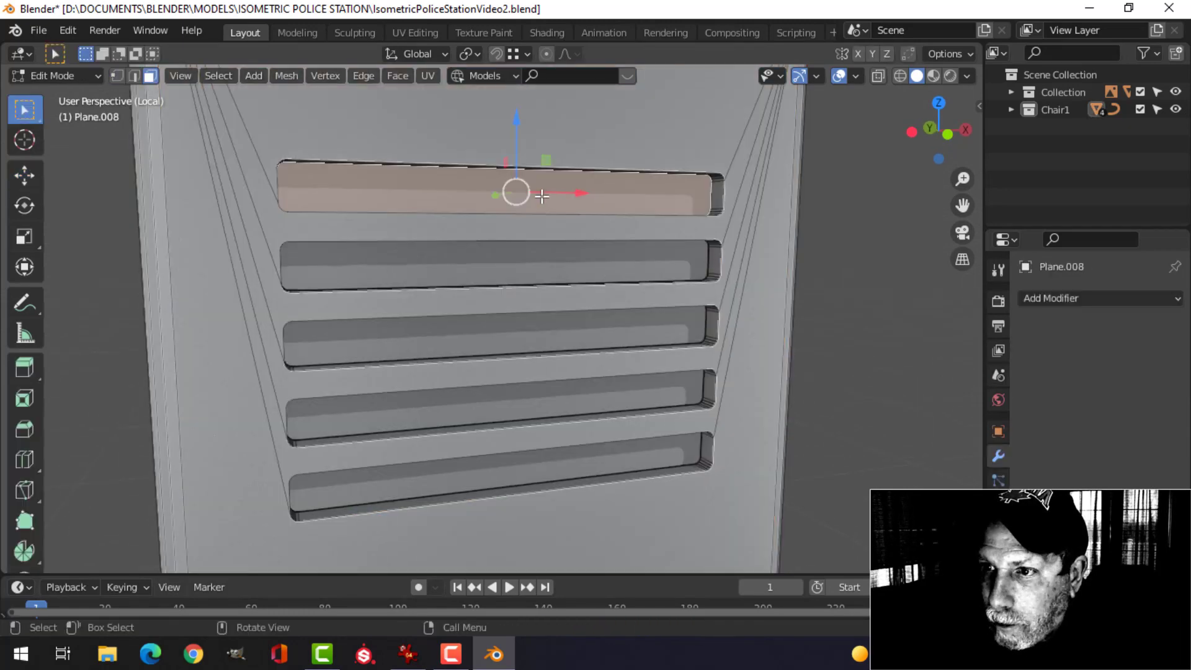
left_click(577, 267, "shift")
left_click(594, 326, "shift")
left_click(606, 397, "shift")
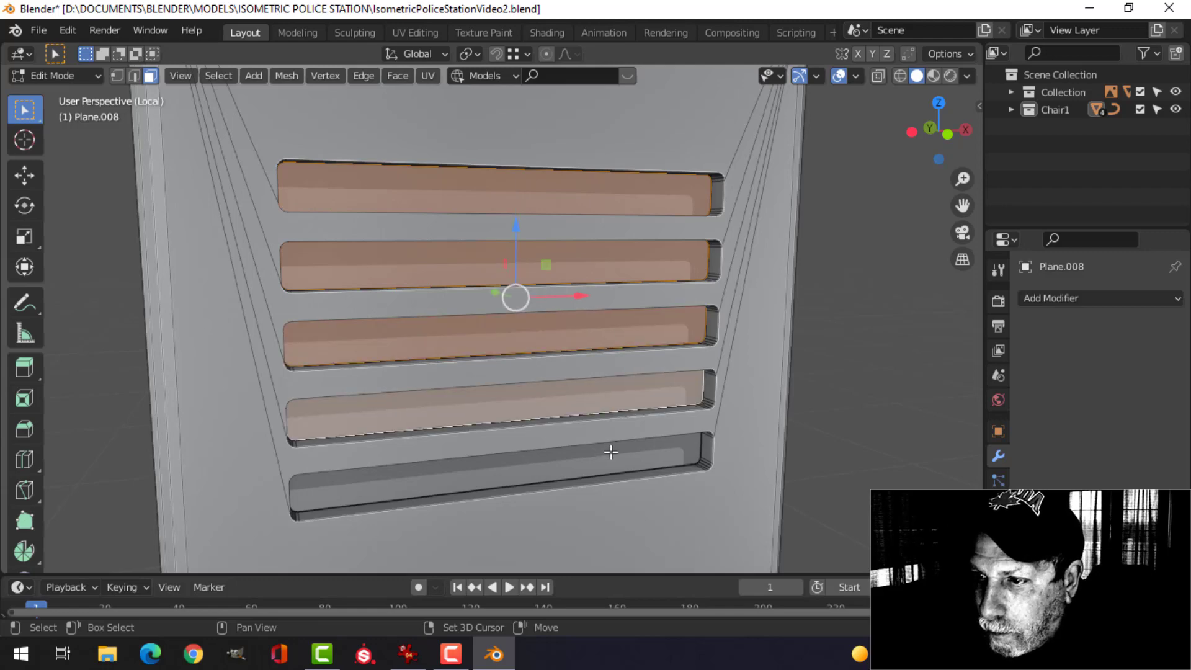
left_click(611, 452, "shift")
middle_click_drag(869, 372, 777, 325)
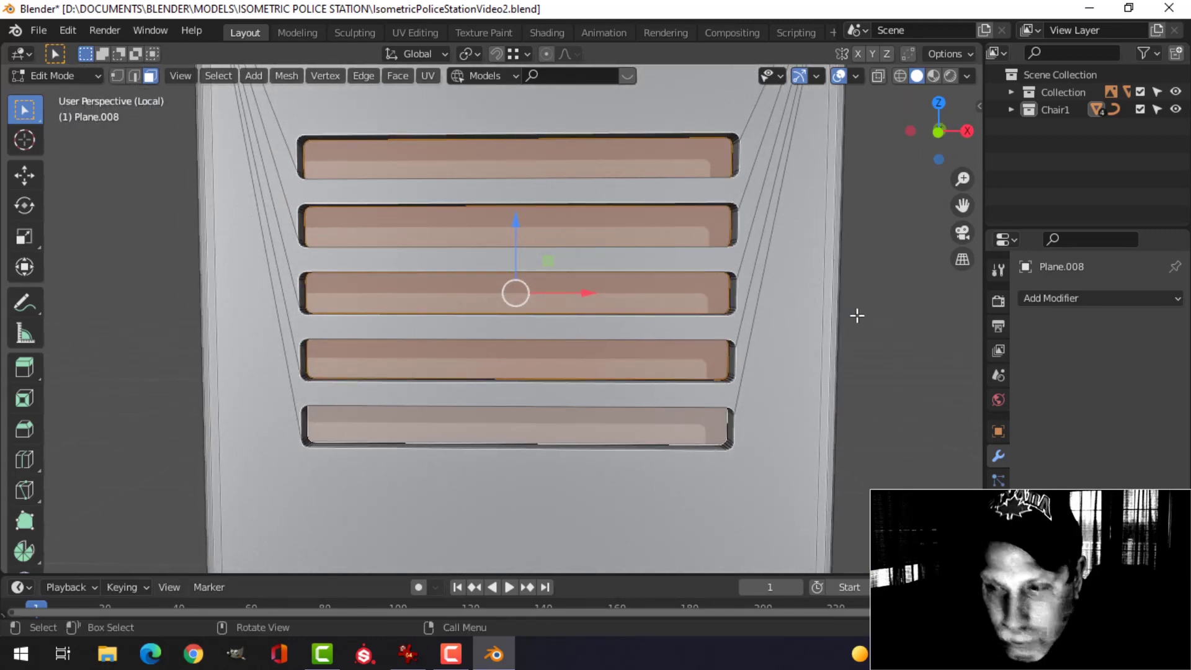
- Scale the five back faces around their individual origins to 0.967 along X and 0.799 along Z
left_click(471, 54)
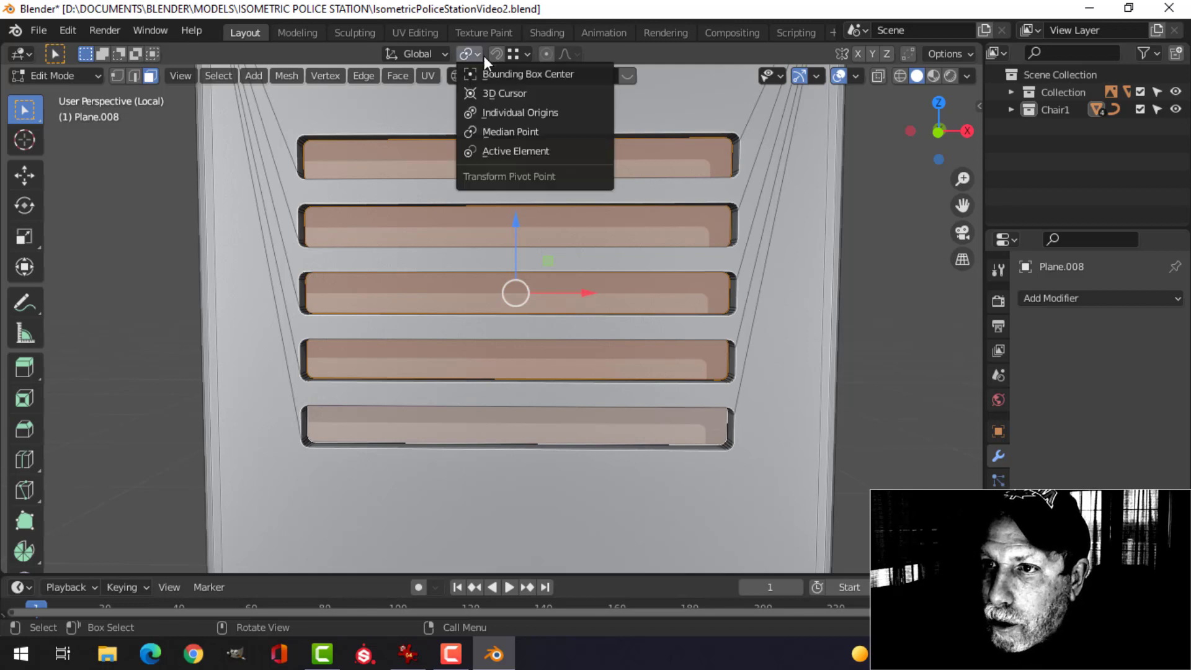
left_click(496, 113)
key("s")
key("x")
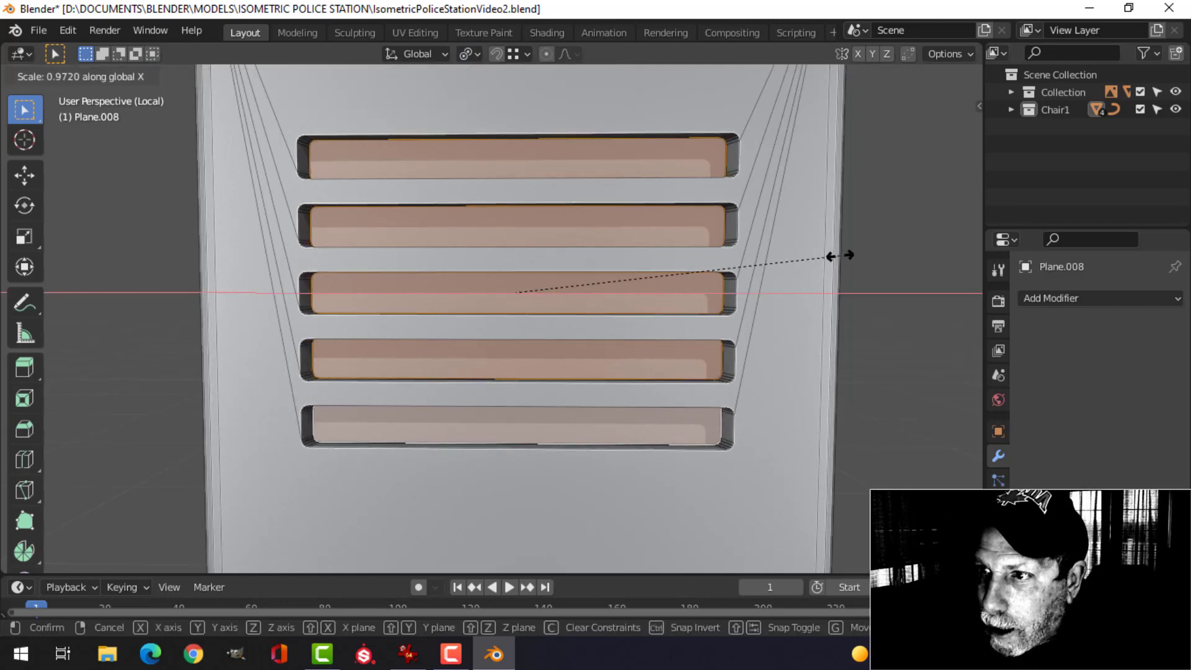
left_click(837, 254)
key("s")
key("z")
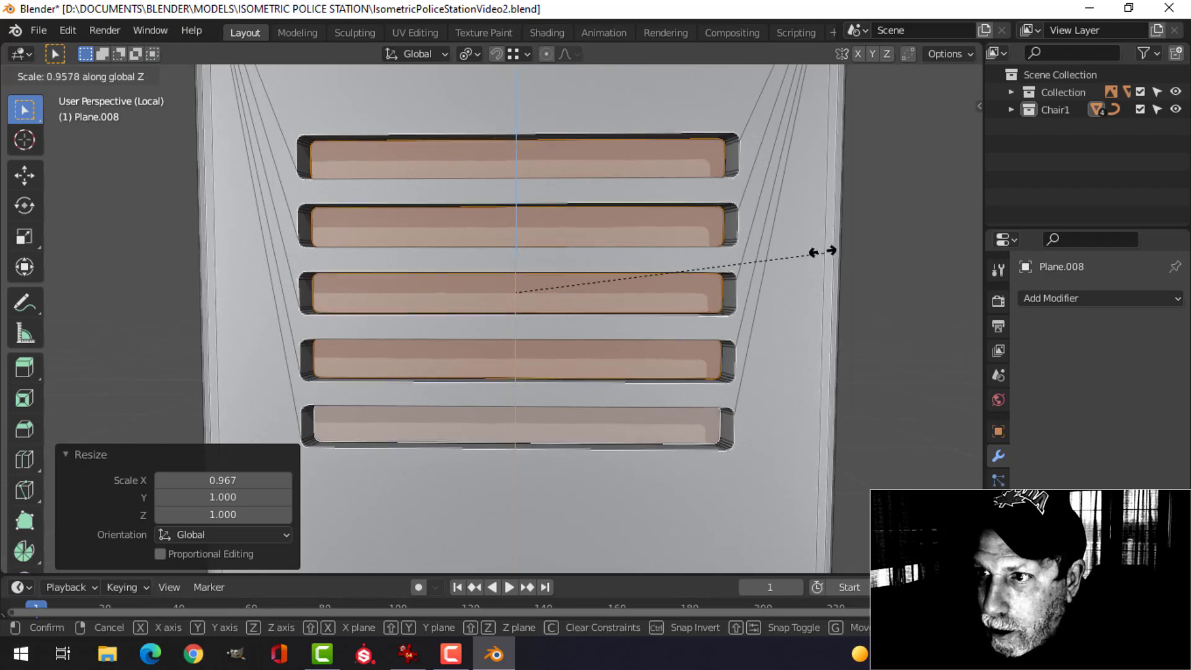
left_click(765, 233)
- Delete the back faces of the five vent slots and set the transform pivot to Median Point
mouse_move(623, 227)
middle_mouse_down()
mouse_move(679, 251)
mouse_move(779, 244)
mouse_move(623, 221)
middle_mouse_up()
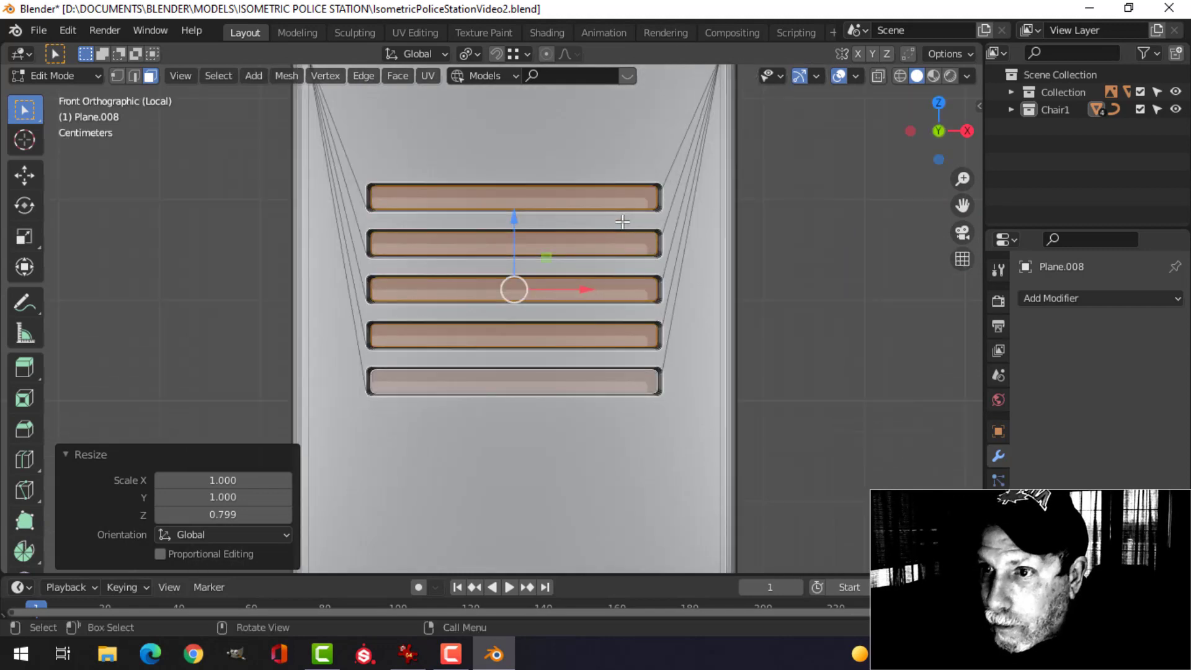
scroll(581, 251, "up", 1)
key("x")
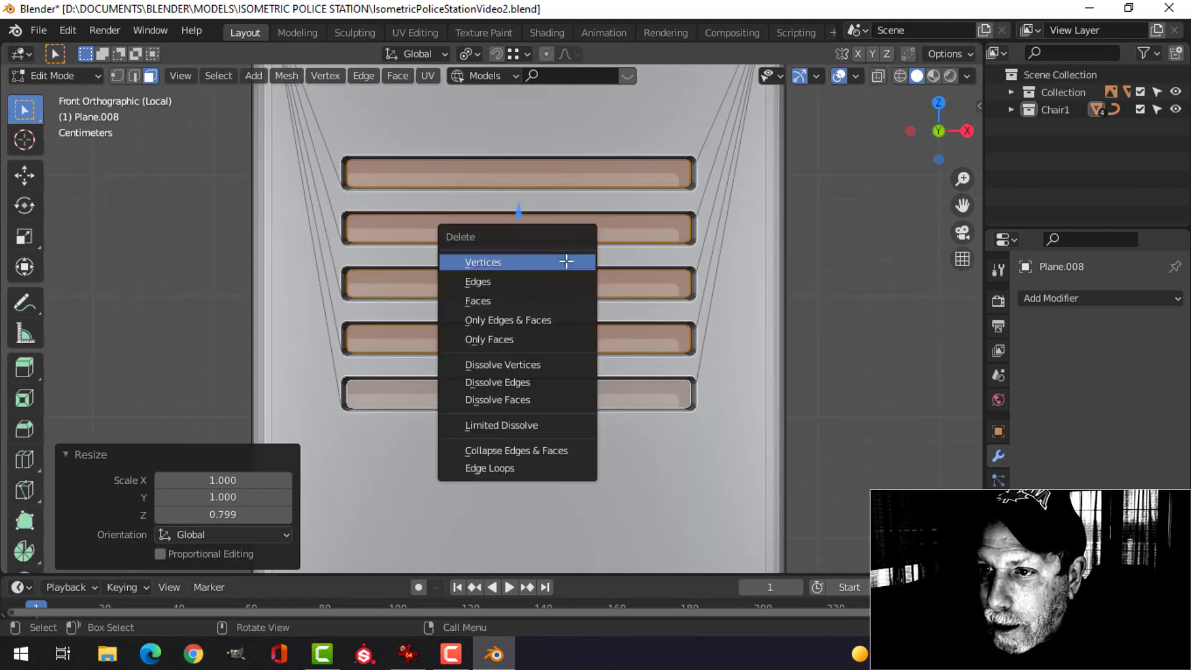
left_click(543, 304)
left_click(465, 53)
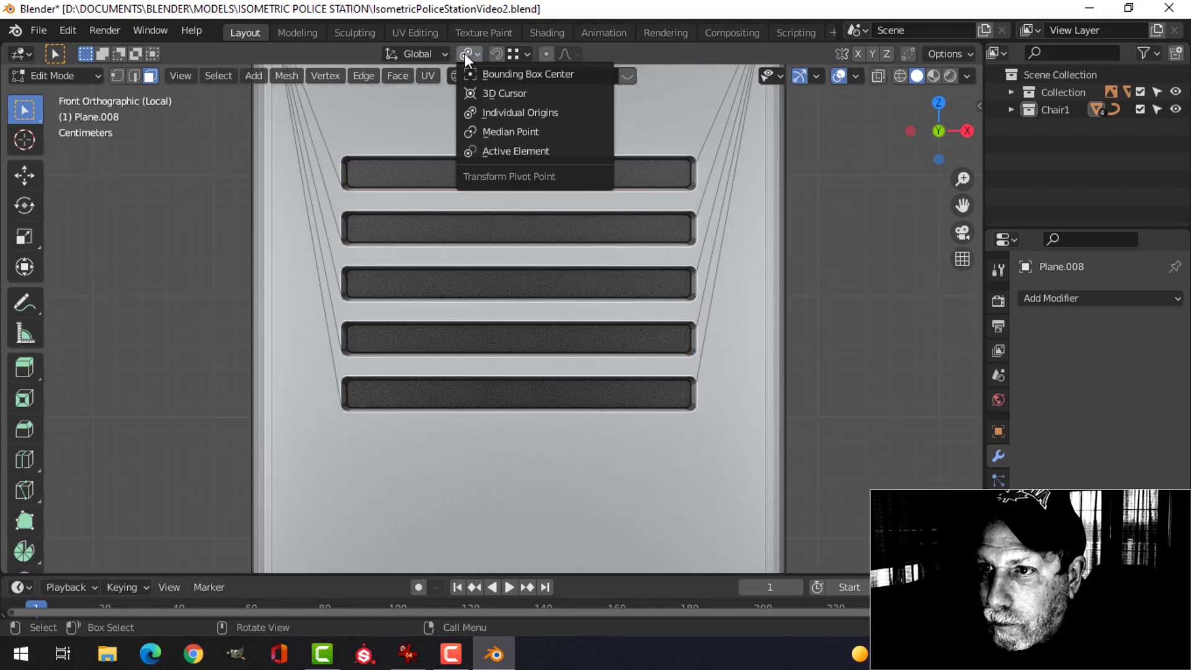
left_click(491, 131)
- Select the front edge loops around all five vent slots
mouse_move(569, 187)
middle_mouse_down()
mouse_move(643, 210)
mouse_move(588, 204)
mouse_move(563, 165)
middle_mouse_up()
left_click(565, 175)
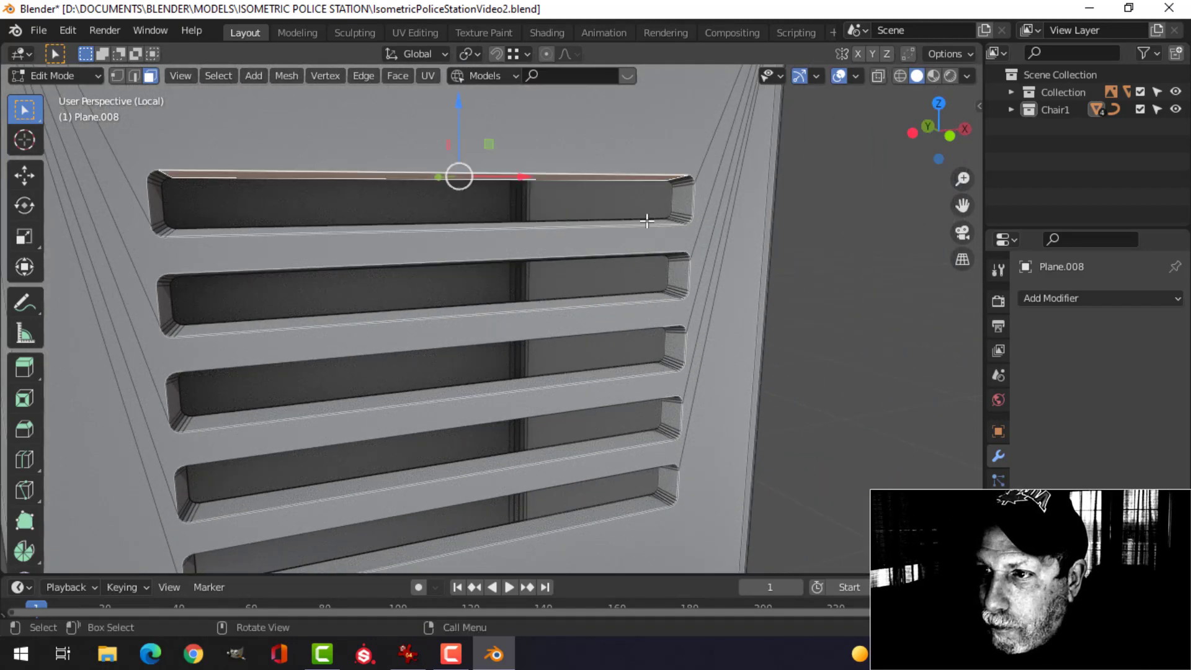
key("alt+a")
key("2")
middle_click_drag(652, 193, 618, 192)
left_click(609, 197, "alt")
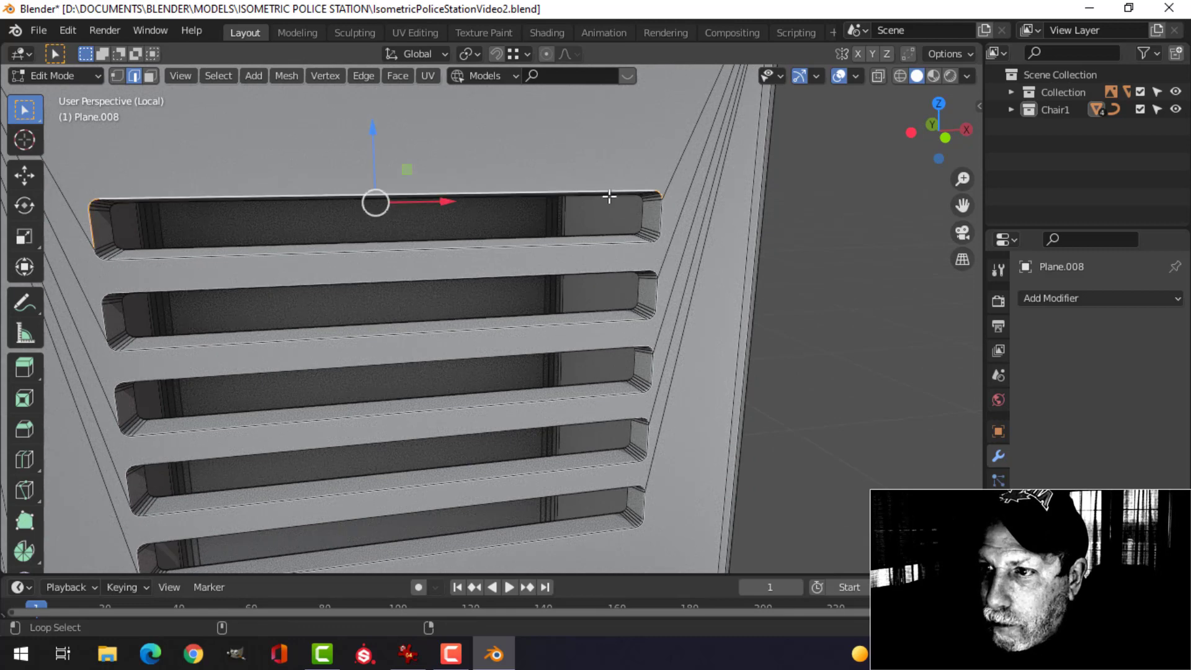
left_click(611, 250, "alt+shift")
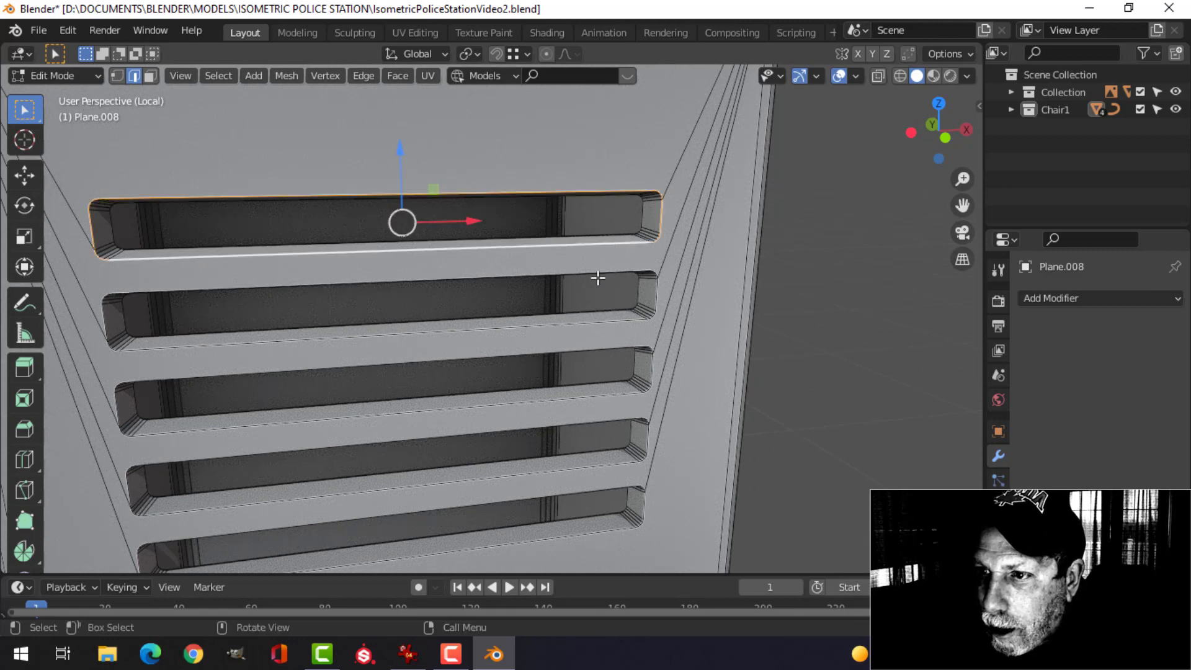
left_click(605, 288, "alt+shift")
left_click(615, 325, "alt+shift")
middle_click_drag(615, 325, 642, 263, "shift")
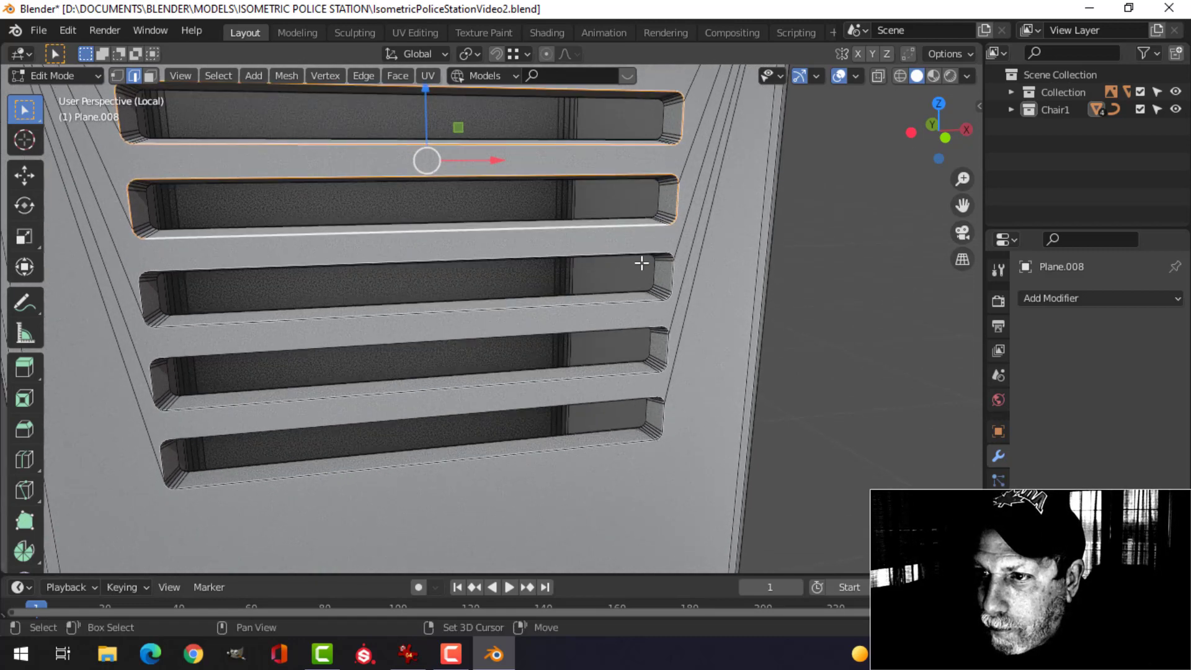
left_click(594, 256, "alt+shift")
left_click(610, 307, "alt+shift")
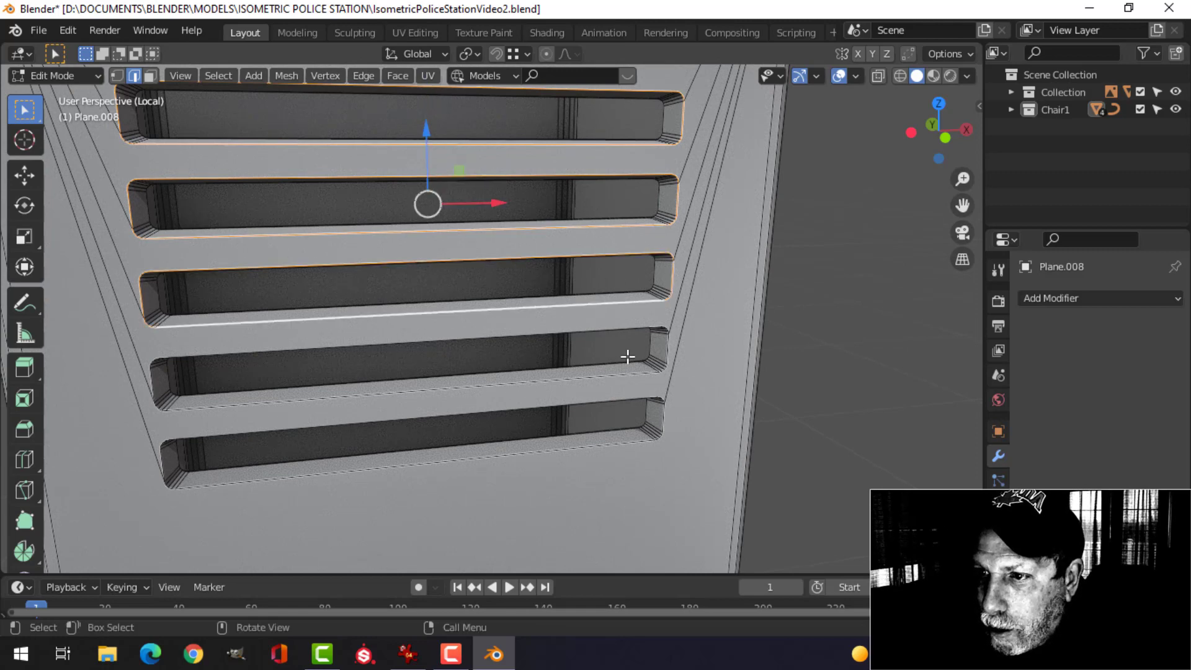
left_click(596, 333, "alt+shift")
left_click(590, 376, "alt+shift")
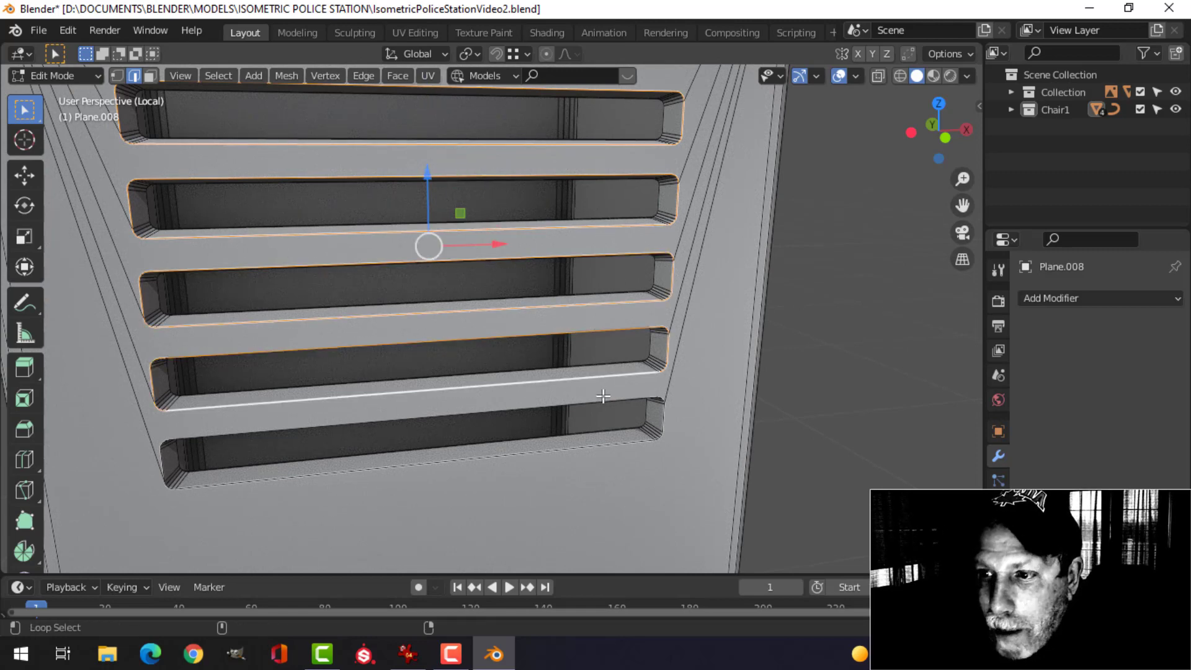
left_click(596, 400, "alt+shift")
left_click(609, 445, "alt+shift")
- Try to bevel the front edge loops of the vent slots with Clamp Overlap toggled, and clear the selection
middle_click_drag(717, 381, 640, 339)
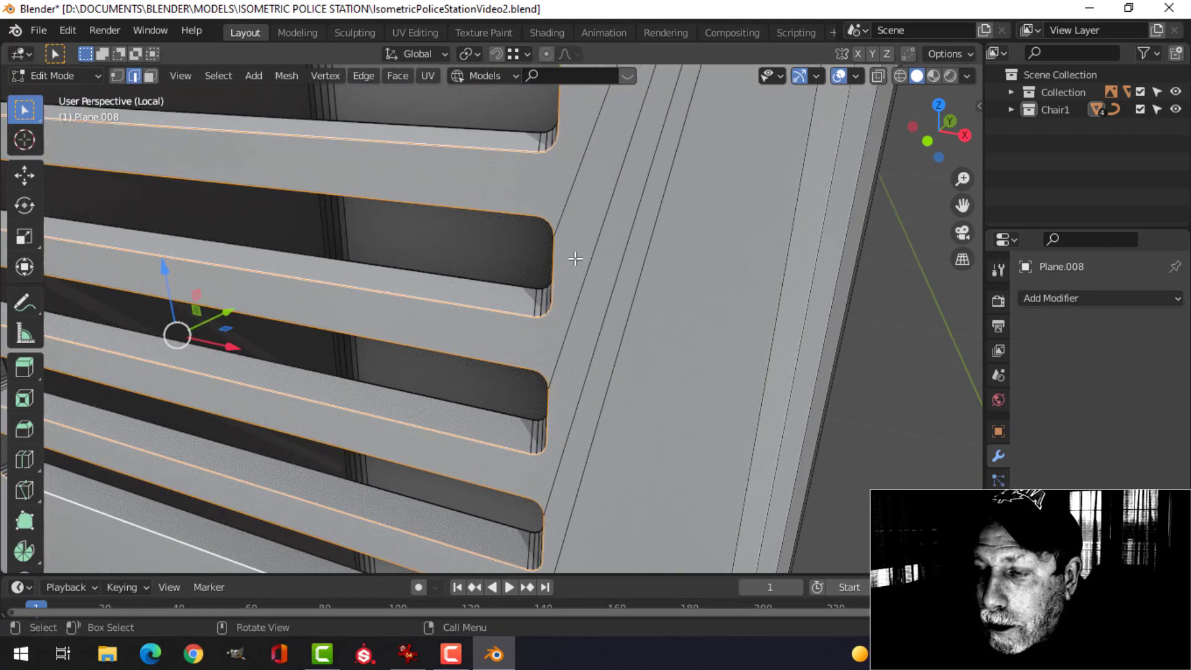
scroll(575, 258, "down", 4)
middle_click_drag(583, 261, 614, 266)
key("ctrl+b")
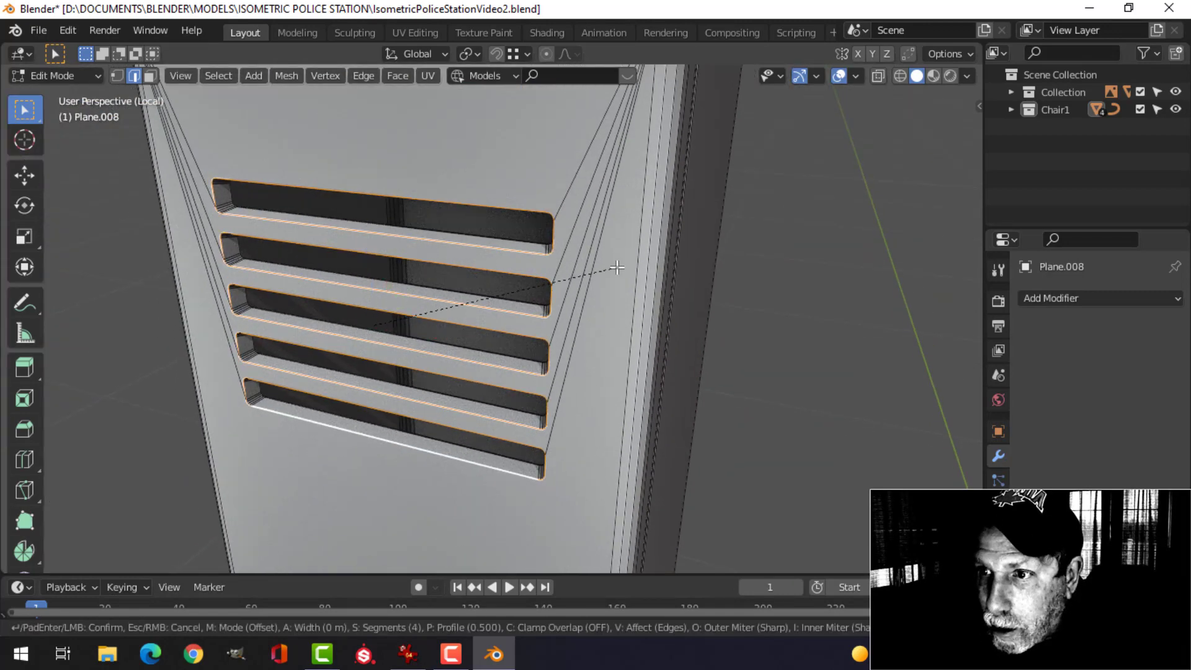
key("c")
right_click(661, 263)
scroll(638, 276, "up", 3)
middle_click_drag(638, 276, 649, 231)
key("alt+a")
- Delete the rings of inner wall faces from the upper three vent slots
scroll(744, 233, "up", 2)
key("3")
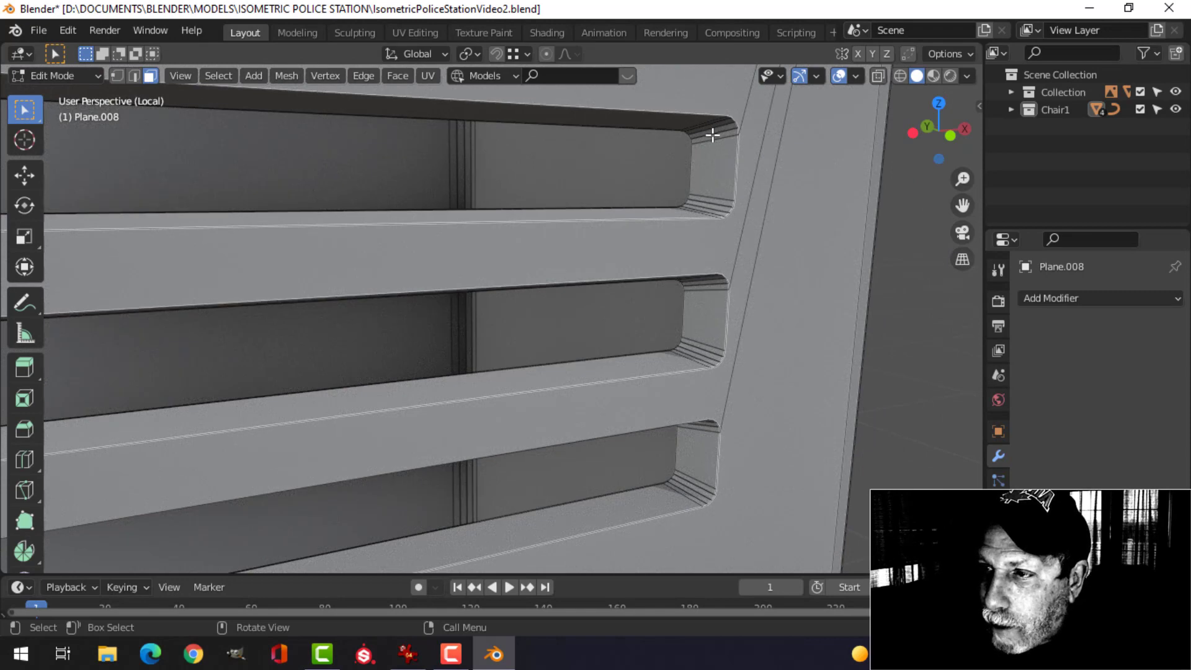
left_click(712, 138, "alt")
scroll(654, 192, "down", 3)
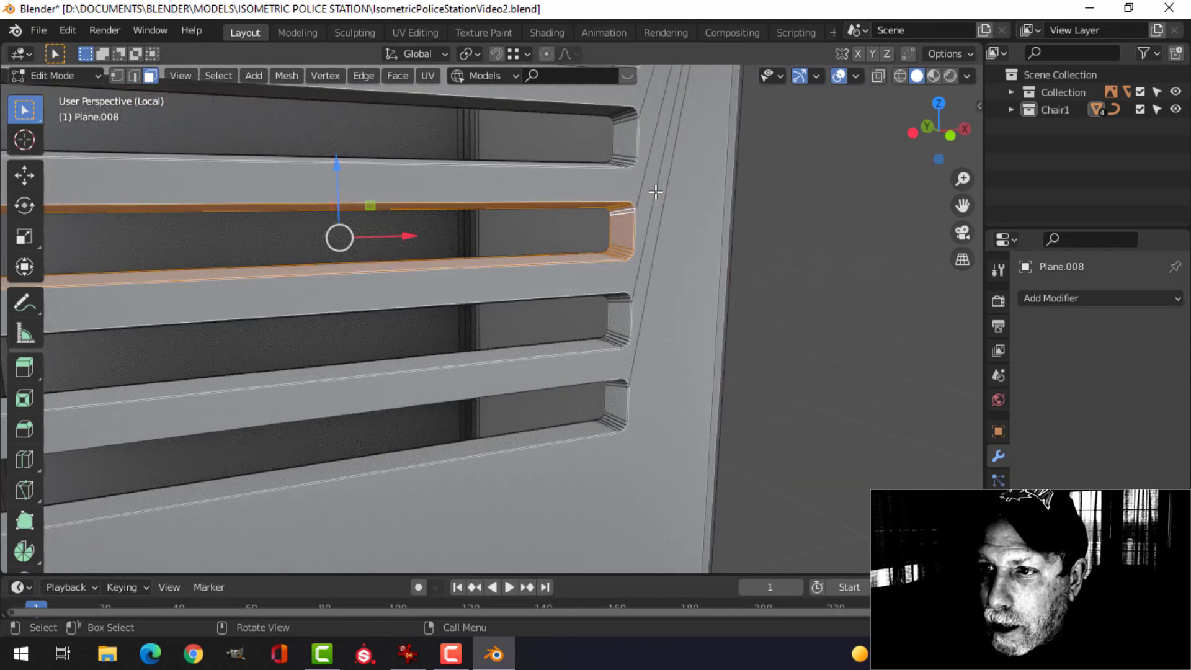
key("x")
left_click(654, 193)
scroll(639, 183, "up", 2)
left_click(634, 175, "alt")
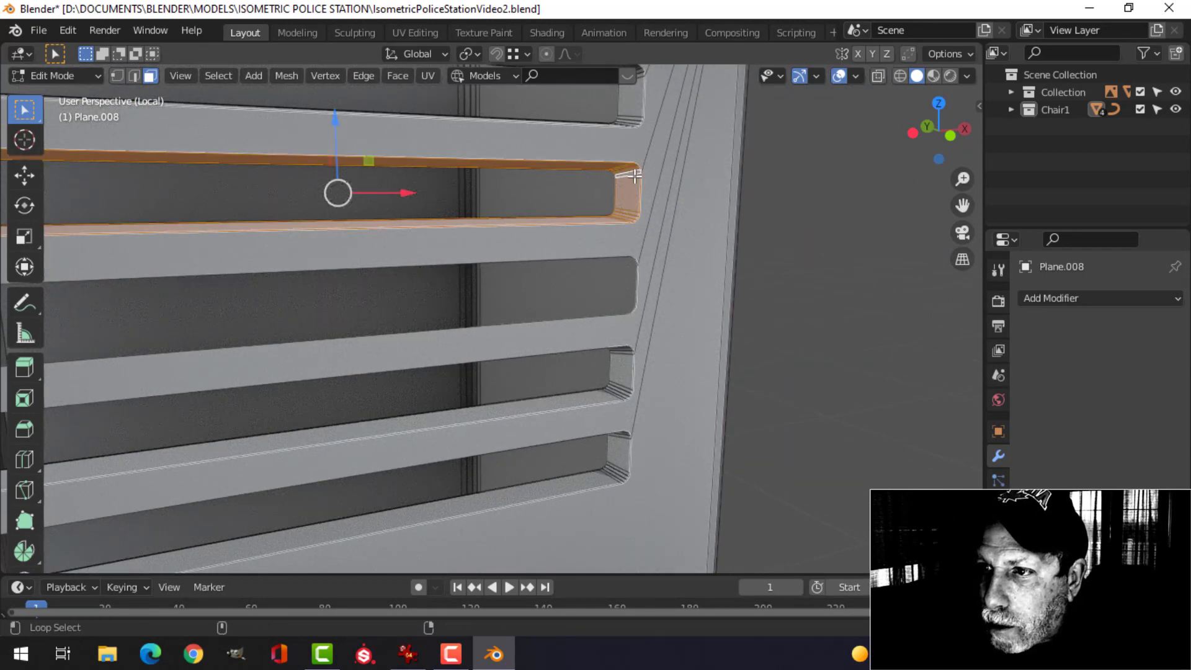
key("x")
left_click(638, 178)
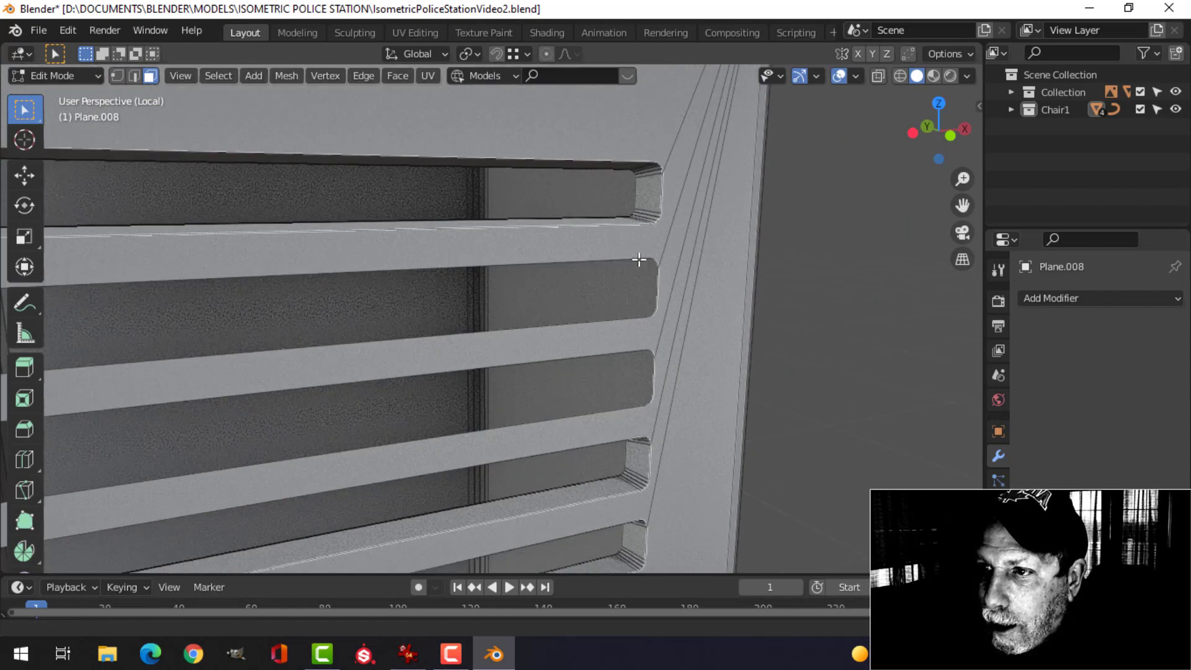
key("ctrl+z")
key("x")
left_click(659, 176)
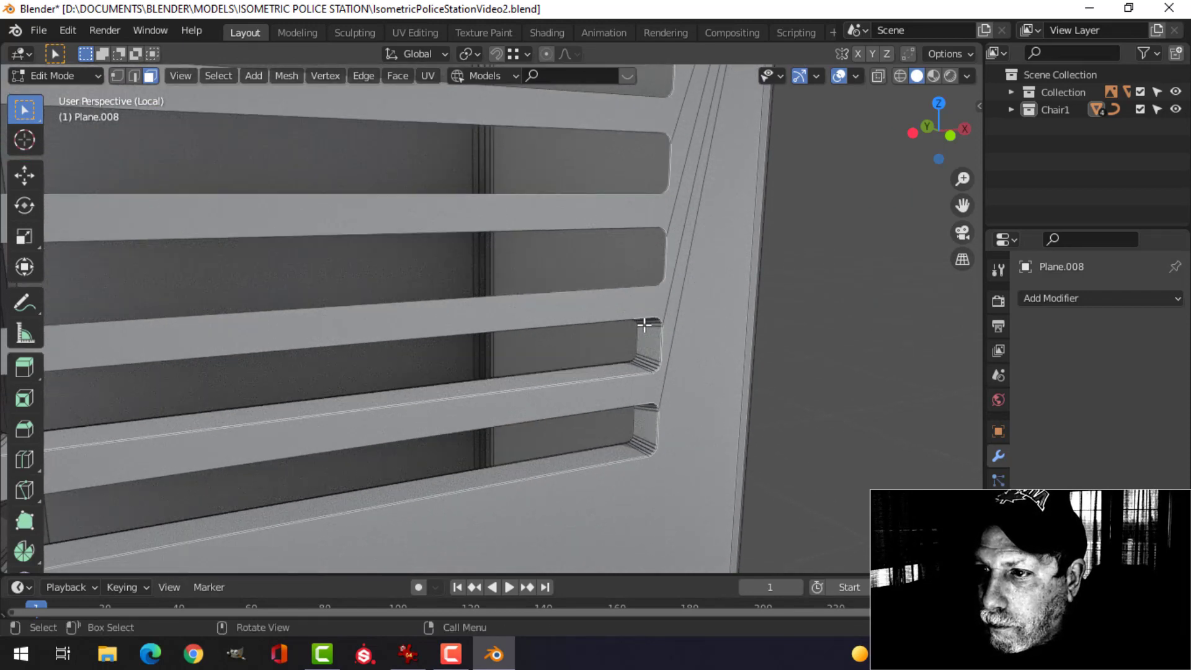
- Delete the rings of inner wall faces from the two lowest vent slots
left_click(650, 352, "alt")
key("x")
left_click(689, 340)
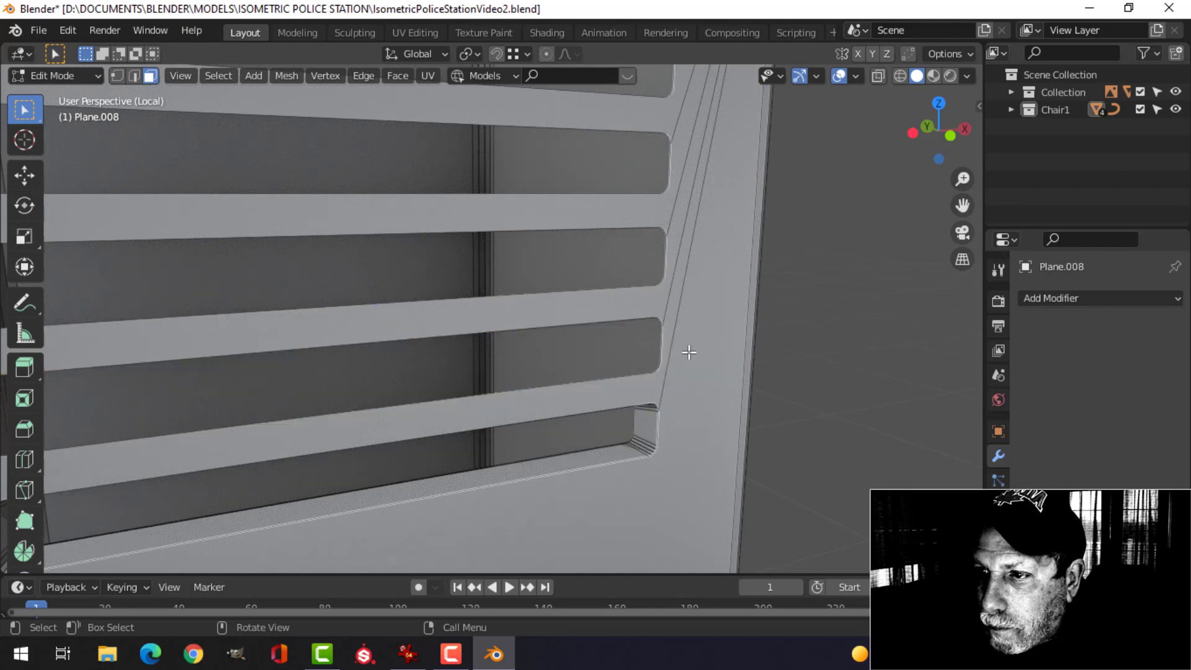
middle_click_drag(688, 349, 682, 325)
left_click(681, 328, "alt")
key("x")
left_click(683, 325)
- Merge all of the locker's vertices by distance with a merge distance of 0.0001 m
key("2")
left_click(682, 317, "alt")
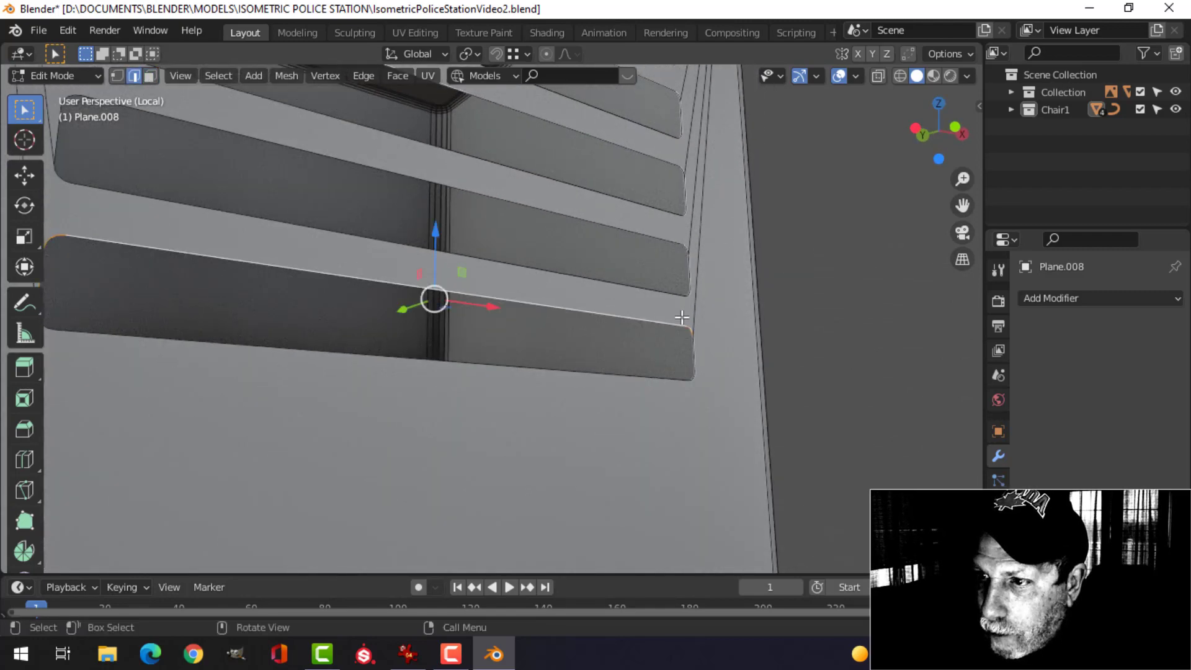
left_click(701, 351, "alt+shift")
middle_click_drag(732, 333, 687, 345)
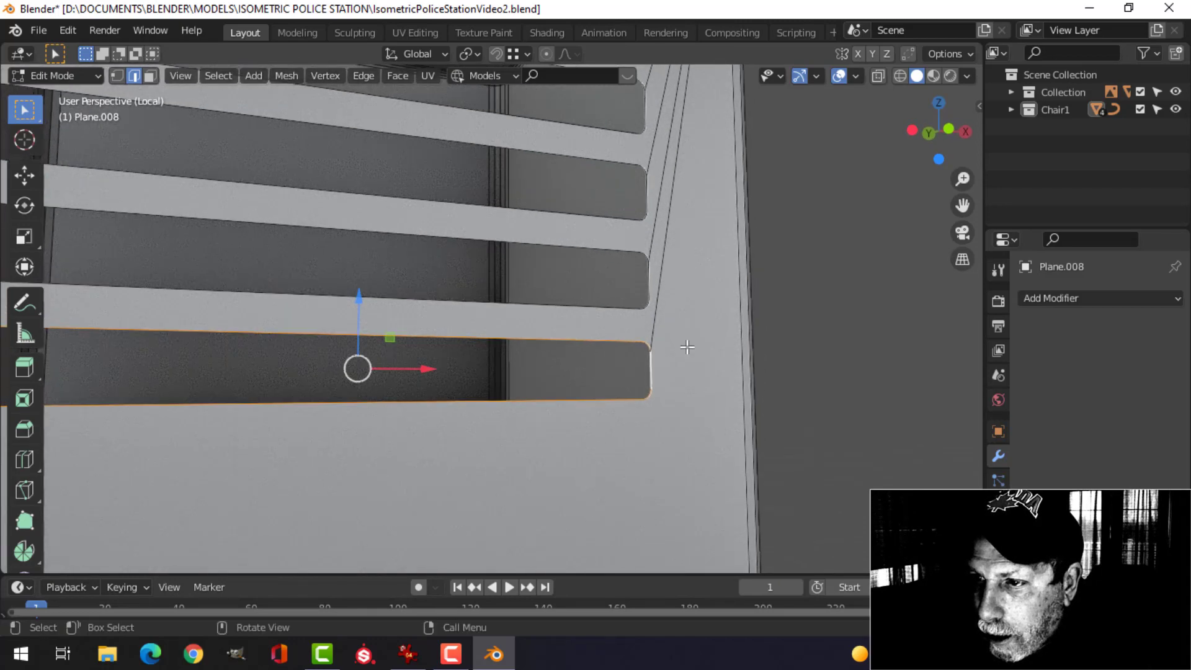
scroll(670, 341, "up", 3)
key("a")
key("m")
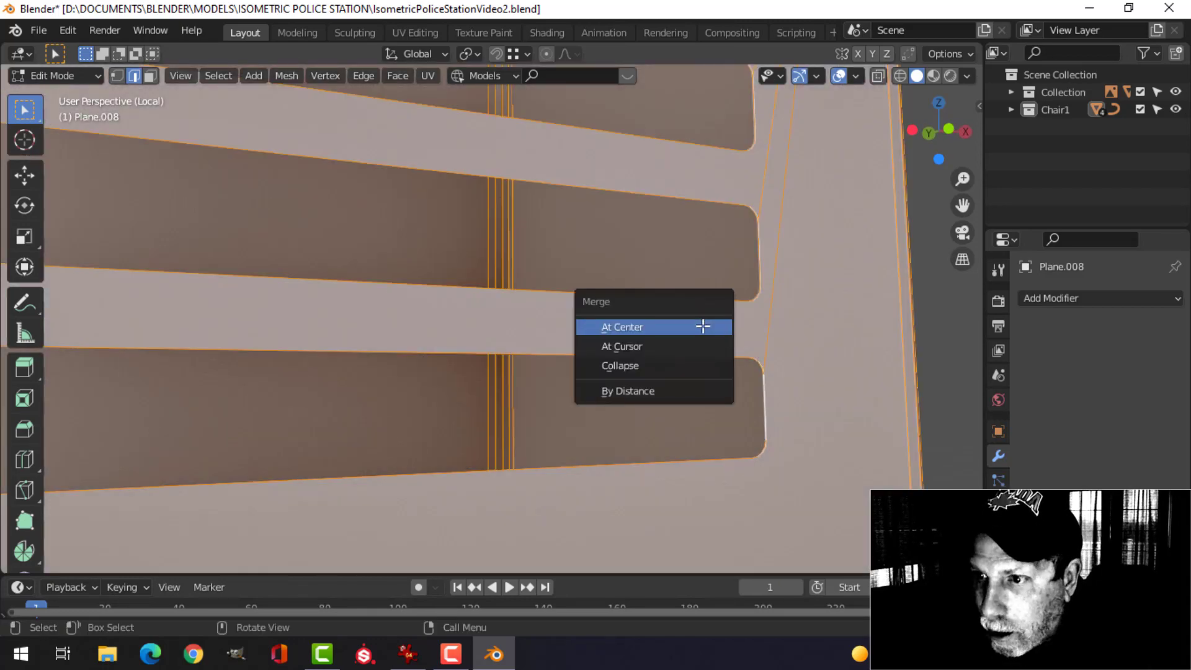
left_click(677, 391)
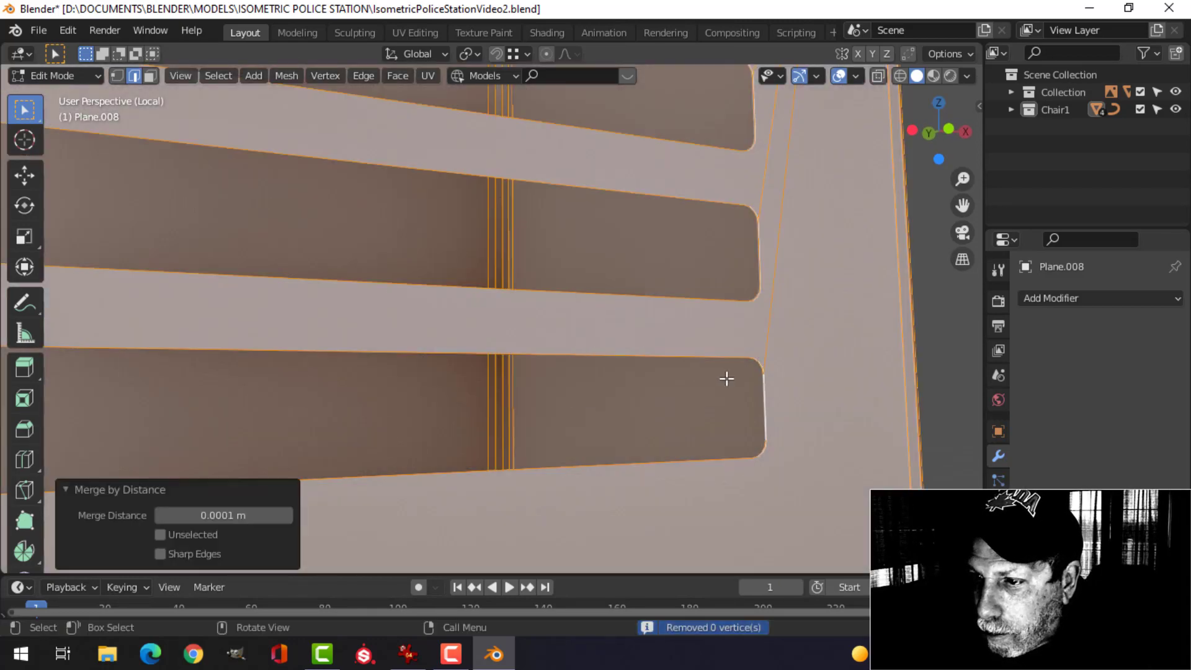
- Select the open border edge loops of all five vent slots on the locker door
key("alt+a")
left_click(715, 347, "alt")
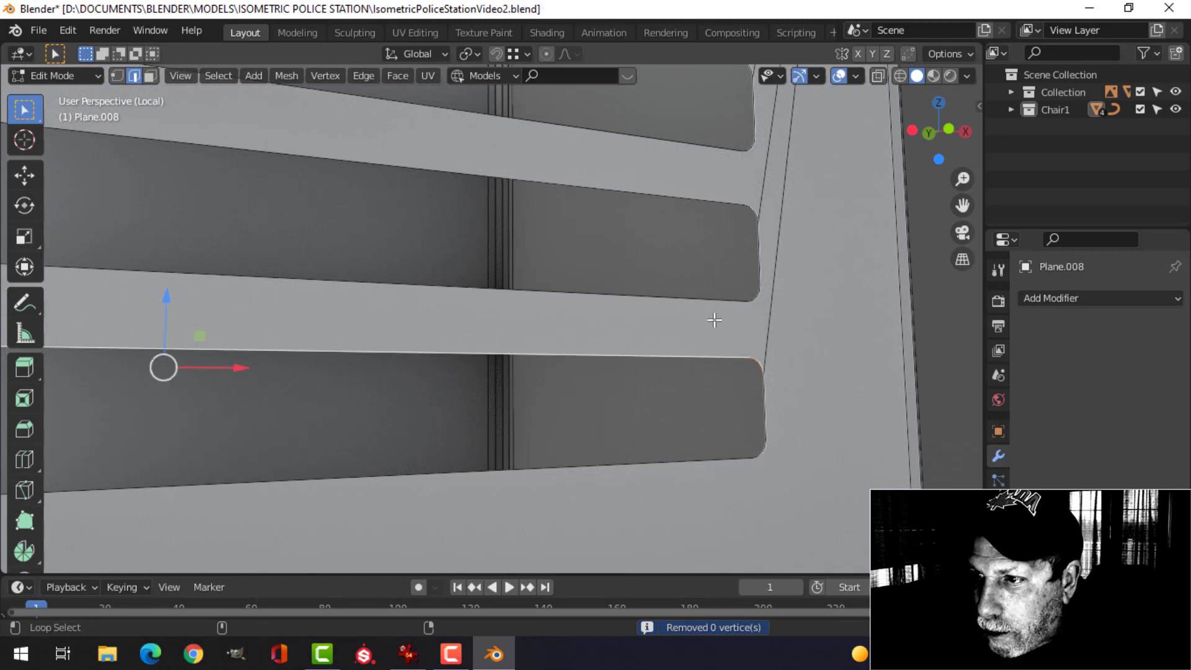
left_click(767, 401, "alt")
left_click(664, 295, "alt+shift")
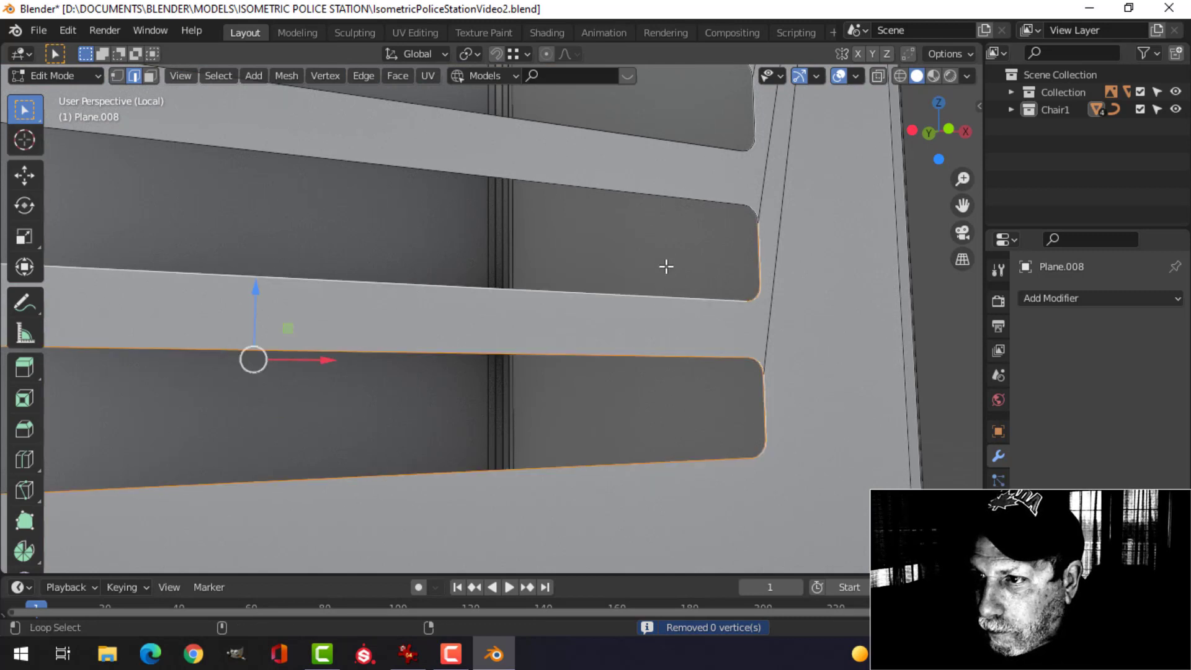
left_click(671, 193, "alt+shift")
middle_click_drag(753, 225, 754, 341, "shift")
left_click(702, 272, "alt+shift")
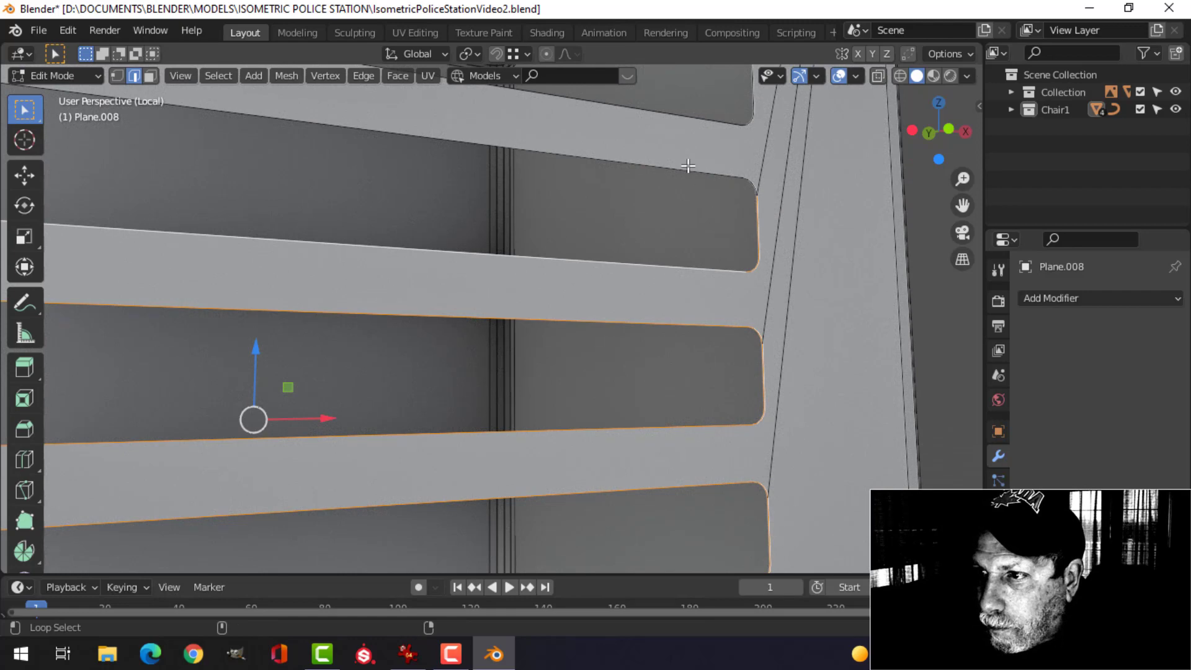
middle_click_drag(689, 165, 650, 237)
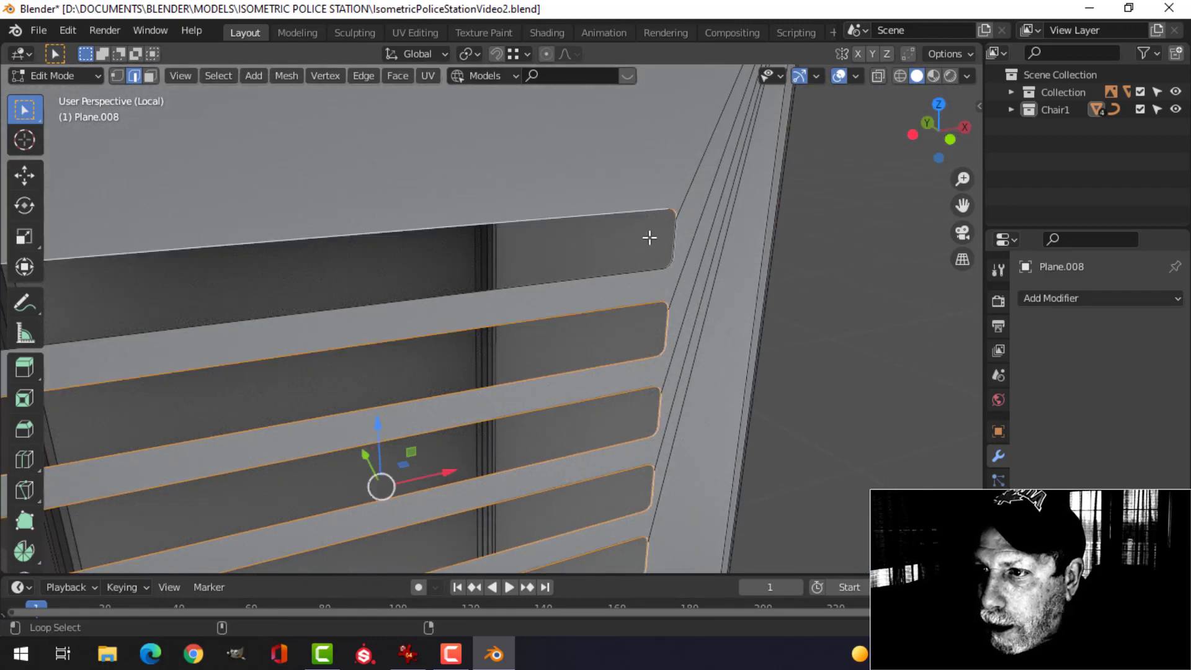
left_click(634, 271, "alt+shift")
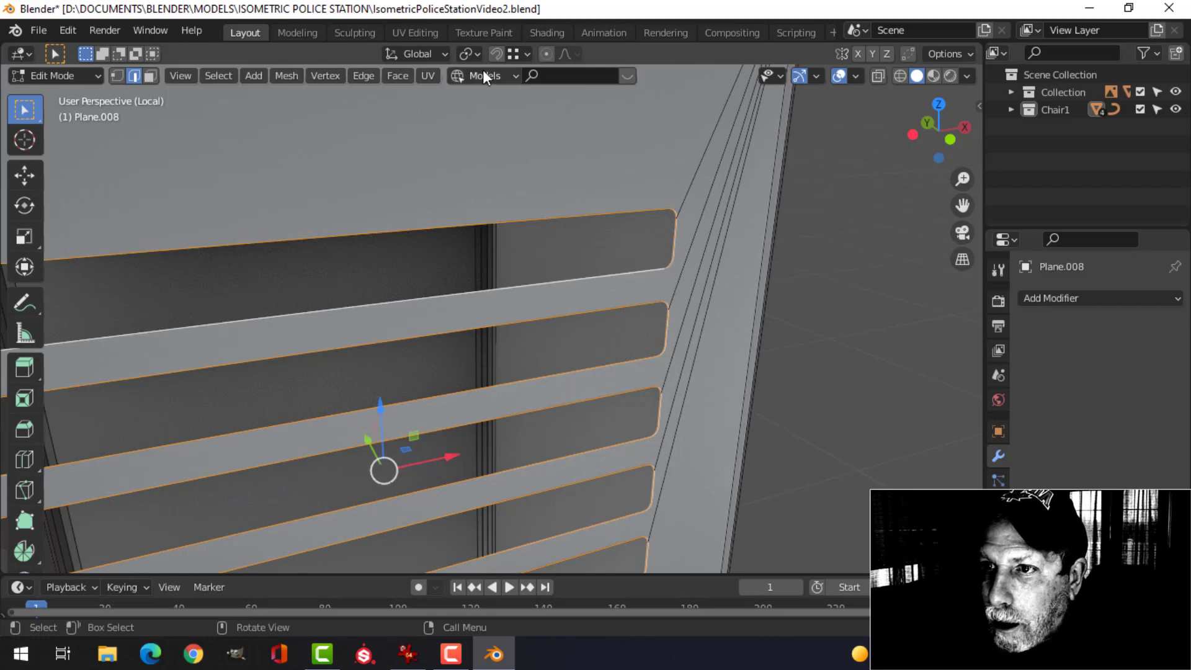
- Extrude the selected border edges of all five vent slots inward along the Y axis to give them depth
middle_click_drag(694, 292, 744, 314)
key("e")
right_click(720, 321)
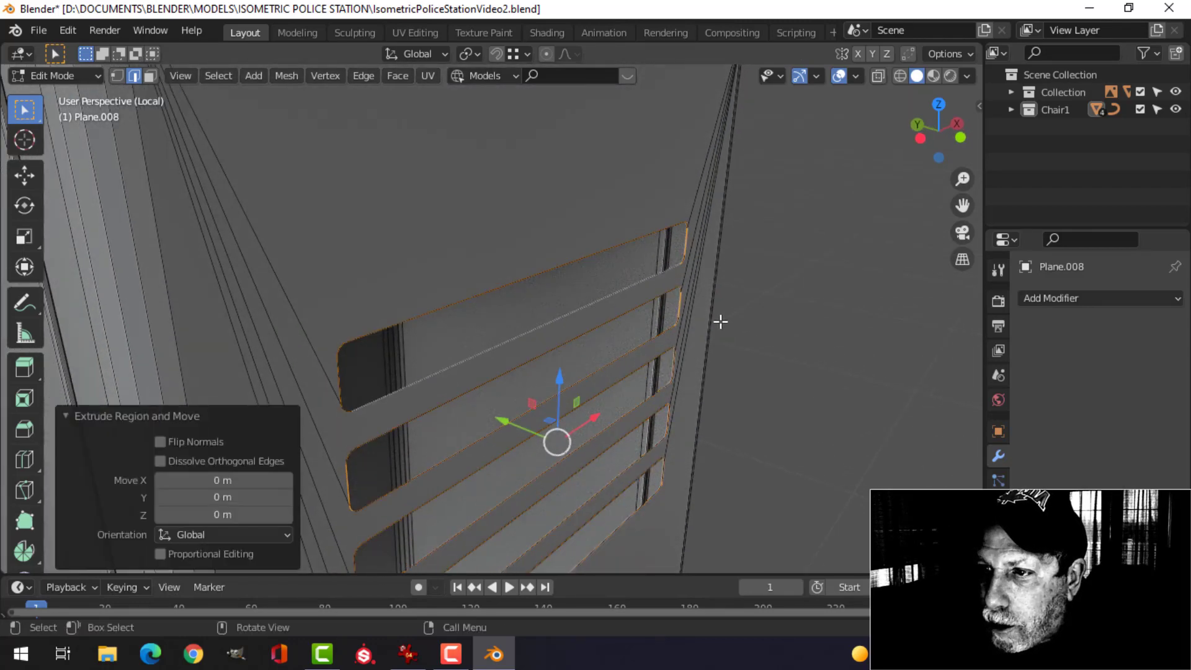
left_click_drag(501, 417, 471, 405)
key("alt+a")
- Select the front edge loops of all five vent slots on the locker door
middle_click_drag(690, 304, 614, 239)
left_click(602, 222, "alt")
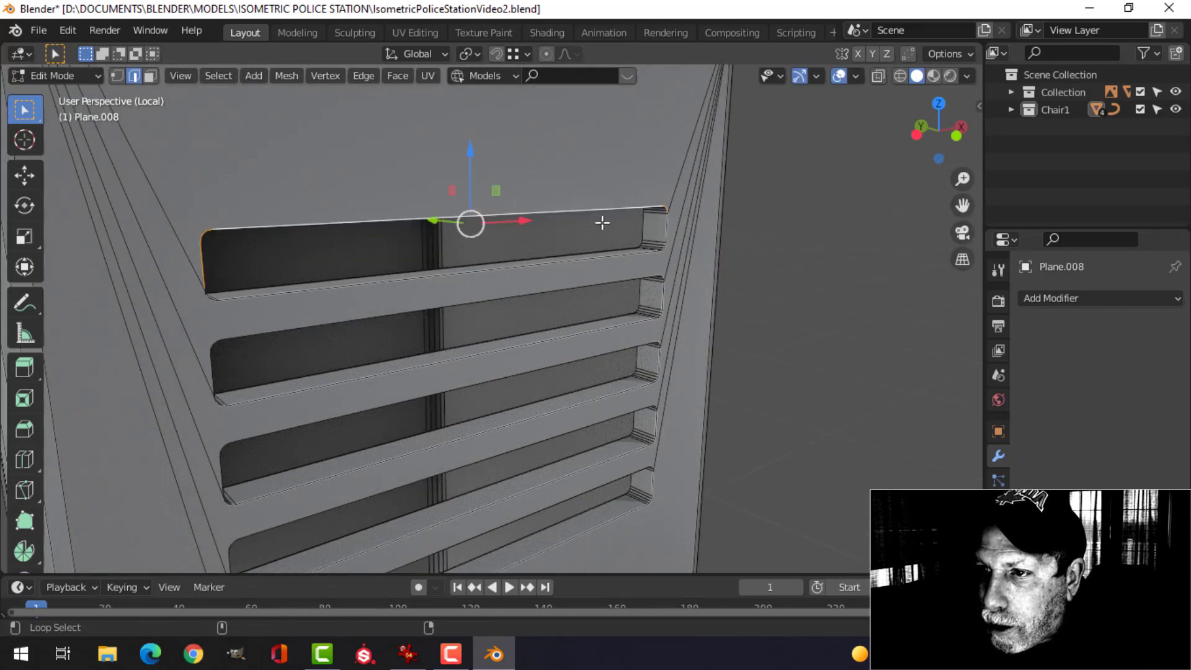
left_click(609, 261, "alt+shift")
left_click(601, 283, "alt+shift")
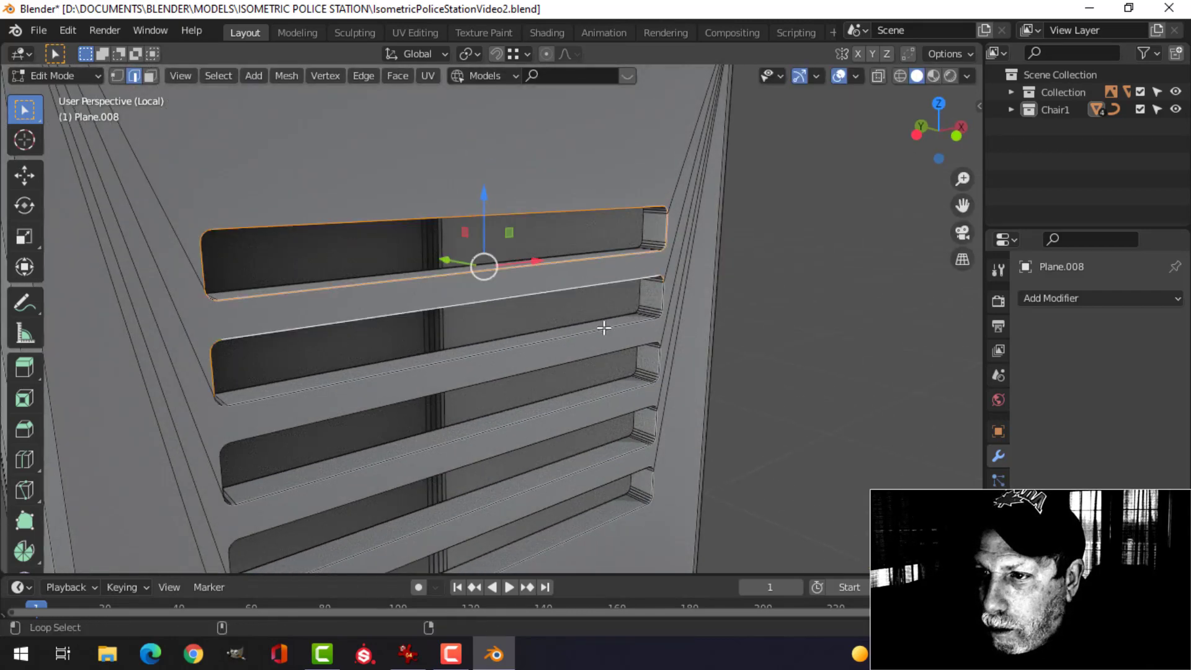
left_click(607, 327, "alt+shift")
middle_click_drag(692, 386, 619, 291, "shift")
left_click(595, 269, "alt+shift")
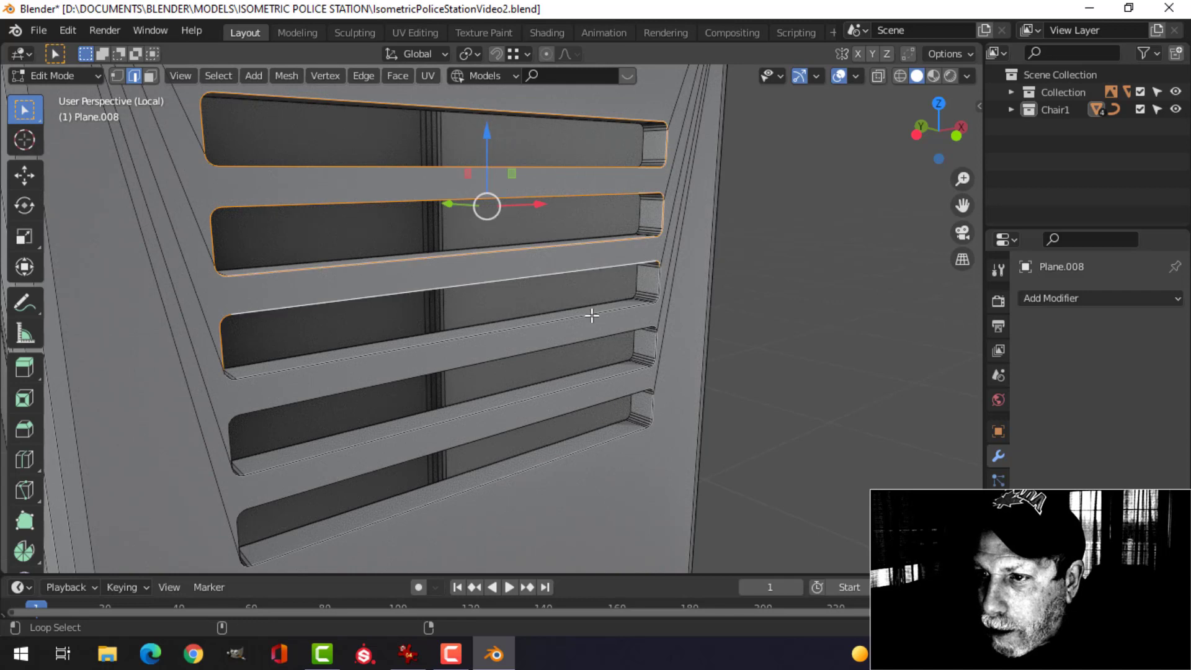
left_click(590, 314, "alt+shift")
left_click(597, 338, "alt+shift")
left_click(608, 385, "alt+shift")
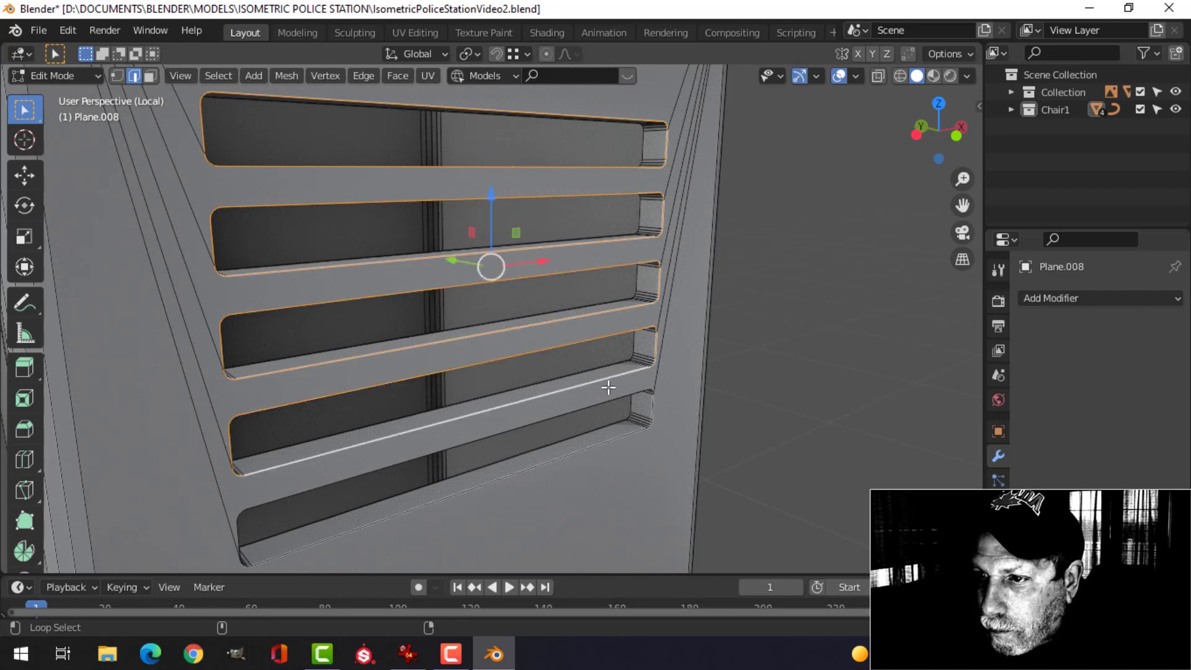
left_click(601, 412, "alt+shift")
left_click(609, 441, "alt+shift")
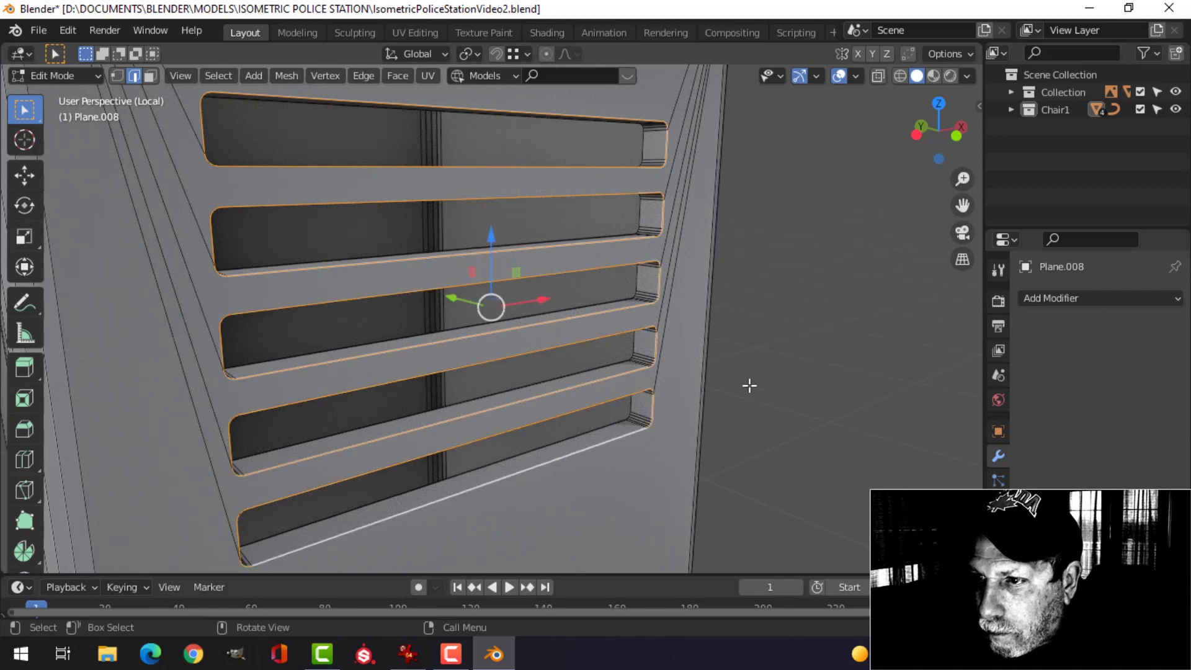
- Try to bevel the front edge loops of all five vent slots with 4 segments
middle_click_drag(747, 385, 736, 381)
key("ctrl+b")
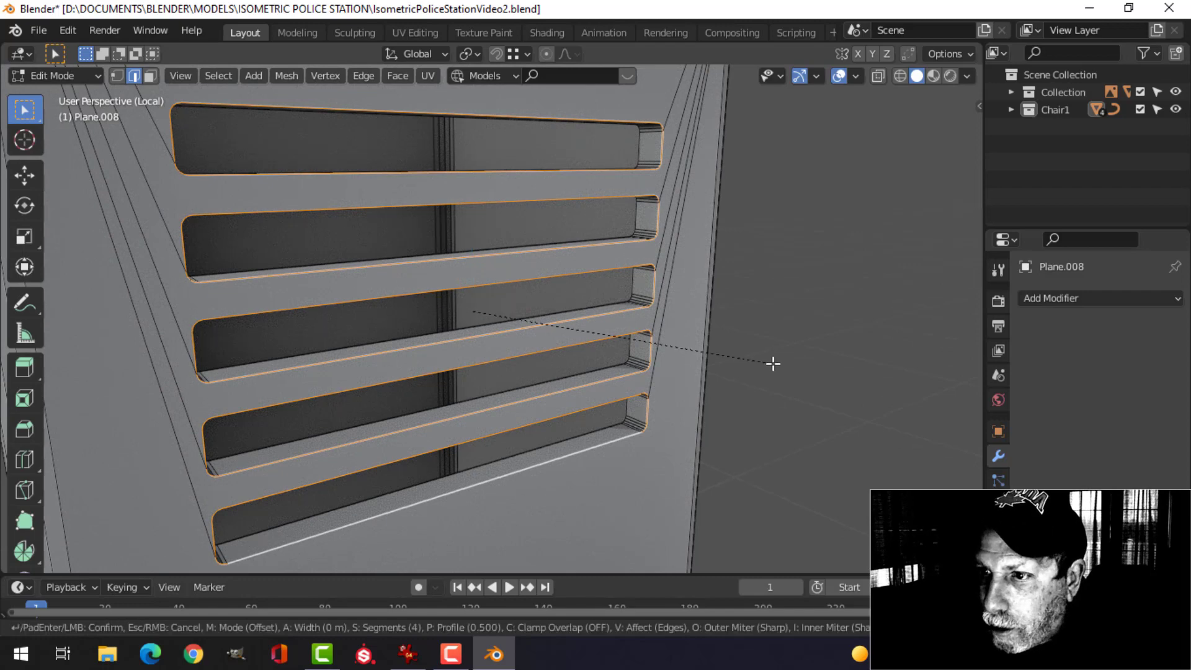
left_click(826, 375)
scroll(649, 394, "up", 8)
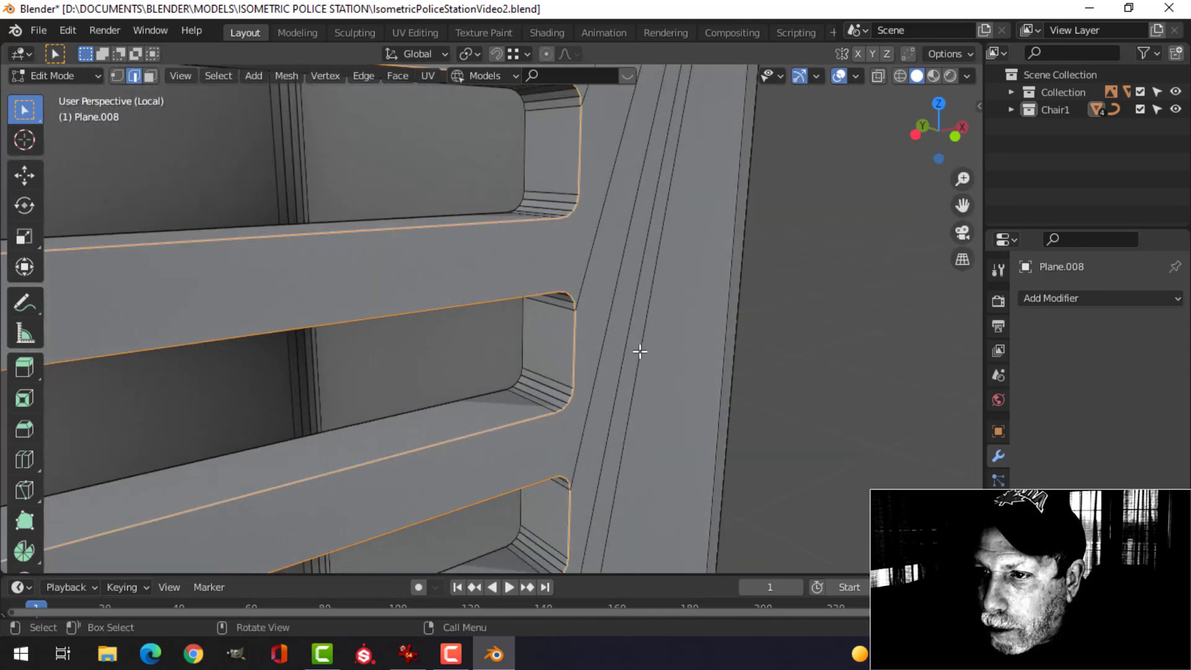
middle_click_drag(638, 351, 627, 310)
scroll(627, 310, "up", 3)
scroll(691, 237, "up", 1)
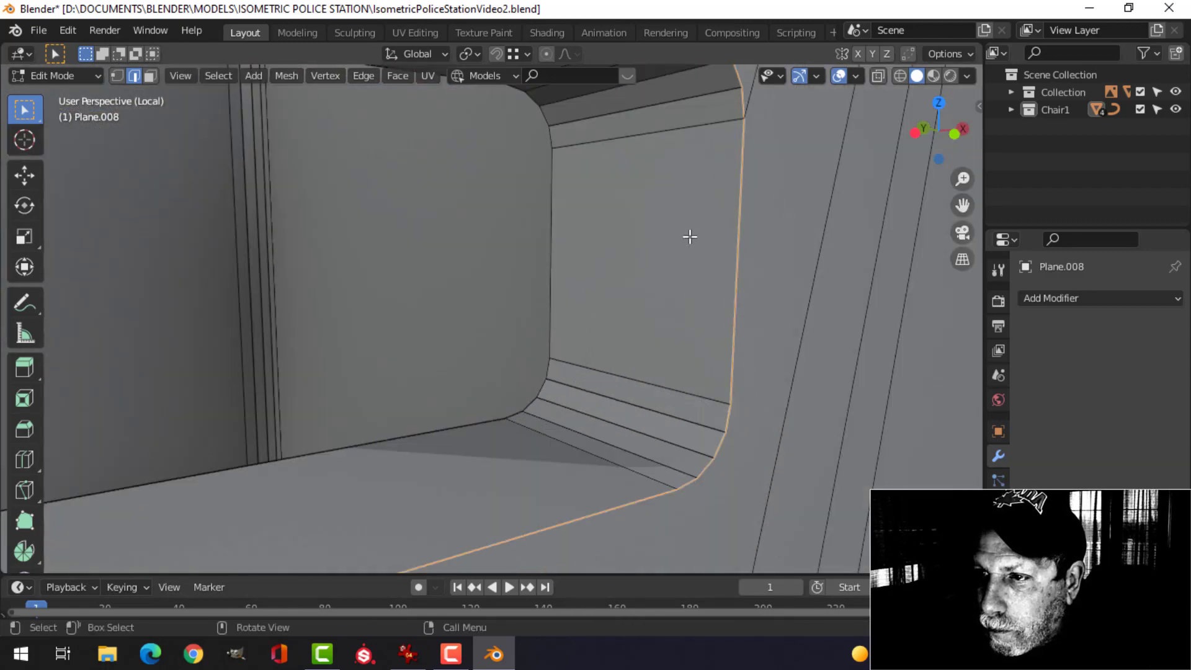
middle_click_drag(692, 237, 678, 276, "shift")
key("ctrl+b")
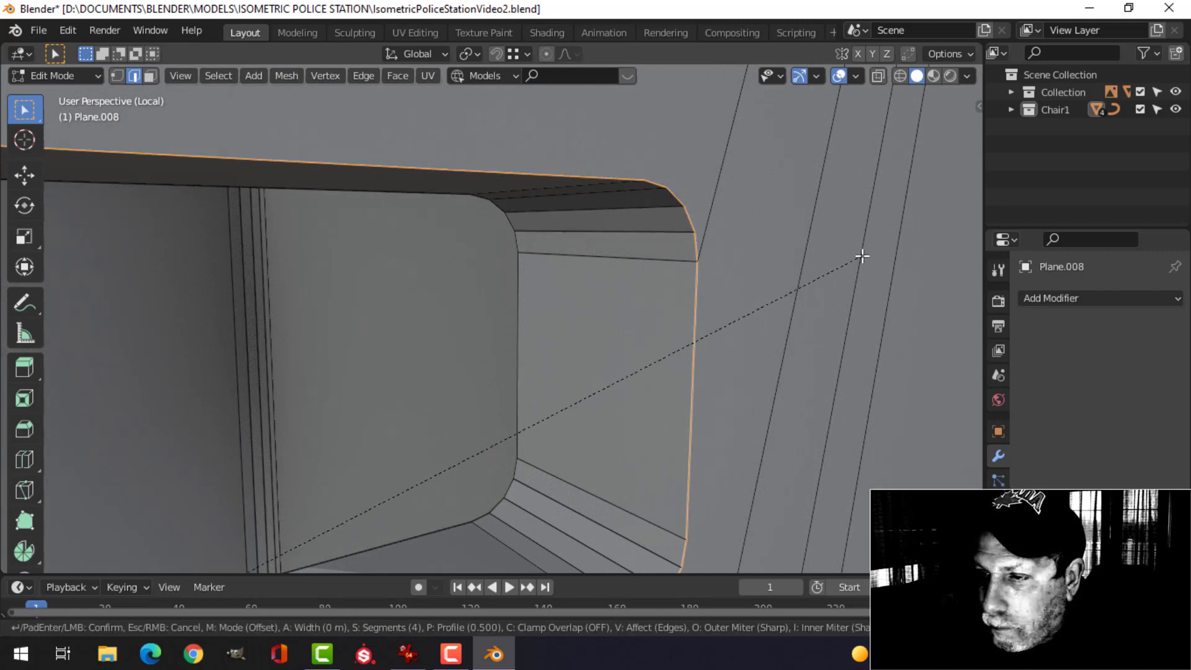
key("Escape")
key("ctrl+b")
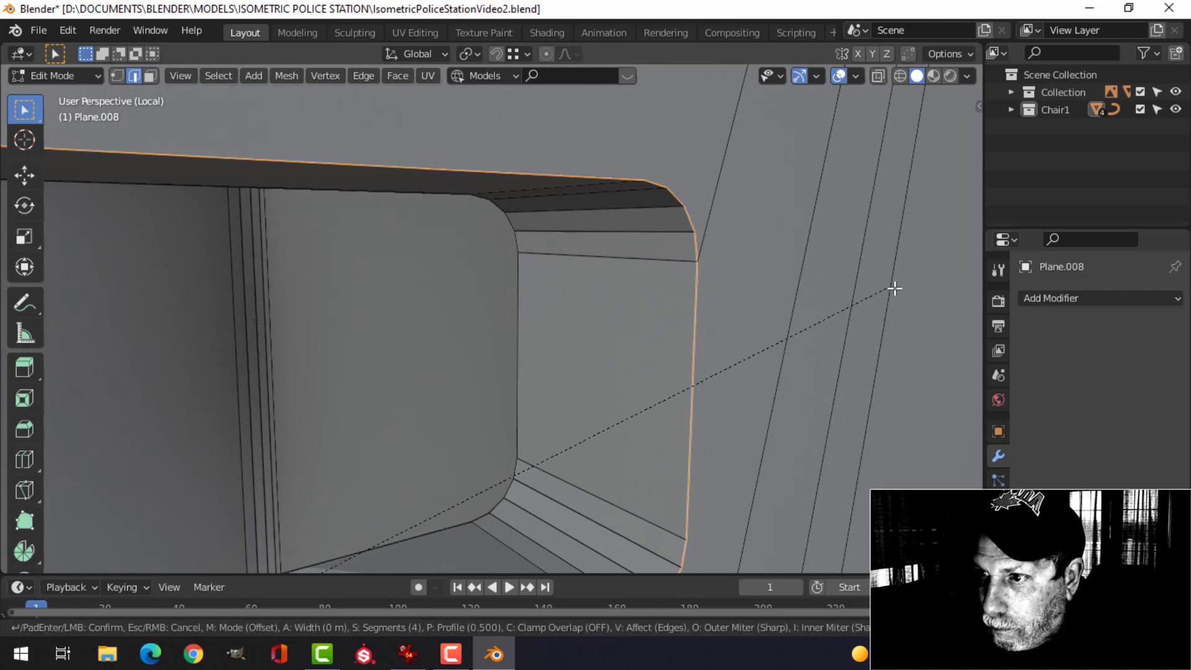
key("Escape")
- Reselect the lowest vent slot's front edge loop and retry the bevel on all five slot rims
scroll(874, 281, "down", 10)
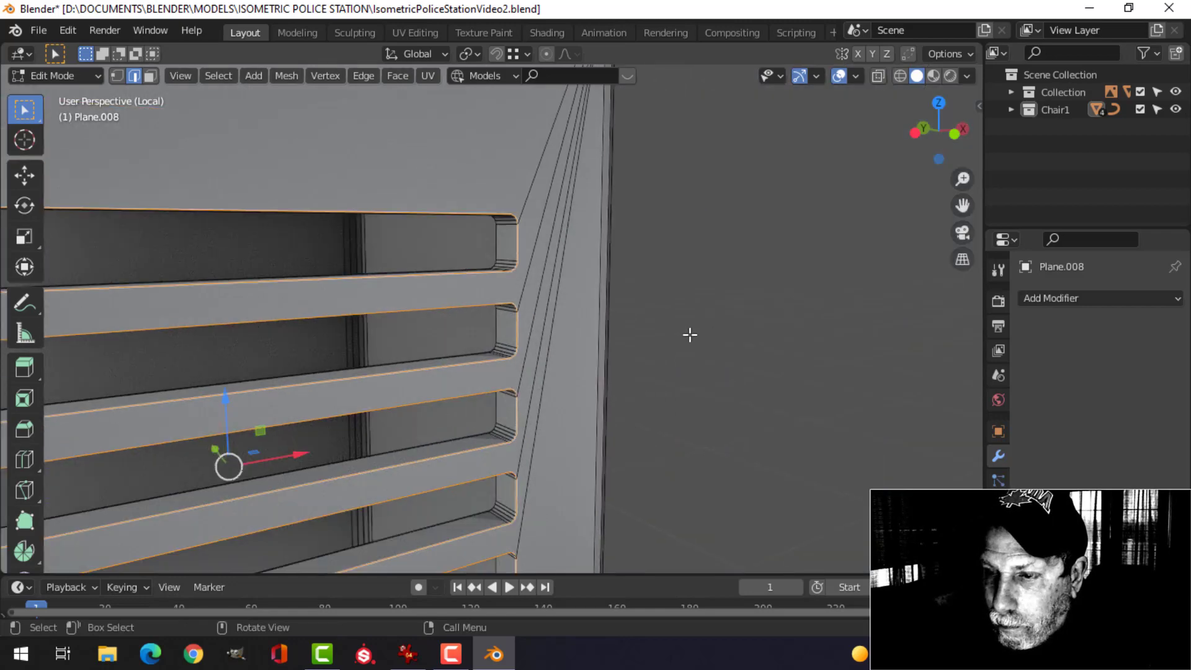
scroll(686, 341, "down", 2)
key("ctrl+z")
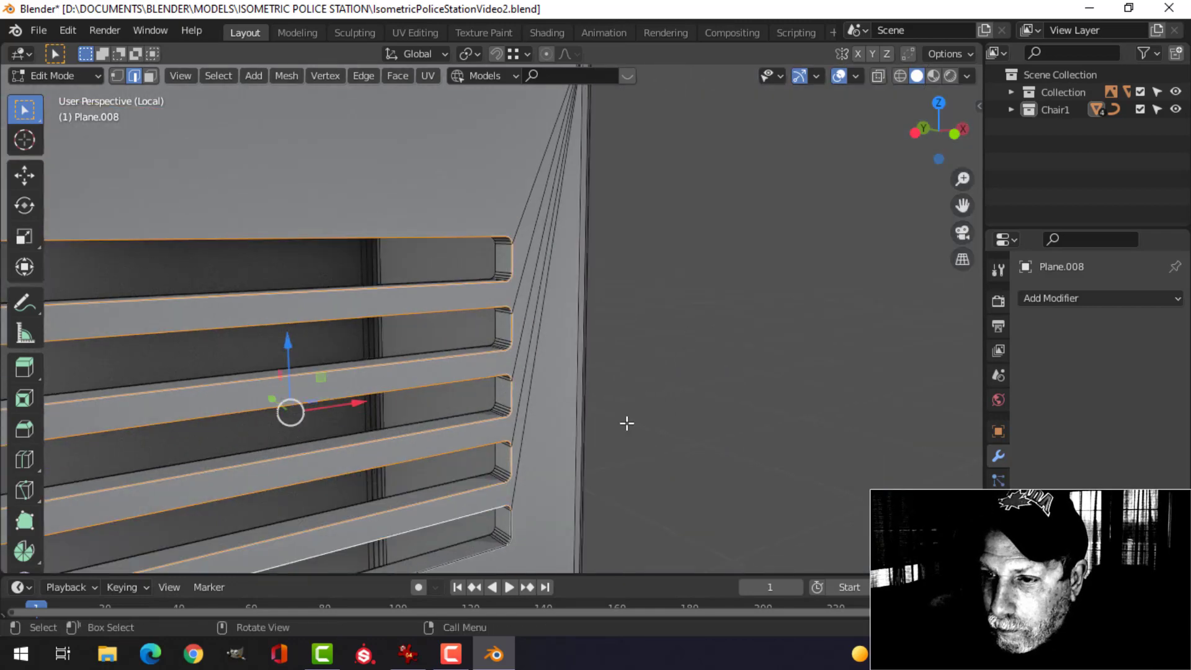
left_click(509, 552, "alt+shift")
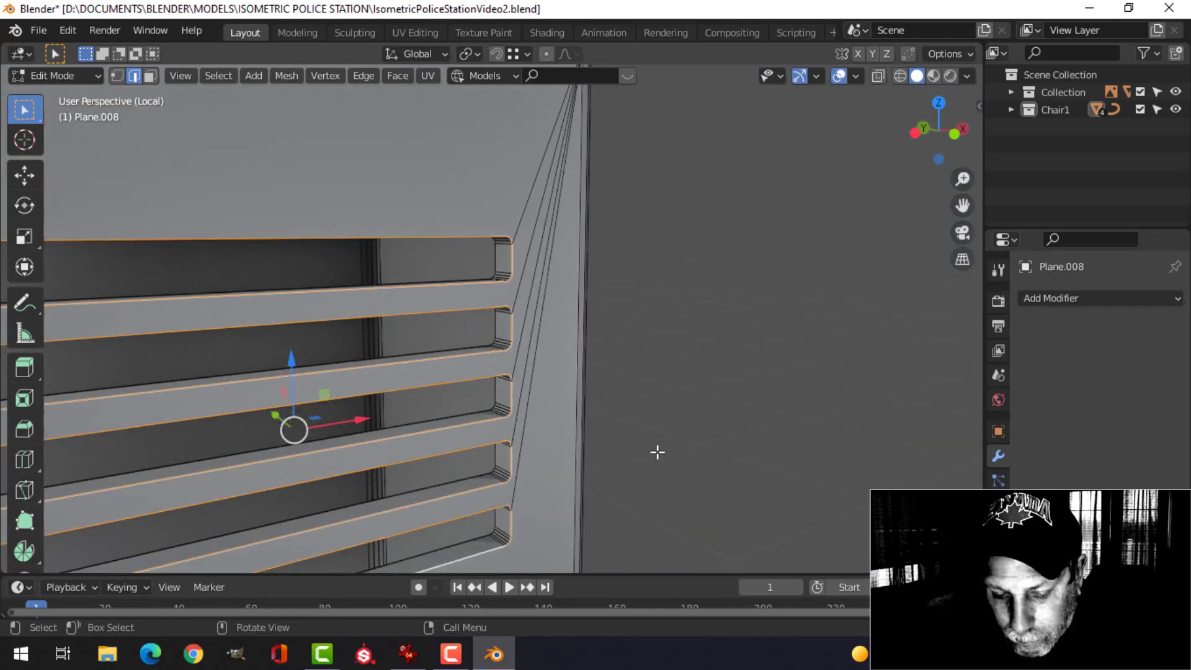
key("ctrl+b")
left_click(713, 435)
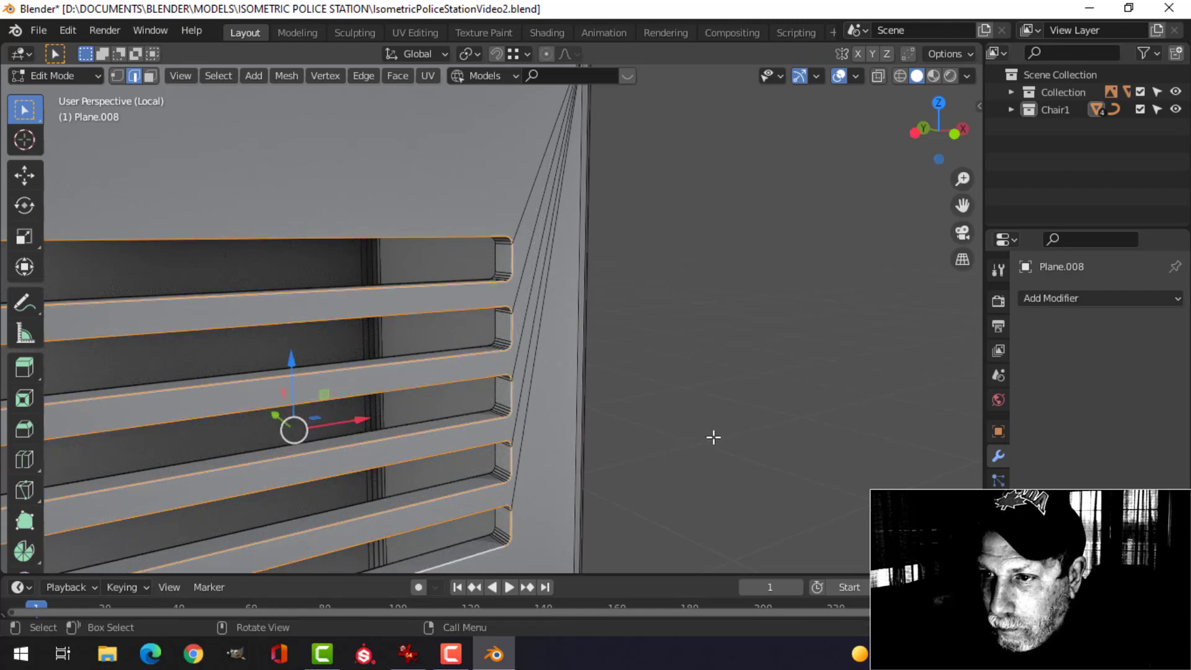
scroll(686, 367, "up", 6)
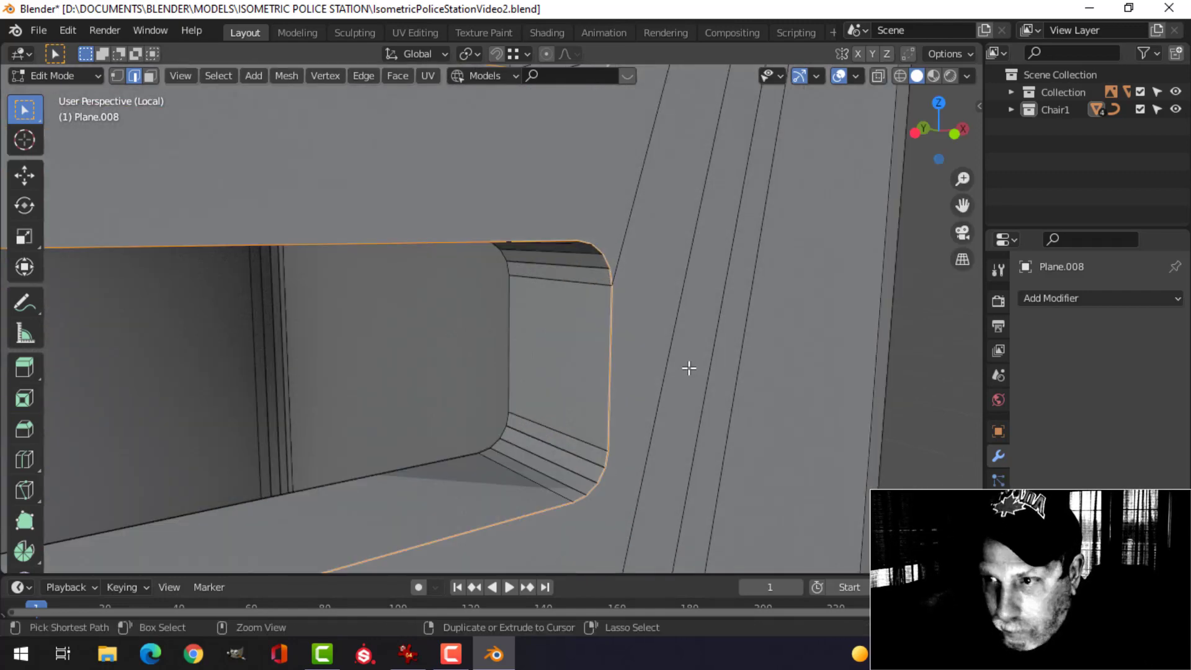
key("ctrl+b")
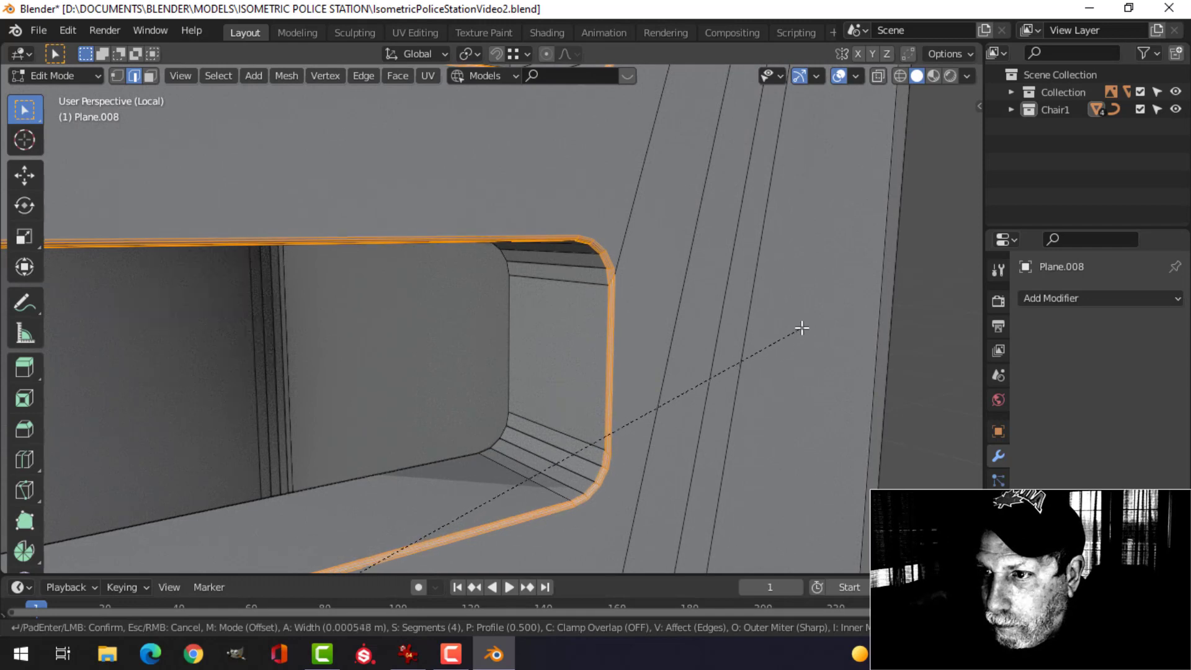
right_click(874, 290)
- Clear the selection and examine the mesh where the door's slanted edges meet the rounded corners of the vent slots
scroll(788, 323, "down", 3)
middle_click_drag(763, 325, 682, 325)
scroll(593, 311, "up", 5)
middle_click_drag(533, 301, 564, 301, "shift")
scroll(607, 294, "up", 2)
scroll(607, 293, "down", 4)
key("alt+a")
scroll(606, 292, "down", 4)
middle_click_drag(533, 303, 653, 309, "shift")
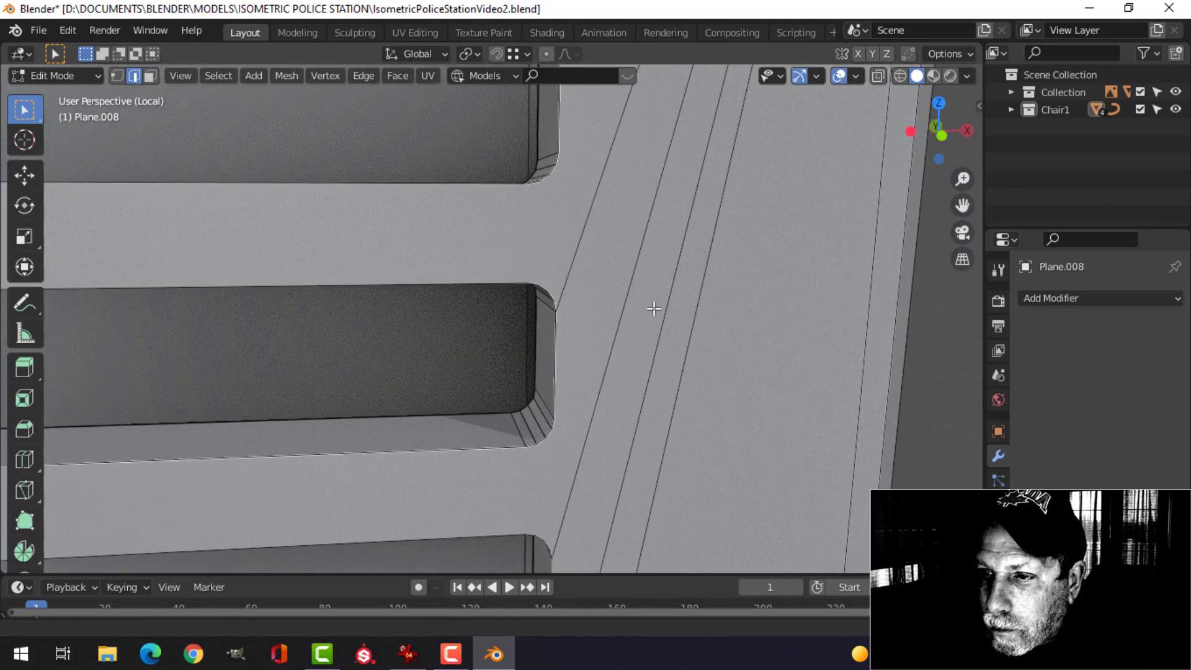
scroll(651, 309, "up", 2)
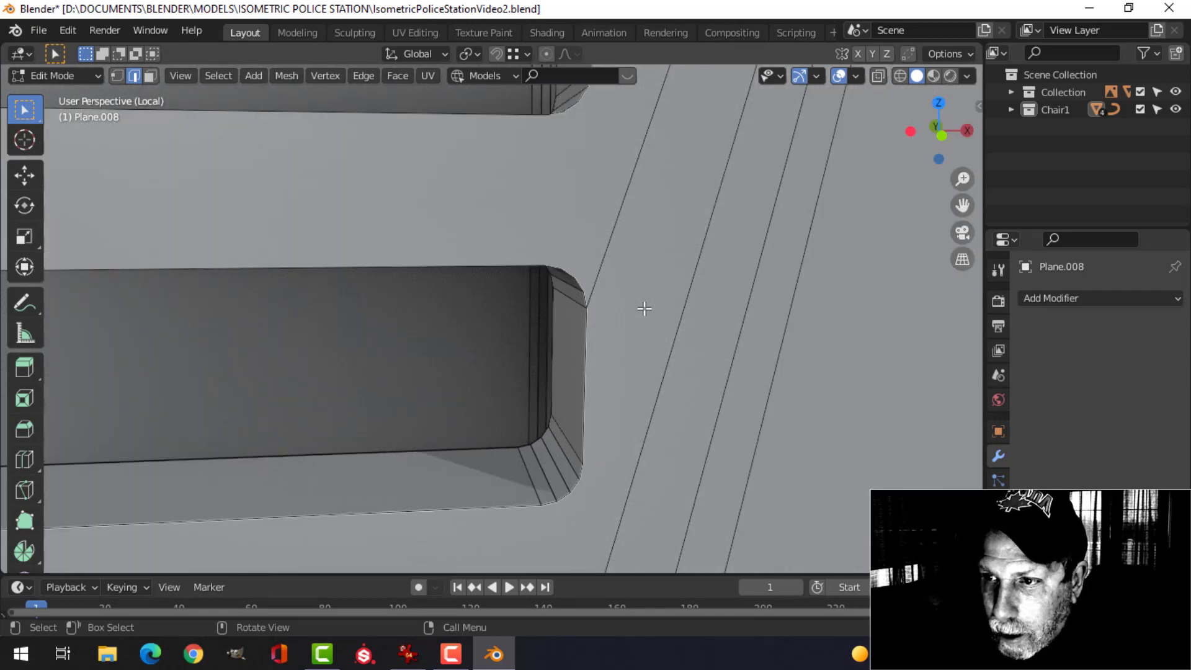
- Connect the facing right-end corner vertices of the top two vent slots with a vertical edge in front view
key("1")
middle_click_drag(644, 308, 668, 313)
key("KP_1")
scroll(561, 285, "up", 5)
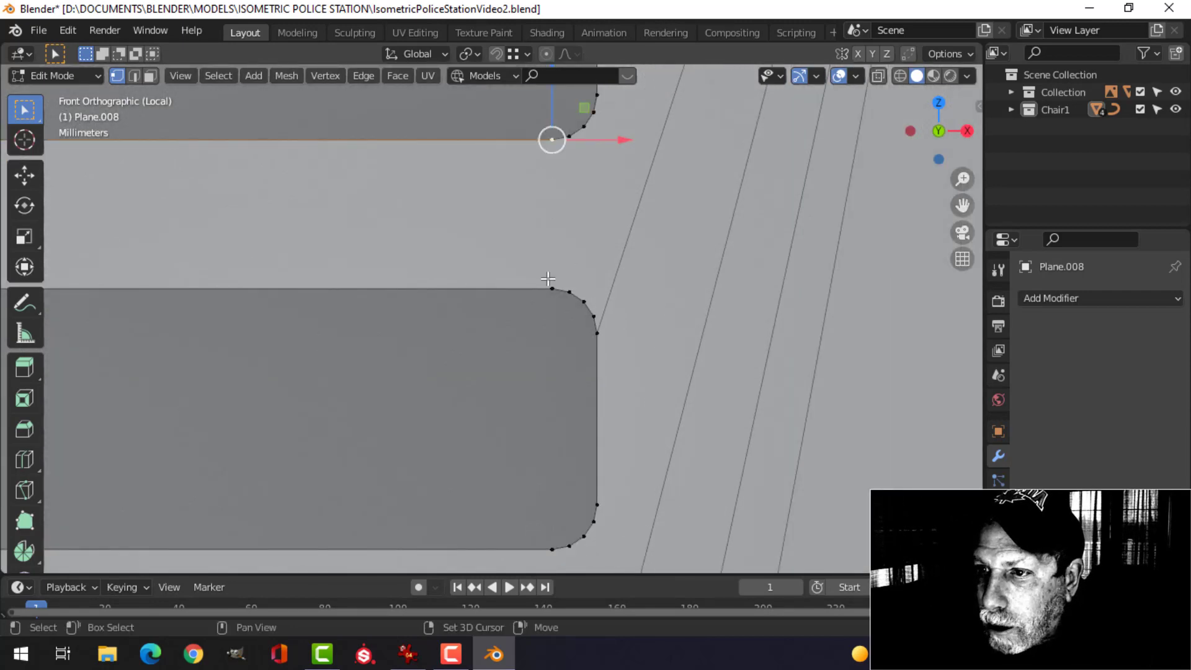
left_click(549, 281, "shift")
left_click(604, 263)
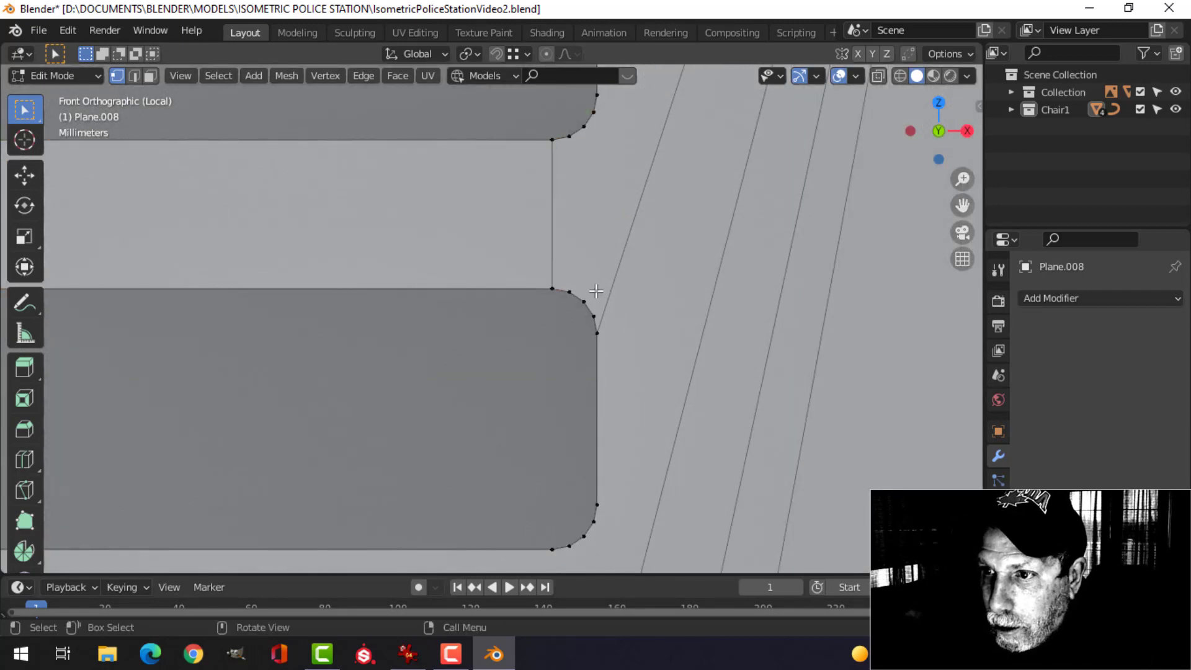
- Dissolve the slanted edge that runs into the upper right corner of the second vent slot
left_click(631, 250)
key("x")
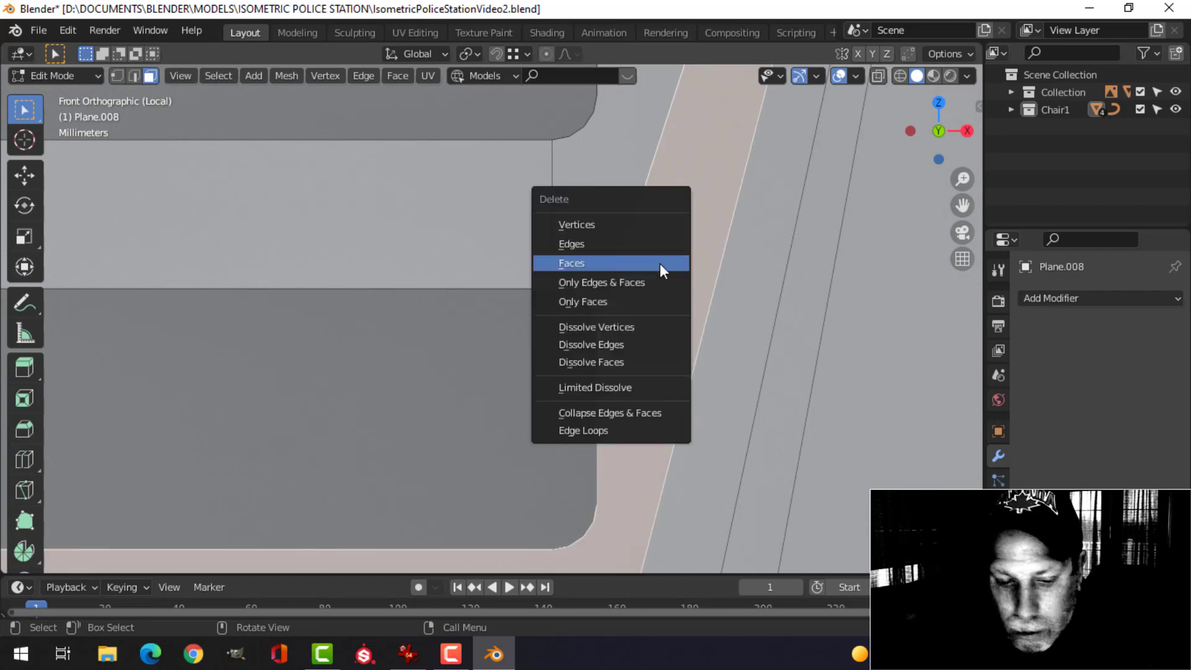
key("Escape")
key("2")
left_click(622, 248)
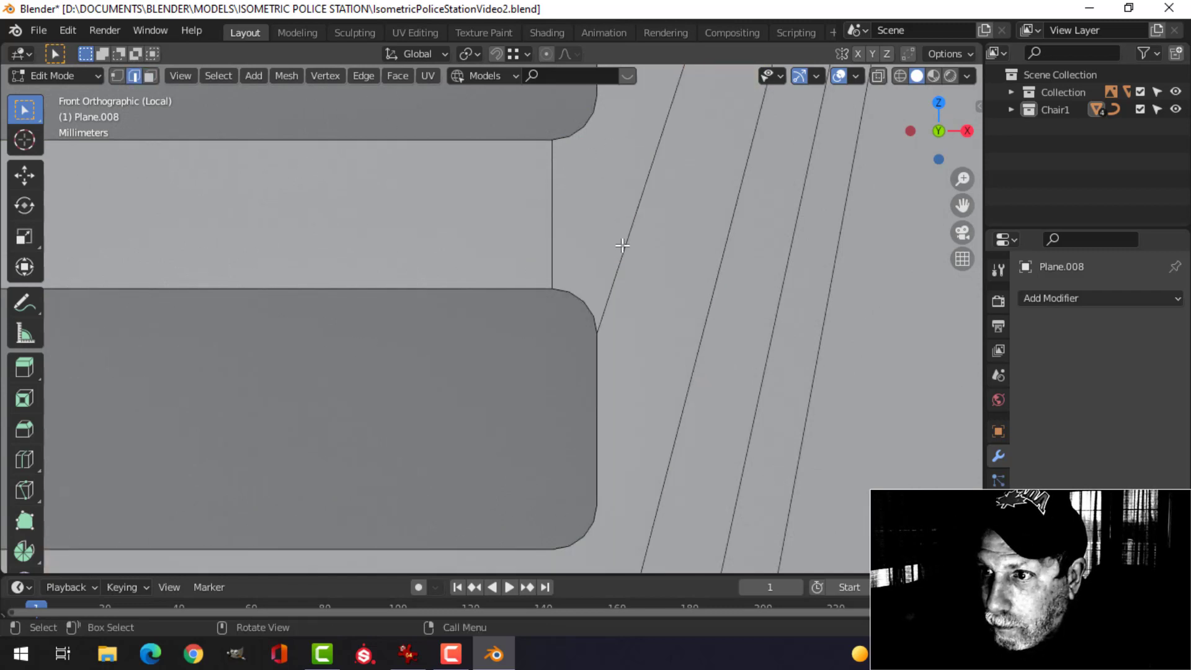
key("x")
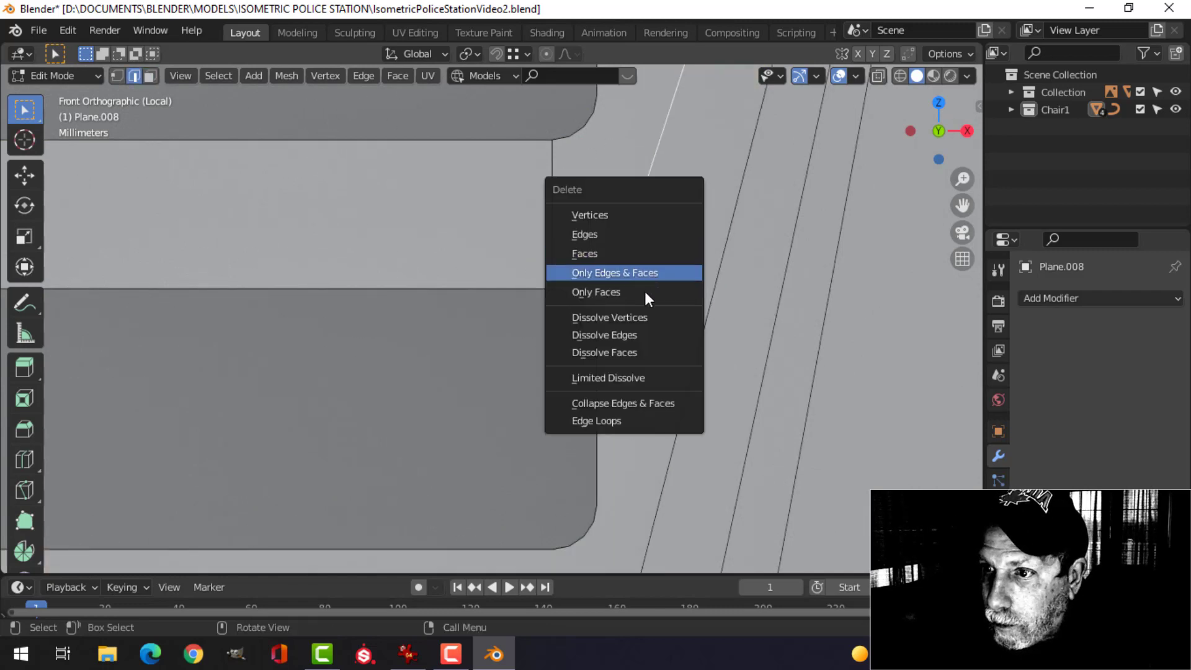
left_click(643, 335)
- Select the second vent slot's front edge loop and try to bevel it with 4 segments
scroll(677, 299, "down", 5)
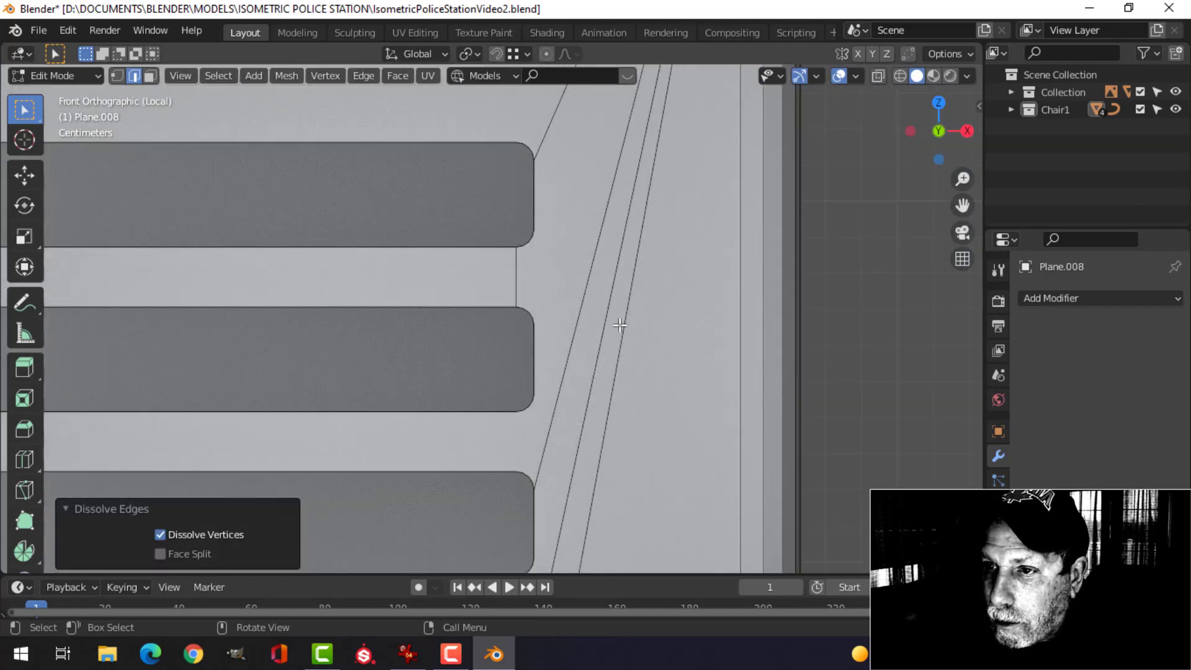
middle_click_drag(623, 326, 667, 325)
left_click(729, 205, "alt")
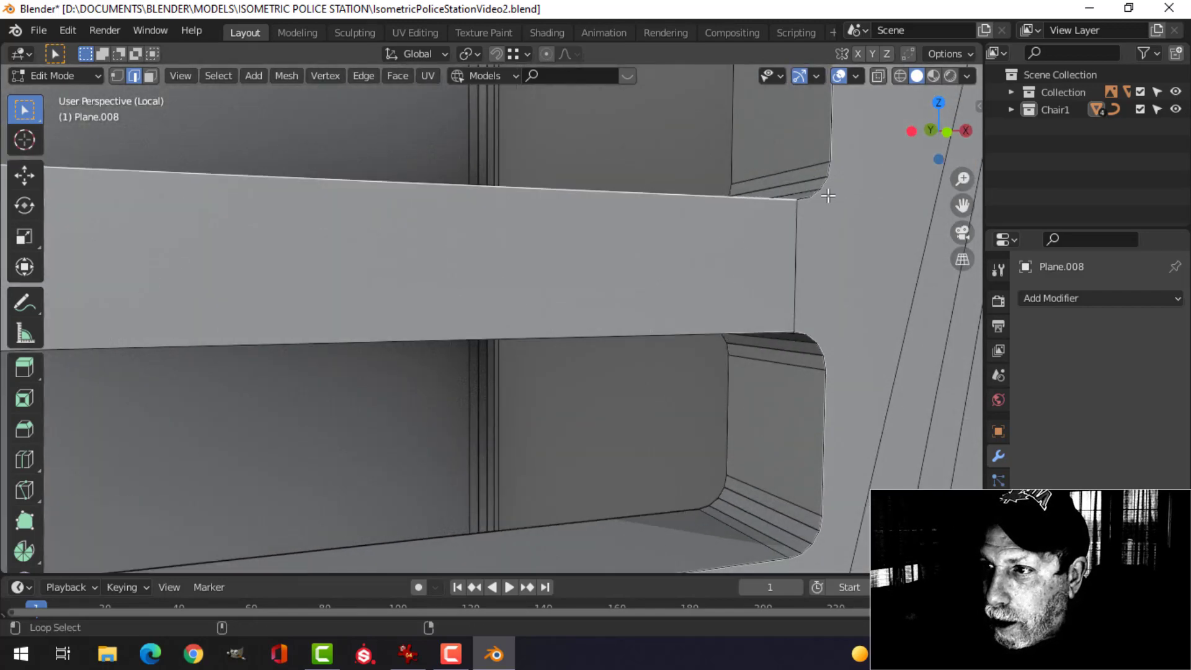
left_click(828, 195, "alt")
key("alt+a")
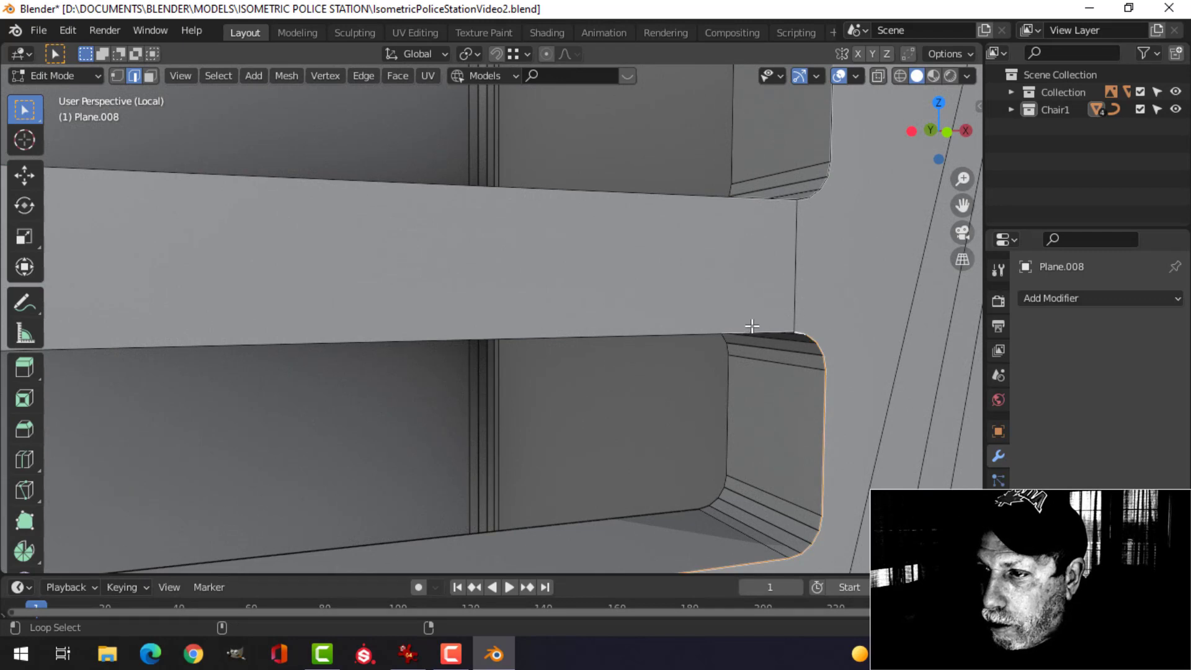
scroll(830, 333, "down", 4)
middle_click_drag(755, 322, 722, 331)
scroll(723, 331, "up", 2)
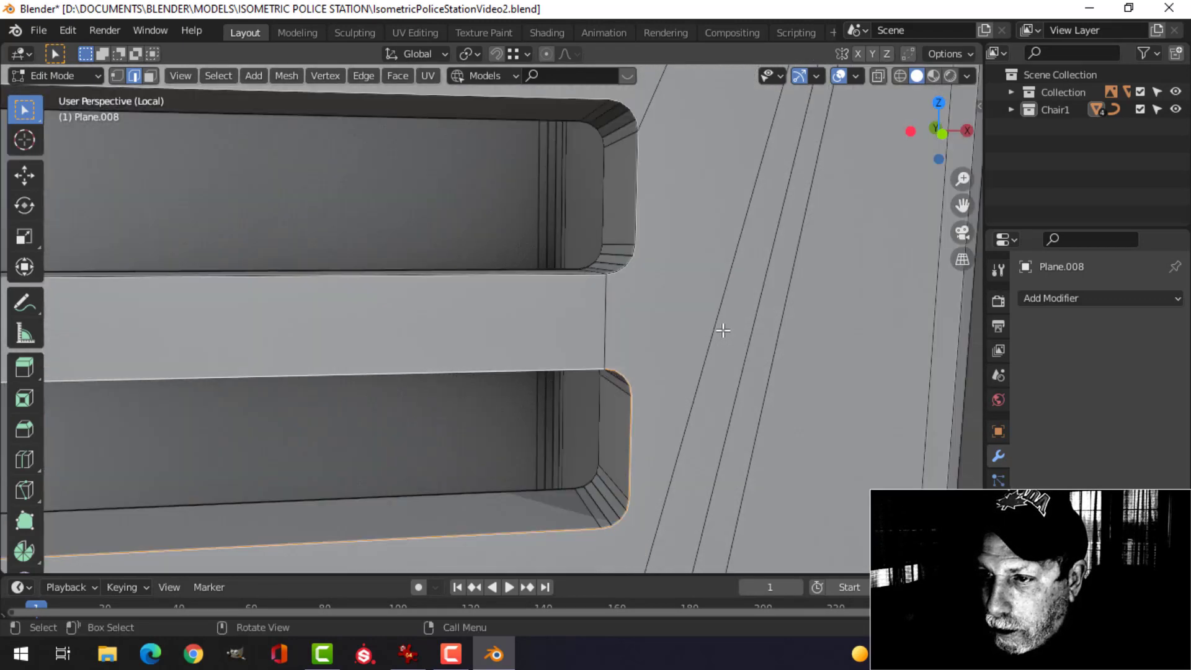
key("ctrl+b")
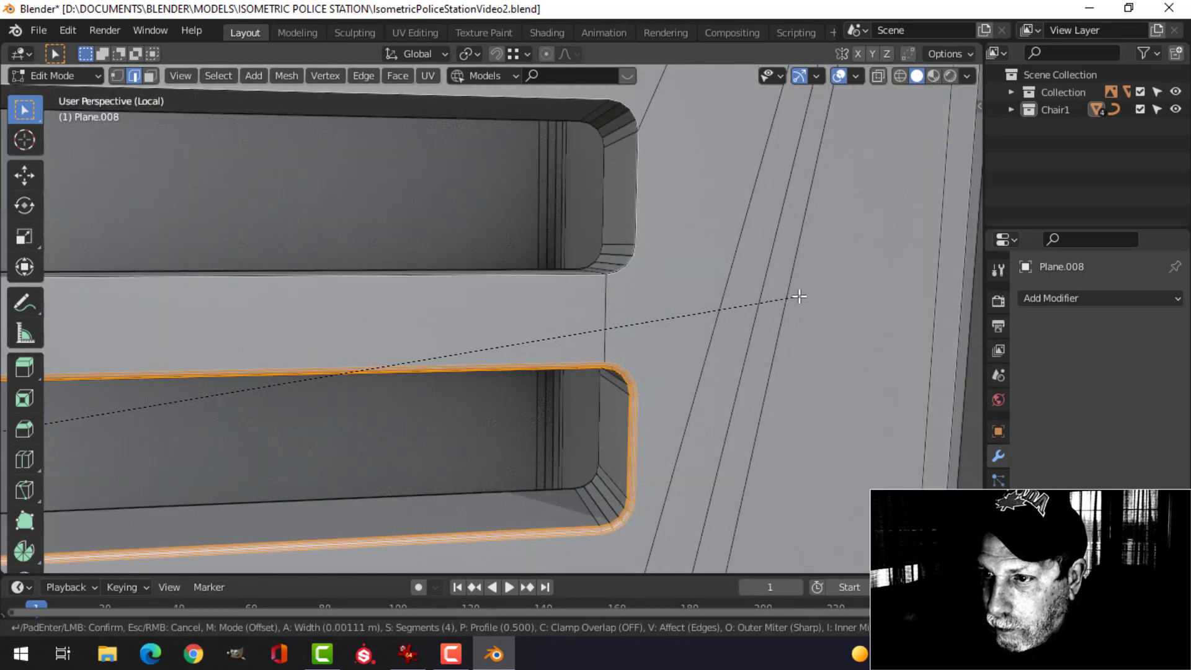
right_click(800, 296)
- Add the top vent slot's front border edges to the selection alongside the second slot's loop
scroll(713, 310, "down", 5)
left_click(503, 293, "alt+shift")
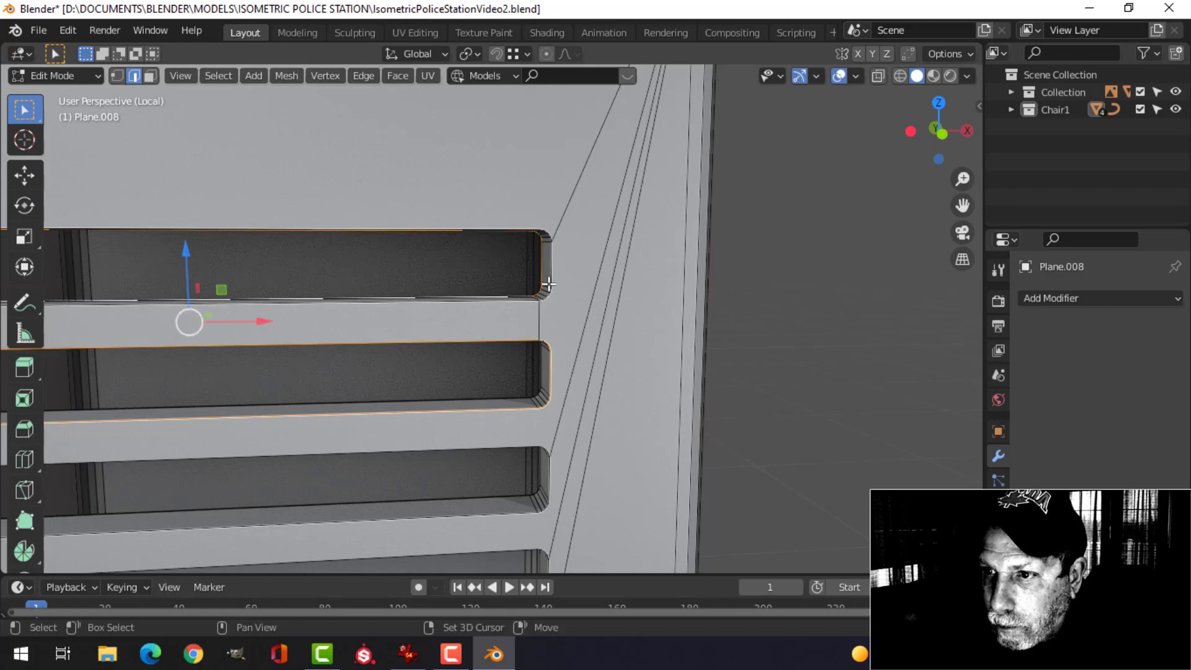
key("ctrl+z")
left_click(518, 301, "alt+shift")
left_click(514, 230, "alt+shift")
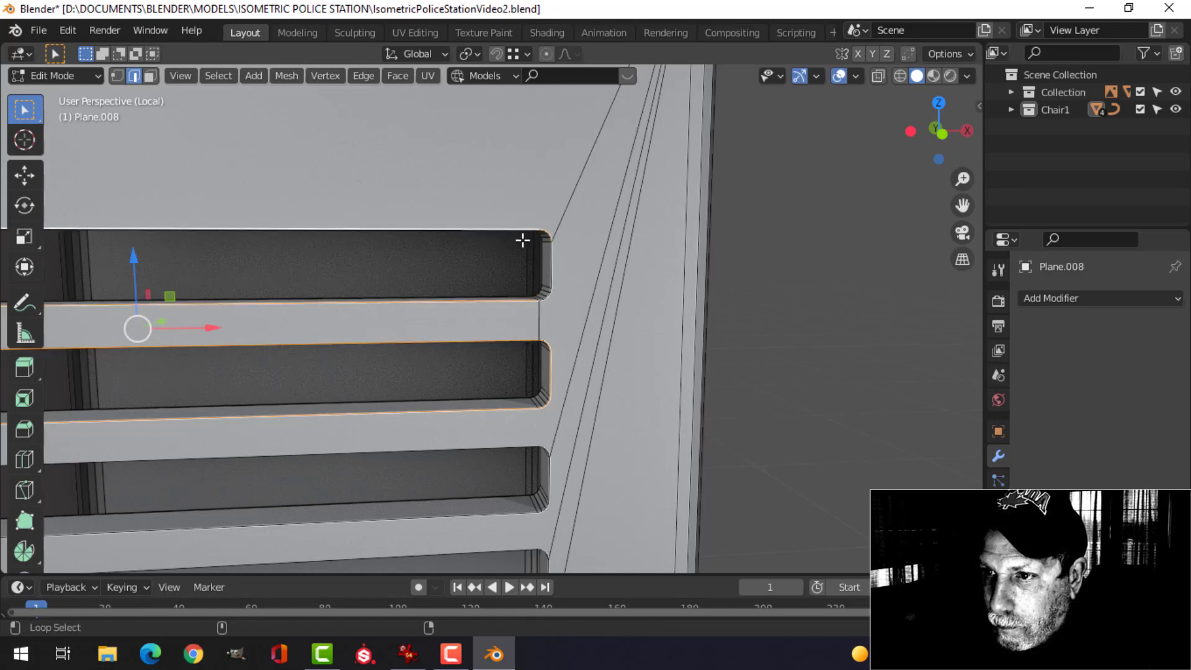
scroll(563, 308, "up", 3)
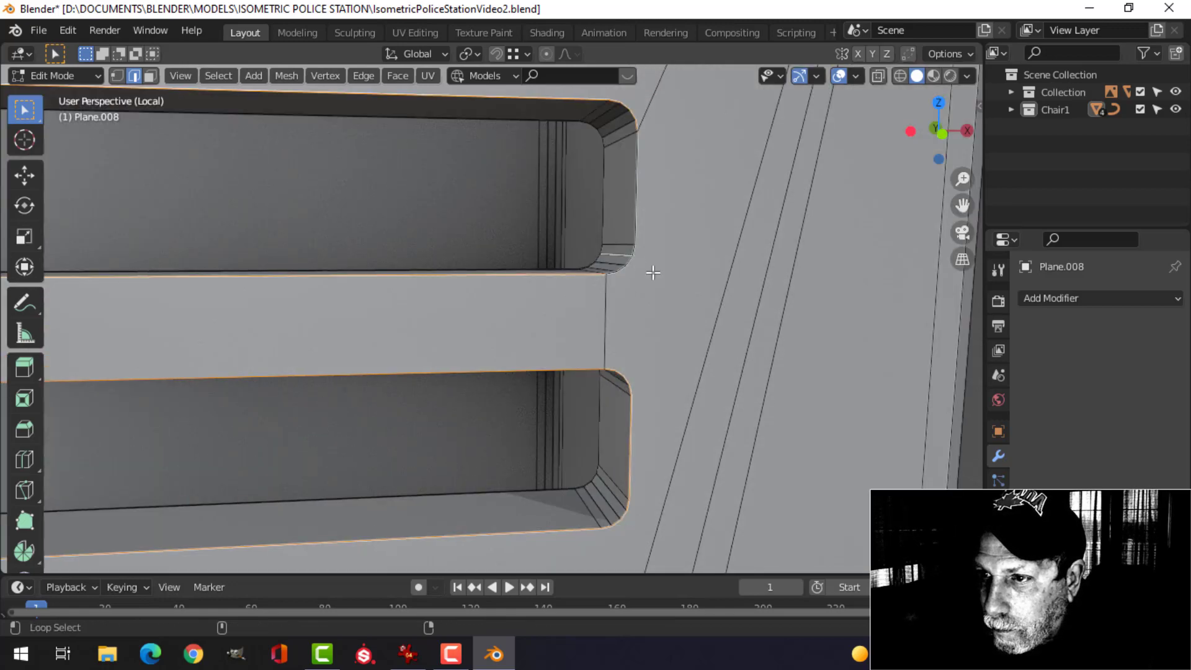
scroll(646, 288, "down", 5)
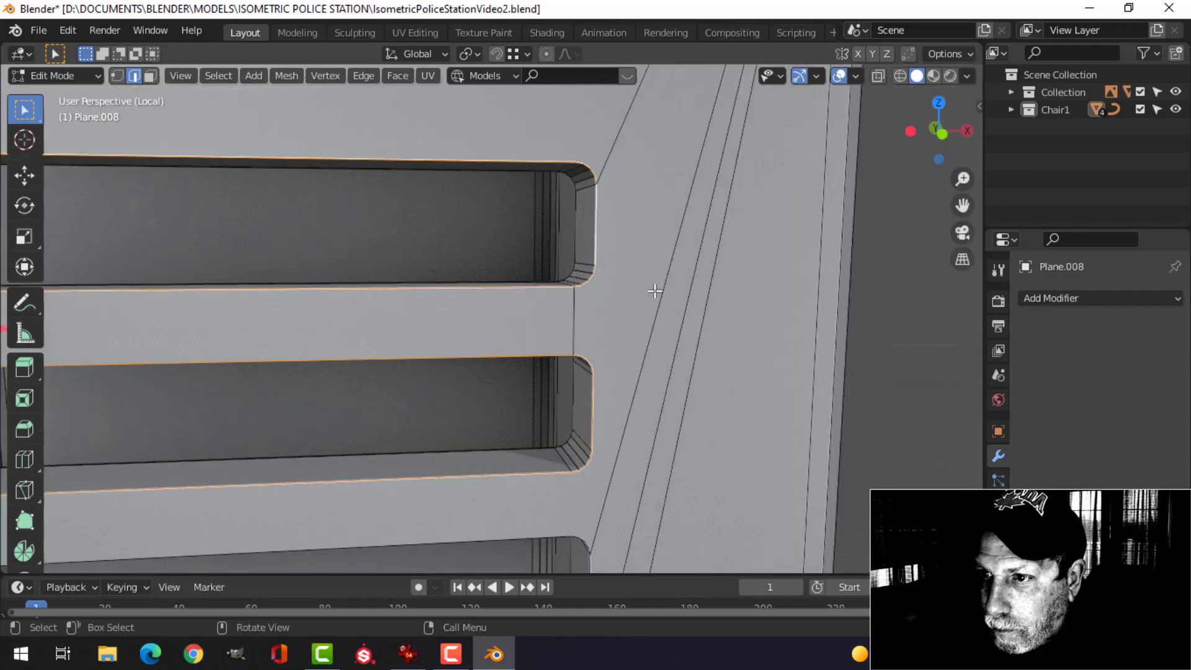
middle_click_drag(375, 287, 773, 257, "shift")
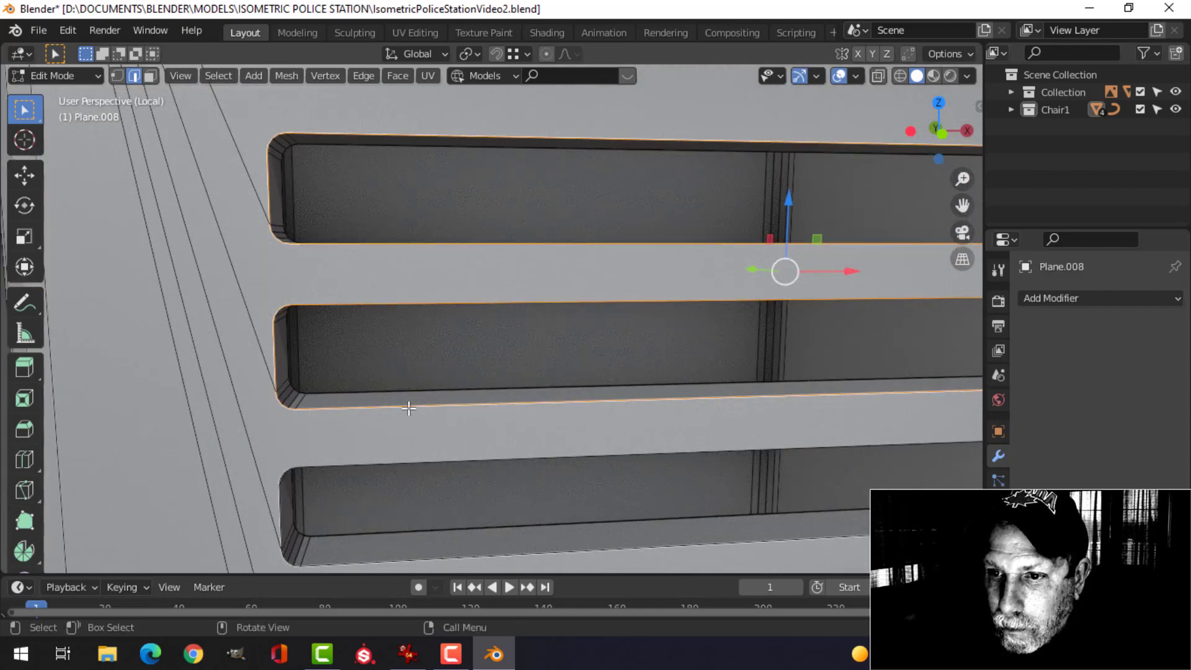
scroll(529, 411, "down", 4)
scroll(495, 334, "up", 2)
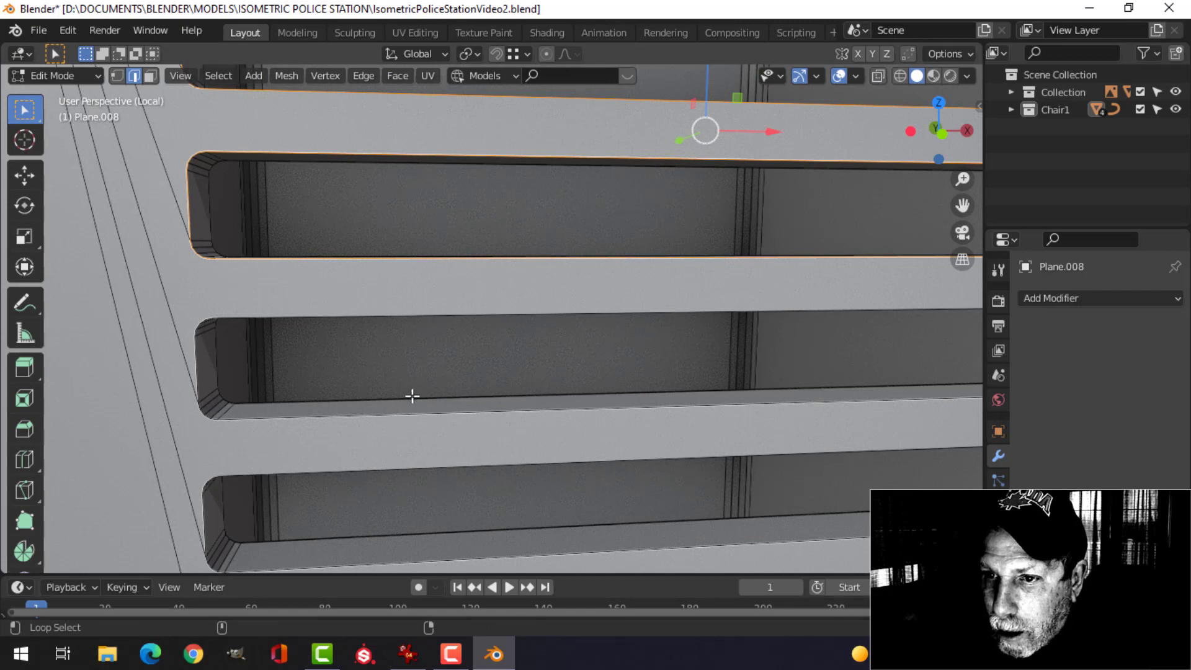
- Add the front border edge loops of the three lower vent slots to the selection
left_click(337, 421, "alt+shift")
scroll(337, 421, "down", 3)
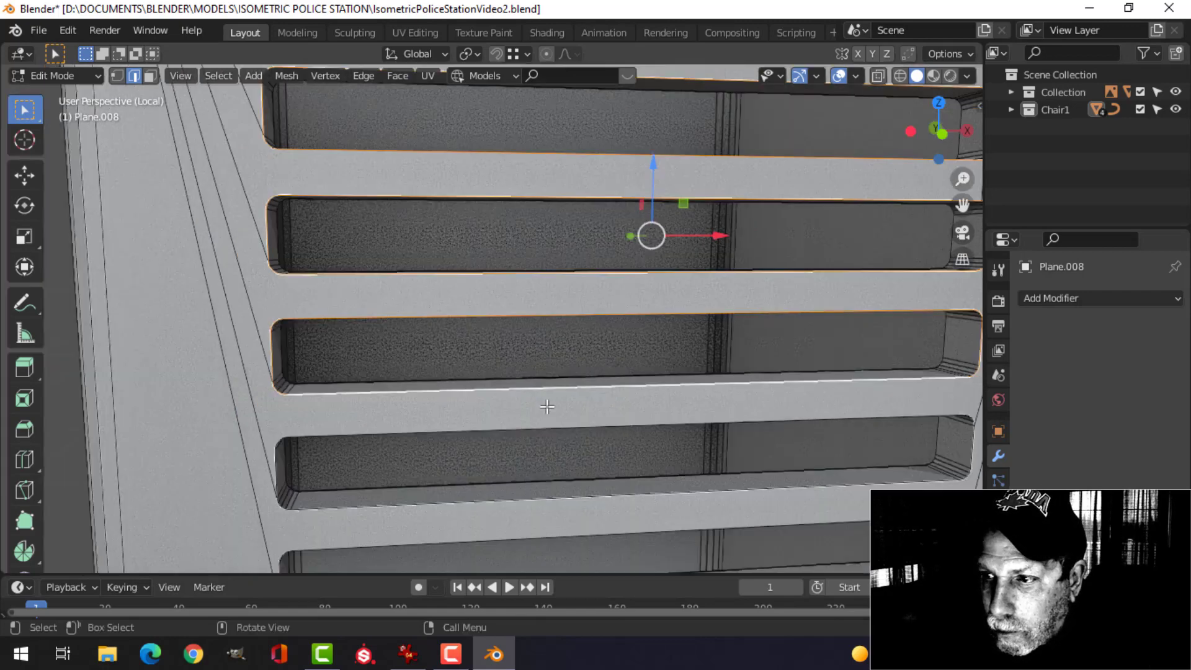
middle_click_drag(853, 403, 608, 339, "shift")
scroll(609, 339, "up", 1)
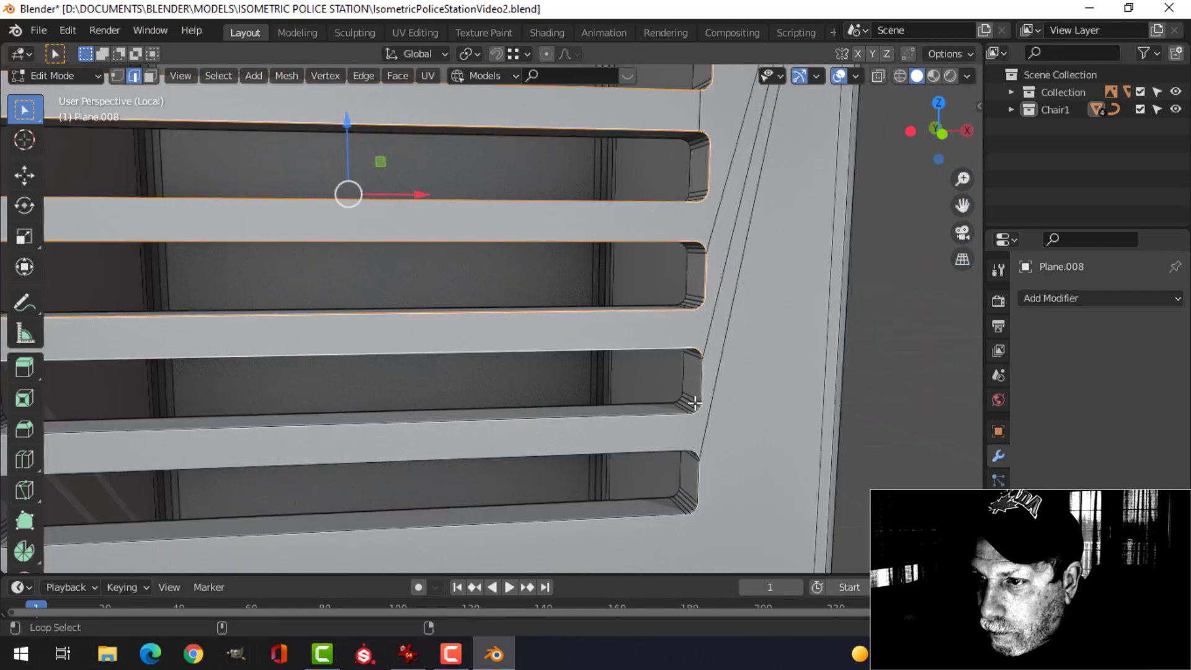
left_click(673, 419, "alt+shift")
middle_click_drag(658, 449, 629, 317, "shift")
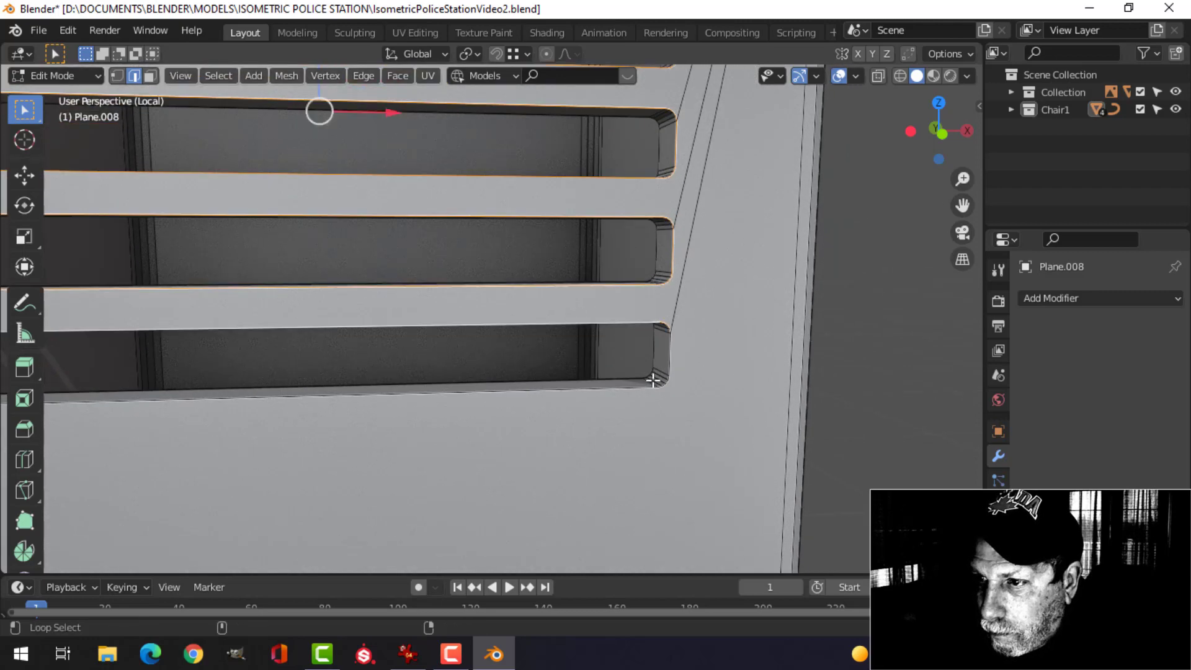
left_click(637, 393, "alt+shift")
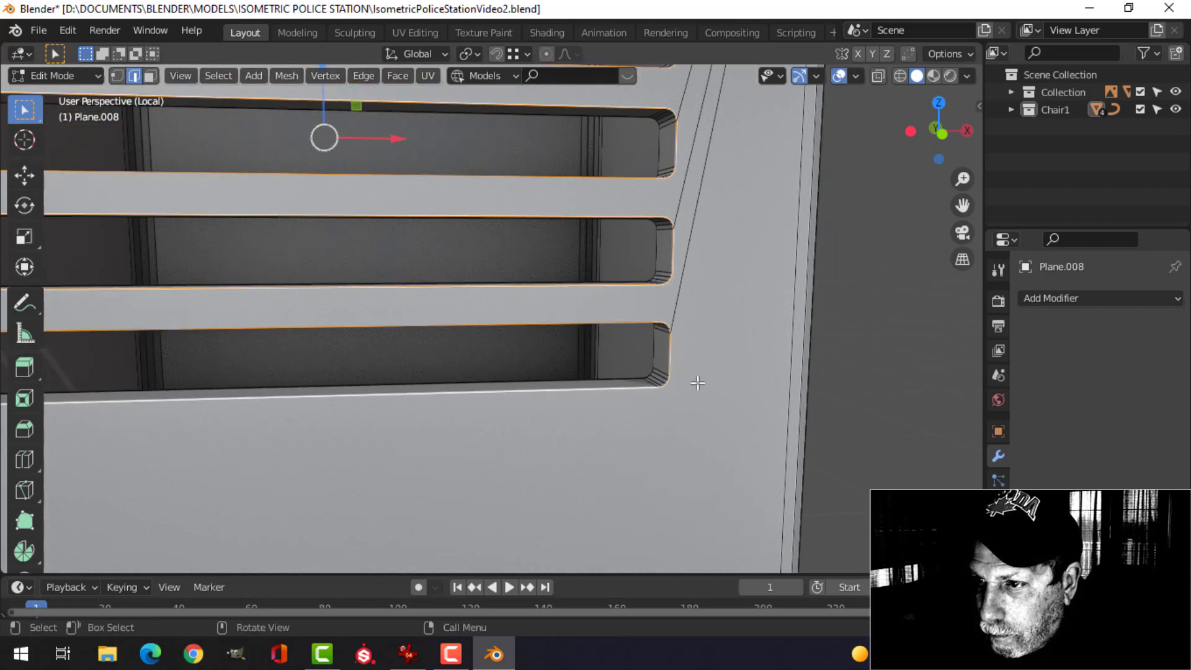
scroll(780, 368, "up", 3)
middle_click_drag(830, 341, 788, 384, "shift")
scroll(788, 384, "down", 3)
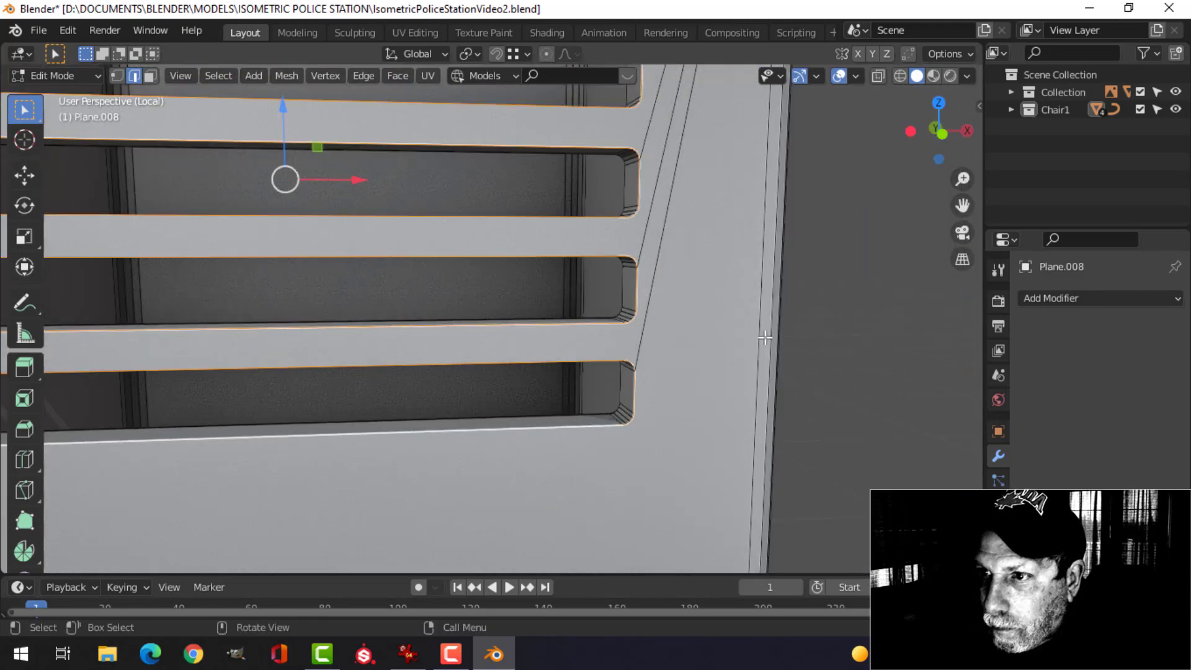
middle_click_drag(764, 337, 738, 424, "shift")
- Try beveling the front edges of all five vent slots with 4 segments and a width of about 0.0026 m, and inspect the shading
key("ctrl+b")
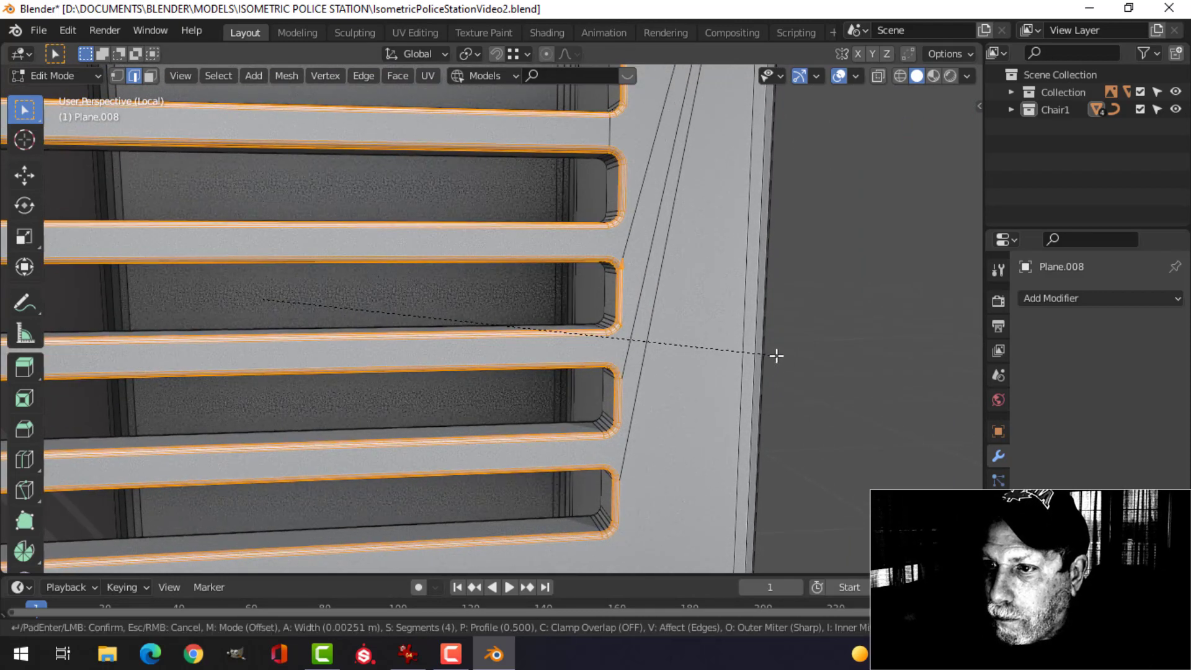
left_click(720, 350)
scroll(718, 350, "down", 3)
scroll(644, 325, "down", 2)
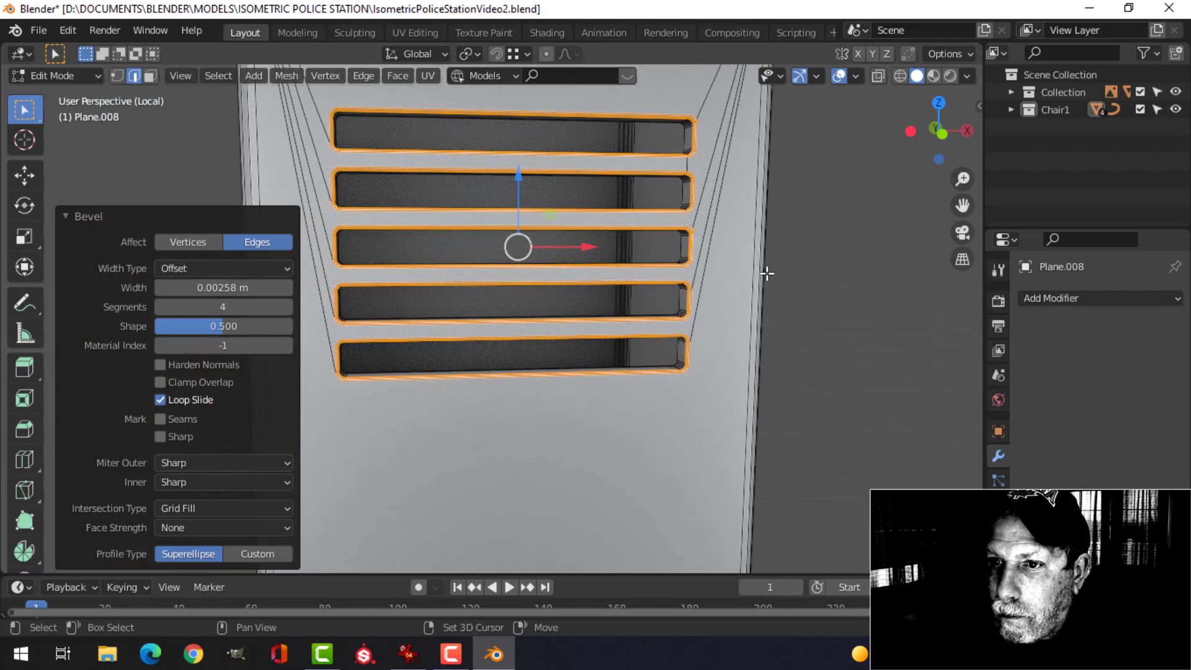
key("Tab")
scroll(750, 291, "down", 2)
mouse_move(730, 295)
middle_mouse_down()
mouse_move(684, 317)
mouse_move(638, 292)
mouse_move(724, 253)
mouse_move(752, 318)
mouse_move(690, 322)
mouse_move(720, 308)
middle_mouse_up()
scroll(619, 333, "up", 5)
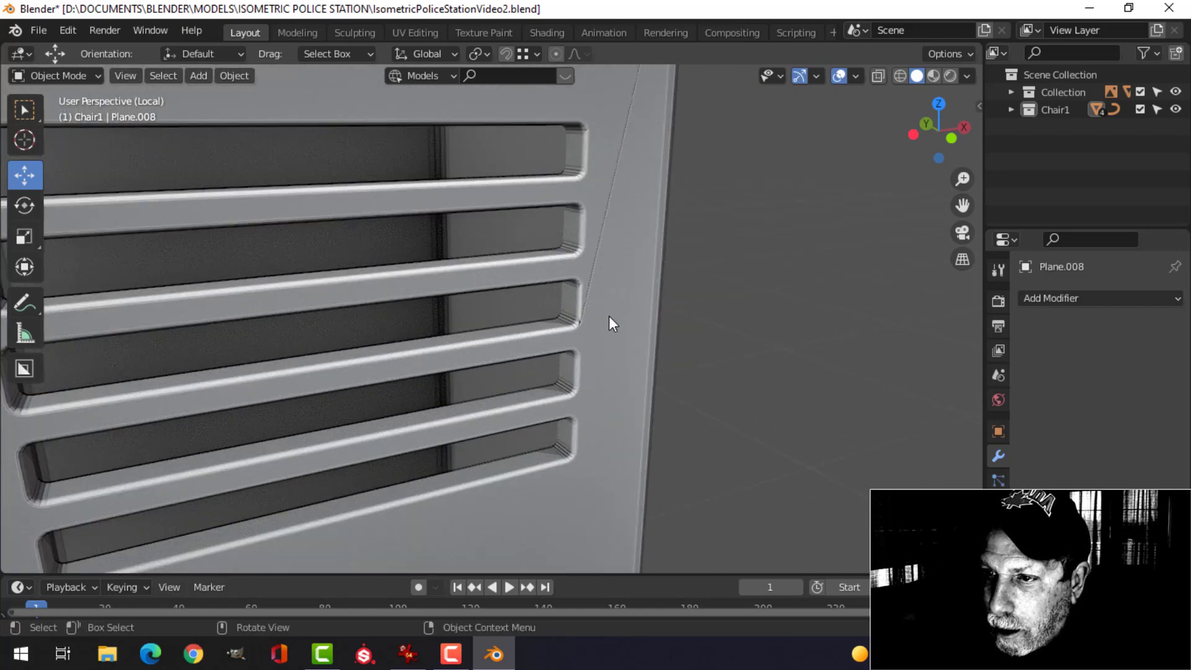
middle_click_drag(613, 324, 689, 336)
key("Tab")
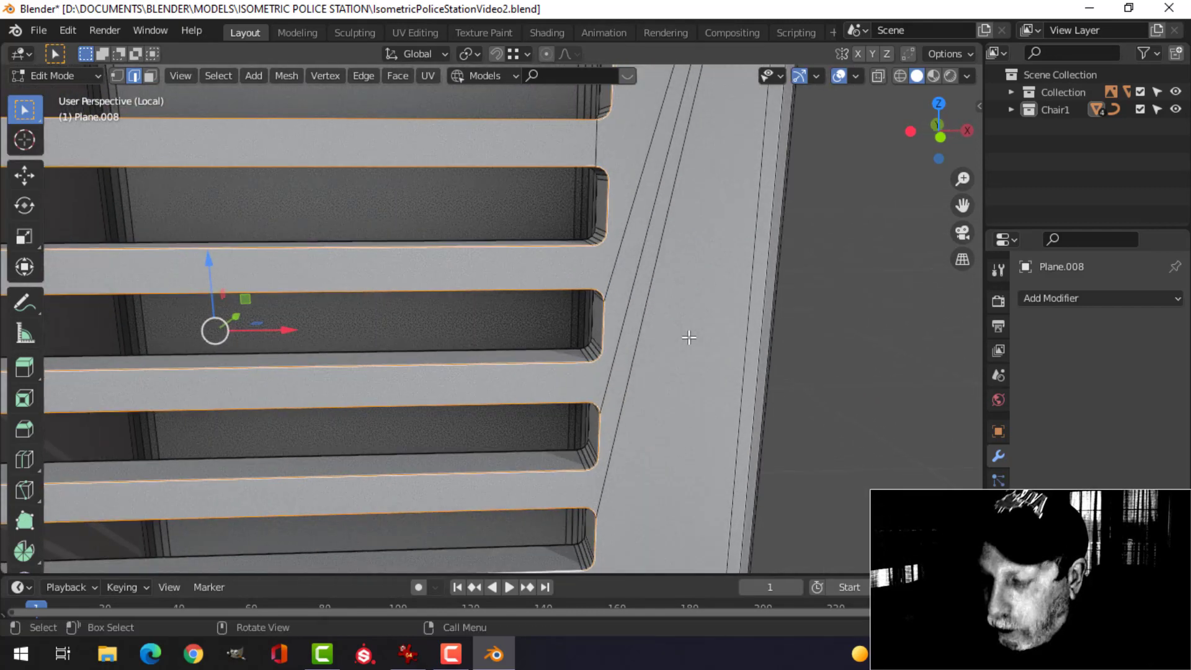
- Connect the facing right-end corner vertices of the remaining neighbouring vent slots with vertical edges in front view
key("KP_1")
scroll(683, 331, "up", 3)
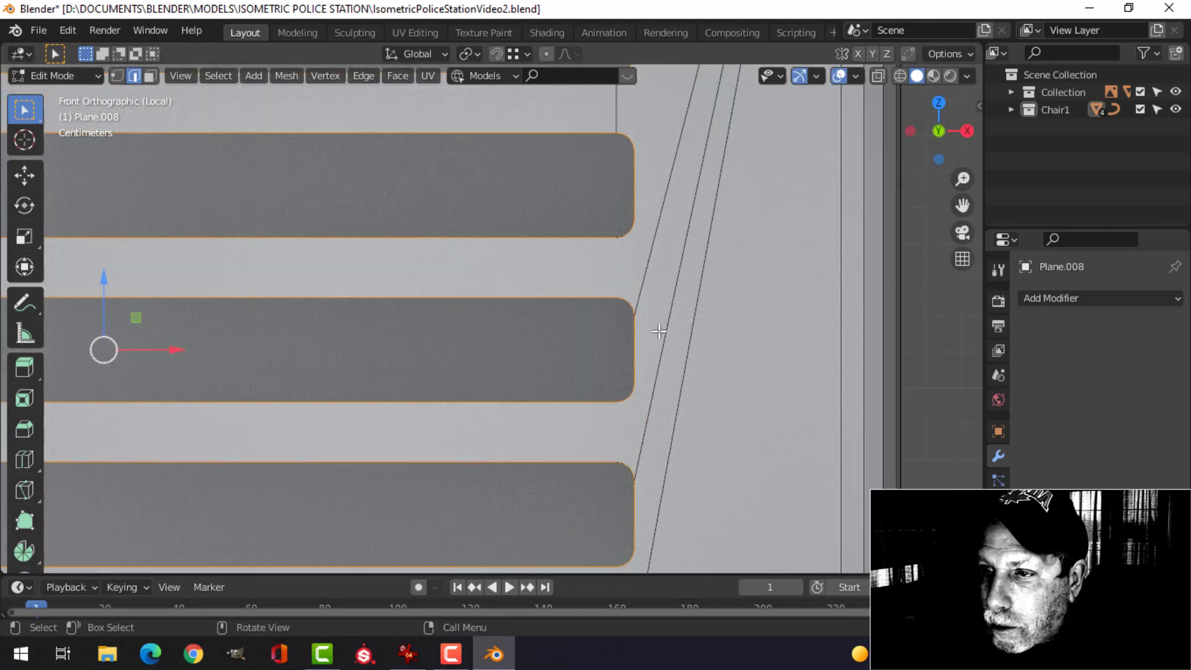
key("1")
scroll(624, 275, "up", 2)
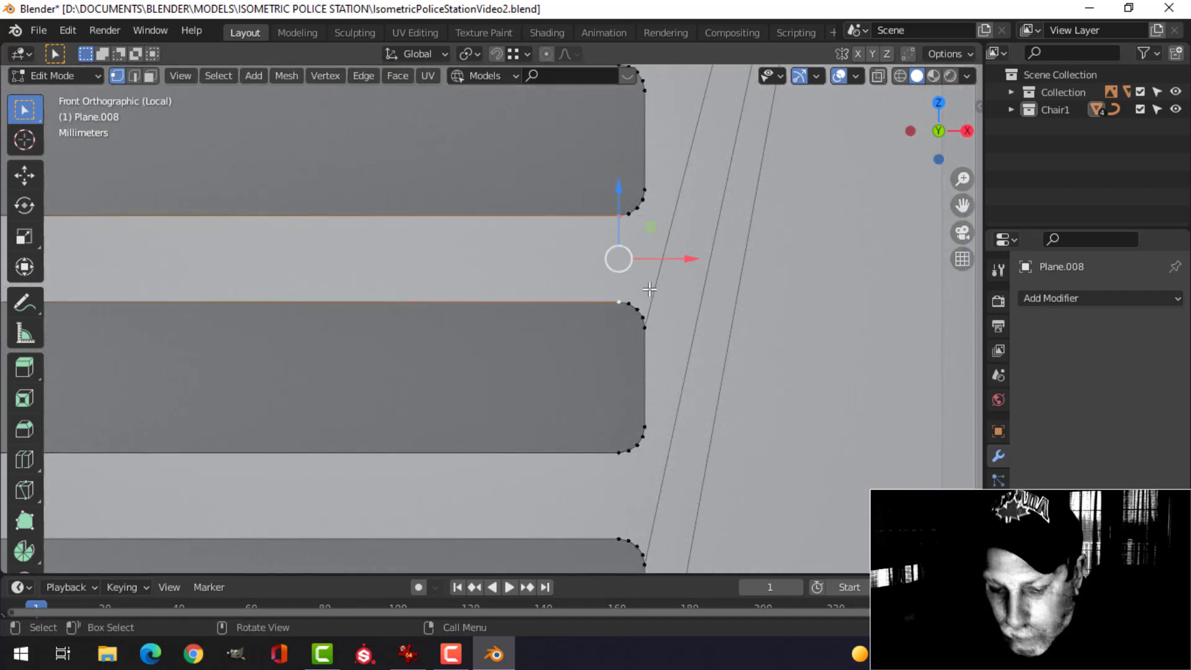
left_click(685, 376)
middle_click_drag(688, 380, 674, 215, "shift")
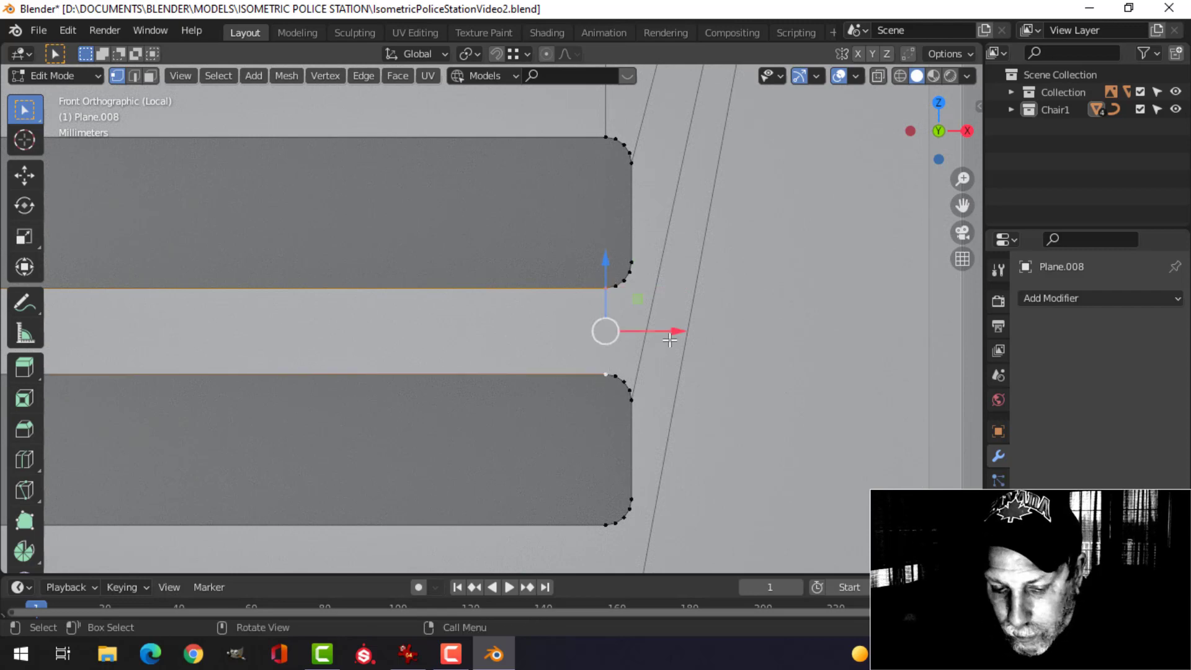
key("j")
scroll(672, 372, "down", 3)
middle_click_drag(675, 420, 672, 269, "shift")
scroll(590, 314, "up", 2)
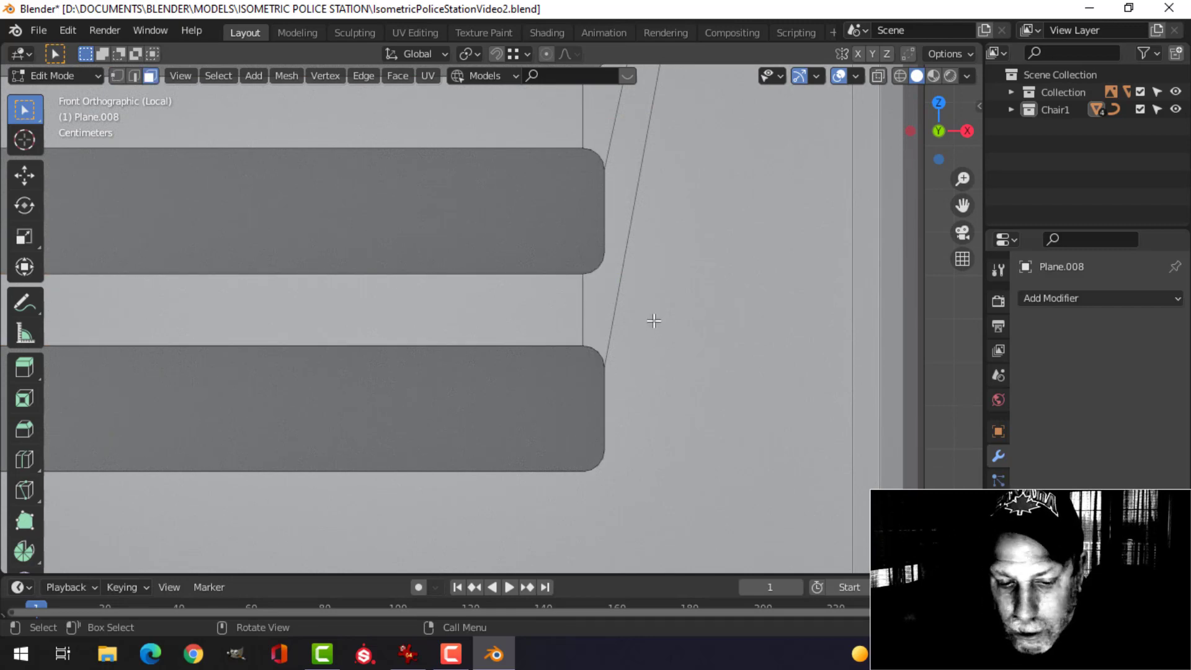
- Dissolve the slanted edges running from the right ends of the three lower vent slots to the locker's upper right corner
key("2")
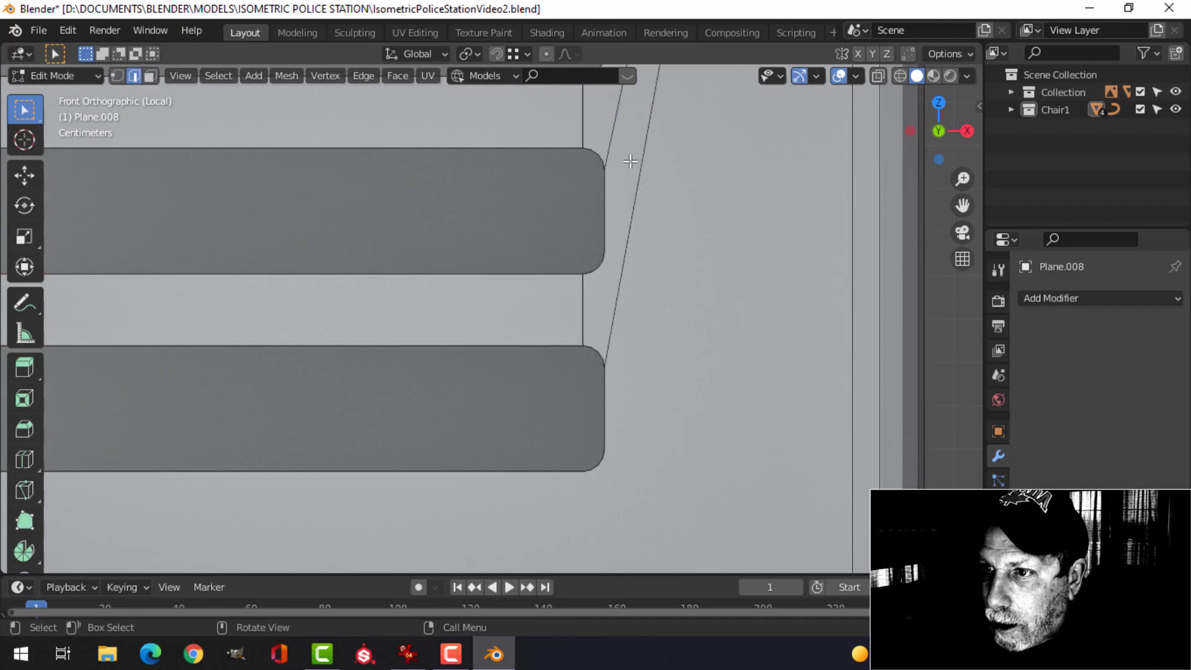
scroll(645, 157, "down", 2)
scroll(601, 274, "down", 2, "shift")
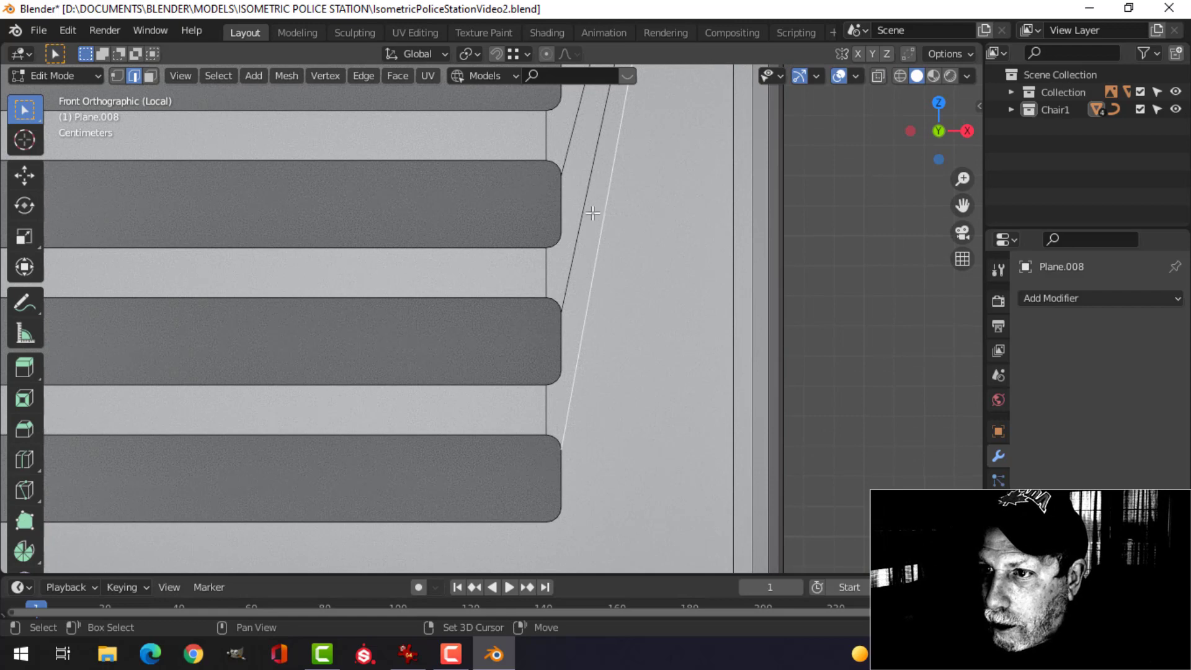
key("x")
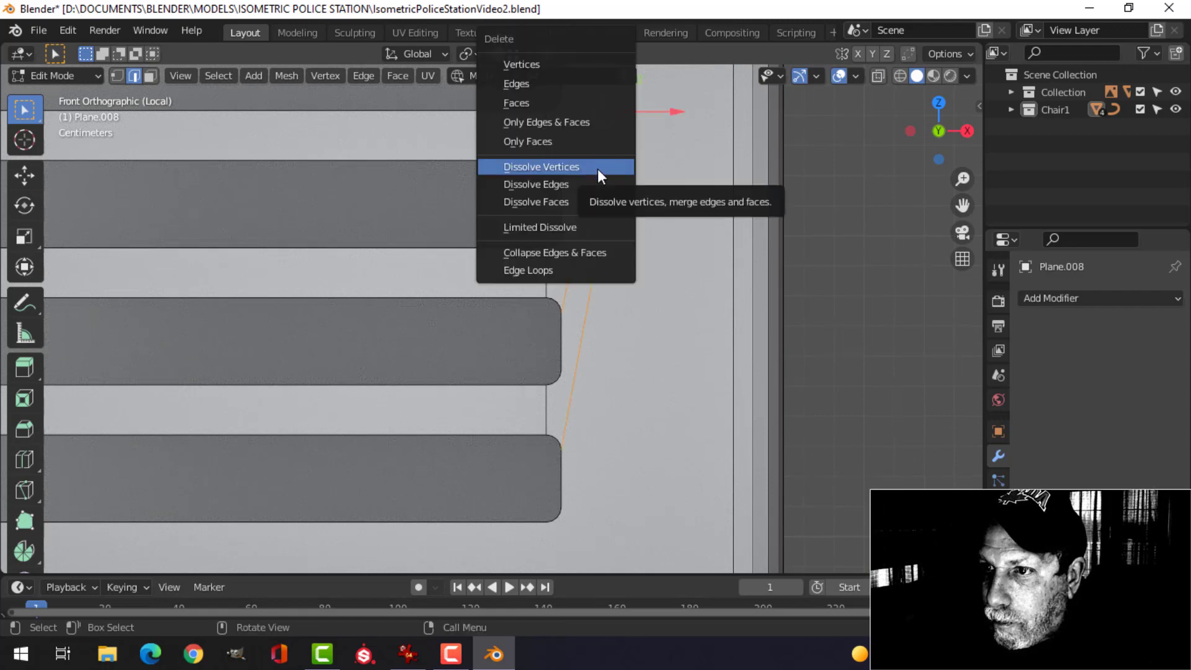
left_click(597, 180)
scroll(650, 204, "down", 3)
scroll(601, 287, "up", 2, "shift")
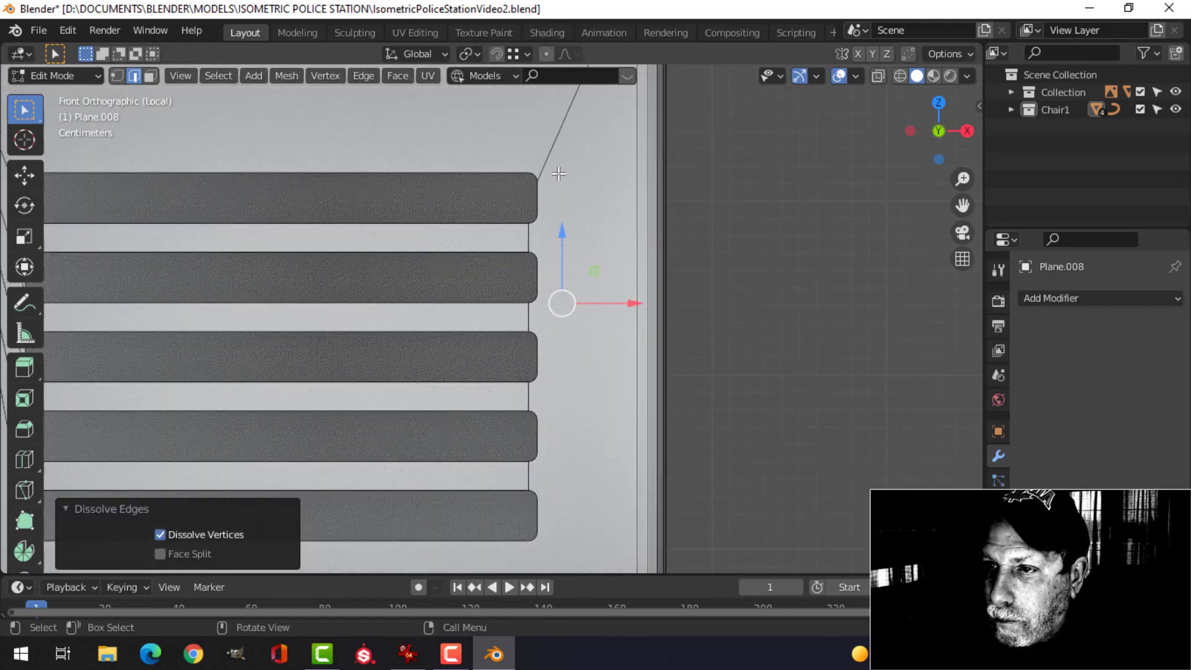
middle_click_drag(564, 200, 674, 349, "shift")
left_click(582, 267)
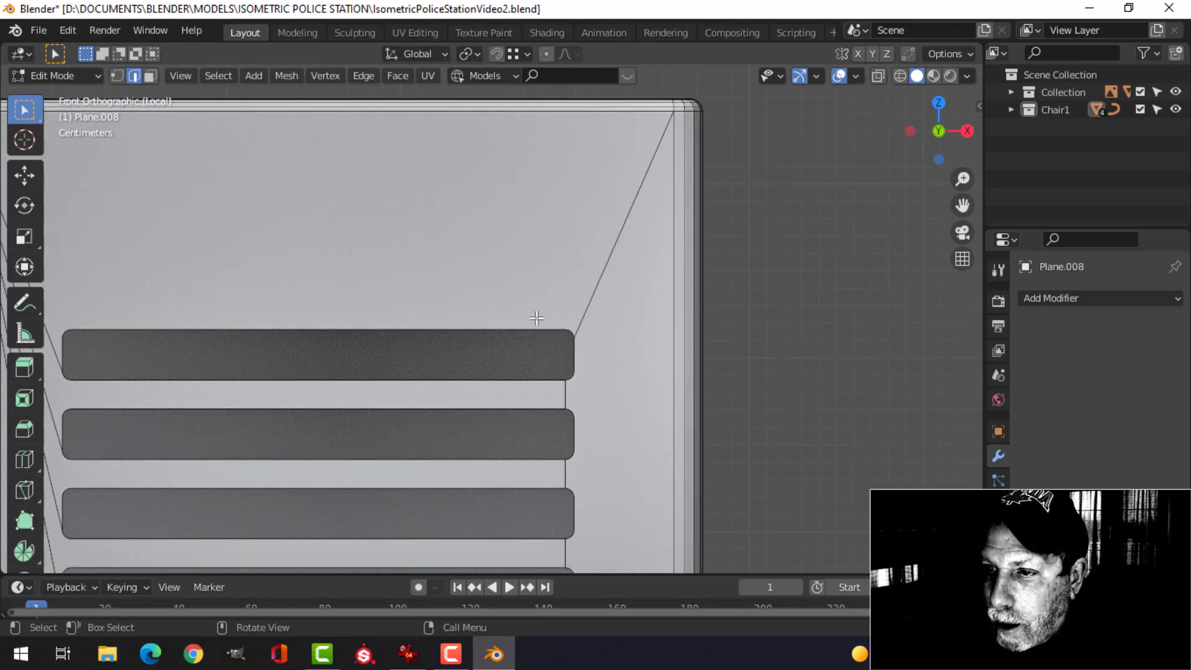
- Select the front border edge loops of the top two vent slots
left_click(536, 318)
scroll(650, 288, "up", 2)
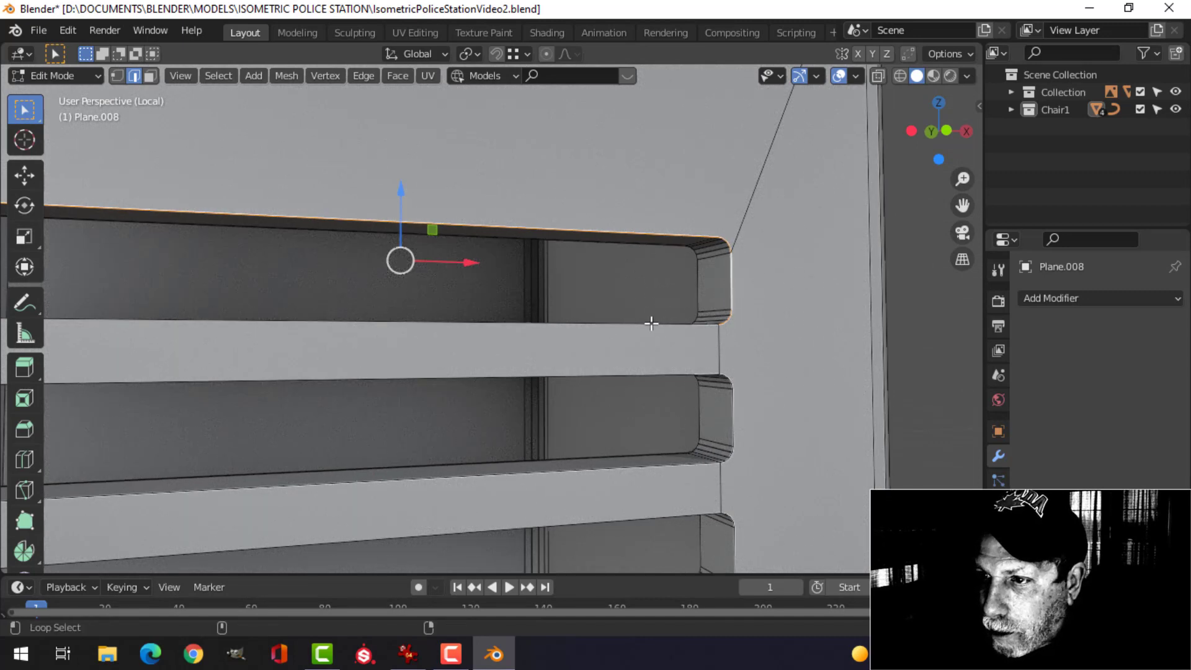
left_click(651, 323, "alt+shift")
left_click(668, 370, "alt+shift")
left_click(744, 397, "alt+shift")
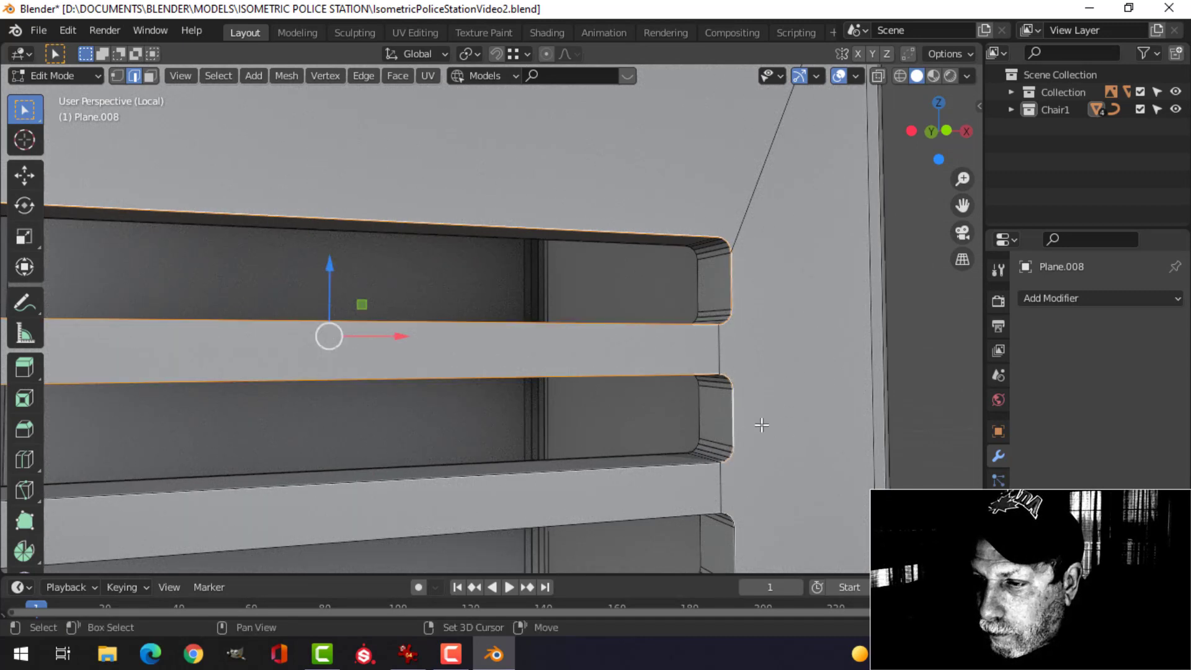
middle_click_drag(762, 425, 772, 320, "shift")
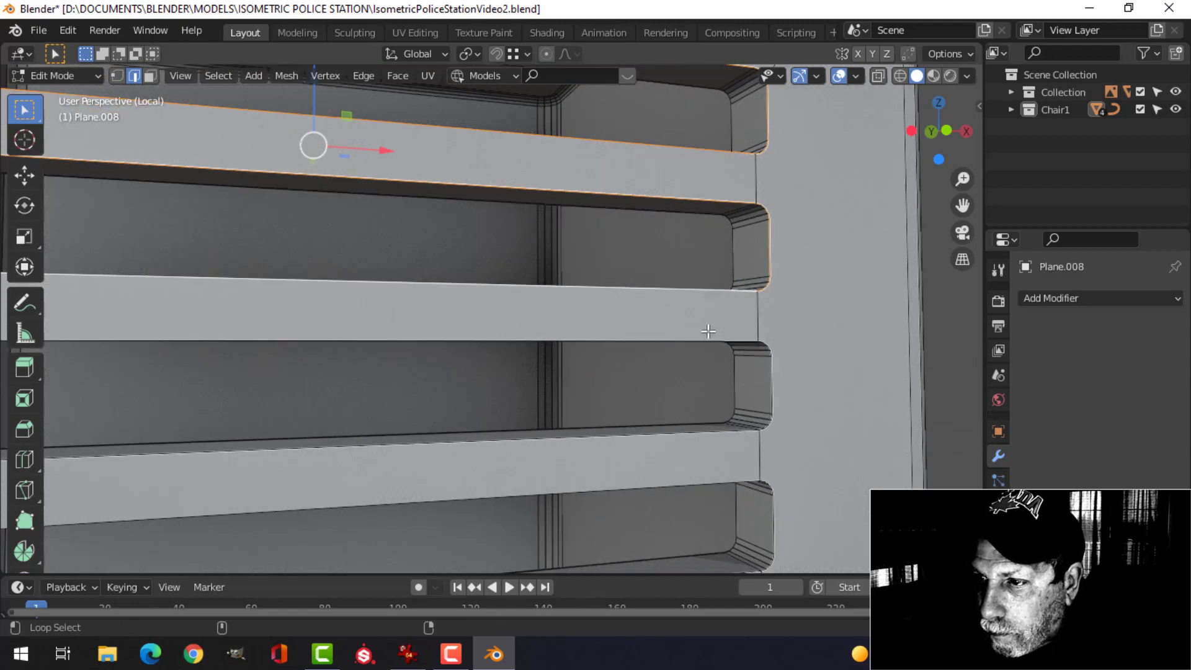
- Extend the edge selection with the front border loops of the third, fourth and fifth vent slots
left_click(708, 334, "alt+shift")
left_click(782, 345, "alt+shift")
left_click(722, 431, "alt+shift")
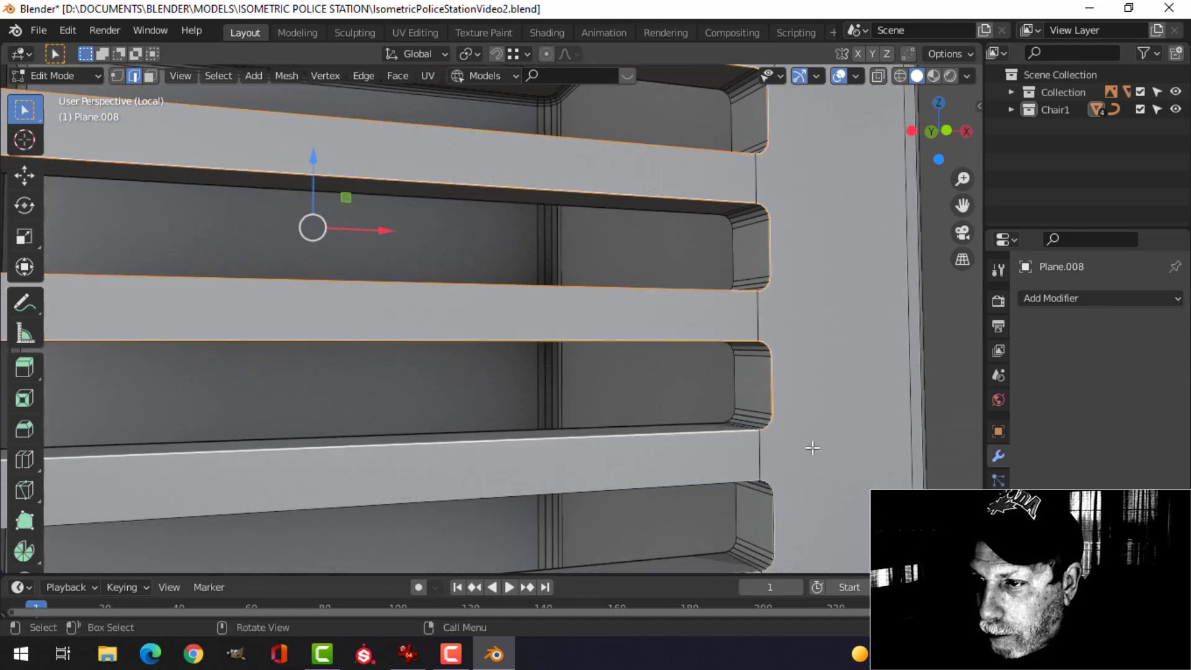
middle_click_drag(811, 447, 788, 304, "shift")
left_click(701, 336, "alt+shift")
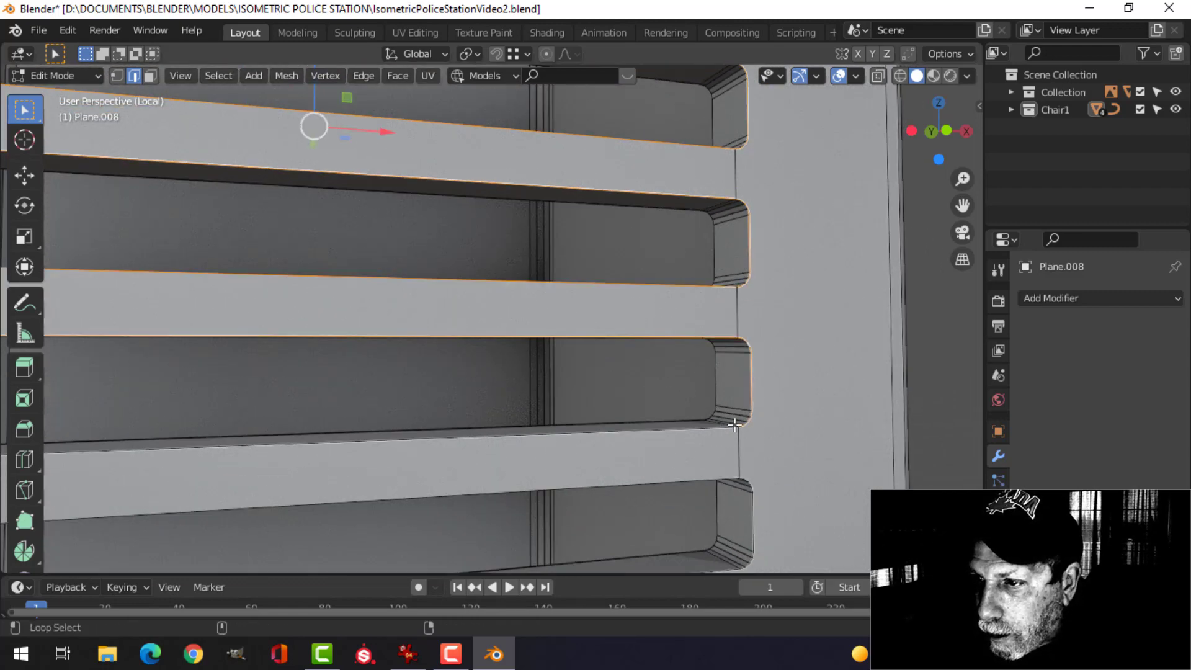
middle_click_drag(803, 439, 780, 297, "shift")
left_click(663, 306, "alt+shift")
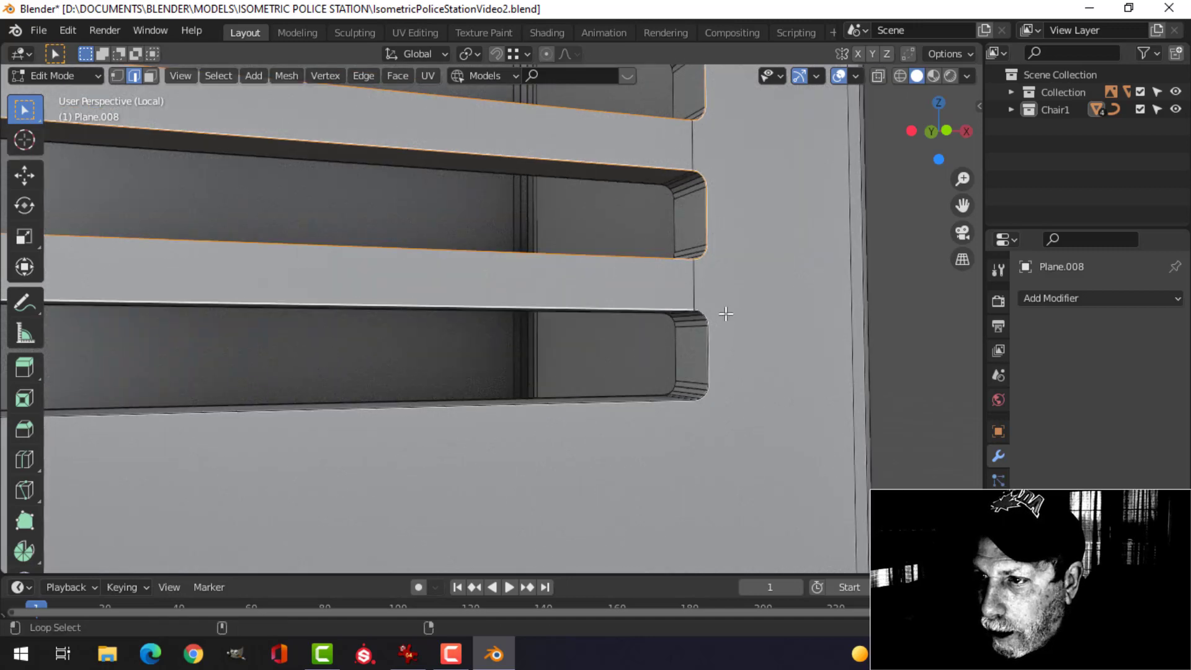
- Bevel the selected front edges of all five vent slots with 4 segments and a width of about 0.0025 m
scroll(558, 372, "down", 5)
middle_click_drag(500, 352, 705, 366, "shift")
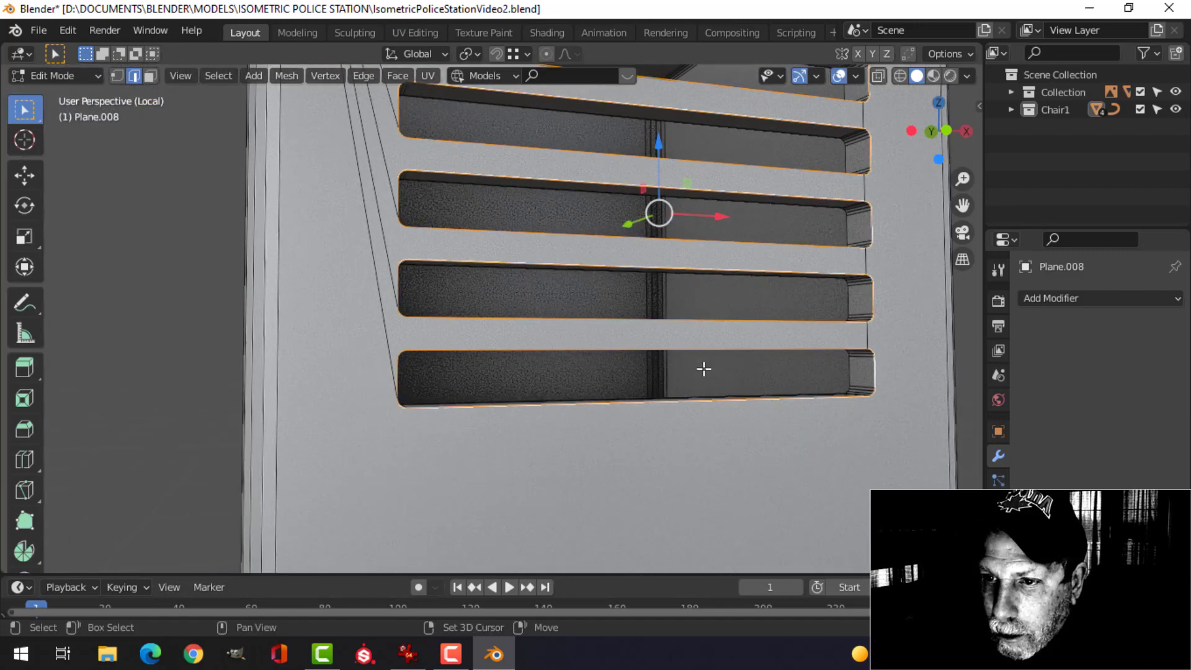
scroll(651, 360, "up", 4)
scroll(547, 258, "down", 3)
middle_click_drag(552, 239, 540, 351, "shift")
middle_click_drag(582, 291, 537, 340, "shift")
middle_click_drag(603, 319, 530, 325, "shift")
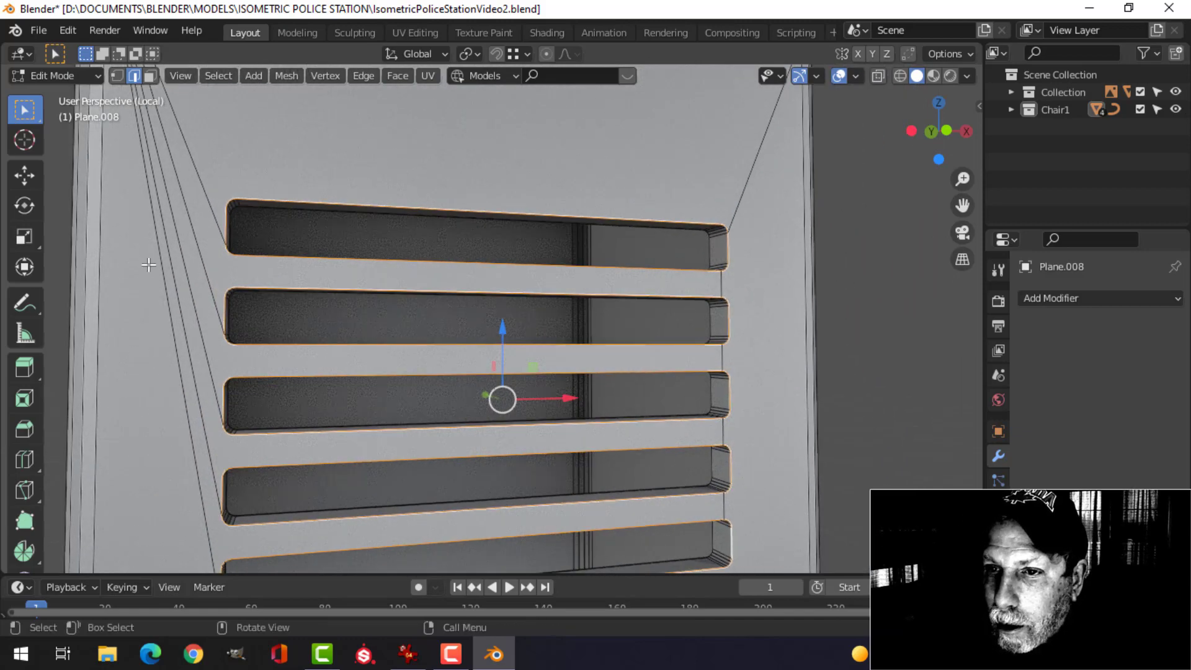
middle_click_drag(702, 316, 497, 324, "shift")
scroll(585, 333, "up", 1)
middle_click_drag(588, 333, 634, 322)
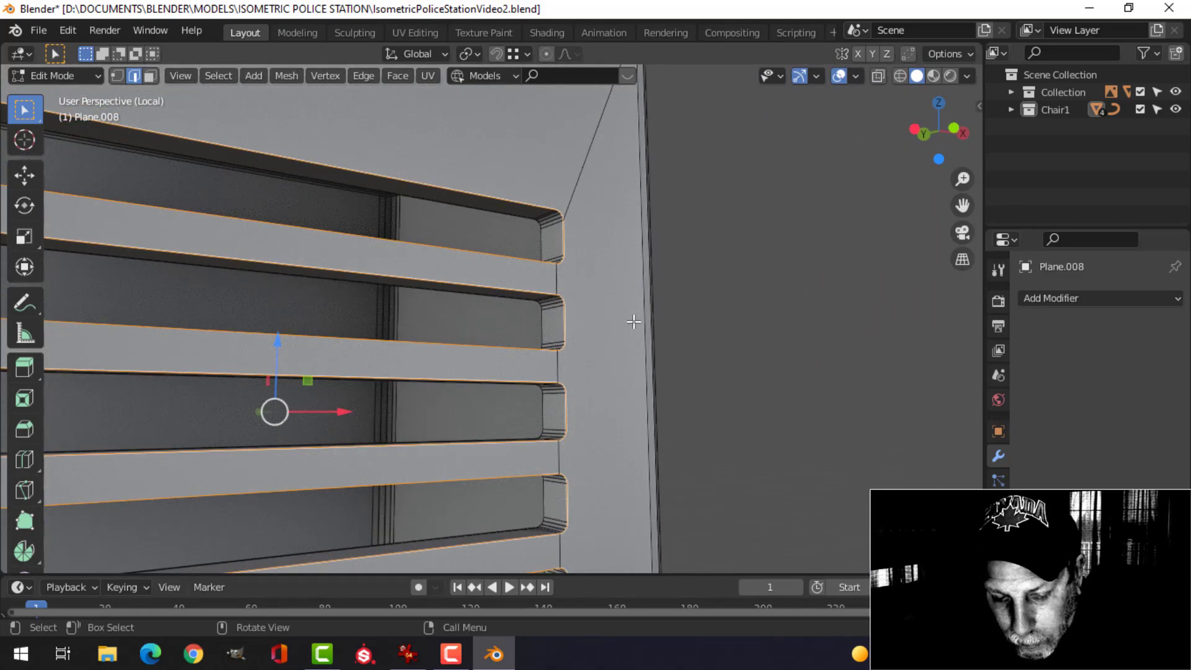
key("ctrl+b")
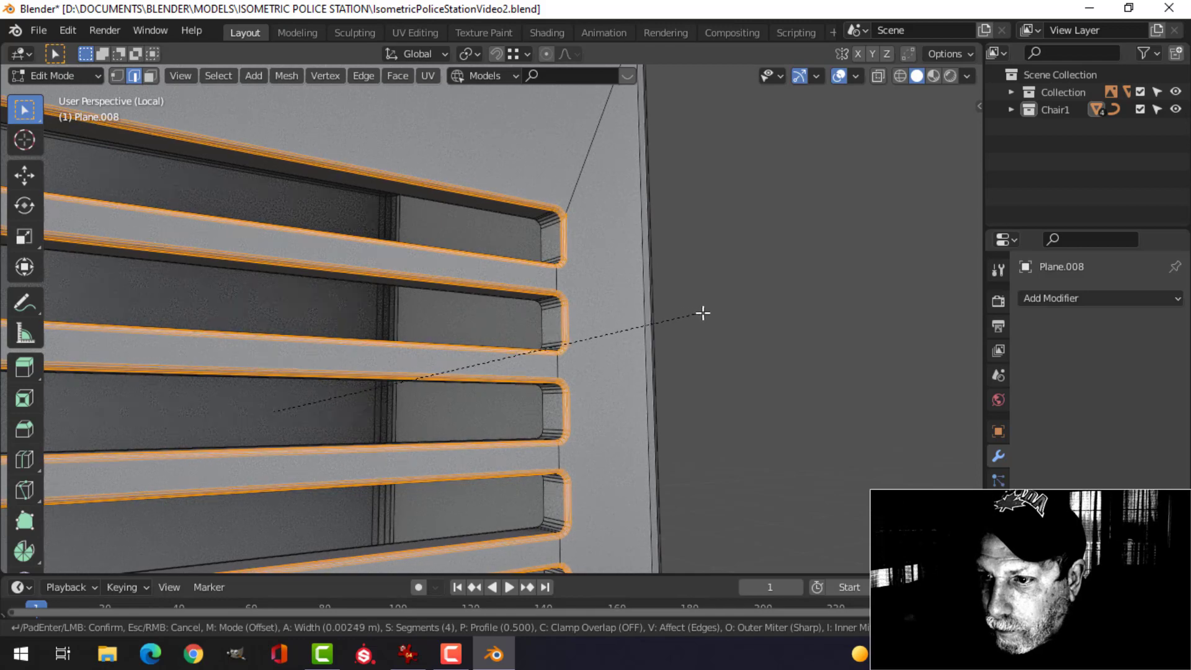
left_click(709, 311)
middle_click_drag(662, 351, 732, 255)
- Return to Object Mode and apply smooth shading to the locker
key("Tab")
scroll(717, 270, "down", 3)
key("alt+a")
scroll(675, 289, "up", 2)
left_click(661, 149)
right_click(662, 149)
left_click(663, 153)
scroll(686, 209, "down", 4)
- Add a Bevel modifier to the locker and set its limit method to Angle
left_click(1049, 299)
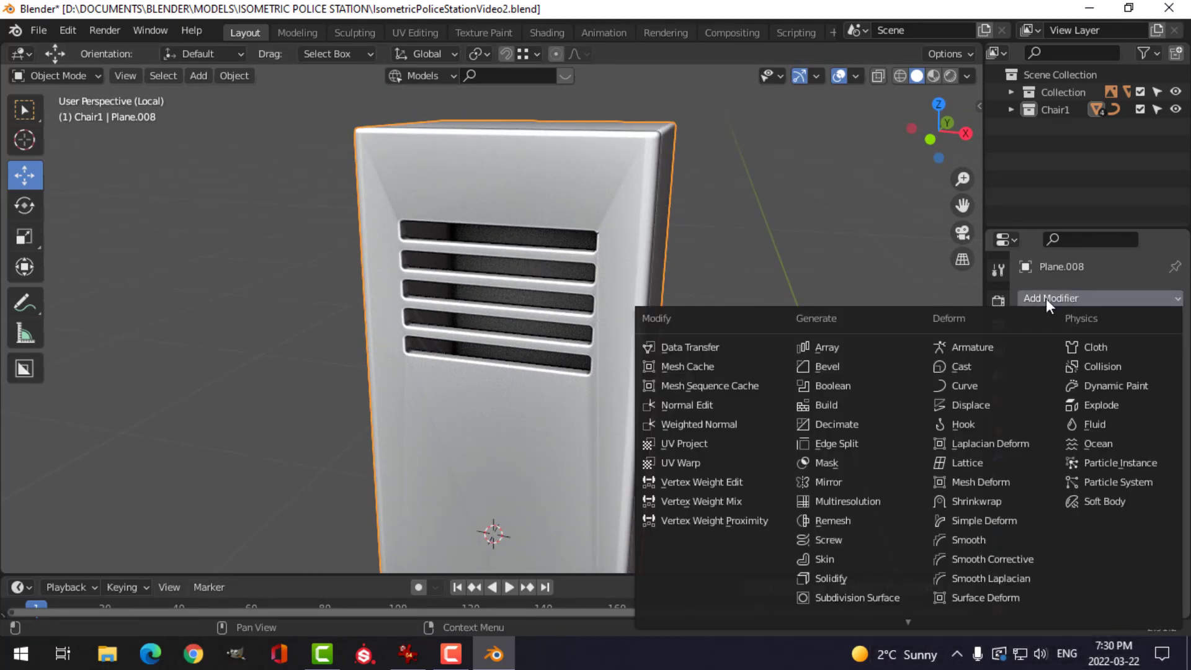
left_click(827, 366)
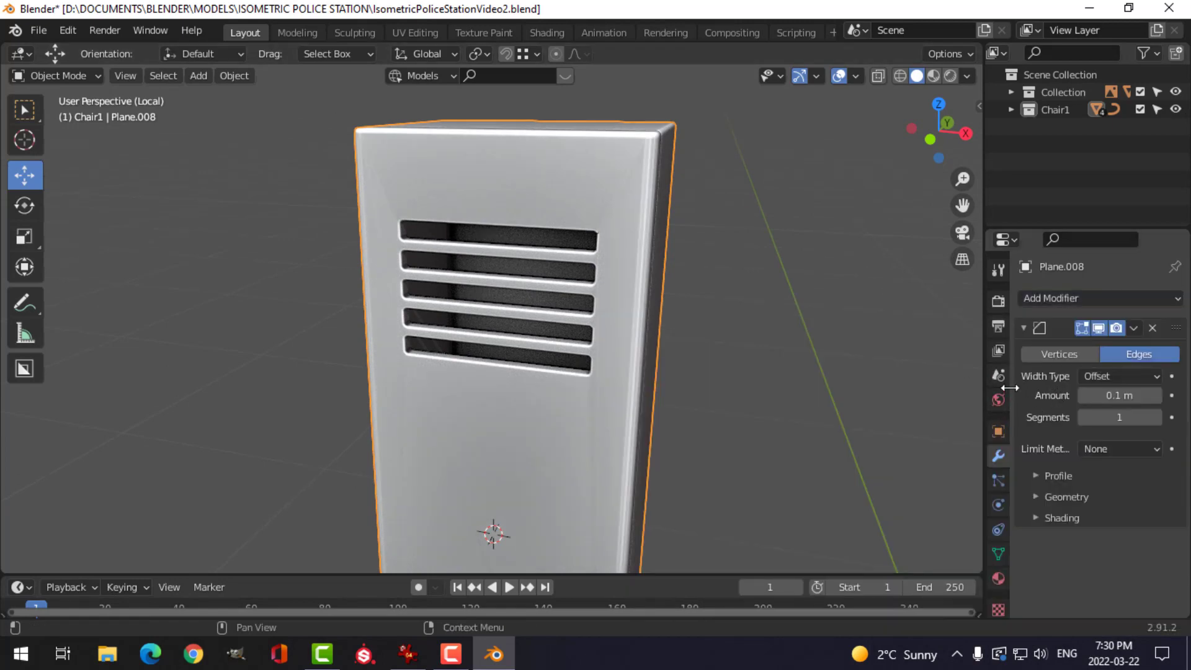
left_click(1090, 450)
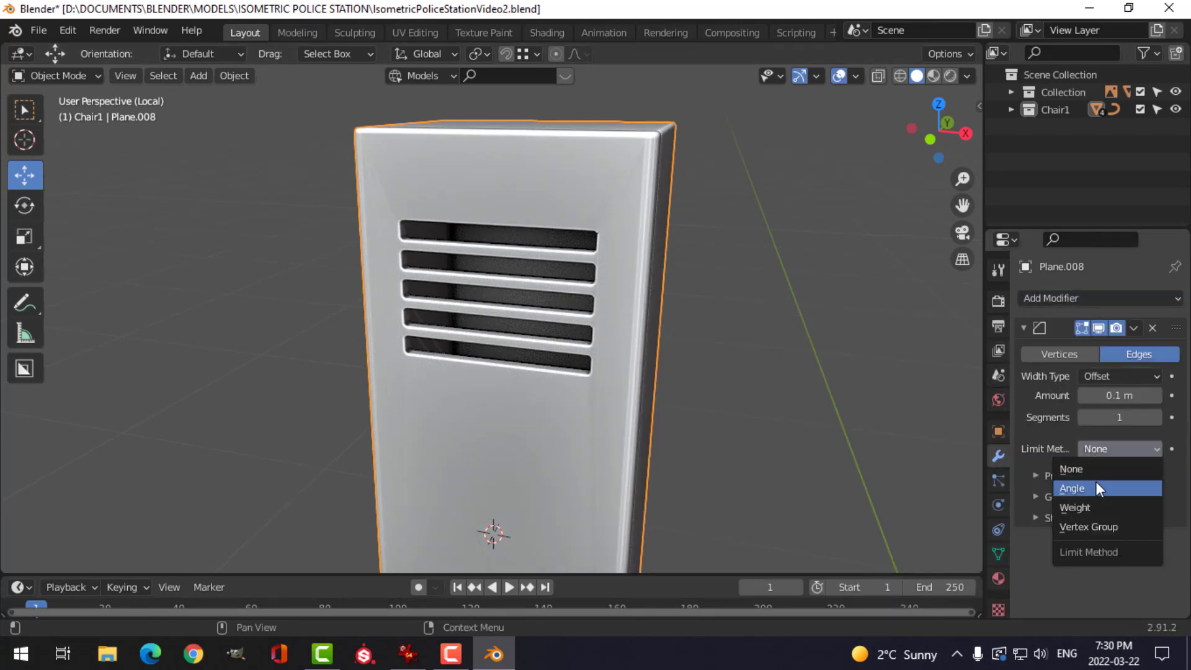
left_click(1096, 482)
- Add a Weighted Normal modifier to the locker and enable Auto Smooth for its normals
left_click(1054, 299)
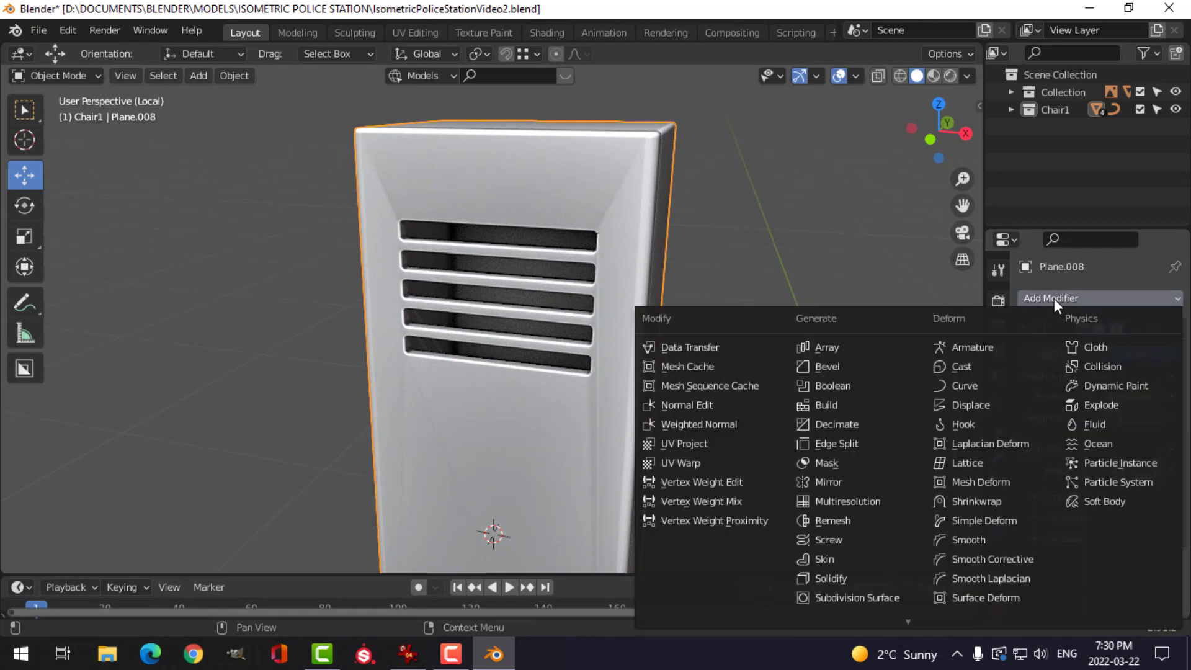
left_click(755, 422)
left_click(998, 554)
scroll(1089, 522, "down", 2)
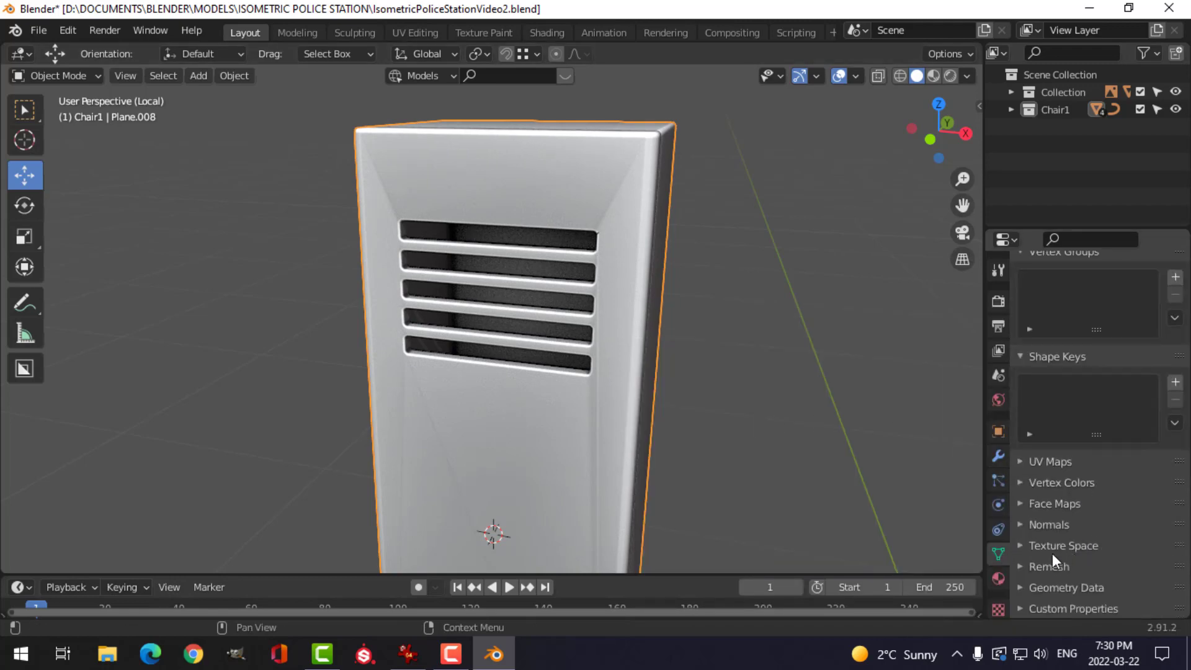
left_click(1018, 526)
left_click(1082, 522)
- Deselect the locker and examine its smoothed surface and vent slots from the front
mouse_move(701, 303)
left_mouse_down("alt")
mouse_move(748, 304)
mouse_move(650, 226)
mouse_move(684, 292)
mouse_move(638, 282)
mouse_move(694, 272)
mouse_move(668, 279)
mouse_move(646, 263)
mouse_move(609, 306)
mouse_move(645, 279)
mouse_move(641, 292)
left_mouse_up("alt")
left_click(696, 304)
scroll(646, 284, "down", 3)
scroll(657, 279, "down", 2)
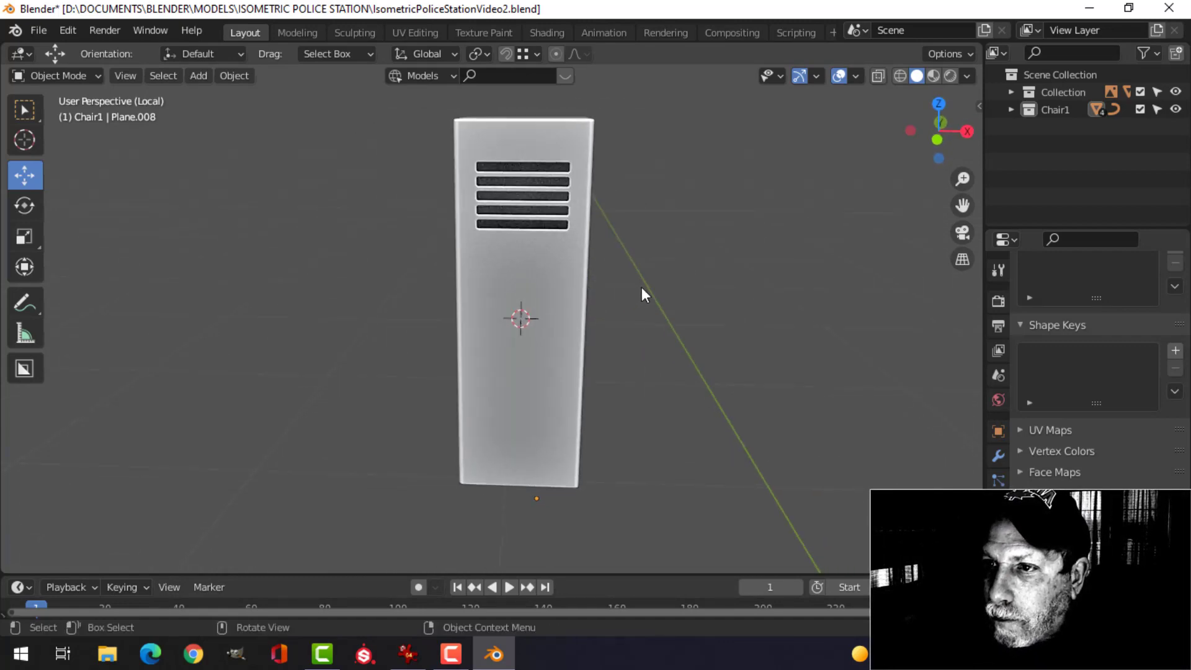
scroll(643, 292, "up", 2)
key("KP_1")
scroll(626, 342, "up", 2)
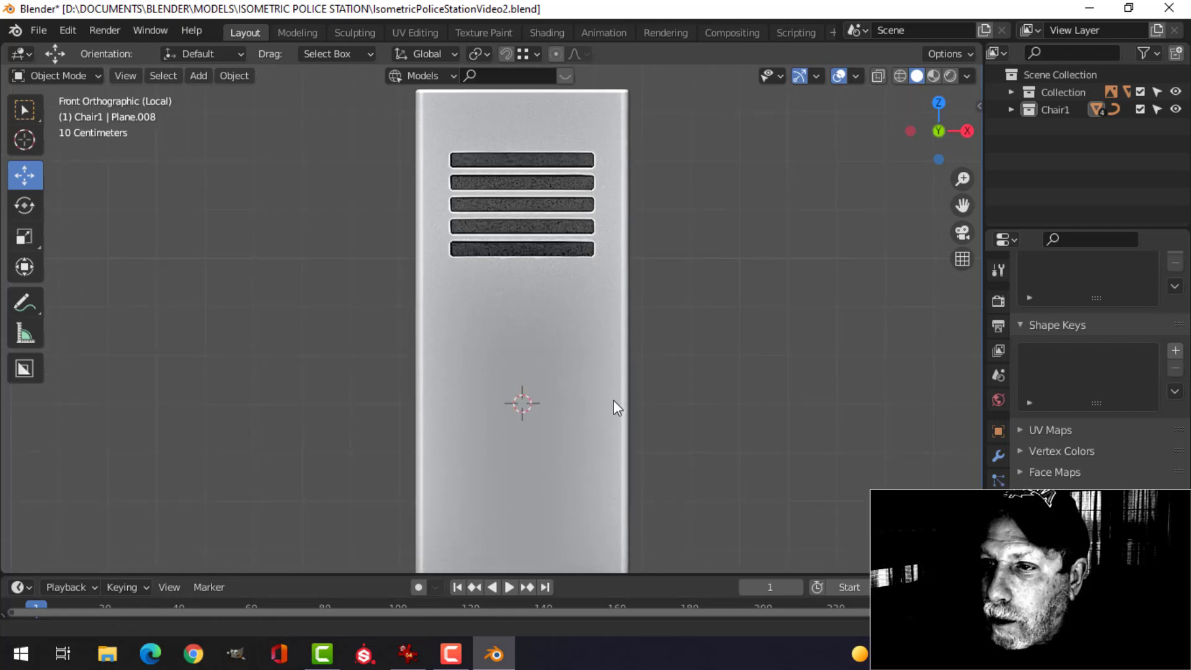
- In Edit Mode on the locker, select the inner rear edge loops of all five vent slots
scroll(587, 304, "up", 4)
middle_click_drag(586, 238, 566, 370, "shift")
left_click(613, 340)
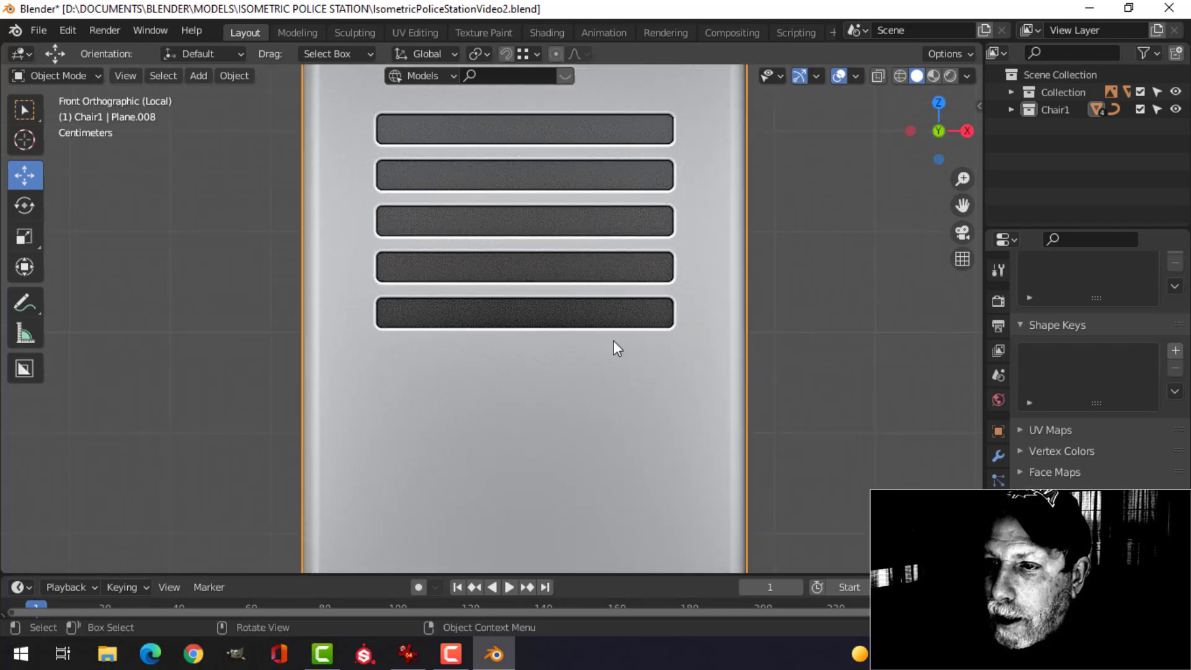
key("Tab")
scroll(616, 341, "up", 2)
middle_click_drag(639, 344, 744, 353)
key("alt+a")
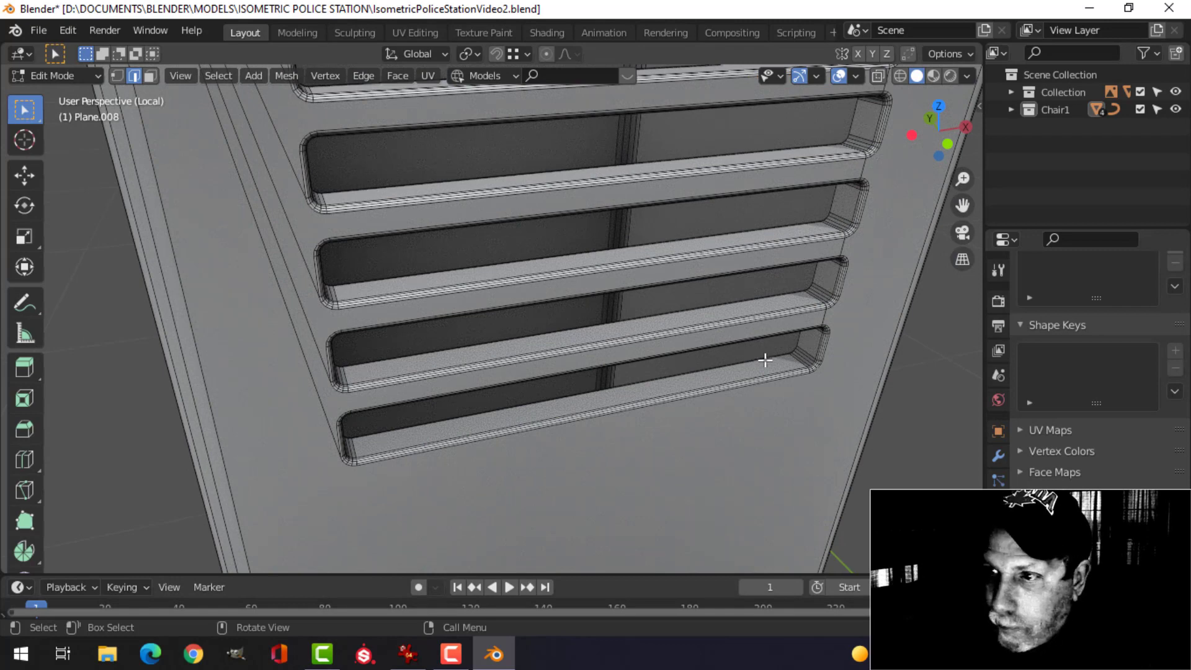
left_click(753, 302, "alt")
left_click(759, 363, "alt+shift")
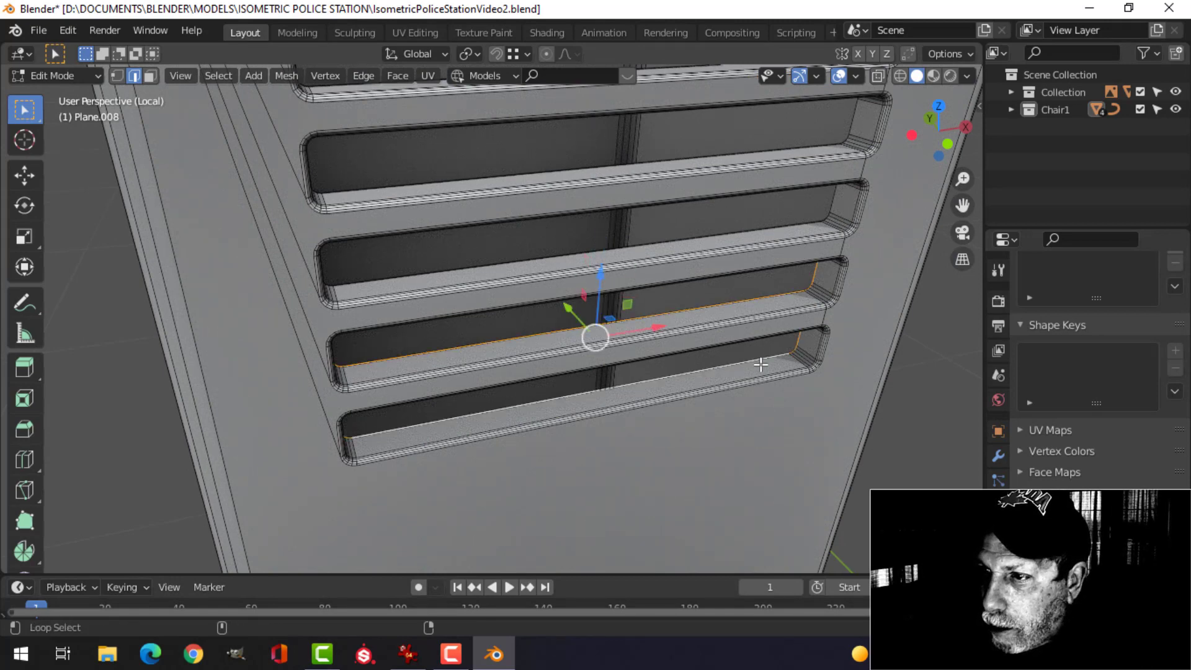
middle_click_drag(797, 340, 809, 319)
left_click(780, 208, "alt+shift")
middle_click_drag(815, 169, 838, 293, "shift")
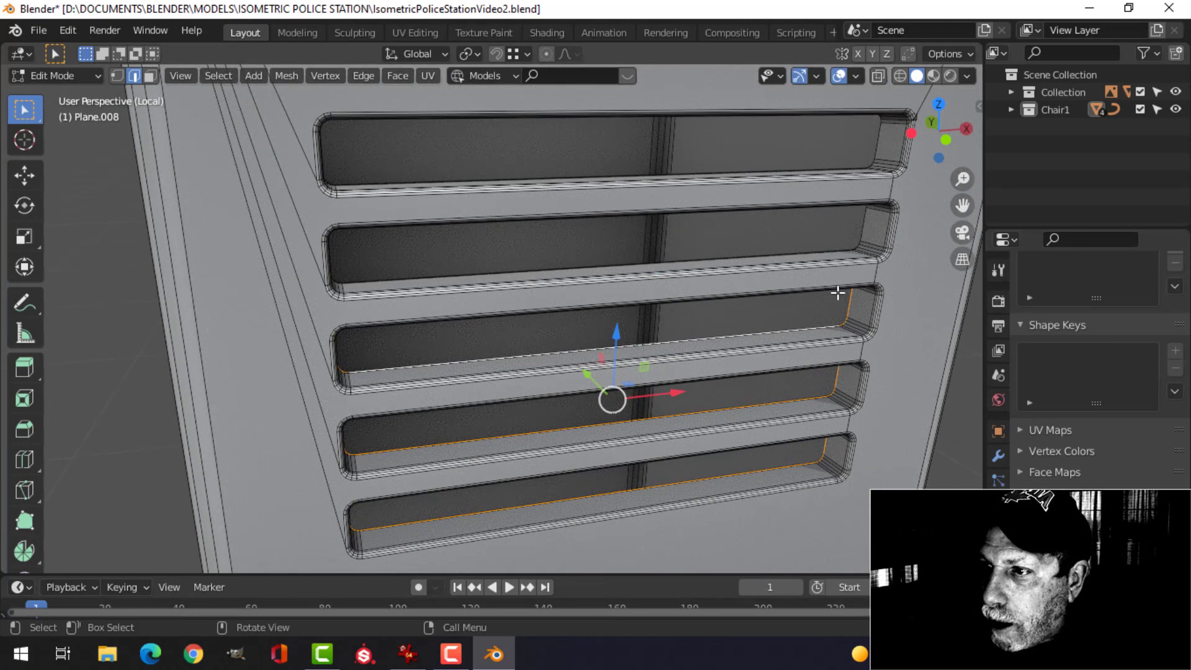
left_click(819, 253, "alt+shift")
left_click(811, 162, "alt+shift")
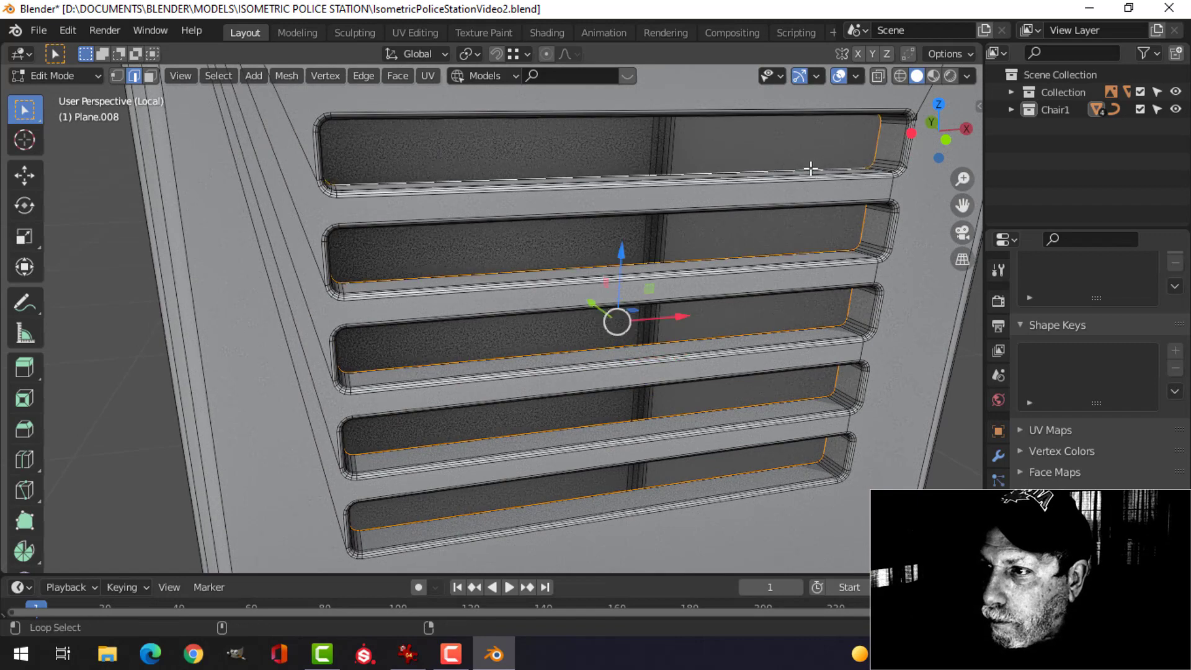
- Set the pivot point to Individual Origins and scale the inner slot loops to about 0.925 along X
middle_click_drag(812, 162, 560, 105)
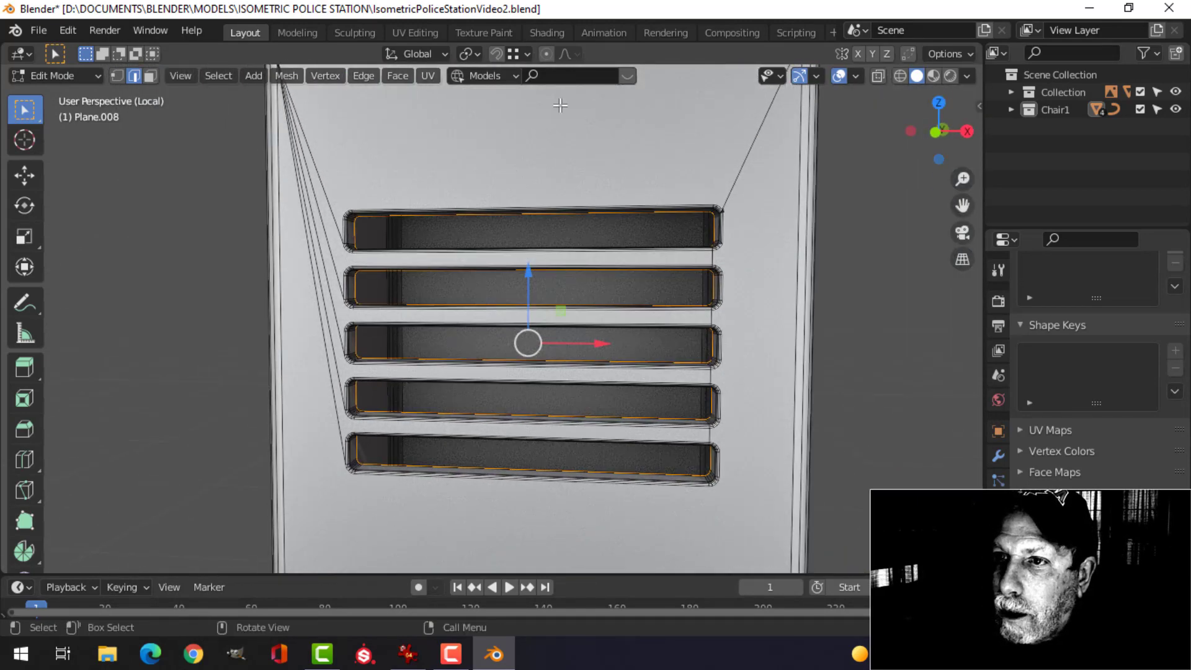
left_click(481, 54)
left_click(482, 112)
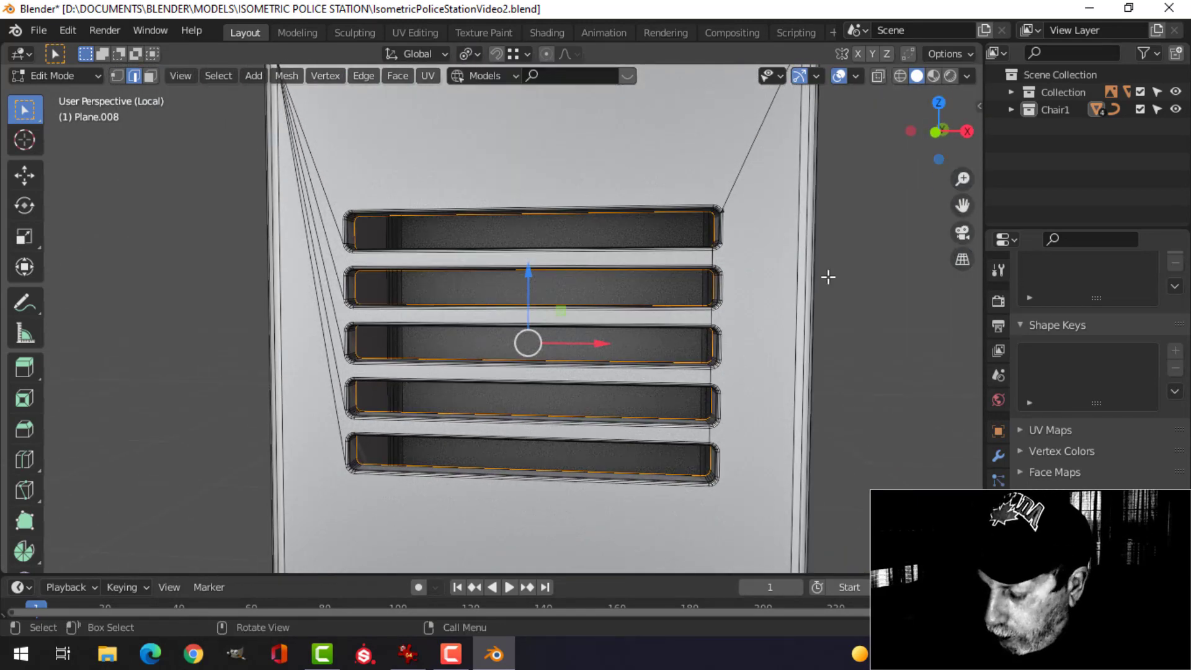
key("KP_1")
key("s")
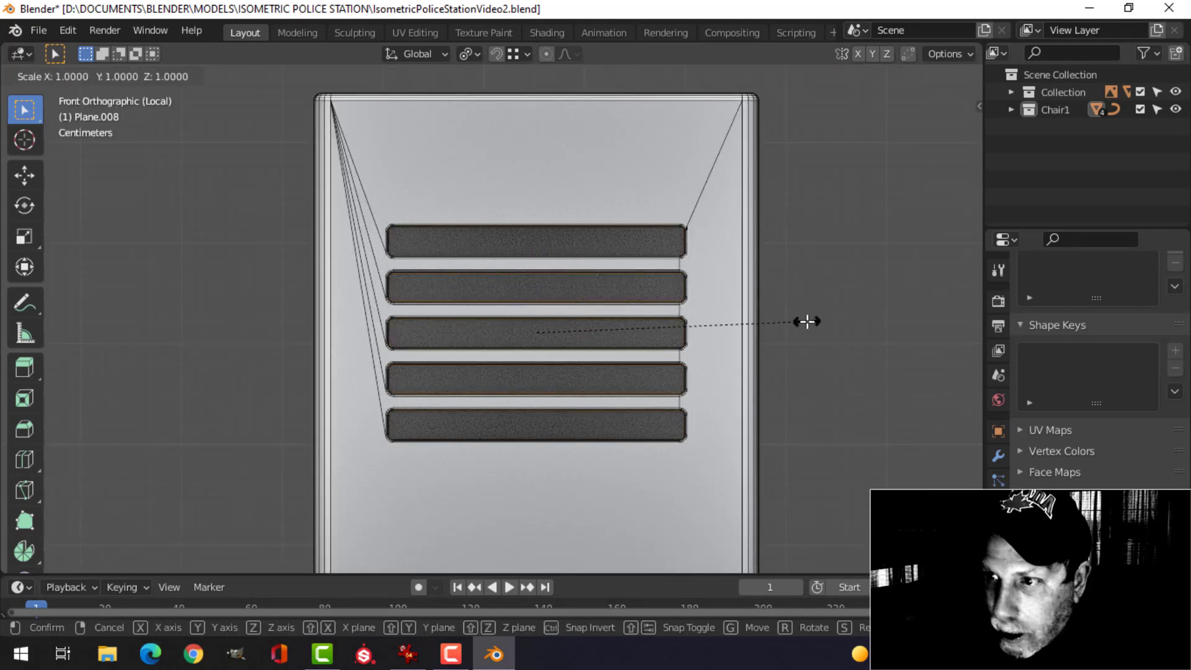
key("x")
left_click(786, 323)
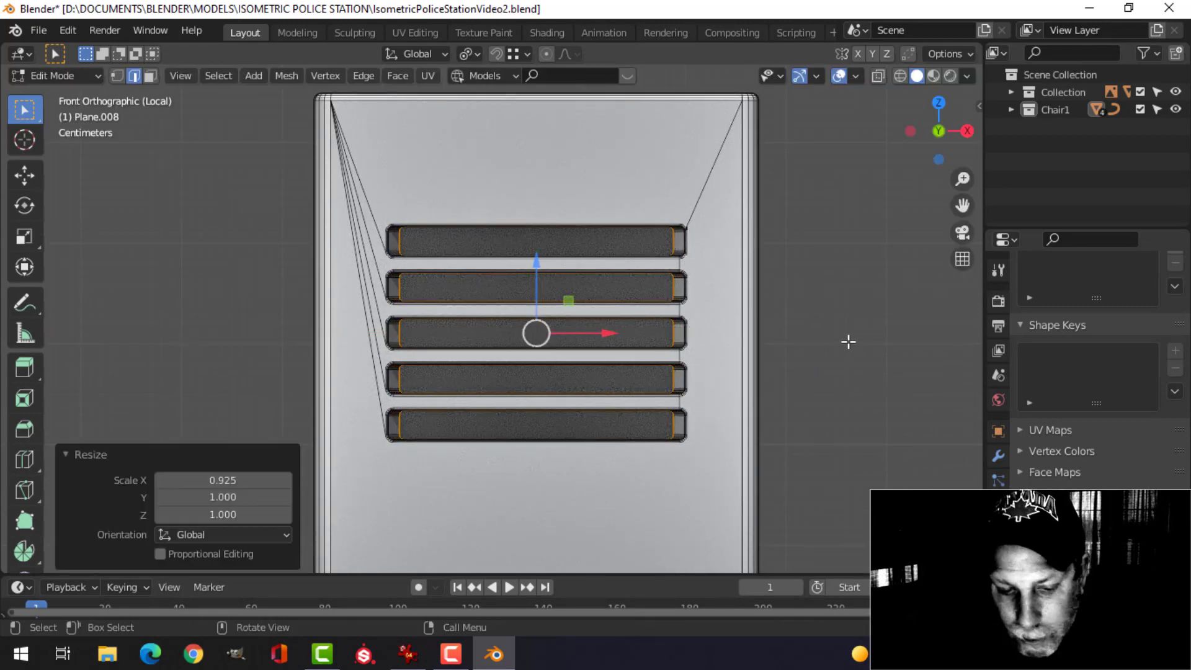
- Scale the inner slot loops down along Z so the slot walls taper inward, and return to Object Mode to examine them
key("s")
key("z")
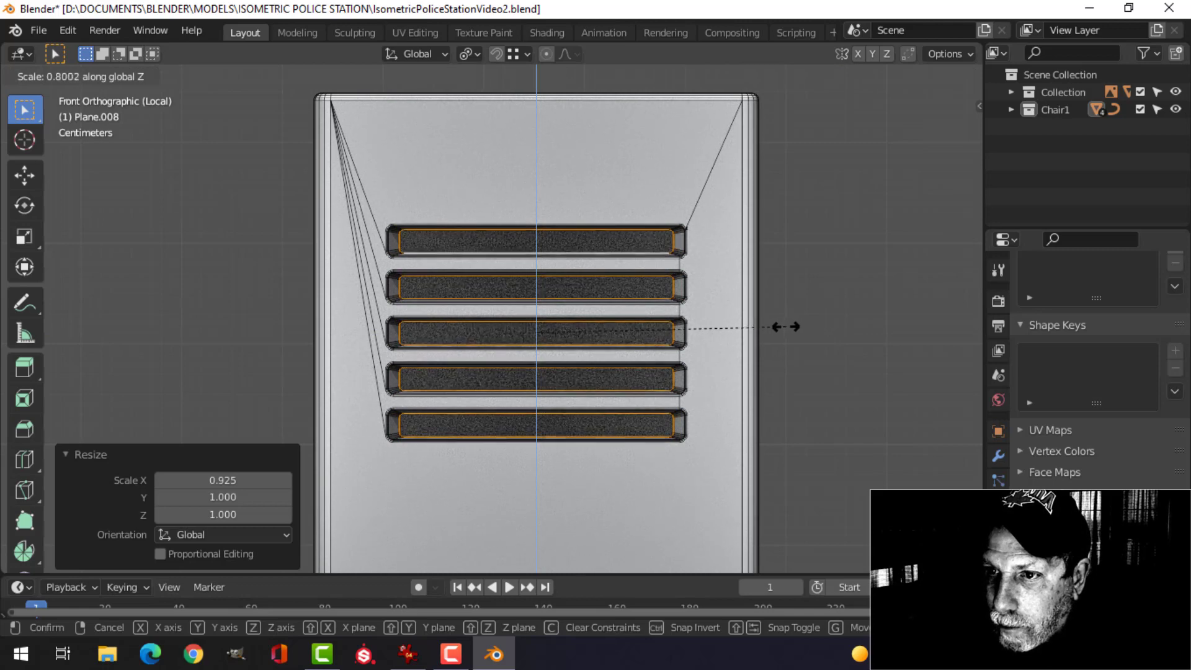
left_click(744, 321)
key("Tab")
key("alt+a")
scroll(692, 315, "down", 2)
middle_click_drag(642, 336, 623, 318)
scroll(651, 343, "down", 3)
scroll(604, 353, "up", 4)
left_click(624, 319)
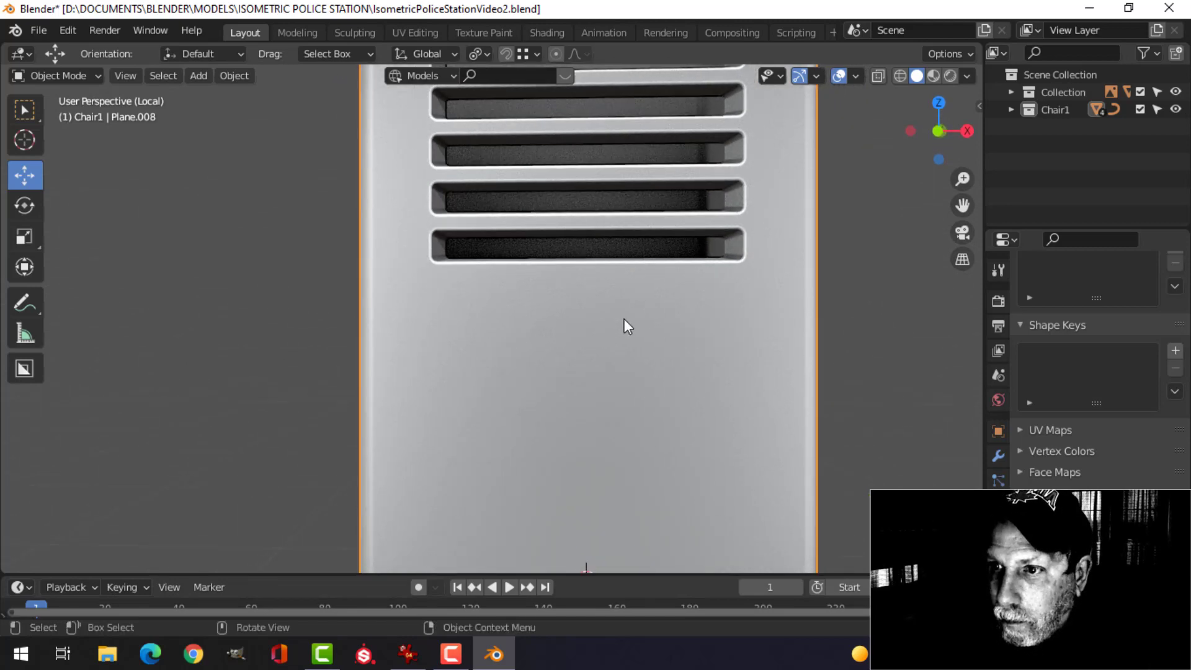
key("Tab")
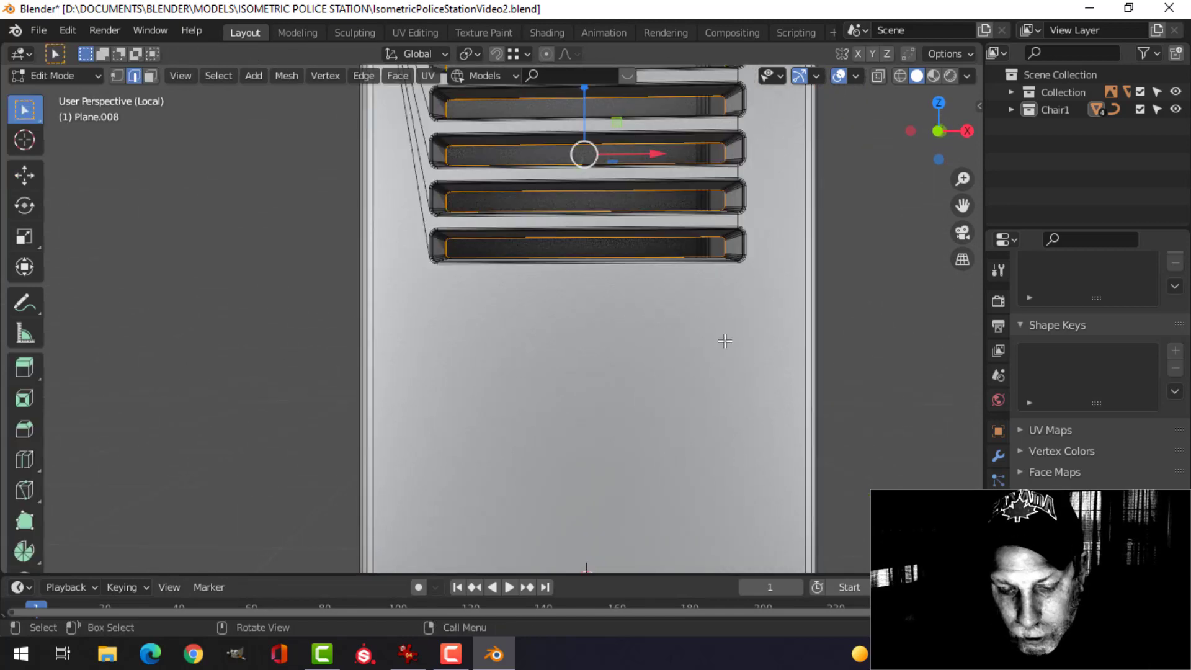
key("s")
key("z")
left_click(705, 330)
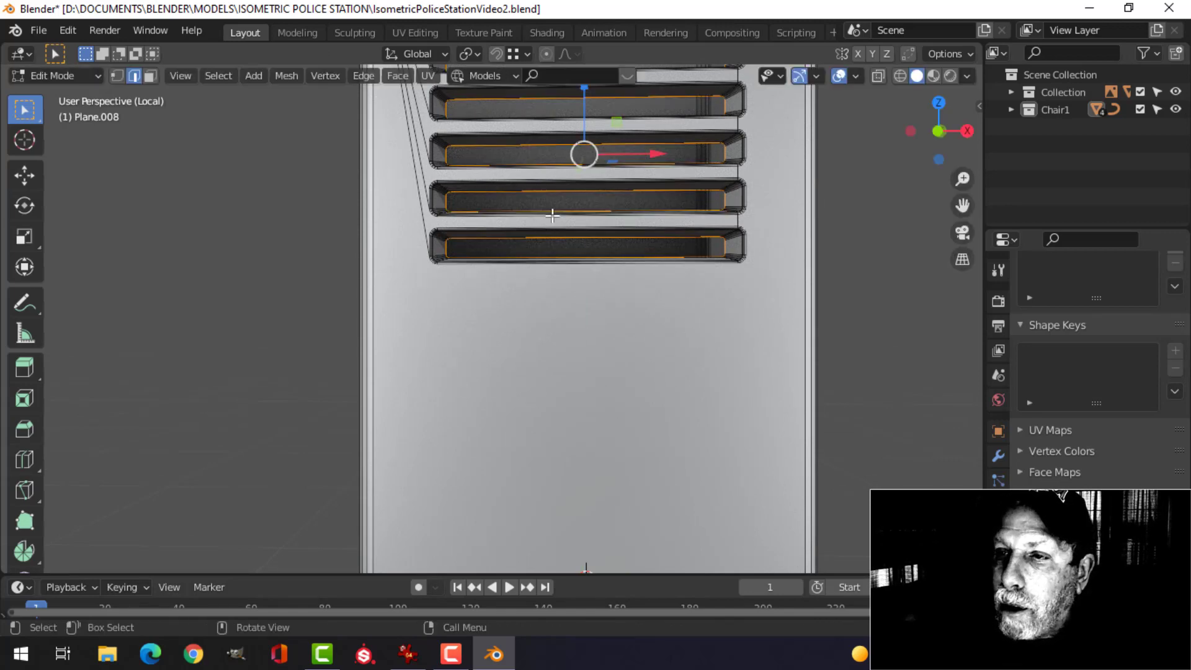
scroll(553, 216, "down", 1)
middle_click_drag(553, 216, 665, 285, "shift")
key("Tab")
scroll(633, 292, "down", 1)
left_click(665, 285)
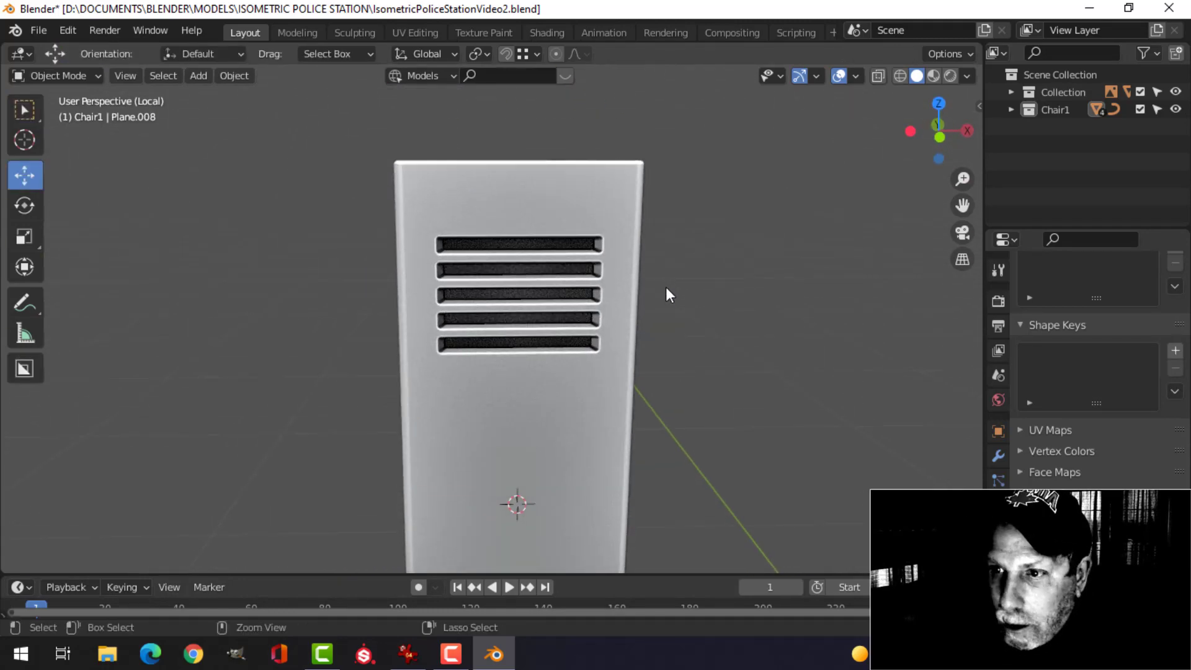
- Save the Blender file
key("ctrl+s")
scroll(670, 310, "down", 1)
middle_click_drag(674, 329, 671, 285)
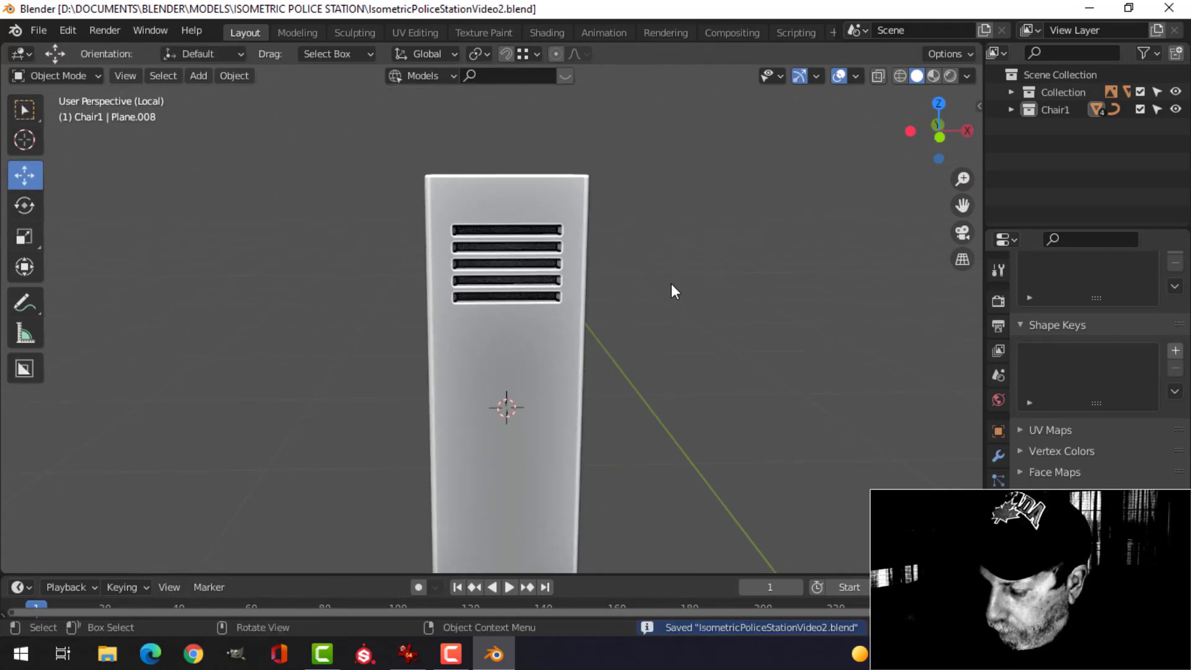
- Add a plane at the 3D cursor and rotate it 90° about X in Edit Mode so it faces the front
key("KP_1")
key("shift+a")
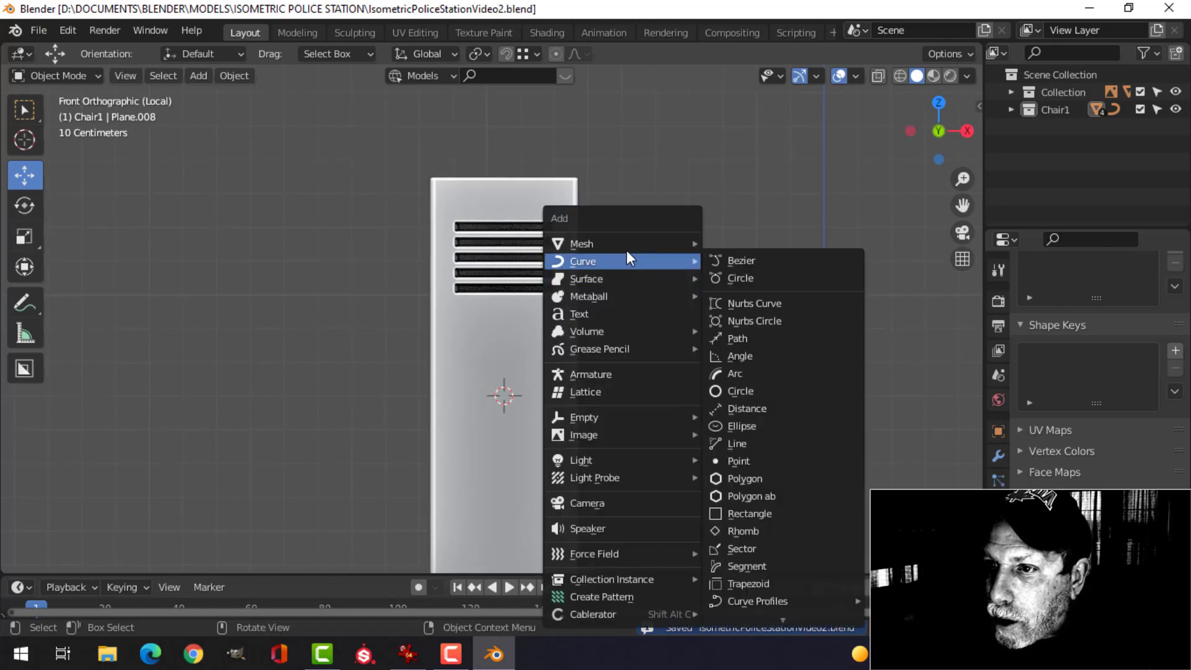
mouse_move(627, 242)
left_click(720, 243)
scroll(716, 310, "down", 2)
key("Tab")
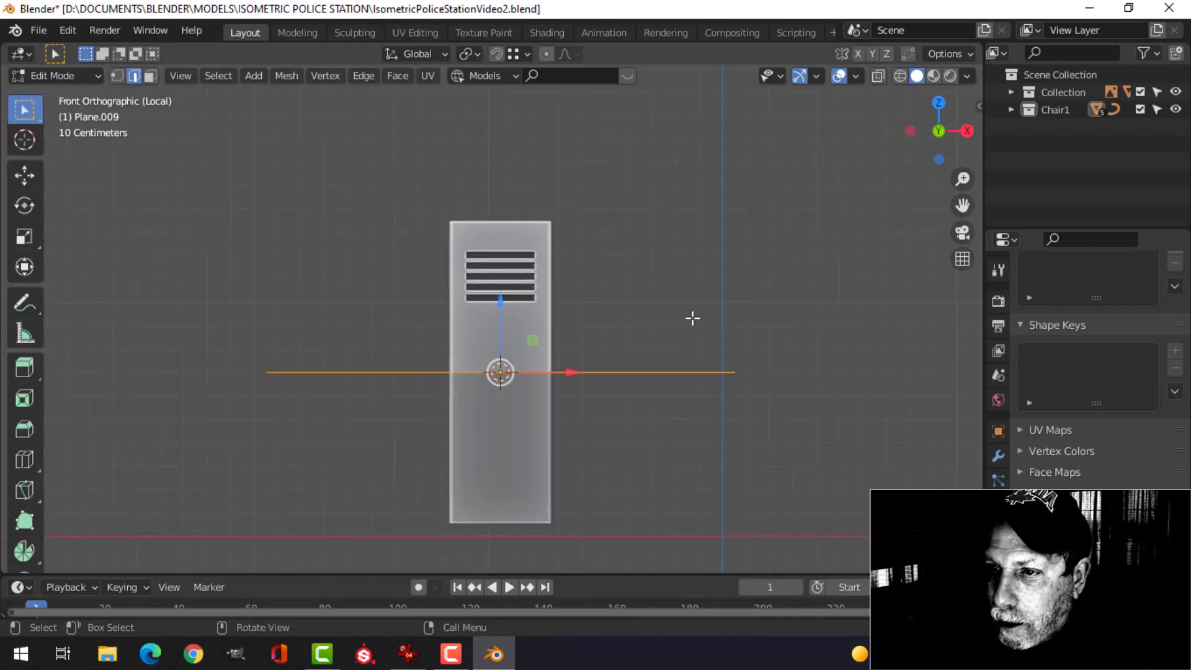
type("rx")
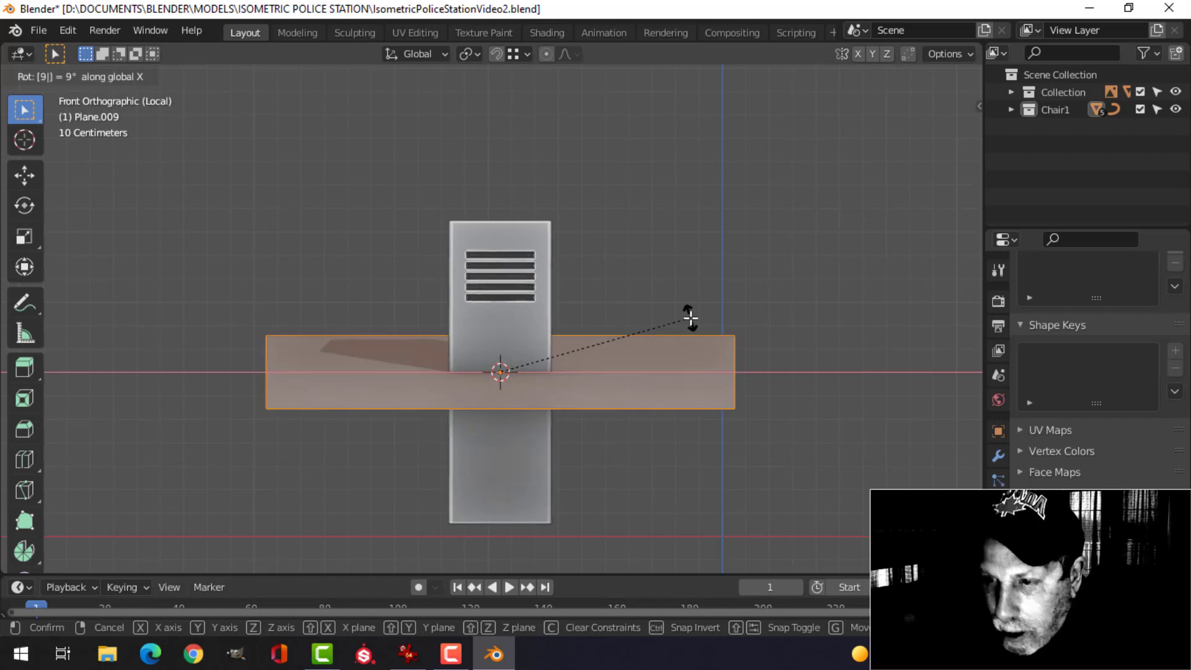
type("90")
key("Return")
- Scale the upright plane to about 0.112 and move it about 0.06 m along X on the locker door
key("s")
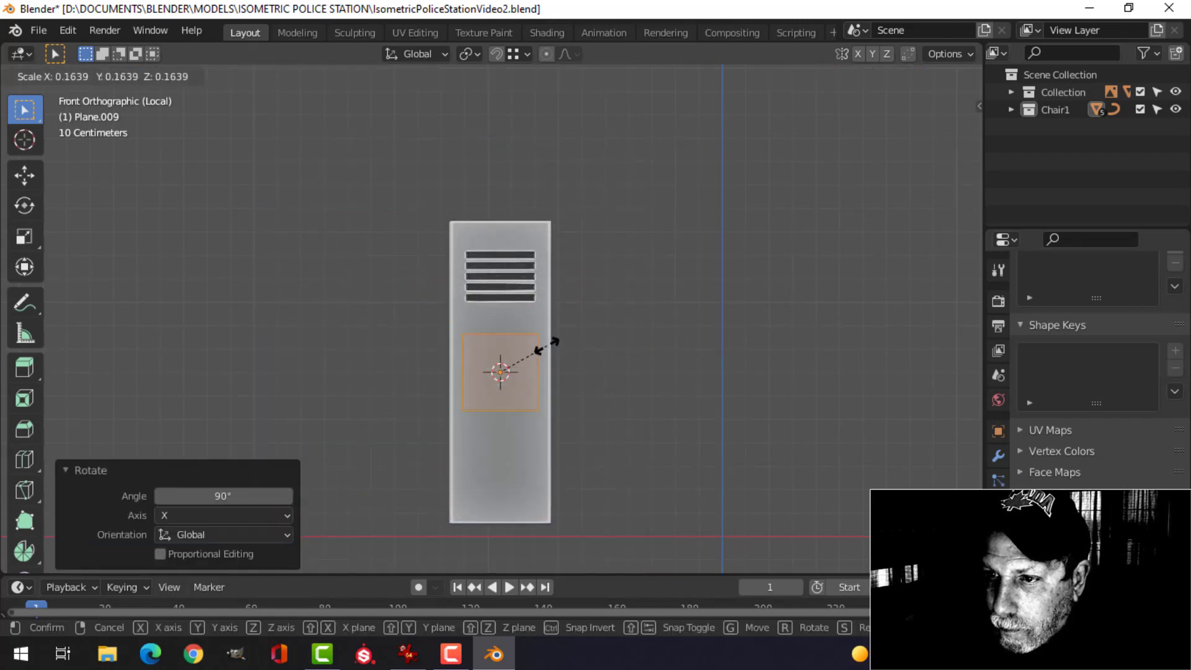
left_click(533, 352)
key("g")
key("x")
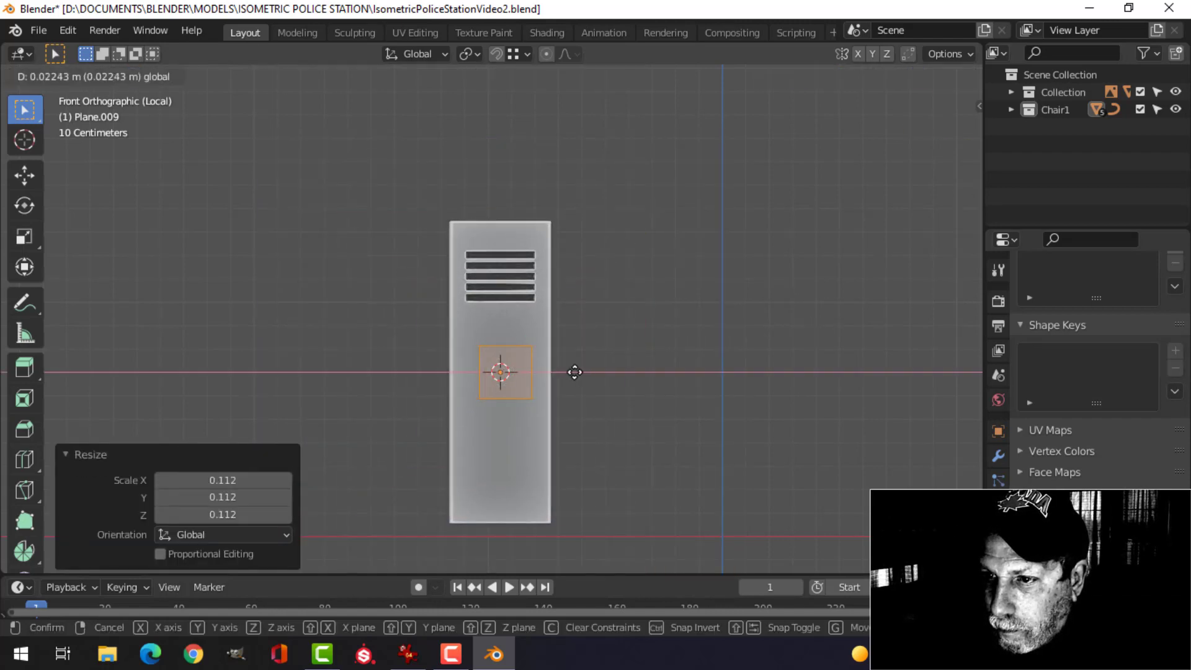
left_click(580, 373)
scroll(618, 363, "up", 2)
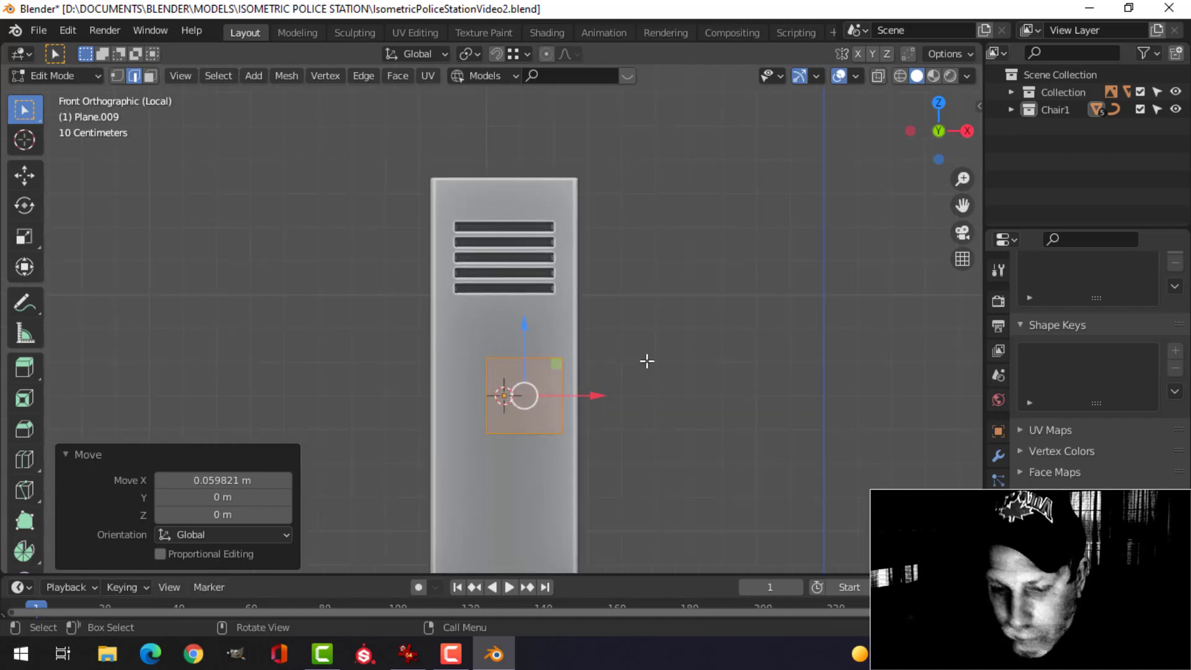
- Narrow the plane to about 0.732 along X to make an upright rectangle
key("s")
key("x")
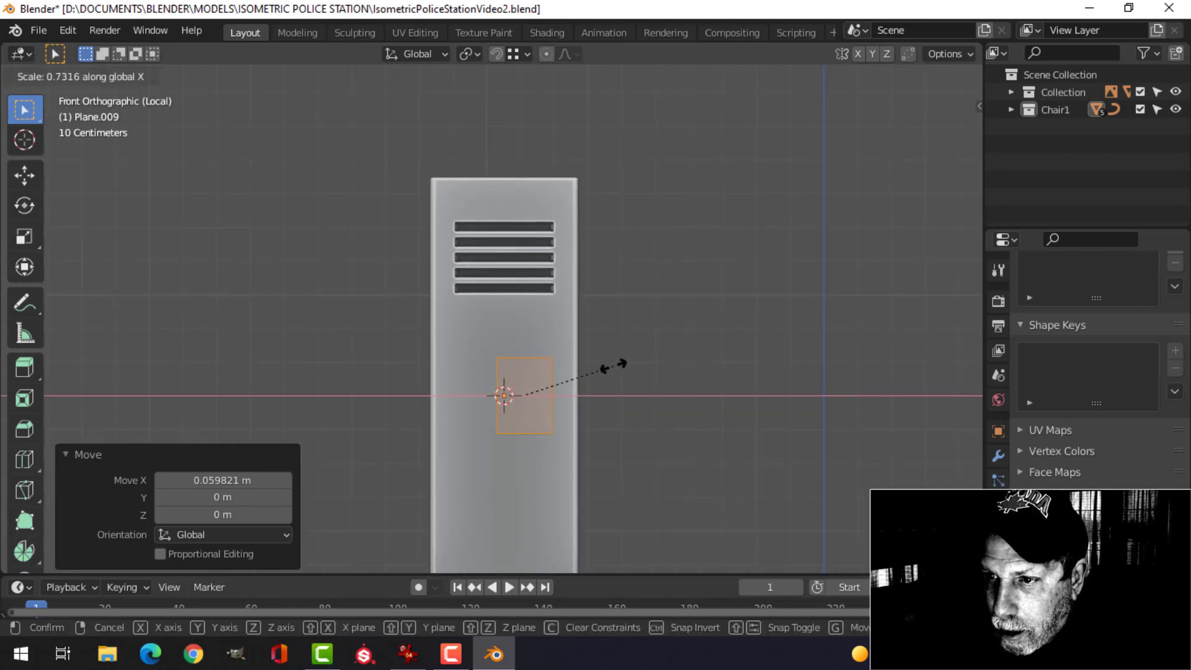
left_click(615, 364)
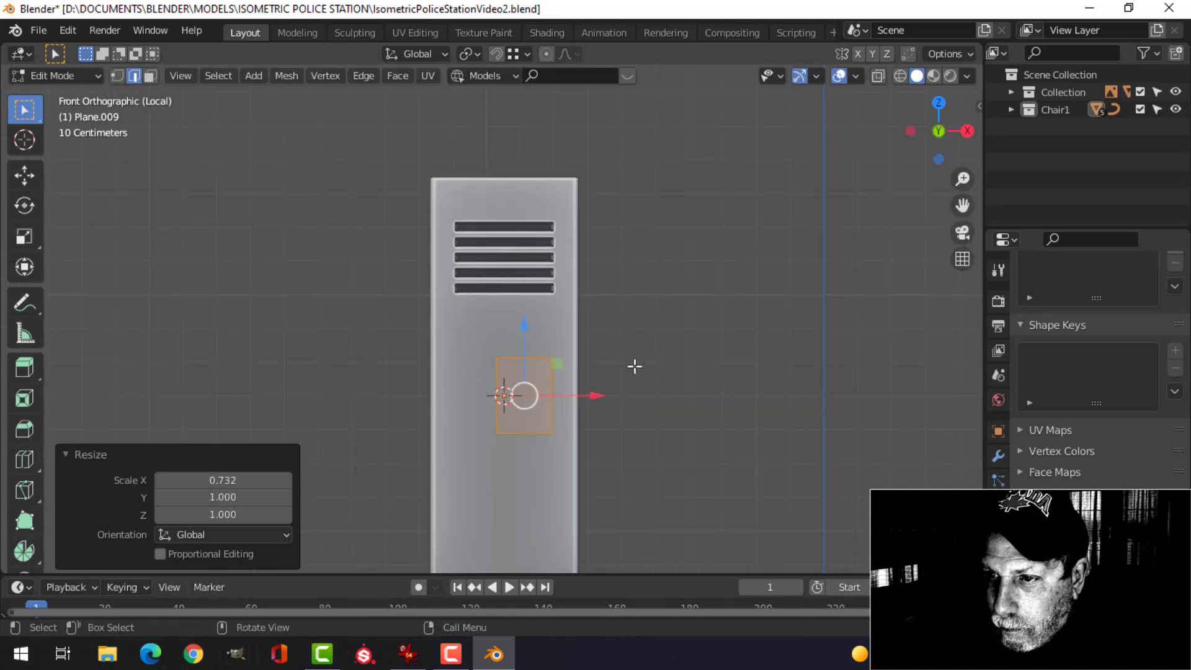
middle_click_drag(658, 363, 629, 285)
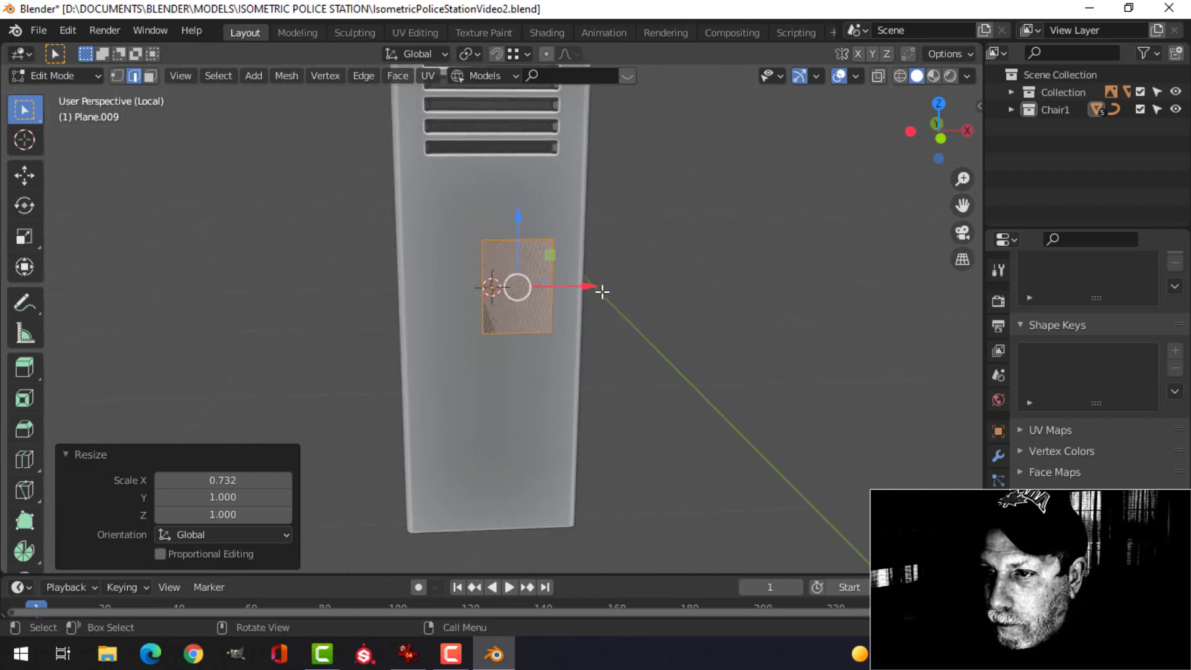
- Shift the rectangle slightly closer to the door's edge along X and shrink it to about 0.899 overall and 0.884 in width
left_click_drag(592, 287, 605, 287)
key("s")
left_click(616, 288)
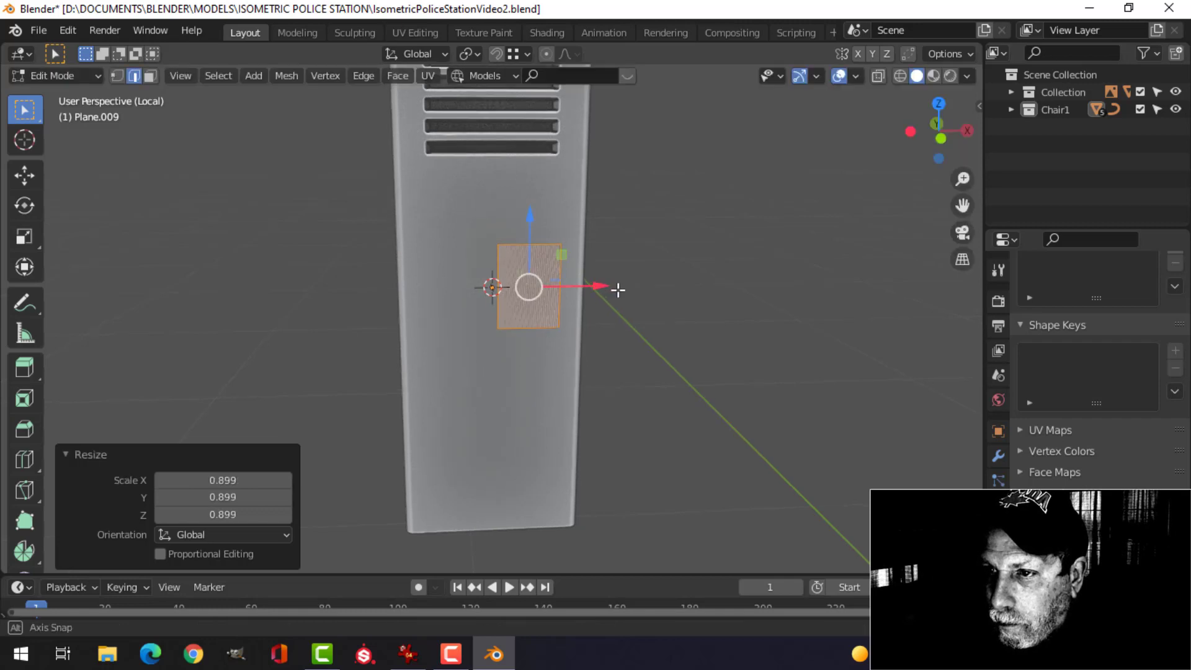
key("s")
key("x")
left_click(645, 292)
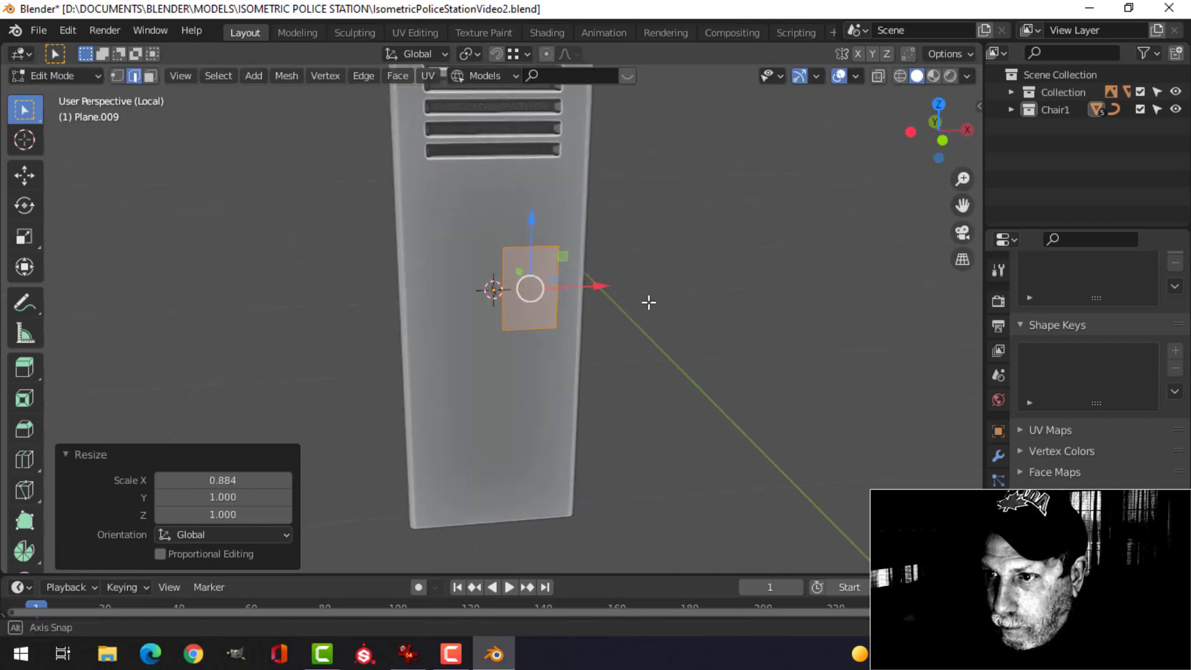
- Move the rectangle about 0.033 m along negative Y, out in front of the locker door
middle_click_drag(646, 301, 534, 291)
left_click_drag(460, 267, 481, 279)
scroll(710, 280, "up", 3)
middle_click_drag(713, 279, 662, 281)
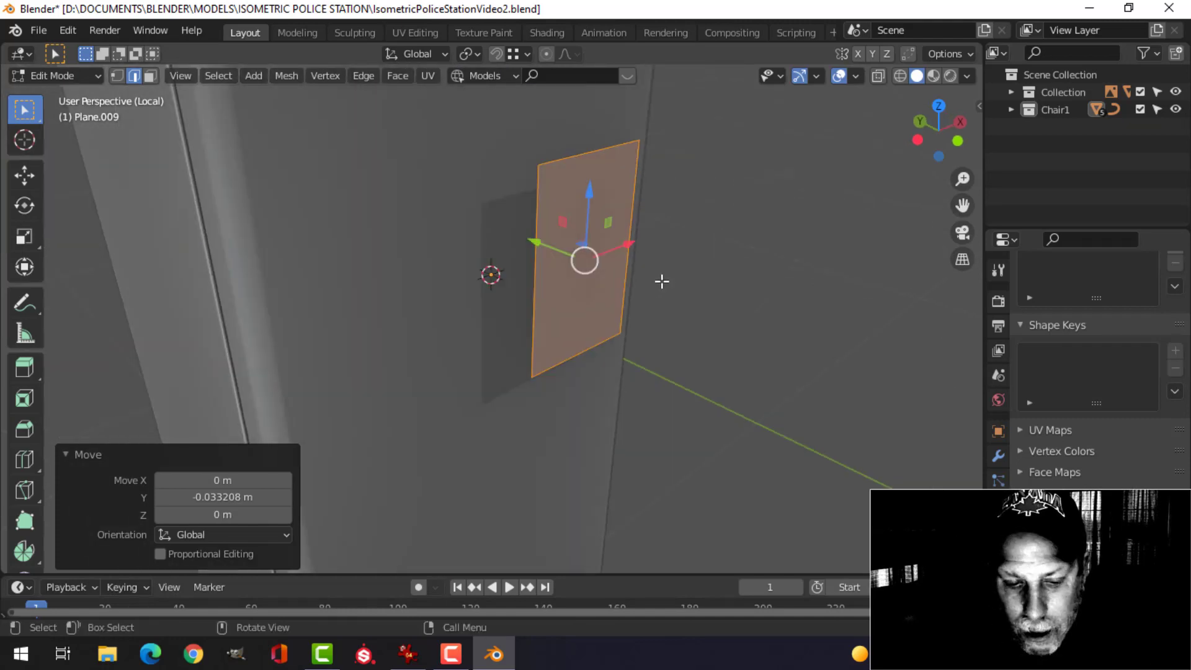
- Round the rectangle's four corners with a vertex bevel about 0.013 m wide and 4 segments
key("1")
key("KP_1")
scroll(638, 236, "up", 2)
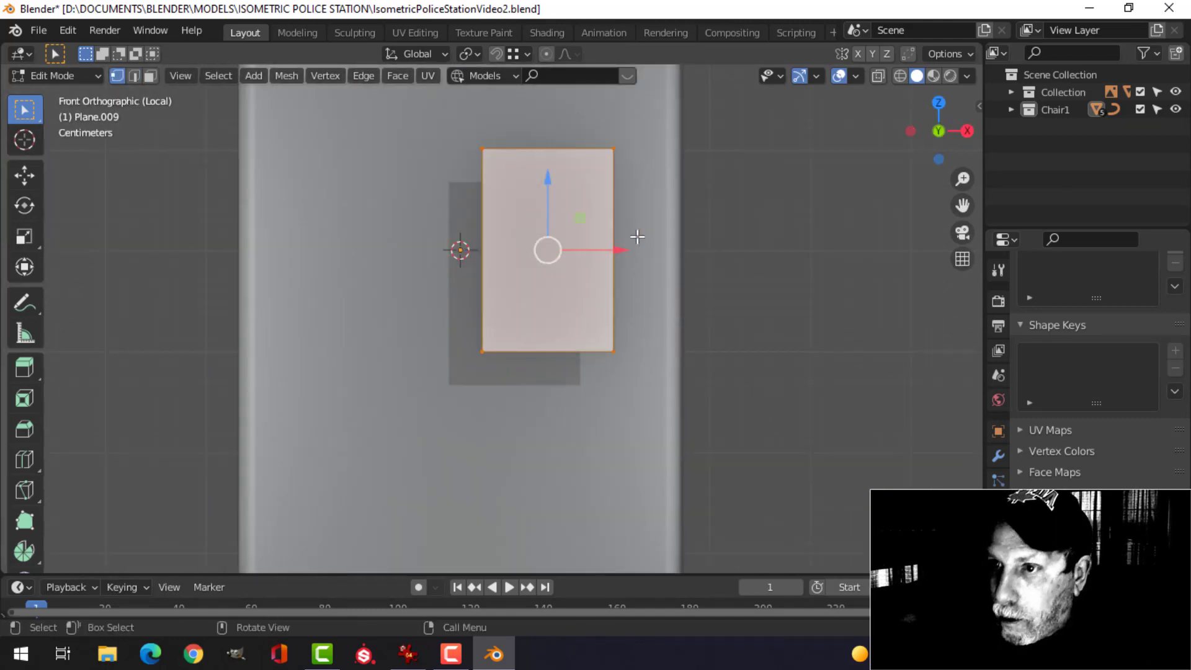
key("ctrl+shift+b")
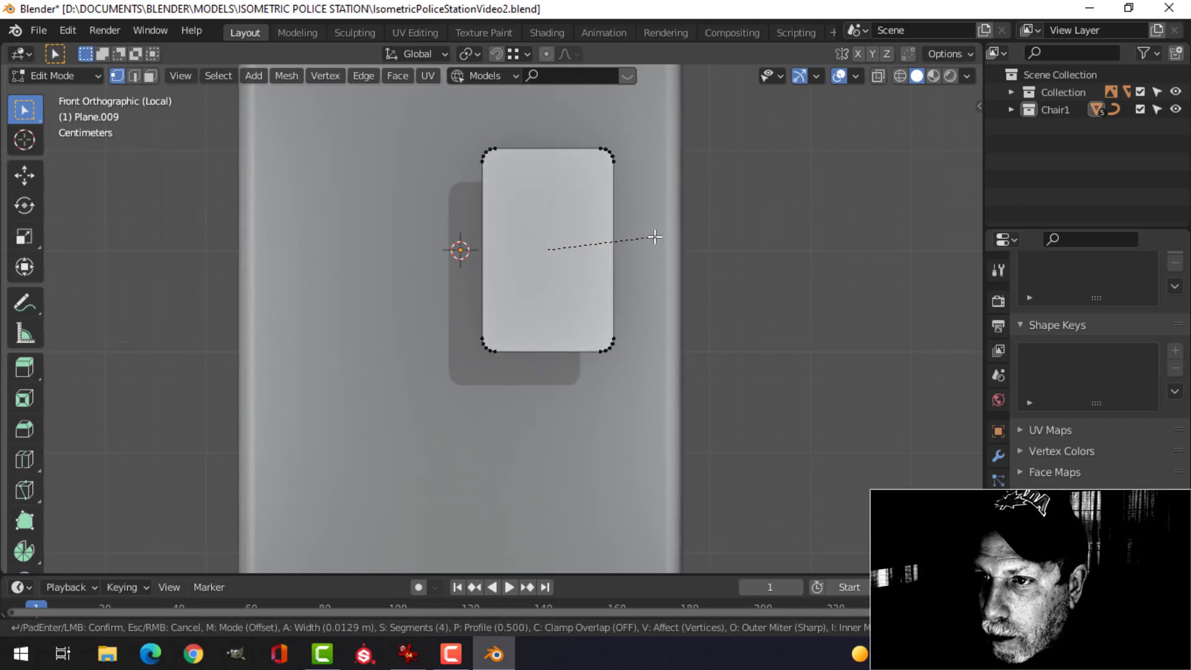
left_click(654, 236)
- Extrude the rounded rectangle into a thin plate and recalculate its normals to face outside
middle_click_drag(654, 237, 598, 311)
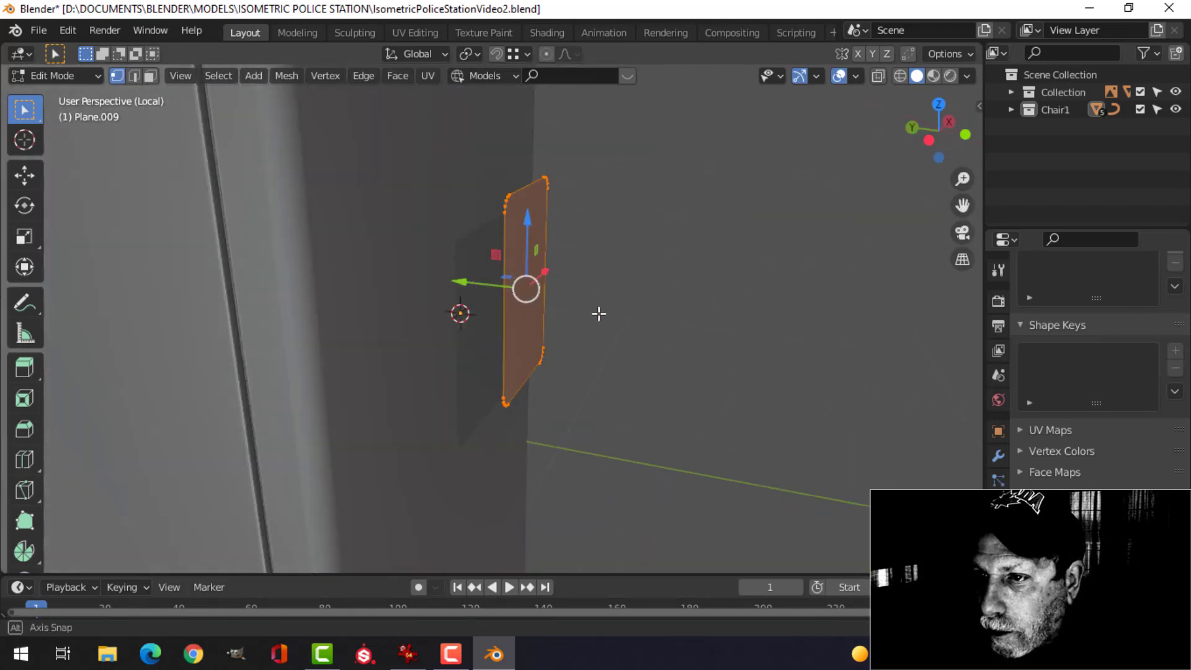
key("e")
left_click(606, 321)
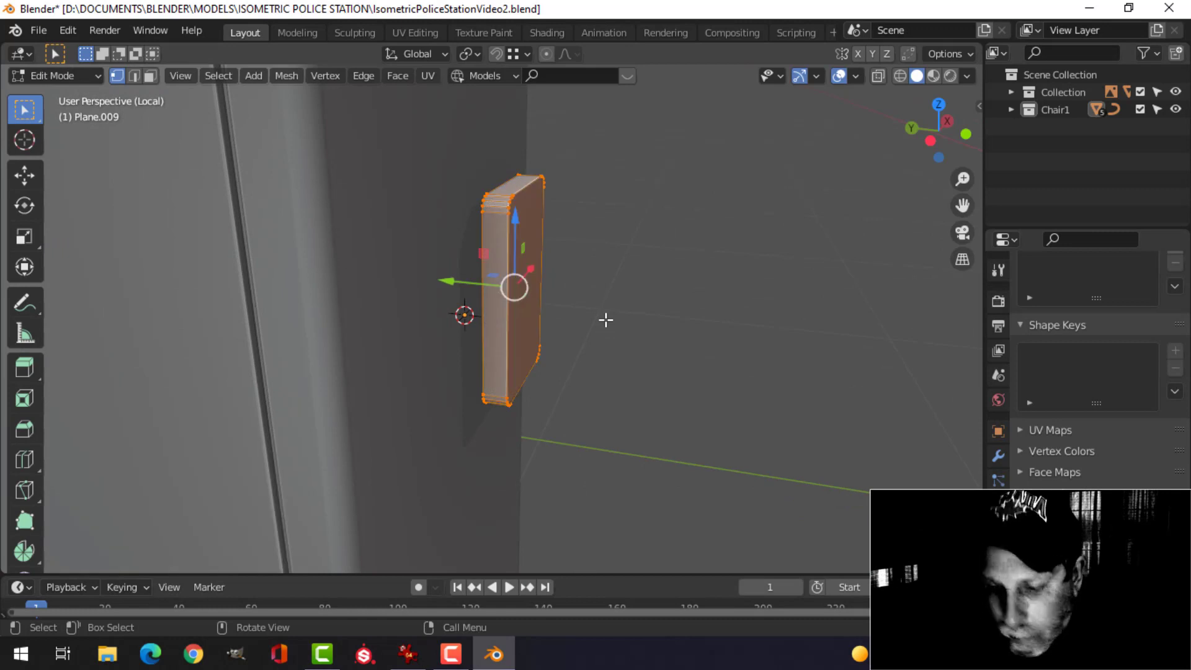
key("alt+n")
left_click(606, 337)
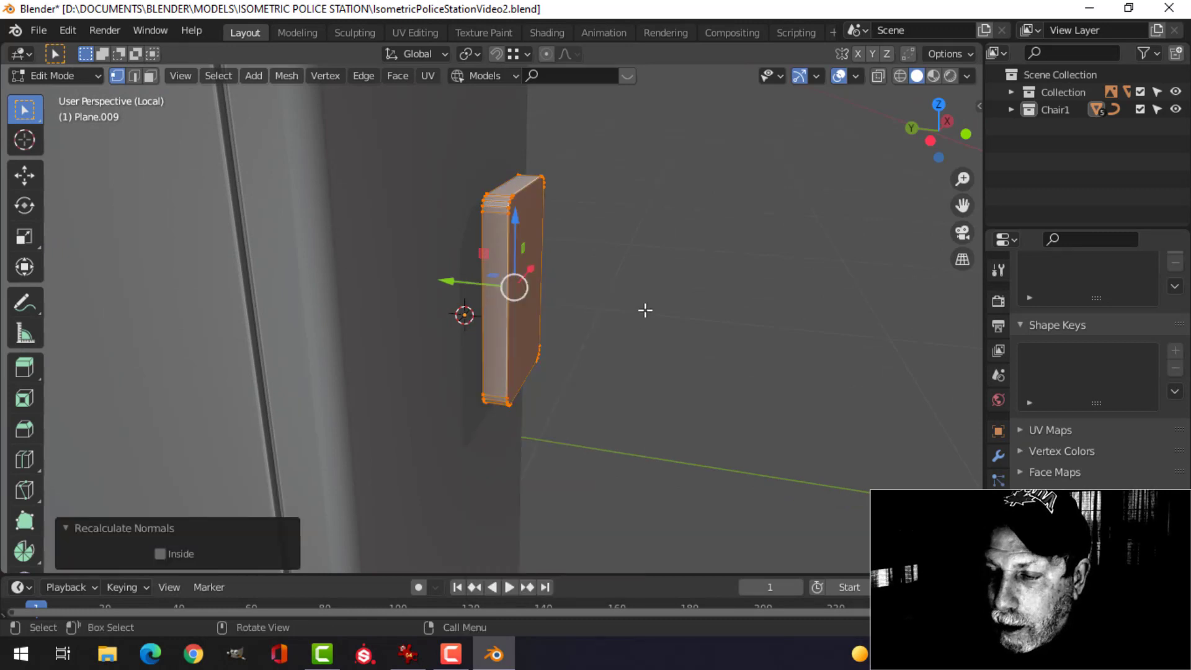
- Move the plate along Y against the locker door, and return to Object Mode to check its placement from the front
left_click_drag(465, 289, 433, 283)
key("Tab")
middle_click_drag(671, 284, 561, 277)
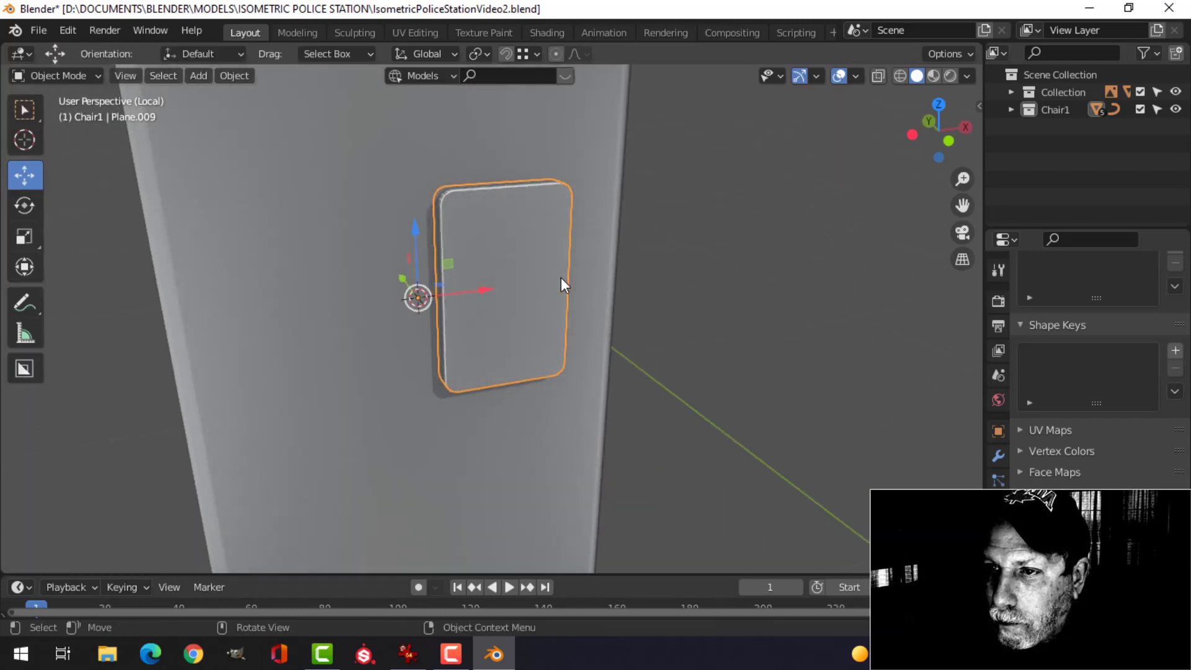
left_click(646, 276)
scroll(646, 276, "down", 3)
middle_click_drag(645, 277, 600, 293)
scroll(589, 286, "down", 3)
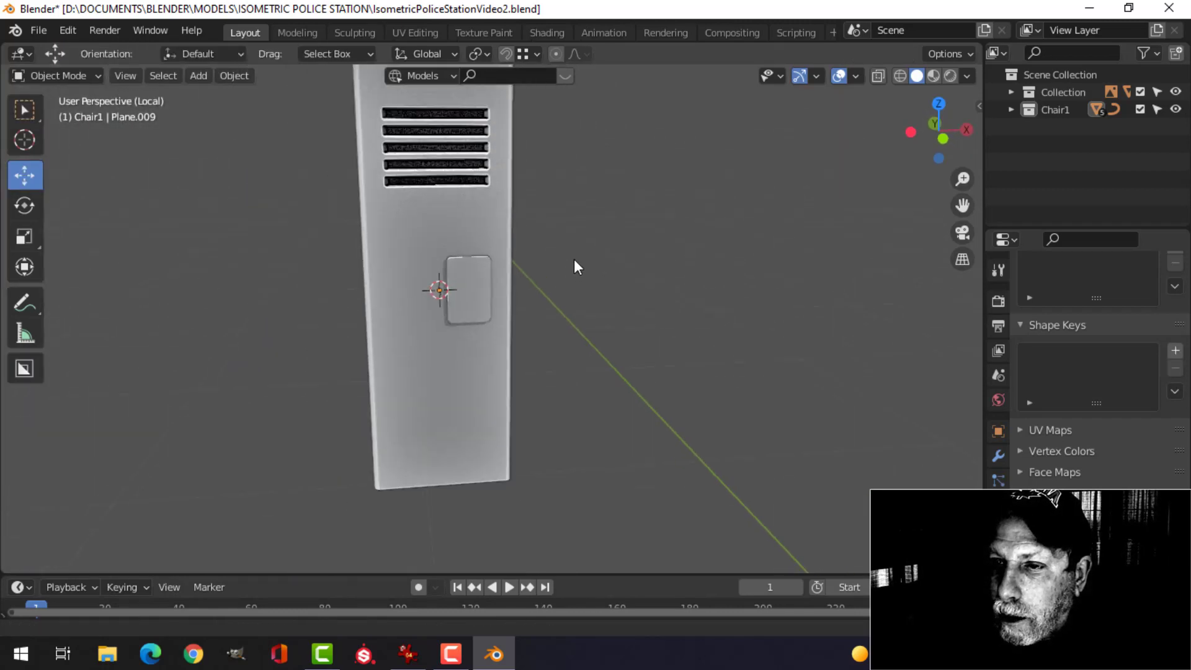
key("KP_1")
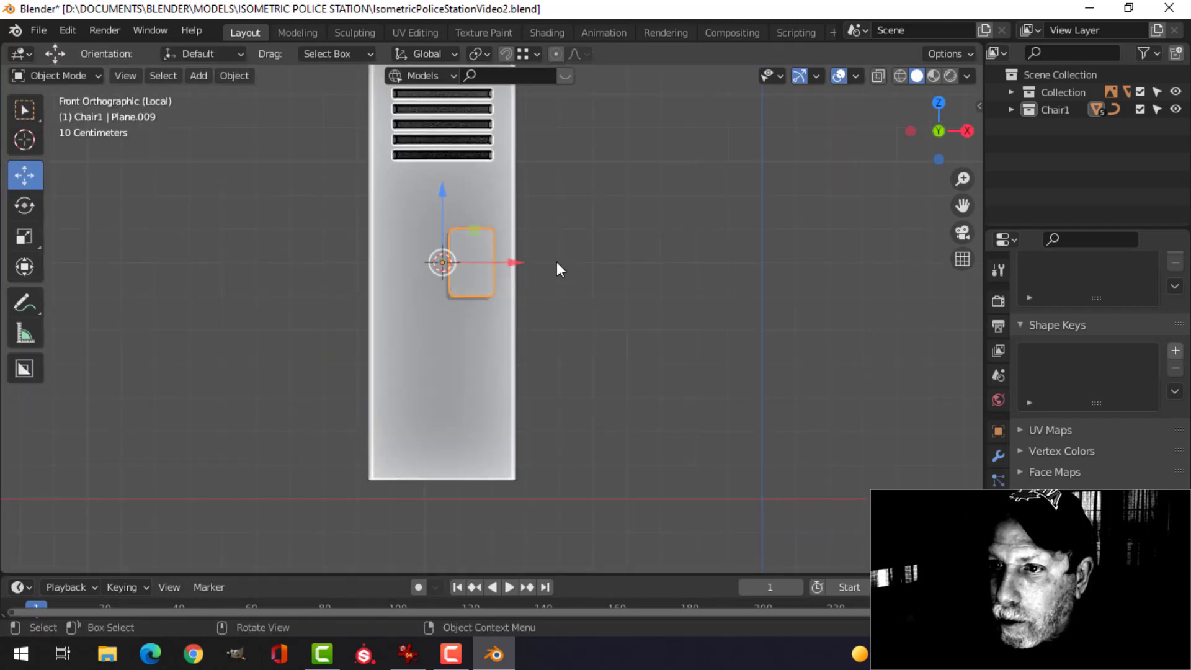
- Raise the plate's geometry slightly along Z on the locker door, and return to Object Mode
key("Tab")
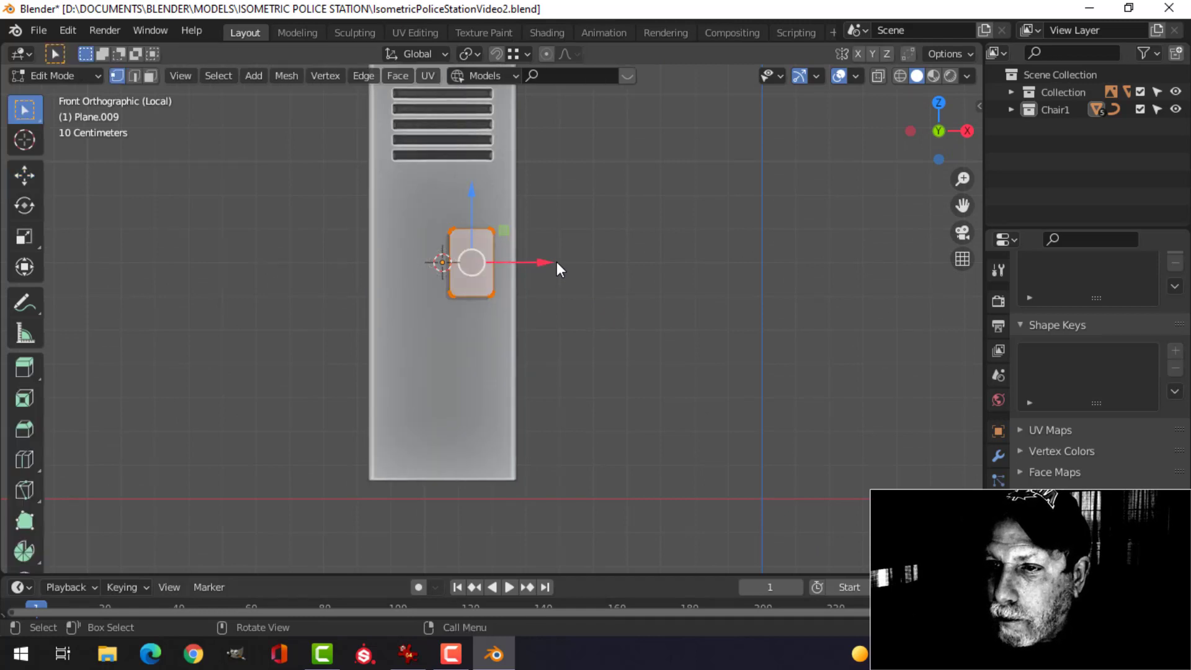
left_click(487, 195)
key("ctrl+z")
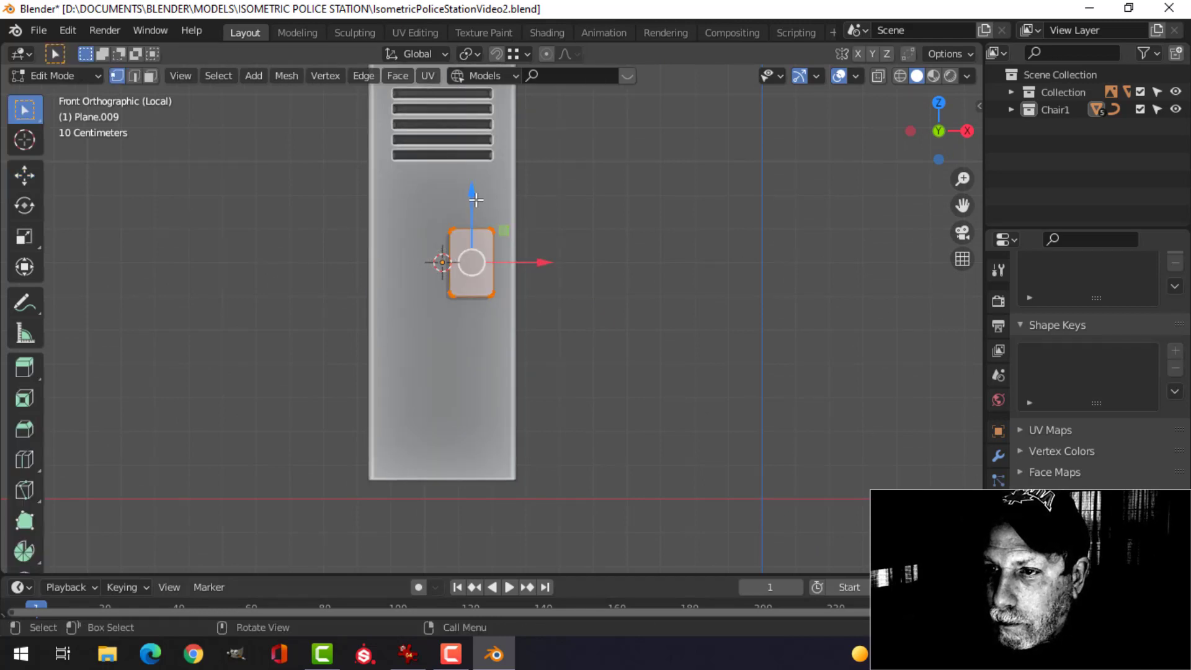
left_click_drag(476, 199, 480, 180)
key("Tab")
middle_click_drag(590, 249, 623, 315)
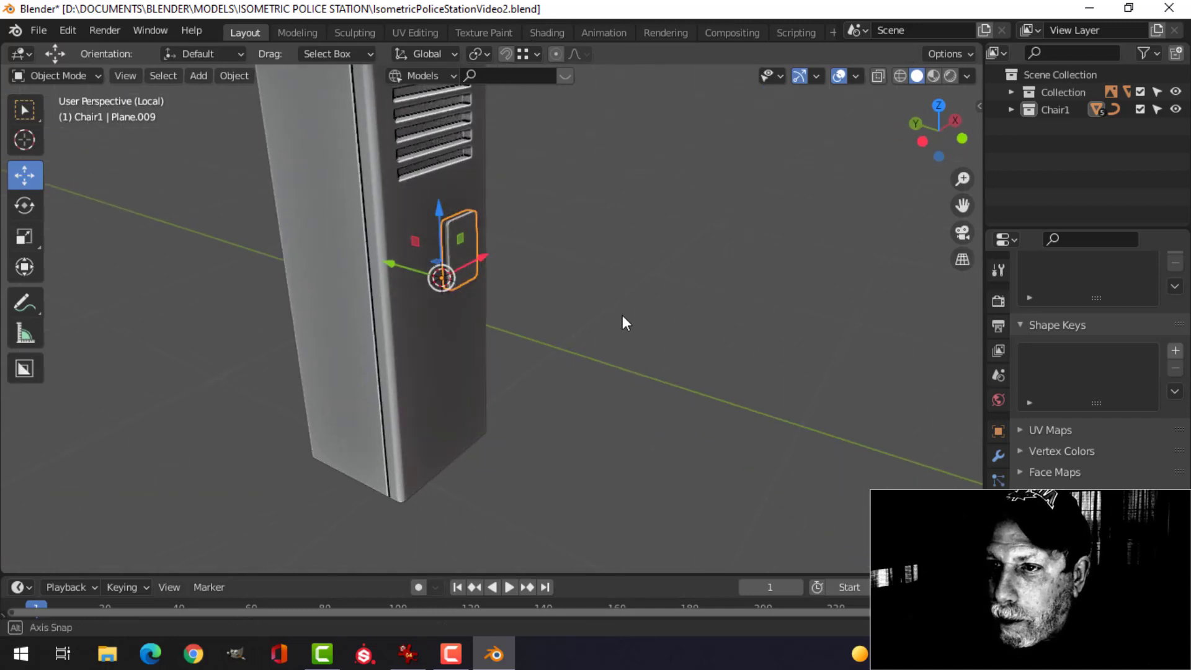
- Add a Boolean Difference modifier to the locker door, placed first in its modifier stack and using the Fast solver
scroll(583, 298, "up", 3)
key("alt+a")
left_click(446, 203)
mouse_move(579, 263)
middle_mouse_down("shift")
mouse_move(631, 246)
mouse_move(534, 211)
mouse_move(521, 249)
mouse_move(579, 250)
middle_mouse_up("shift")
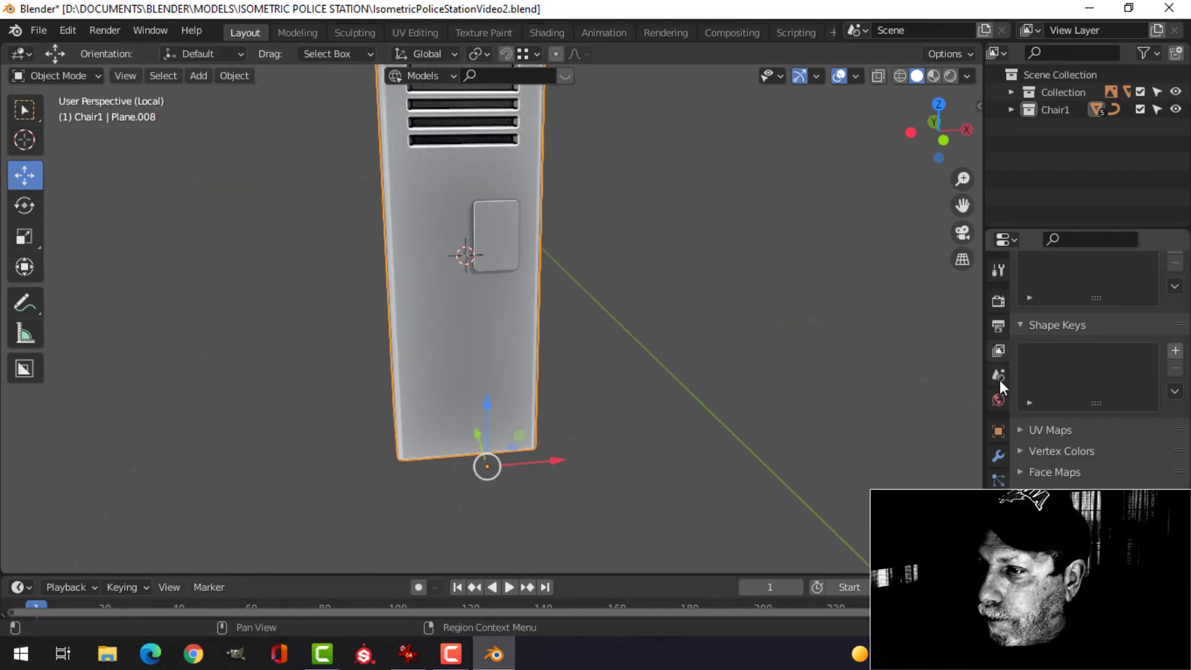
left_click(1002, 456)
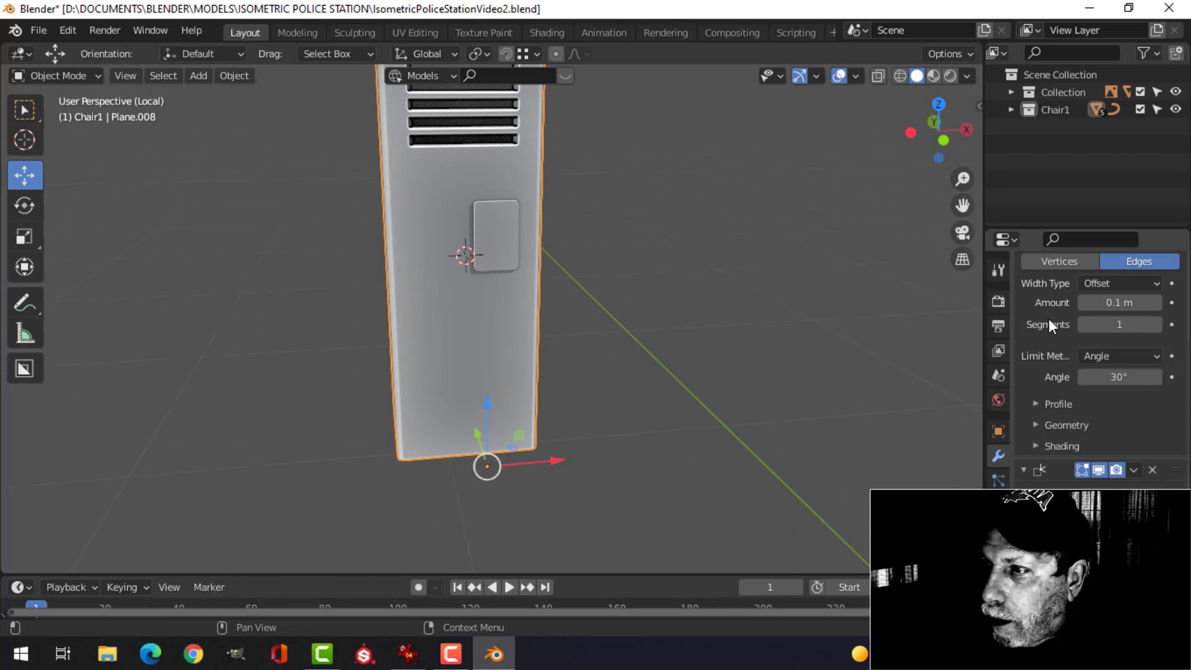
scroll(1048, 319, "up", 5)
left_click(1024, 327)
left_click(1023, 352)
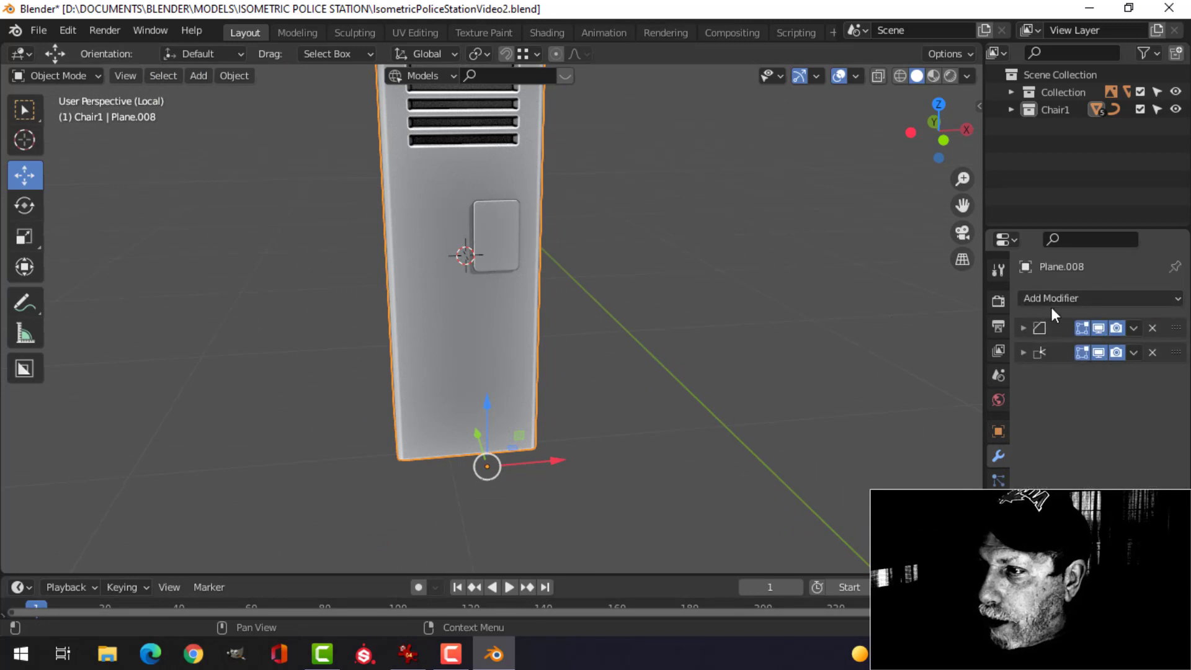
left_click(1051, 308)
left_click(844, 382)
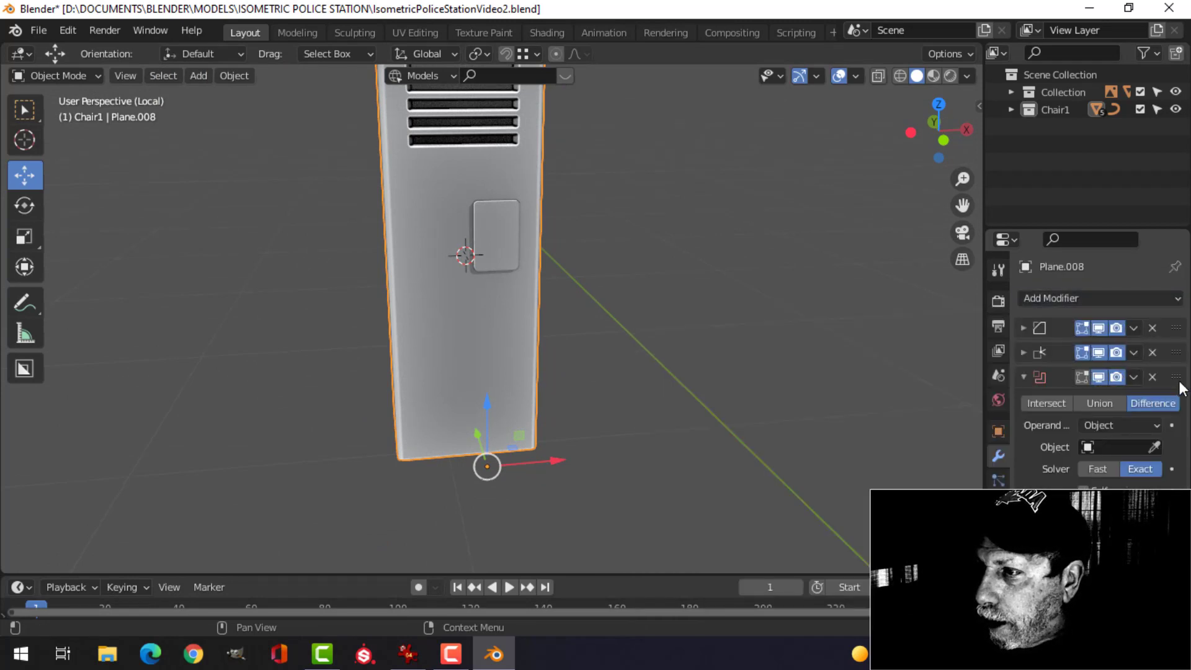
left_click_drag(1179, 383, 1178, 316)
left_click(1091, 419)
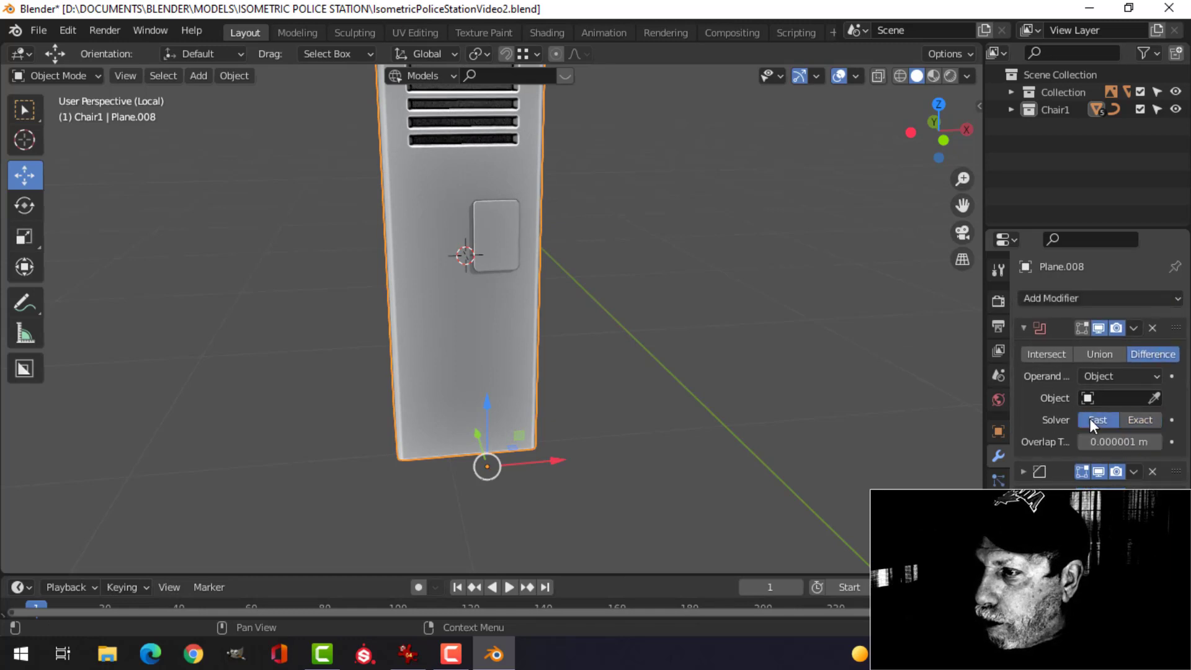
- Set the rounded plate as the Boolean's cutting object and apply the modifier to the door
left_click(1154, 398)
left_click(496, 217)
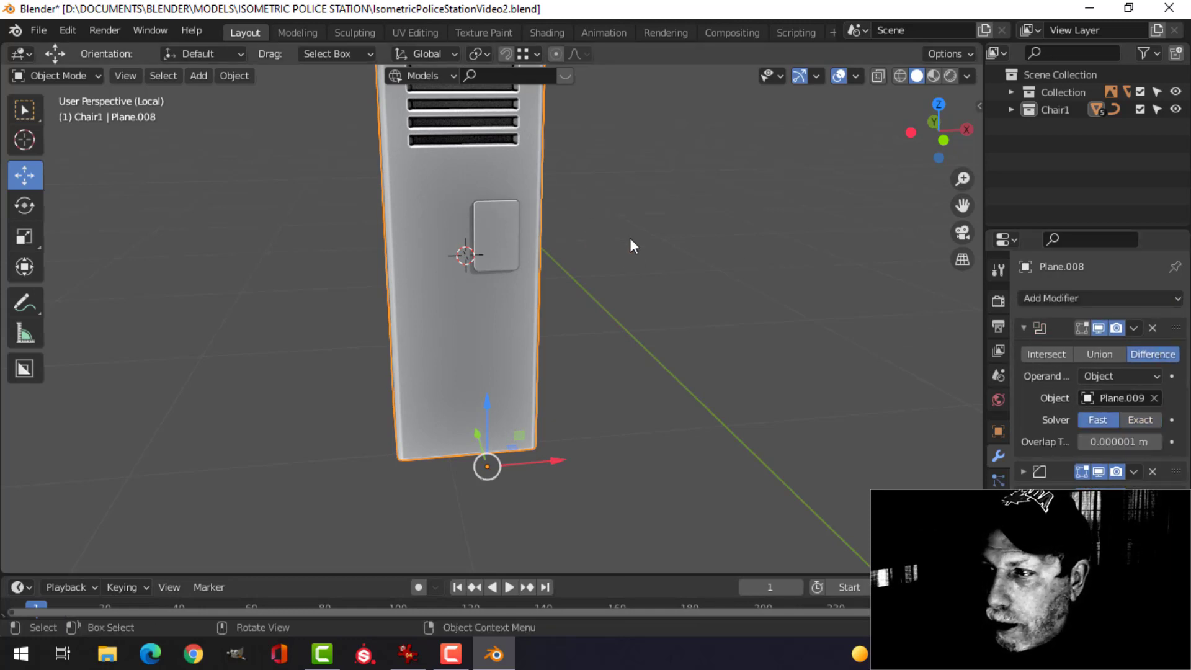
left_click(1133, 328)
left_click(1090, 343)
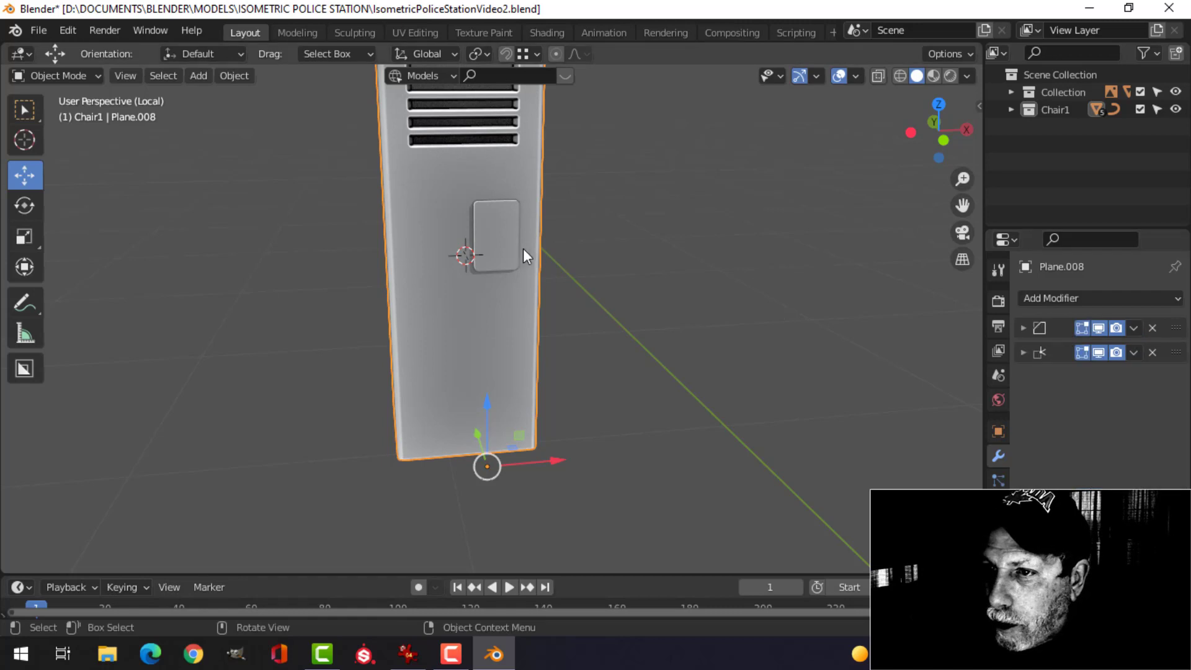
- Hide the rounded plate and view the recess cut into the door
left_click(515, 248)
key("h")
middle_click_drag(640, 244, 537, 320)
scroll(549, 279, "down", 1)
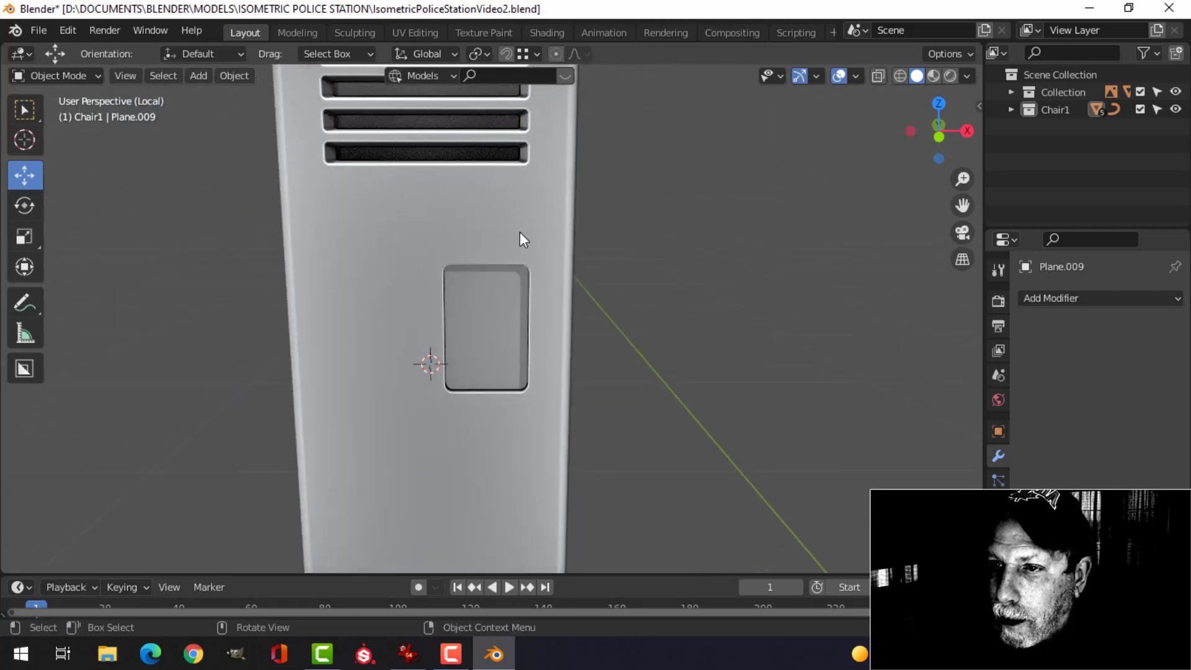
- Try beveling the recess's outer edge loop on the door about 0.0035 m wide with 4 segments
left_click(521, 233)
key("Tab")
scroll(563, 279, "up", 3)
left_click(500, 262)
middle_click_drag(500, 262, 581, 204)
key("2")
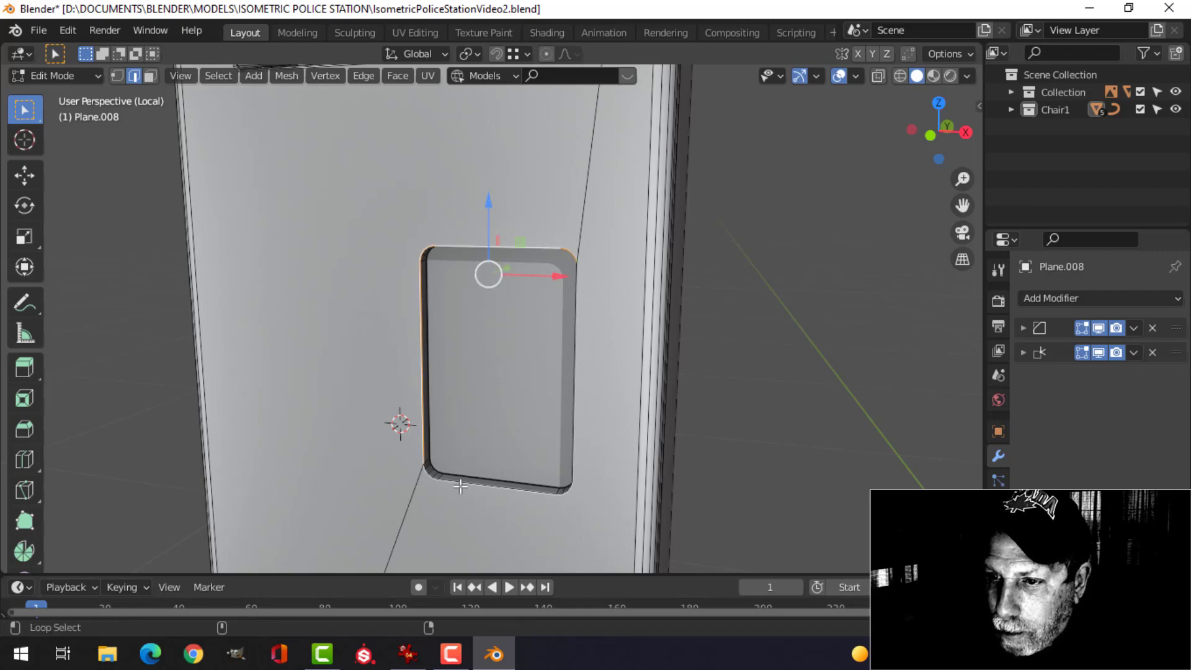
middle_click_drag(560, 404, 666, 331)
key("ctrl+b")
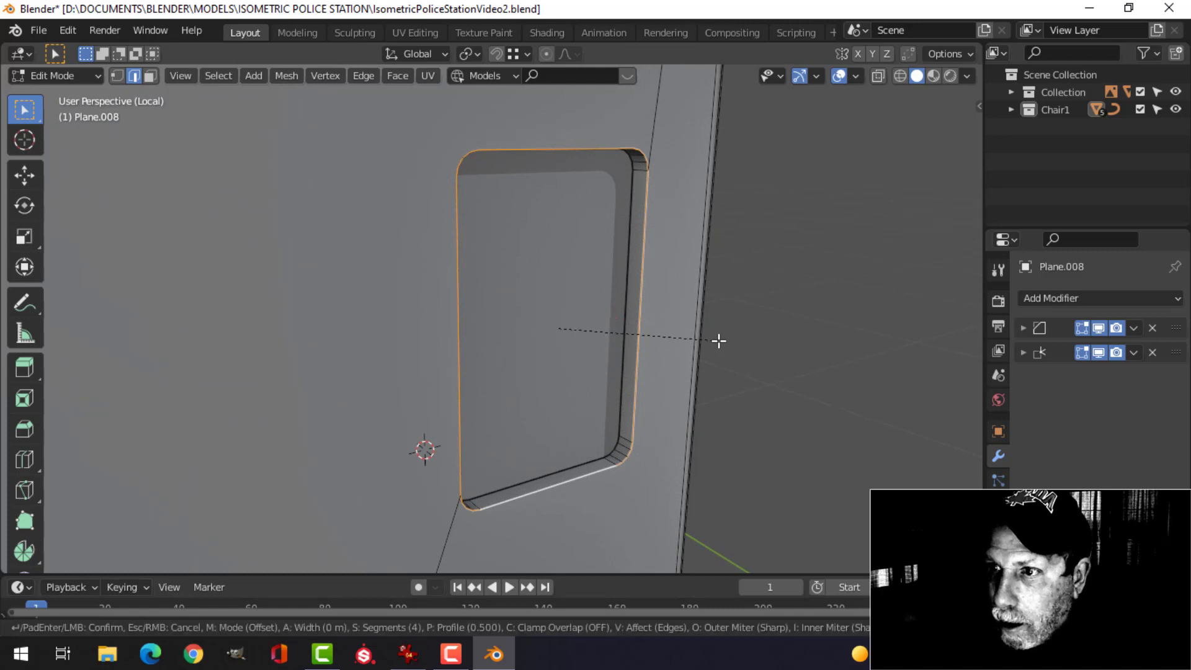
left_click(784, 343)
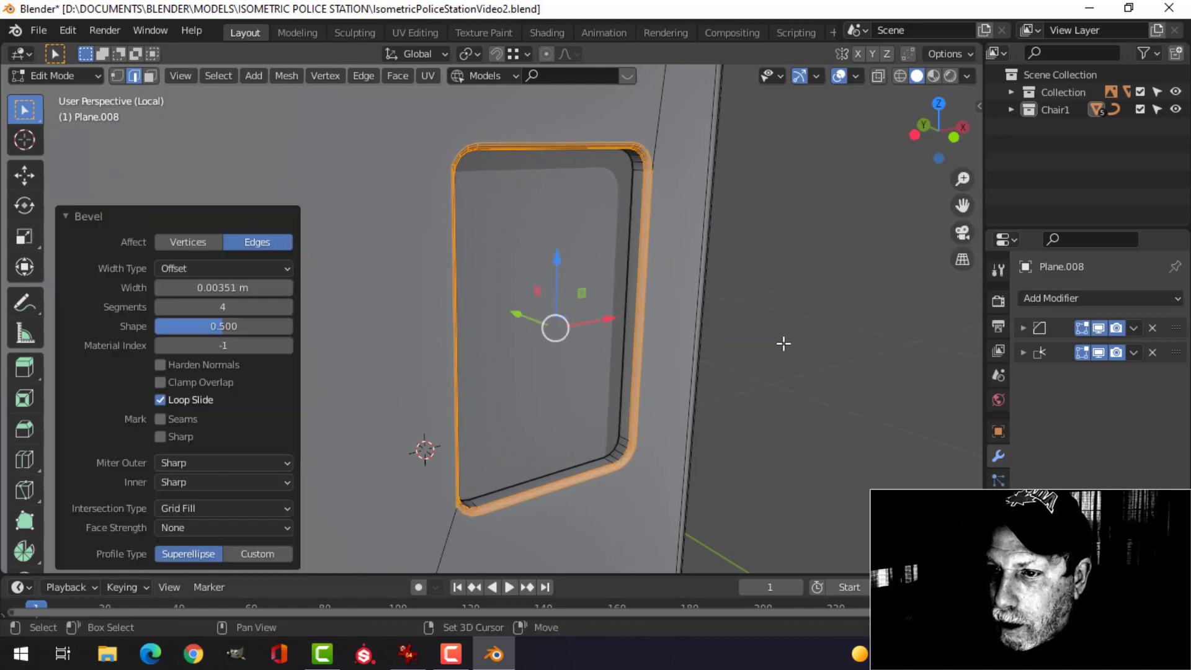
left_click(782, 341)
key("Tab")
middle_click_drag(769, 345, 674, 347)
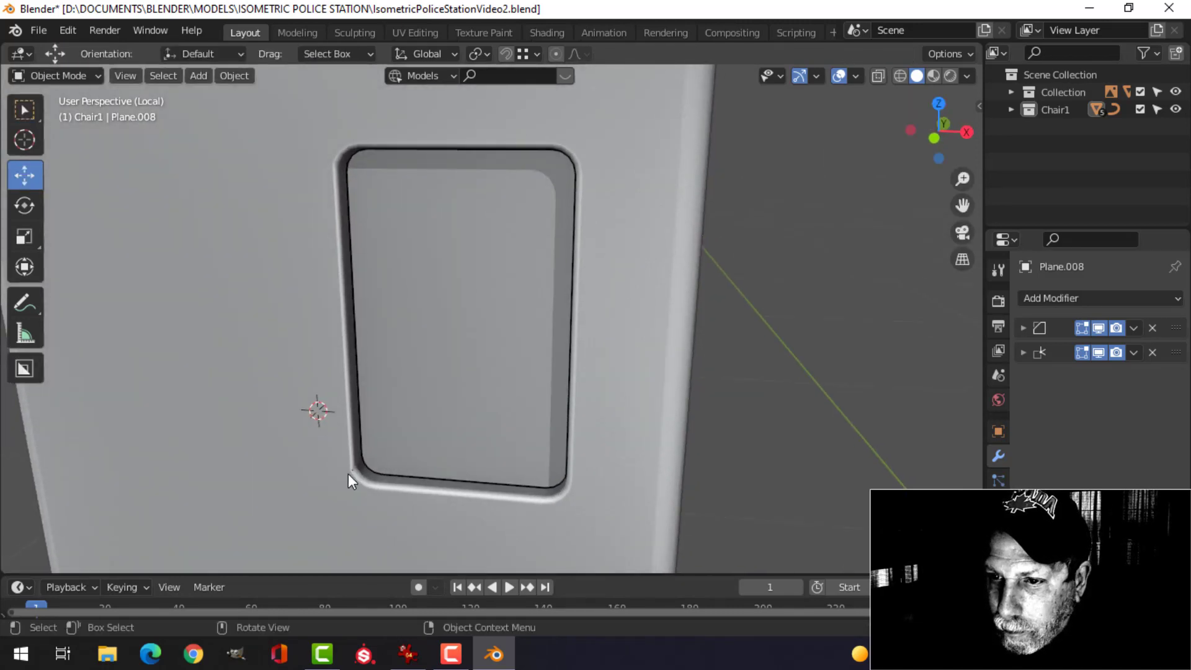
- Check the beveled corner of the recess up close, undo the bevel and clear the edge selection
key("Tab")
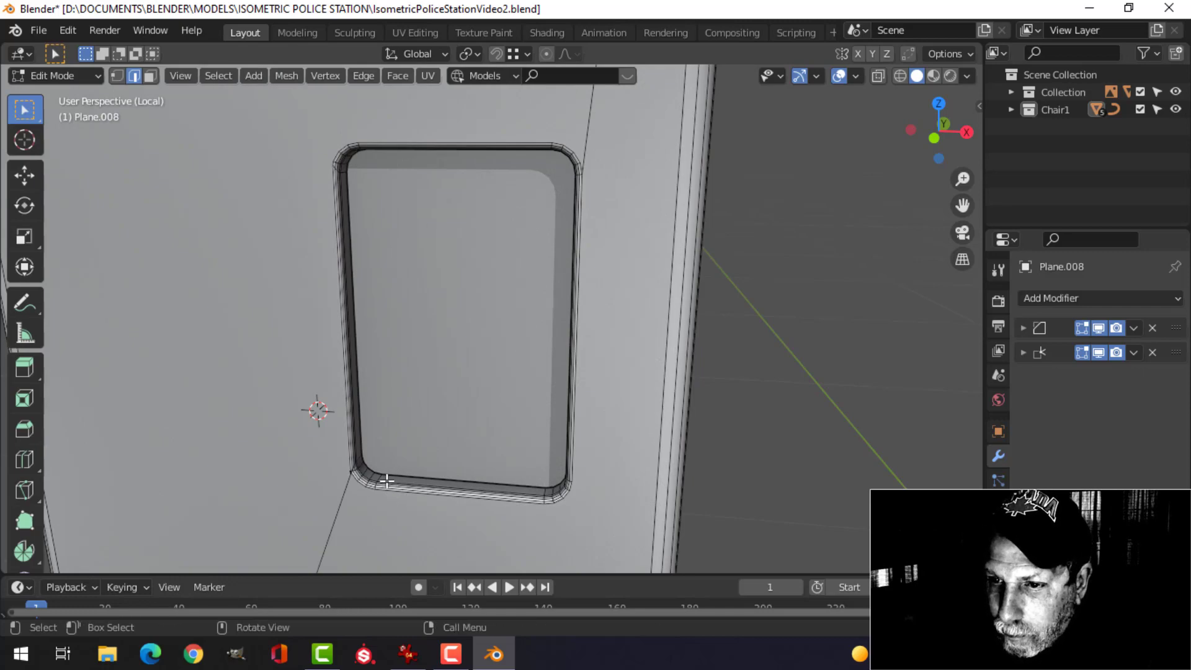
scroll(386, 481, "up", 6)
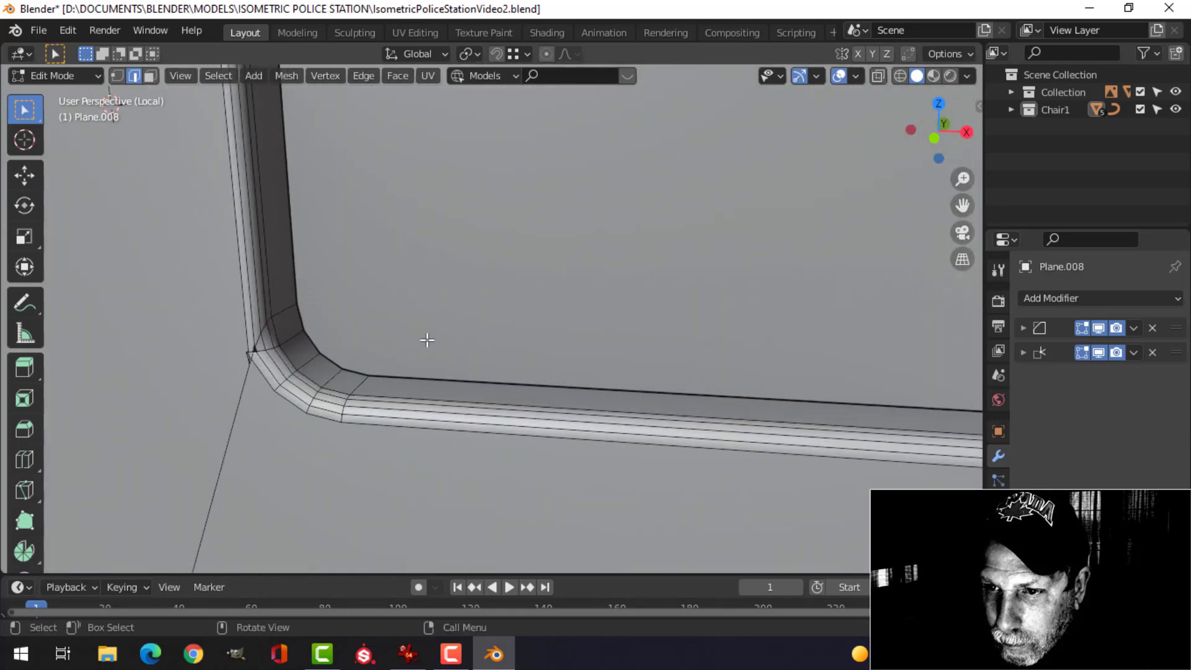
middle_click_drag(428, 329, 458, 323, "shift")
key("ctrl+z")
key("alt+a")
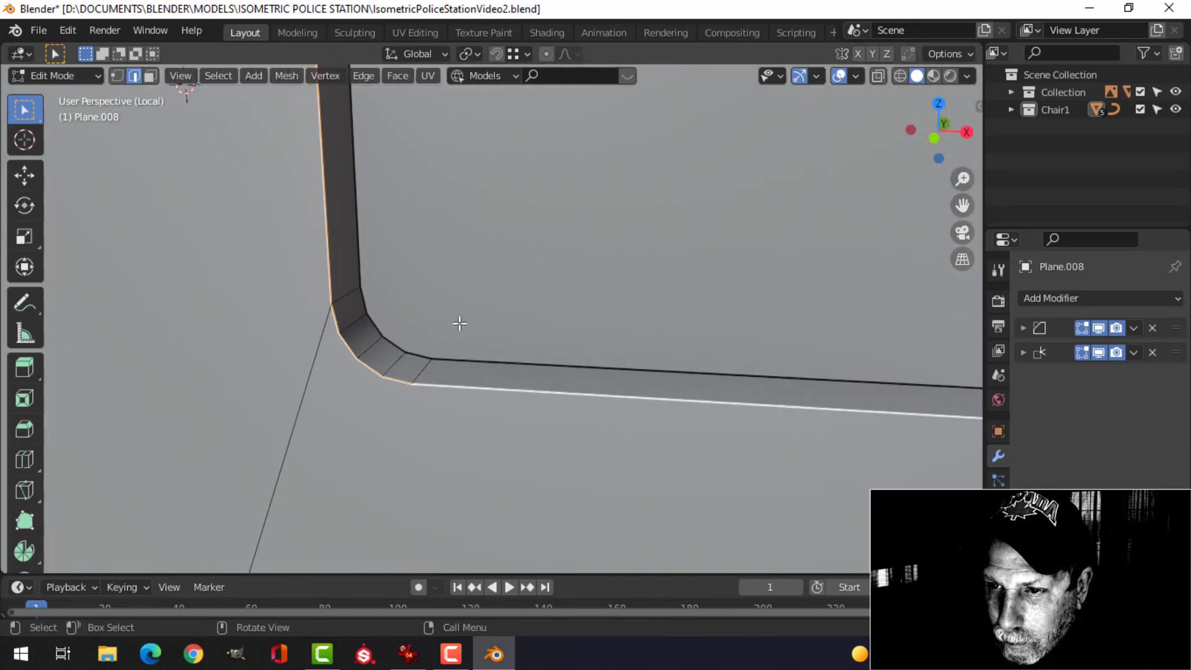
scroll(393, 330, "up", 1)
scroll(394, 329, "down", 8)
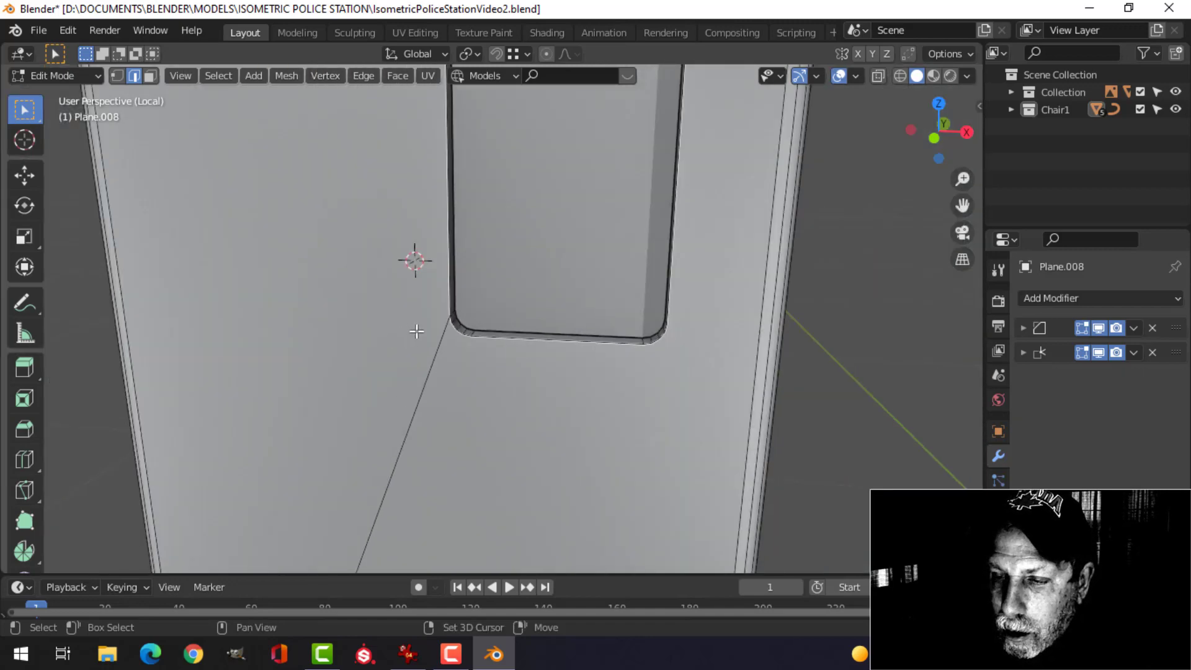
middle_click_drag(417, 330, 540, 324, "shift")
scroll(466, 336, "down", 3)
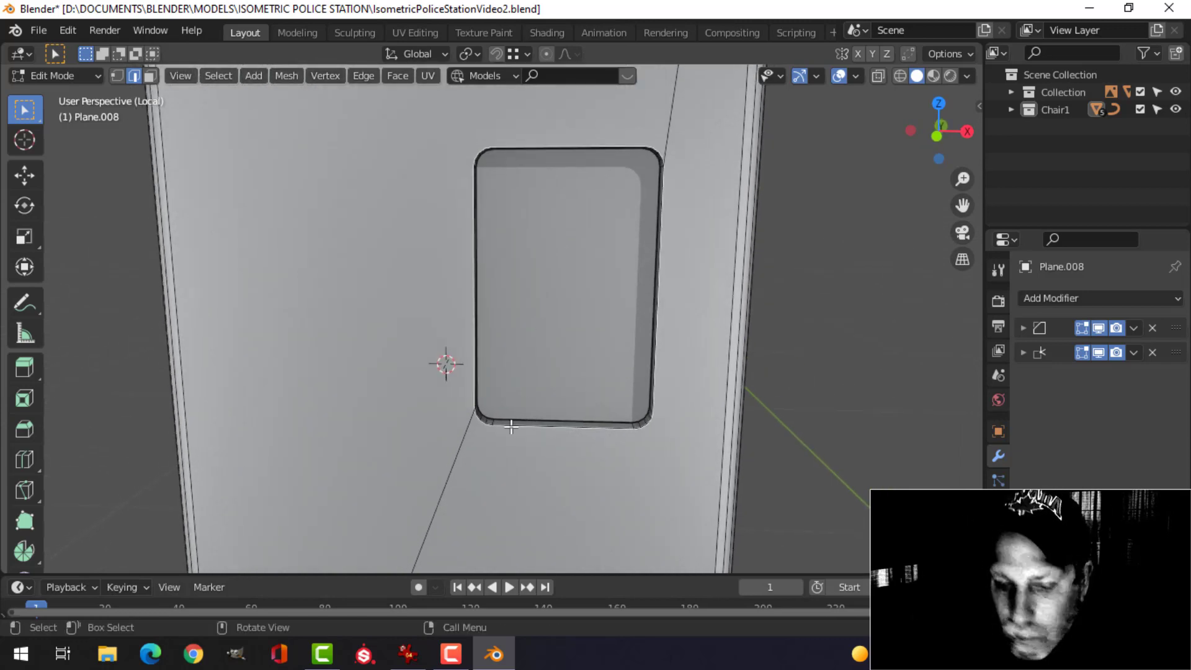
- Knife a straight horizontal cut from the recess's lower-left corner to the door's left edge, working in front view
key("1")
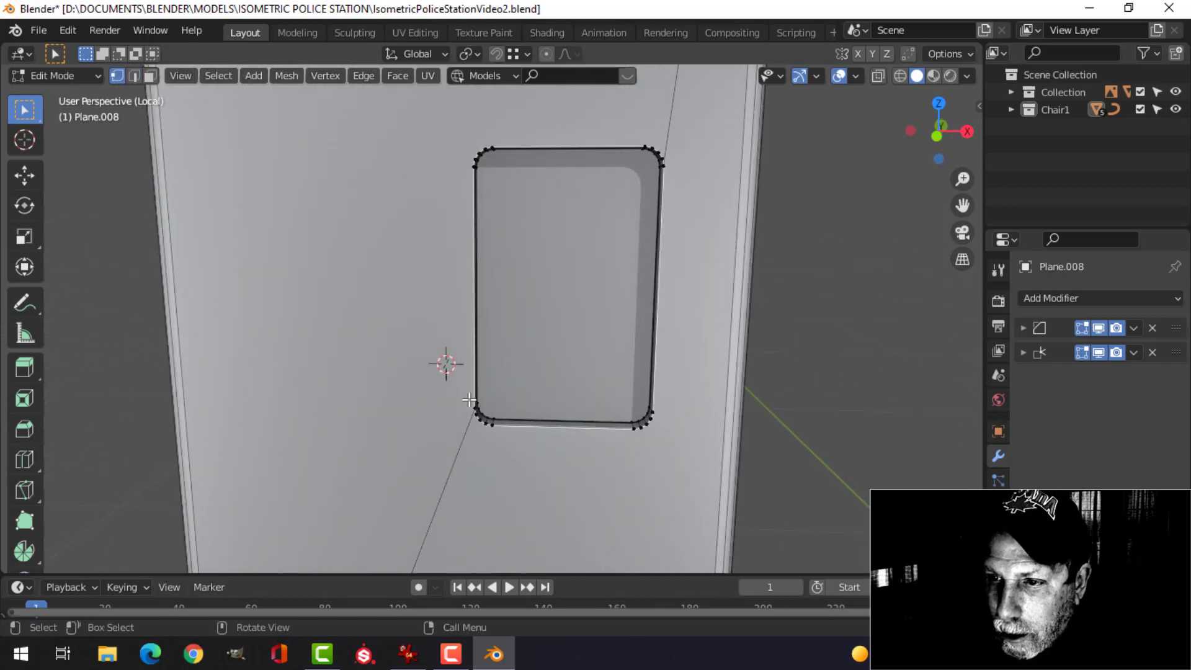
key("KP_1")
right_click(482, 381)
key("Escape")
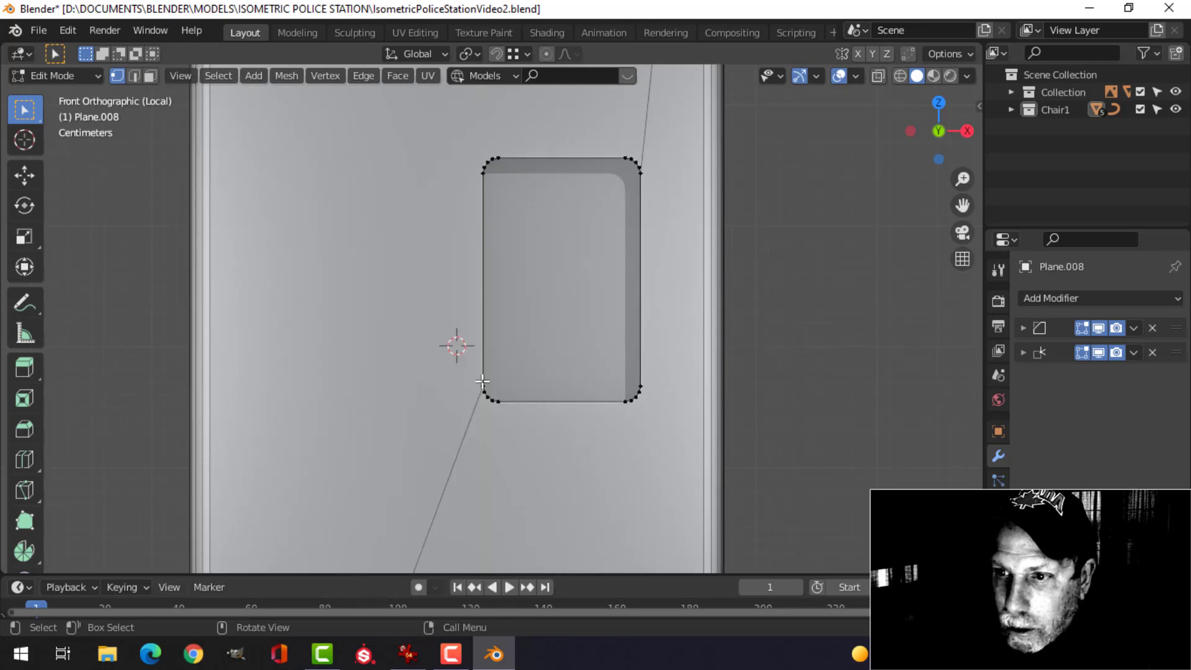
scroll(550, 338, "up", 3)
key("k")
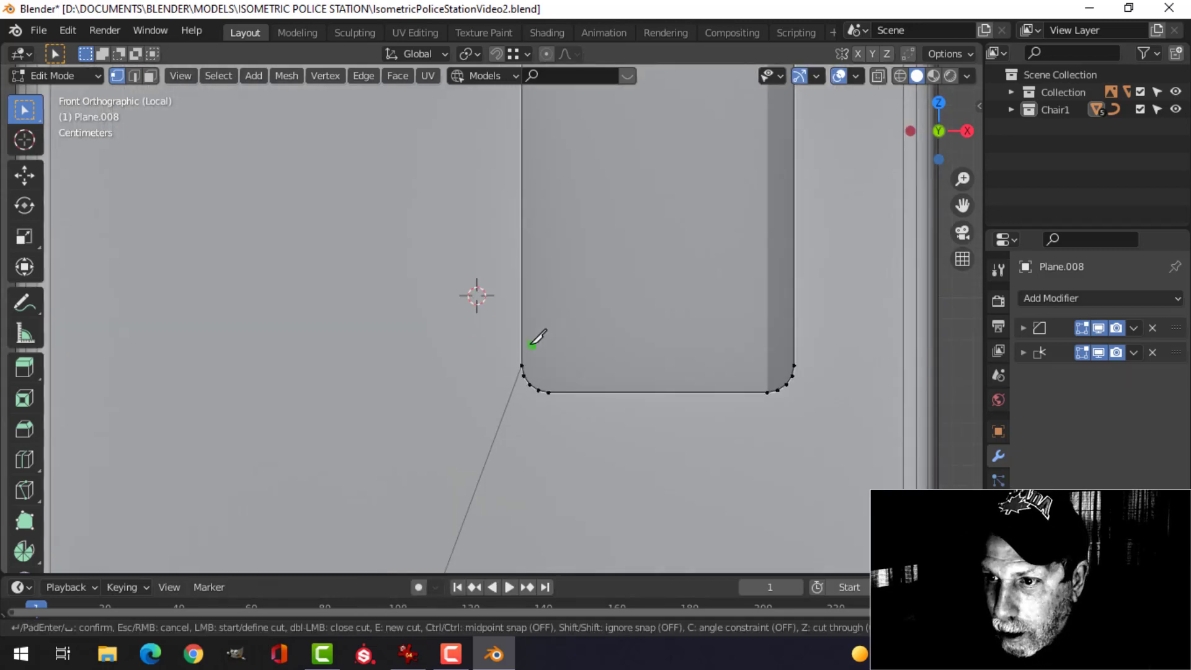
key("Escape")
scroll(546, 335, "down", 2)
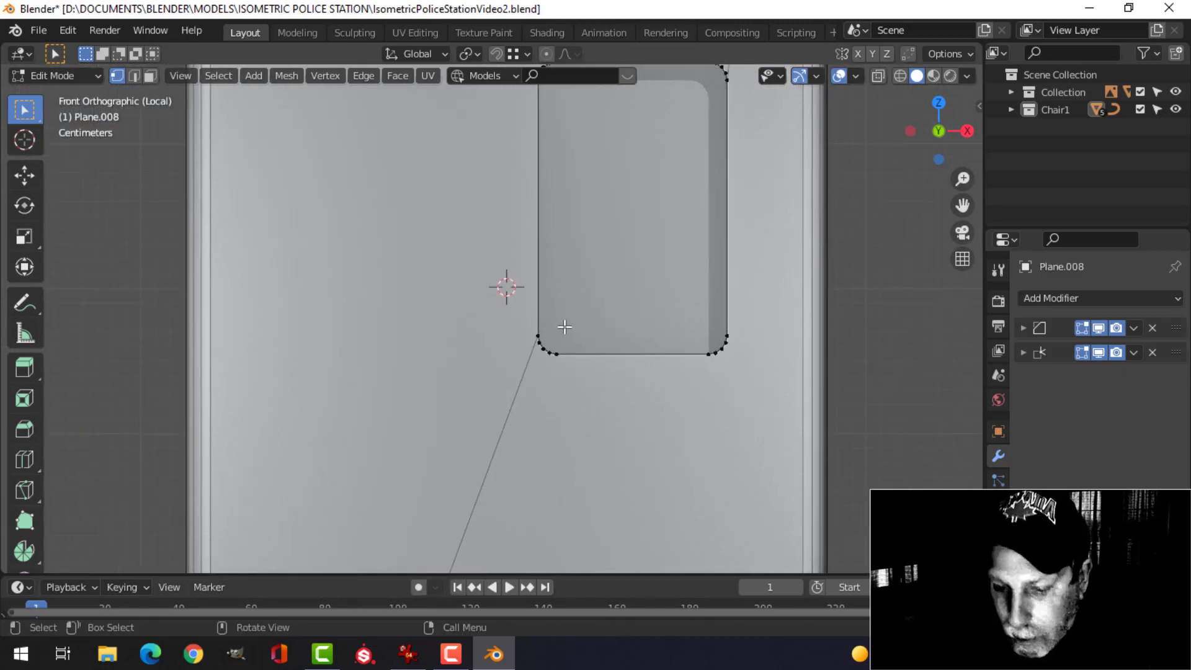
key("k")
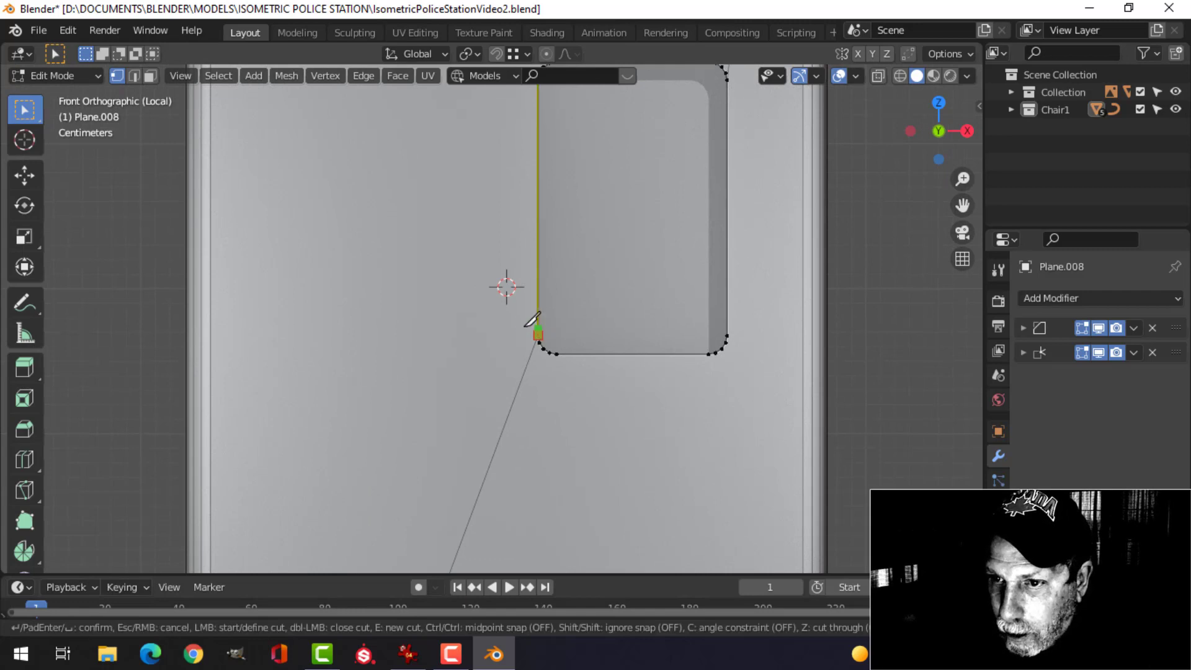
left_click(526, 326)
key("c")
left_click(217, 327)
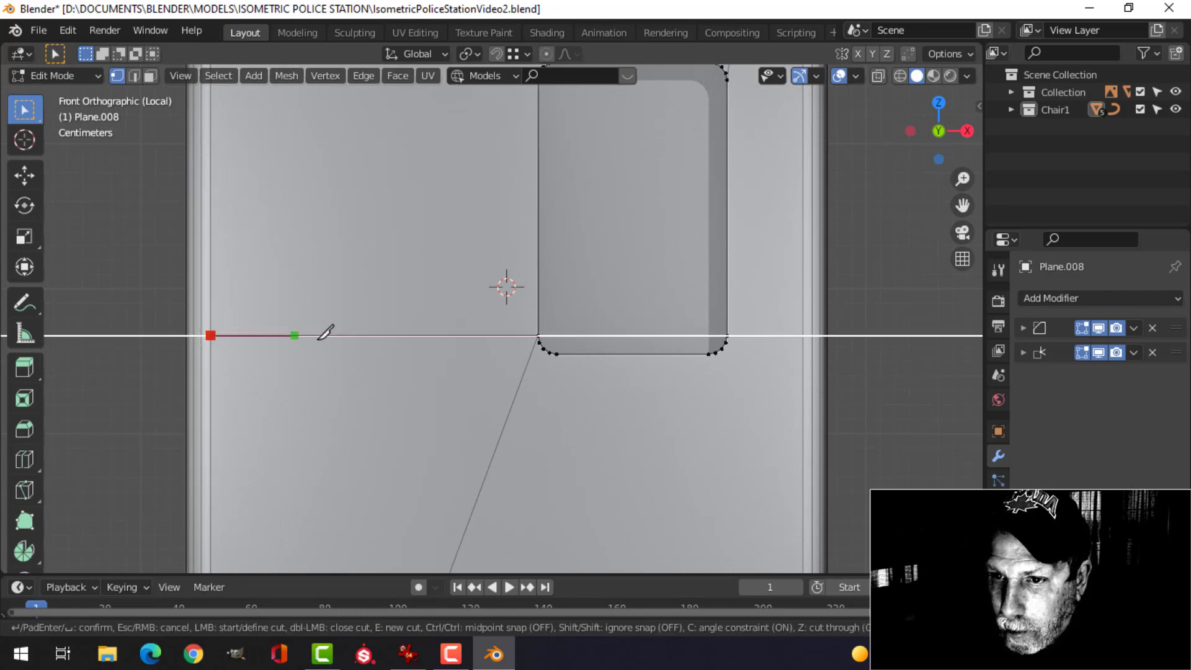
key("Return")
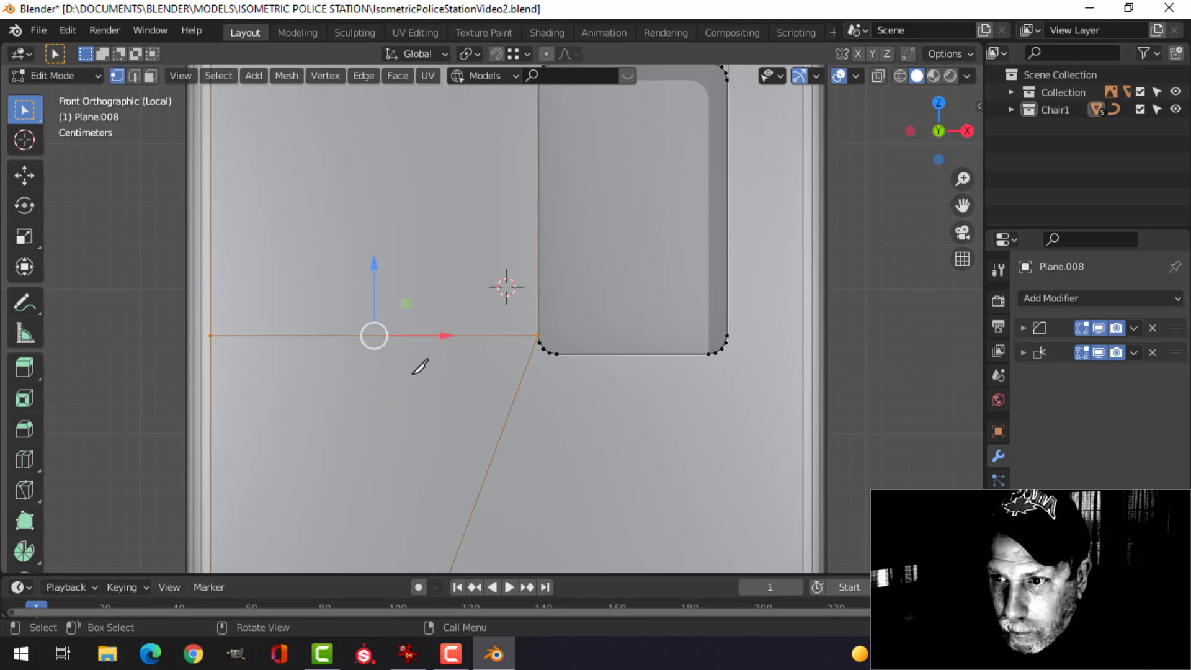
- Dissolve the diagonal edge running down from the recess's lower-left corner
key("2")
key("x")
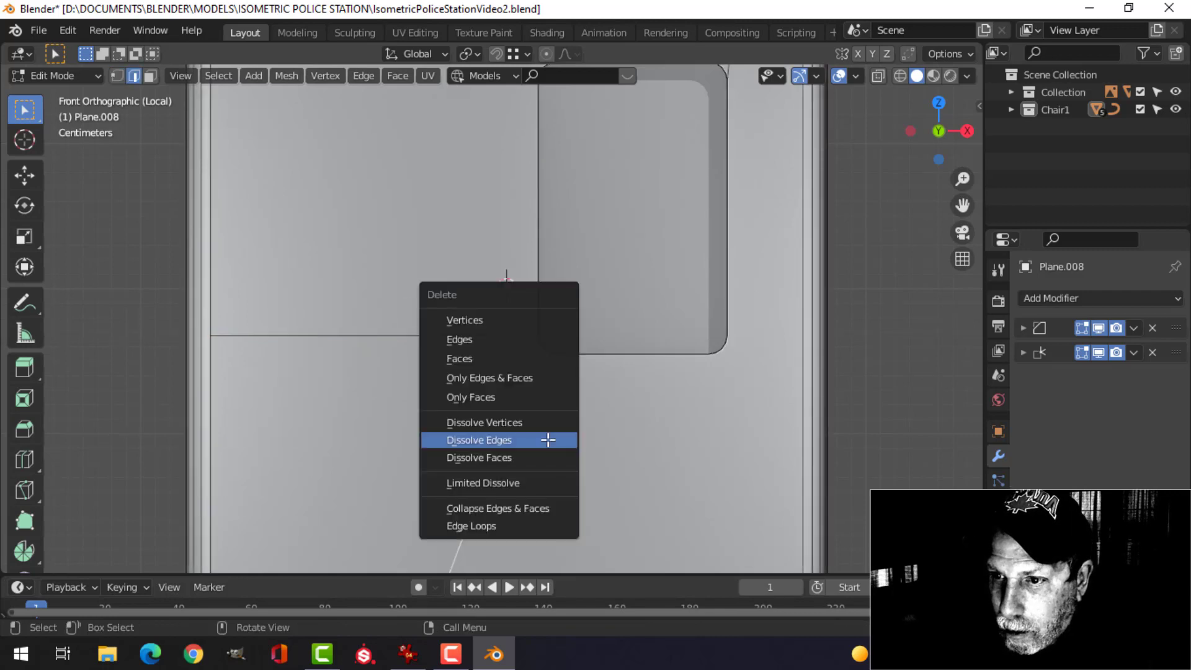
left_click(546, 439)
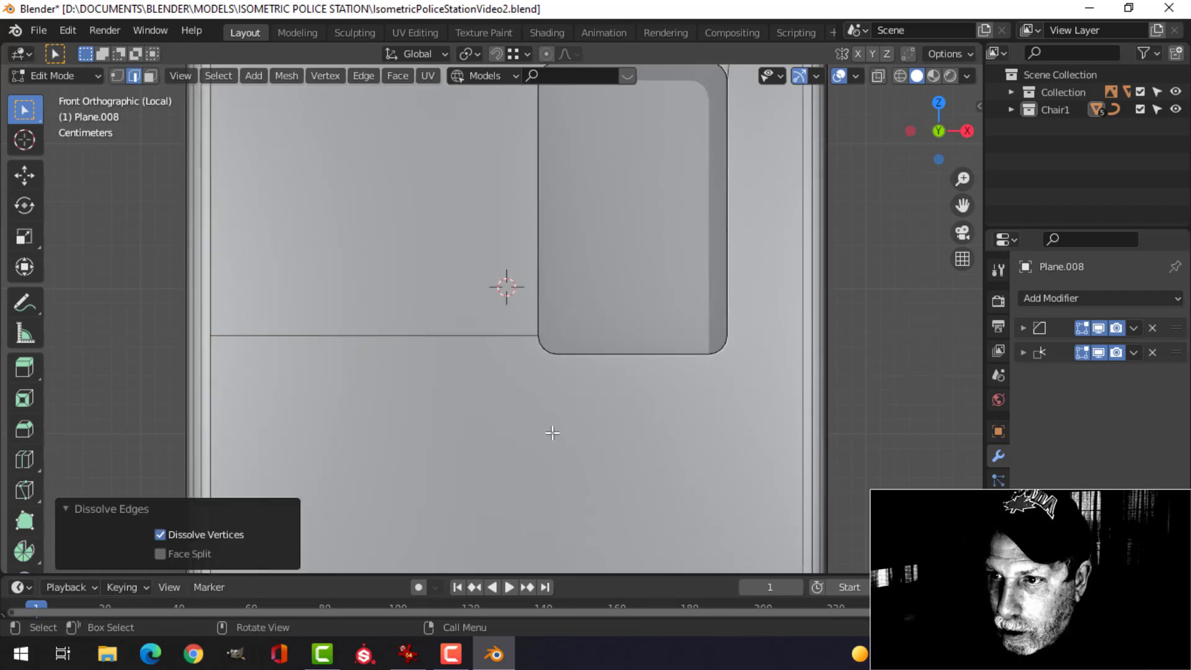
- Bevel the recess's full outer edge loop about 0.0039 m wide with 4 segments
left_click(586, 358, "alt")
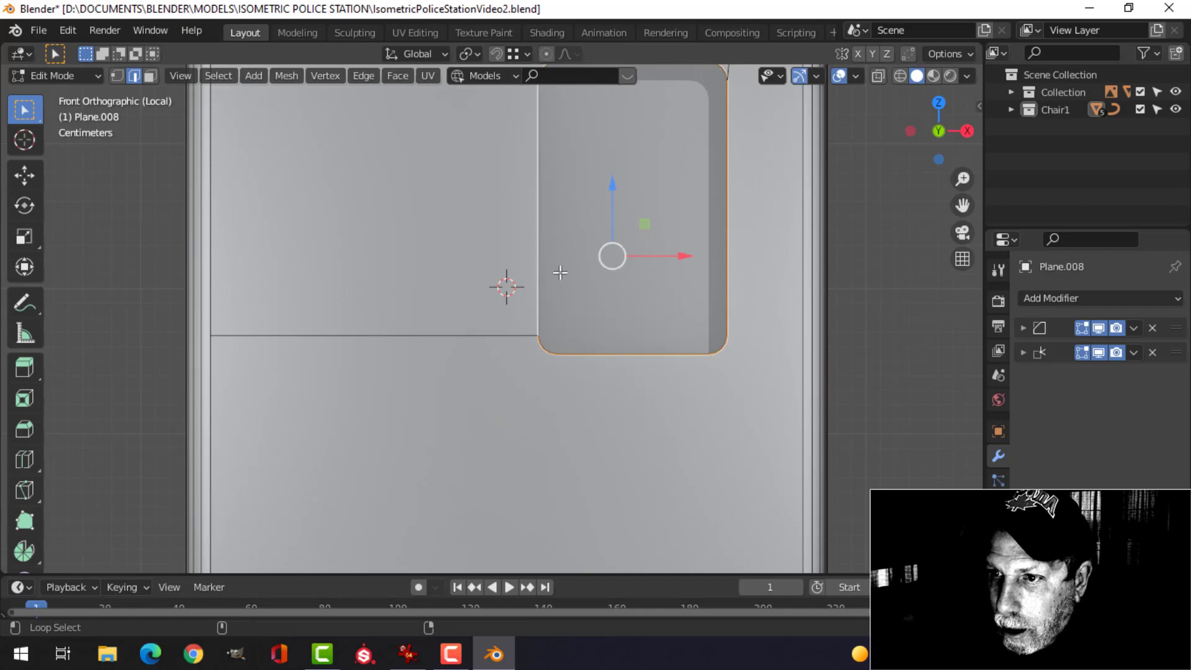
scroll(560, 272, "down", 2)
middle_click_drag(675, 294, 647, 372, "shift")
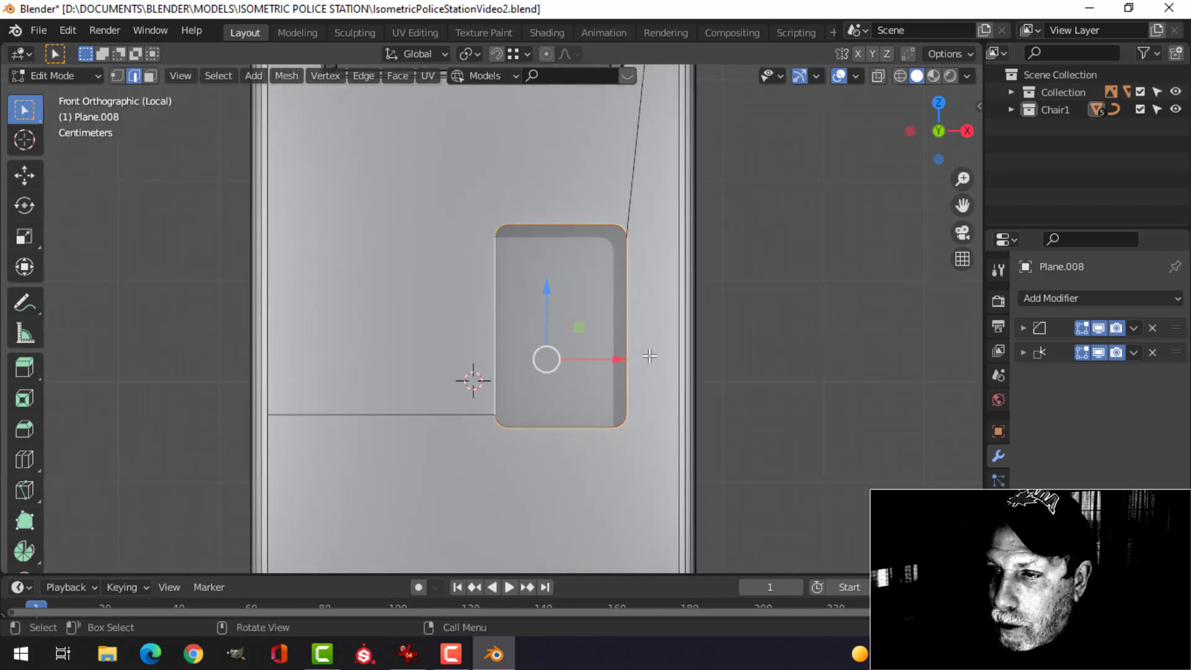
scroll(649, 352, "up", 1)
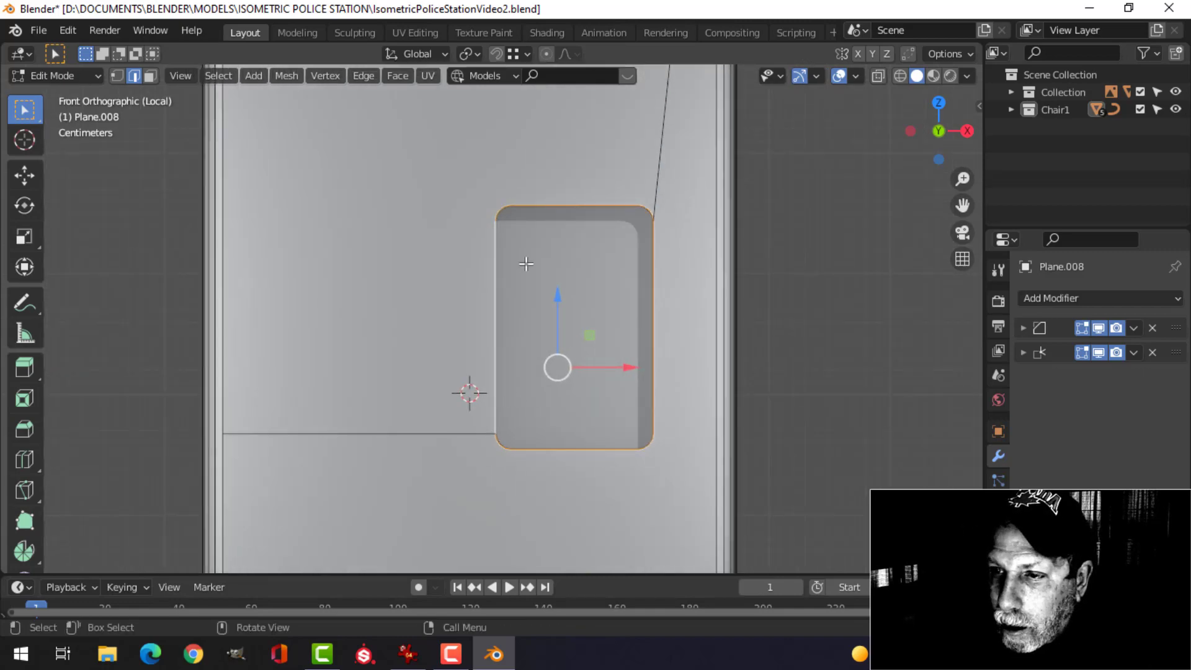
middle_click_drag(696, 348, 659, 329)
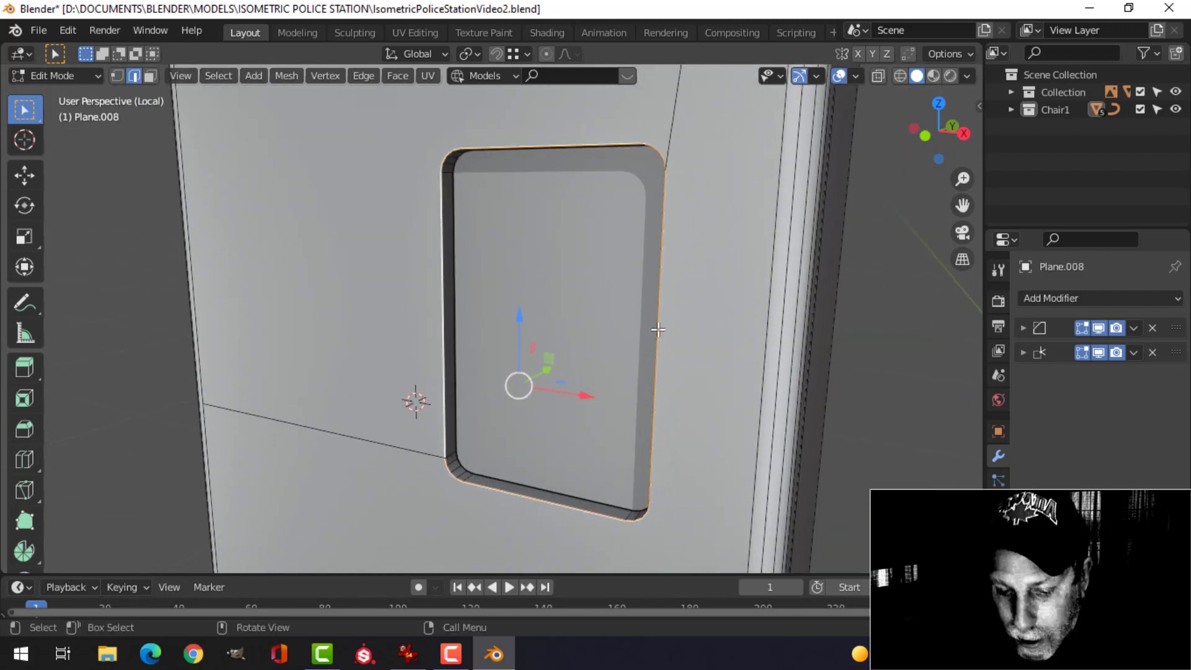
key("ctrl+b")
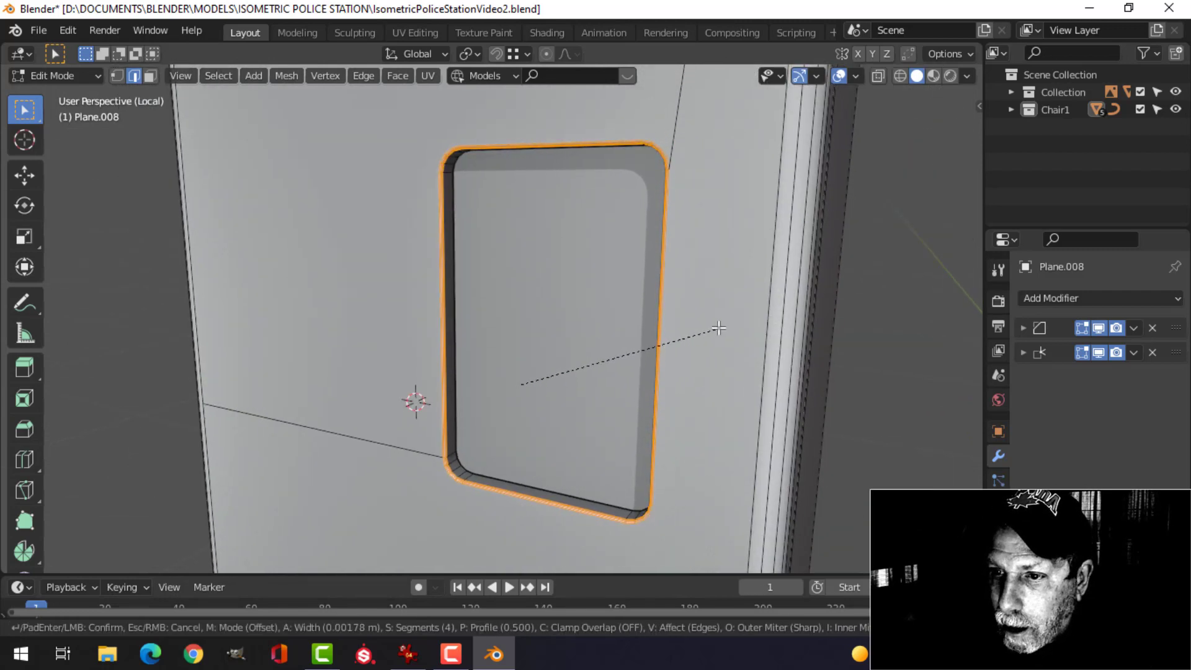
left_click(752, 324)
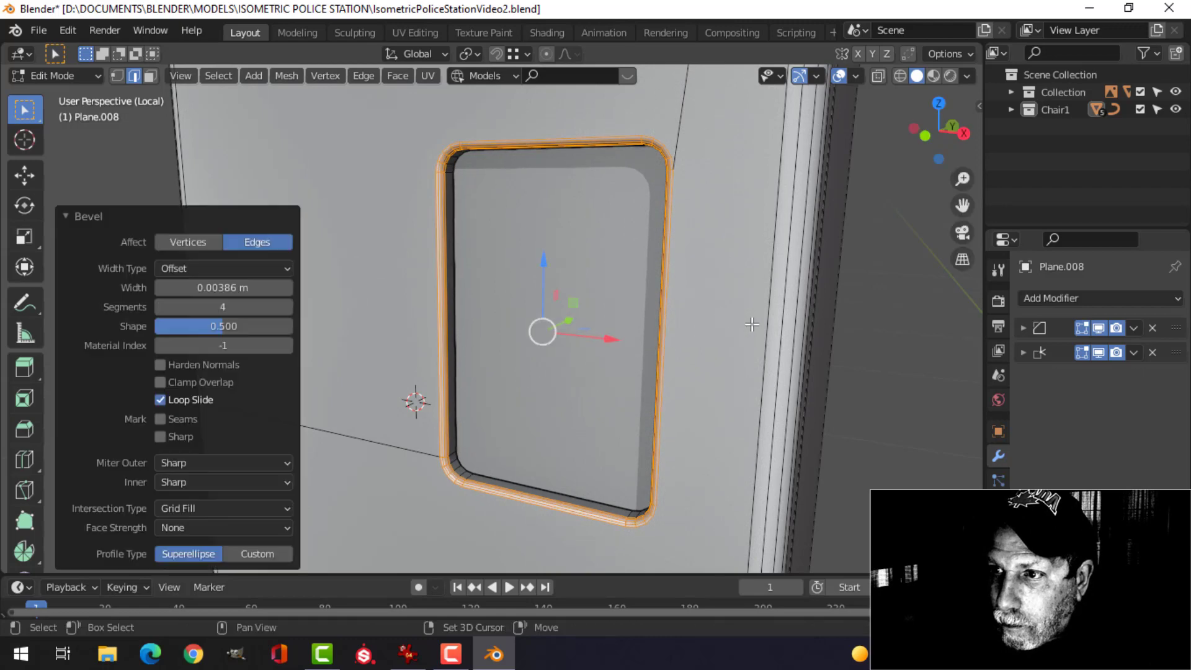
- Clear the selection and examine the beveled recess edge in object mode
scroll(708, 211, "down", 3)
key("alt+a")
key("Tab")
scroll(662, 273, "down", 3)
key("alt+a")
middle_click_drag(663, 273, 689, 297)
scroll(658, 304, "up", 3)
middle_click_drag(612, 255, 586, 265)
- Push the recess's back face about 0.011 m deeper into the door along Y
key("Tab")
key("3")
left_click(608, 265)
left_click_drag(543, 250, 530, 244)
middle_click_drag(670, 245, 556, 221)
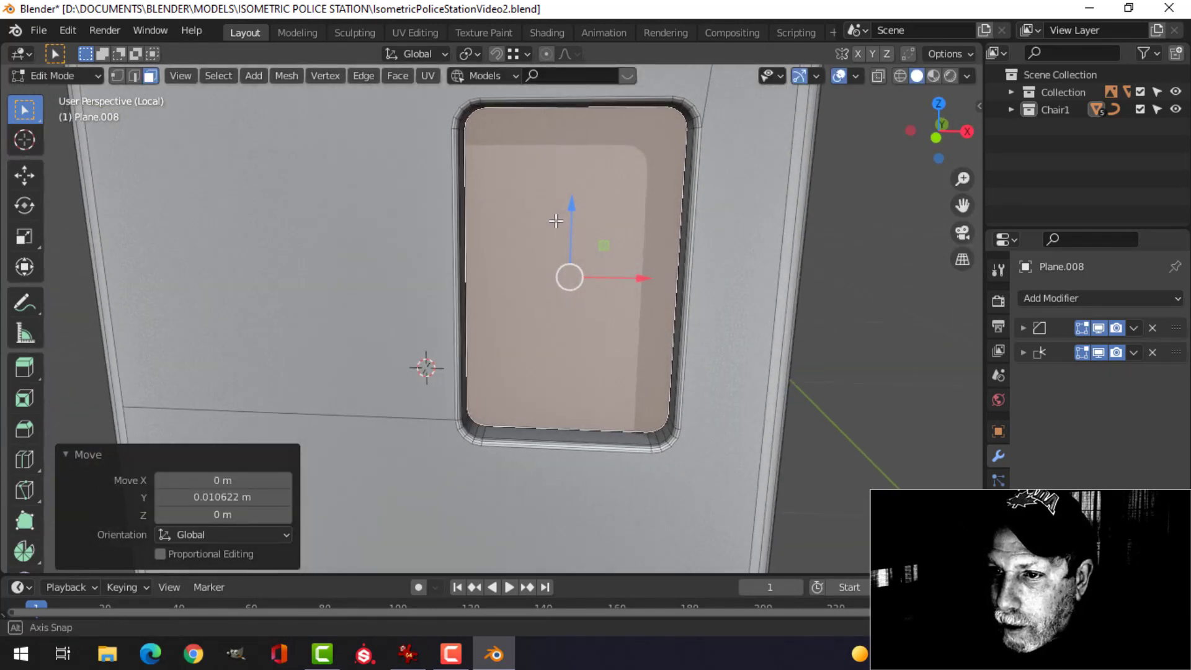
- Snap the 3D cursor to the selected back face of the recess
key("shift+s")
left_click(628, 327)
key("Tab")
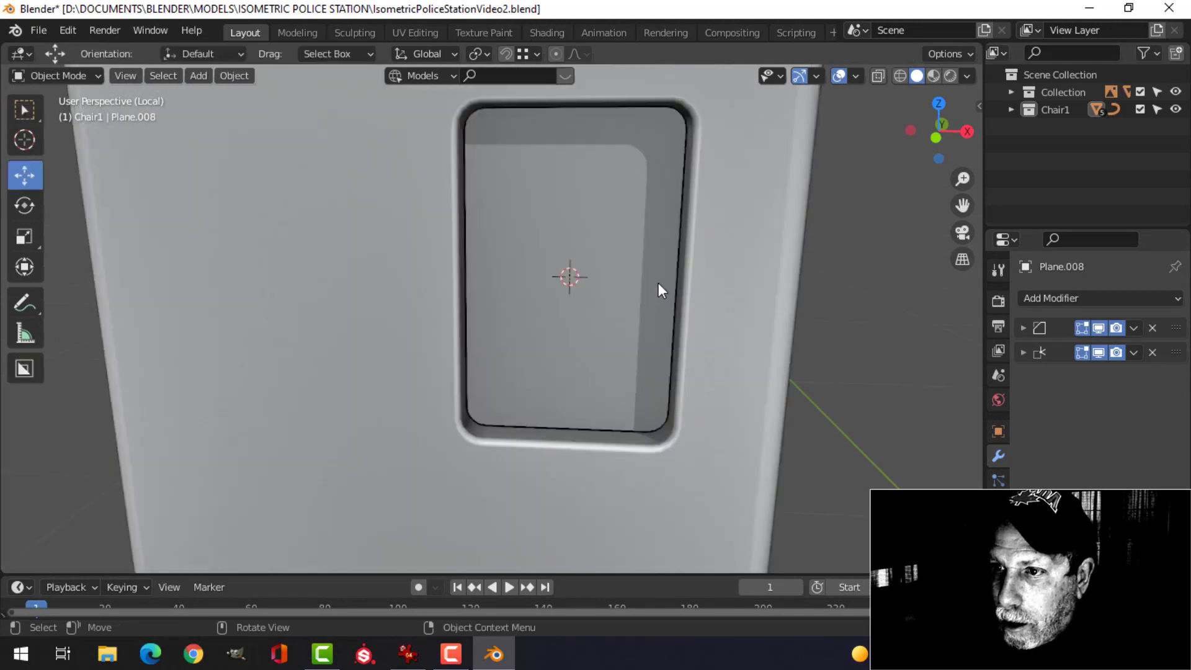
scroll(657, 283, "down", 2)
key("Tab")
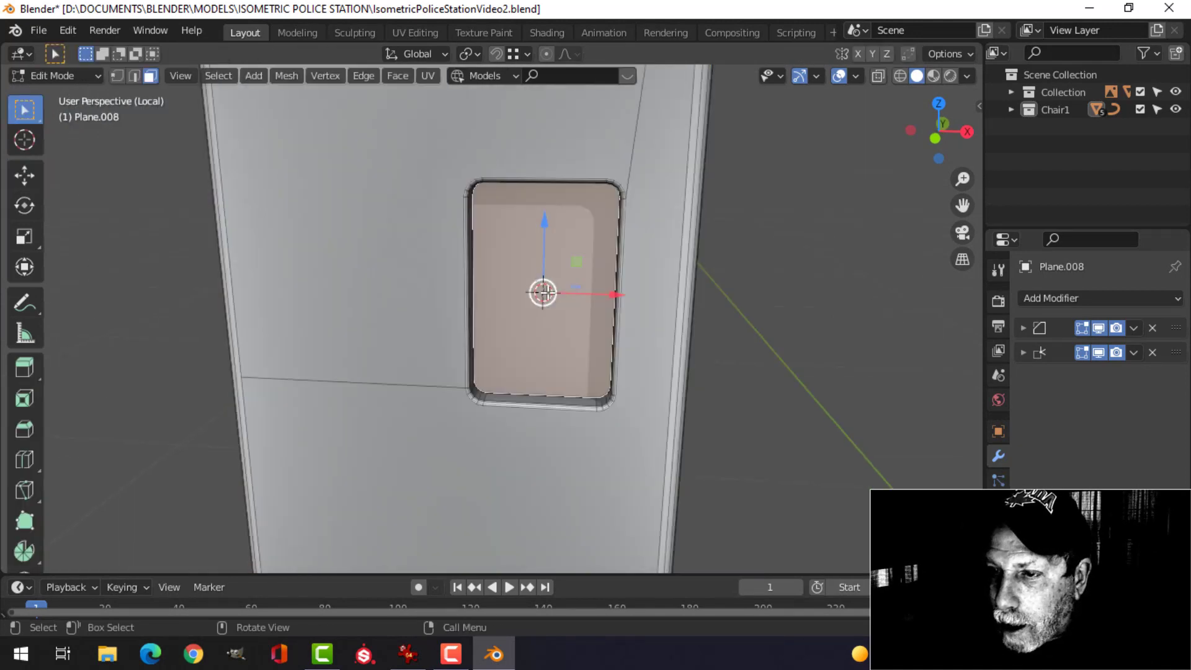
- Select the separate rounded plate object at the recess and delete it
middle_click_drag(544, 292, 646, 287)
key("alt+a")
left_click(578, 270)
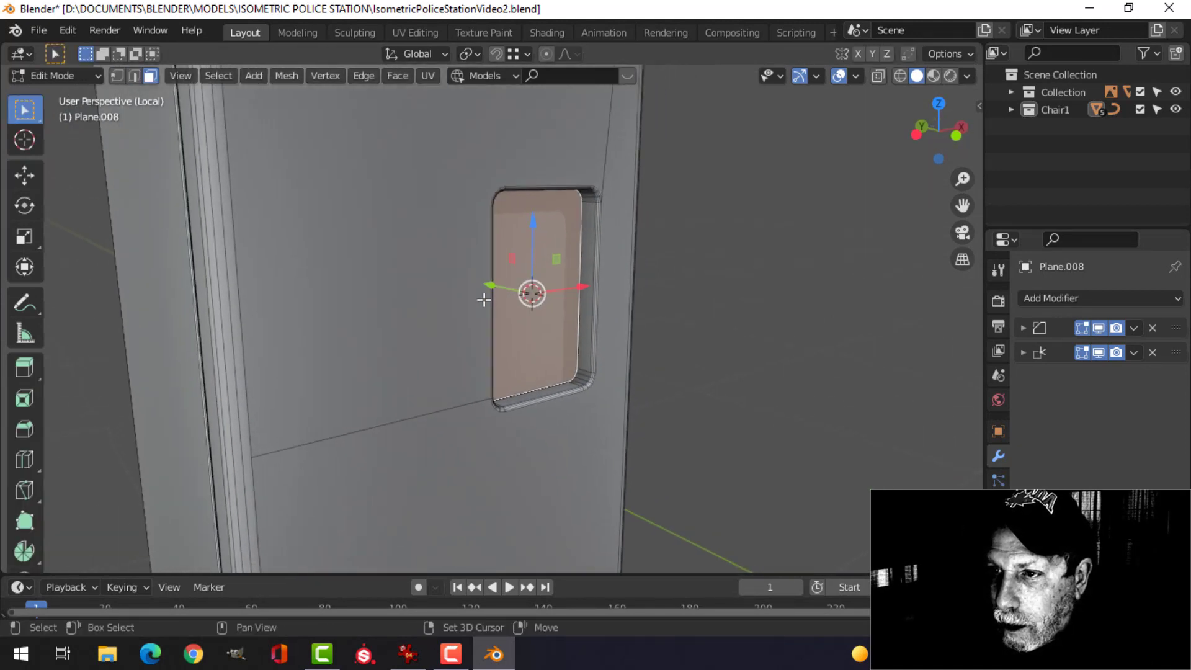
middle_click_drag(579, 270, 541, 297)
key("Tab")
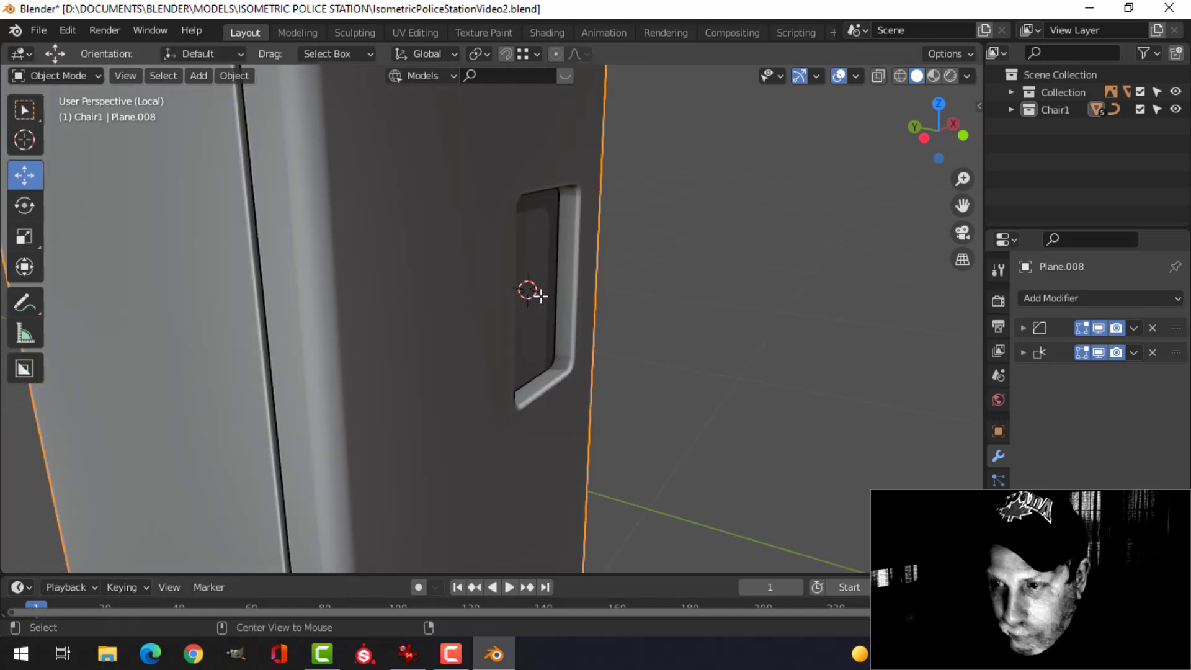
left_click(551, 297)
middle_click_drag(684, 292, 653, 305)
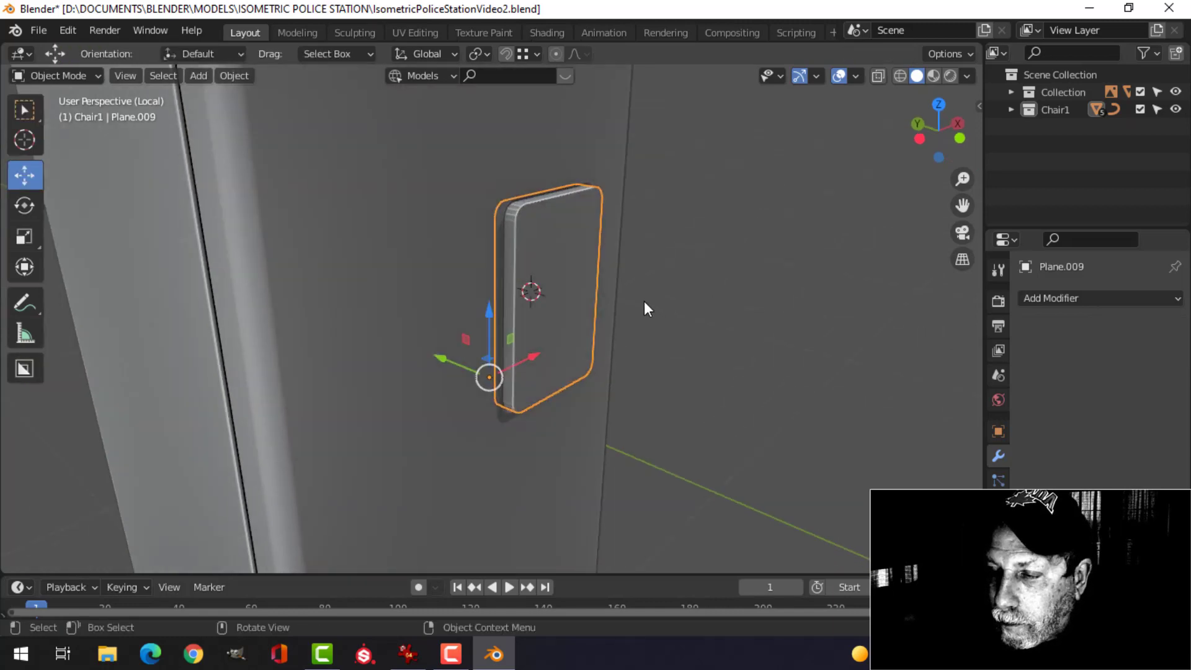
key("Tab")
key("Tab")
key("x")
left_click(598, 303)
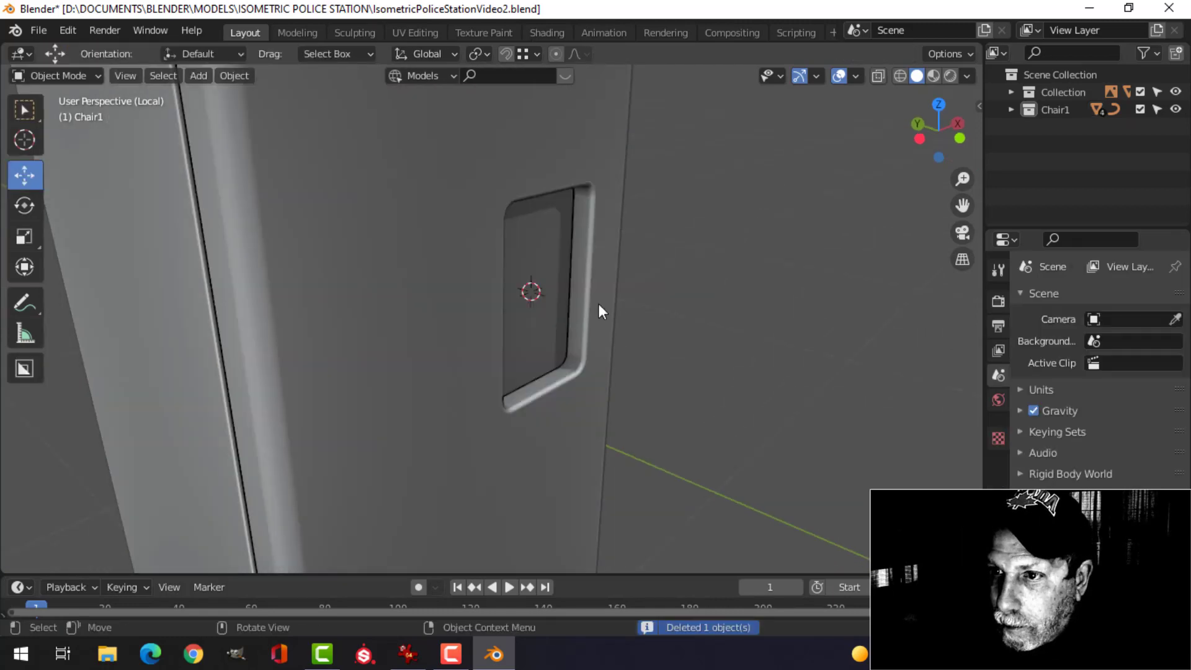
- Duplicate the recess's back face and pull the copy about 0.092 m out of the door along Y
middle_click_drag(598, 304, 547, 309)
left_click(541, 266)
key("Tab")
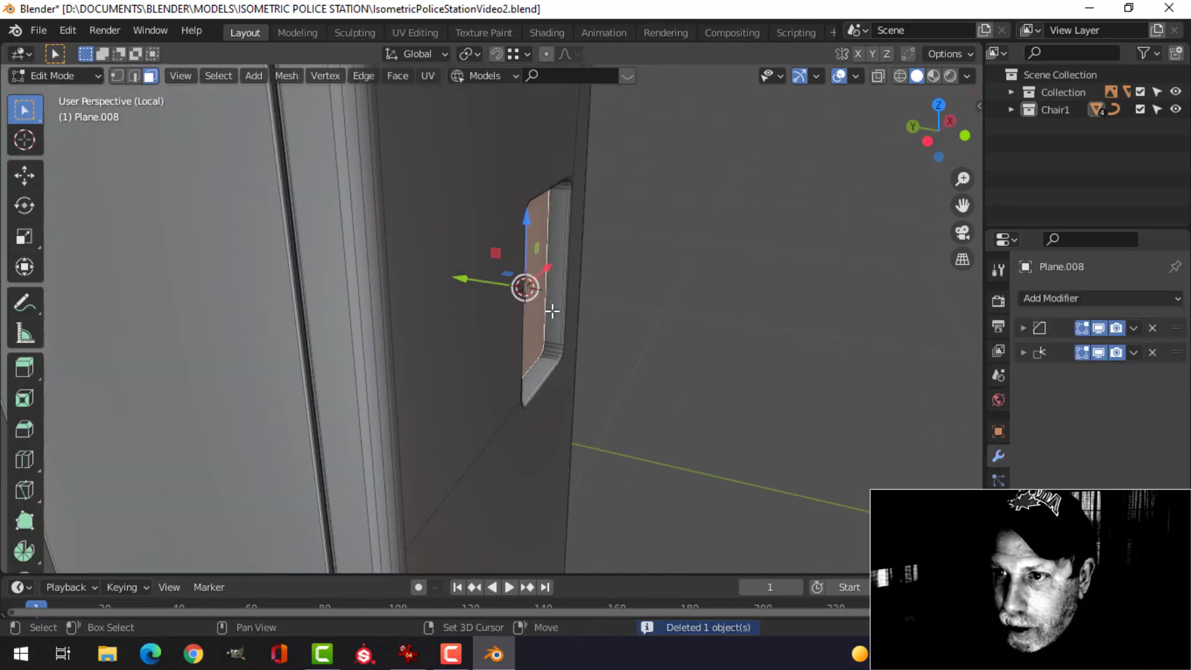
key("shift+d")
right_click(551, 311)
left_click_drag(484, 286, 571, 304)
middle_click_drag(678, 296, 577, 280)
key("KP_1")
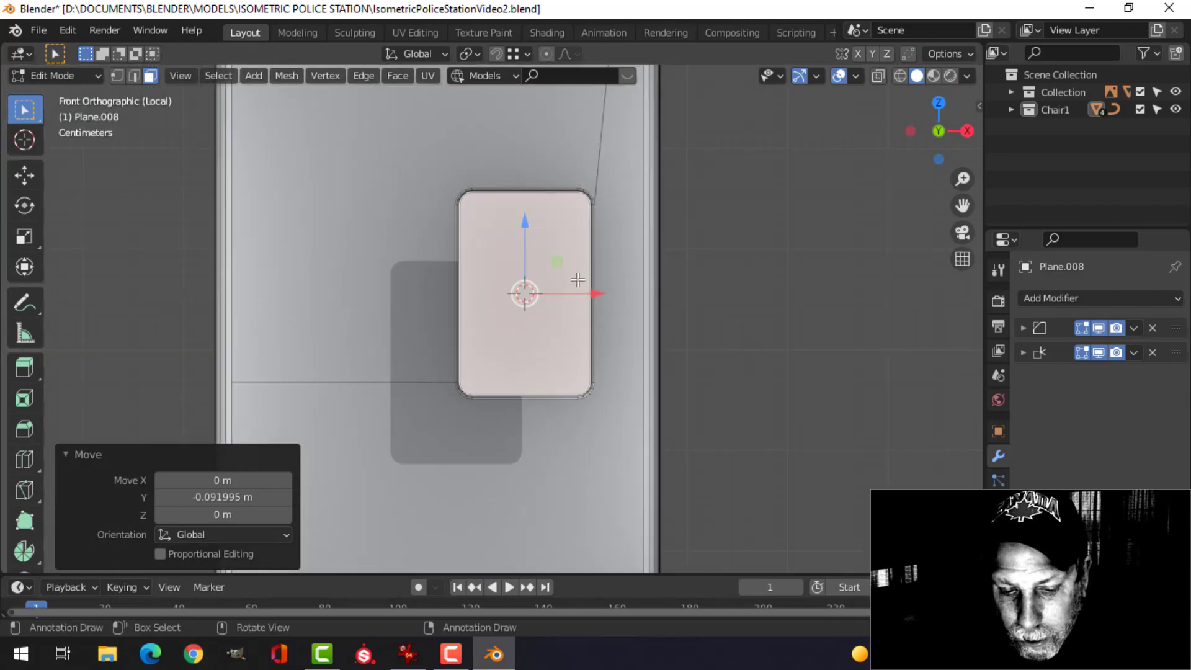
- Separate the copied face into its own object and open that object for editing
key("p")
left_click(579, 279)
key("Tab")
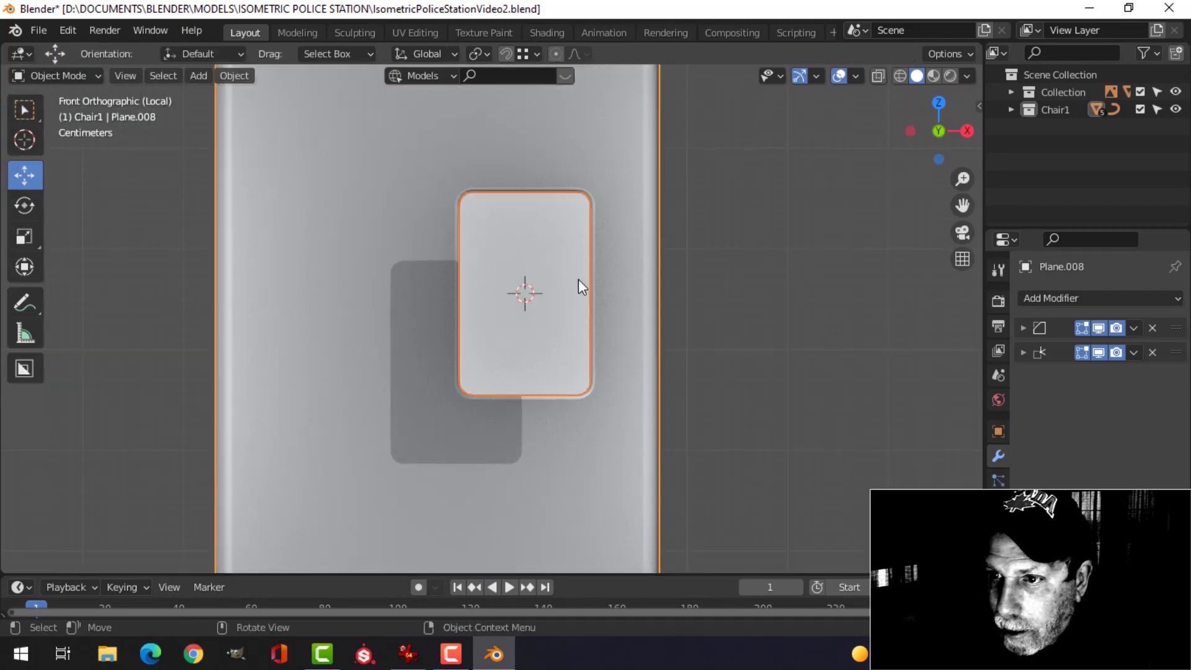
left_click(560, 248)
key("Tab")
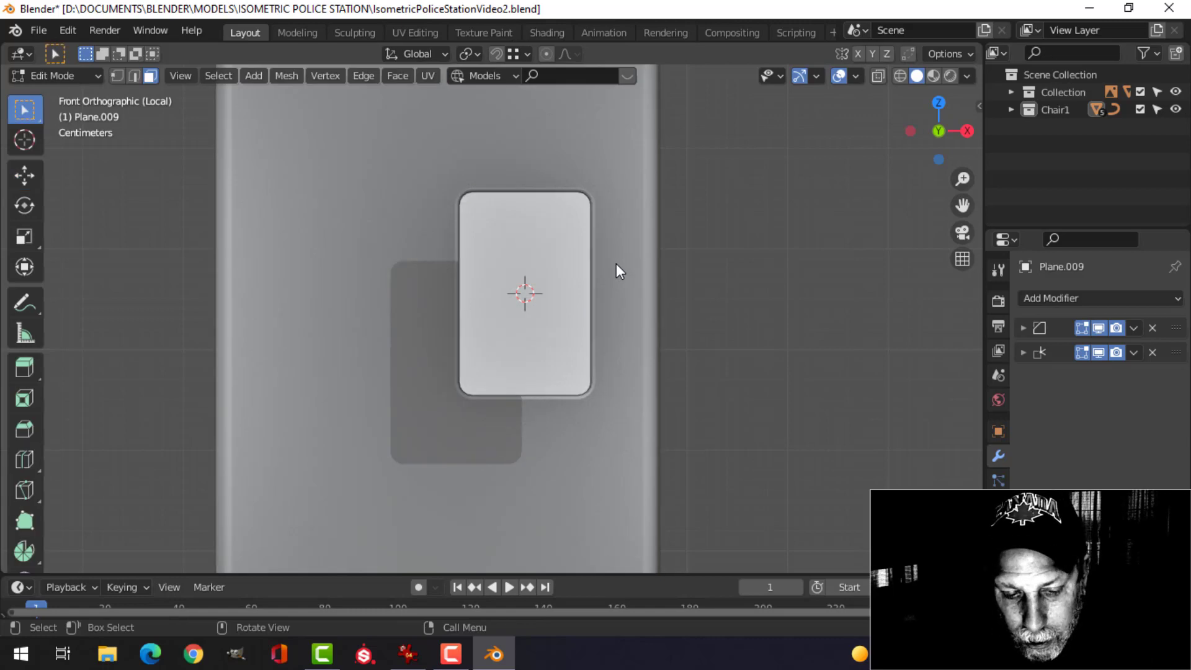
- Shorten the plate in wireframe by raising its lower vertices about 0.127 m along Z
key("z")
left_click(495, 251)
key("a")
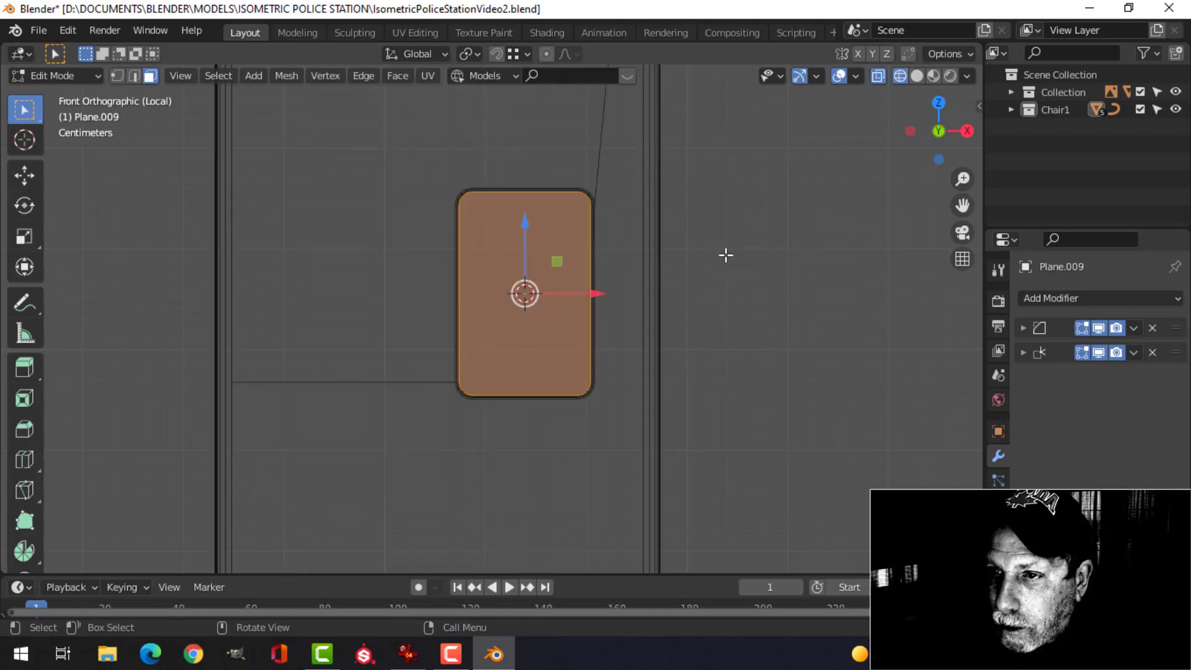
key("s")
right_click(727, 256)
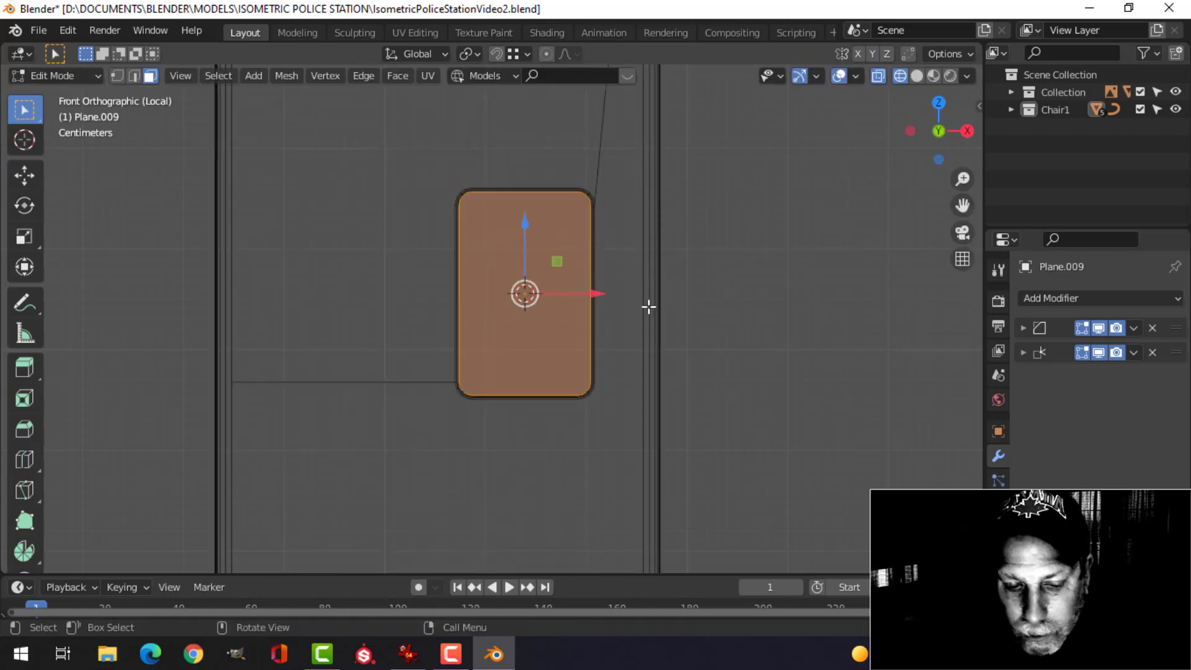
key("1")
left_click(614, 343)
left_click_drag(370, 320, 713, 471)
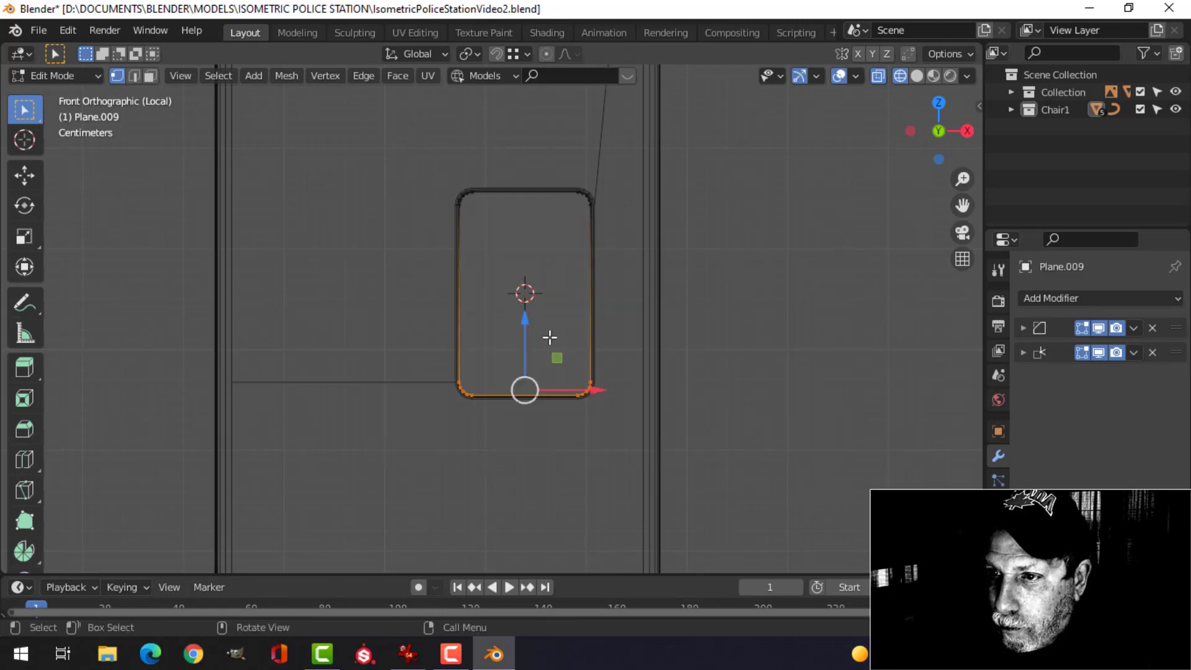
left_click_drag(530, 325, 547, 230)
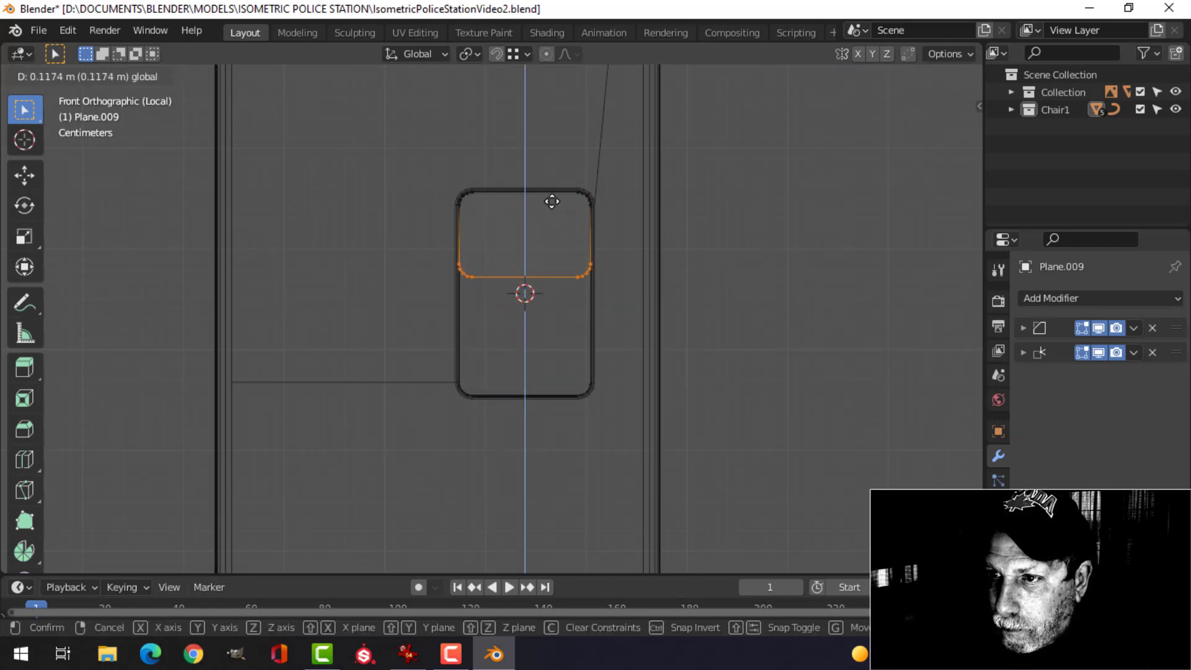
left_click_drag(558, 192, 558, 193)
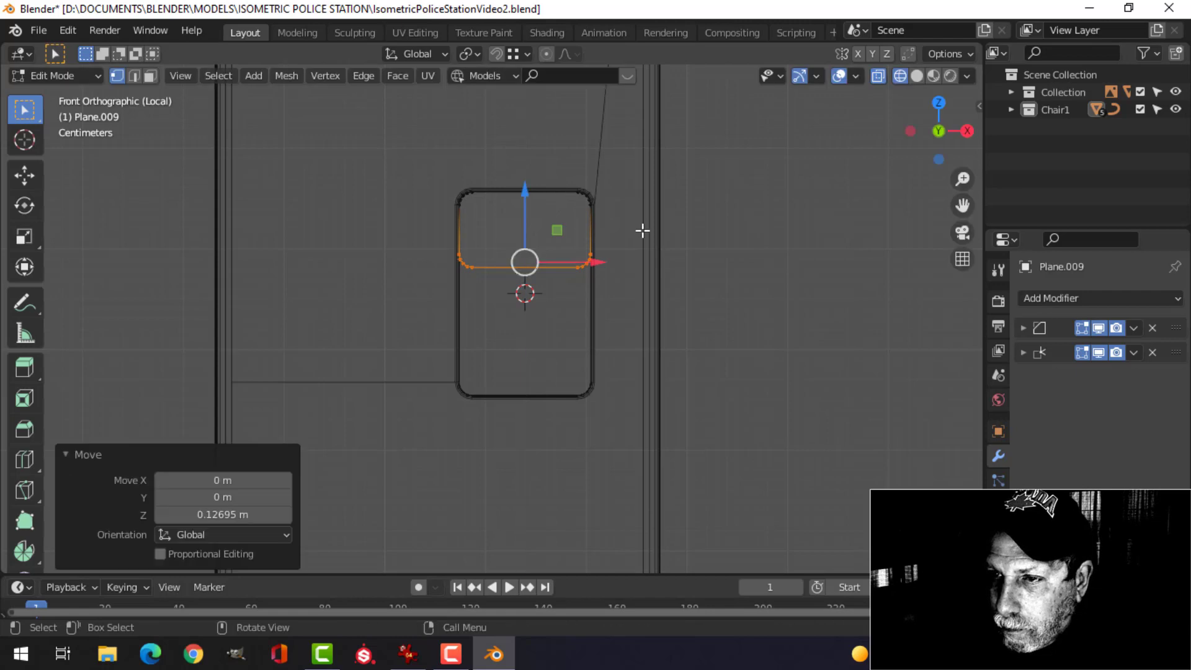
- Widen the whole plate along X to a scale of about 1.092 in front view
key("a")
middle_click_drag(668, 242, 670, 270)
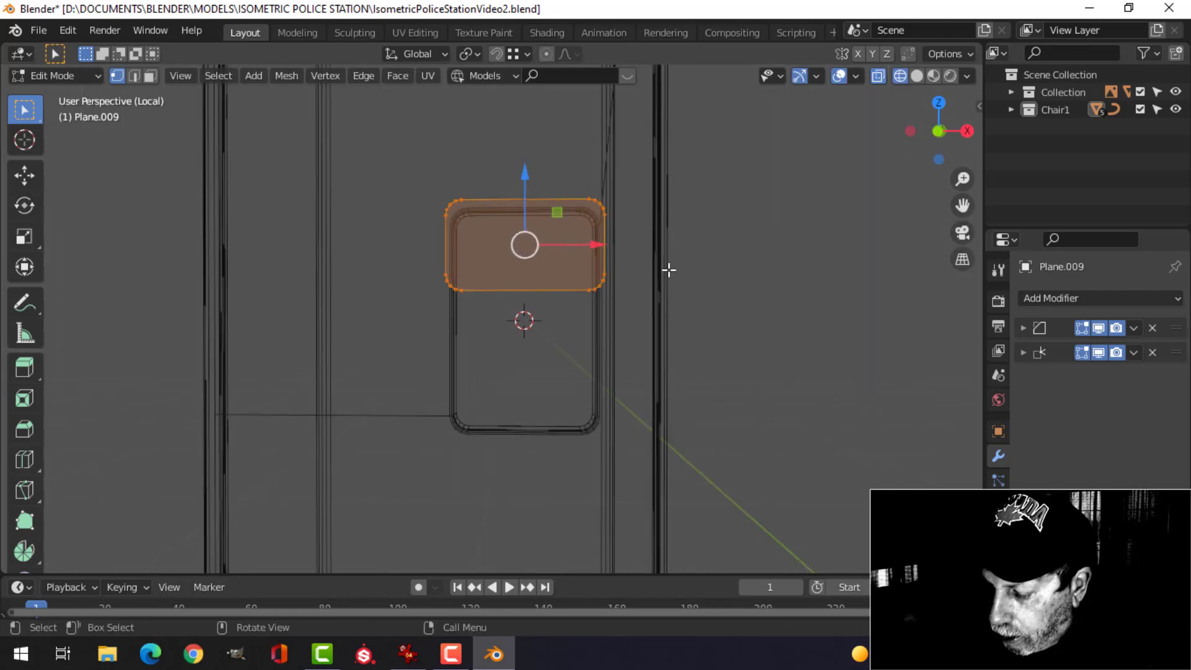
key("KP_1")
key("s")
key("x")
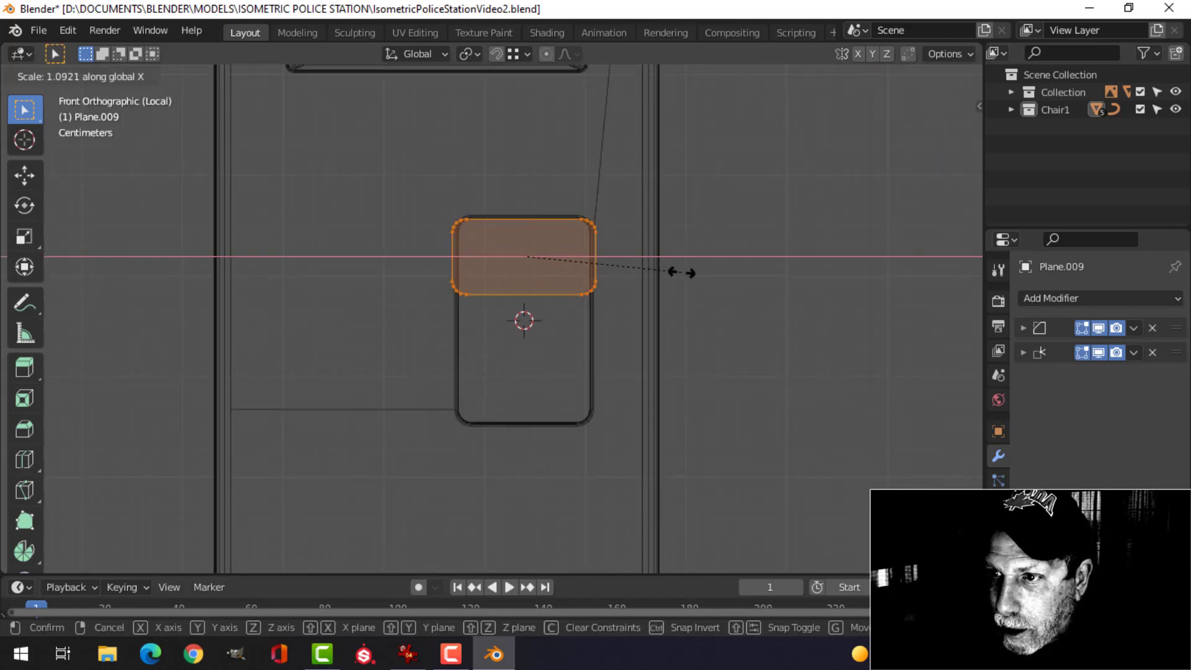
left_click(681, 271)
- Extrude the plate about 0.0057 m along its normal, delete the newly extruded end face and restore solid shading
middle_click_drag(662, 258, 747, 308)
key("e")
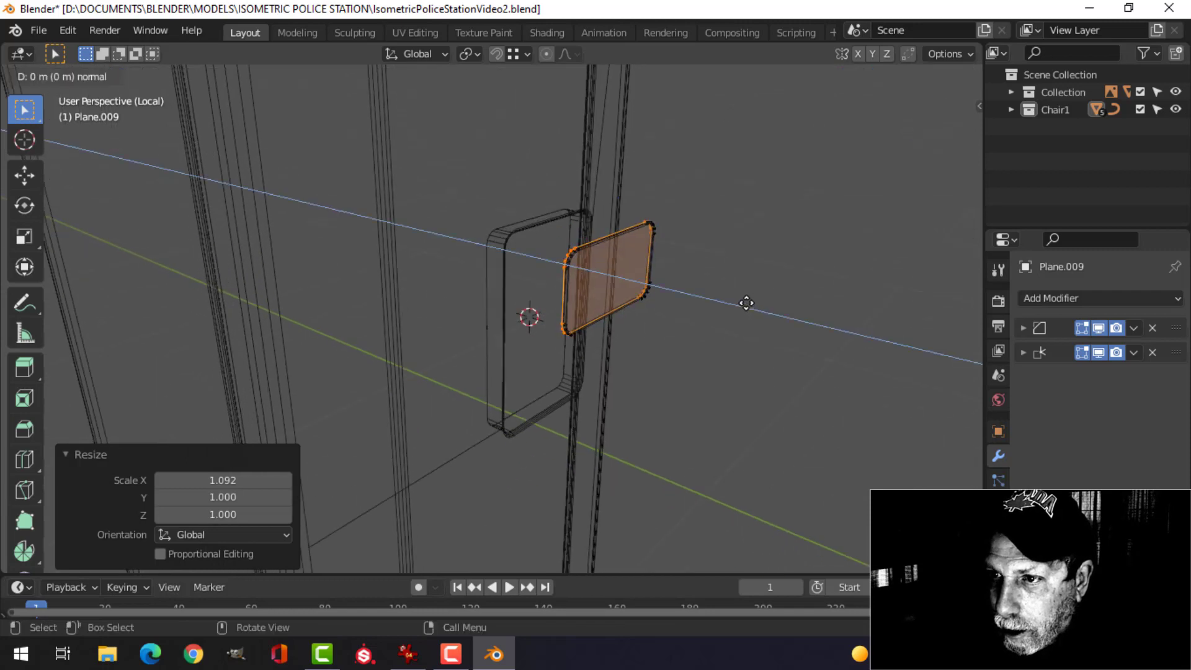
left_click(745, 302)
key("x")
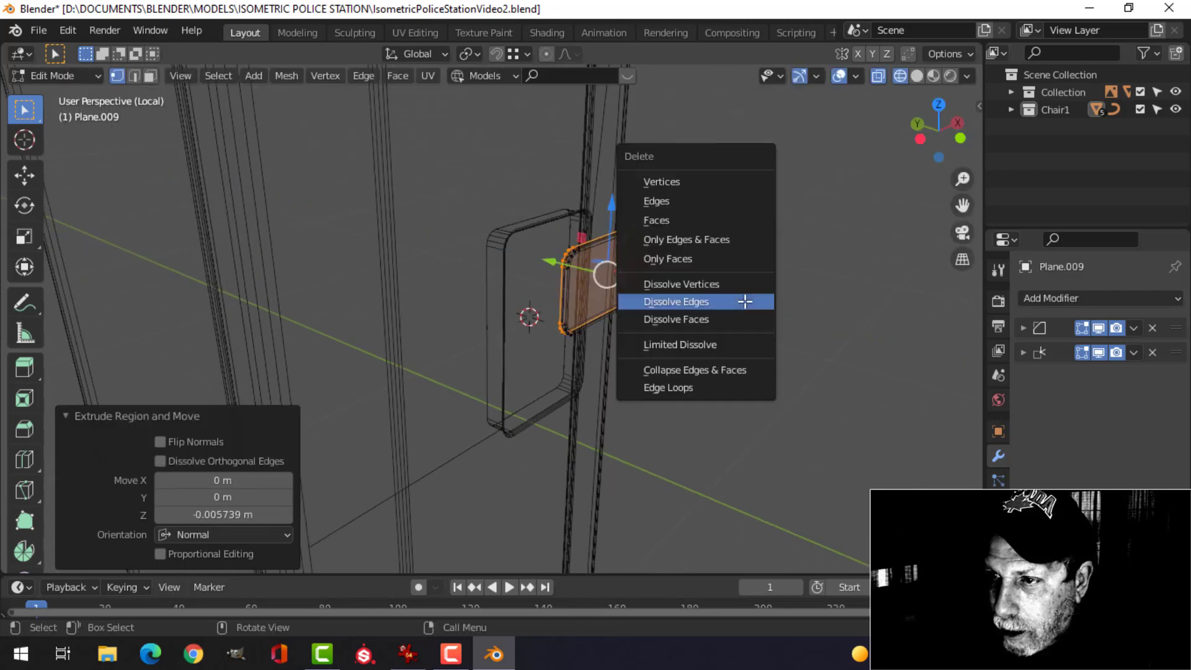
left_click(693, 220)
key("z")
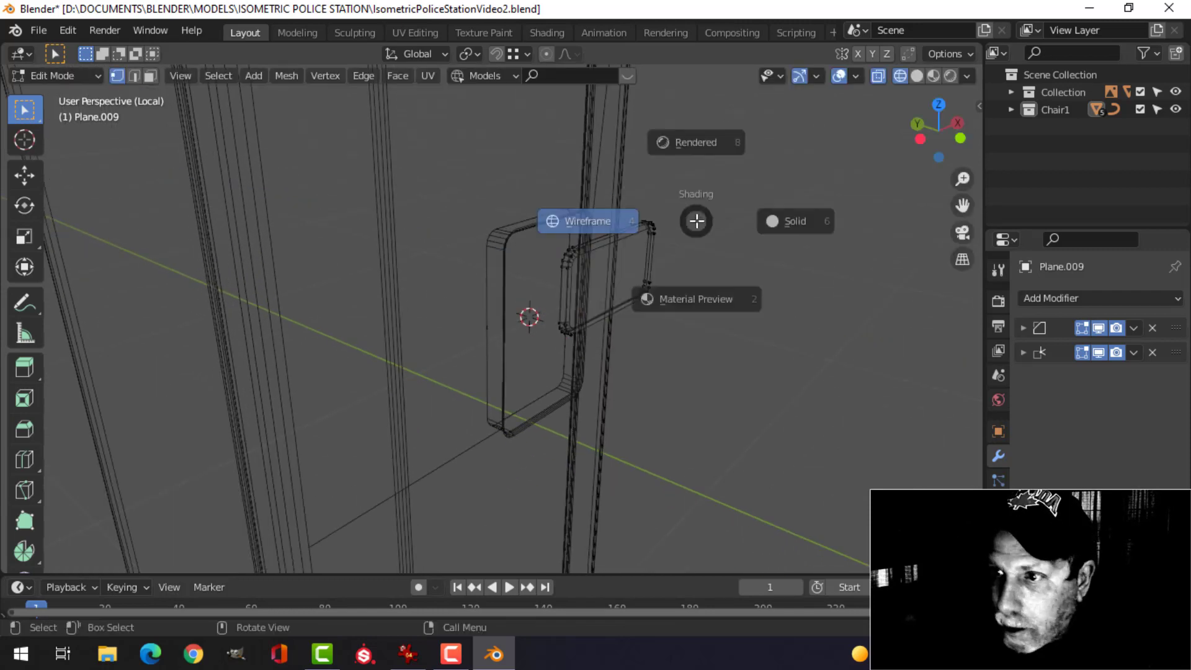
left_click(806, 229)
- Move the whole plate back along Y into the recess and raise it slightly toward the recess's upper edge
key("a")
middle_click_drag(633, 275, 715, 322)
left_click_drag(616, 284, 503, 262)
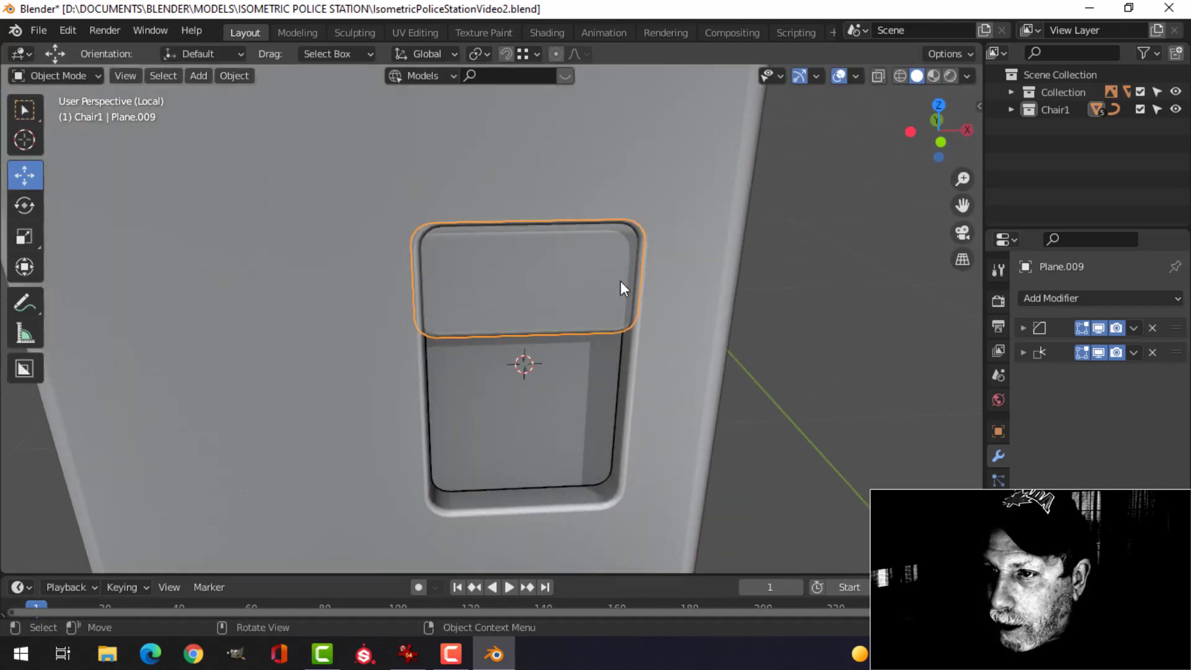
scroll(649, 314, "down", 2)
scroll(621, 263, "up", 1)
scroll(574, 251, "up", 2)
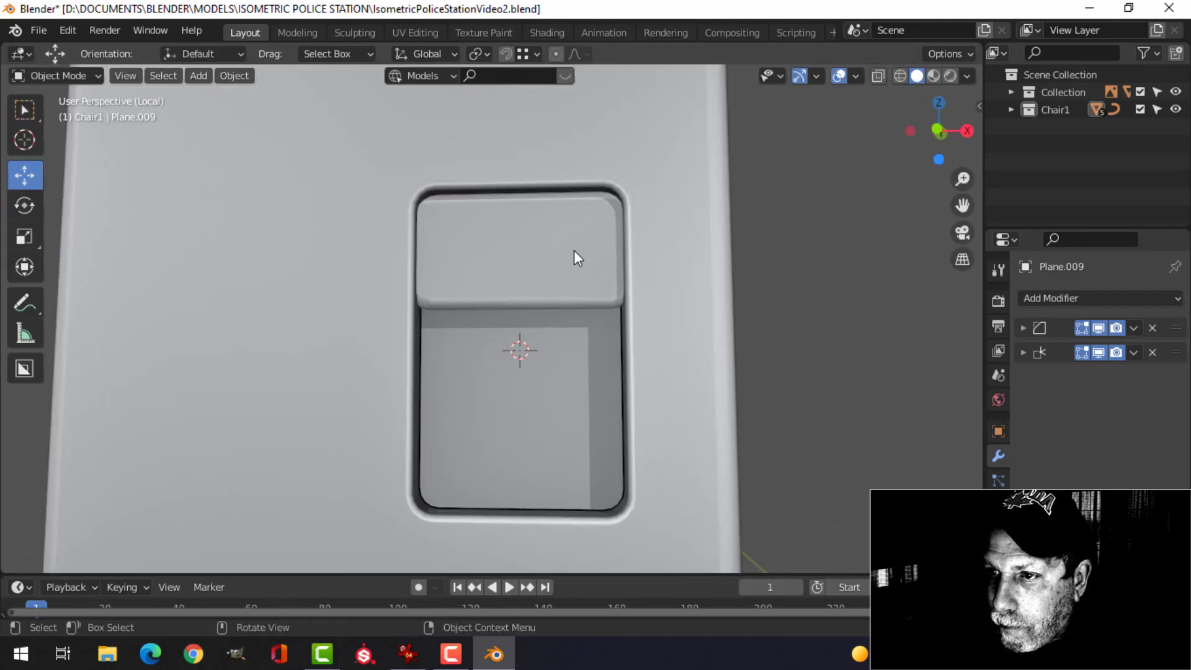
key("Tab")
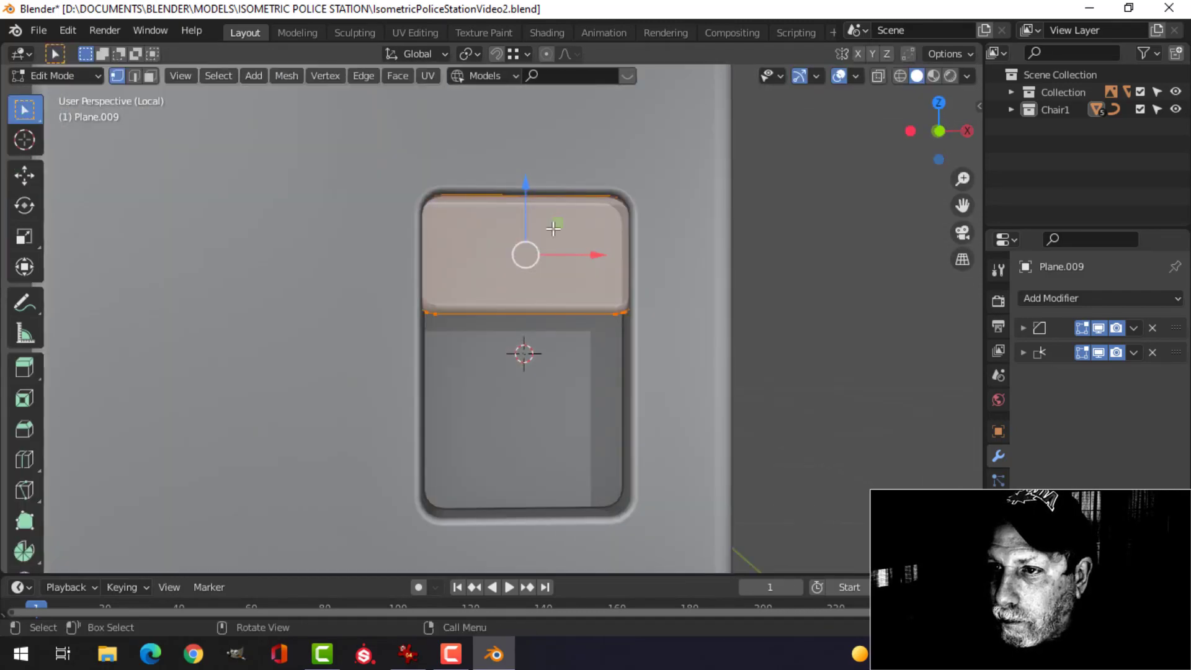
left_click_drag(524, 189, 526, 172)
key("Tab")
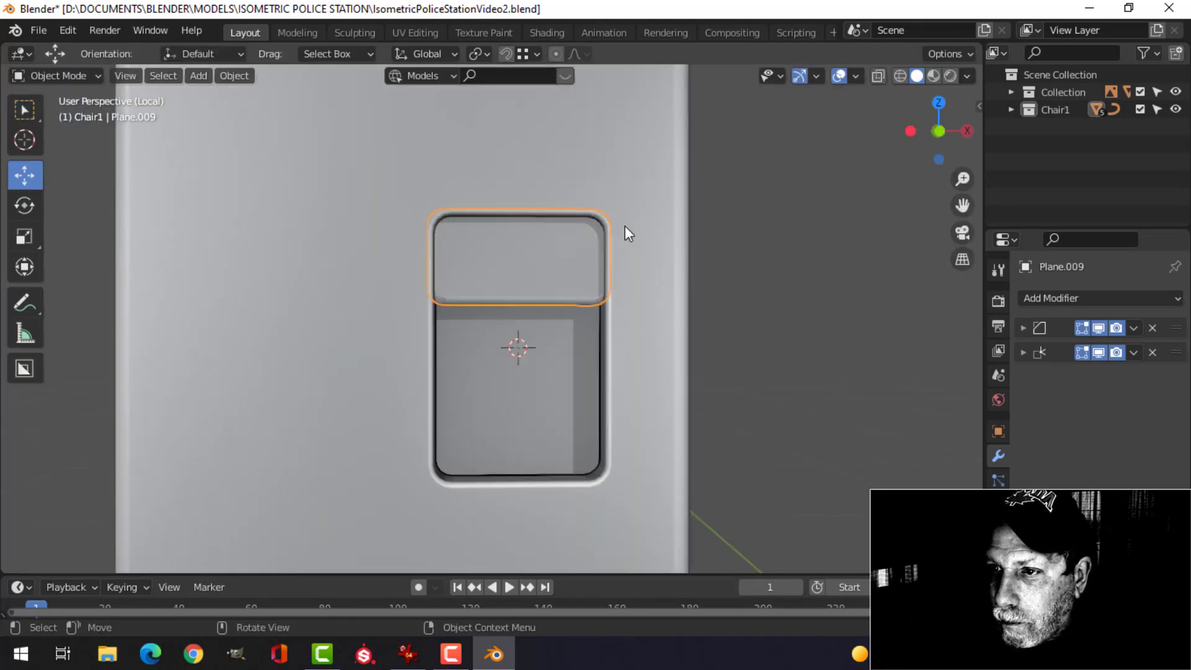
- Correct the face normals of the whole latch plate and clear the selection
middle_click_drag(624, 226, 577, 268)
left_click(579, 277)
scroll(567, 289, "up", 3)
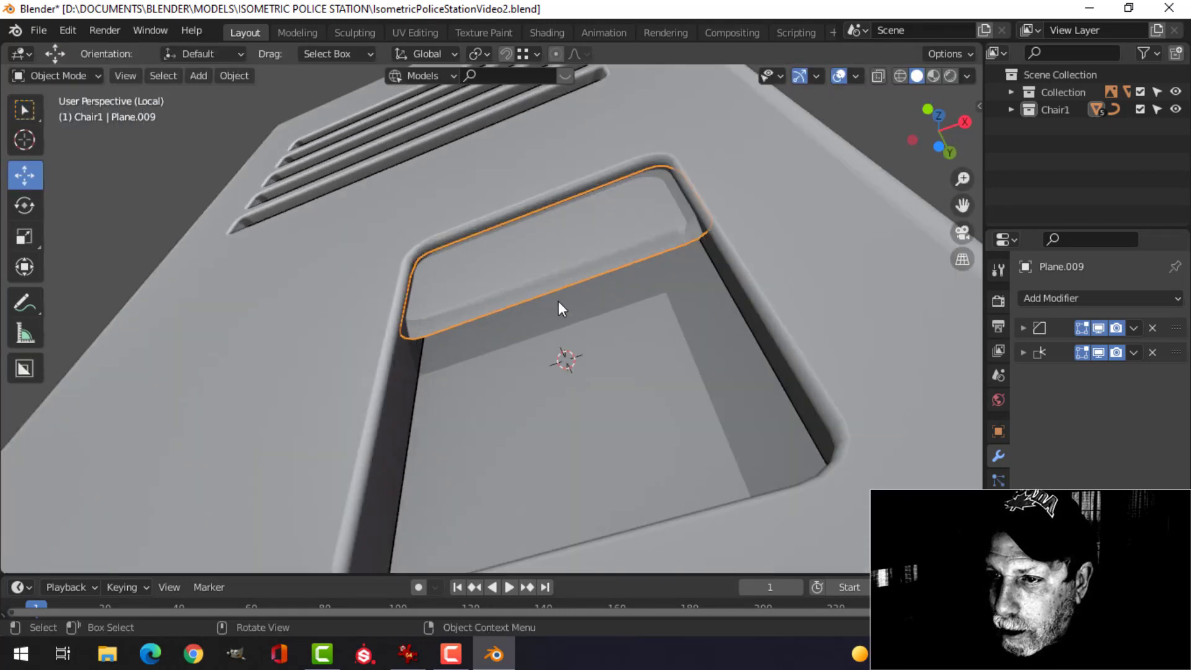
key("alt+a")
left_click(551, 271)
key("Tab")
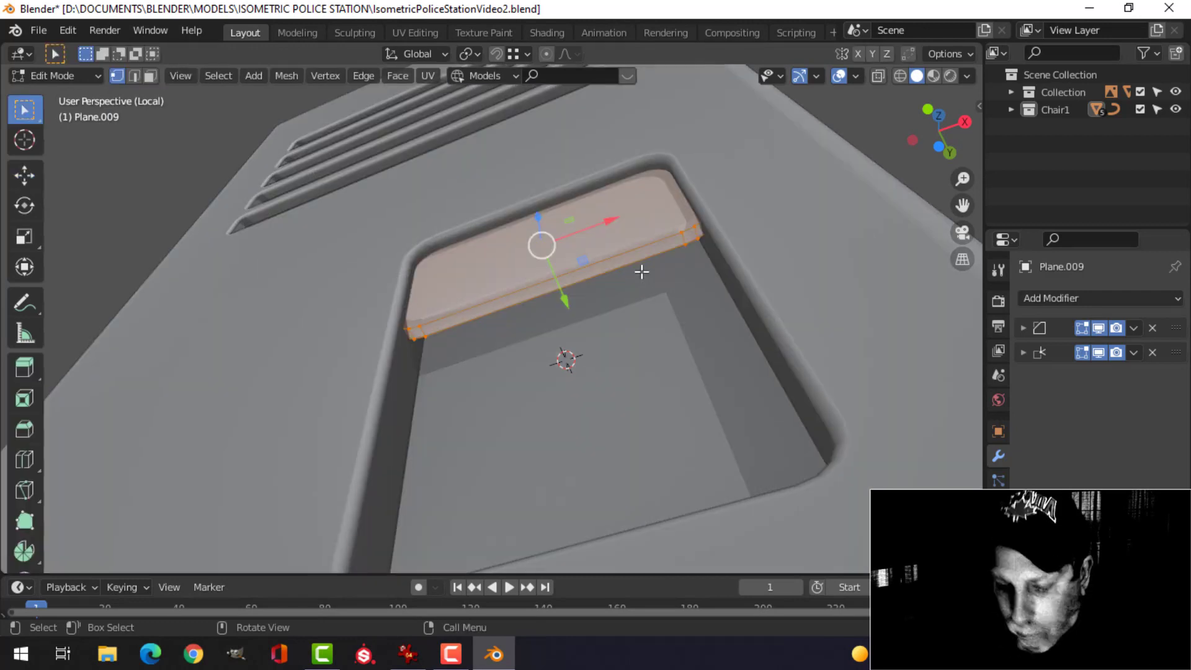
key("alt+n")
left_click(641, 272)
key("alt+a")
- Extend the plate's rear edge loop about 0.0126 m deeper into the recess along Y
key("2")
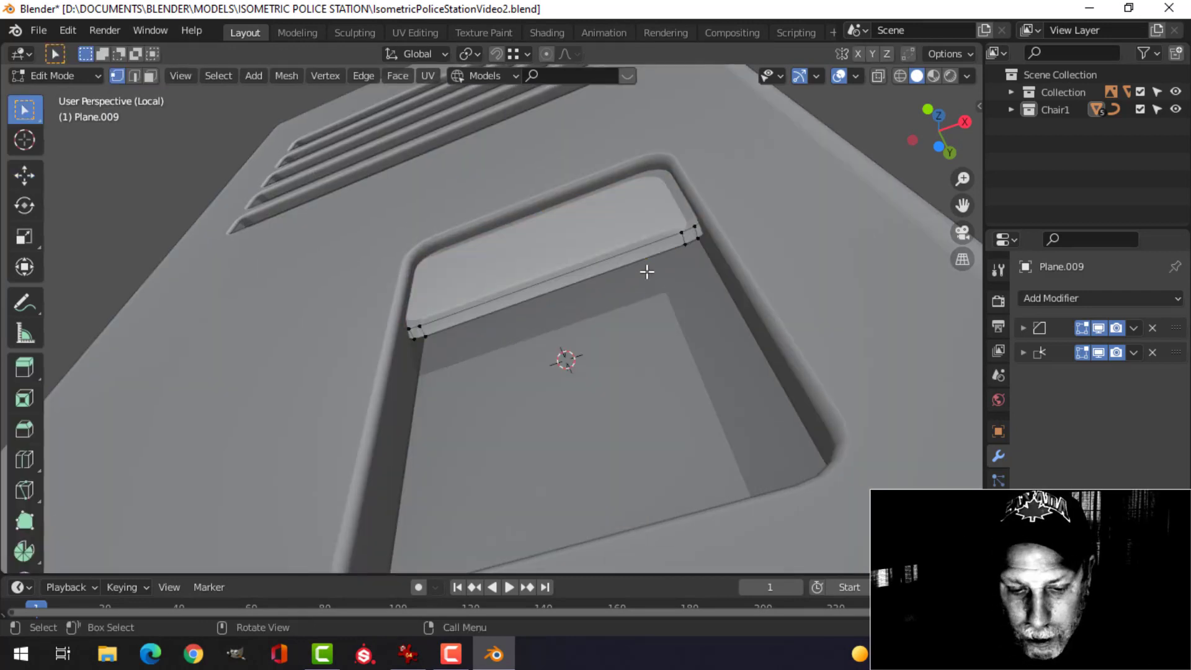
left_click(677, 277, "alt")
middle_click_drag(677, 276, 575, 266)
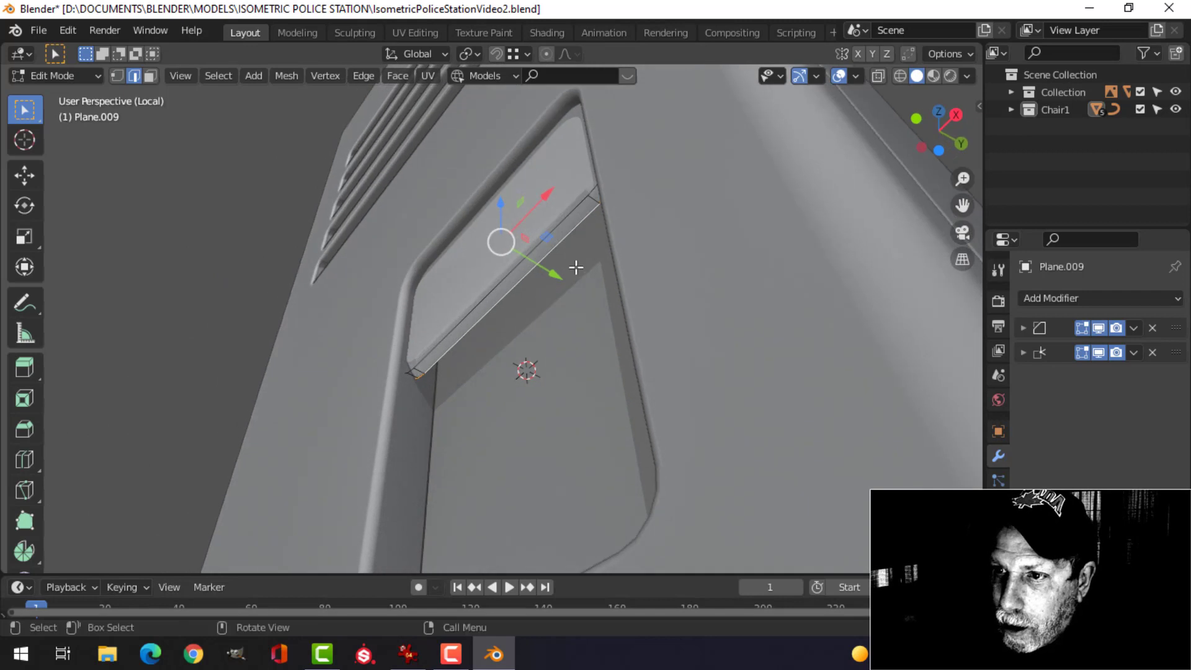
key("g")
key("y")
left_click(603, 281)
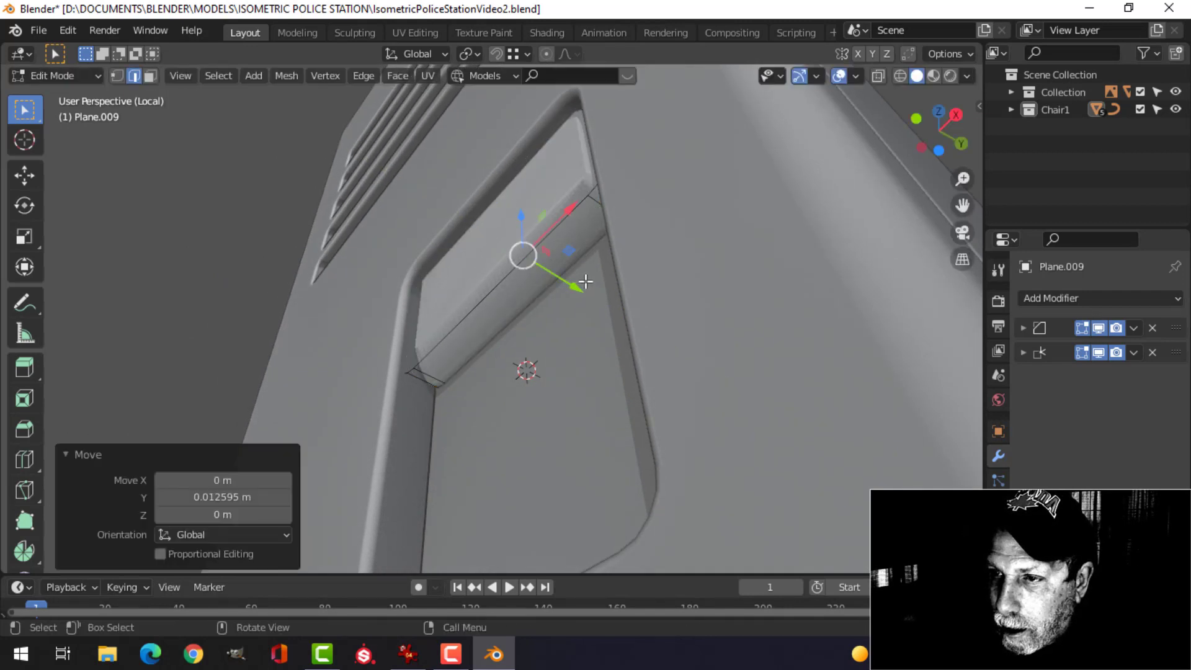
key("alt+a")
- Remove both modifiers from the latch plate and open its mesh data properties
key("Tab")
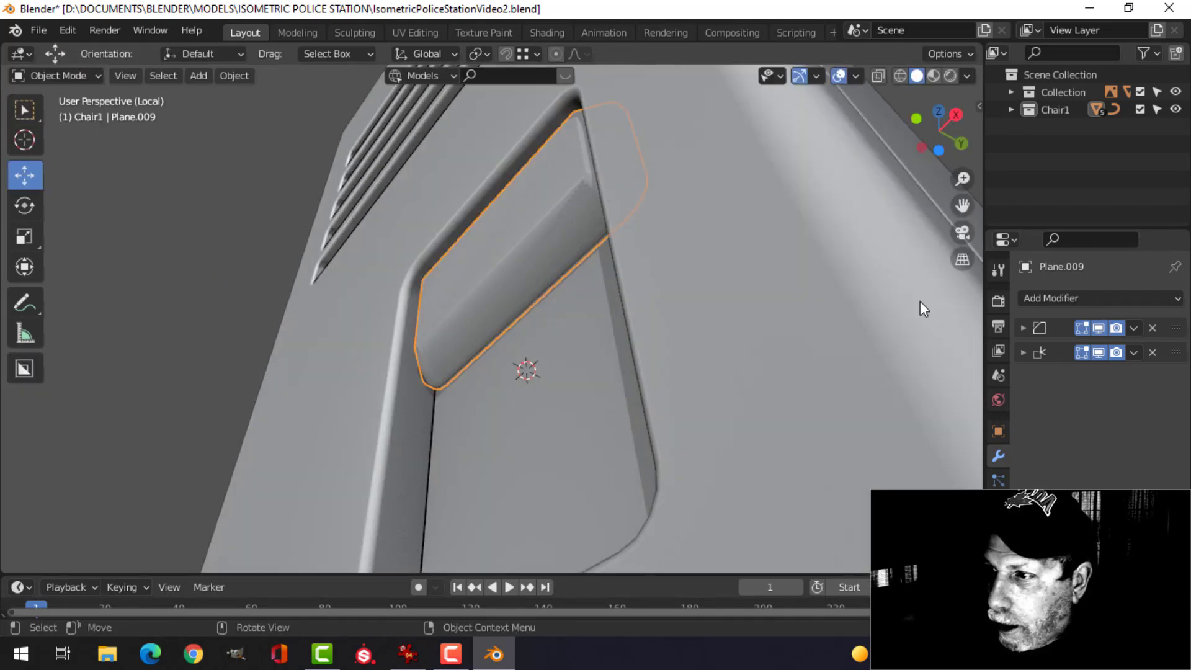
left_click(1150, 326)
left_click(1151, 327)
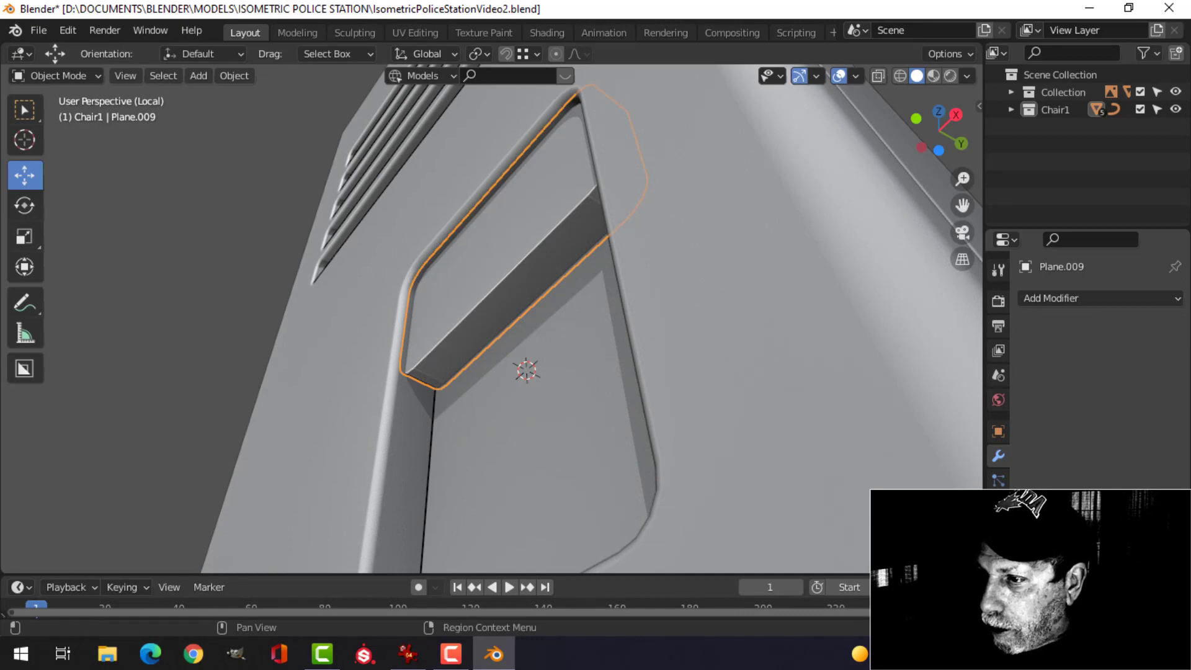
left_click(998, 480)
scroll(1092, 372, "down", 3)
- Bevel the latch plate's front edge loop with 2 segments and a width of about 0.0027 m
key("Tab")
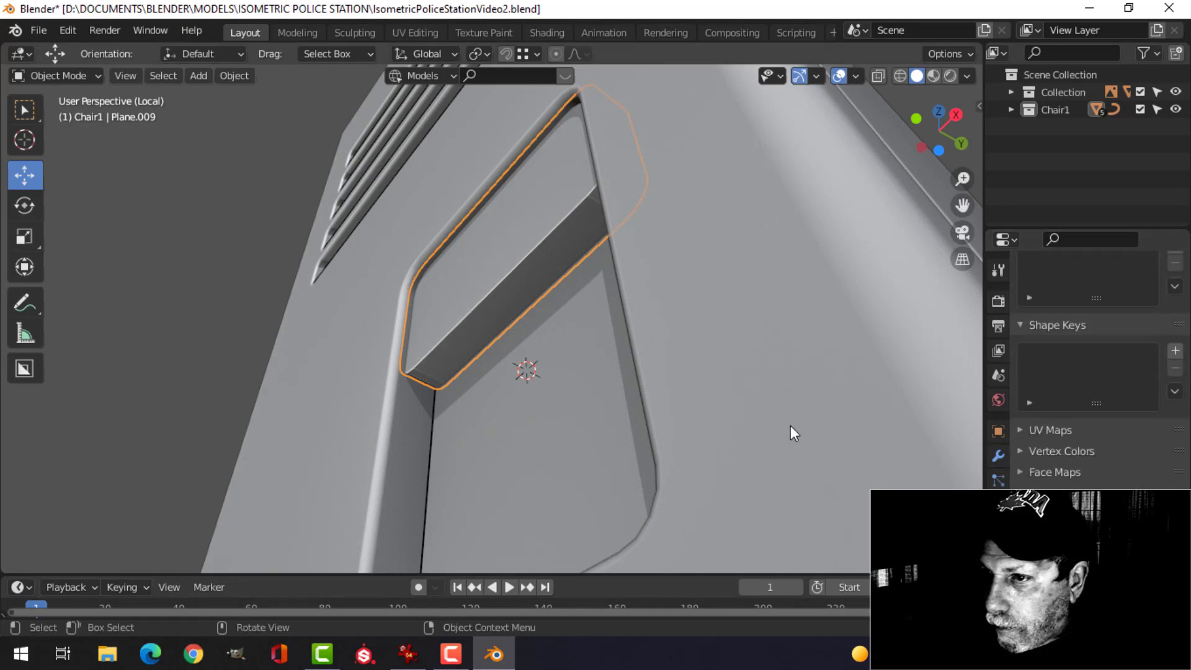
middle_click_drag(791, 426, 531, 314)
left_click(655, 312, "alt")
key("ctrl+b")
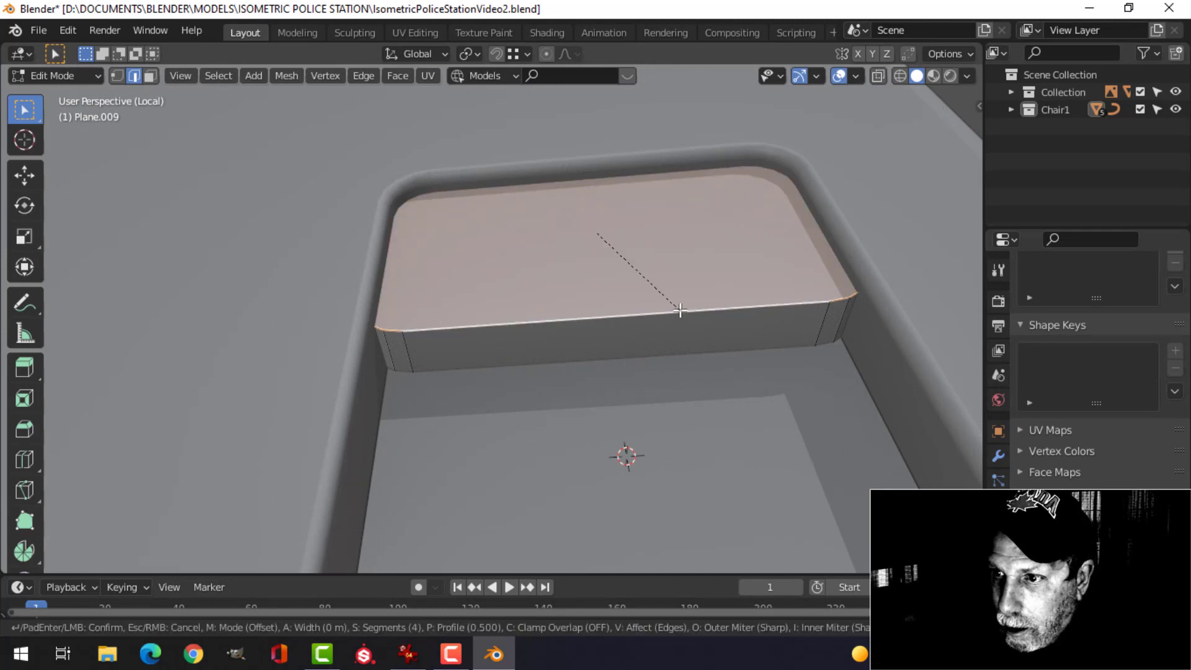
scroll(732, 372, "down", 1)
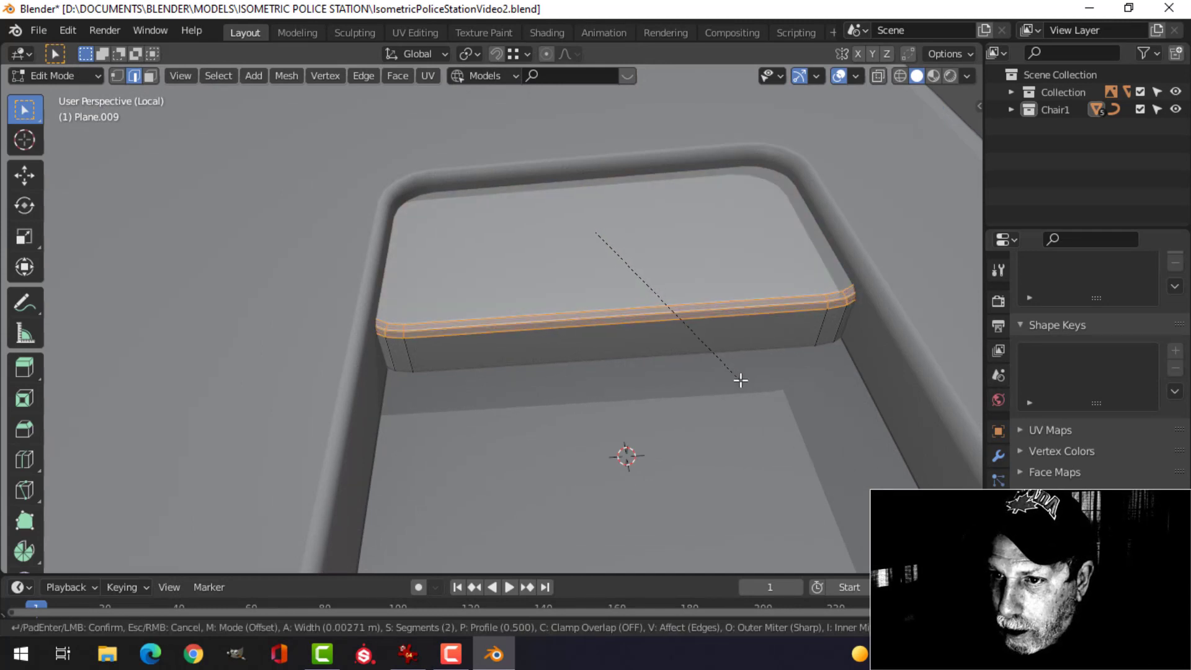
left_click(739, 382)
key("Tab")
- Shade the latch plate smooth and add a Weighted Normal modifier to it
middle_click_drag(738, 381, 534, 319)
right_click(550, 292)
left_click(490, 253)
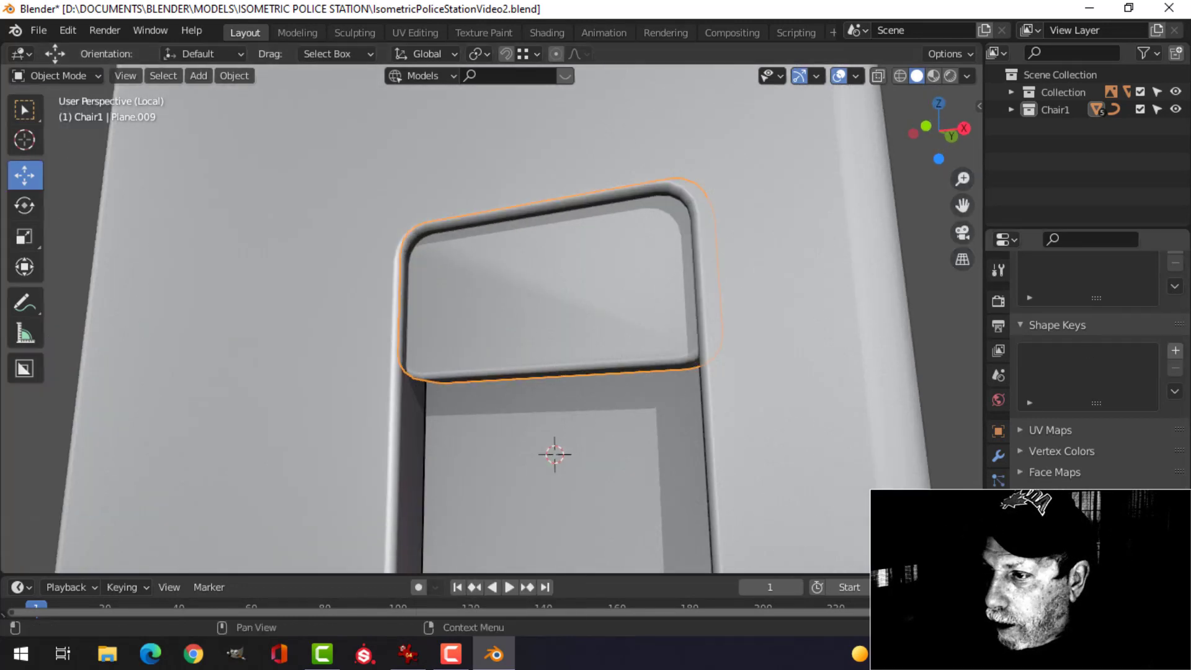
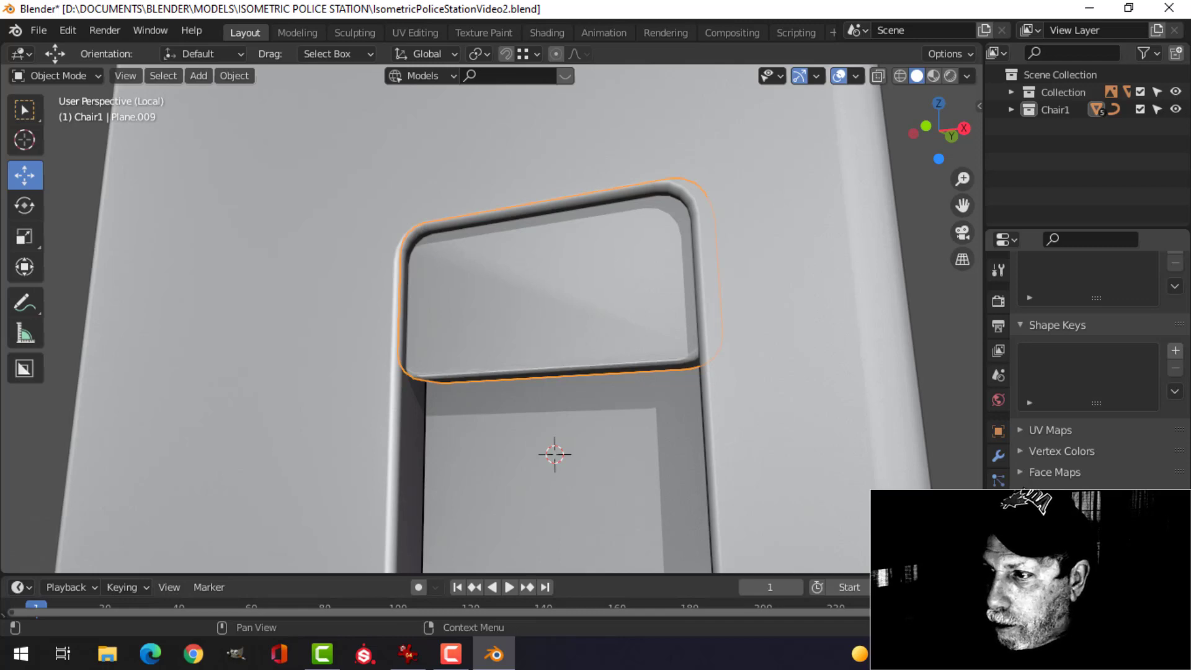
left_click(1002, 459)
left_click(1055, 299)
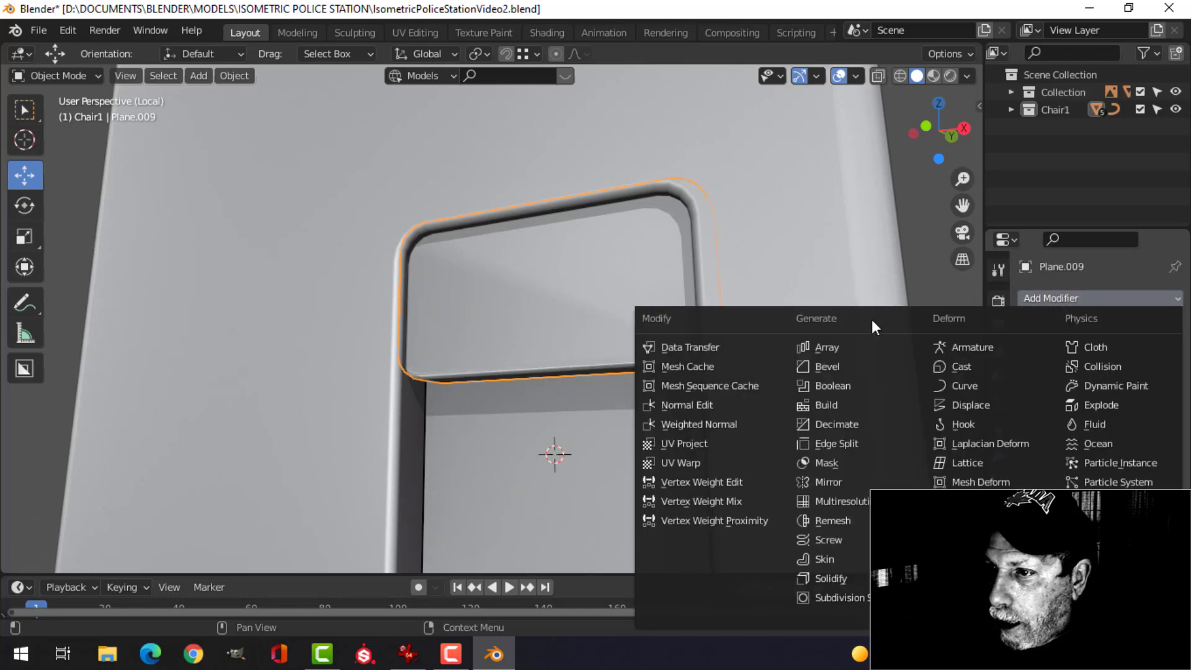
left_click(735, 424)
scroll(651, 357, "down", 3)
middle_click_drag(663, 363, 655, 339)
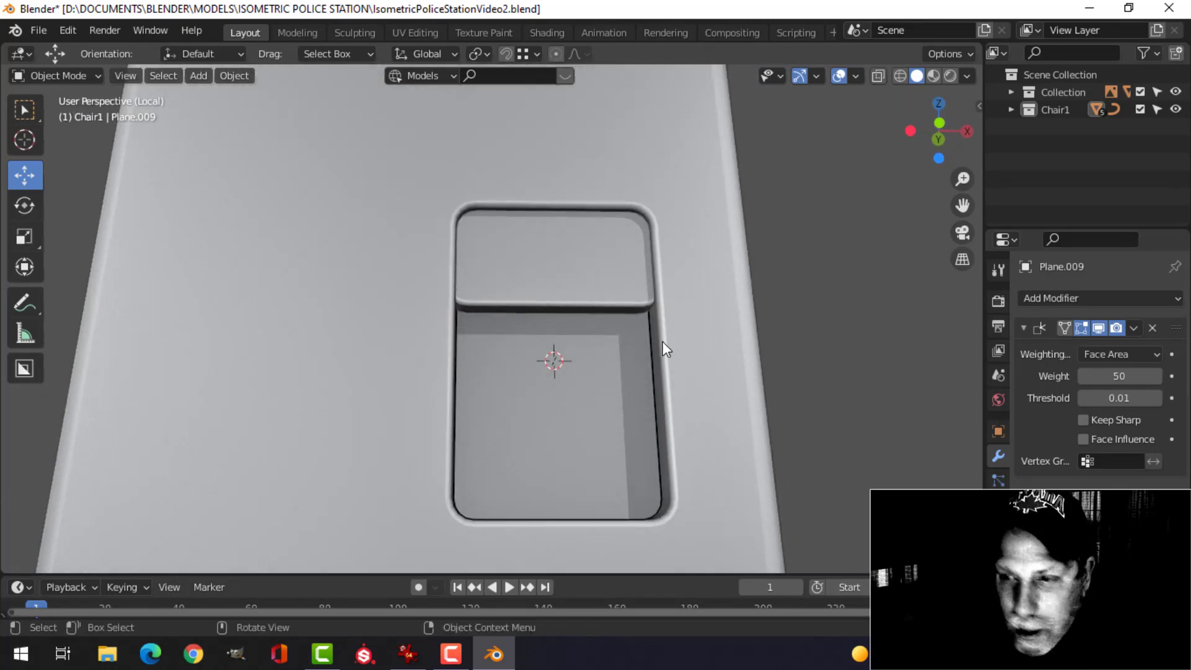
- Add a mesh circle with 18 vertices at the 3D cursor in the latch recess
key("shift+a")
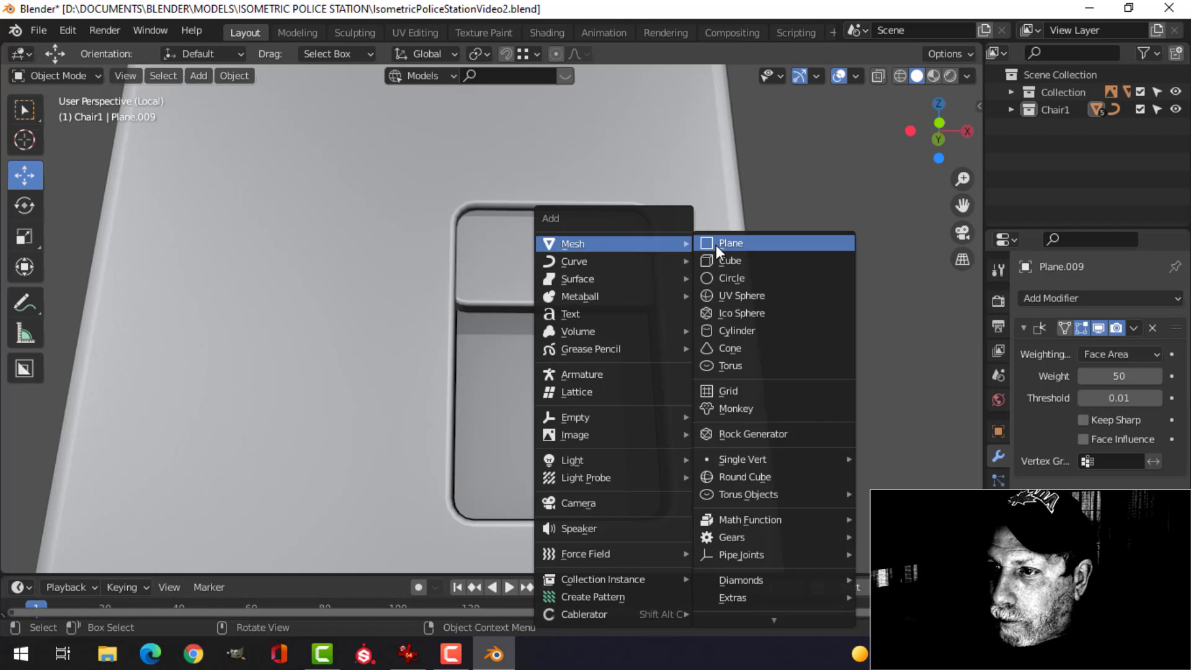
left_click(742, 276)
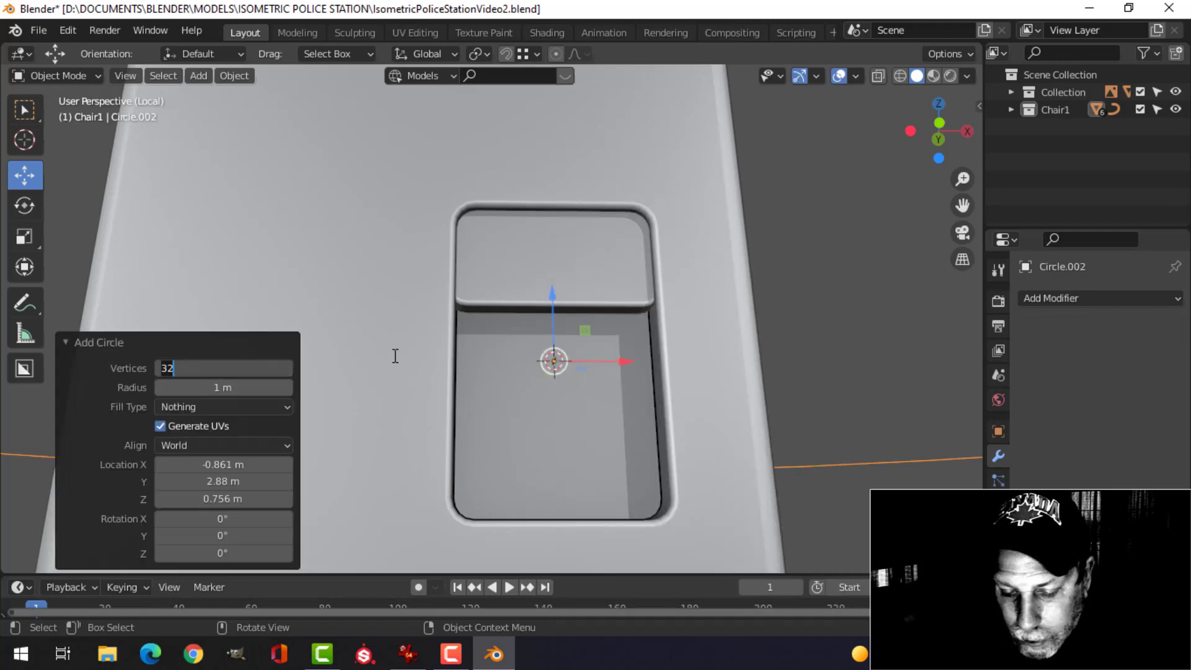
scroll(516, 355, "down", 9)
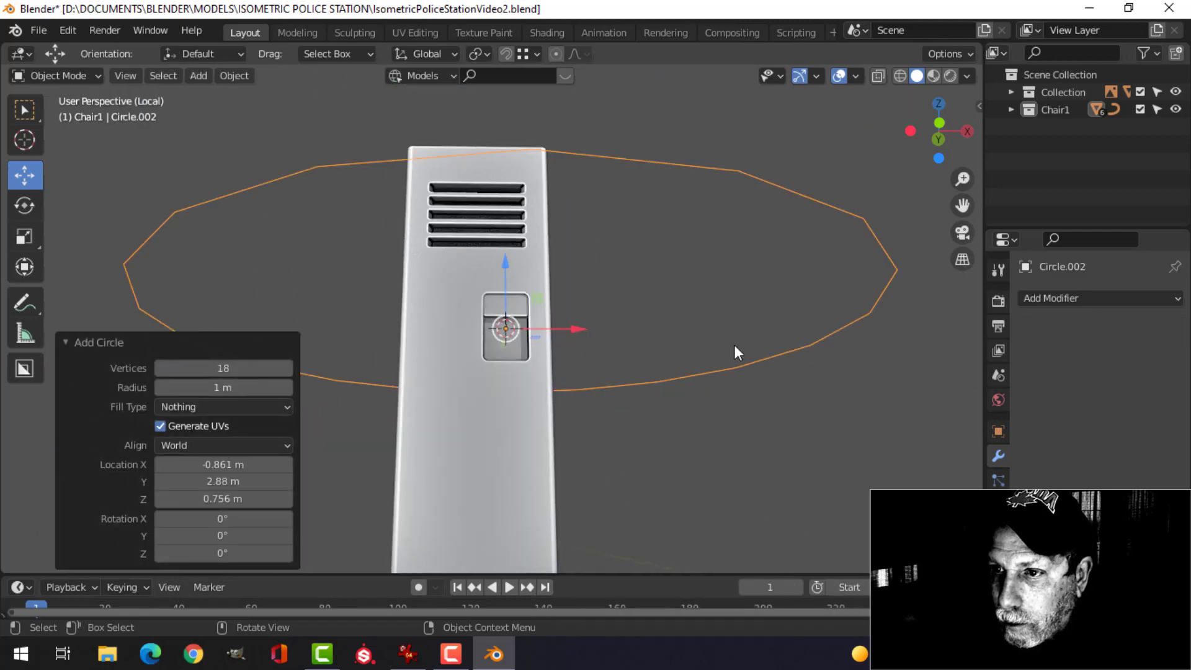
- Scale the circle's mesh down to 0.087, and again by 0.712, to fit the width of the recess
key("Tab")
middle_click_drag(802, 433, 819, 391)
key("s")
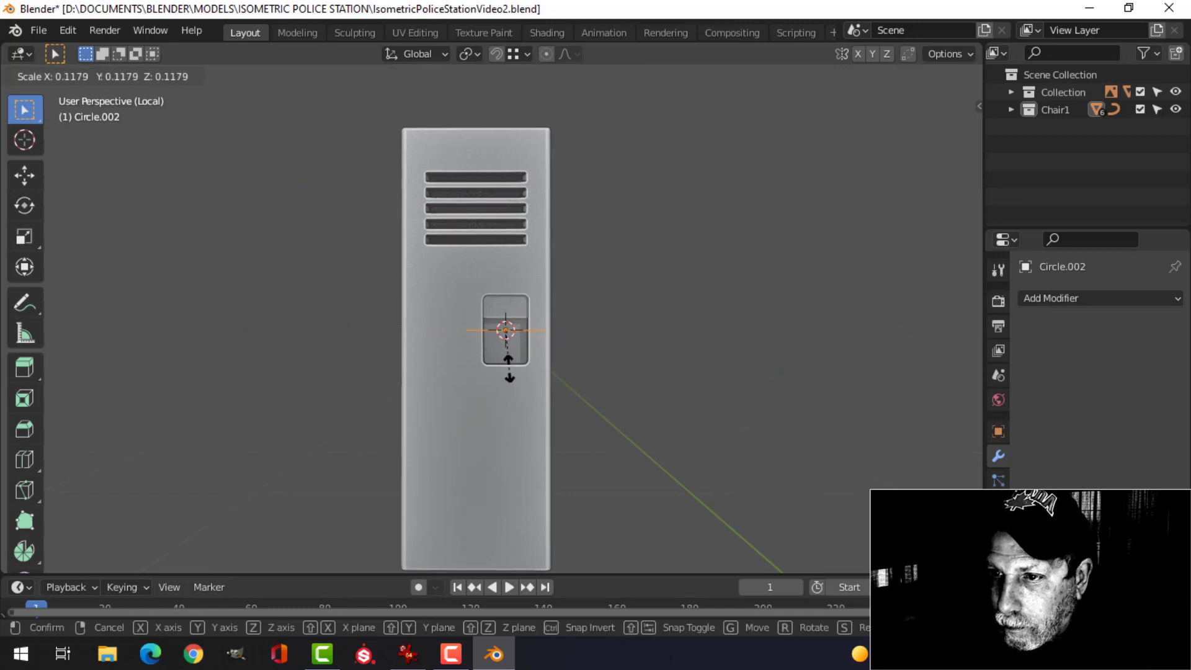
left_click(507, 357)
scroll(502, 342, "up", 5)
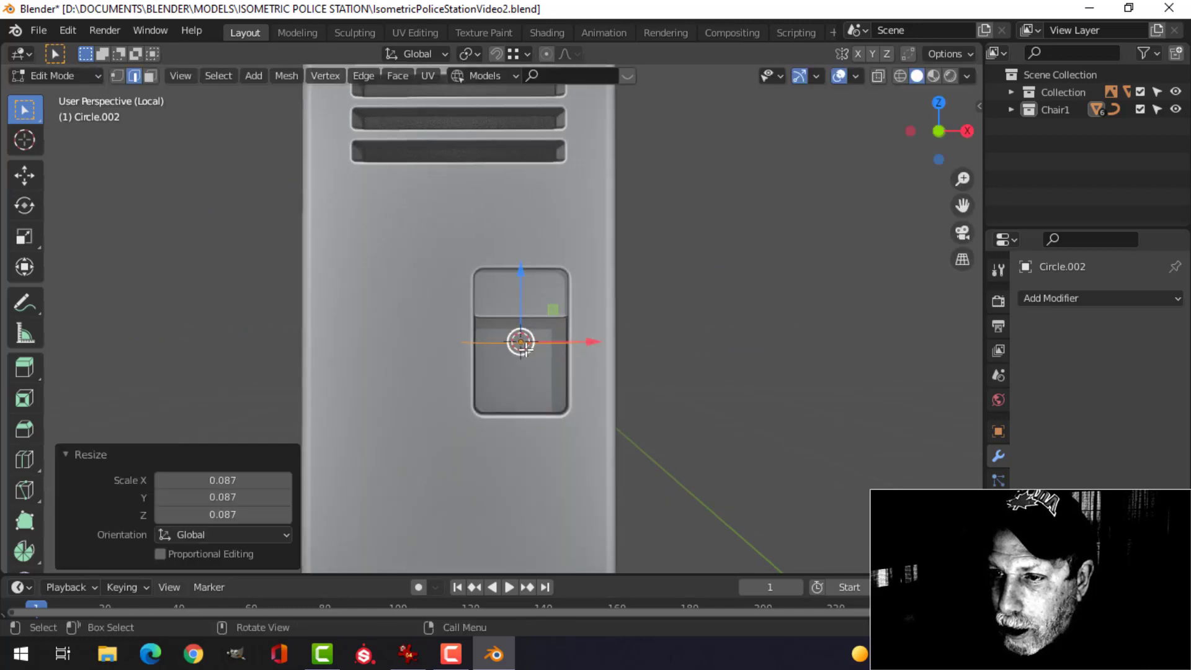
key("s")
left_click(546, 354)
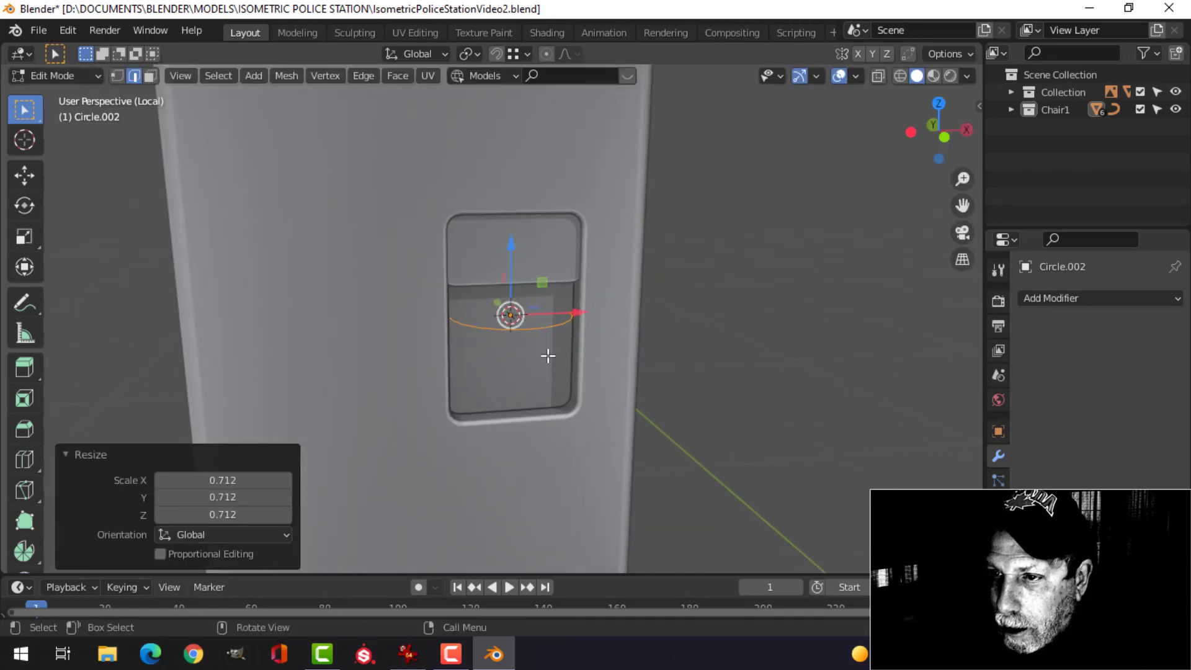
- Rotate the circle about X so it stands parallel to the locker front, and move it out of the recess along Y
middle_click_drag(546, 354, 554, 328)
key("r")
key("x")
key("Return")
key("g")
key("y")
left_click(511, 324)
- Rescale the upright circle to be narrower than the recess and shift it 0.0117 m along Y
key("s")
left_click(634, 332)
key("g")
key("y")
left_click(717, 311)
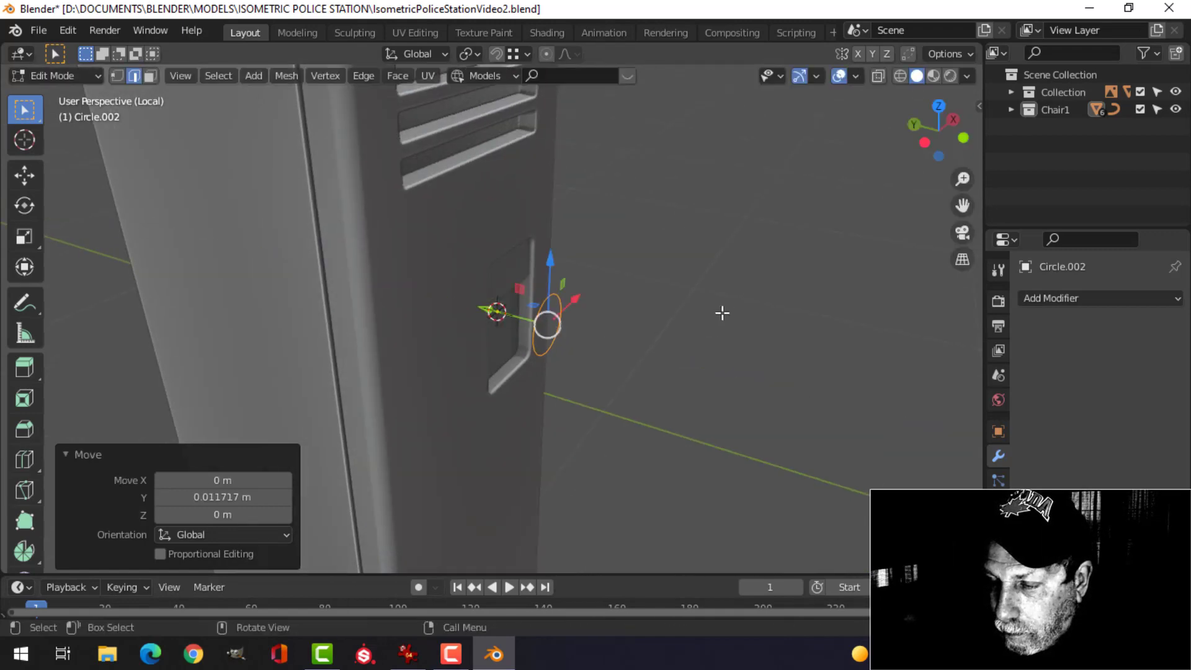
- Lower the circle along Z to the lower half of the recess and adjust its size in front view
middle_click_drag(717, 311, 599, 300)
key("KP_1")
scroll(582, 305, "up", 3)
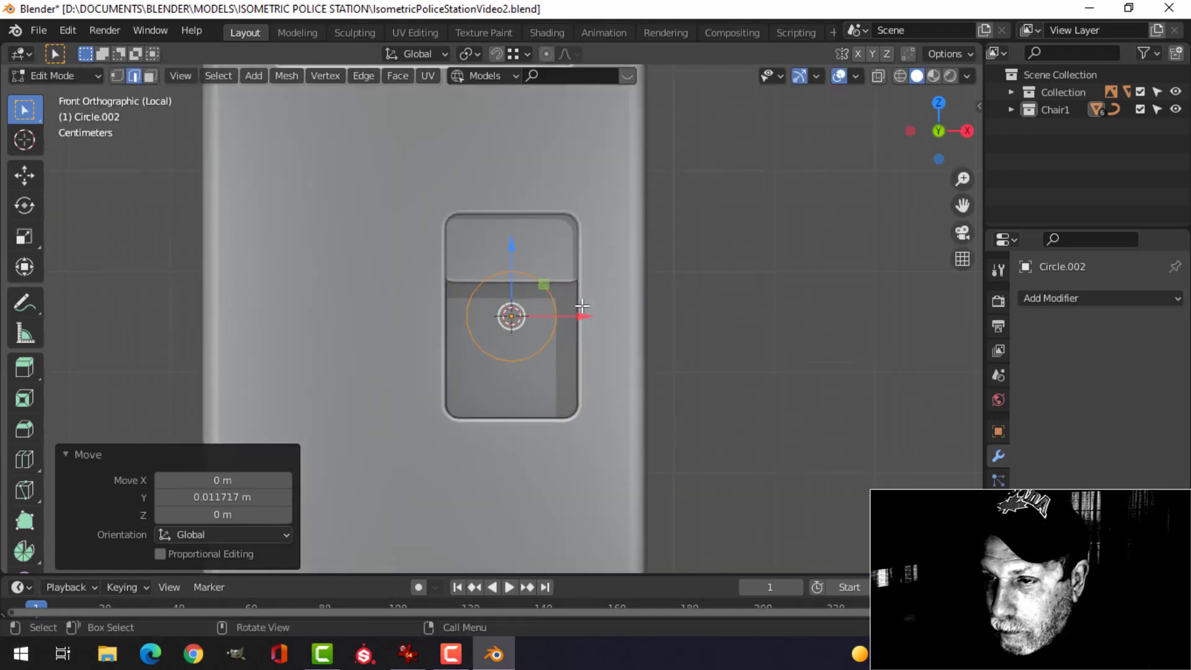
left_click_drag(512, 246, 512, 293)
key("s")
left_click(630, 308)
- Extrude the circle's vertices outward along Y into a short ring for the knob base
mouse_move(630, 309)
middle_mouse_down()
mouse_move(708, 396)
mouse_move(613, 291)
mouse_move(608, 308)
mouse_move(679, 322)
mouse_move(590, 301)
mouse_move(610, 310)
mouse_move(567, 315)
mouse_move(608, 318)
middle_mouse_up()
key("1")
key("e")
right_click(608, 319)
key("e")
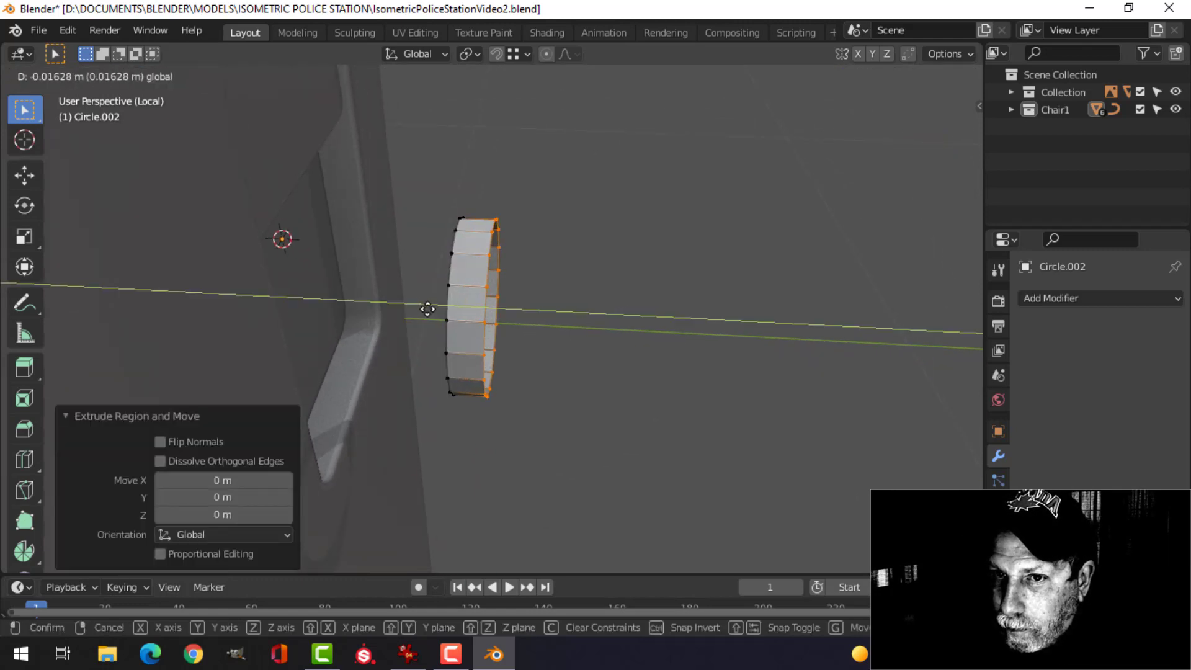
left_click(380, 296)
left_click(24, 175)
middle_click_drag(577, 297, 580, 299)
left_click_drag(435, 301, 438, 297)
- Extrude the ring's front loop about 0.0118 m outward along Y and scale it to 0.564 for a sloped face
mouse_move(694, 303)
middle_mouse_down()
mouse_move(652, 295)
mouse_move(674, 301)
middle_mouse_up()
key("e")
right_click(673, 300)
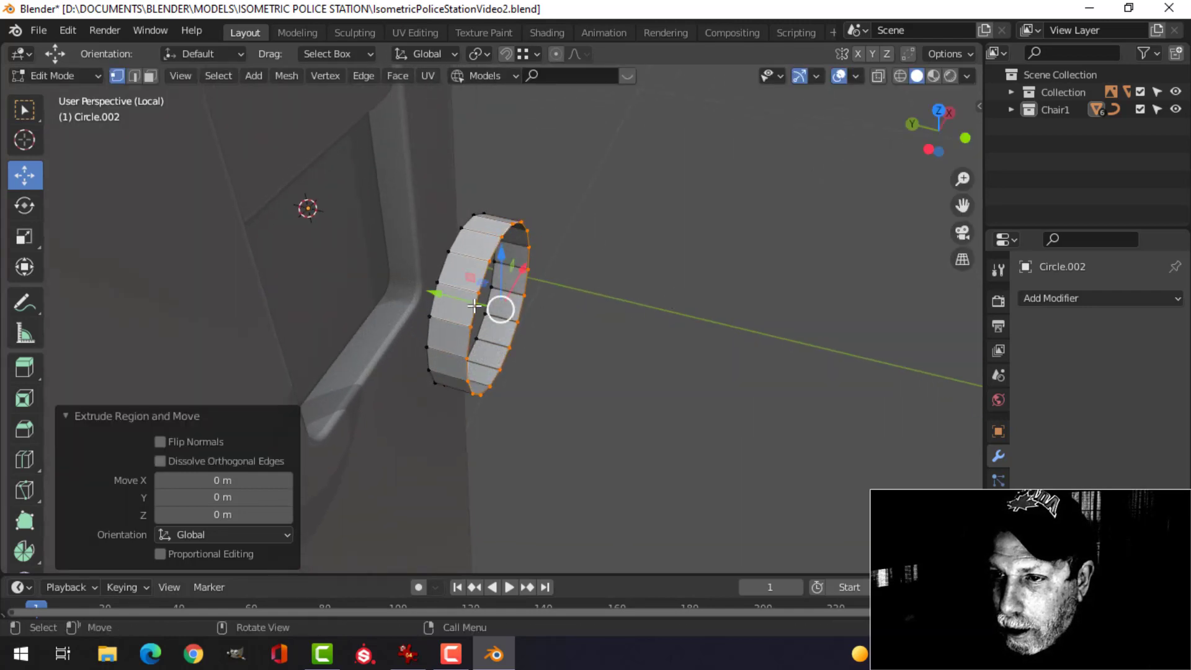
mouse_move(474, 305)
left_mouse_down()
mouse_move(454, 298)
mouse_move(464, 307)
left_mouse_up()
key("s")
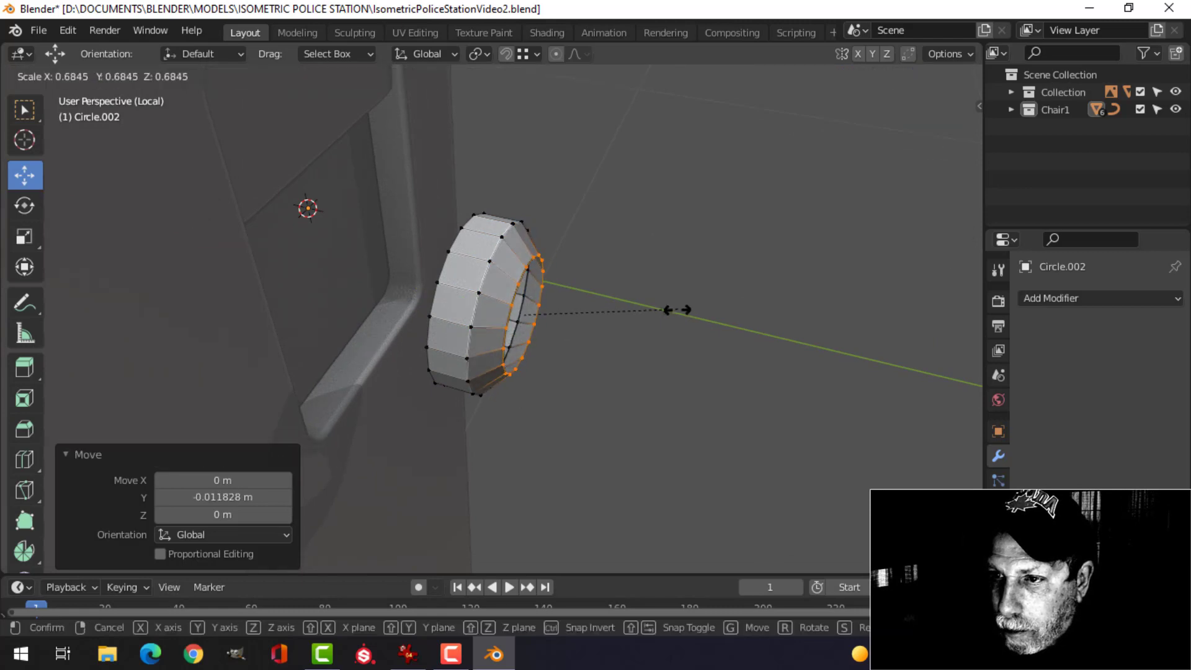
left_click(648, 309)
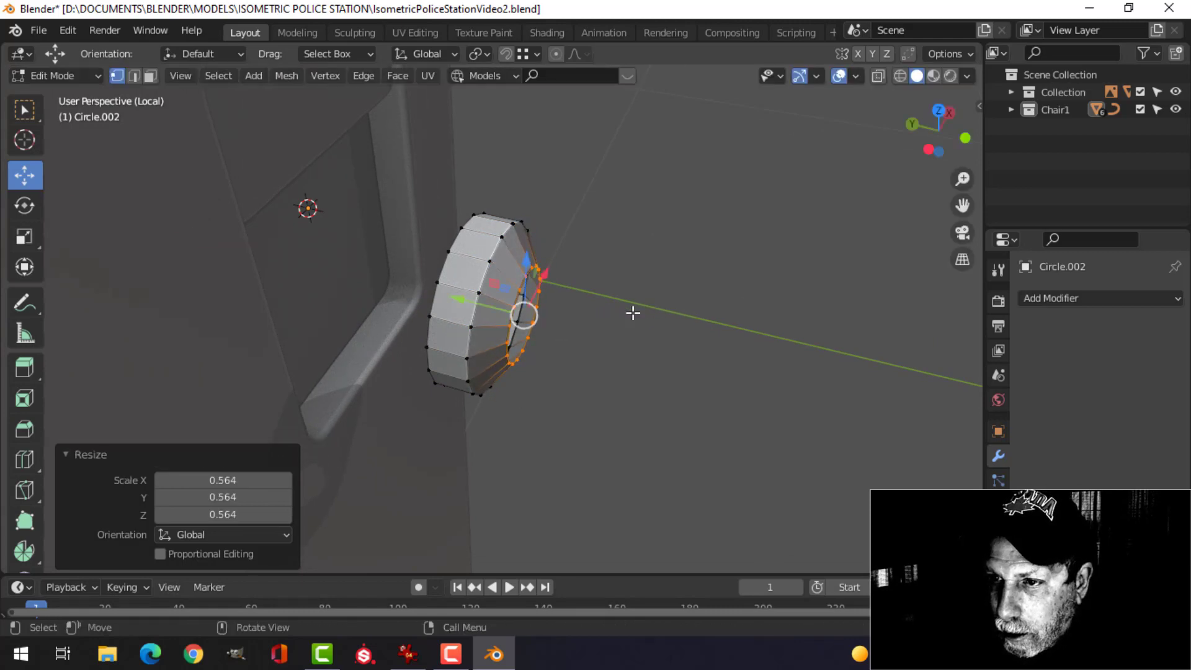
- Extrude and shrink the front loop into a narrow step, and extrude it about 0.0157 m outward along Y
middle_click_drag(633, 311, 587, 284)
key("e")
left_click(617, 277)
key("s")
left_click(604, 283)
key("e")
left_click(486, 300)
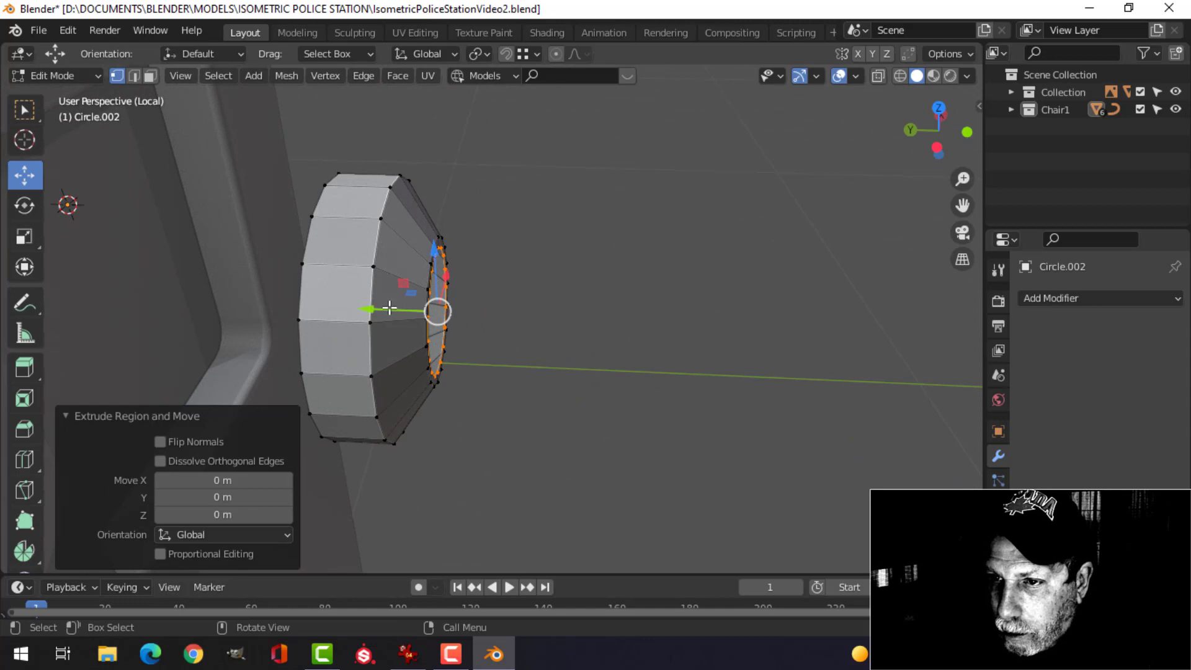
left_click_drag(389, 309, 438, 313)
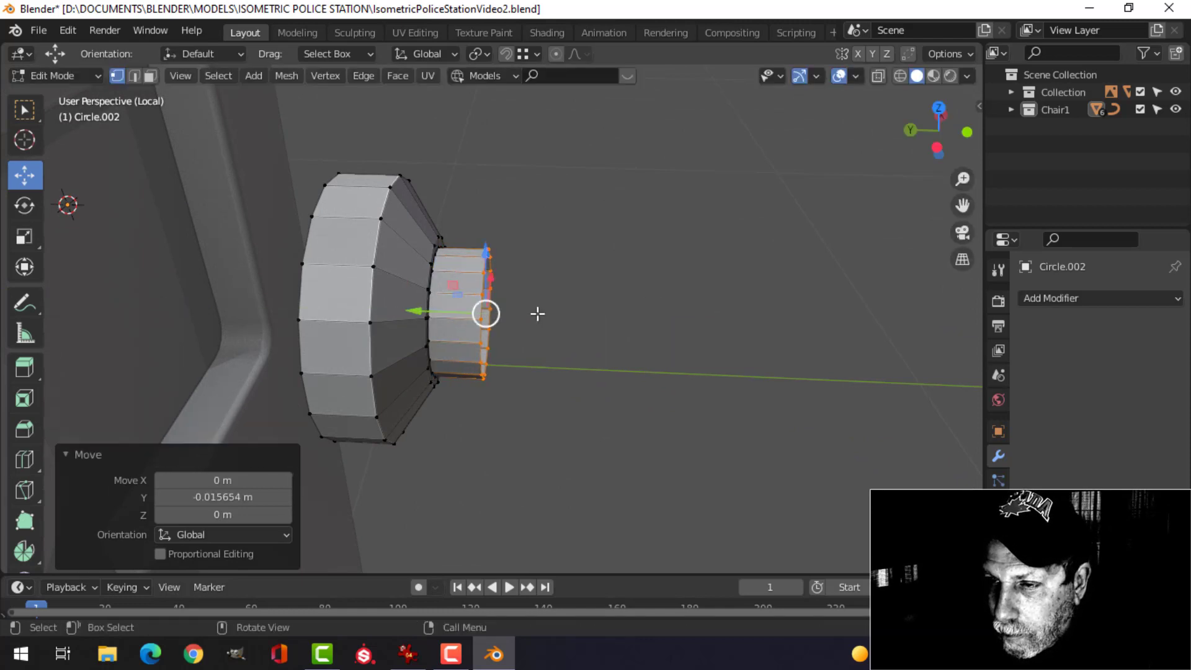
- Scale the knob's front loop down to taper the grip and close its end with a face
middle_click_drag(537, 314, 643, 298)
key("s")
left_click(621, 295)
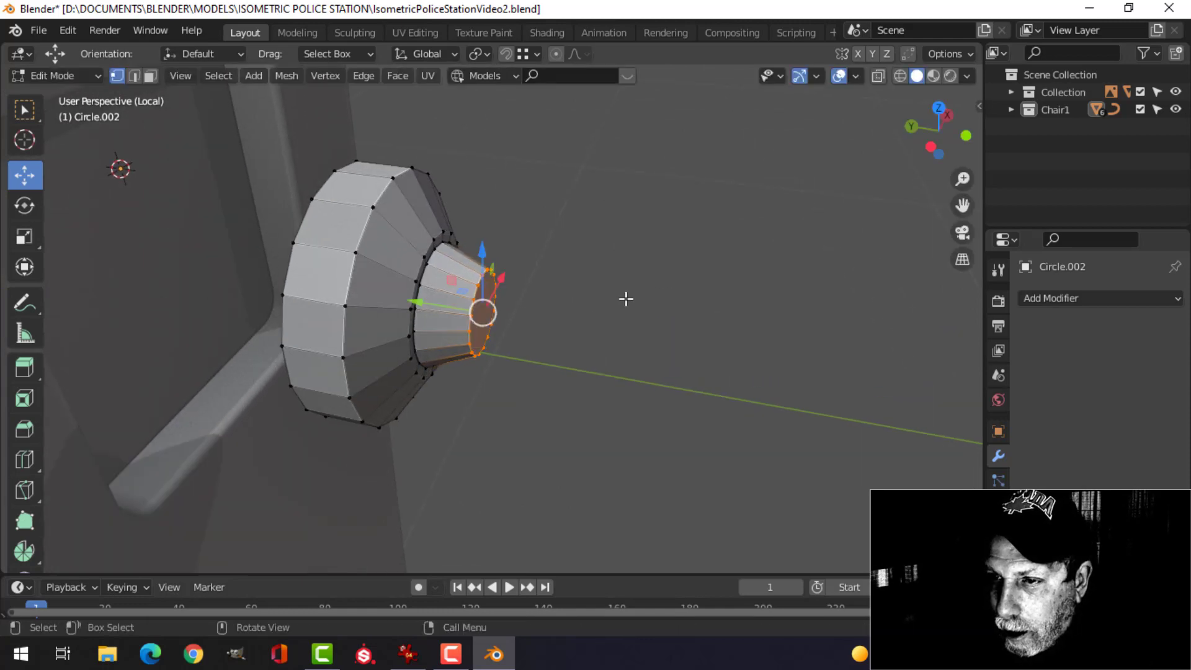
- Bevel the edges of the knob's front cap with 3 segments and a width of about 0.0017 m
scroll(677, 262, "up", 3)
key("3")
mouse_move(680, 262)
middle_mouse_down()
mouse_move(654, 264)
mouse_move(663, 258)
middle_mouse_up()
key("ctrl+b")
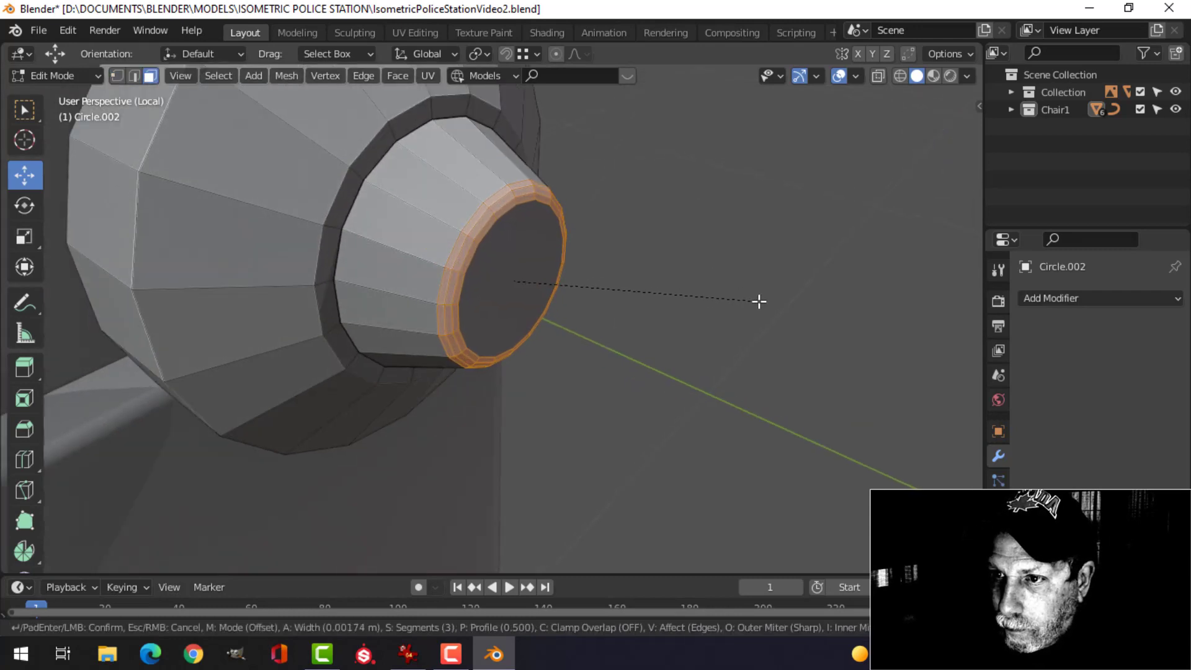
left_click(773, 305)
key("alt+a")
- Bevel the edge loop where the sloped face meets the narrow step, using 3 segments
middle_click_drag(543, 253, 605, 274, "shift")
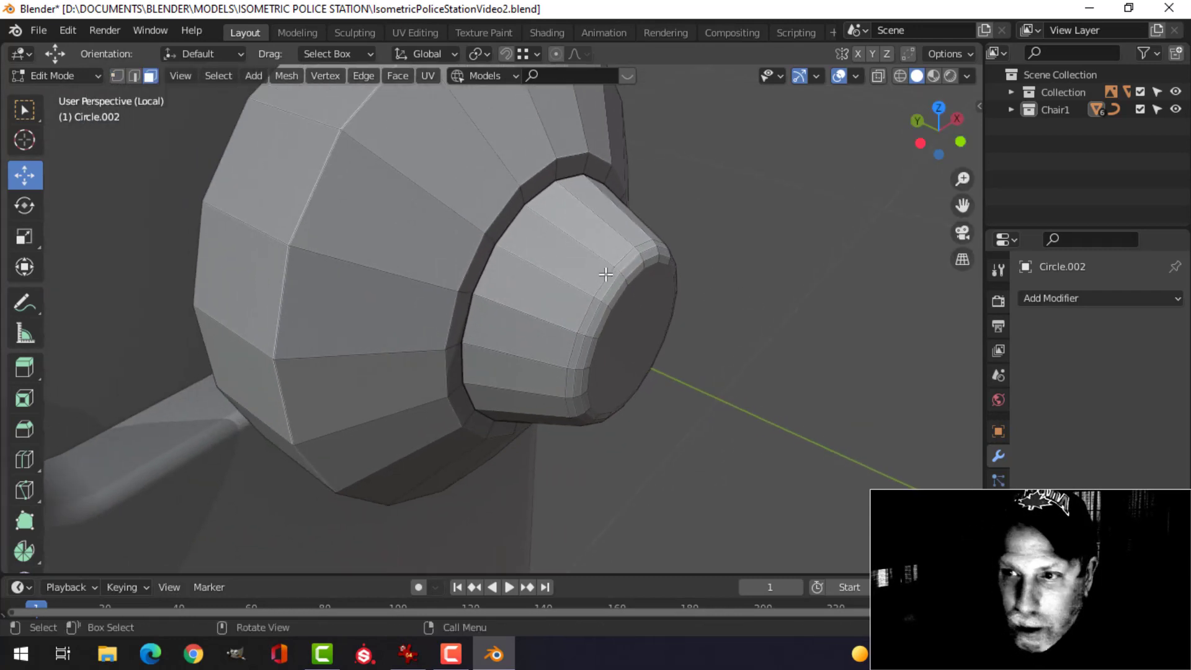
key("2")
left_click(528, 204, "alt")
key("ctrl+b")
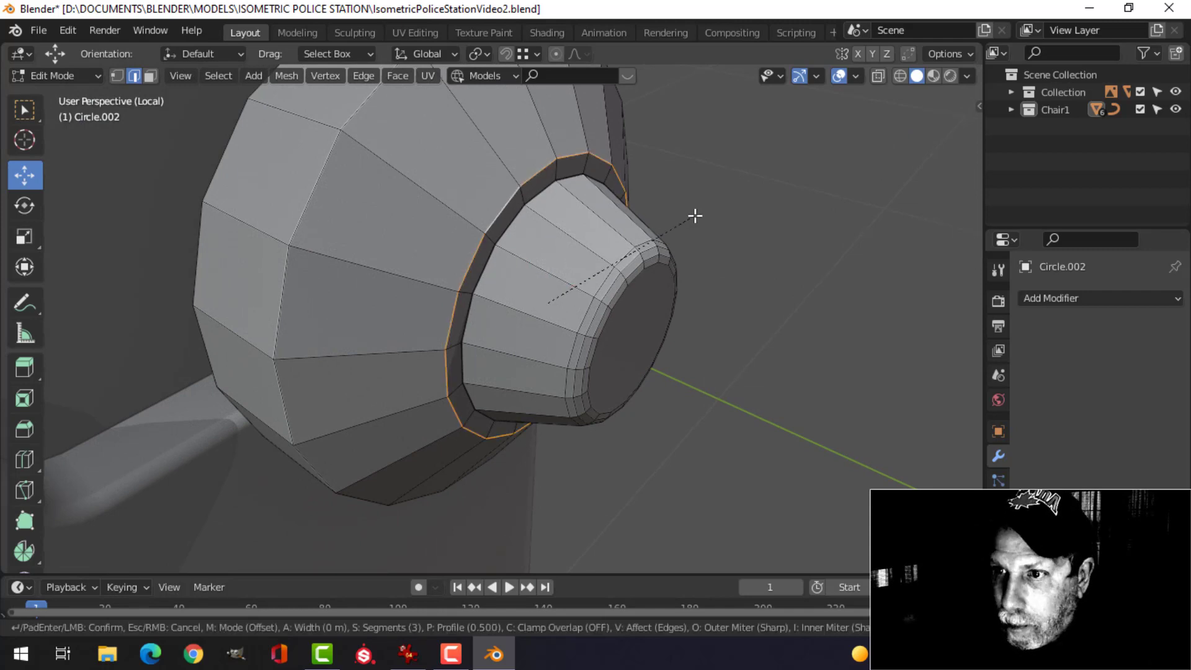
left_click(725, 204)
key("alt+a")
- Cut an edge loop around the knob's sloped face and slide it close to the outer rim
key("ctrl+r")
left_click(410, 192)
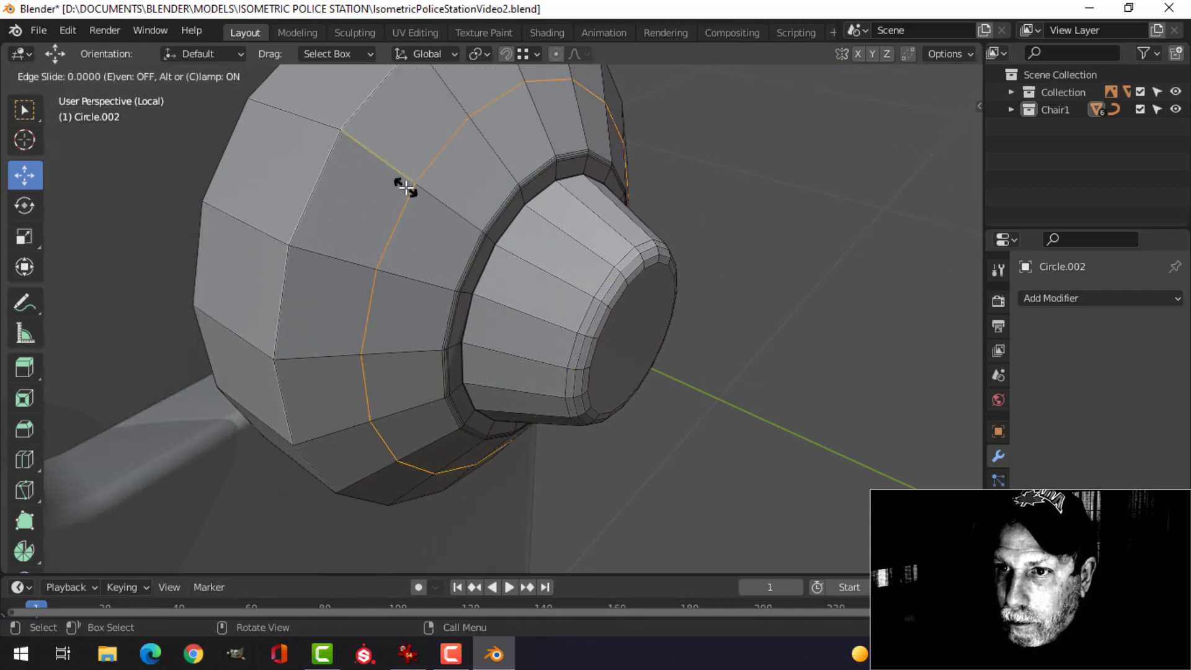
left_click(345, 151)
- Extrude the knob's open rear edge loop inward by scaling and fill the back with a face
middle_click_drag(345, 151, 463, 224)
key("e")
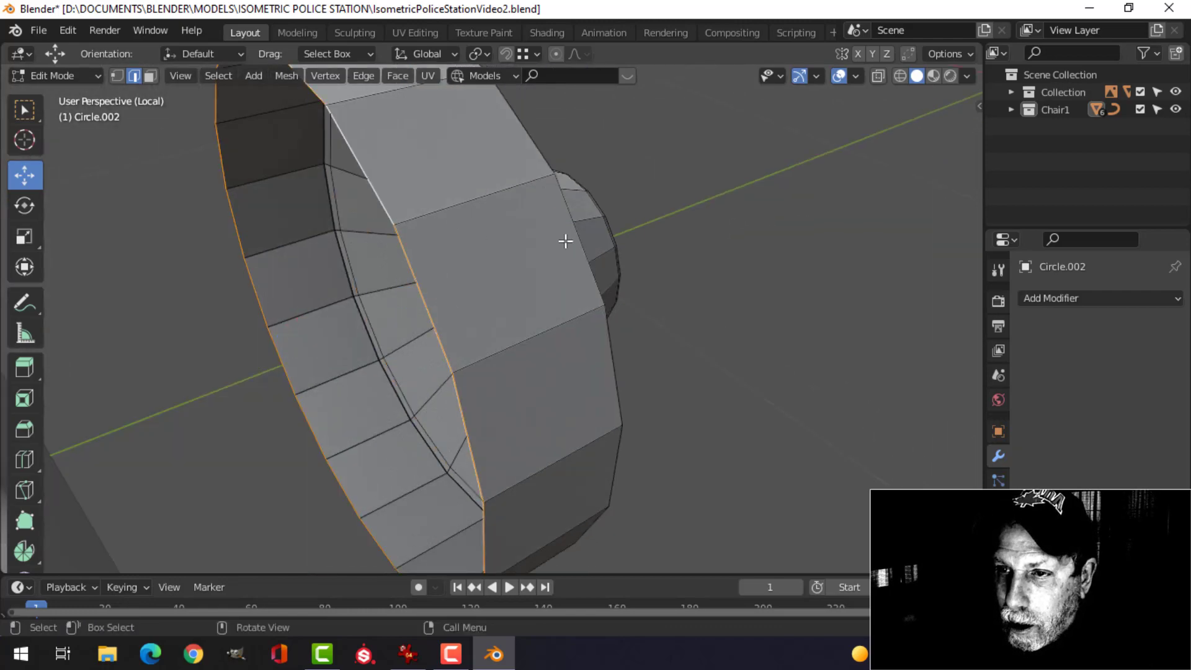
right_click(563, 241)
key("s")
left_click(509, 250)
key("f")
key("alt+a")
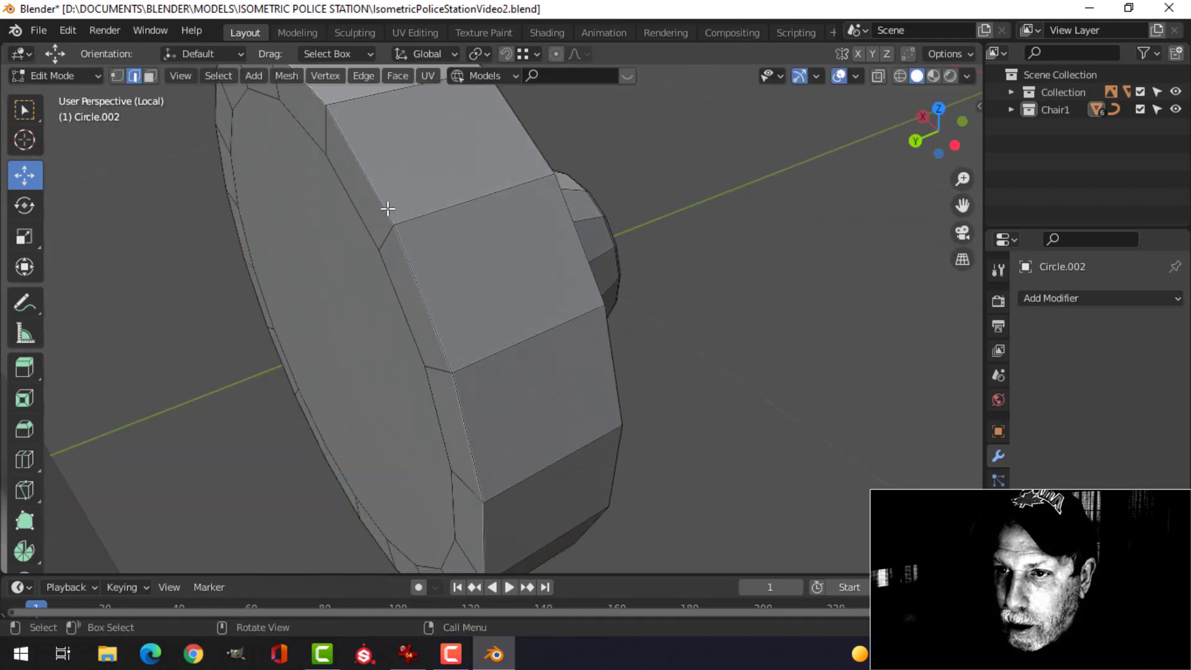
- Bevel the knob's outer rear edge loop with 3 segments and a width of about 0.0015 m
left_click(387, 207, "alt")
key("ctrl+b")
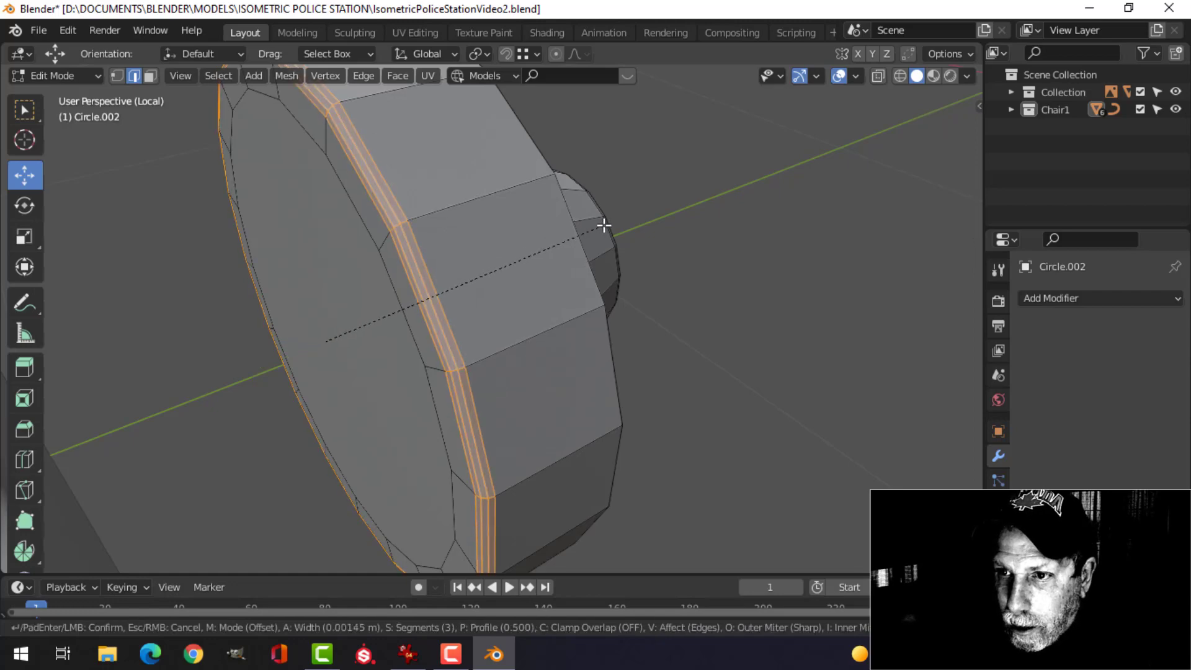
left_click(604, 225)
key("Tab")
- Add a level 2 Subdivision Surface modifier to the knob and shade it smooth
middle_click_drag(697, 239, 594, 258)
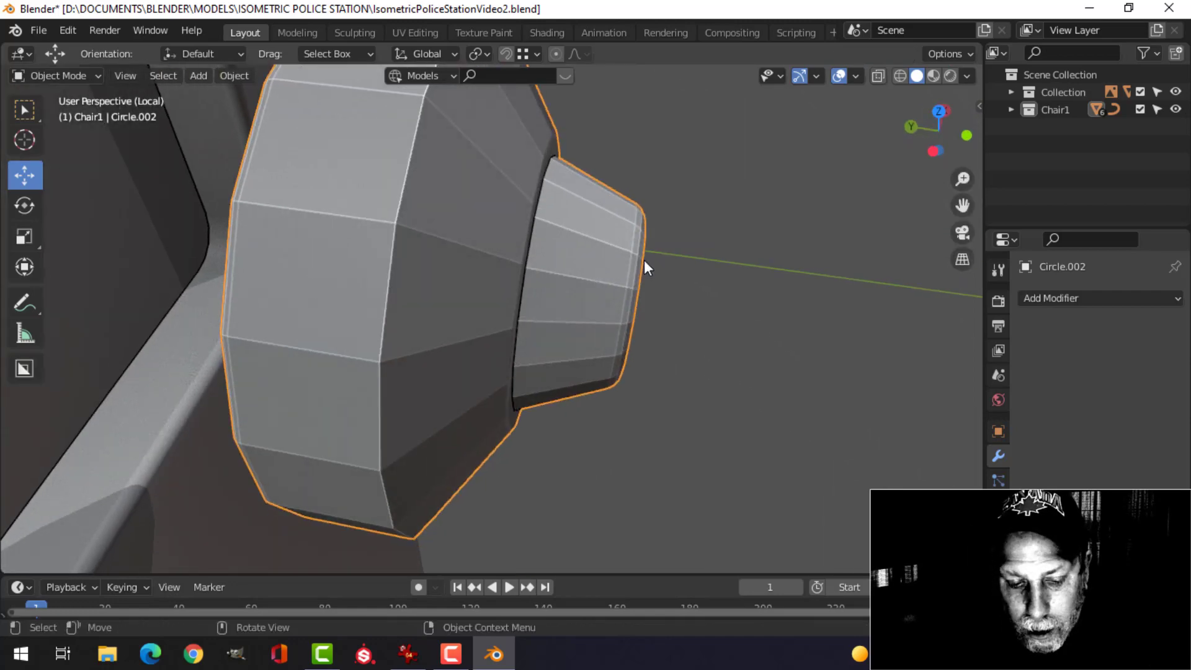
key("ctrl+2")
right_click(470, 195)
left_click(470, 195)
middle_click_drag(551, 234, 556, 266)
- Cut another supporting edge loop around the subdivided knob's sloped face near the outer rim
key("Tab")
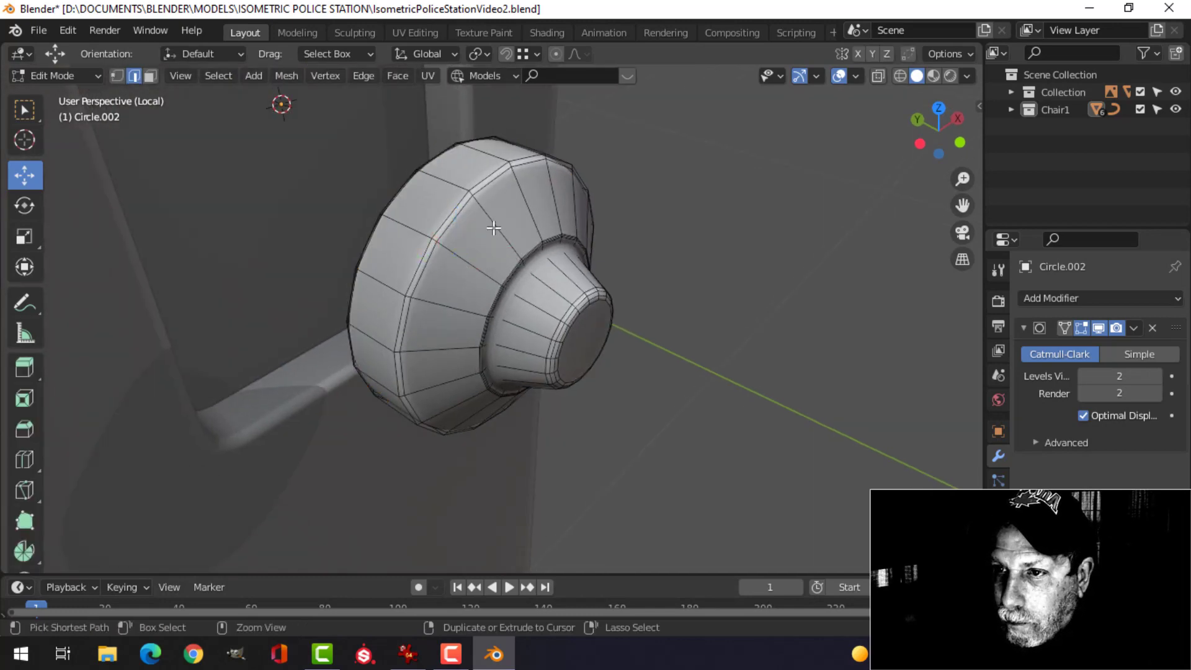
key("ctrl+r")
left_click(490, 224)
left_click(484, 205)
key("Tab")
- Move the knob's entire mesh back along Y so its base sits in the latch recess
middle_click_drag(513, 300, 556, 236)
scroll(590, 261, "up", 3)
scroll(590, 258, "down", 5)
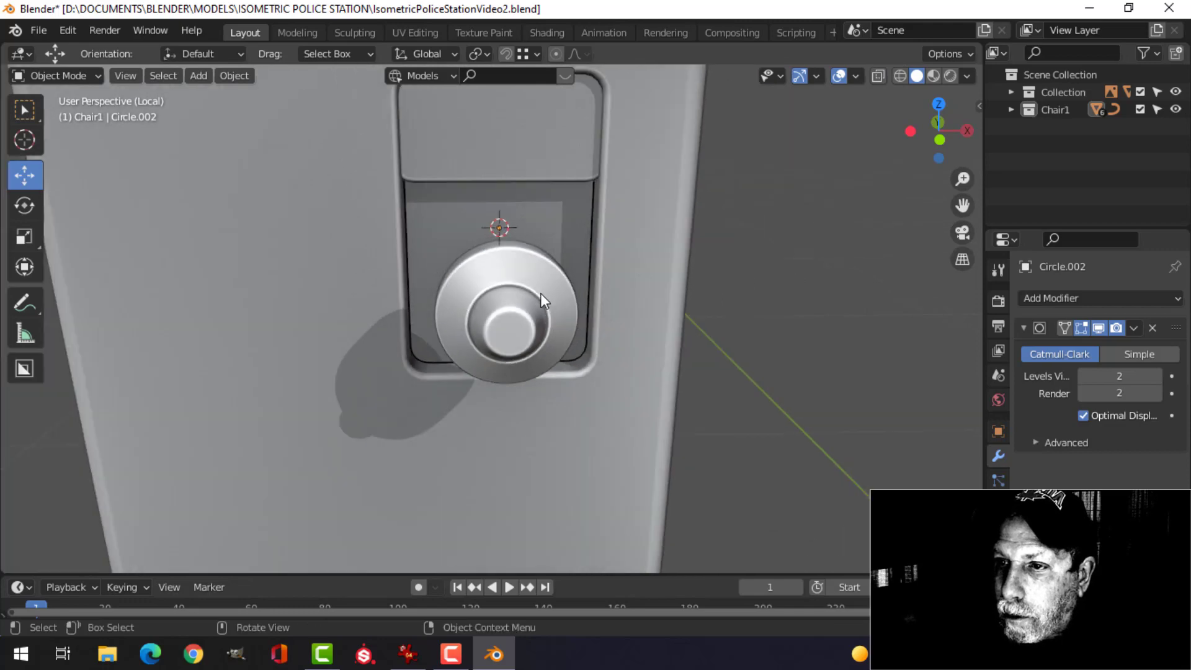
middle_click_drag(541, 293, 531, 348)
scroll(599, 299, "up", 2)
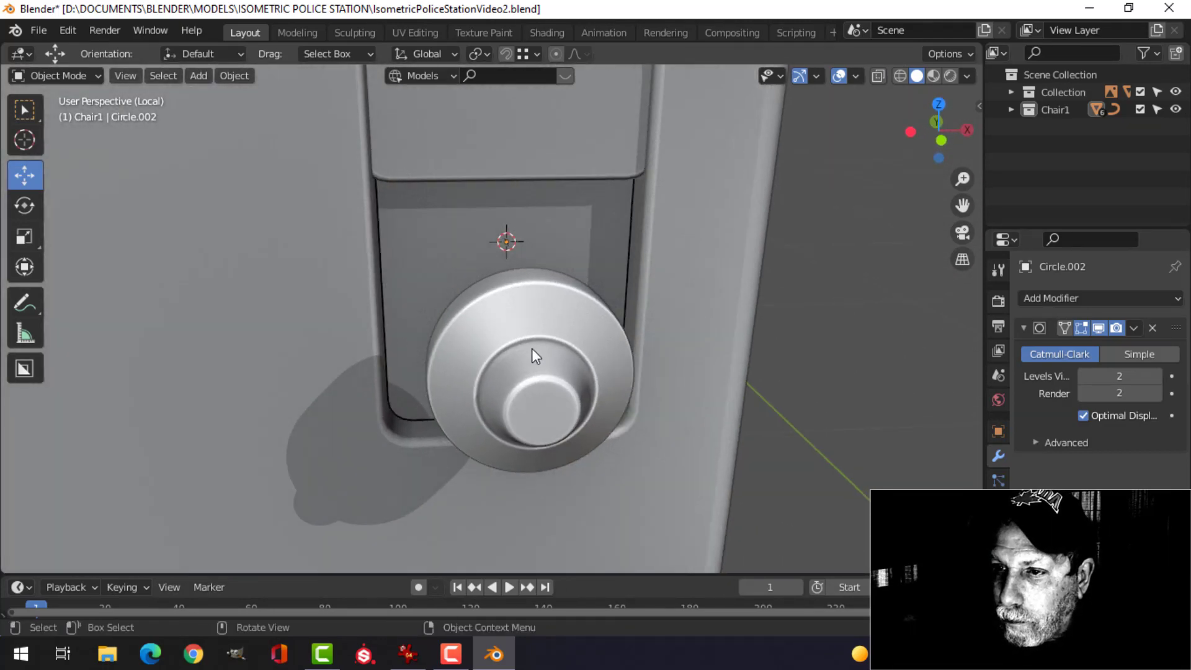
left_click(532, 348)
middle_click_drag(686, 386, 670, 360, "shift")
key("Tab")
key("a")
left_click_drag(482, 312, 431, 303)
key("Tab")
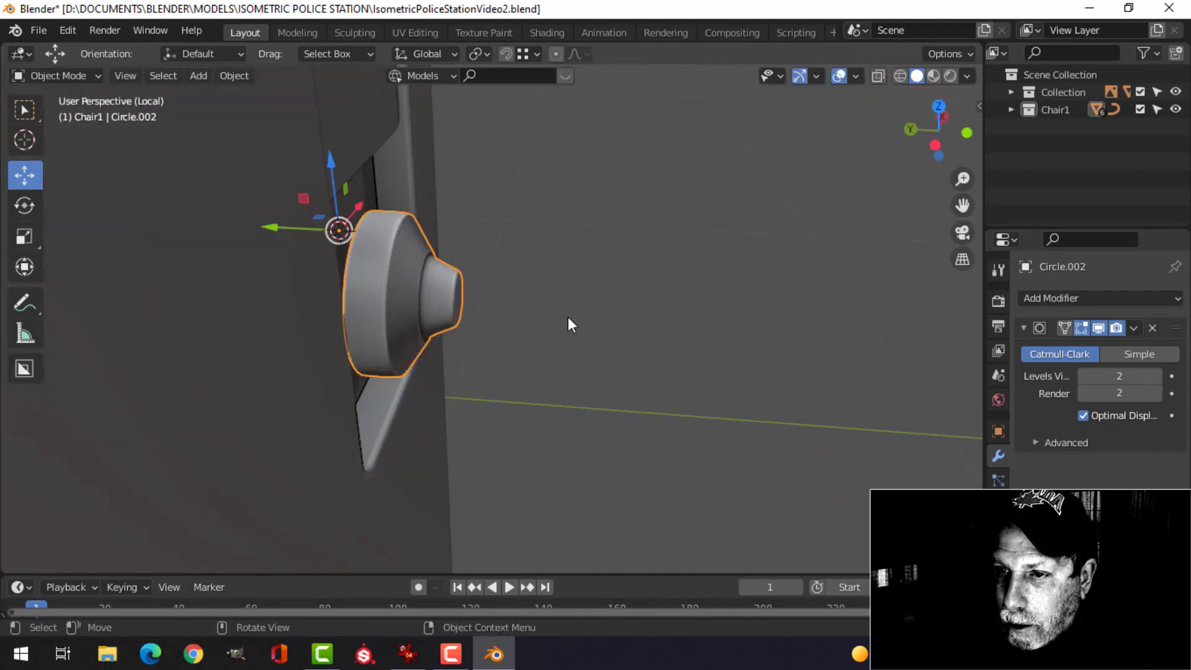
- Flatten the lock knob by scaling its entire mesh along Y to about 0.83
left_click(436, 294)
key("Tab")
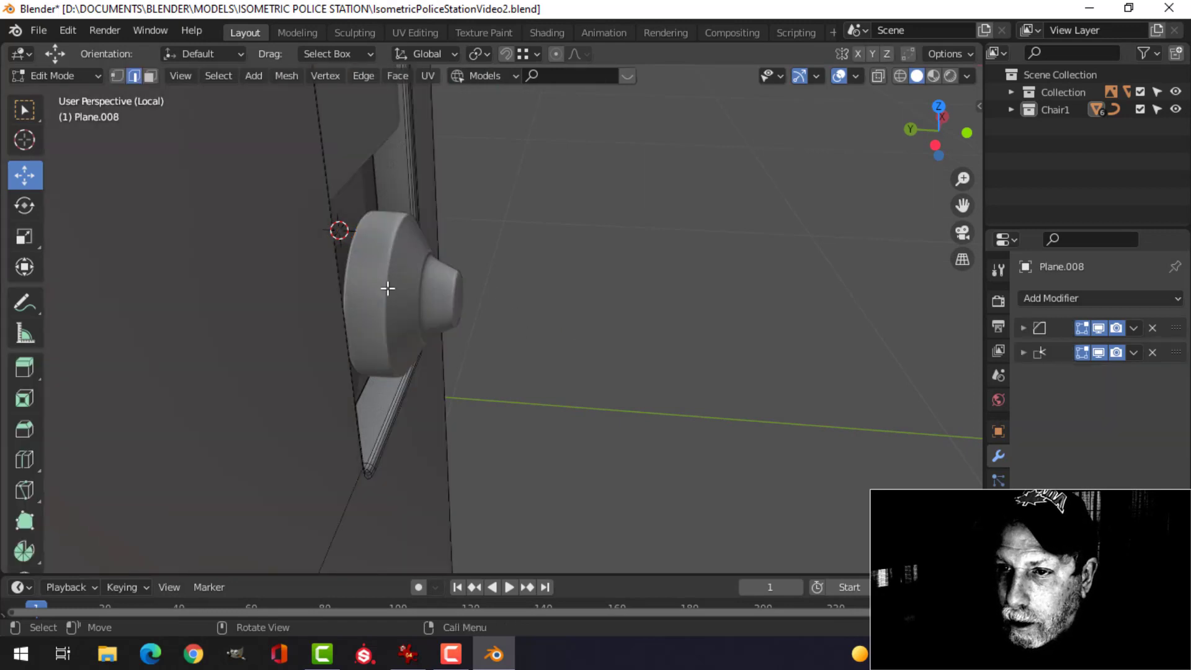
key("Tab")
left_click(387, 287)
key("Tab")
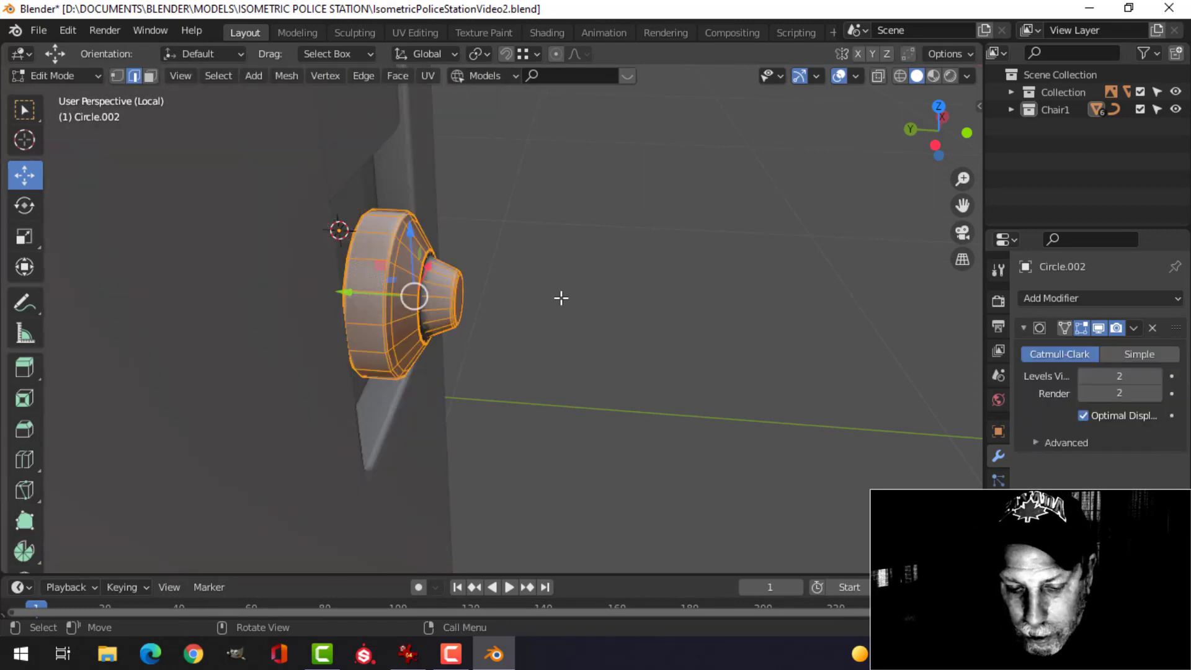
key("s")
key("y")
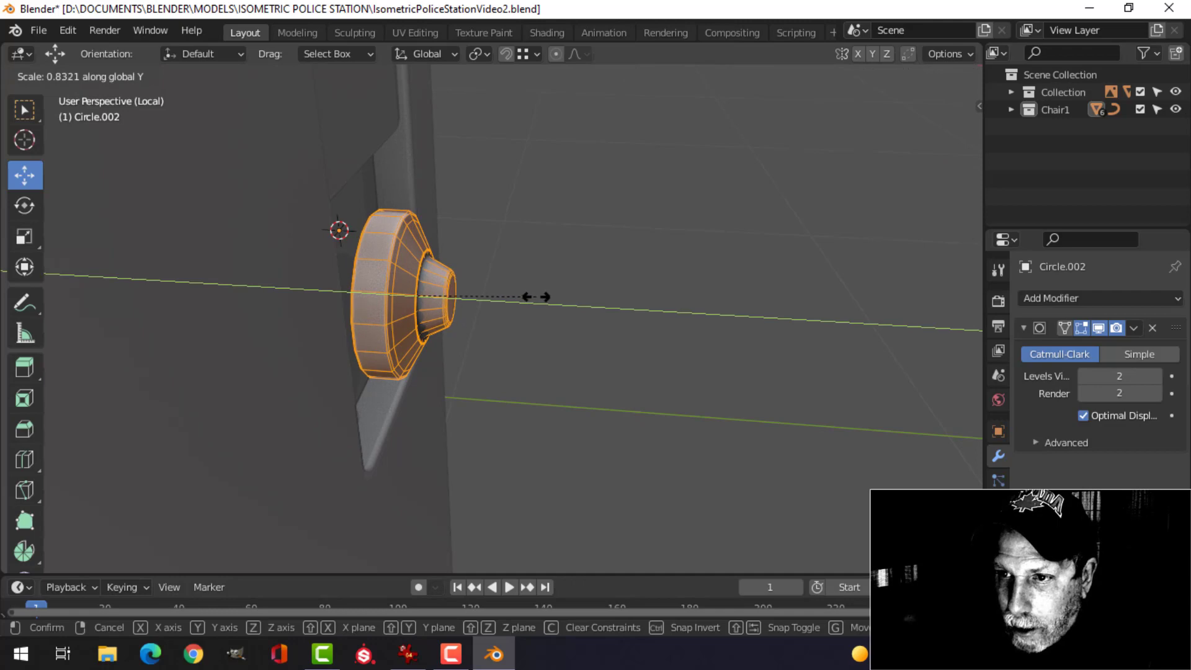
left_click(537, 298)
key("Tab")
middle_click_drag(613, 274, 490, 289)
key("alt+a")
- Add a plane at the 3D cursor near the knob and scale its mesh down to about 0.052
scroll(654, 314, "down", 3)
middle_click_drag(654, 314, 616, 341)
key("shift+a")
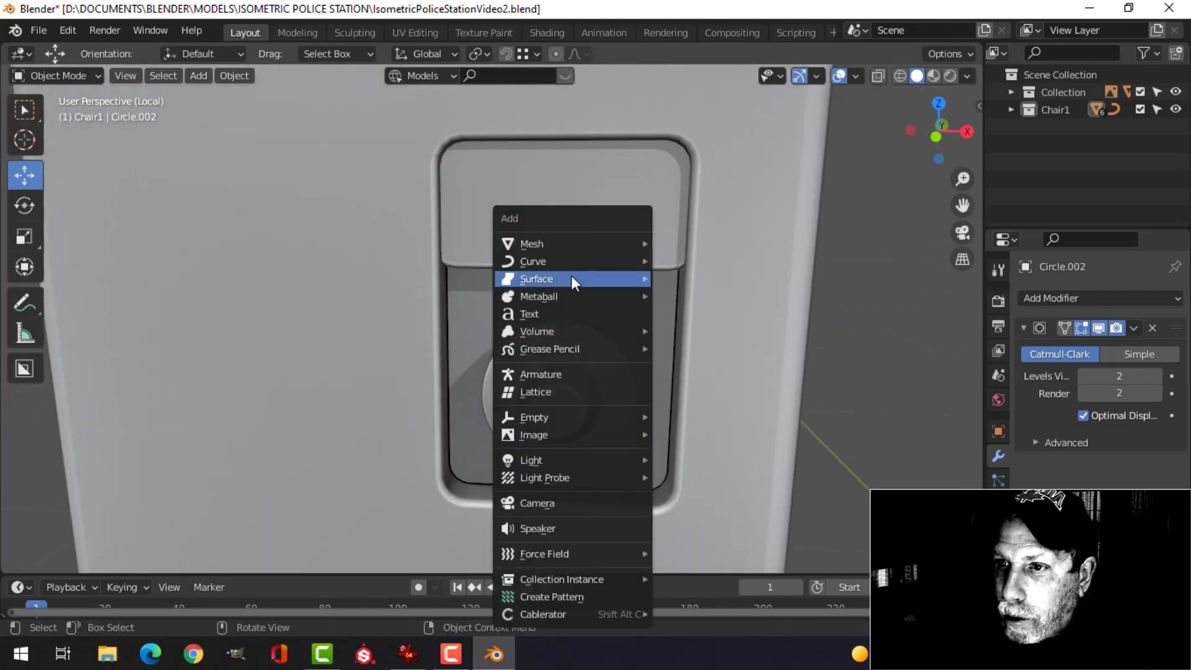
mouse_move(572, 243)
left_click(680, 243)
key("Tab")
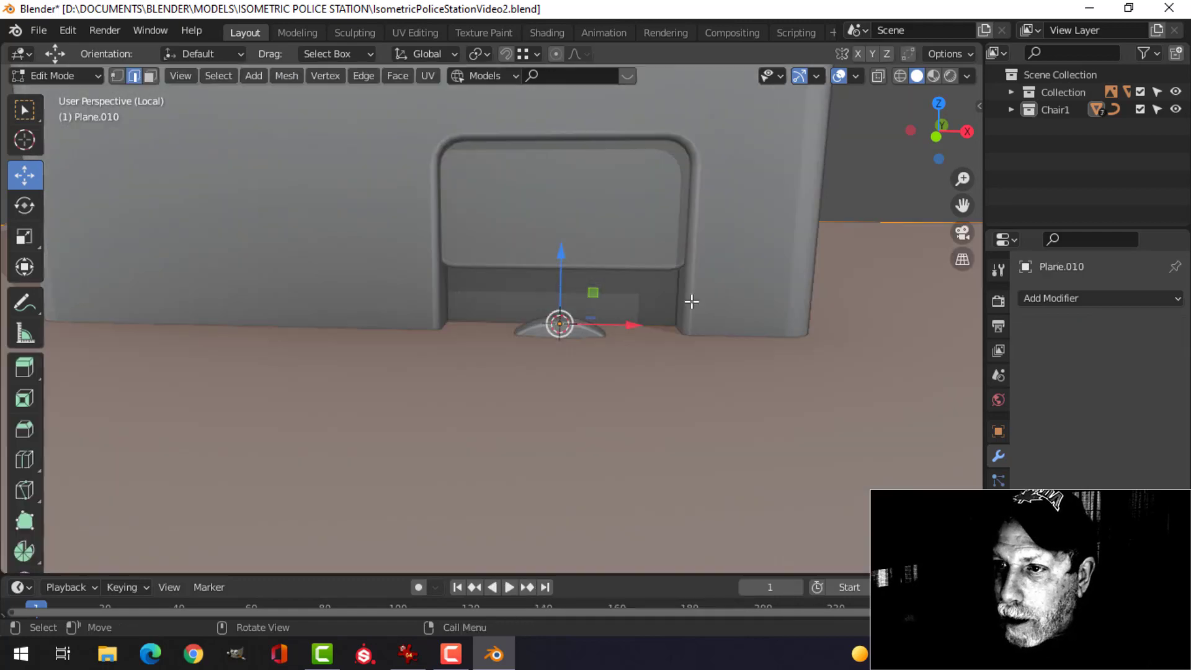
scroll(692, 302, "down", 4)
key("s")
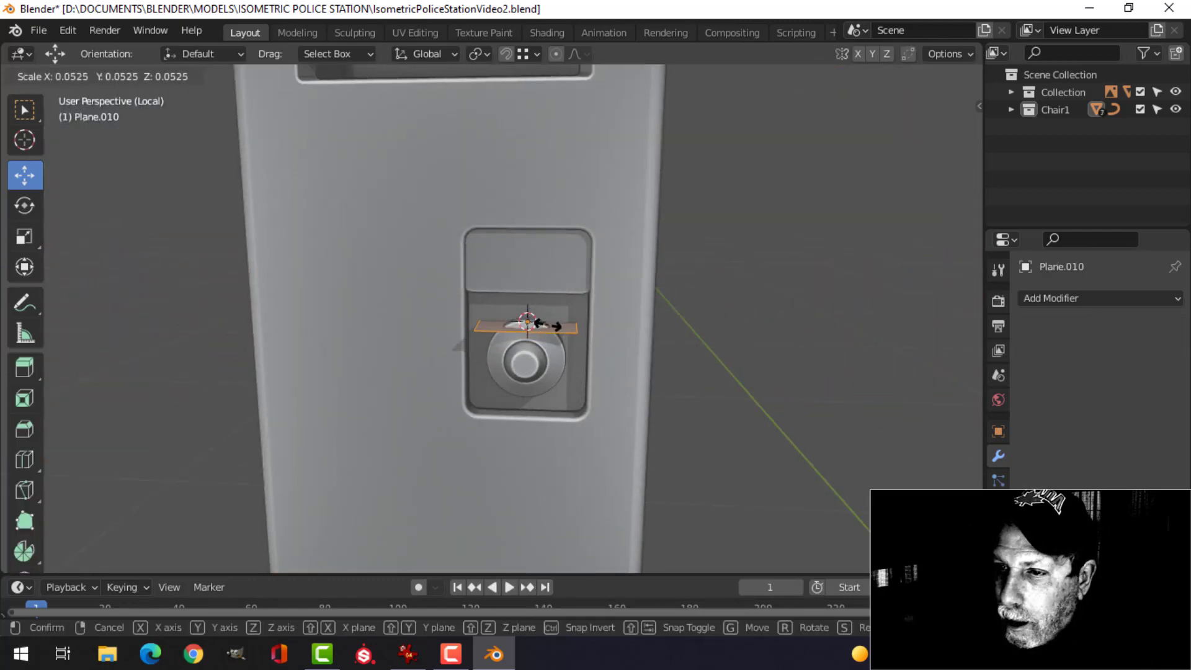
left_click(550, 324)
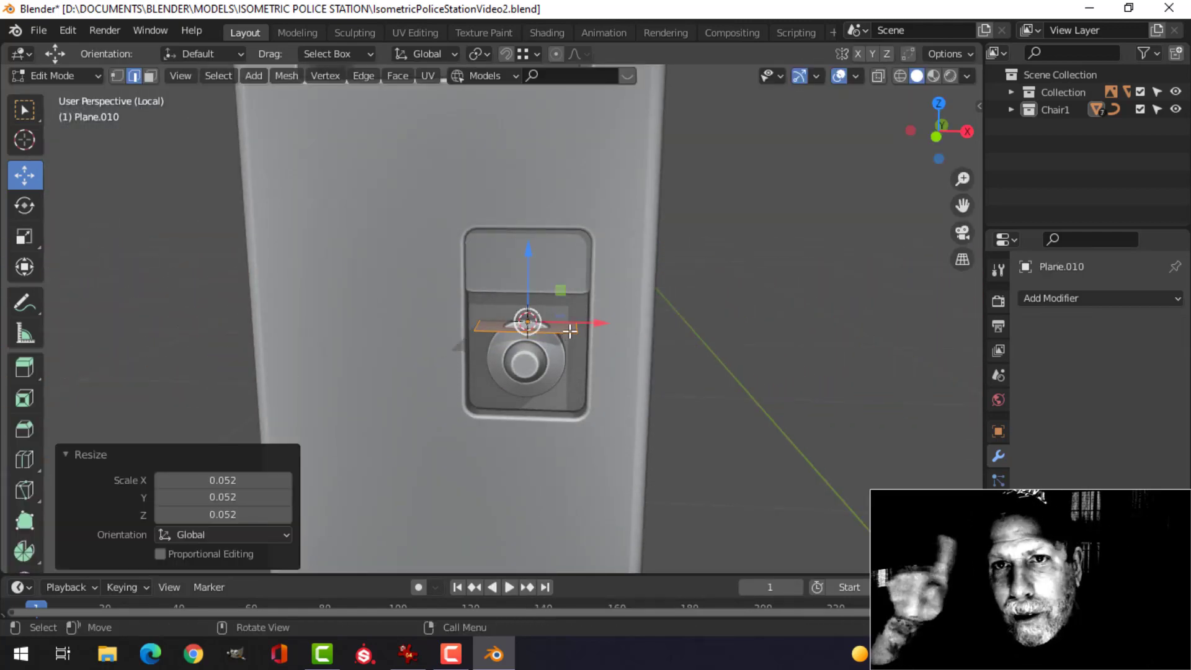
- Rotate the plane 90° about X to stand upright and move it about -0.019 m along Y
scroll(583, 325, "up", 2)
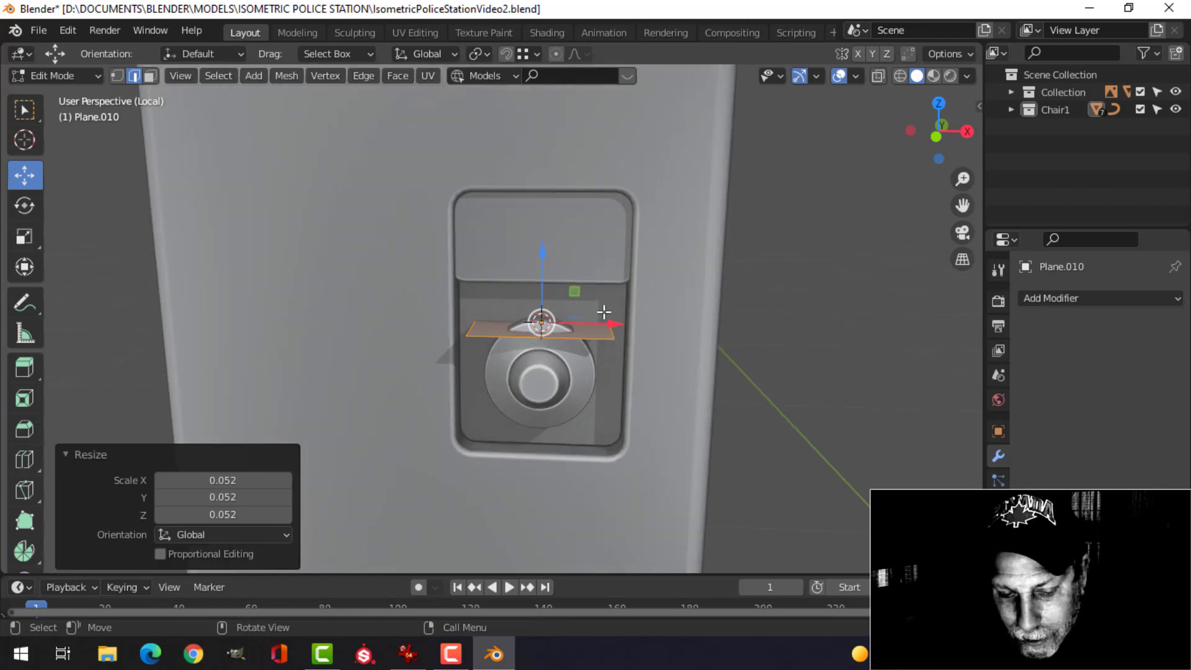
type("rx90")
key("Return")
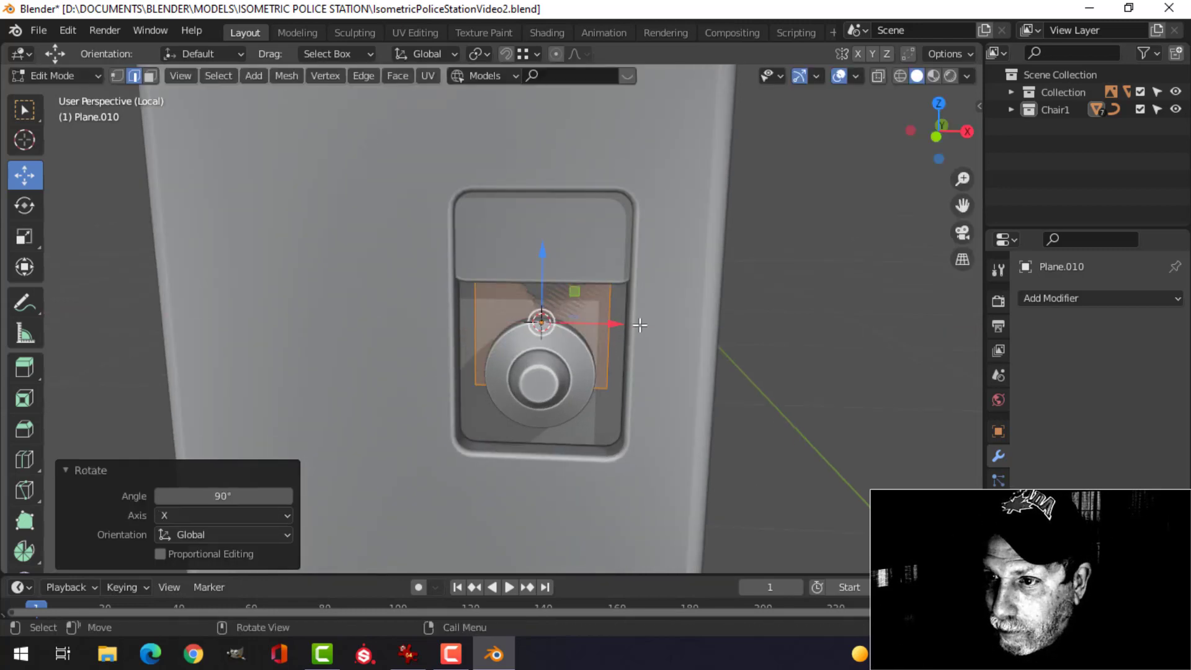
middle_click_drag(640, 325, 737, 342)
key("g")
left_click(608, 324)
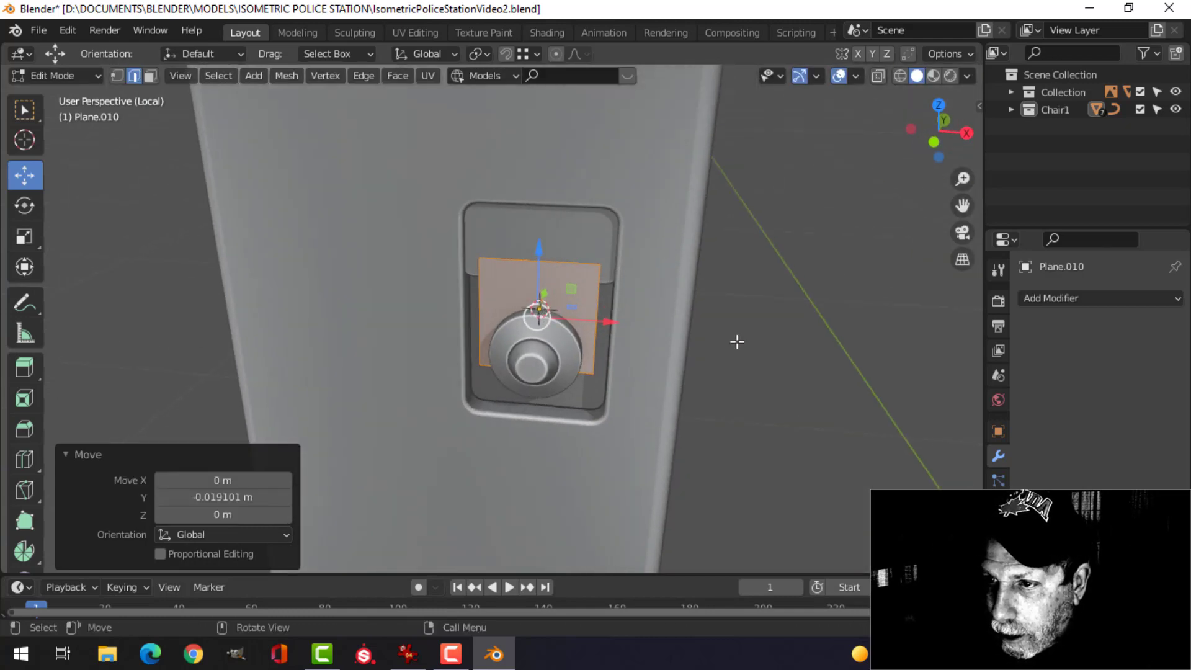
- Scale the upright plane to about 0.653 along X and 0.85 along Z
key("s")
key("x")
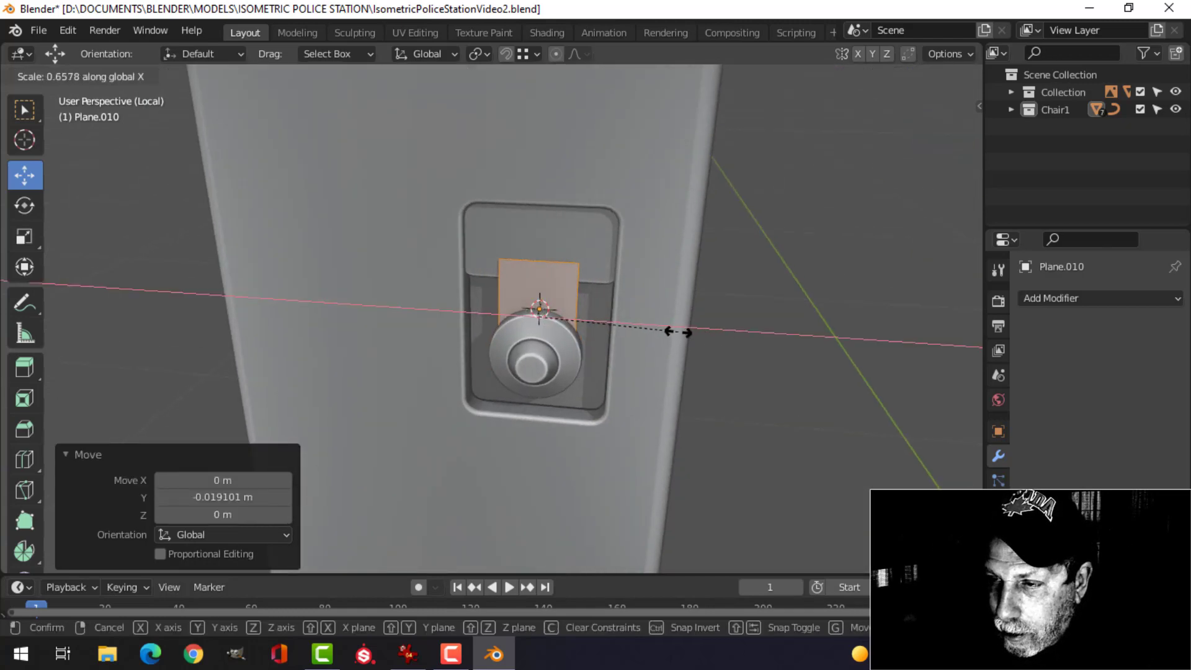
left_click(677, 332)
middle_click_drag(572, 329, 641, 335)
scroll(608, 318, "up", 2)
key("s")
key("z")
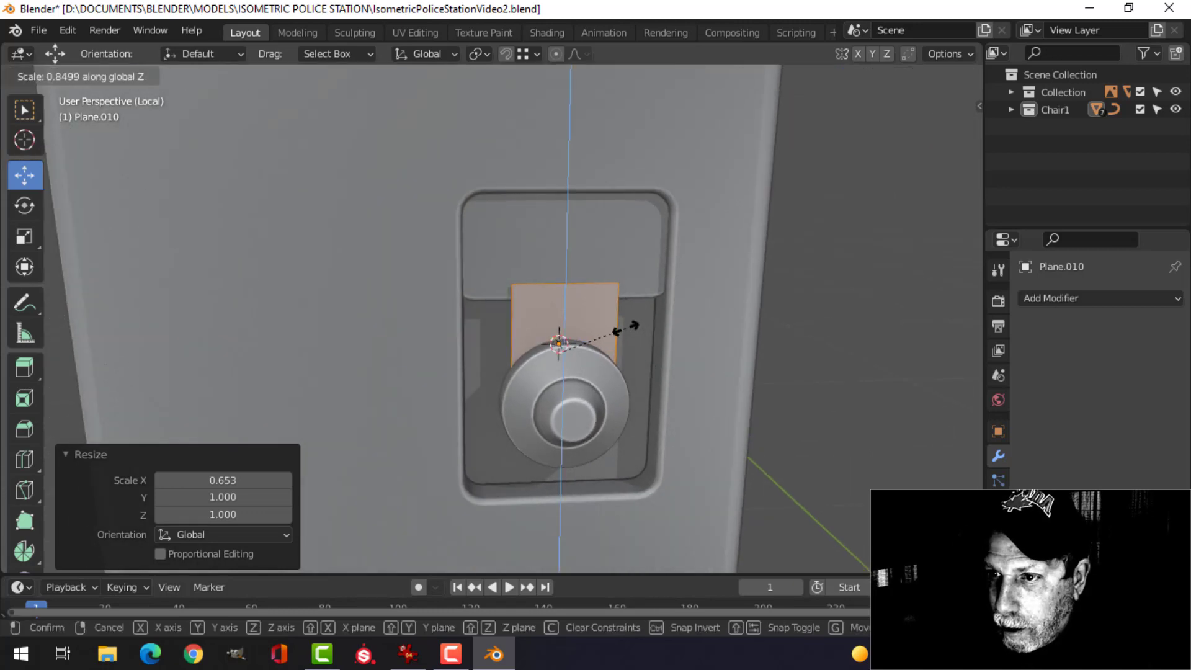
left_click(634, 326)
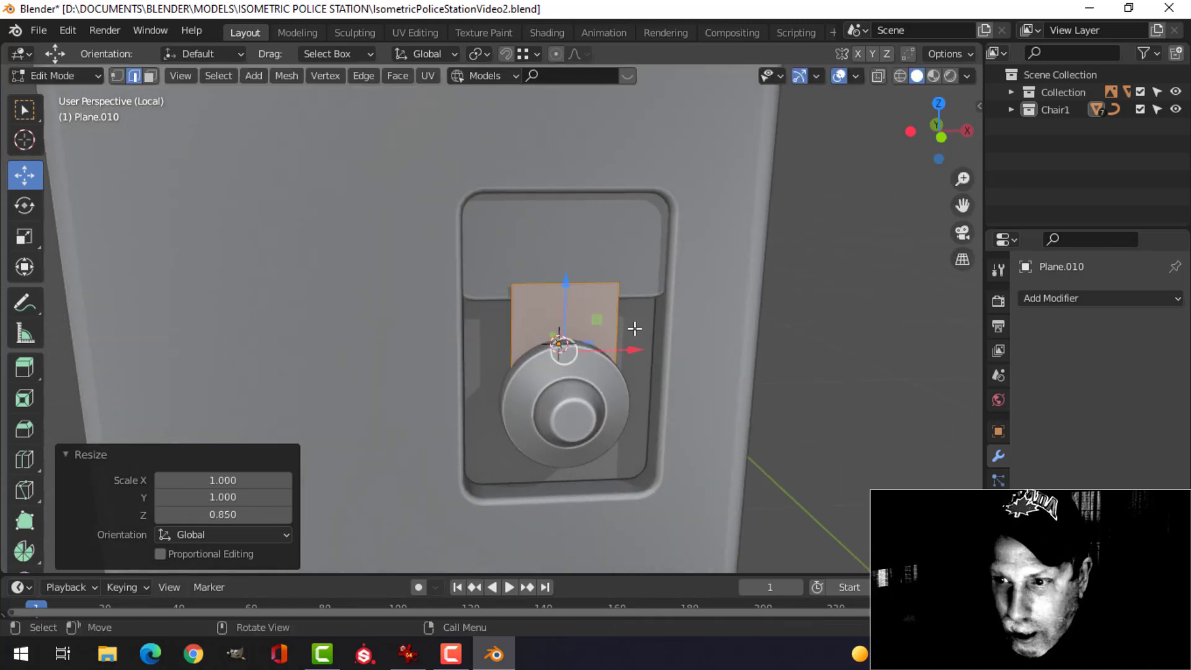
- Switch to wireframe shading and raise the plane's lower edge along Z behind the knob
key("z")
left_click(531, 326)
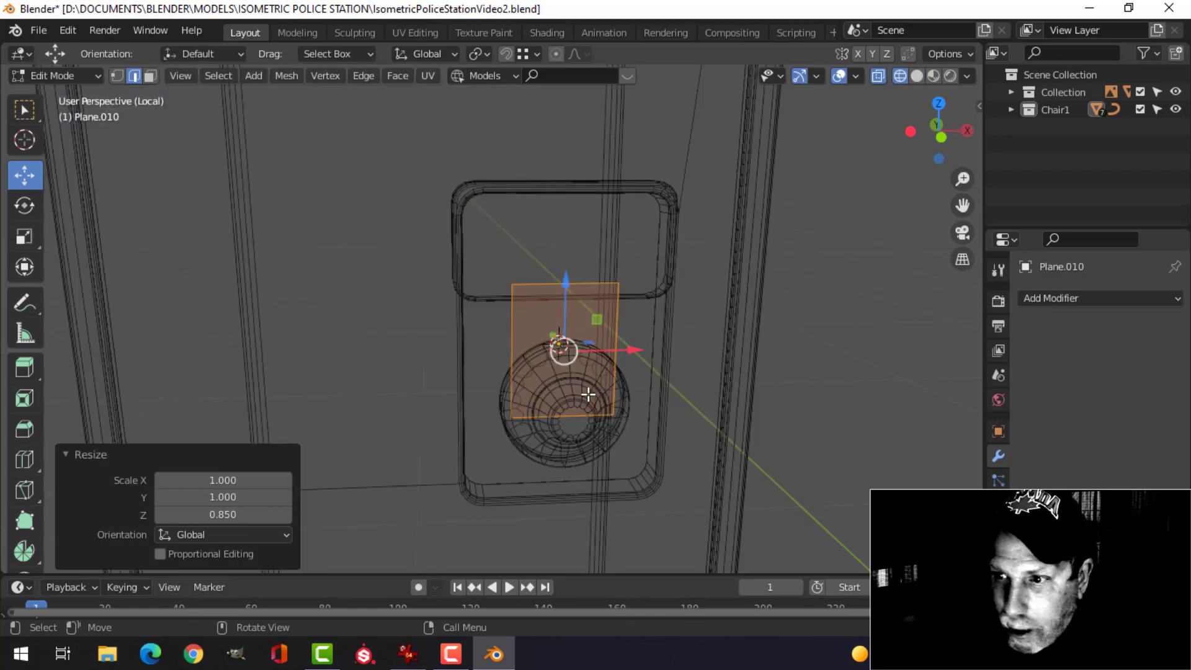
left_click(577, 418)
key("g")
key("z")
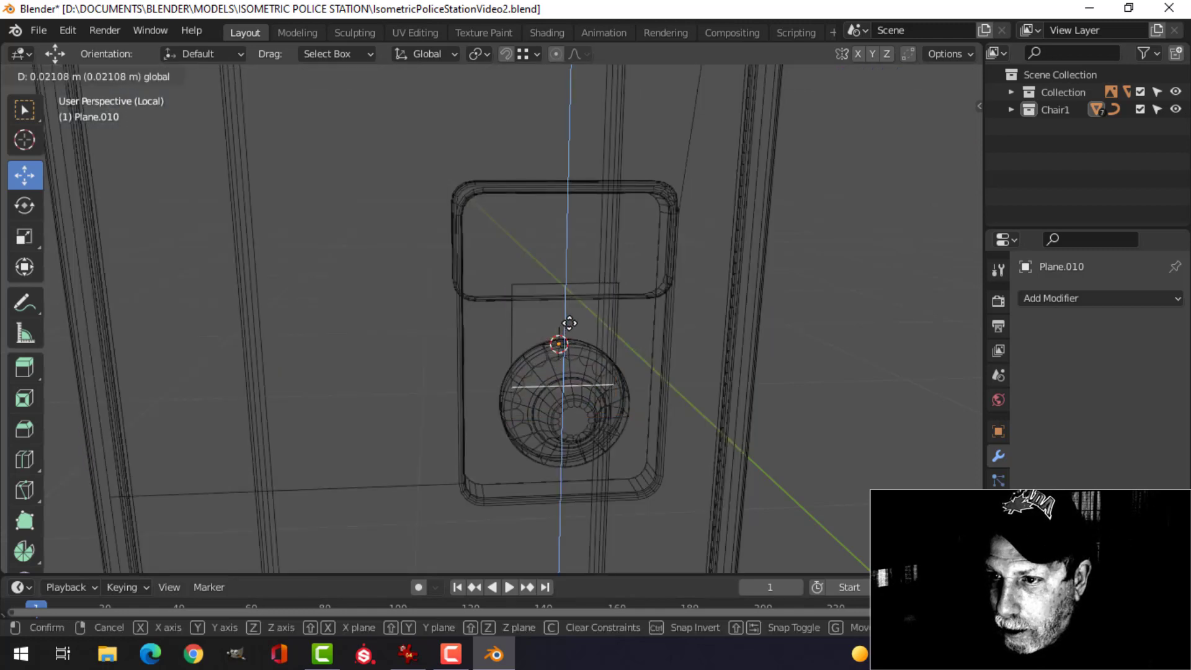
- Raise the plane's lower edge about 0.021 m, delete that edge to leave an open U profile, and return to solid shading
left_click(568, 324)
key("x")
left_click(530, 304)
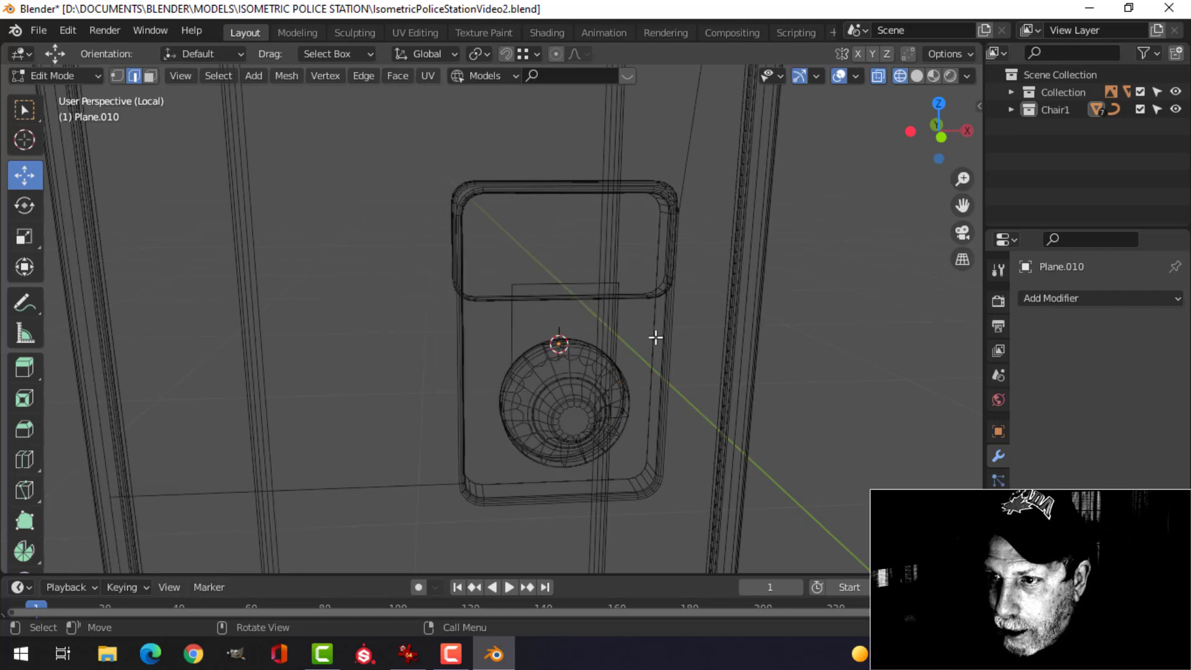
key("z")
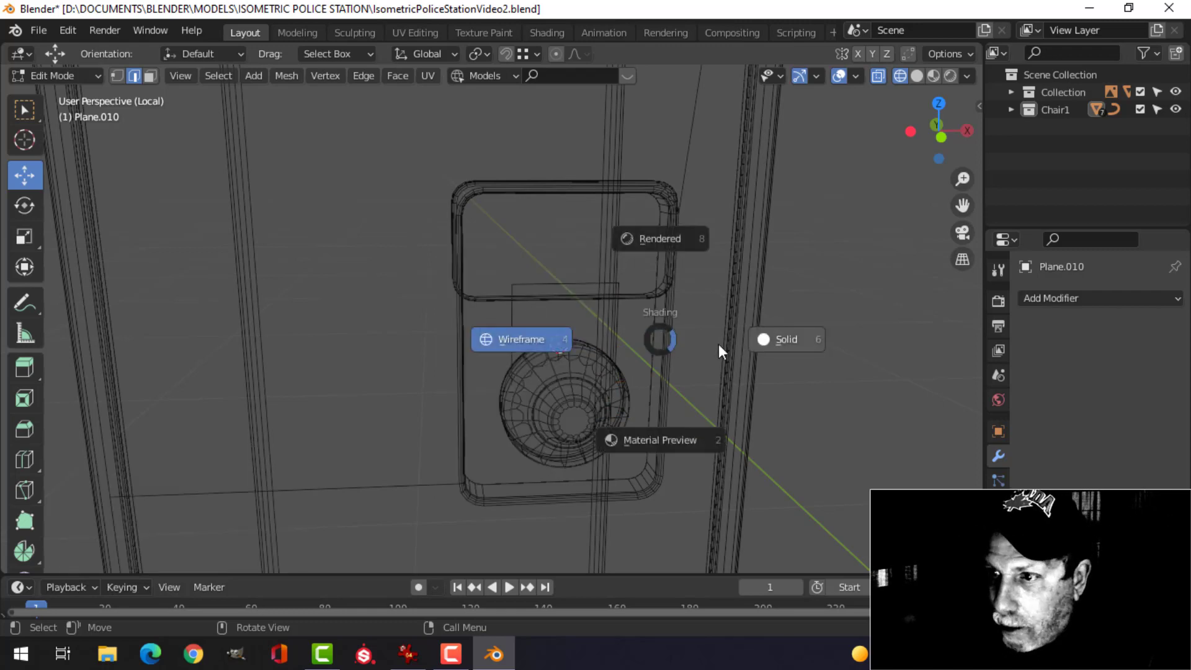
left_click(768, 336)
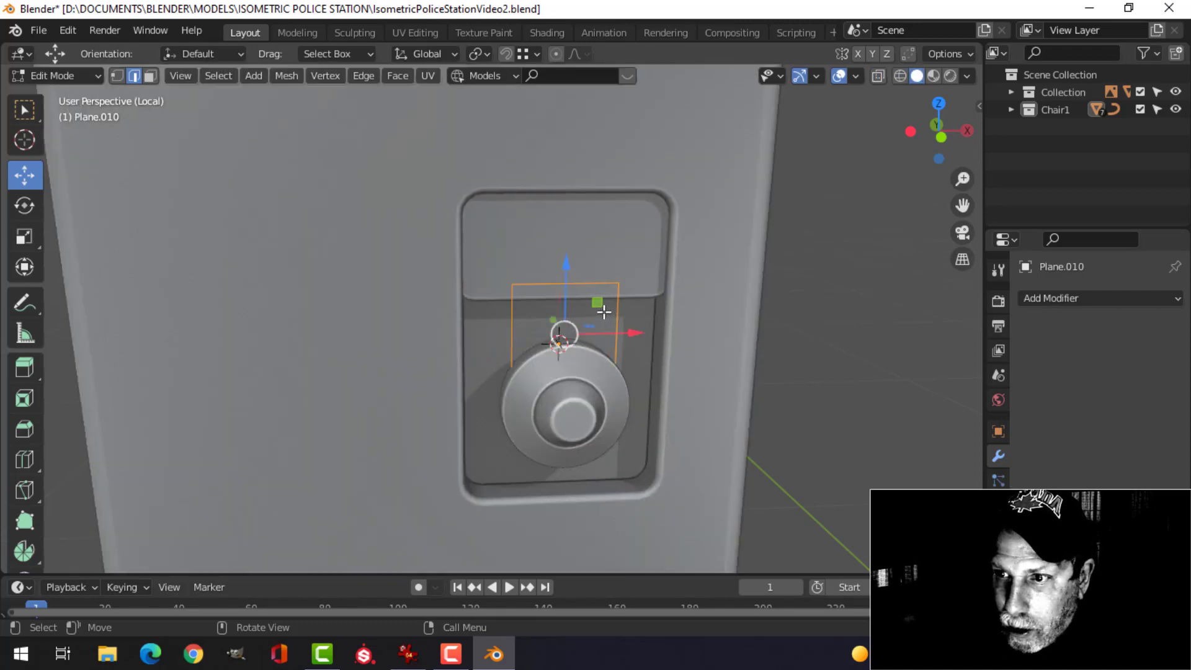
- Round the profile's two upper corners with a vertex bevel of 6 segments, about 0.025 m wide
key("1")
left_click(545, 300)
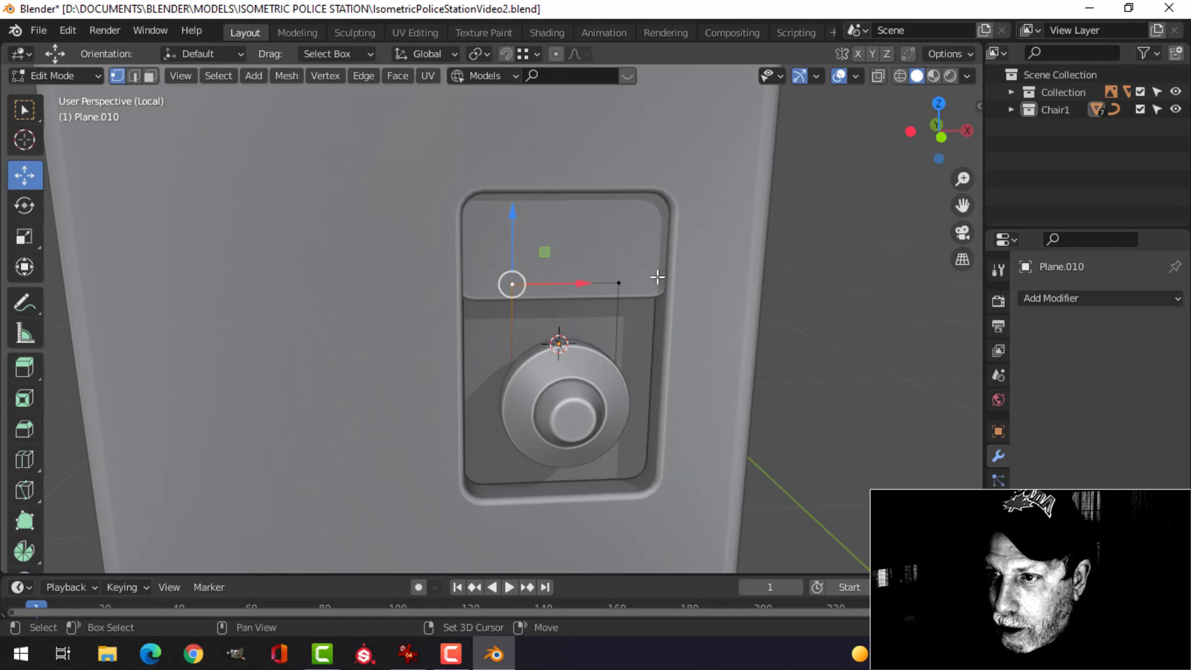
scroll(688, 304, "up", 4)
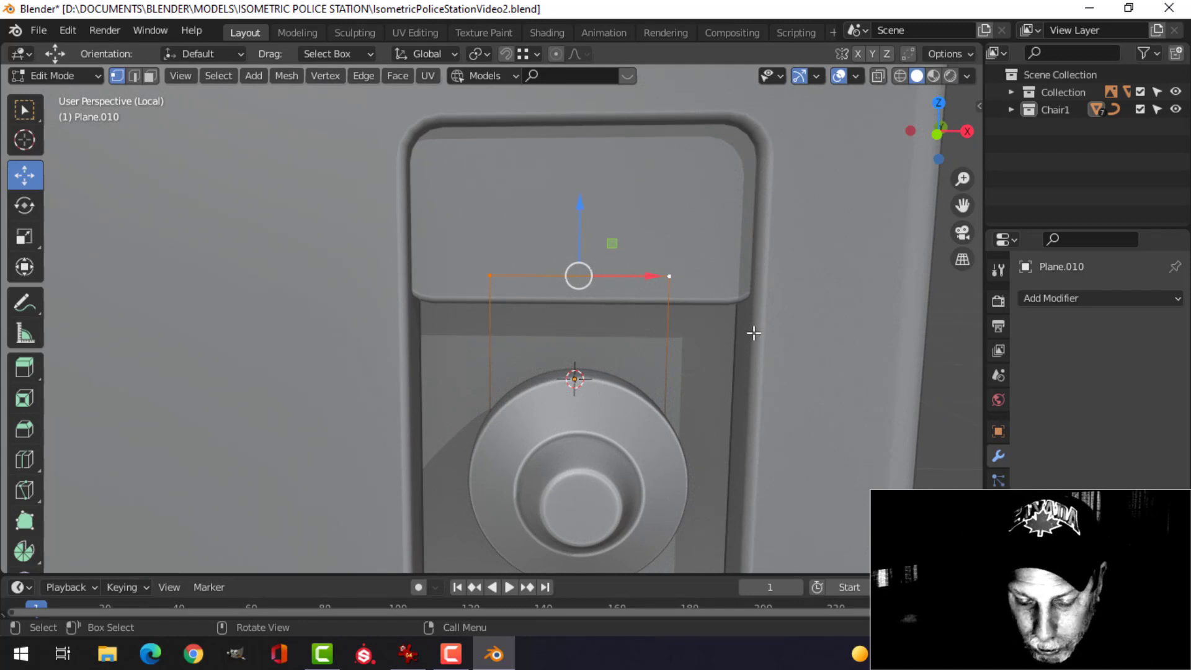
key("ctrl+shift+b")
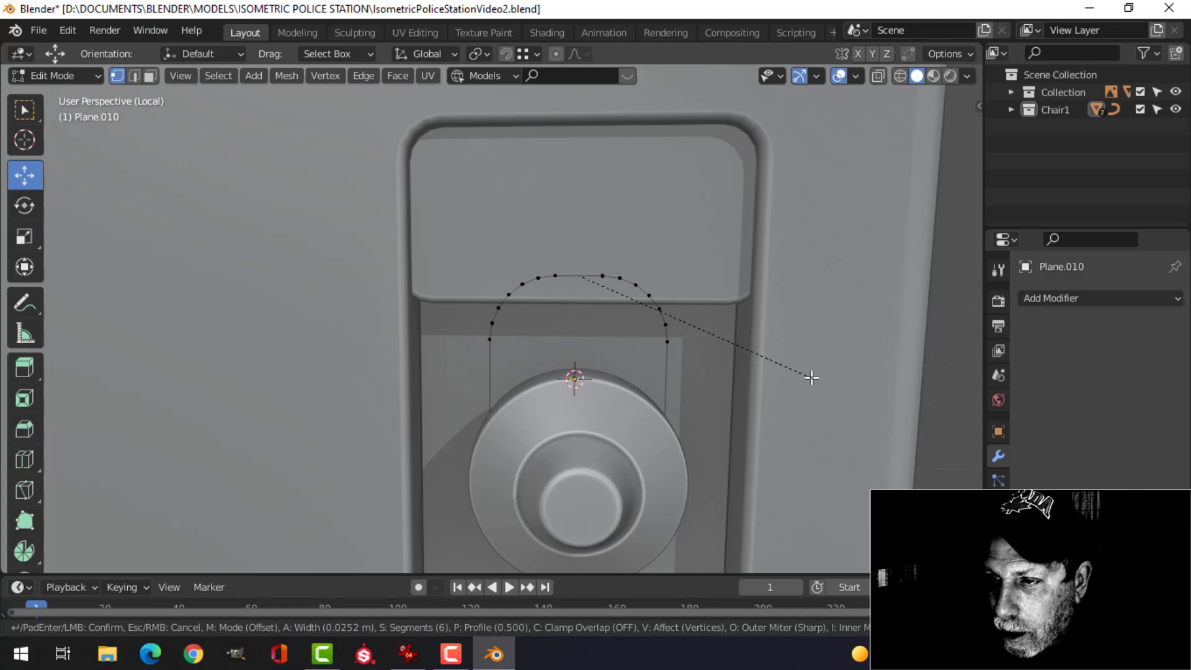
left_click(811, 378)
key("Tab")
middle_click_drag(631, 355, 661, 358)
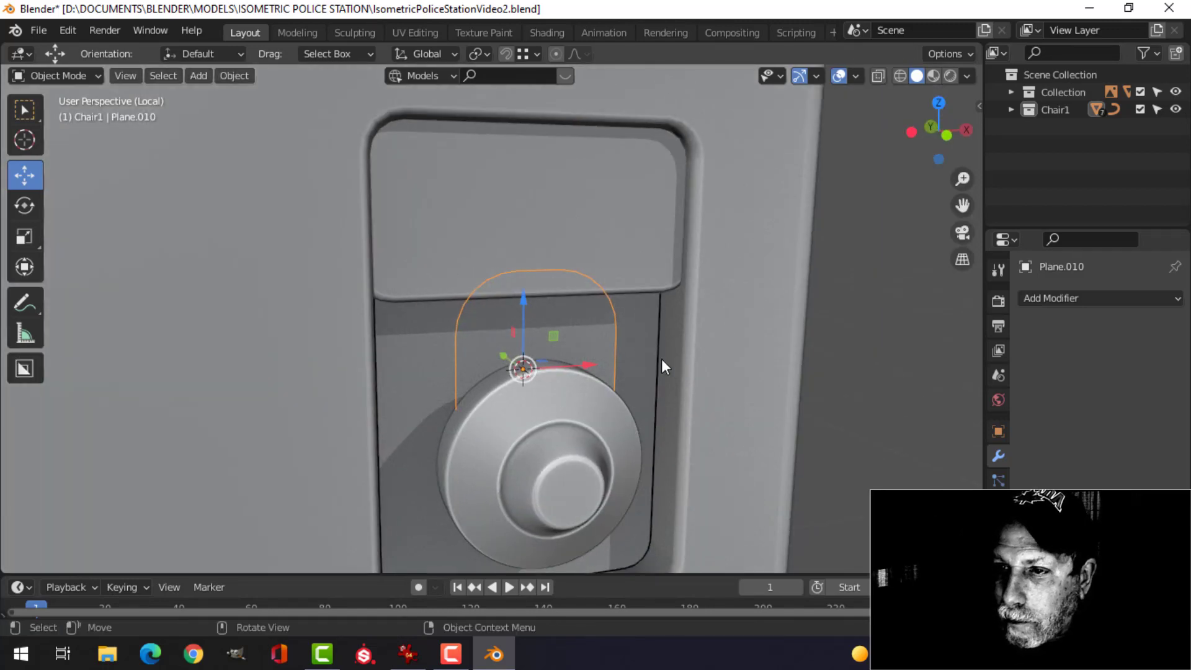
- Convert the rounded U profile from a mesh to a curve
left_click(231, 76)
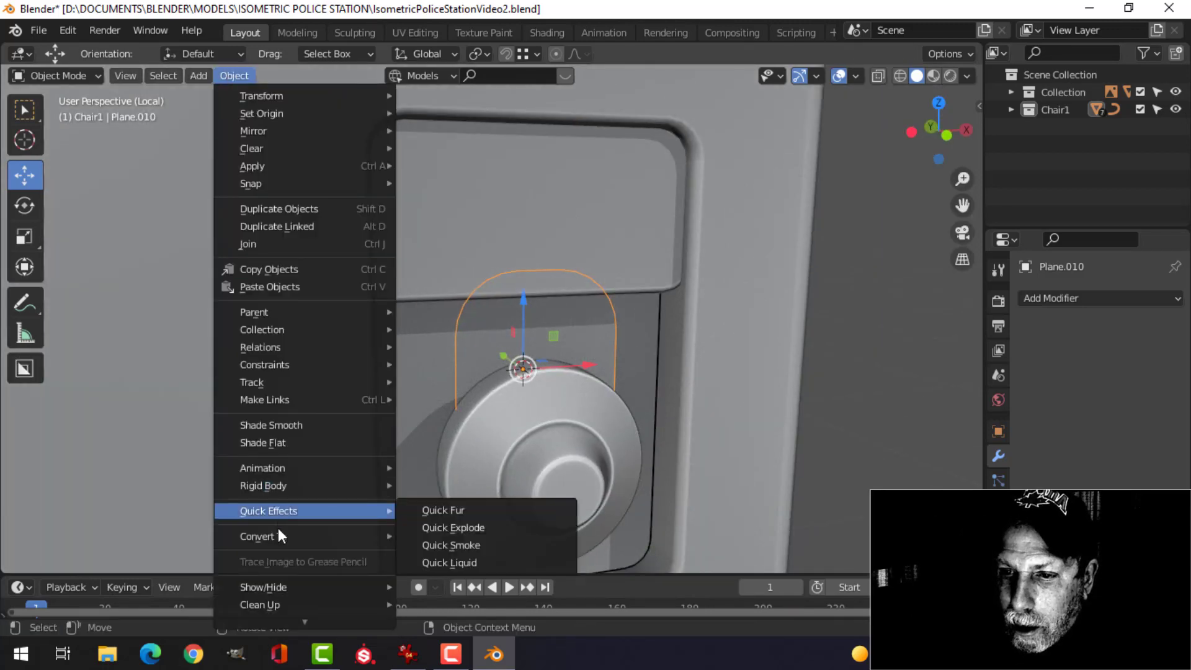
mouse_move(278, 537)
left_click(429, 531)
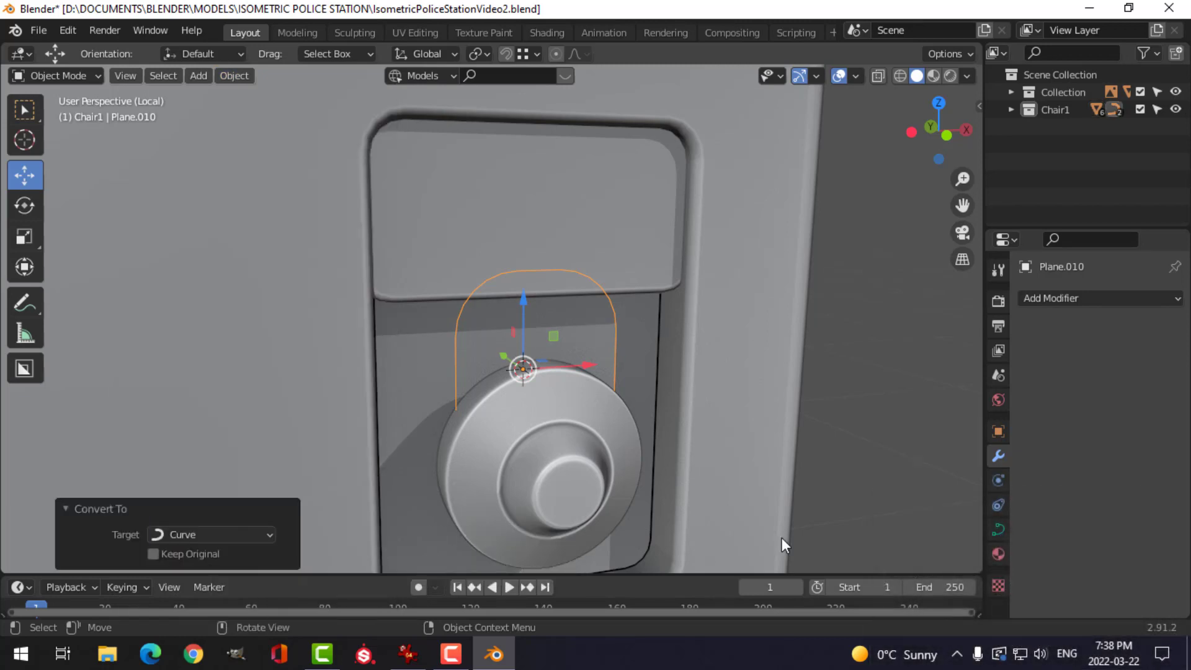
- Thicken the curve into a padlock shackle with a round bevel depth of 0.004 m
left_click(1000, 528)
scroll(1089, 488, "down", 6)
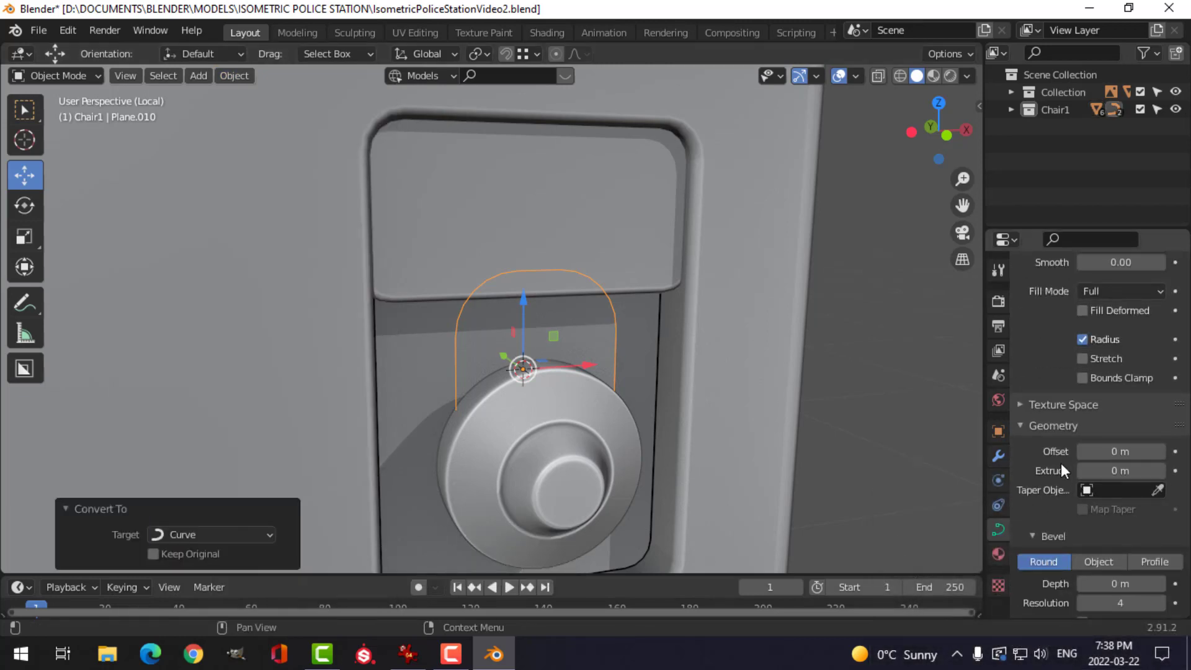
scroll(1061, 469, "down", 4)
left_click_drag(1066, 478, 1085, 478)
middle_click_drag(707, 358, 655, 351)
- Narrow the shackle by scaling its control points to about 0.86 along X
key("Tab")
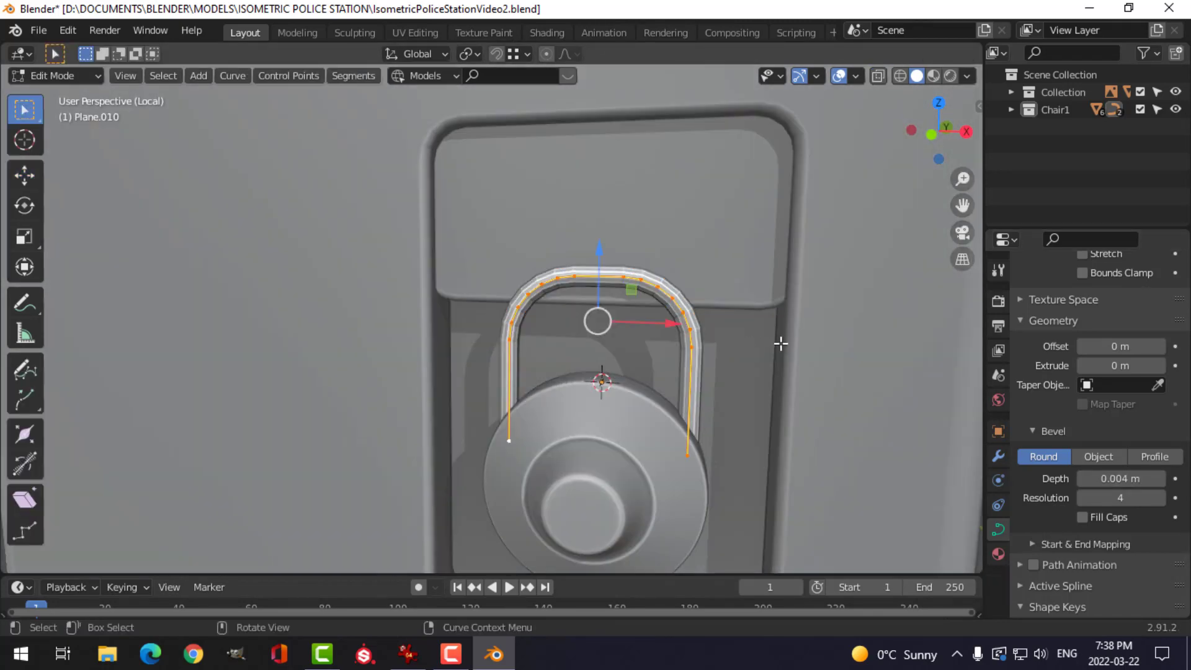
key("s")
key("x")
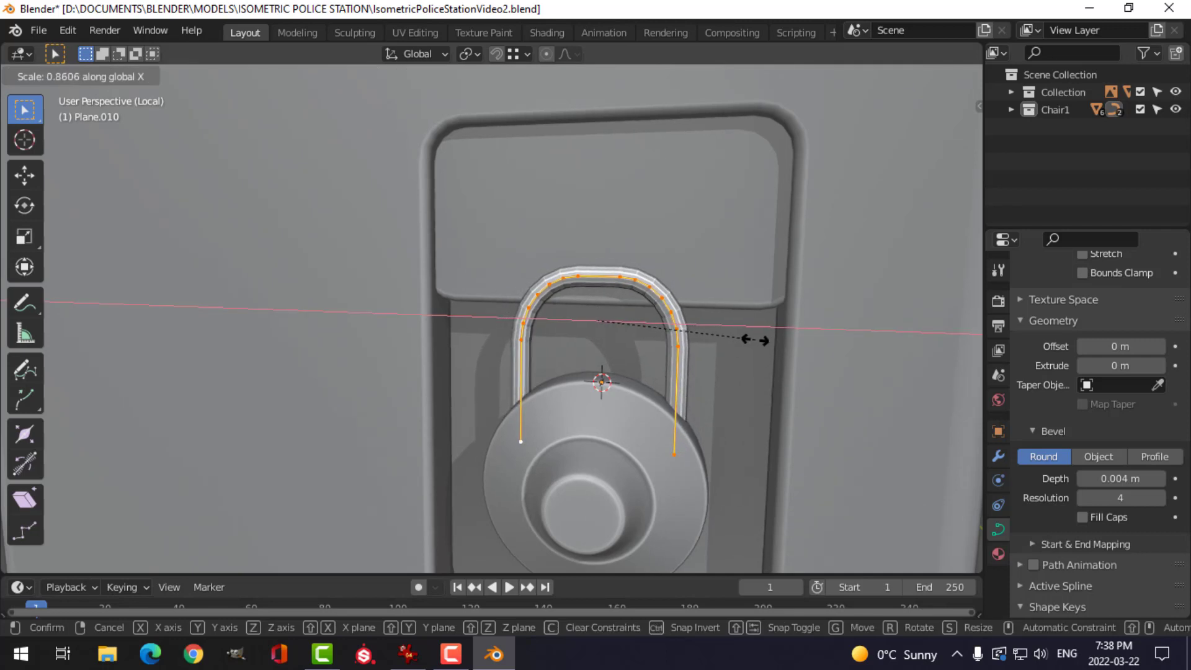
left_click(755, 340)
key("Tab")
- Shade the shackle smooth, add level 1 subdivision, and deselect it
right_click(638, 282)
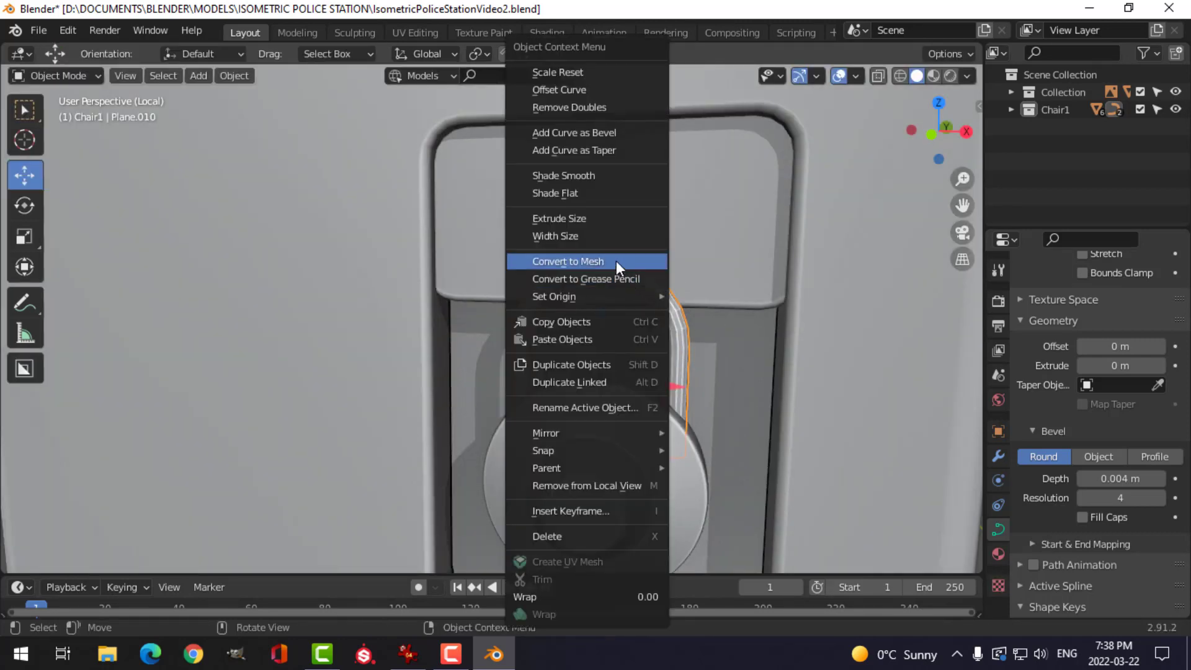
left_click(574, 175)
key("ctrl+2")
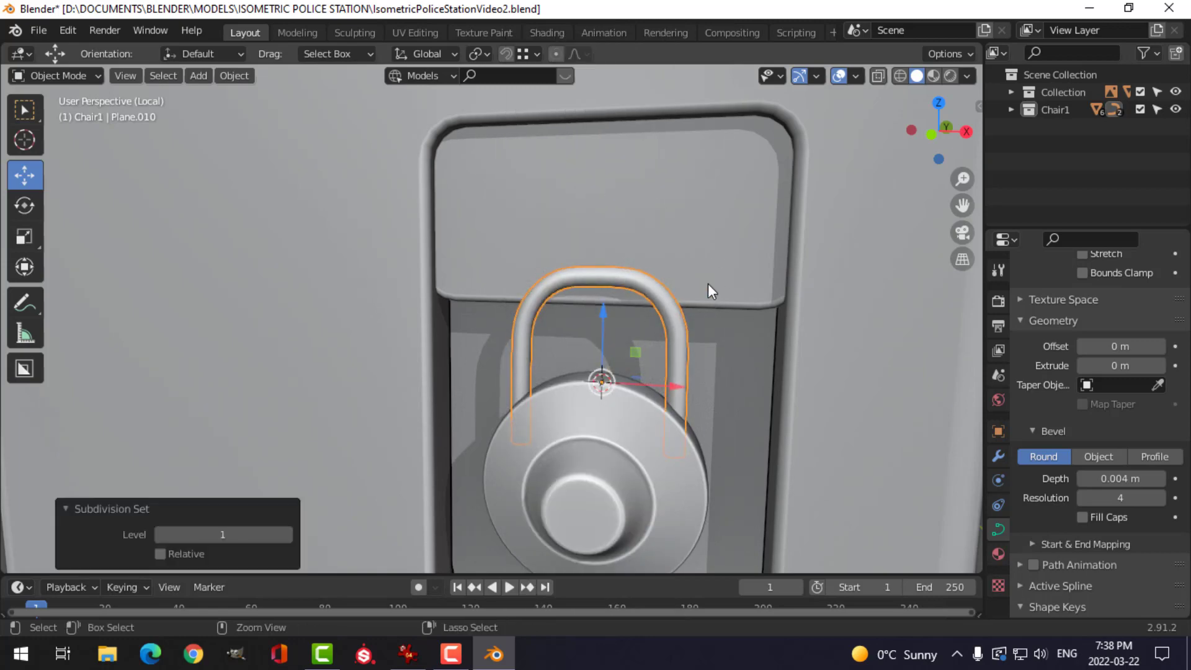
key("alt+a")
scroll(687, 279, "down", 3)
middle_click_drag(645, 312, 680, 318)
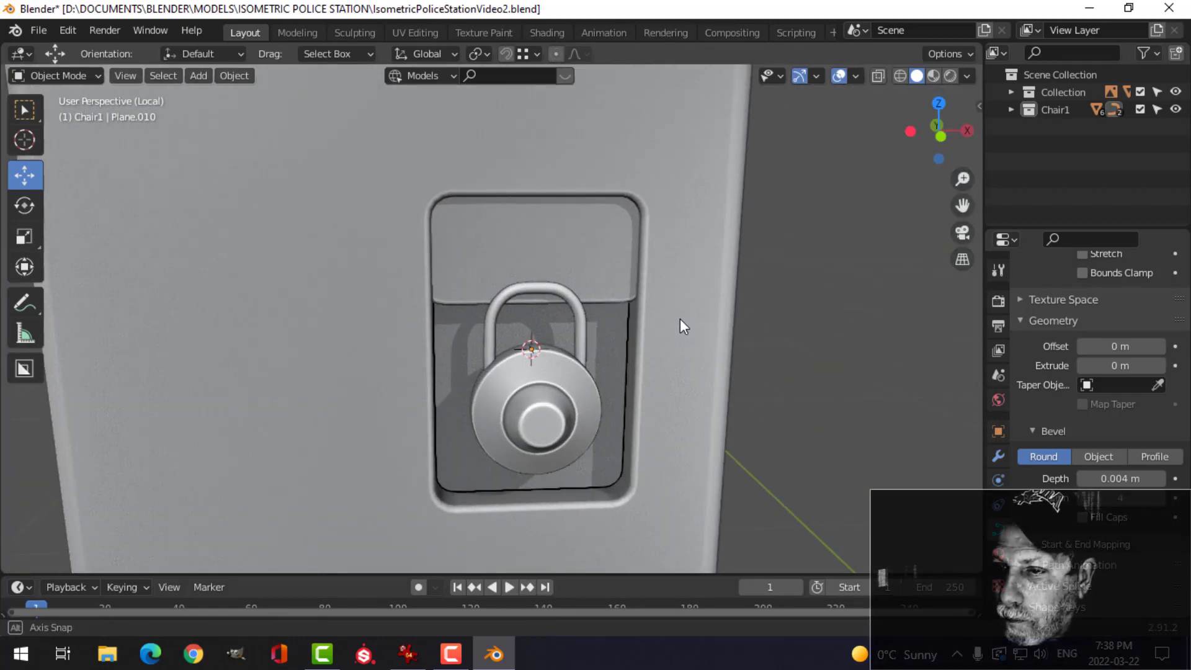
- Increase the shackle's bevel depth to 0.006 m
left_click(582, 296)
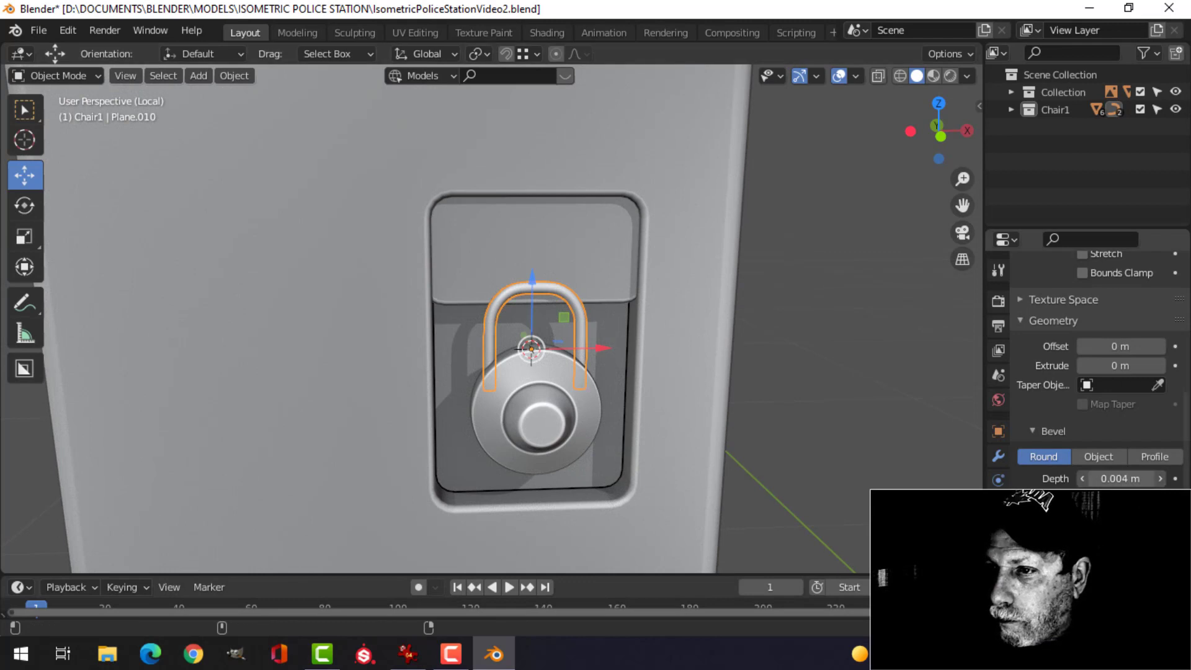
left_click_drag(1121, 478, 1132, 479)
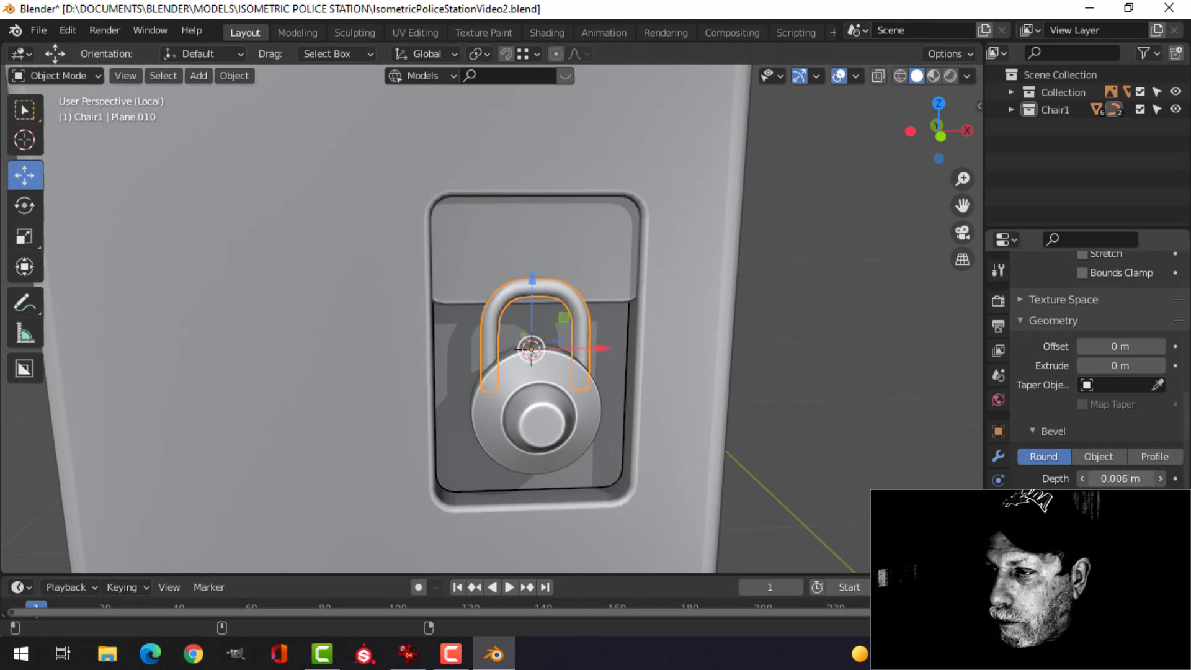
middle_click_drag(686, 312, 650, 322)
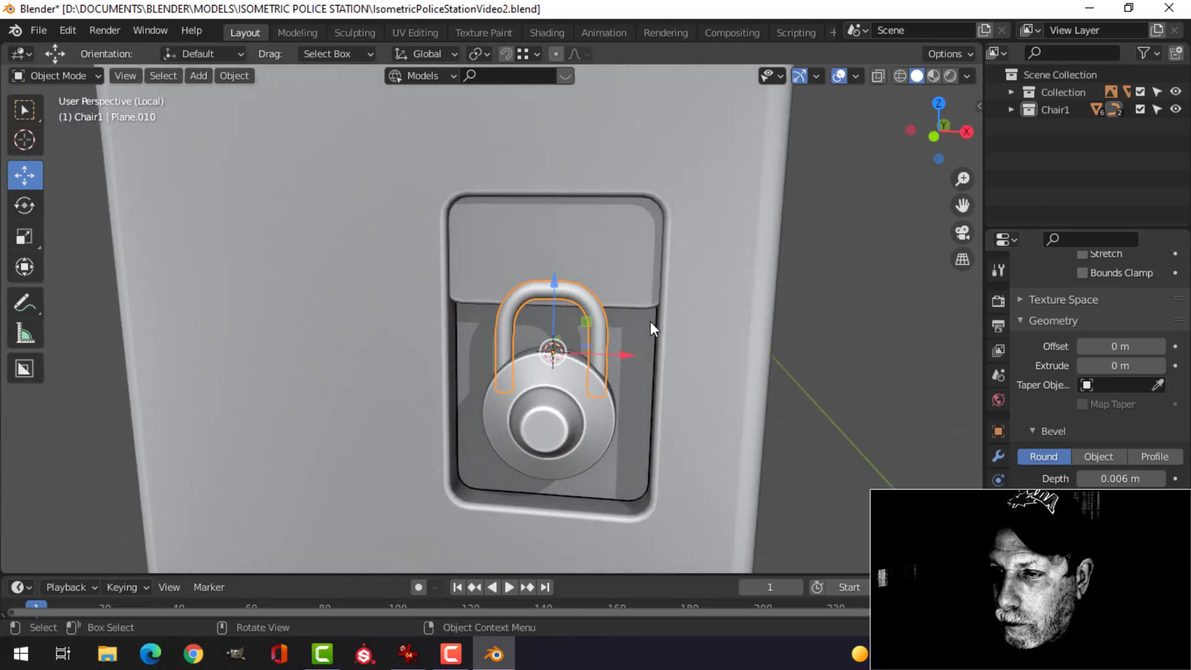
- Lower the whole padlock, shackle and dial, in the recess so the shackle sits beneath the upper flap
key("KP_1")
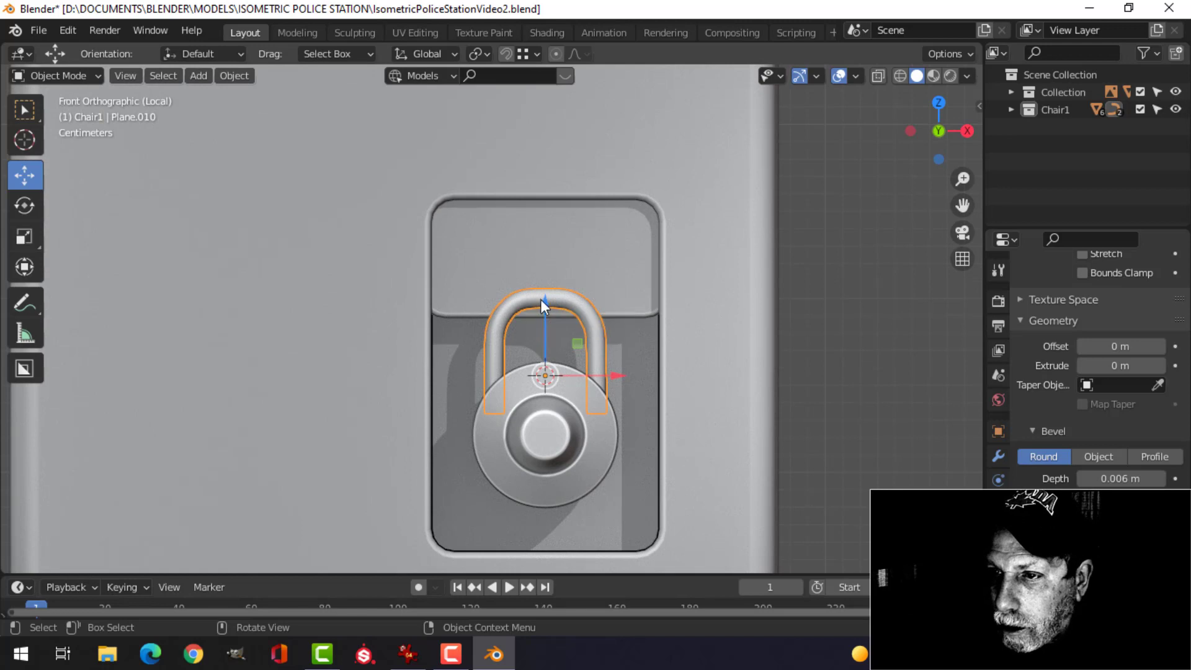
left_click_drag(542, 300, 551, 358)
left_click(611, 435, "shift")
left_click(640, 351)
middle_click_drag(586, 340, 641, 308)
scroll(574, 363, "up", 2)
- Narrow the shackle a little more by scaling all its control points along X
left_click(551, 329)
scroll(624, 359, "up", 1)
key("Tab")
key("s")
key("x")
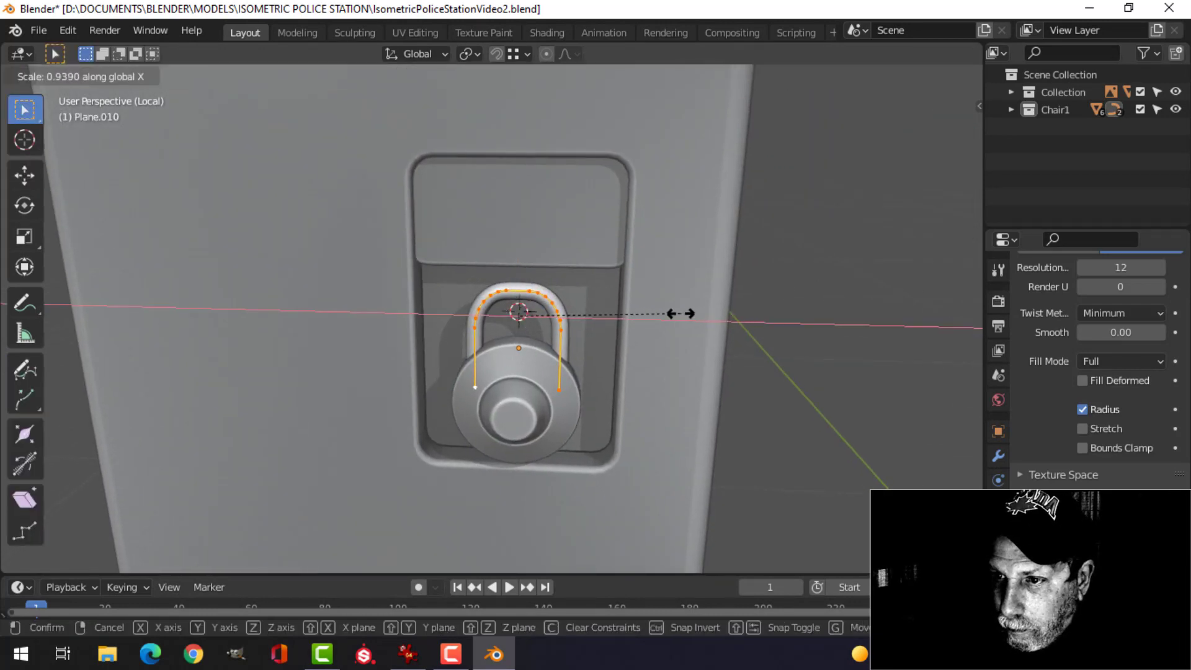
left_click(653, 315)
key("Tab")
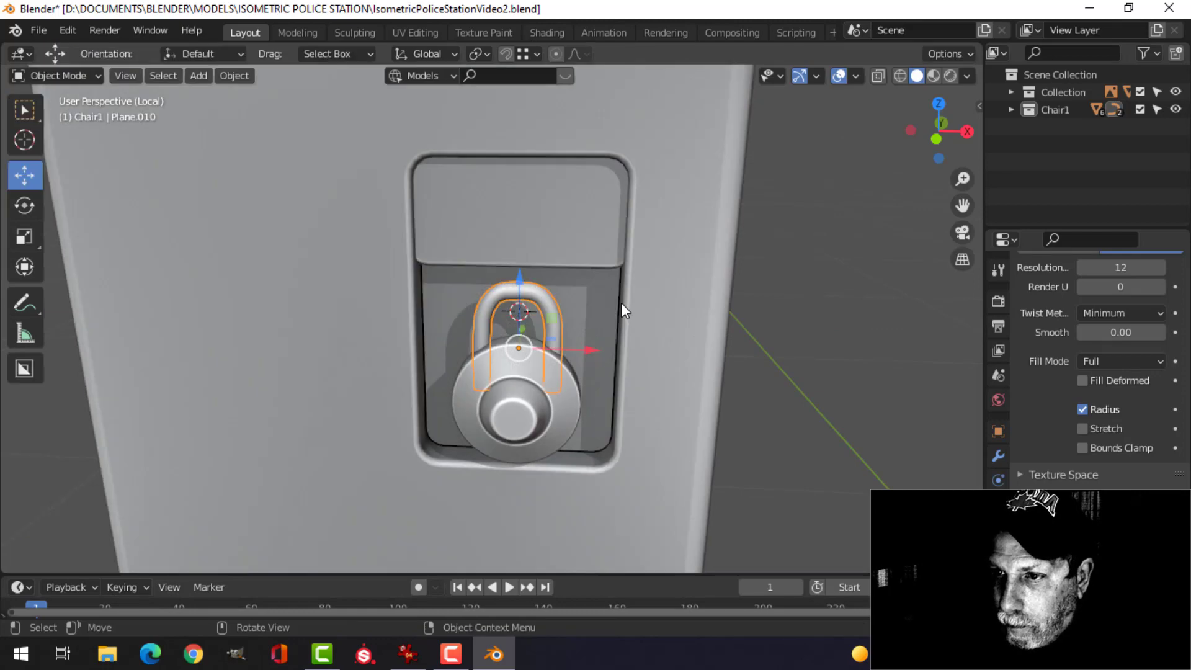
- Try deleting one control point on each side of the shackle's arch, and undo the deletion
scroll(614, 304, "down", 4)
key("alt+a")
middle_click_drag(554, 307, 580, 303)
scroll(550, 314, "up", 3)
scroll(525, 311, "up", 2)
left_click(542, 294)
key("Tab")
scroll(605, 305, "up", 2)
left_click(505, 262)
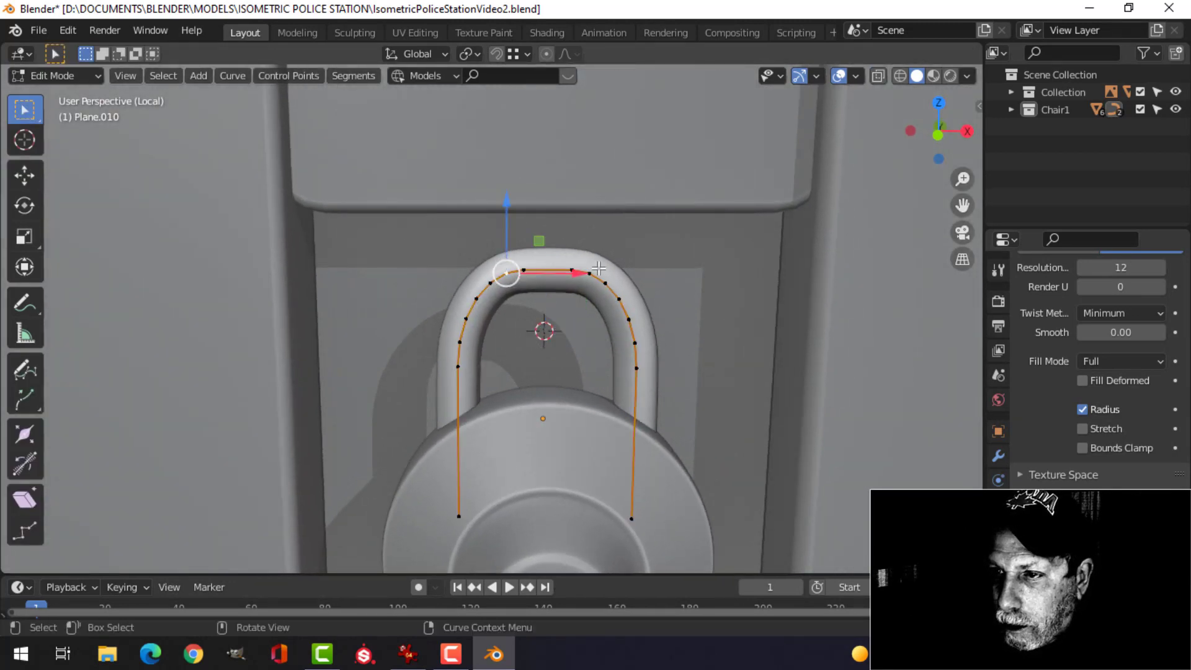
key("x")
left_click(617, 266)
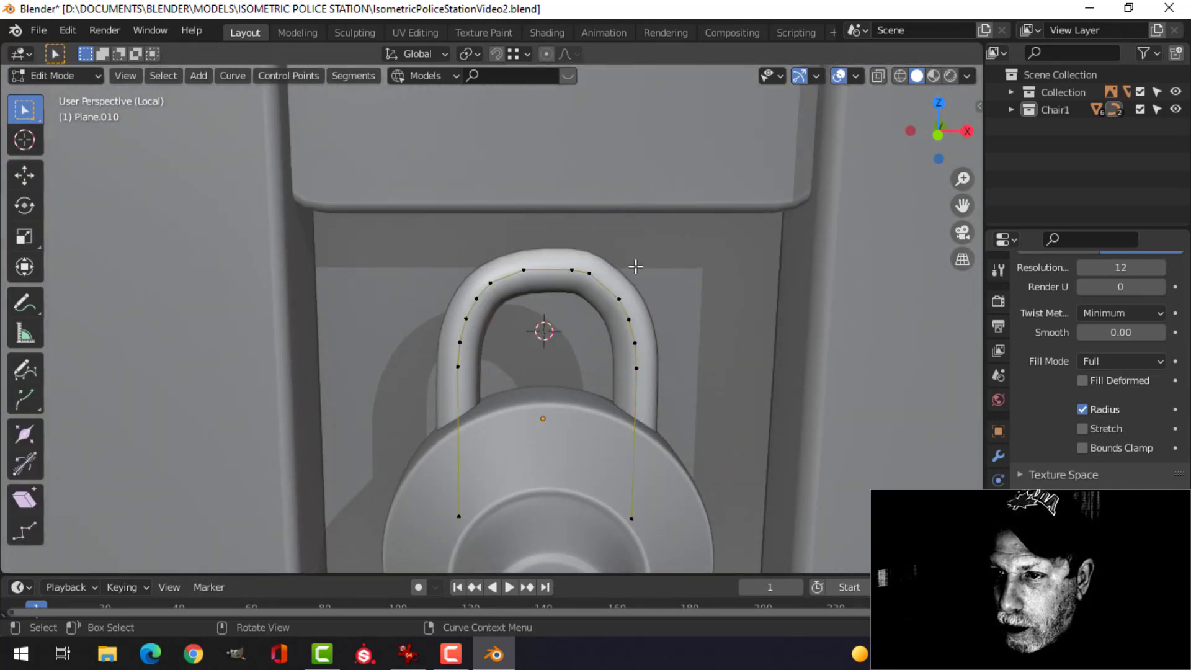
key("Tab")
scroll(678, 279, "down", 3)
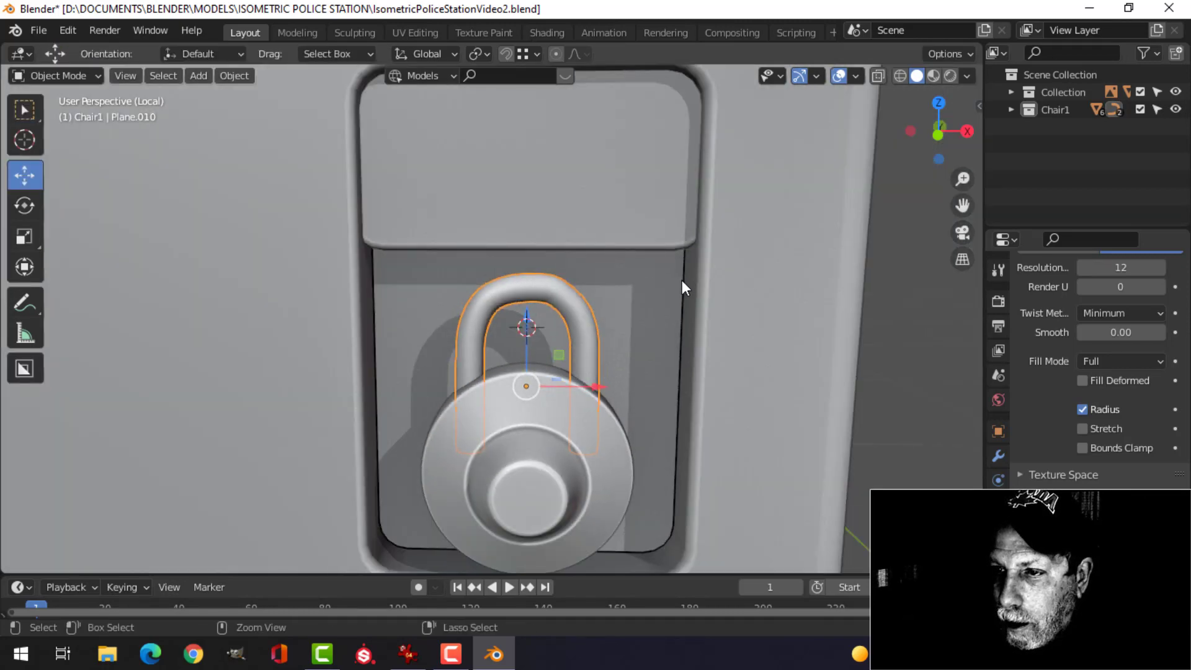
key("Tab")
key("a")
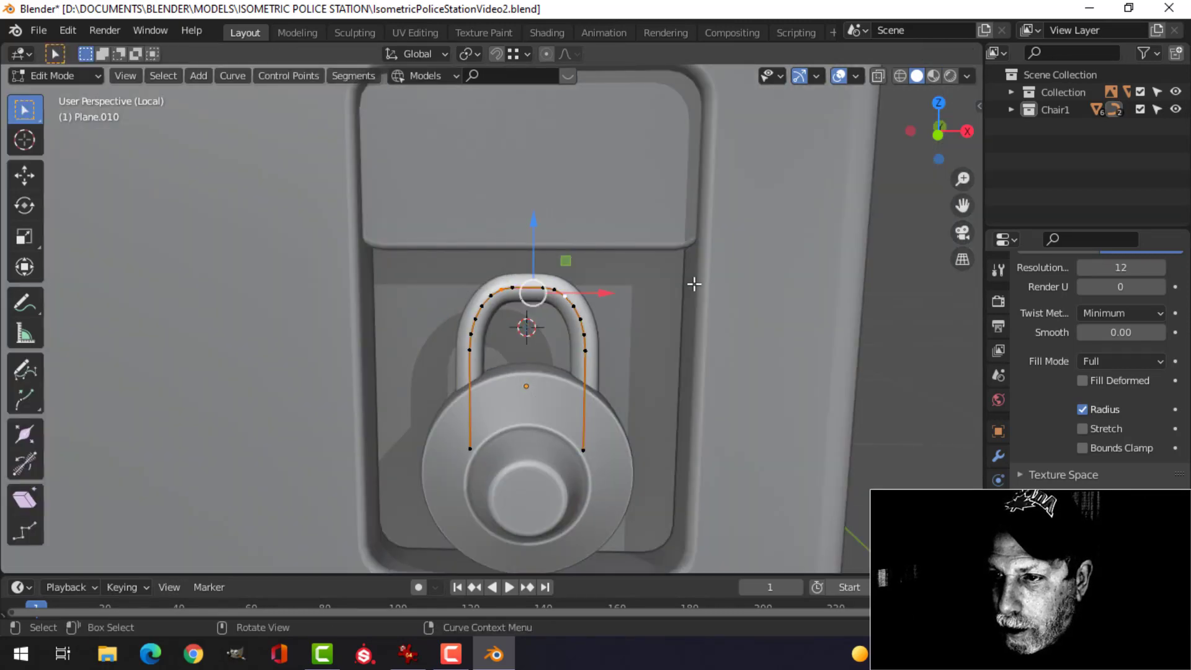
- Delete the two control points directly beside the shackle's flat top segment, one on each side
scroll(691, 282, "up", 1)
key("alt+a")
scroll(683, 282, "up", 1)
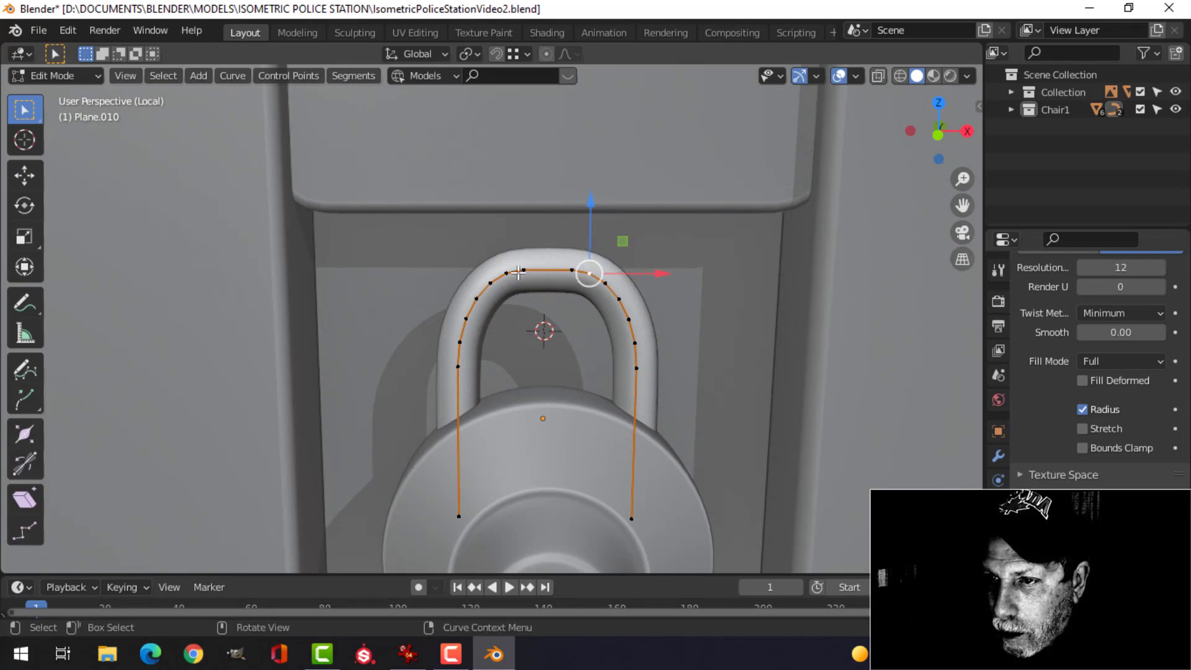
key("x")
left_click(498, 265)
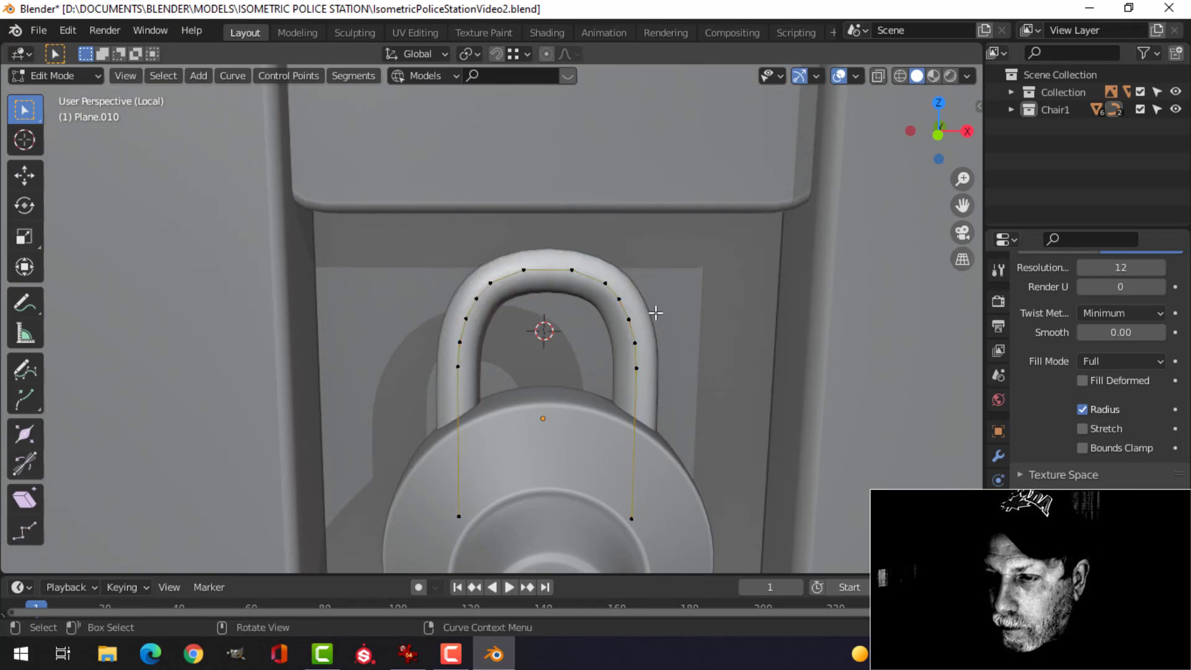
key("Tab")
- Set the shackle's bevel depth to 0.005 m
scroll(654, 315, "down", 3)
middle_click_drag(654, 317, 591, 389)
scroll(605, 349, "up", 3)
scroll(606, 349, "down", 2)
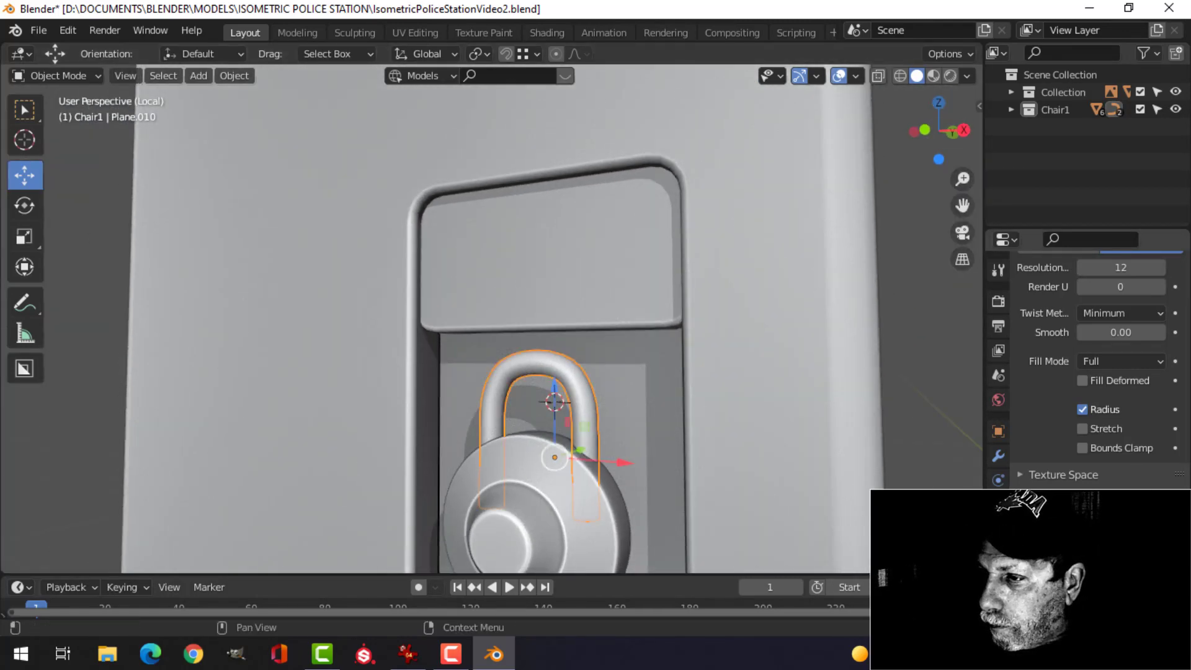
scroll(1100, 370, "down", 6)
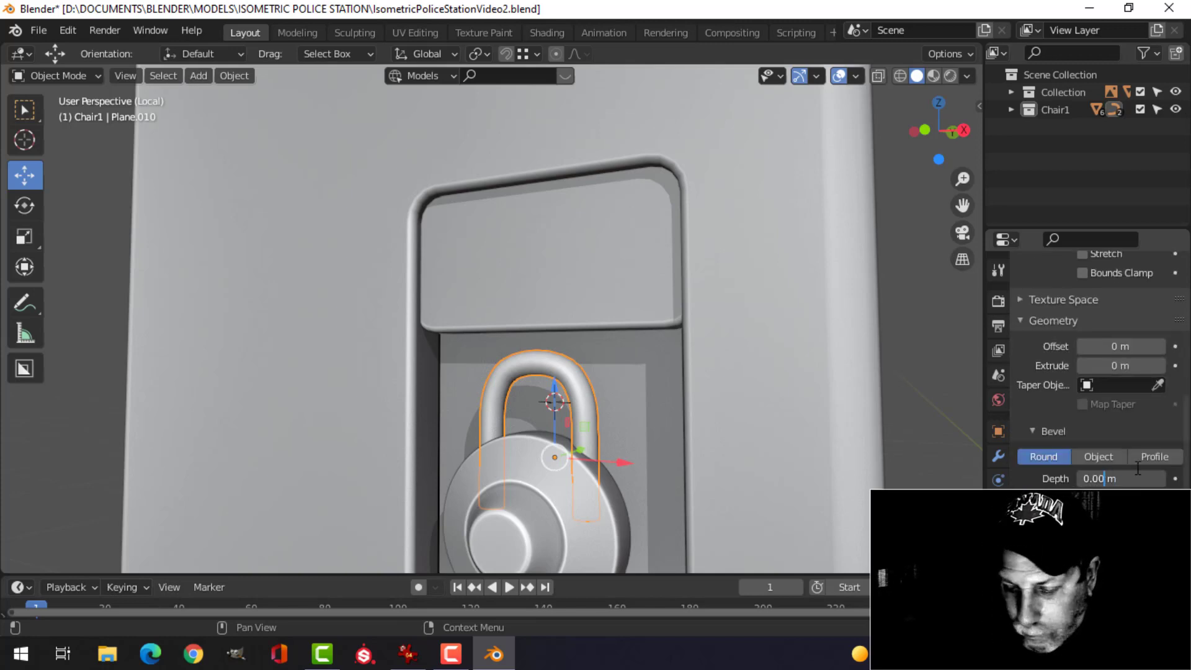
type("5")
key("Return")
scroll(538, 425, "down", 2)
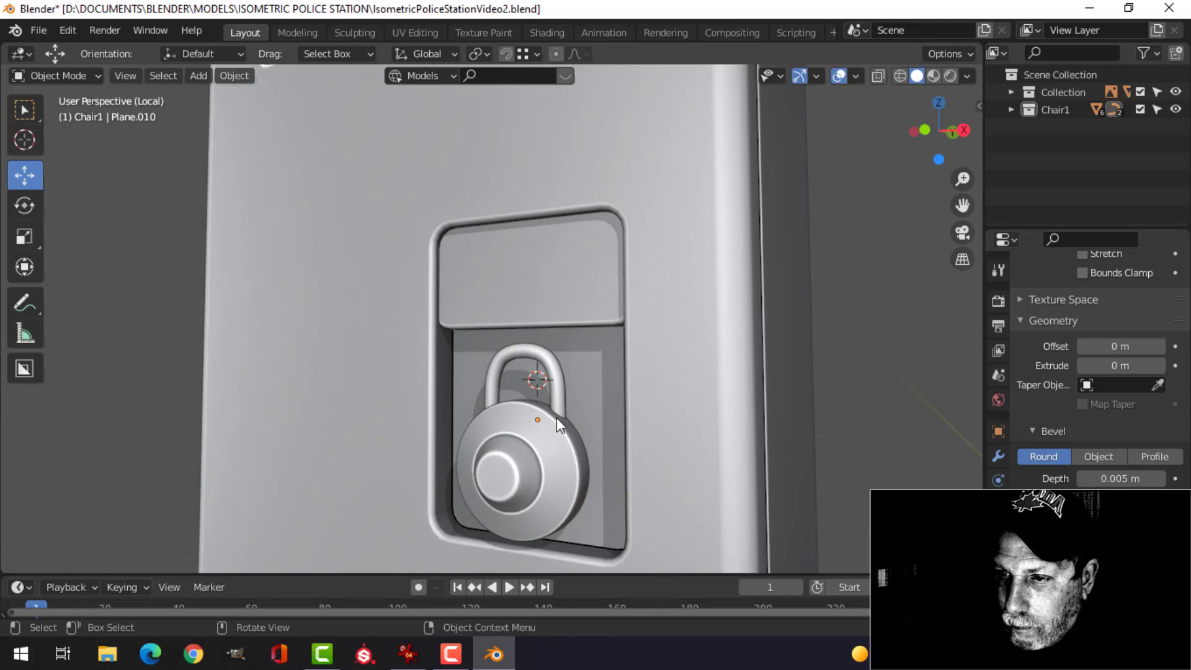
- Shorten the shackle's legs by moving both lower end points up about 0.016 m along Z in front view
key("KP_1")
key("Tab")
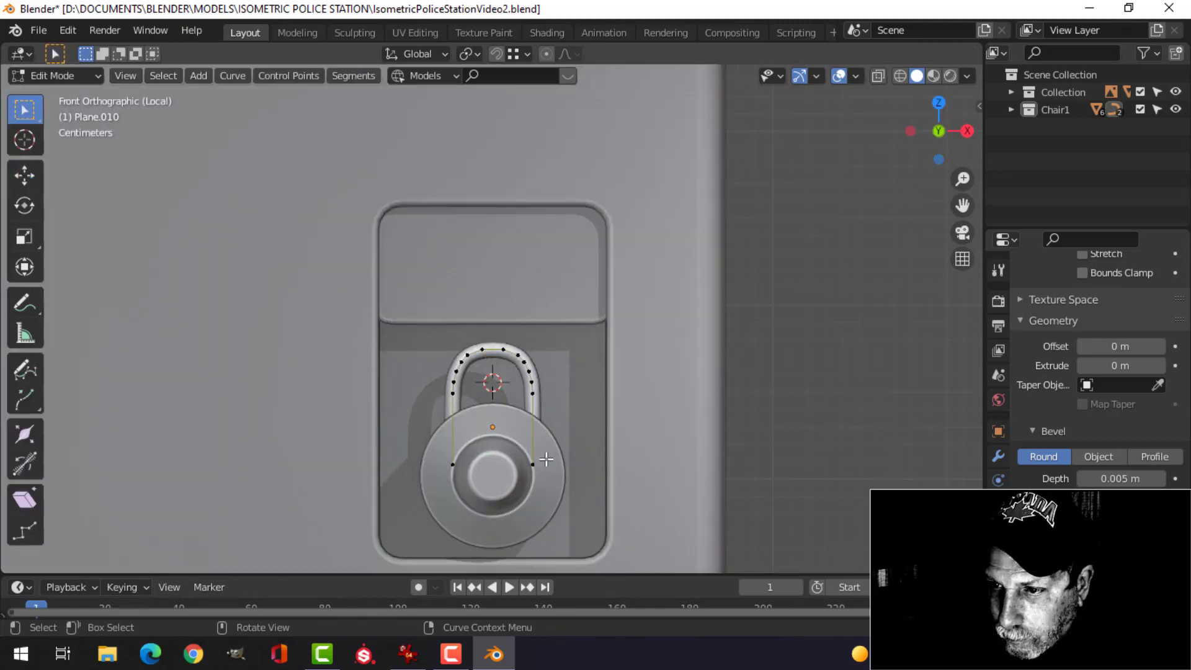
left_click(448, 458, "shift")
key("g")
key("z")
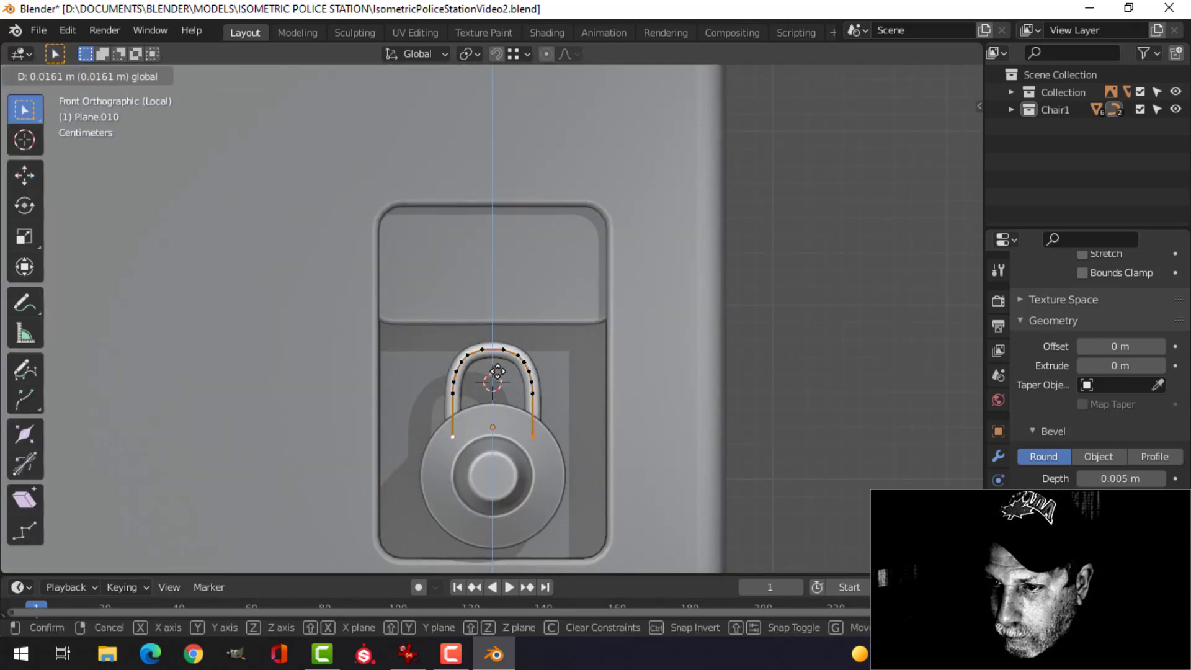
left_click(498, 370)
key("Tab")
- Nudge the whole shackle slightly along Z above the padlock dial
mouse_move(619, 385)
middle_mouse_down()
mouse_move(543, 384)
mouse_move(604, 367)
middle_mouse_up()
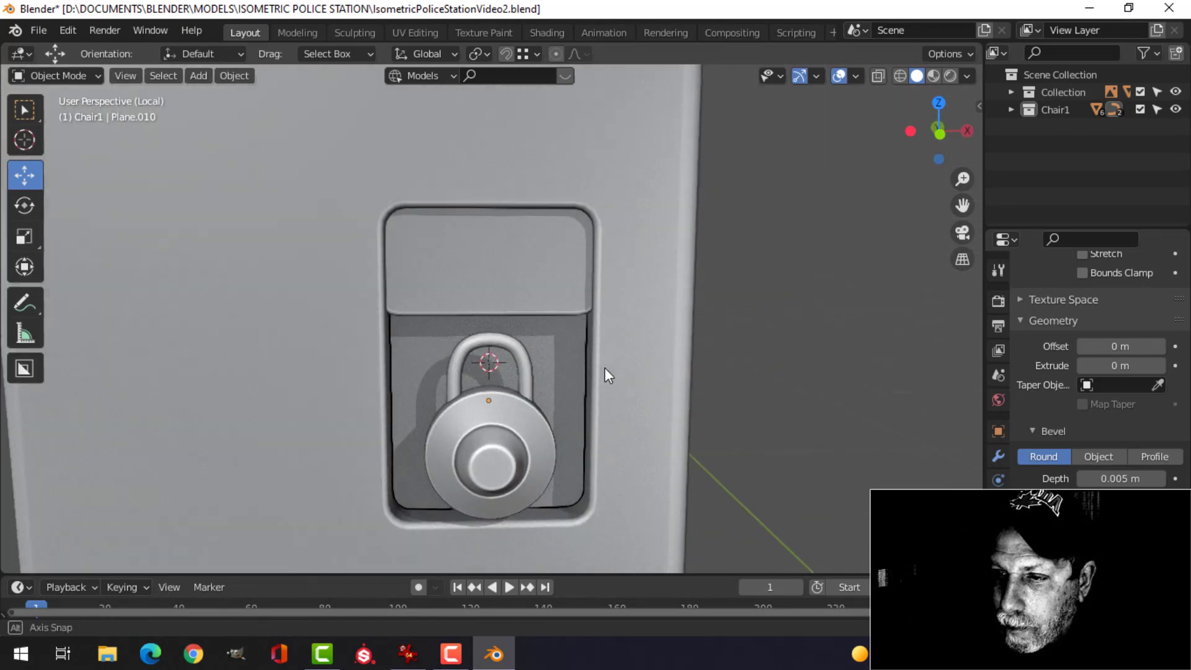
left_click(531, 364)
key("g")
key("z")
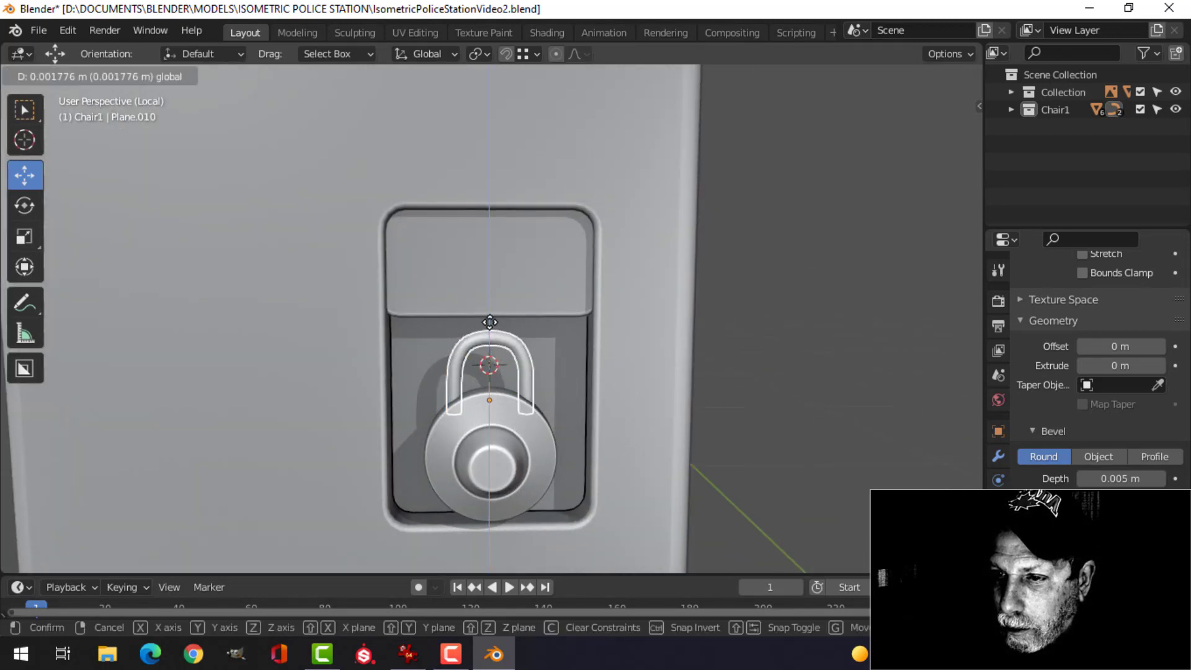
left_click(577, 341)
- Scale all of the shackle curve's points slightly along the X axis to adjust its width
key("Tab")
key("s")
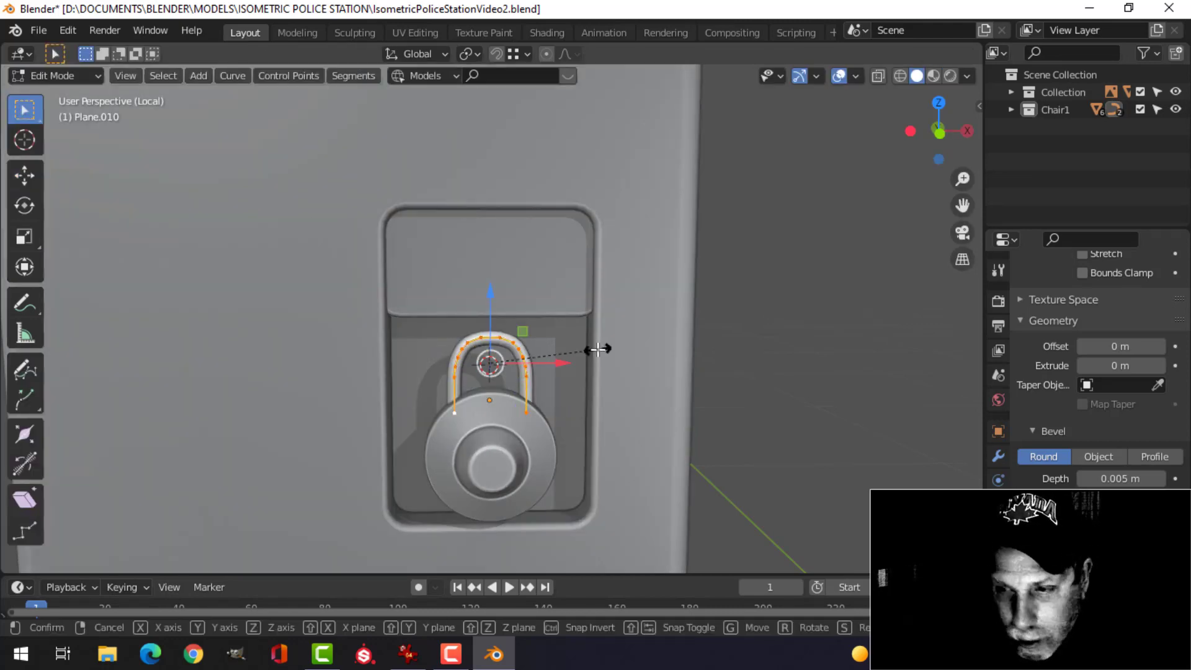
key("x")
left_click(605, 352)
key("Tab")
scroll(590, 366, "down", 4)
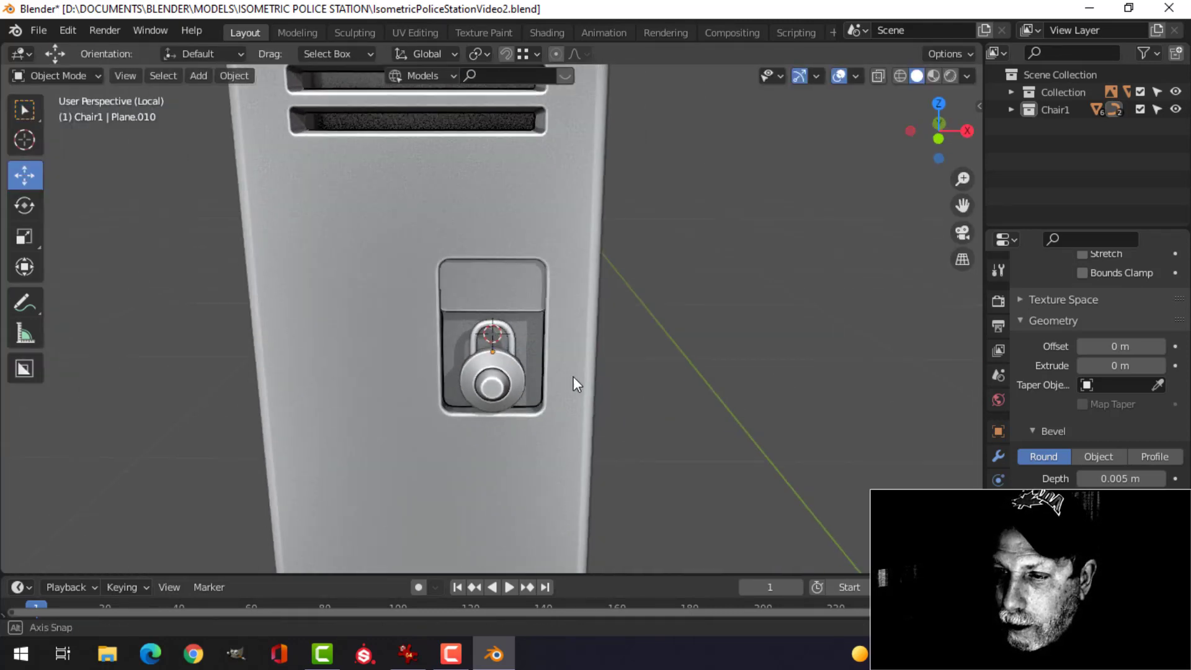
scroll(534, 352, "up", 3)
scroll(577, 353, "up", 3)
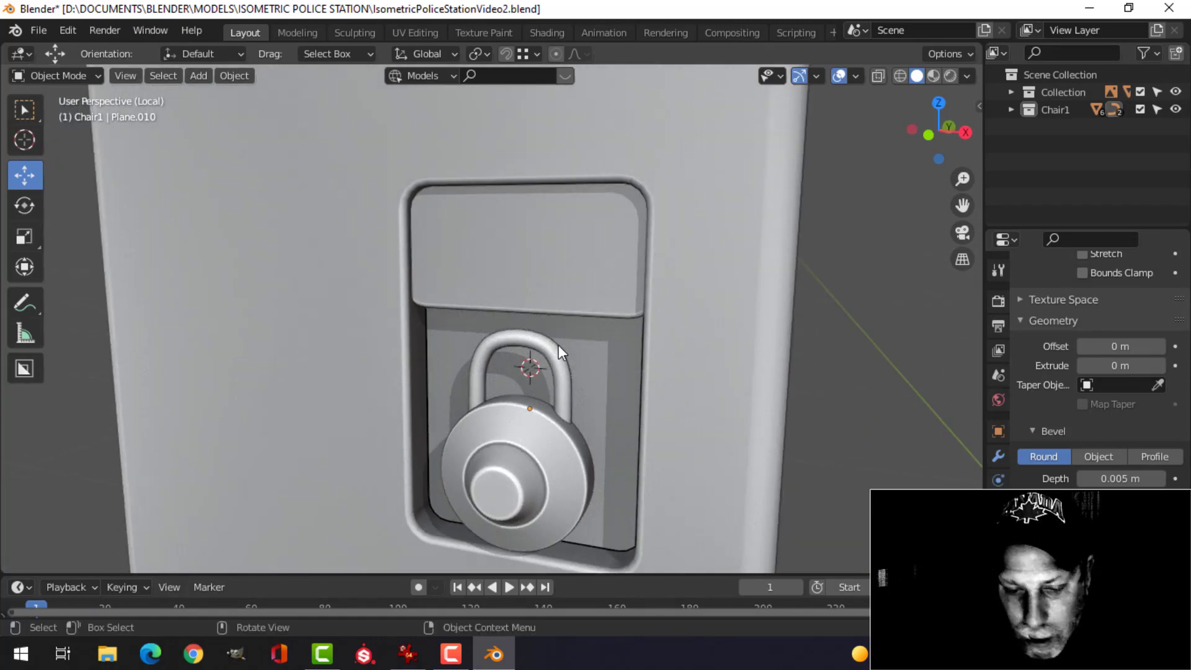
mouse_move(563, 344)
middle_mouse_down()
mouse_move(591, 307)
mouse_move(559, 348)
middle_mouse_up()
scroll(582, 359, "up", 3)
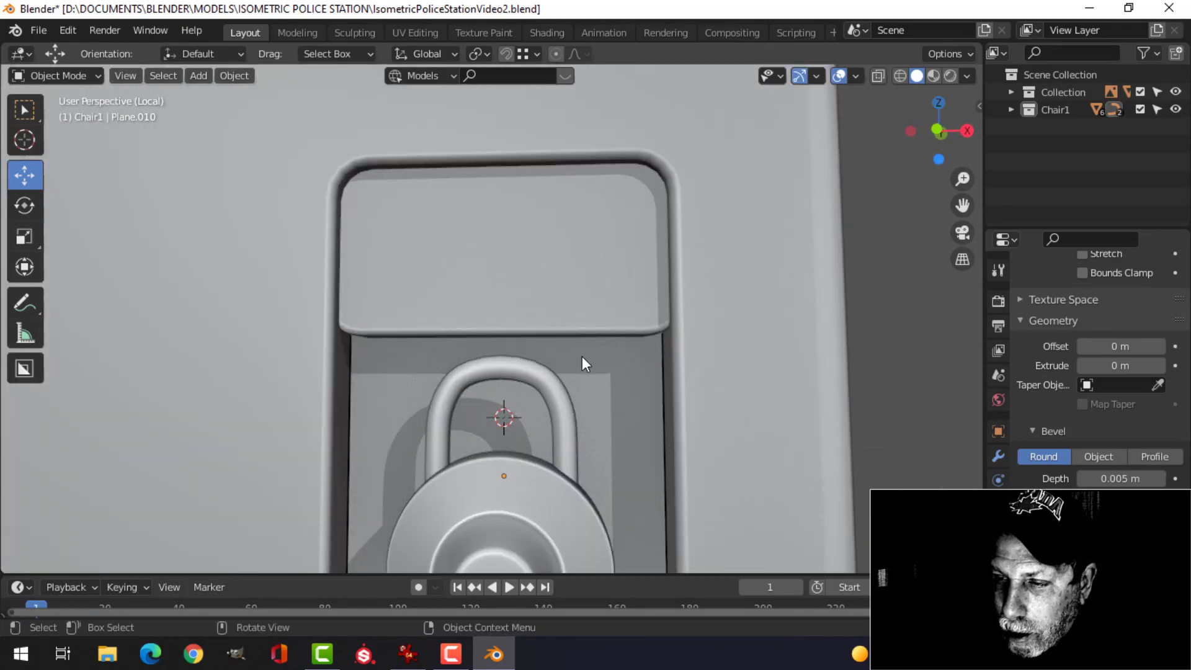
- Duplicate the edge loop around the front rim of the padlock body and move the copy up about 0.084 m along Z
left_click(508, 431)
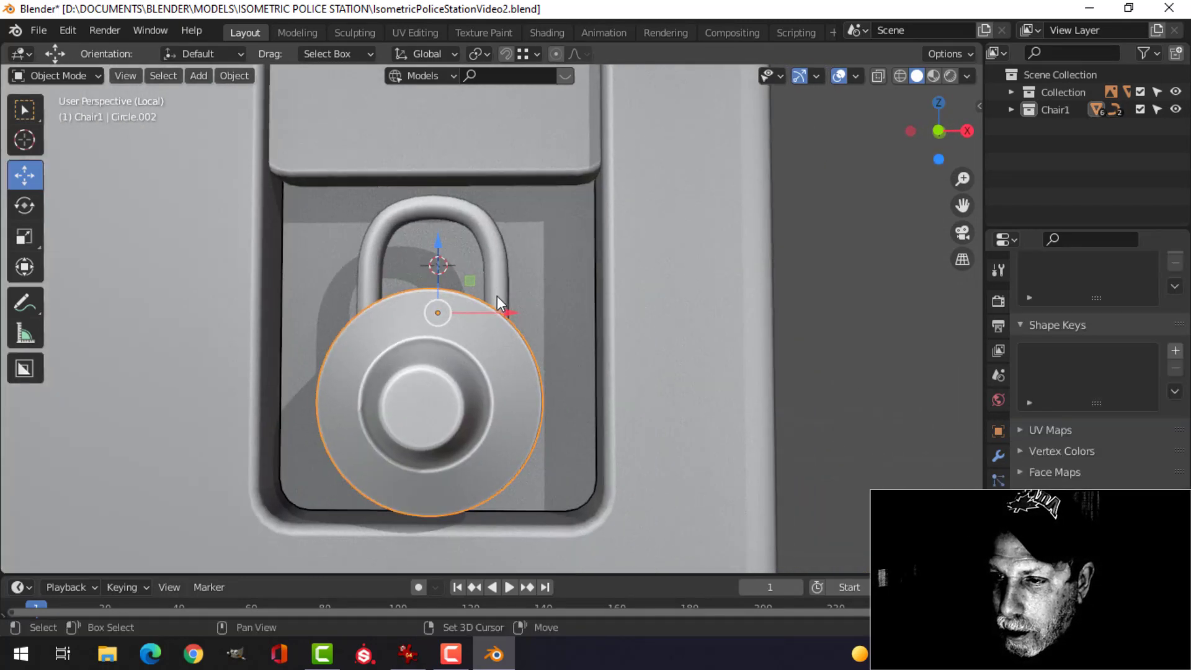
key("Tab")
middle_click_drag(497, 296, 542, 356)
key("alt+a")
key("2")
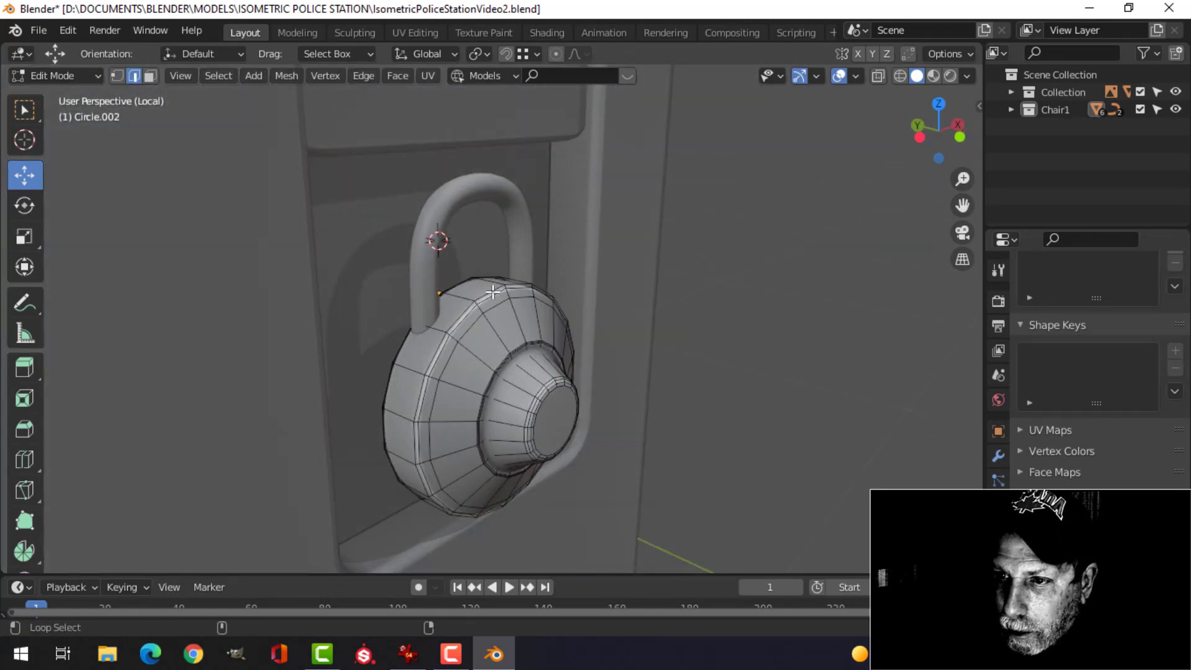
left_click(494, 292, "alt")
scroll(564, 300, "down", 2)
middle_click_drag(563, 301, 580, 319)
key("shift+d")
right_click(580, 319)
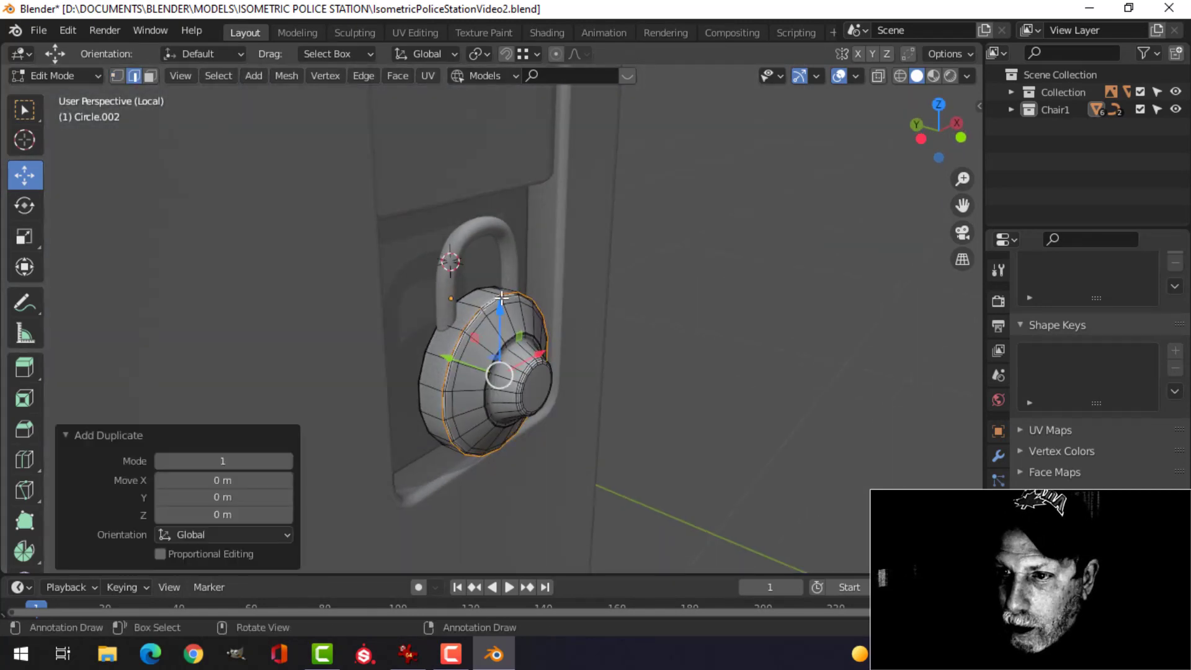
left_click_drag(502, 298, 501, 124)
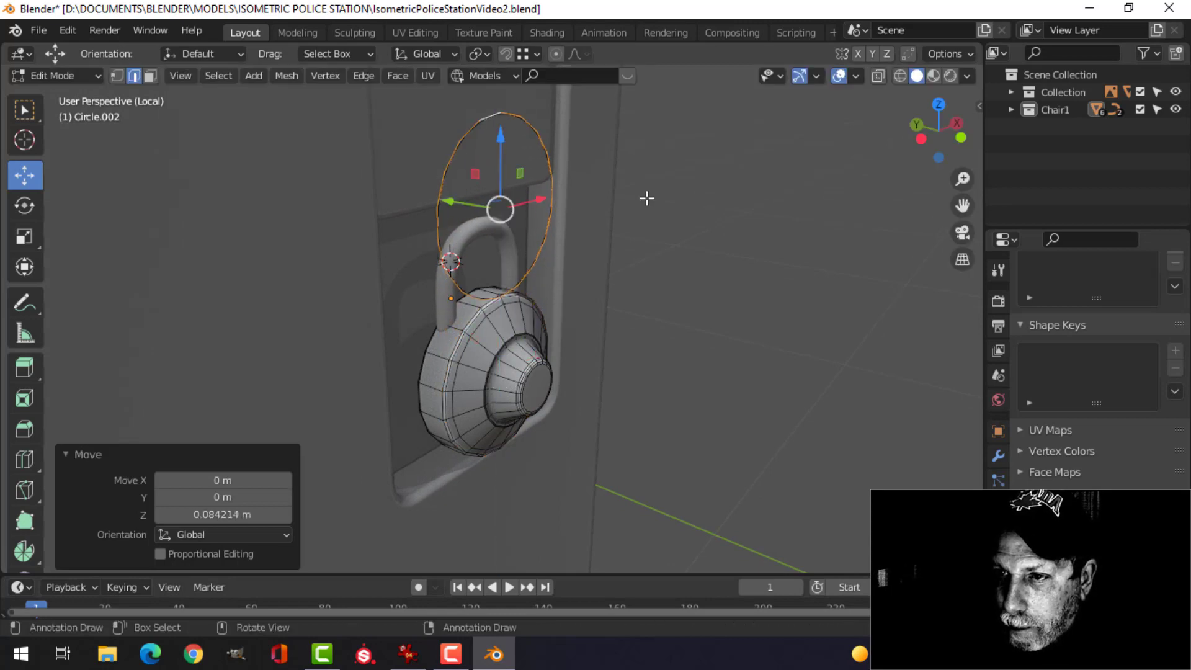
- Separate the duplicated loop into its own object and remove its Subdivision Surface modifier
key("p")
left_click(646, 197)
key("Tab")
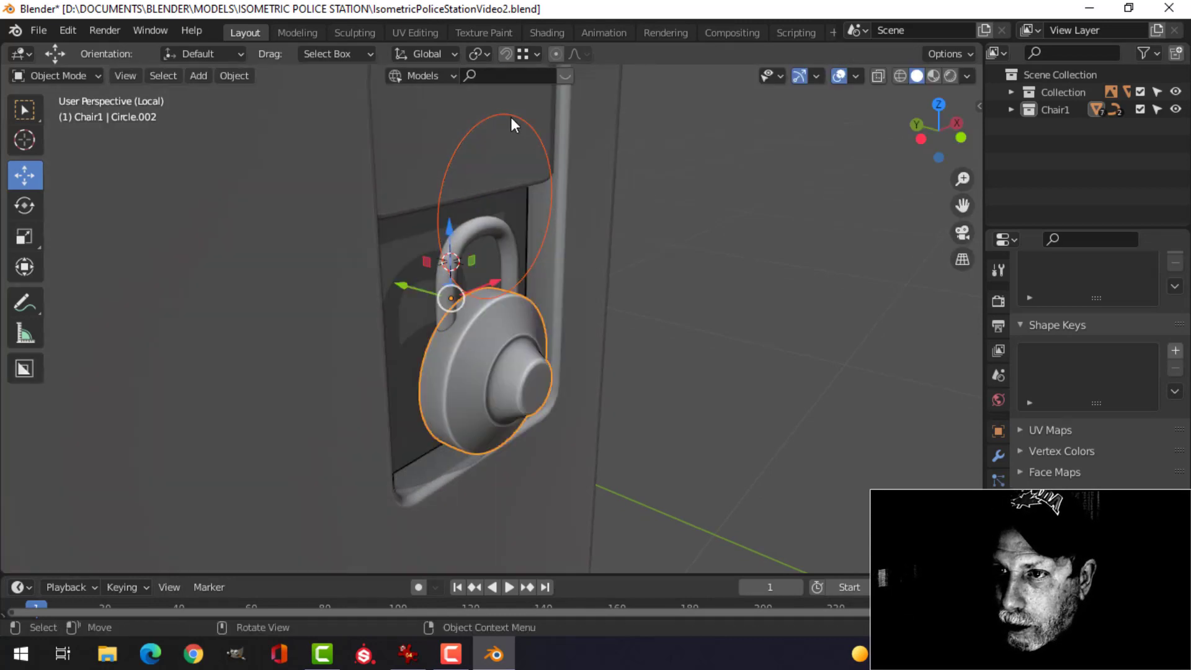
left_click(513, 118)
left_click(1004, 457)
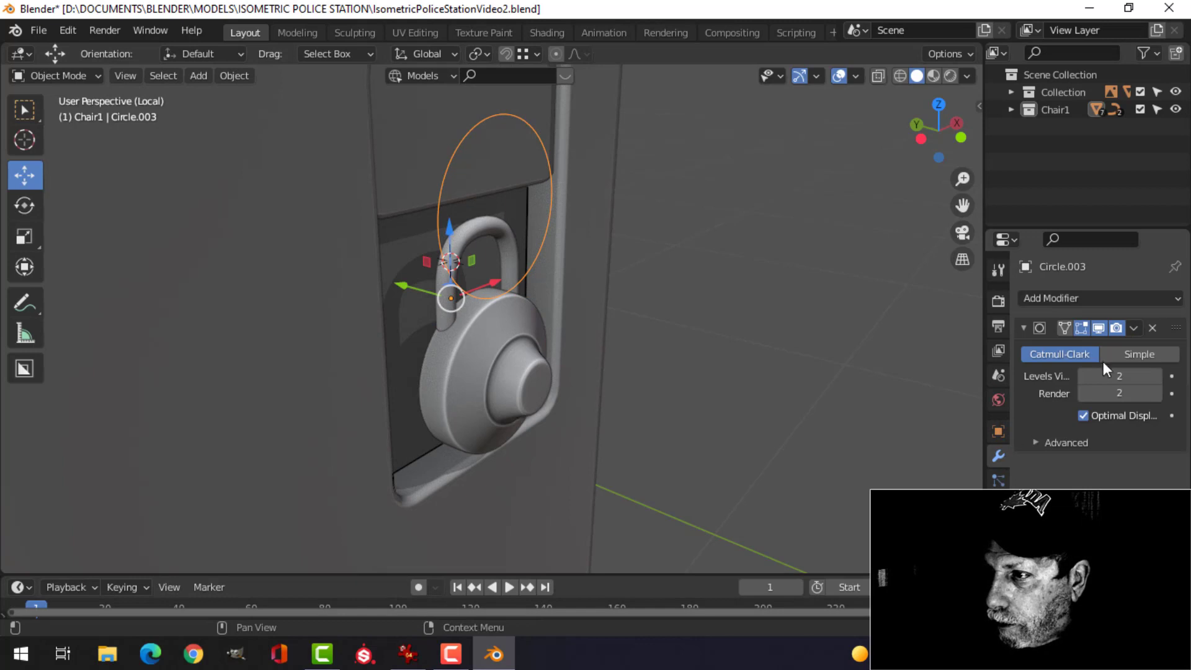
left_click(1151, 328)
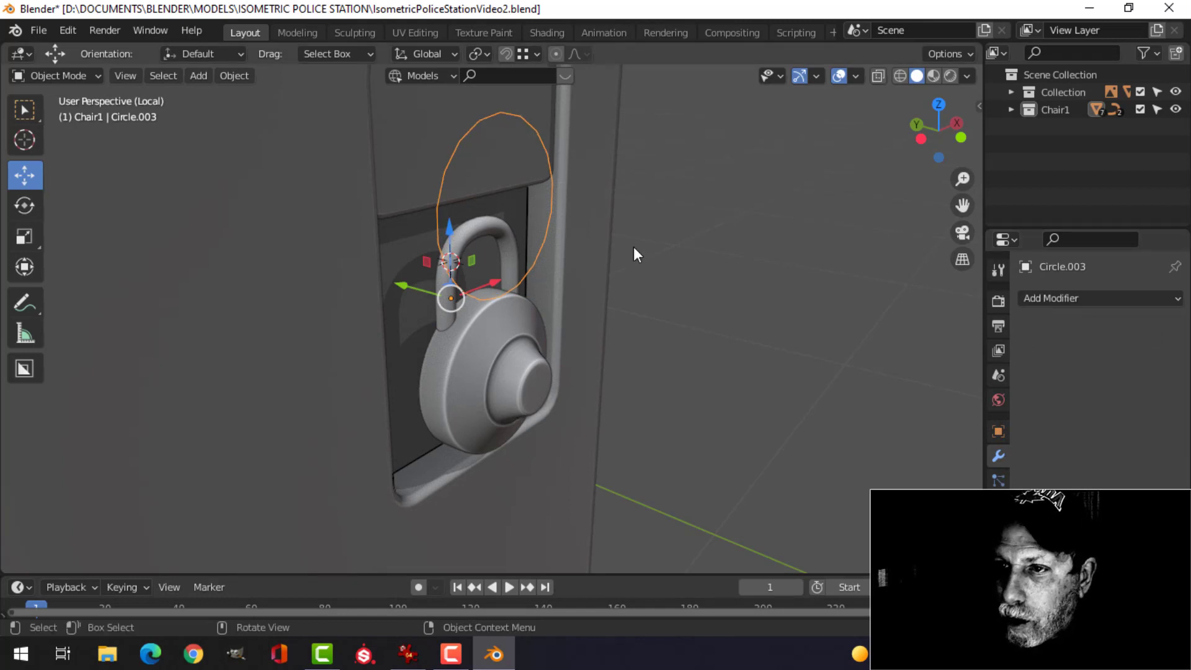
- Scale the separated circle uniformly to about 0.391 above the shackle
key("Tab")
key("a")
middle_click_drag(686, 258, 592, 273)
scroll(592, 274, "up", 2)
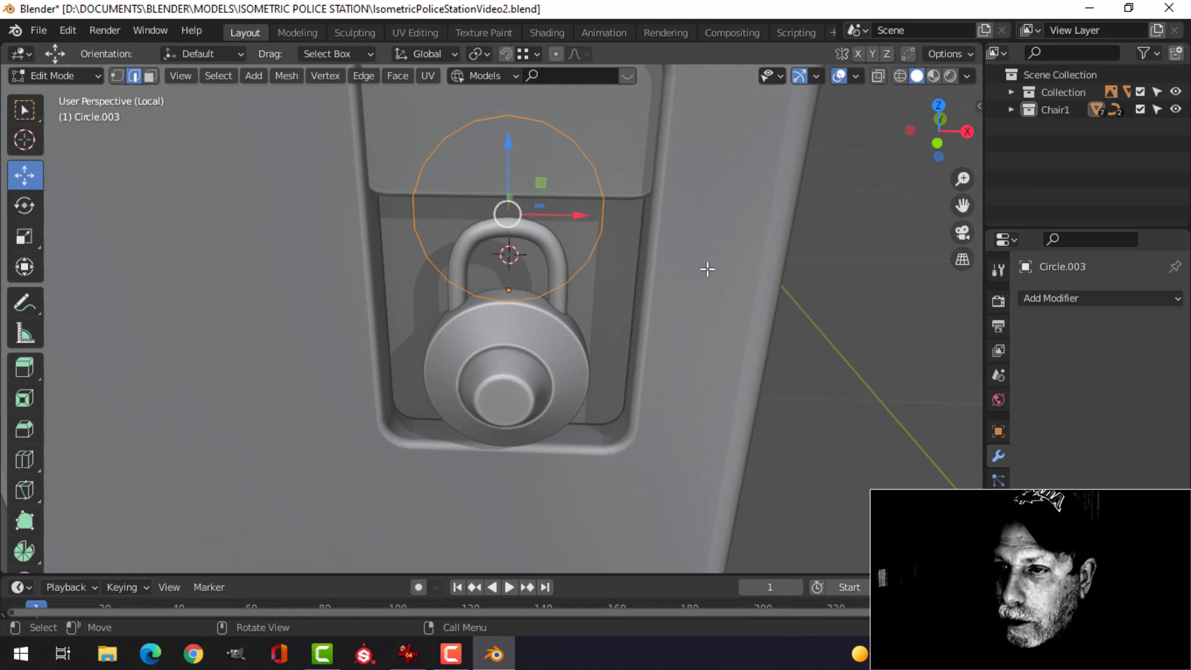
key("s")
left_click(576, 252)
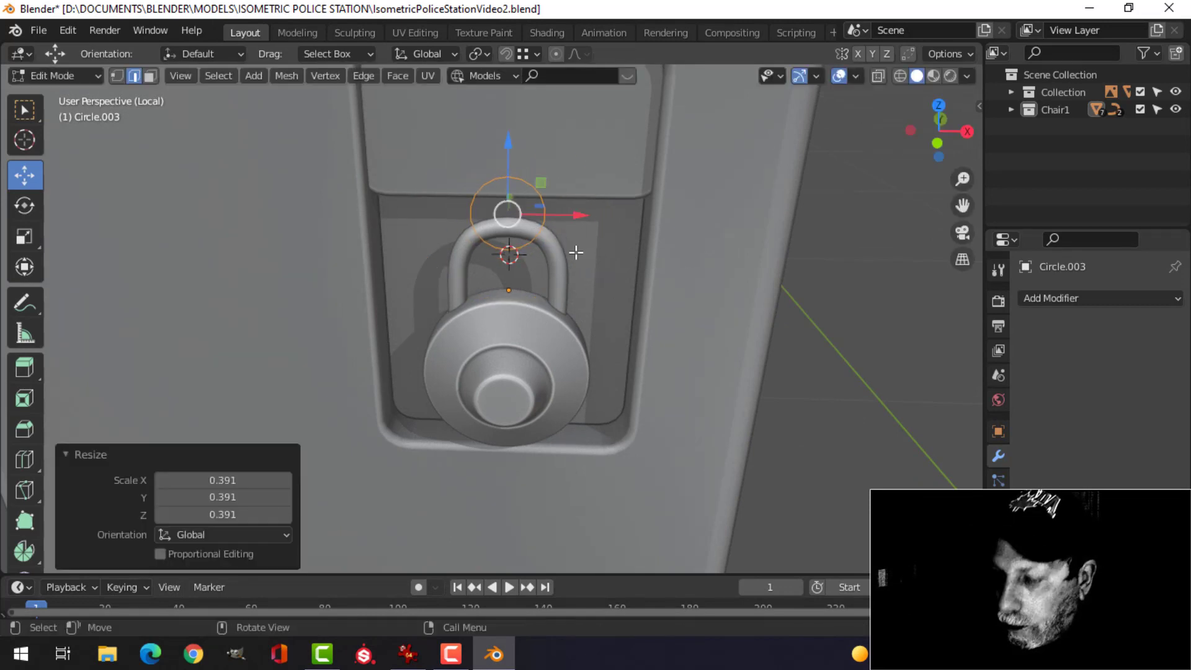
- Delete the upper half of the circle's vertices in front view, leaving the lower arc
key("KP_1")
scroll(572, 253, "up", 3)
middle_click_drag(571, 253, 569, 379, "shift")
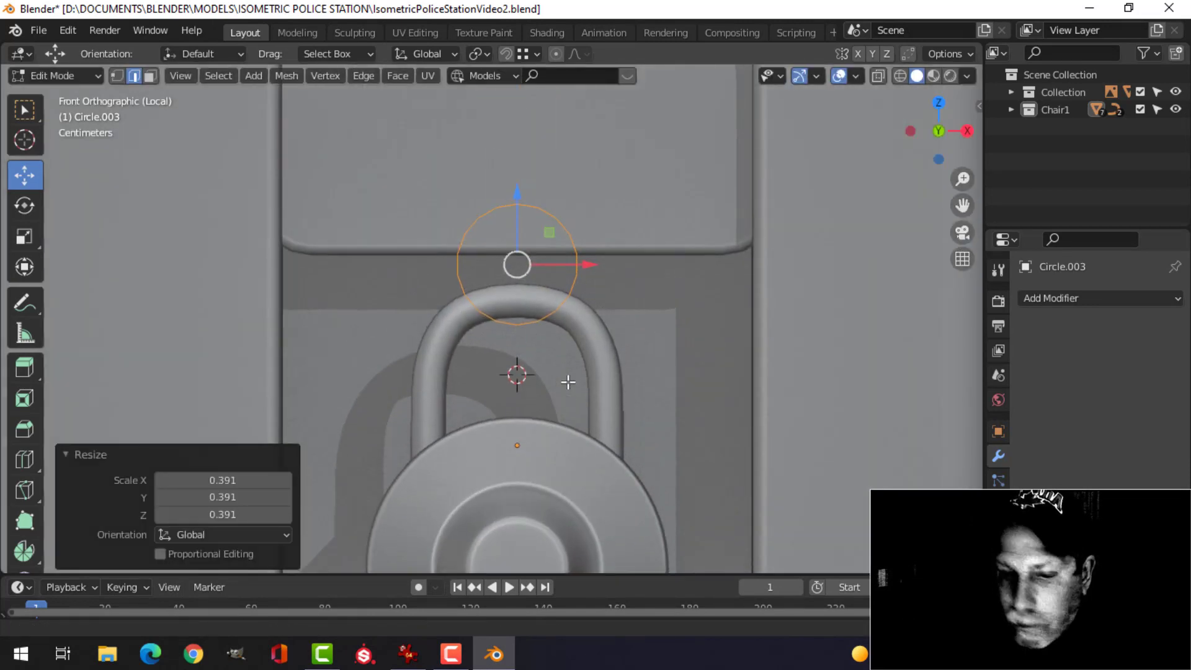
key("1")
left_click_drag(408, 175, 560, 249)
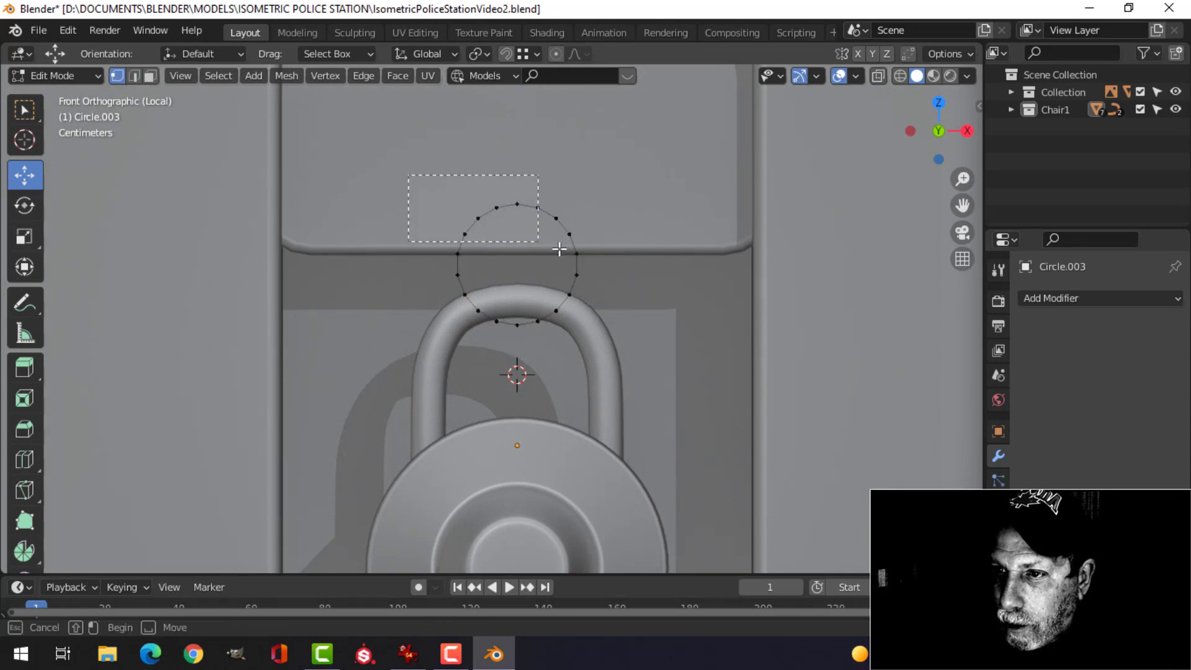
left_click_drag(627, 263, 626, 263)
key("x")
left_click(624, 262)
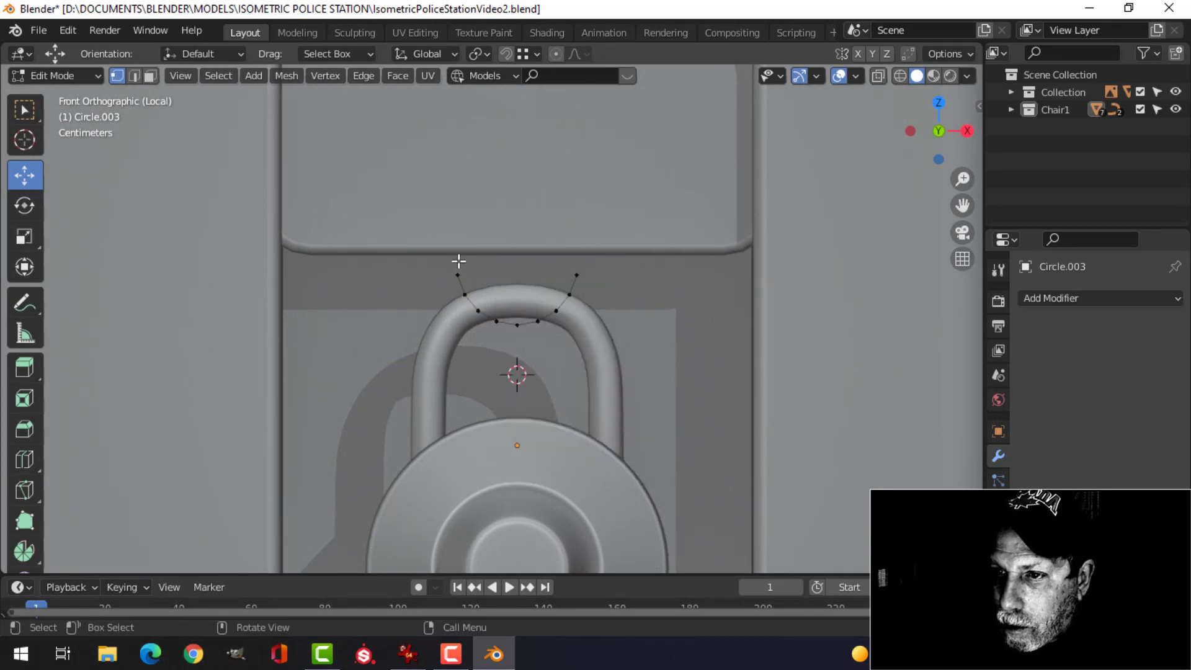
- Extrude the arc's two open ends up about 0.015 m along Z and fill the closed outline with a face
left_click(580, 273, "shift")
key("e")
key("z")
left_click(551, 251)
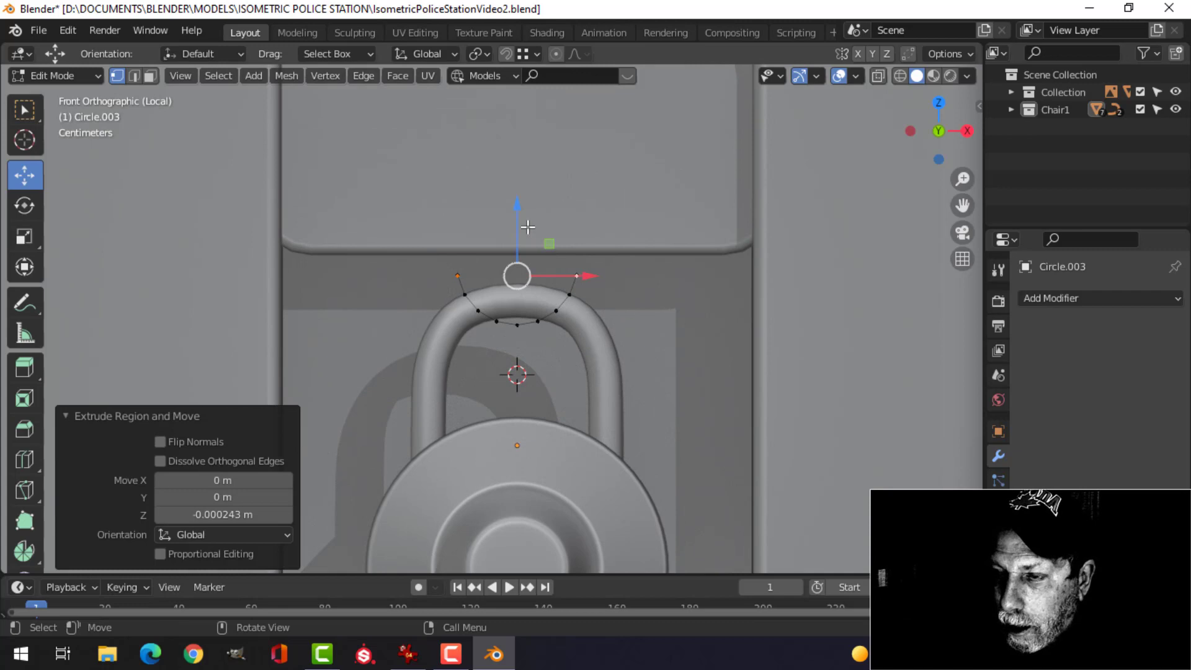
left_click(525, 213)
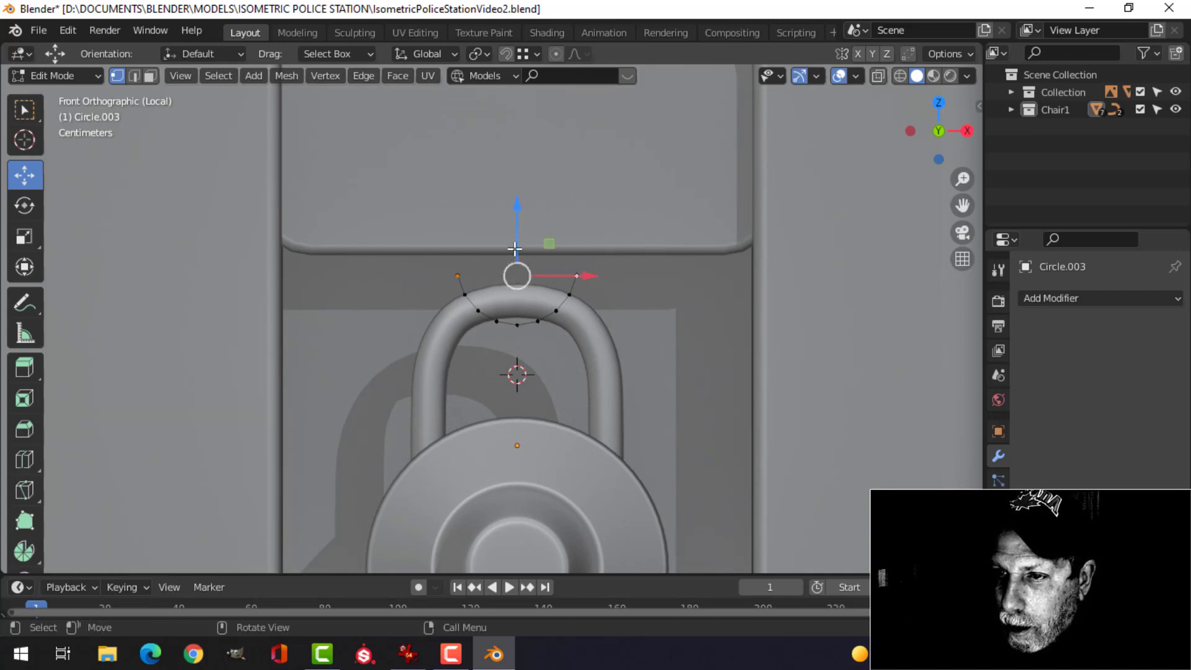
left_click_drag(515, 248, 516, 166)
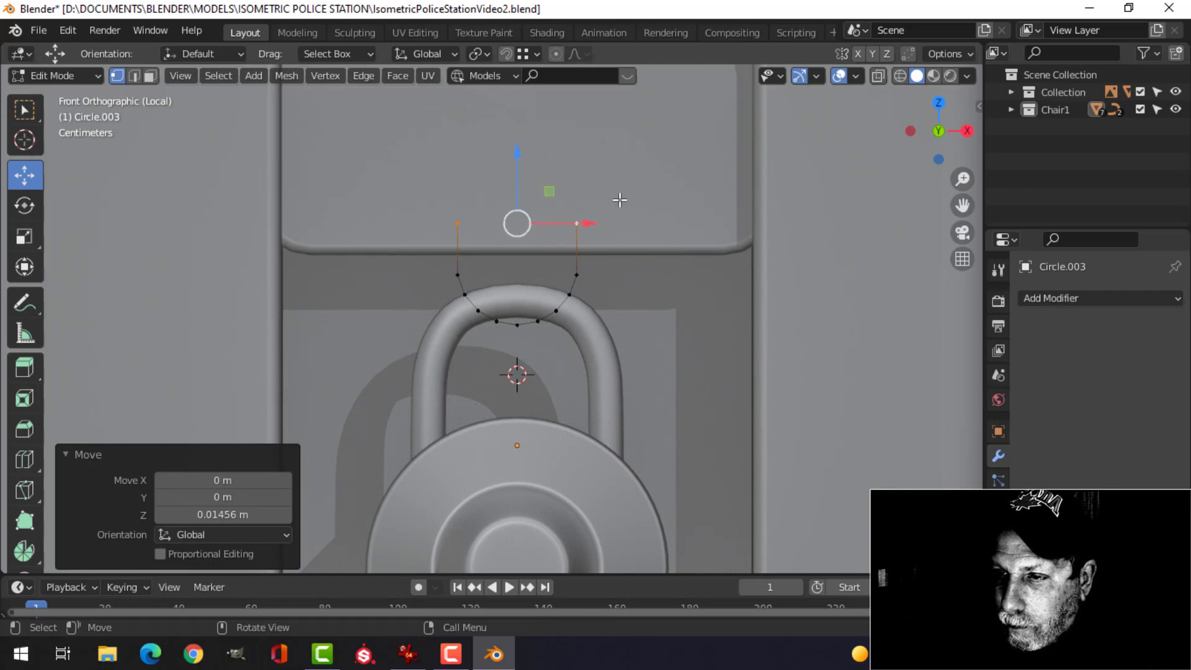
key("f")
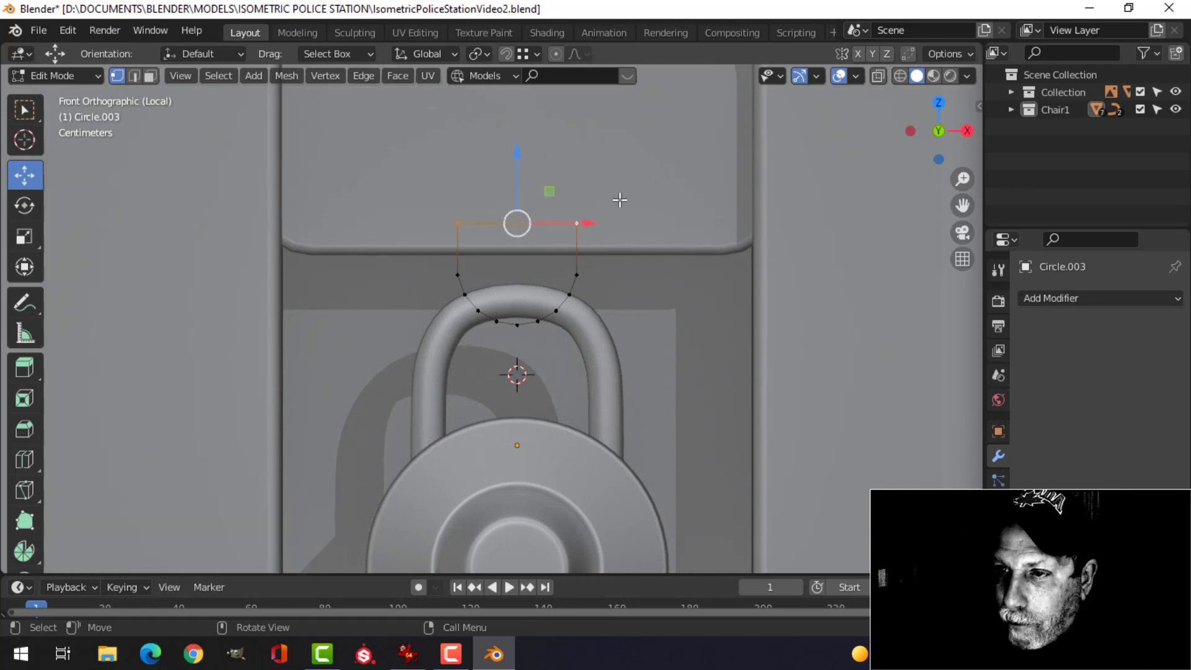
key("f")
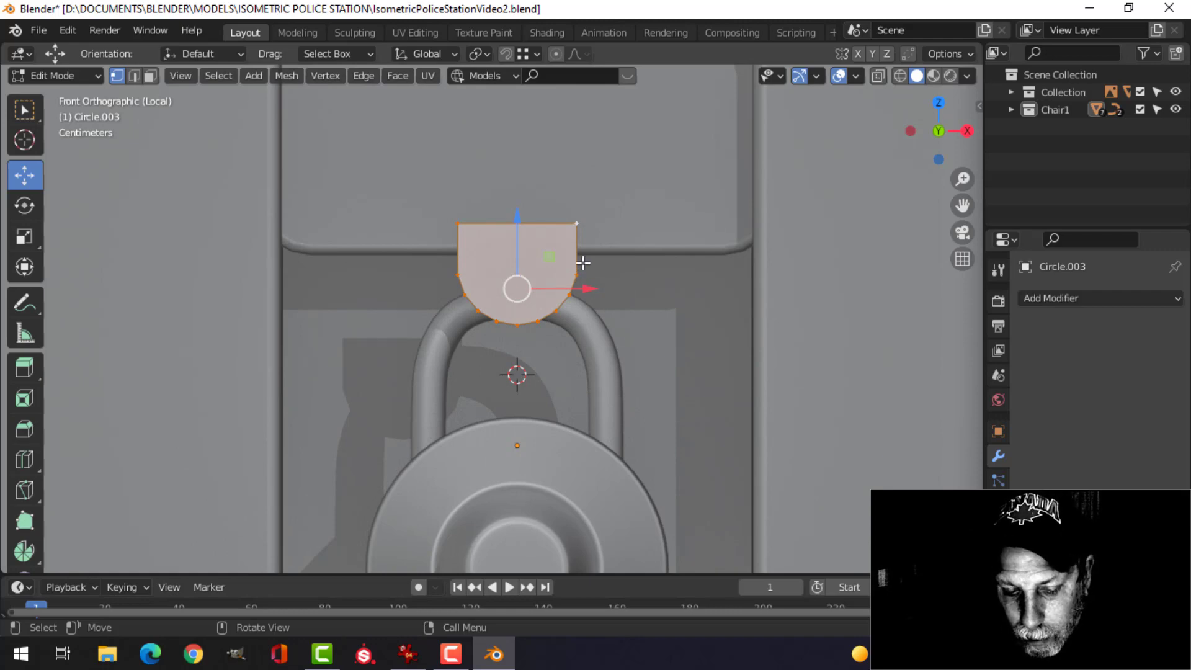
- Rotate the U-shaped face 90° about Z and scale it to about 0.642 along Y
type("rz90")
key("Return")
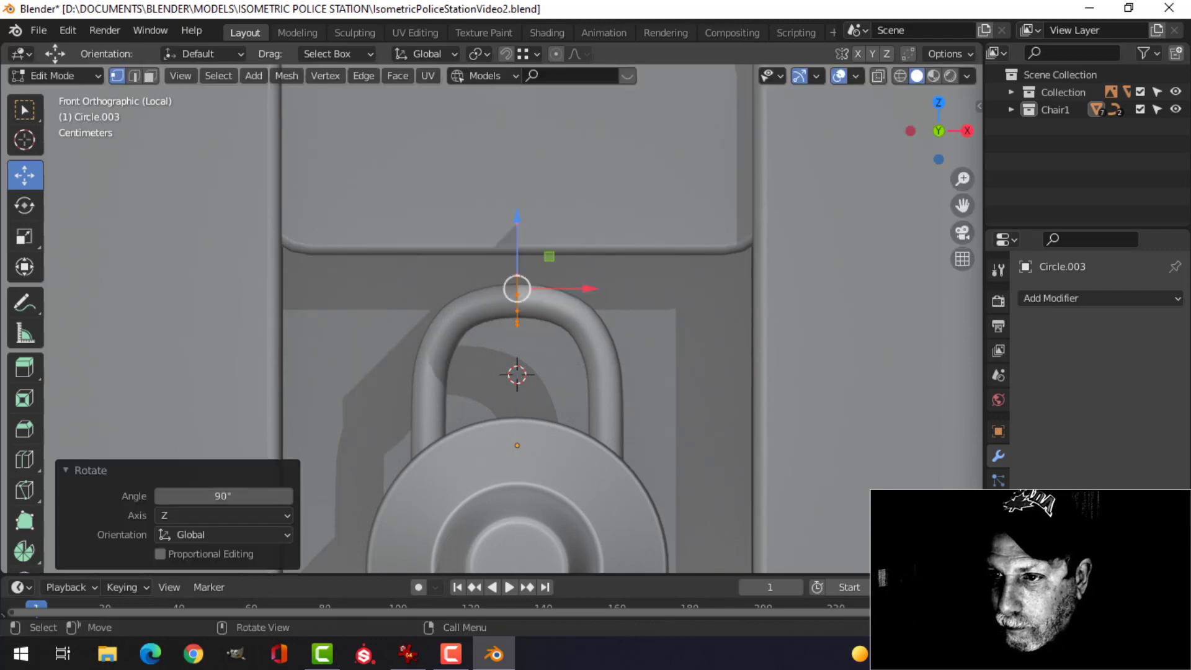
middle_click_drag(579, 268, 696, 312)
scroll(654, 285, "up", 2)
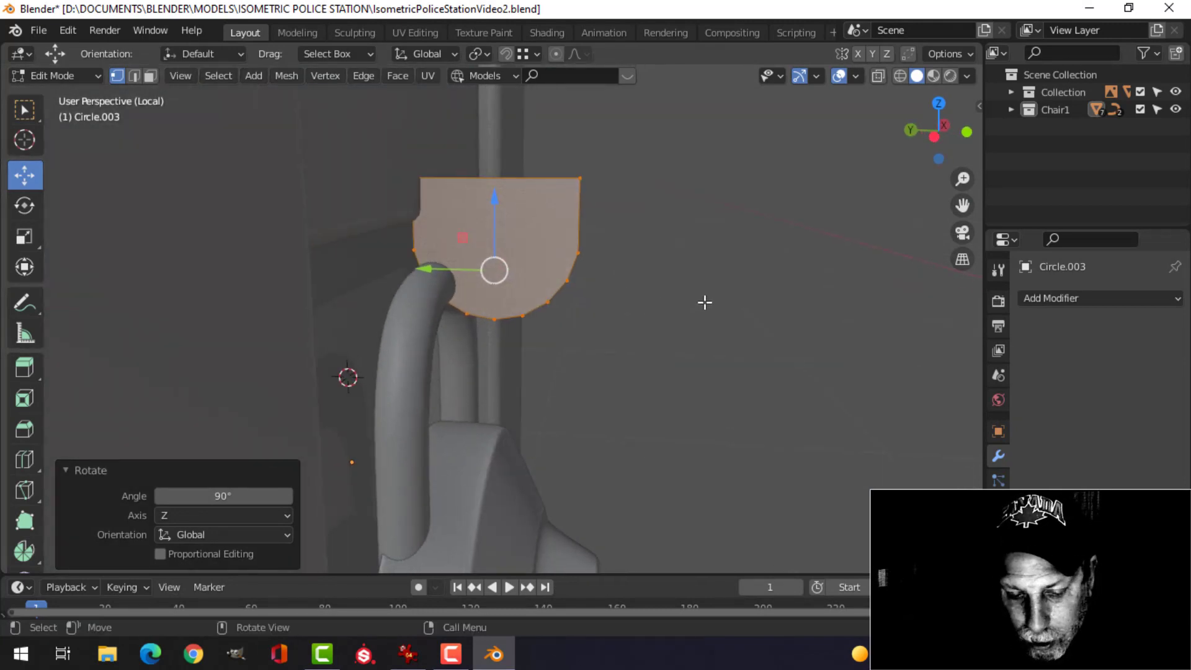
key("s")
key("y")
left_click(643, 293)
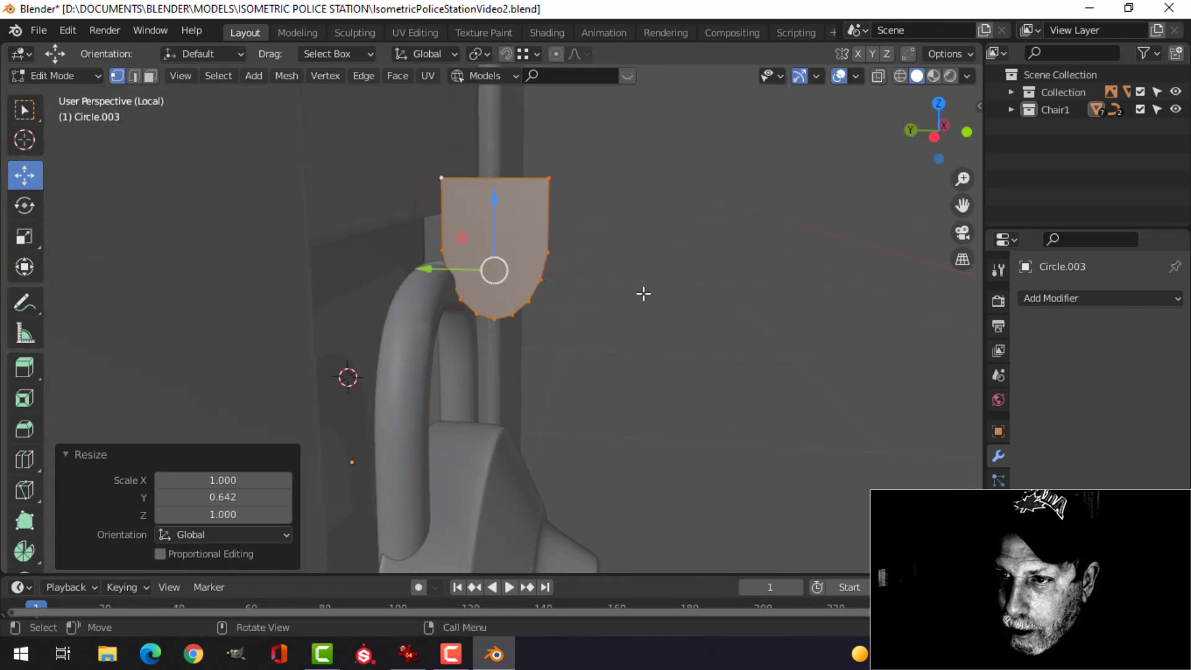
- Extrude the U-shaped face sideways into a thin tab and delete its top face
mouse_move(643, 293)
middle_mouse_down()
mouse_move(500, 319)
mouse_move(628, 300)
middle_mouse_up()
key("e")
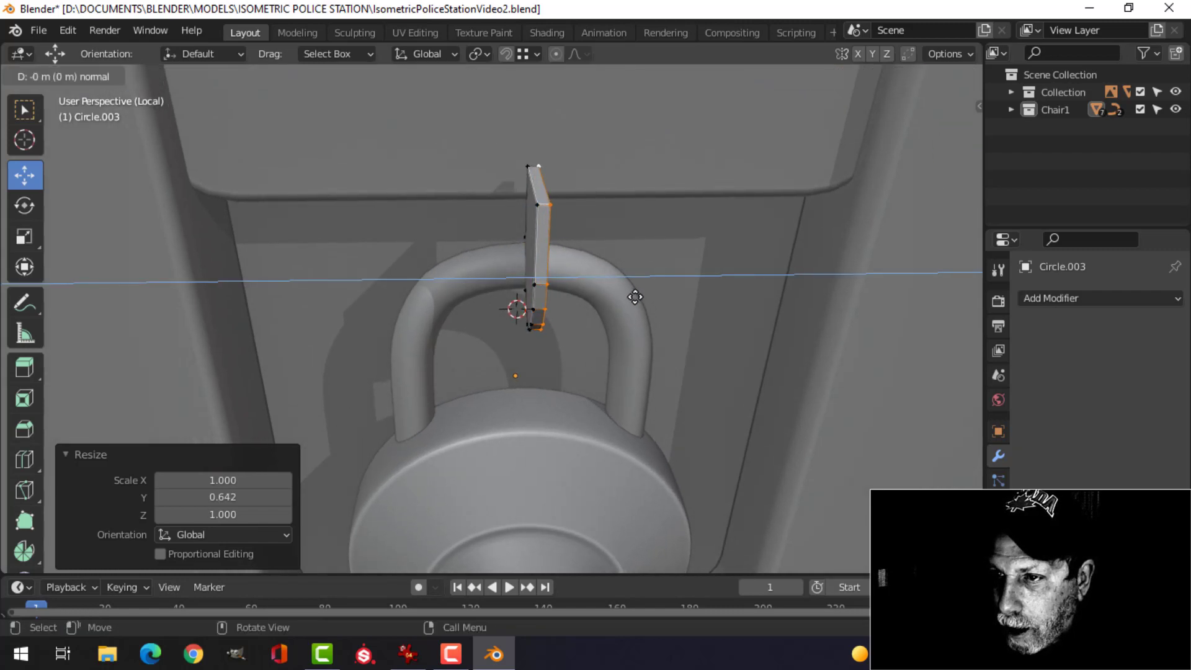
left_click(645, 296)
middle_click_drag(643, 287, 567, 344)
scroll(614, 285, "up", 2)
key("alt+a")
key("x")
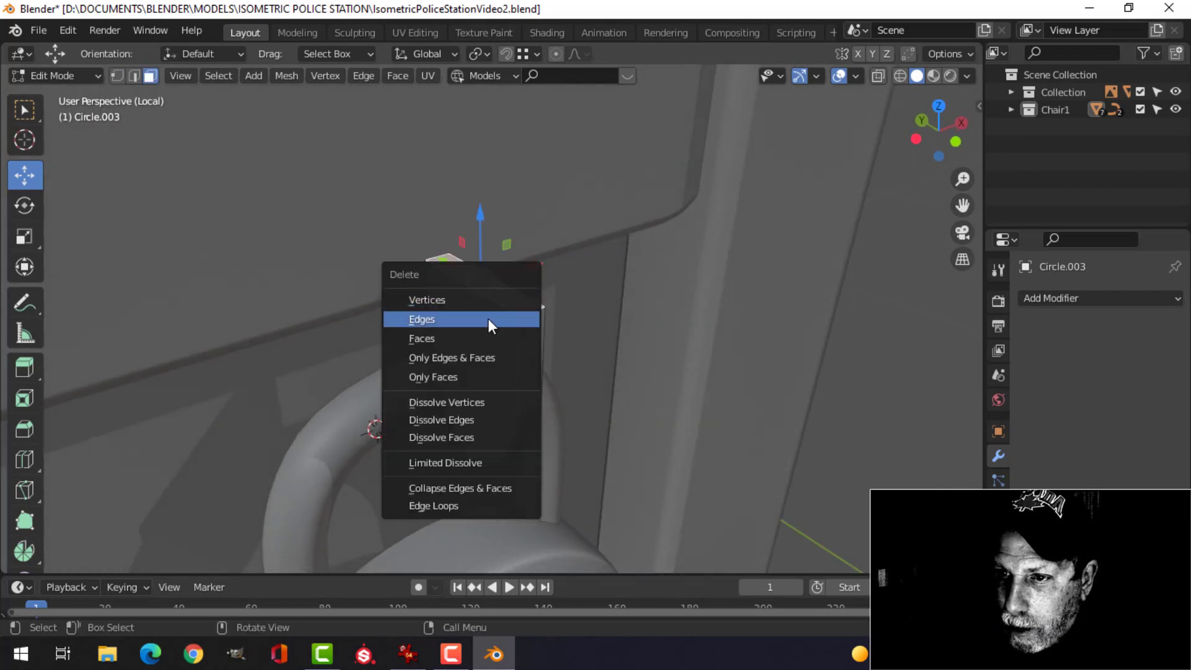
left_click(487, 335)
middle_click_drag(486, 335, 569, 316)
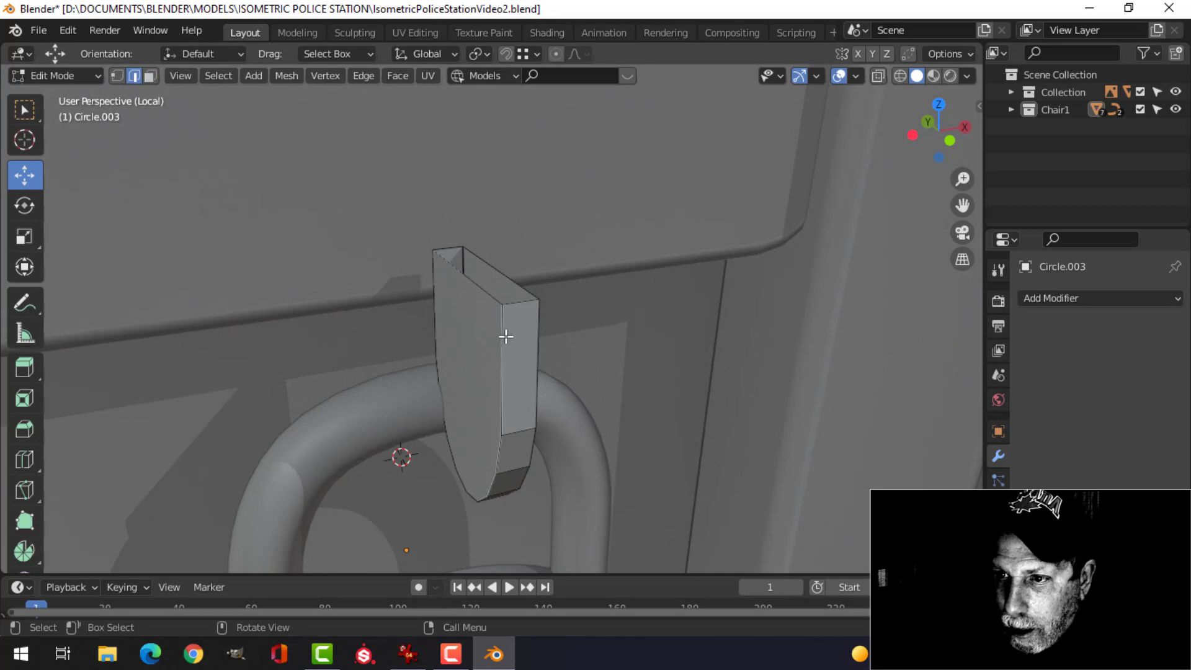
- Bevel the tab's outer side edges about 0.0004 m with 4 segments and shade the tab smooth
middle_click_drag(644, 325, 556, 300)
key("ctrl+b")
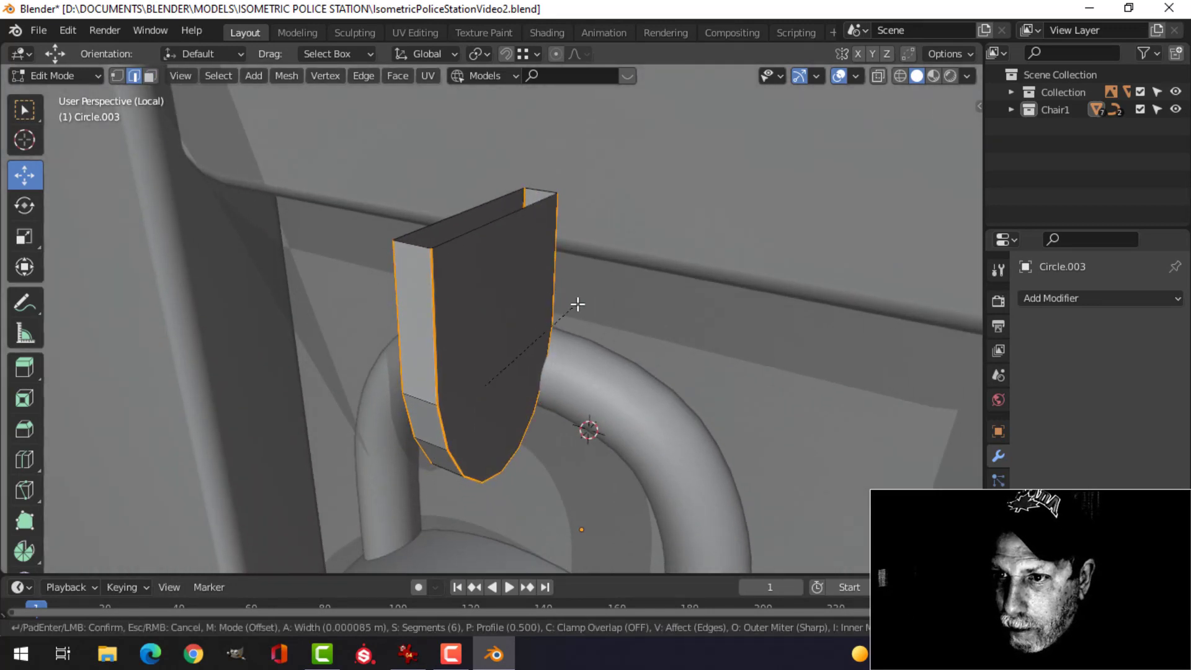
scroll(607, 286, "down", 2)
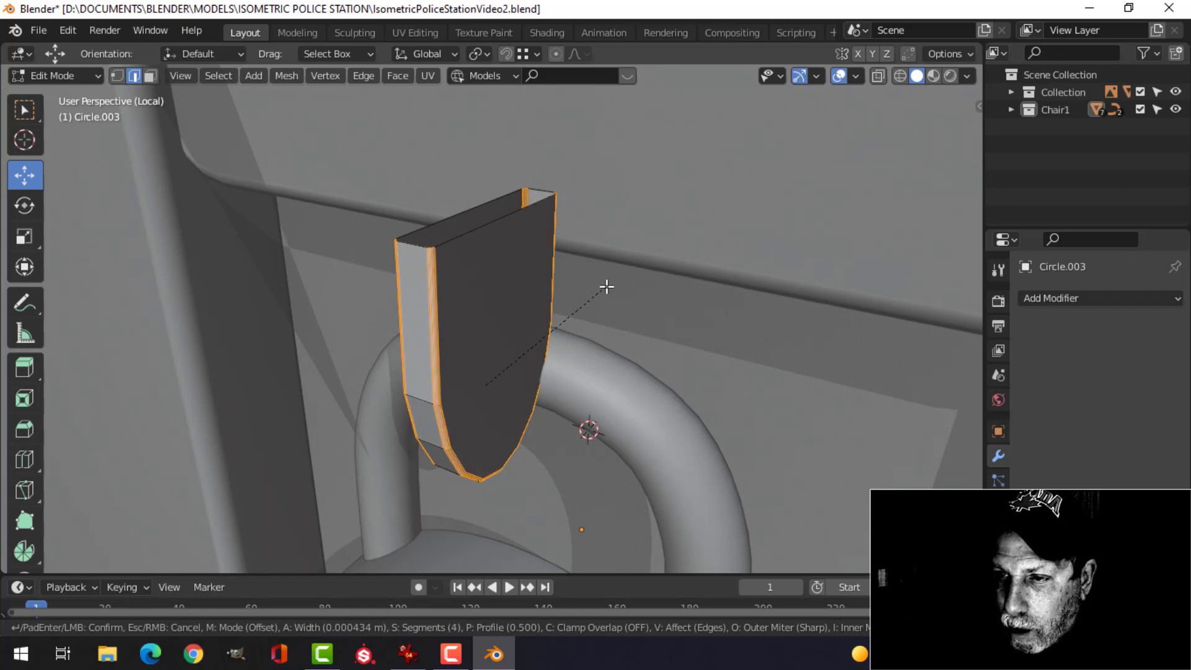
left_click(607, 287)
key("Tab")
right_click(500, 269)
left_click(496, 254)
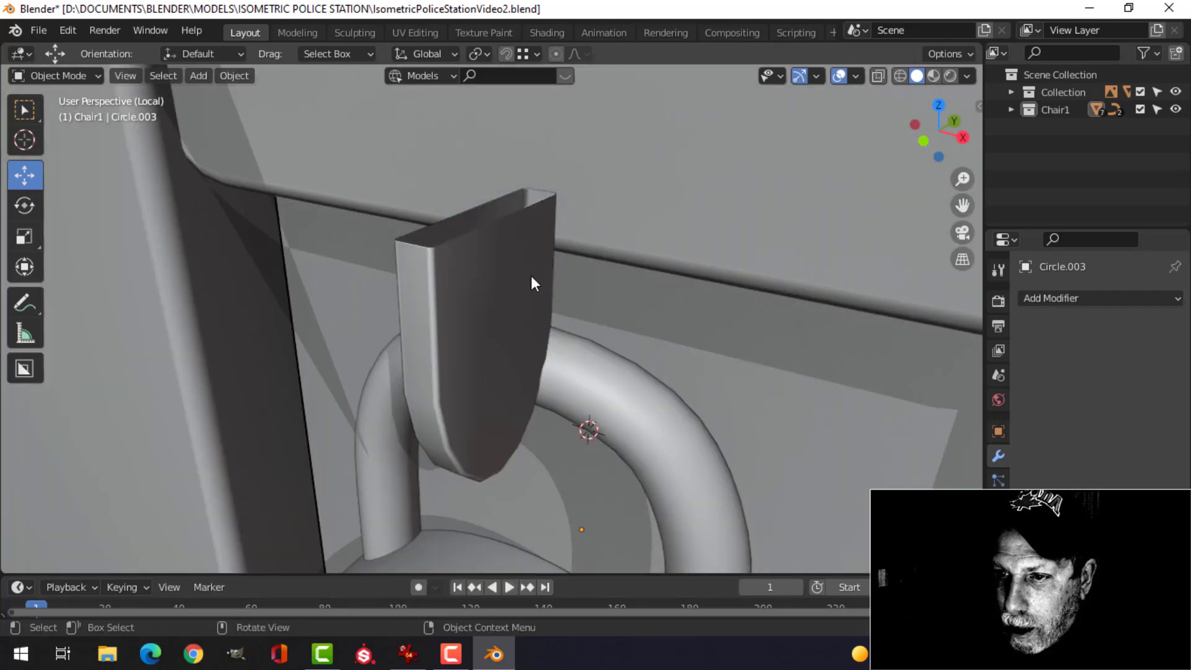
- Correct the direction of the face normals across the whole tab mesh
scroll(531, 276, "down", 3)
middle_click_drag(531, 275, 490, 287)
left_click(494, 288)
key("Tab")
key("a")
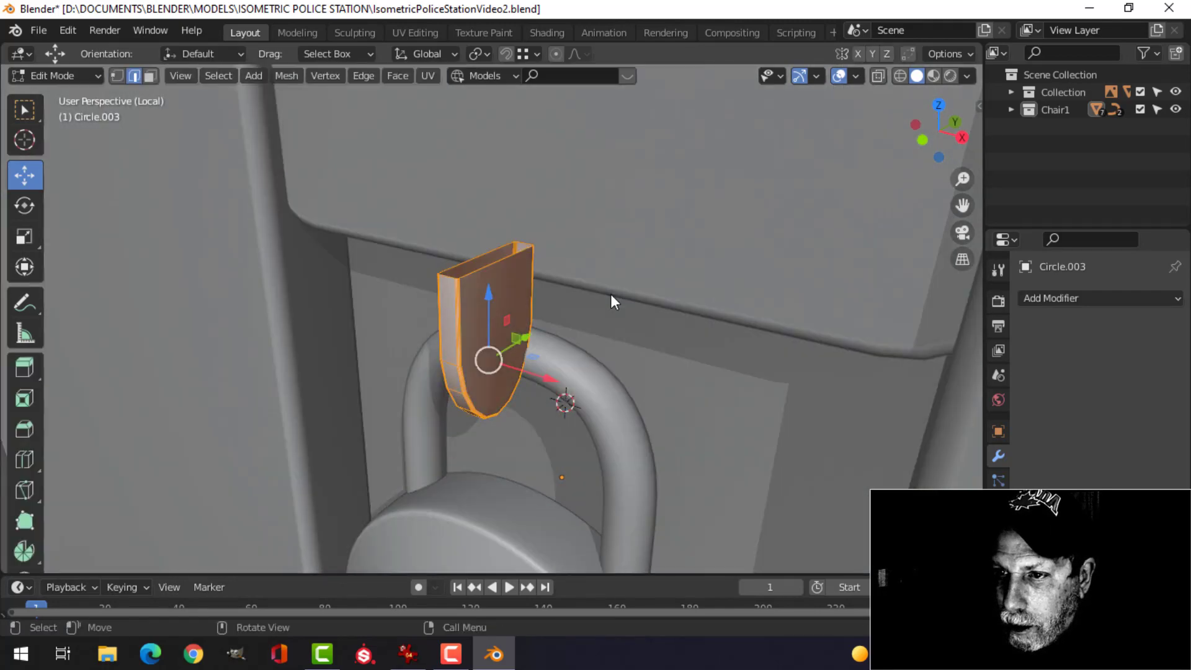
key("alt+n")
left_click(615, 295)
key("Tab")
middle_click_drag(624, 293, 620, 300)
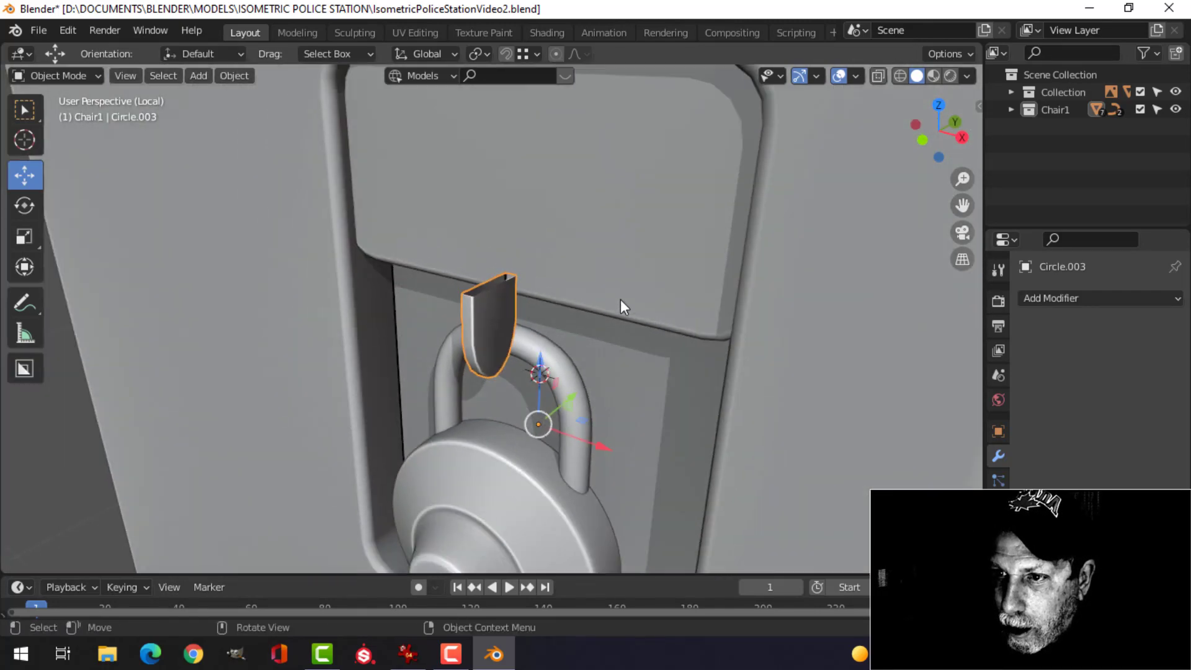
- Move the entire tab mesh about 0.02 m along Y into the latch recess, under the latch plate
key("alt+a")
middle_click_drag(546, 312, 487, 322)
left_click(486, 321)
middle_click_drag(582, 304, 577, 339)
key("Tab")
key("g")
key("y")
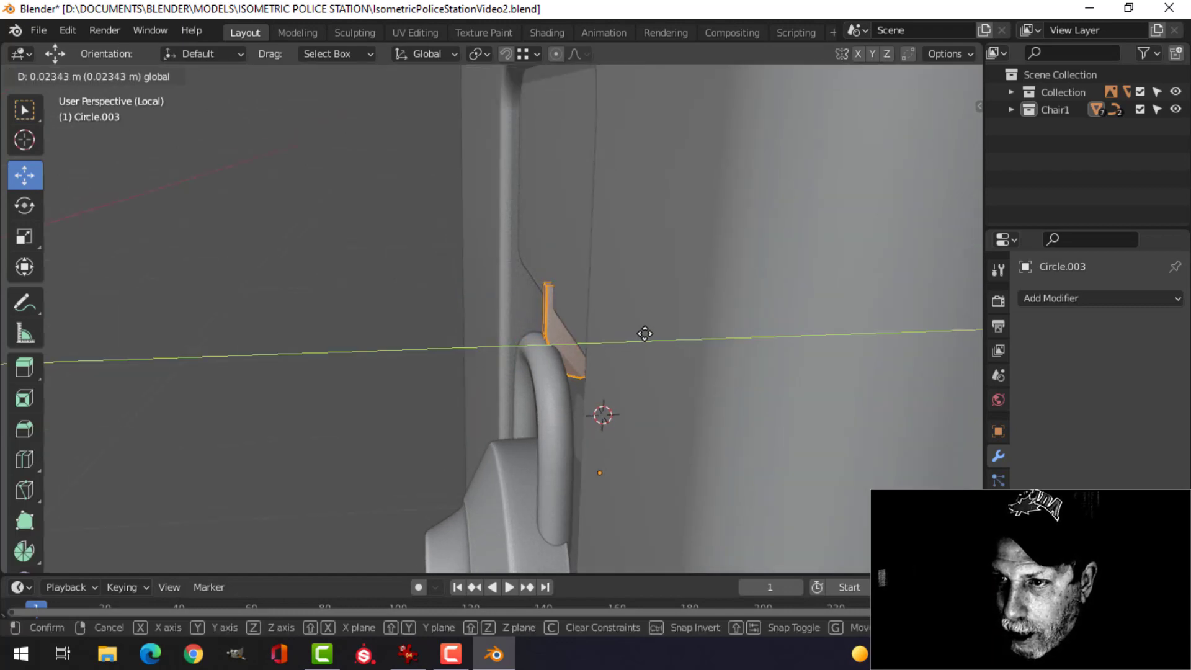
left_click(655, 327)
middle_click_drag(620, 328, 486, 314)
scroll(682, 322, "up", 2)
- Move the shackle and padlock body together along Y, deeper into the latch recess
key("Tab")
left_click(461, 317)
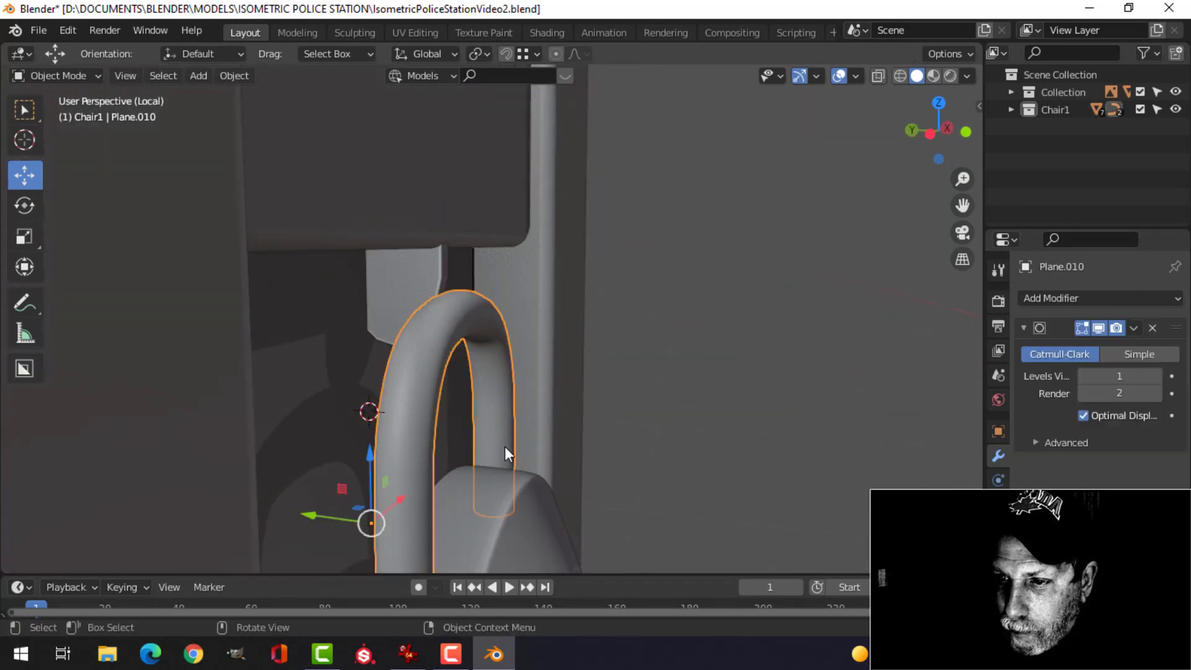
left_click(512, 482, "shift")
middle_click_drag(554, 449, 595, 328)
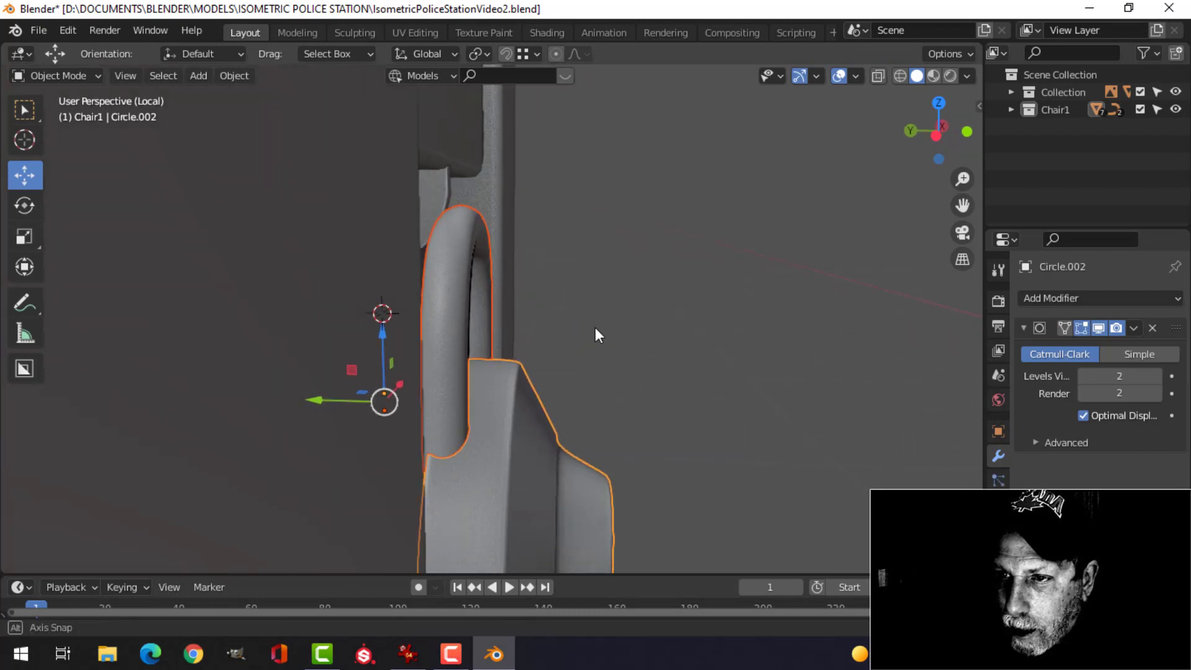
left_click_drag(299, 401, 245, 386)
- Push the back wall face of the locker's latch recess deeper along Y
middle_click_drag(245, 386, 676, 309)
left_click(676, 301)
key("Tab")
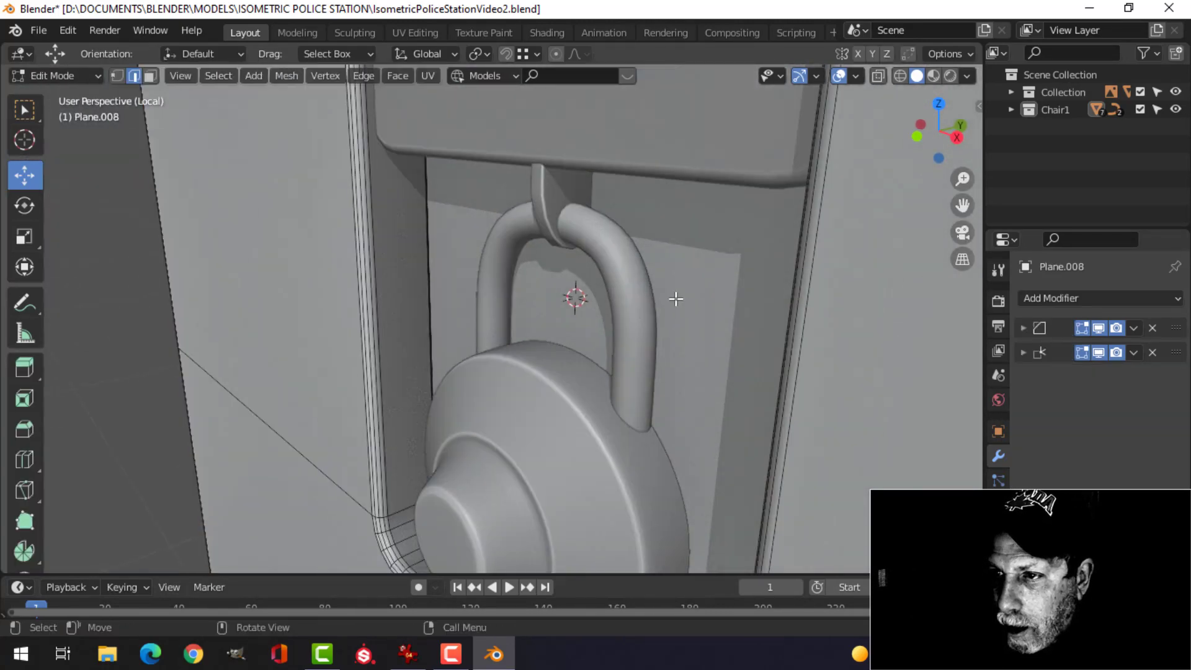
key("3")
left_click(699, 283)
middle_click_drag(552, 334, 680, 345)
mouse_move(518, 336)
middle_mouse_down("shift")
mouse_move(596, 338)
mouse_move(520, 318)
middle_mouse_up("shift")
left_click_drag(492, 292, 473, 281)
key("Tab")
- Shift the latch tab mesh slightly along Y, further into the recess
middle_click_drag(627, 311, 590, 257)
left_click(552, 266)
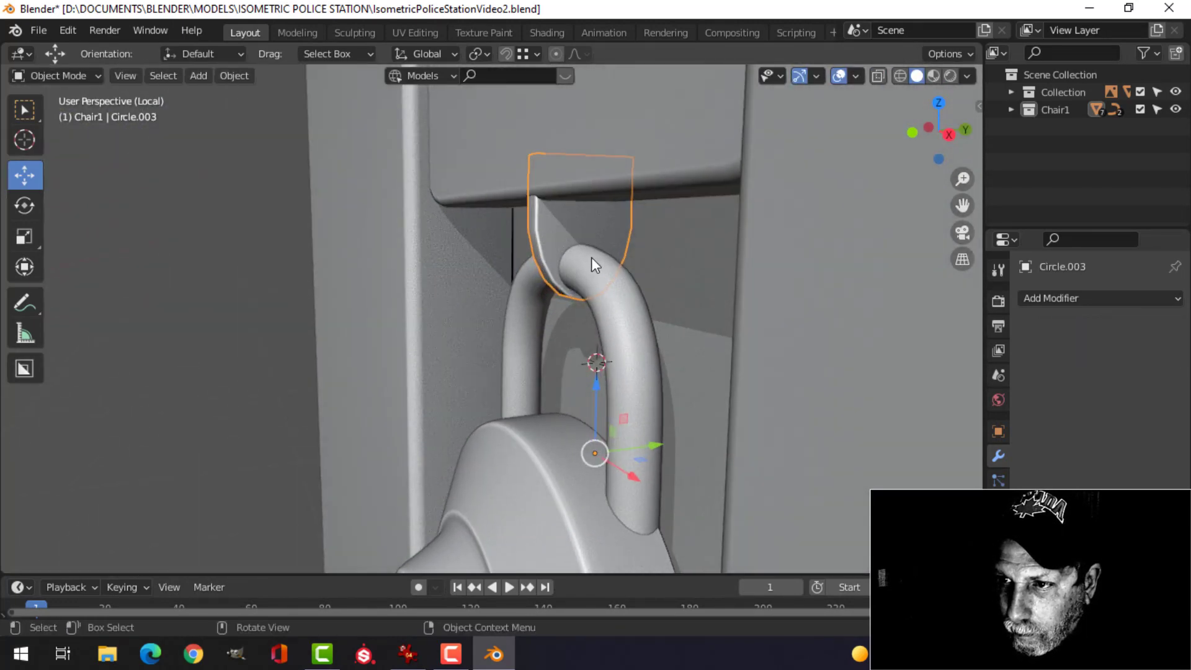
key("Tab")
middle_click_drag(644, 284, 630, 273)
left_click_drag(633, 246, 637, 244)
key("Tab")
- Move the shackle and padlock body slightly along Y to follow the latch tab
left_click(586, 289)
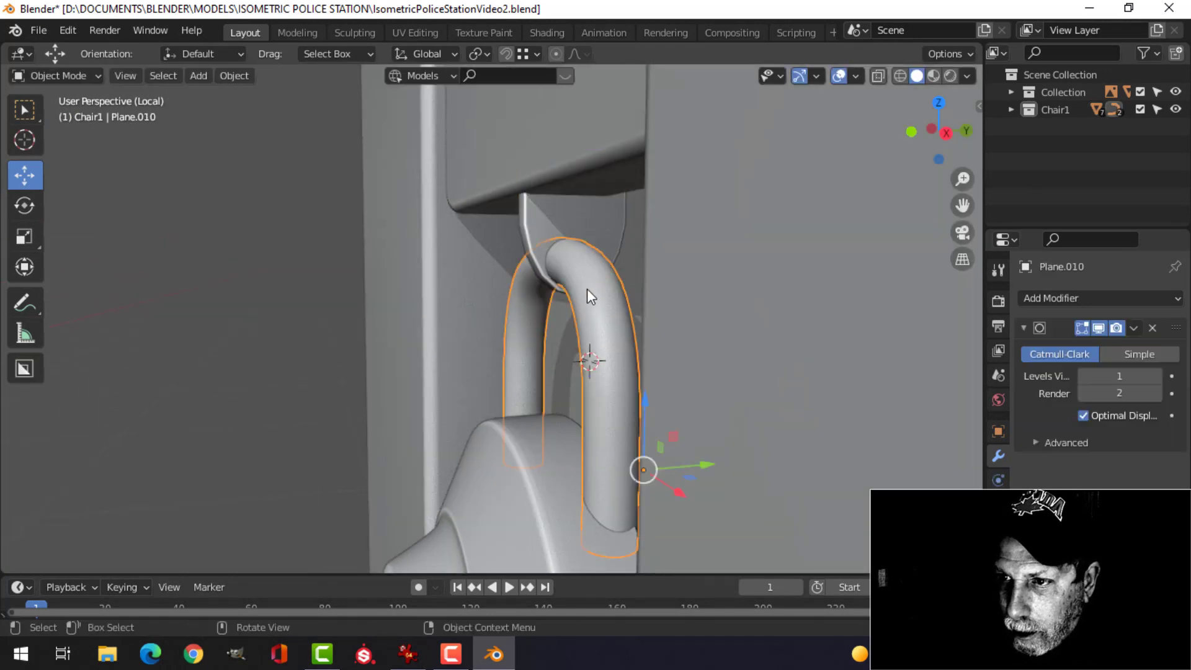
left_click(542, 428, "shift")
left_click_drag(710, 454, 714, 448)
scroll(577, 370, "down", 3)
key("Tab")
key("Tab")
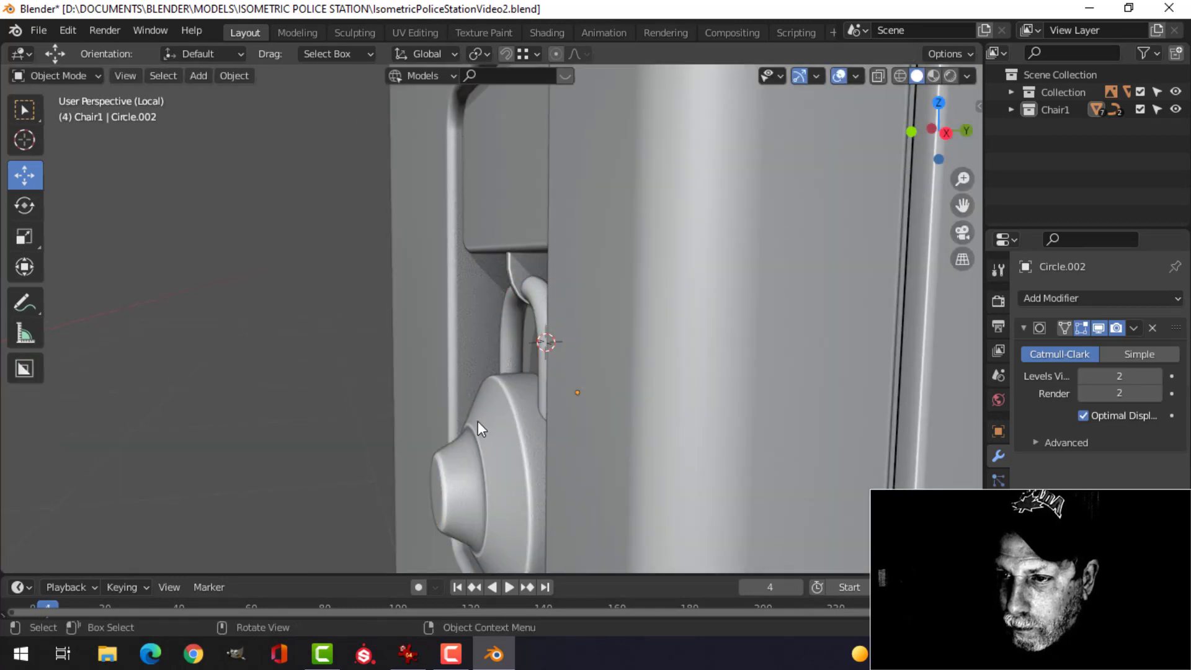
- Raise the shackle and padlock body slightly along Z toward the latch tab
middle_click_drag(478, 422, 617, 417)
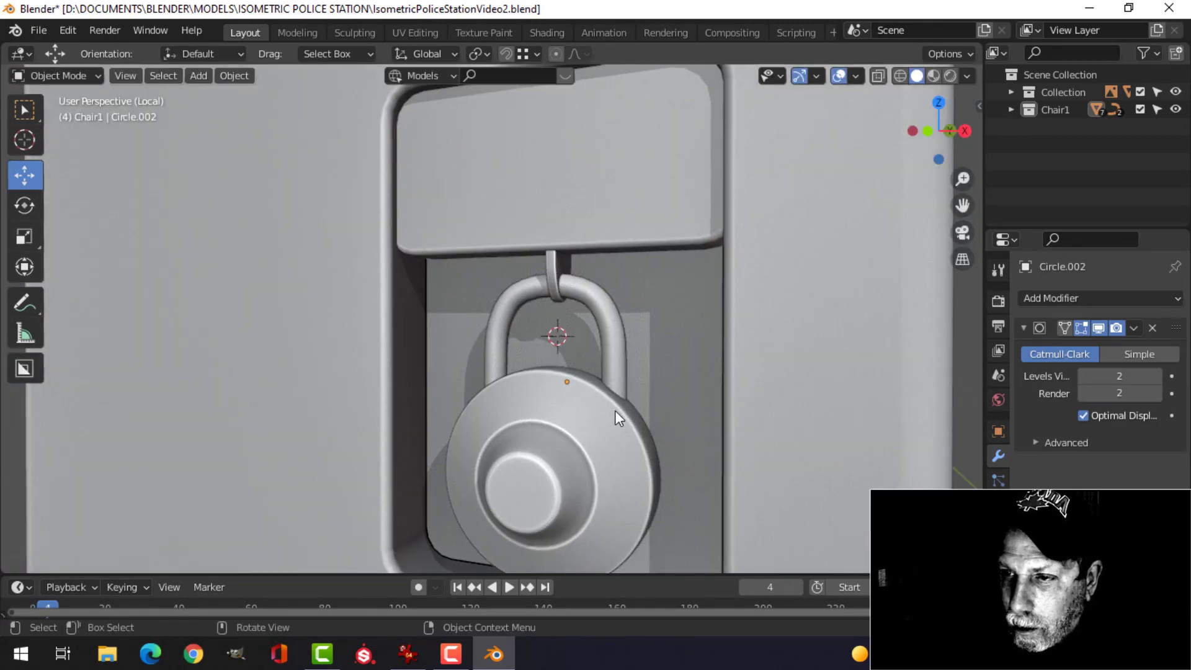
scroll(614, 418, "down", 2)
scroll(562, 389, "up", 2)
scroll(560, 382, "up", 1)
left_click(575, 307)
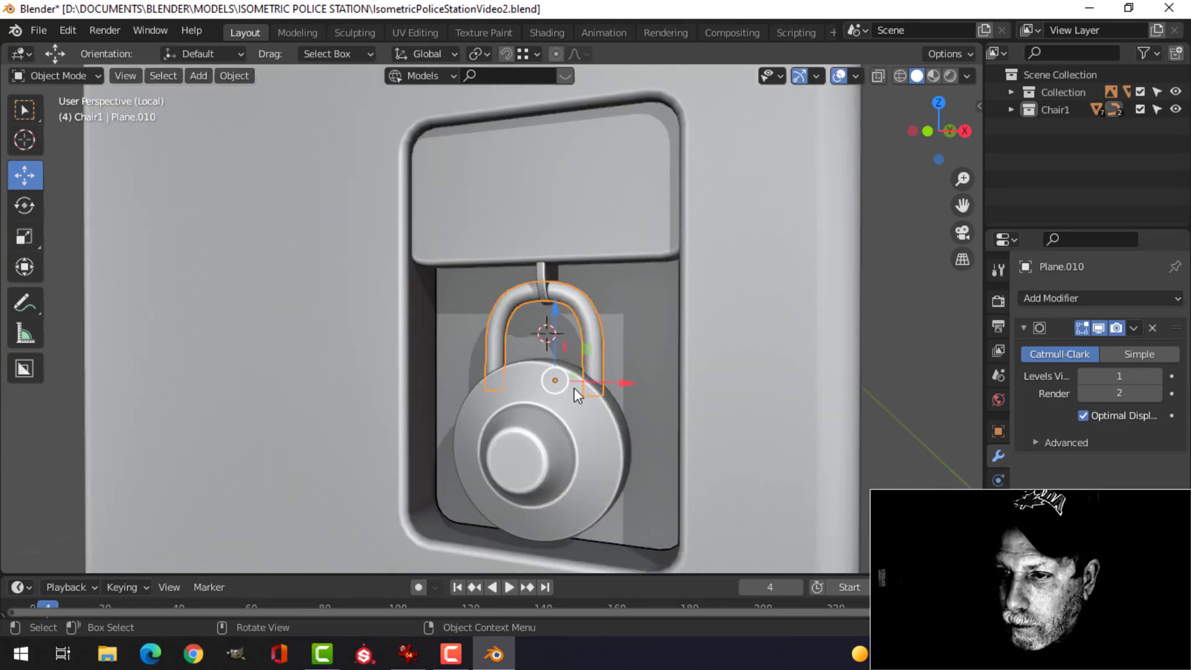
left_click(572, 374, "shift")
left_click_drag(558, 309, 558, 305)
key("Tab")
key("Tab")
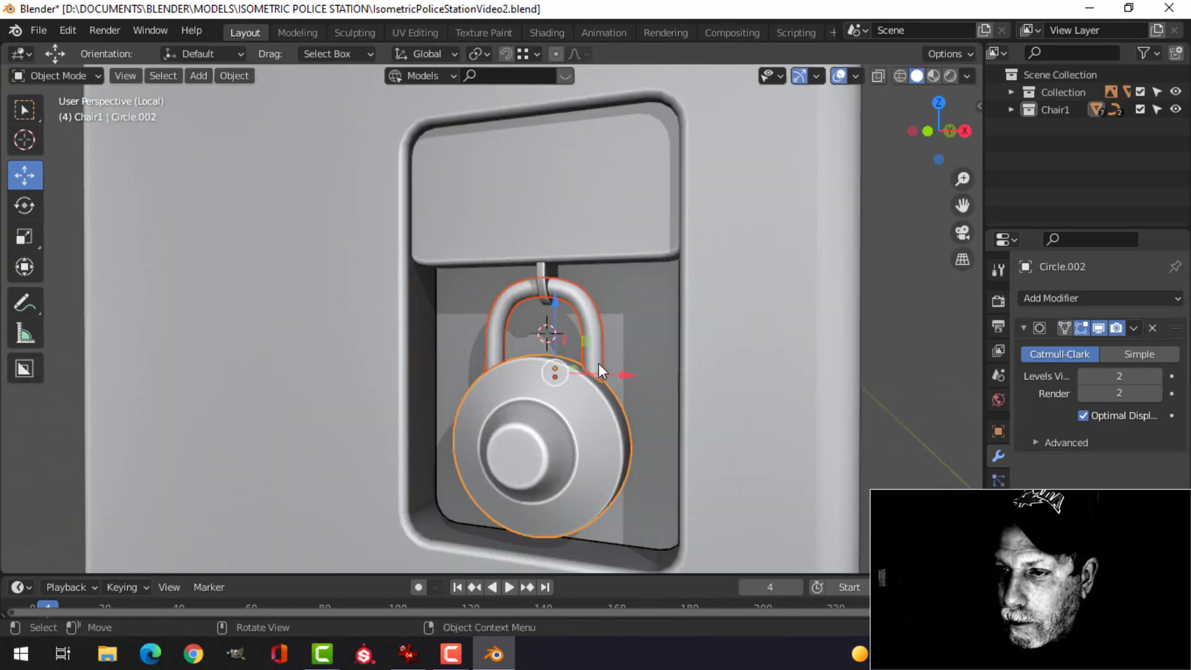
- Check how the padlock hangs in the locker recess and lower the latch tab slightly along Z
key("alt+a")
scroll(509, 370, "down", 5, "alt")
scroll(508, 369, "down", 8)
middle_click_drag(552, 372, 588, 400)
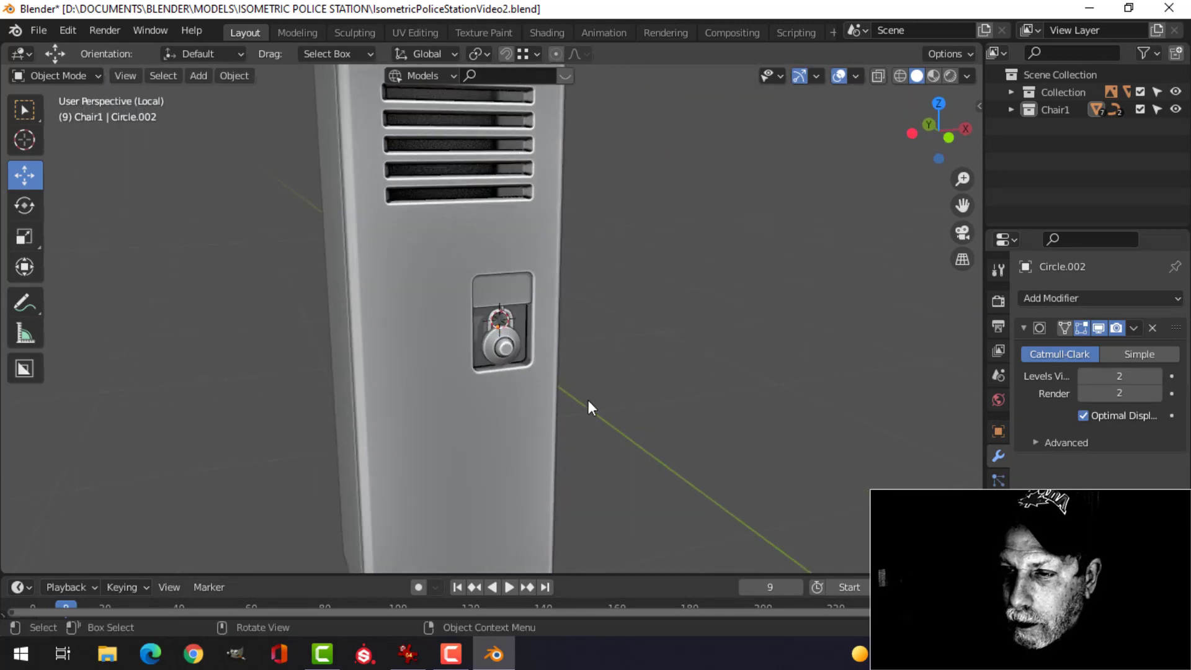
scroll(574, 393, "up", 6)
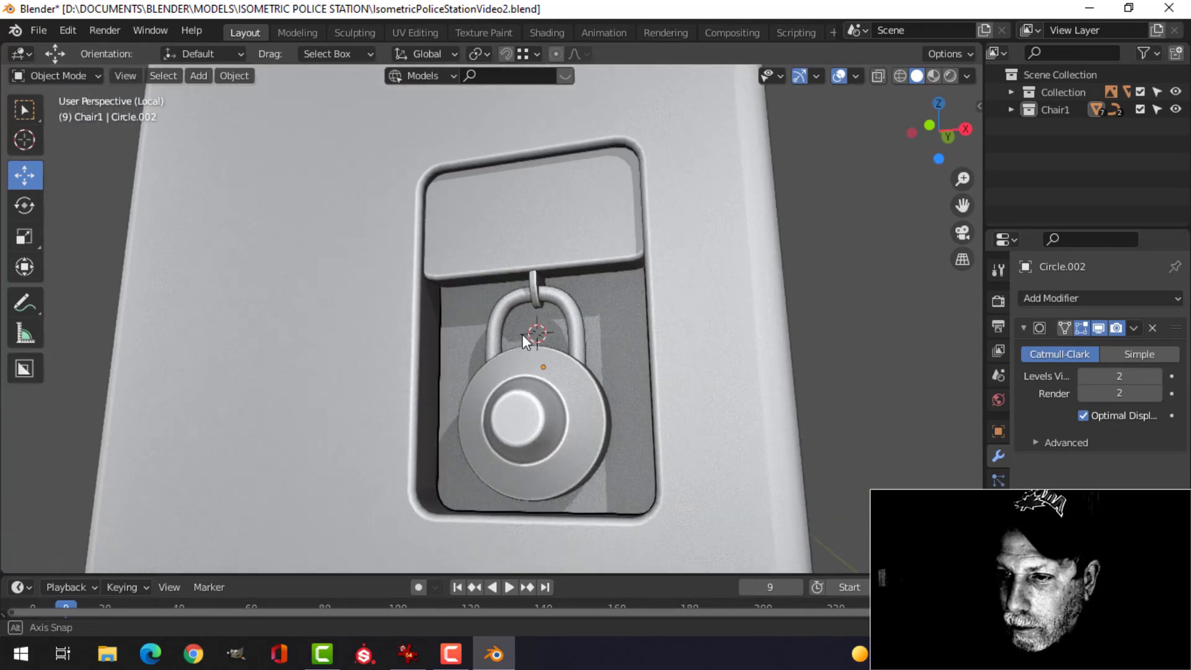
middle_click_drag(522, 334, 664, 370)
middle_click_drag(587, 381, 472, 337)
scroll(472, 337, "up", 3)
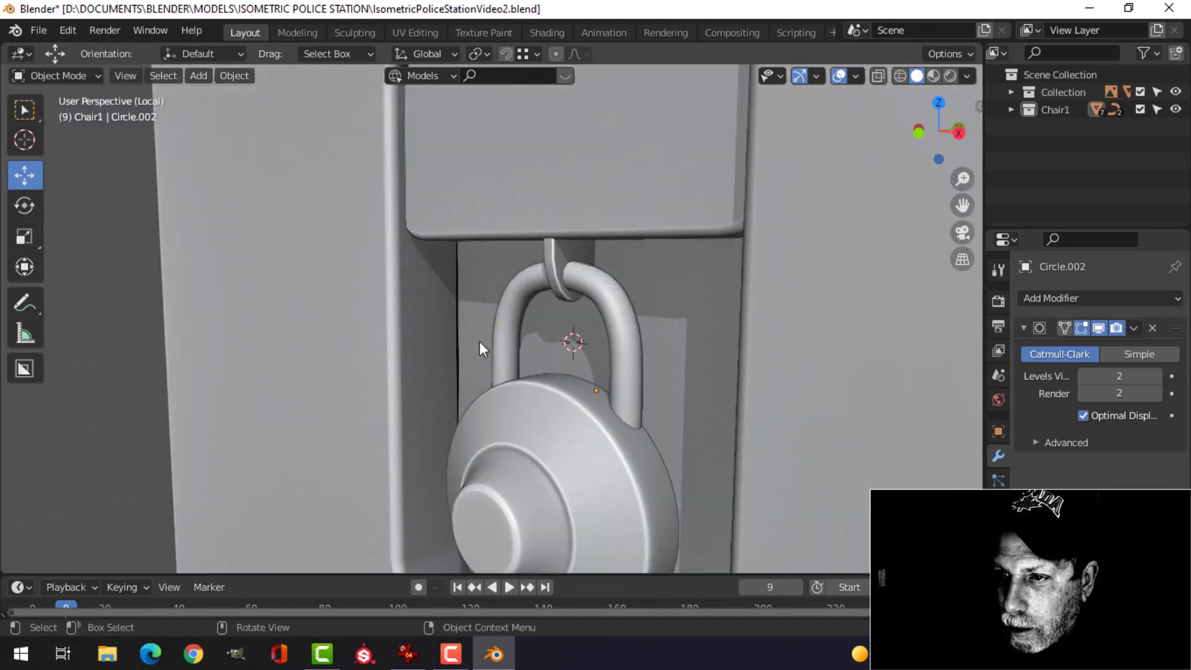
left_click(582, 289)
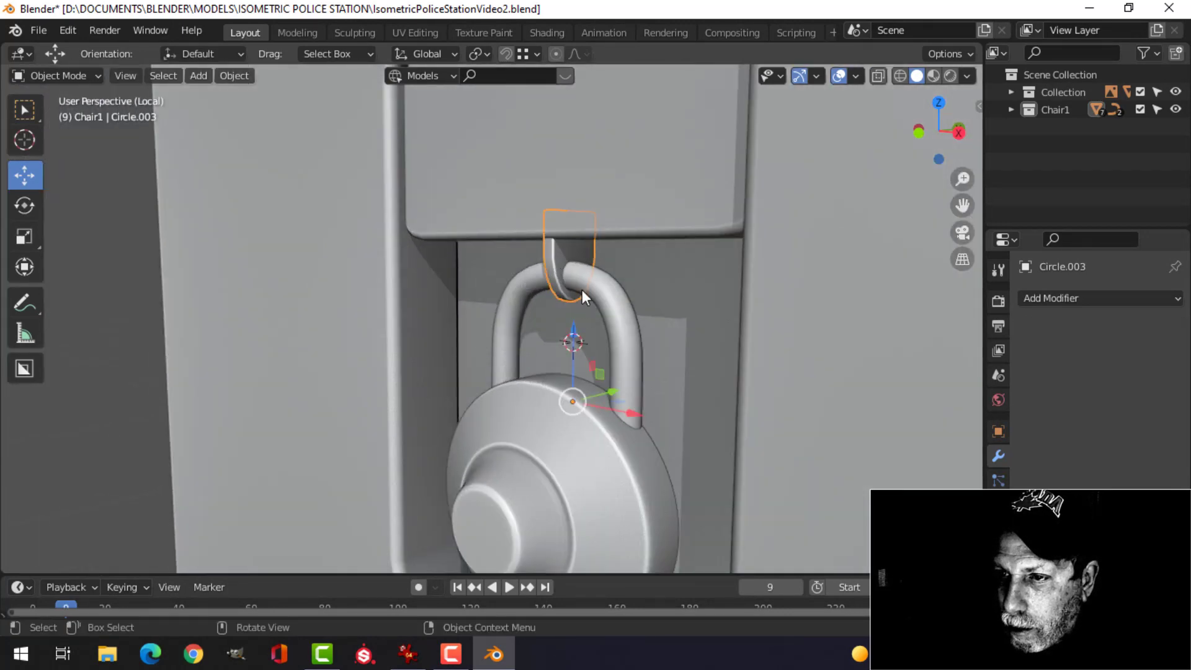
left_click_drag(574, 330, 605, 338)
- Snap the 3D cursor to the centre of the latch tab's mesh
scroll(605, 338, "down", 5)
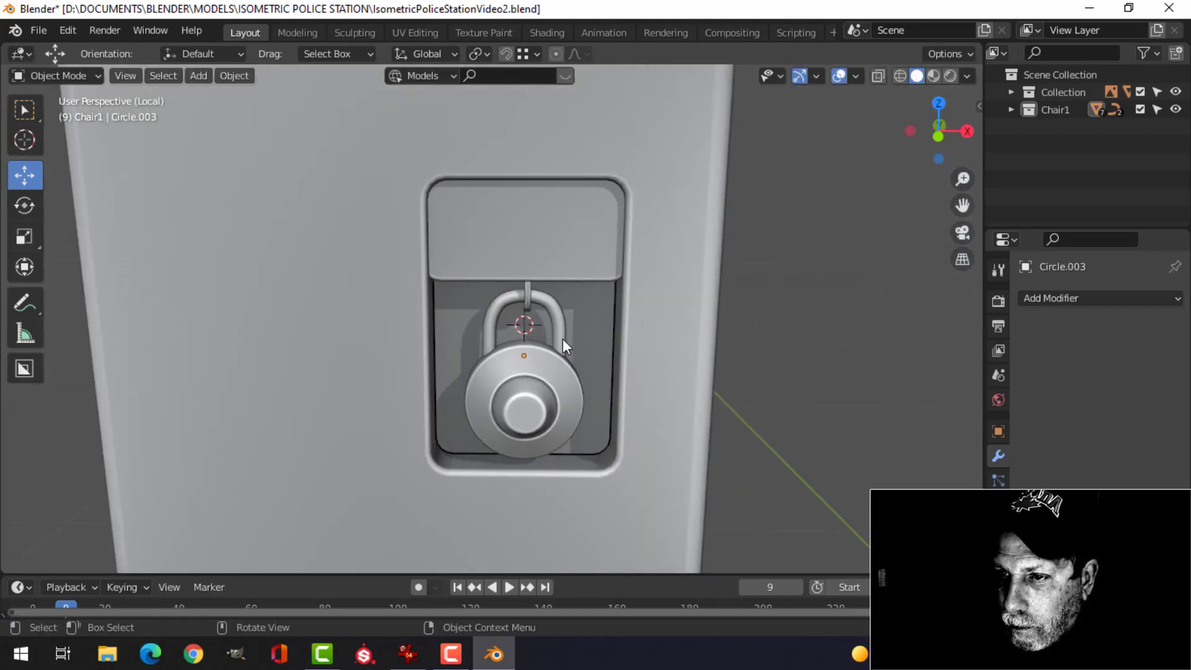
scroll(564, 335, "up", 6)
middle_click_drag(630, 330, 615, 323, "shift")
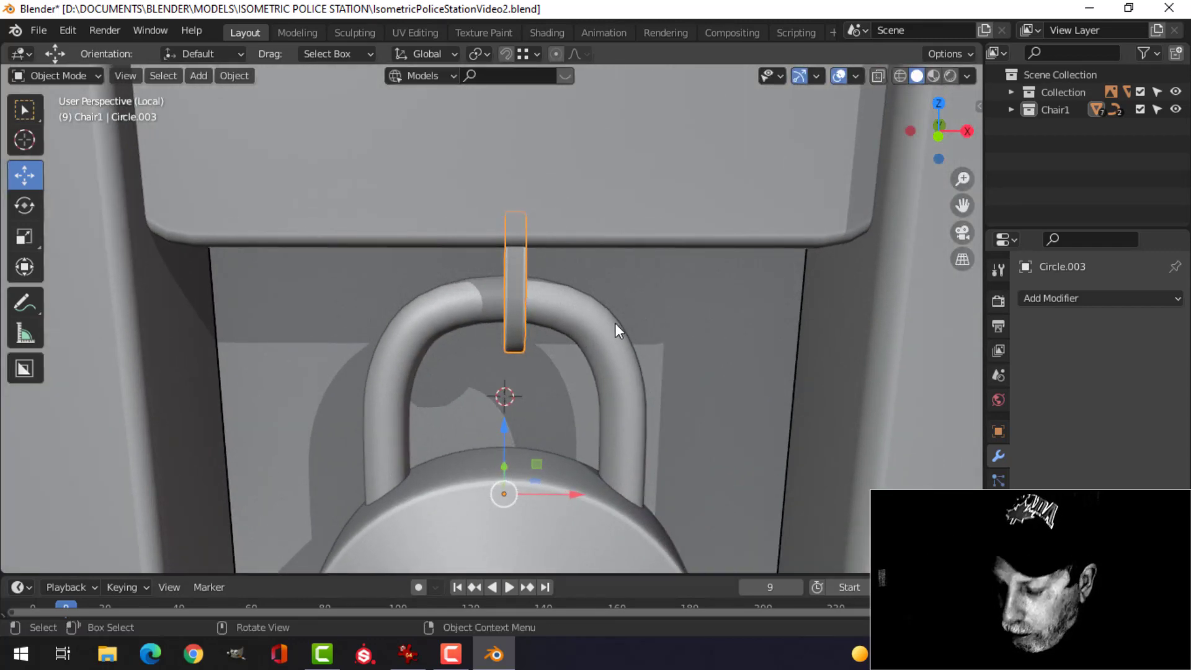
key("KP_1")
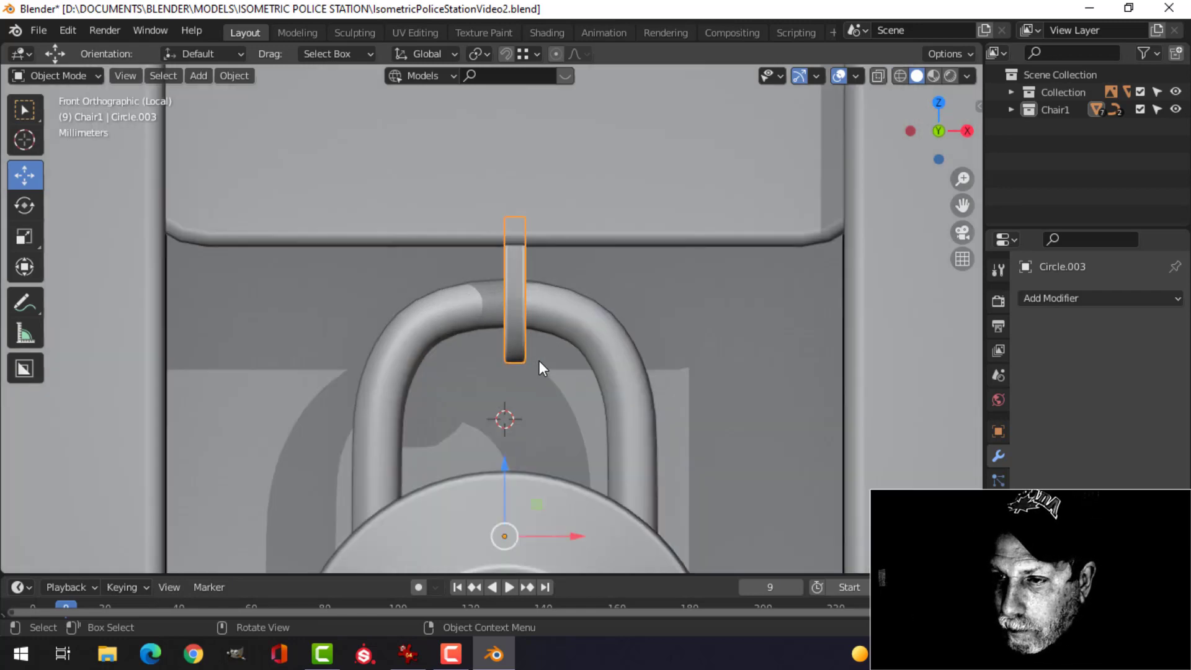
key("Tab")
key("shift+s")
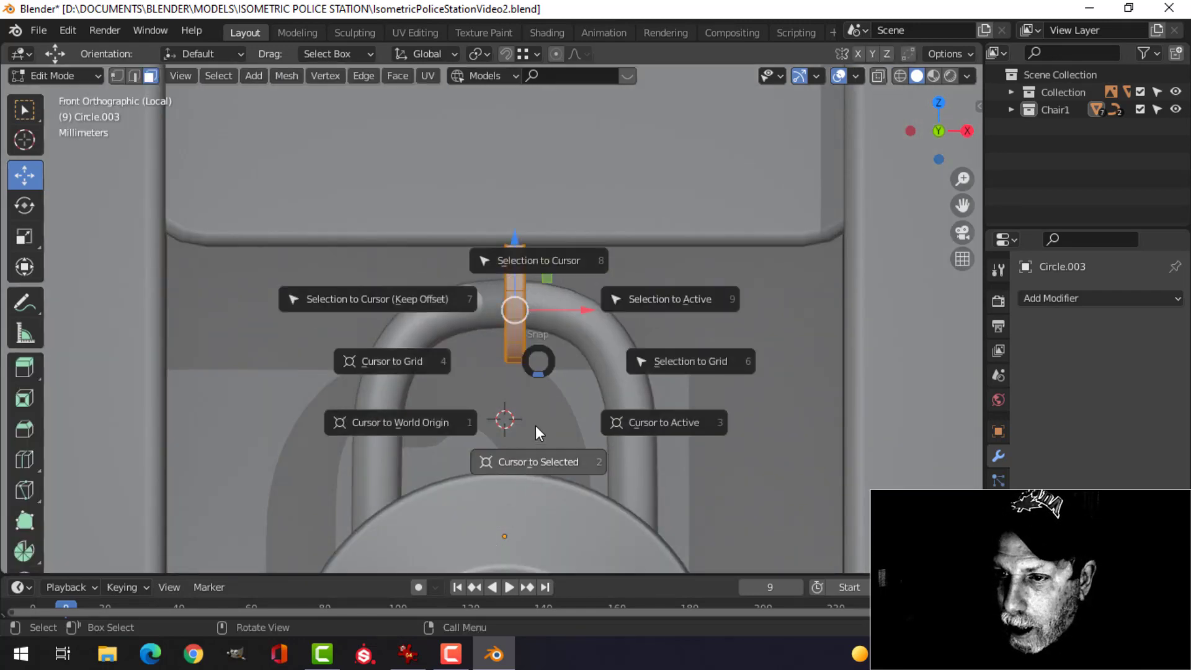
left_click(537, 457)
key("Tab")
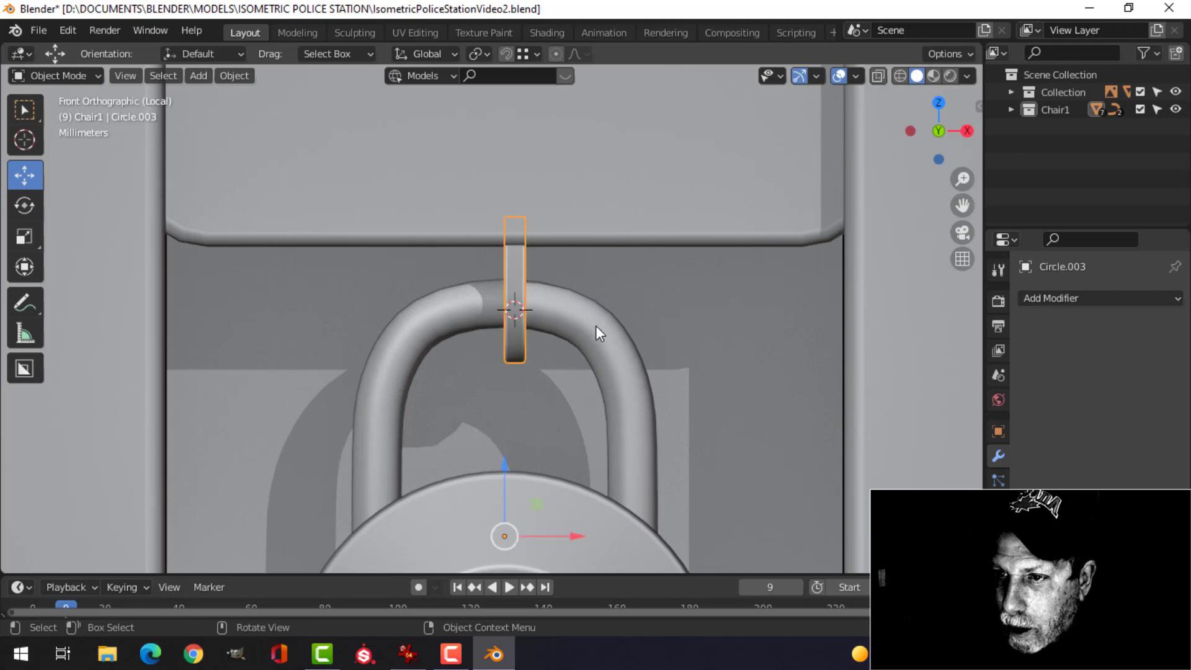
- Move the whole tab mesh slightly along negative X, to one side of the 3D cursor
key("Tab")
key("g")
key("x")
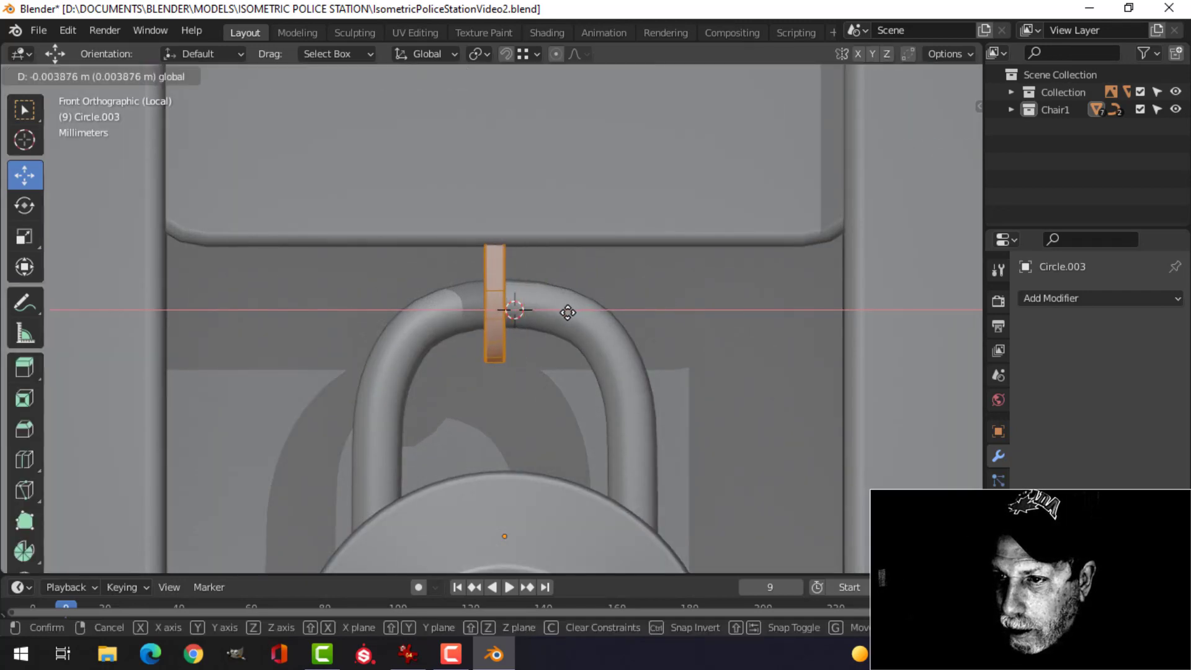
left_click(572, 312)
key("Tab")
- Add a Mirror modifier on X to the tab and set its origin to the 3D cursor
left_click(1045, 299)
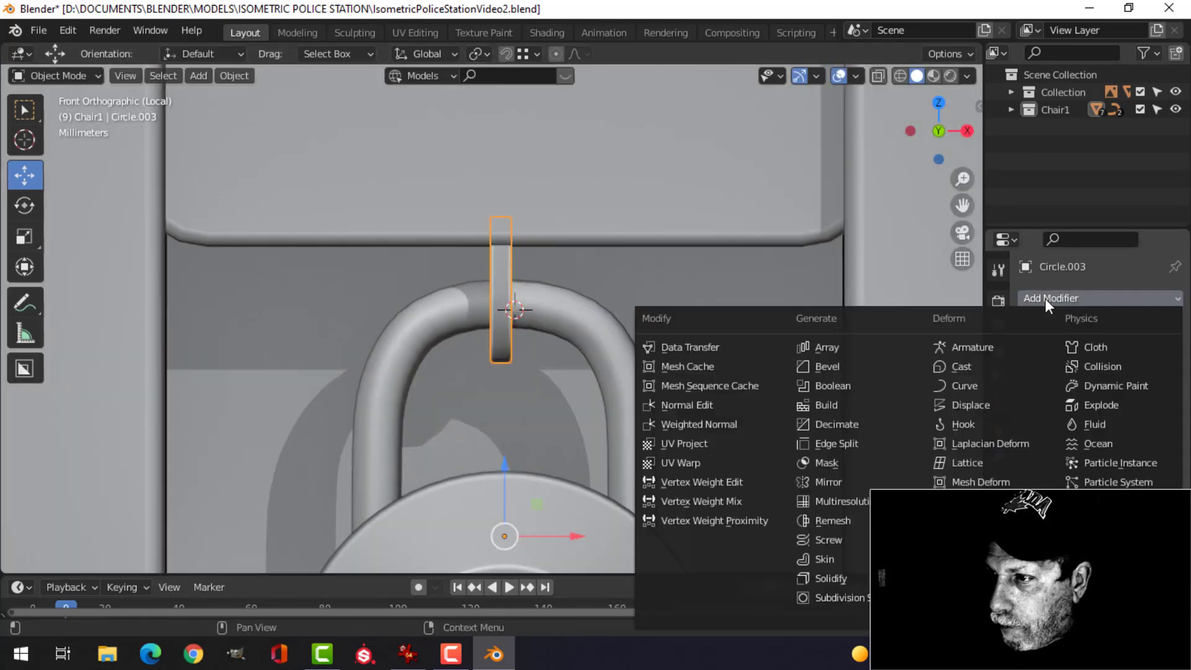
left_click(834, 482)
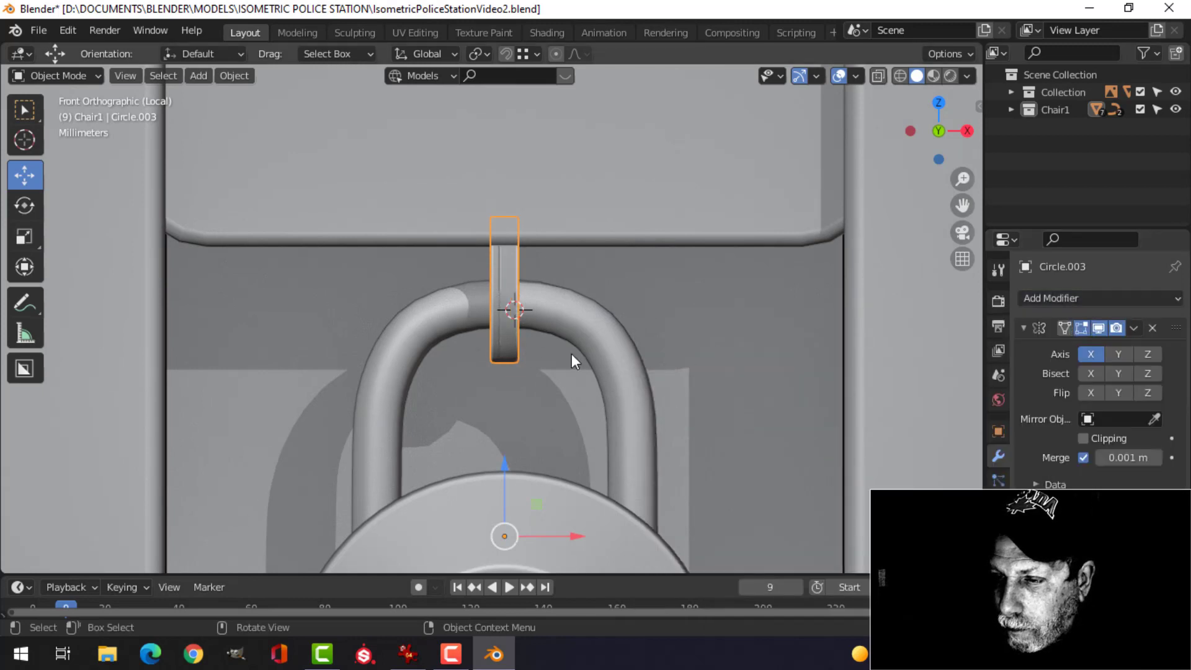
left_click(223, 75)
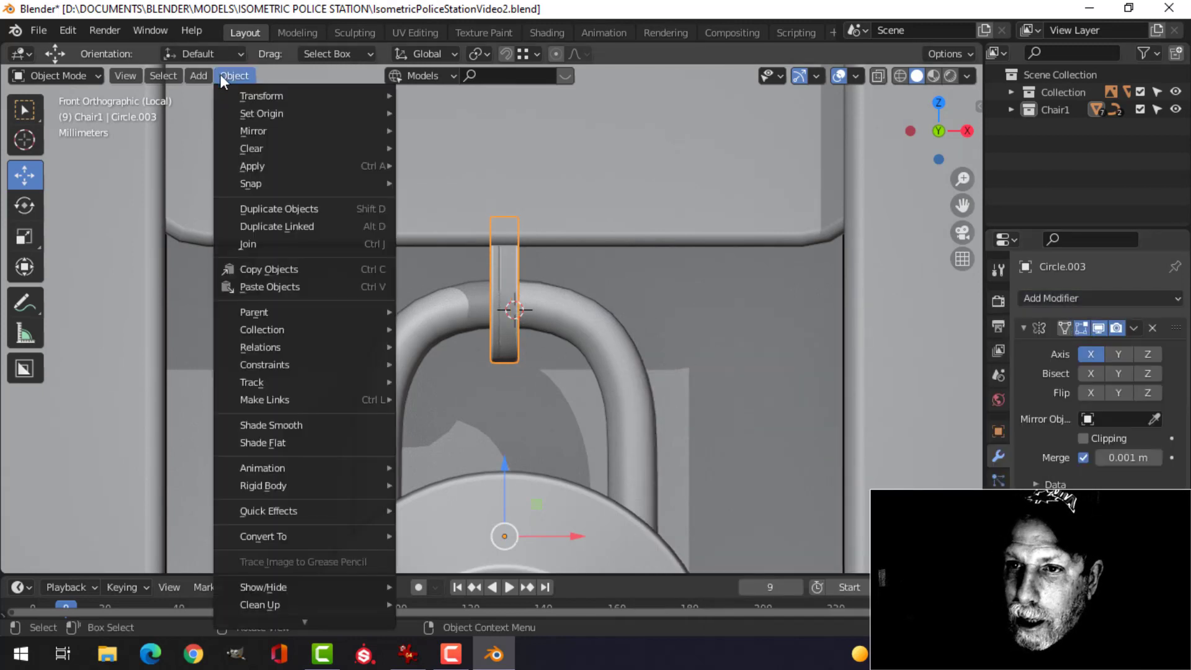
mouse_move(261, 113)
left_click(459, 150)
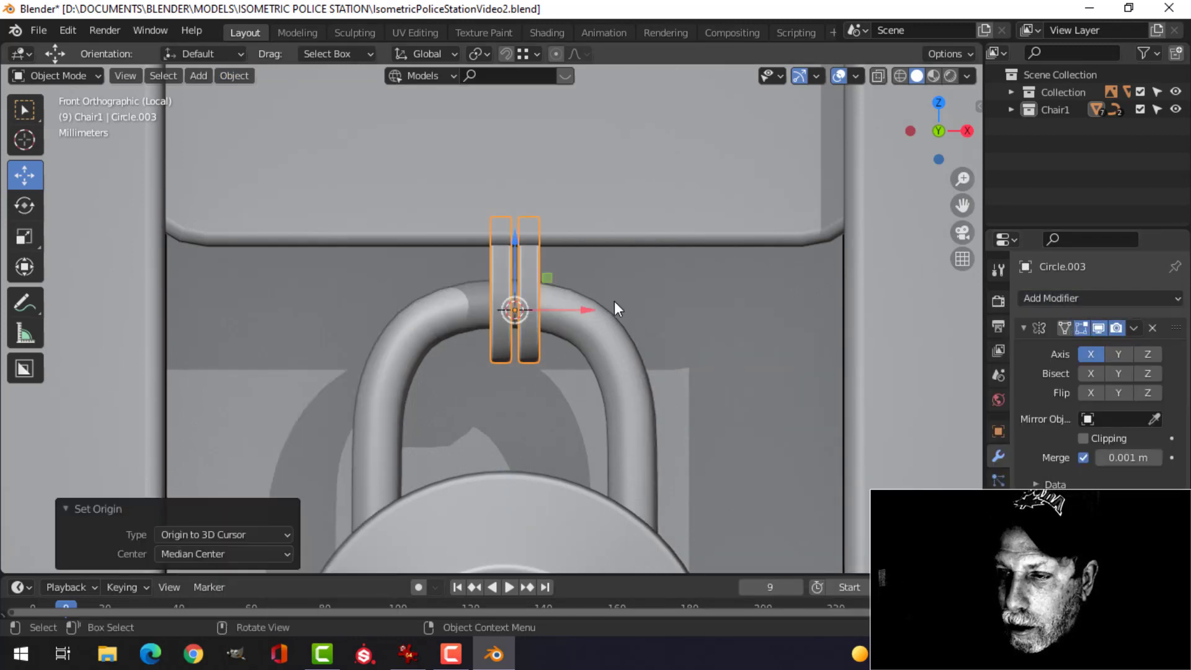
- Examine the whole locker and the padlock with its doubled tab, with the viewport overlays hidden
scroll(668, 296, "down", 6)
middle_click_drag(500, 366, 588, 360)
scroll(520, 348, "down", 6)
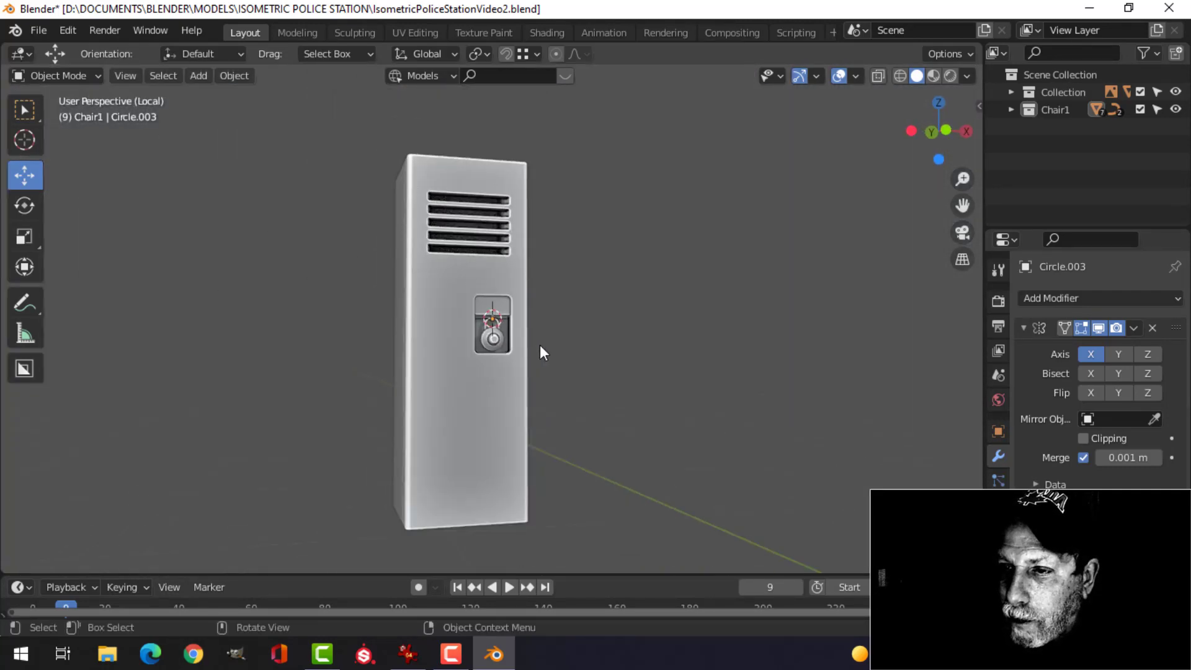
scroll(540, 345, "up", 4)
left_click(840, 73)
scroll(642, 311, "down", 4)
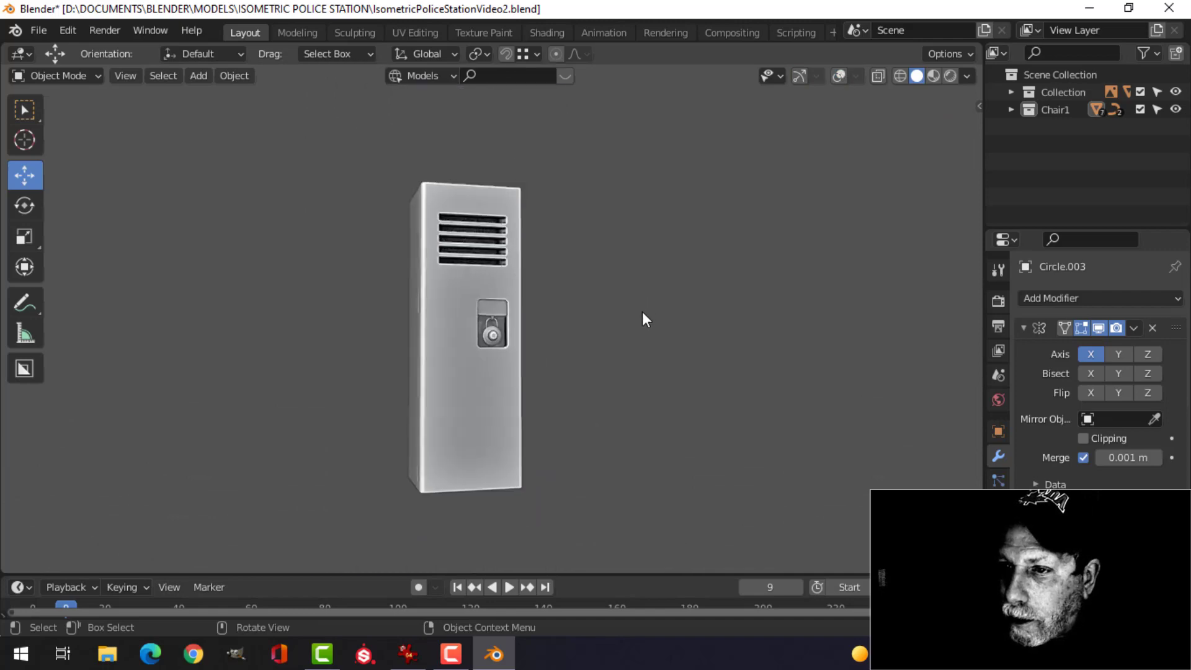
scroll(637, 315, "up", 7)
middle_click_drag(634, 314, 624, 338)
scroll(546, 254, "up", 2)
scroll(591, 317, "down", 2)
scroll(616, 348, "up", 2)
scroll(530, 295, "down", 2)
middle_click_drag(530, 296, 580, 343)
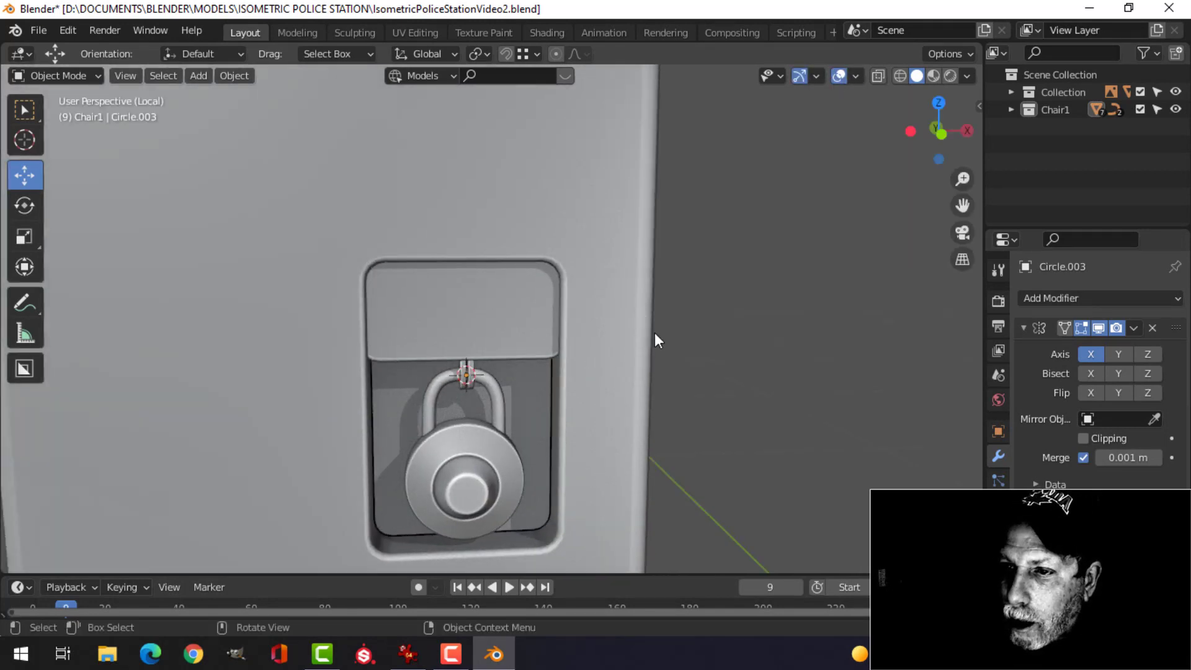
- Duplicate the padlock body's outer edge loop and move the copy about 0.11 m up along Z, onto the latch plate
middle_click_drag(546, 442, 685, 373, "shift")
scroll(559, 359, "up", 2)
left_click(520, 382)
key("Tab")
scroll(499, 392, "up", 2)
key("2")
scroll(541, 370, "down", 3)
middle_click_drag(654, 378, 674, 381)
key("shift+d")
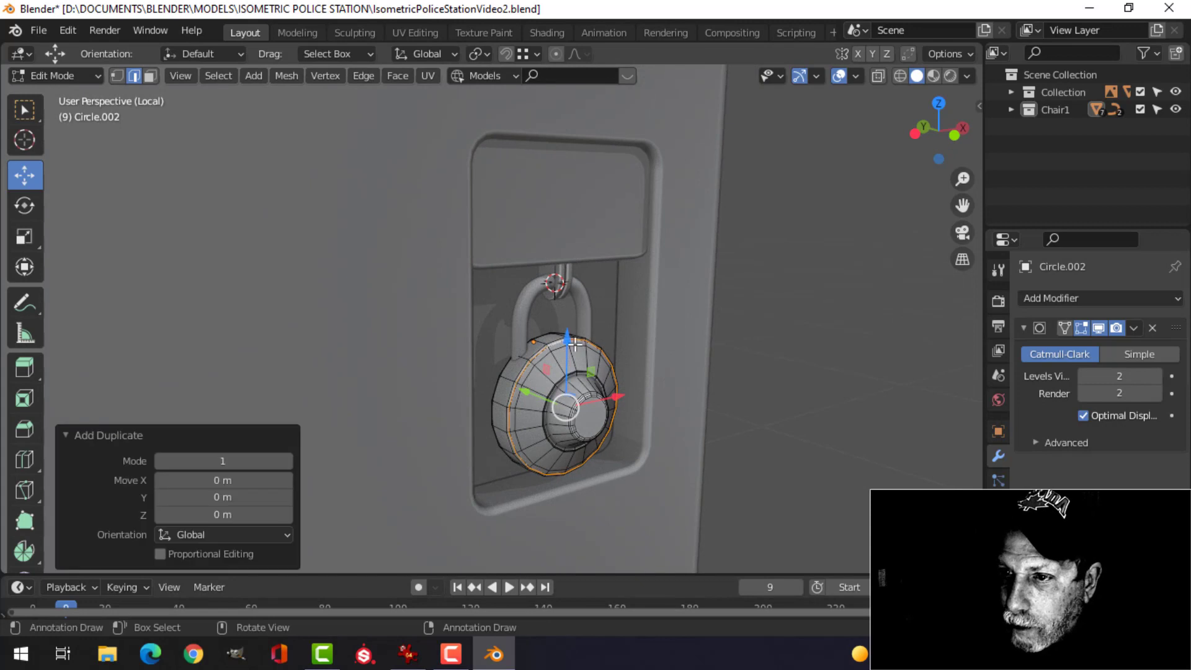
key("z")
left_click(579, 152)
- Scale the copied circle down to about 0.35 and separate it into its own object
key("s")
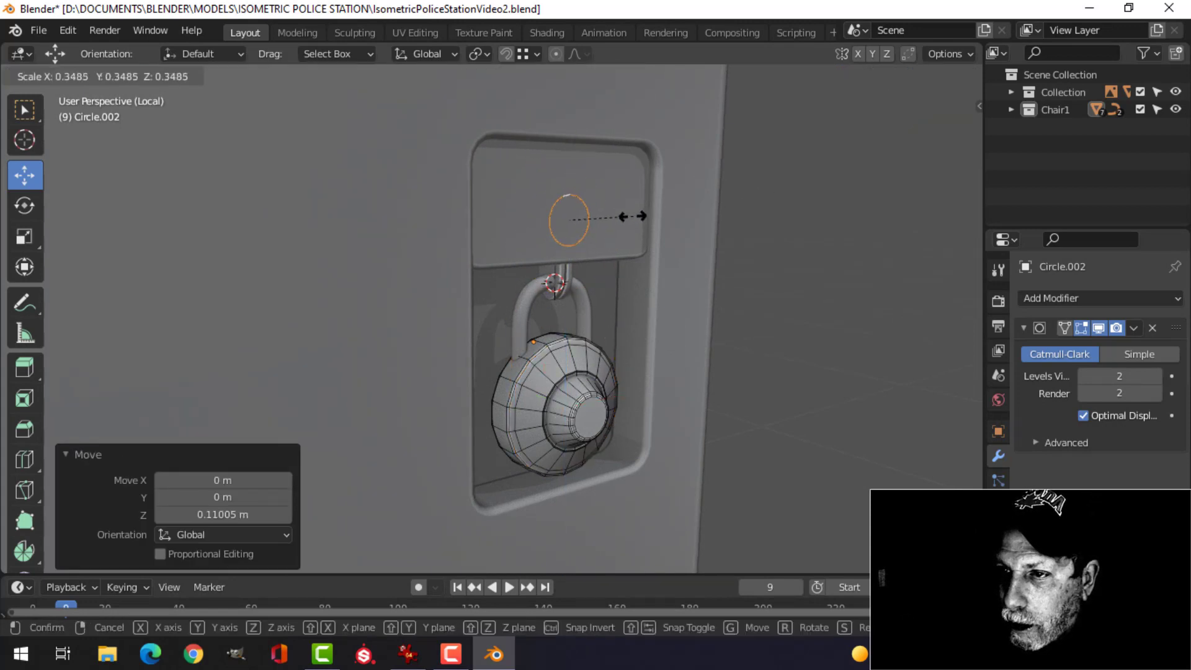
left_click(634, 216)
key("p")
left_click(720, 207)
key("Tab")
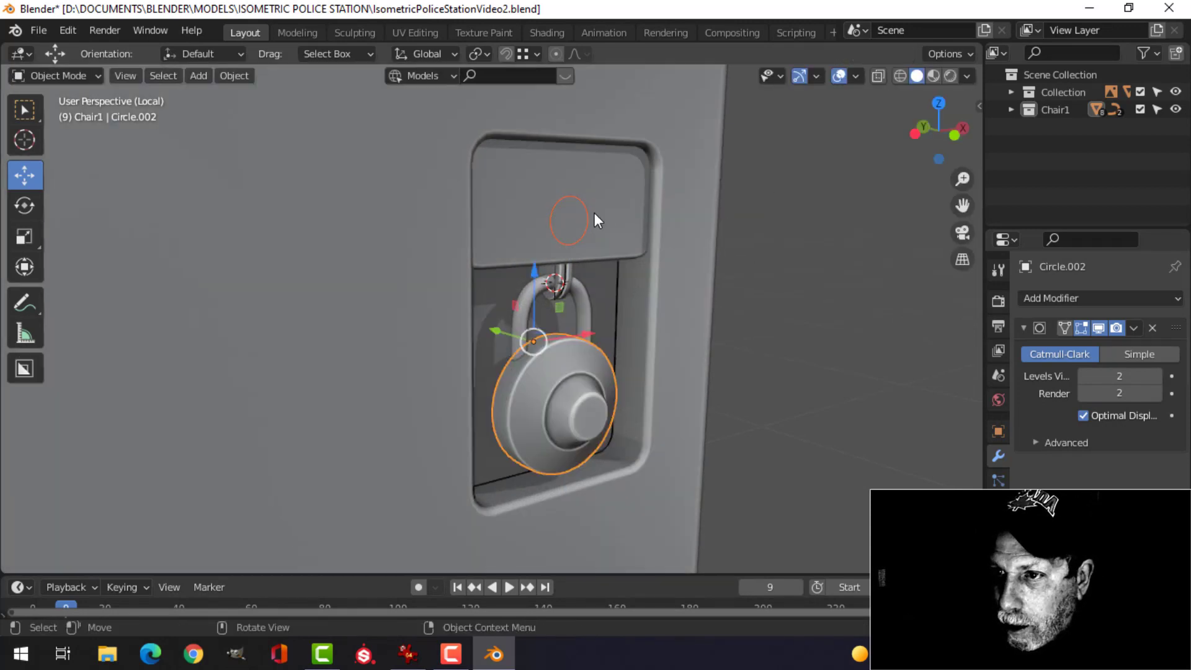
- In front view, move the separated circle about 0.04 m along X and 0.009 m along Z on the latch plate
key("Tab")
key("KP_1")
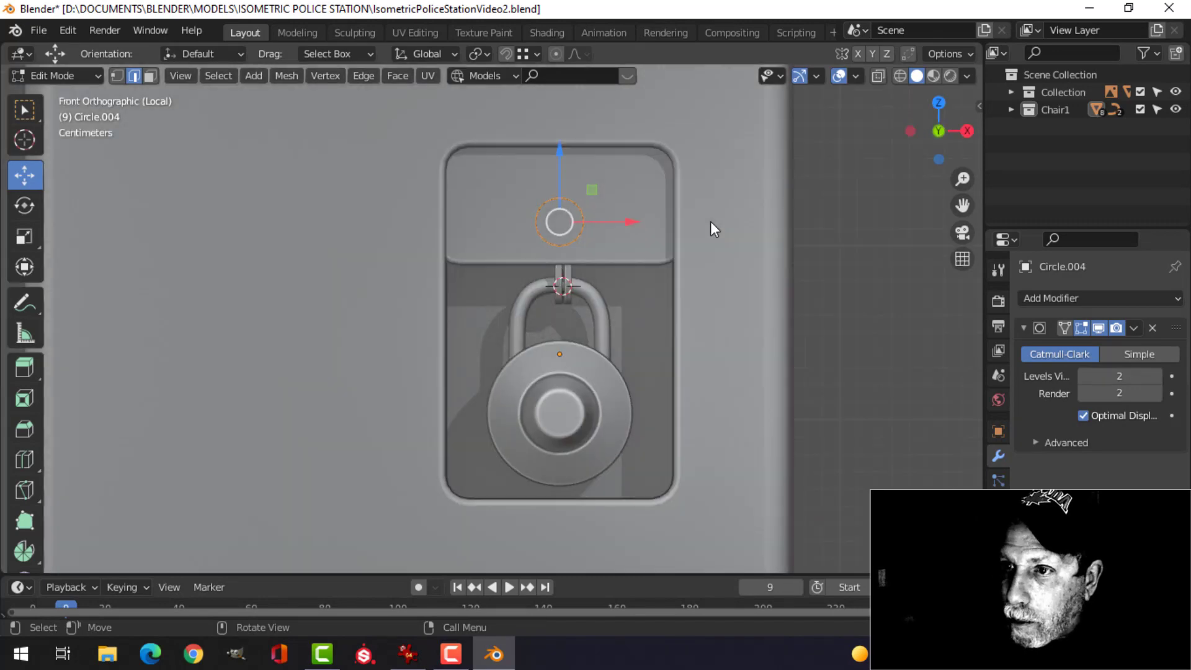
key("g")
left_click(781, 211)
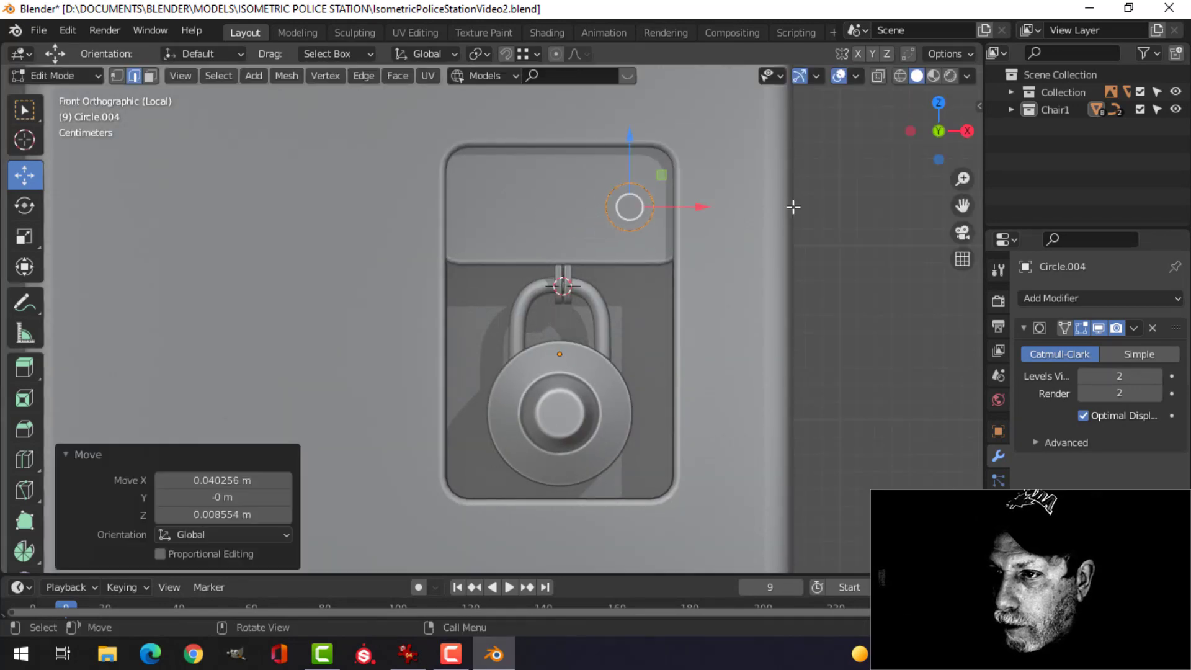
key("s")
left_click(791, 207)
- Fill the circle with a face and remove its Subdivision Surface modifier
middle_click_drag(791, 208, 792, 269)
scroll(697, 245, "up", 2)
middle_click_drag(697, 245, 603, 262, "shift")
middle_click_drag(603, 262, 706, 311)
scroll(597, 314, "up", 1)
left_click(1151, 327)
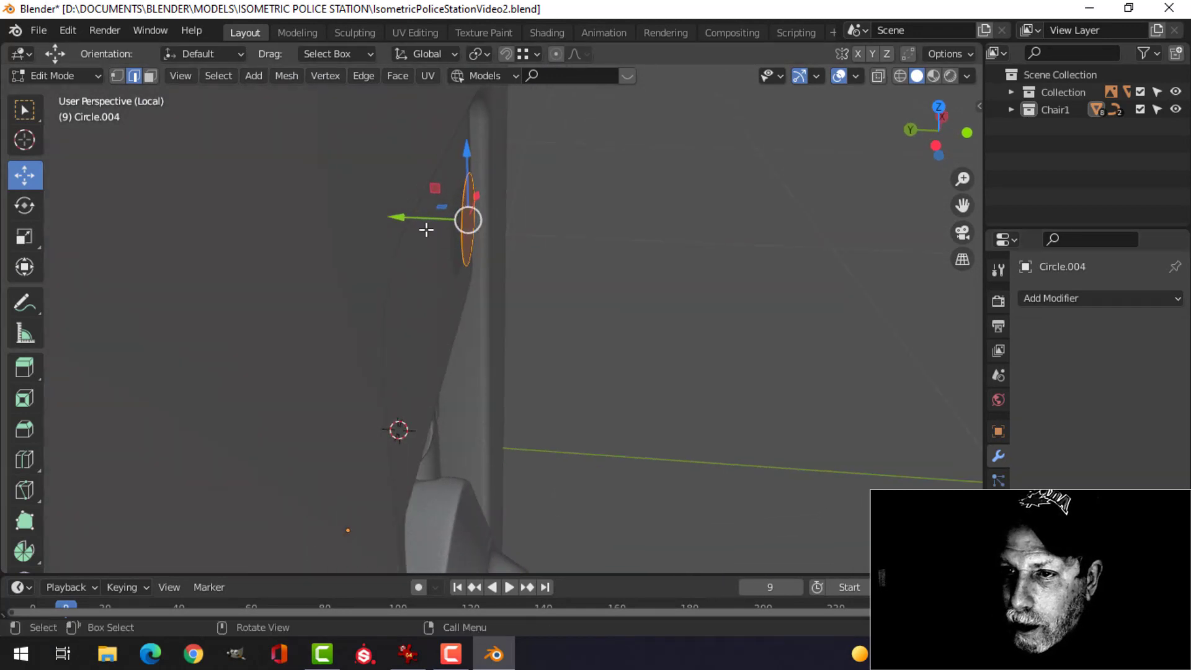
- Push the filled disc along Y toward the latch plate and extrude it into a short cylinder
mouse_move(402, 217)
left_mouse_down()
mouse_move(419, 221)
mouse_move(384, 221)
left_mouse_up()
key("e")
right_click(699, 273)
key("Tab")
key("Tab")
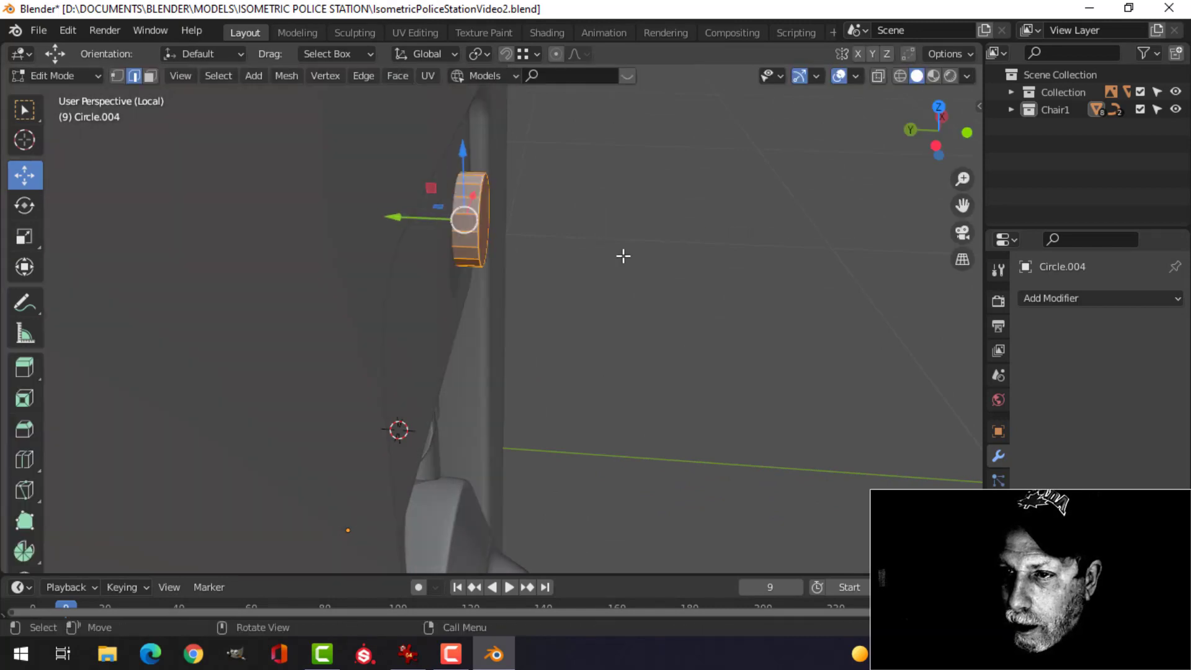
right_click(624, 255)
key("Escape")
key("Tab")
left_click(639, 256)
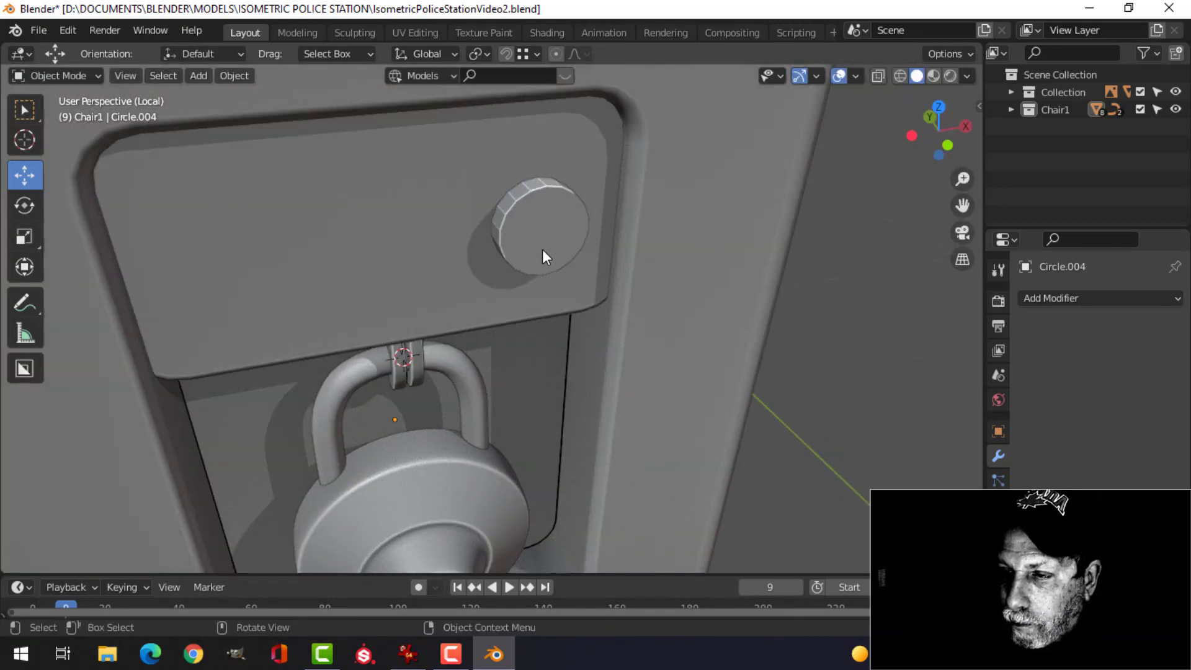
scroll(543, 249, "down", 3)
middle_click_drag(542, 250, 588, 248)
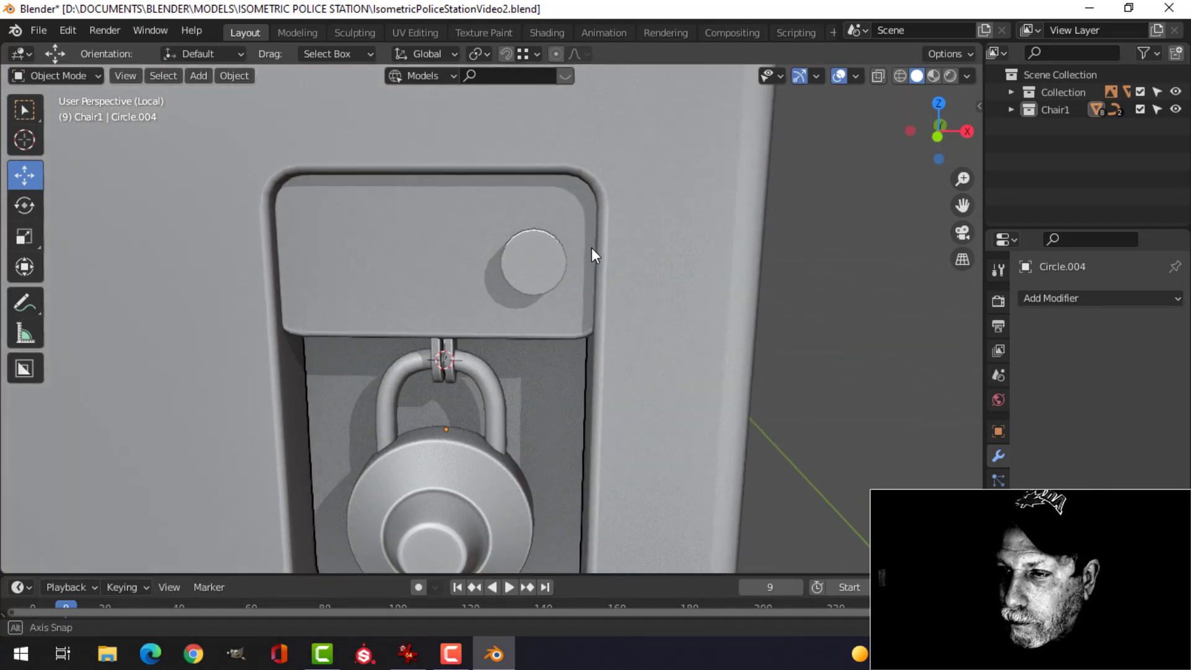
- Save the file and add a Boolean modifier to the latch plate, placed first in the modifier stack
left_click(590, 252)
scroll(805, 323, "down", 3)
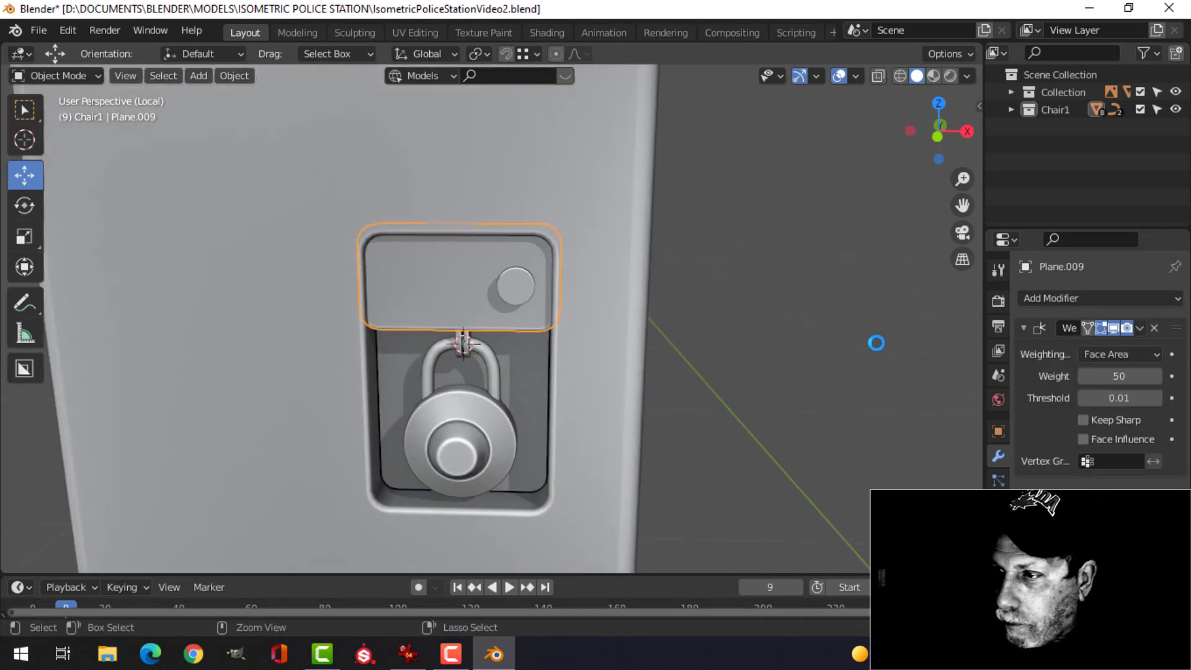
key("ctrl+s")
left_click(1067, 301)
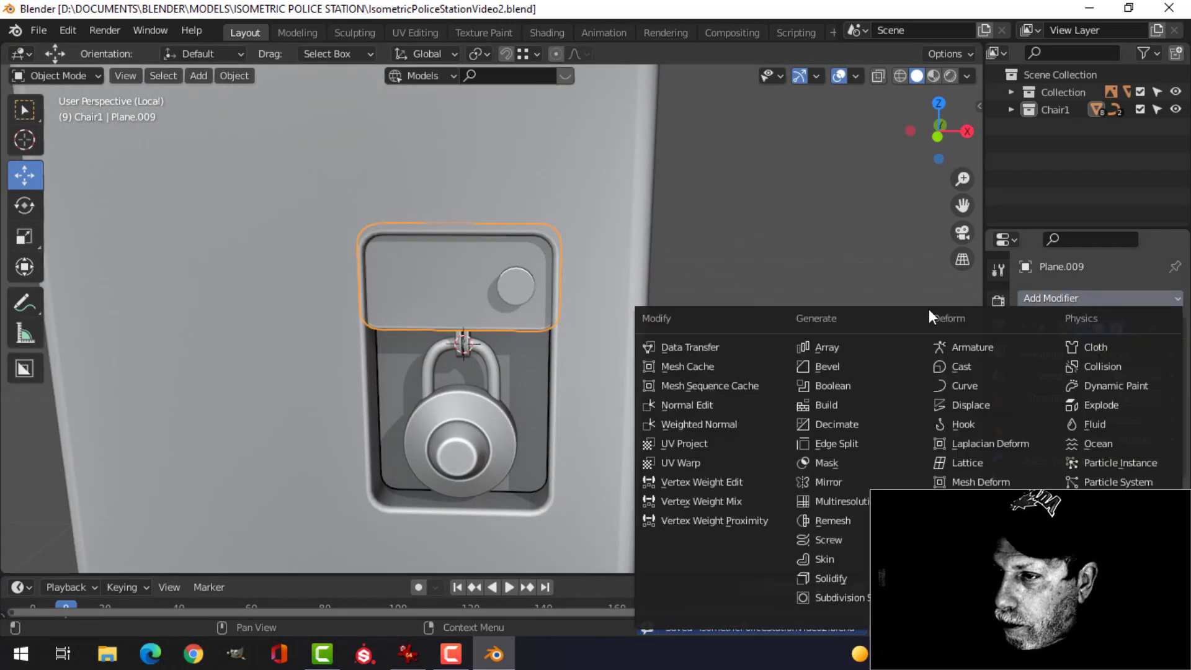
left_click(874, 385)
left_click_drag(1177, 490, 1178, 322)
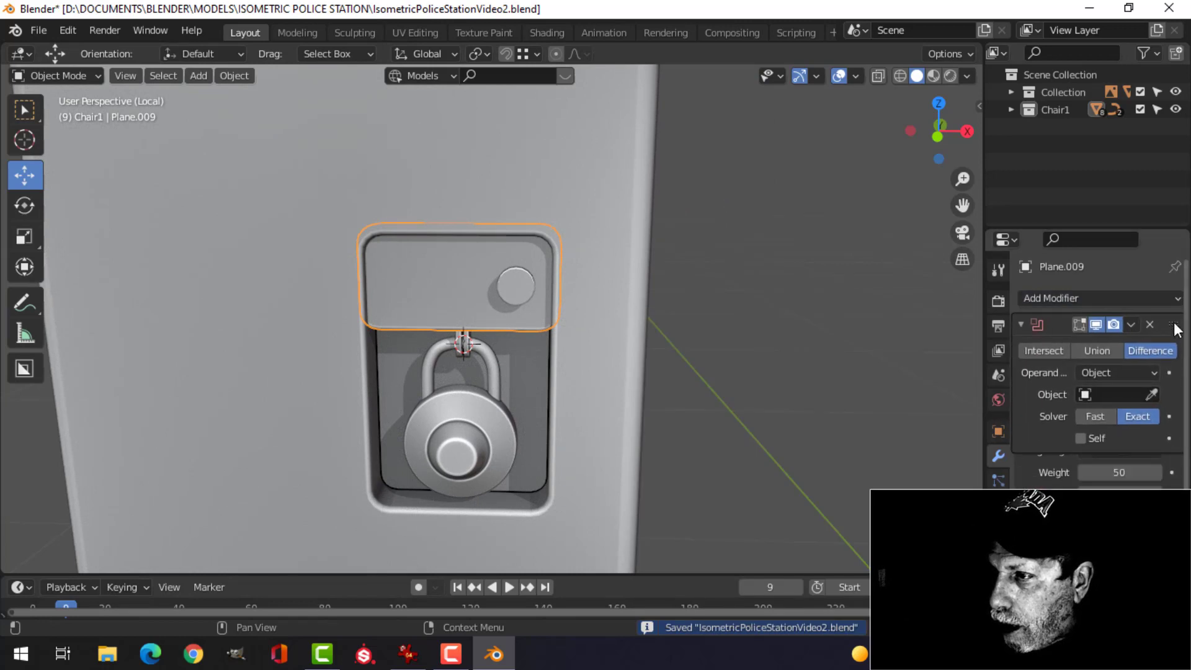
- Set the Boolean to the Fast solver with the small cylinder as the Difference object, and apply it
left_click(1098, 420)
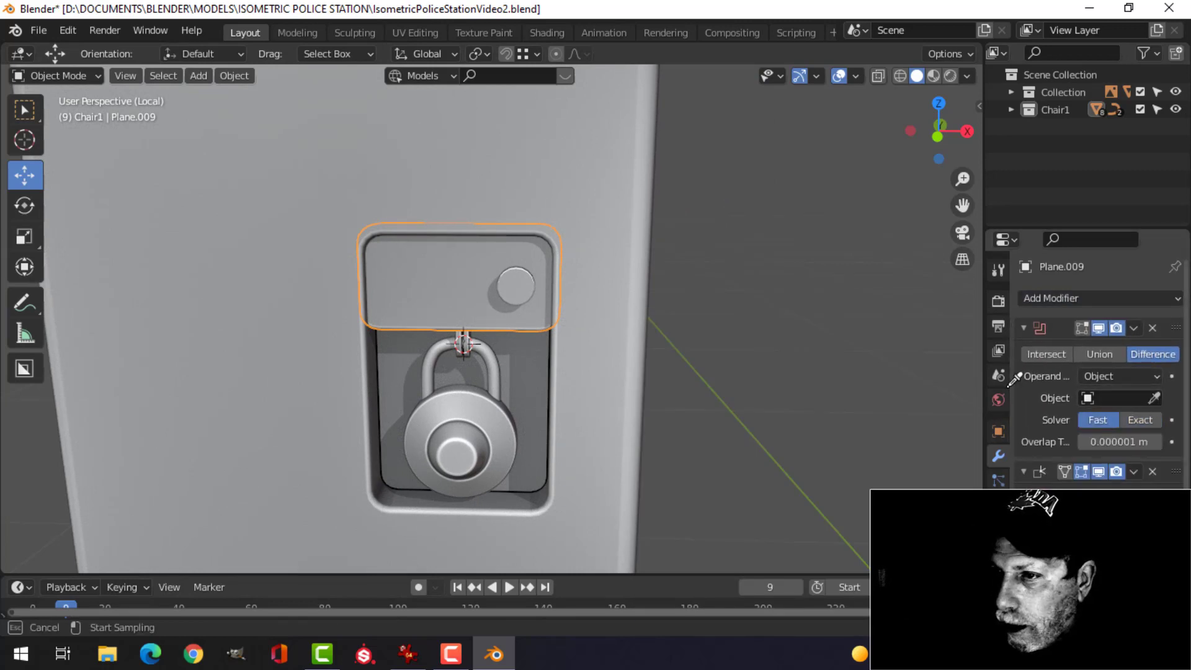
left_click(510, 296)
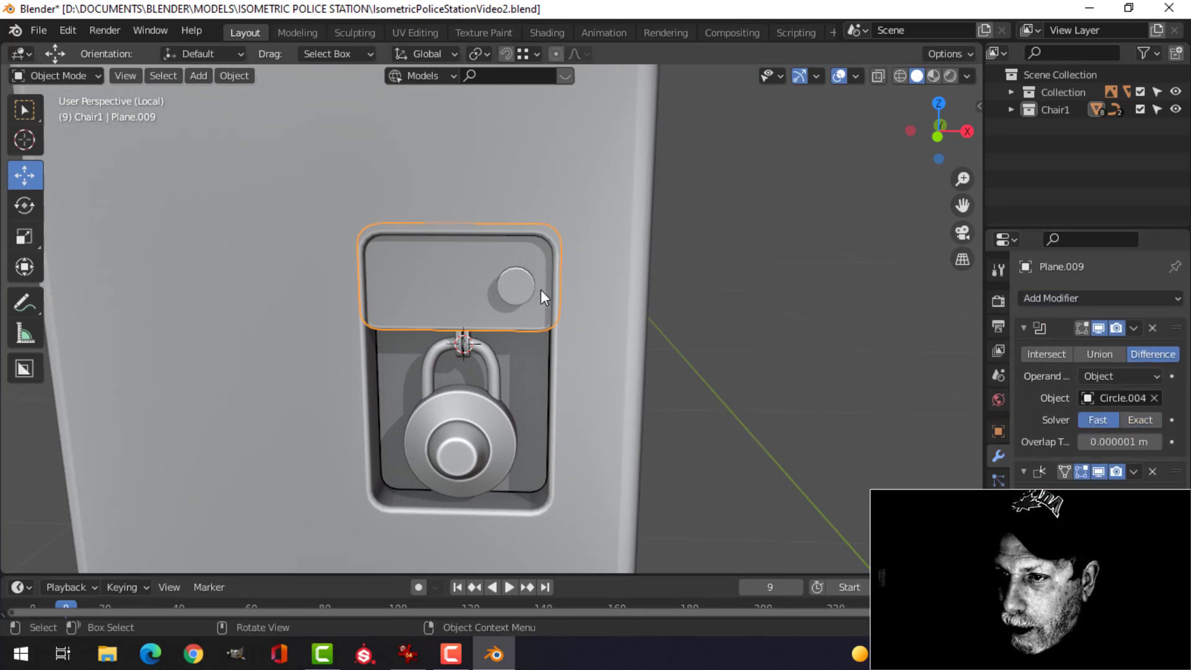
left_click(1134, 328)
left_click(1085, 340)
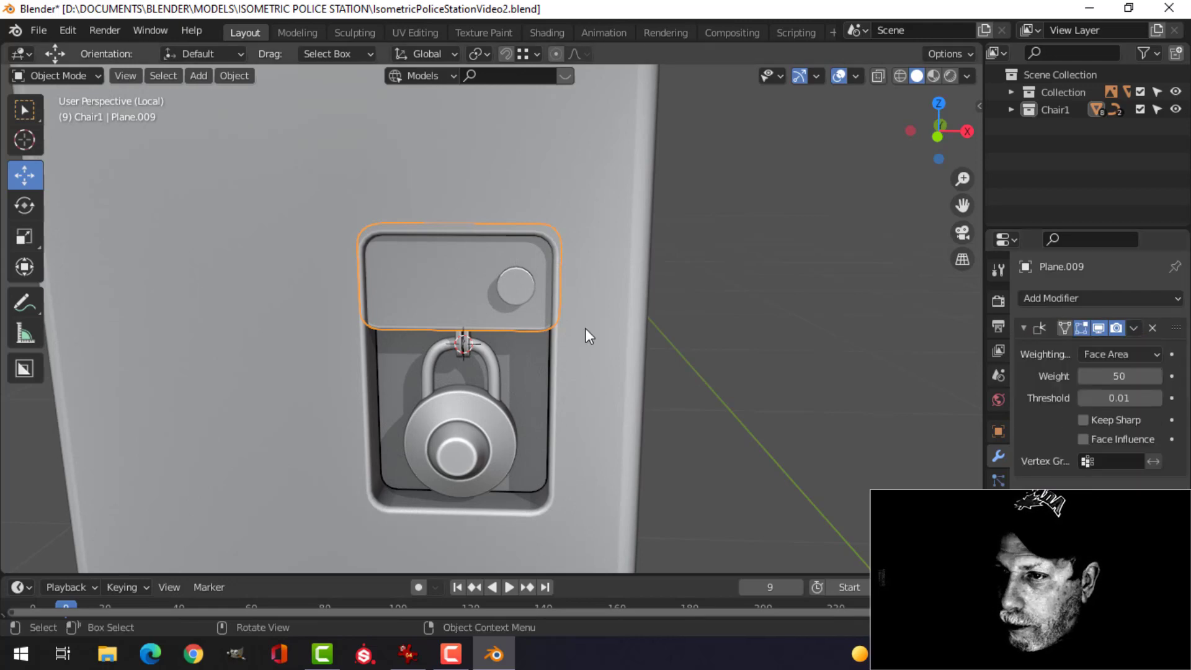
- Scale the small cylinder to about 0.85 overall and flatten it to about 0.325 along Y
left_click(520, 289)
scroll(570, 309, "up", 4)
key("Tab")
middle_click_drag(664, 307, 633, 326)
key("s")
left_click(693, 276)
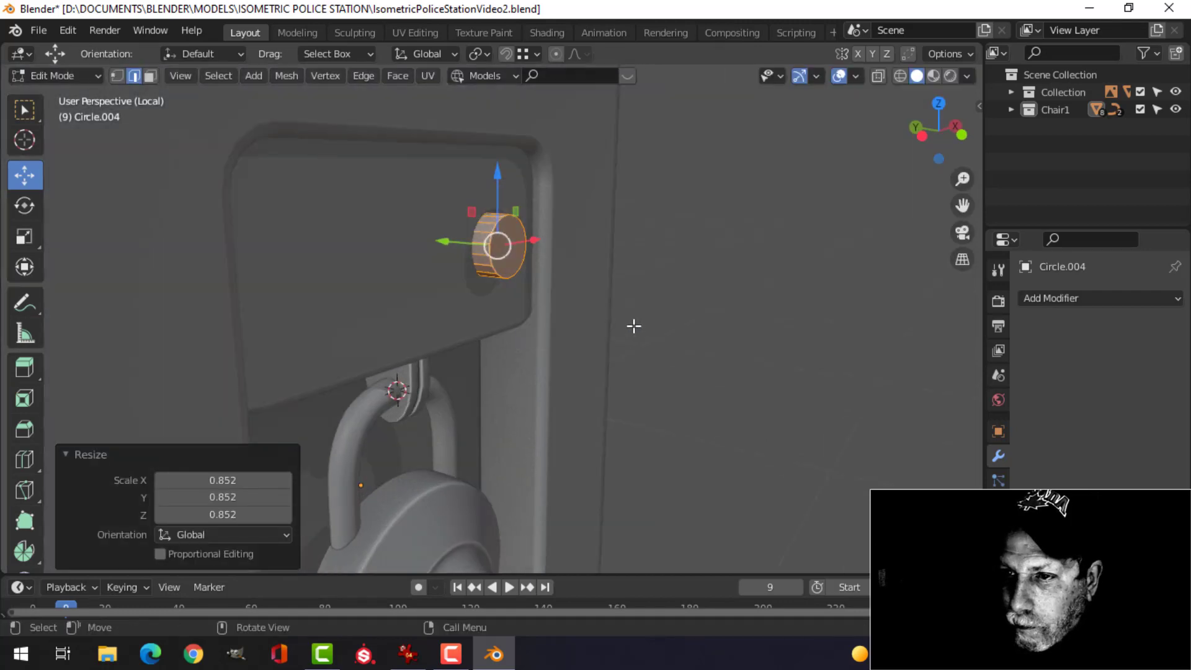
key("s")
key("y")
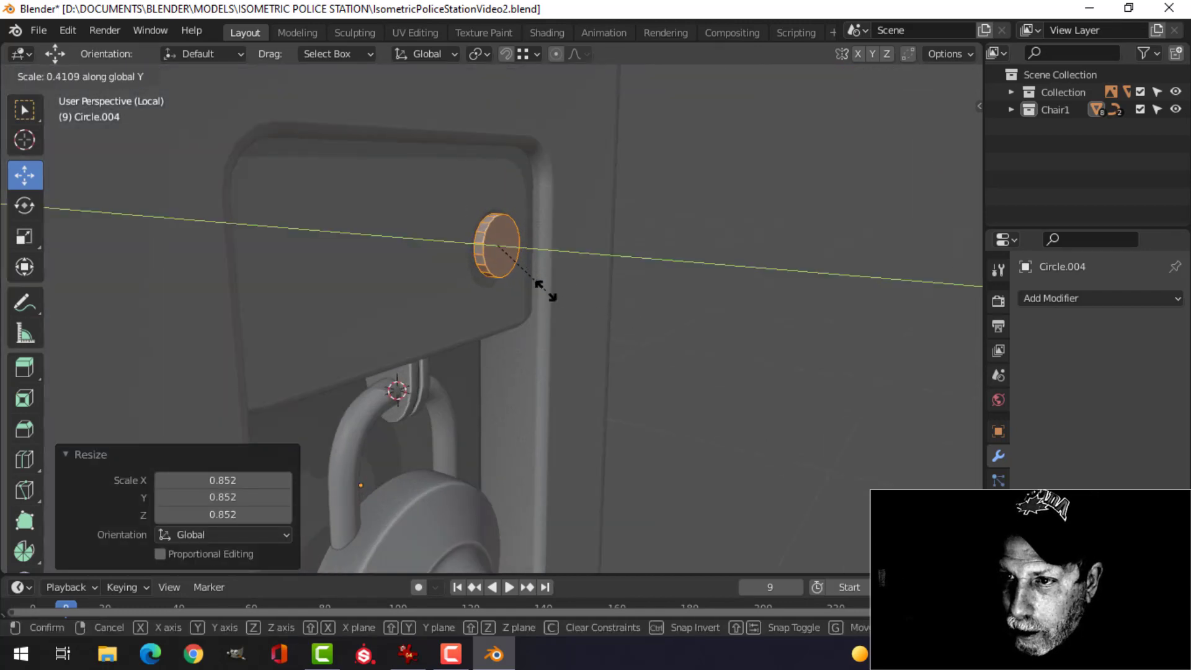
left_click(537, 280)
- Push the flattened disc along Y into the round hole of the latch plate
middle_click_drag(482, 280, 435, 250)
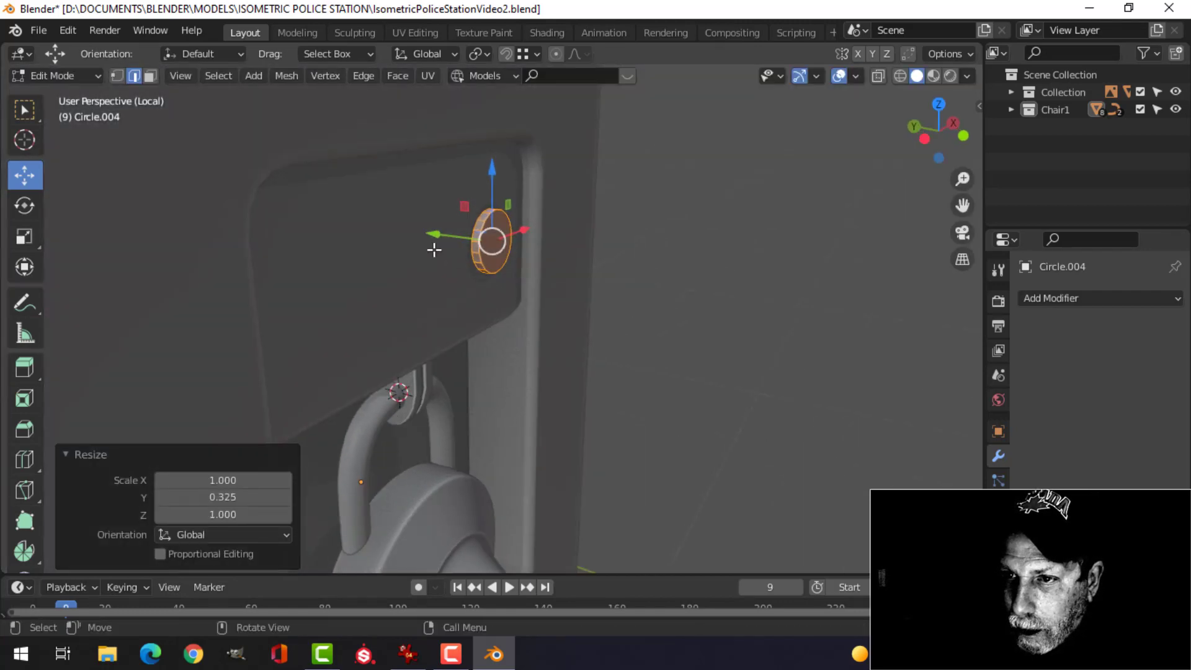
left_click_drag(436, 236, 416, 230)
key("Tab")
middle_click_drag(675, 247, 576, 271)
scroll(576, 277, "up", 2)
key("alt+a")
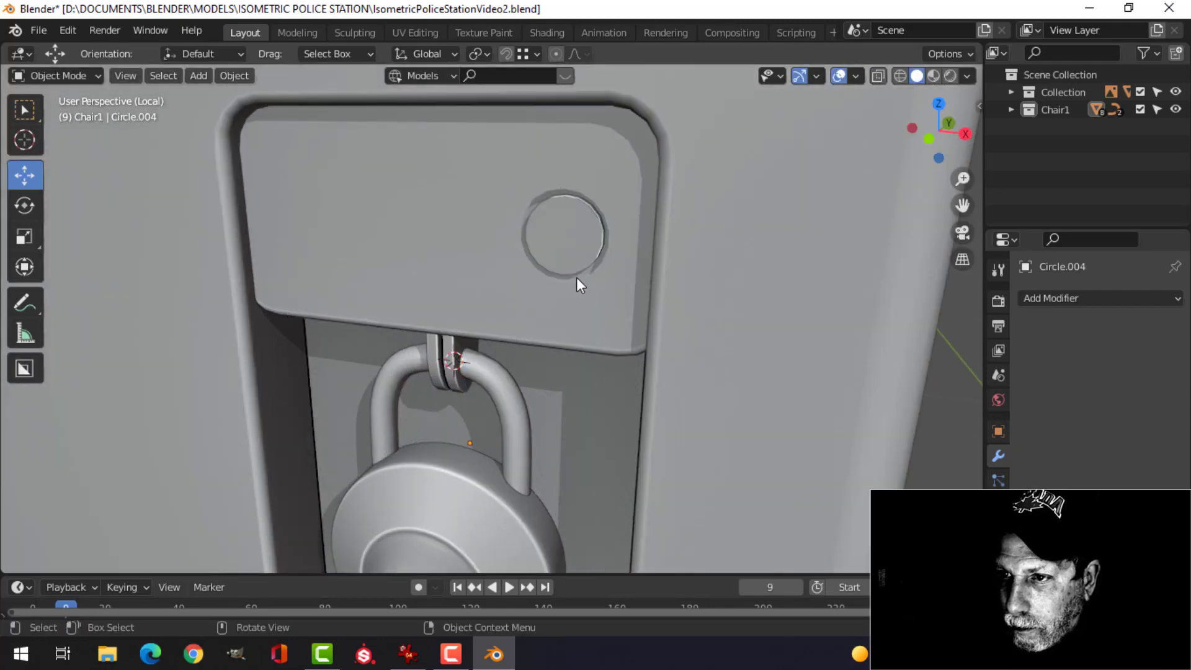
scroll(587, 230, "up", 3)
middle_click_drag(587, 226, 534, 320)
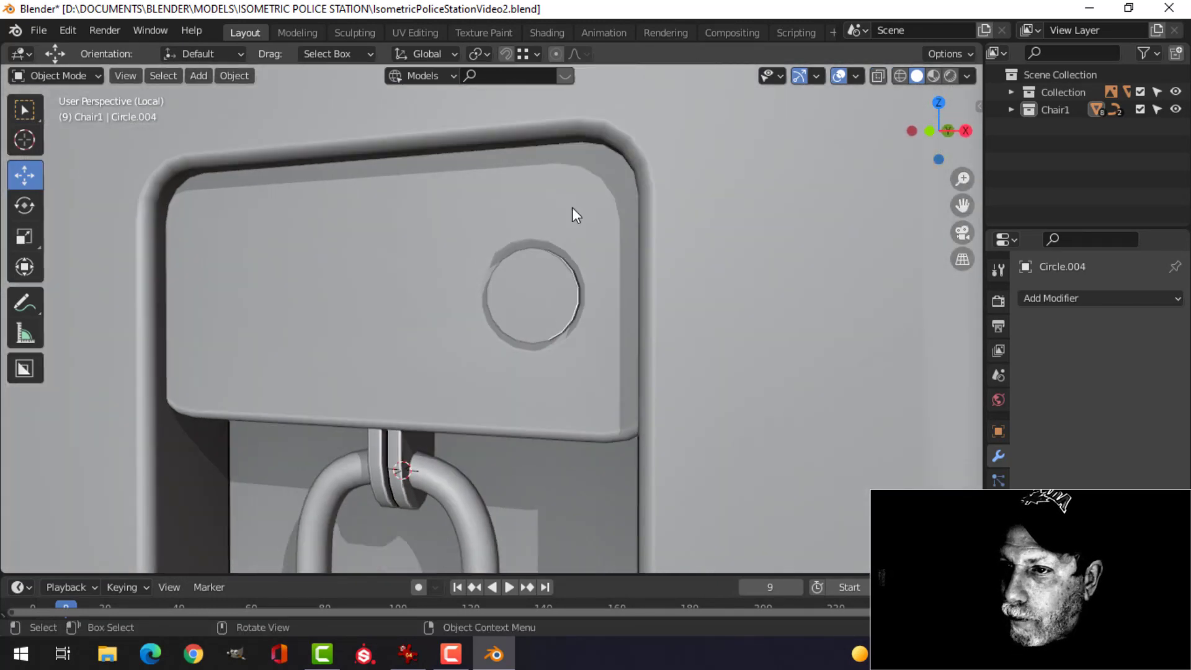
- Turn on the Face Orientation overlay to check the normals of the latch and padlock
middle_click_drag(572, 207, 514, 282)
left_click(857, 76)
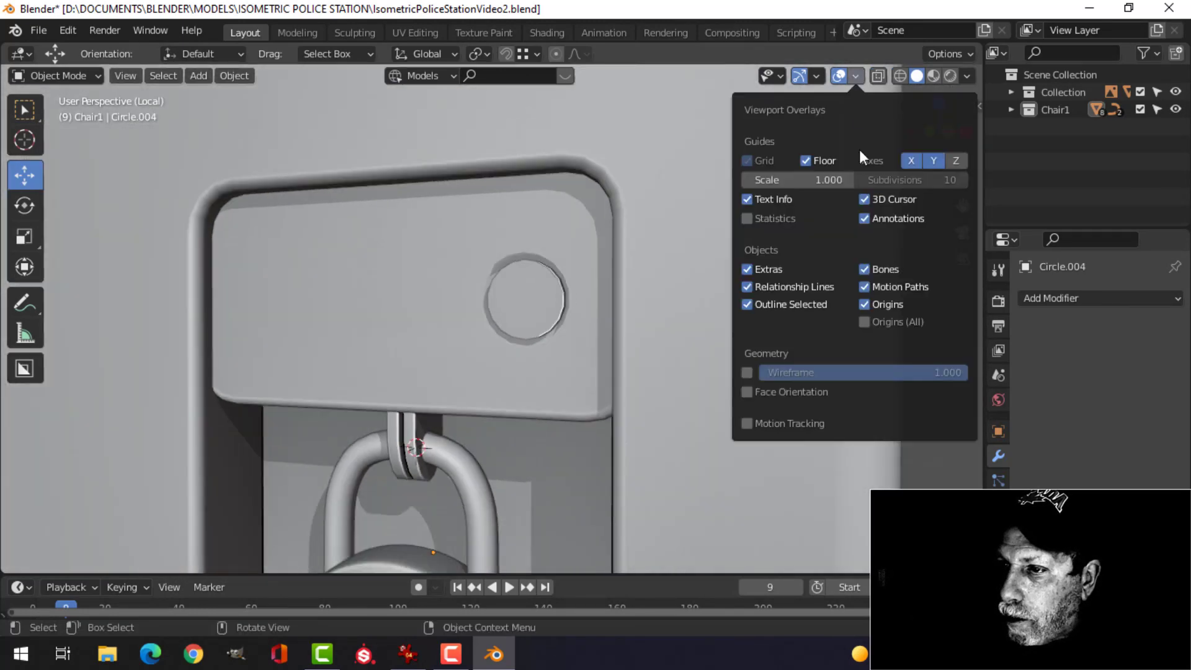
left_click(792, 390)
scroll(484, 369, "down", 2)
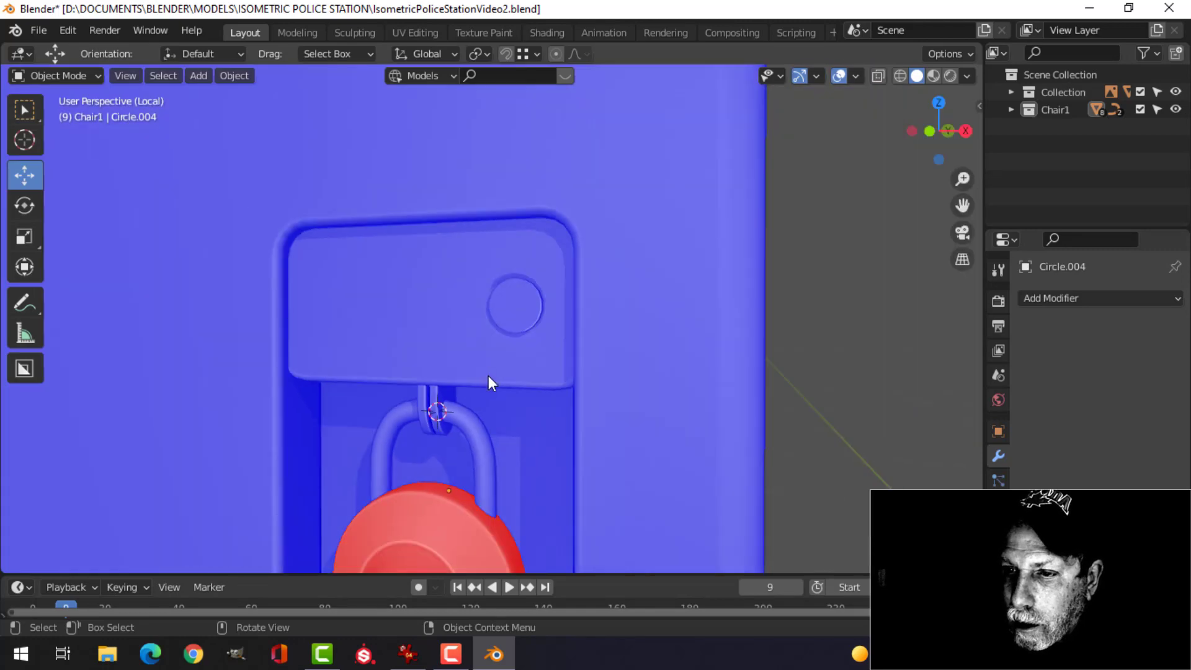
- Correct the normals of the whole padlock body mesh so its faces point outward
scroll(524, 292, "down", 2)
scroll(524, 292, "down", 2, "shift")
left_click(480, 348)
key("Tab")
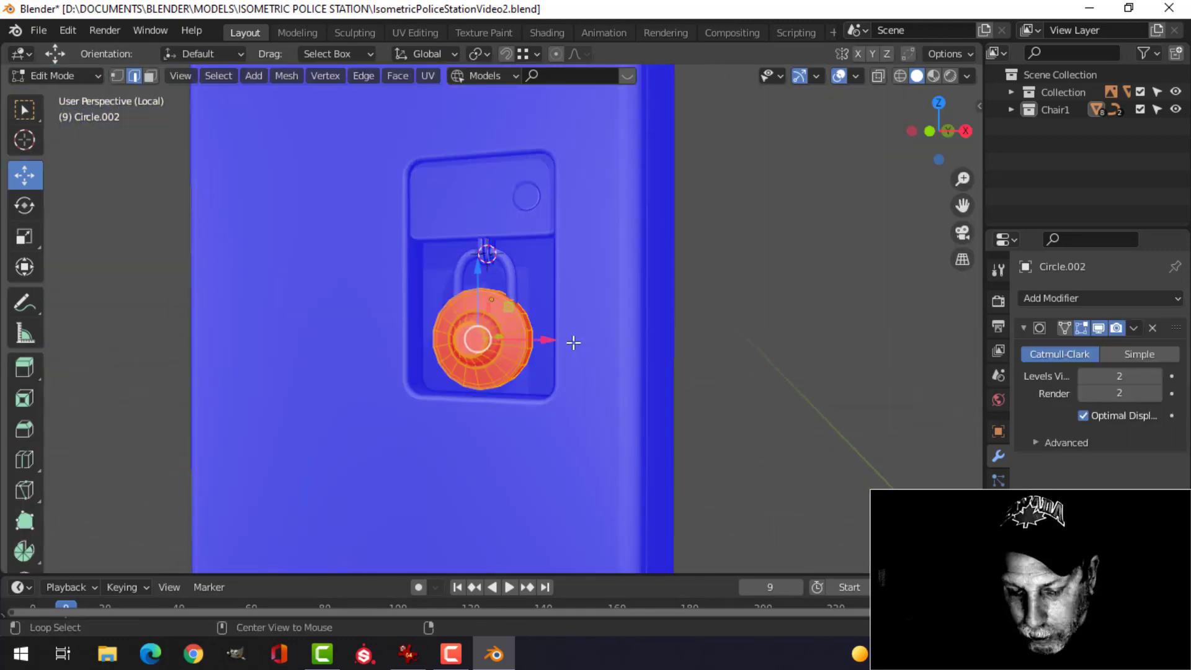
key("alt+n")
left_click(574, 345)
key("Tab")
- Turn off the Face Orientation overlay and return to a close view of the latch plate
scroll(598, 310, "down", 2)
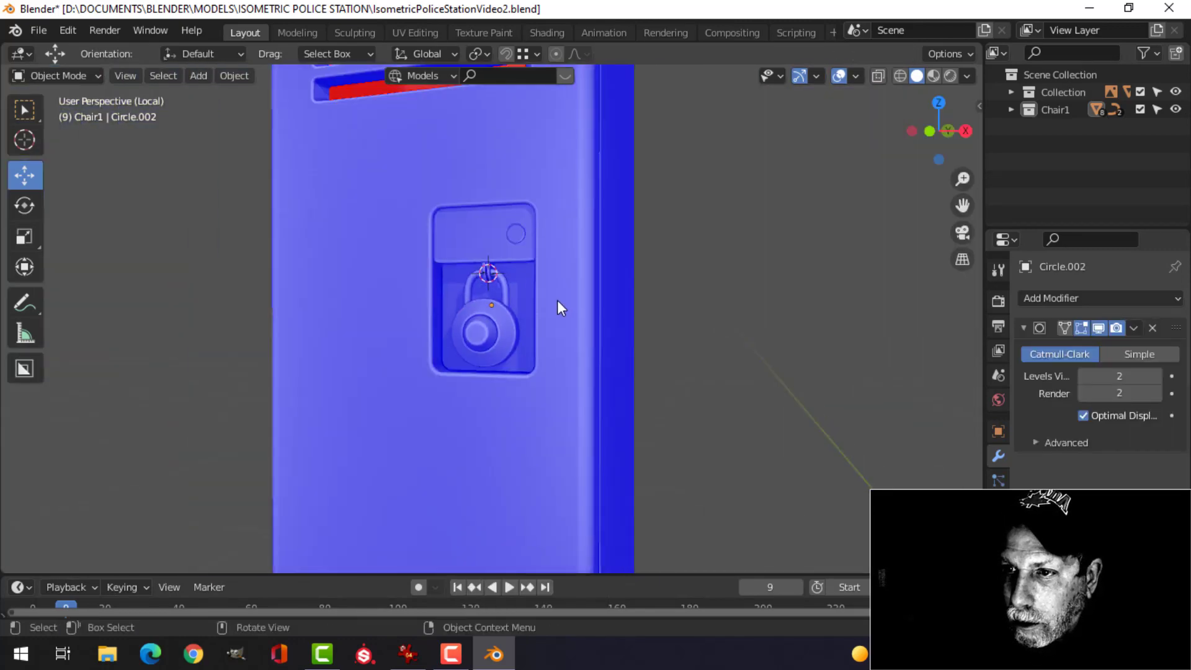
scroll(557, 300, "up", 3, "shift")
left_click(856, 76)
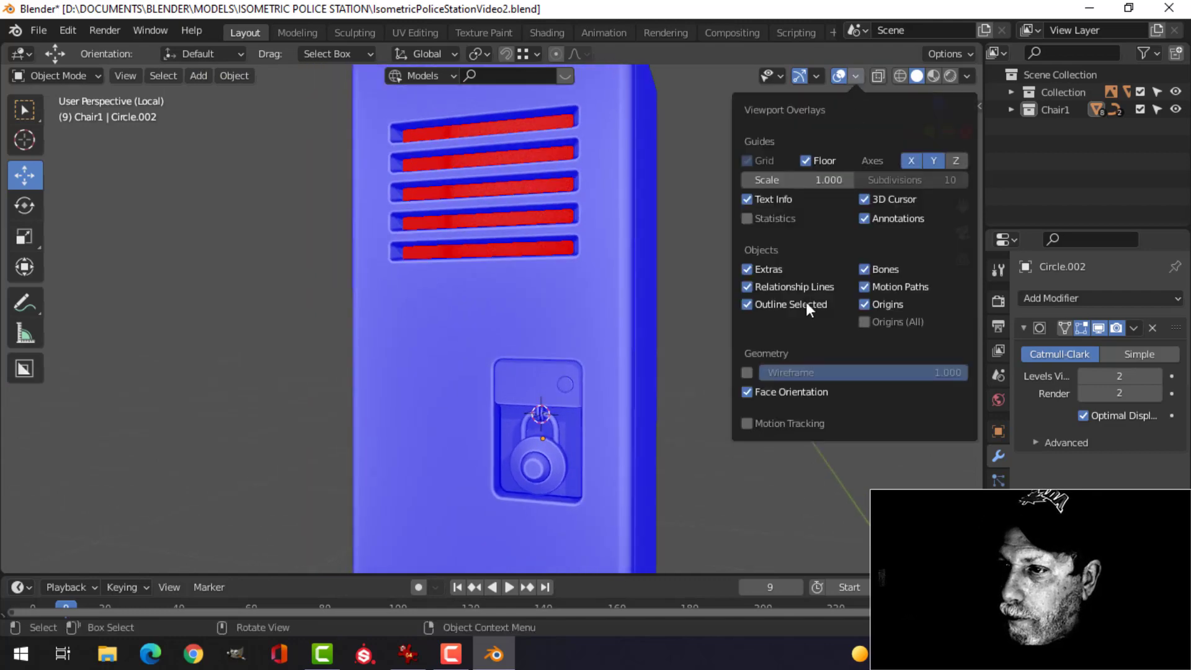
left_click(799, 391)
scroll(634, 387, "up", 4)
middle_click_drag(634, 388, 593, 339)
scroll(594, 339, "up", 2)
scroll(594, 335, "up", 1)
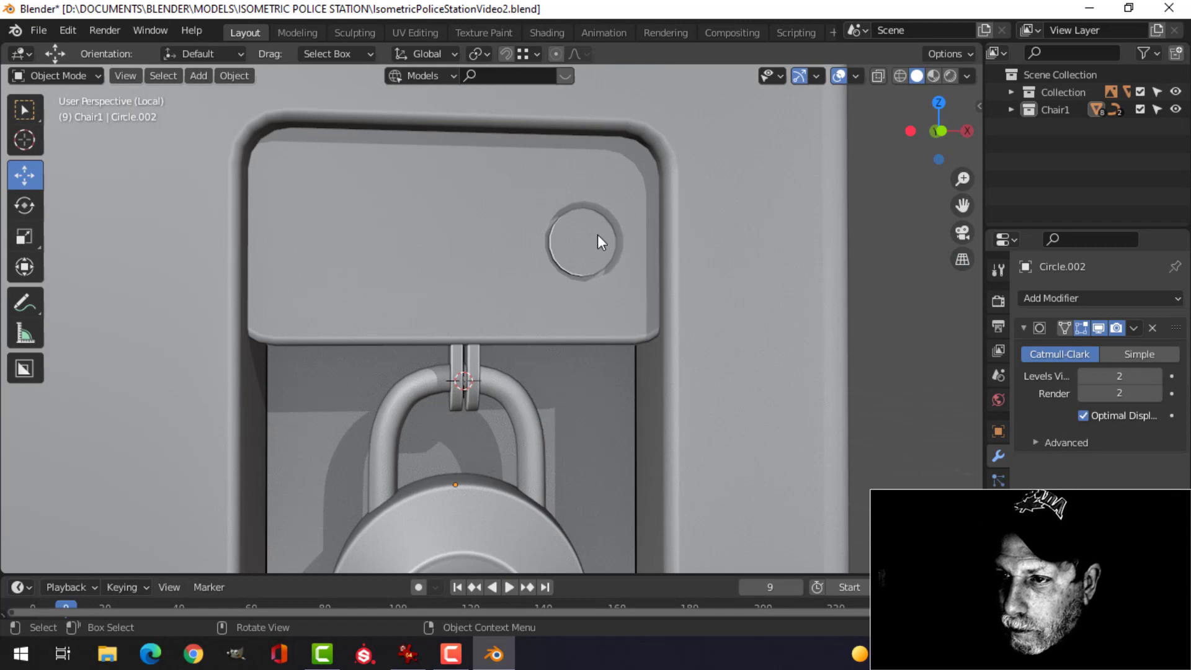
- Hide the lock disc and delete the face closing the back of the latch plate's round hole
left_click(598, 235)
key("h")
middle_click_drag(715, 259, 460, 265)
left_click(534, 323)
key("Tab")
scroll(513, 287, "up", 4)
key("alt+a")
key("3")
left_click(479, 248)
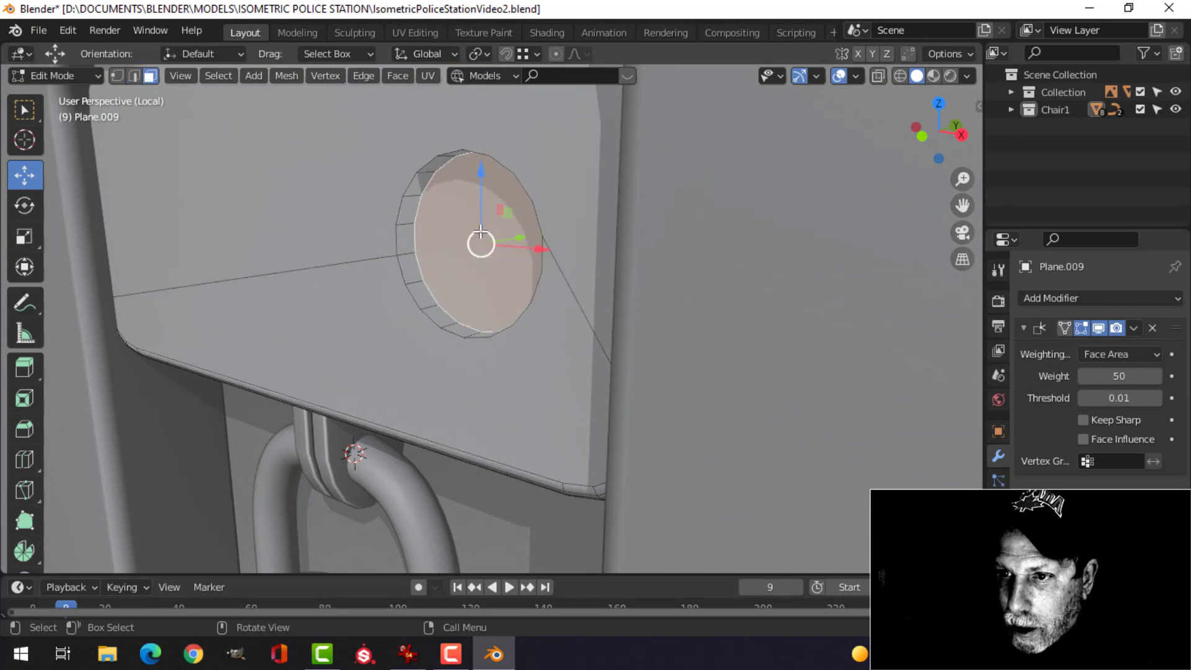
key("x")
left_click(475, 231)
key("Tab")
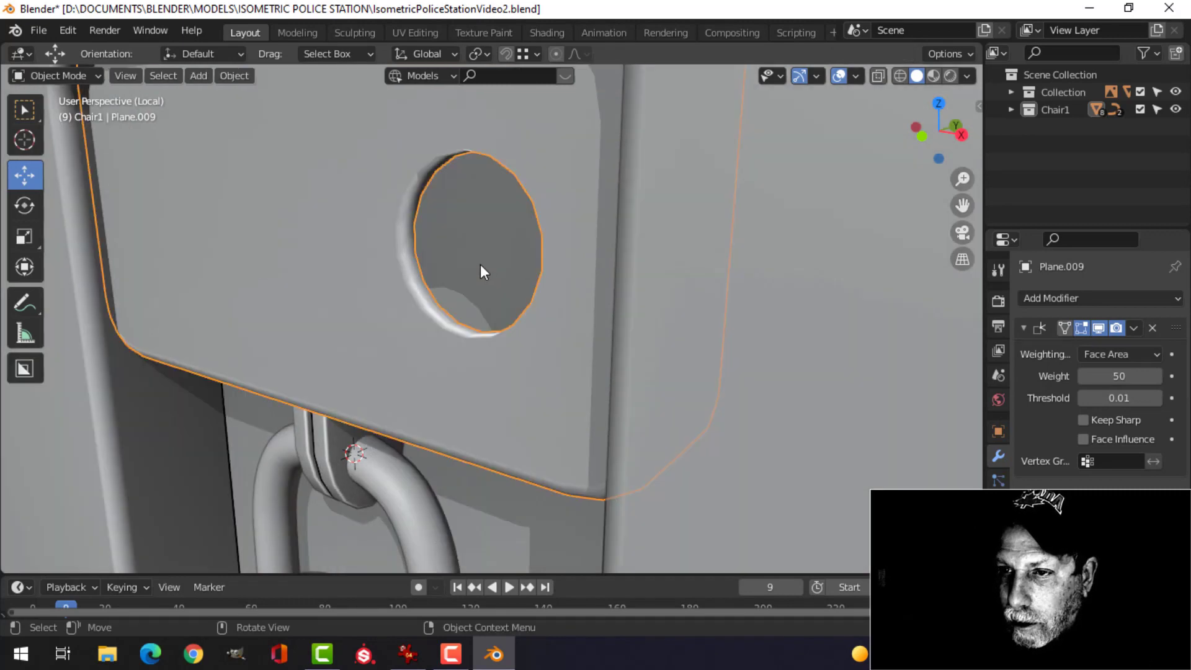
- Unhide the lock disc and select the front rim edges of the latch plate's hole
key("alt+h")
key("alt+a")
scroll(488, 248, "down", 3)
middle_click_drag(485, 245, 586, 242)
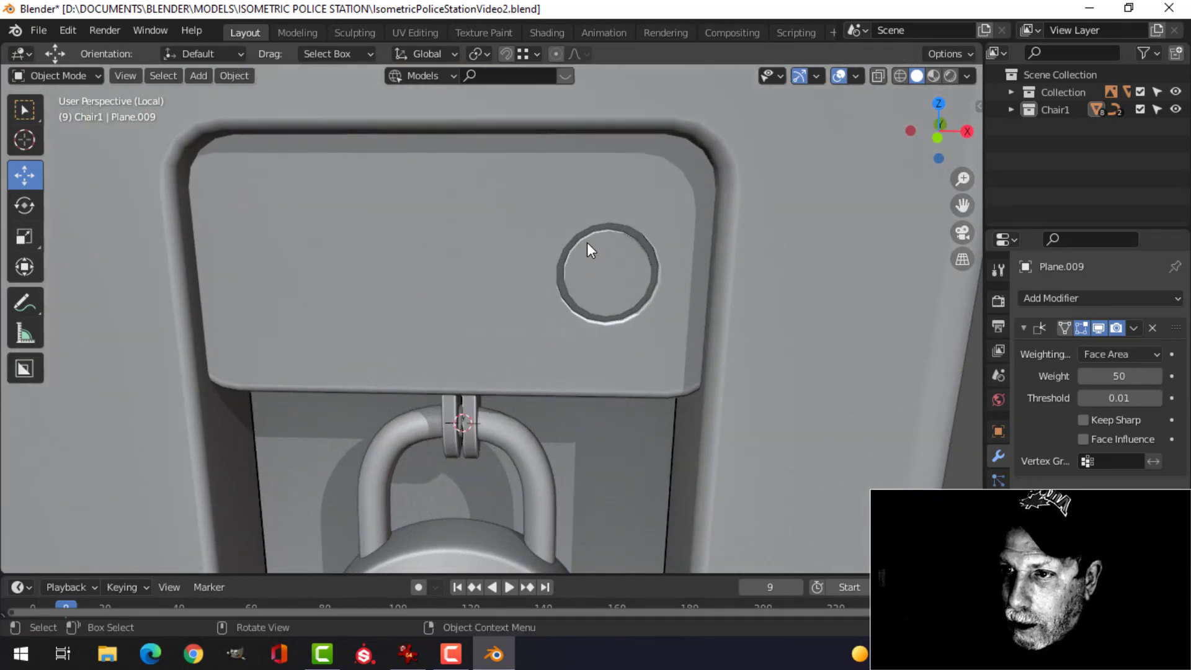
scroll(588, 240, "up", 3)
left_click(638, 180)
key("Tab")
middle_click_drag(718, 218, 628, 204)
key("2")
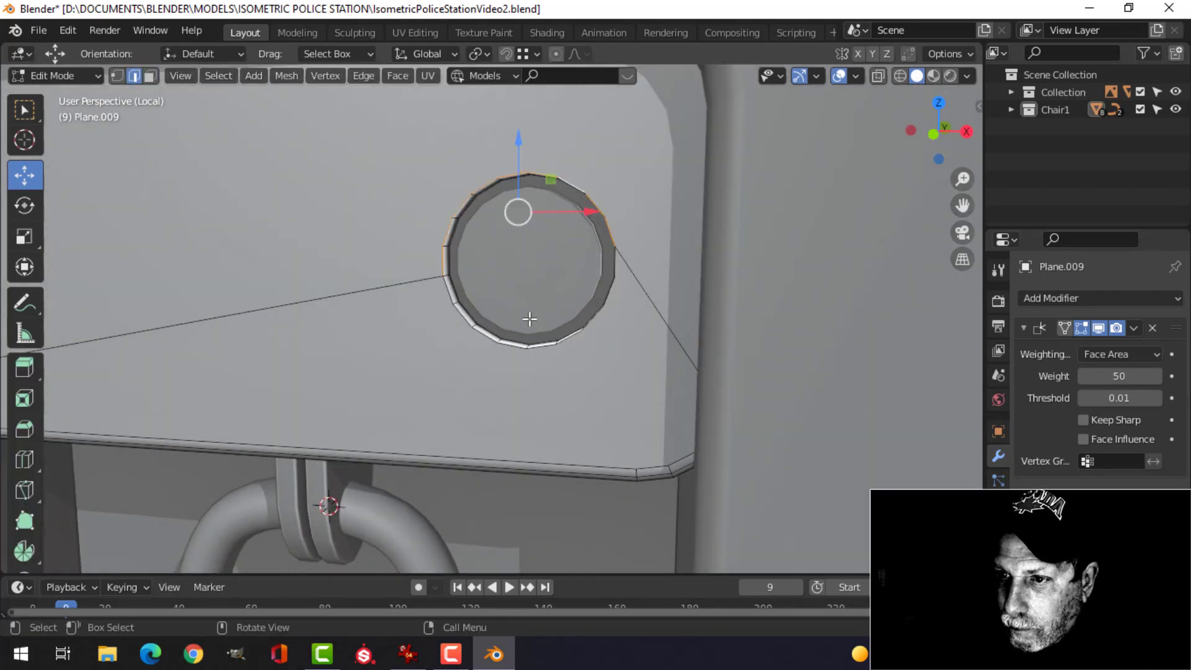
left_click(515, 349, "alt+shift")
middle_click_drag(611, 347, 520, 321)
scroll(497, 343, "up", 3)
key("Tab")
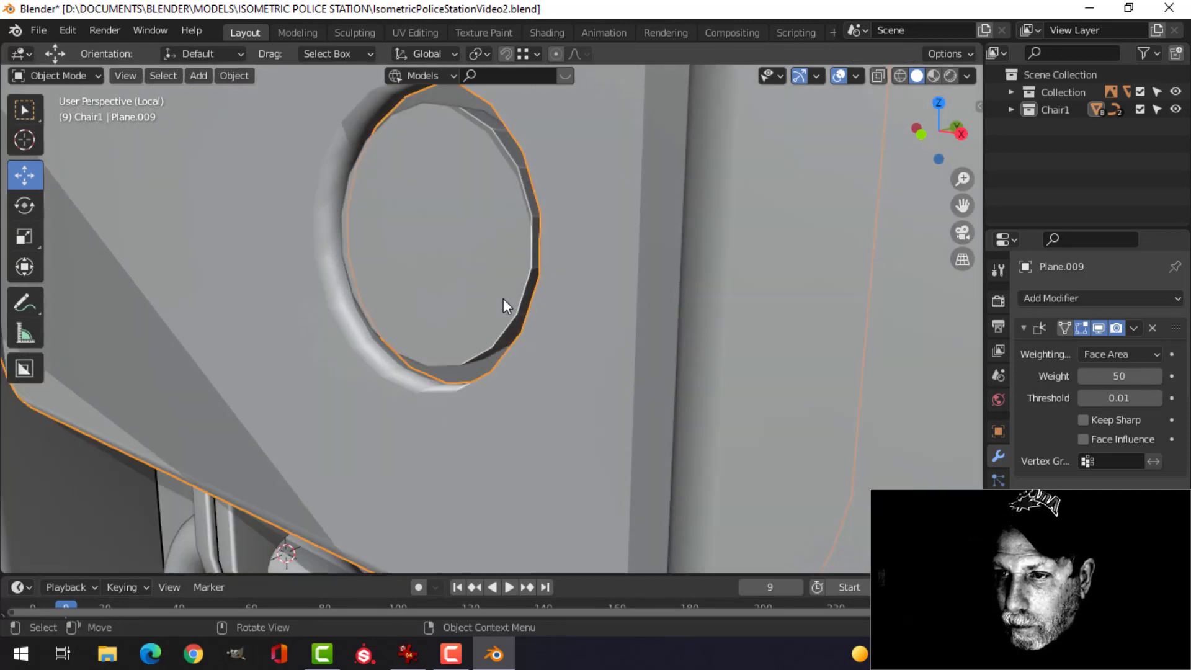
- Hide the lock disc and bevel the hole's front rim loop about 0.001 m with 4 segments
left_click(478, 243)
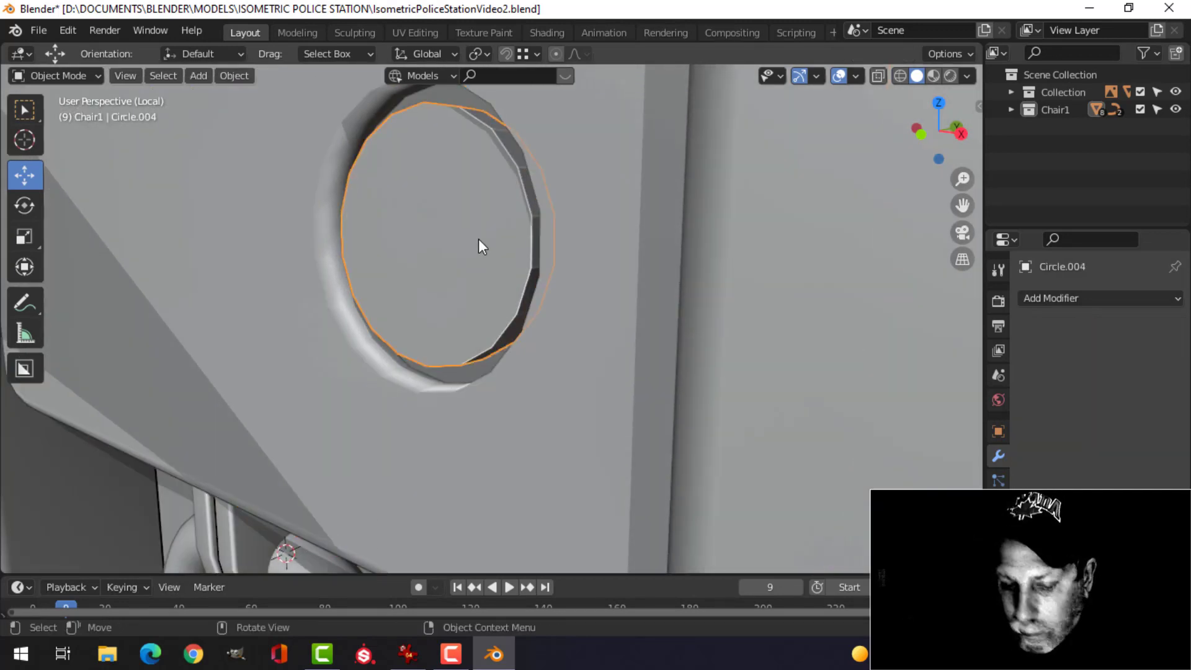
key("h")
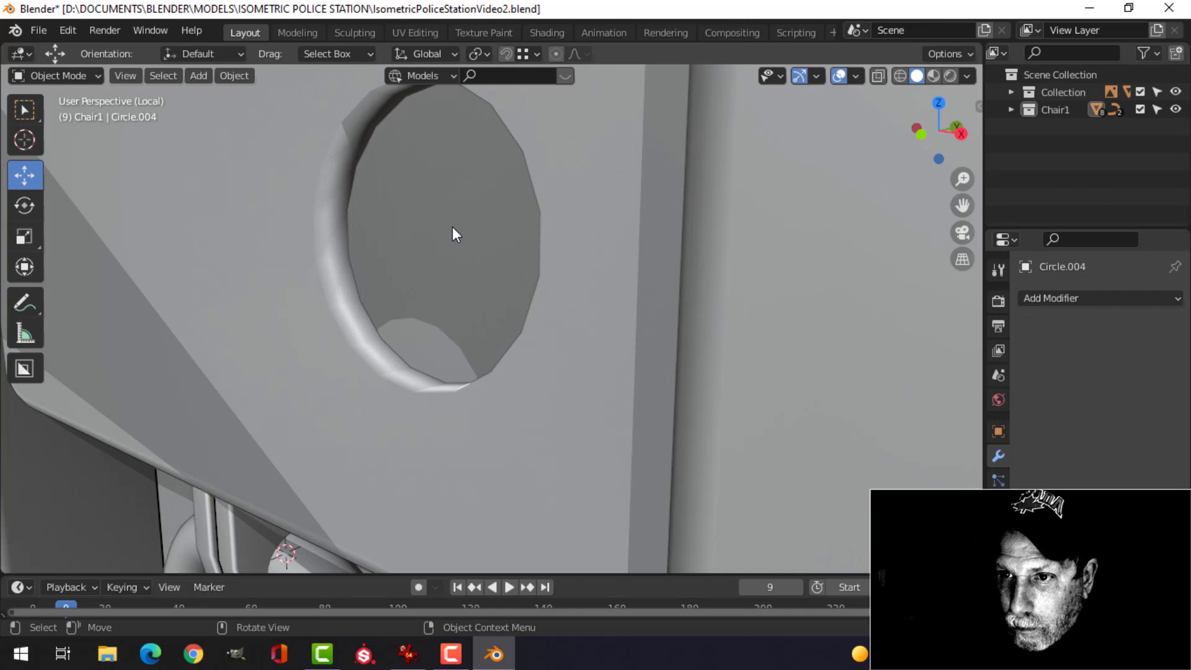
left_click(320, 299)
key("Tab")
left_click(548, 188, "alt")
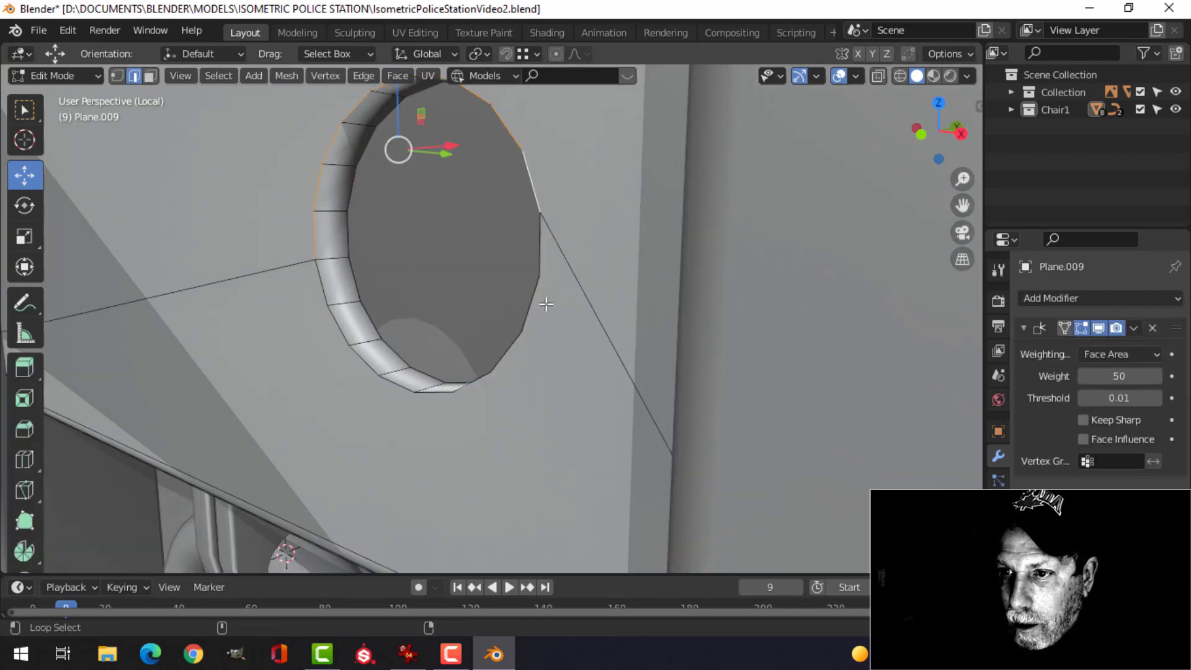
left_click(546, 305, "alt")
scroll(599, 287, "down", 2)
middle_click_drag(601, 284, 671, 288)
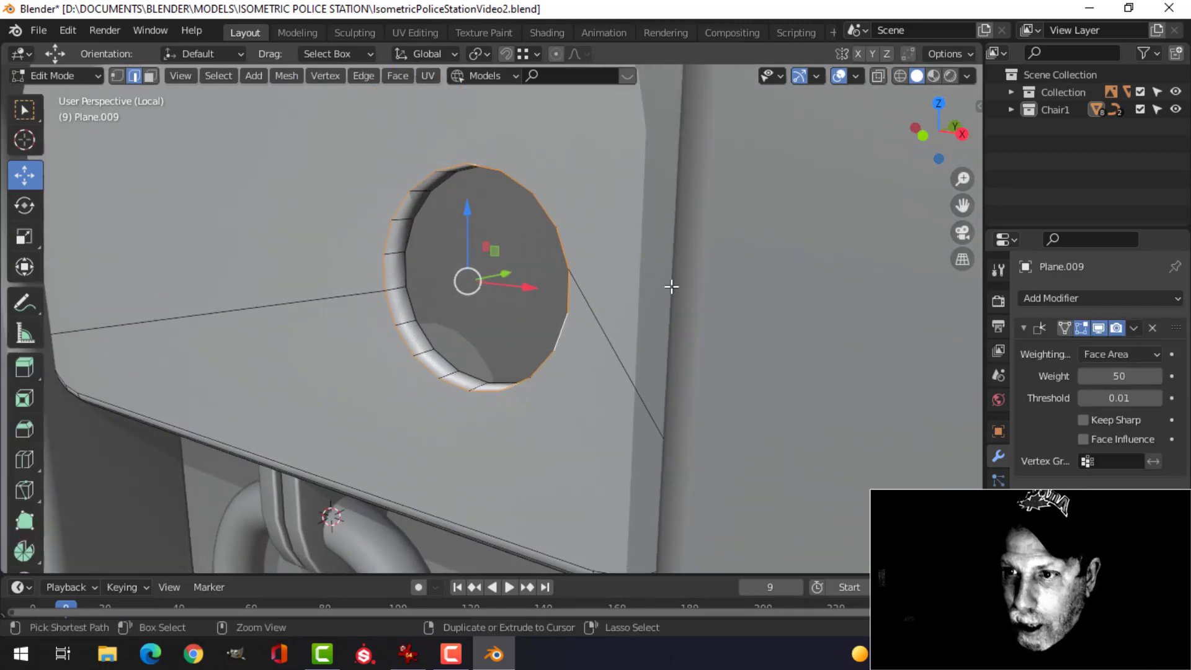
key("ctrl+b")
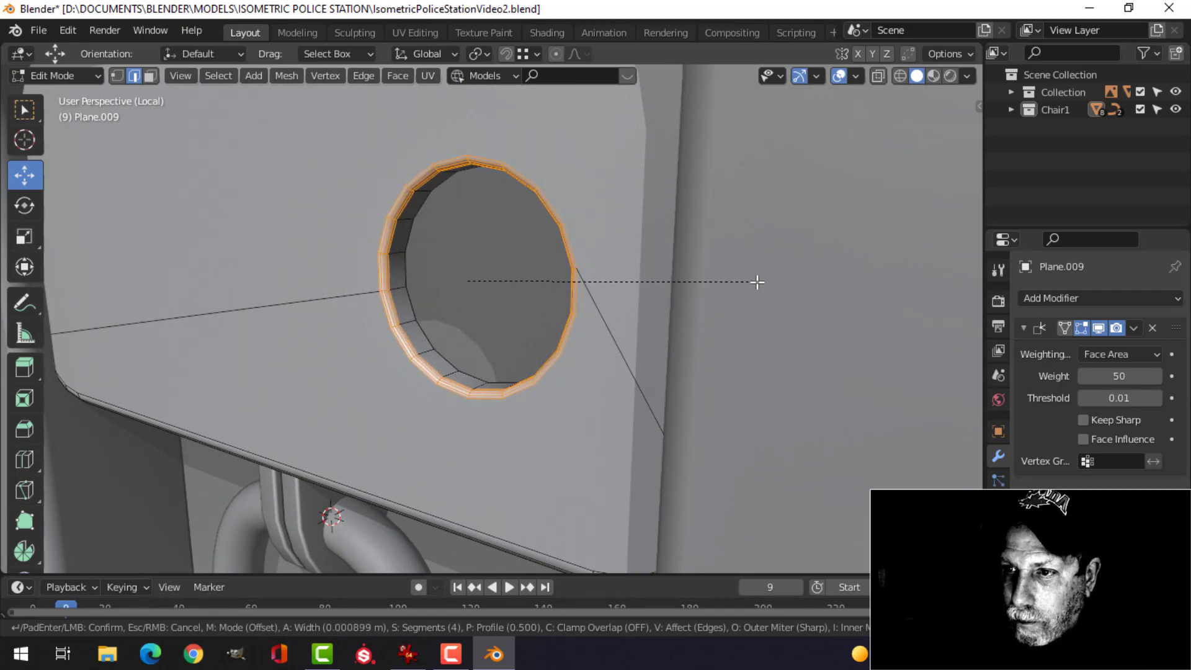
left_click(773, 279)
key("Tab")
scroll(596, 295, "down", 4)
key("alt+a")
middle_click_drag(529, 307, 572, 310)
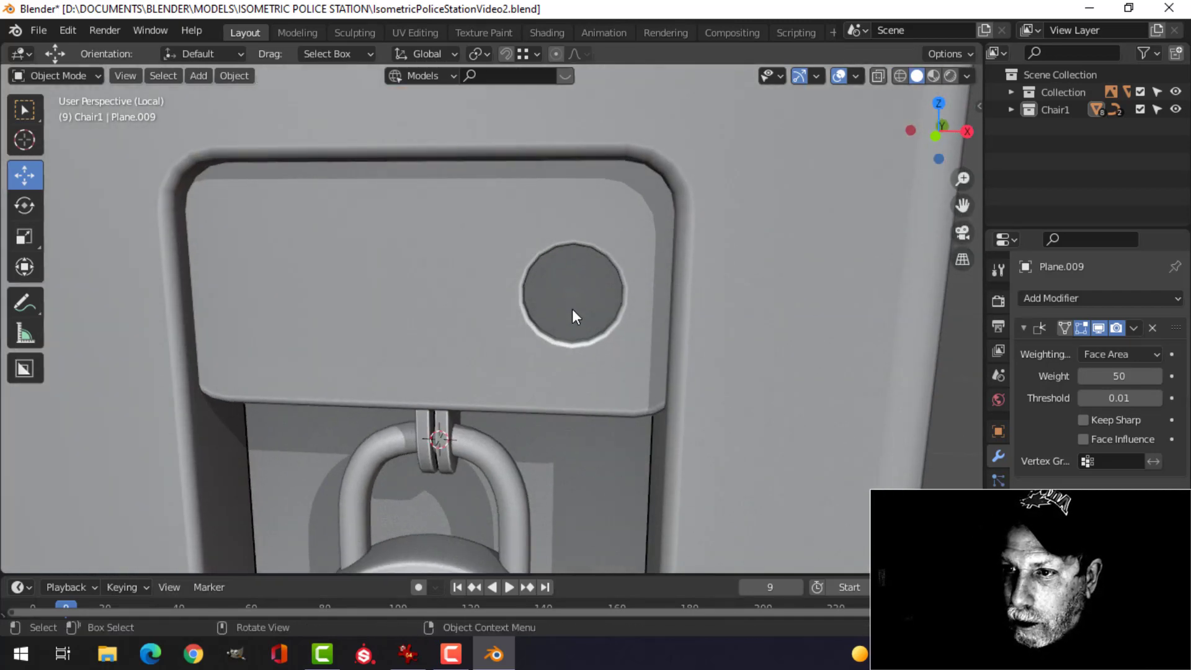
- Add a Bevel modifier limited by Angle to the latch plate and remove its existing Weighted Normal modifier
left_click(1052, 299)
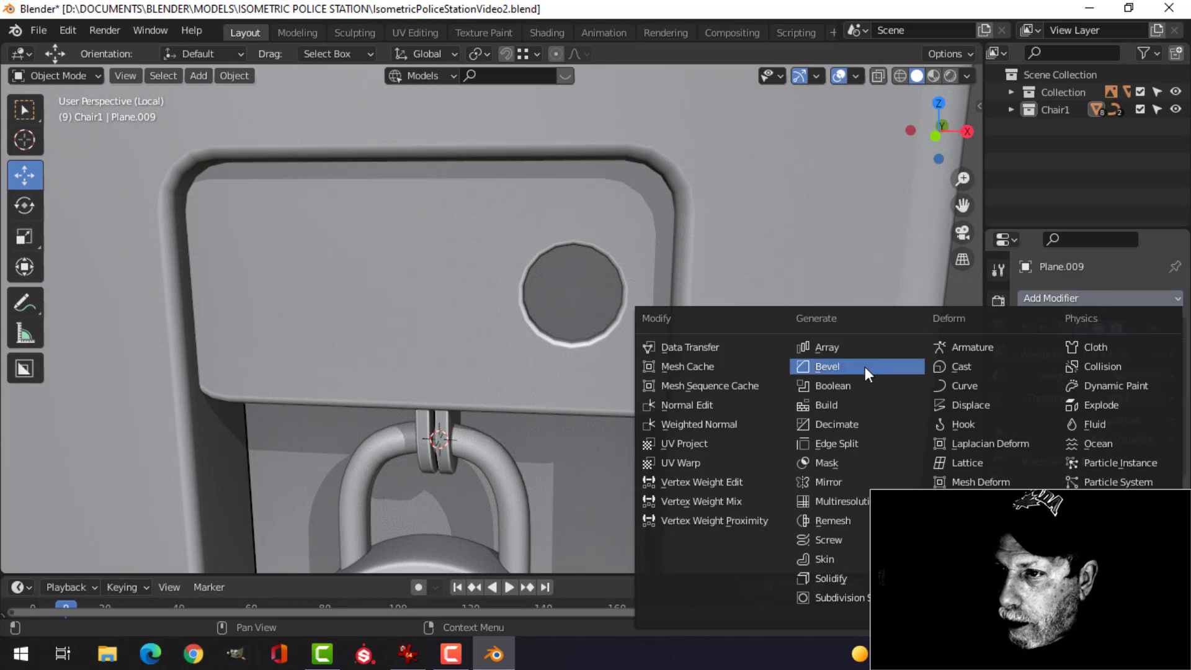
left_click(699, 424)
scroll(698, 348, "up", 3)
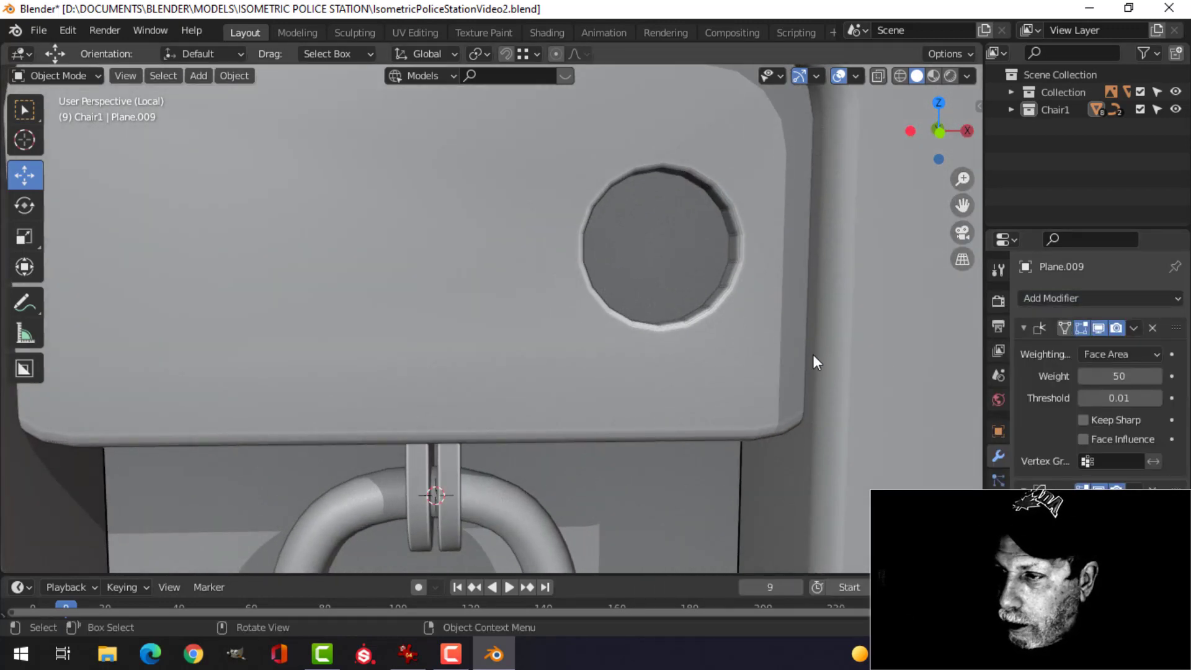
left_click(1032, 331)
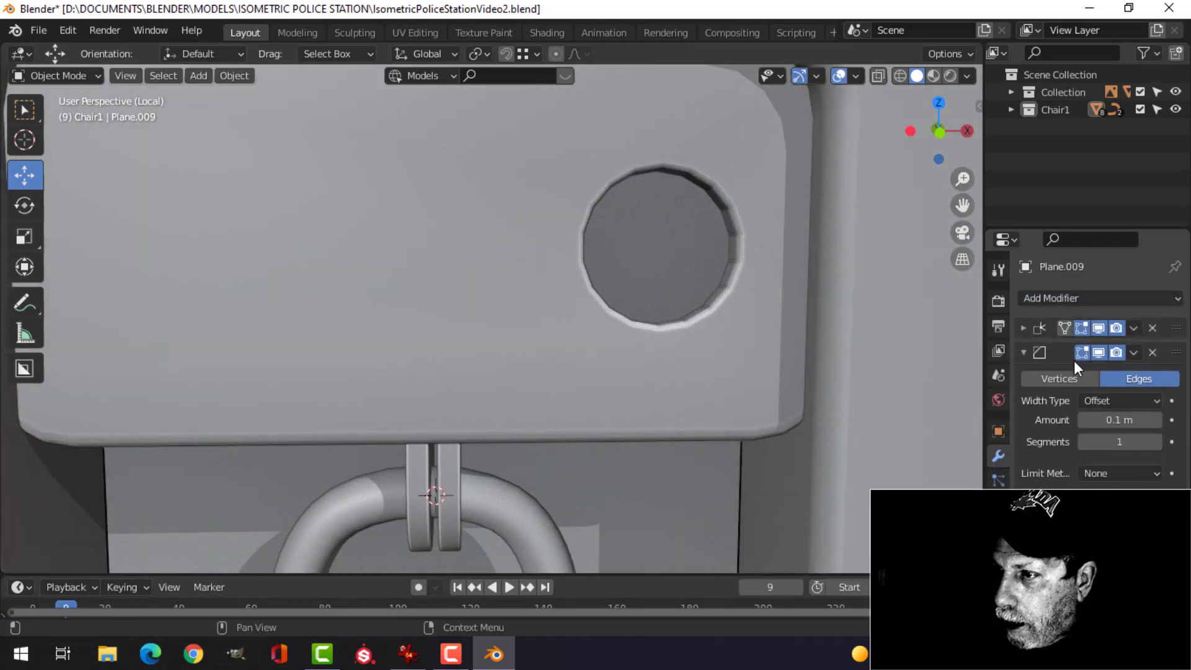
left_click(1153, 327)
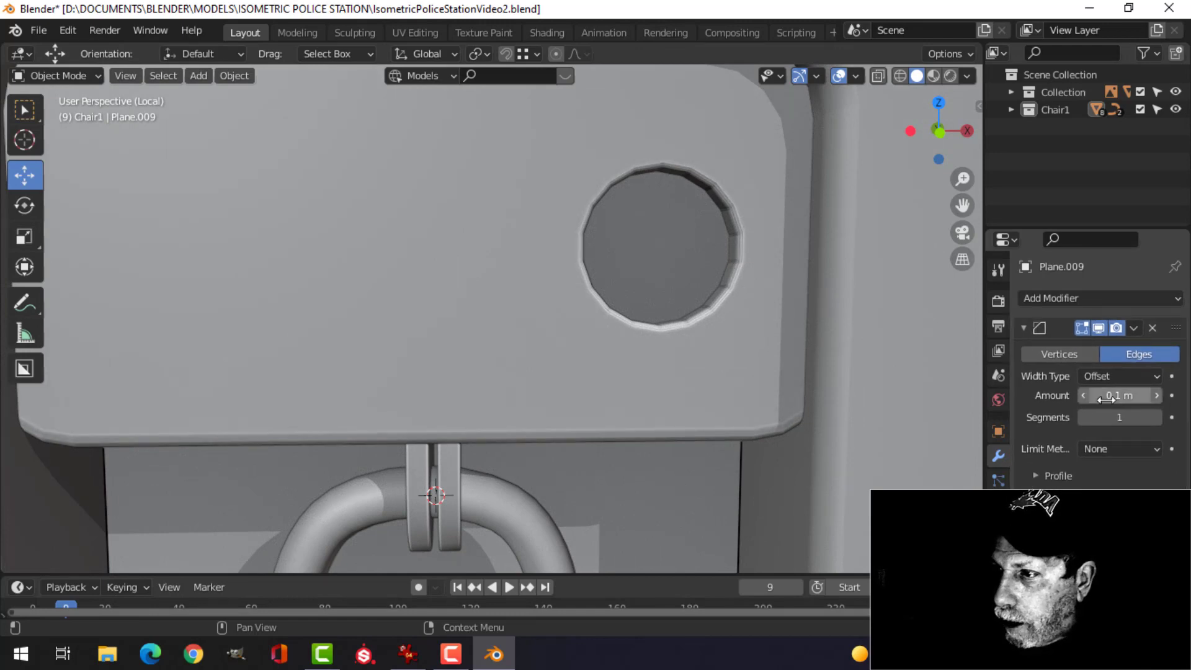
left_click(1125, 448)
left_click(1101, 485)
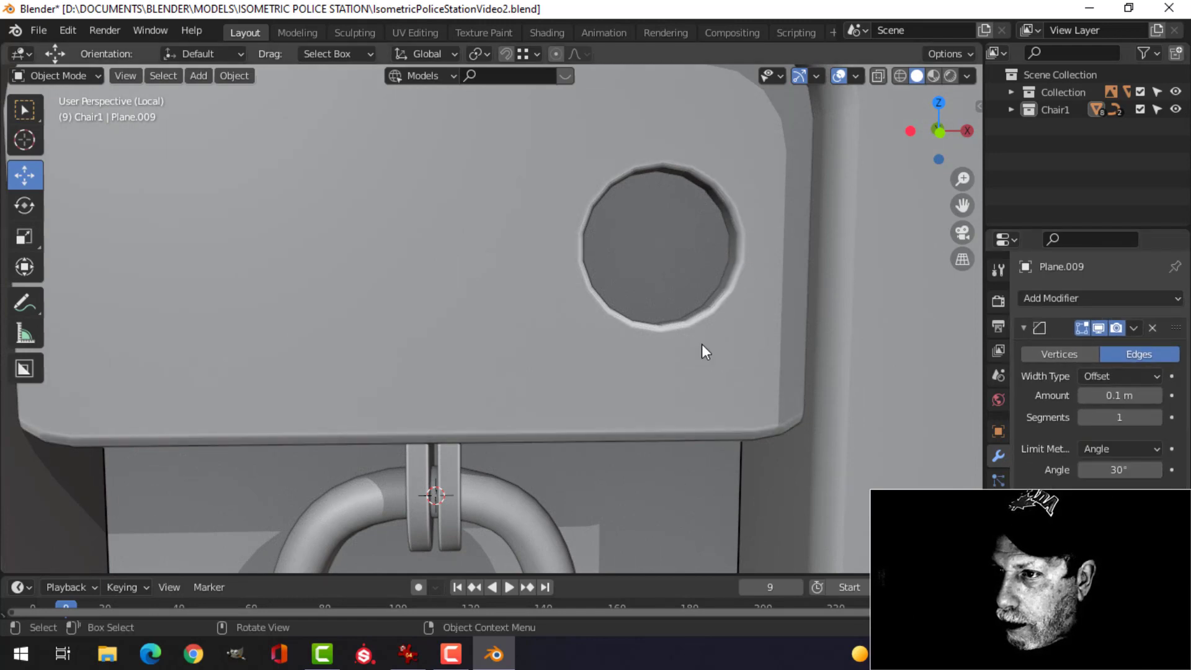
- Unhide the lock disc and scale its face by 1.194 and again by 0.923 to fit the latch plate's round hole
scroll(702, 346, "down", 4)
middle_click_drag(702, 341, 645, 351)
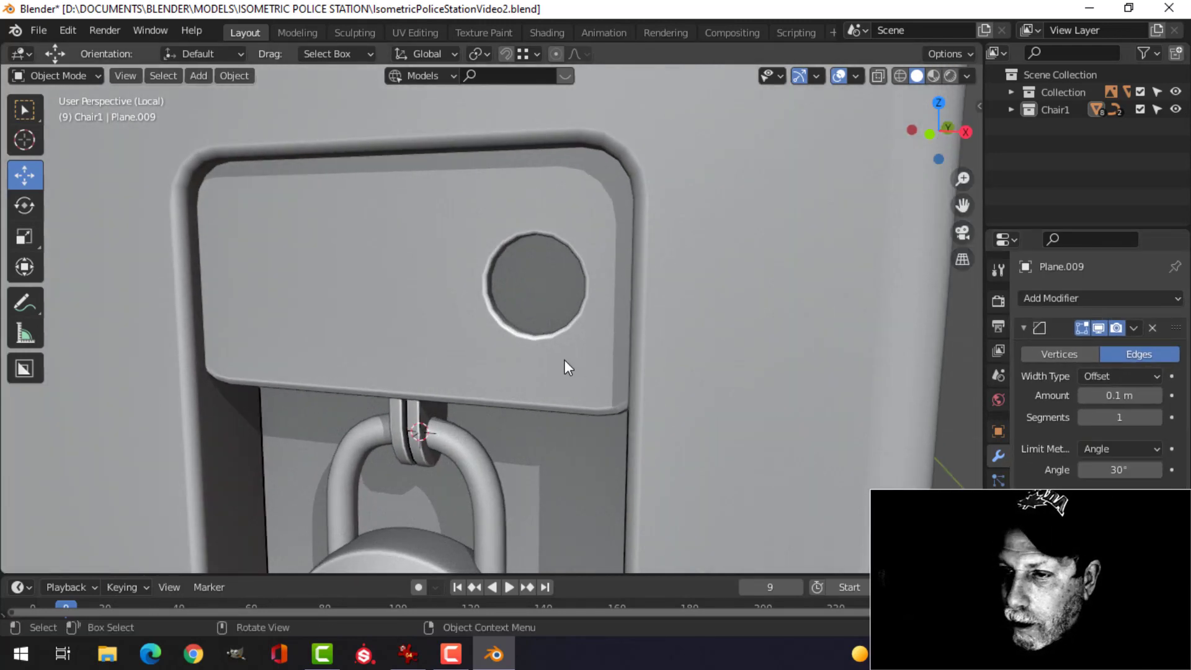
middle_click_drag(564, 360, 610, 356)
key("alt+h")
key("alt+a")
left_click(597, 294)
key("Tab")
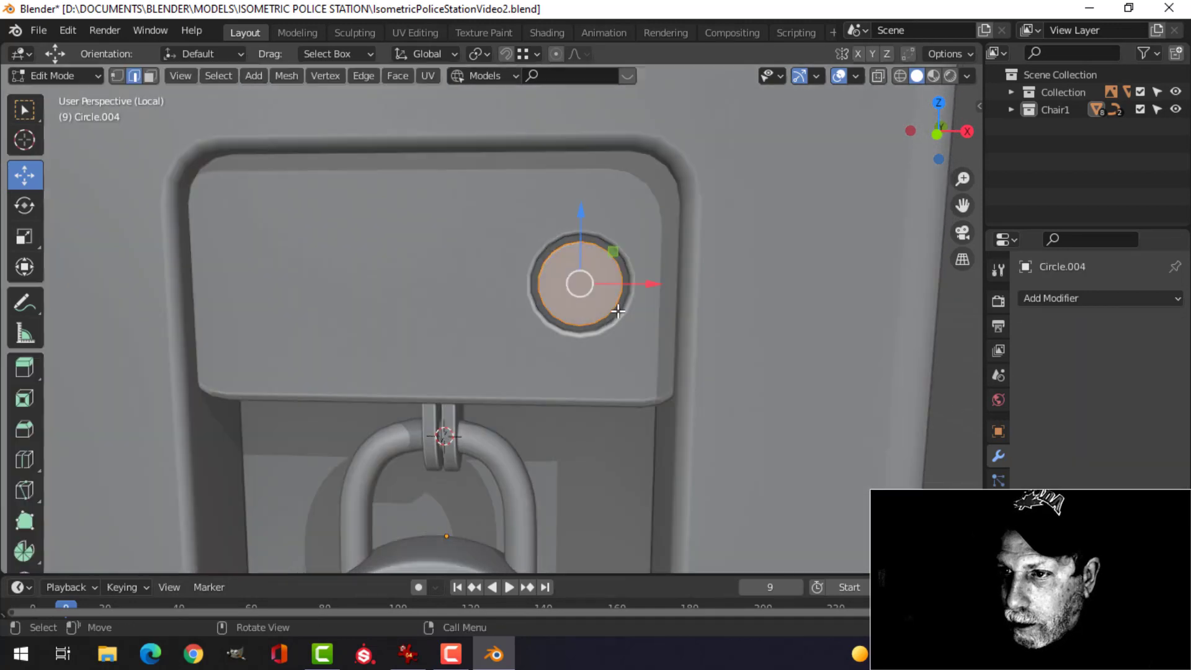
scroll(618, 312, "up", 4)
middle_click_drag(663, 290, 706, 316)
key("s")
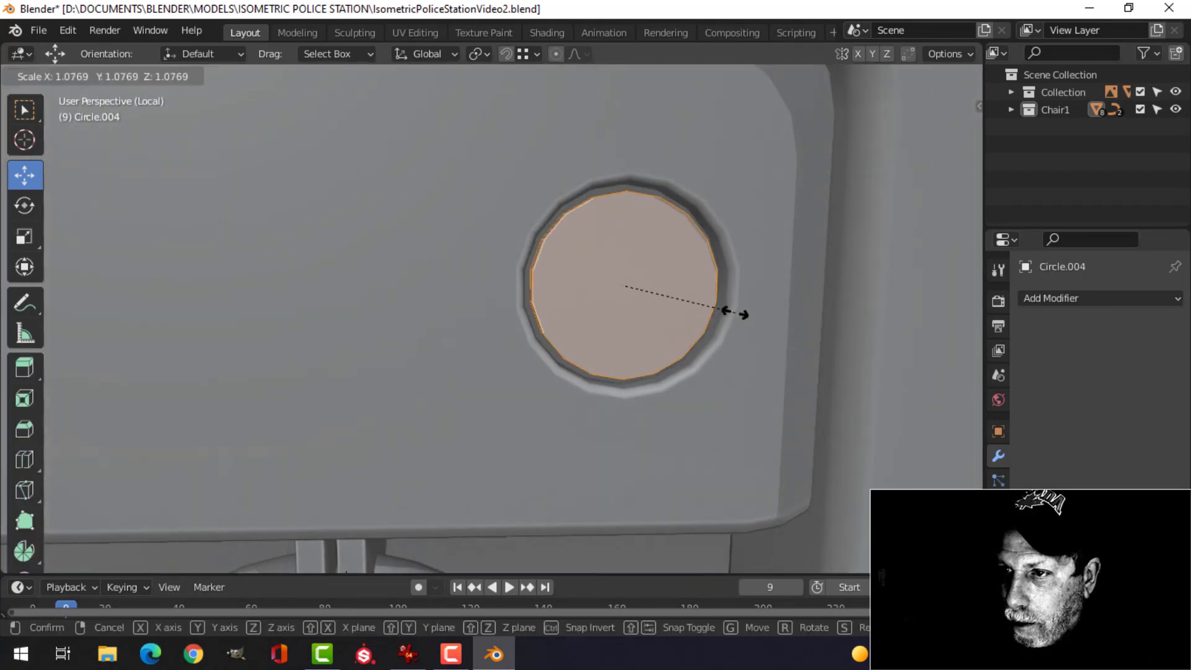
left_click(740, 311)
key("s")
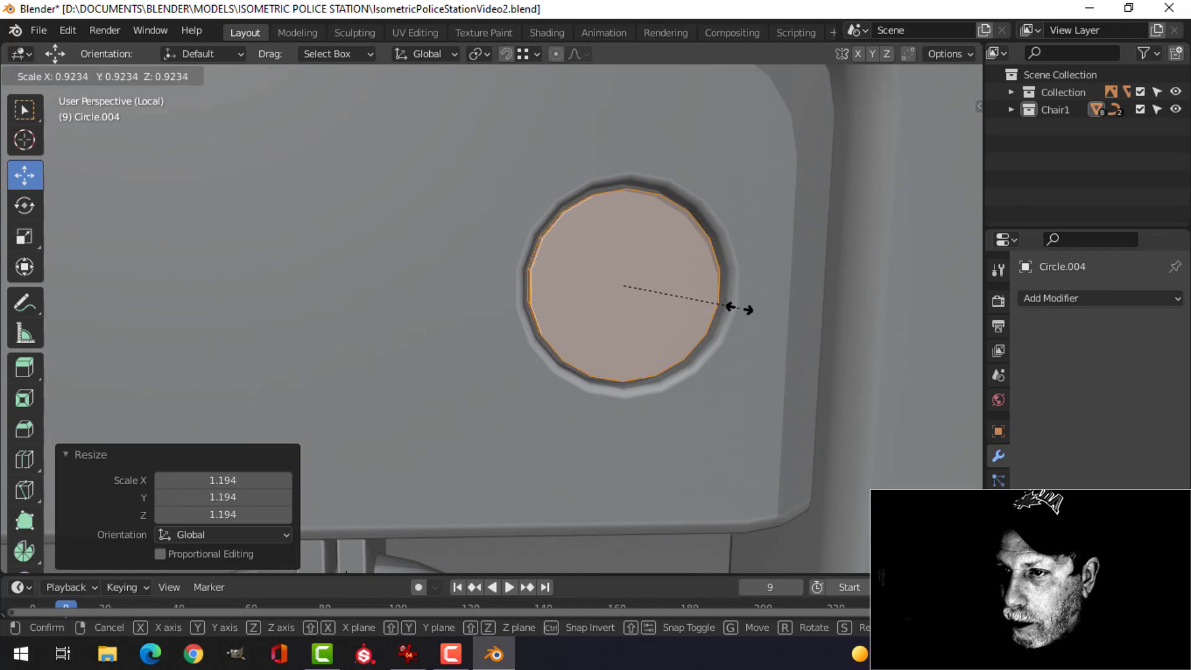
left_click(741, 310)
- Extrude the lock disc about 0.0015 m outward along Y in its hole and save the file
middle_click_drag(740, 310, 737, 336)
key("e")
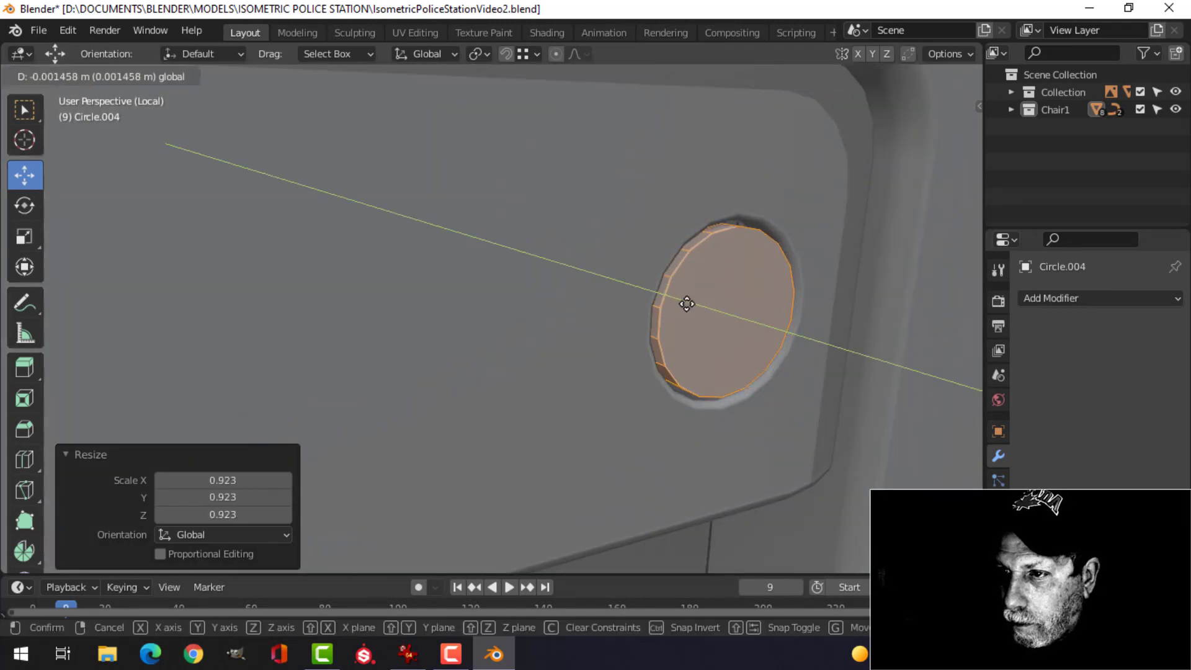
left_click_drag(687, 303, 687, 304)
key("Tab")
scroll(732, 339, "down", 4)
key("alt+a")
scroll(695, 335, "down", 7)
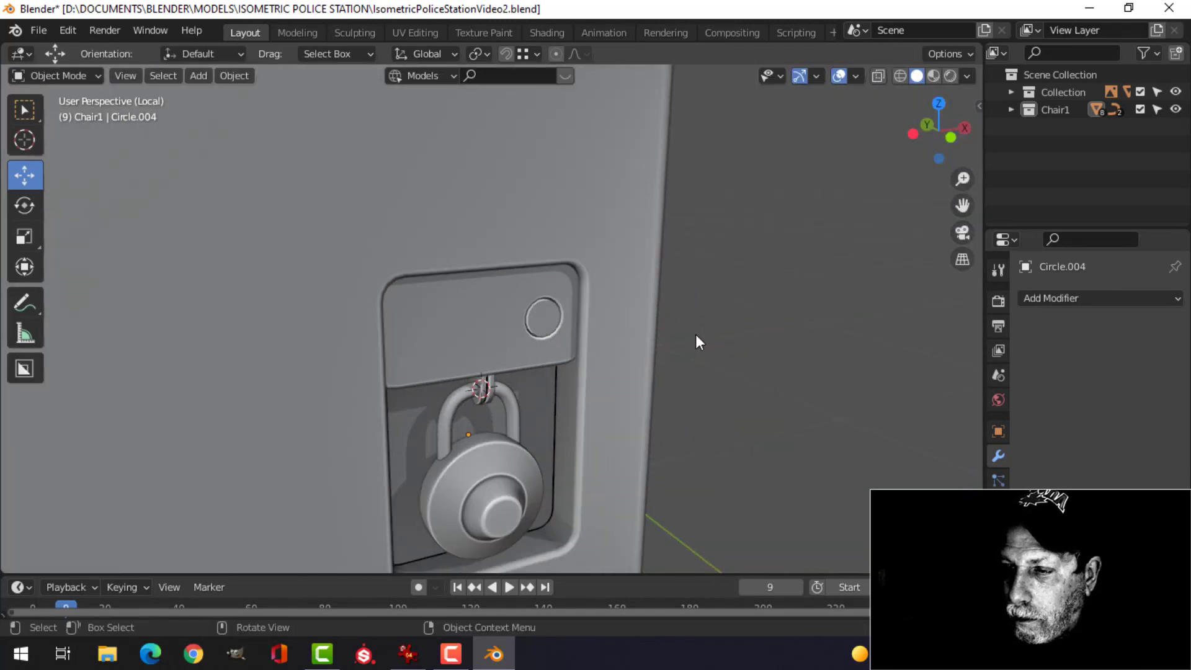
middle_click_drag(674, 351, 668, 296)
scroll(642, 290, "down", 3)
key("ctrl+s")
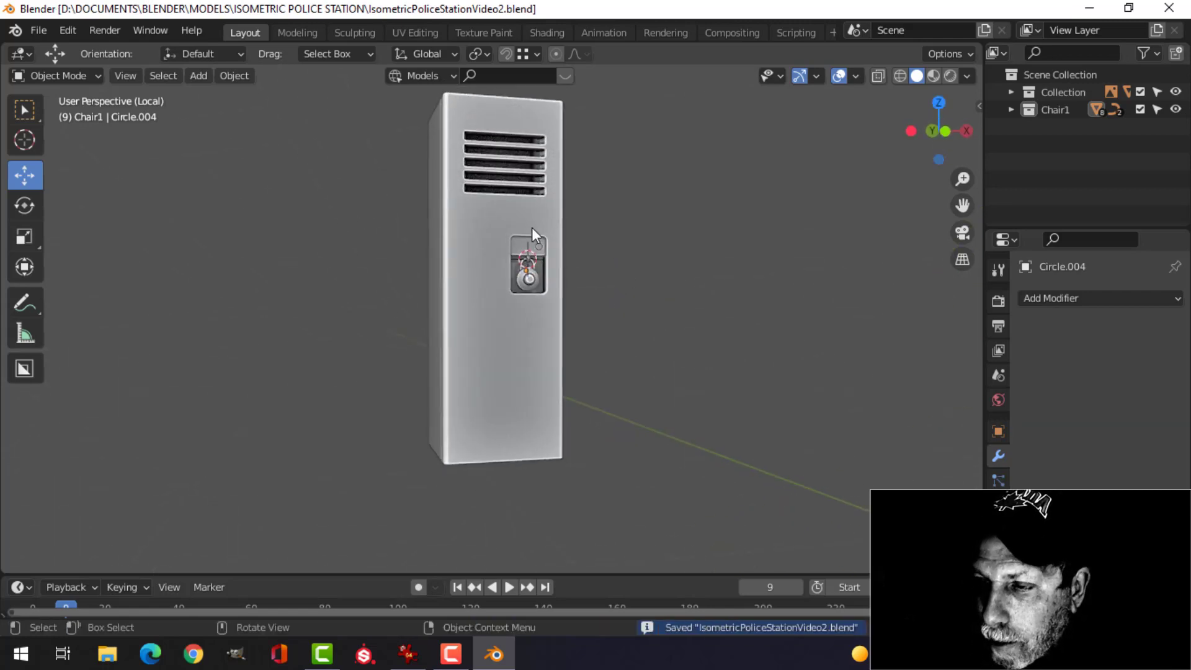
- Duplicate the locker door's top front edge, lower the copy about 0.03 m above the vents and scale it to about 0.58
middle_click_drag(586, 389, 639, 383)
scroll(641, 380, "up", 1)
middle_click_drag(638, 325, 643, 426, "shift")
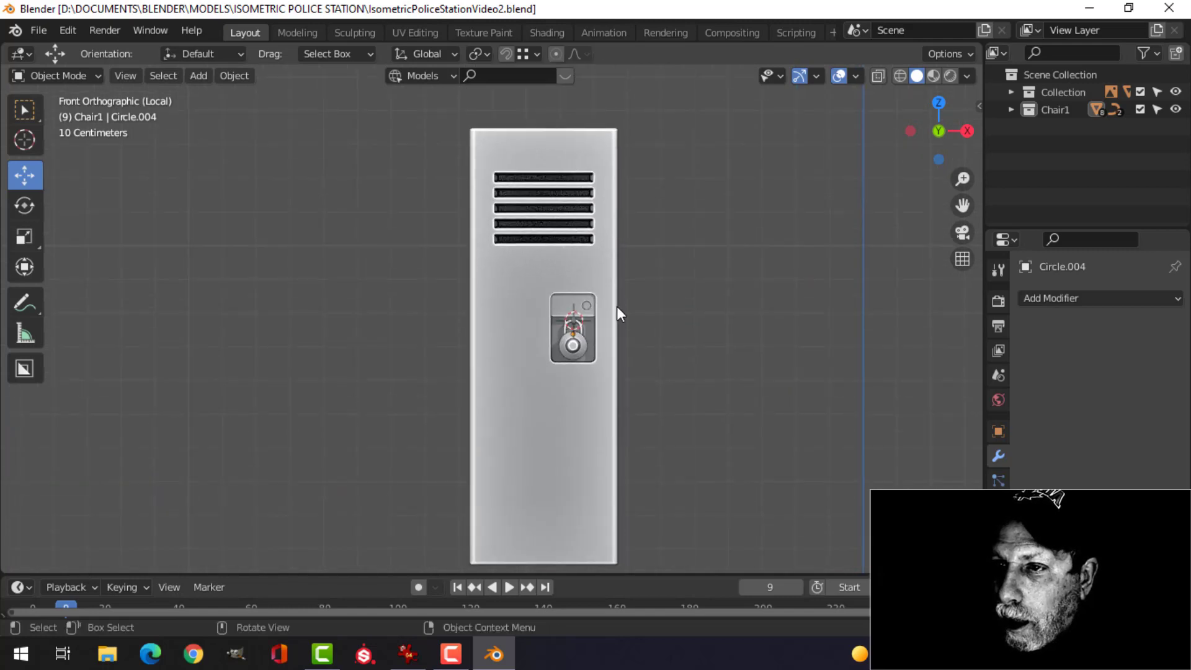
middle_click_drag(595, 249, 585, 372, "shift")
scroll(598, 341, "up", 3)
left_click(540, 314)
key("Tab")
scroll(612, 319, "up", 3)
scroll(552, 367, "up", 2)
key("shift+d")
left_click_drag(520, 302, 549, 313)
left_click_drag(603, 251, 609, 280)
key("s")
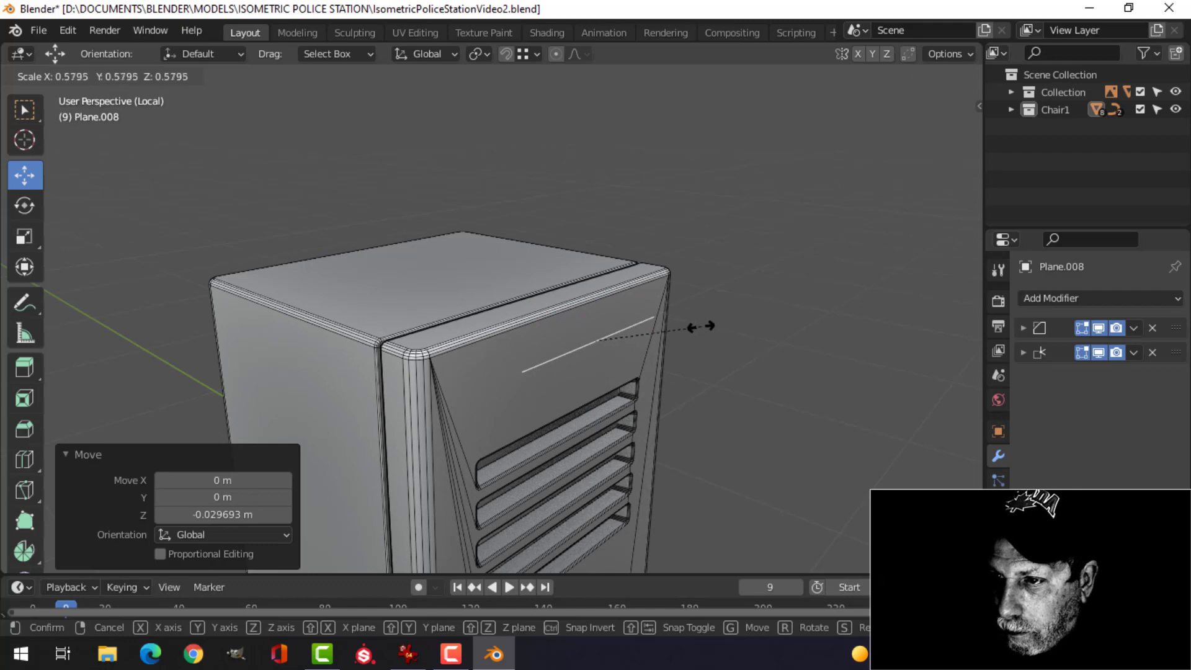
left_click(701, 327)
- Separate the duplicated edge from the locker into its own object and open that object's mesh for editing
key("p")
left_click(699, 325)
key("Tab")
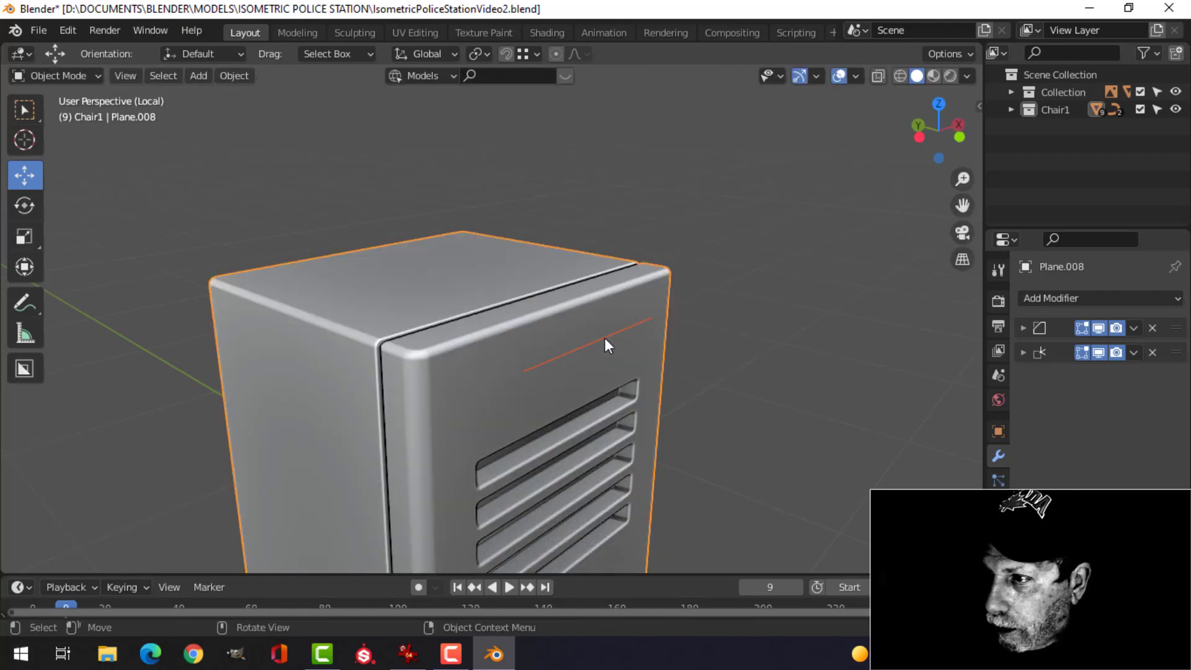
left_click(608, 338)
key("Tab")
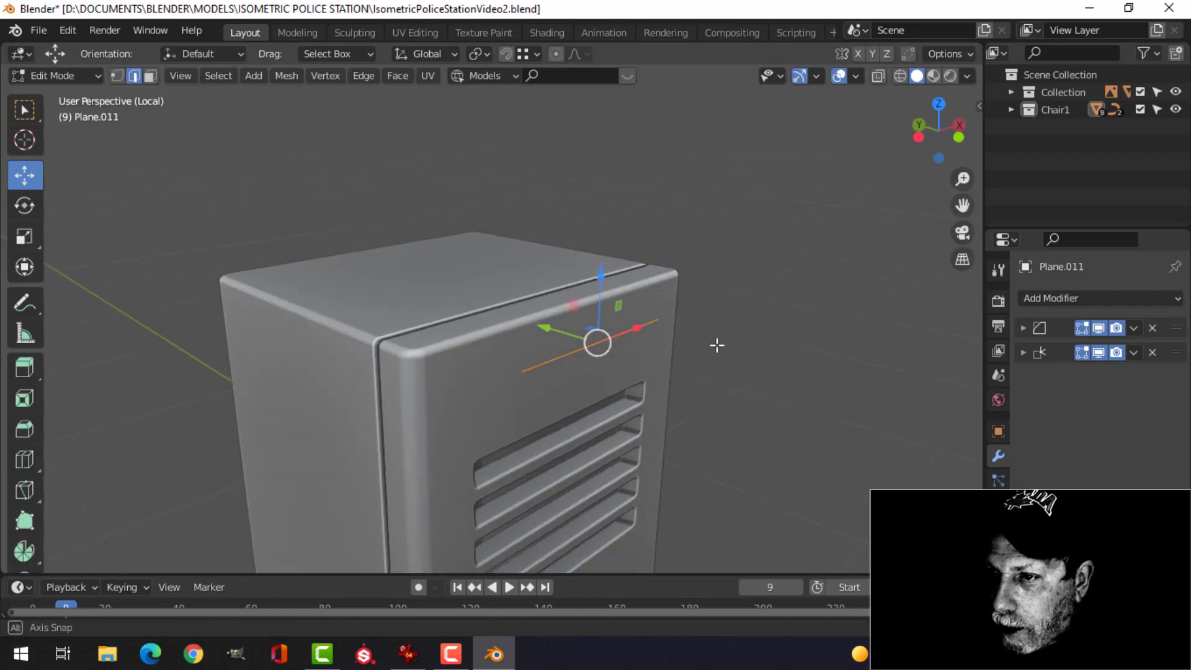
- Extrude the separated edge downward along Z into a thin rectangular nameplate face above the vents
key("KP_1")
middle_click_drag(695, 343, 637, 311, "shift")
key("e")
right_click(638, 310)
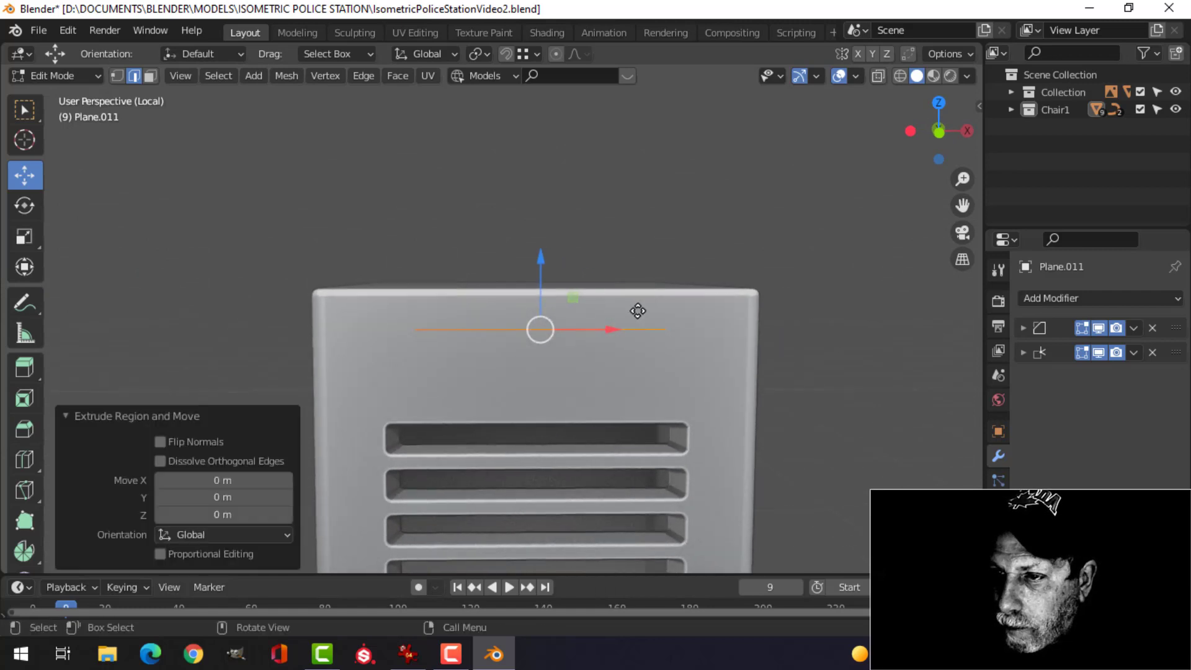
left_click_drag(542, 257, 554, 307)
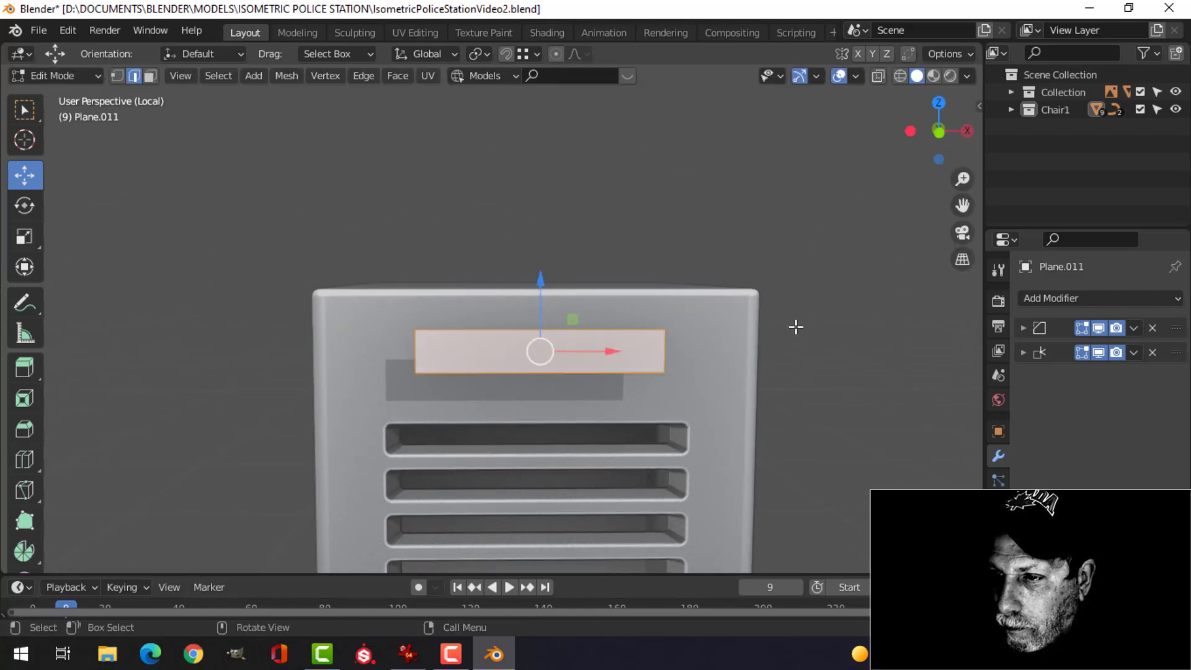
- Scale the nameplate face uniformly by 0.839 and adjust its height by scaling along Z
key("s")
left_click(755, 328)
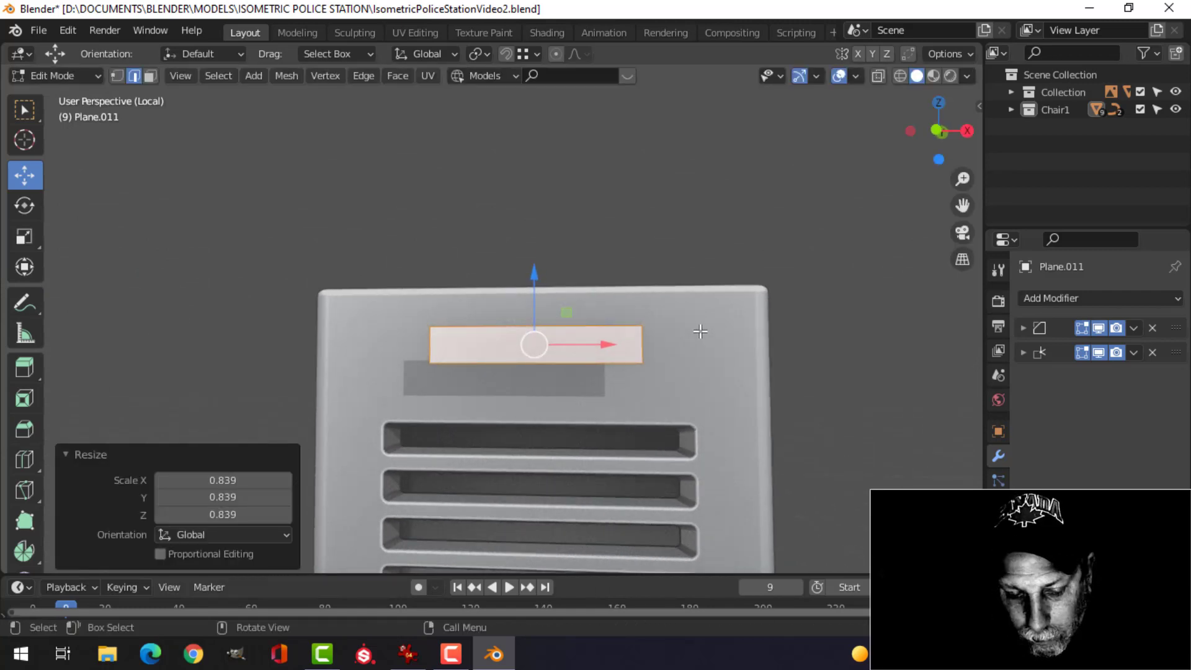
key("s")
key("z")
left_click(726, 364)
- Round the nameplate's four corners with a vertex bevel of about 0.005 m and 4 segments
middle_click_drag(726, 363, 685, 318)
scroll(636, 371, "up", 3)
key("1")
key("ctrl+shift+b")
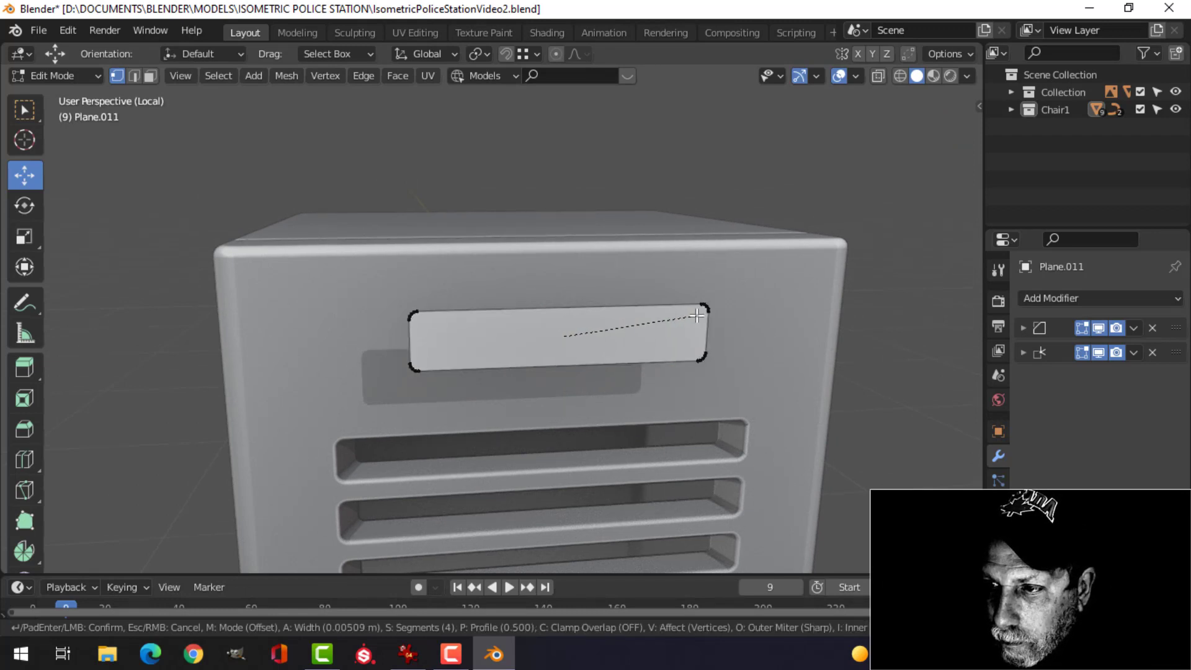
left_click(698, 315)
- Extrude the rounded nameplate face along its normal to give it thickness
middle_click_drag(620, 357, 681, 365)
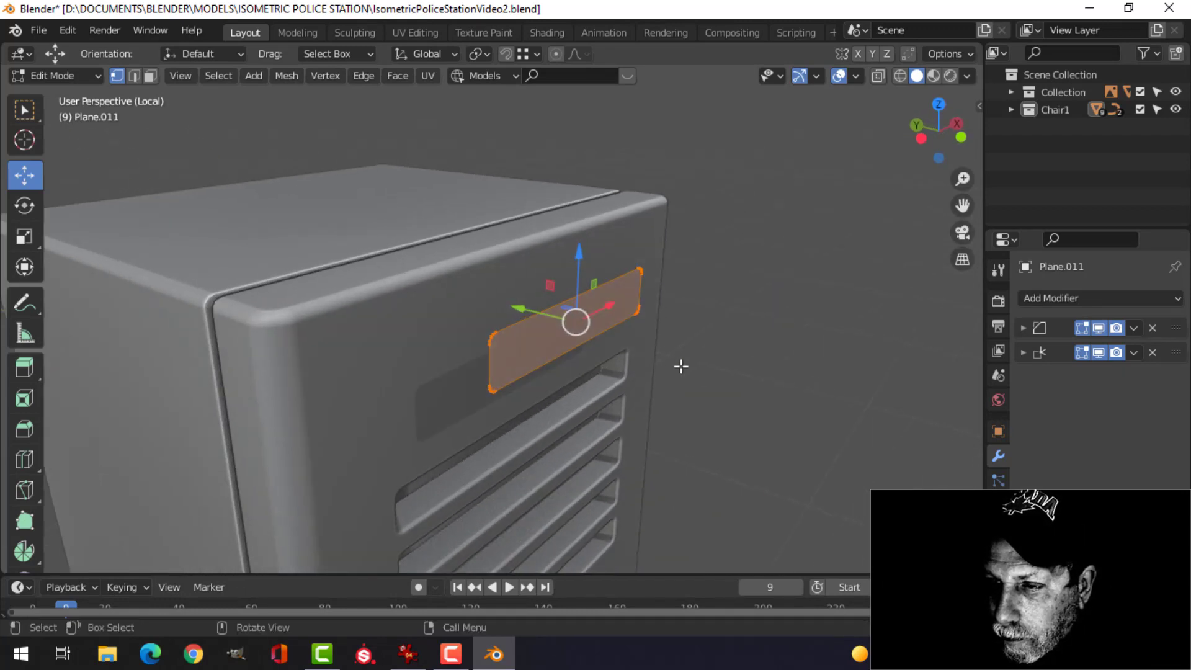
key("e")
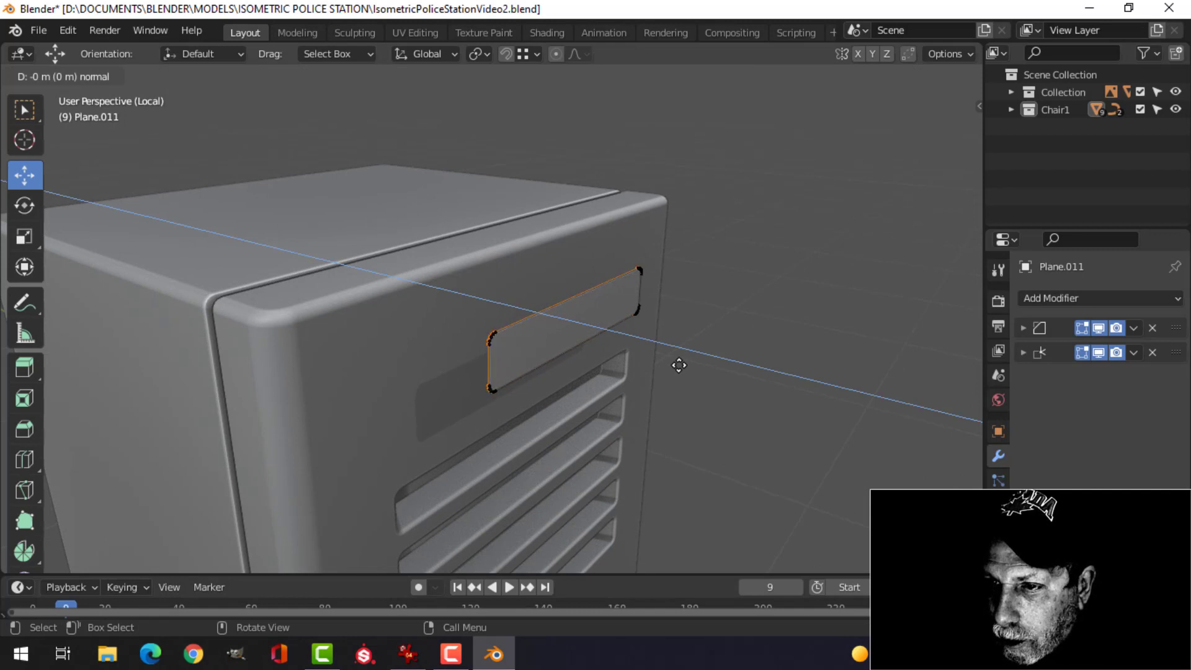
left_click(679, 362)
left_click(655, 367)
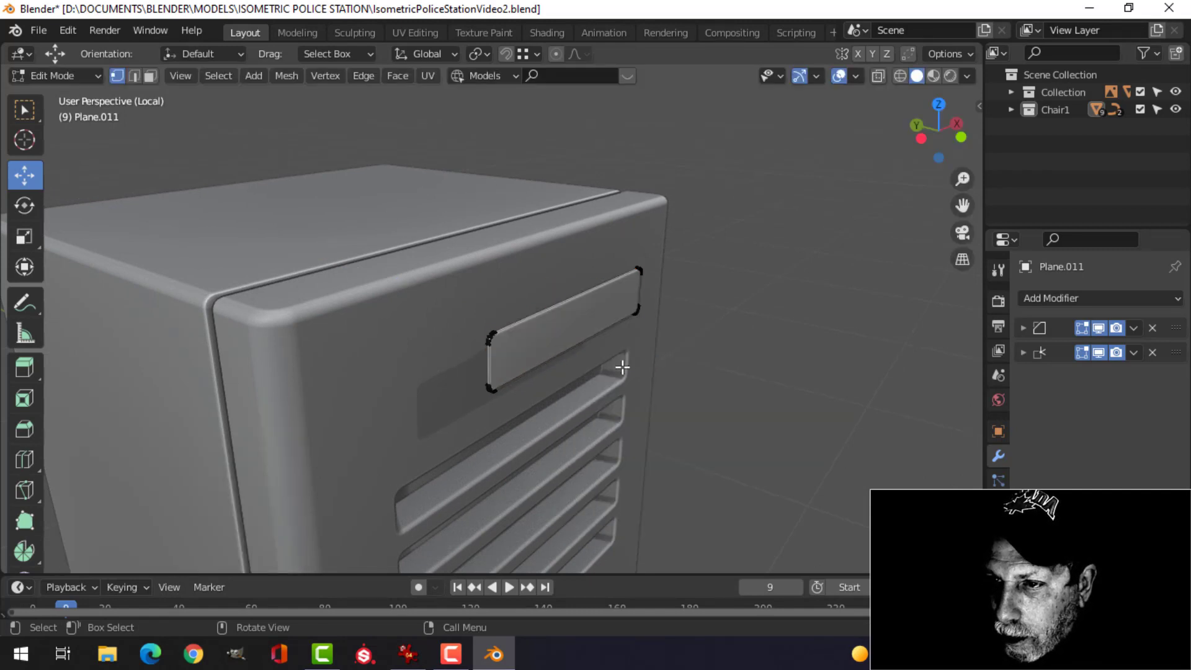
- Move the whole nameplate about 0.03 m along Y so it sits against the locker door
key("a")
middle_click_drag(623, 366, 584, 366)
left_click_drag(518, 308, 482, 296)
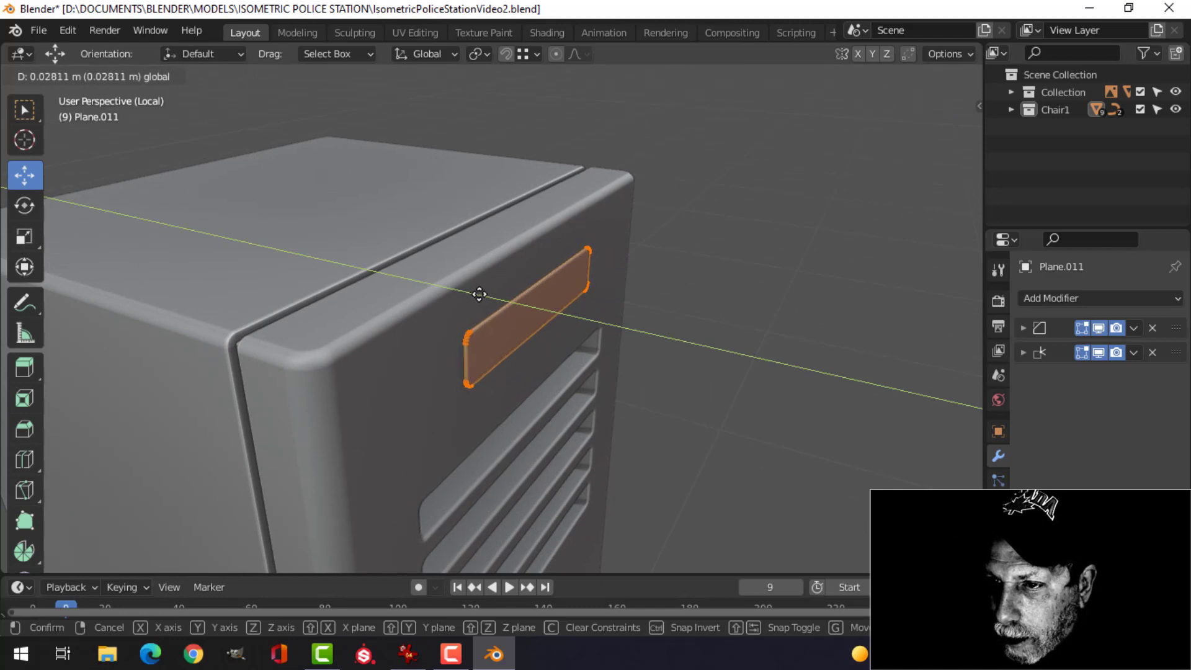
left_click_drag(477, 293, 481, 295)
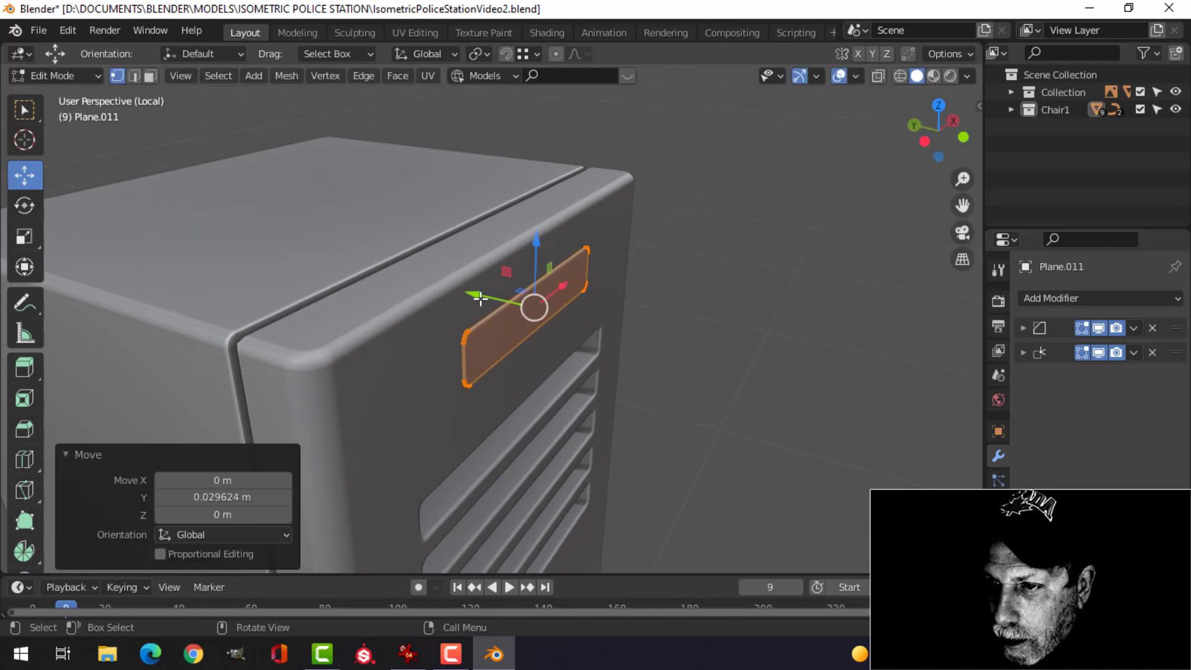
key("Tab")
middle_click_drag(655, 326, 594, 426)
scroll(643, 380, "down", 4)
scroll(574, 347, "up", 2)
middle_click_drag(594, 426, 587, 391)
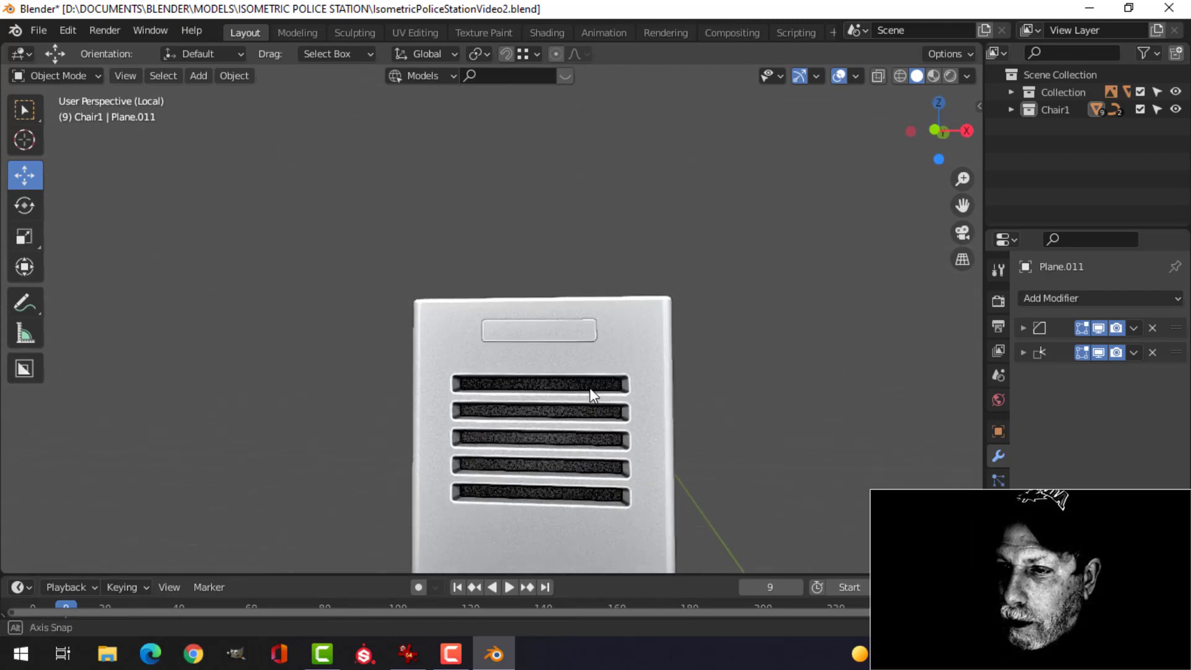
- Narrow the nameplate by scaling its mesh along X to 0.806
scroll(583, 356, "up", 3)
left_click(577, 343)
key("Tab")
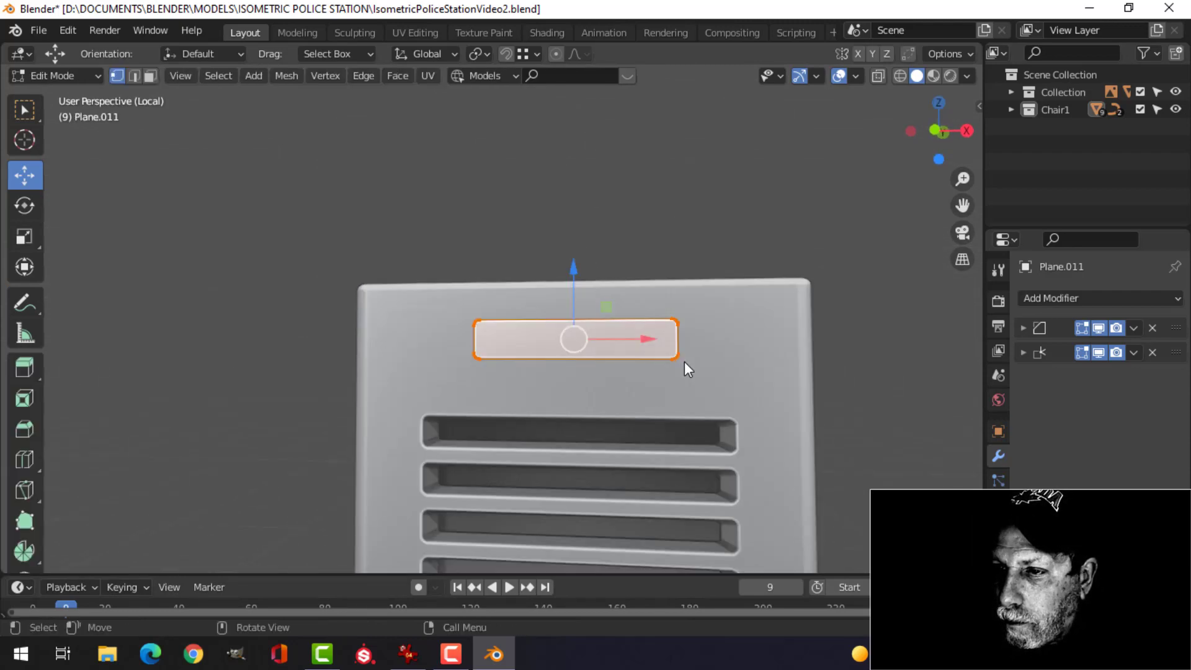
key("s")
key("x")
left_click(711, 366)
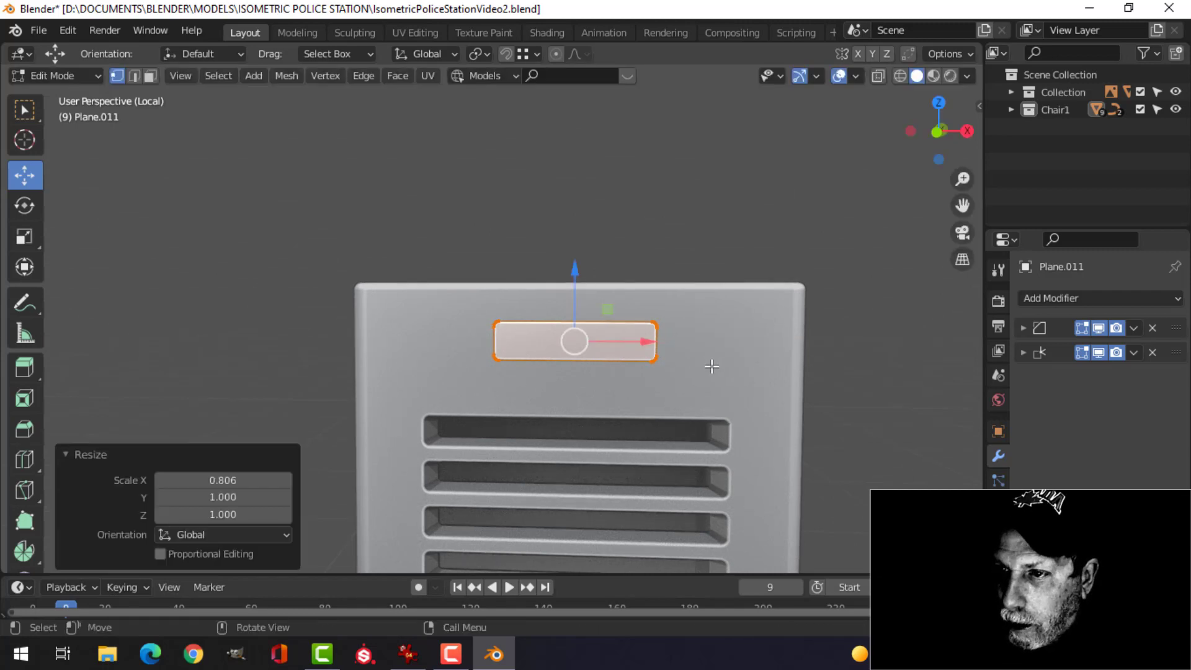
key("Tab")
scroll(678, 391, "down", 6)
middle_click_drag(664, 321, 653, 258, "shift")
scroll(642, 335, "down", 2)
middle_click_drag(641, 338, 642, 354)
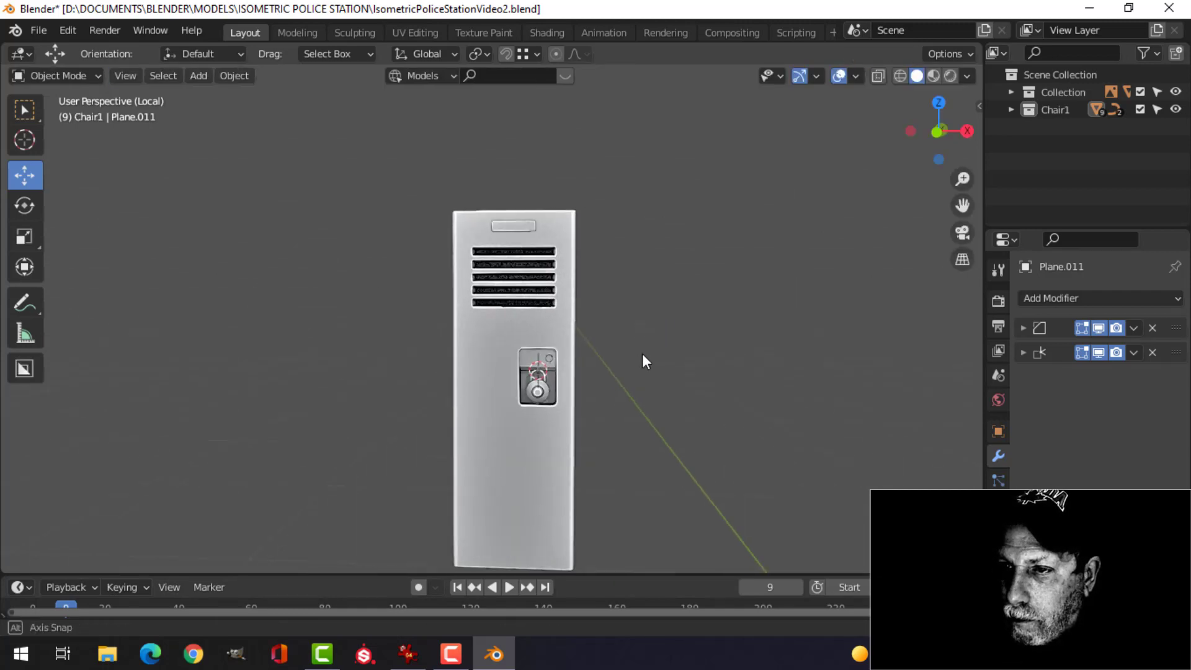
- Lower the nameplate slightly along Z between the door's top edge and the vents, and save the file
scroll(639, 348, "up", 2)
left_click(533, 189)
middle_click_drag(559, 272, 571, 325, "shift")
key("Tab")
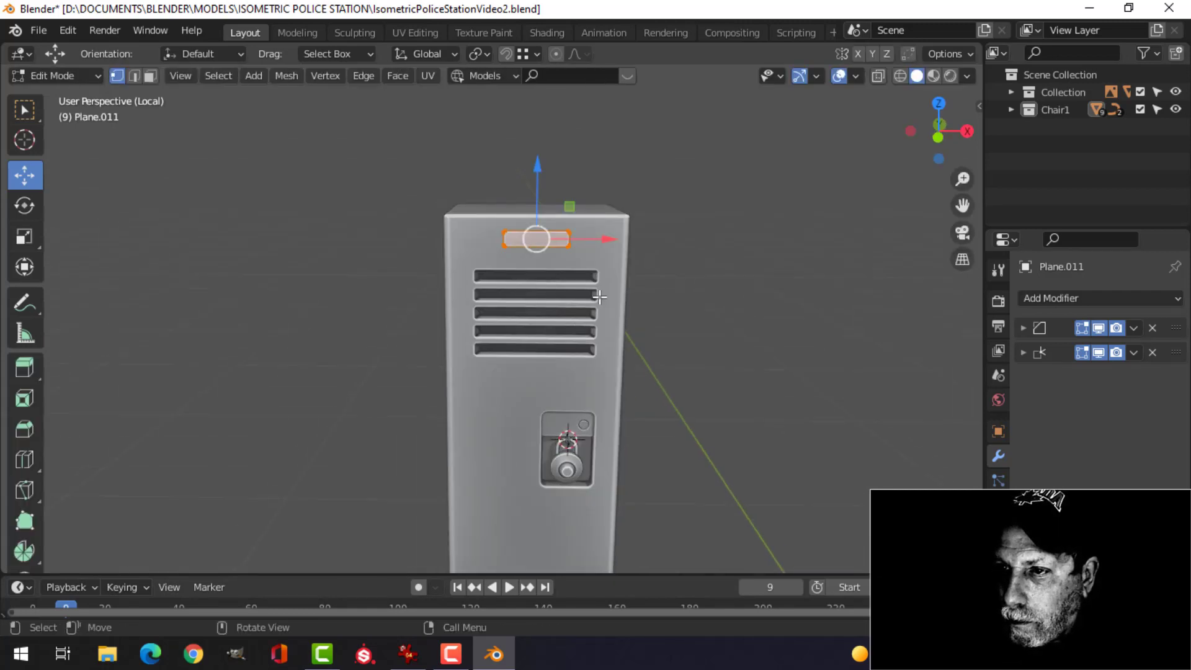
left_click_drag(538, 176, 538, 183)
key("Tab")
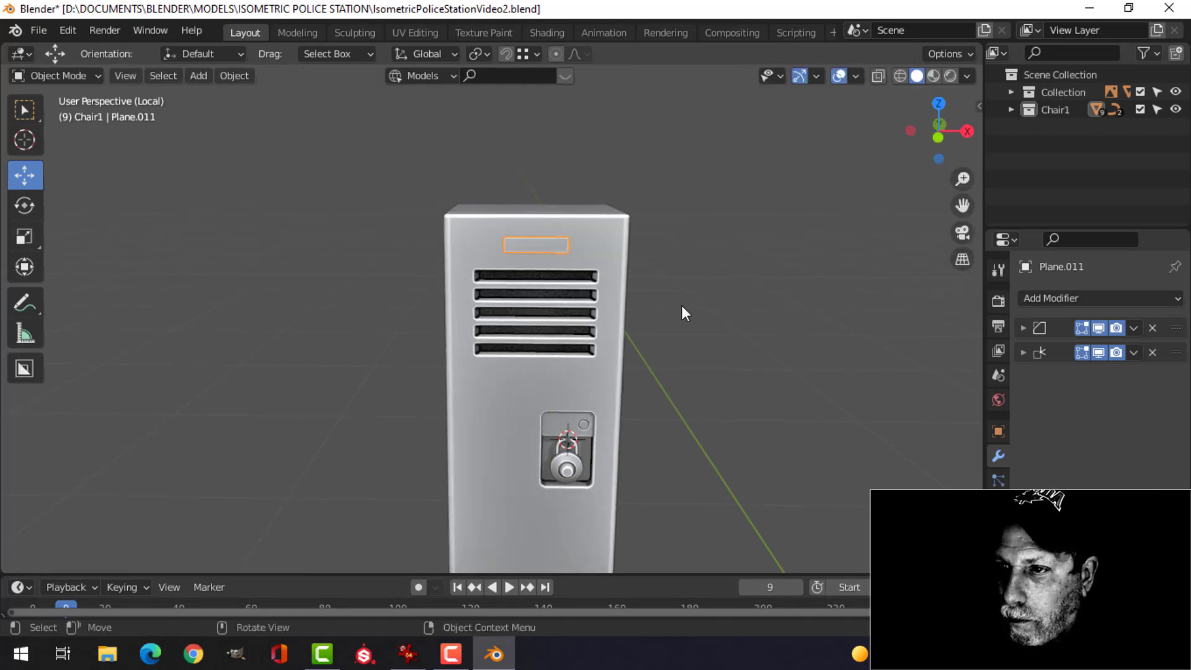
left_click(682, 305)
scroll(685, 338, "down", 4)
scroll(620, 358, "up", 3)
middle_click_drag(687, 356, 628, 278)
middle_click_drag(628, 278, 687, 300)
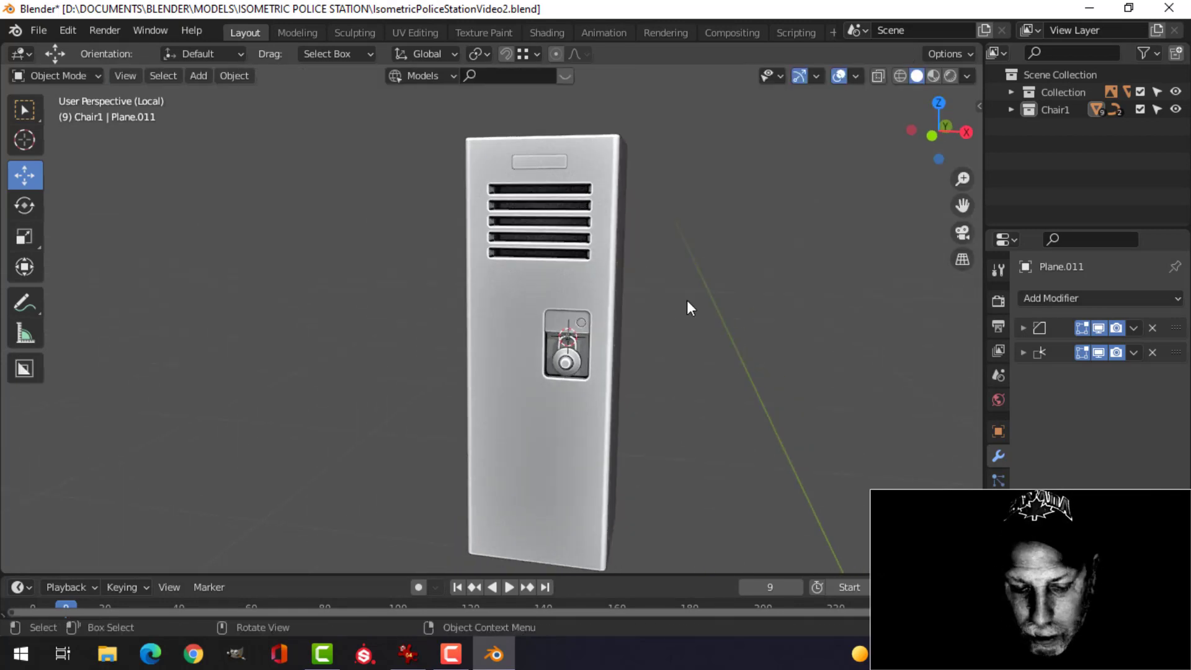
key("ctrl+s")
- Turn the nameplate's normals outward, showing the Face Orientation overlay only while correcting them
left_click(855, 76)
left_click(774, 392)
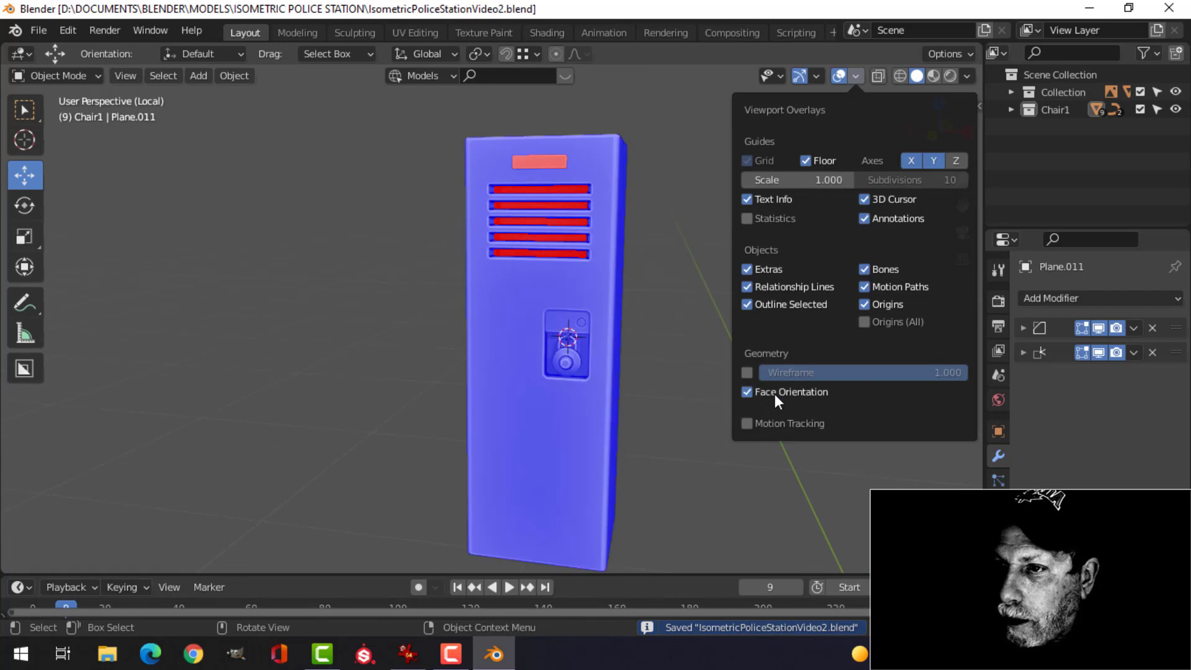
left_click(541, 161)
key("Tab")
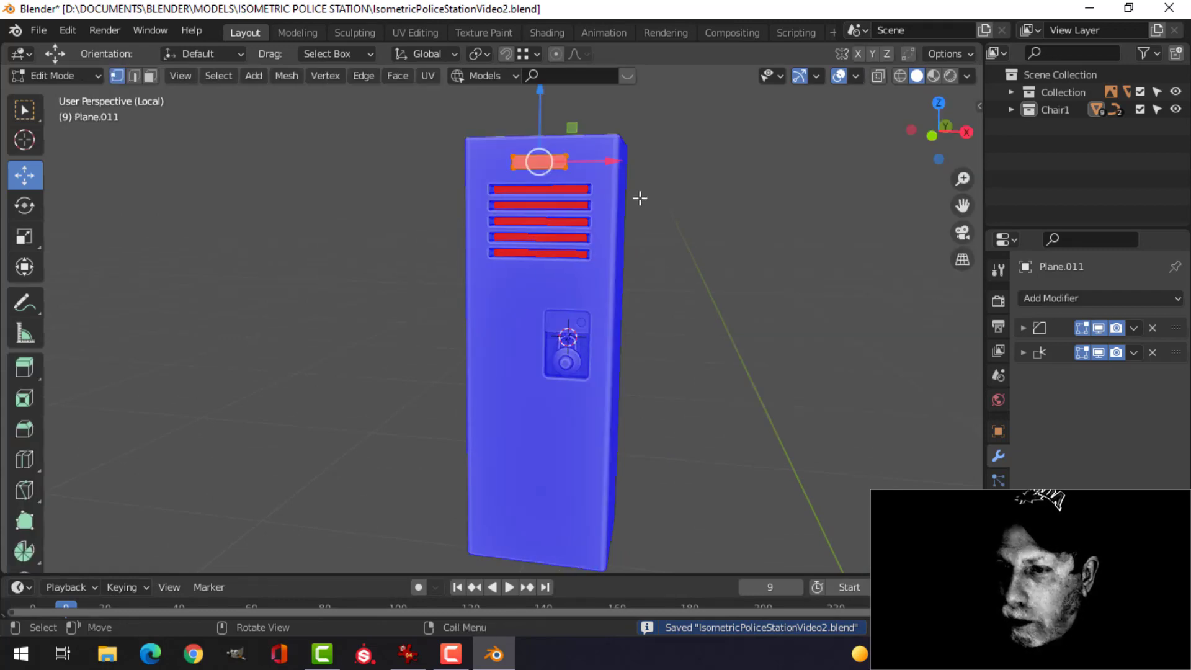
key("alt+n")
left_click(640, 197)
key("Tab")
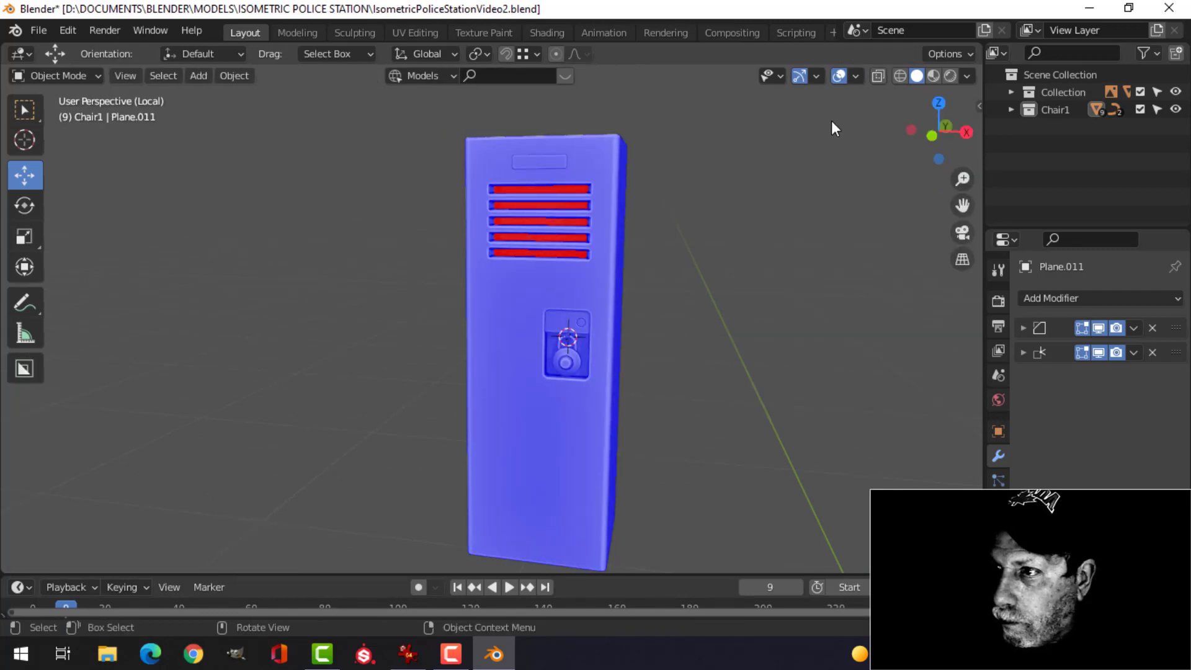
left_click(855, 77)
left_click(754, 393)
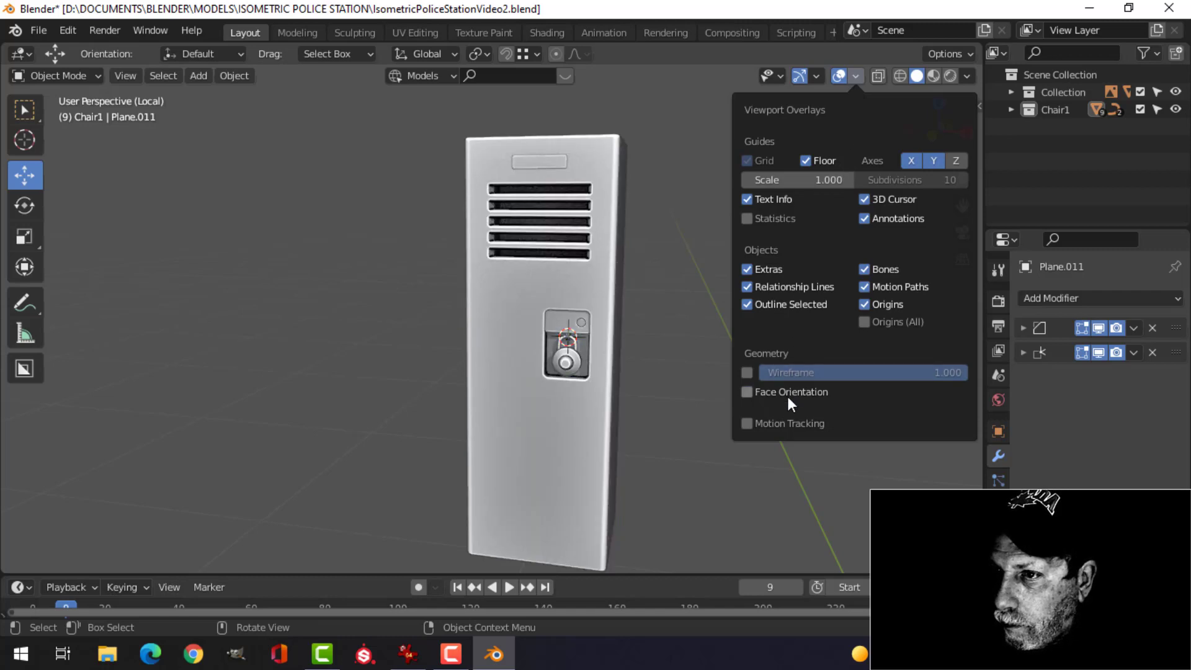
- Duplicate the nameplate and move the copy's mesh about 1.11 m down along Z, near the door's bottom
middle_click_drag(641, 284, 676, 282)
scroll(673, 275, "up", 1)
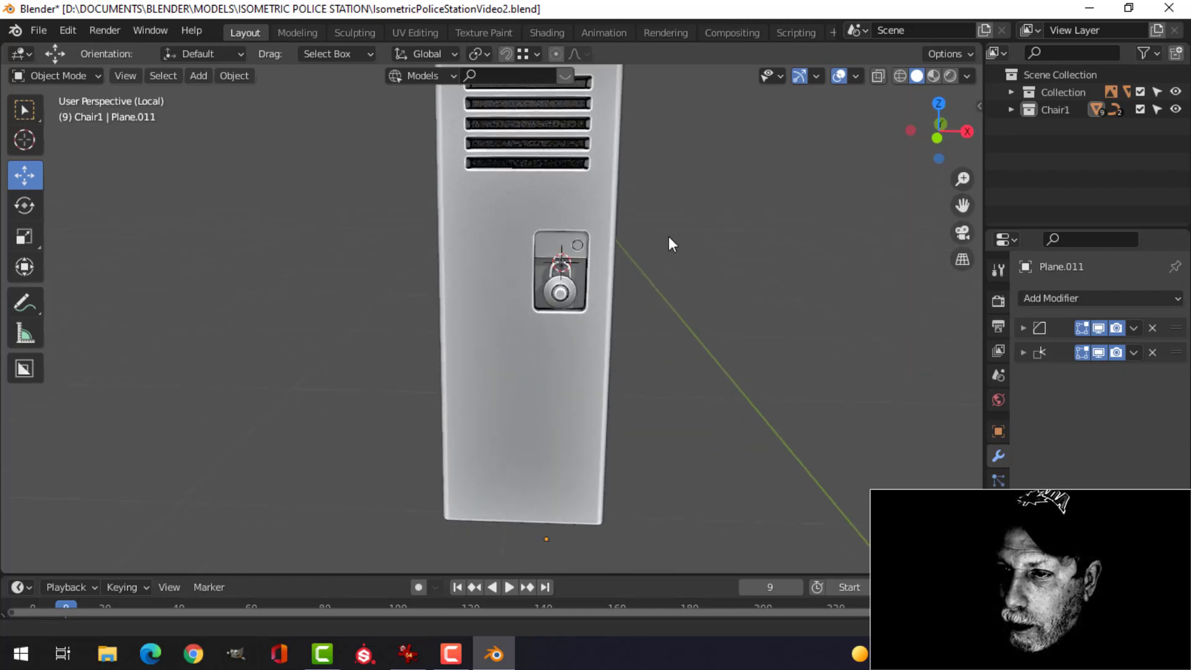
scroll(669, 229, "down", 1)
middle_click_drag(669, 237, 628, 269, "shift")
left_click(553, 143)
middle_click_drag(624, 222, 637, 231, "shift")
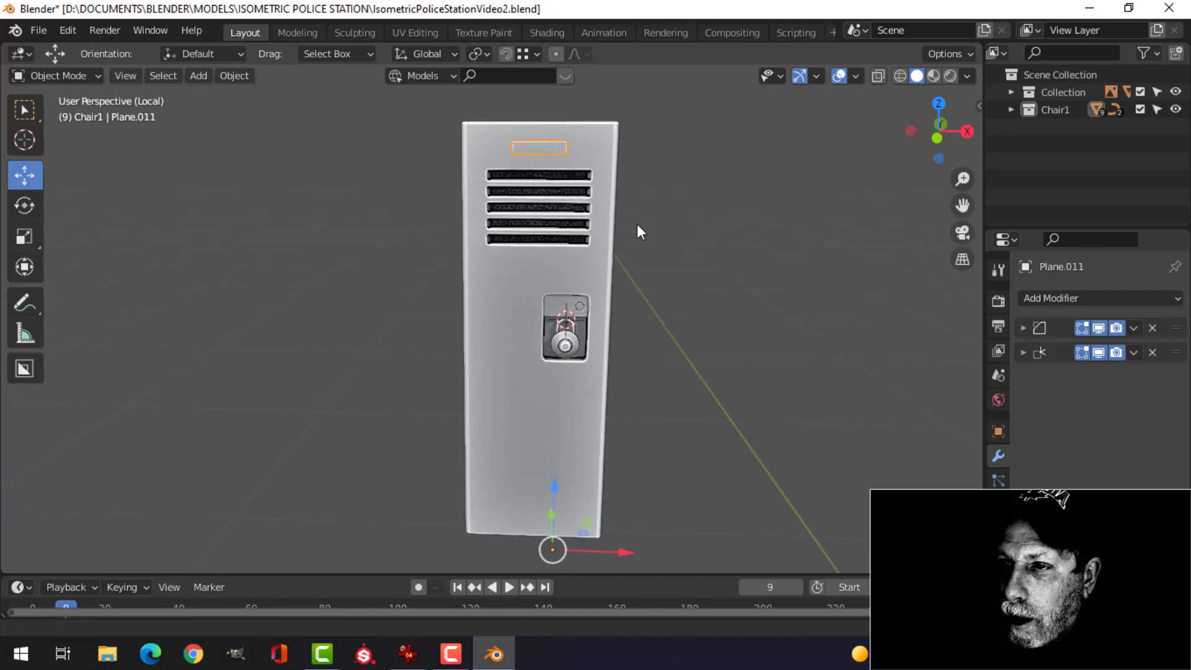
key("KP_1")
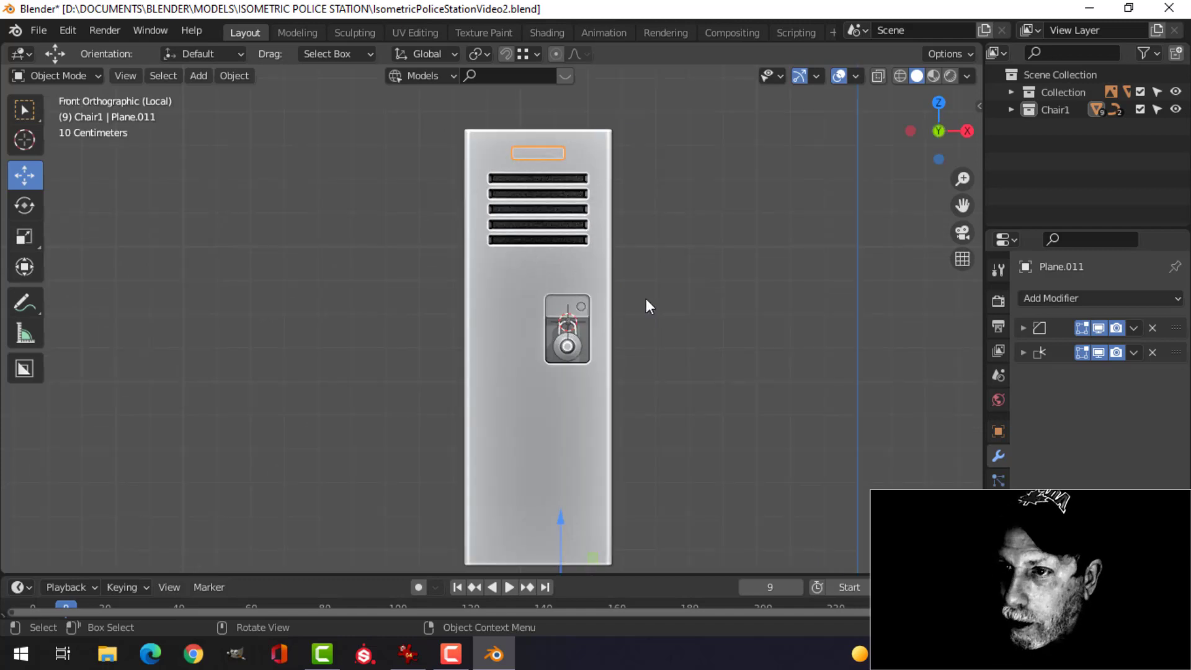
key("Tab")
middle_click_drag(662, 301, 663, 275, "shift")
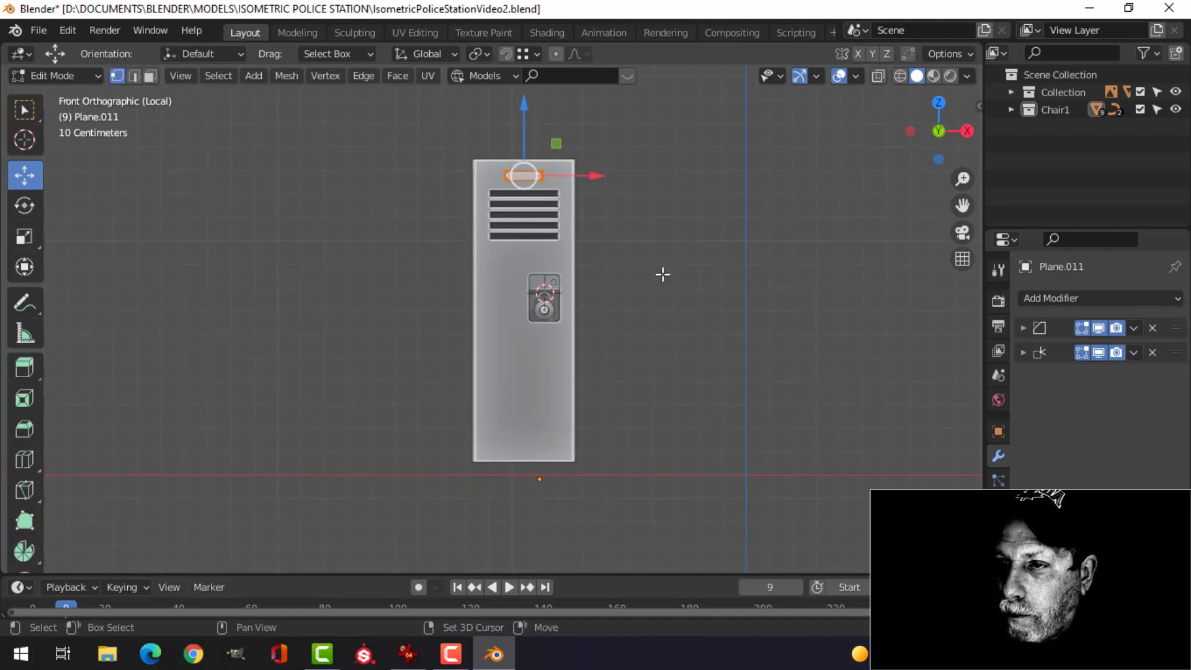
key("Tab")
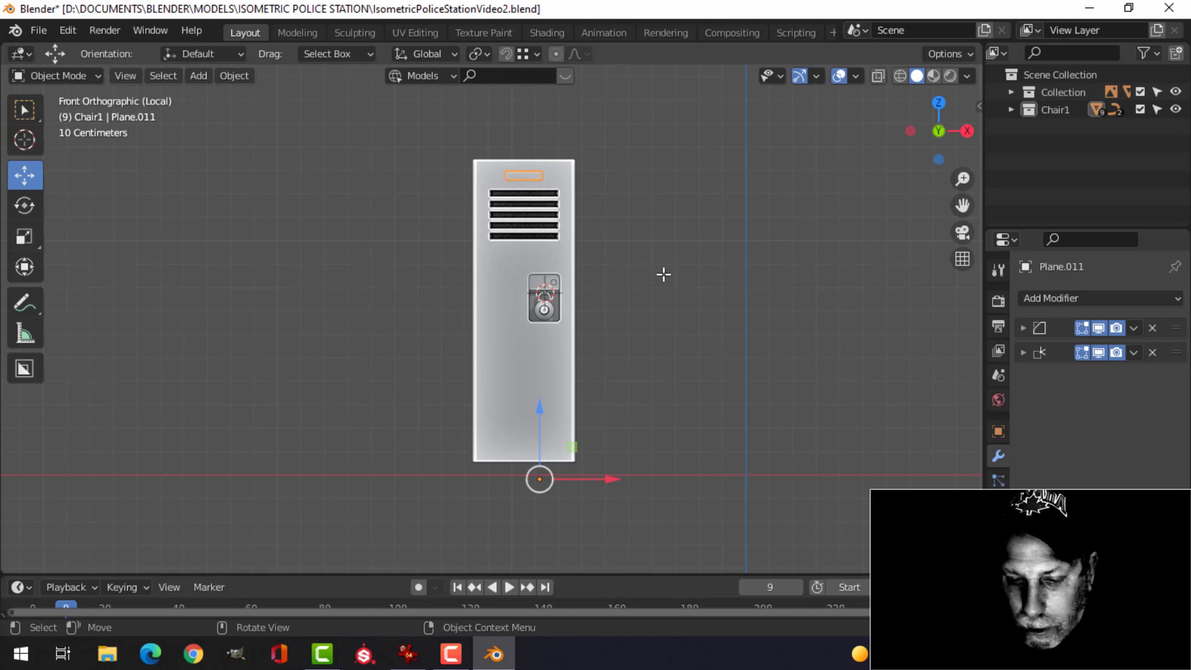
key("shift+d")
right_click(663, 275)
key("Tab")
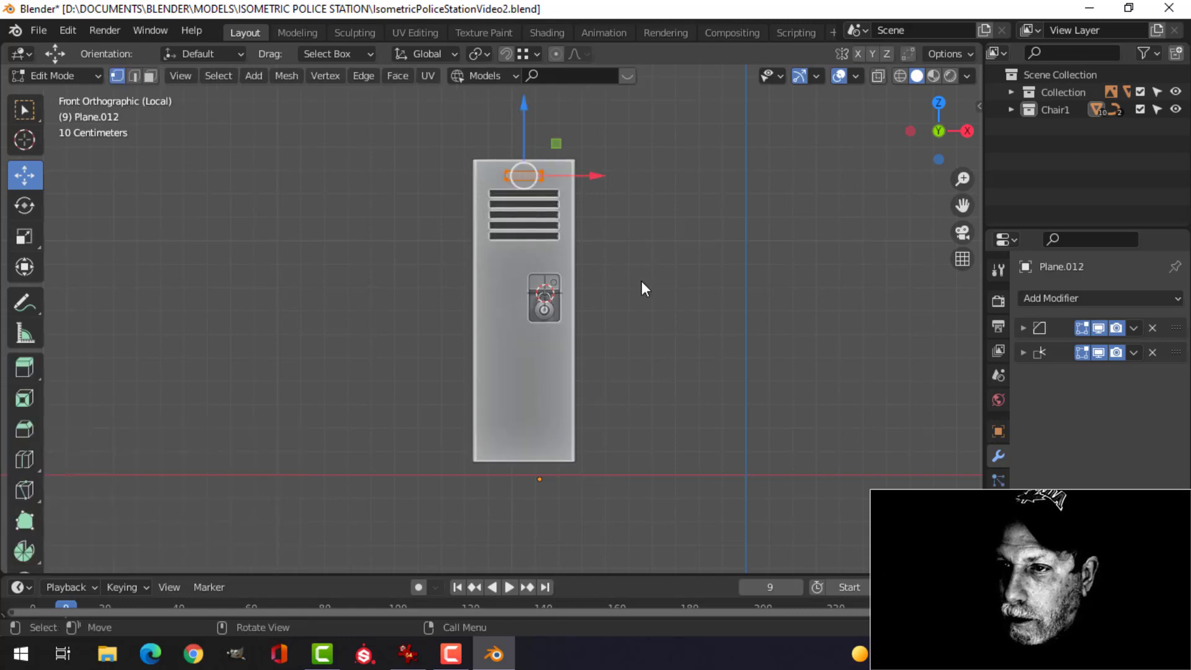
left_click_drag(532, 116, 542, 240)
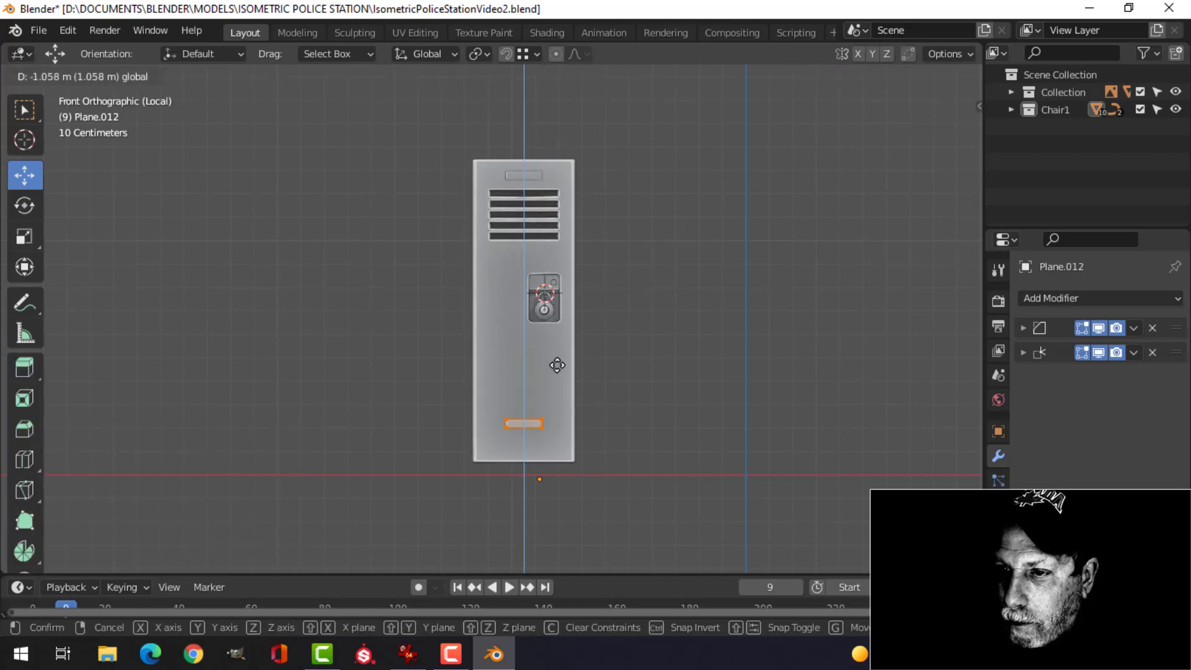
left_click_drag(557, 365, 559, 380)
middle_click_drag(651, 383, 656, 287, "shift")
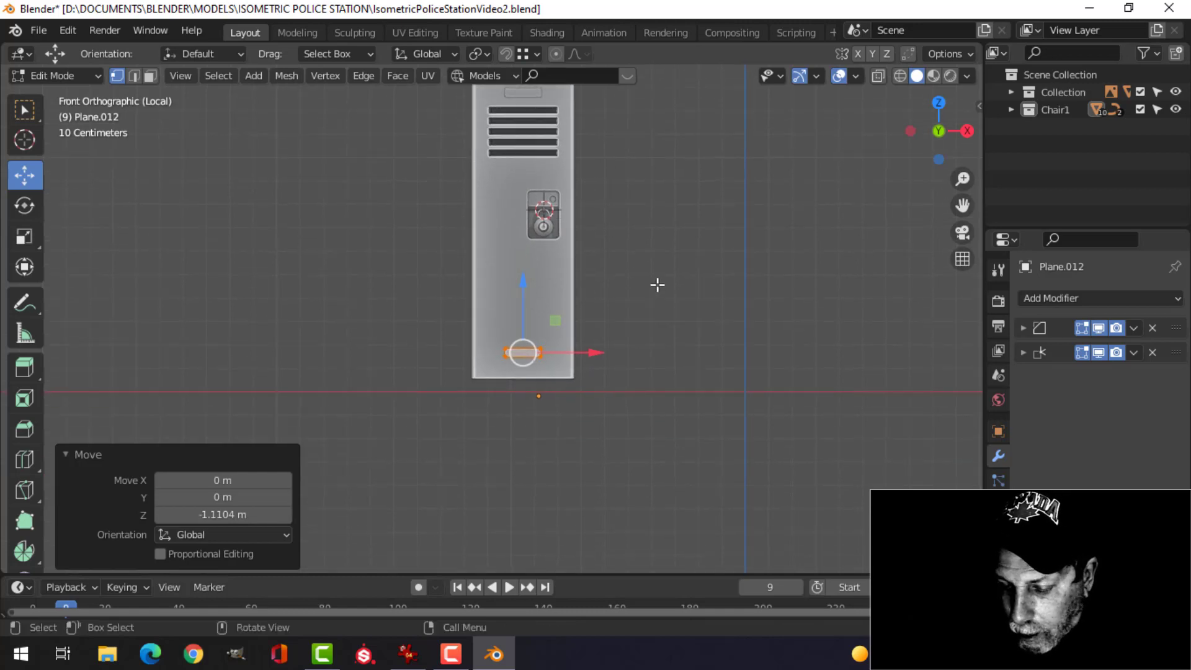
- Separate the lowered copy's mesh into its own object and open that object for mesh editing
key("p")
left_click(657, 282)
key("Tab")
left_click(523, 353)
key("Tab")
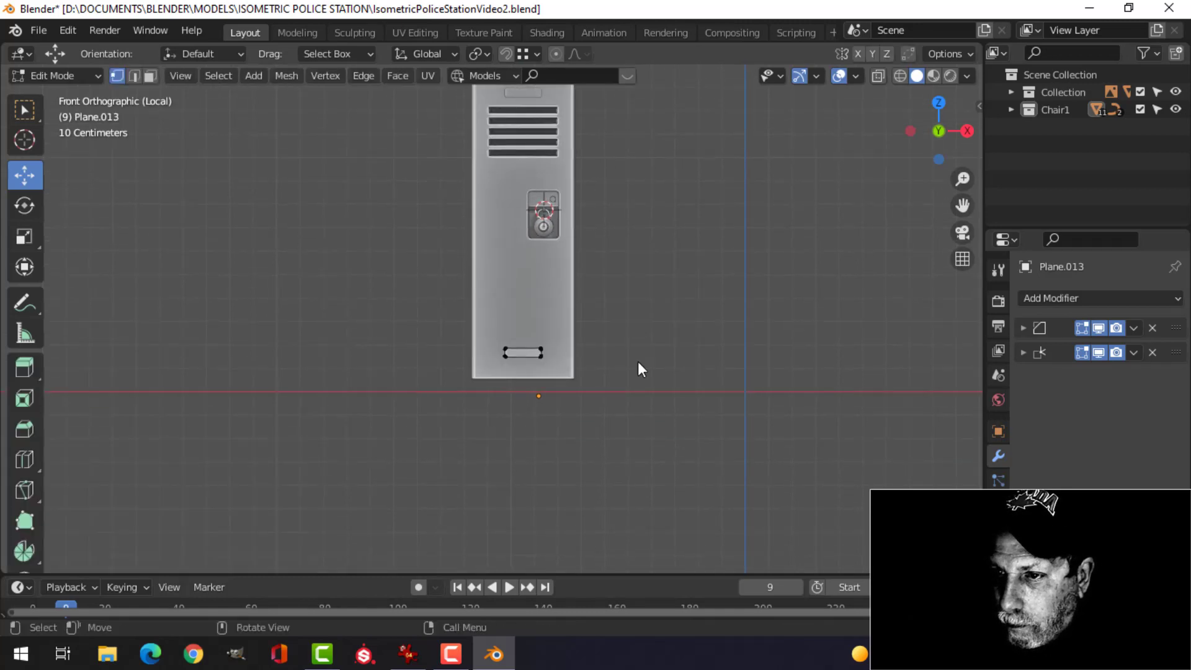
- Move the separated bar out in front of the door along Y and pull its rear edge loop back to thicken it
key("a")
key("KP_Decimal")
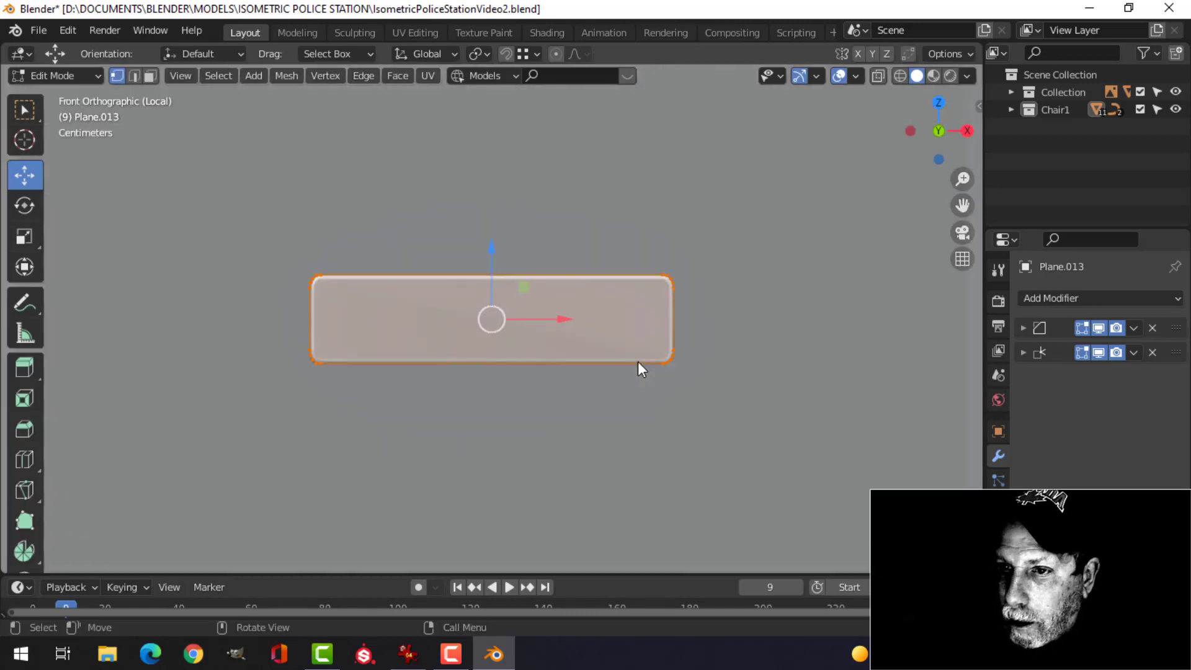
middle_click_drag(622, 379, 428, 315)
left_click_drag(428, 315, 481, 325)
mouse_move(480, 326)
middle_mouse_down()
mouse_move(529, 364)
mouse_move(631, 375)
middle_mouse_up()
left_click(598, 373)
left_click(567, 365, "alt")
left_click_drag(508, 325, 475, 325)
mouse_move(699, 335)
middle_mouse_down()
mouse_move(669, 345)
mouse_move(705, 334)
middle_mouse_up()
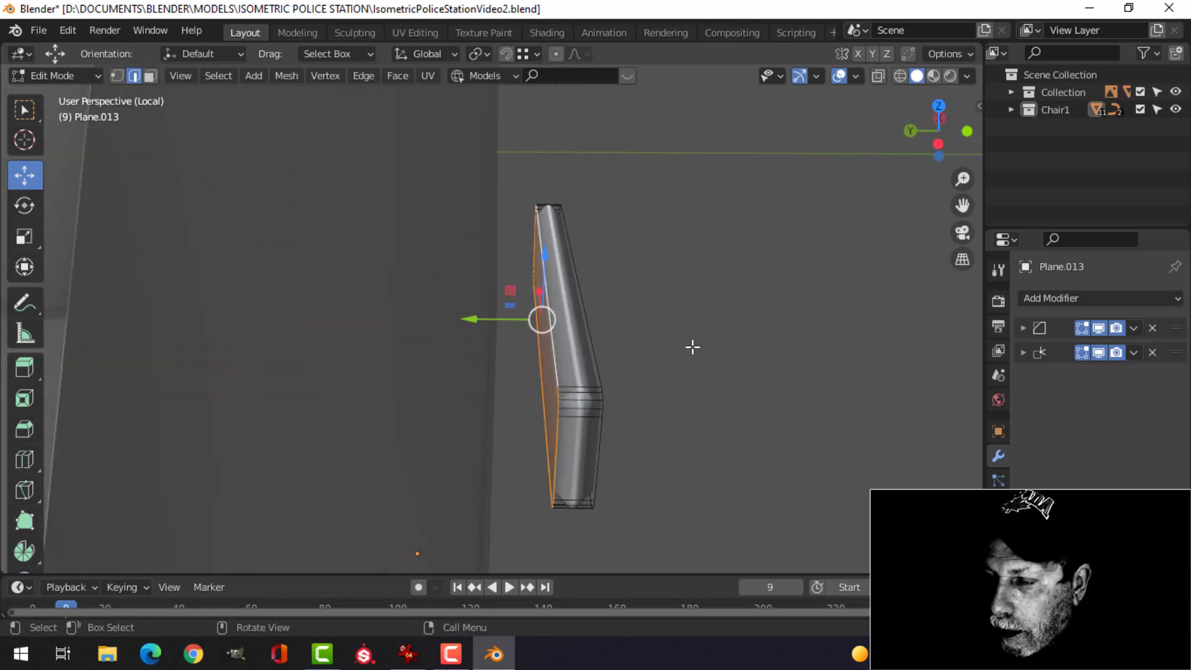
- Remove both modifiers from the thickened bar
key("Tab")
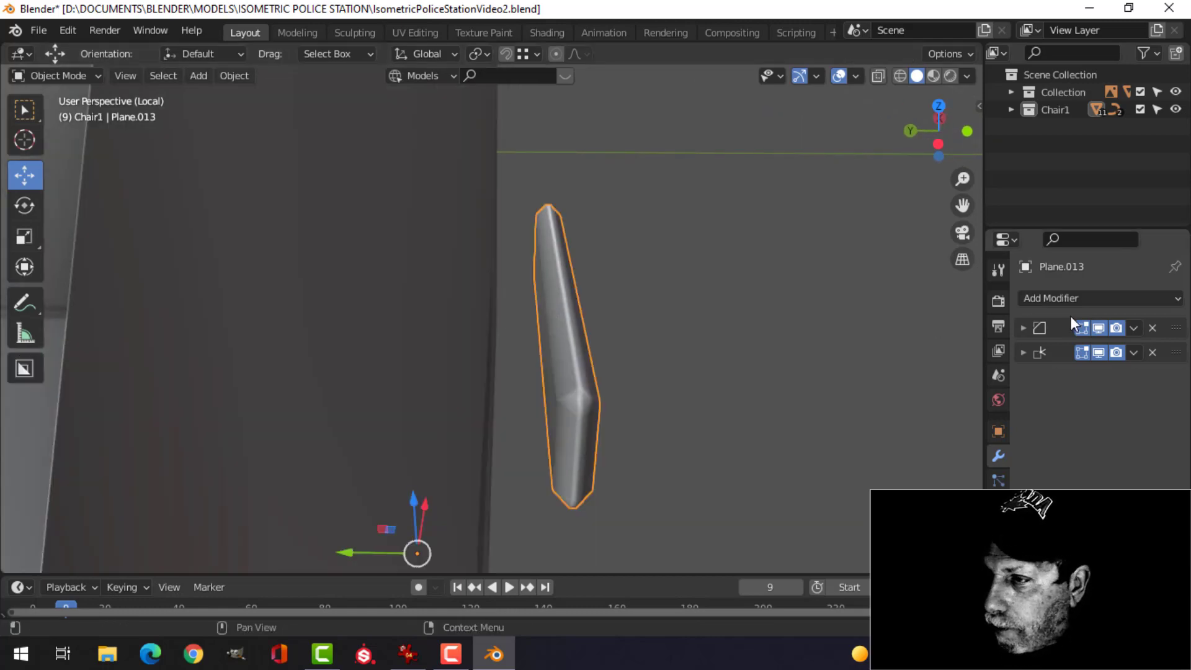
left_click(1149, 326)
left_click(1151, 329)
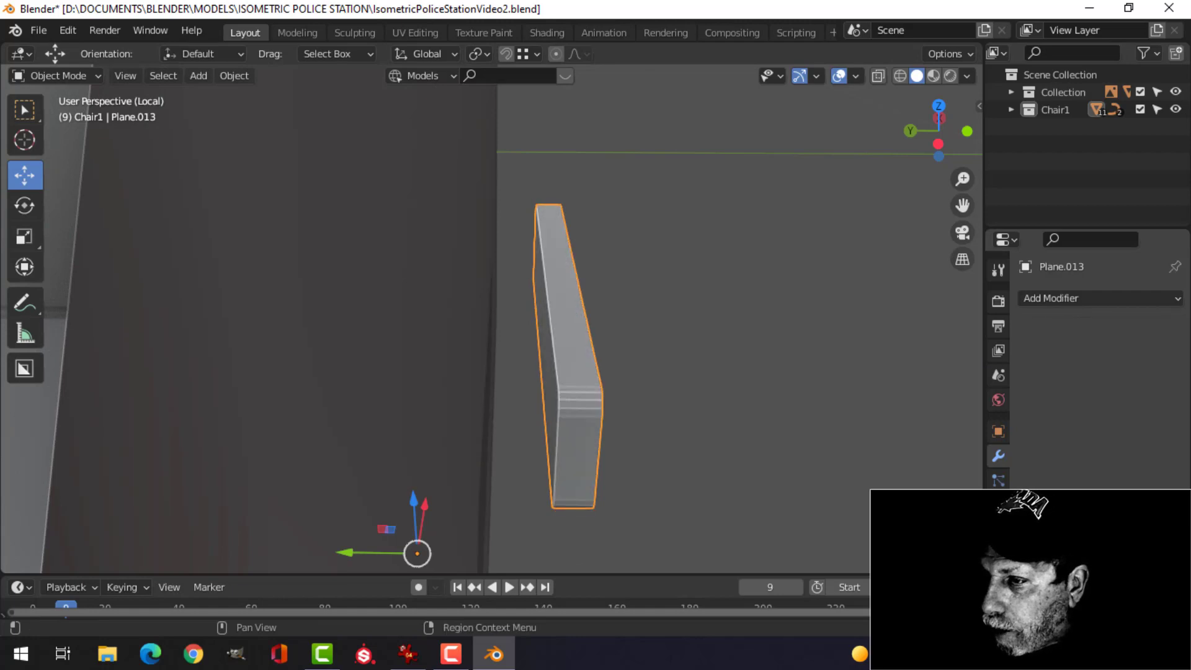
left_click(998, 554)
scroll(1082, 528, "down", 4)
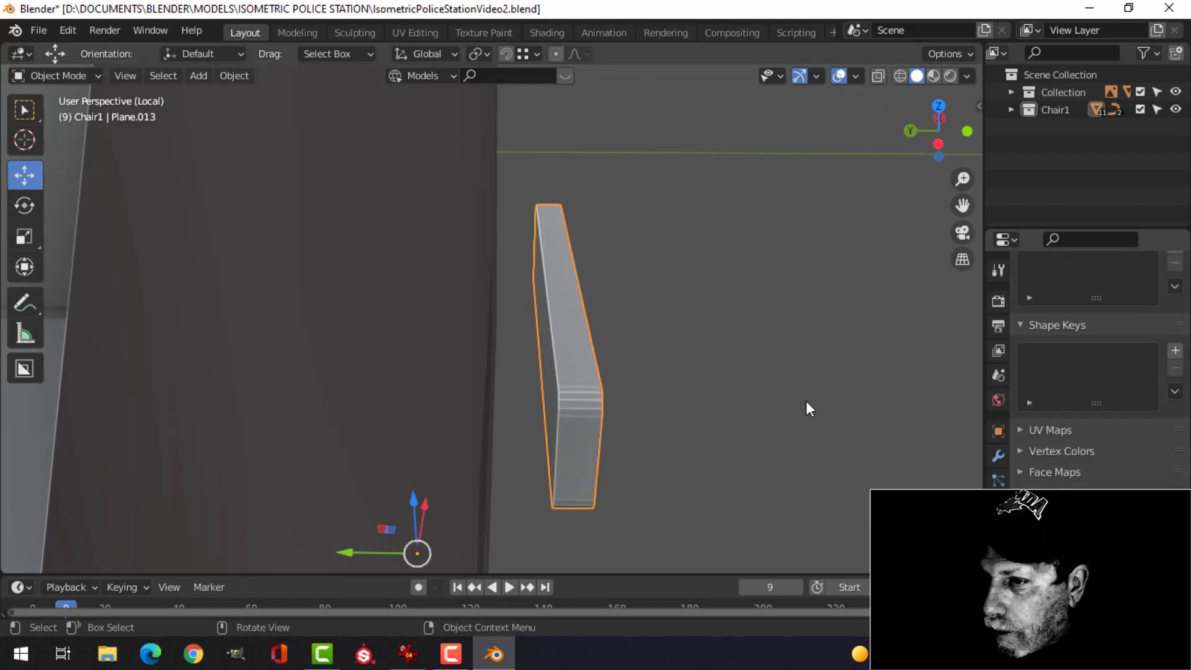
- Slim the bar by lowering all its upper vertices along Z, selecting them through the mesh in wireframe front view
middle_click_drag(809, 404, 593, 385)
scroll(583, 341, "down", 4)
scroll(596, 393, "up", 3)
key("Tab")
key("a")
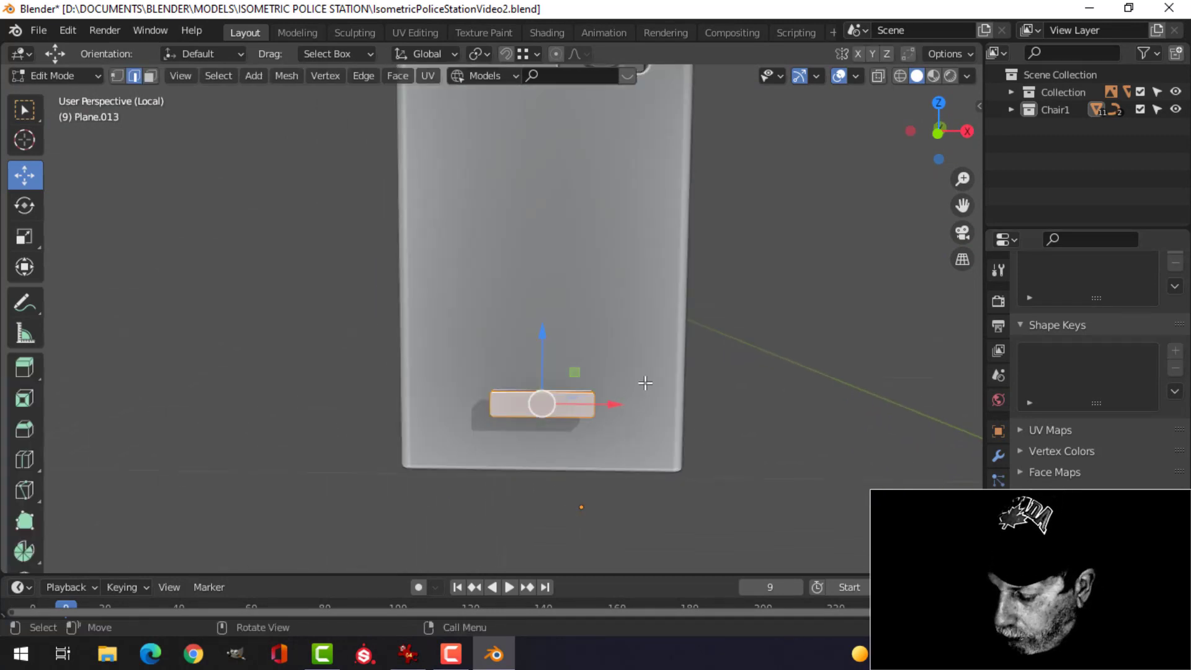
key("KP_1")
scroll(643, 380, "up", 3)
key("z")
left_click(565, 382)
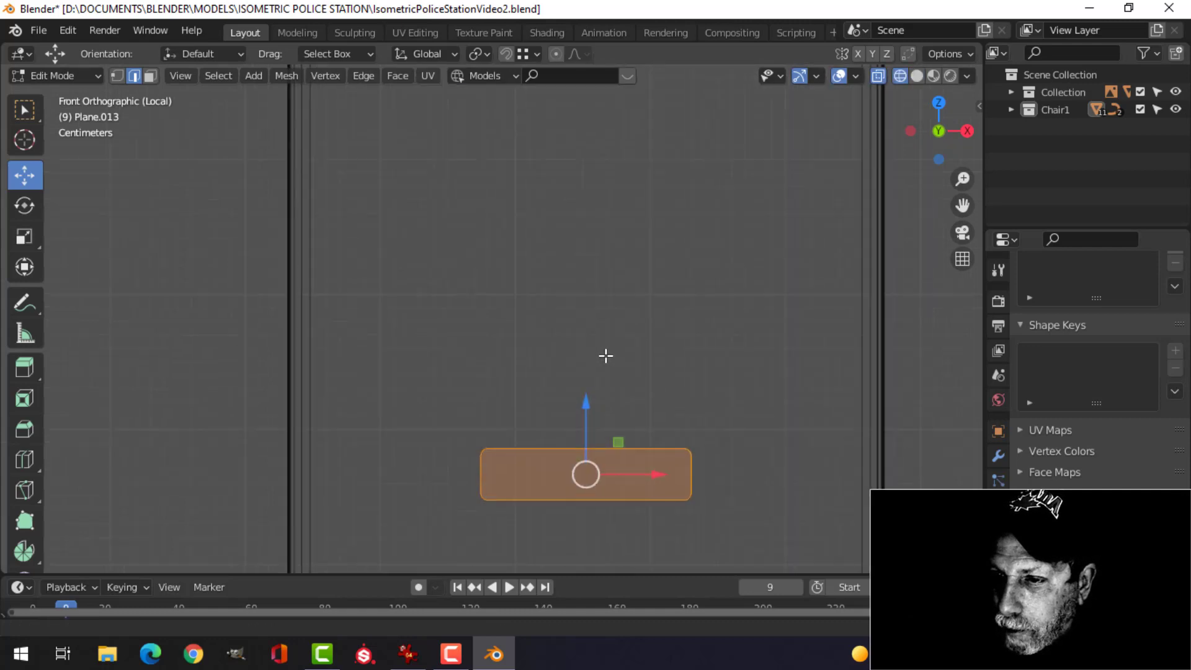
middle_click_drag(607, 354, 498, 226, "shift")
scroll(581, 289, "up", 2)
middle_click_drag(602, 310, 611, 268, "shift")
key("alt+a")
key("b")
left_click_drag(287, 231, 684, 311)
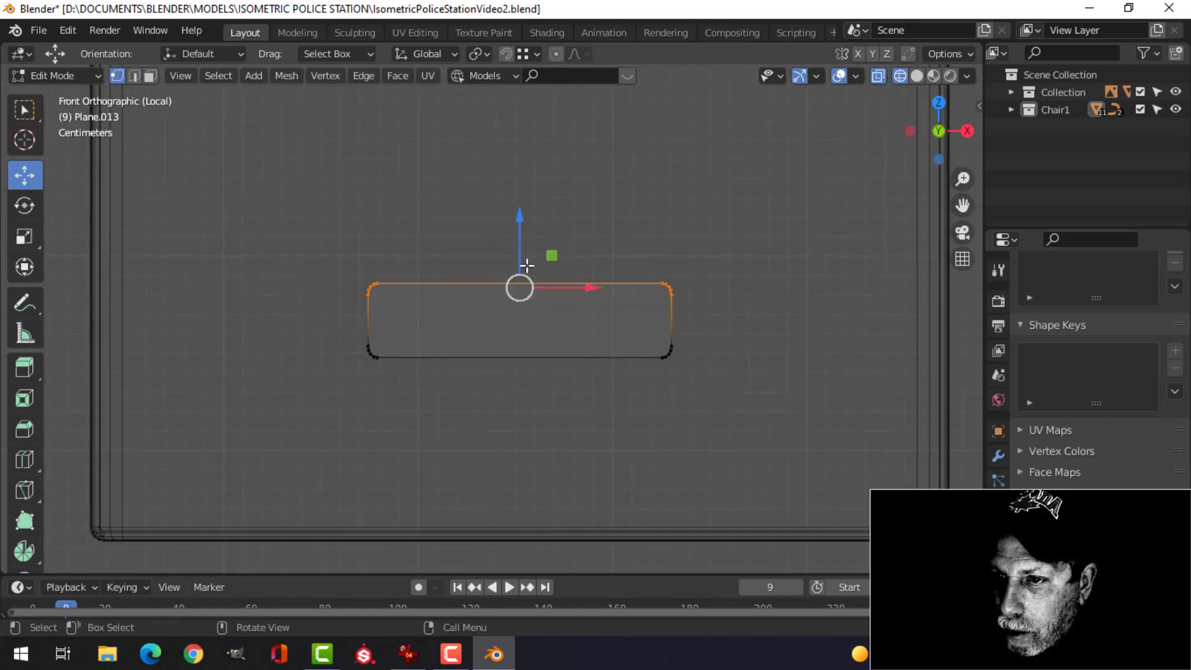
left_click_drag(520, 222, 528, 256)
- Move the whole bar mesh about -0.09 m along X so it sits to one side of the door
key("a")
key("g")
key("x")
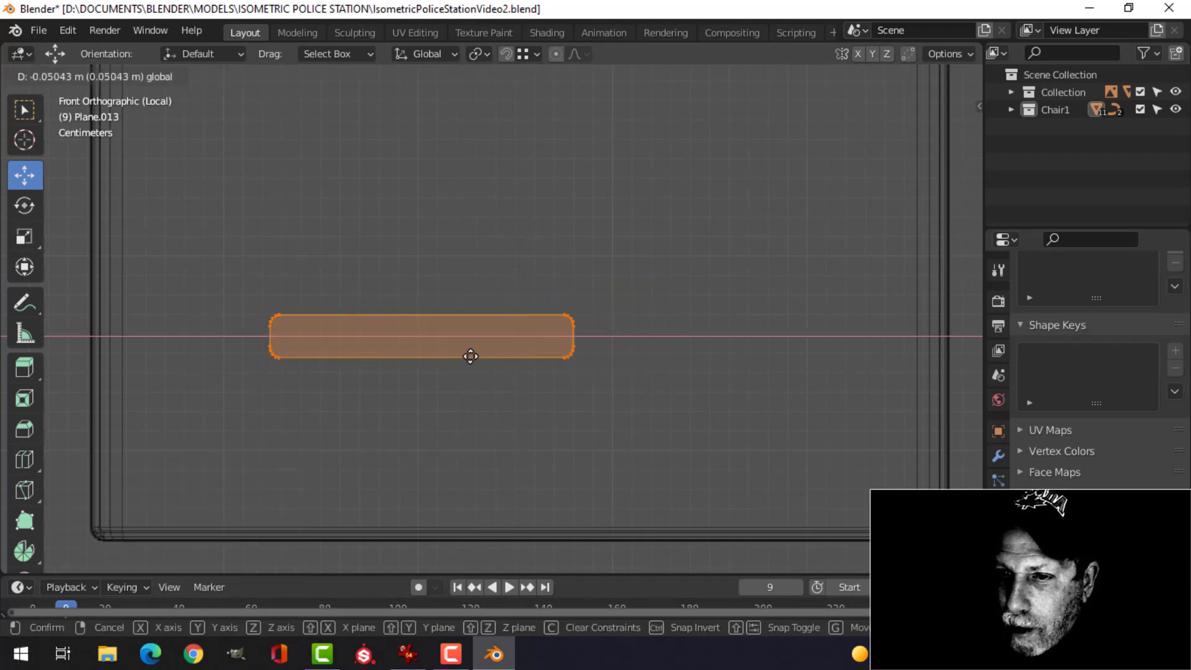
left_click(414, 357)
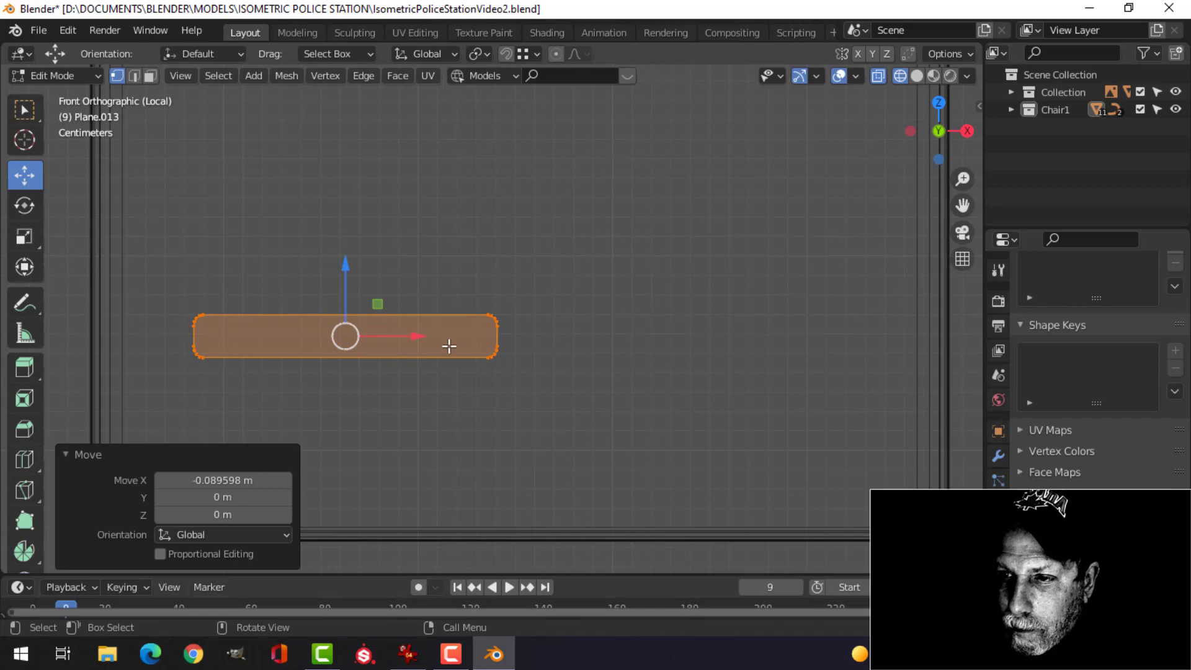
scroll(449, 346, "down", 5)
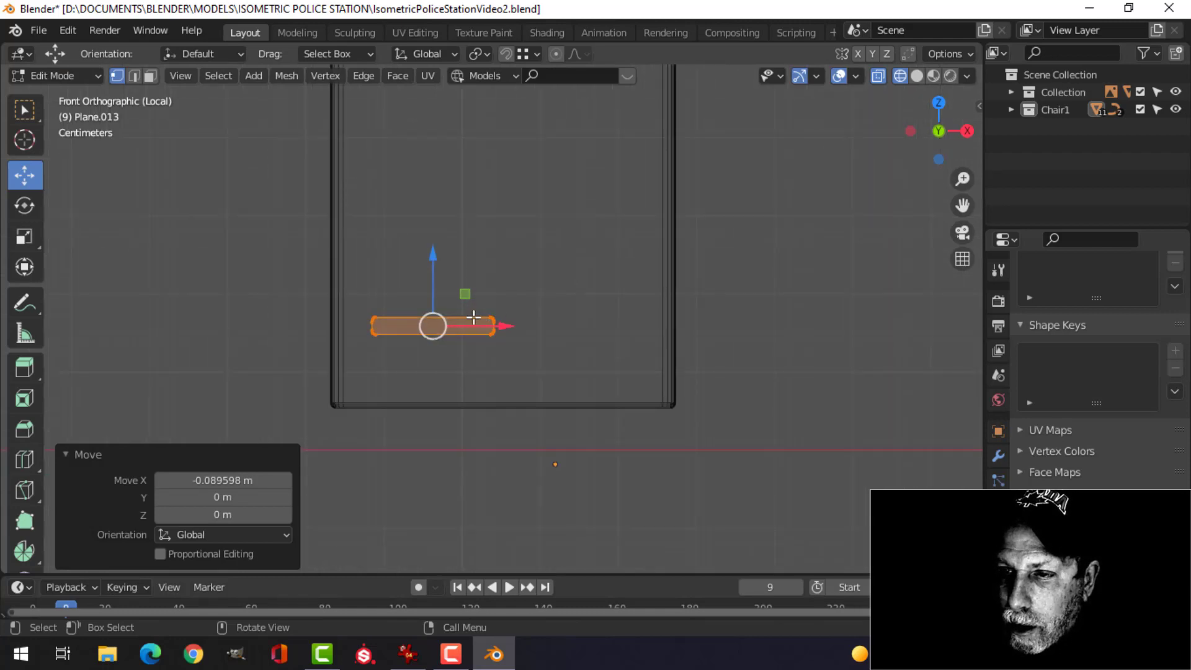
key("Tab")
scroll(521, 308, "down", 2)
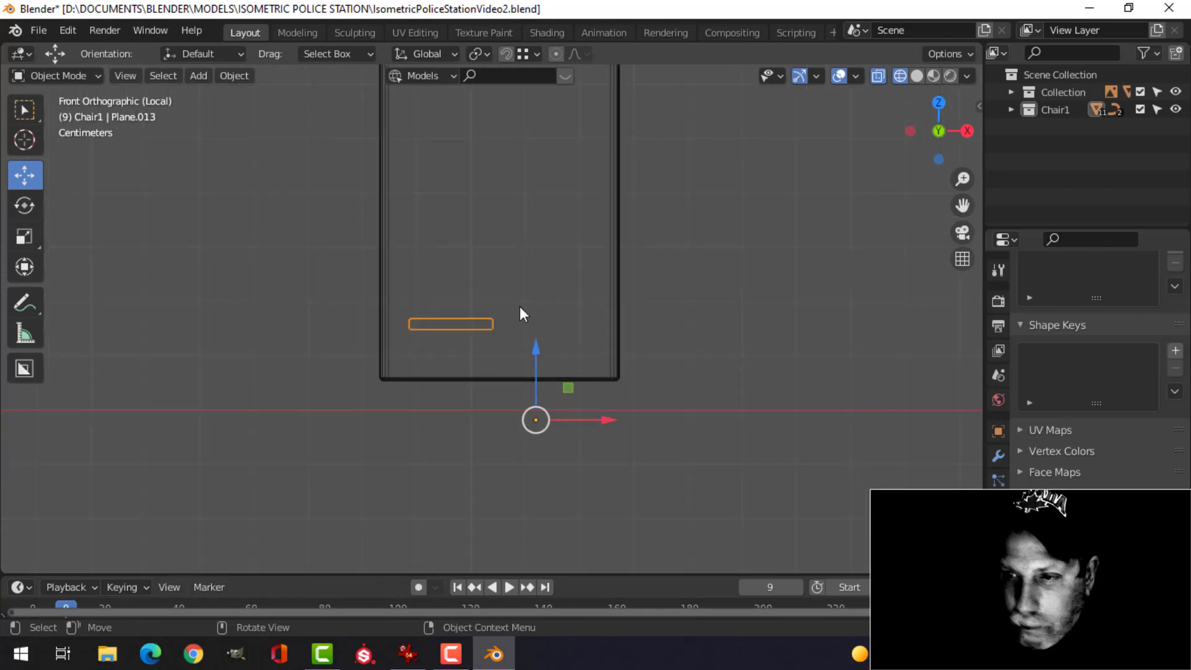
- Return to solid shading, set the bar's origin to its geometry and raise the bar about 0.06 m along Z
key("z")
left_click(608, 306)
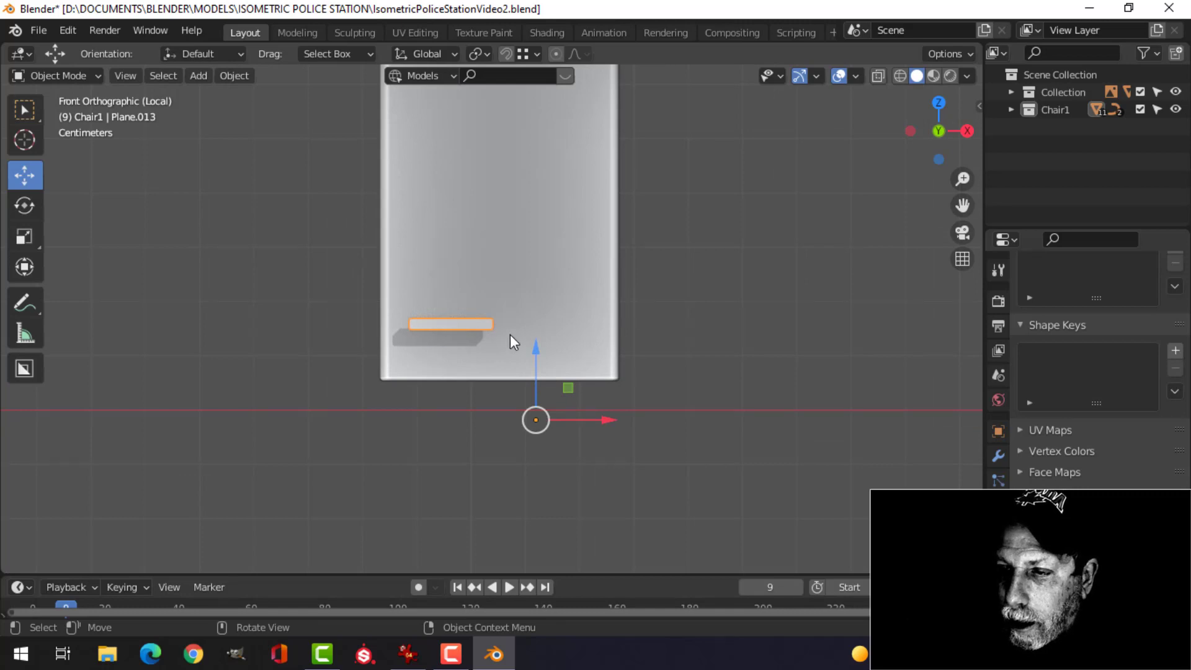
left_click(248, 80)
mouse_move(258, 114)
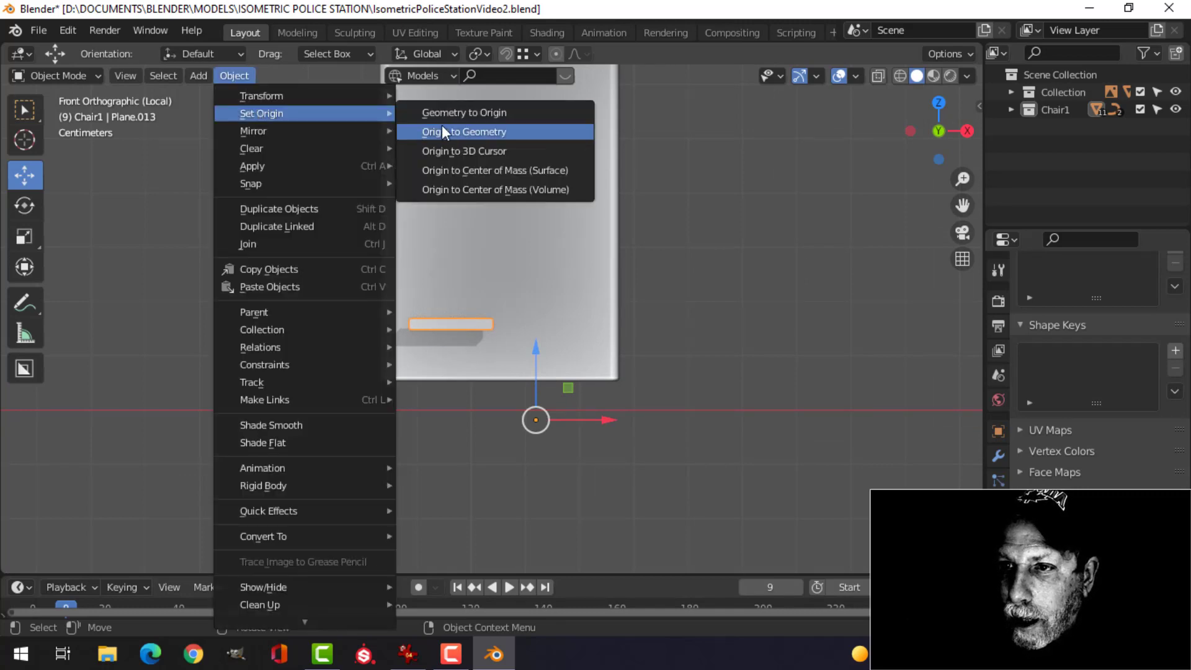
left_click(448, 129)
left_click_drag(447, 257, 453, 225)
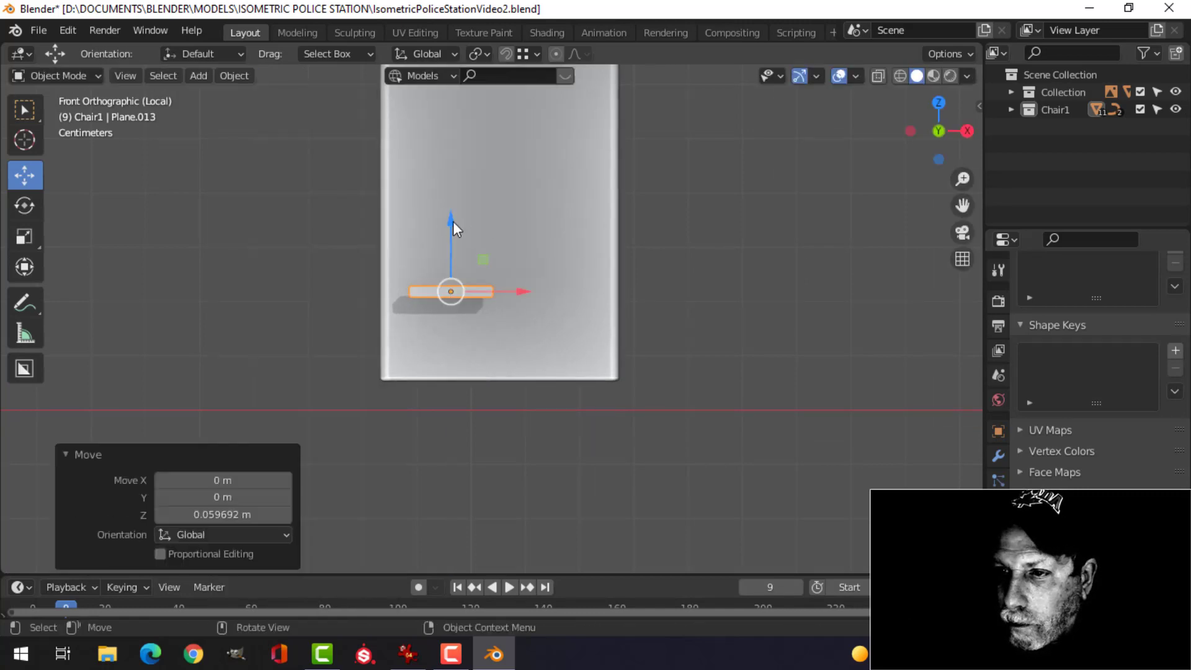
- Add an Array modifier to the bar with count 3 and relative offset X 0, Z -1.530
left_click(997, 453)
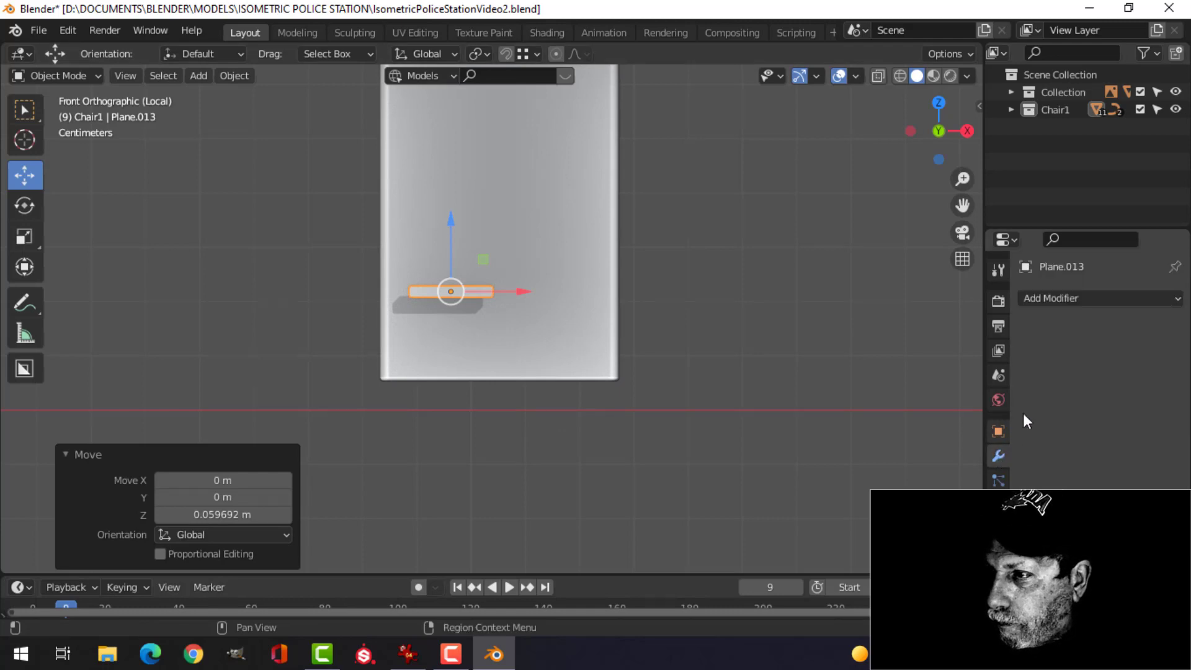
left_click(1061, 299)
left_click(826, 348)
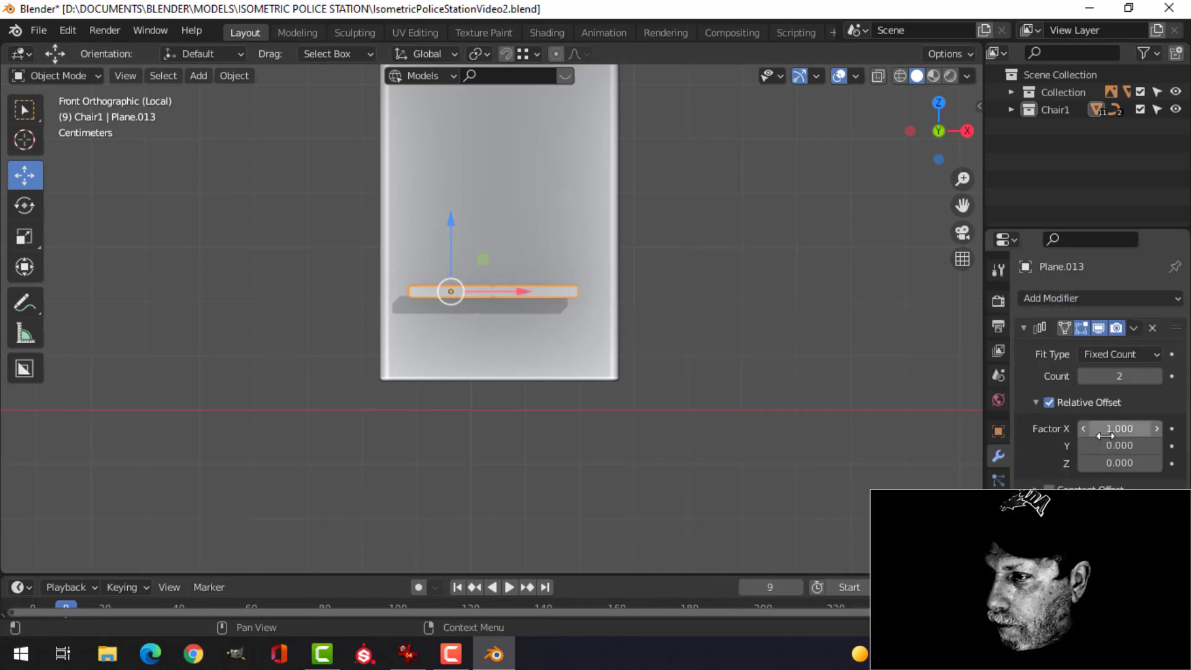
left_click_drag(1120, 463, 1098, 463)
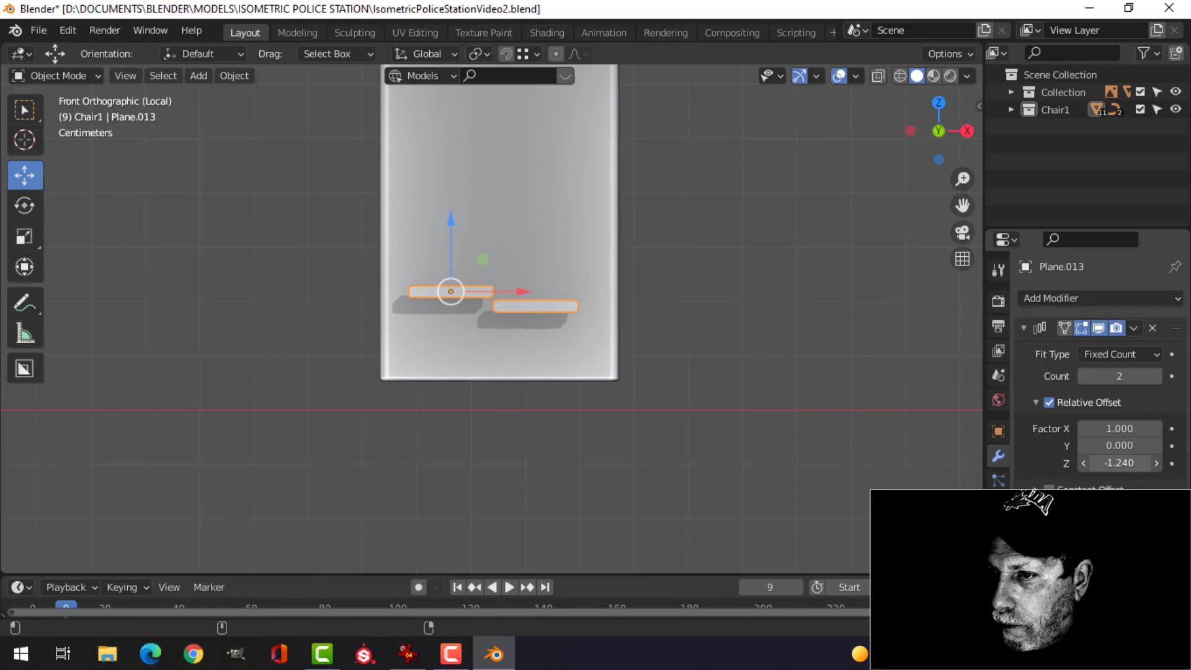
left_click(1144, 428)
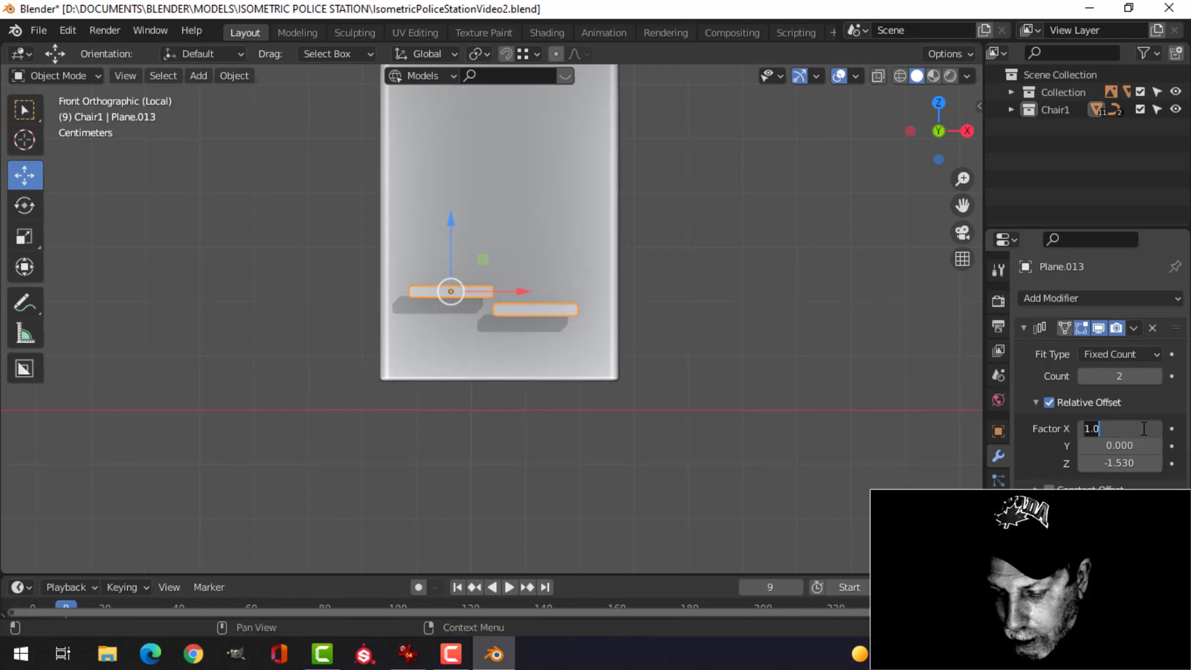
type("0")
key("Return")
left_click(1157, 376)
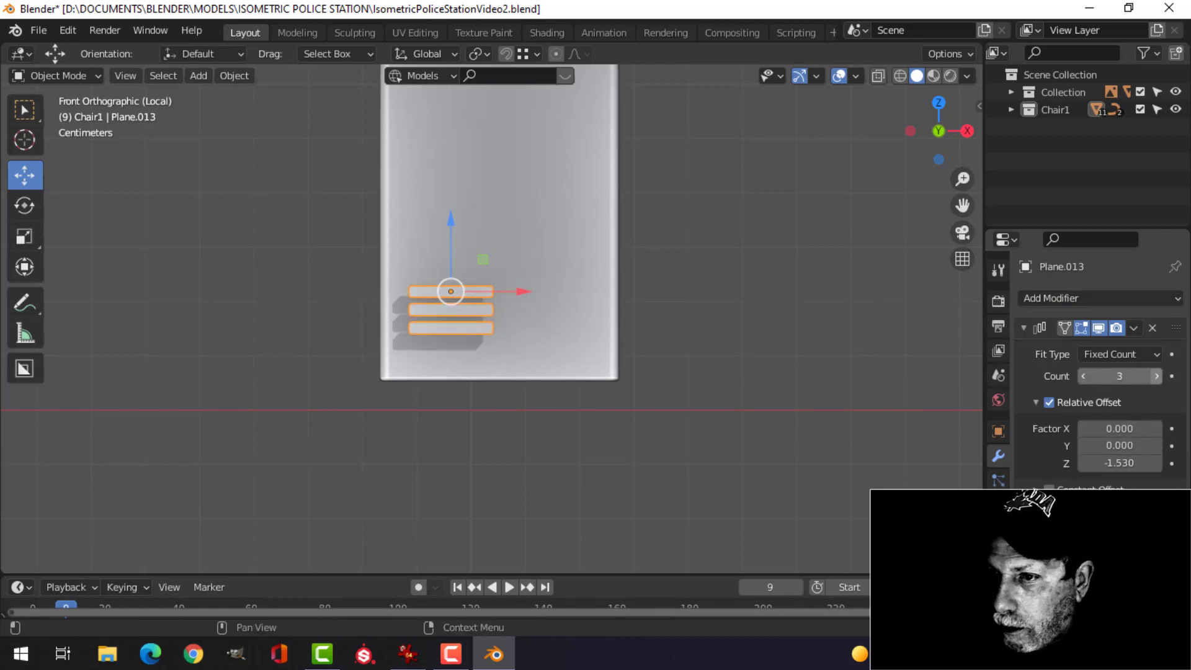
- Move the three arrayed bars along Y until they partly sink into the locker door
middle_click_drag(621, 315, 589, 305)
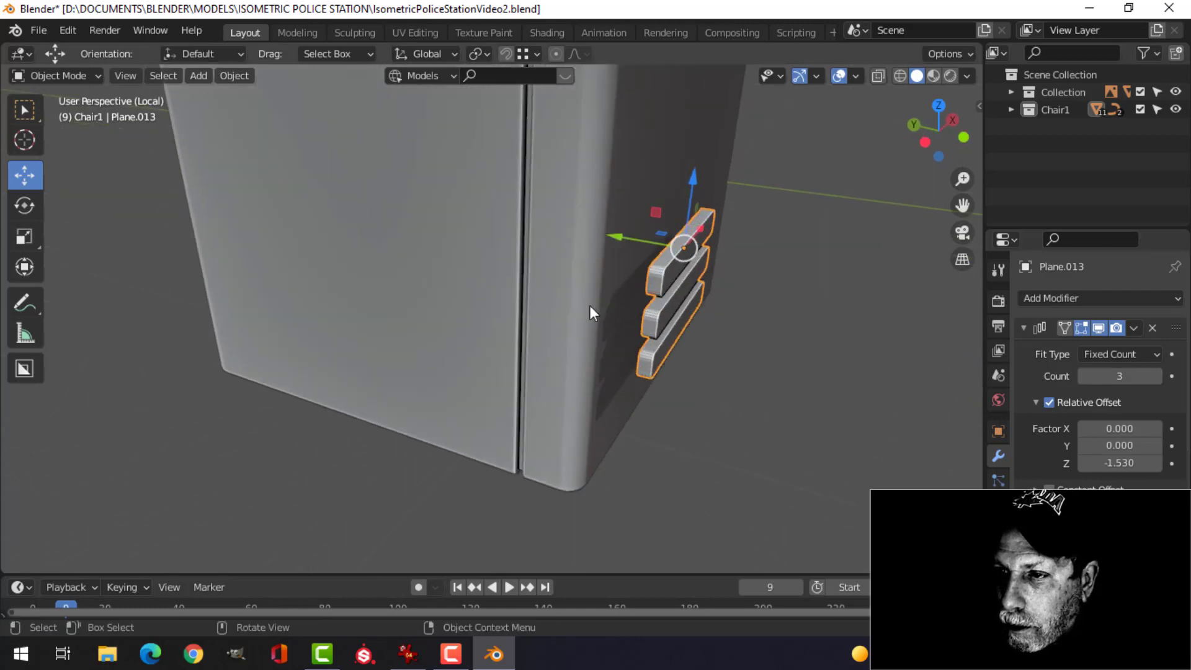
left_click_drag(613, 243, 581, 243)
middle_click_drag(699, 279, 561, 271)
scroll(580, 321, "down", 1)
scroll(563, 323, "up", 2)
scroll(560, 323, "down", 1)
scroll(552, 311, "up", 2)
scroll(576, 369, "up", 3)
middle_click_drag(549, 326, 635, 307, "shift")
scroll(573, 312, "up", 2)
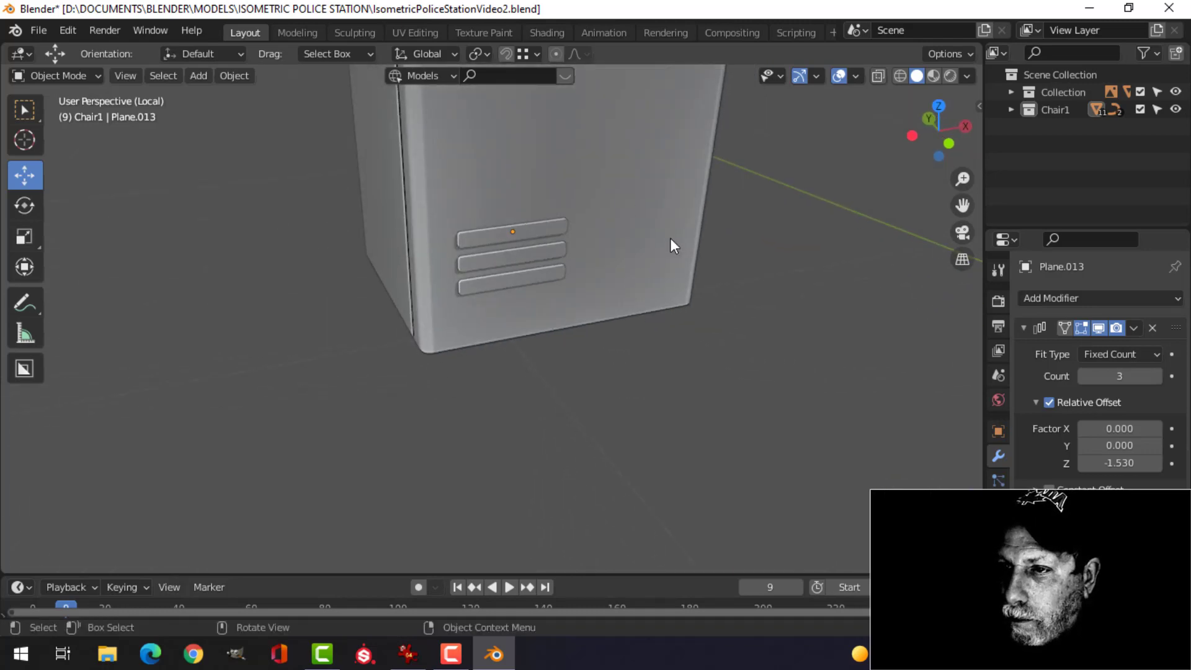
- Add a Boolean Difference modifier above the locker's other modifiers, with the Fast solver and the three bars as cutter, and apply it
middle_click_drag(670, 237, 588, 301, "shift")
middle_click_drag(588, 302, 633, 288)
left_click(492, 195)
scroll(546, 248, "up", 2)
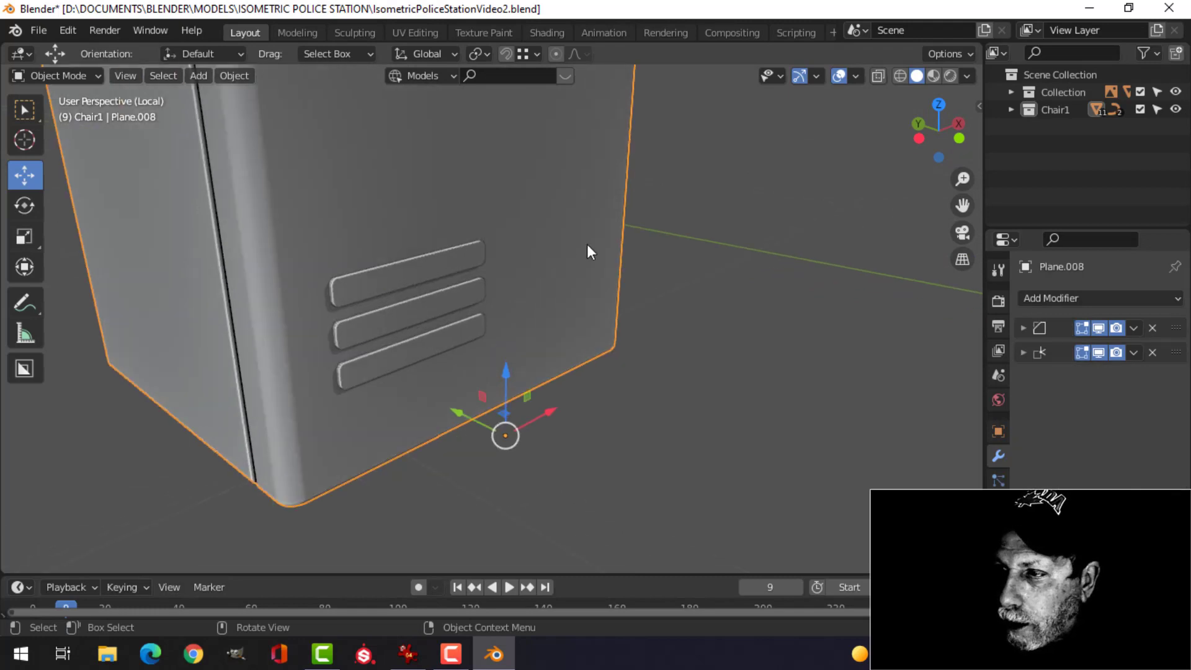
left_click(1065, 297)
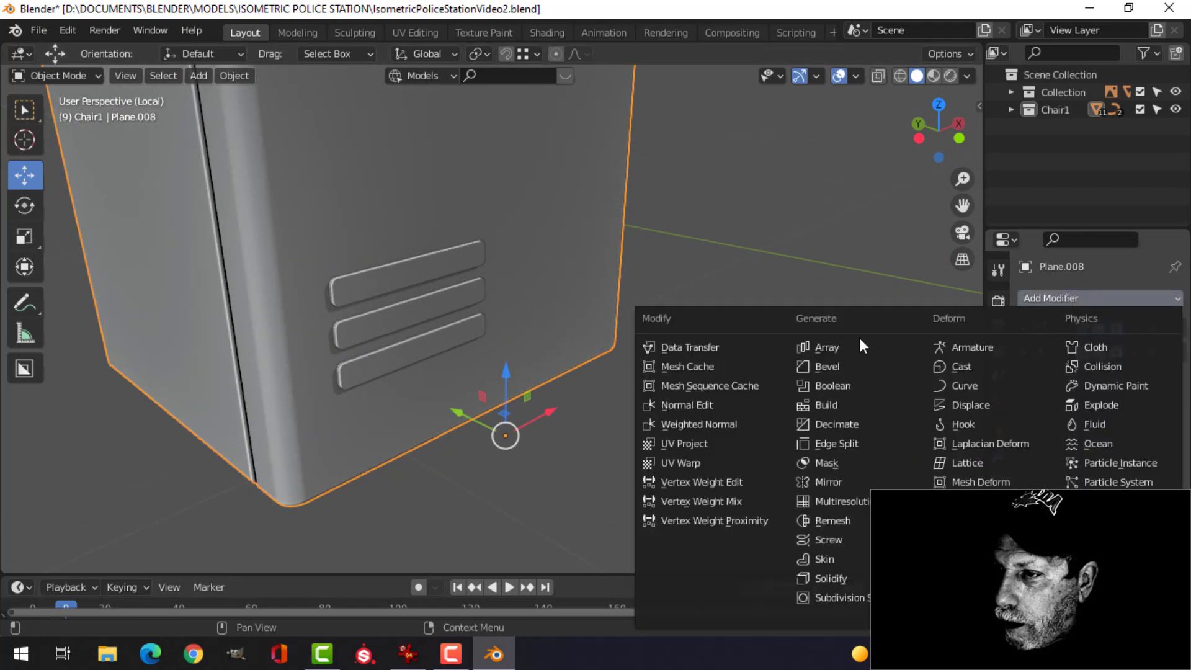
left_click(855, 385)
left_click_drag(1181, 385, 1177, 327)
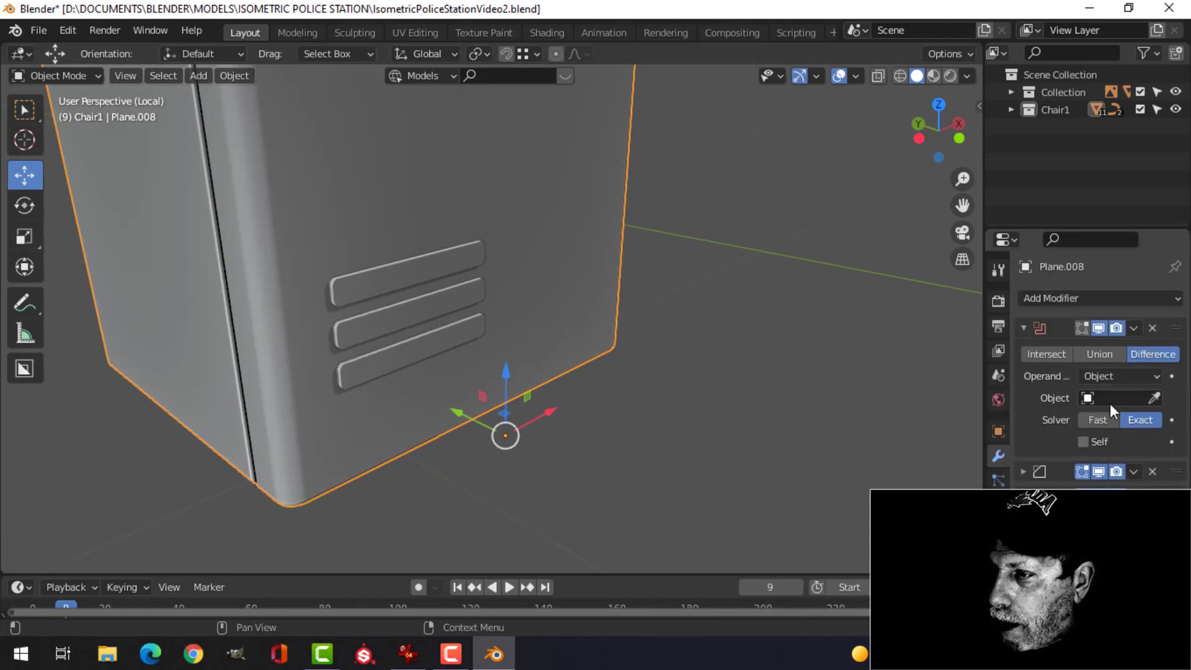
left_click(1097, 422)
left_click(1154, 398)
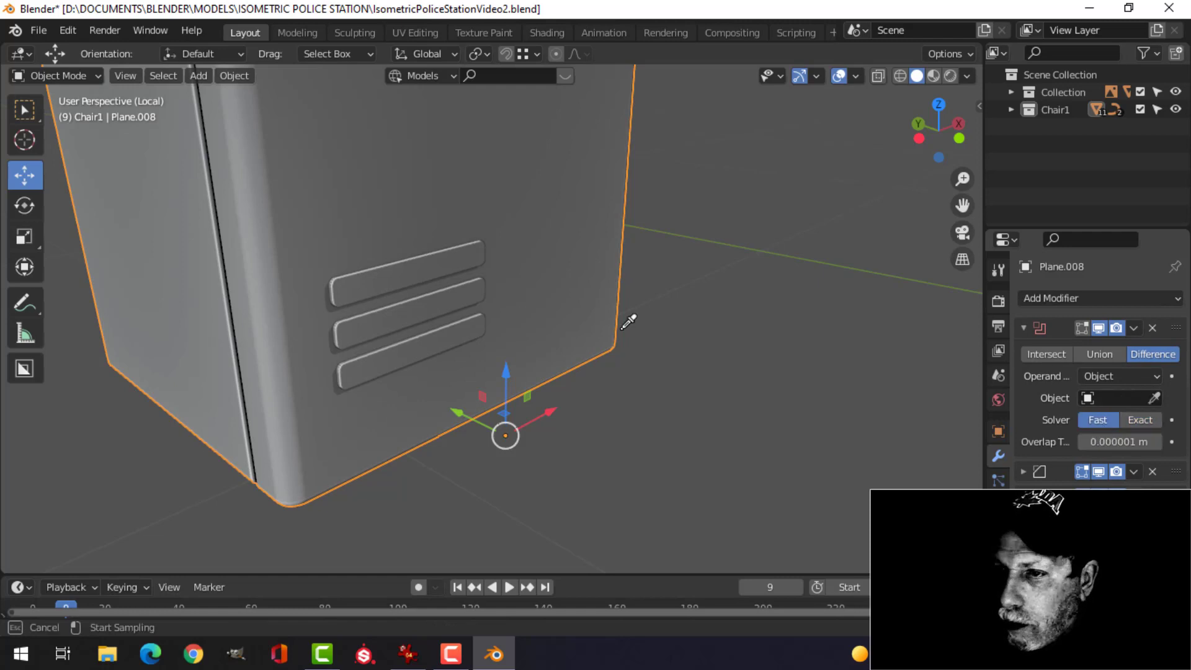
left_click(458, 254)
left_click(1134, 328)
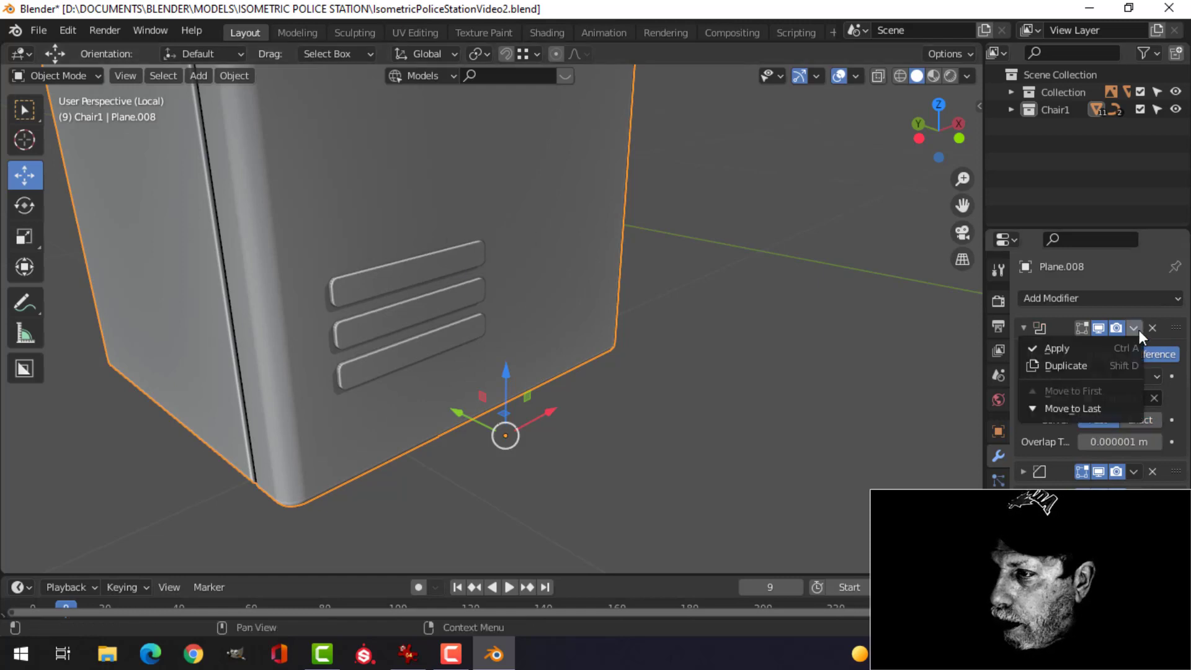
left_click(1081, 348)
- Delete the arrayed bars object used to cut the lower vent slots
left_click(469, 266)
key("x")
left_click(471, 267)
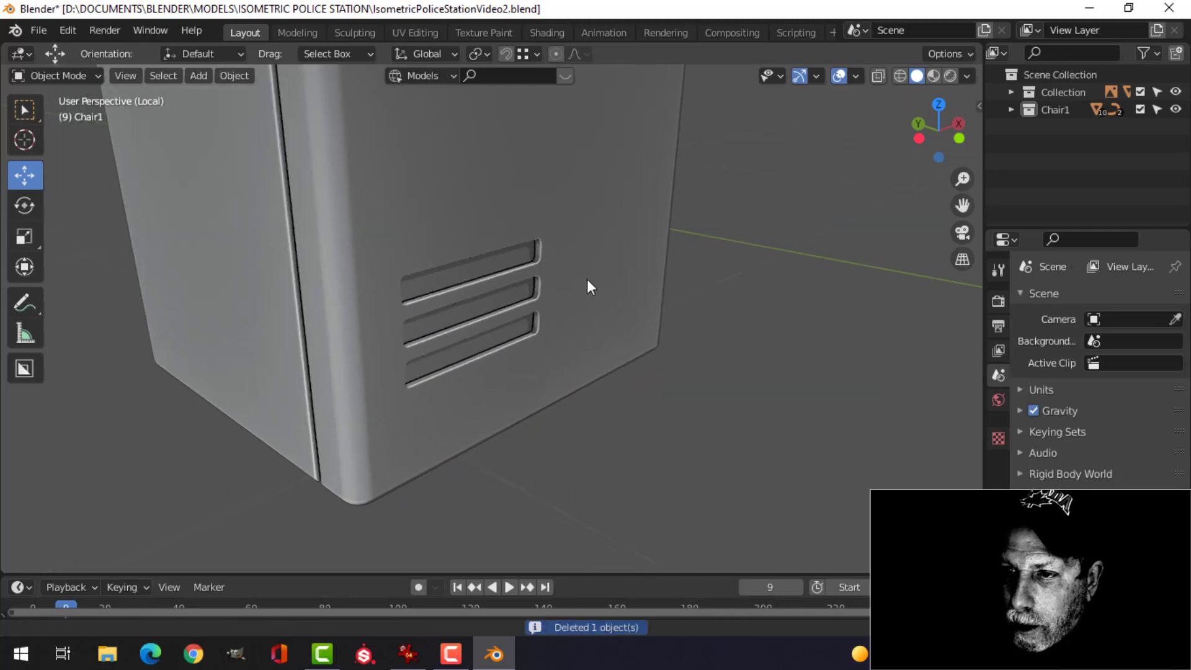
- Delete the recessed back faces of the three lower vent slots so they open into the locker
middle_click_drag(587, 279, 526, 266)
left_click(484, 254)
key("Tab")
key("alt+a")
left_click(497, 217)
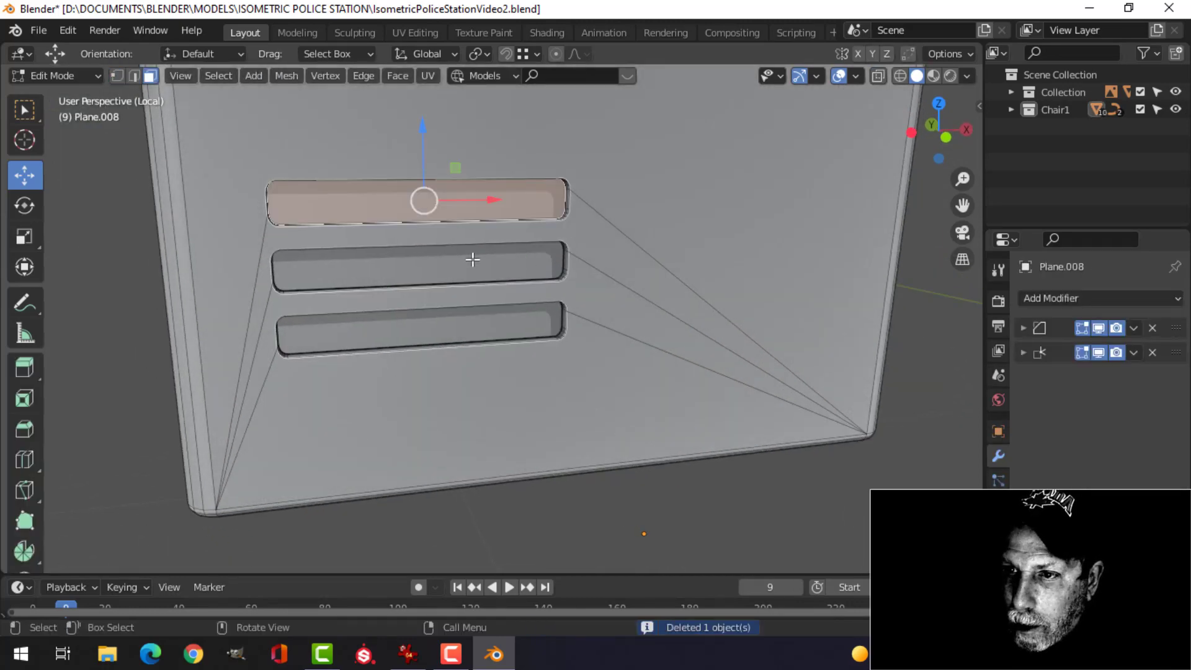
left_click(472, 261, "shift")
left_click(489, 319, "shift")
key("x")
left_click(490, 320)
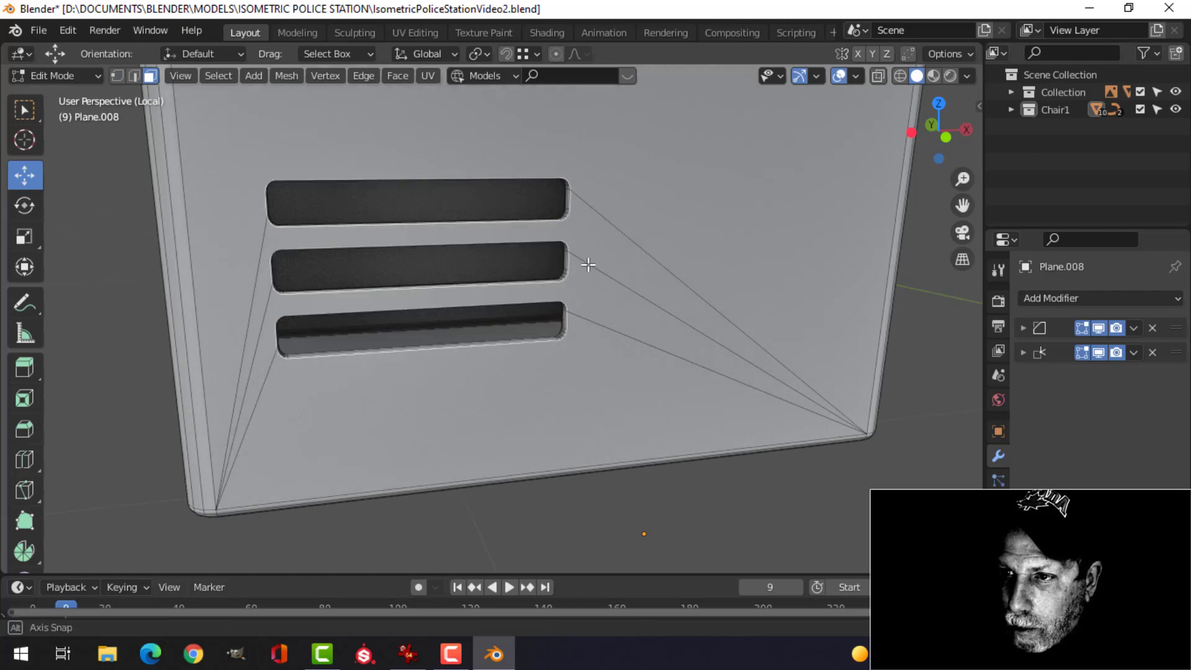
- Bevel the front rim edges of the three lower slots by about 0.0015 m with 4 segments, and return to Object Mode
middle_click_drag(588, 263, 567, 277)
key("2")
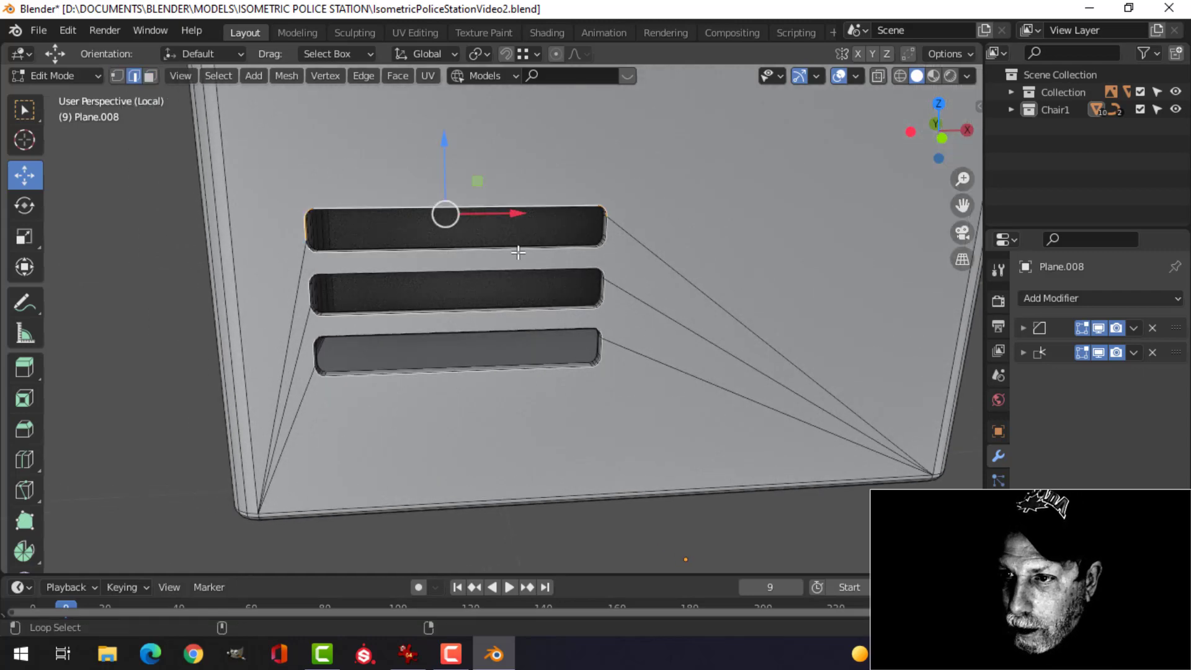
left_click(518, 252, "alt")
scroll(594, 273, "up", 4)
left_click(608, 253, "alt+shift")
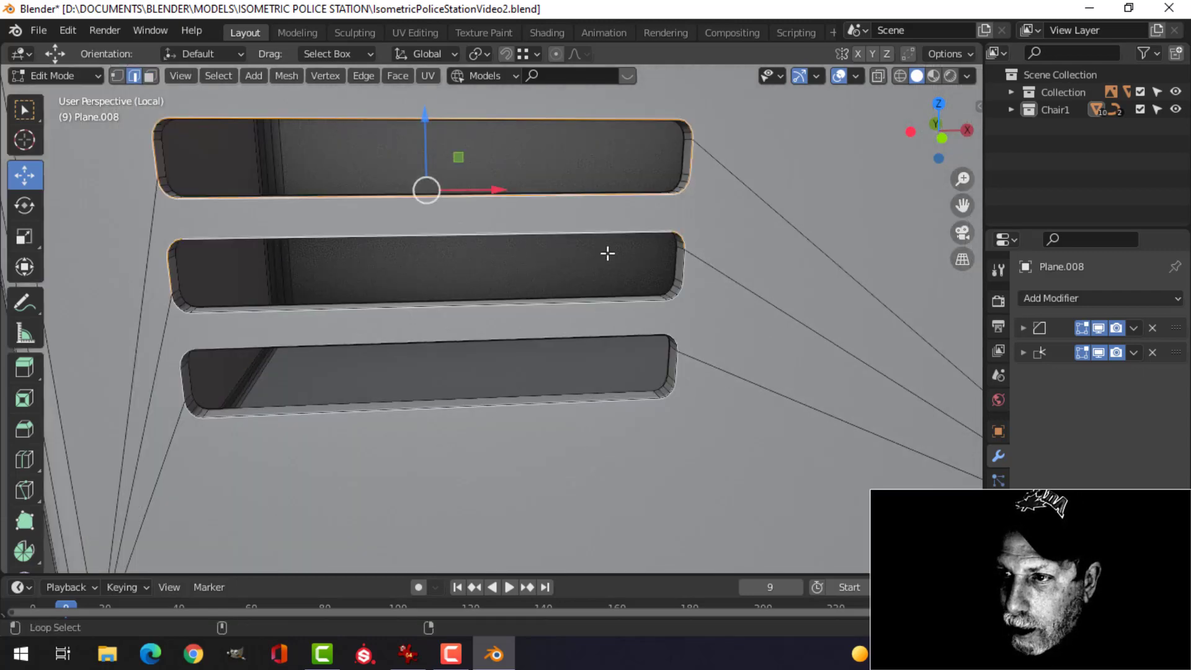
left_click(596, 304, "alt+shift")
left_click(619, 347, "alt+shift")
left_click(625, 404, "alt+shift")
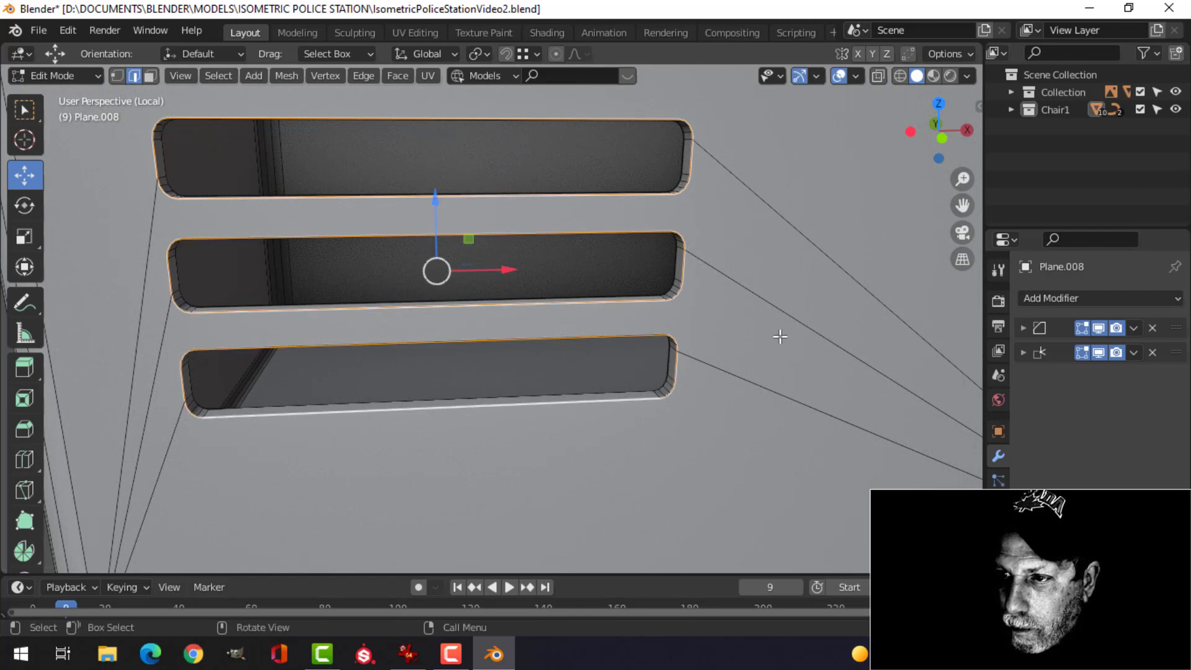
mouse_move(779, 335)
middle_mouse_down()
mouse_move(736, 341)
mouse_move(764, 327)
middle_mouse_up()
key("ctrl+b")
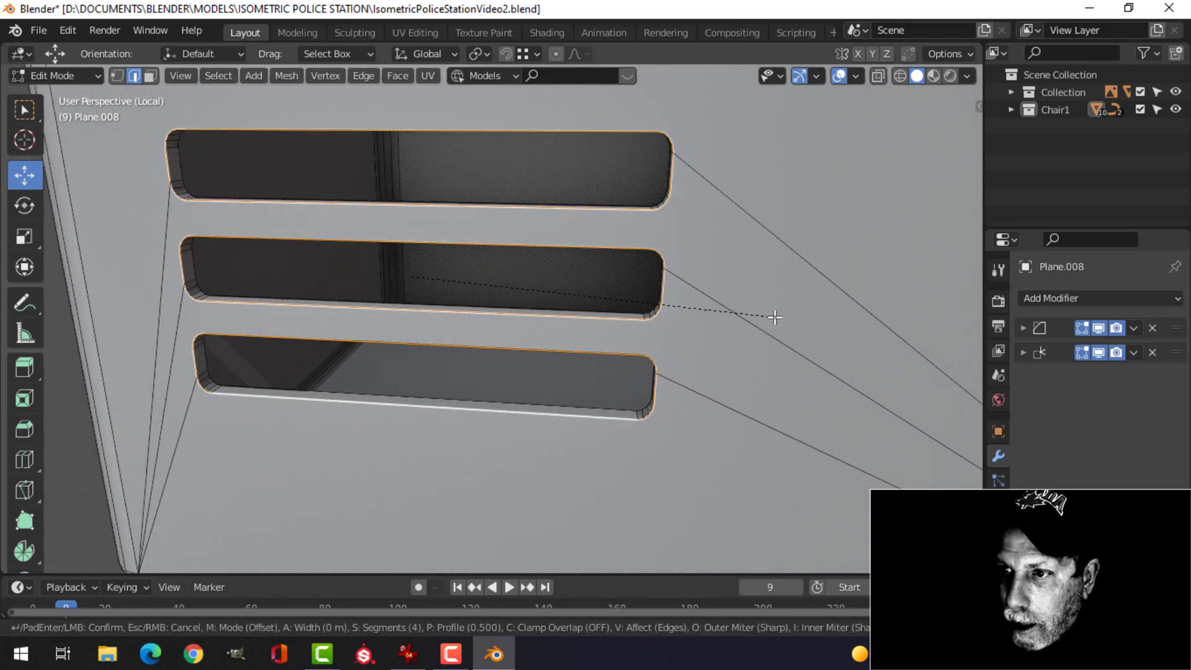
scroll(800, 314, "up", 3)
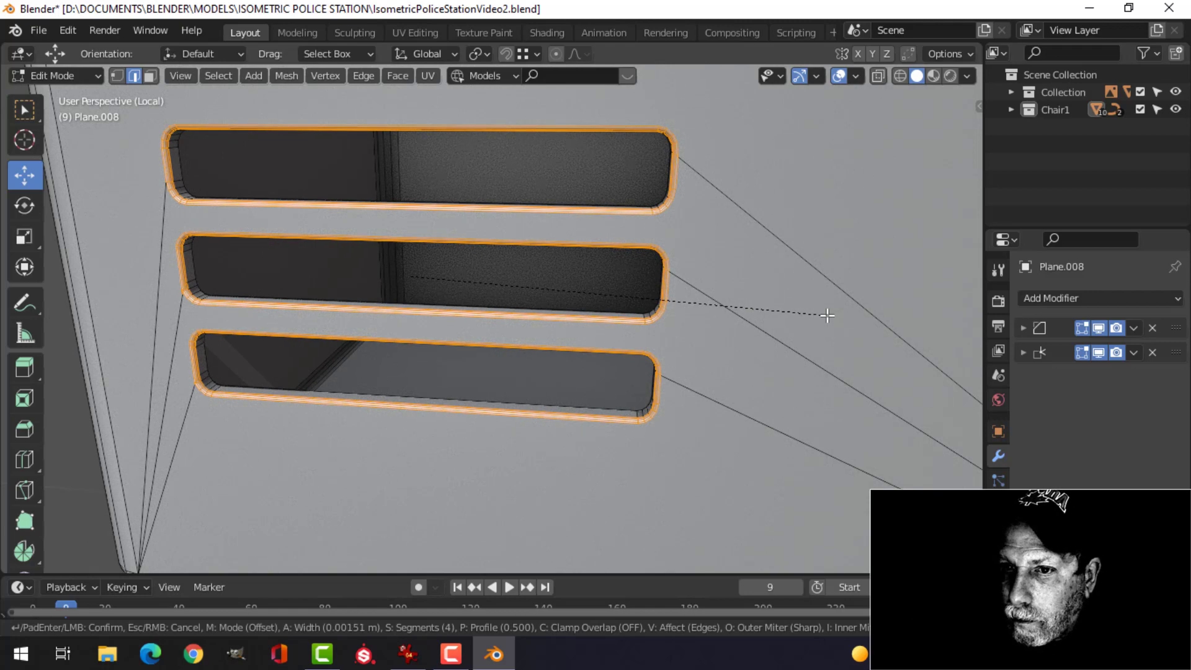
left_click(830, 316)
key("Tab")
scroll(744, 296, "down", 6)
key("alt+a")
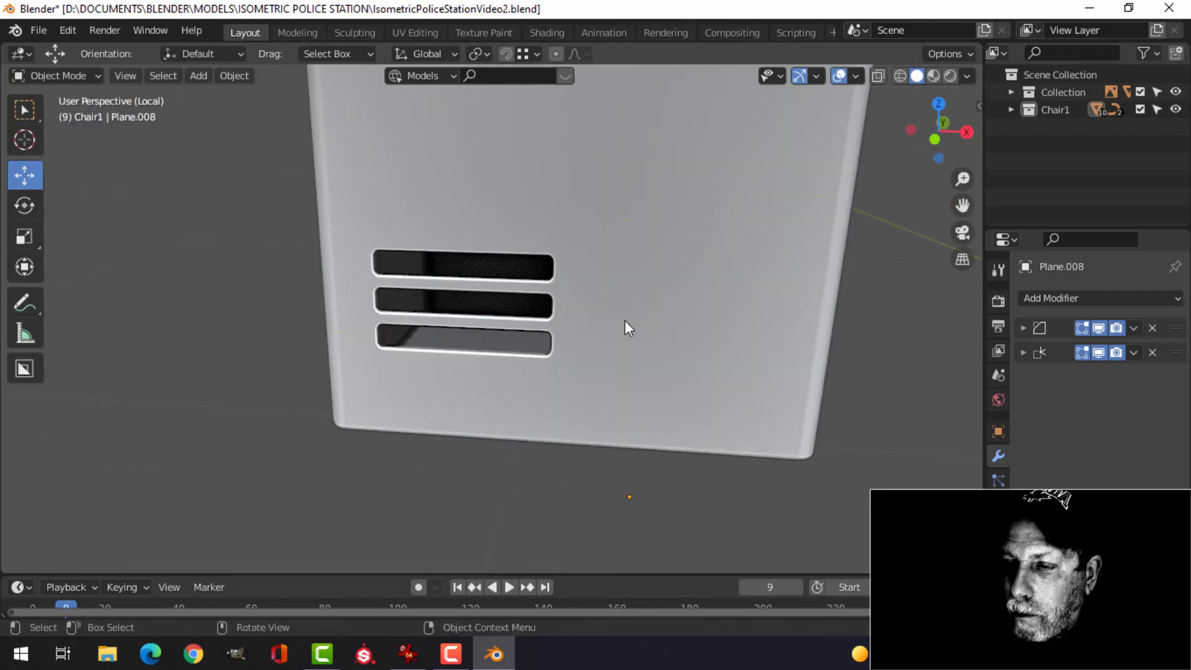
- Select the locker body and examine its depth from the side and above
scroll(624, 320, "down", 3)
middle_click_drag(624, 320, 566, 300)
scroll(627, 302, "down", 6)
scroll(634, 327, "up", 2)
scroll(635, 326, "down", 2)
left_click(495, 288)
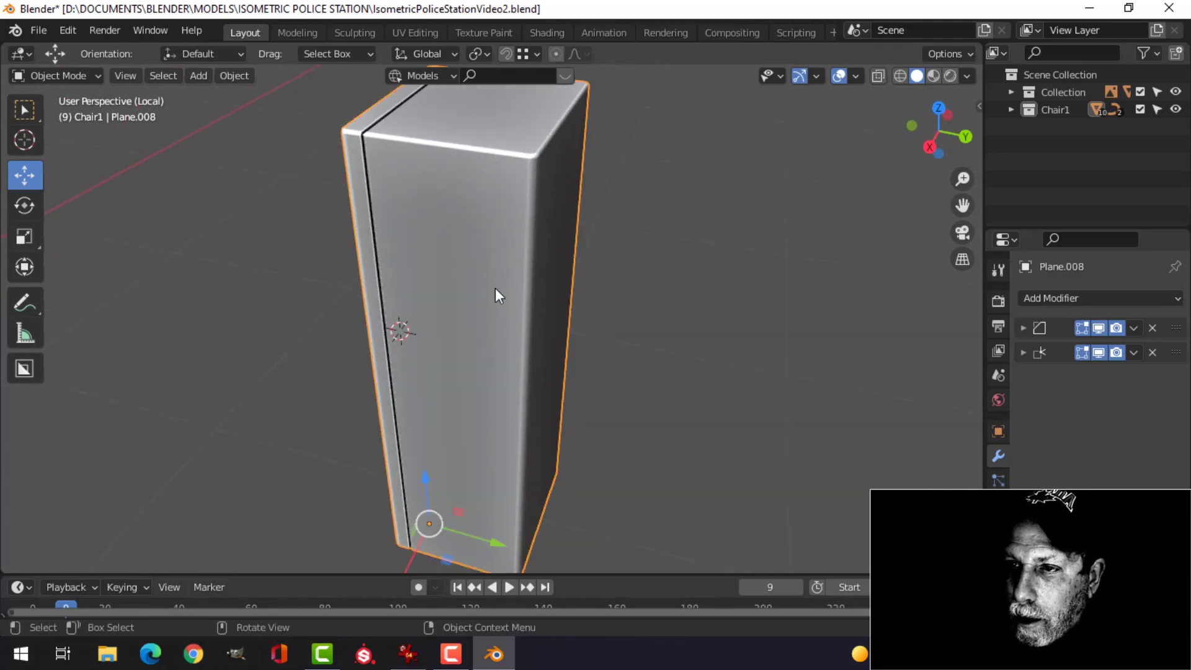
scroll(490, 186, "down", 4)
middle_click_drag(548, 213, 582, 233)
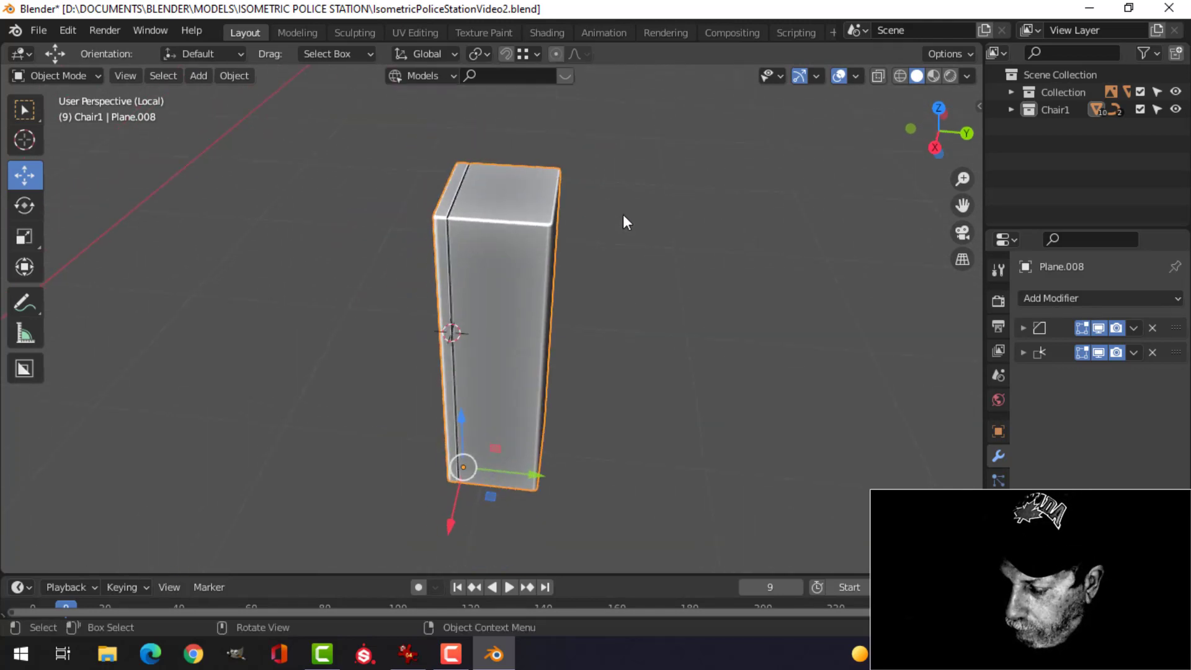
- Move the locker's rear vertices slightly forward along Y in the top view to reduce its depth, and return to solid Object Mode
key("KP_7")
key("Tab")
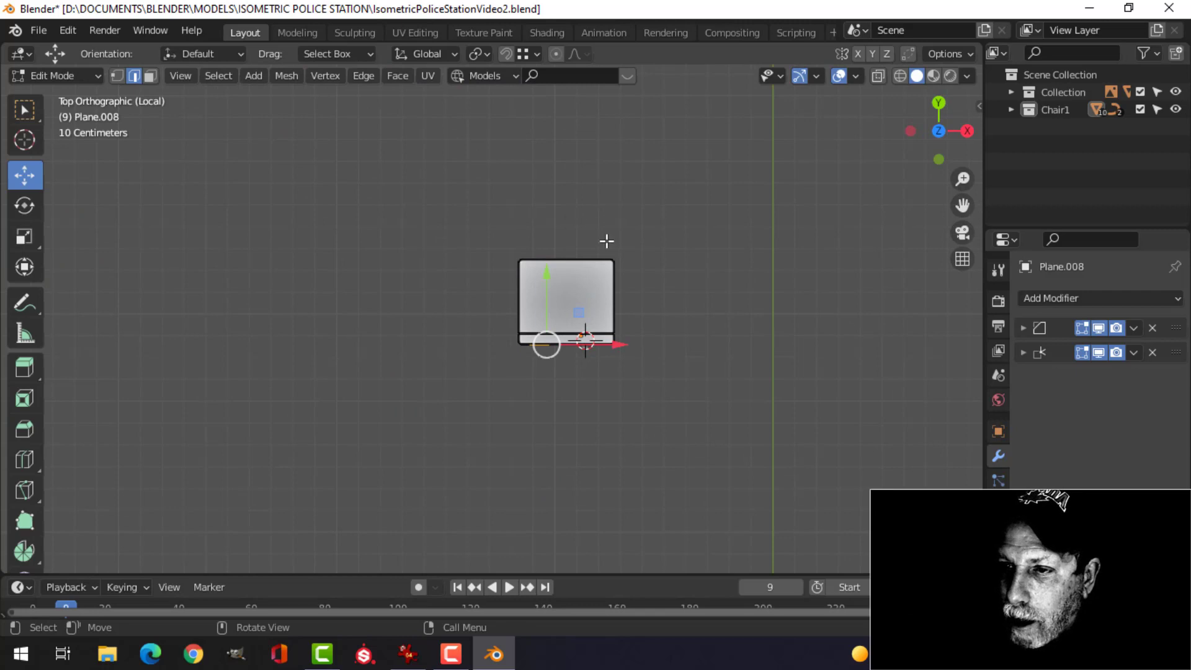
key("z")
left_click(497, 240)
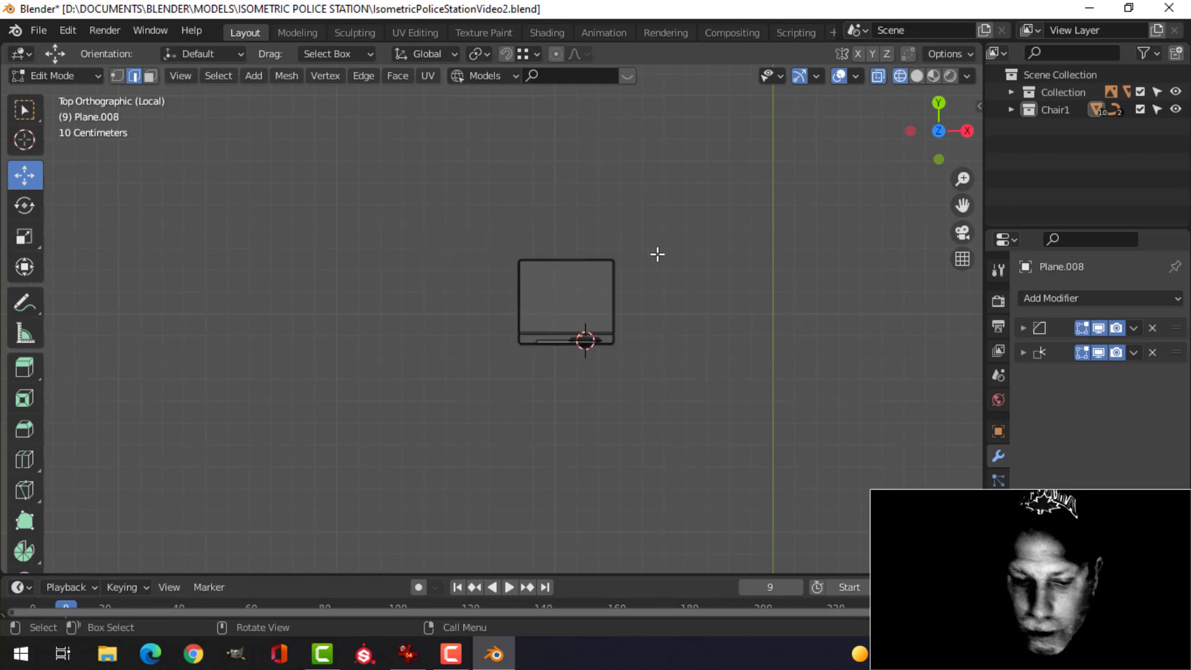
scroll(645, 255, "up", 2)
key("1")
key("b")
left_click_drag(452, 189, 730, 271)
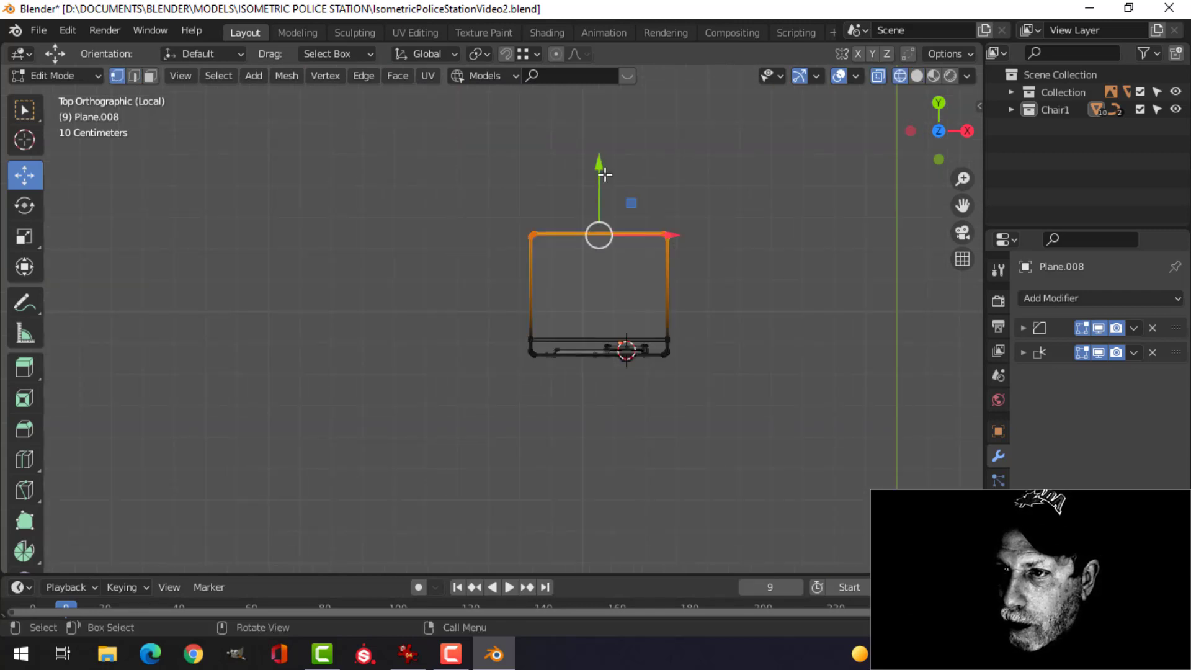
left_click_drag(604, 174, 603, 189)
left_click(694, 205)
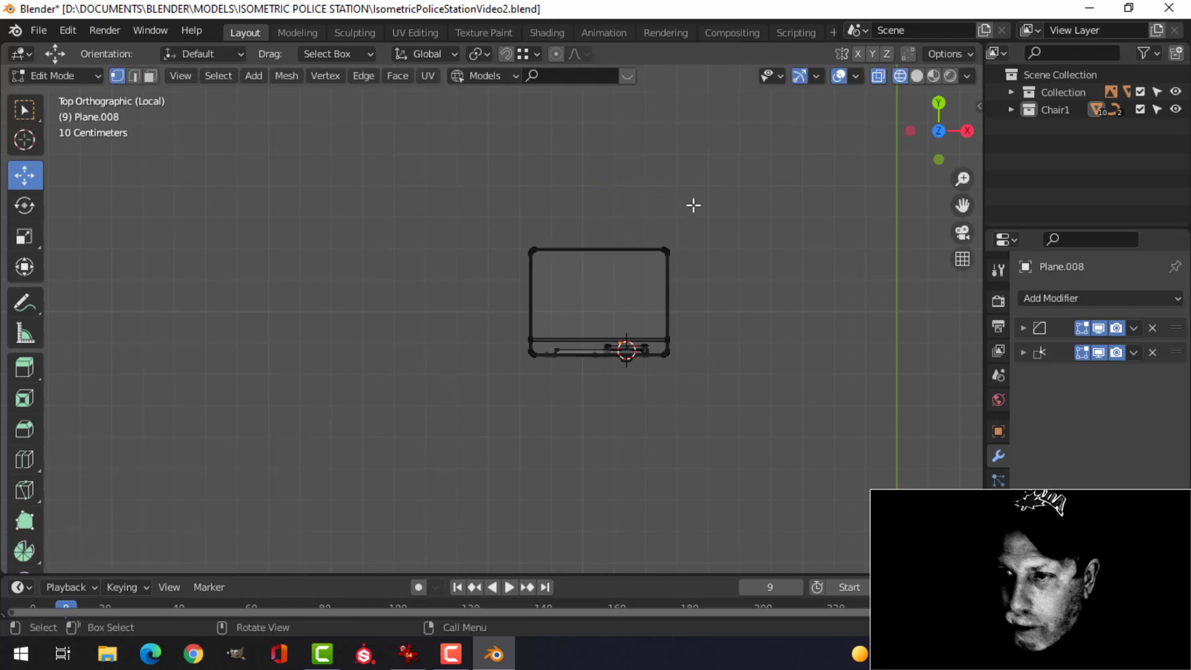
key("z")
left_click(821, 211)
key("Tab")
left_click(766, 233)
scroll(720, 306, "down", 3)
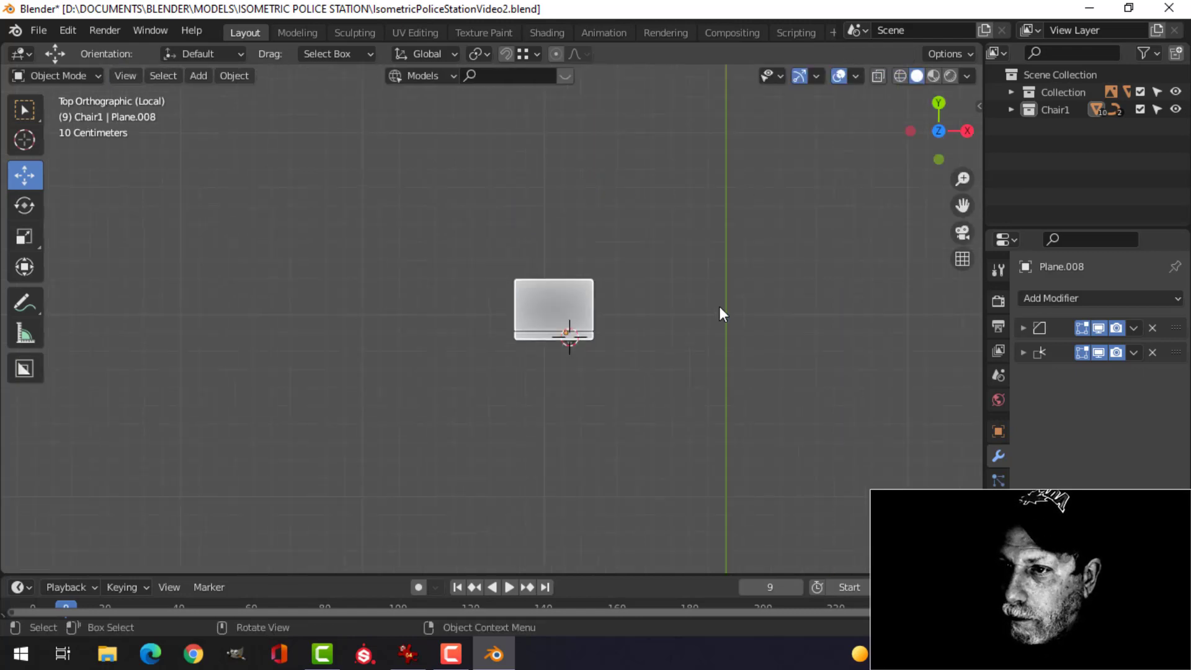
- Save the file and leave local view to bring back the whole police station
mouse_move(720, 307)
middle_mouse_down()
mouse_move(495, 165)
mouse_move(505, 245)
mouse_move(545, 285)
mouse_move(707, 242)
mouse_move(635, 237)
mouse_move(557, 258)
mouse_move(585, 258)
middle_mouse_up()
key("ctrl+s")
key("KP_Divide")
scroll(586, 258, "up", 6)
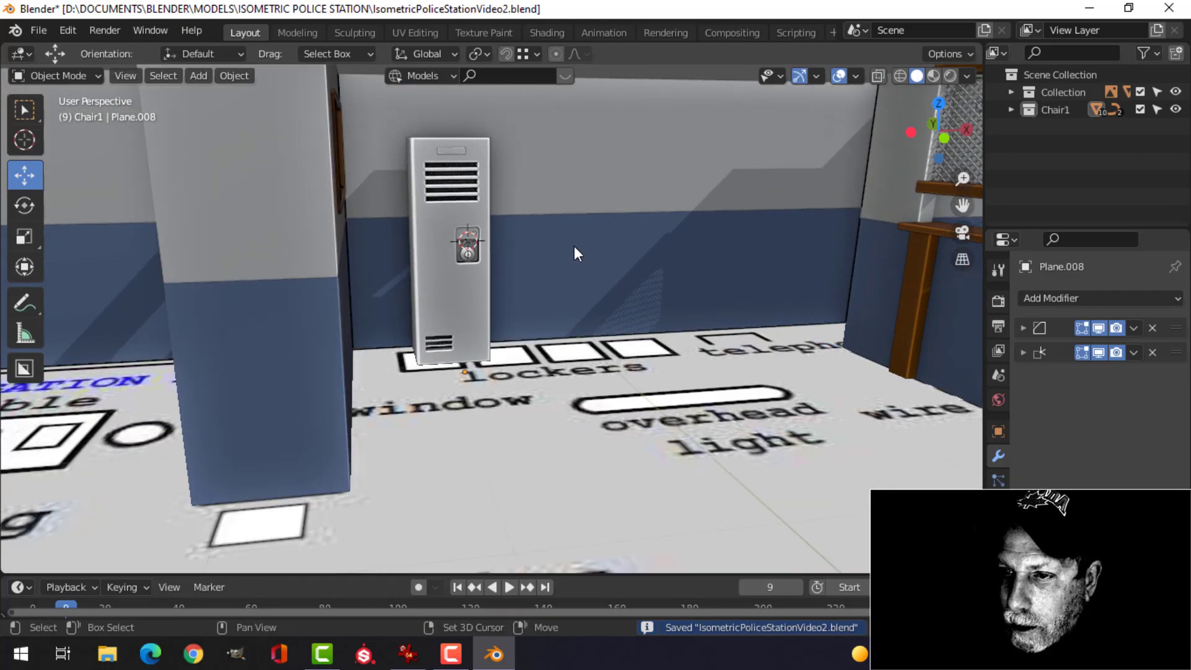
- Examine the locker's look and position in the room against the lockers marked on the floor plan
scroll(597, 207, "down", 3)
middle_click_drag(597, 207, 505, 243)
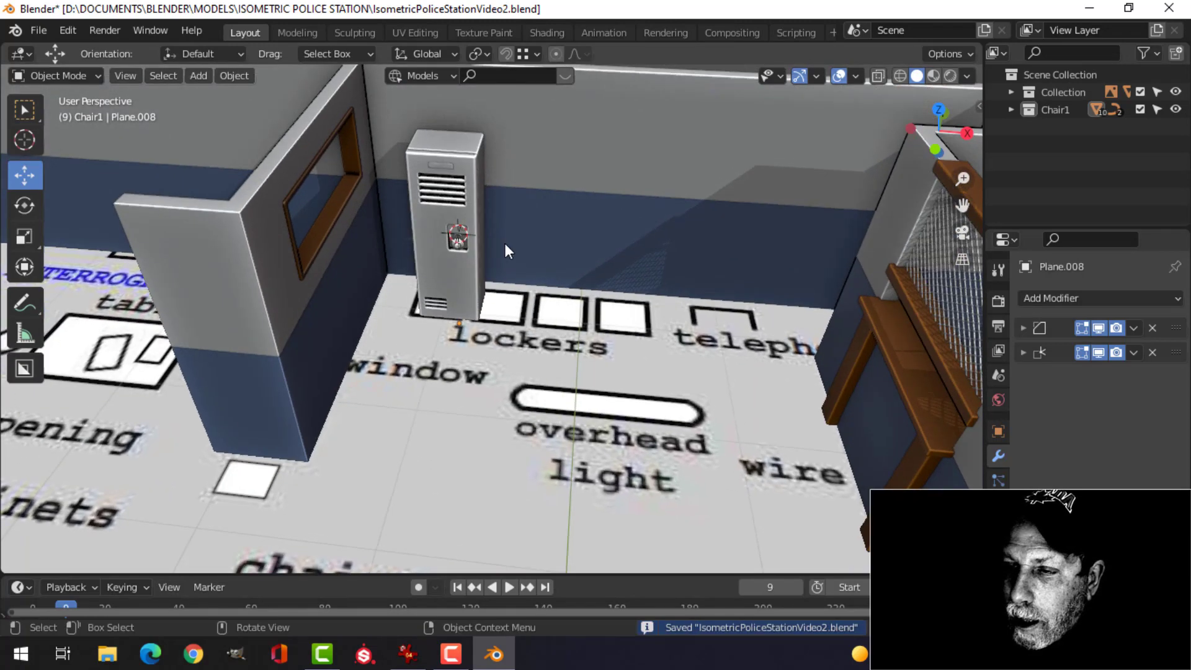
scroll(501, 236, "up", 4)
scroll(512, 233, "down", 2)
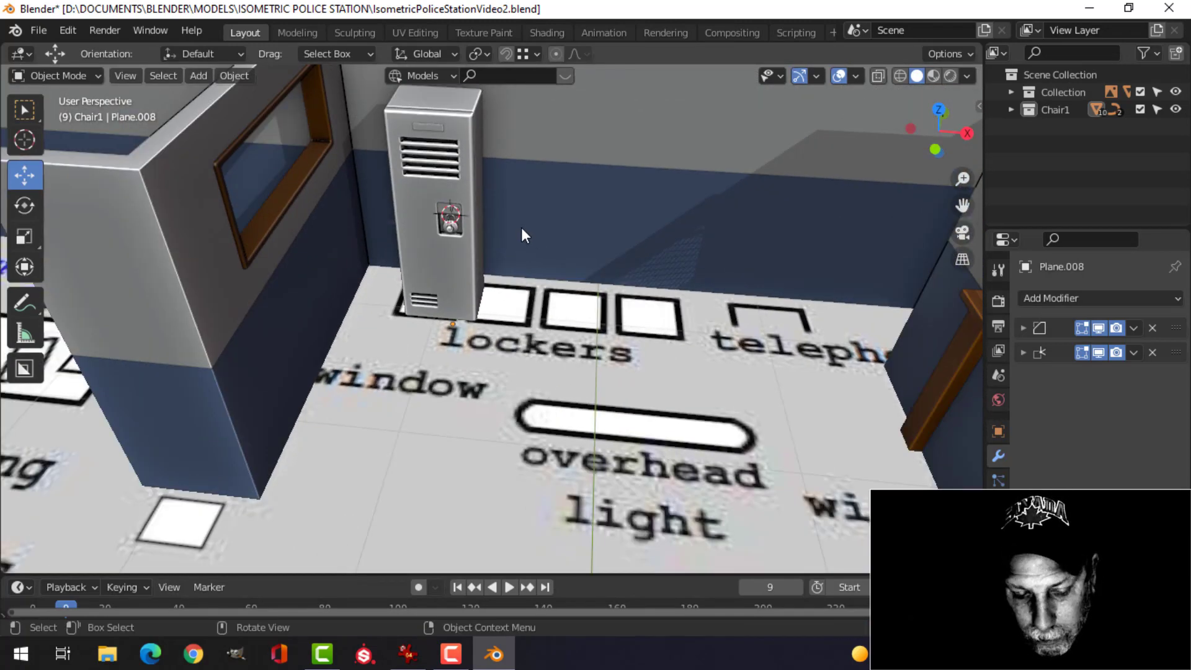
scroll(521, 227, "up", 3)
scroll(482, 170, "down", 1)
middle_click_drag(482, 170, 511, 318, "shift")
scroll(482, 264, "up", 1)
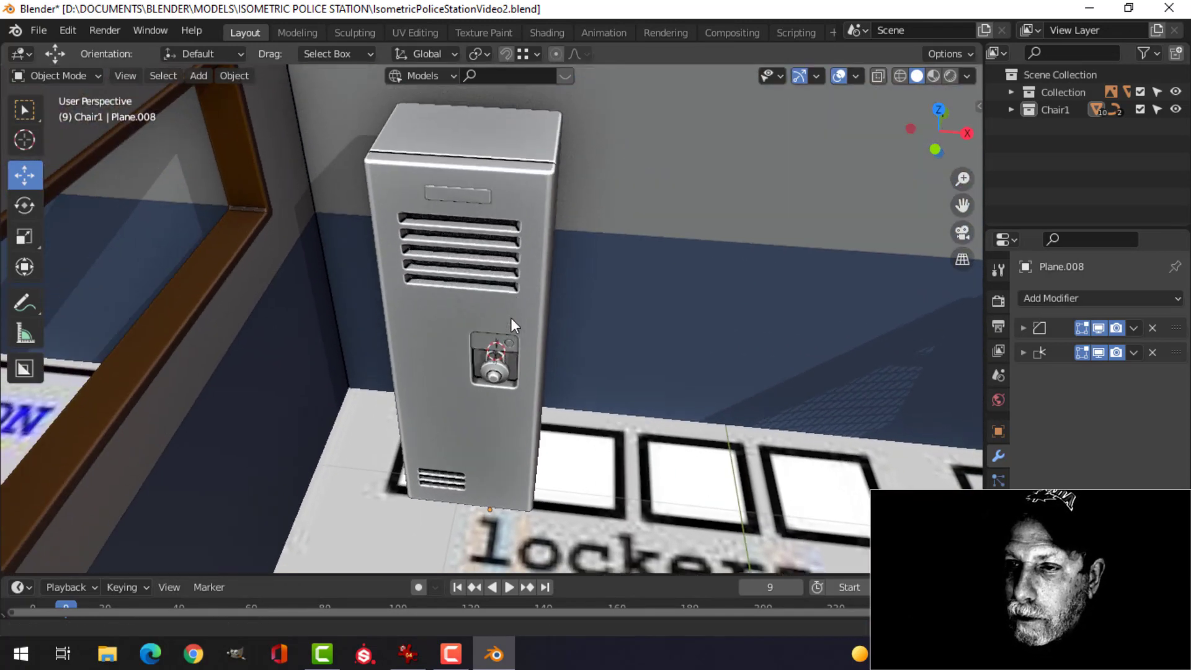
- Move the locker body, nameplate, lock plate, round lock and all padlock parts into a new collection named Locker
left_click(471, 193)
left_click(487, 186, "shift")
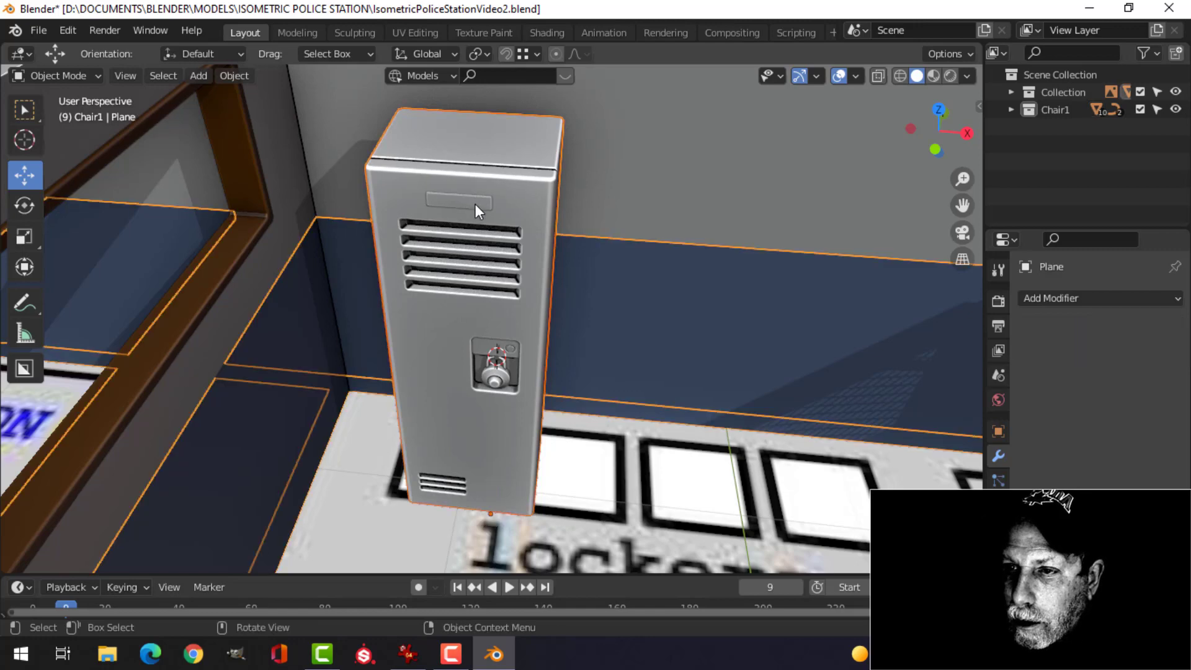
left_click(477, 202)
left_click(536, 209, "shift")
scroll(520, 278, "up", 3)
middle_click_drag(519, 281, 550, 248)
scroll(557, 270, "up", 2)
left_click(575, 203)
left_click(530, 214, "shift")
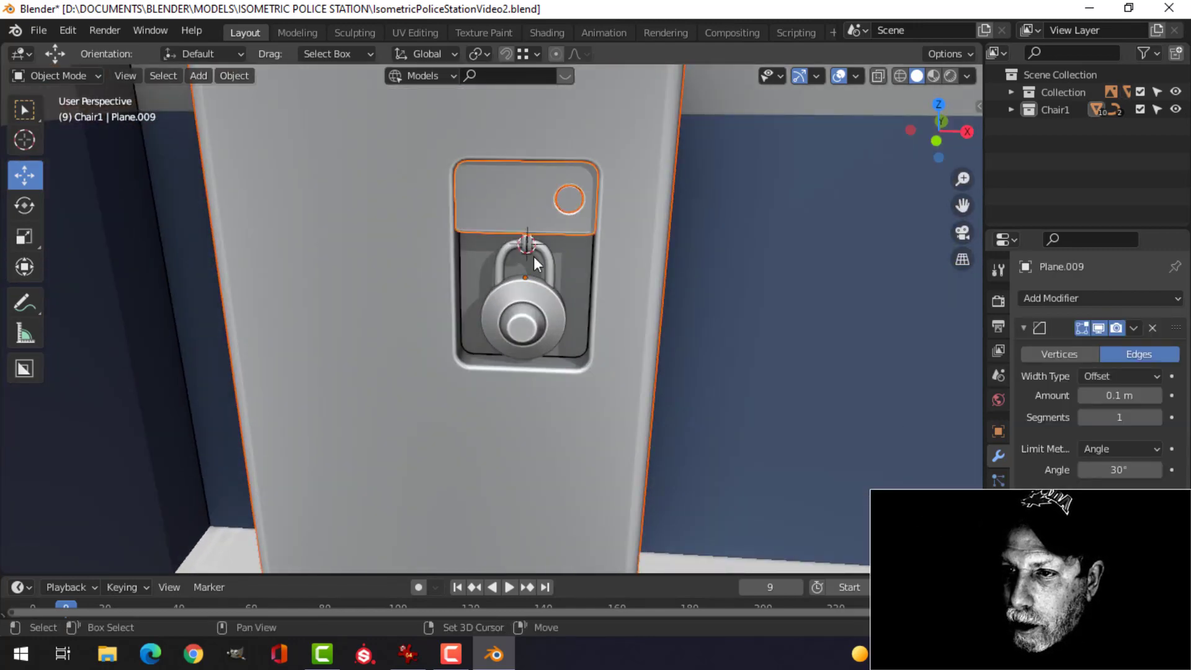
left_click(525, 245, "shift")
left_click(544, 287, "shift")
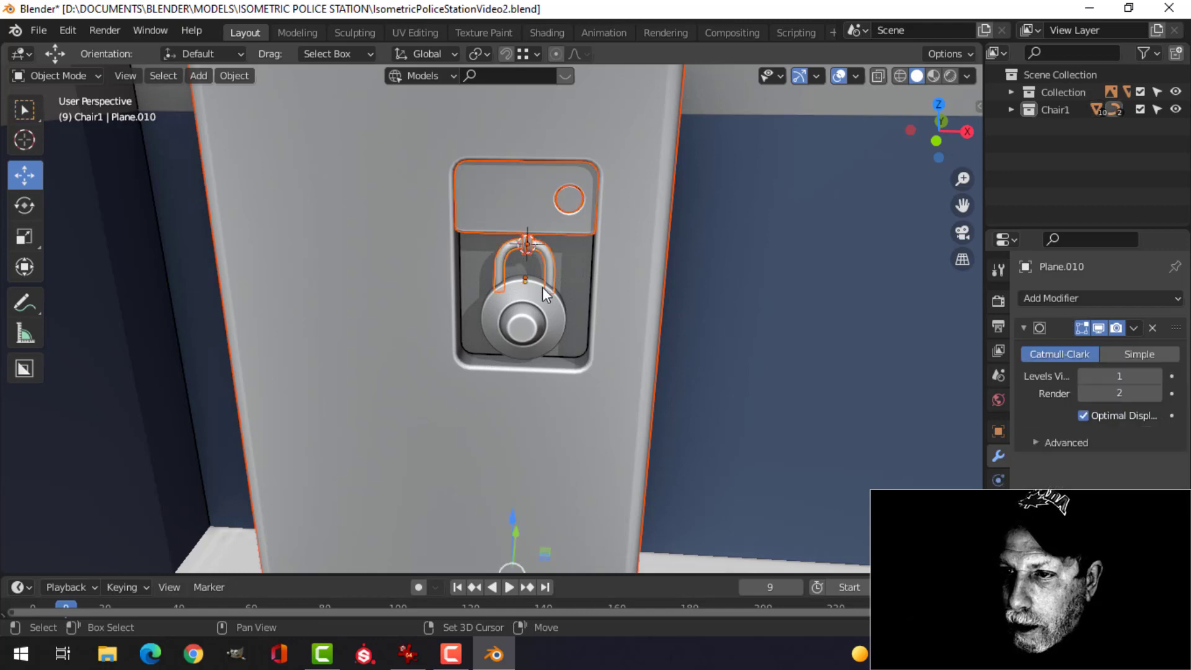
left_click(529, 318, "shift")
scroll(567, 323, "down", 3)
middle_click_drag(568, 329, 564, 232, "shift")
key("m")
left_click(652, 217)
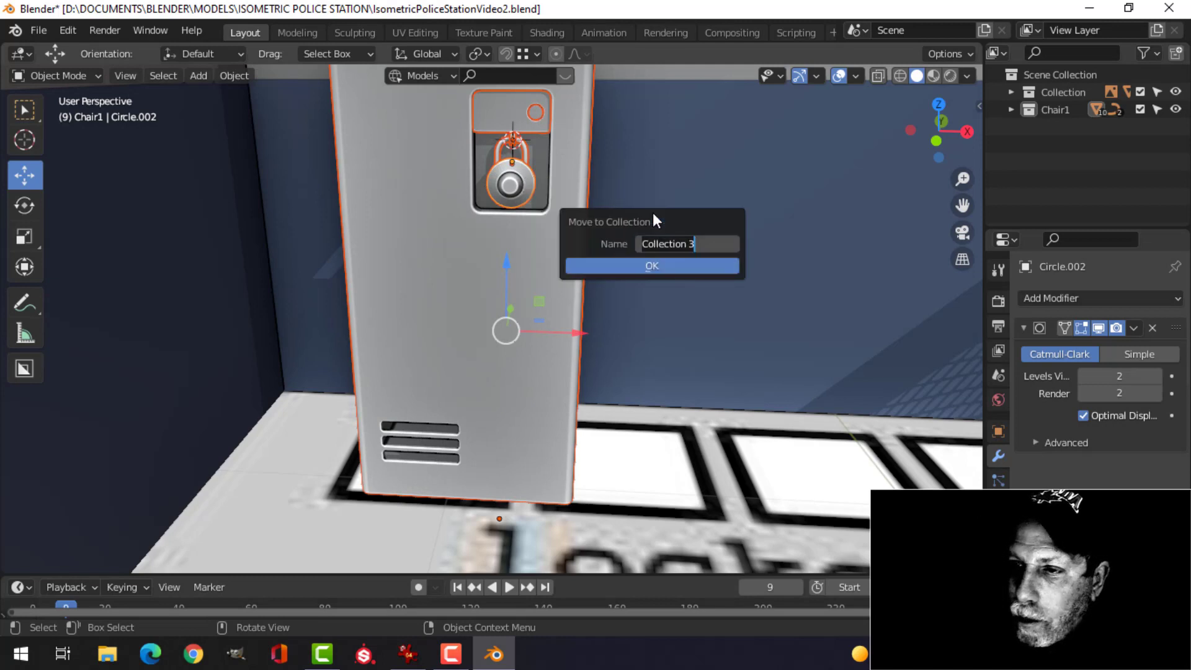
type("Locker")
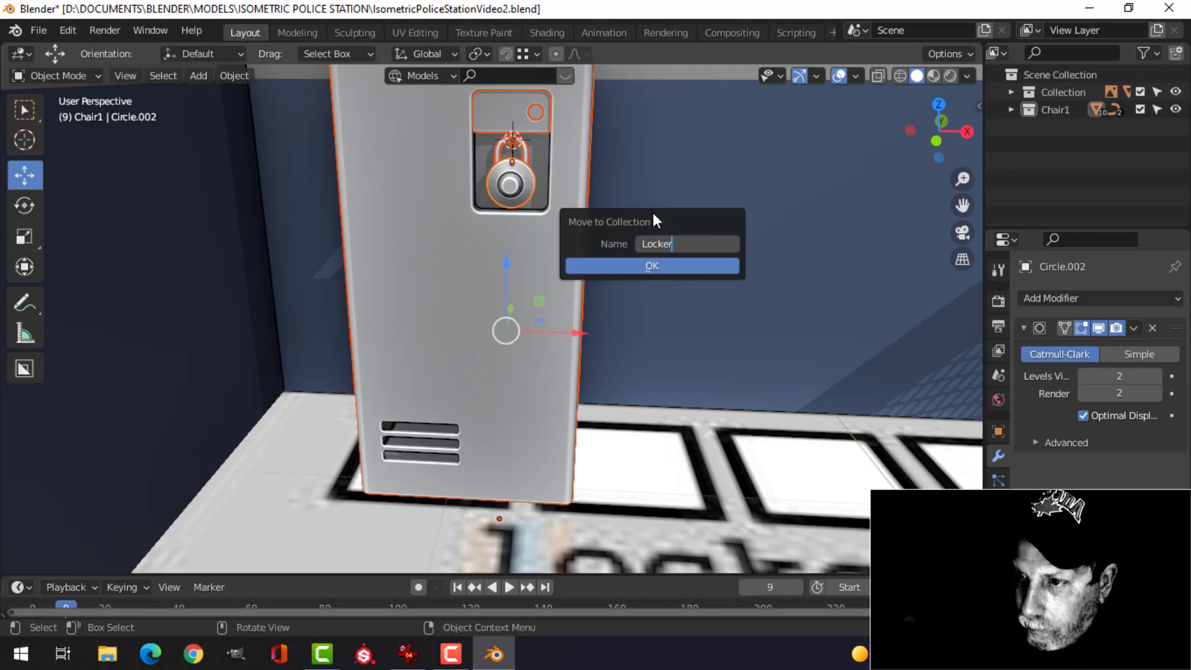
key("Return")
left_click(646, 268)
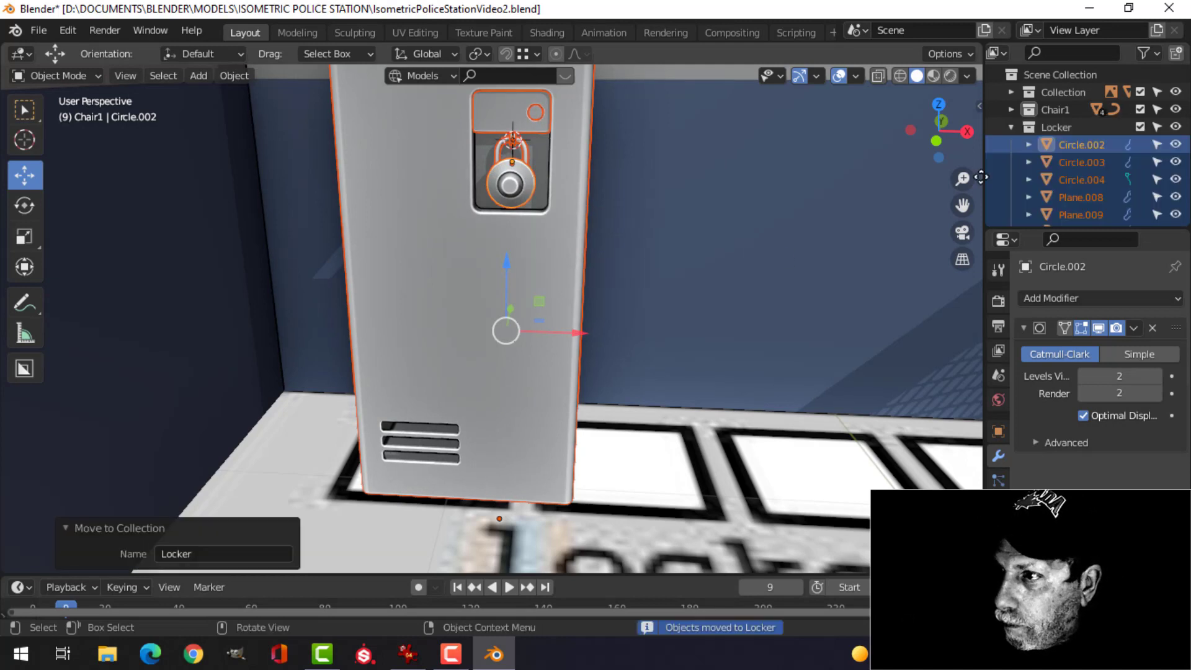
- Collapse the Locker collection, hide and reshow it to check that it holds every locker part, and clear the selection
left_click(1012, 127)
left_click(1175, 127)
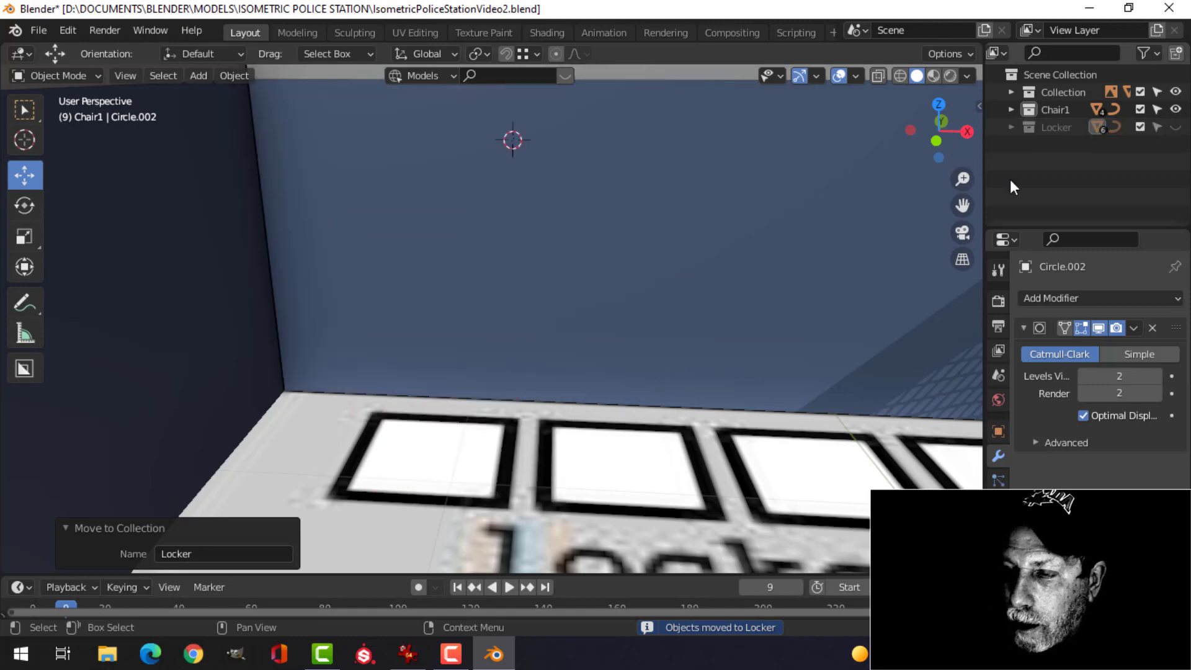
scroll(657, 235, "down", 4)
left_click(1176, 127)
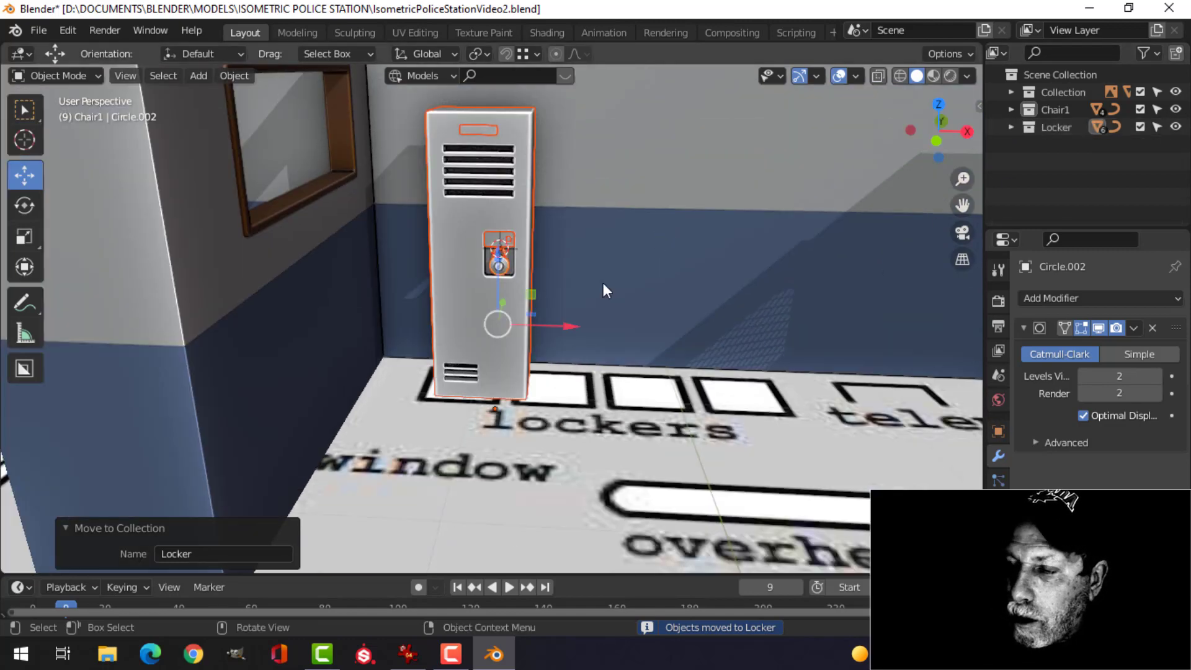
left_click(602, 282)
- Set the locker body's viewport display colour to a very dark grey
left_click(527, 237)
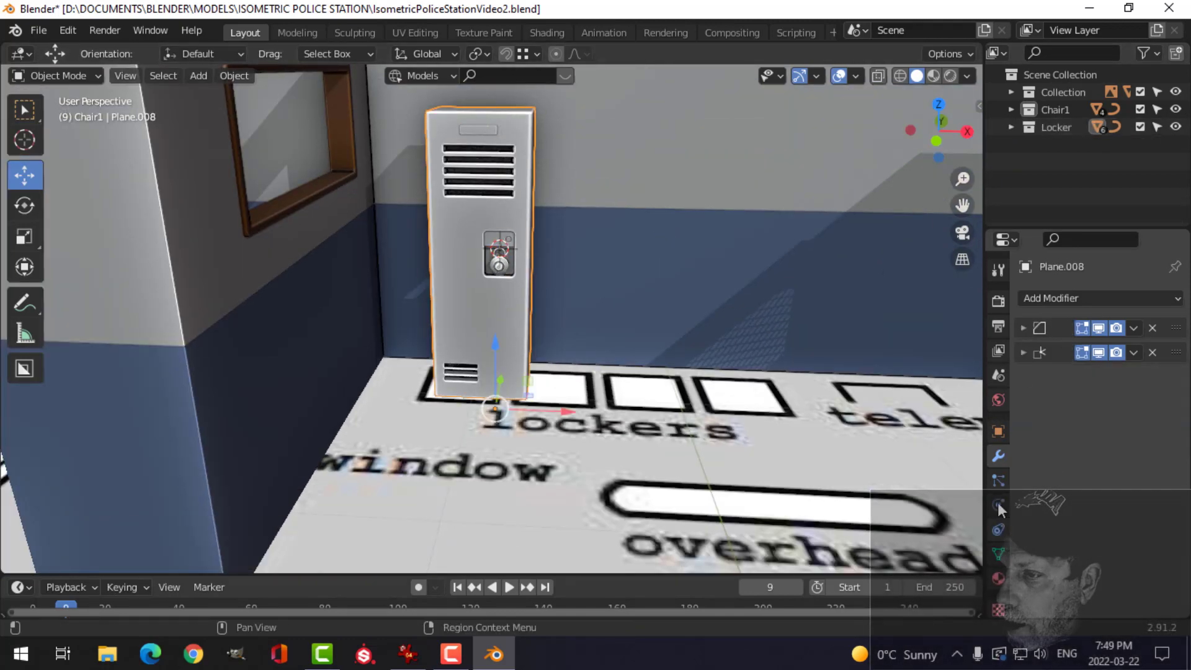
left_click(998, 431)
scroll(1095, 473, "down", 6)
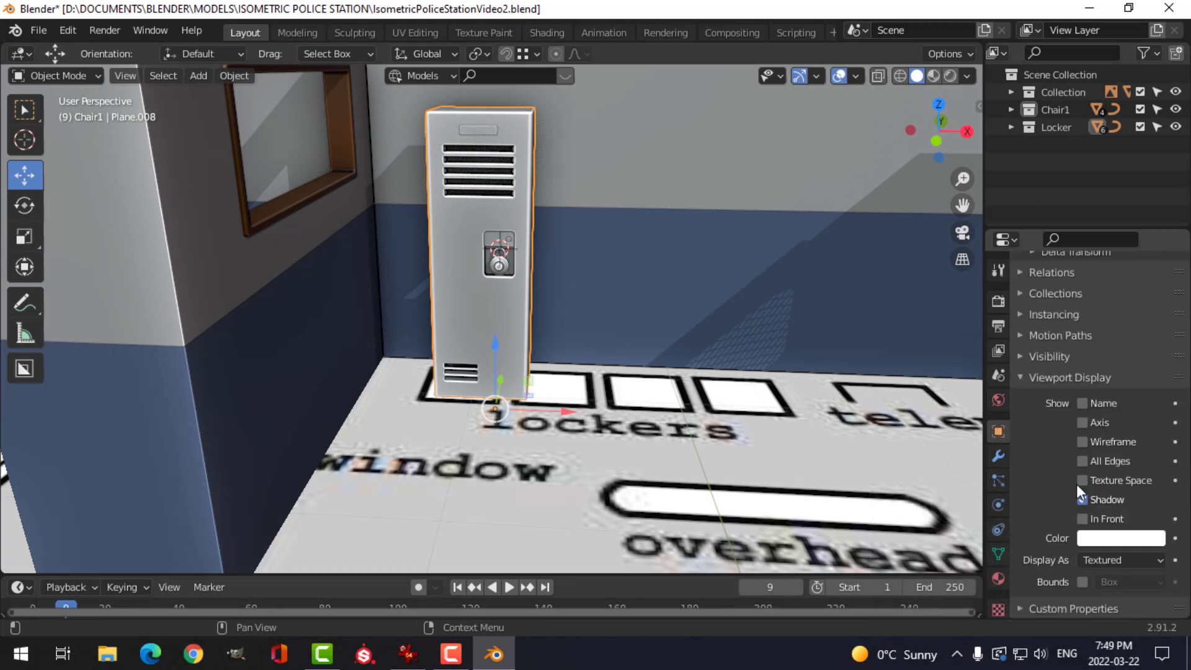
left_click(1120, 538)
left_click_drag(1155, 353, 1152, 383)
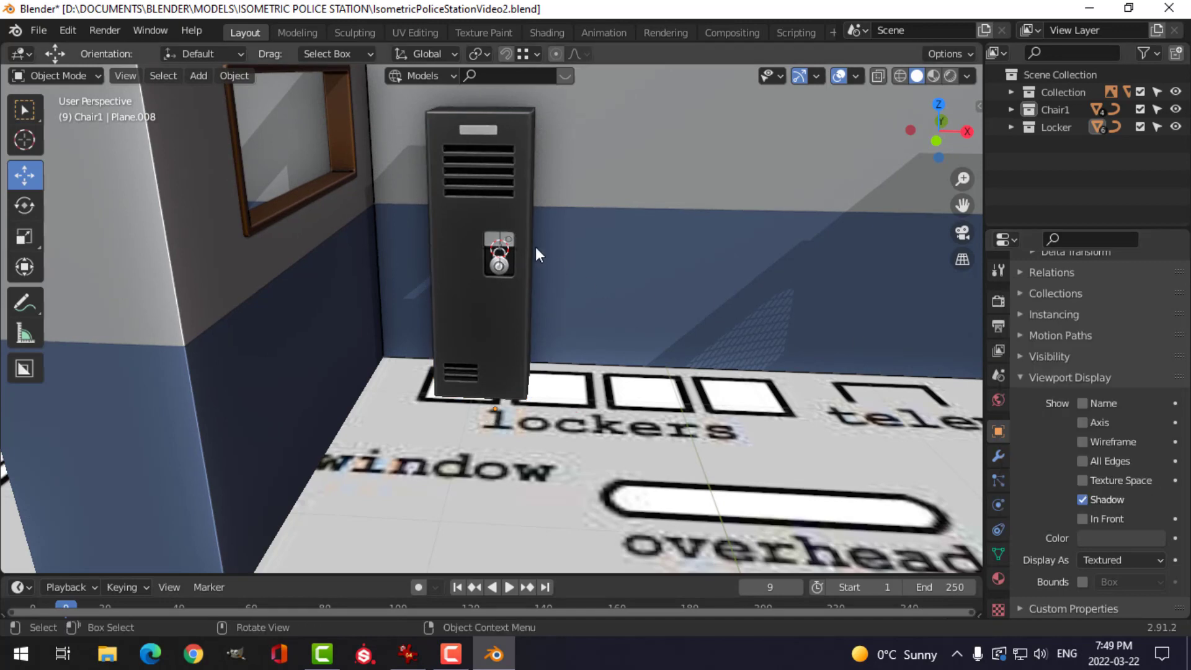
- Try a bright green viewport display colour on the nameplate at the top of the locker
scroll(539, 245, "up", 5)
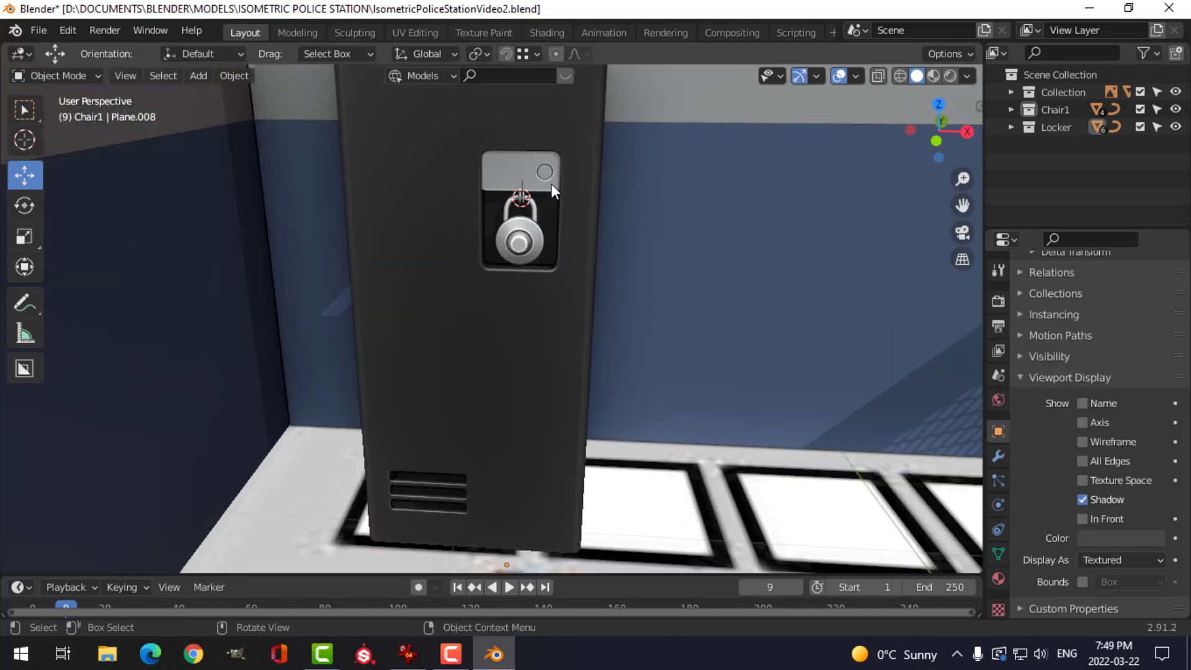
scroll(546, 300, "down", 3)
middle_click_drag(523, 281, 515, 427, "shift")
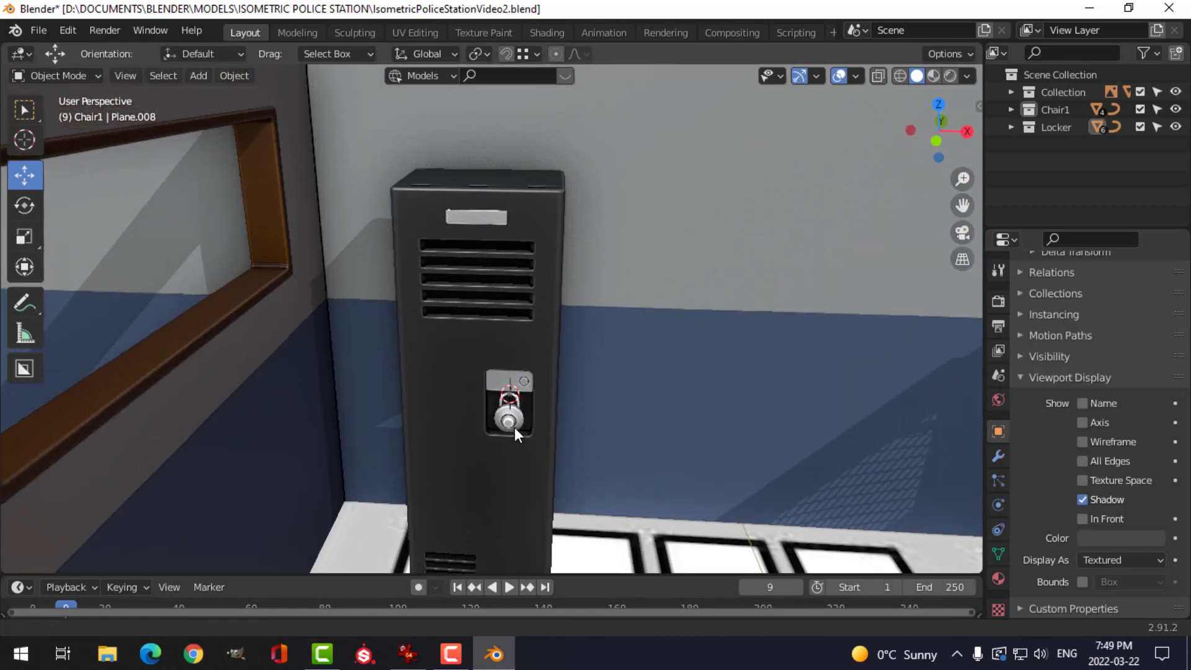
left_click(490, 218)
left_click(1130, 539)
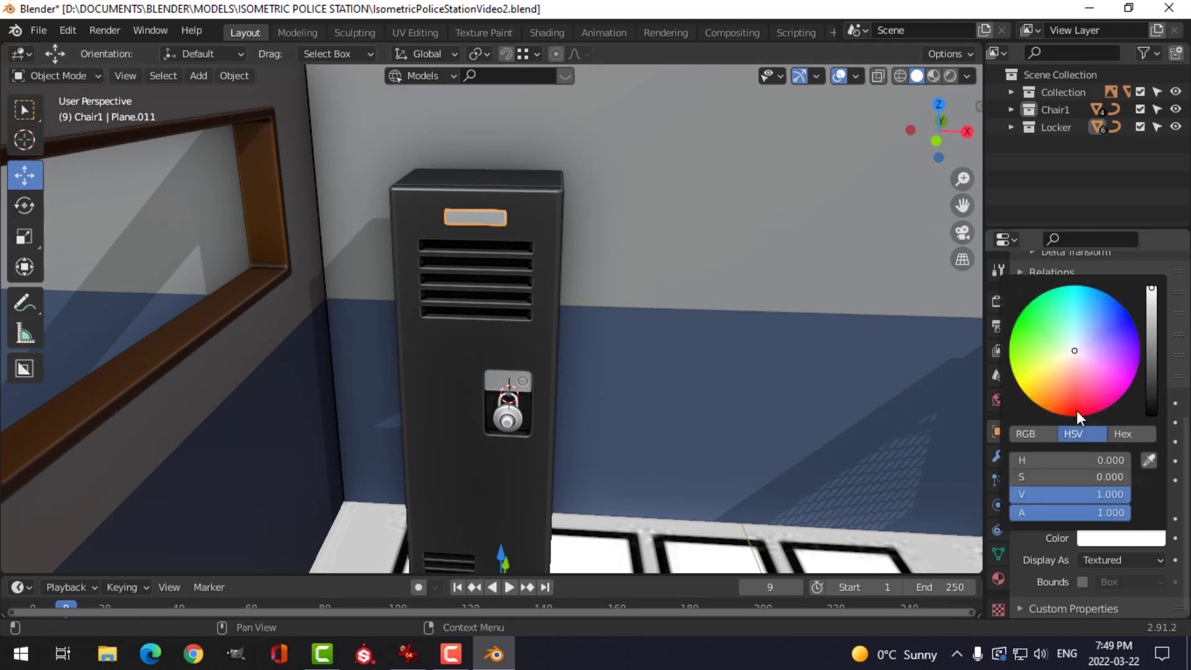
left_click(1030, 349)
scroll(608, 365, "down", 1)
left_click(582, 377)
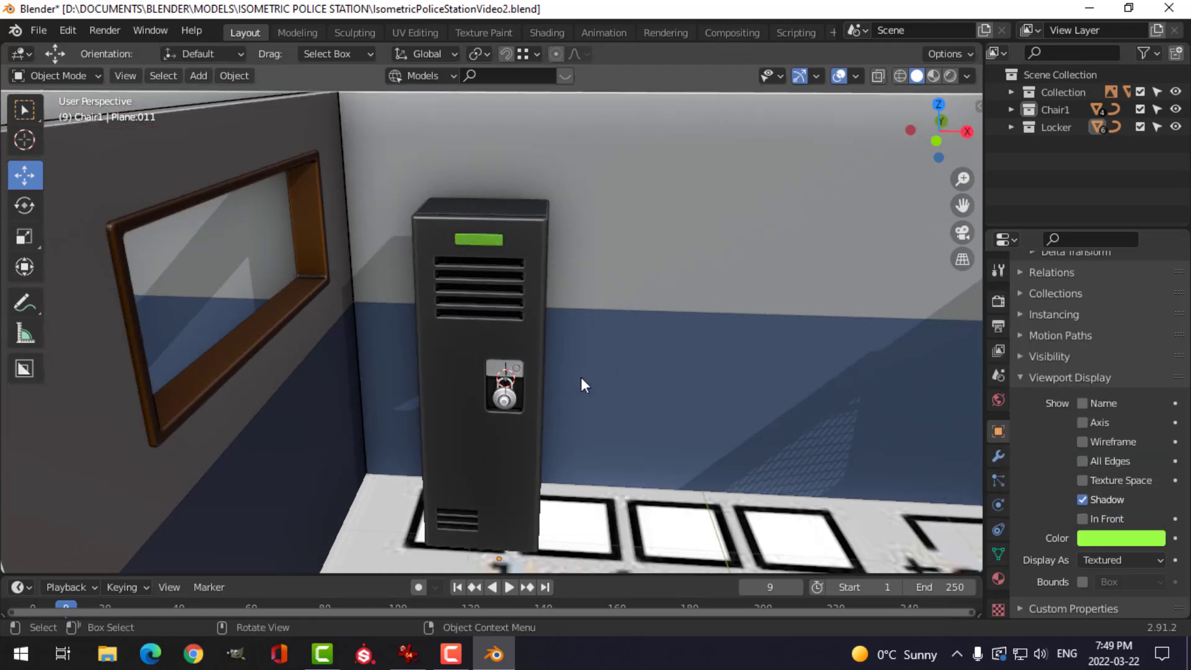
- Undo the nameplate's green colour change
middle_click_drag(581, 378, 586, 341)
scroll(620, 379, "down", 3)
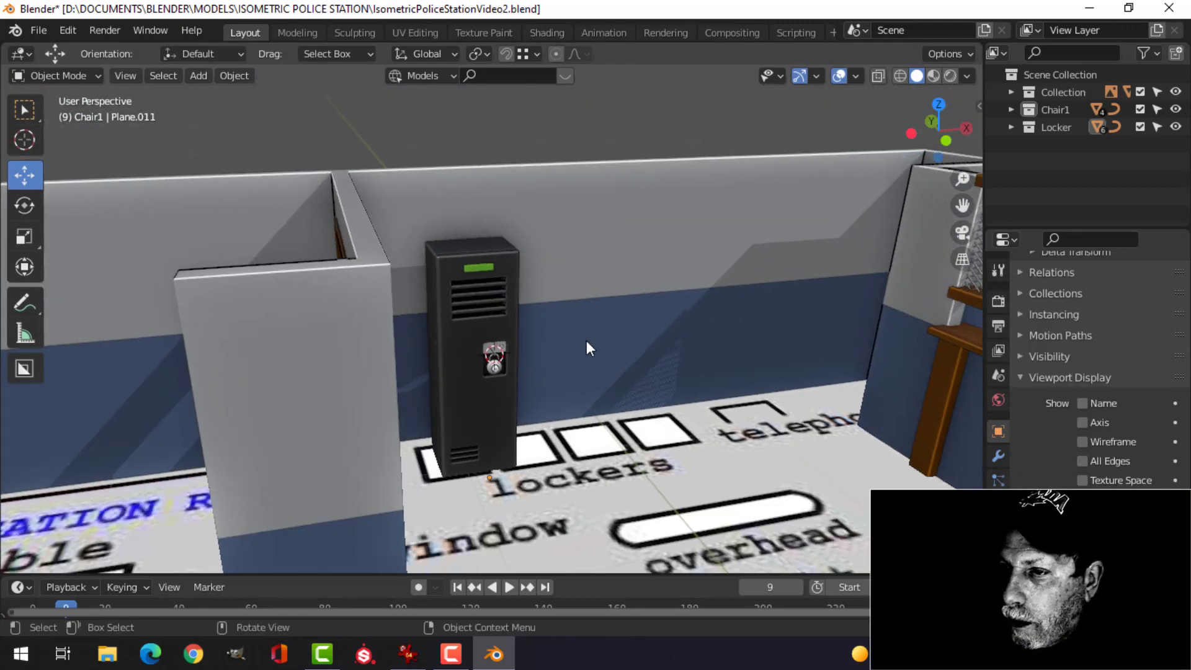
left_click(479, 266)
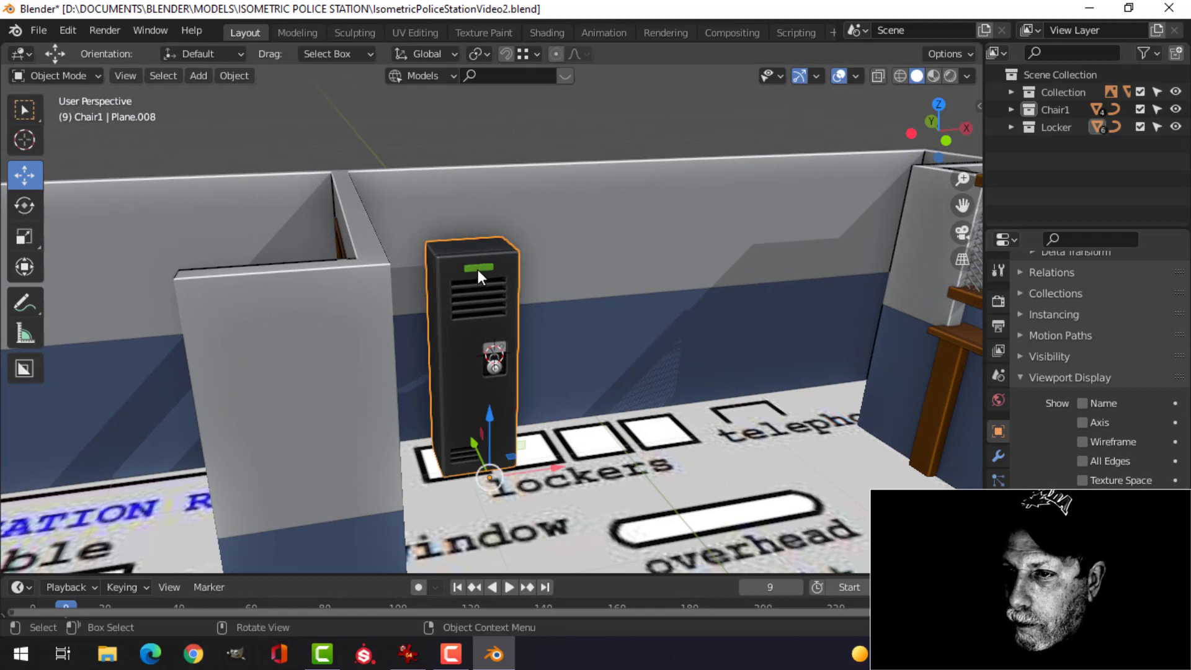
key("ctrl+z")
key("ctrl+z")
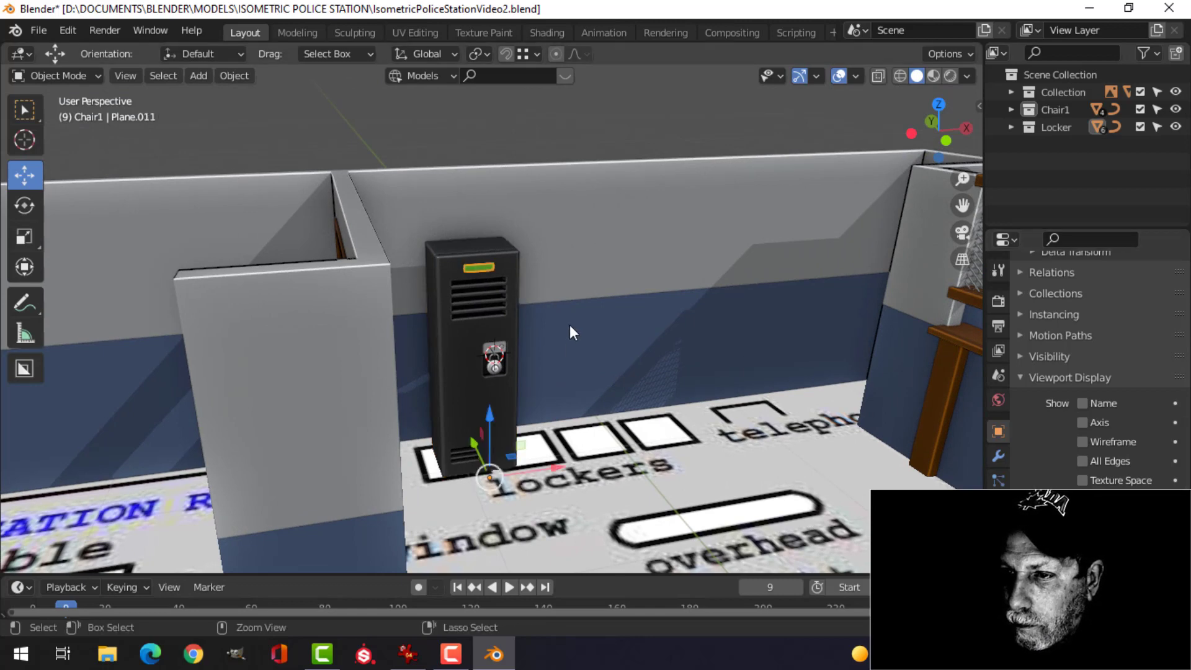
key("ctrl+z")
middle_click_drag(673, 360, 641, 336)
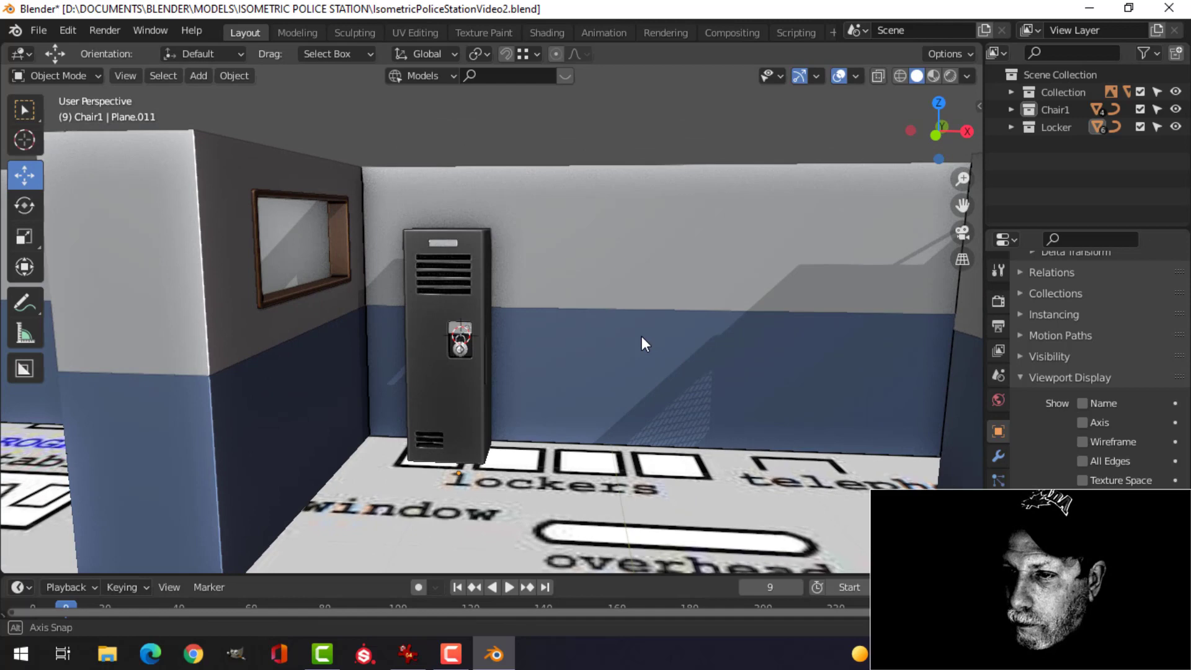
- Hide the viewport gizmos and overlays, examine the dark locker in the room, and turn both back on
left_click(799, 75)
left_click(838, 75)
middle_click_drag(693, 215, 698, 273)
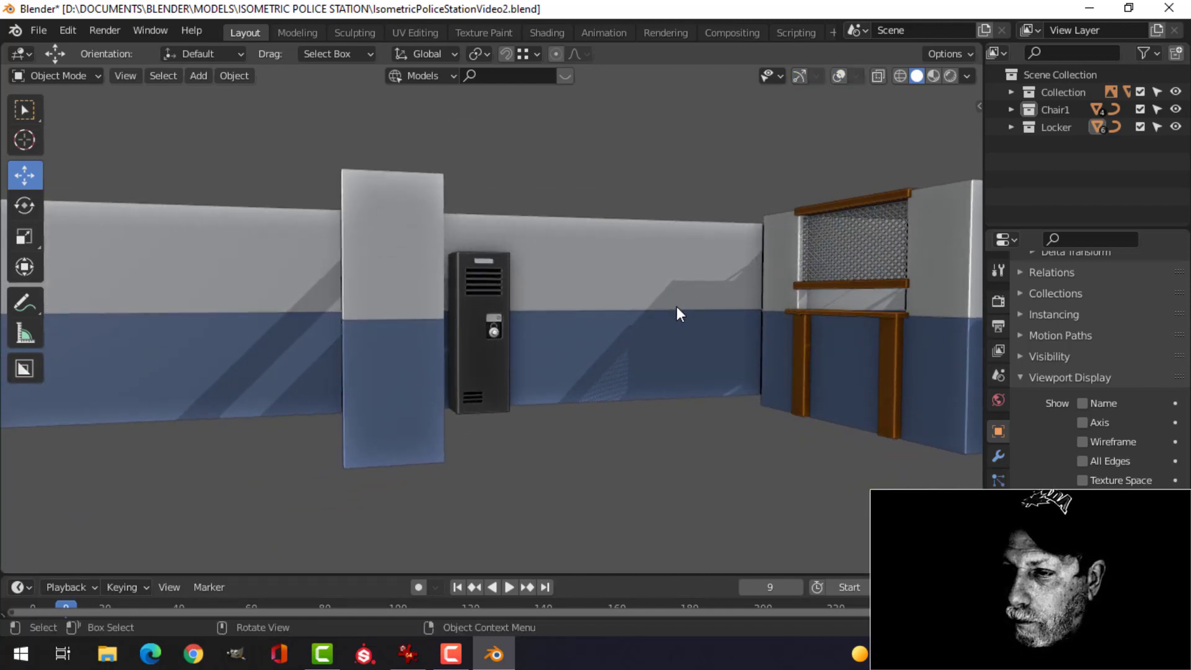
scroll(677, 306, "up", 4)
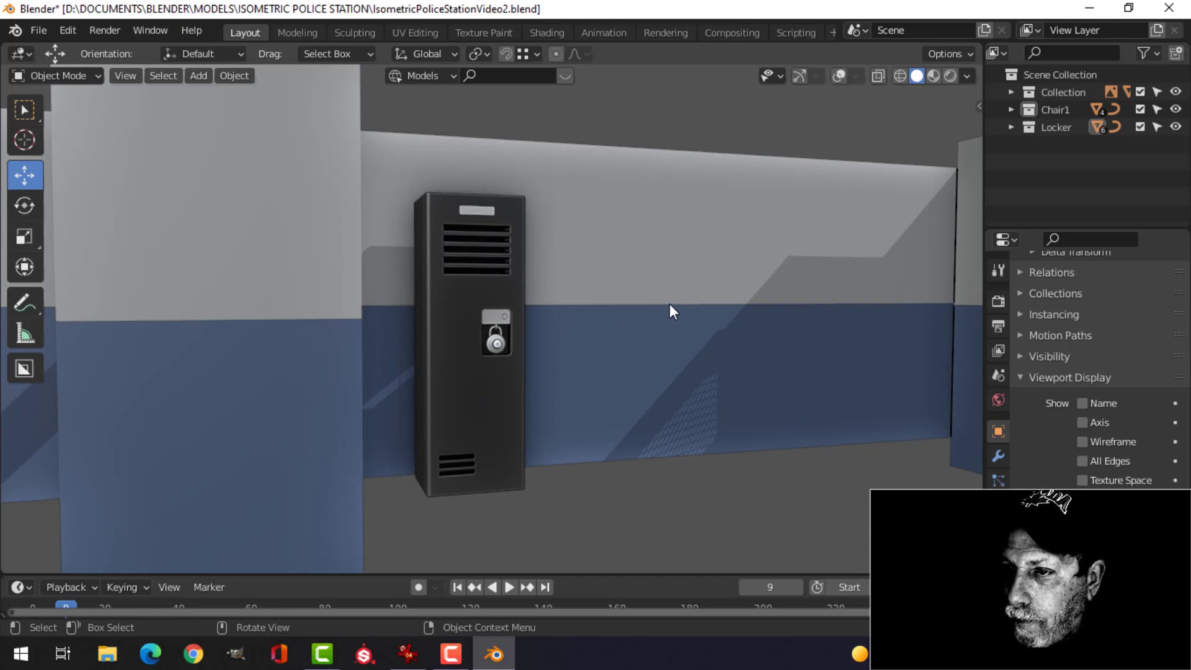
scroll(669, 304, "down", 3)
scroll(714, 279, "down", 3)
left_click(800, 75)
left_click(838, 76)
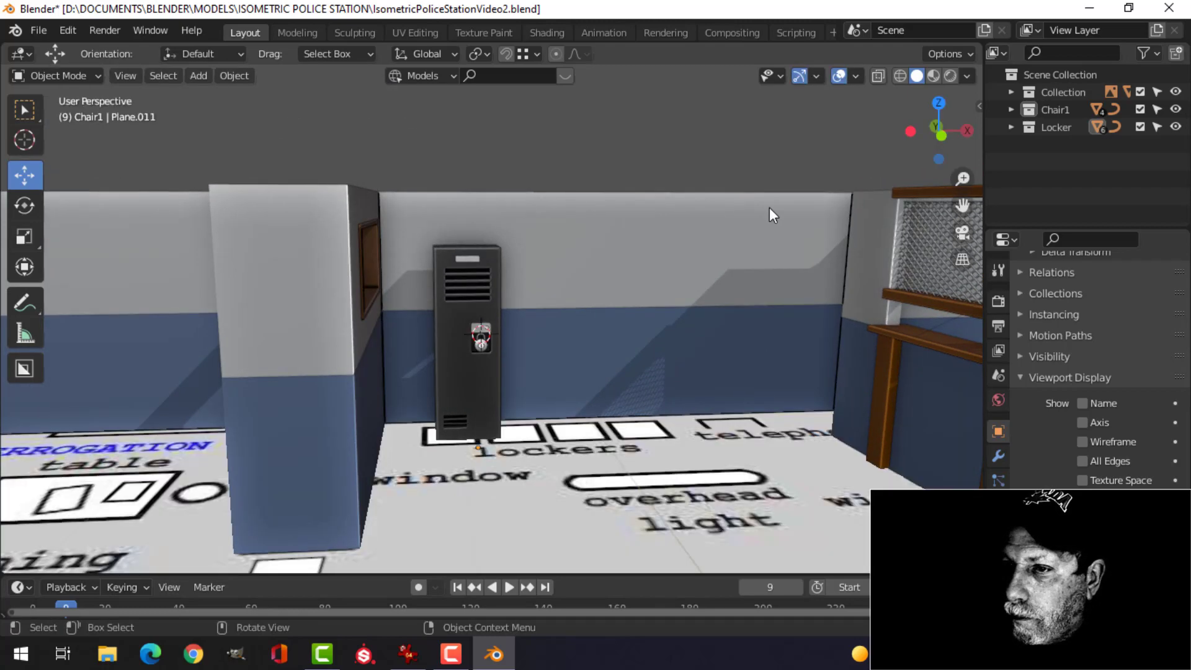
- Select all objects of the Chair1 collection through the red chair's entry in the scene hierarchy
middle_click_drag(771, 213, 951, 215)
scroll(679, 340, "down", 1)
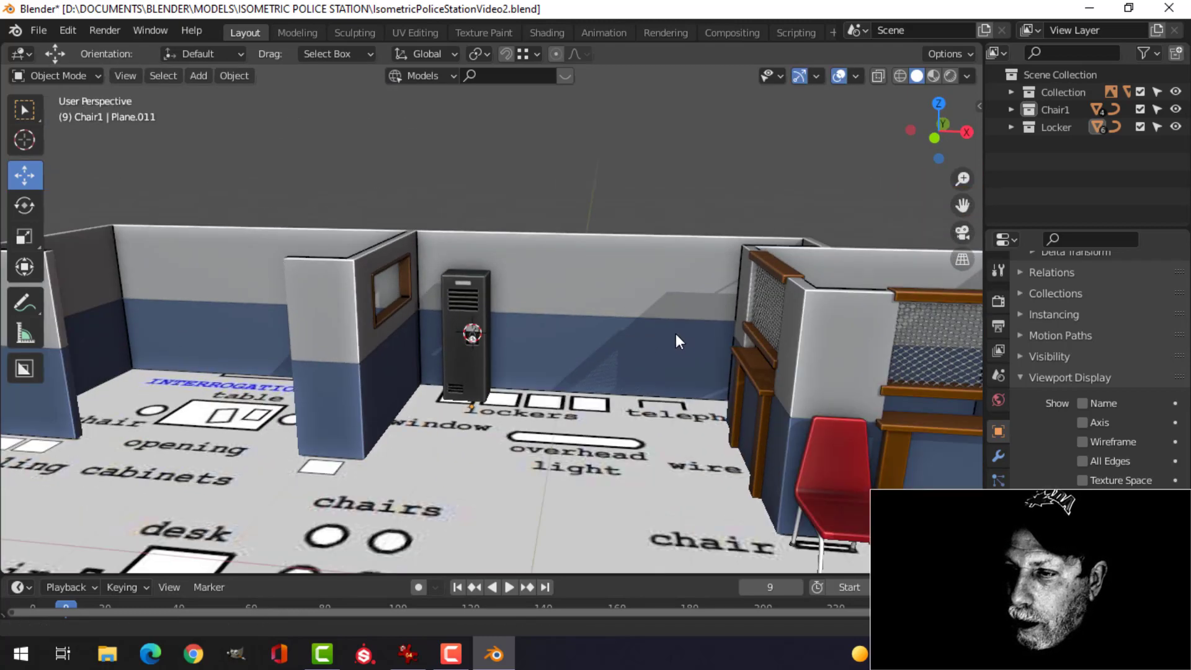
middle_click_drag(675, 333, 645, 288, "shift")
middle_click_drag(645, 288, 658, 292)
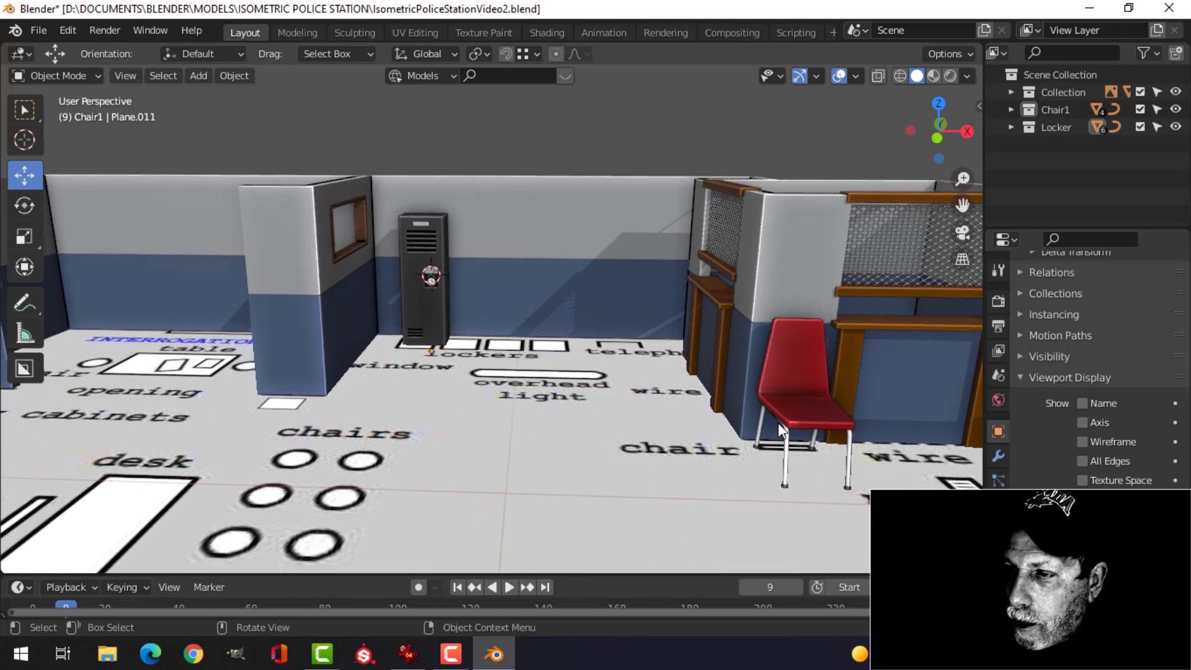
scroll(778, 423, "up", 2)
scroll(773, 419, "down", 1)
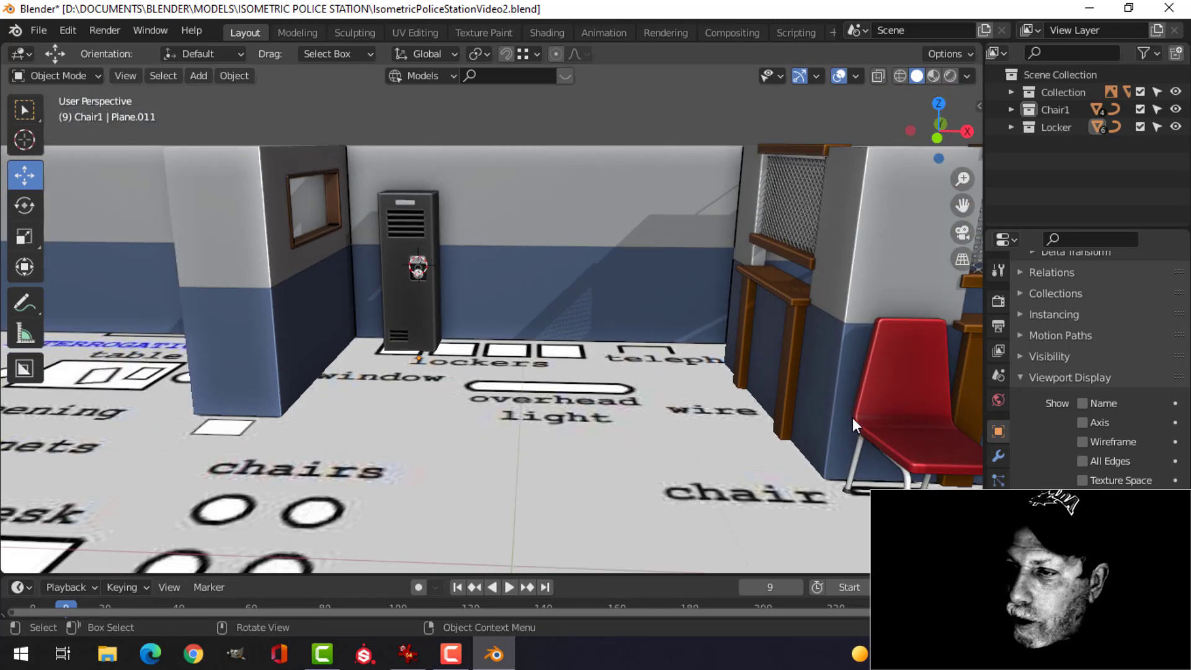
left_click(886, 409)
scroll(856, 450, "down", 1)
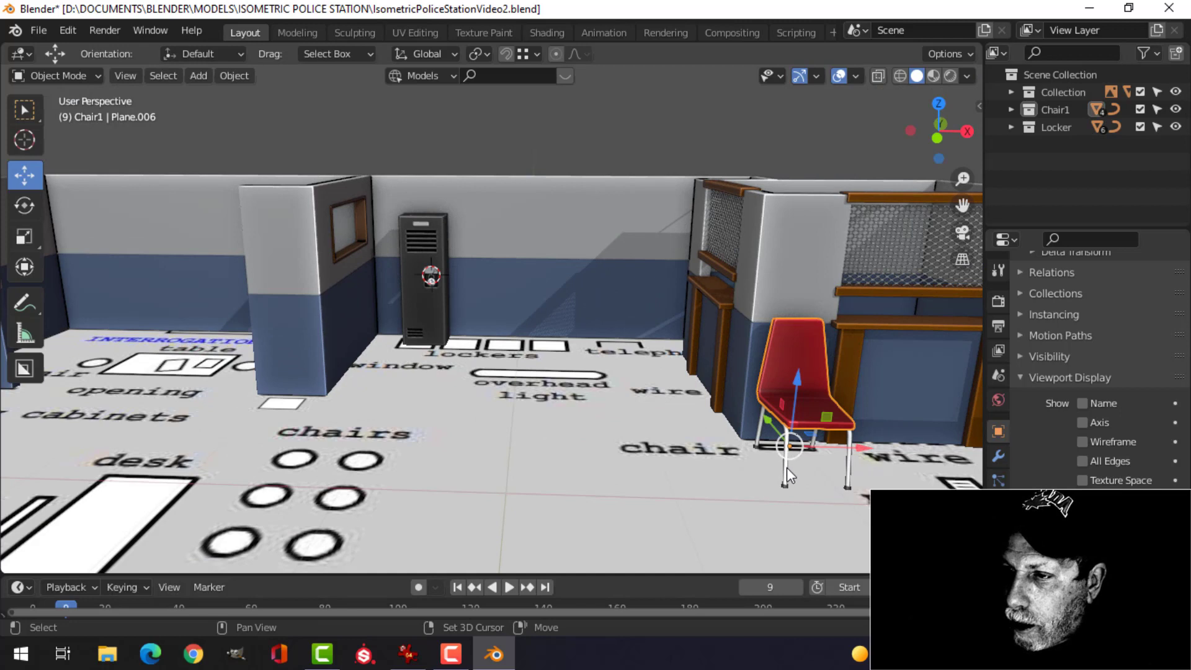
left_click(1061, 108)
right_click(1061, 108)
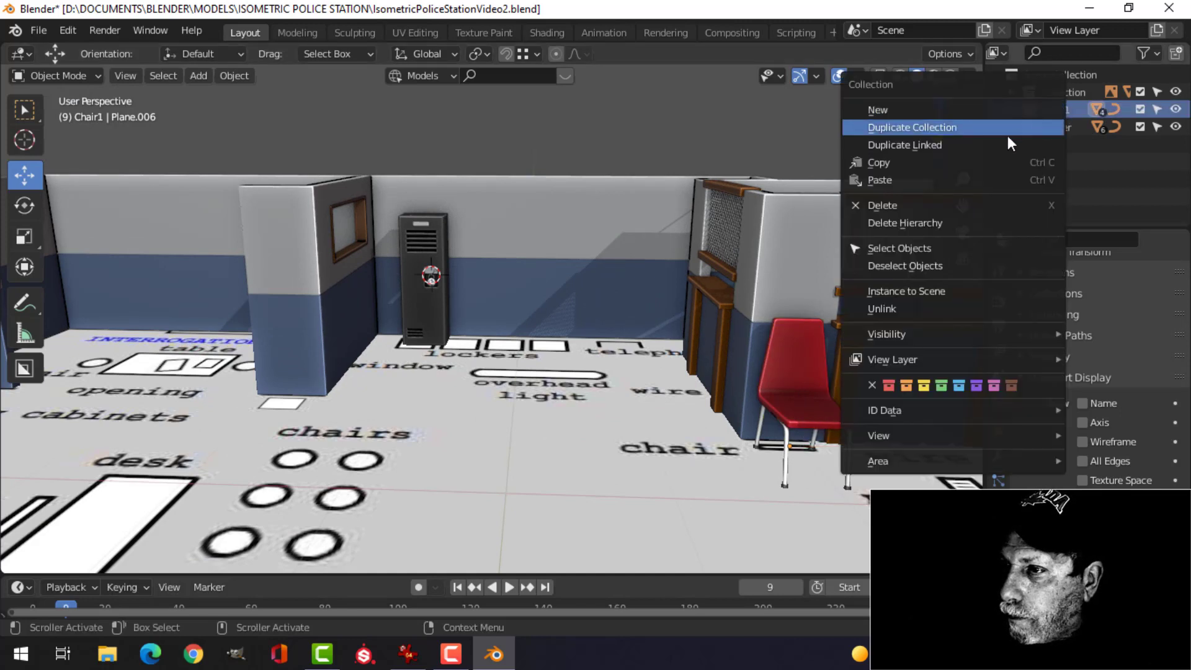
left_click(915, 244)
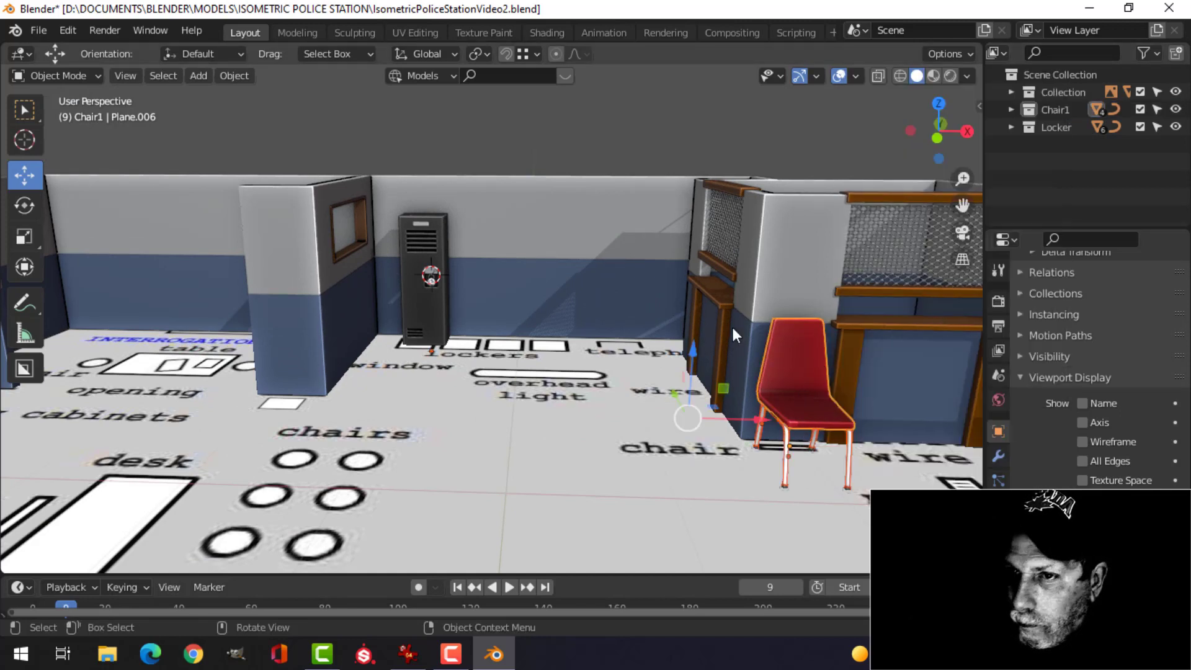
- Duplicate the chair in top view and place the copy in front of the locker, about -3.06 m in X and 1.91 m in Y
key("KP_7")
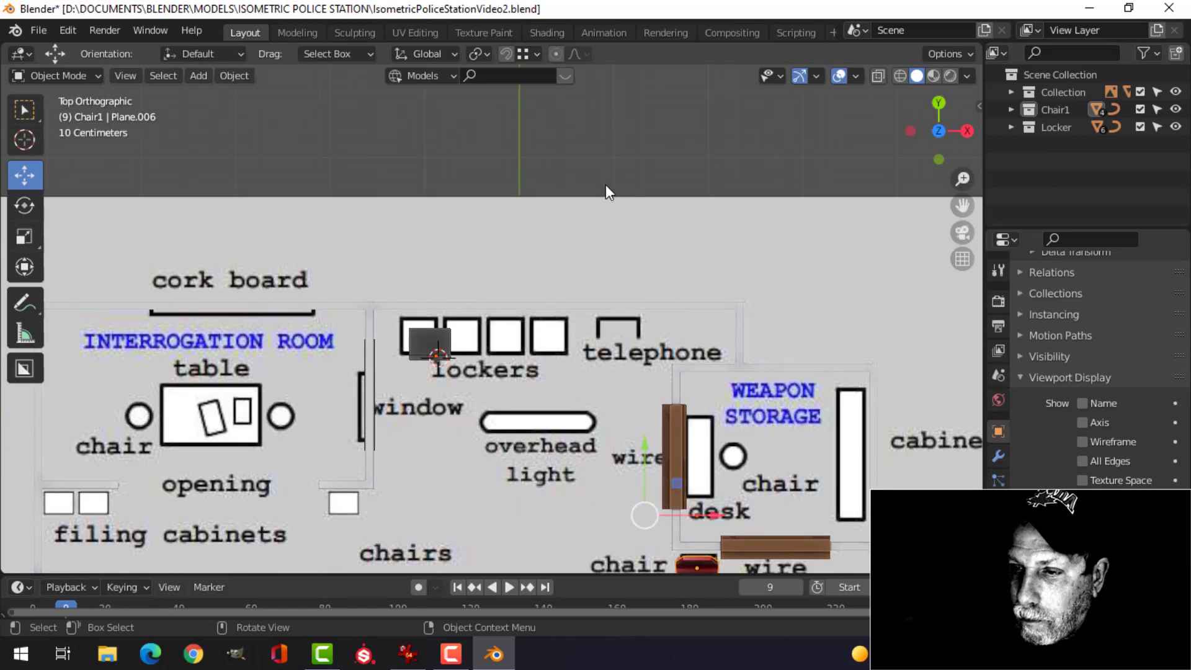
scroll(659, 295, "down", 2)
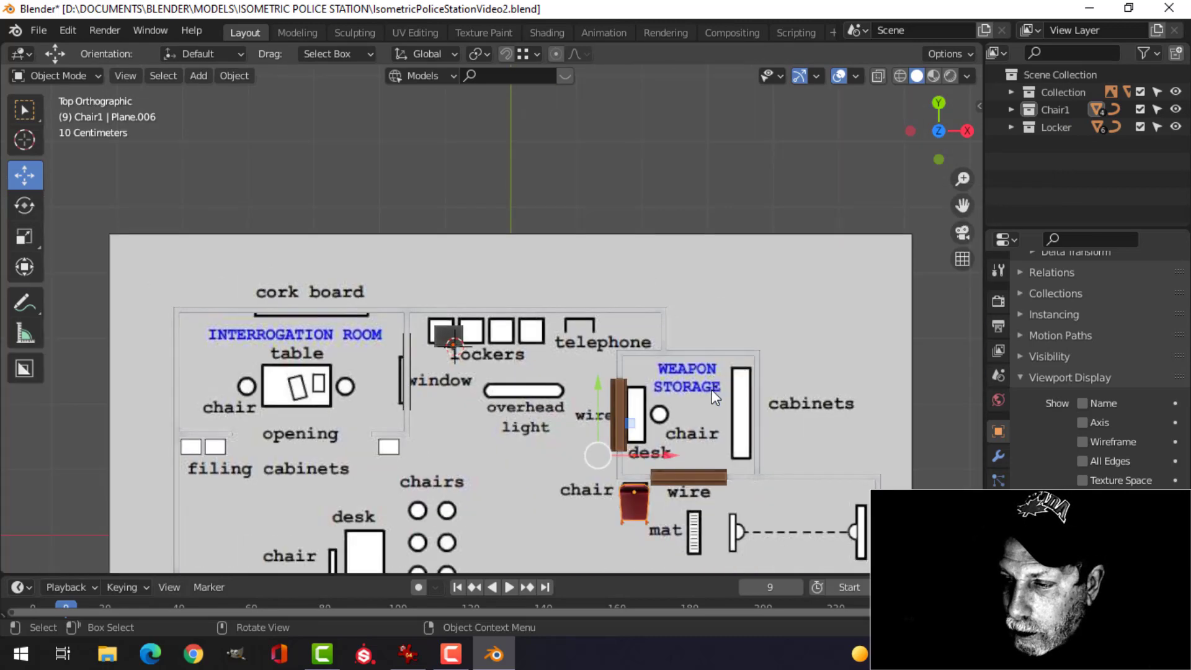
key("shift+d")
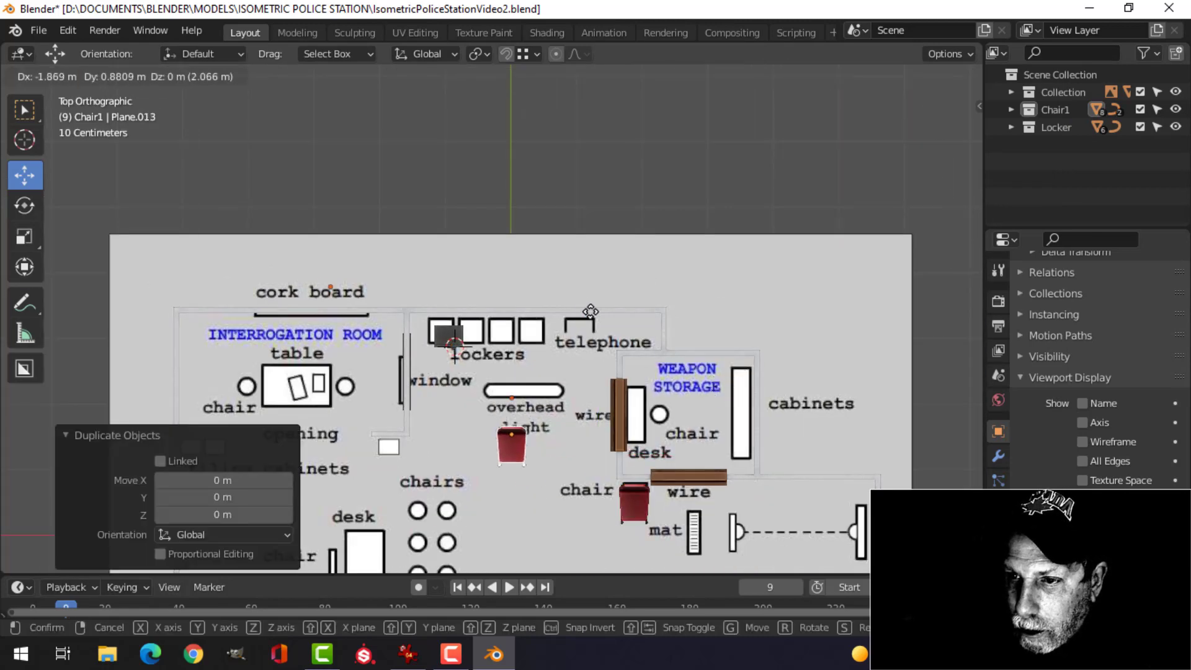
left_click(549, 267)
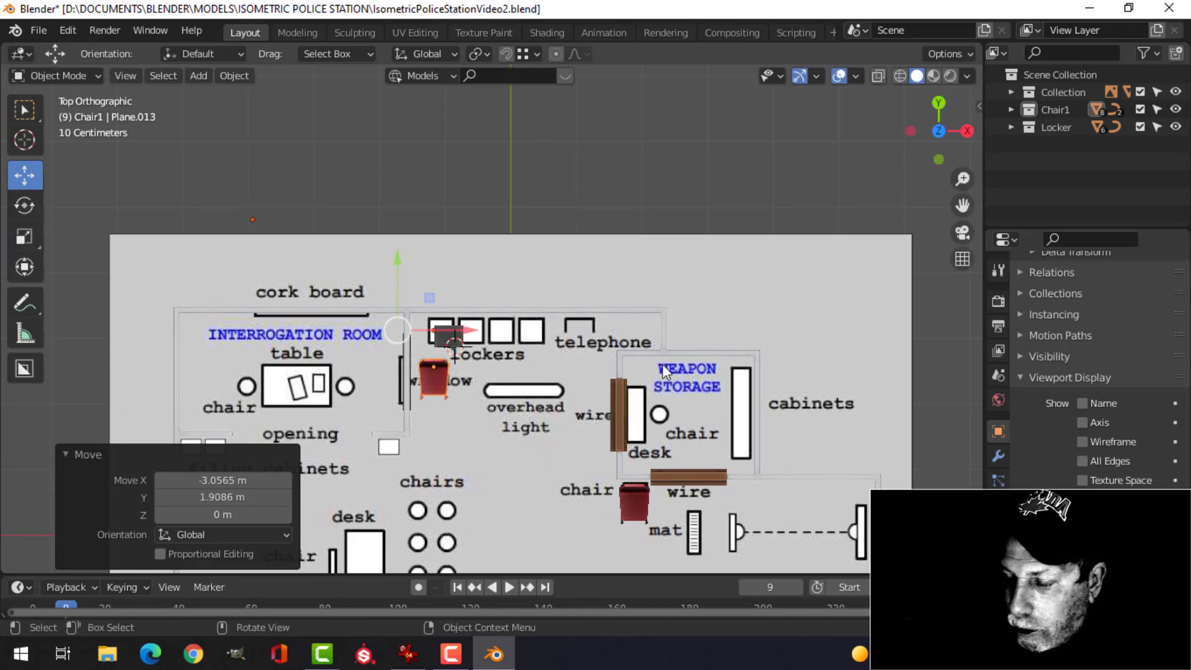
- Select all objects of the Locker collection in front view and scale them up by about 1.11 against the chair copy
key("KP_1")
scroll(523, 279, "up", 4)
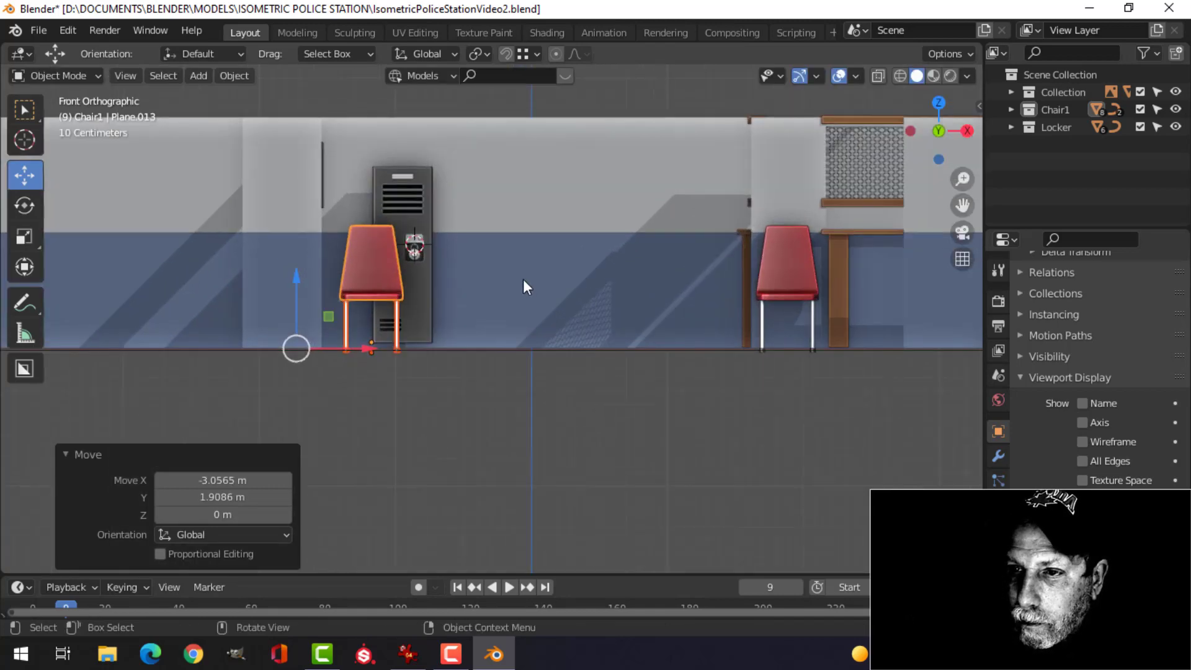
scroll(538, 284, "up", 2)
left_click(540, 285)
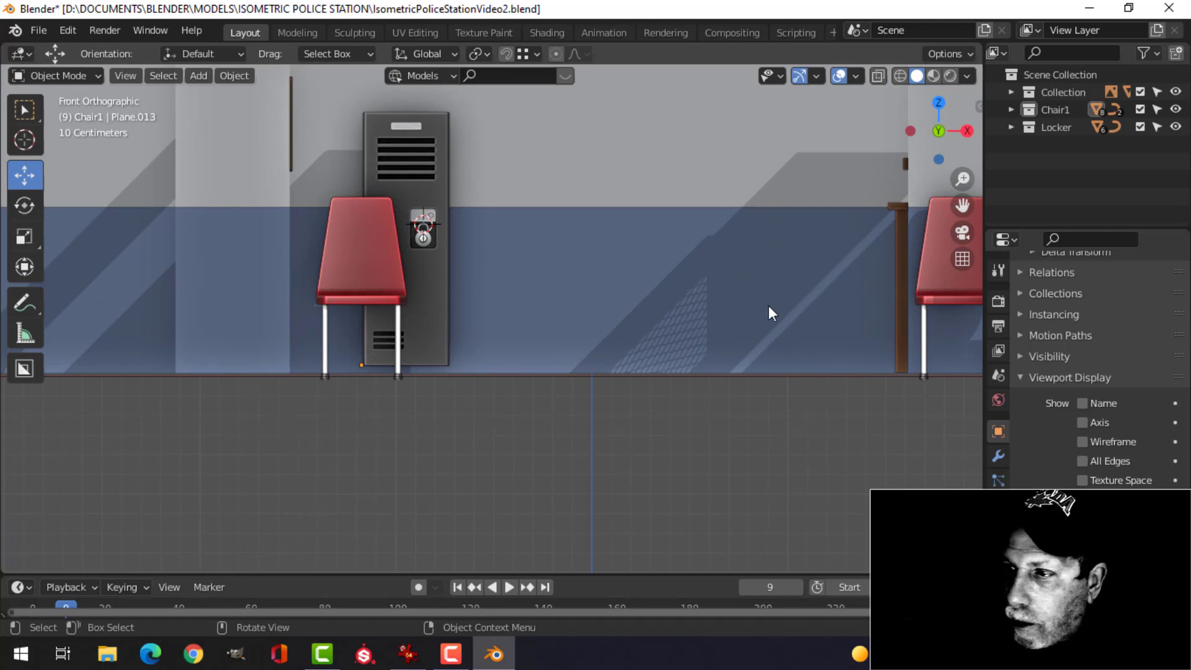
left_click(1051, 125)
right_click(1048, 125)
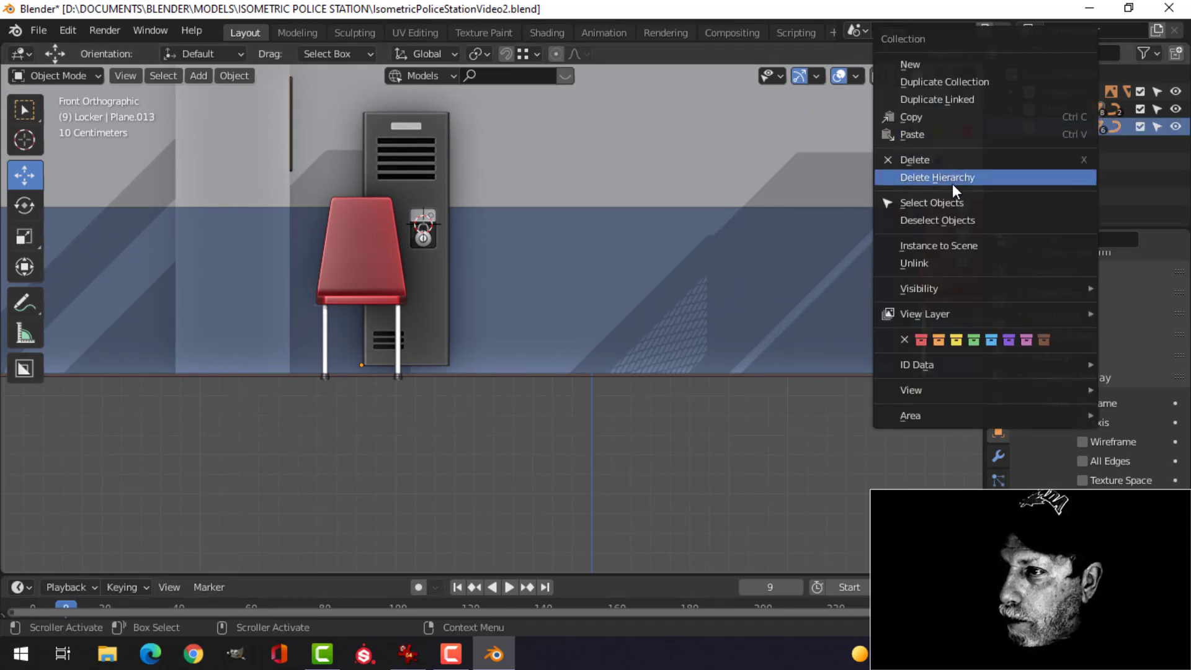
left_click(952, 201)
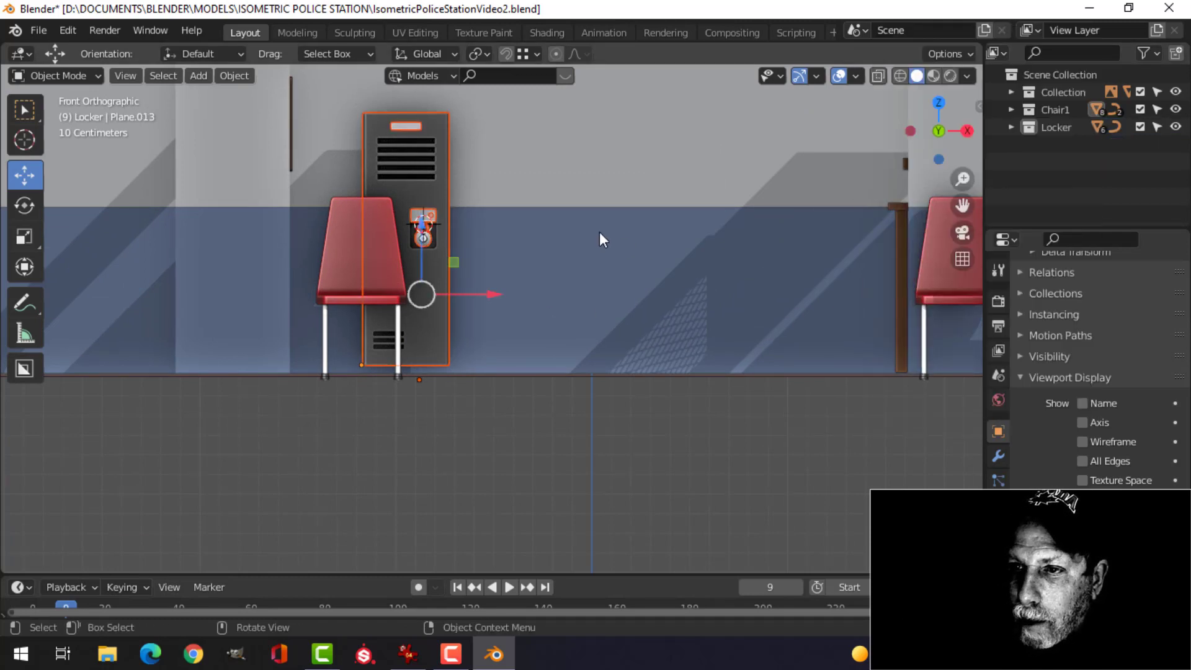
key("s")
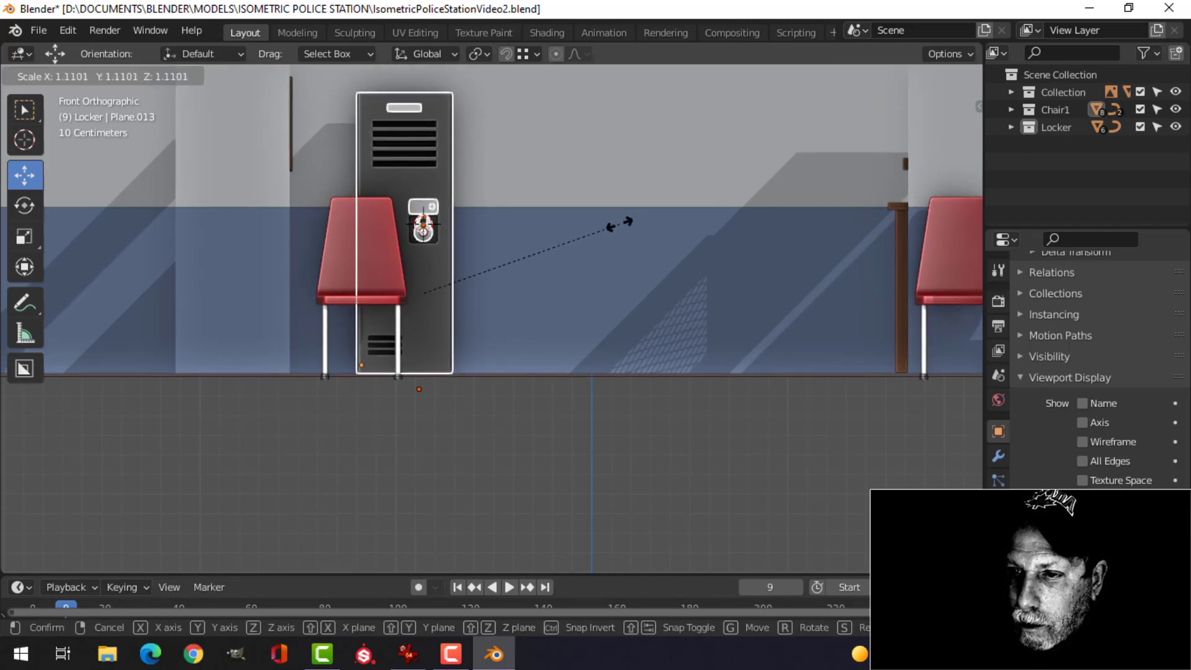
left_click(617, 223)
- Select all objects of the Locker collection and move the locker about -0.16 m in X in front view
middle_click_drag(574, 242, 508, 321)
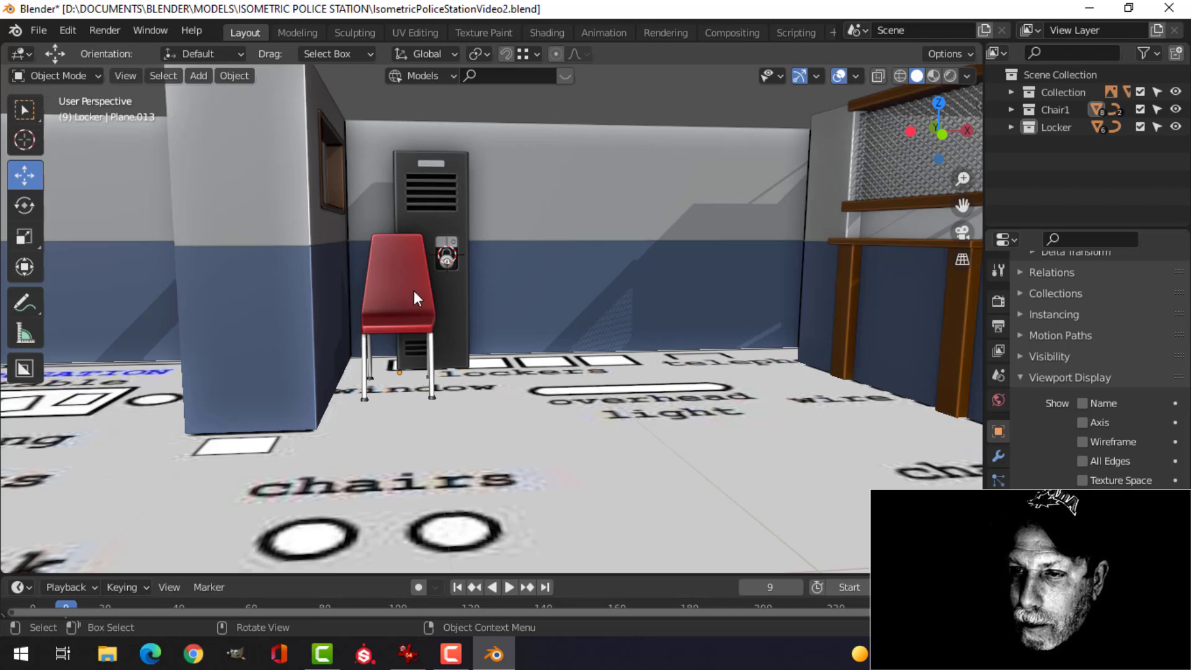
scroll(562, 295, "down", 3)
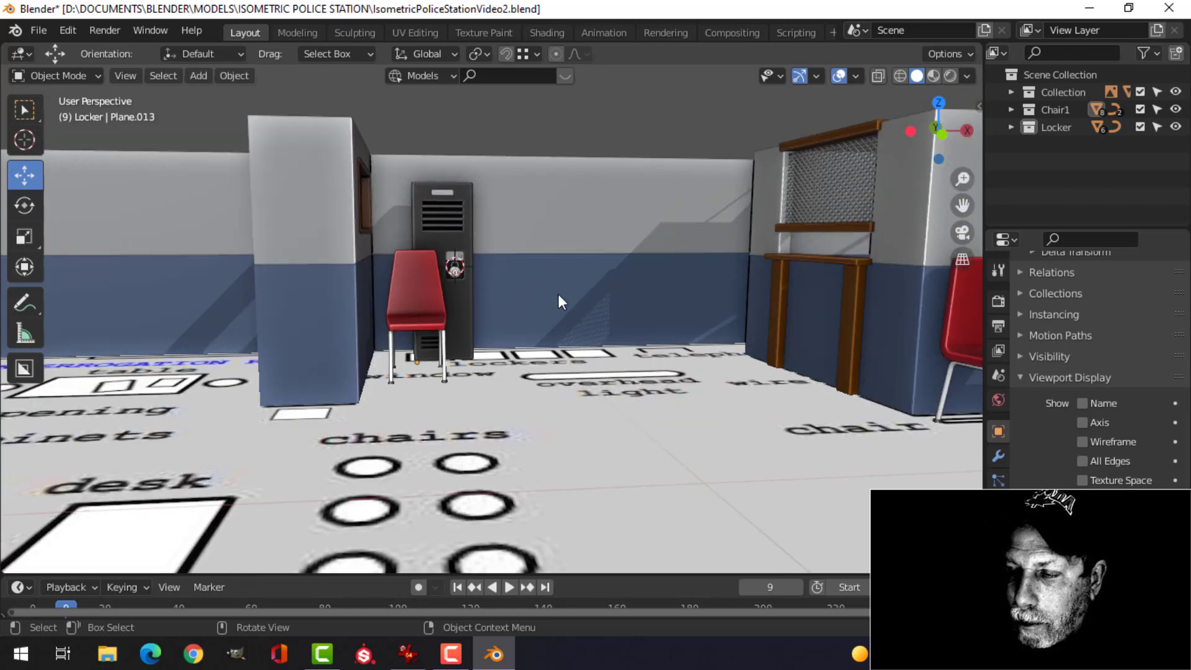
middle_click_drag(558, 294, 411, 294, "shift")
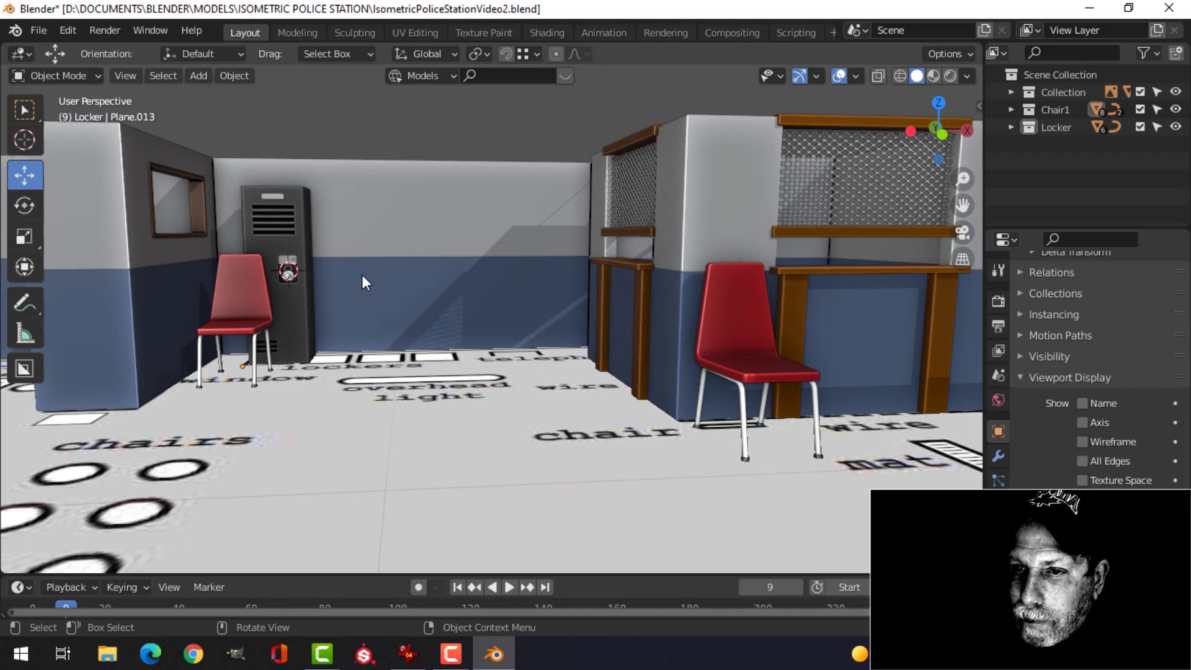
scroll(366, 280, "down", 2)
right_click(1068, 127)
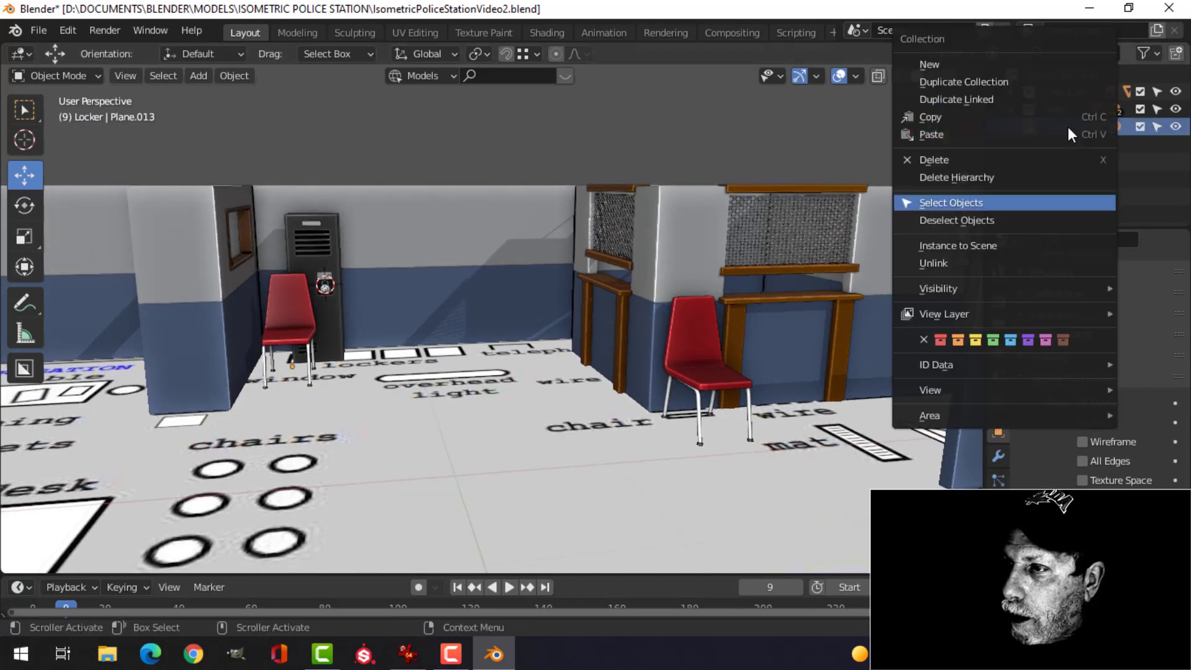
left_click(973, 203)
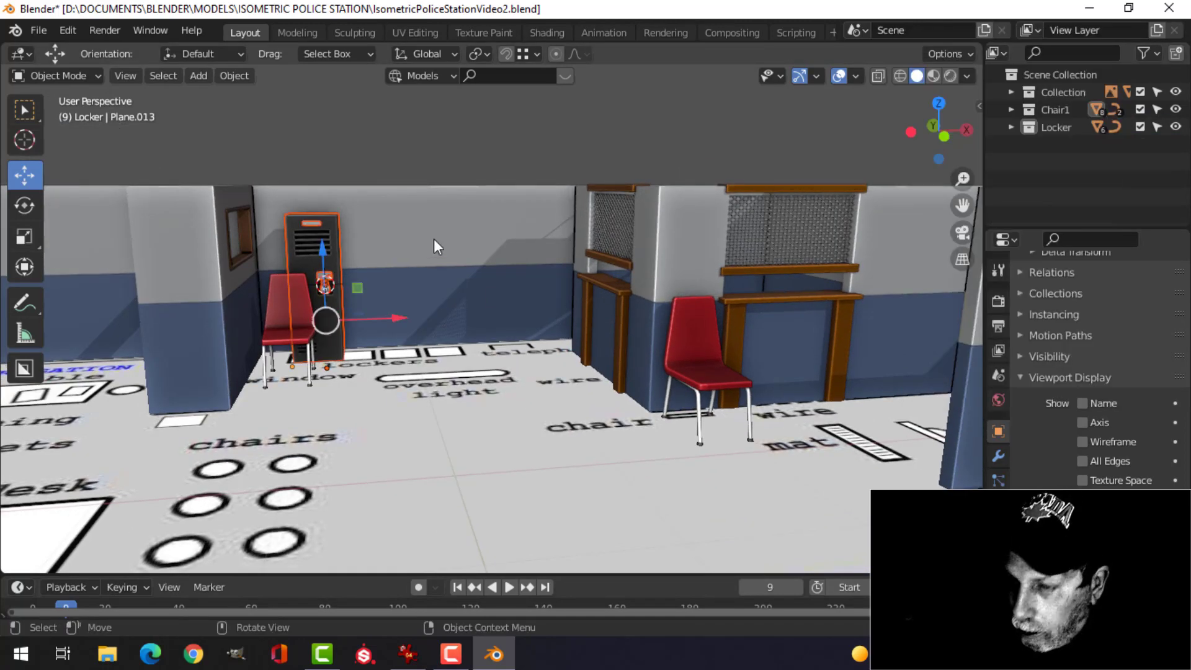
key("KP_1")
scroll(434, 240, "up", 3)
middle_click_drag(431, 241, 590, 254, "shift")
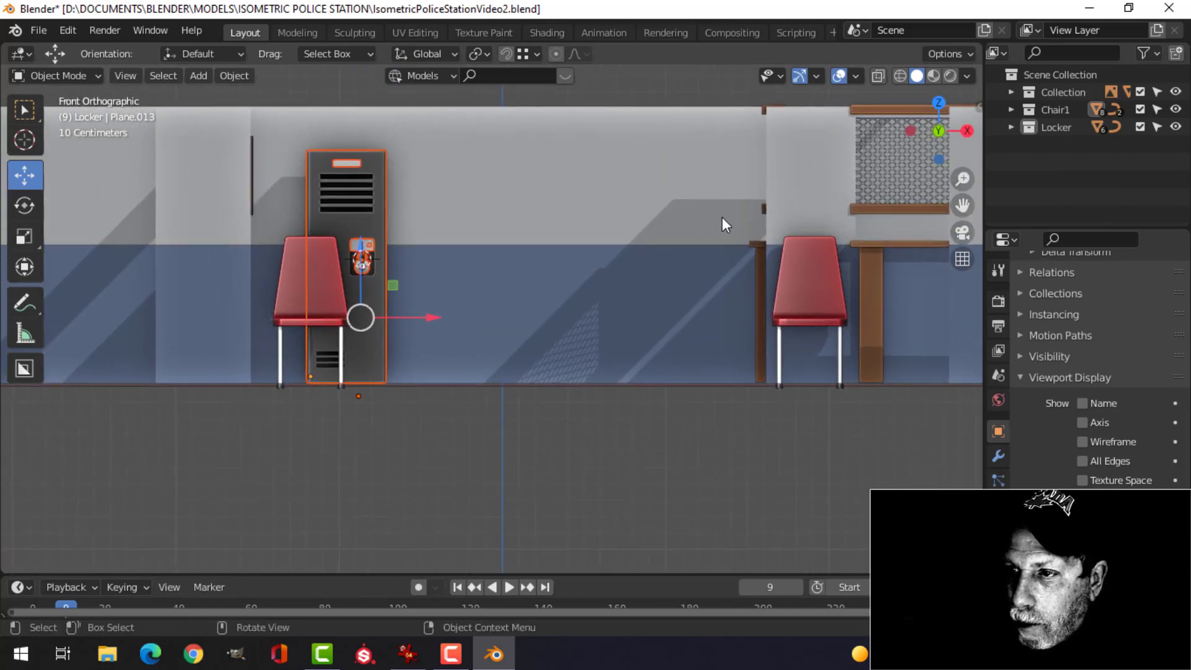
left_click_drag(444, 314, 411, 316)
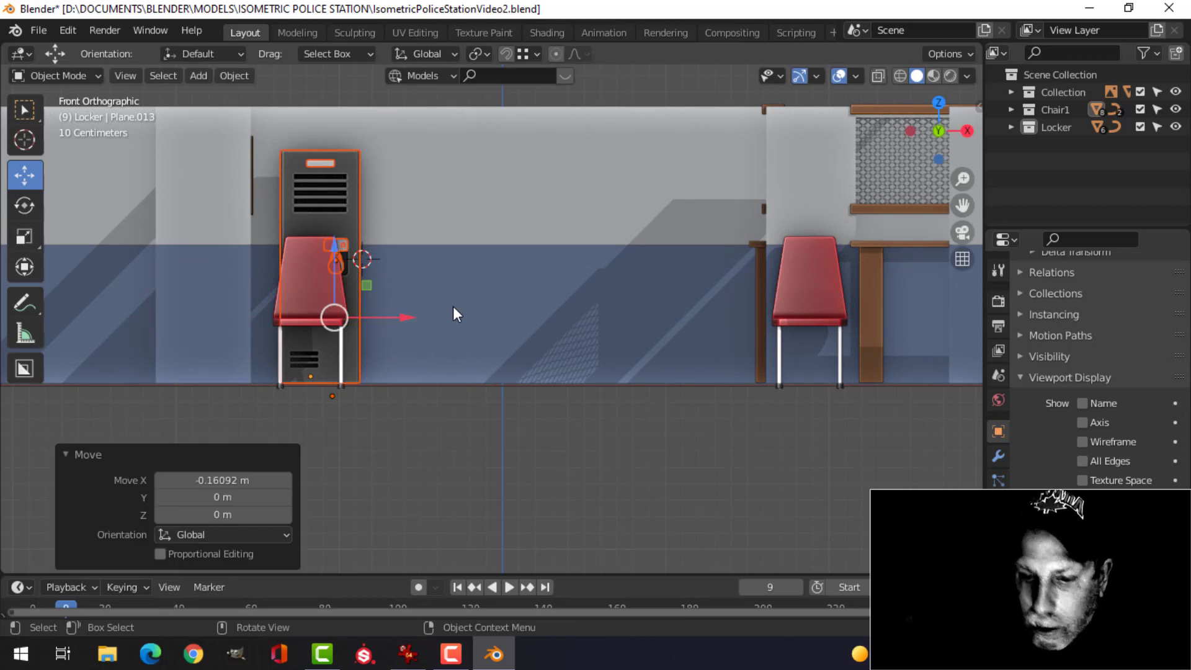
- Duplicate the locker three times along X, each copy about 0.5 m from the last, to form a row of four
key("shift+d")
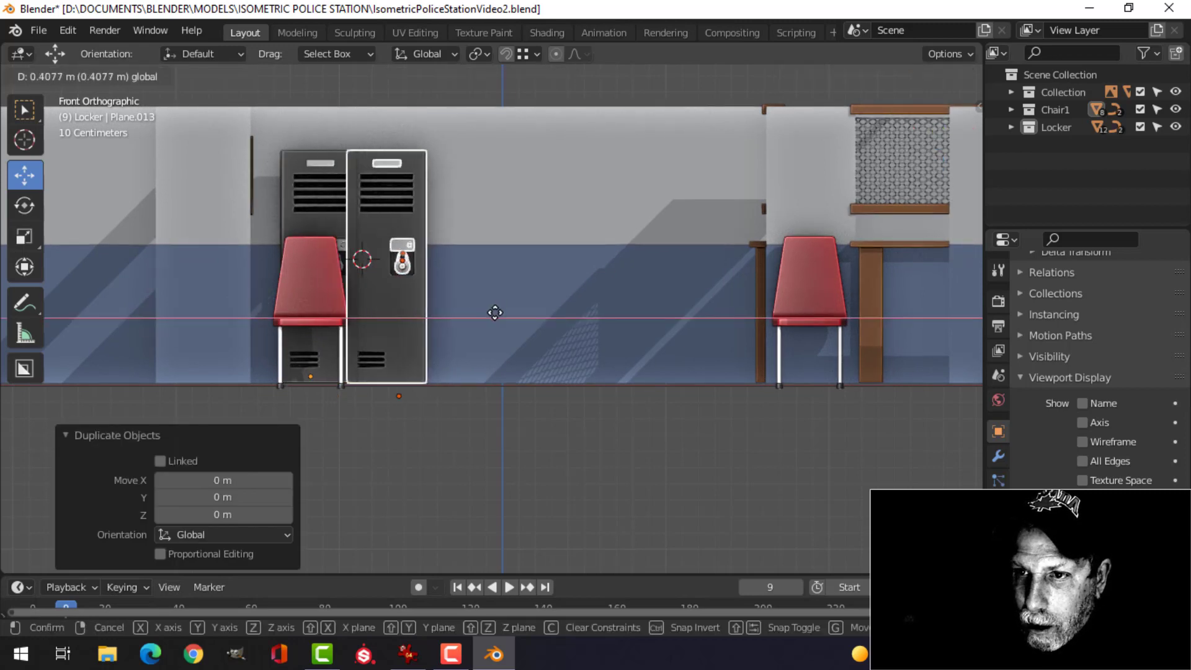
left_click(499, 312)
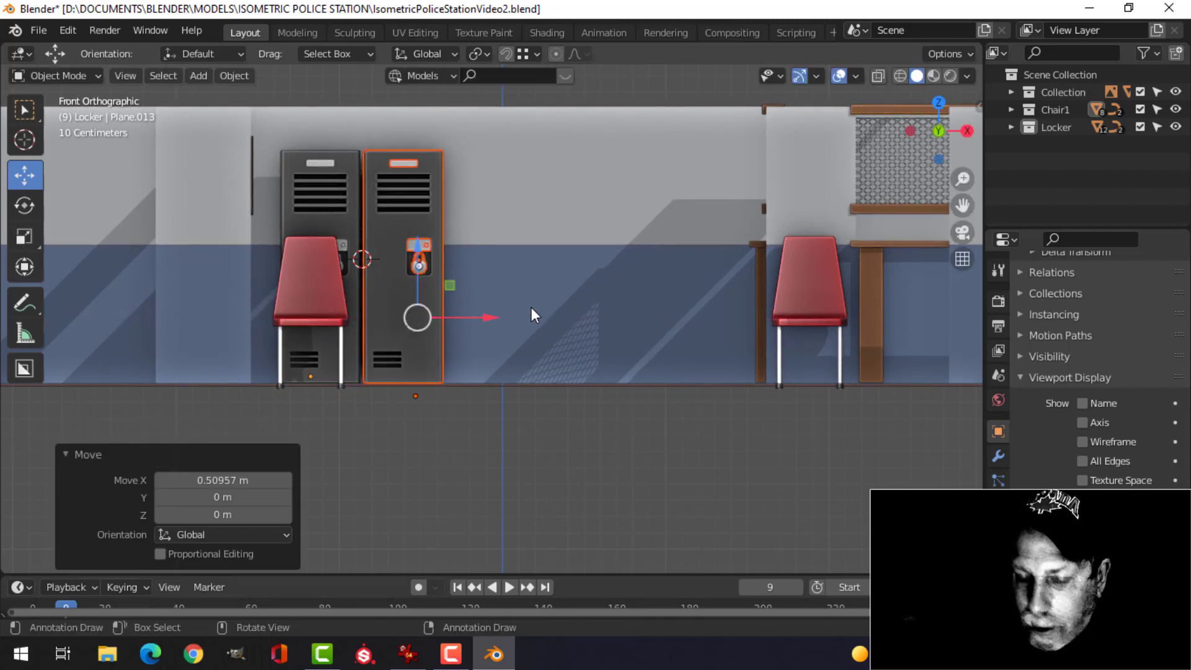
key("shift+d")
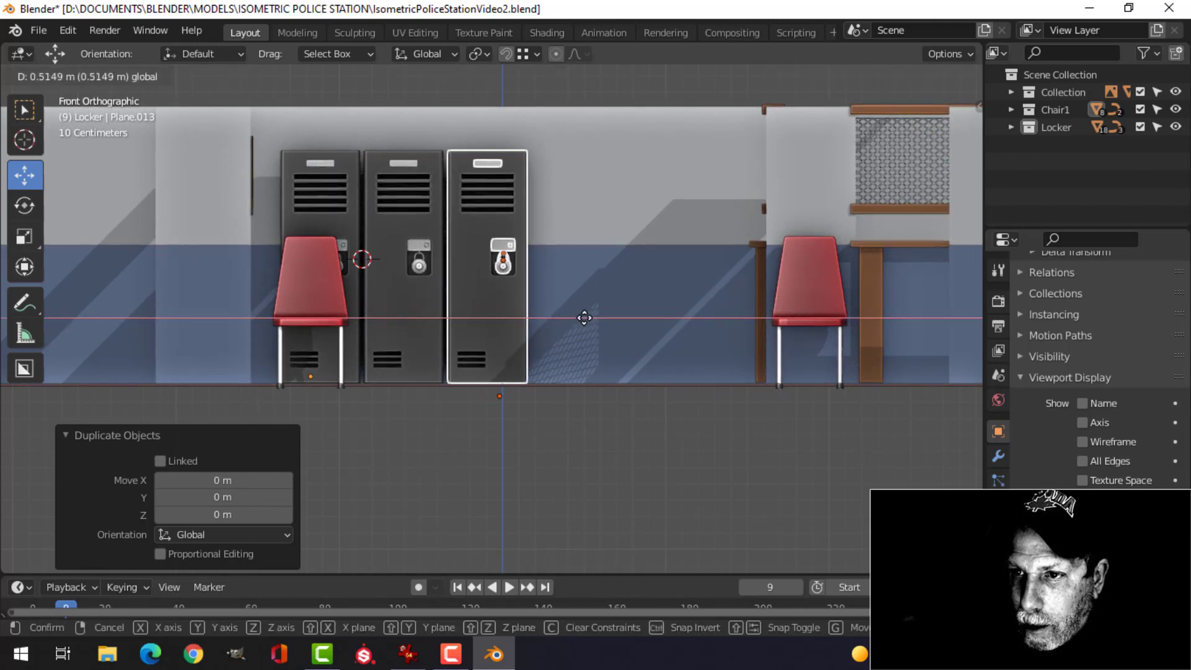
left_click(583, 315)
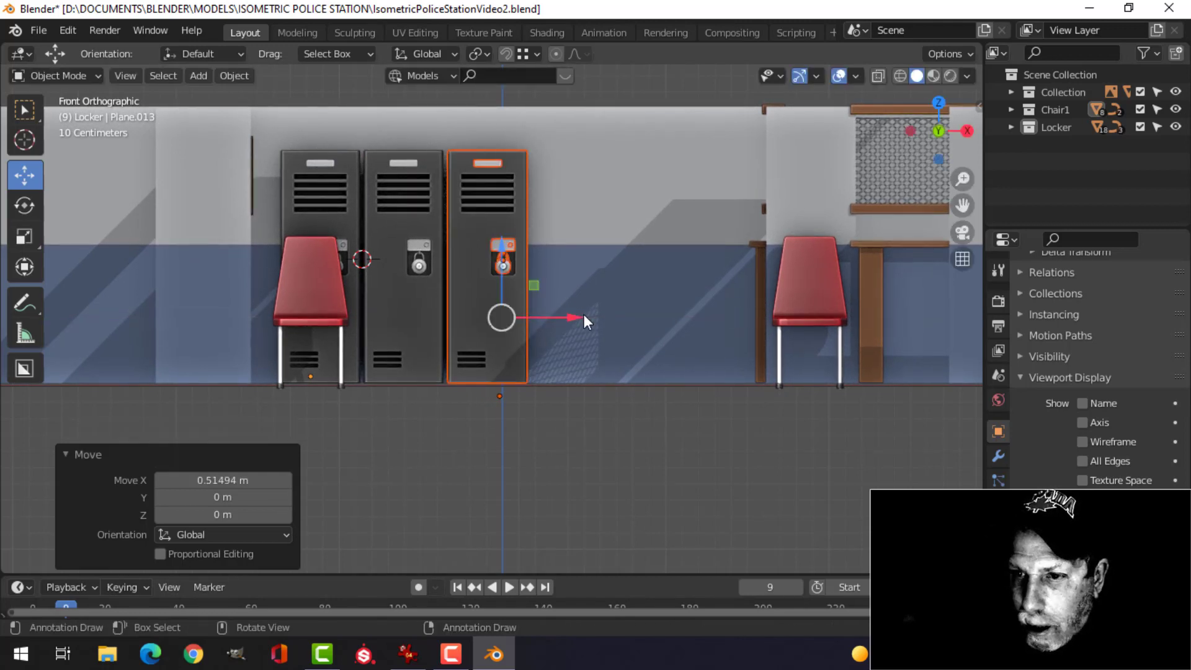
key("shift+d")
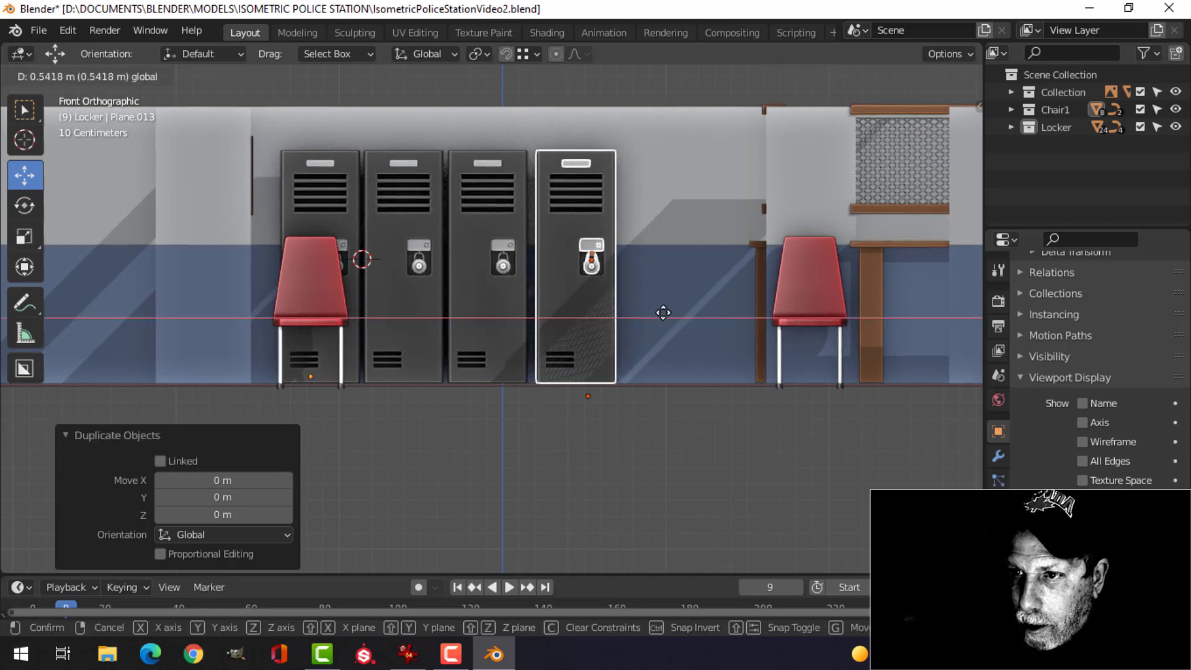
left_click(660, 311)
- Select the red seat of the chair copy in front of the lockers and save the file
middle_click_drag(500, 248, 521, 288)
scroll(568, 314, "up", 2)
scroll(545, 294, "down", 1)
scroll(465, 304, "up", 6)
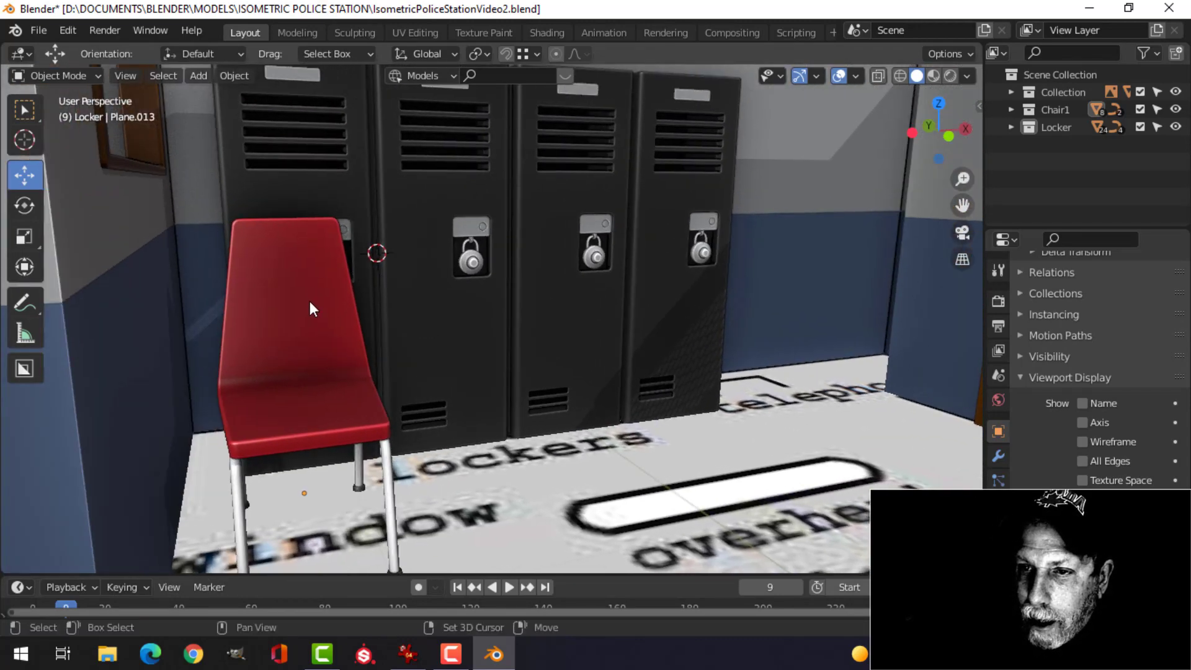
left_click(363, 303)
middle_click_drag(365, 310, 490, 317)
key("ctrl+s")
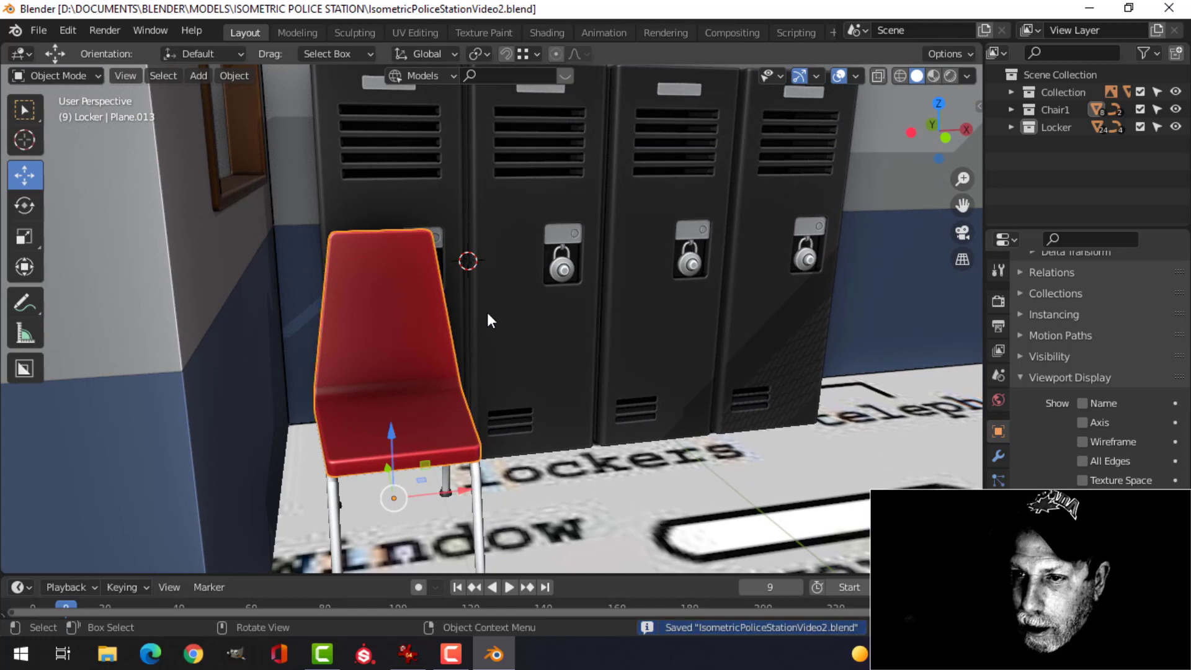
- Edit the red chair seat in front wireframe view and lower the upper vertices of its backrest slightly in Z
key("KP_1")
key("Tab")
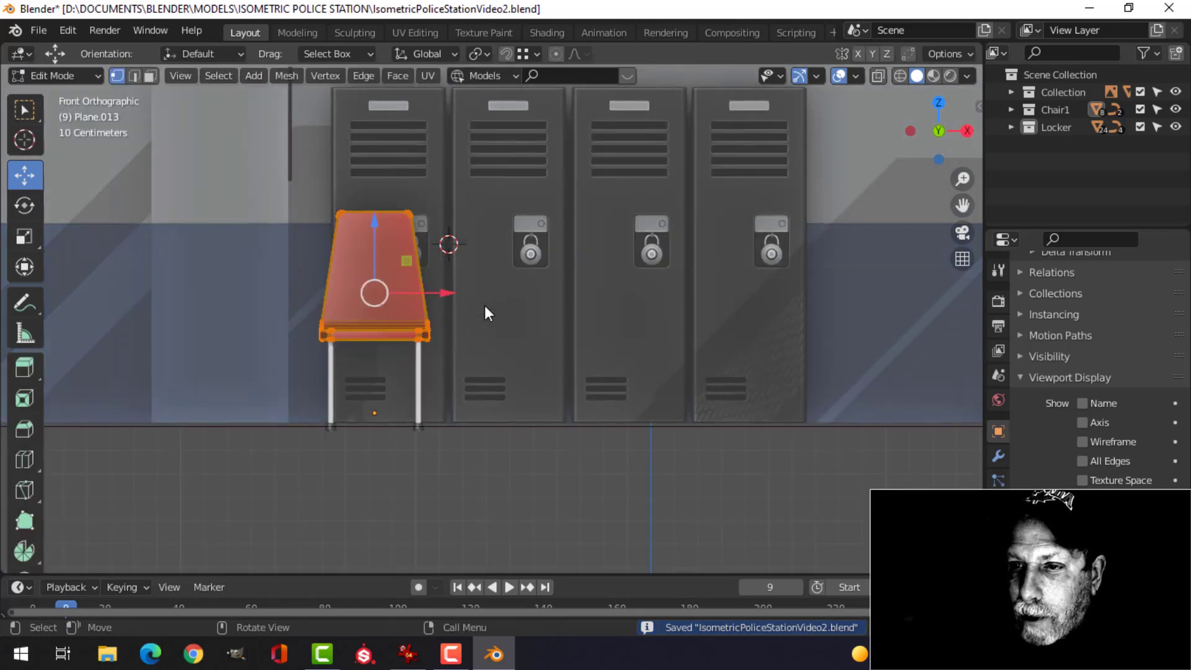
middle_click_drag(433, 264, 485, 283, "shift")
key("alt+a")
key("z")
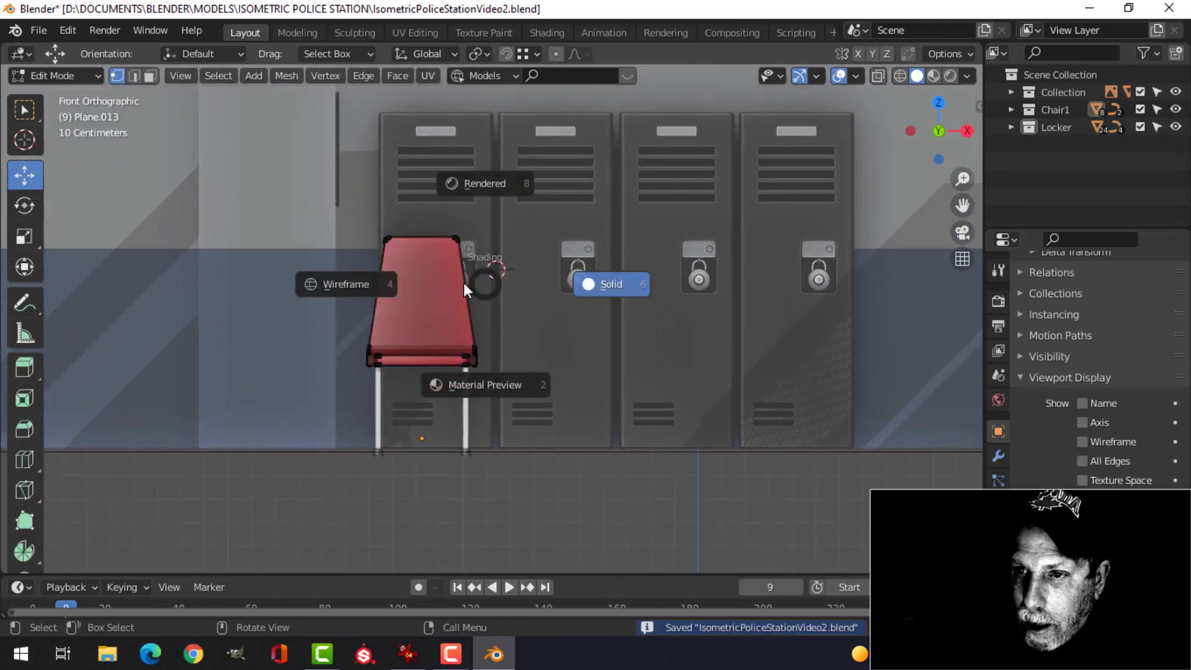
left_click(422, 273)
left_click_drag(356, 205, 496, 266)
scroll(463, 263, "up", 1)
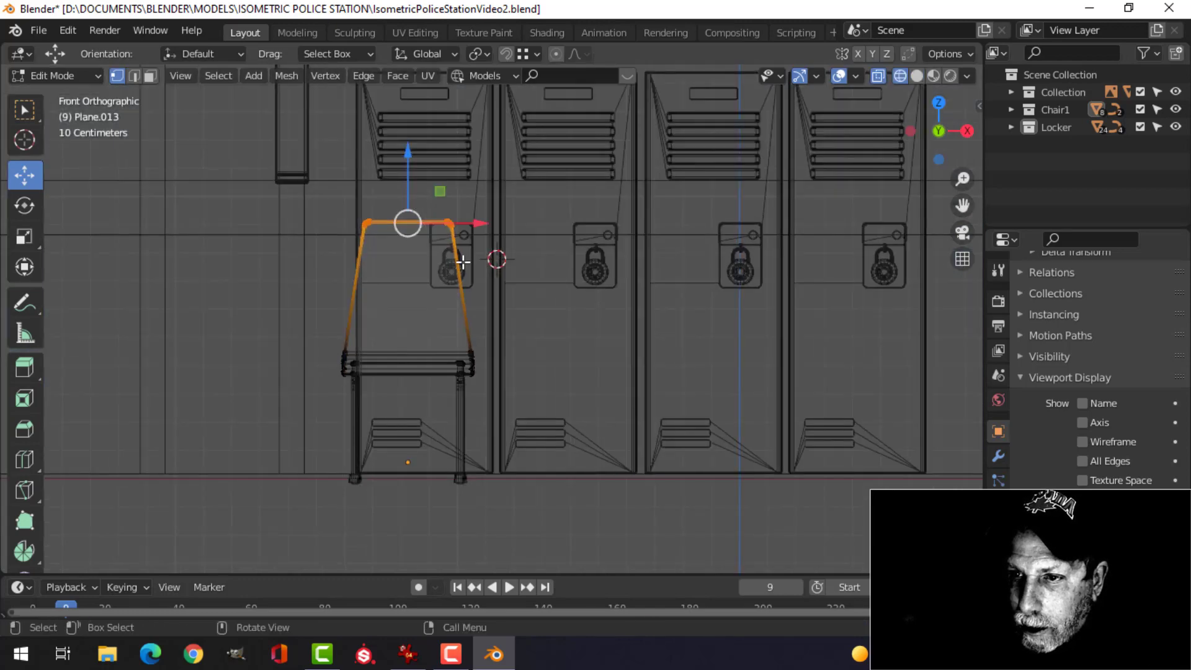
left_click_drag(409, 160, 413, 173)
left_click(518, 290)
- Shorten the chair seat in top view by moving its front vertices slightly back in Y, and return to solid shading in Object Mode
key("KP_7")
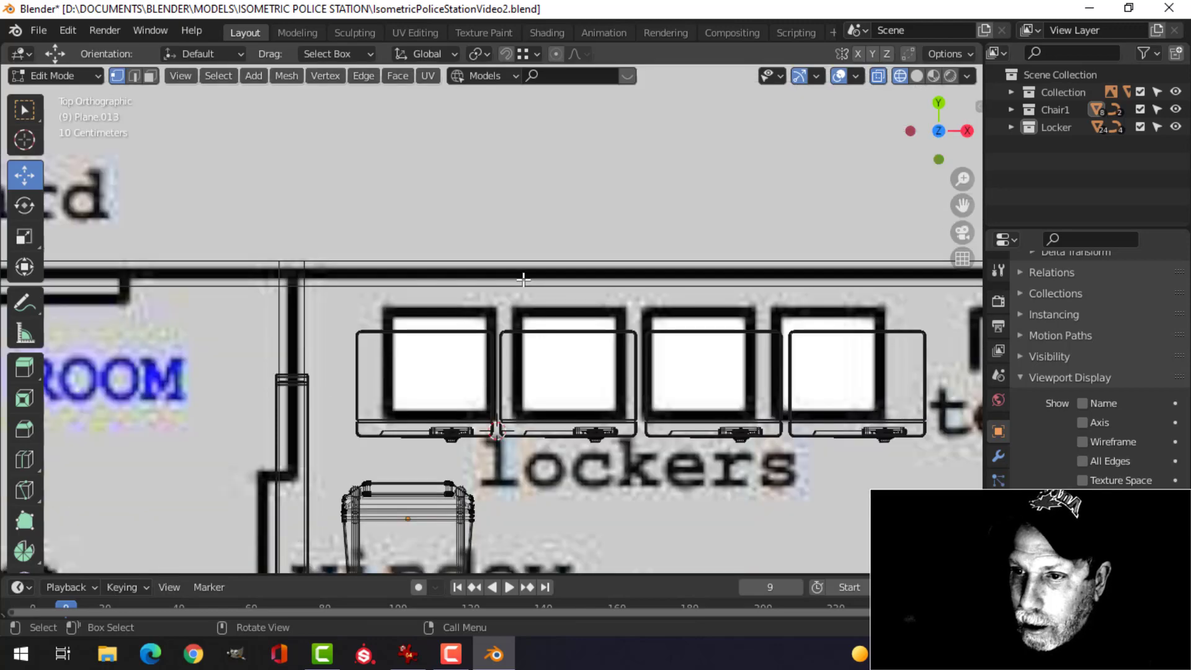
middle_click_drag(476, 446, 462, 221, "shift")
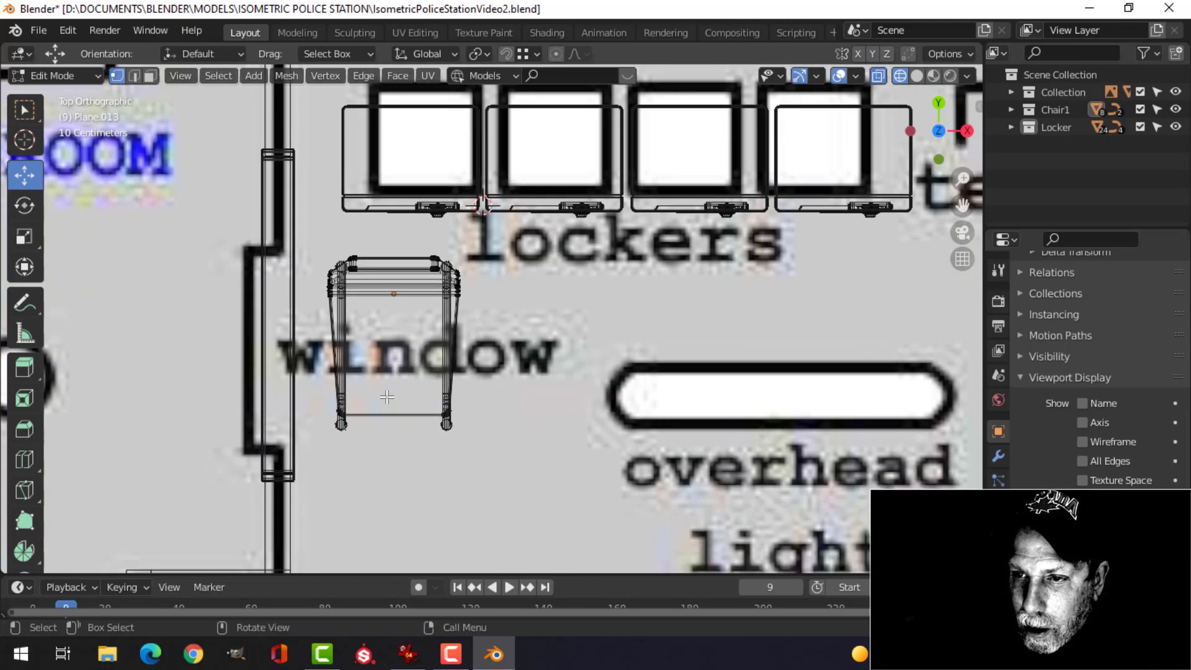
key("Tab")
key("Tab")
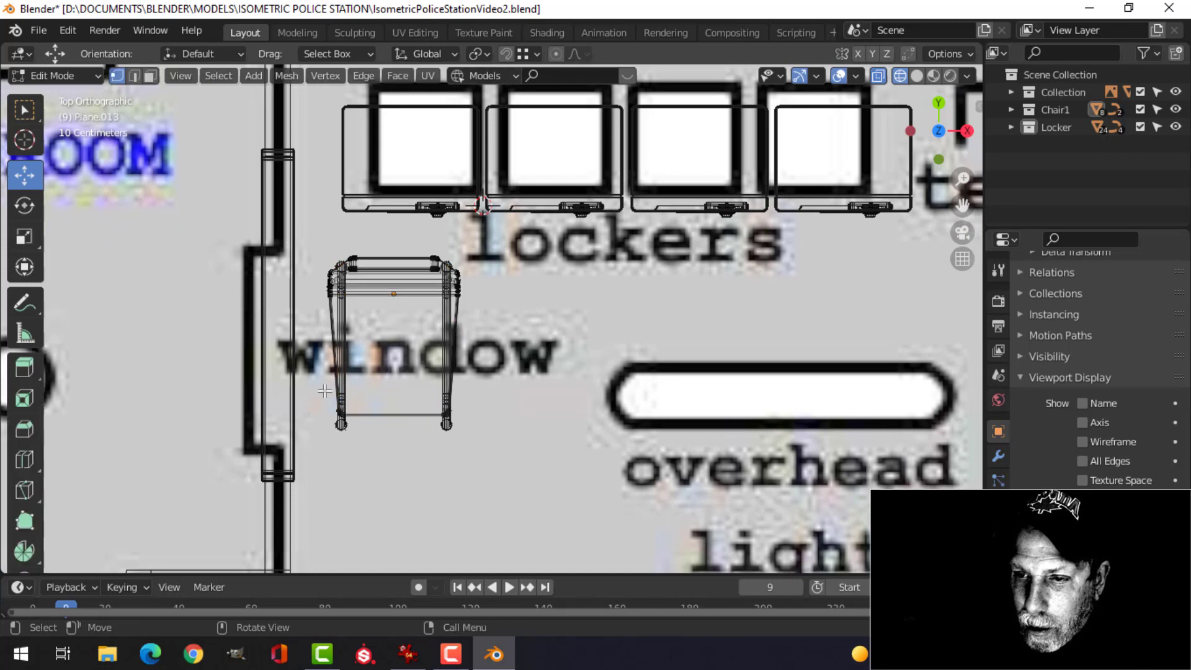
key("b")
left_click_drag(490, 425, 438, 406)
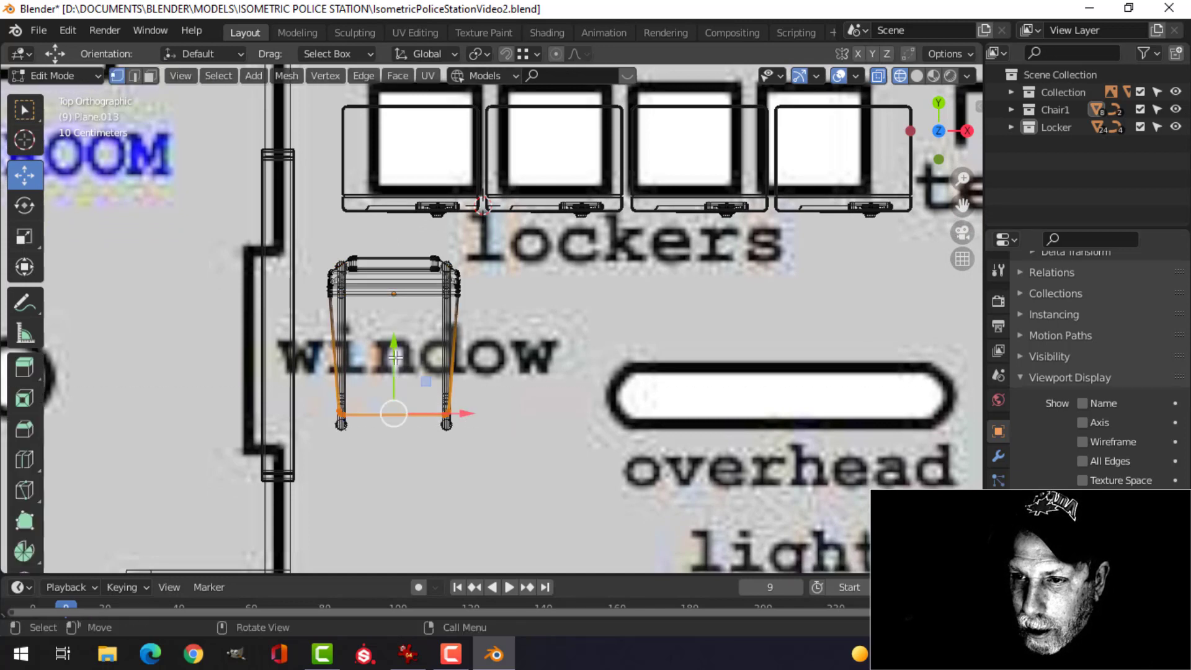
left_click_drag(394, 351, 399, 340)
key("alt+a")
key("z")
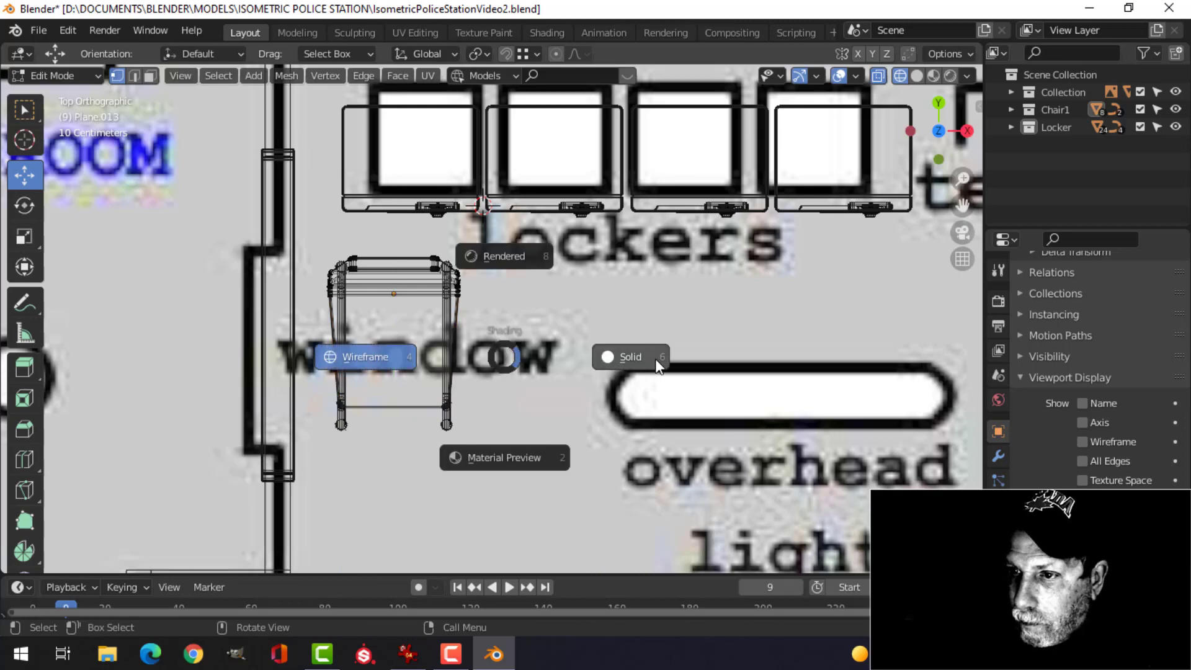
left_click(658, 355)
key("Tab")
scroll(574, 373, "down", 3)
key("alt+a")
- Move the front leg control points of the chair's metal frame curve about 0.01 m in Y
middle_click_drag(573, 377, 458, 344)
scroll(466, 341, "up", 3)
scroll(441, 312, "up", 1)
scroll(481, 274, "down", 2)
scroll(457, 345, "up", 4)
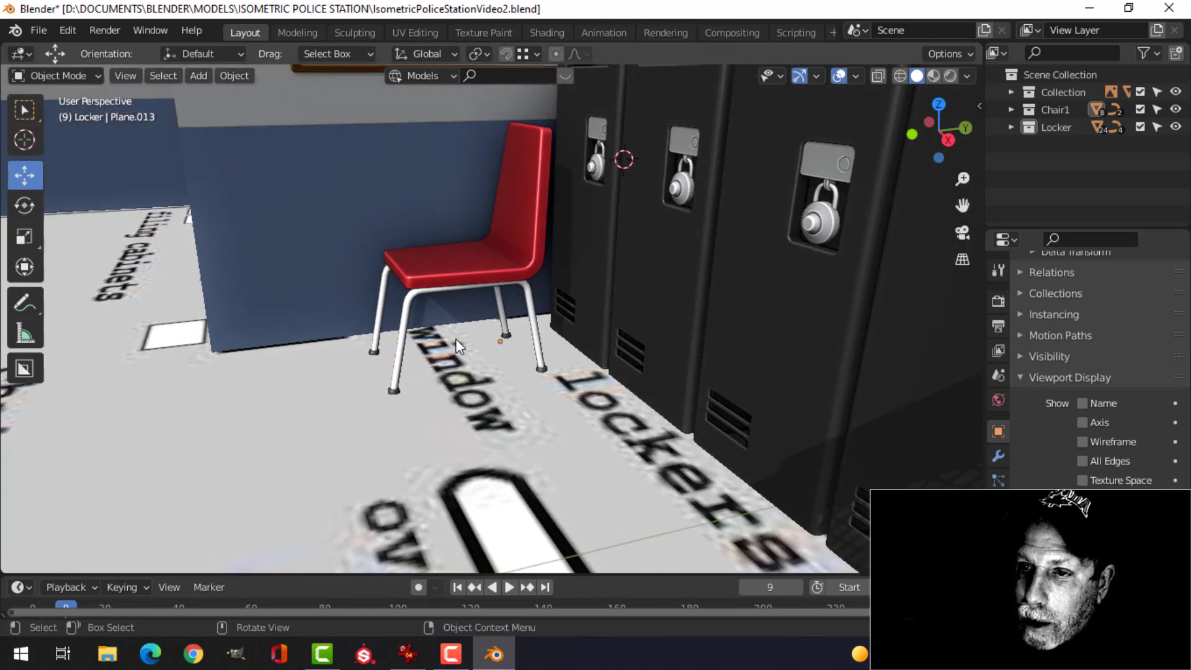
left_click(381, 295)
key("Tab")
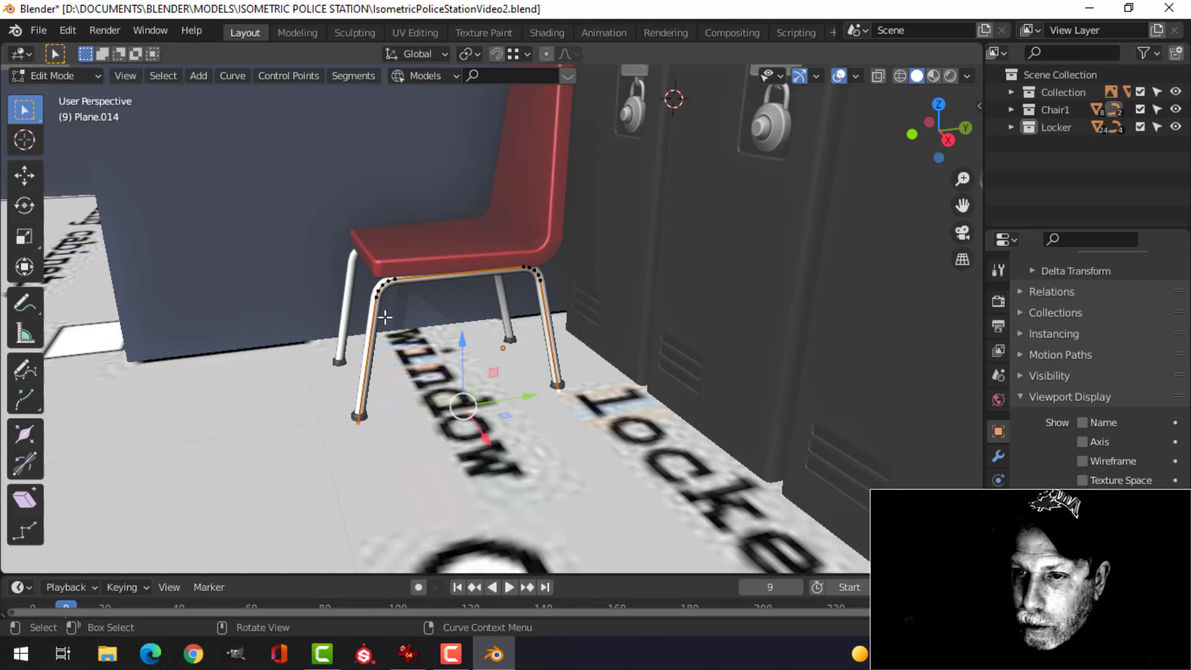
middle_click_drag(428, 351, 443, 348)
key("b")
left_click_drag(297, 251, 423, 463)
scroll(441, 397, "up", 2)
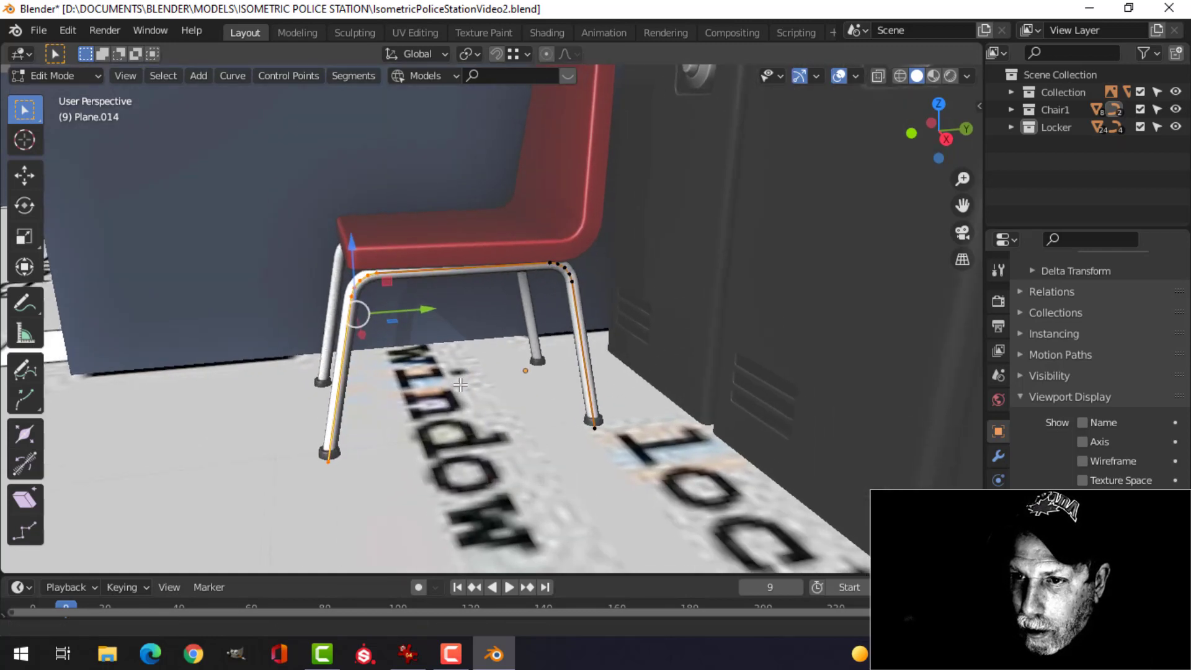
middle_click_drag(440, 379, 420, 350)
left_click_drag(437, 330, 442, 326)
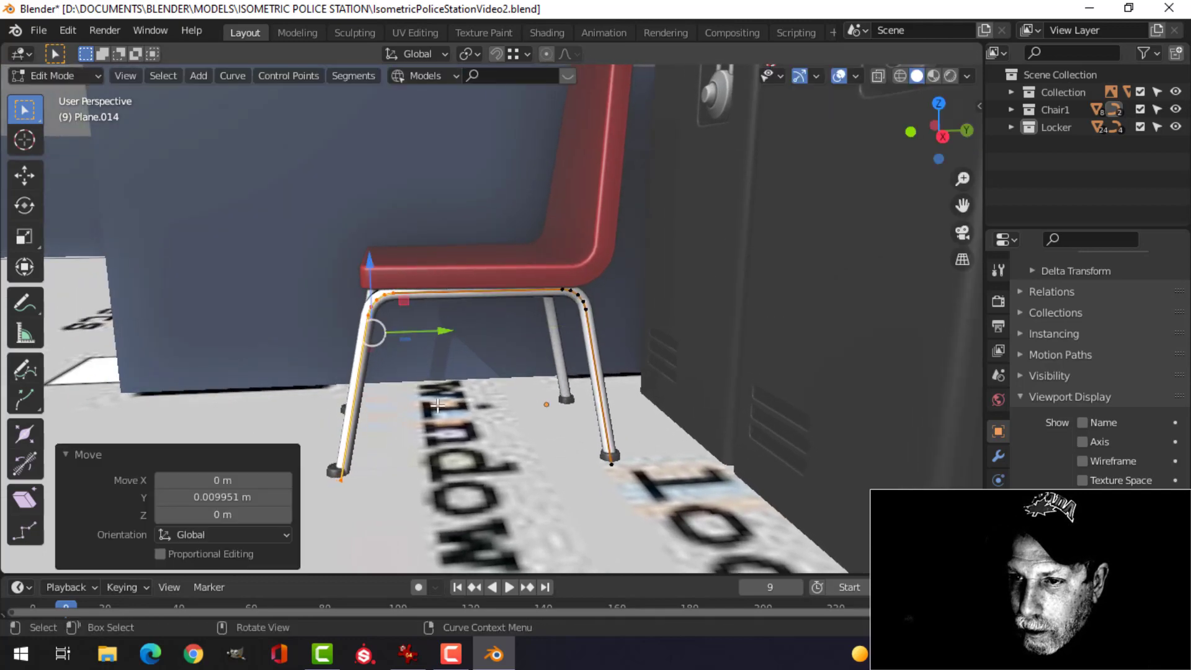
key("alt+a")
key("Tab")
key("alt+a")
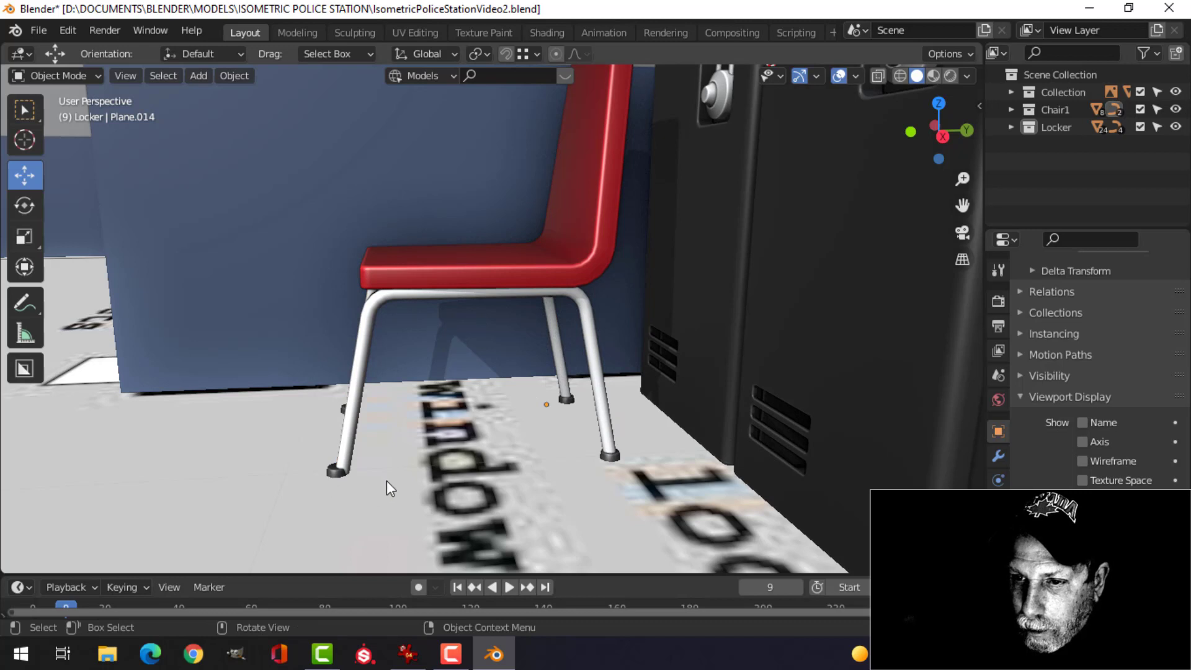
- Move the mesh of the chair's front foot caps about 0.01 m in Y to line them up with the legs
key("Tab")
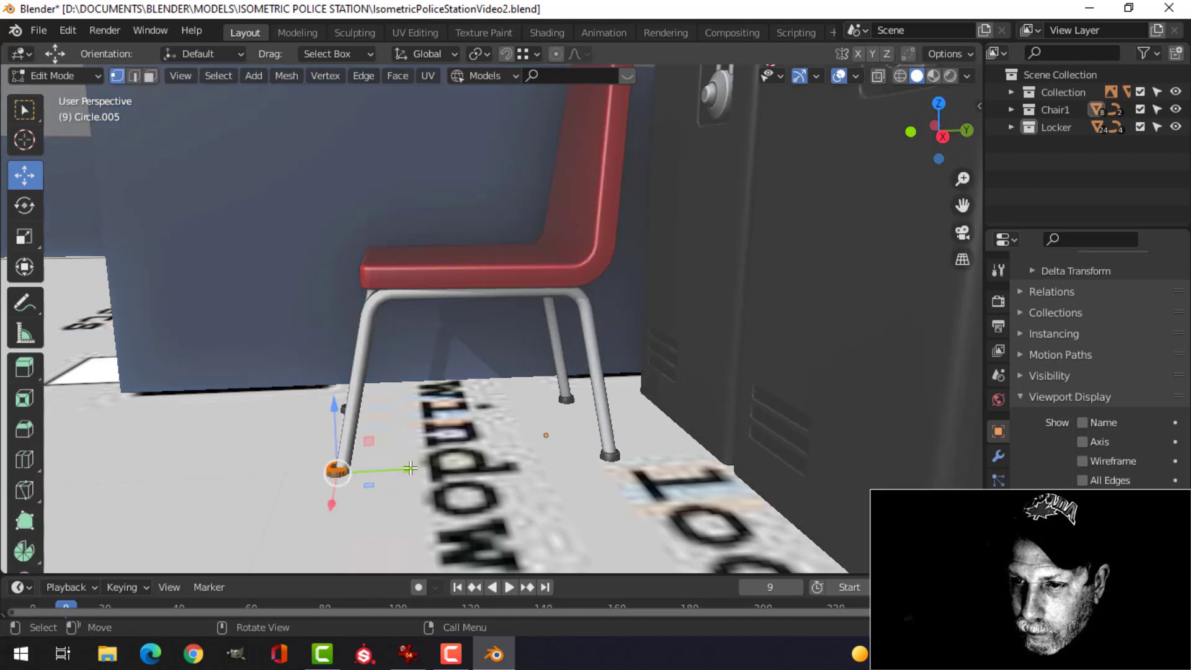
key("g")
key("y")
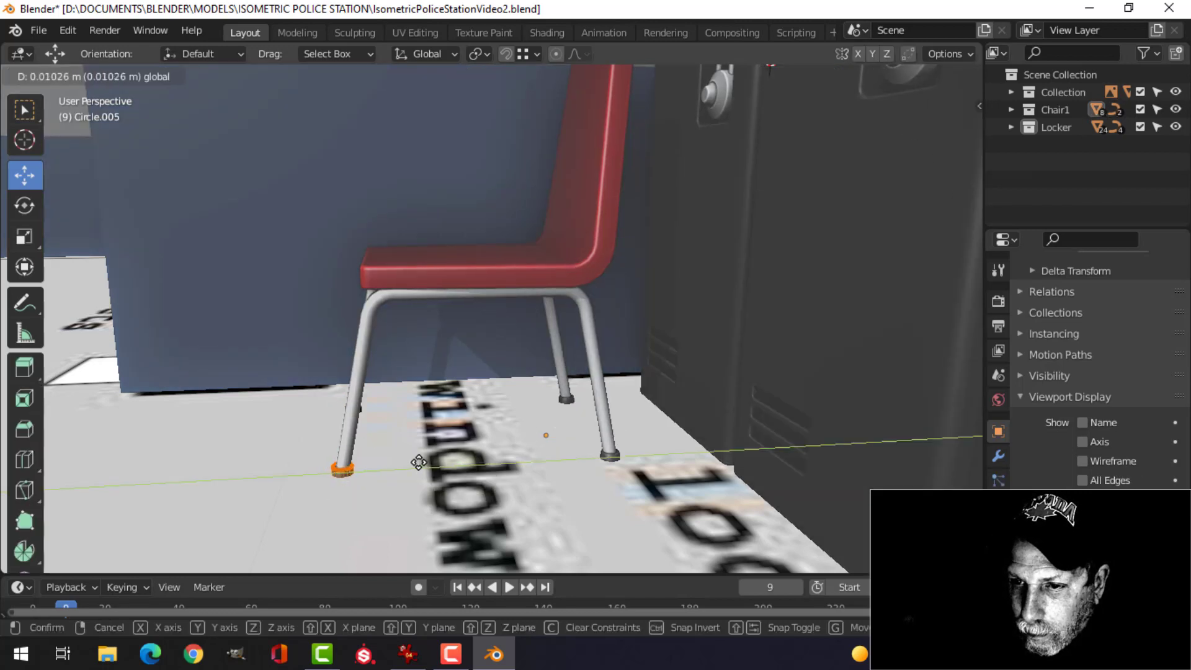
left_click(419, 462)
key("KP_Decimal")
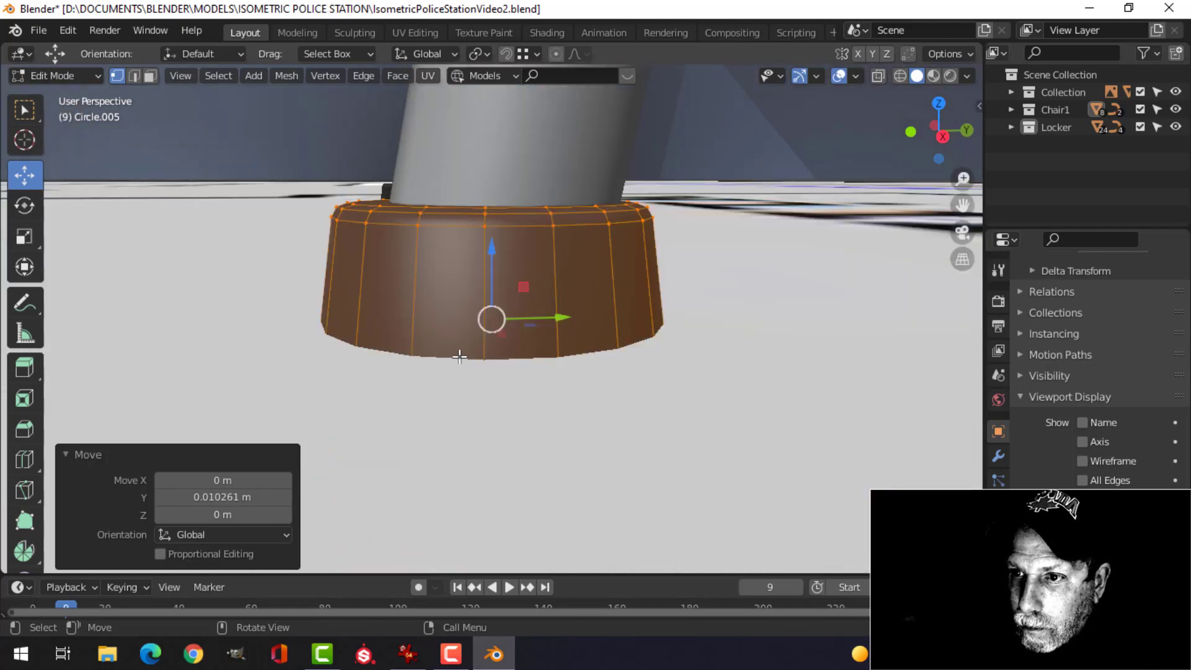
middle_click_drag(459, 356, 569, 319)
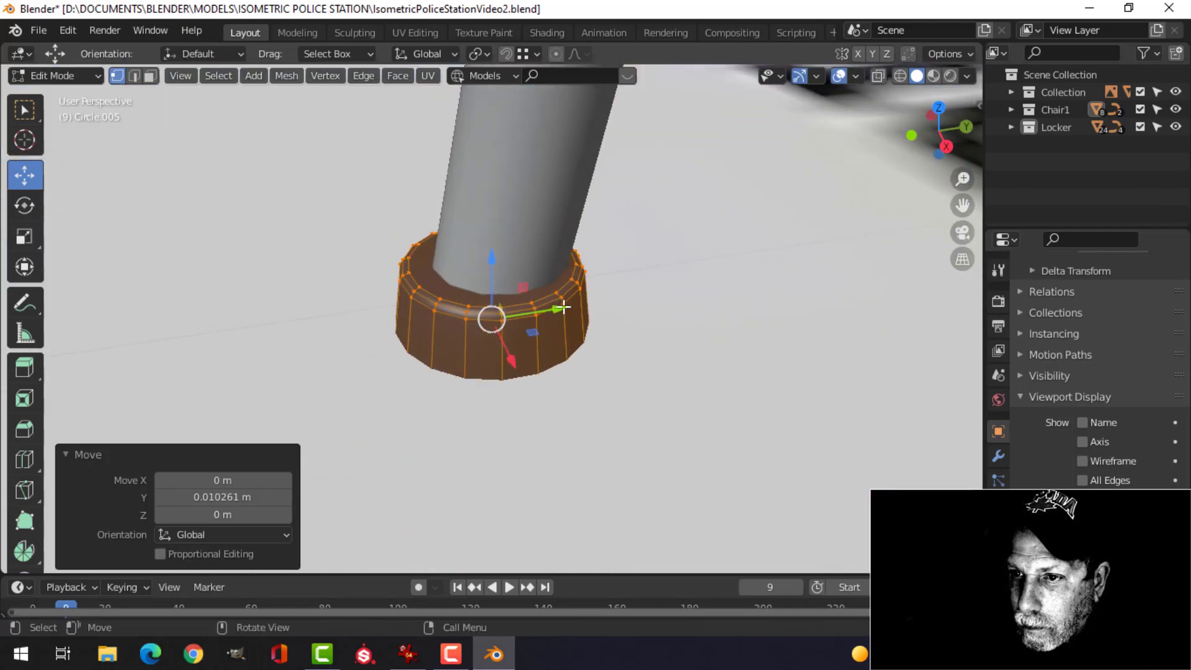
key("Tab")
- Hide the viewport gizmos and overlays to examine the room, save the file, and show the gizmos again
scroll(504, 333, "down", 8)
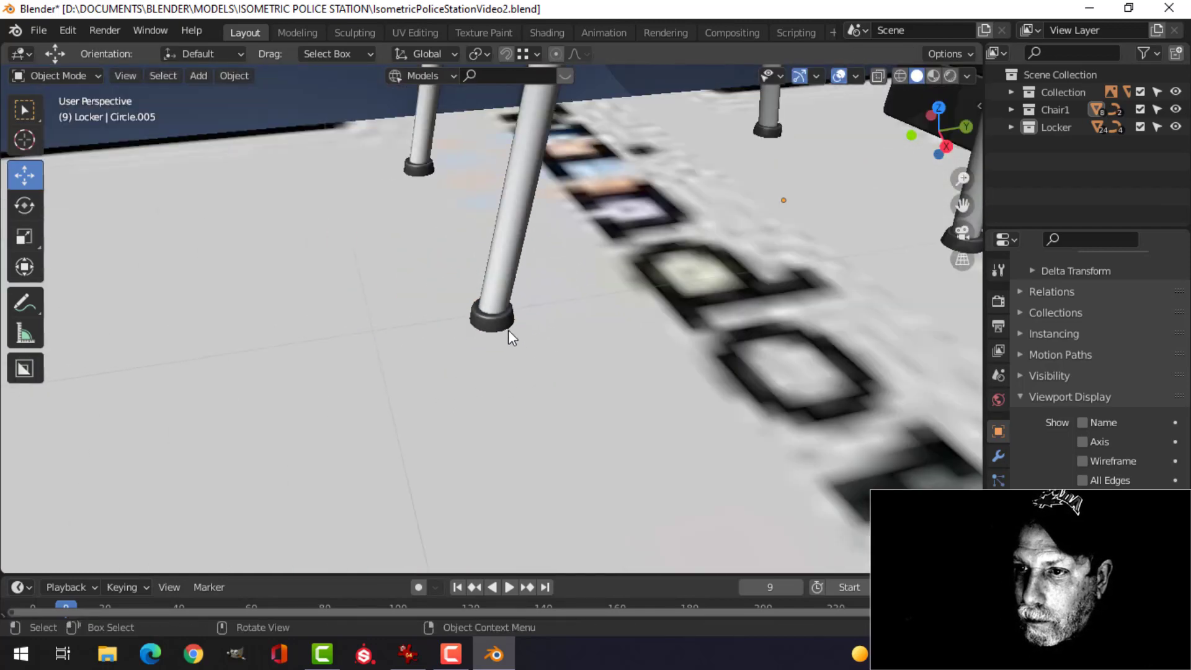
scroll(508, 330, "down", 7)
middle_click_drag(500, 325, 472, 309)
middle_click_drag(473, 309, 618, 286, "shift")
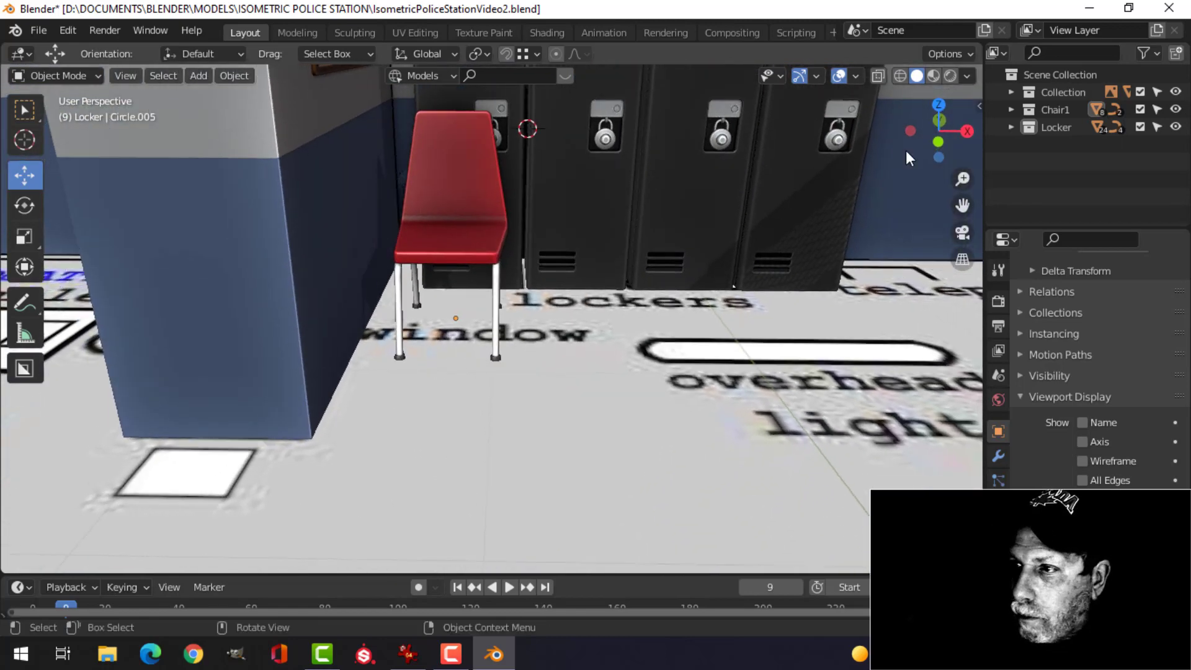
left_click(800, 75)
left_click(838, 76)
mouse_move(806, 137)
middle_mouse_down()
mouse_move(738, 206)
mouse_move(623, 252)
mouse_move(691, 270)
mouse_move(456, 245)
mouse_move(349, 261)
mouse_move(402, 234)
mouse_move(393, 240)
mouse_move(498, 242)
mouse_move(482, 241)
middle_mouse_up()
key("ctrl+s")
scroll(416, 244, "up", 1)
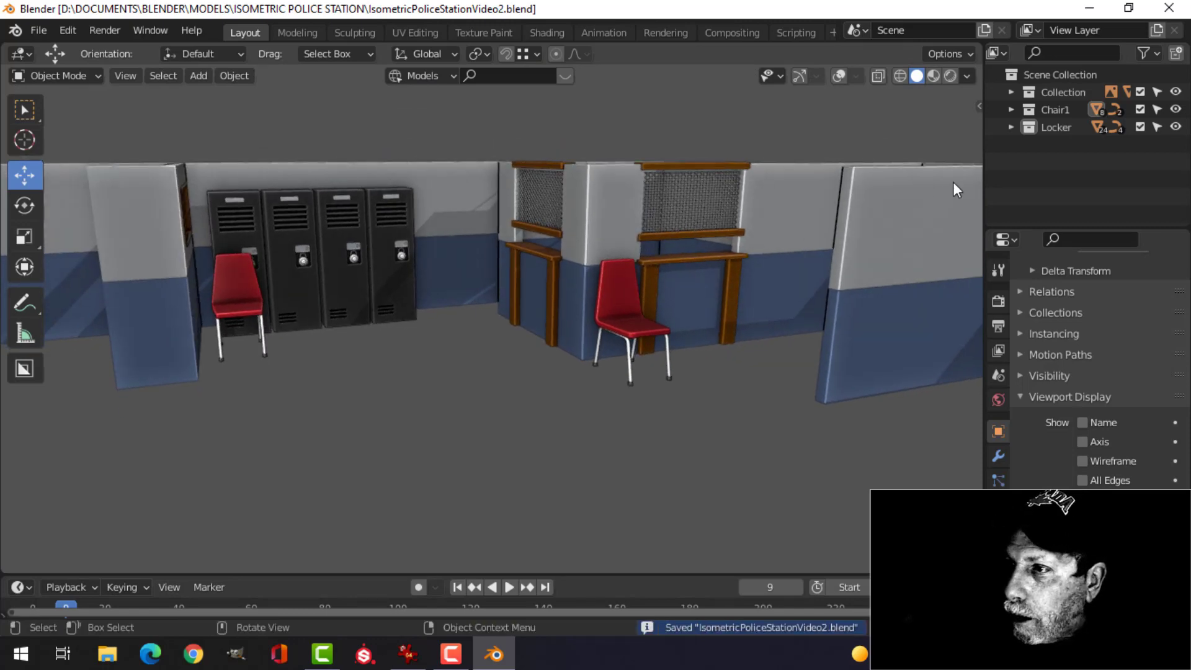
left_click(800, 75)
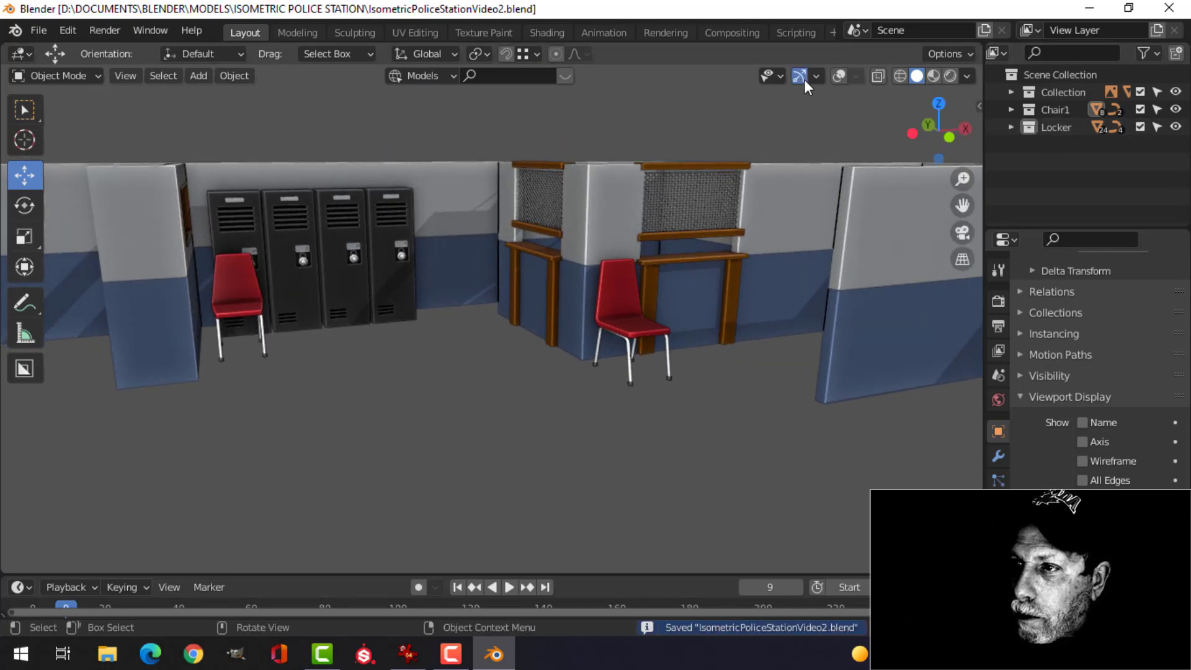
- Show the viewport overlays again, clear the selection and save the file
left_click(839, 75)
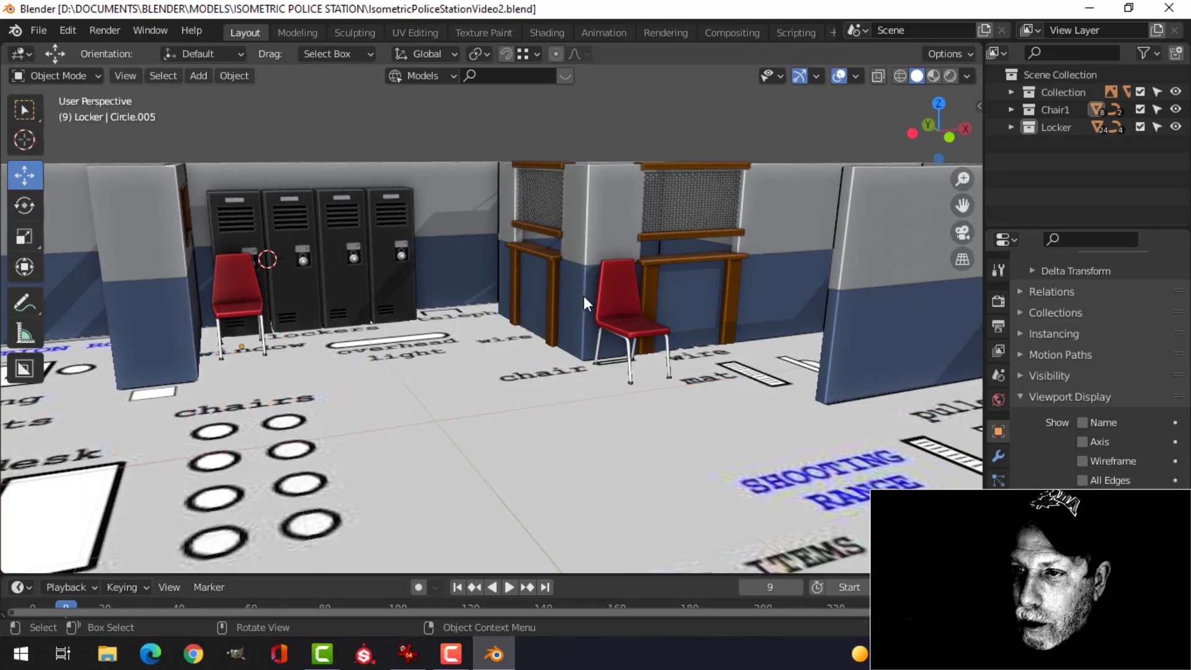
left_click(627, 299)
scroll(684, 358, "up", 4)
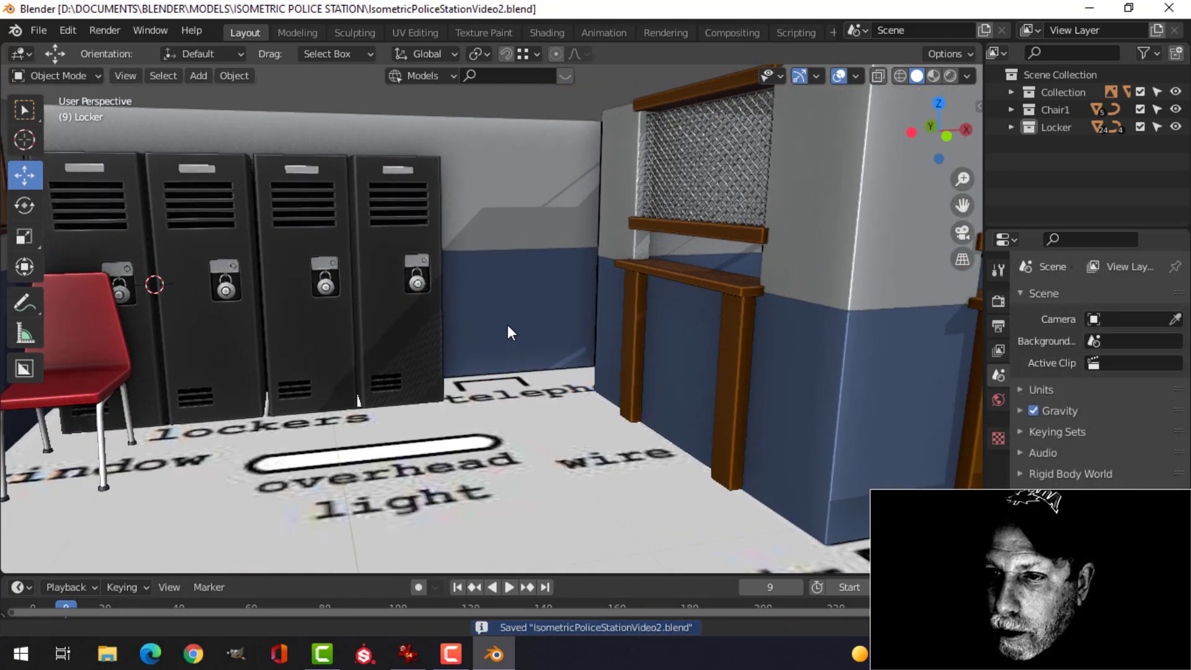
middle_click_drag(508, 325, 533, 331, "shift")
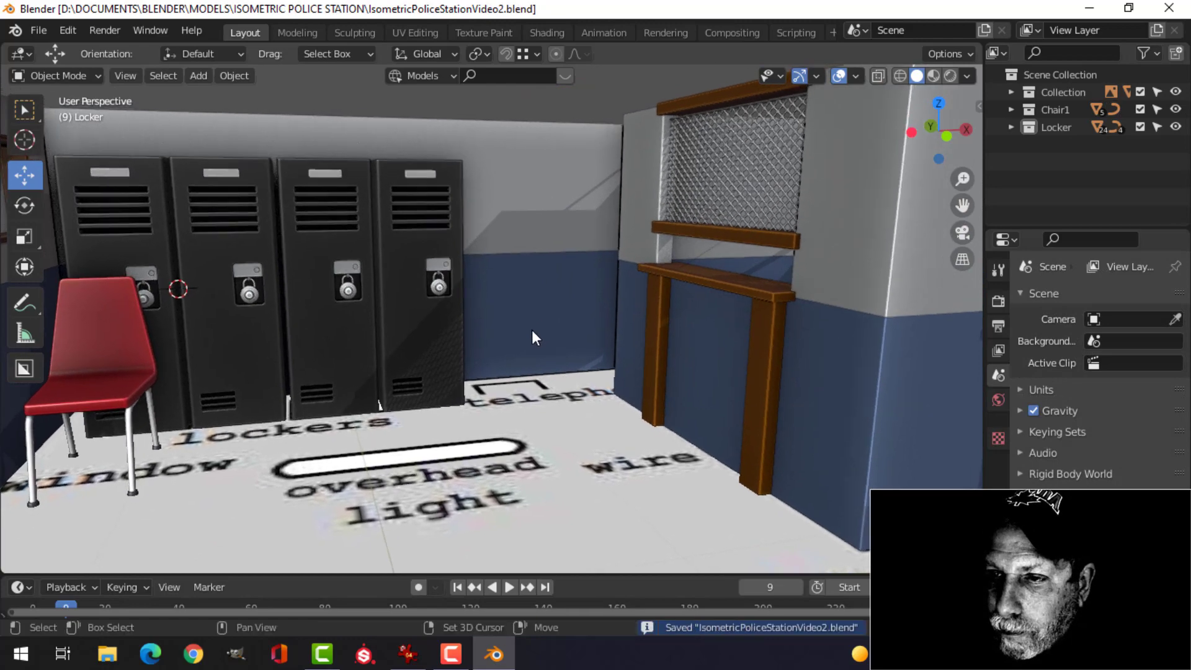
scroll(531, 329, "up", 6)
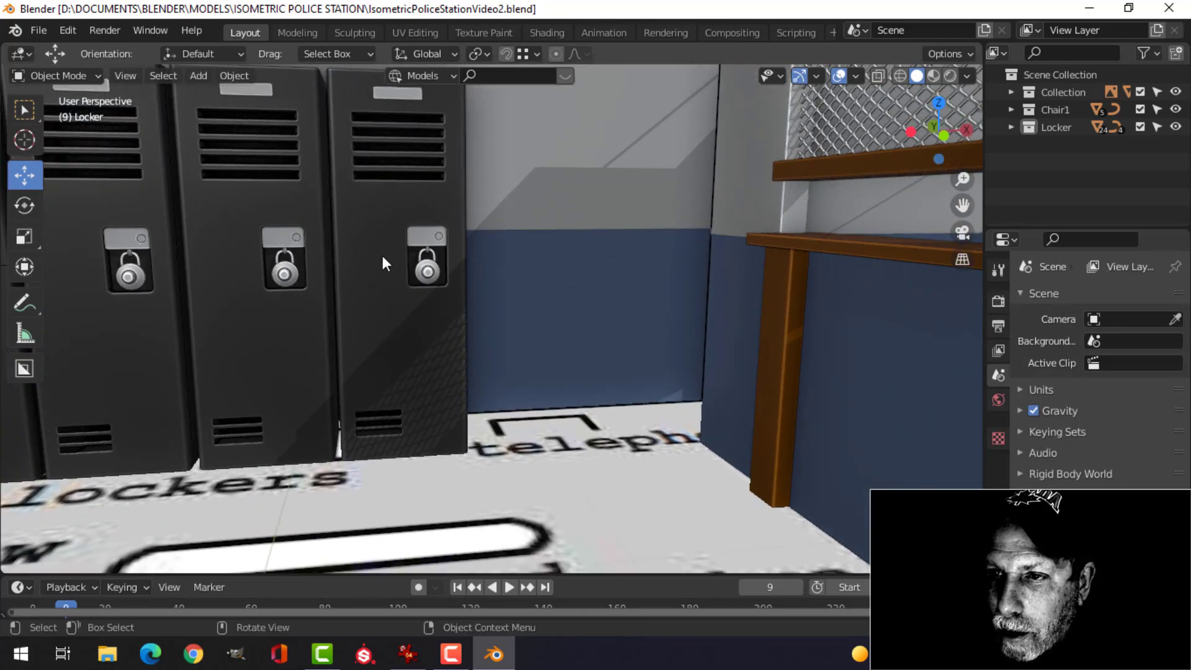
scroll(536, 285, "down", 10)
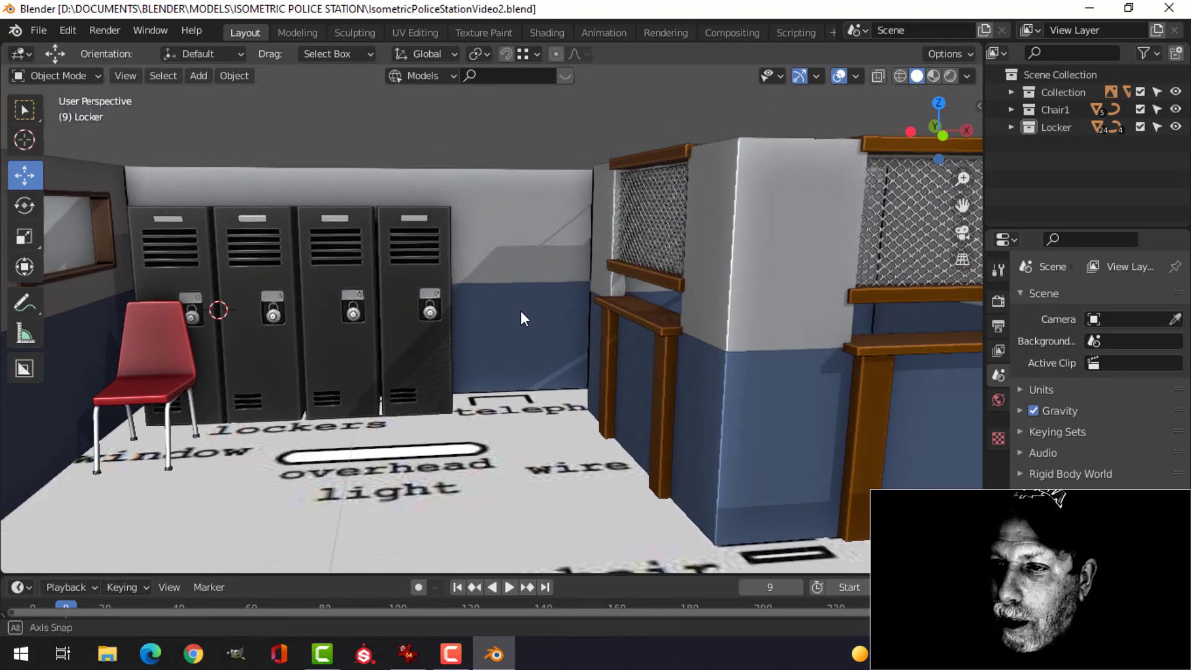
- Place the 3D cursor in front view on the back wall between the last locker and the wire-mesh window
key("KP_1")
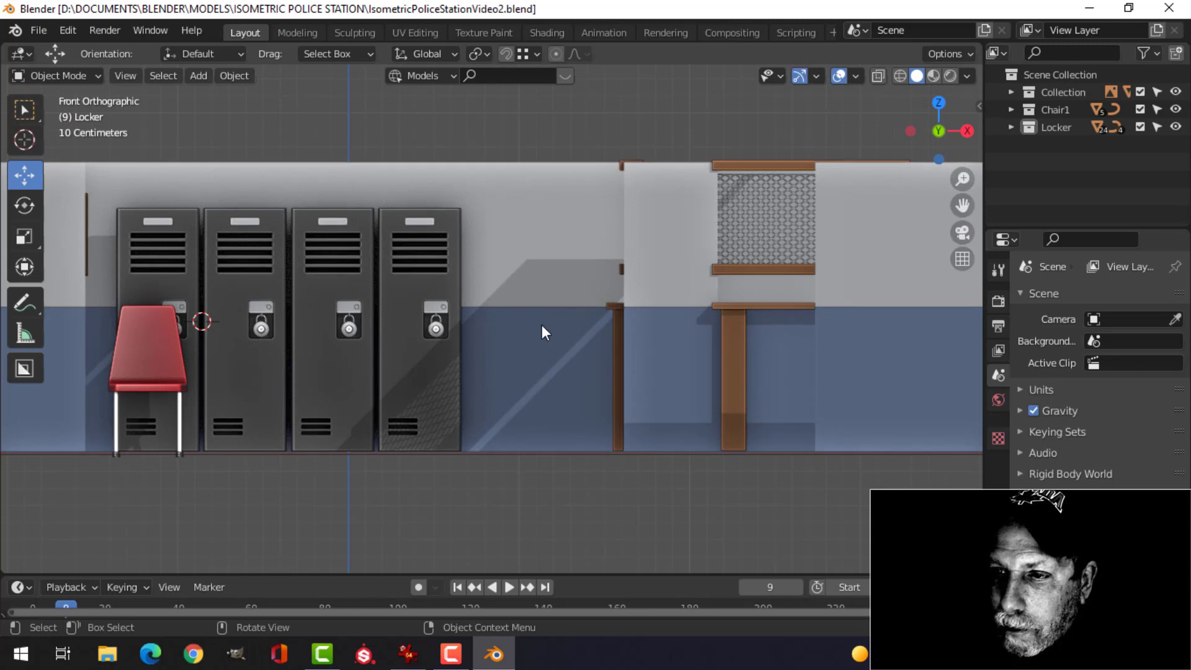
left_click(23, 140)
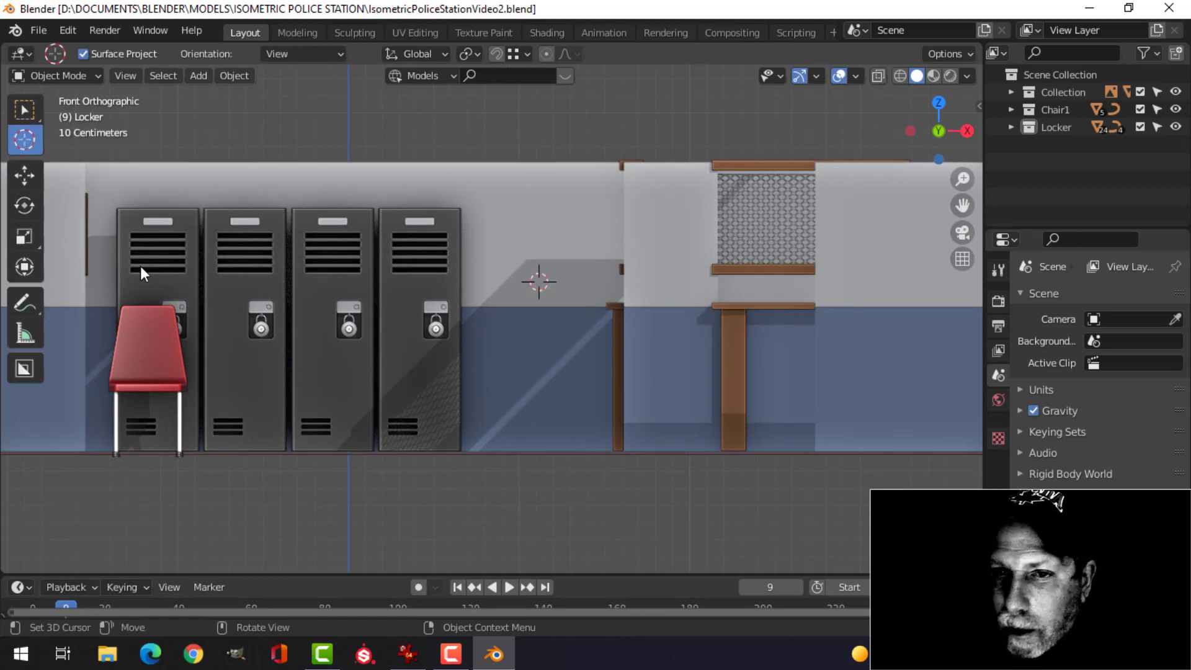
left_click(23, 177)
middle_click_drag(546, 292, 516, 333)
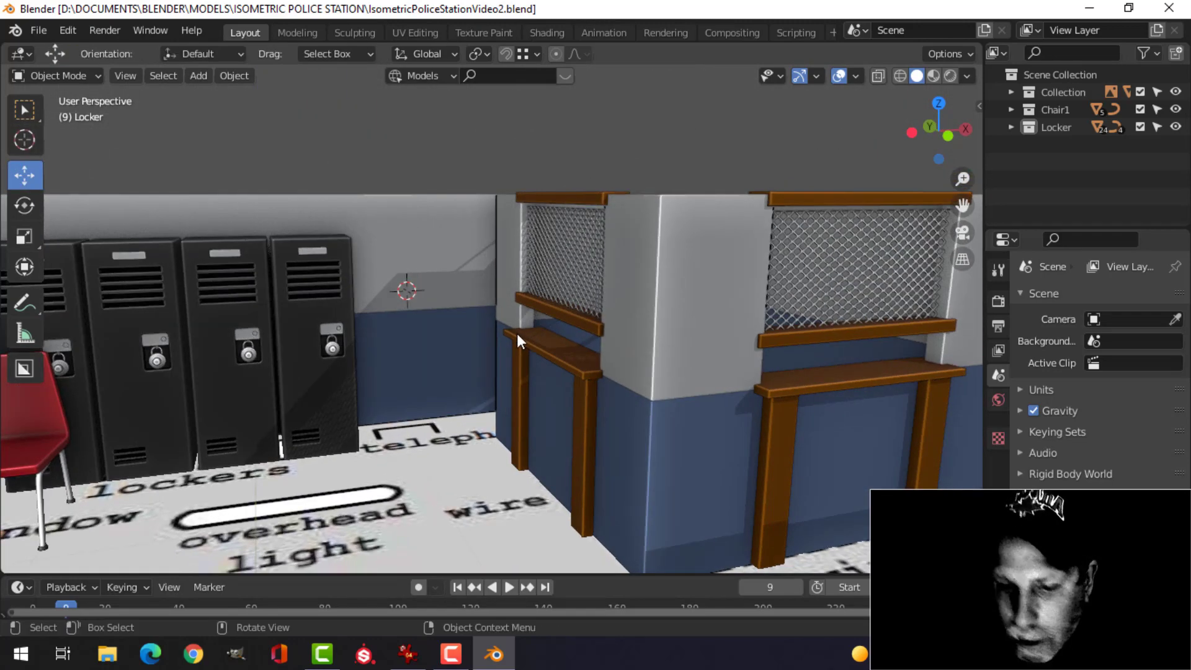
- Add a mesh plane at the 3D cursor and scale it to about 0.435 in Edit Mode
key("shift+a")
mouse_move(464, 243)
left_click(576, 243)
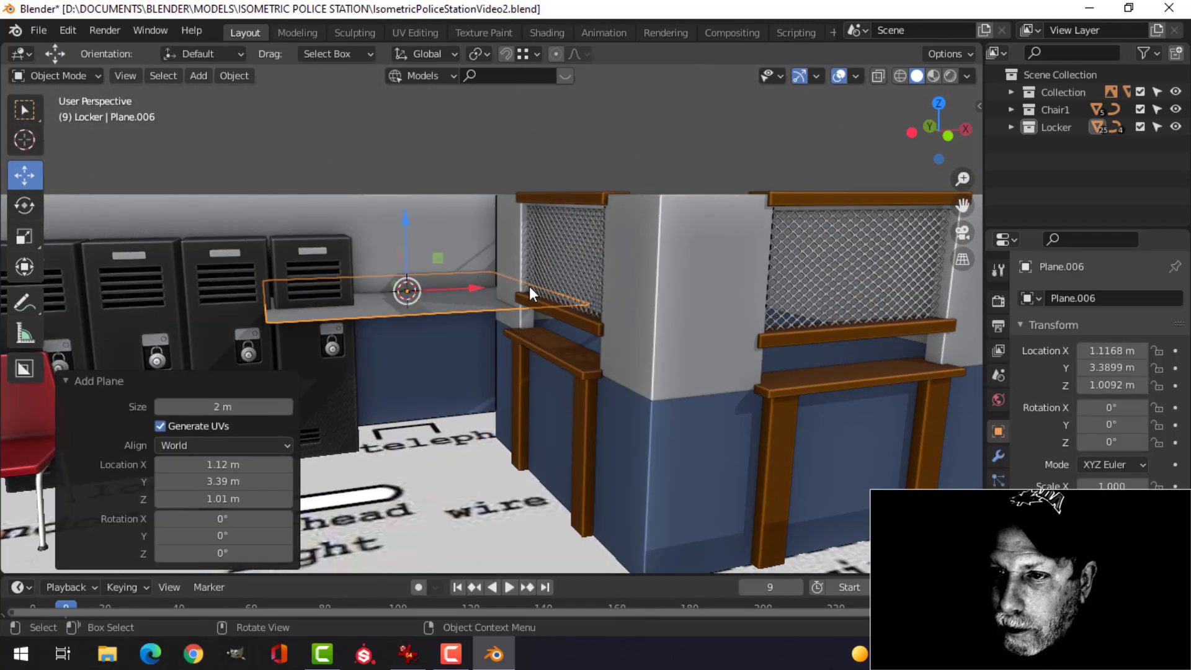
key("Tab")
scroll(522, 286, "down", 3)
key("s")
left_click(522, 304)
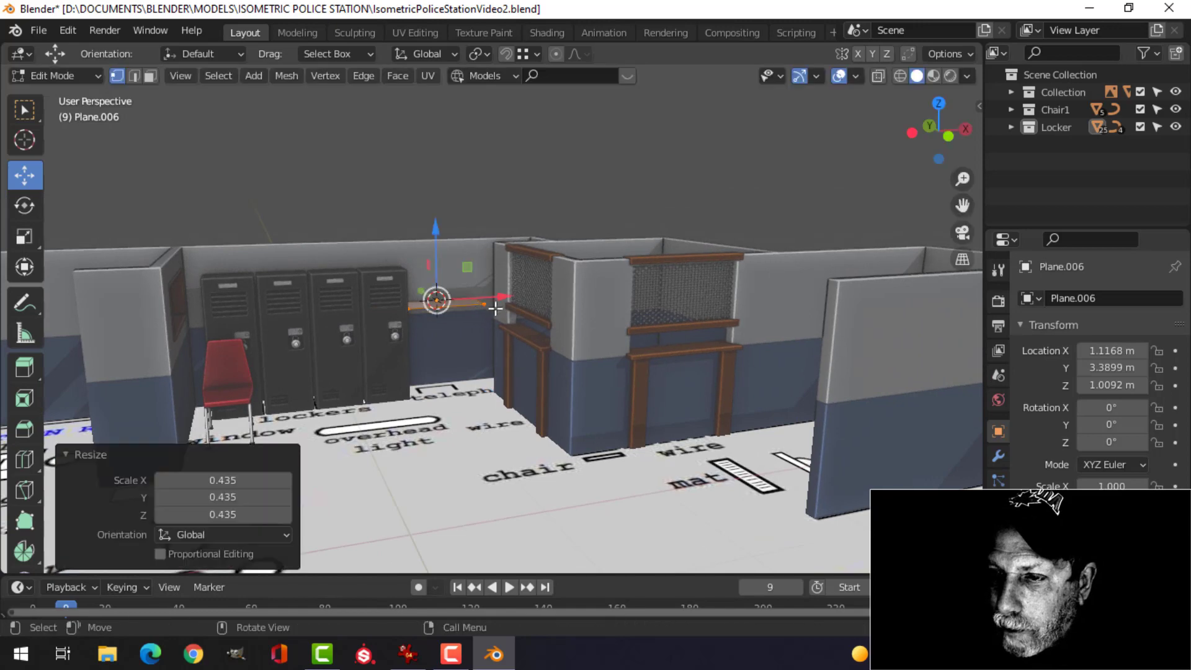
- Rotate the plane 90 degrees about the Y axis so it stands perpendicular to the back wall
scroll(473, 300, "up", 4)
middle_click_drag(473, 301, 500, 353)
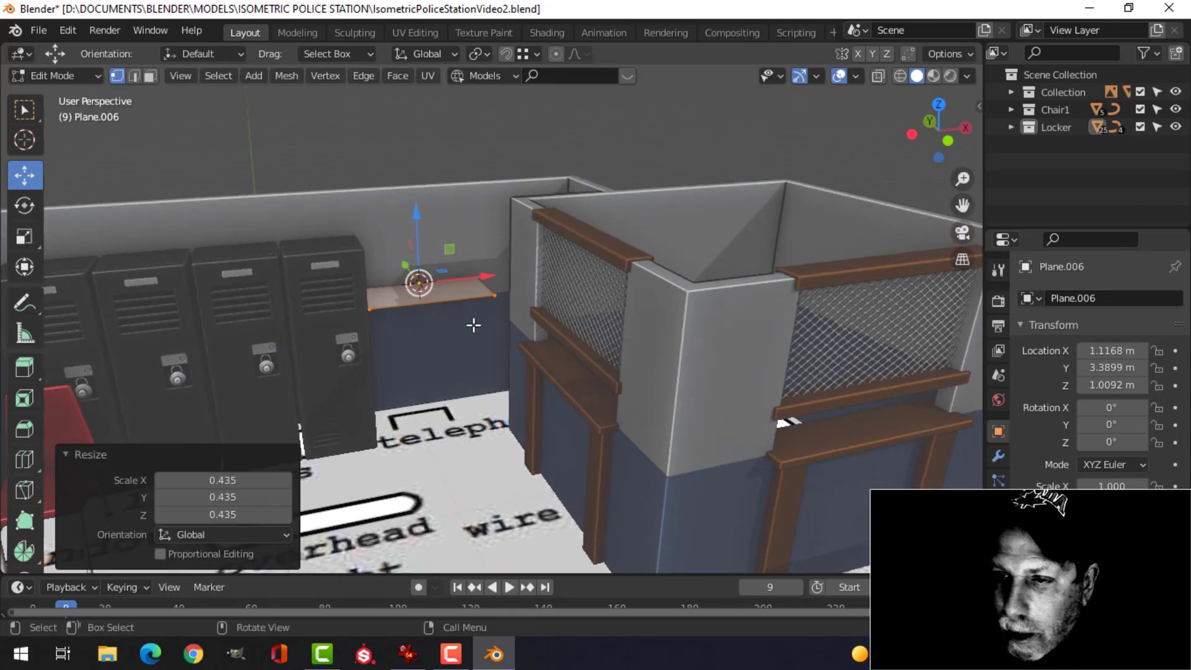
key("r")
type("y")
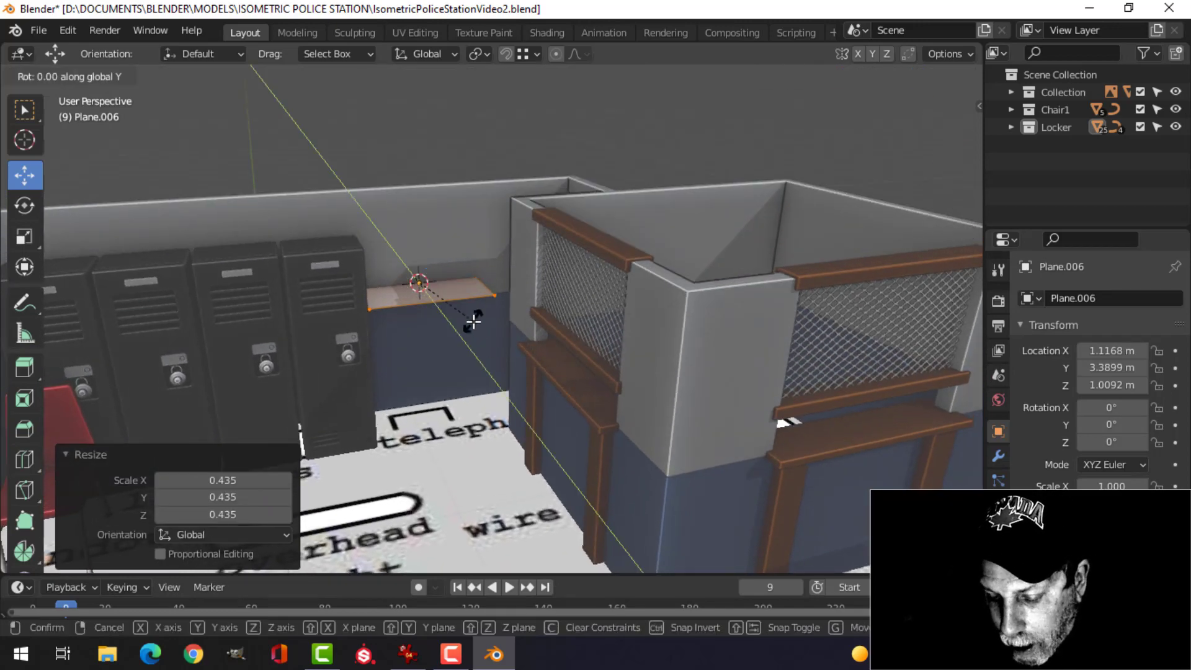
type("90")
key("Return")
- Move the plane's rear vertices in Y from behind the wall towards the room to narrow the panel
middle_click_drag(473, 322, 649, 304)
left_click(284, 283)
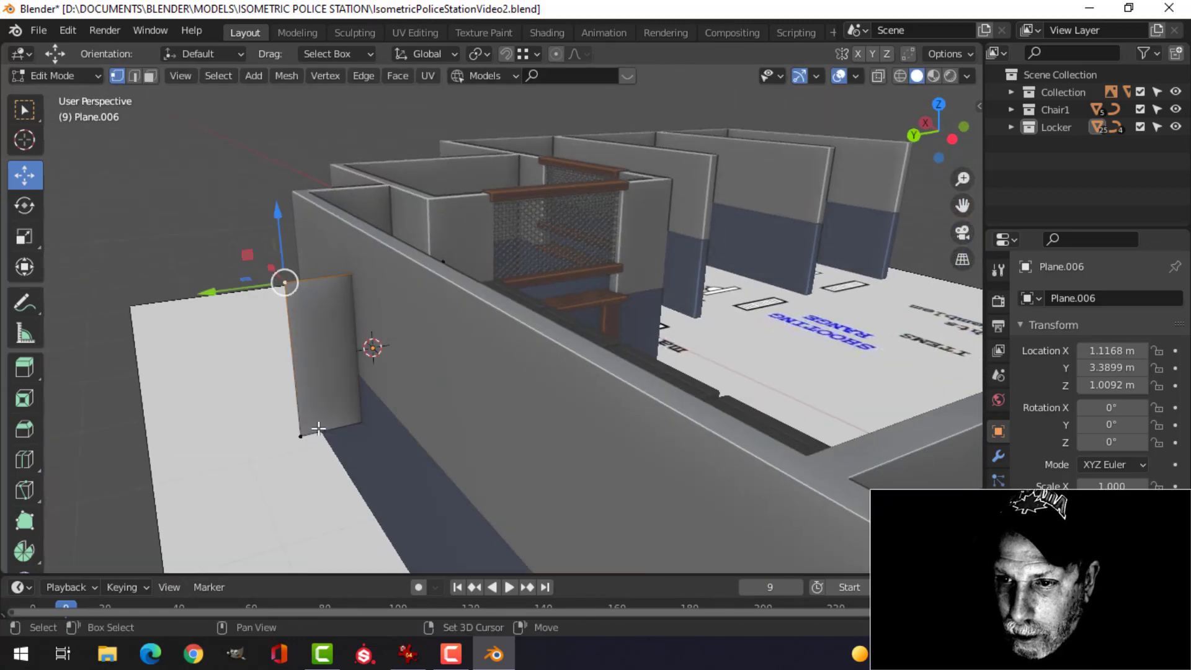
middle_click_drag(424, 387, 319, 432)
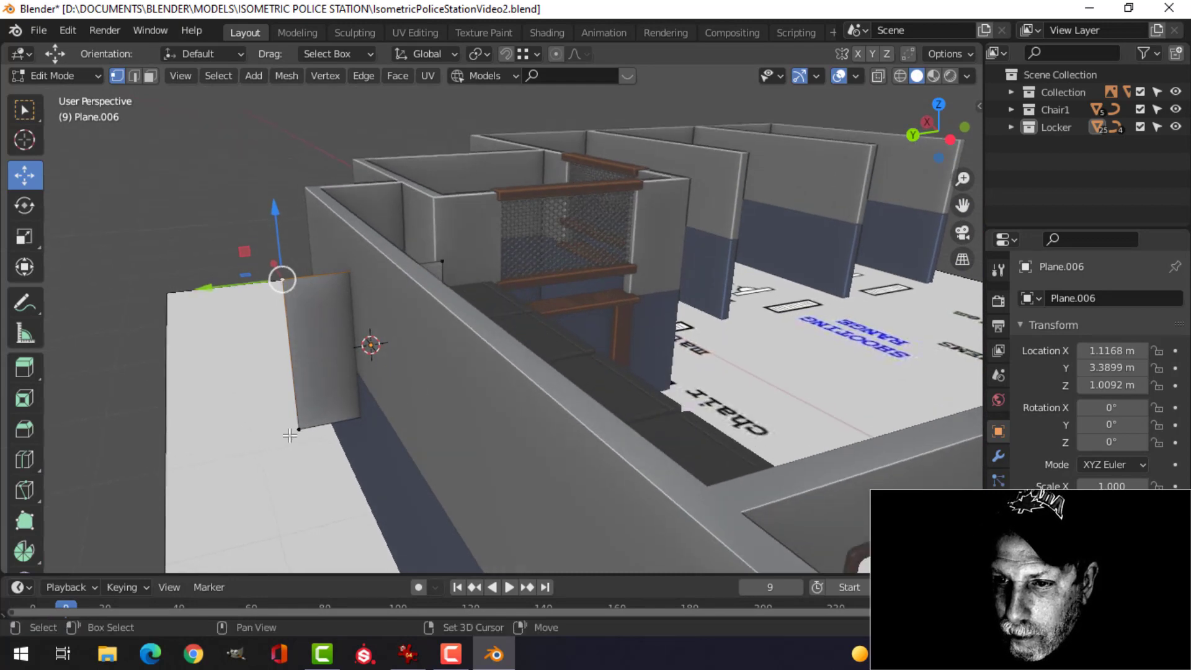
middle_click_drag(395, 417, 315, 375)
left_click_drag(211, 348, 296, 340)
middle_click_drag(372, 319, 476, 342)
scroll(453, 318, "up", 2)
left_click(542, 372)
middle_click_drag(543, 373, 503, 325)
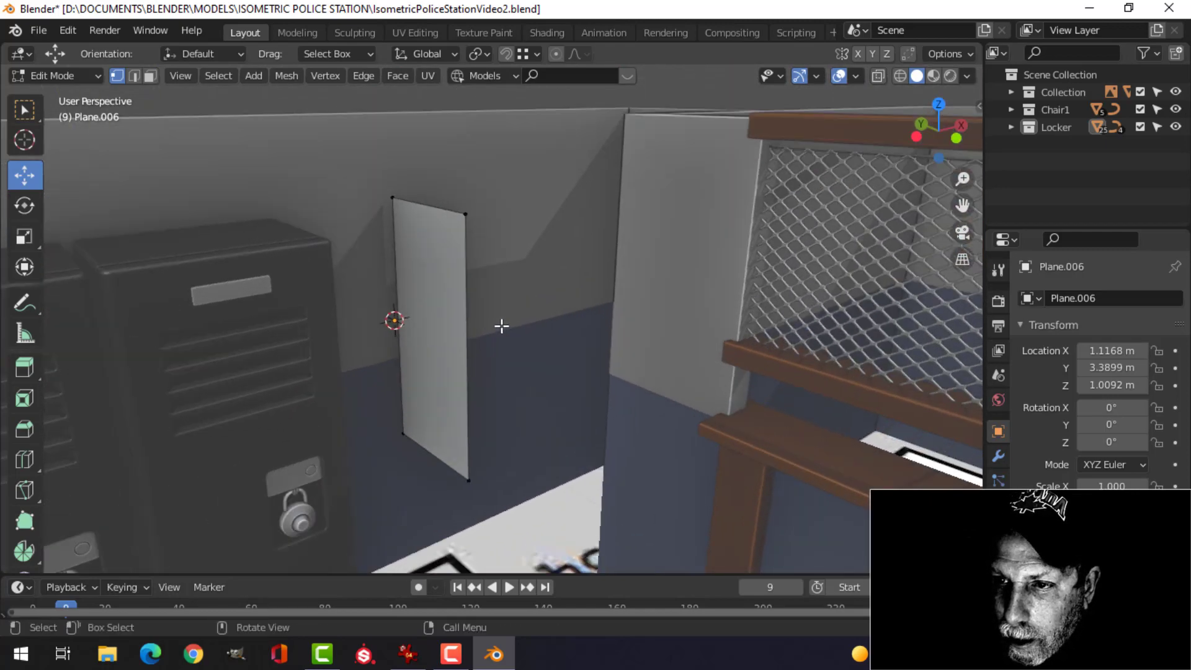
- Raise the panel's bottom vertices slightly in Z to shorten it
key("a")
left_click(483, 470)
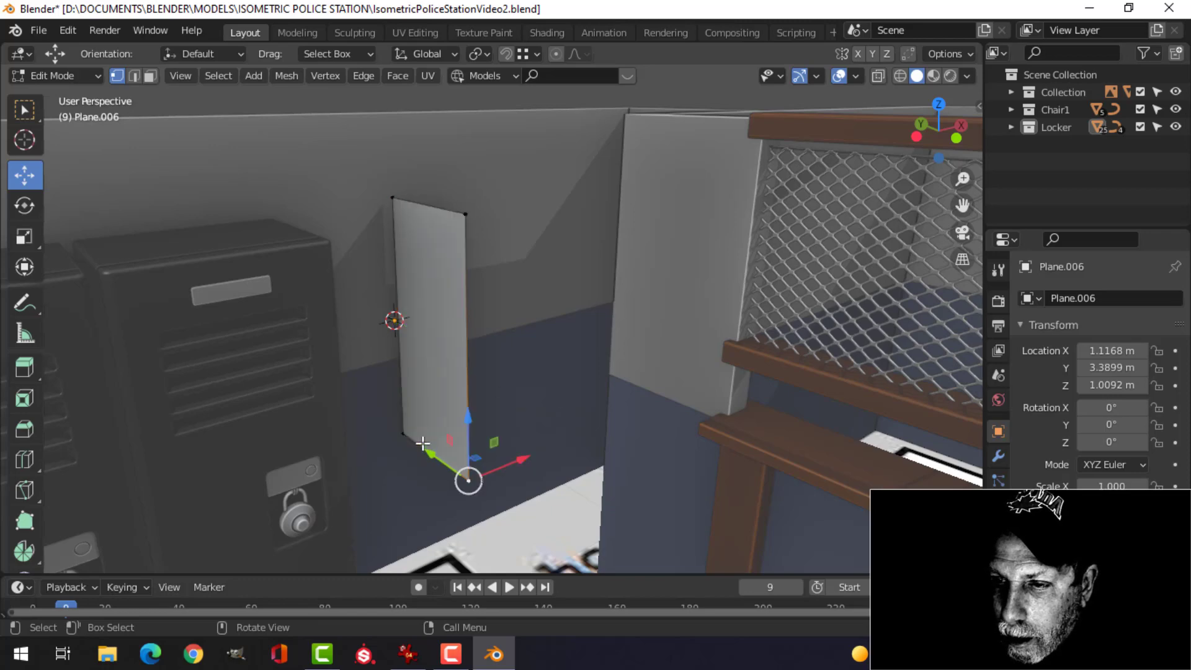
left_click_drag(433, 400, 432, 362)
key("alt+a")
middle_click_drag(528, 312, 524, 324)
- Move the whole panel in X towards the lockers and extrude it into a thin slab
key("a")
middle_click_drag(501, 273, 457, 322)
left_click_drag(529, 308, 478, 313)
middle_click_drag(477, 313, 560, 347)
key("e")
left_click(529, 340)
key("alt+a")
- Bevel the panel's upper front corner edge with a width of about 0.156 m and 9 segments
middle_click_drag(481, 348, 500, 345, "shift")
scroll(532, 334, "up", 2)
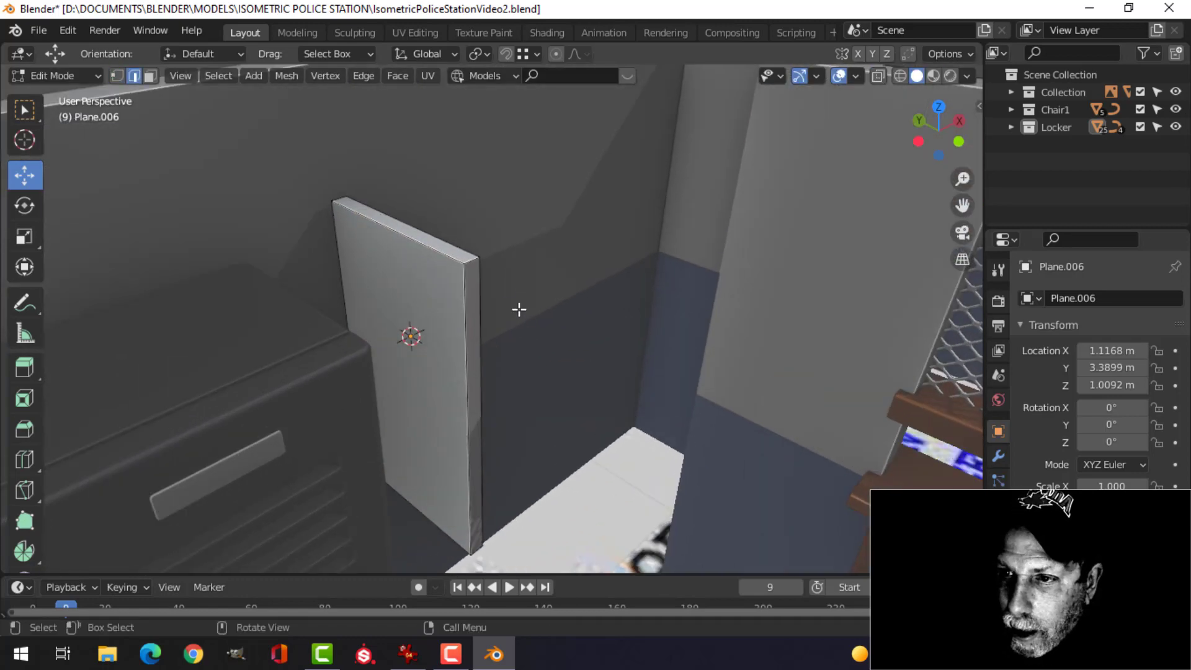
middle_click_drag(526, 298, 546, 322)
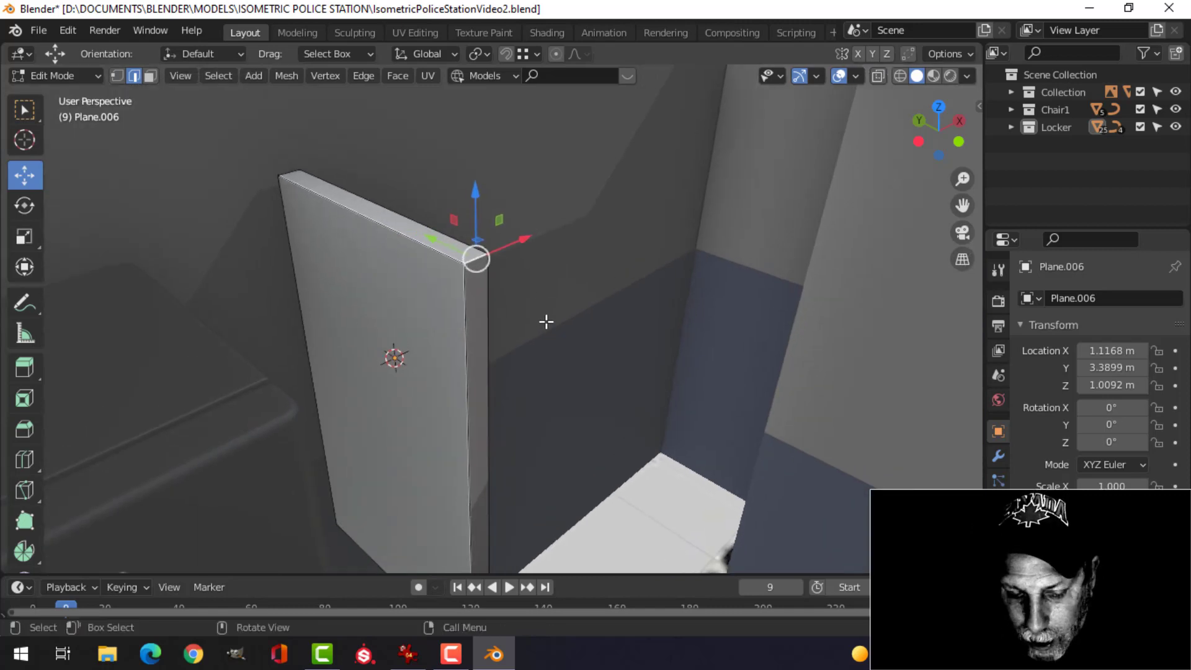
key("ctrl+b")
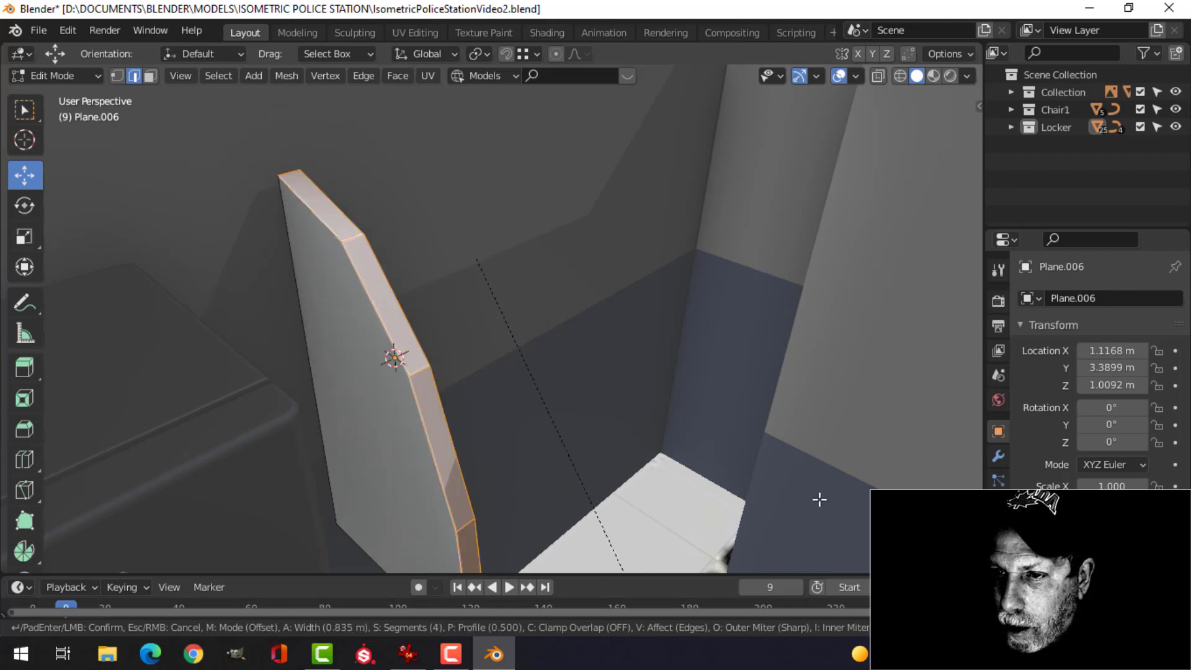
right_click(729, 432)
key("ctrl+b")
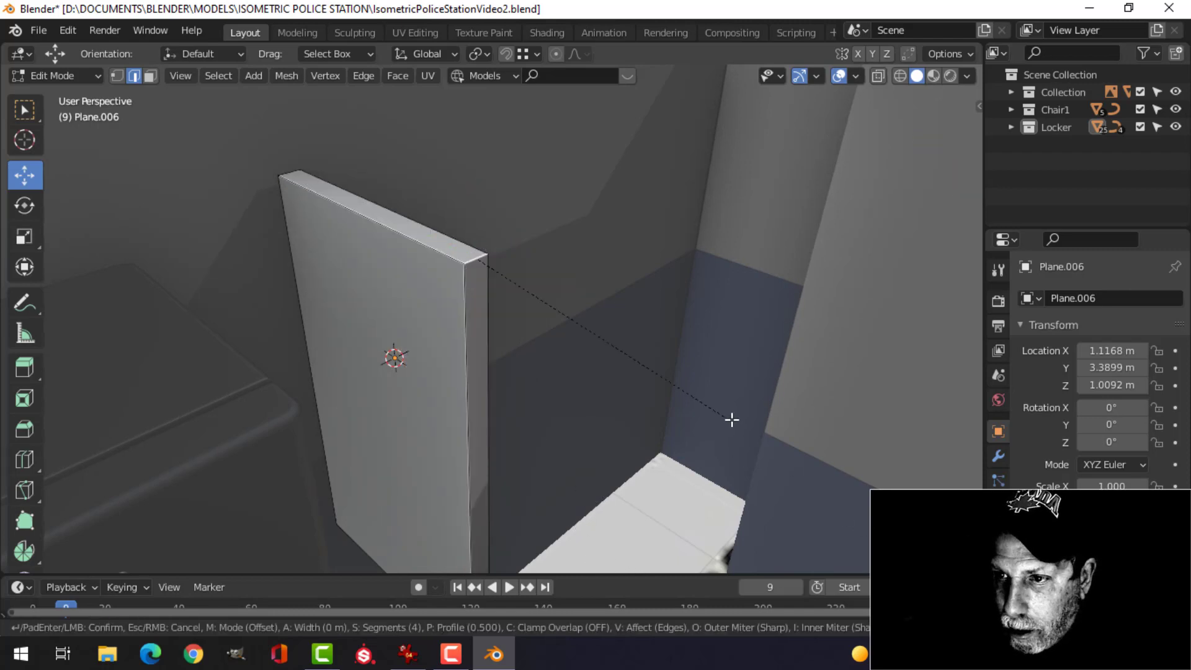
scroll(828, 526, "up", 4)
left_click(829, 525)
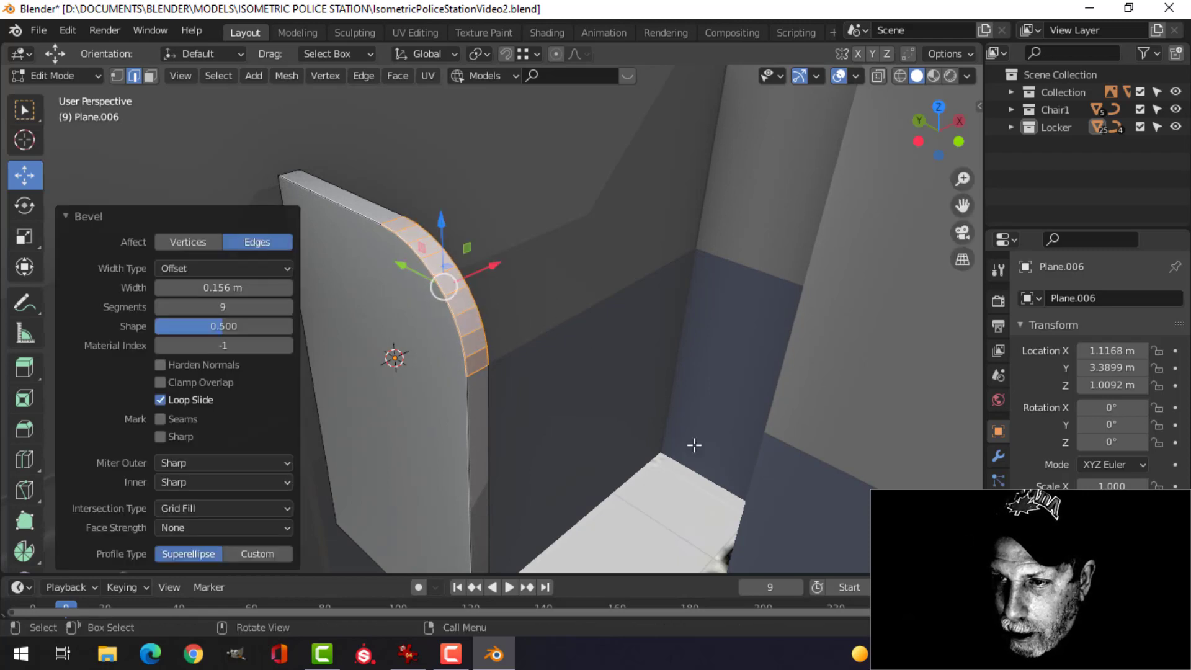
left_click(693, 443)
- Bevel the panel's lower front corner edge with 9 segments and a smaller radius than the upper corner
middle_click_drag(625, 377, 484, 378, "shift")
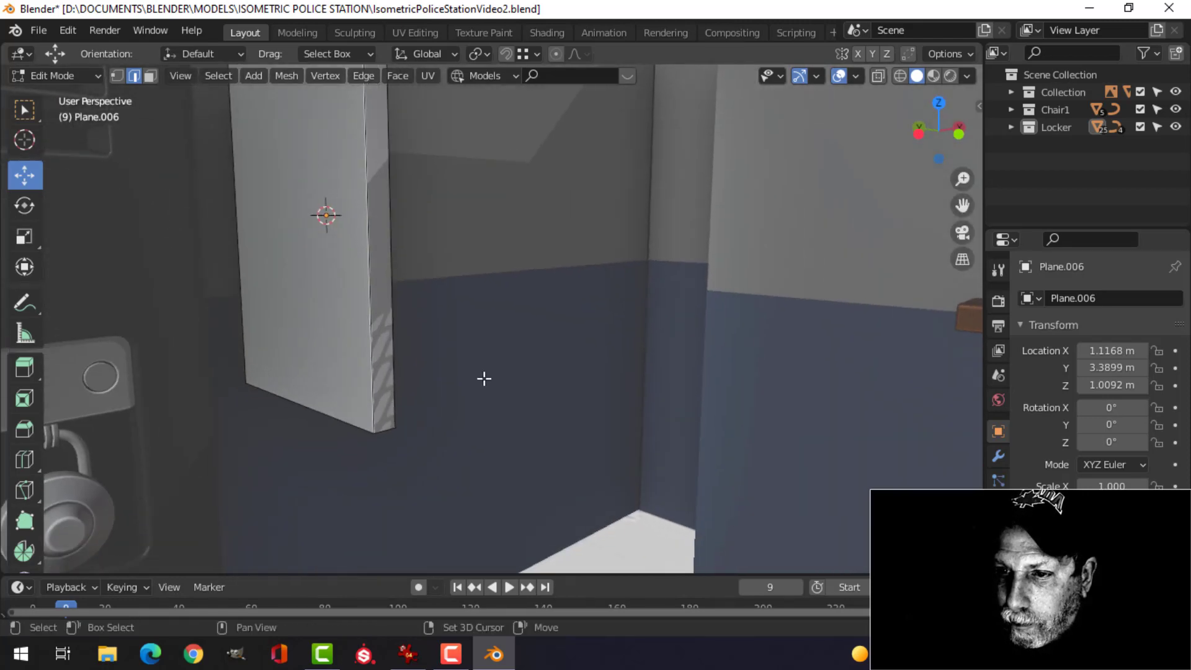
key("ctrl+b")
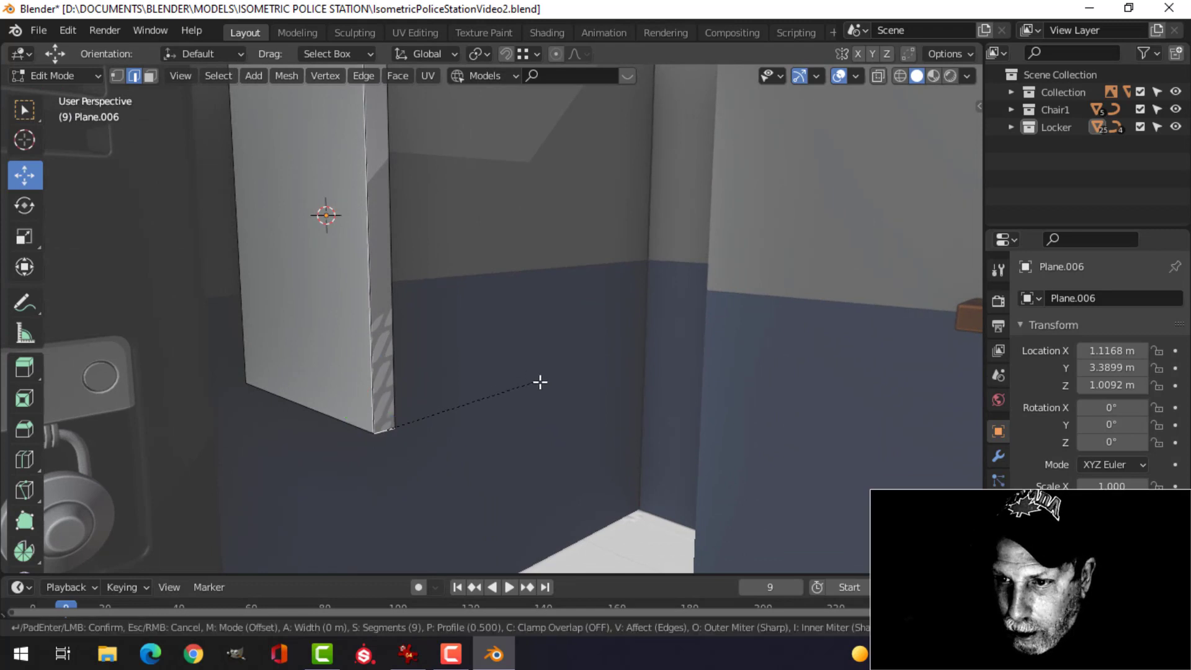
left_click(581, 407)
left_click(459, 335)
middle_click_drag(455, 327, 584, 304)
scroll(495, 302, "down", 2)
- Isolate the panel in local view and delete its back face that sits against the wall
key("Tab")
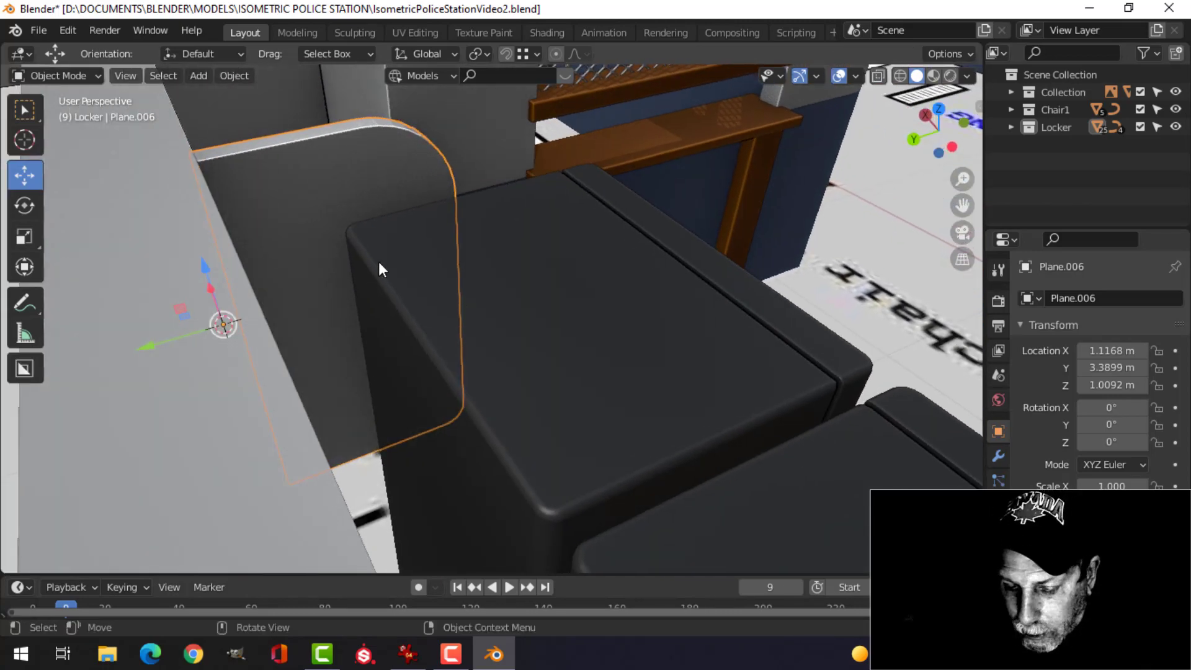
key("KP_Divide")
middle_click_drag(401, 248, 449, 230)
key("Tab")
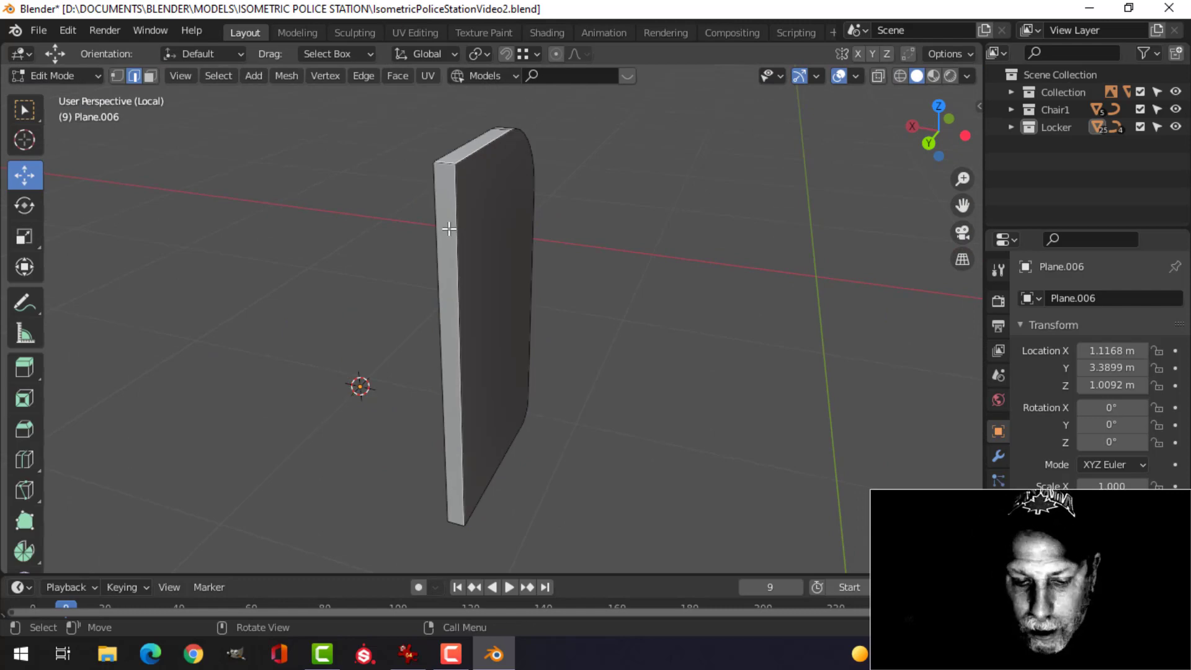
left_click(448, 208)
key("x")
left_click(446, 199)
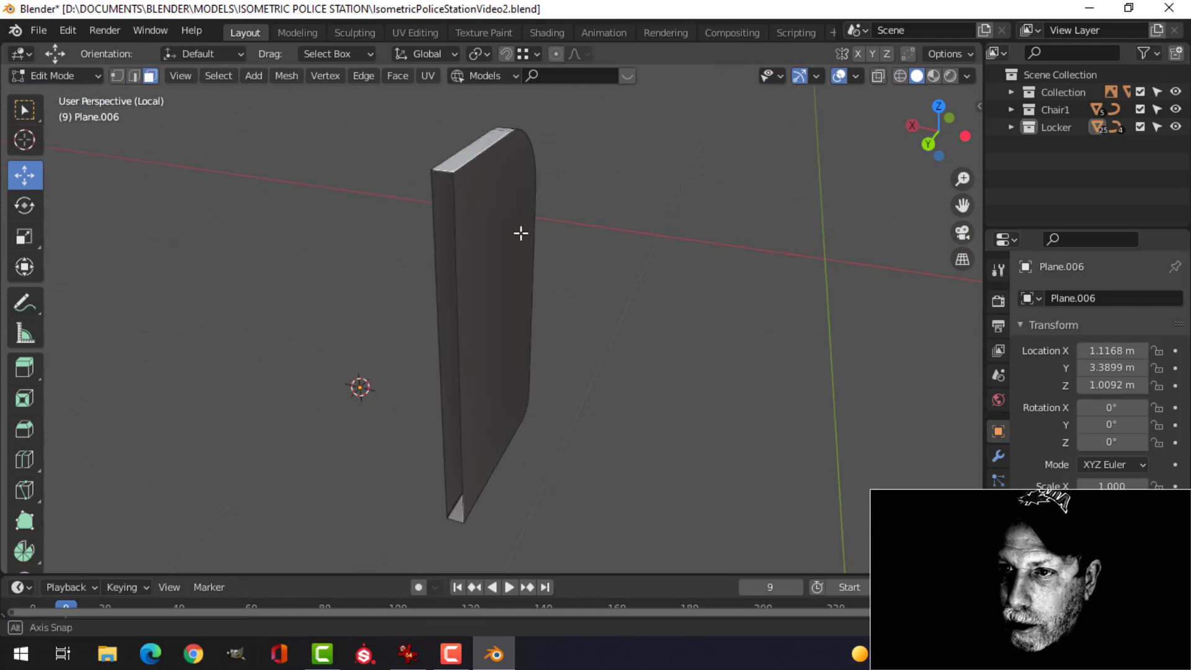
- Select the edge loops outlining the panel's rounded rim
mouse_move(518, 233)
middle_mouse_down()
mouse_move(529, 239)
mouse_move(501, 242)
middle_mouse_up()
left_click(473, 153, "alt")
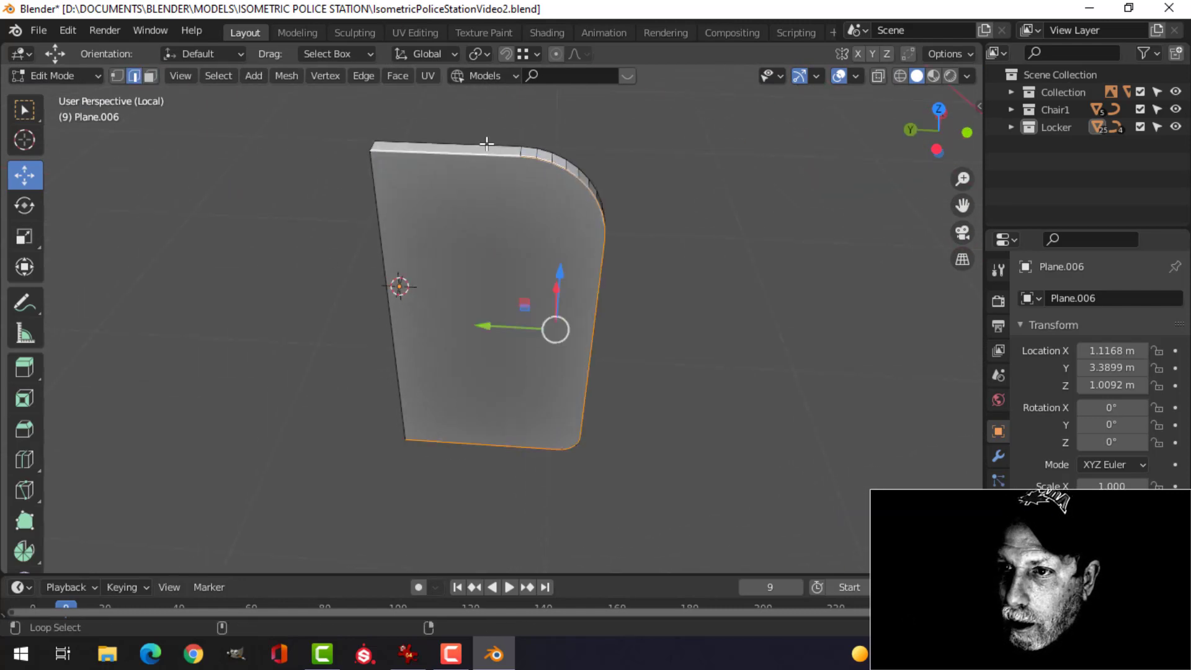
- Bevel the selected outer edge loop of the side panel with 3 segments and a width of about 0.006 m
middle_click_drag(547, 205, 529, 258)
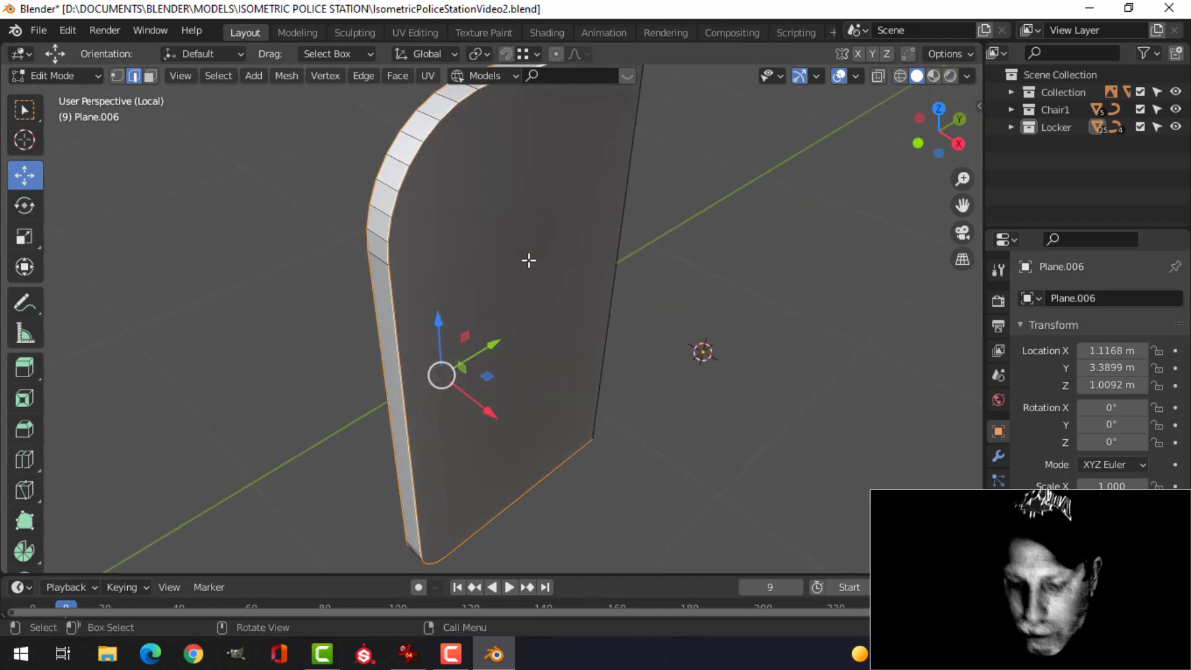
key("ctrl+b")
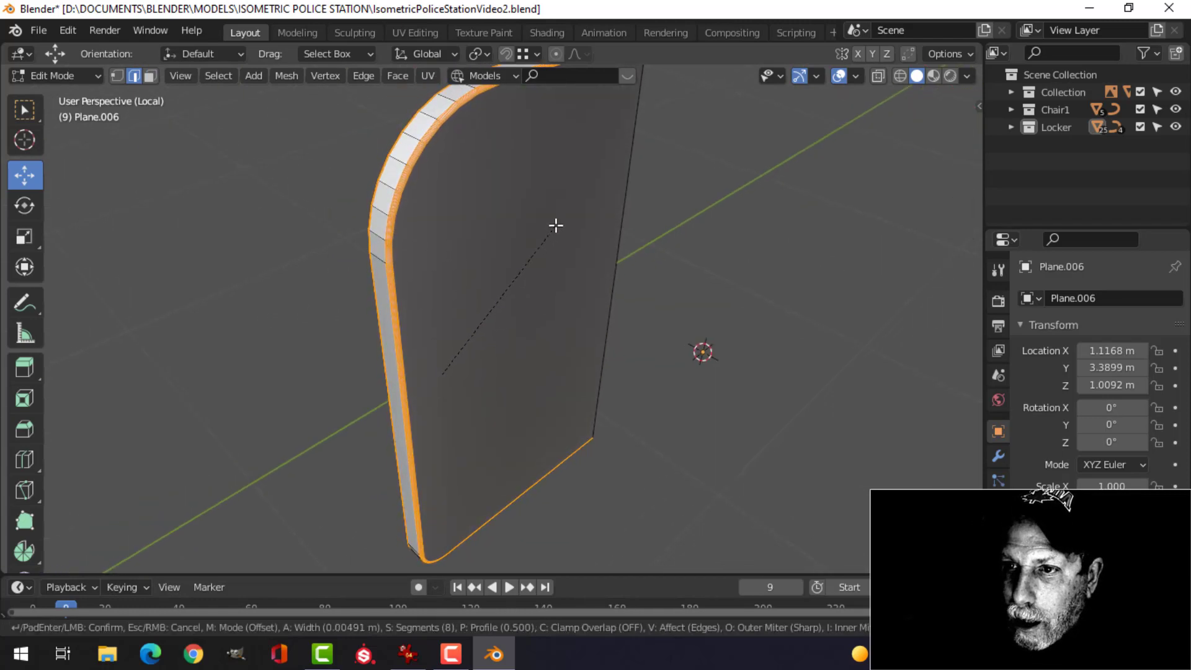
scroll(556, 223, "down", 4)
scroll(569, 214, "down", 3)
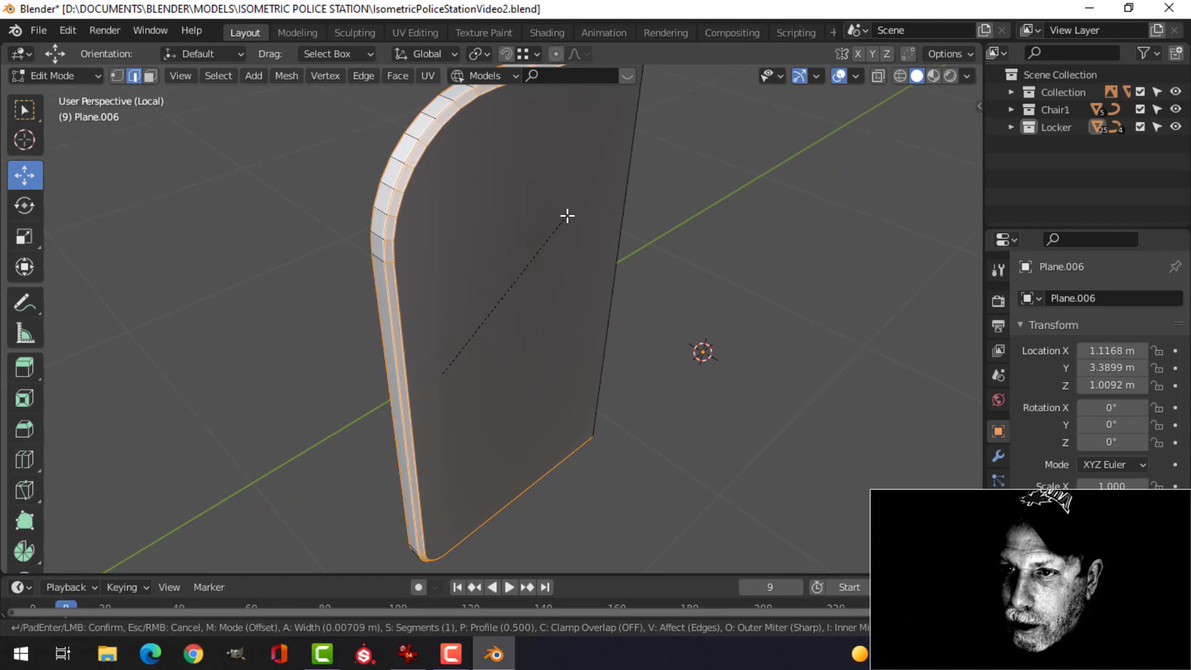
scroll(563, 221, "up", 1)
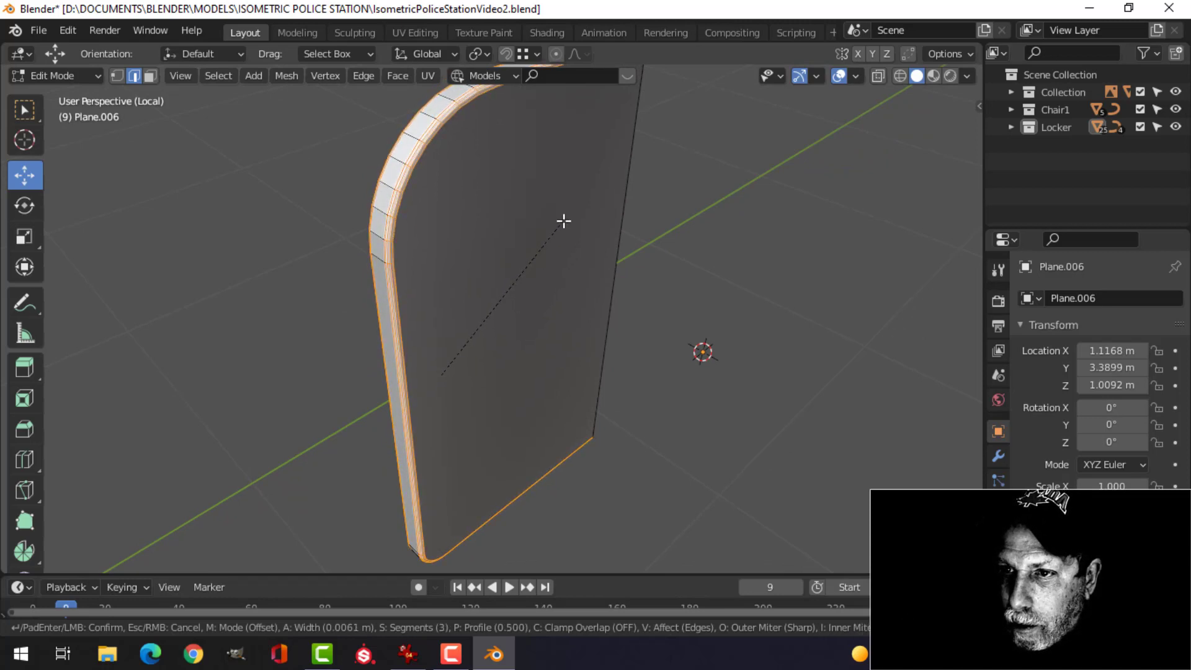
left_click(564, 221)
- Shade the rounded side panel smooth and return from local view to the full scene
key("Tab")
right_click(506, 193)
left_click(504, 192)
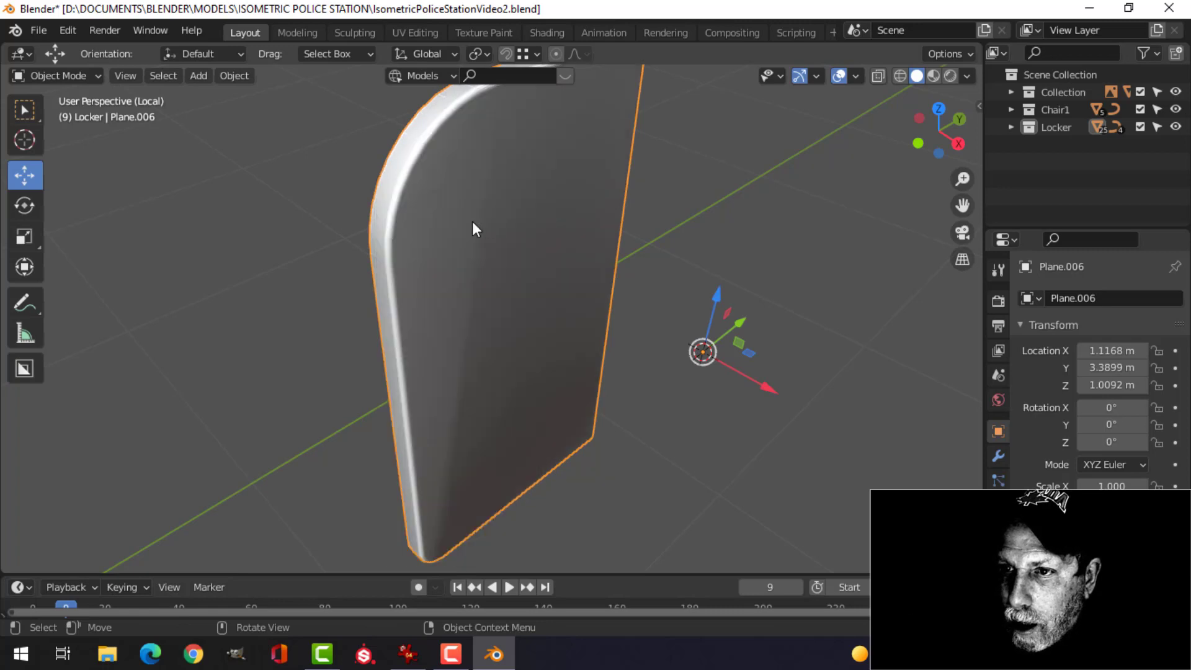
scroll(475, 230, "down", 5)
middle_click_drag(551, 301, 506, 266)
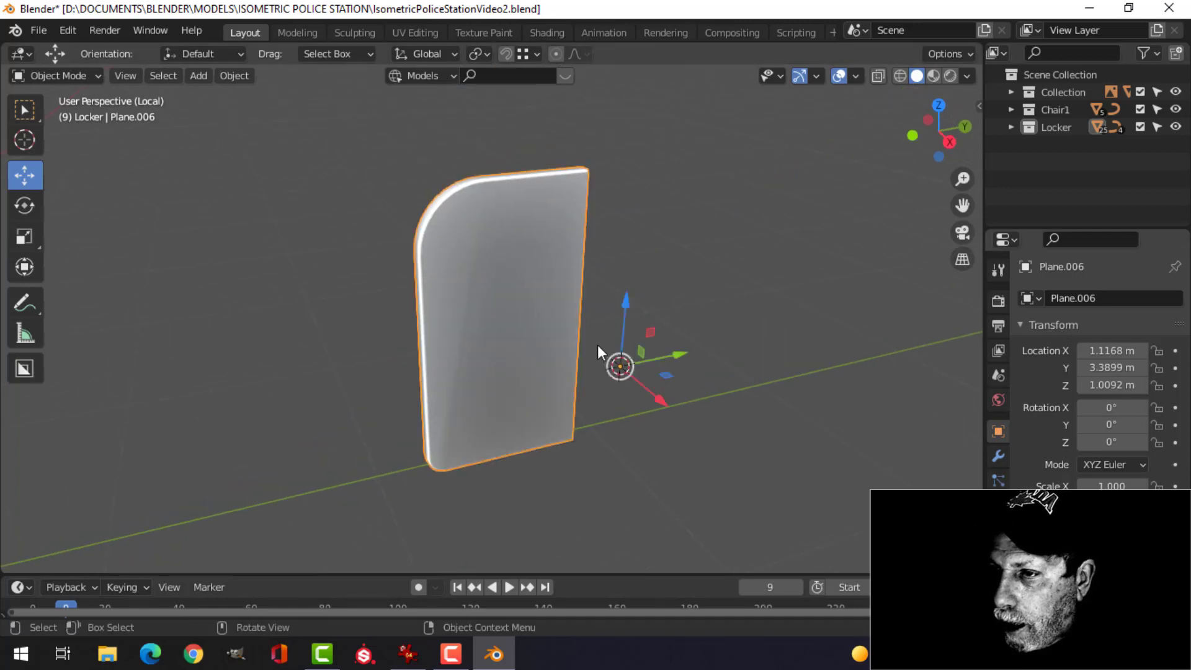
middle_click_drag(598, 345, 552, 324)
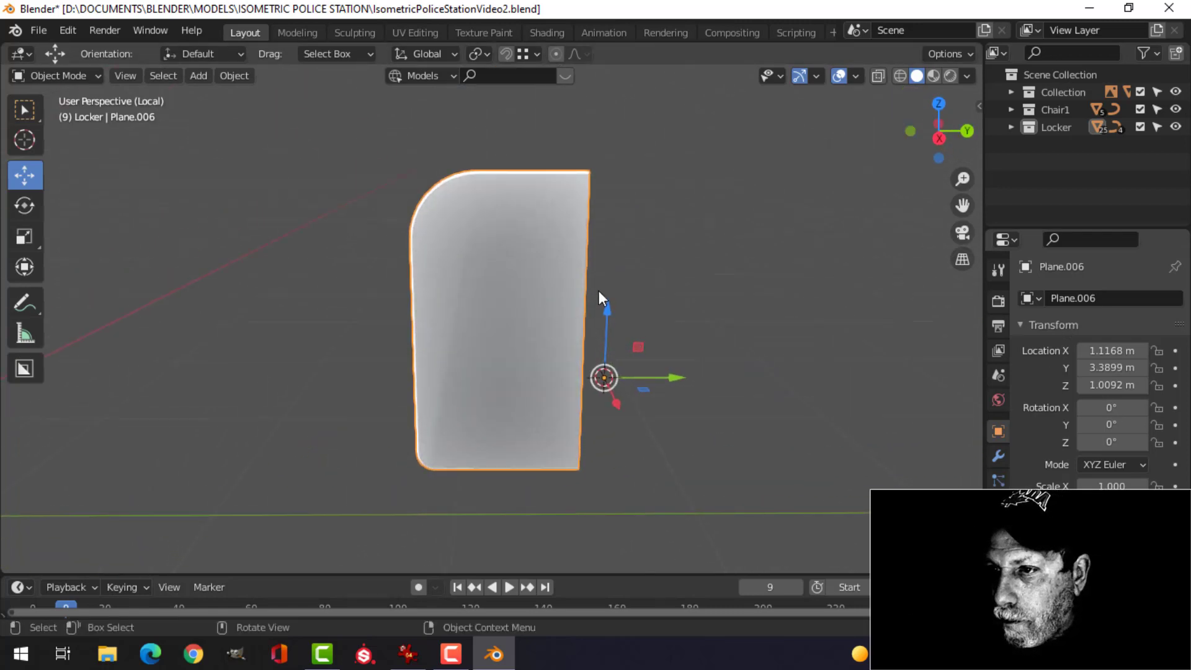
middle_click_drag(598, 291, 583, 273)
key("KP_3")
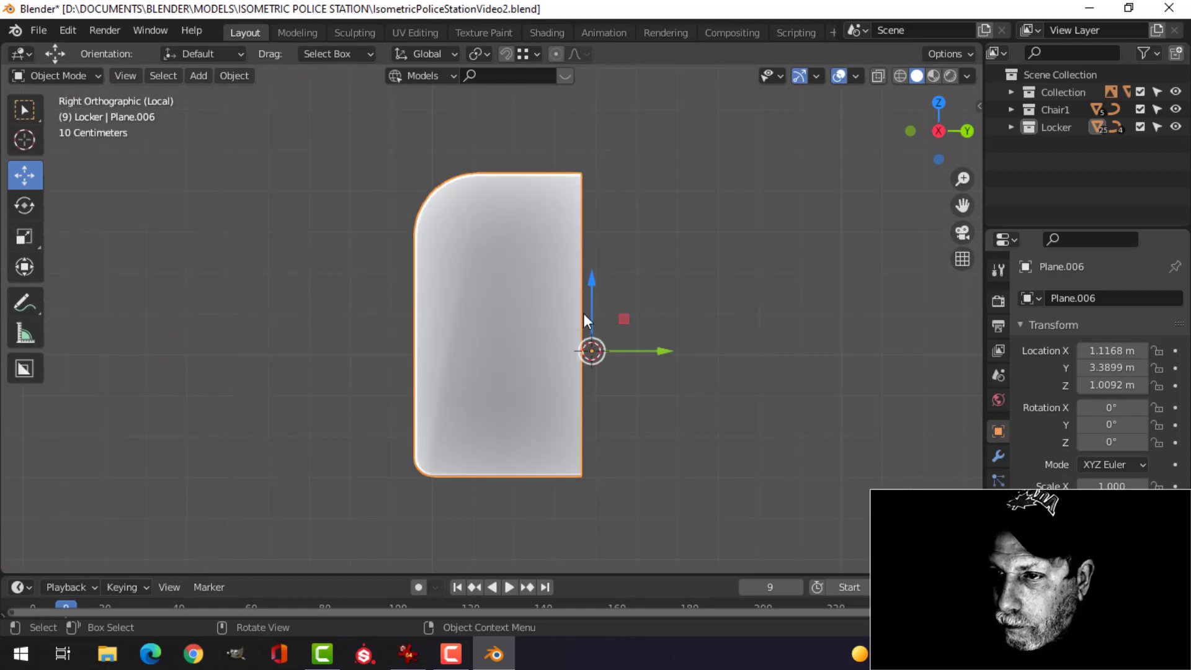
middle_click_drag(583, 314, 400, 288)
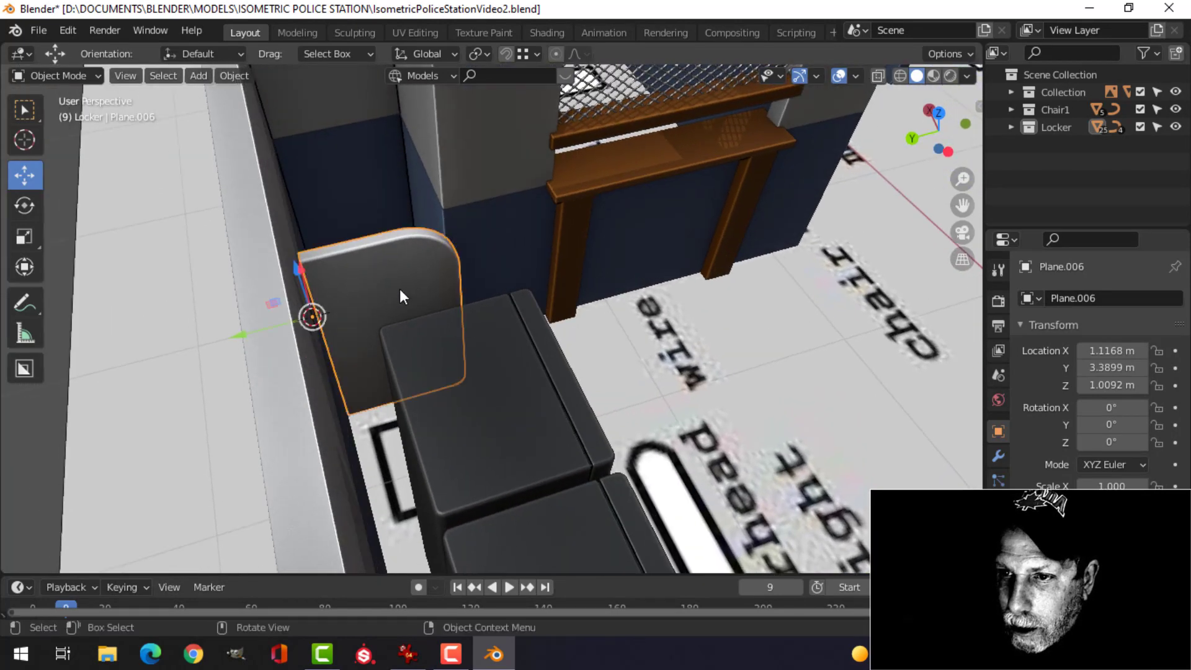
- Shift the side panel's mesh sideways along X toward the lockers, away from the 3D cursor
key("Tab")
left_click_drag(376, 333, 363, 330)
key("Tab")
middle_click_drag(534, 303, 496, 305)
- Set the side panel's origin to the 3D cursor and add a Mirror modifier on the X axis
left_click(234, 76)
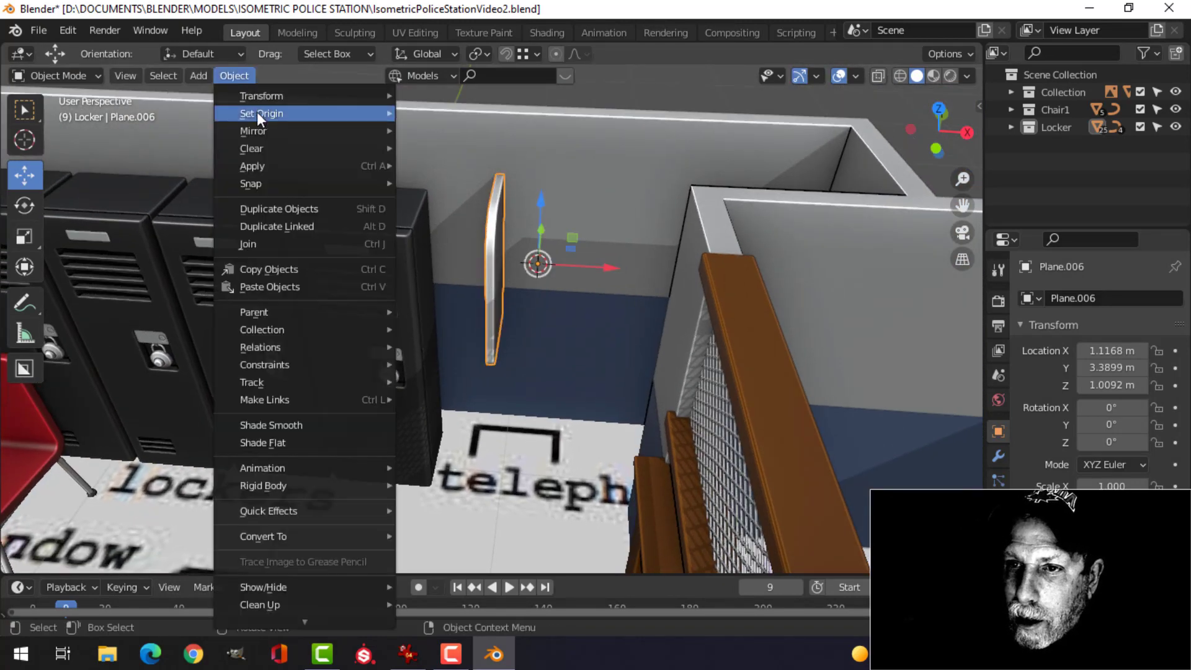
mouse_move(257, 112)
left_click(453, 150)
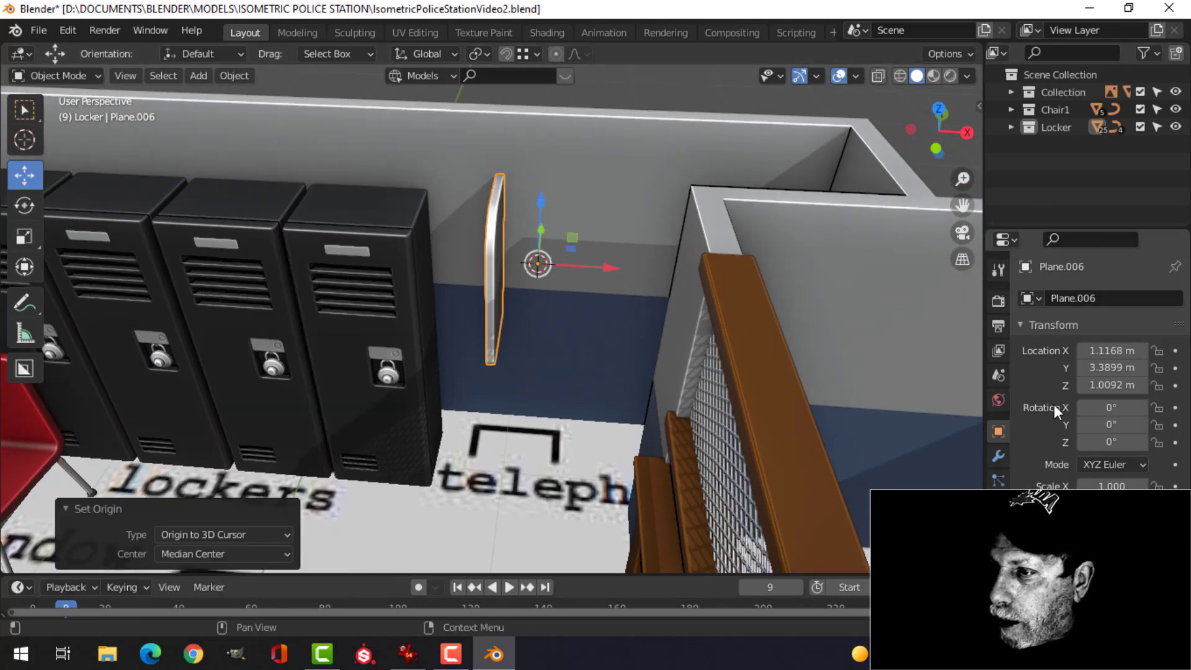
left_click(999, 456)
left_click(1059, 295)
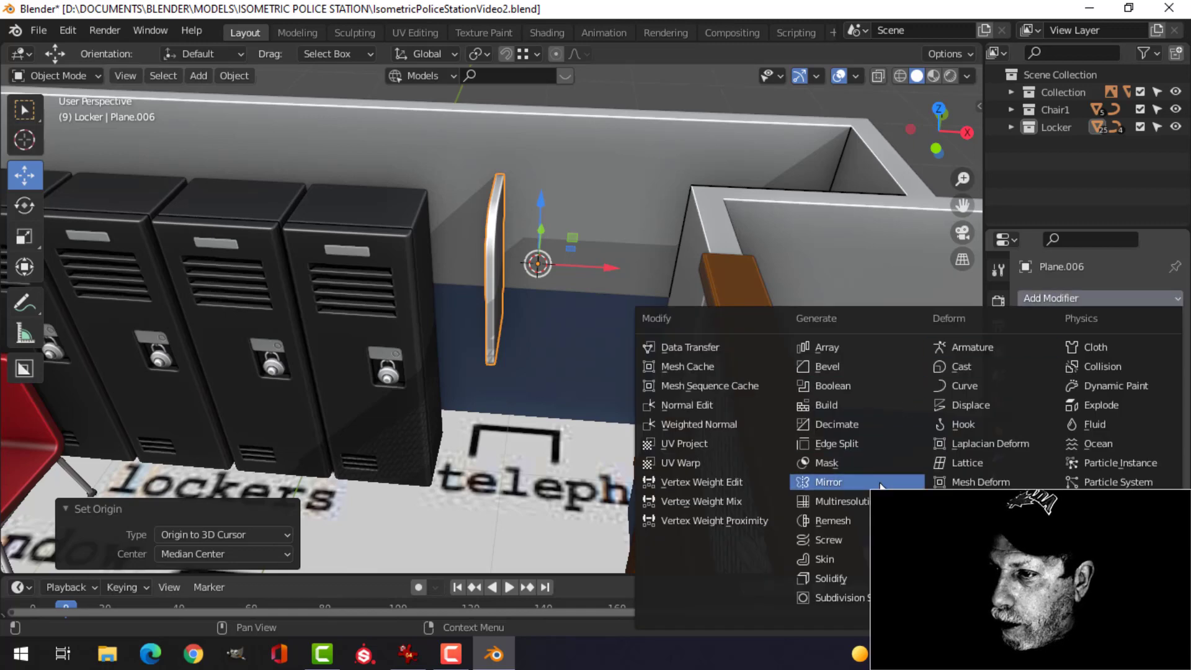
left_click(816, 482)
- Adjust the spacing between the two mirrored side panels by moving the source panel's mesh along X
middle_click_drag(599, 304, 583, 293)
key("Tab")
left_click_drag(561, 291, 557, 292)
key("Tab")
middle_click_drag(557, 292, 521, 284)
scroll(550, 310, "up", 1)
scroll(558, 293, "up", 2)
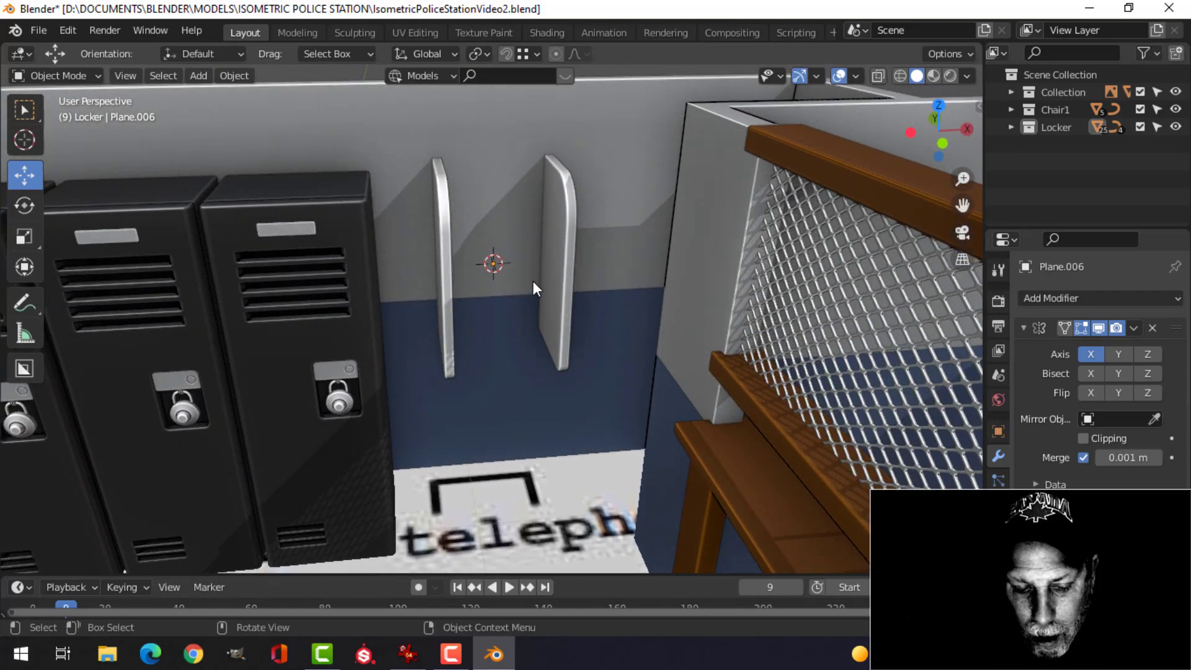
- Add a plane at the 3D cursor between the side panels and scale it to about 0.198
key("shift+a")
mouse_move(516, 243)
left_click(587, 243)
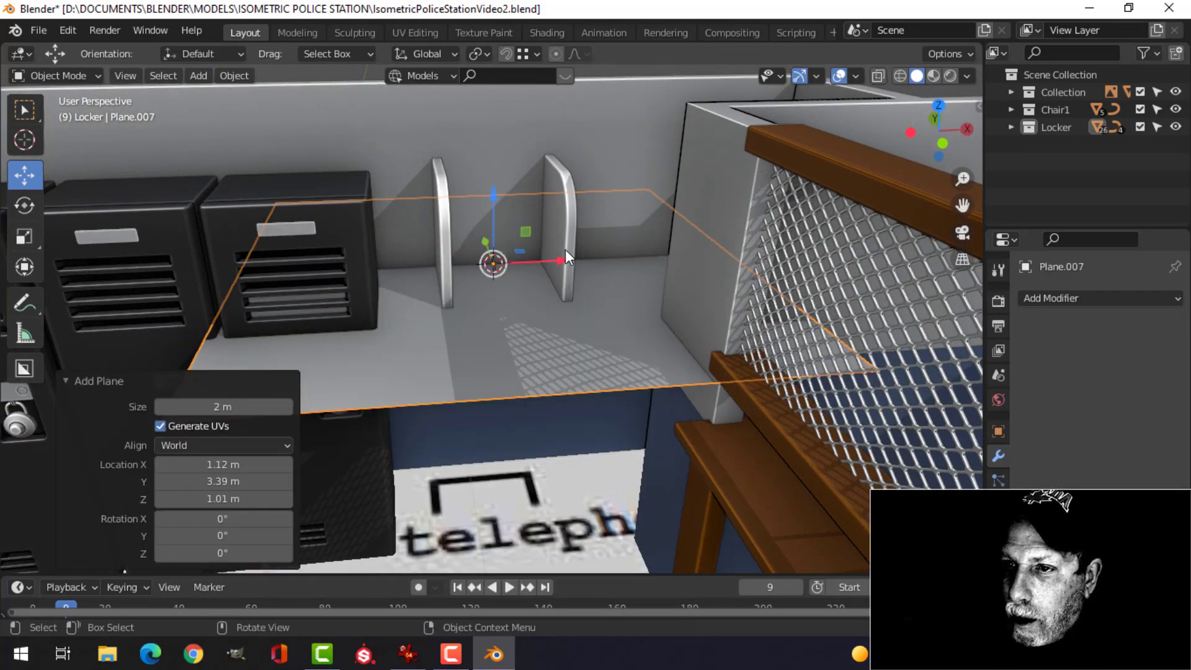
key("s")
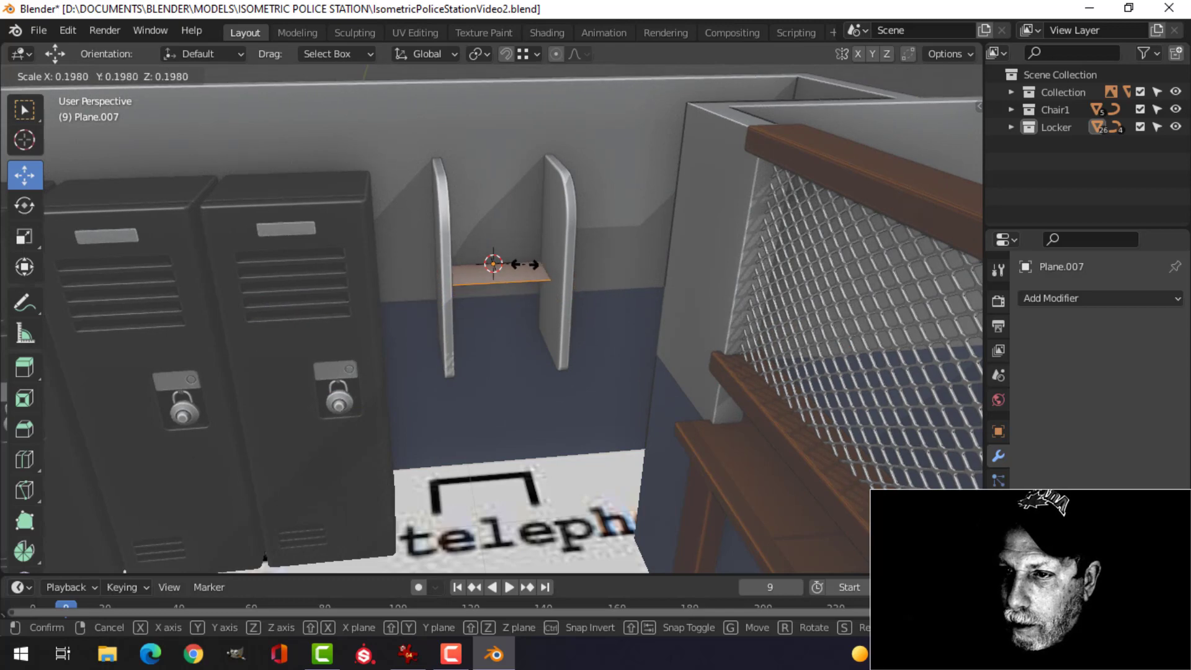
left_click(517, 265)
key("Tab")
- Rotate the new plane's mesh 90° about X so it stands upright between the panels
middle_click_drag(517, 264, 557, 273)
type("r")
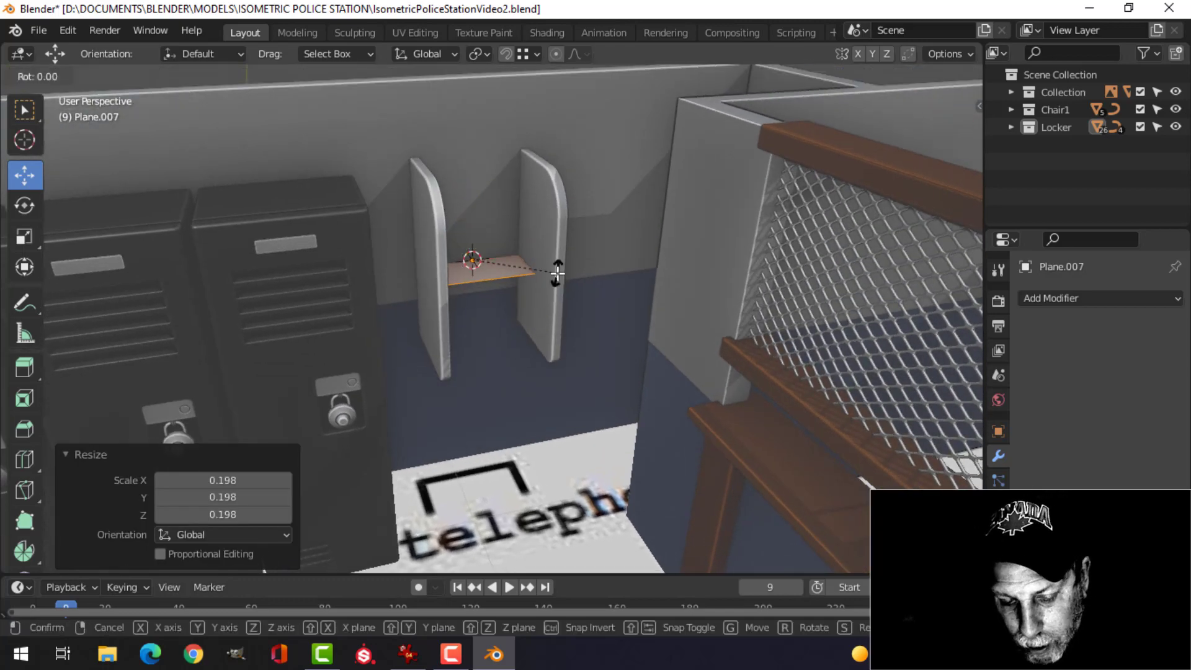
type("x90")
key("Return")
key("KP_1")
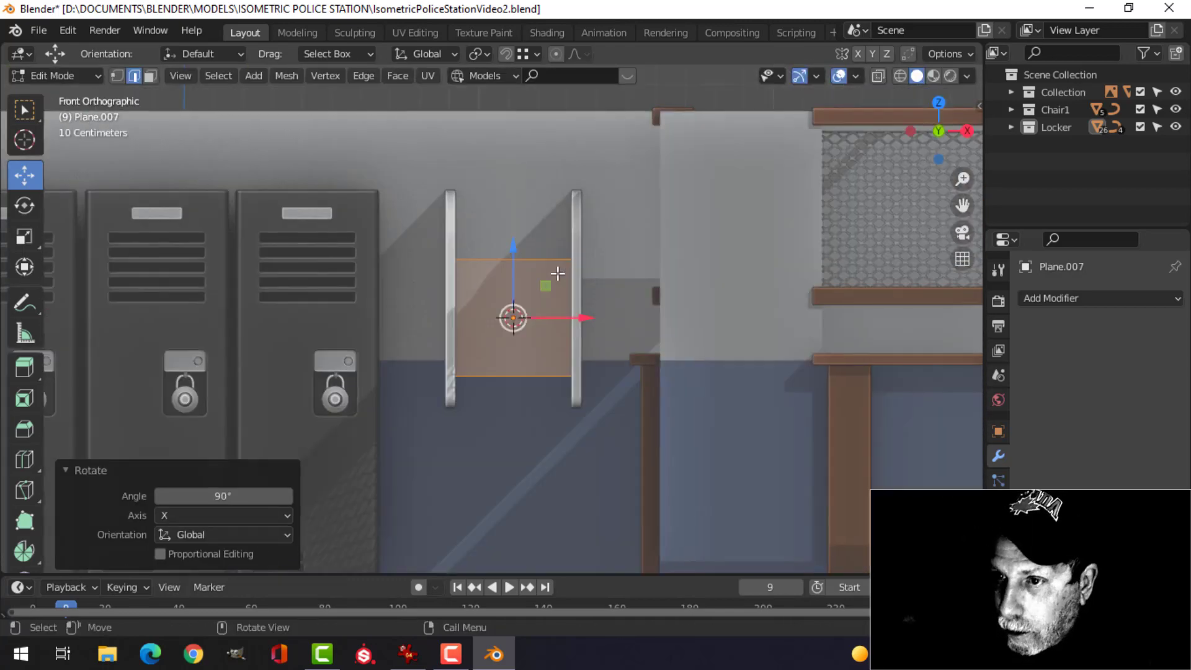
- Raise the upright plane about 0.2 m along Z and scale it to about 0.85 along X
left_click_drag(509, 245, 518, 186)
key("s")
key("x")
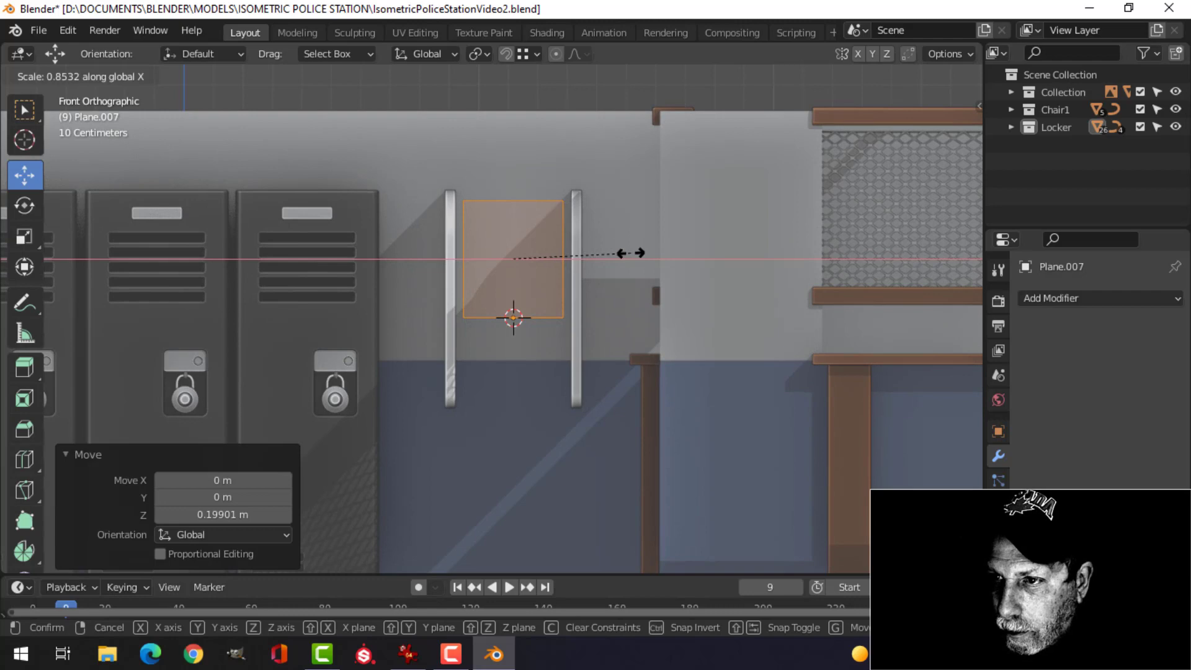
left_click(623, 257)
- Lower the plane's bottom edge about 0.083 m along Z and refine its height with another small downward move
key("Tab")
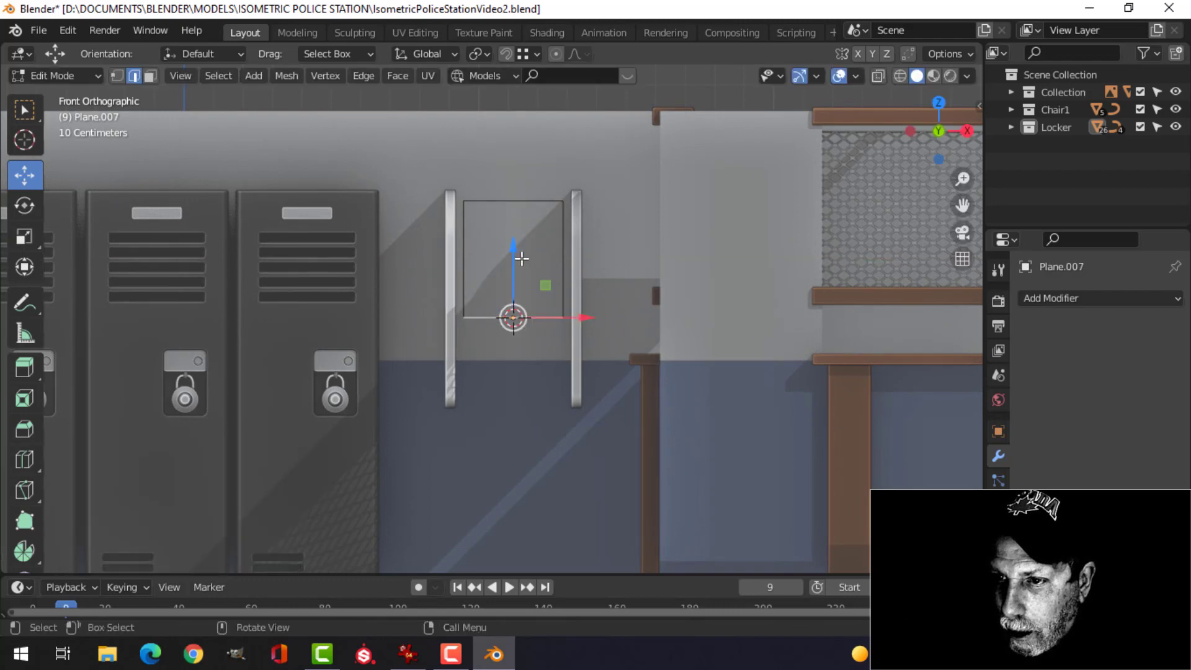
left_click_drag(521, 259, 524, 279)
middle_click_drag(523, 278, 519, 317)
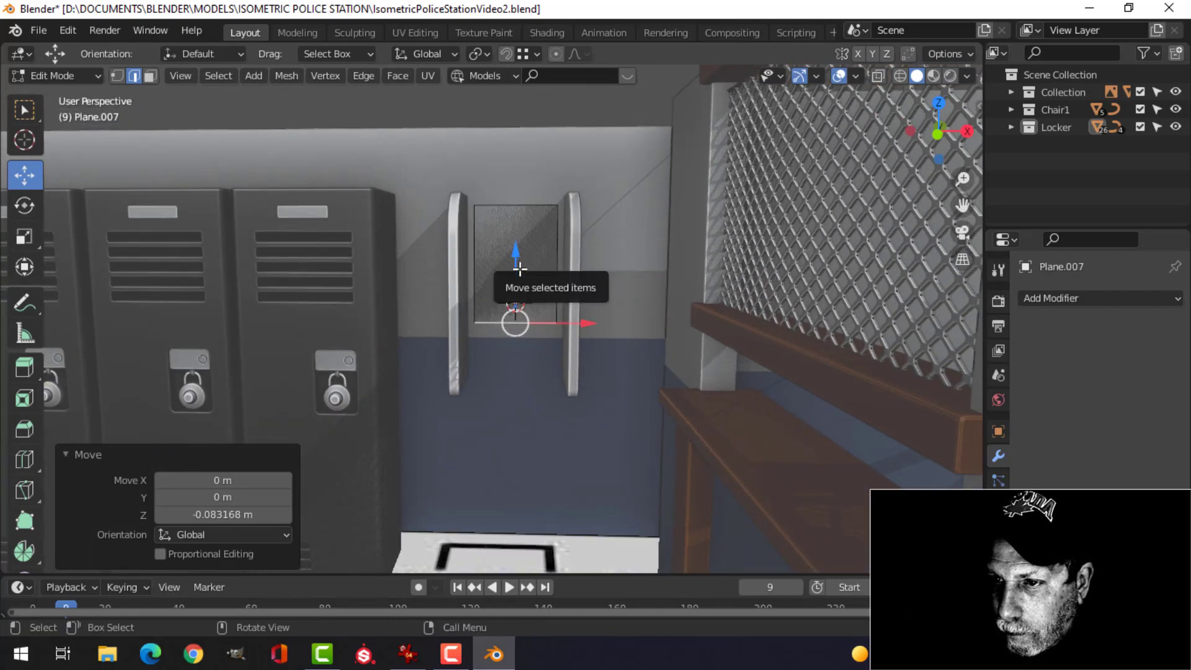
mouse_move(519, 260)
left_mouse_down()
mouse_move(521, 278)
mouse_move(516, 266)
left_mouse_up()
- Move the plane about -0.019 m along Y, off the wall, and scale it to about 0.932 along X
middle_click_drag(515, 266, 333, 342)
left_click_drag(349, 332, 359, 329)
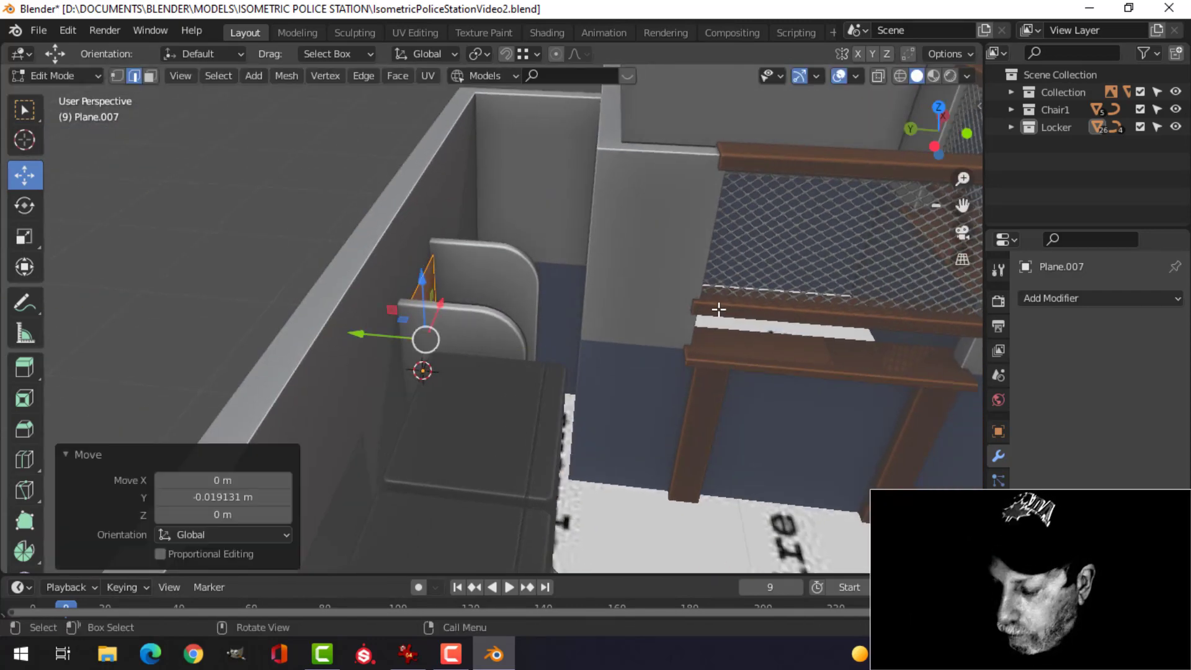
key("KP_1")
scroll(713, 309, "up", 2)
middle_click_drag(713, 309, 606, 258, "shift")
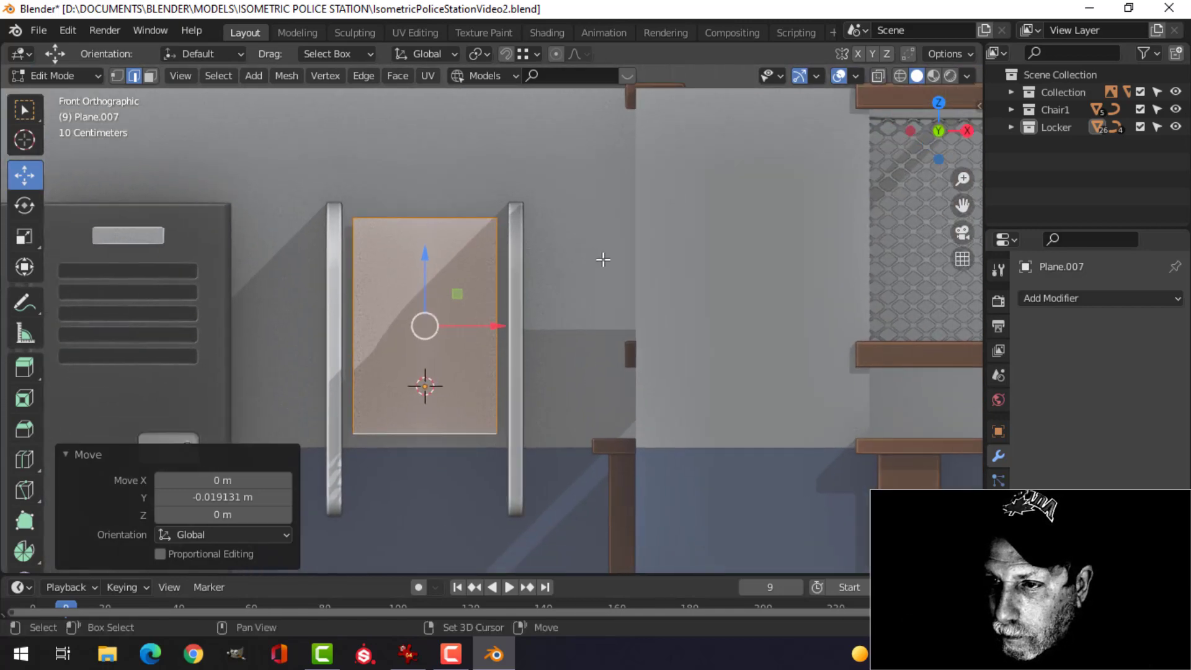
key("s")
key("x")
left_click(612, 271)
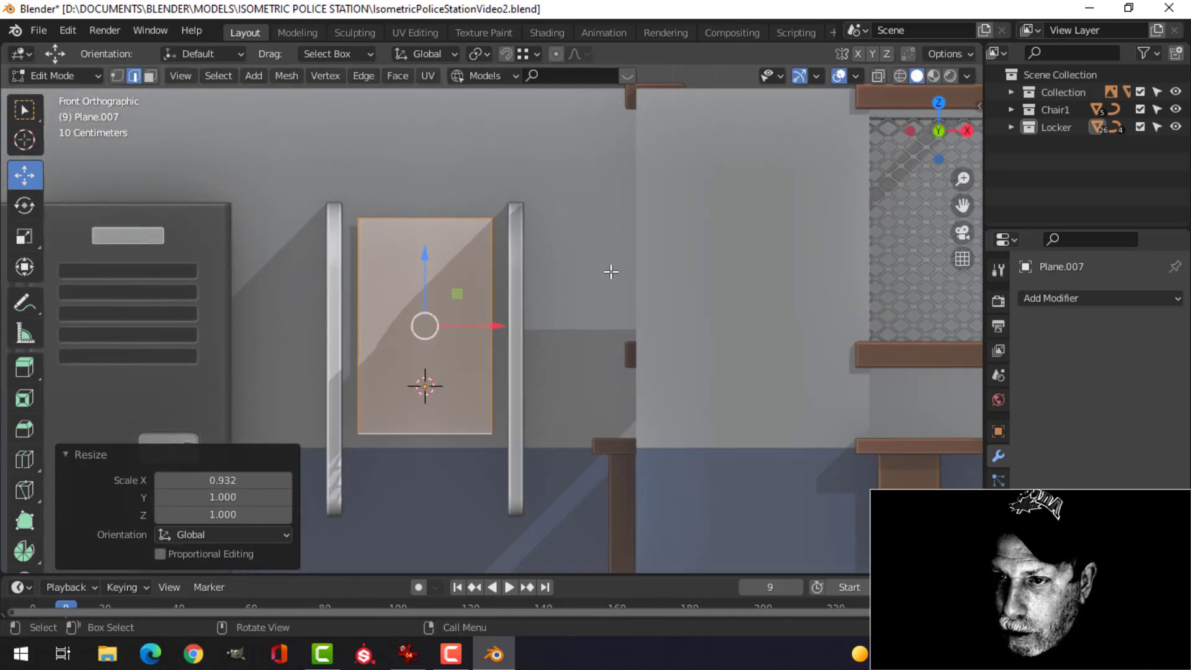
key("Tab")
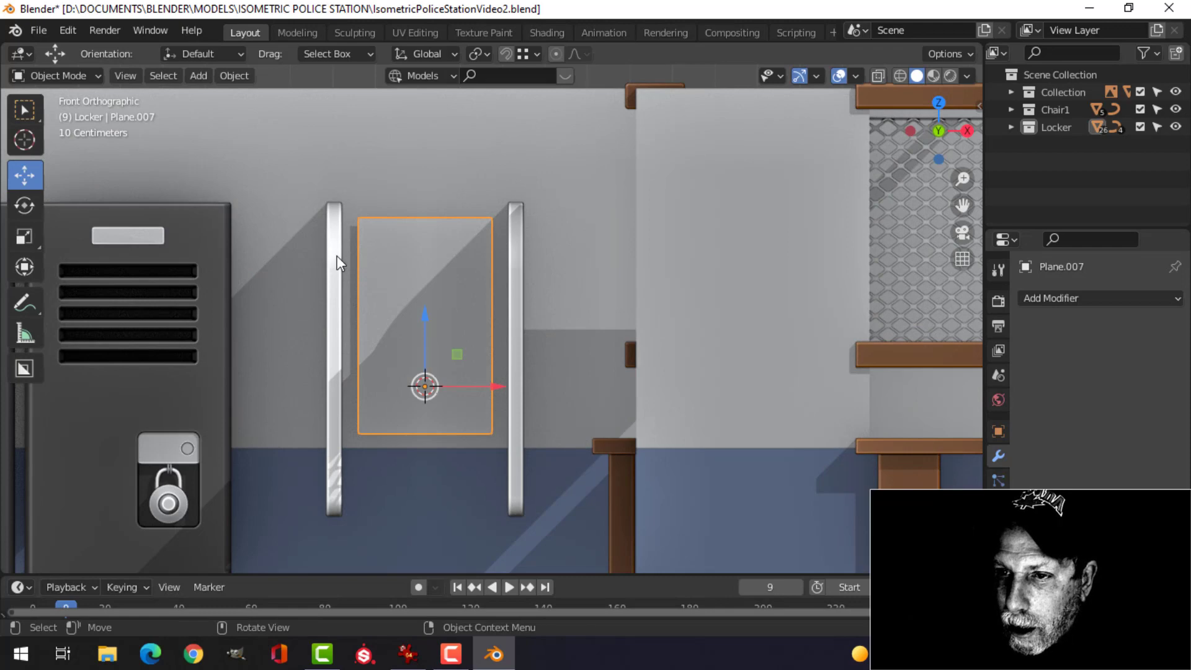
- Move the side panel's mesh along X toward the plane so both mirrored panels sit closer together
left_click(337, 256)
key("Tab")
key("g")
key("x")
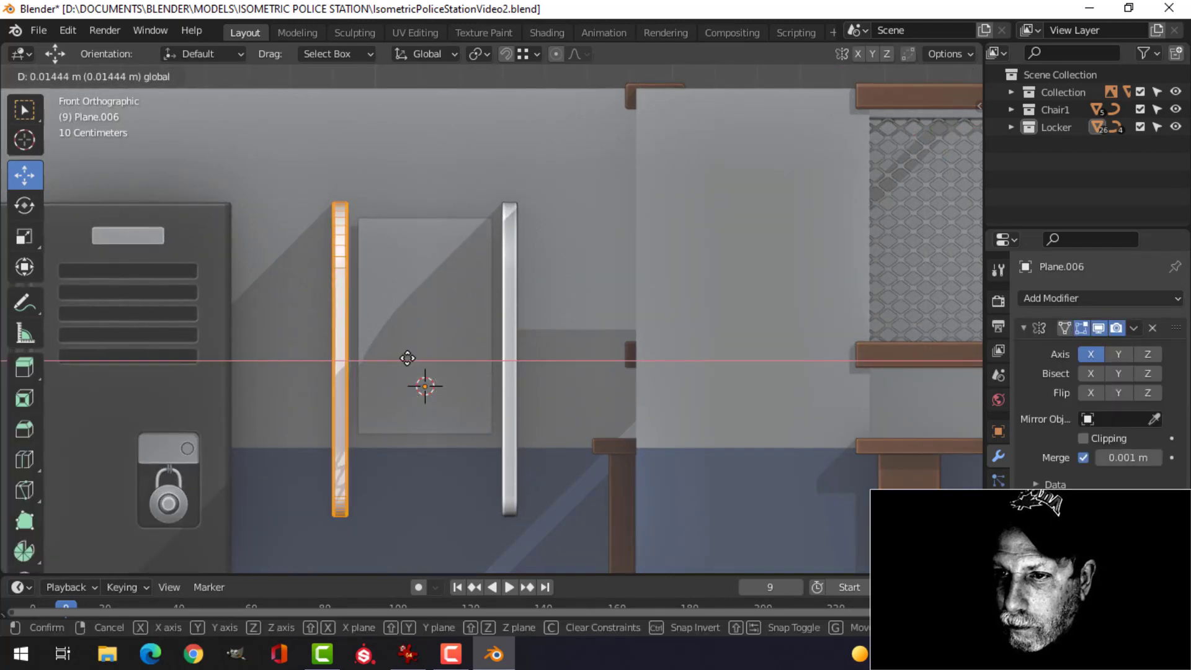
left_click(415, 355)
key("Tab")
scroll(456, 319, "down", 3)
key("alt+a")
- Round the plane's four corners with a vertex bevel of 4 segments, about 0.022 m wide
middle_click_drag(461, 312, 499, 349)
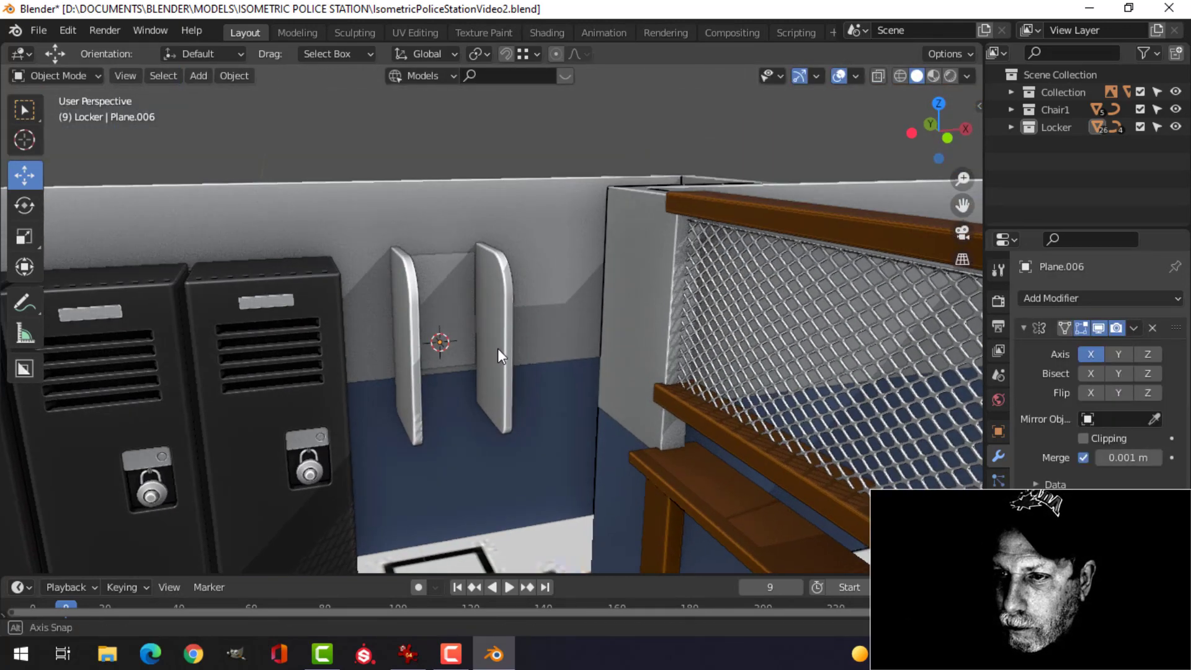
scroll(478, 316, "up", 3)
middle_click_drag(464, 296, 452, 258)
left_click(428, 344)
key("Tab")
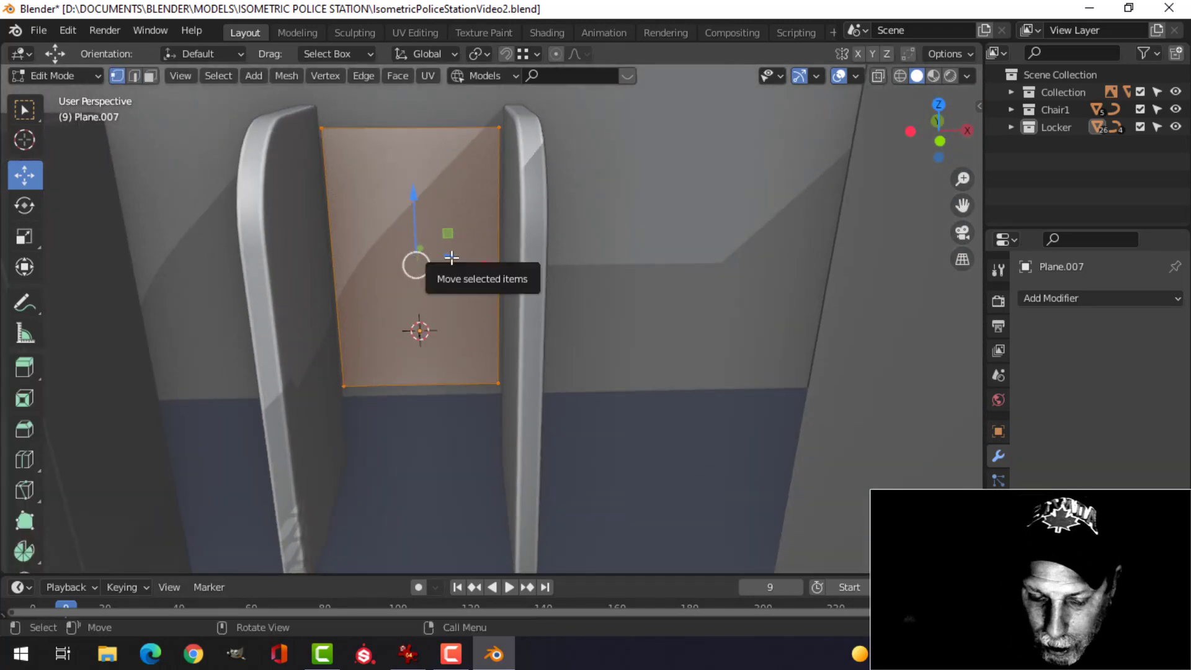
key("ctrl+shift+b")
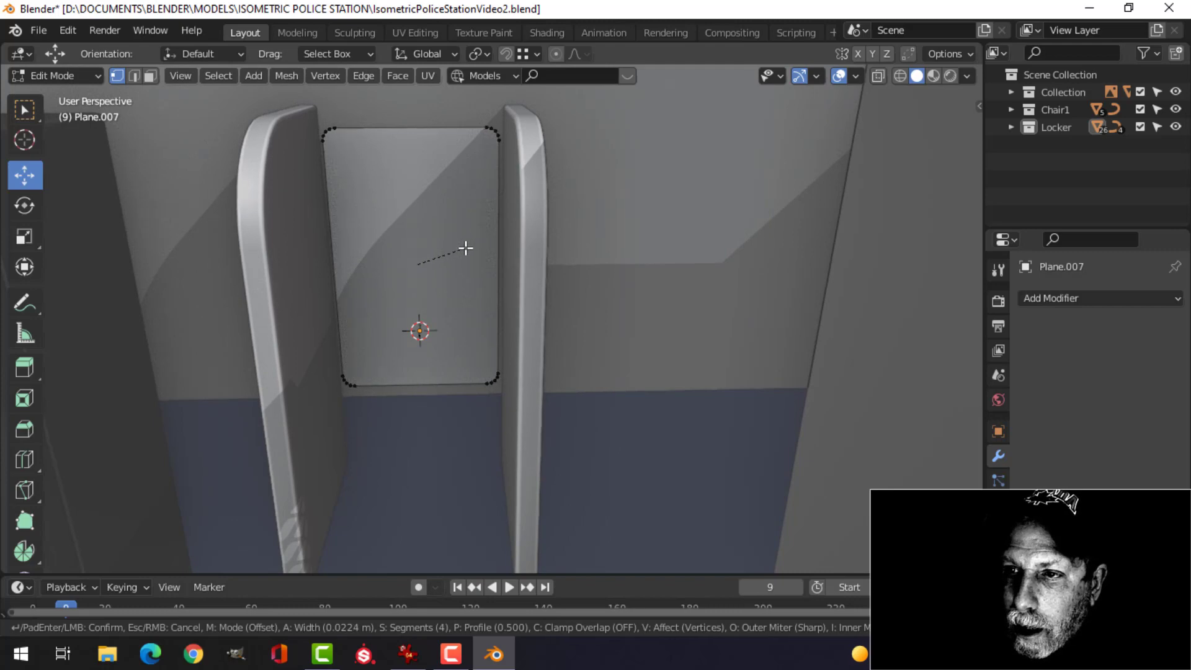
left_click(465, 250)
- Extrude the rounded plane about 0.128 m outward from the wall into a box
key("a")
middle_click_drag(487, 248, 518, 266)
key("e")
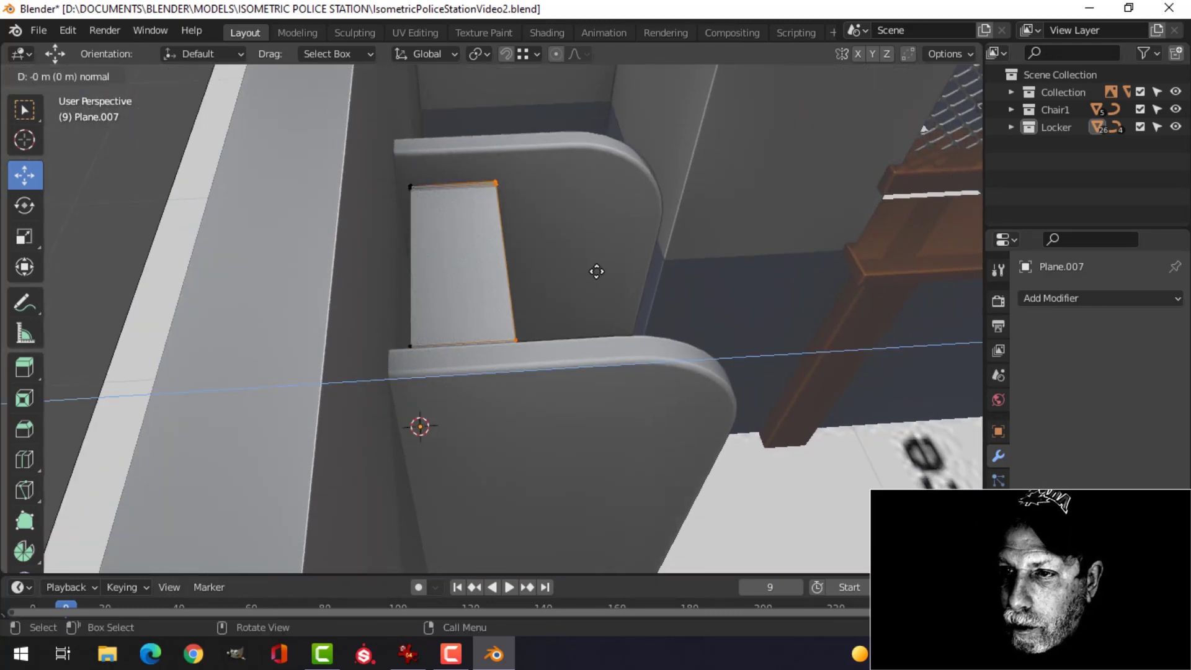
left_click(603, 273)
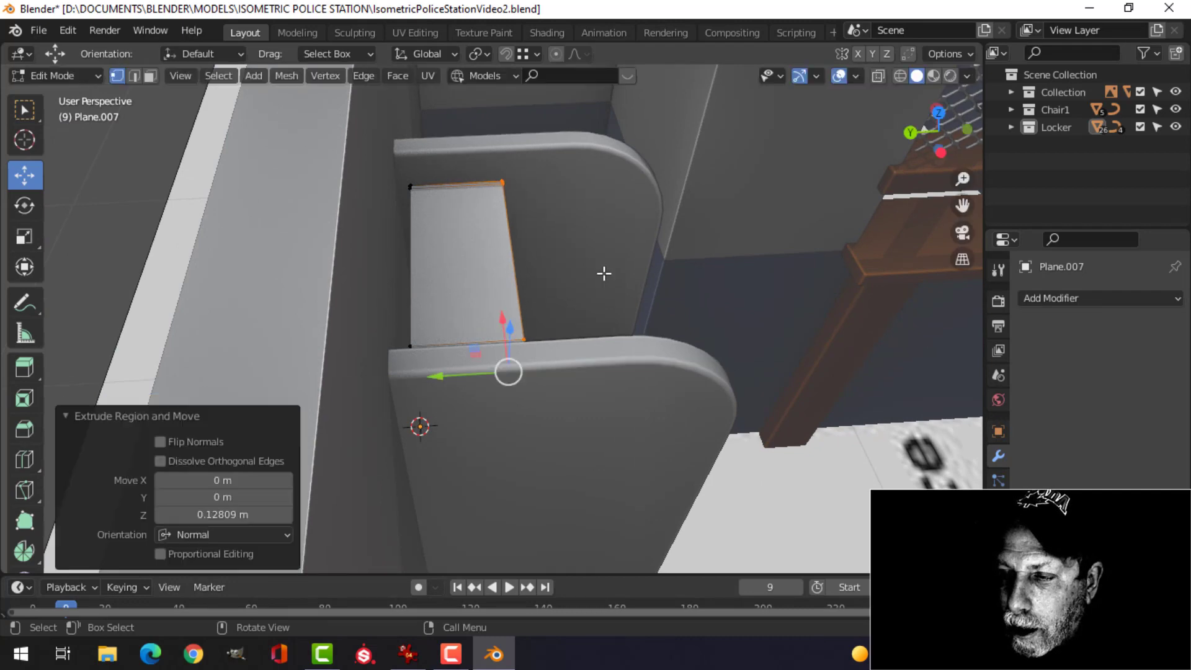
- Bevel the border edges of the box's front face with 4 segments and a width of about 0.007 m
middle_click_drag(603, 271, 491, 256)
key("3")
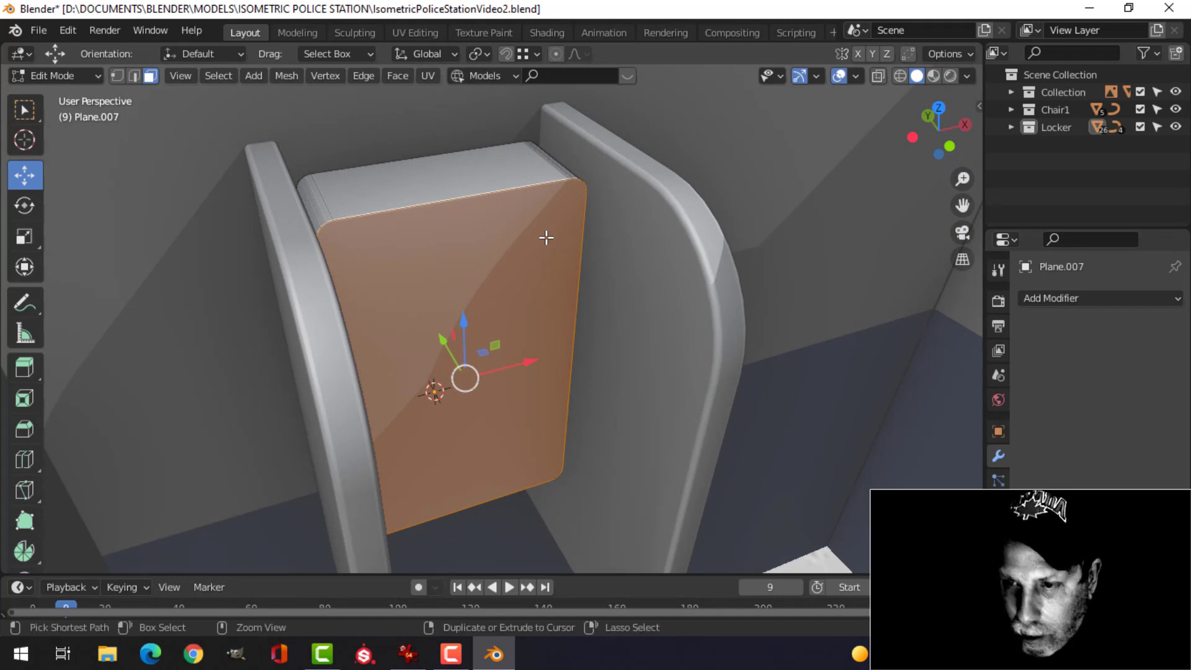
key("ctrl+b")
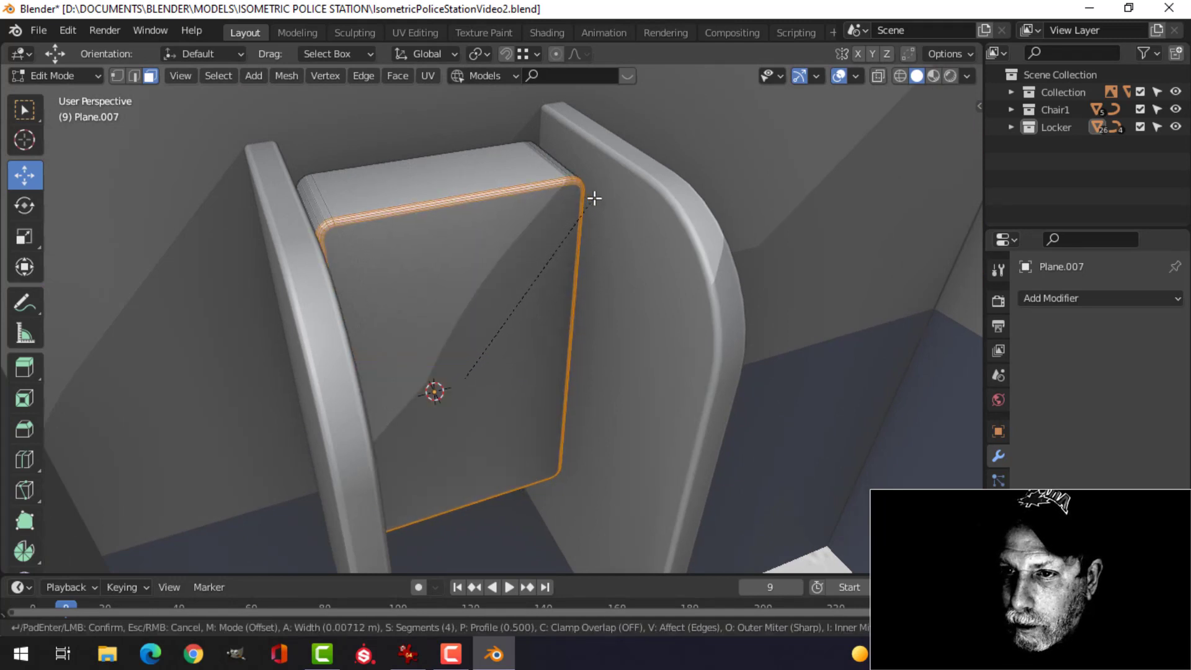
left_click(595, 198)
- Bevel the phone box's top back edge along the wall with 4 segments, about 0.003 m wide
middle_click_drag(596, 194, 412, 194)
left_click(408, 187, "alt")
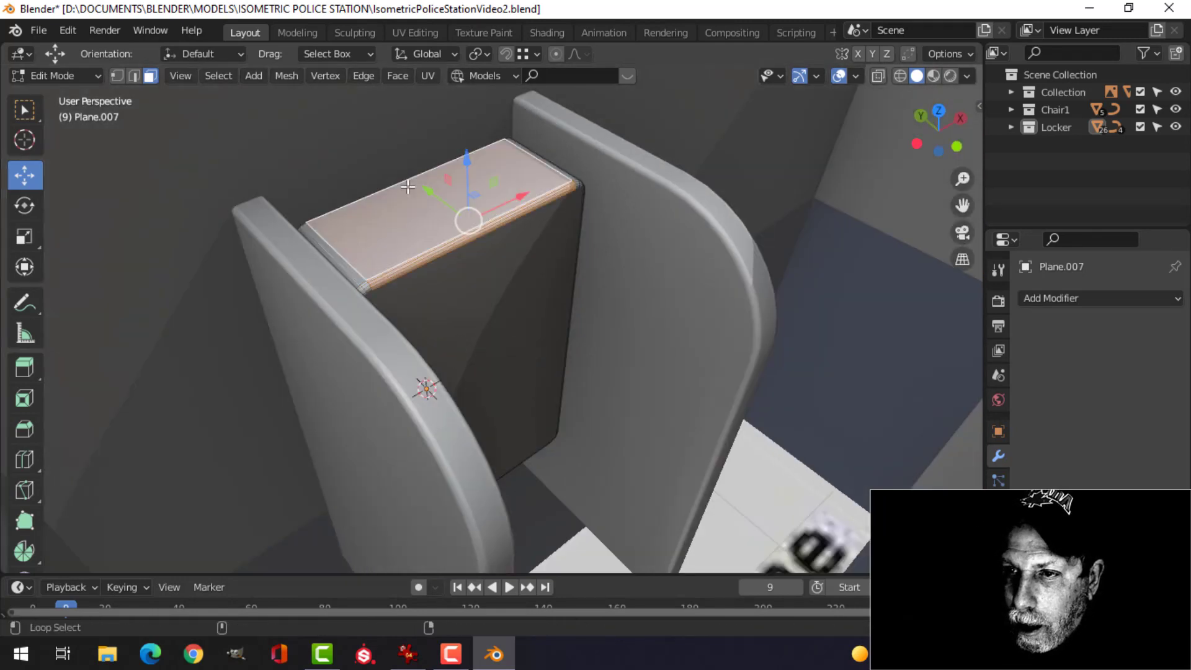
middle_click_drag(477, 211, 452, 252)
key("2")
key("alt+a")
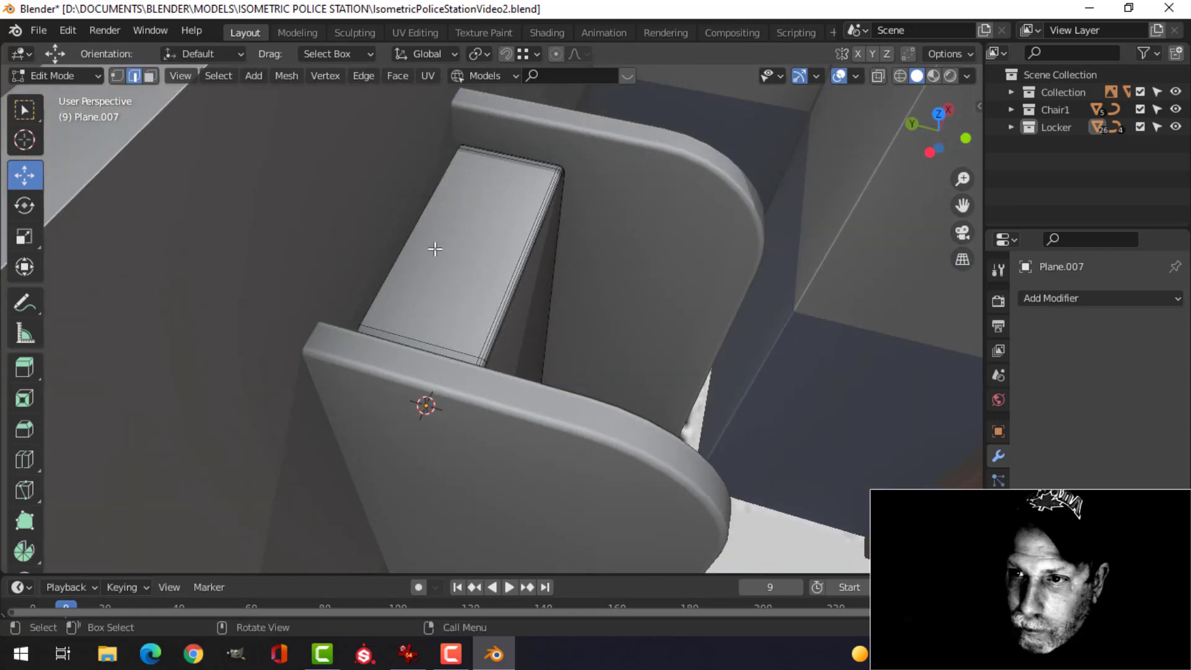
left_click(422, 225, "alt")
key("ctrl+b")
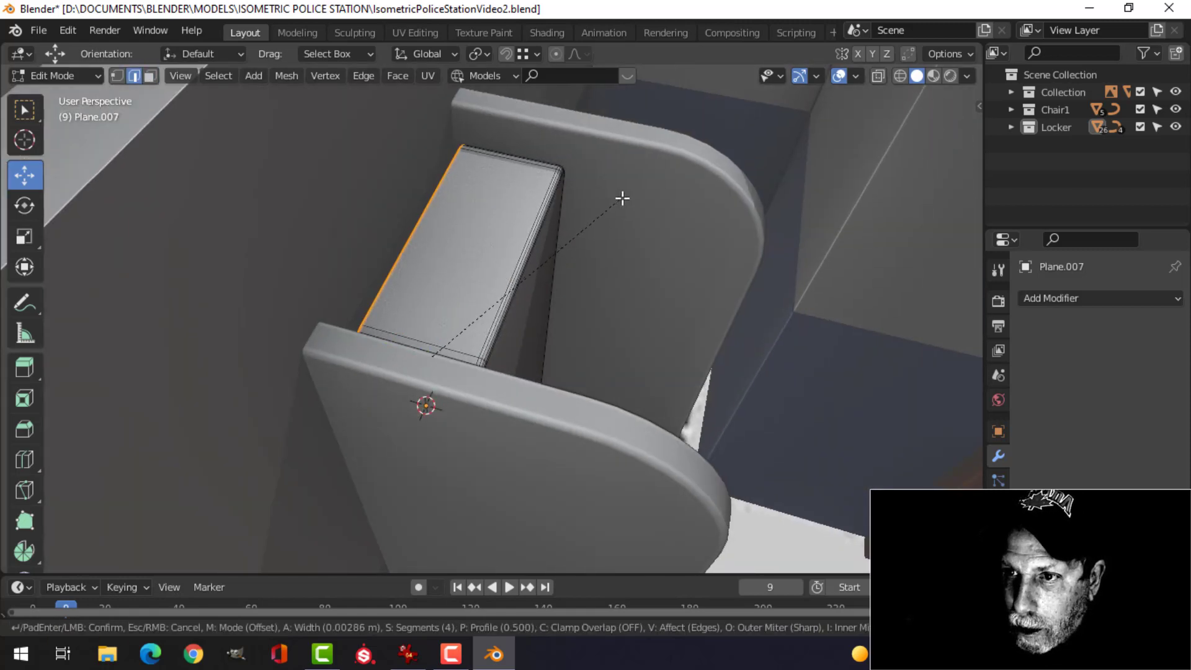
left_click(652, 174)
- Move the entire phone box mesh along Y back toward the wall
key("ctrl+l")
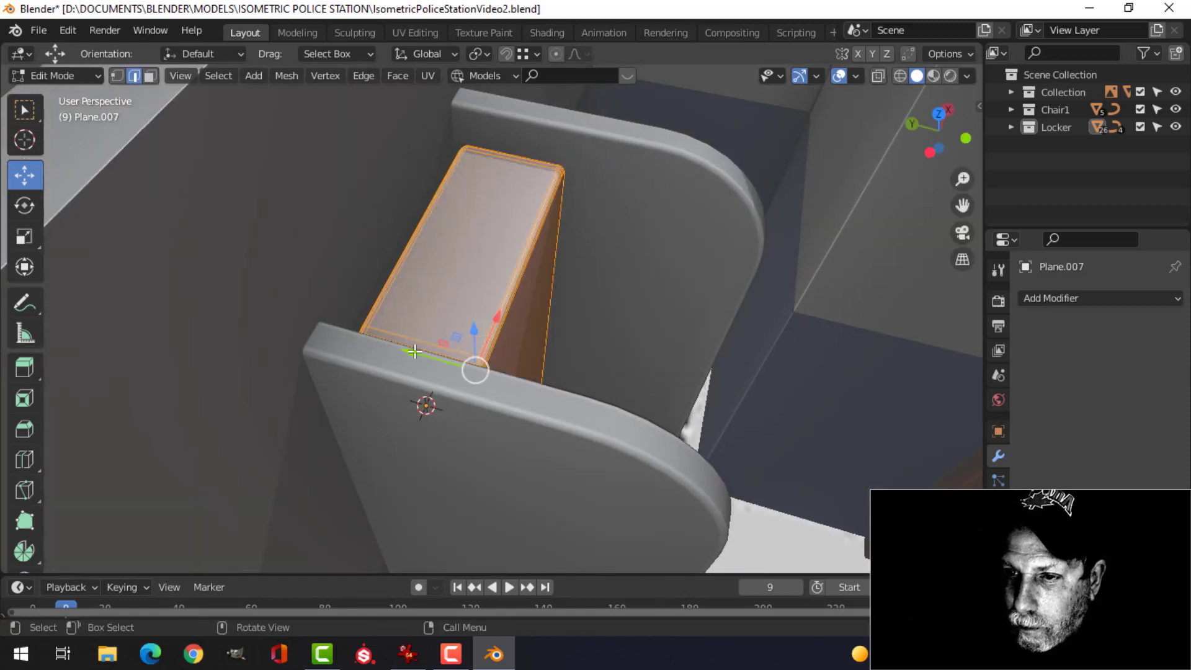
left_click_drag(415, 351, 402, 340)
middle_click_drag(611, 314, 531, 273)
key("Tab")
key("alt+a")
scroll(534, 273, "down", 2)
middle_click_drag(611, 270, 537, 277)
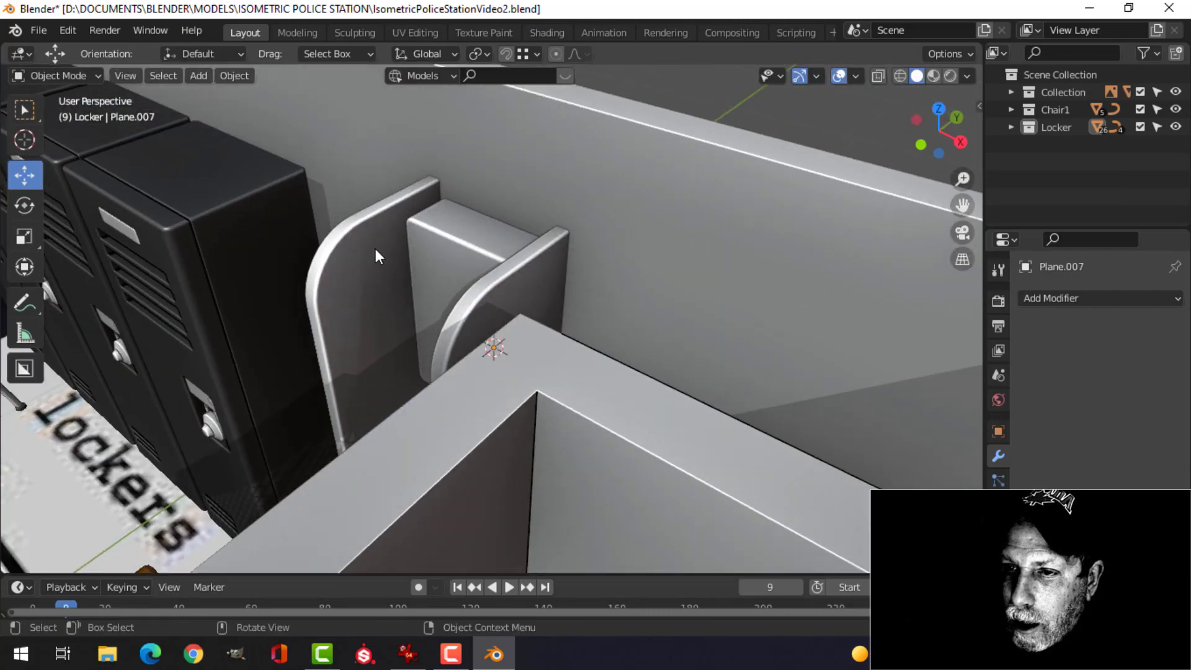
- Scale the mirrored side panels to about 0.708 along Y and move them about 0.1 m along Y back to the wall
middle_click_drag(378, 268, 586, 267)
left_click(524, 326)
middle_click_drag(523, 326, 624, 299)
key("Tab")
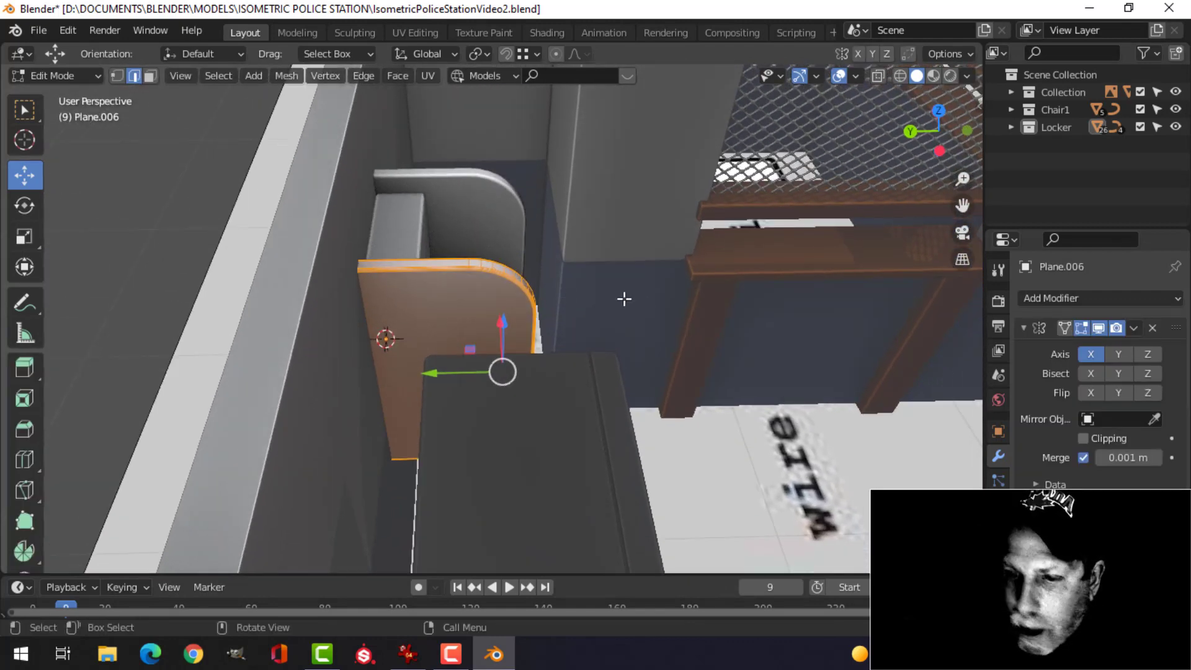
key("s")
key("y")
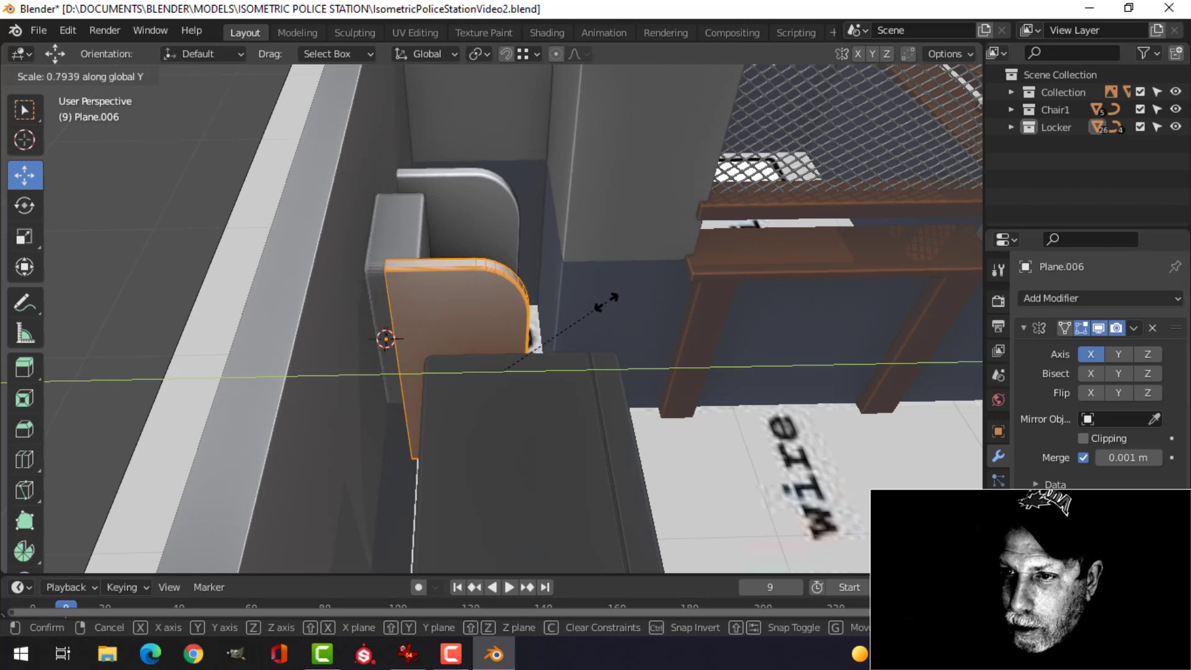
left_click(589, 302)
key("g")
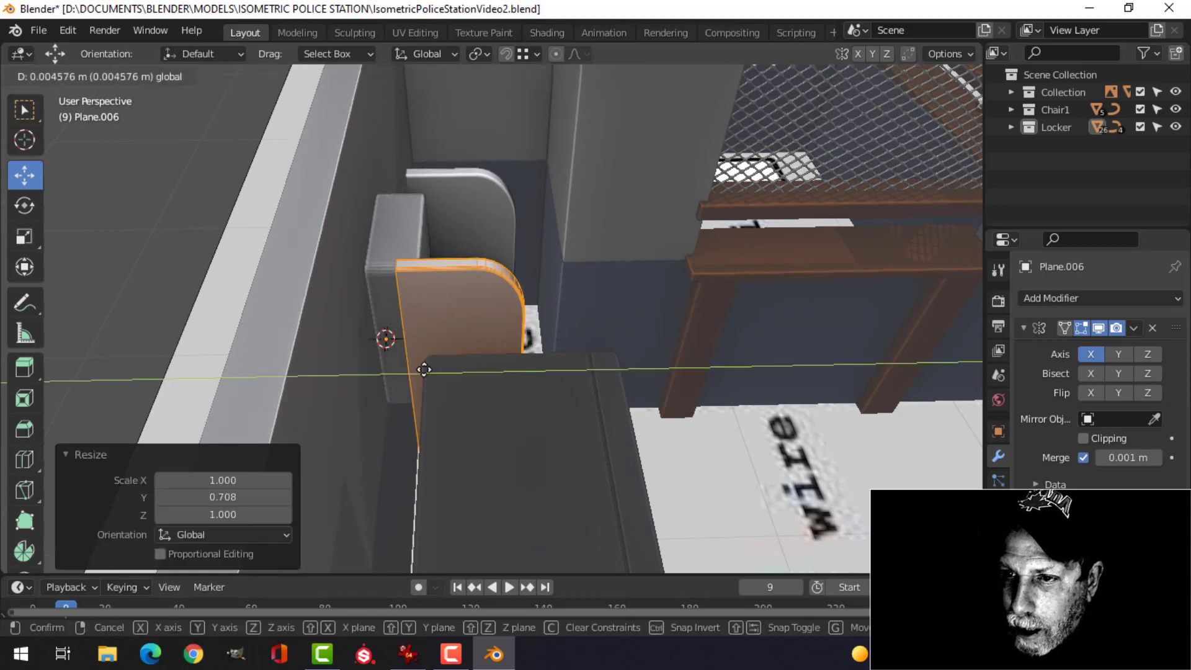
left_click(394, 368)
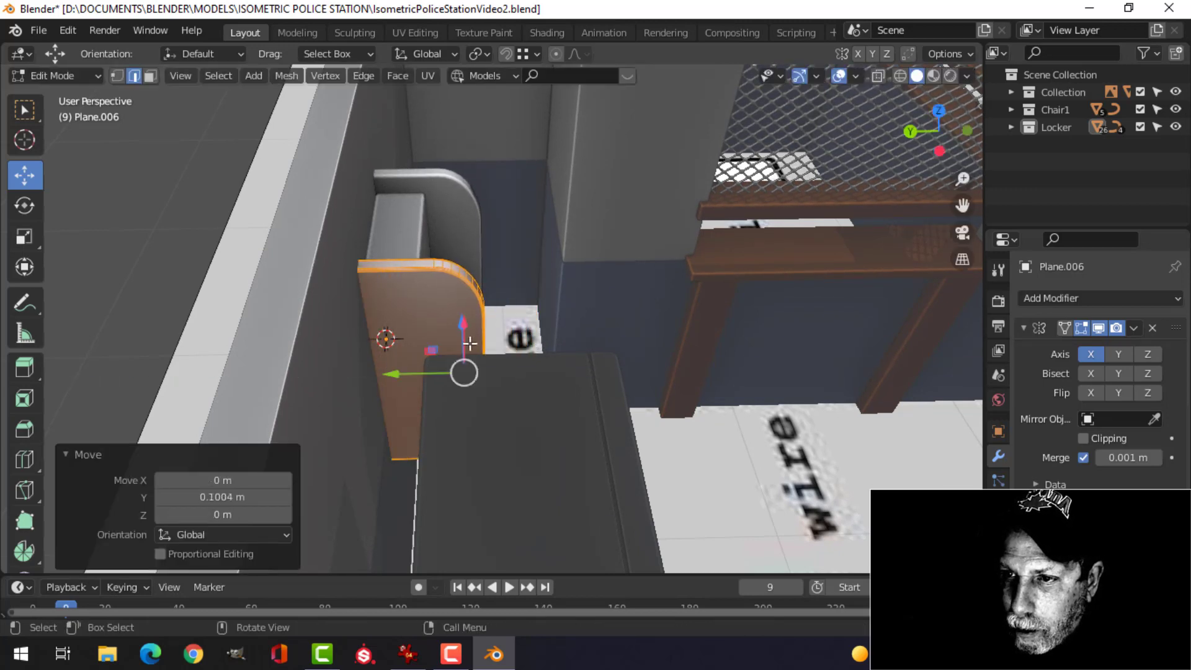
key("Tab")
middle_click_drag(477, 341, 391, 296)
key("alt+a")
- Duplicate the phone box's underside face and lower the copy a short distance below the box
scroll(512, 301, "down", 3)
middle_click_drag(512, 301, 465, 234)
scroll(497, 300, "up", 4)
scroll(473, 300, "up", 2)
scroll(449, 259, "up", 1)
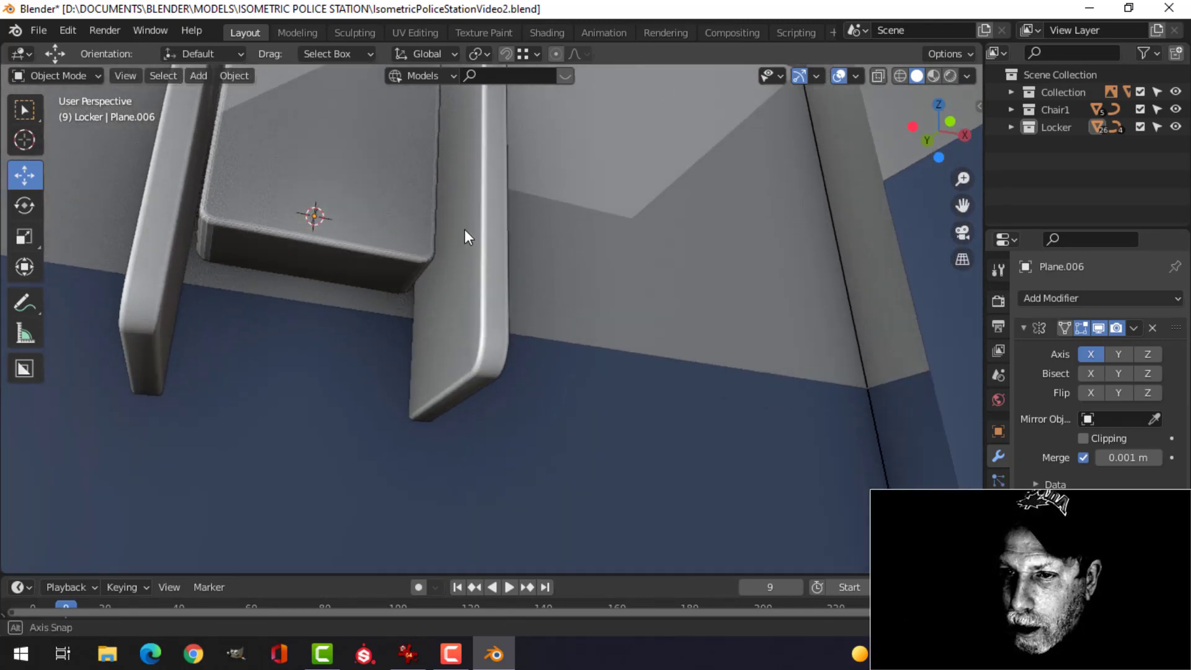
left_click(281, 218)
key("Tab")
scroll(417, 263, "up", 1)
scroll(418, 263, "up", 1)
key("alt+a")
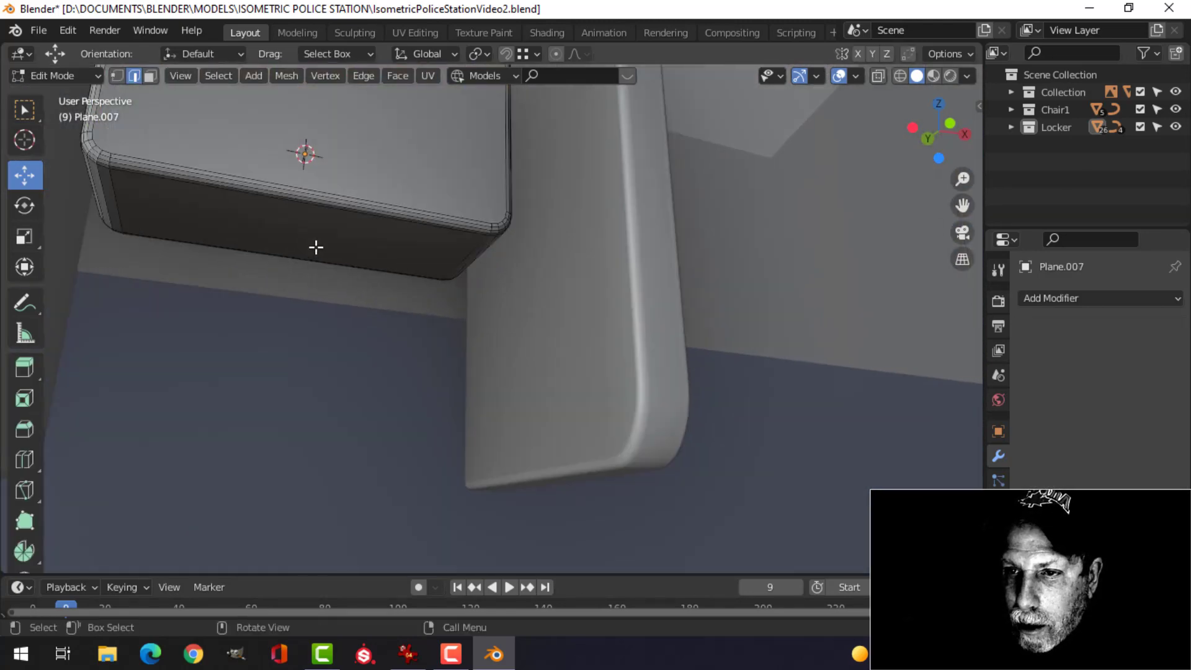
middle_click_drag(316, 248, 441, 289, "shift")
left_click(352, 225)
key("shift+d")
right_click(488, 271)
left_click_drag(449, 131, 469, 186)
- Separate the duplicated underside face into its own object
key("p")
left_click(612, 235)
key("Tab")
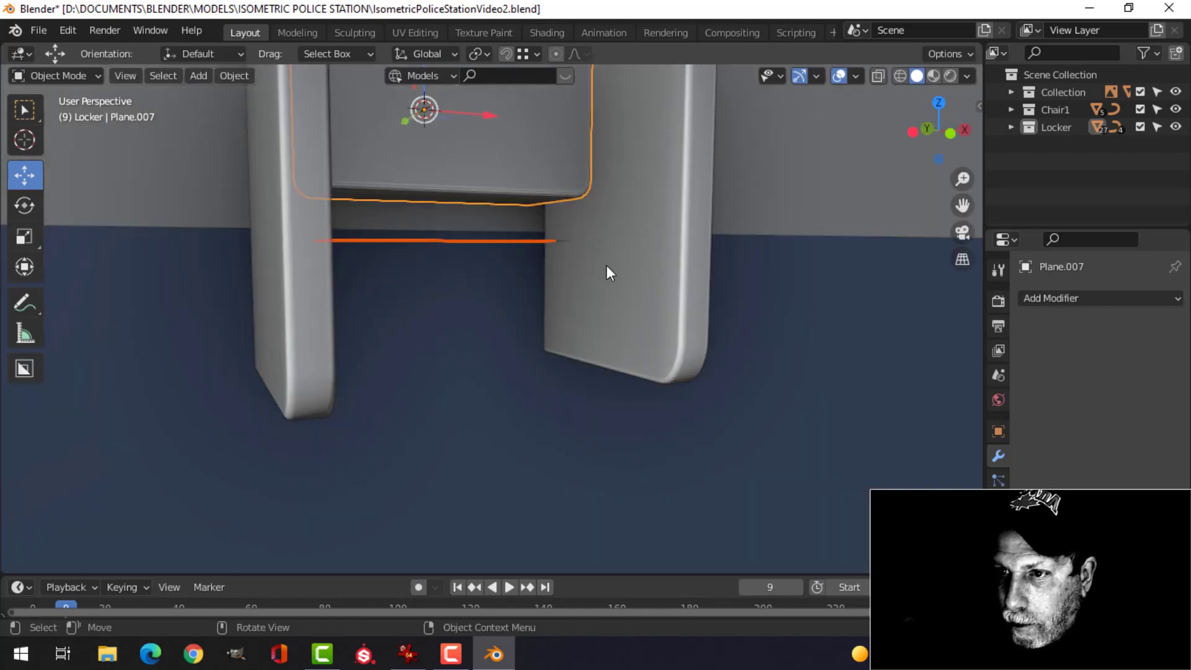
- Scale the separated shelf face along X to span between the side panels and extend it back about 0.143 m along Y
middle_click_drag(606, 266, 583, 301)
left_click(534, 222)
key("Tab")
key("a")
key("s")
key("x")
left_click(633, 288)
left_click_drag(410, 187, 358, 163)
key("alt+a")
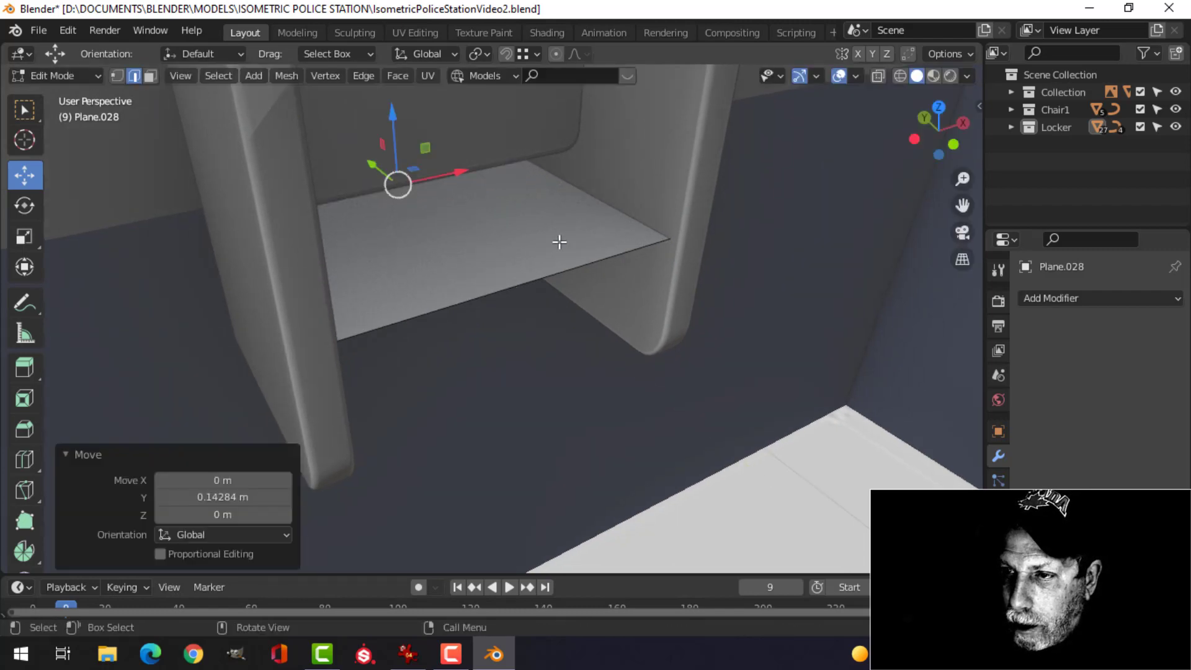
- Extrude the shelf face upward into a thin slab and raise it about 0.041 m, just under the phone box
middle_click_drag(559, 242, 596, 224)
key("a")
key("KP_1")
key("e")
right_click(586, 223)
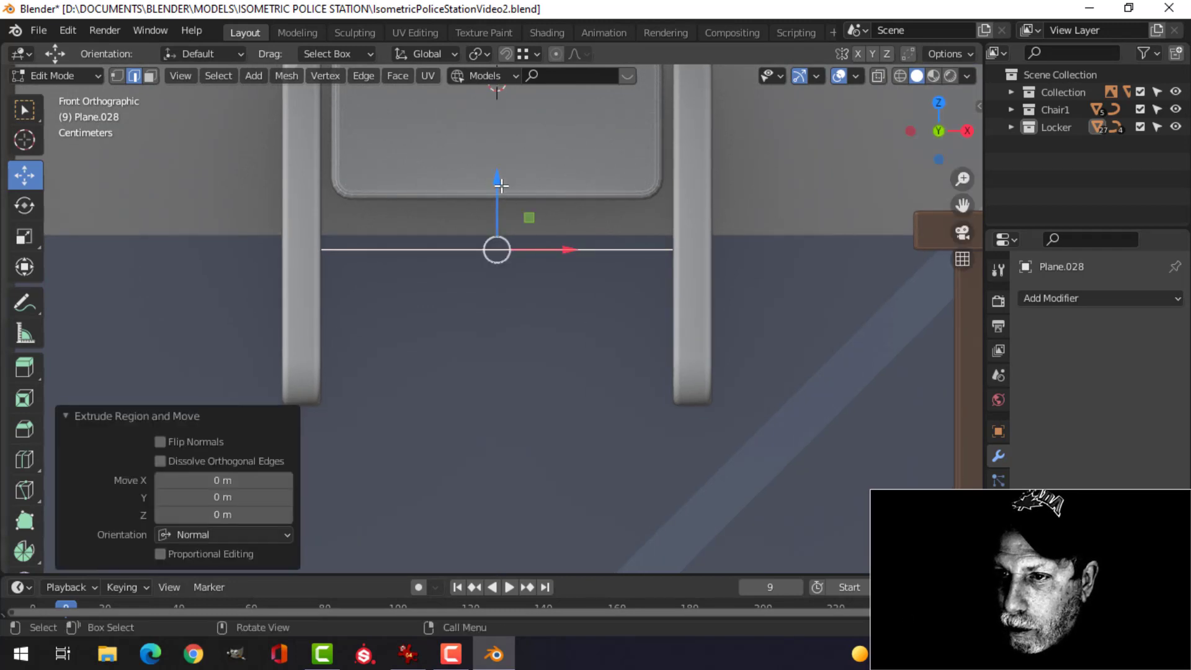
left_click_drag(502, 185, 502, 159)
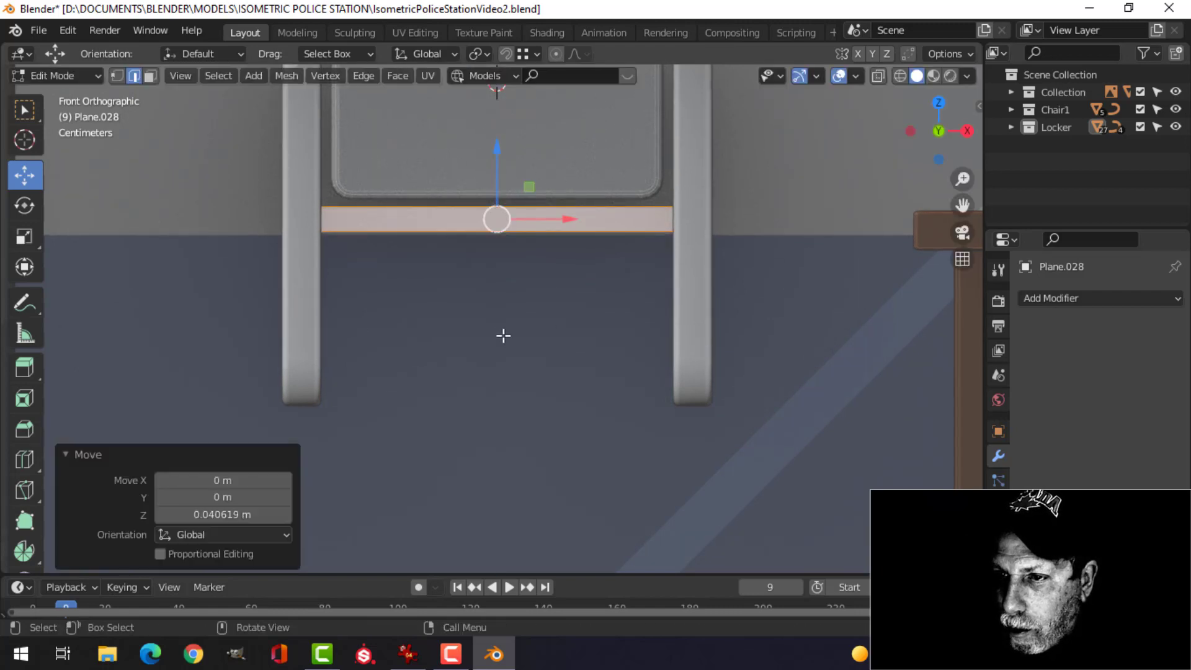
scroll(502, 295, "down", 3)
middle_click_drag(501, 295, 555, 342)
scroll(562, 343, "up", 2)
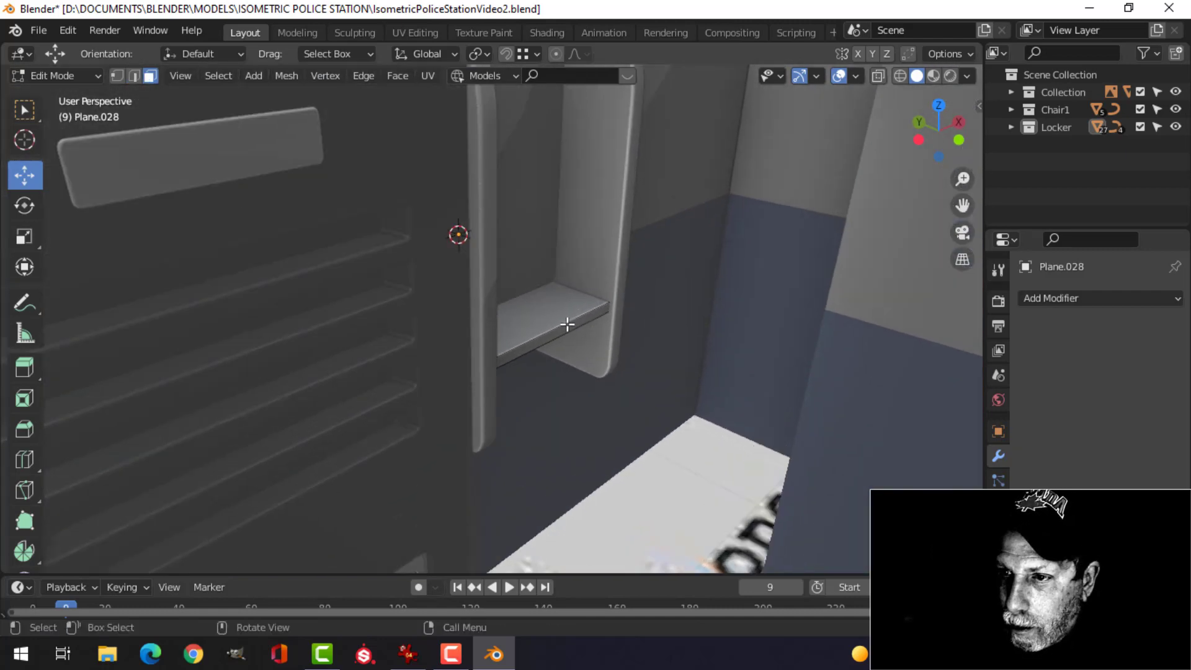
left_click_drag(505, 312, 505, 304)
key("Tab")
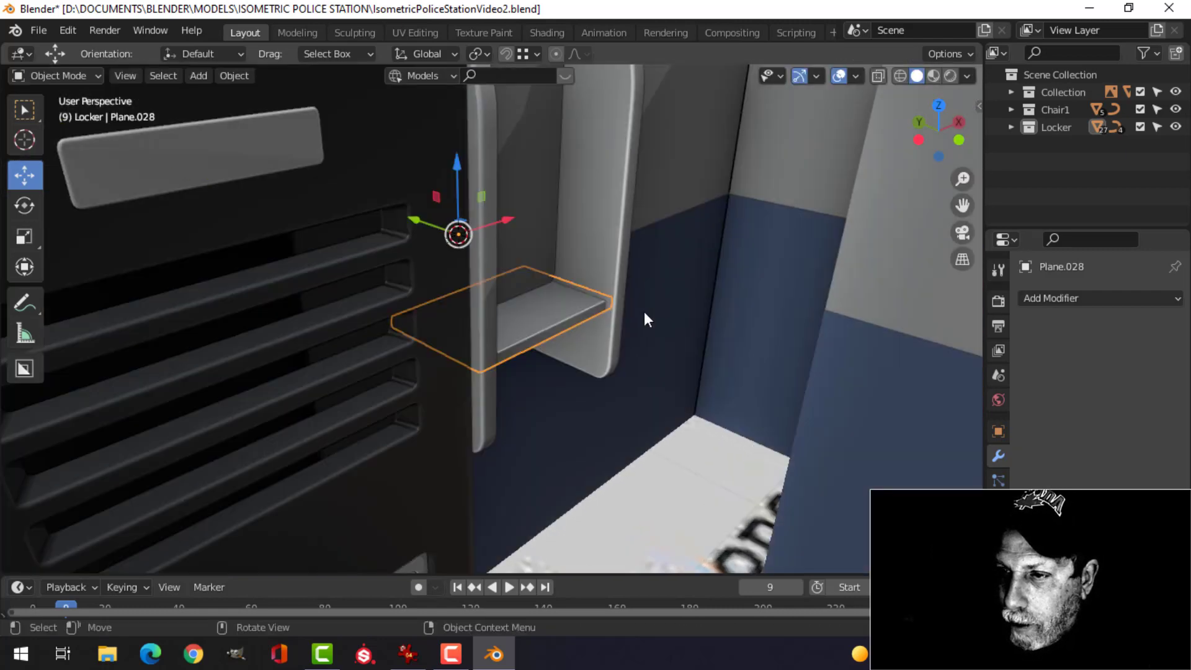
- Isolate the shelf and delete its hidden back and two side faces
key("KP_Divide")
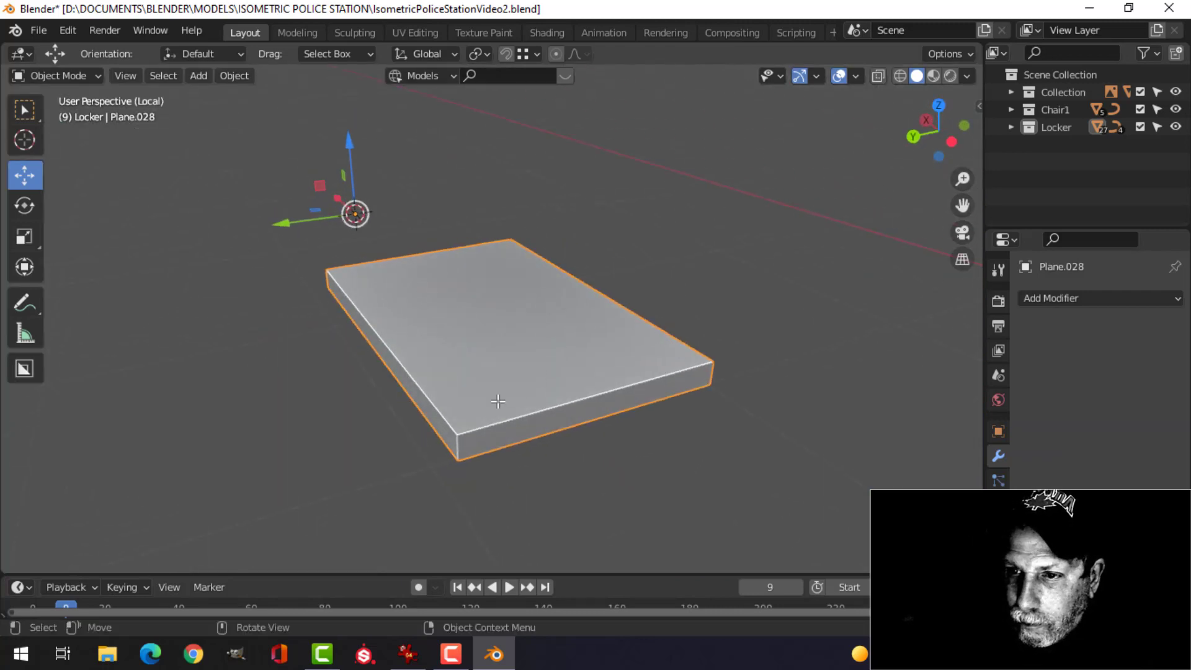
key("Tab")
middle_click_drag(473, 373, 501, 348)
left_click(479, 344)
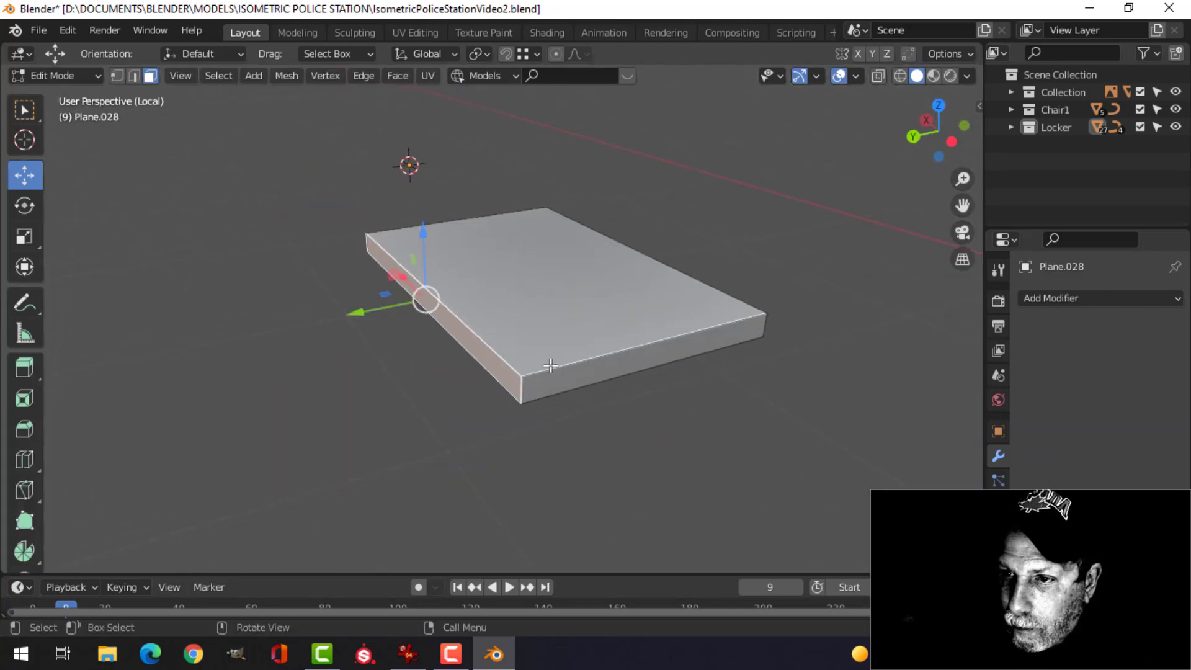
left_click(593, 375, "shift")
middle_click_drag(433, 371, 588, 358)
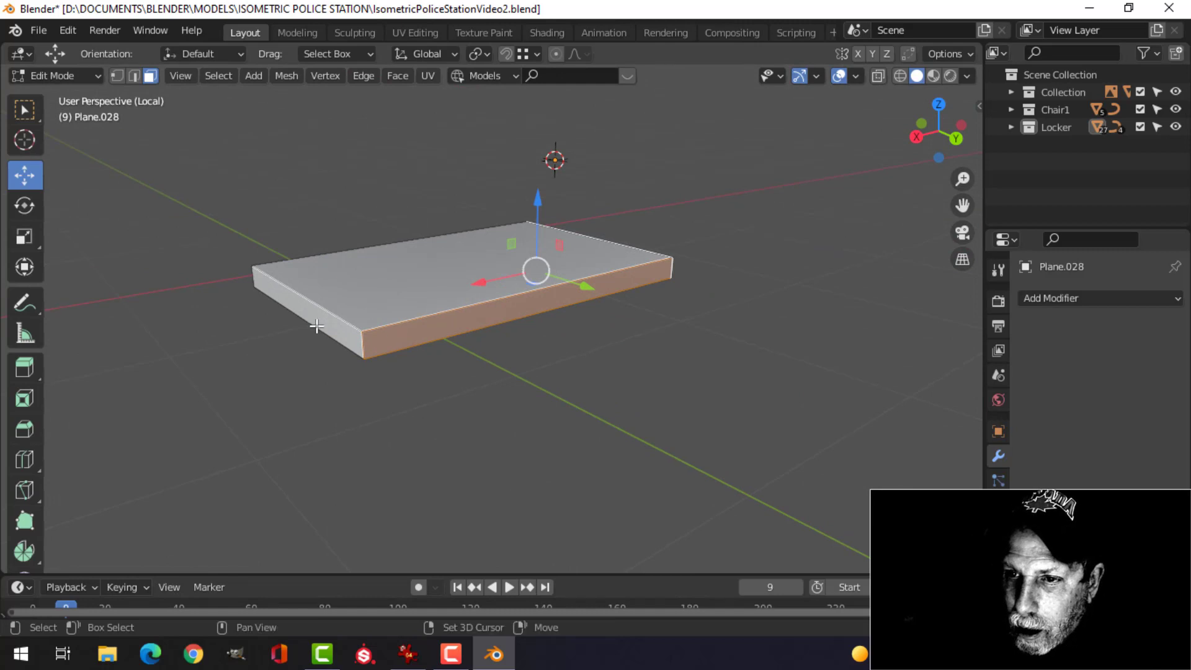
key("x")
left_click(343, 327)
- Bevel the shelf's upper and lower front edges with 4 segments, about 0.004 m wide
middle_click_drag(644, 306, 464, 316)
middle_click_drag(643, 327, 632, 283)
scroll(501, 325, "up", 2)
key("ctrl+b")
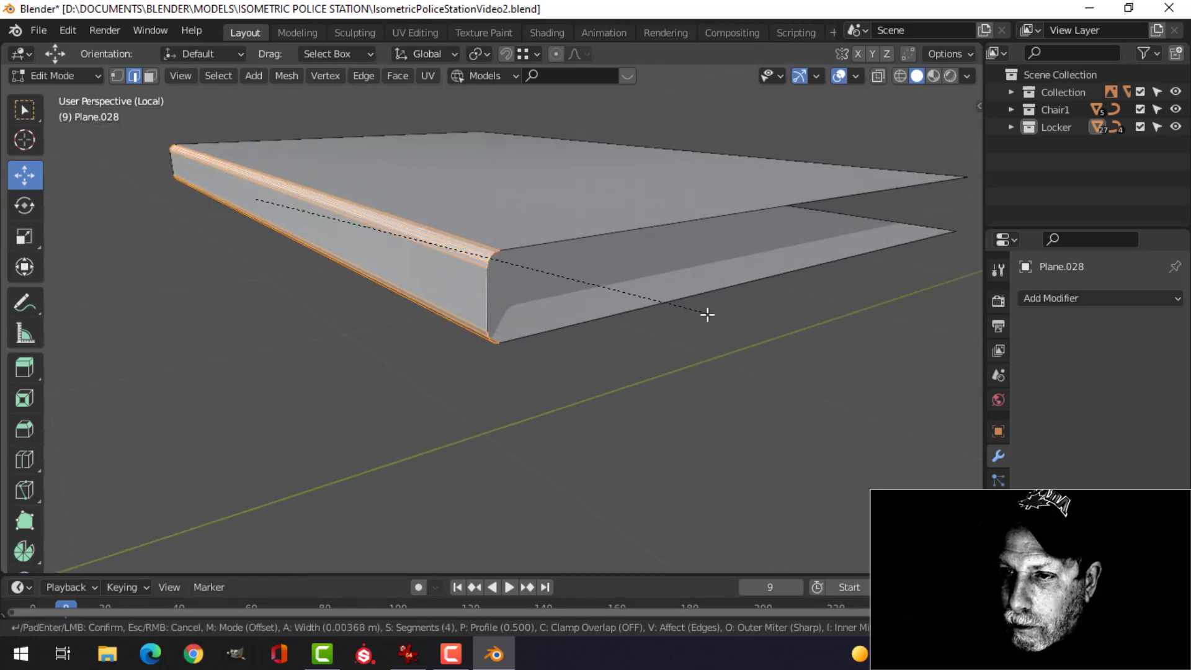
left_click(700, 314)
- Apply smooth shading to the shelf object
key("Tab")
scroll(621, 292, "down", 2)
key("alt+a")
middle_click_drag(539, 290, 495, 268)
left_click(495, 269)
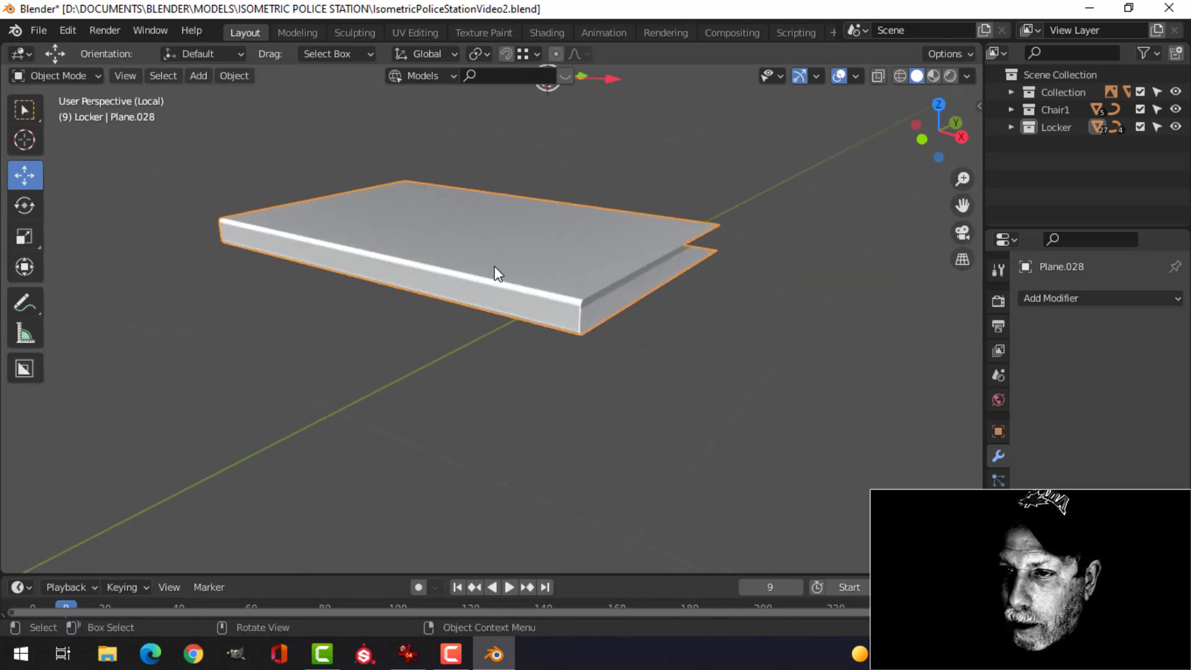
right_click(473, 264)
left_click(473, 263)
key("alt+a")
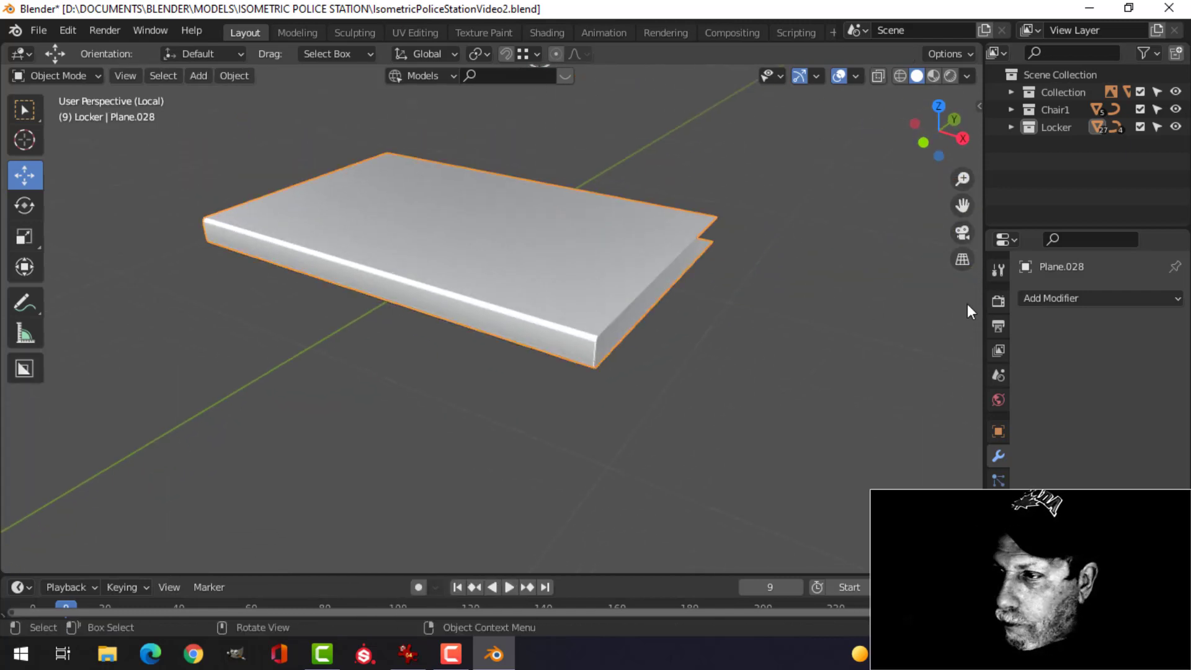
- Add a Weighted Normal modifier to the shelf and enable Auto Smooth on its mesh
left_click(1059, 298)
left_click(739, 424)
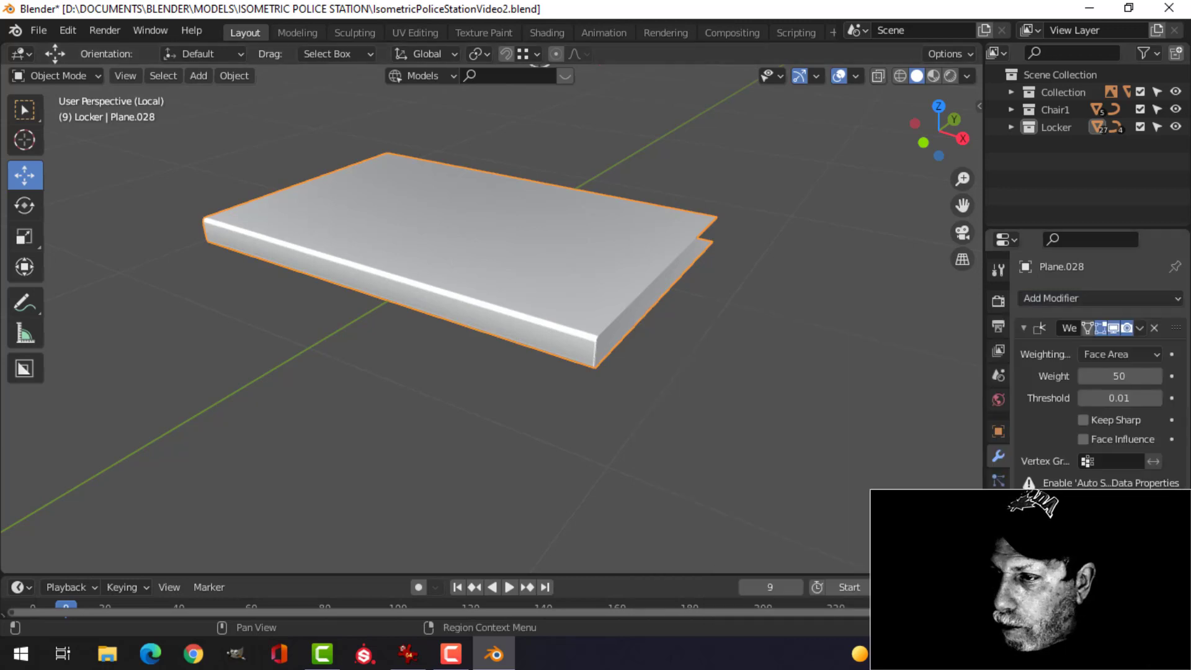
left_click(998, 555)
scroll(1101, 384, "down", 4)
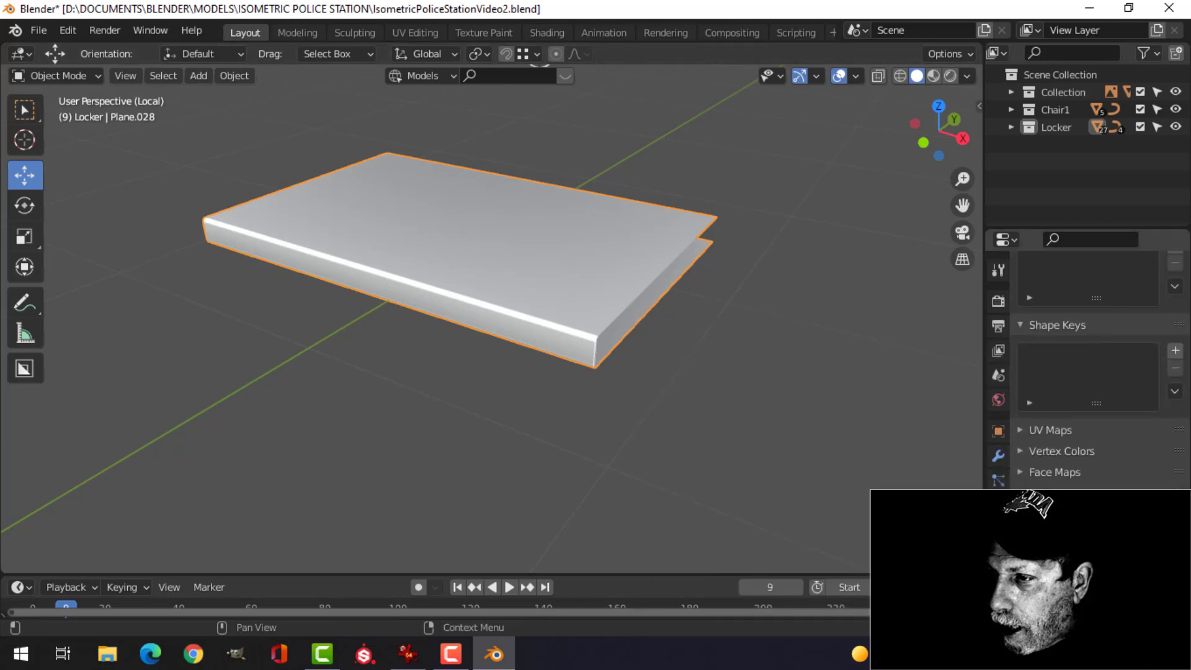
left_click(1087, 515)
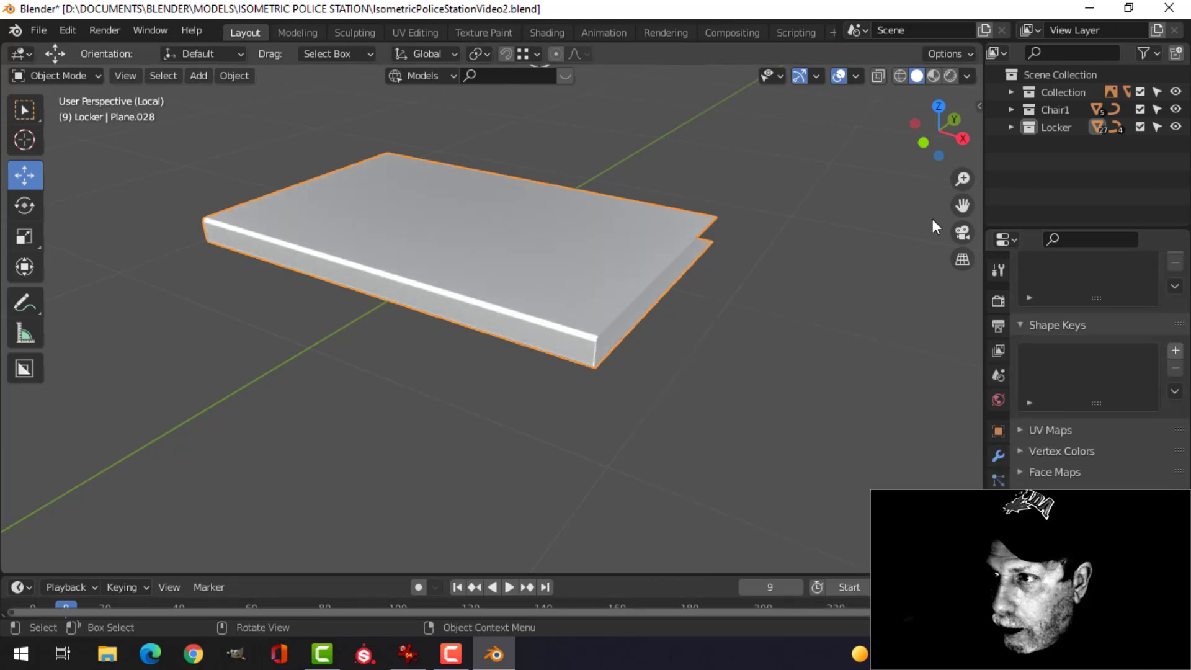
- Check the shelf's normals by showing the Face Orientation overlay briefly, and hide the overlay again
left_click(856, 76)
left_click(792, 390)
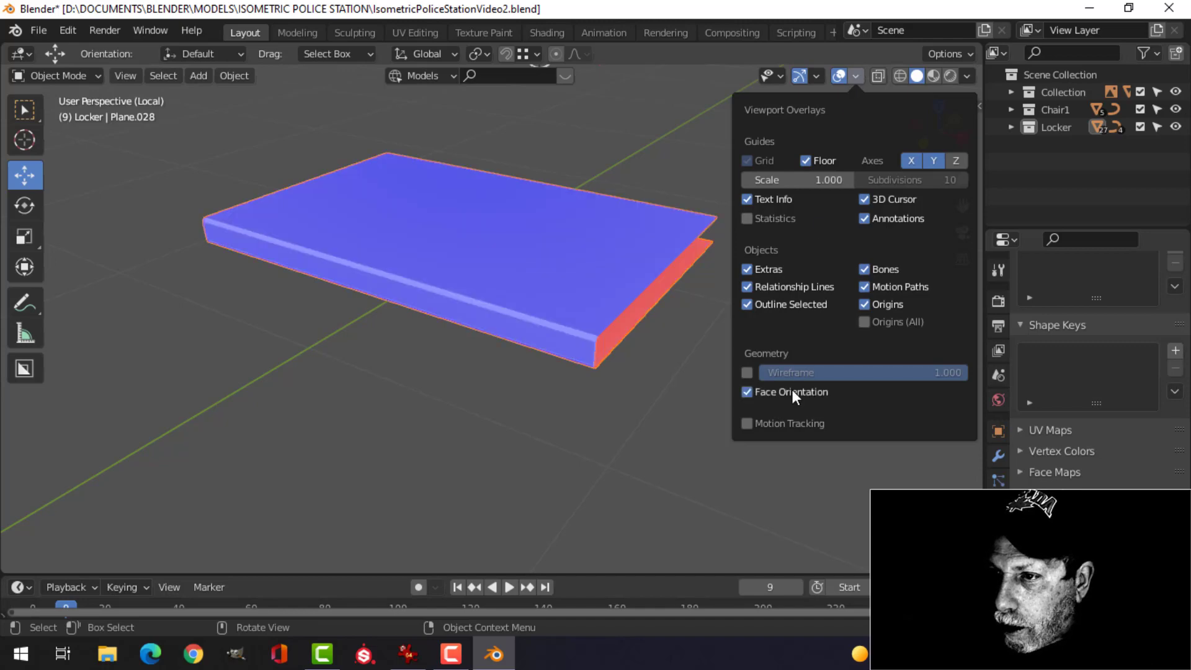
left_click(792, 389)
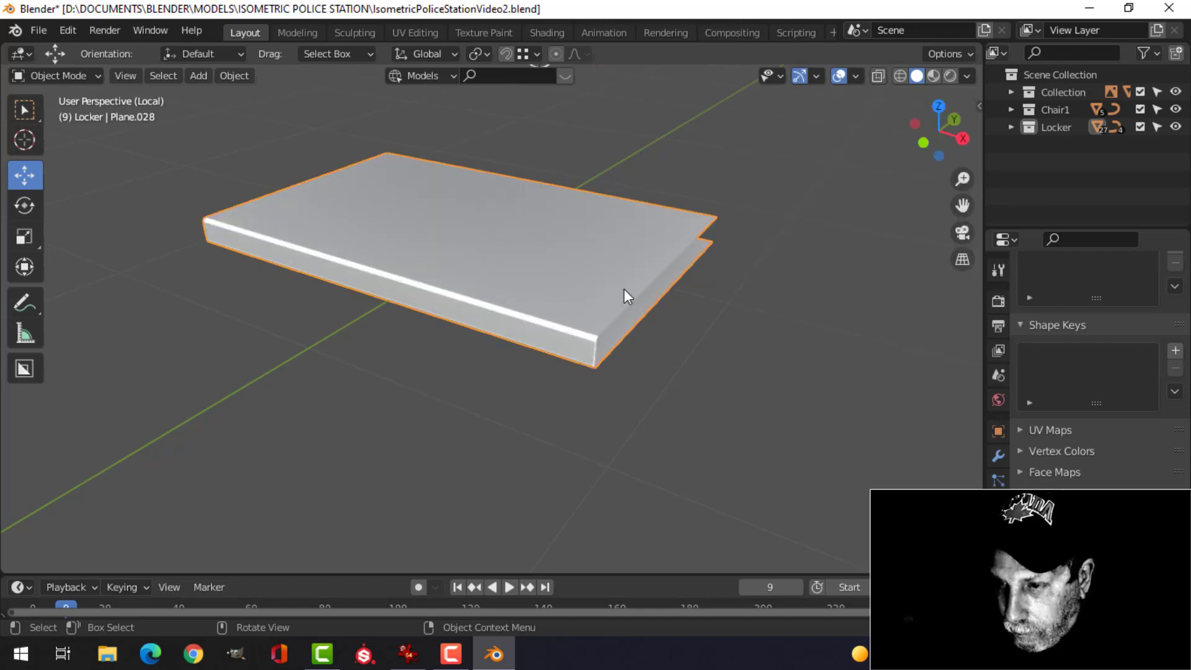
- Return to the full scene, duplicate the shelf mesh and lower the copy along Z to form a second shelf between the side panels
key("slash")
left_click(641, 315)
scroll(642, 315, "up", 3)
middle_click_drag(642, 315, 594, 223, "shift")
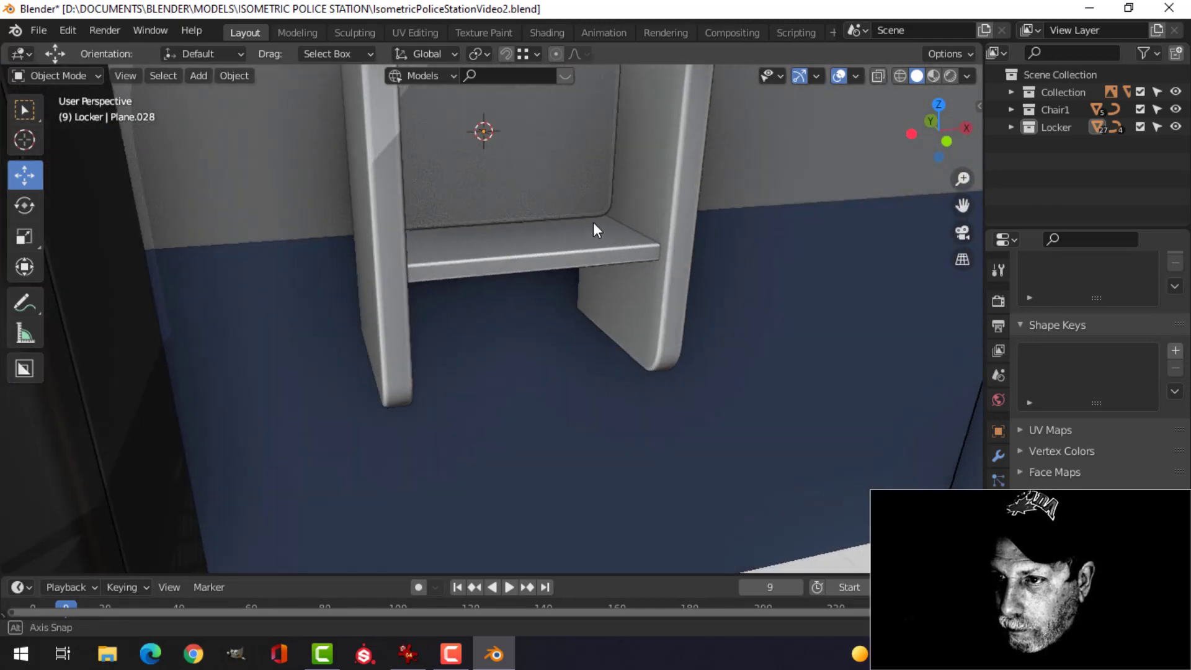
middle_click_drag(619, 264, 636, 231)
key("Tab")
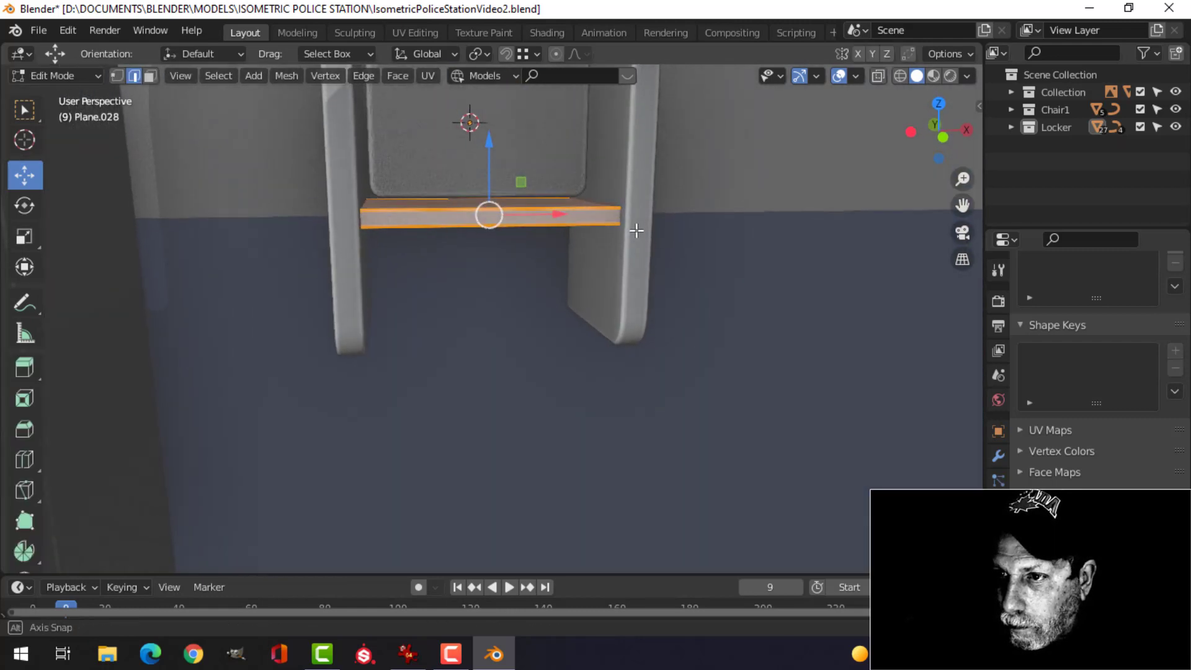
key("KP_1")
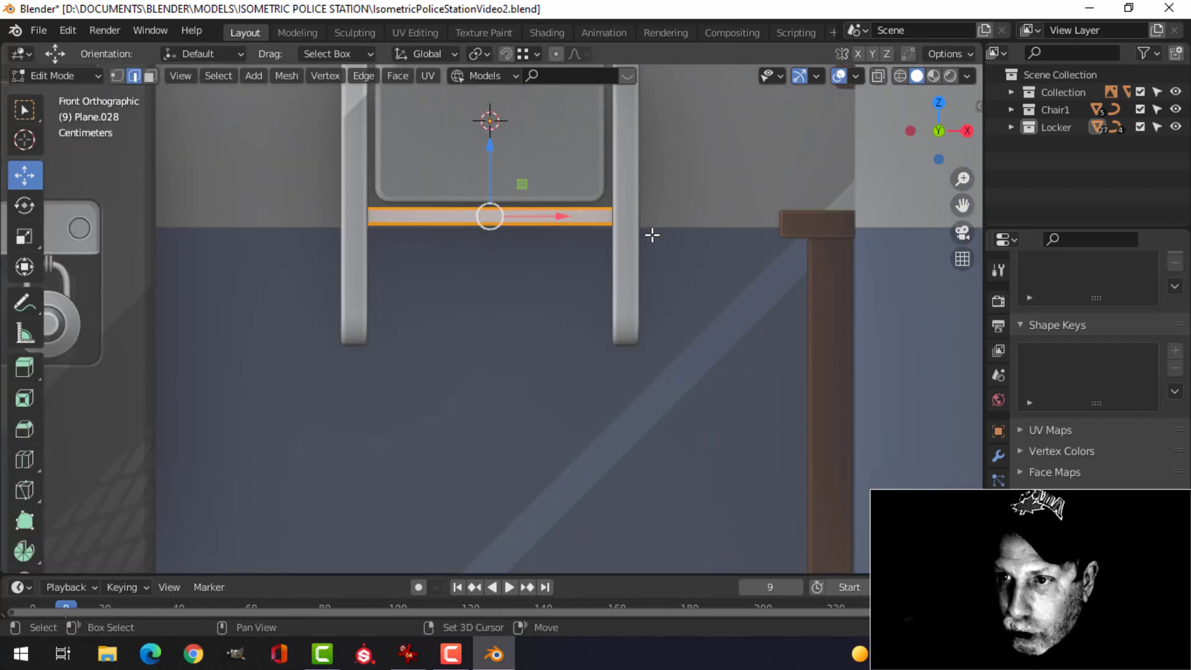
key("shift+d")
right_click(470, 146)
left_click_drag(491, 153, 496, 238)
key("alt+a")
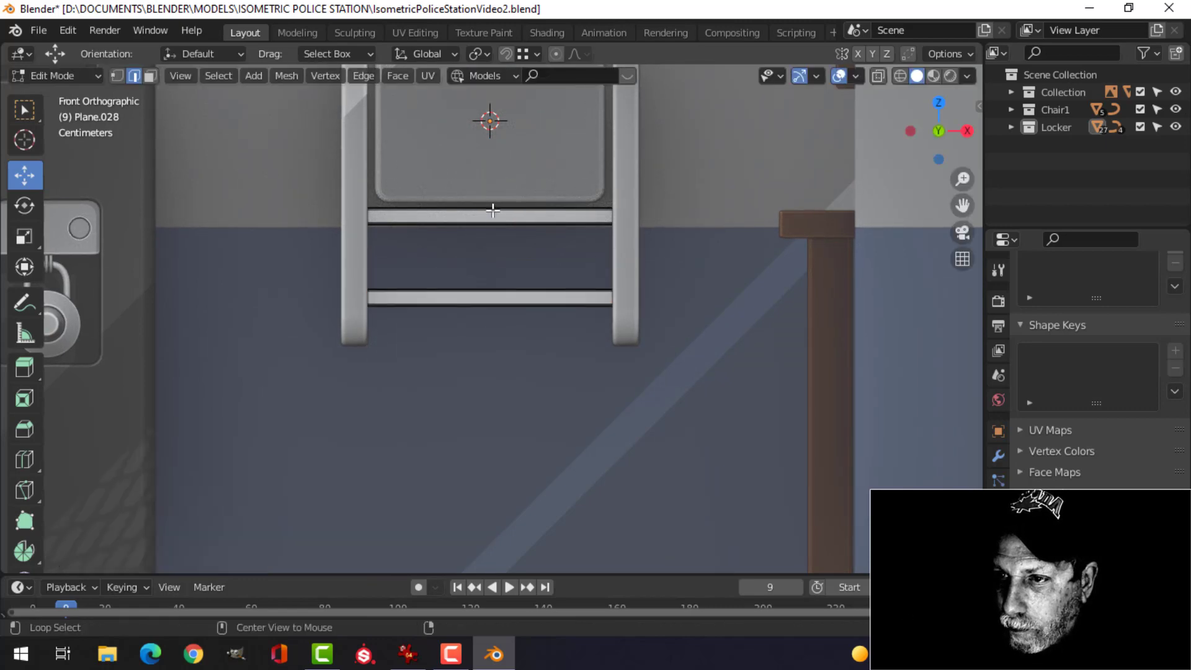
middle_click_drag(497, 240, 527, 286)
key("Tab")
key("alt+a")
- Examine the wall phone unit and its two shelves from several angles, near and far
scroll(533, 249, "down", 2)
scroll(531, 242, "down", 2)
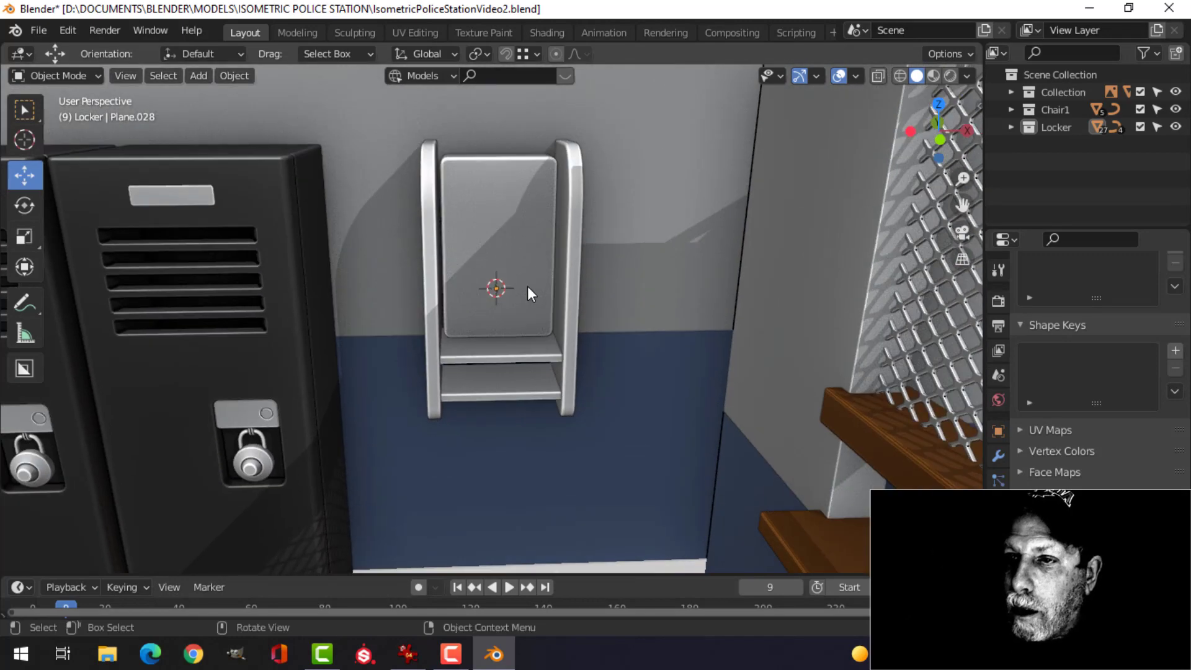
middle_click_drag(520, 242, 554, 273)
scroll(553, 248, "up", 4)
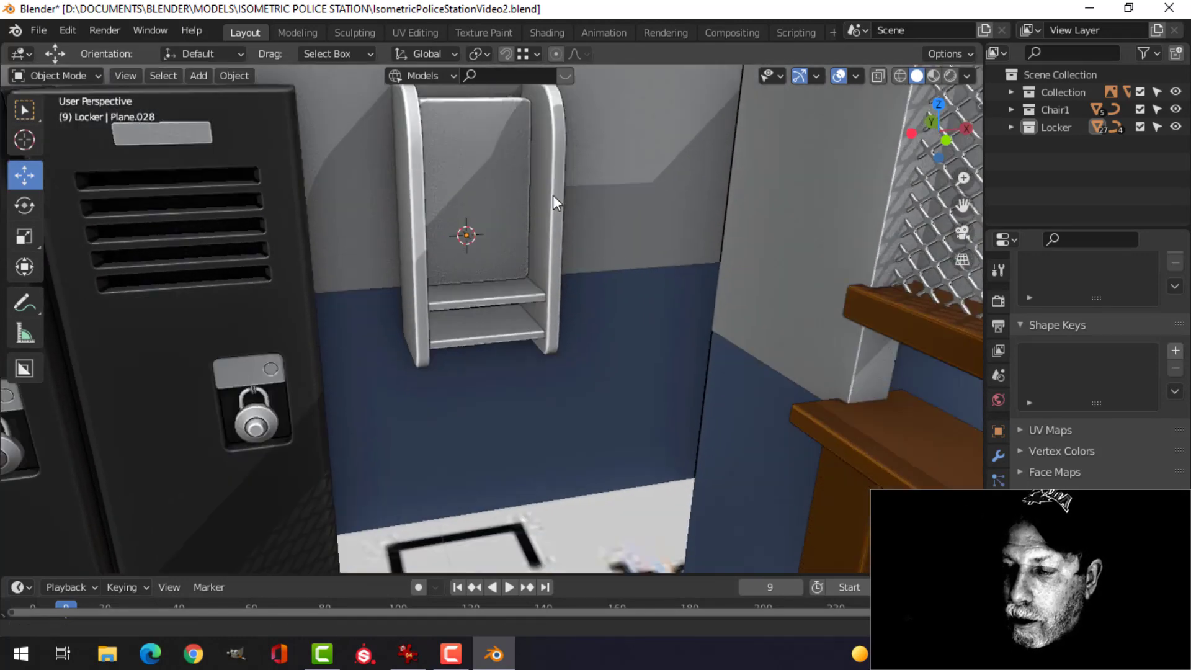
scroll(521, 234, "down", 3)
middle_click_drag(512, 165, 474, 185)
scroll(537, 273, "up", 4)
middle_click_drag(561, 232, 508, 177)
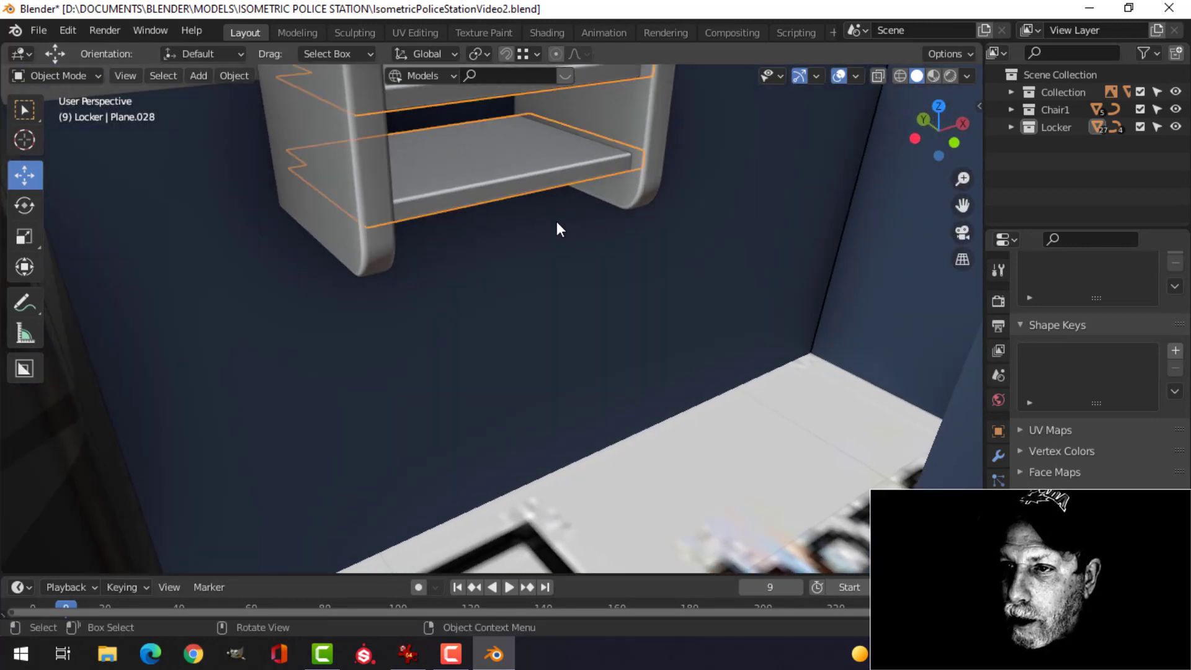
- Duplicate the lower shelf's linked mesh and pull the copy about 0.32 m forward out of the unit along Y
key("Tab")
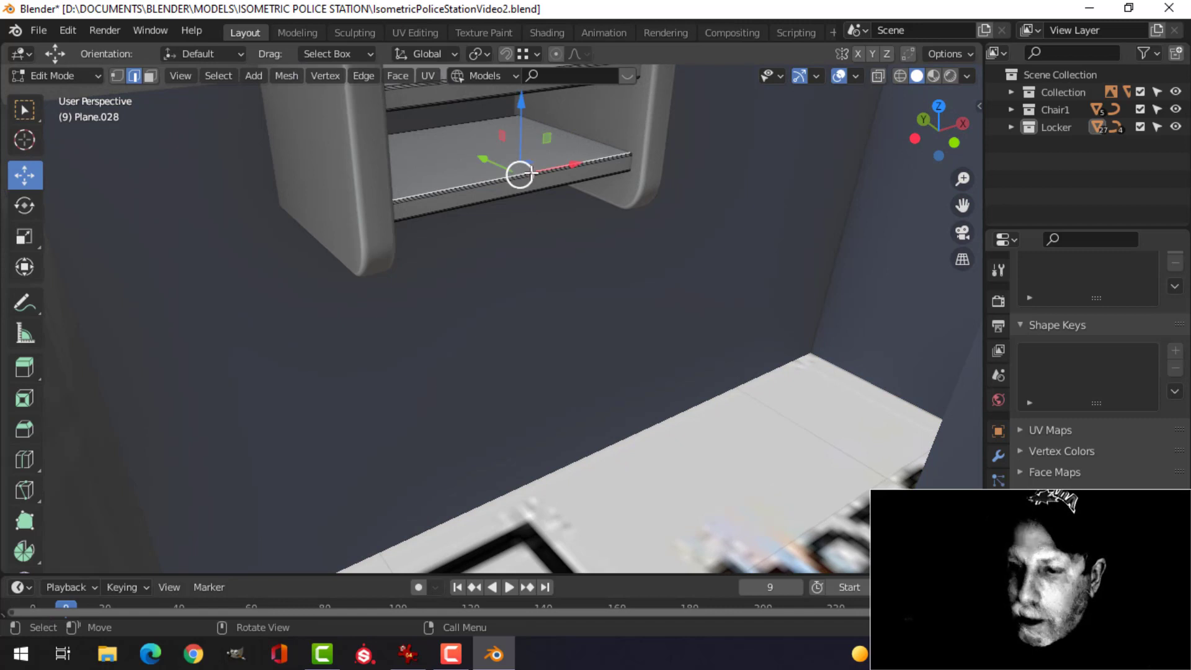
key("ctrl+l")
middle_click_drag(497, 175, 488, 248, "shift")
key("shift+d")
key("y")
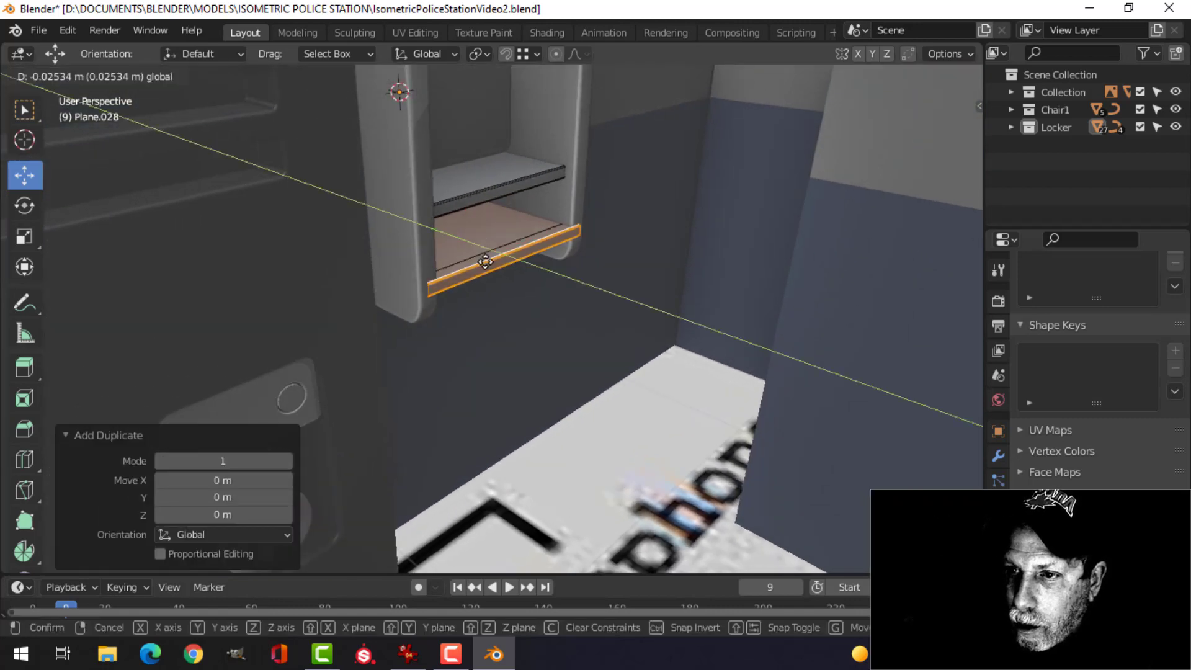
left_click(576, 337)
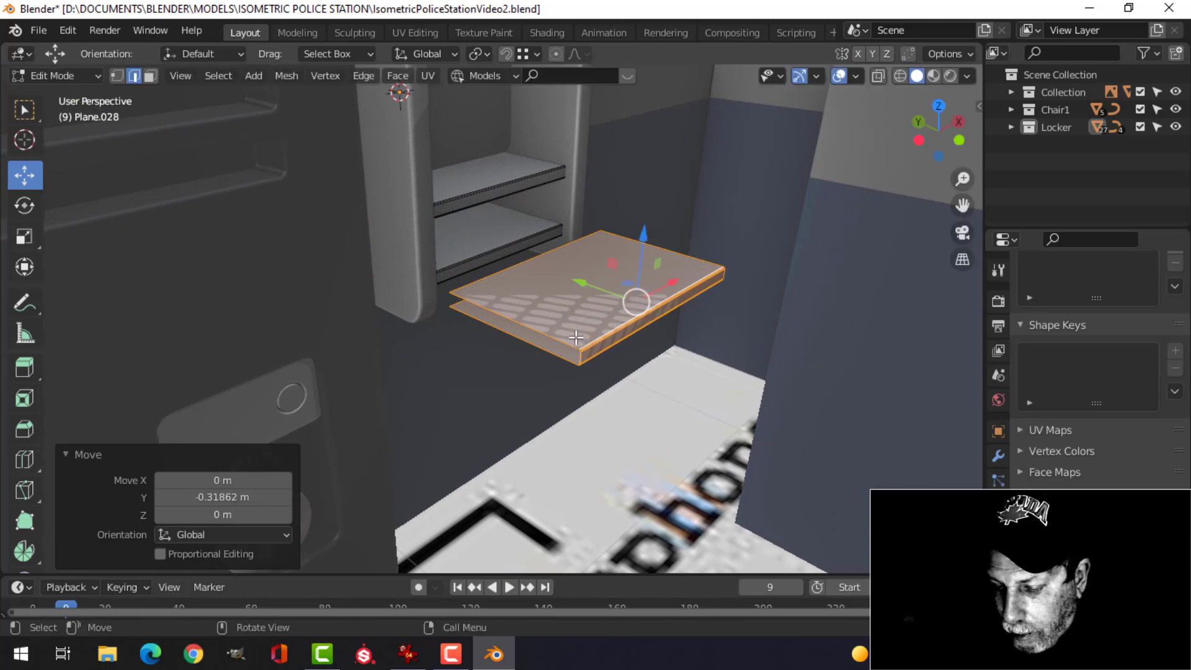
- Separate the copied shelf into its own object and isolate it in local view
key("p")
left_click(577, 336)
key("Tab")
left_click(671, 316)
key("Tab")
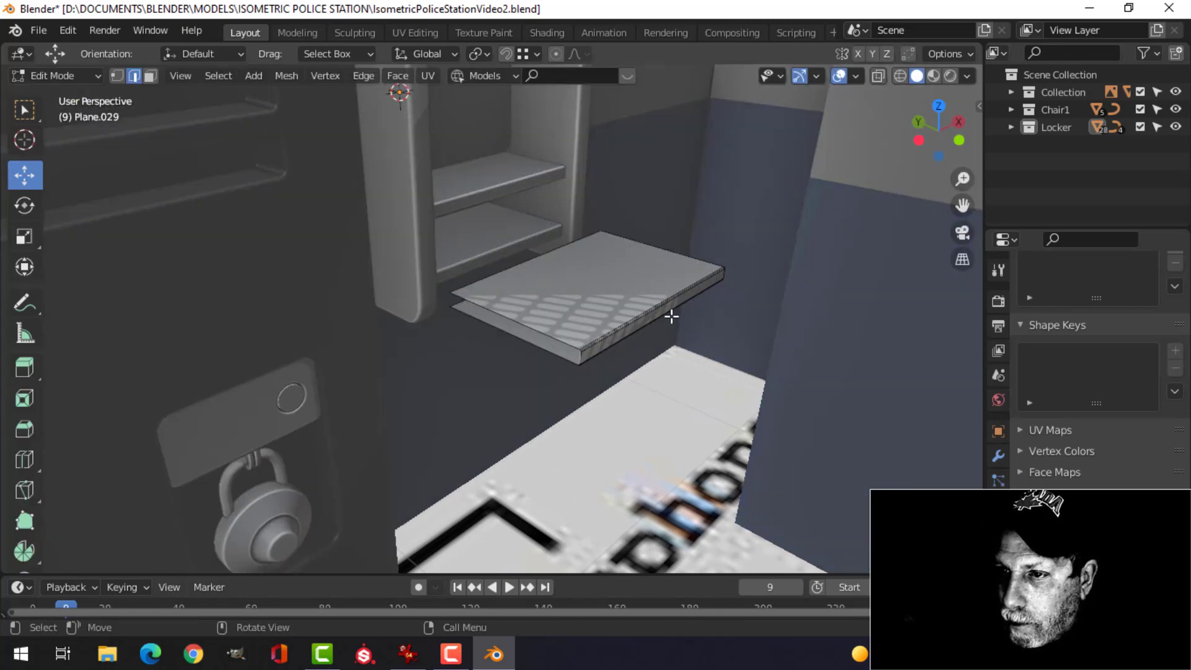
key("a")
middle_click_drag(729, 316, 506, 308)
key("Tab")
key("KP_Divide")
scroll(669, 313, "up", 2)
- In right wireframe view, lower the bottom vertices of the copied shelf about 0.03 m along Z to make it taller
key("Tab")
key("alt+a")
key("KP_3")
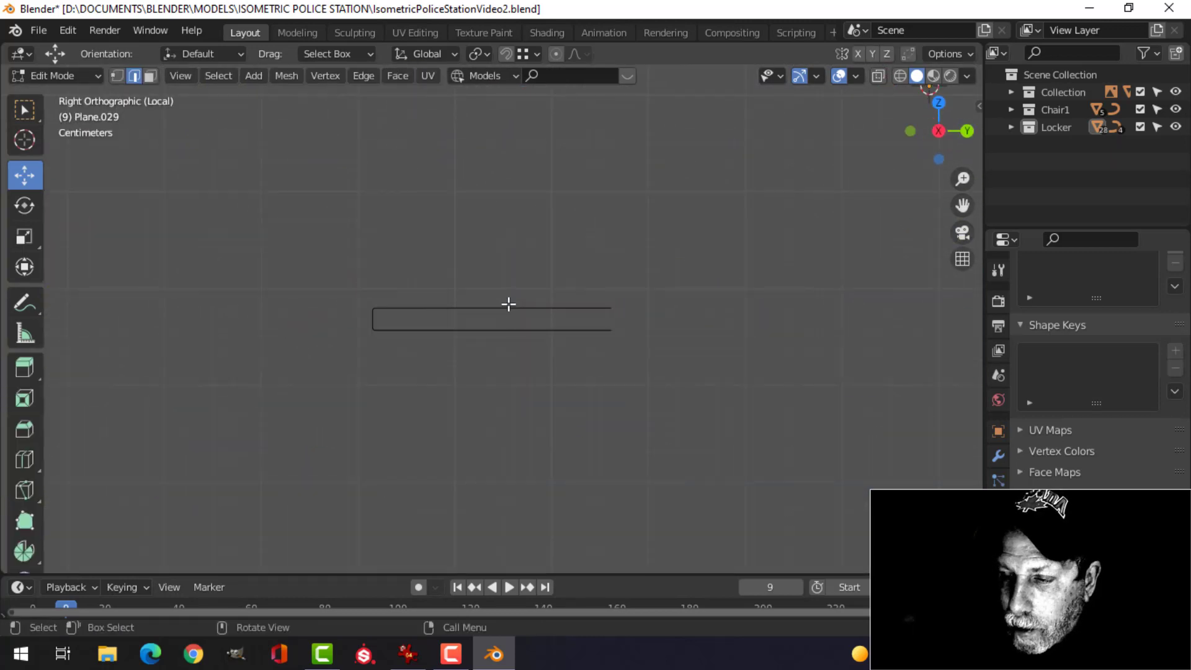
scroll(425, 371, "up", 1)
middle_click_drag(440, 371, 507, 353, "shift")
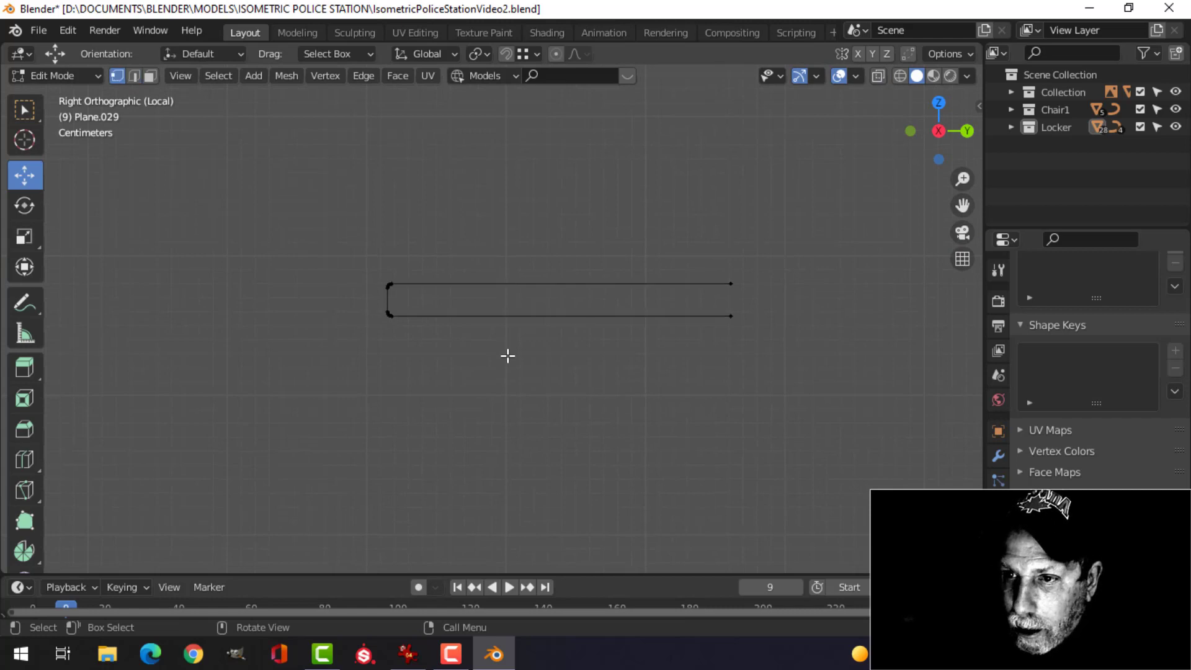
key("b")
left_click_drag(301, 287, 870, 353)
key("z")
left_click(731, 348)
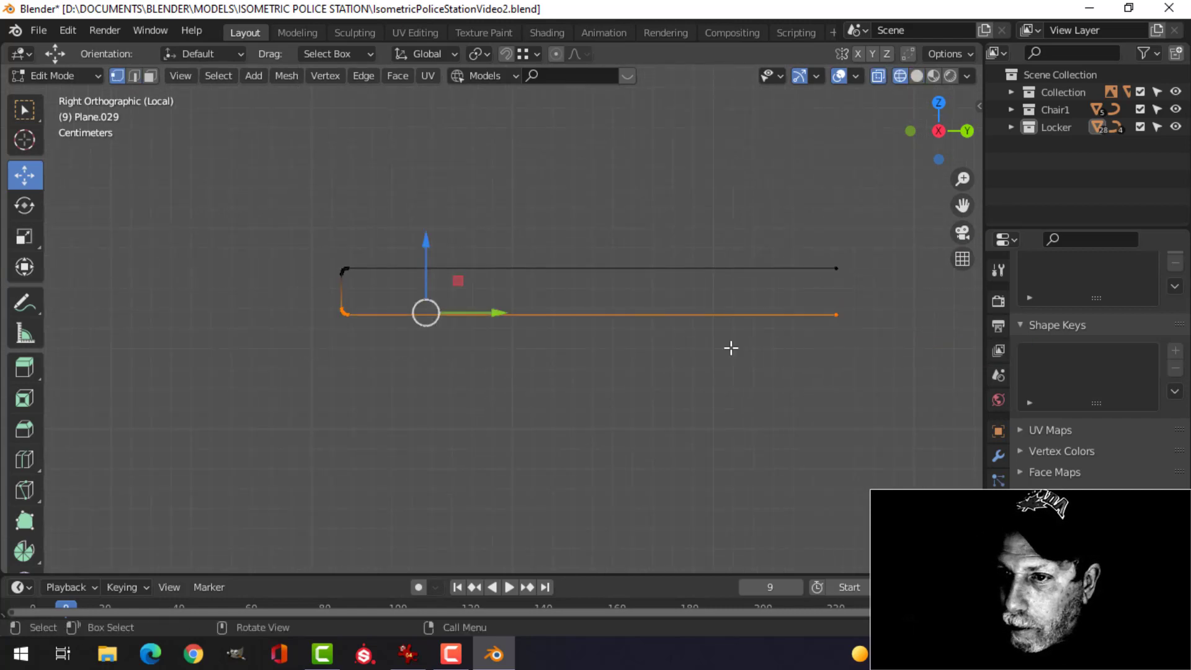
left_click_drag(313, 296, 857, 355)
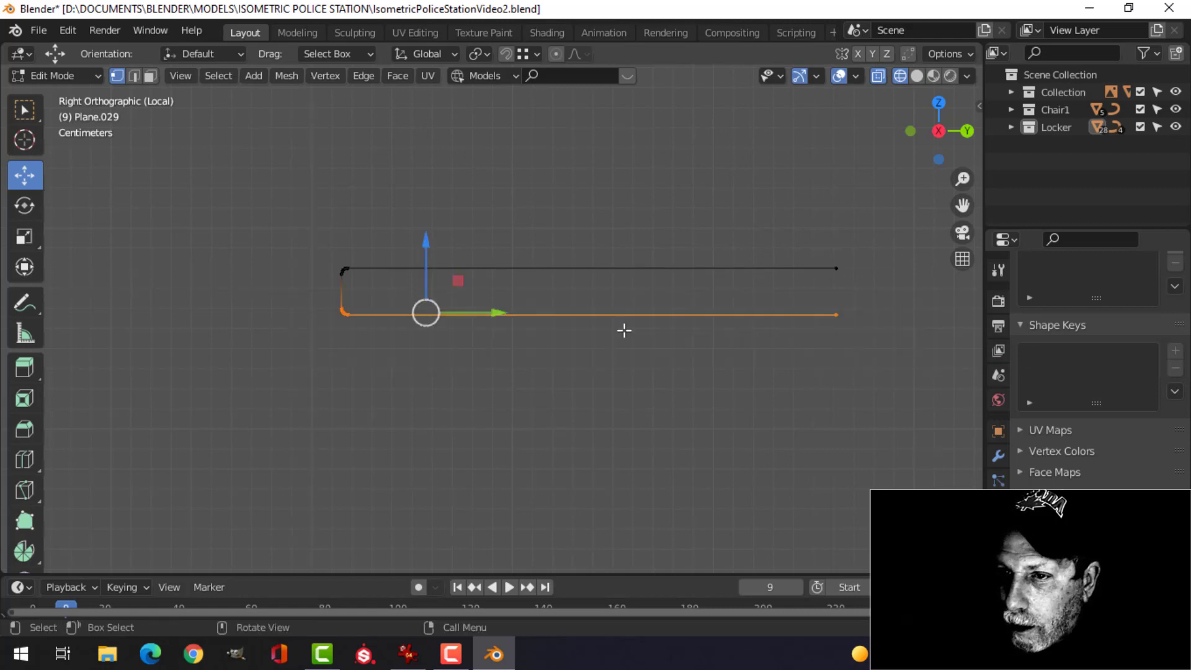
key("g")
key("z")
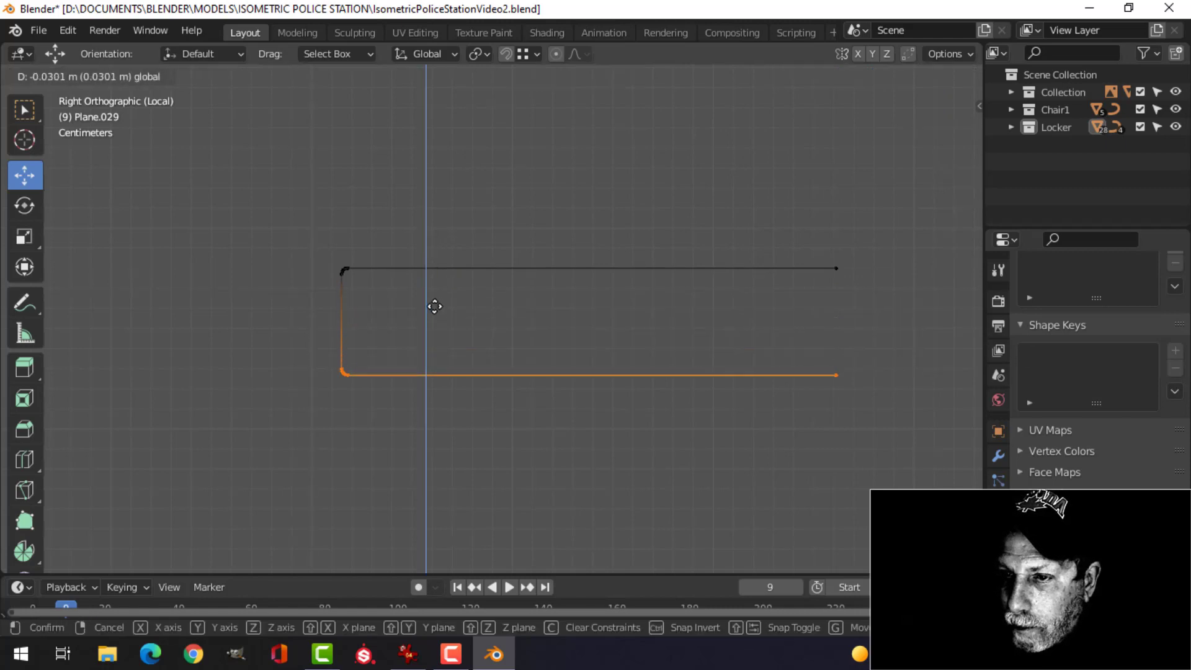
left_click(438, 307)
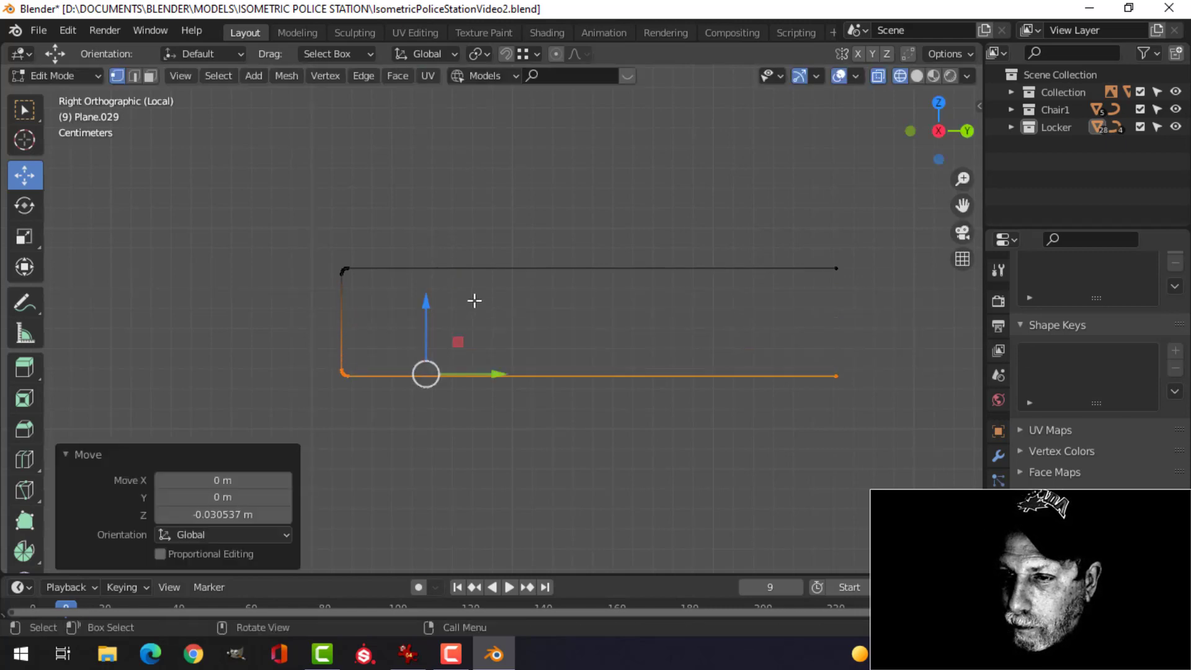
middle_click_drag(474, 300, 477, 331)
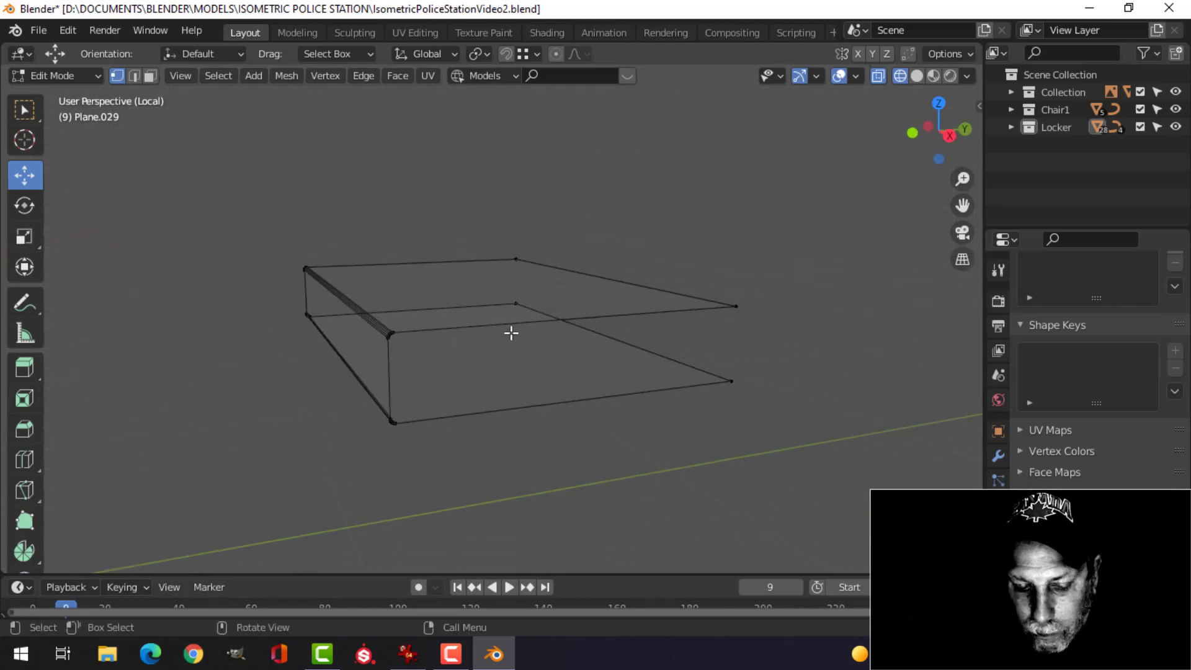
- Return to solid shading and scale the whole copied mesh along X to about 0.88
key("z")
left_click(624, 332)
mouse_move(623, 332)
middle_mouse_down()
mouse_move(582, 393)
mouse_move(567, 393)
mouse_move(672, 393)
middle_mouse_up()
key("a")
key("s")
key("x")
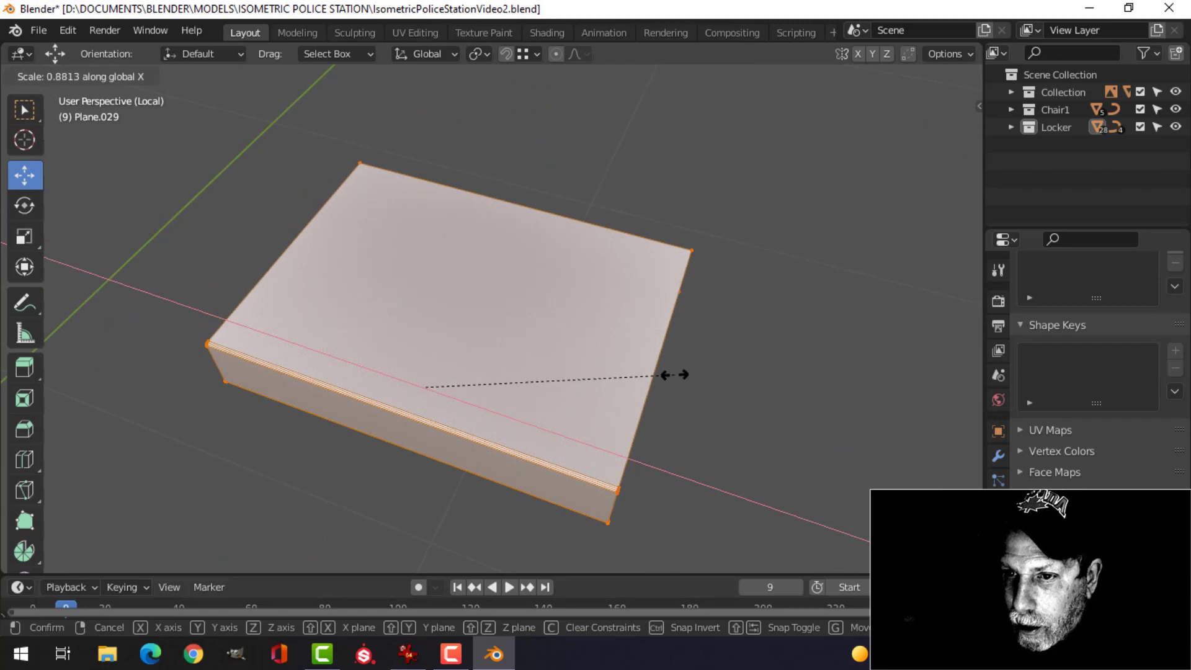
left_click(666, 373)
middle_click_drag(732, 375, 614, 327)
key("alt+a")
middle_click_drag(502, 365, 487, 323)
middle_click_drag(358, 363, 545, 311)
- Set the copied object's origin to its geometry and save the file
key("Tab")
left_click(251, 77)
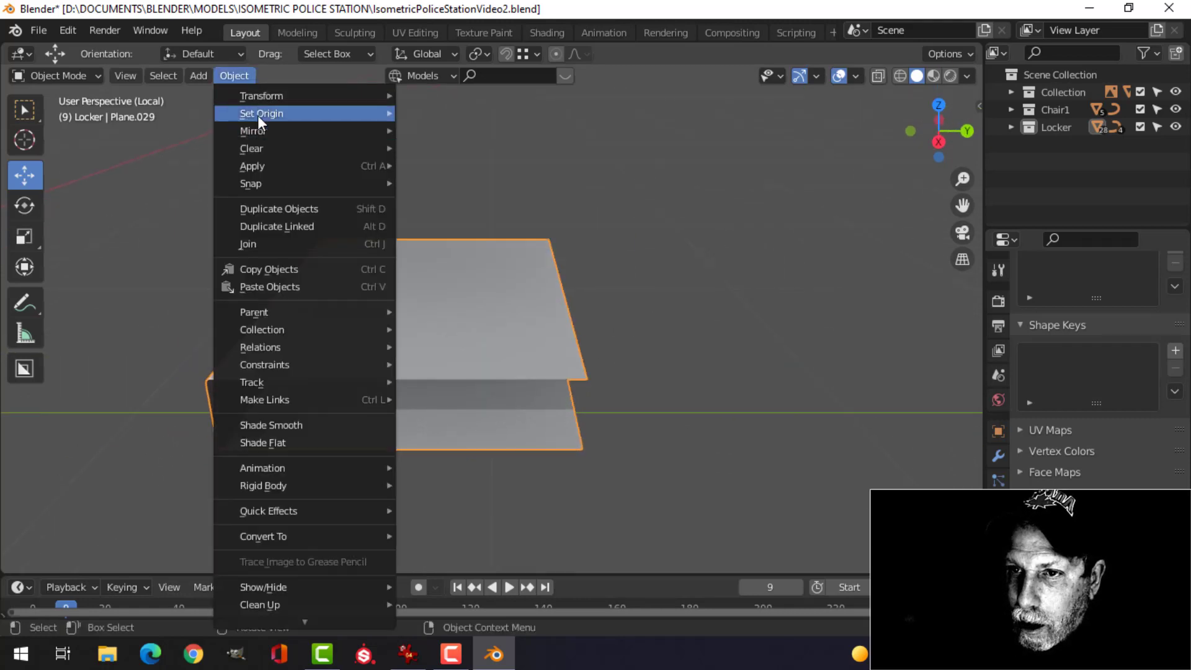
mouse_move(258, 115)
left_click(466, 131)
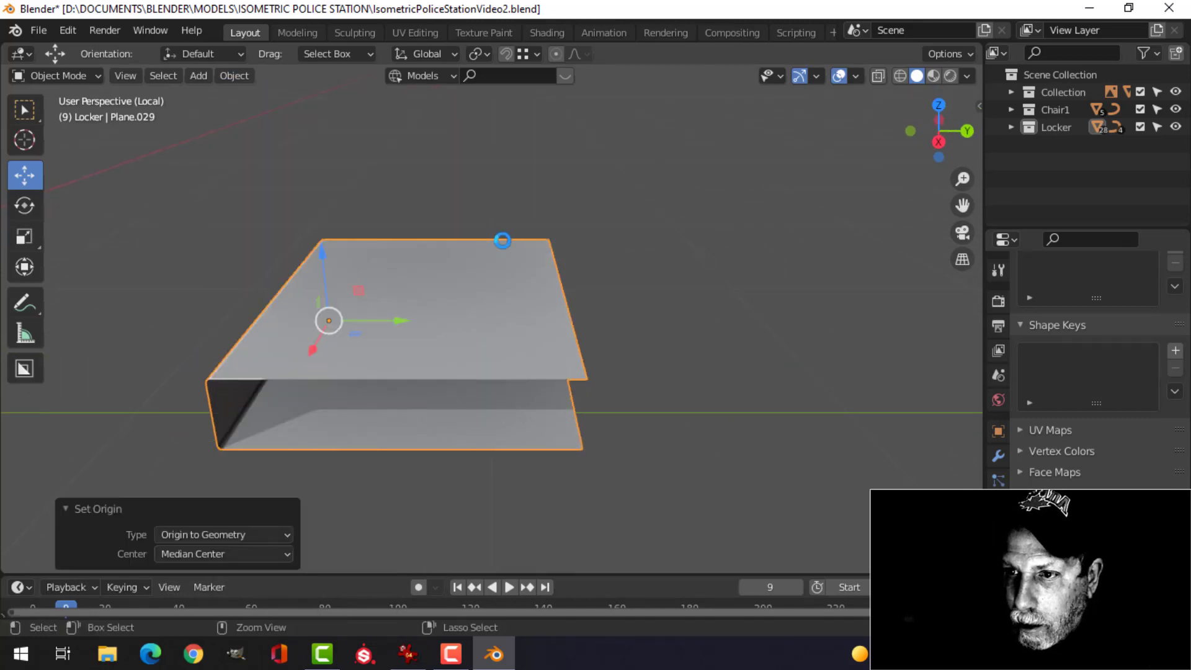
key("ctrl+s")
middle_click_drag(486, 270, 612, 246)
- Remove the Weighted Normal modifier from the copied shelf object
left_click(999, 453)
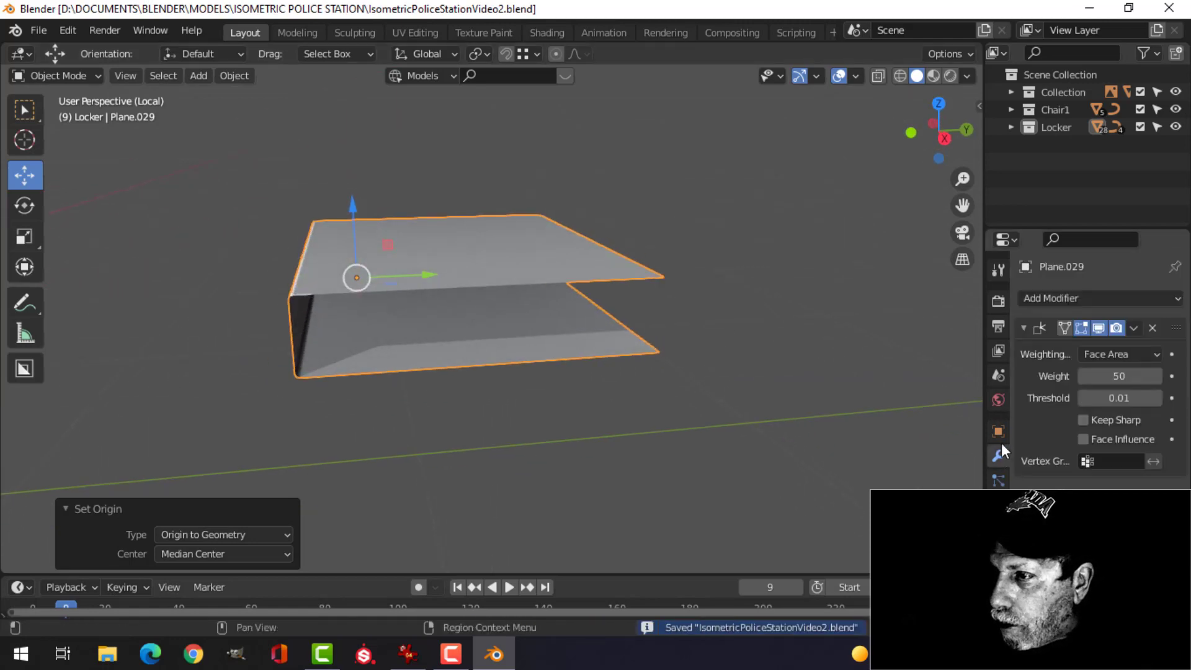
left_click(1153, 328)
left_click(998, 554)
scroll(1067, 534, "down", 3)
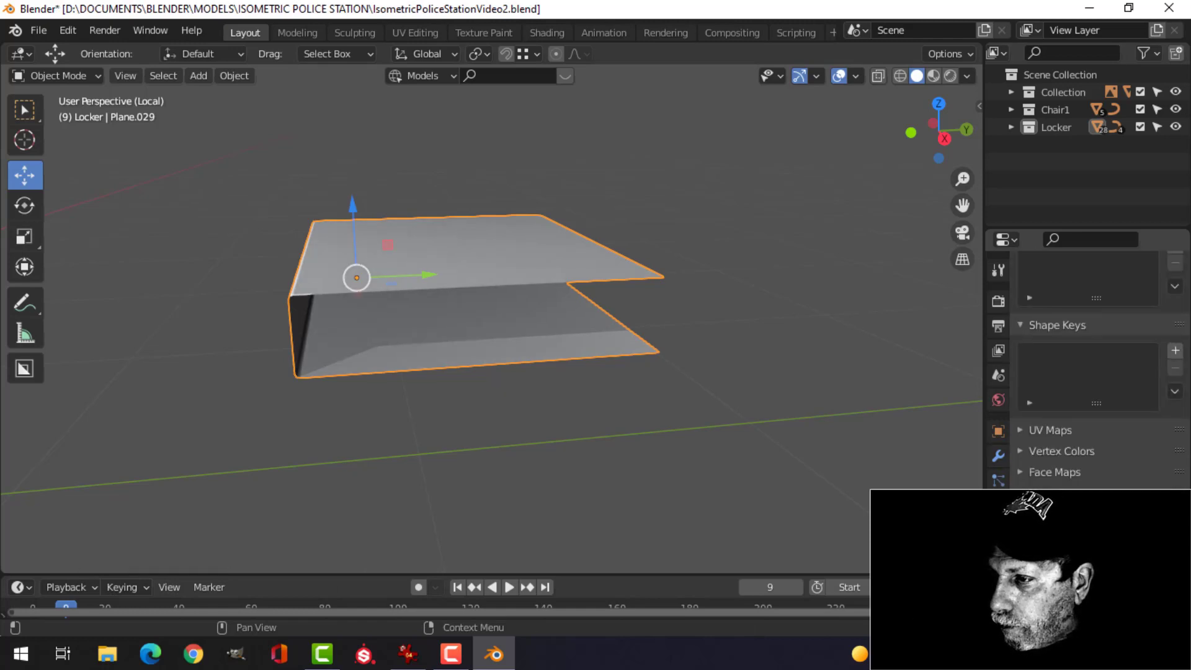
scroll(1072, 447, "up", 3)
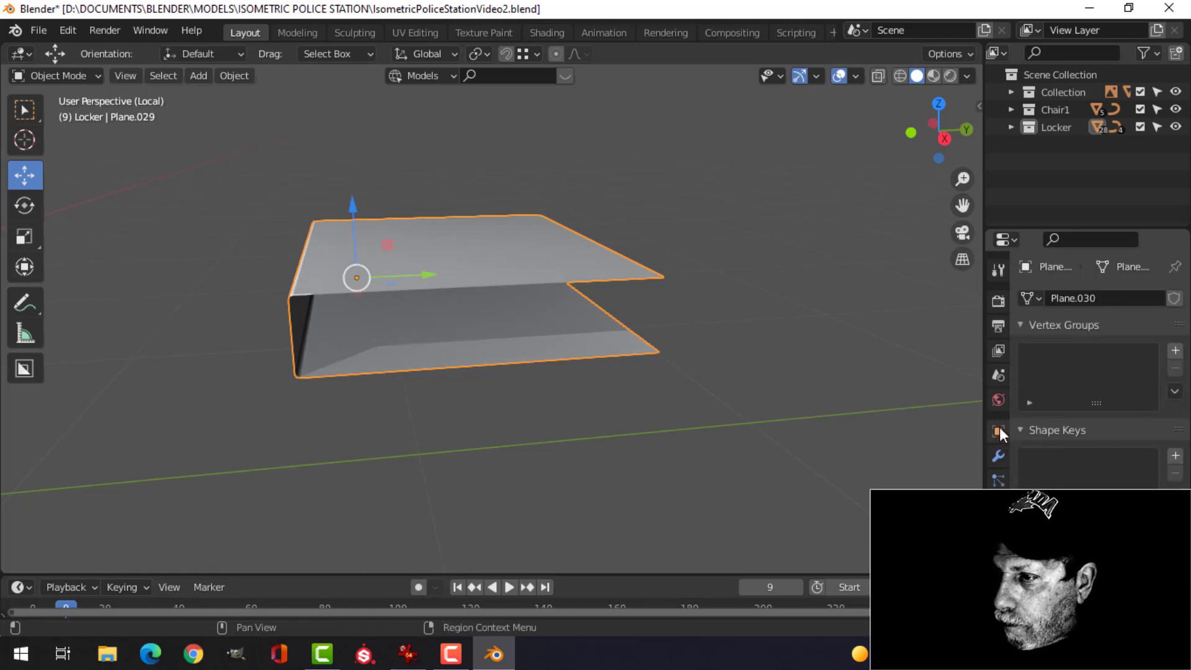
- Add a Solidify modifier with a thickness of -0.01 m and shade the object flat
left_click(998, 457)
left_click(1060, 298)
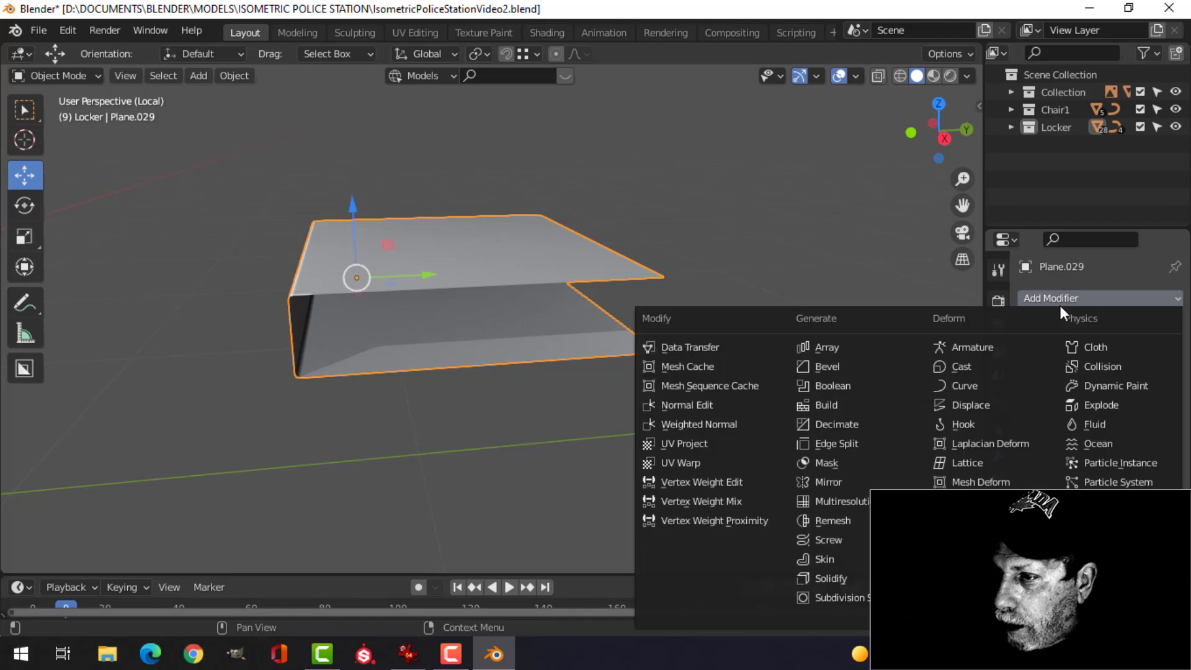
left_click(832, 578)
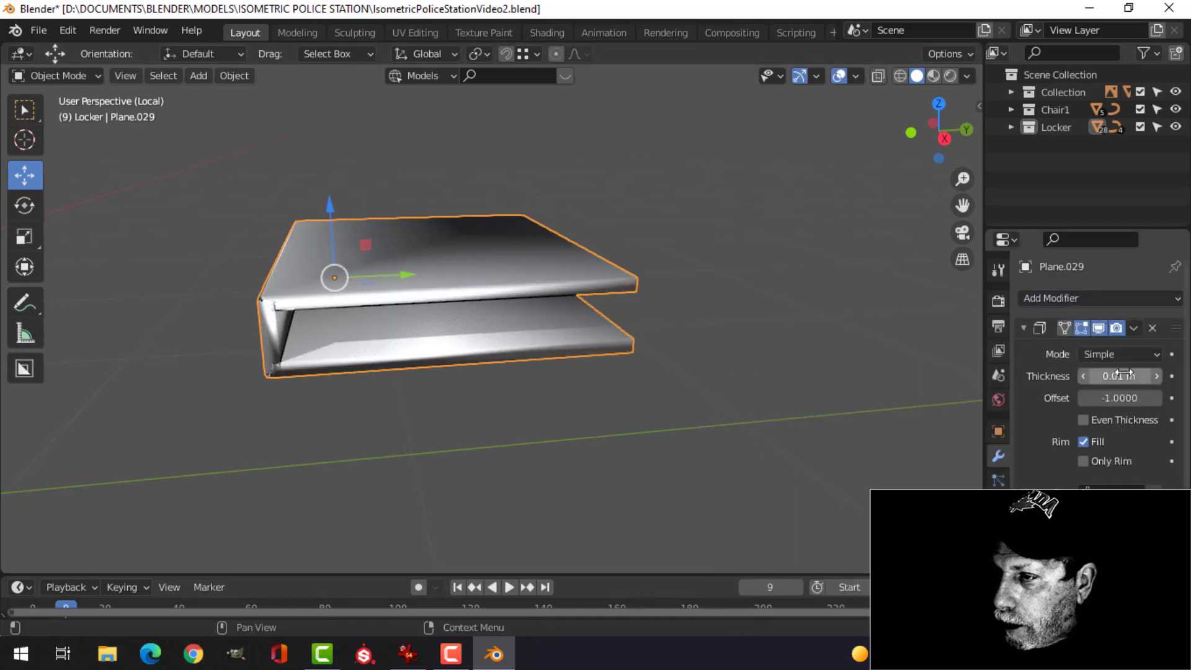
left_click_drag(1124, 373, 1101, 373)
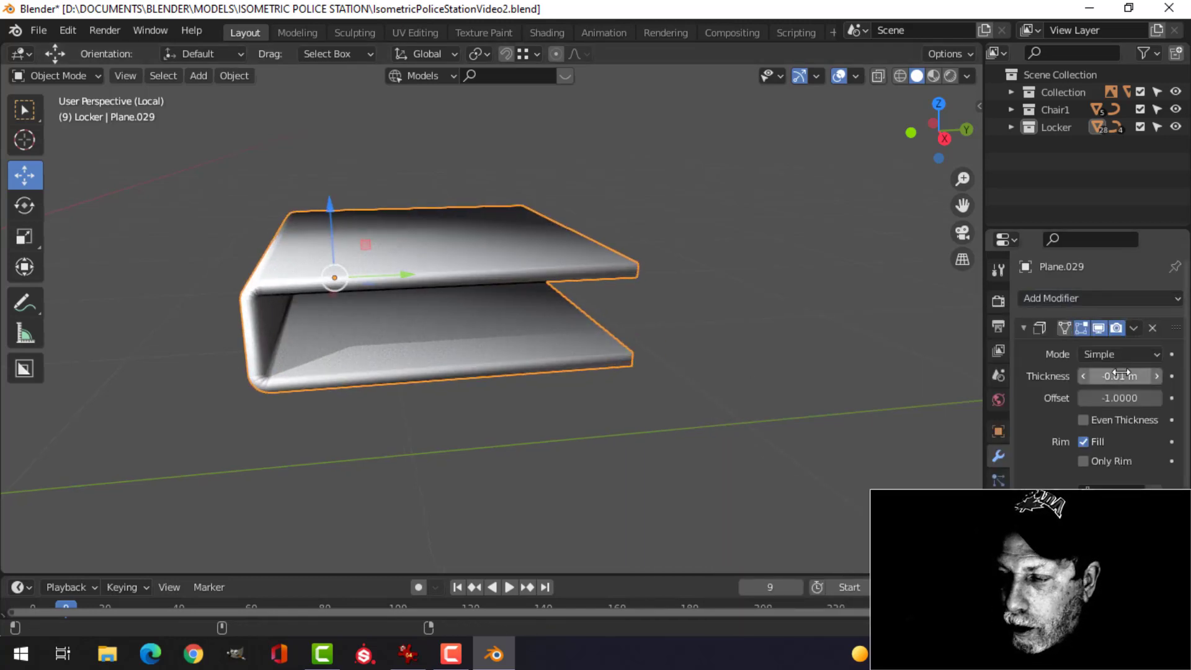
right_click(525, 259)
left_click(516, 269)
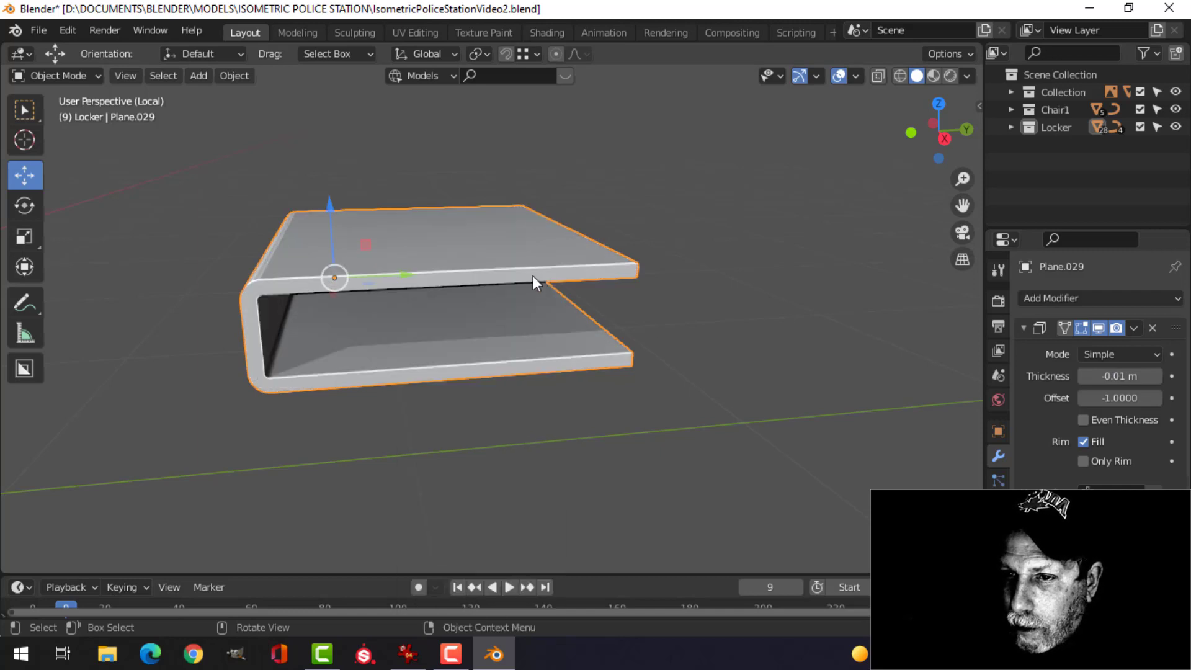
- Set the Solidify thickness to -0.006 m with Even Thickness enabled, and apply the modifier
middle_click_drag(534, 282, 561, 286)
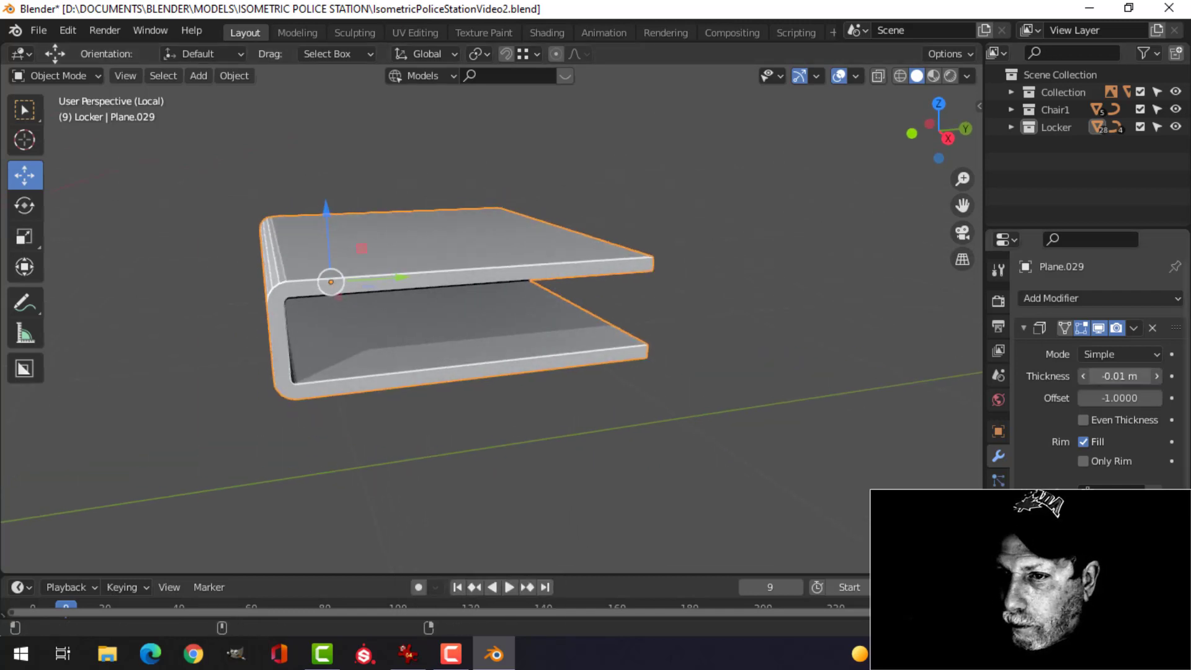
left_click_drag(1119, 376, 1122, 376)
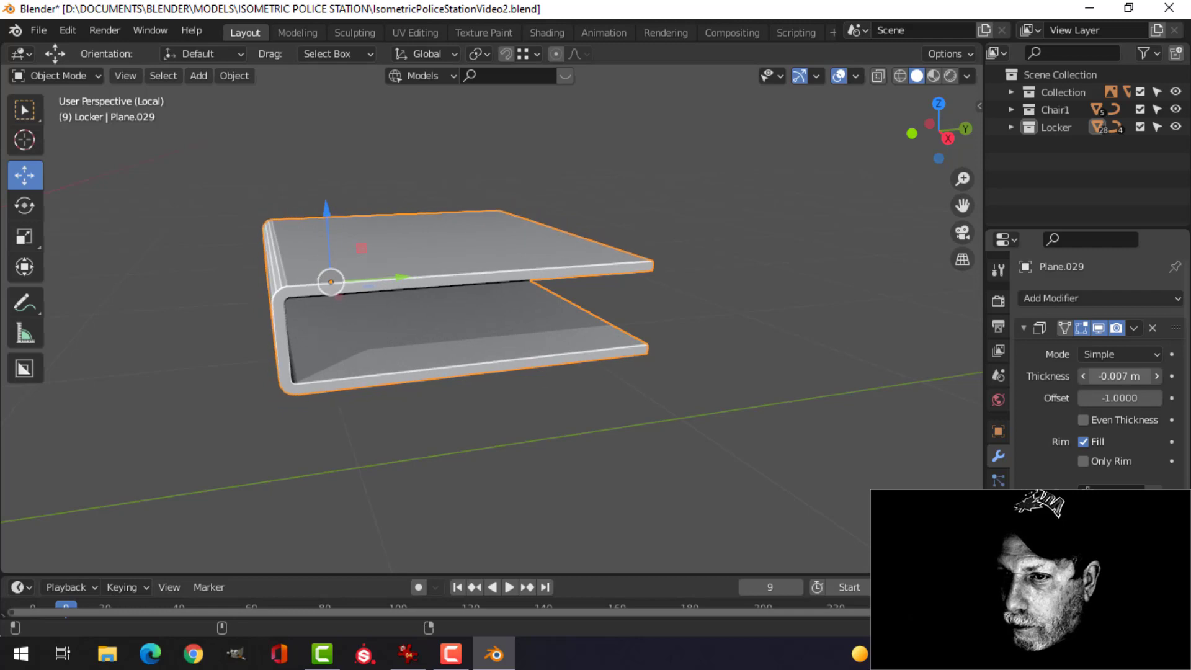
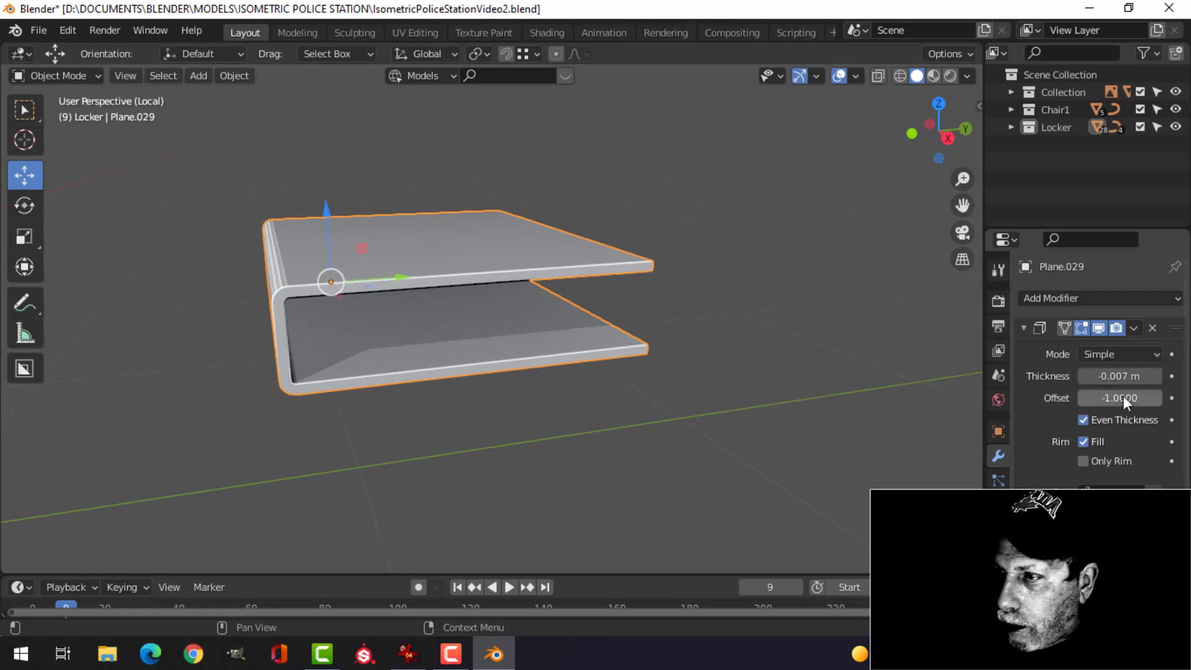
left_click_drag(1123, 376, 1124, 376)
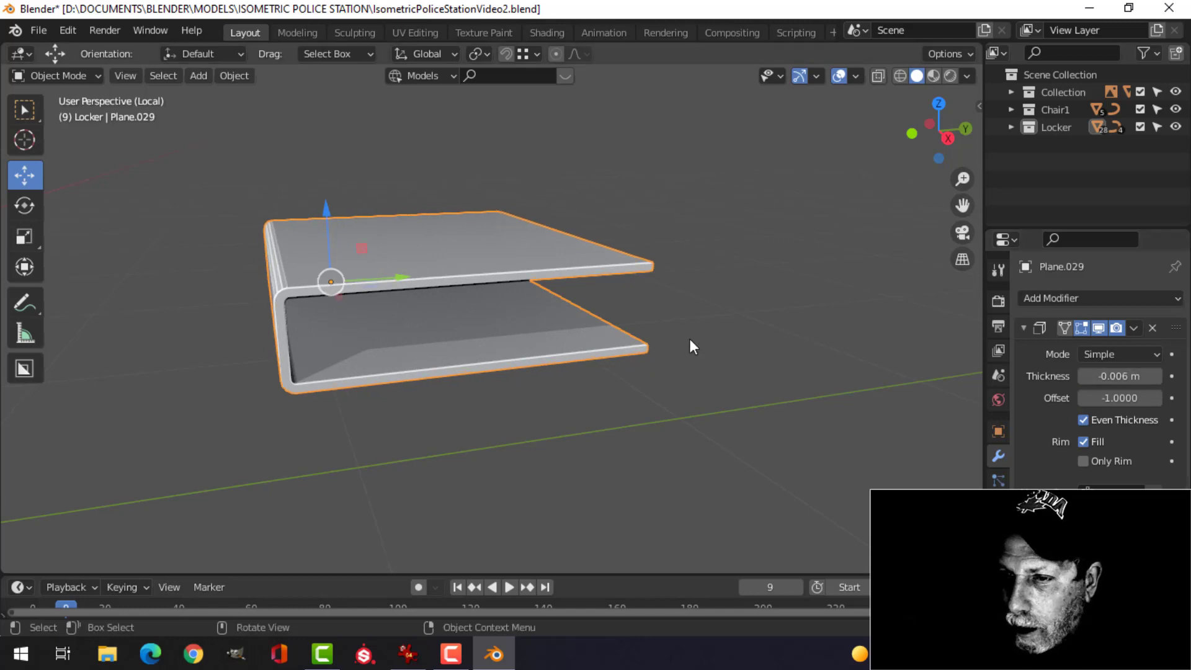
middle_click_drag(690, 339, 729, 333)
scroll(613, 381, "up", 1)
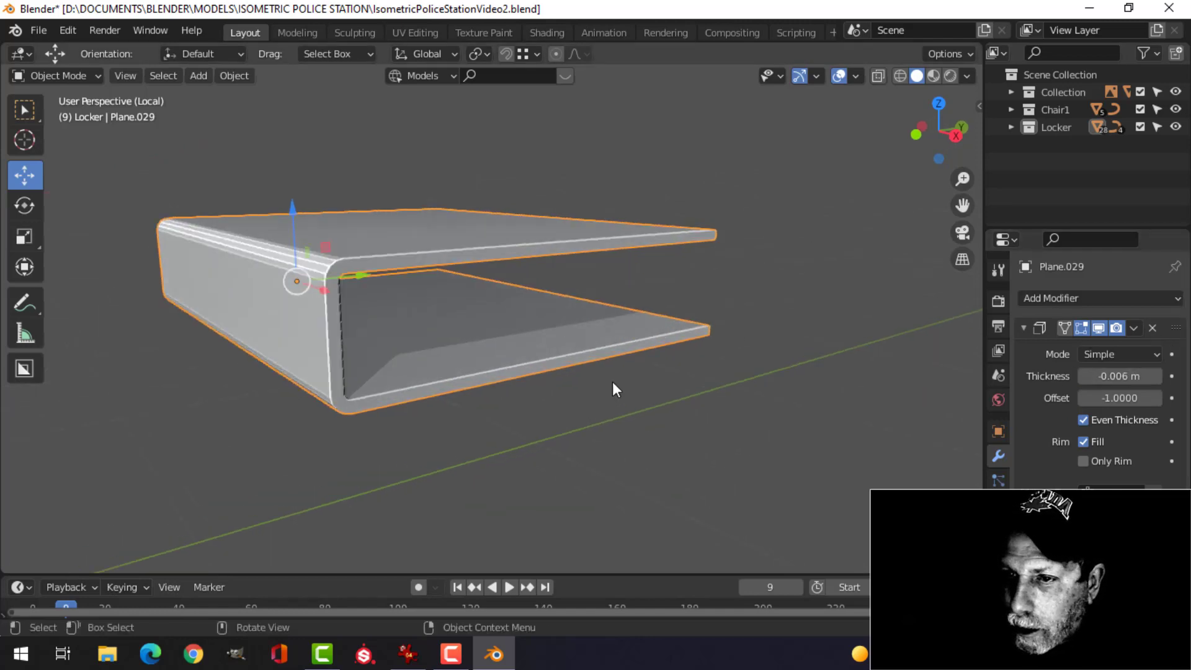
left_click(1134, 328)
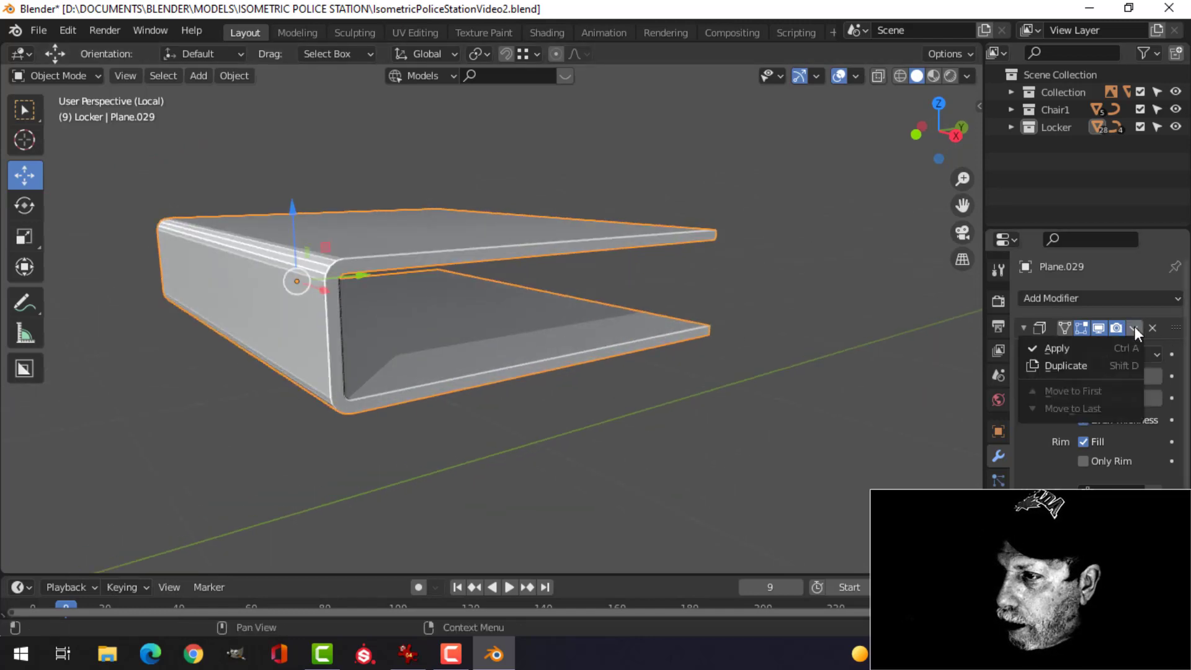
left_click(1080, 347)
- Bevel the four short corner edges at the shell's open end about 0.003 m wide with four segments
middle_click_drag(688, 338, 386, 268)
scroll(587, 336, "up", 1)
key("Tab")
scroll(551, 315, "up", 1)
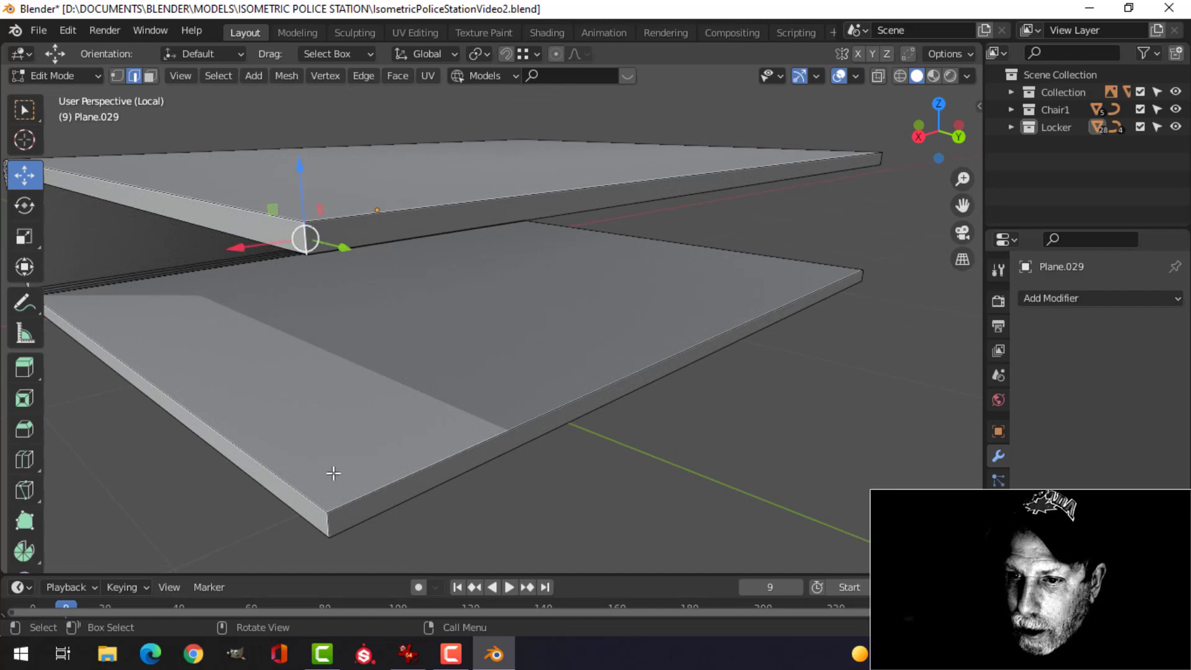
middle_click_drag(713, 408, 543, 375)
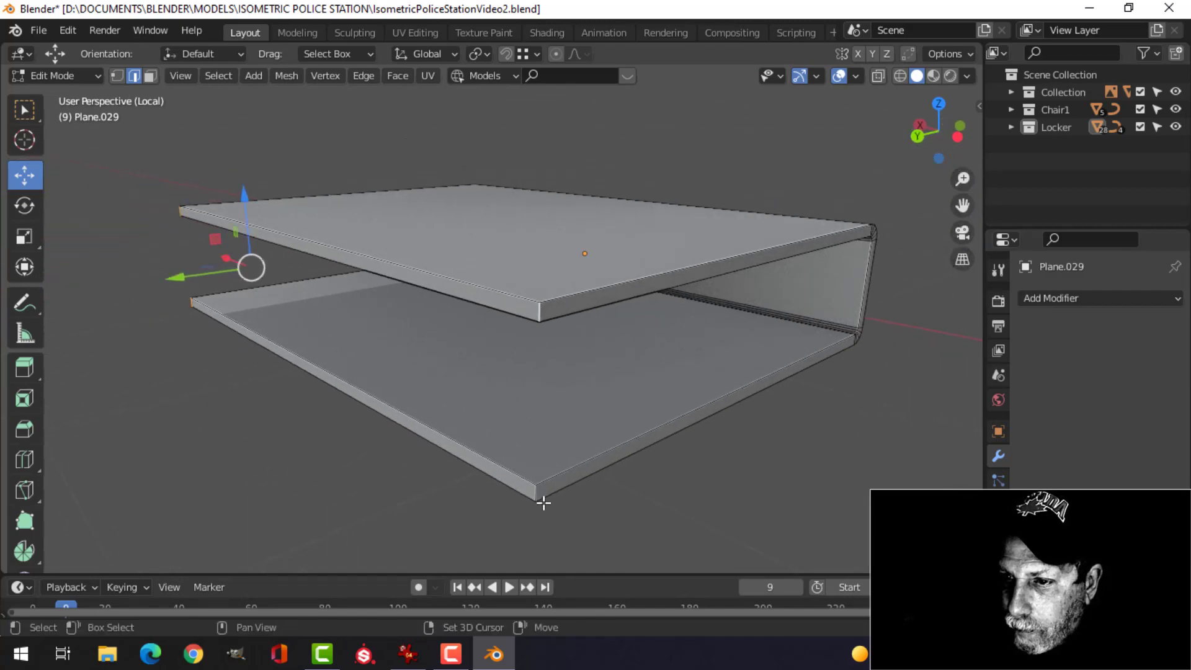
scroll(658, 409, "up", 5)
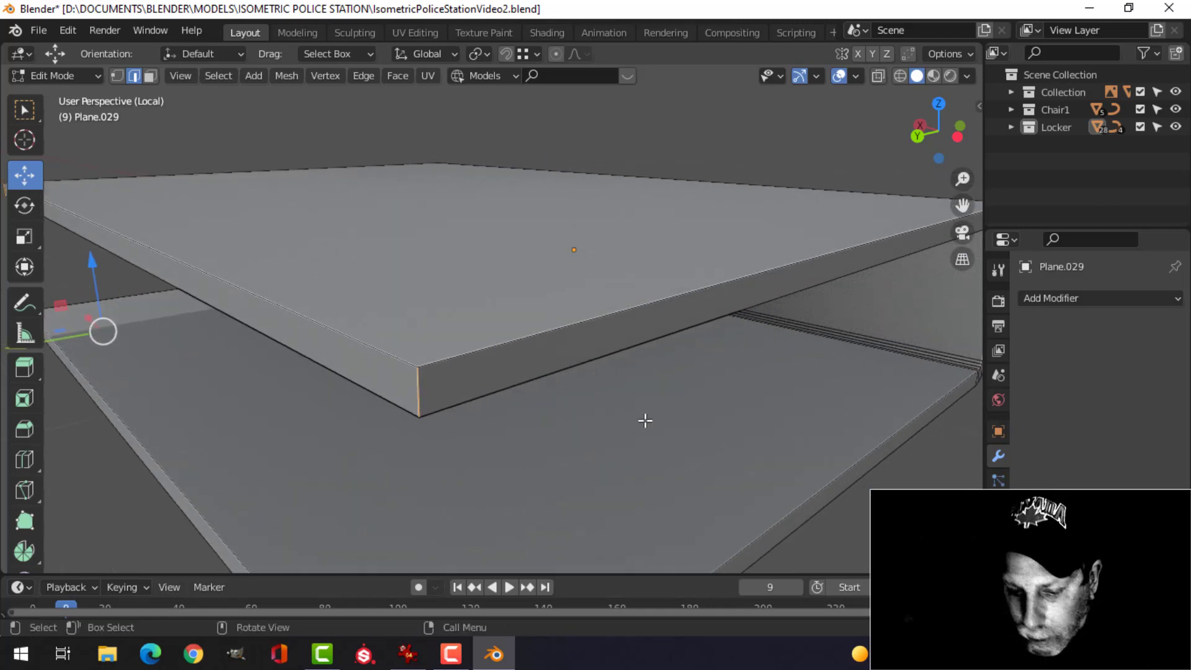
key("ctrl+b")
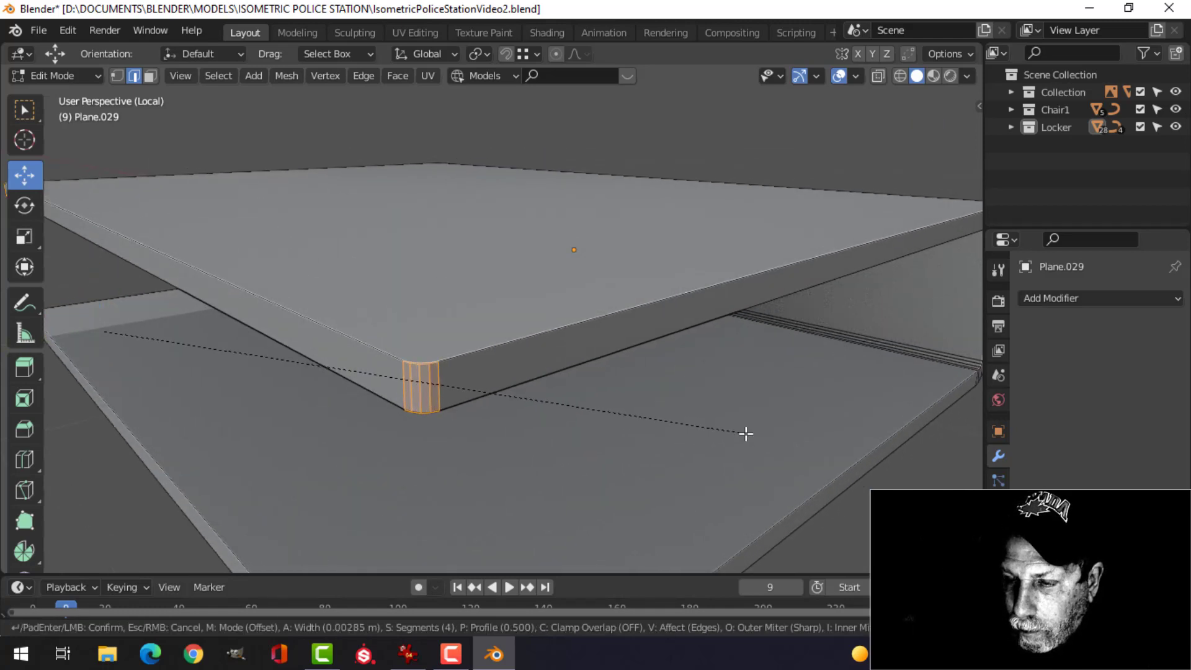
left_click(746, 434)
- Select the outline edge loops around both covers and the spine of the shell, and bevel them narrowly with four segments
key("alt+a")
left_click(501, 385, "alt+shift")
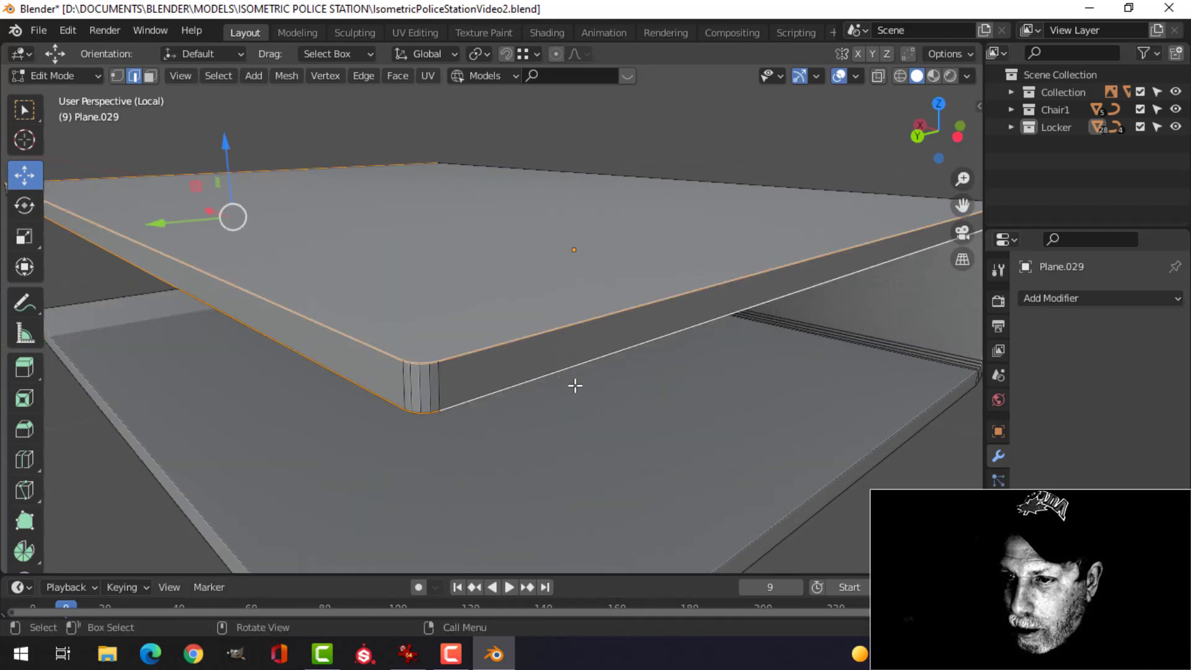
scroll(575, 385, "down", 5)
middle_click_drag(559, 382, 722, 408)
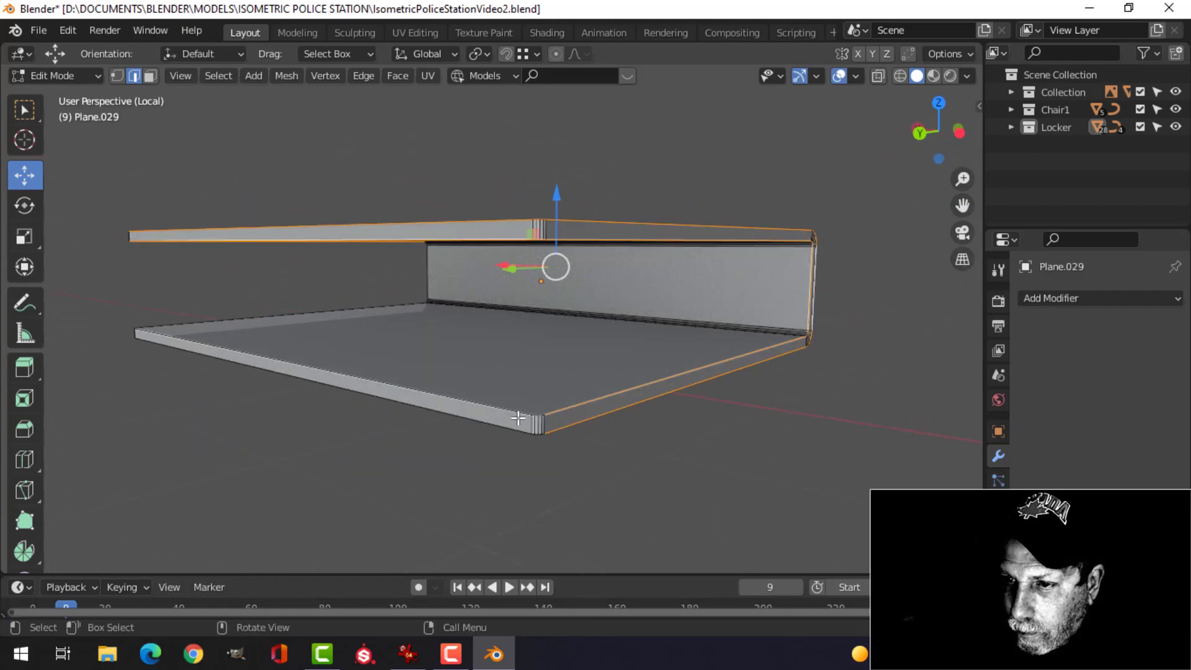
scroll(520, 439, "up", 3)
scroll(505, 484, "down", 2)
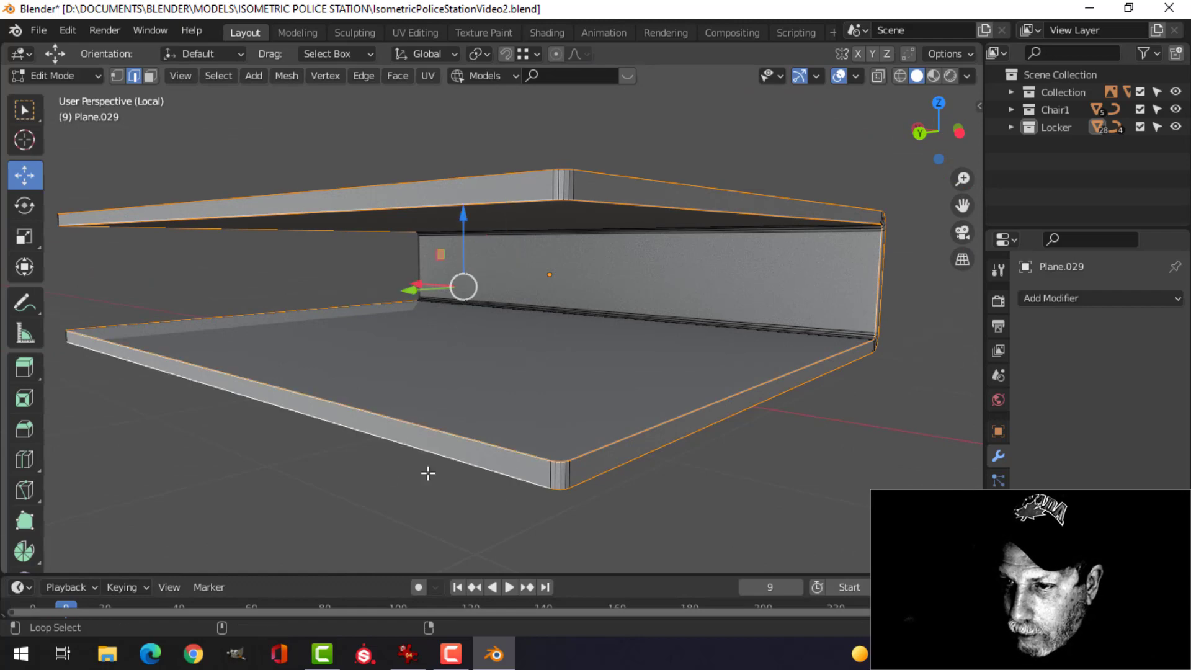
middle_click_drag(429, 474, 307, 387)
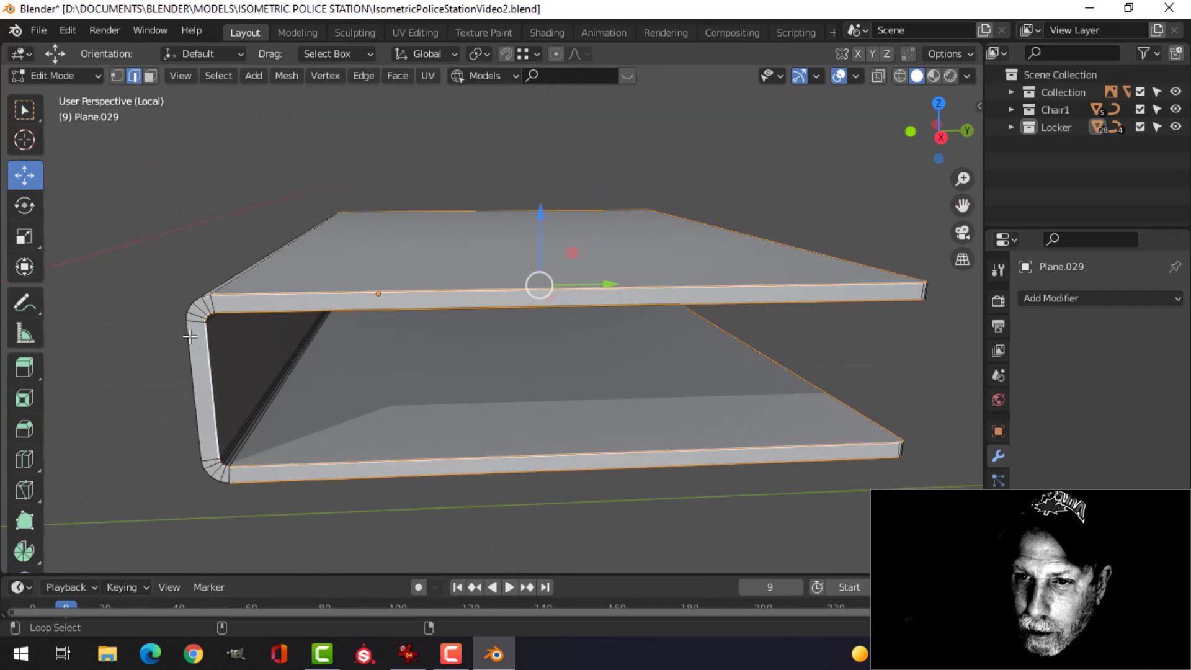
middle_click_drag(244, 363, 292, 372)
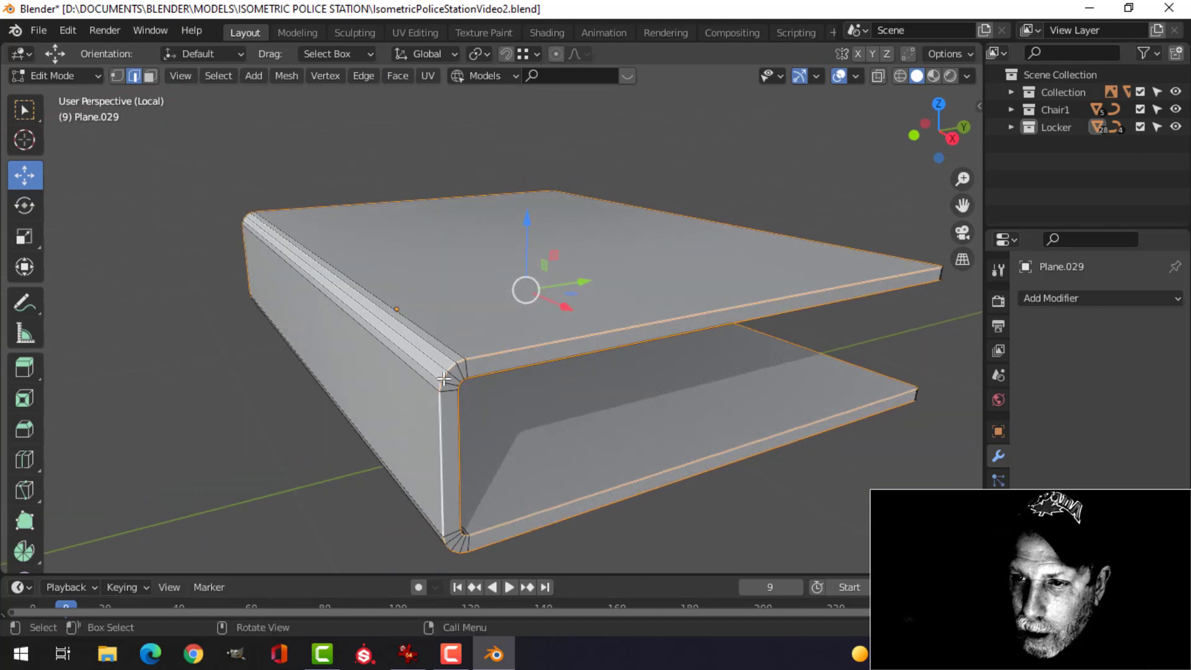
scroll(416, 427, "up", 4)
scroll(416, 427, "down", 4)
middle_click_drag(399, 433, 593, 406)
key("ctrl+b")
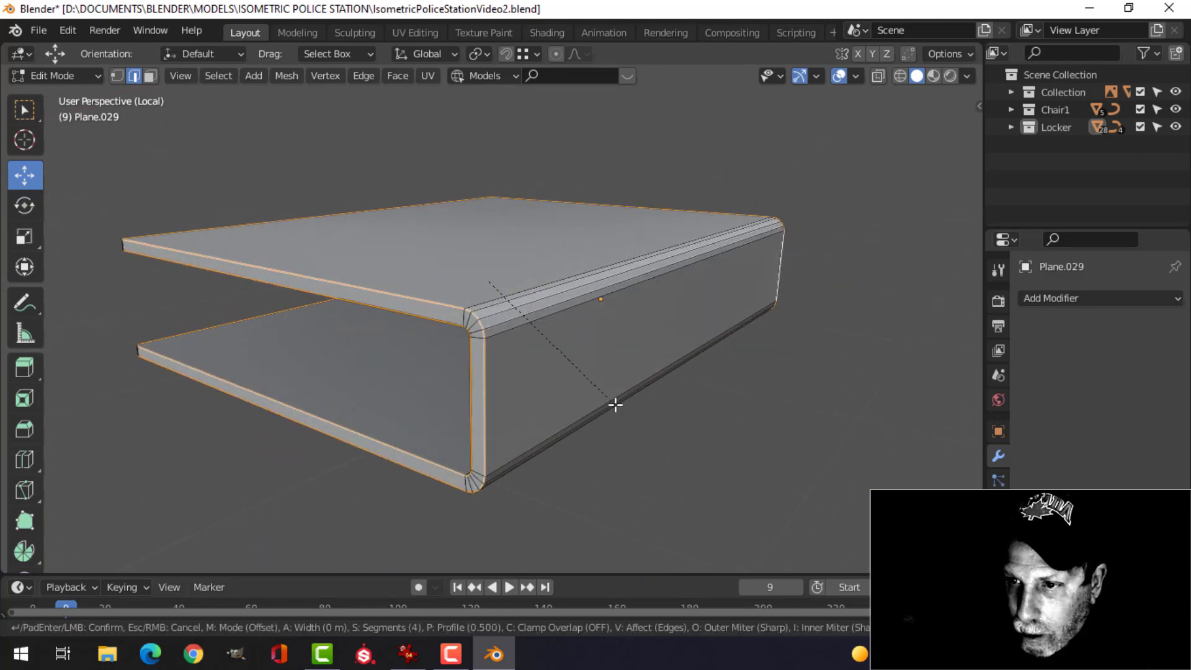
left_click(643, 417)
key("Tab")
scroll(447, 366, "down", 3)
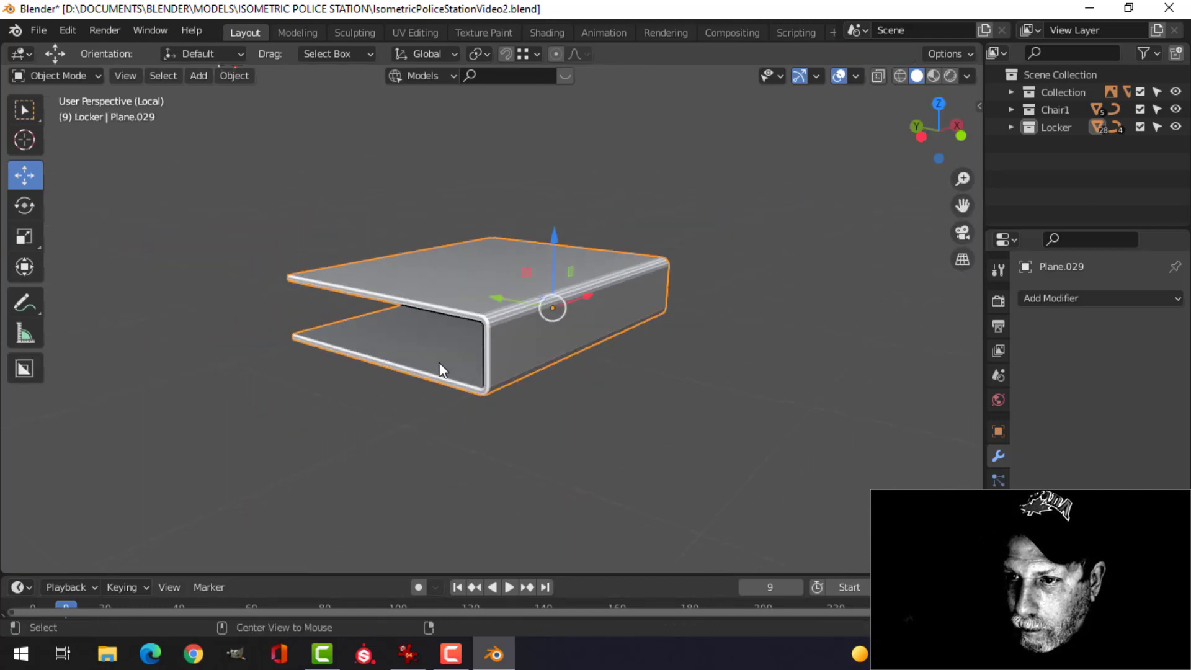
- Shade the cover shell smooth and add a Weighted Normal modifier with Auto Smooth enabled
middle_click_drag(439, 362, 493, 319)
left_click(500, 303)
right_click(500, 302)
left_click(481, 273)
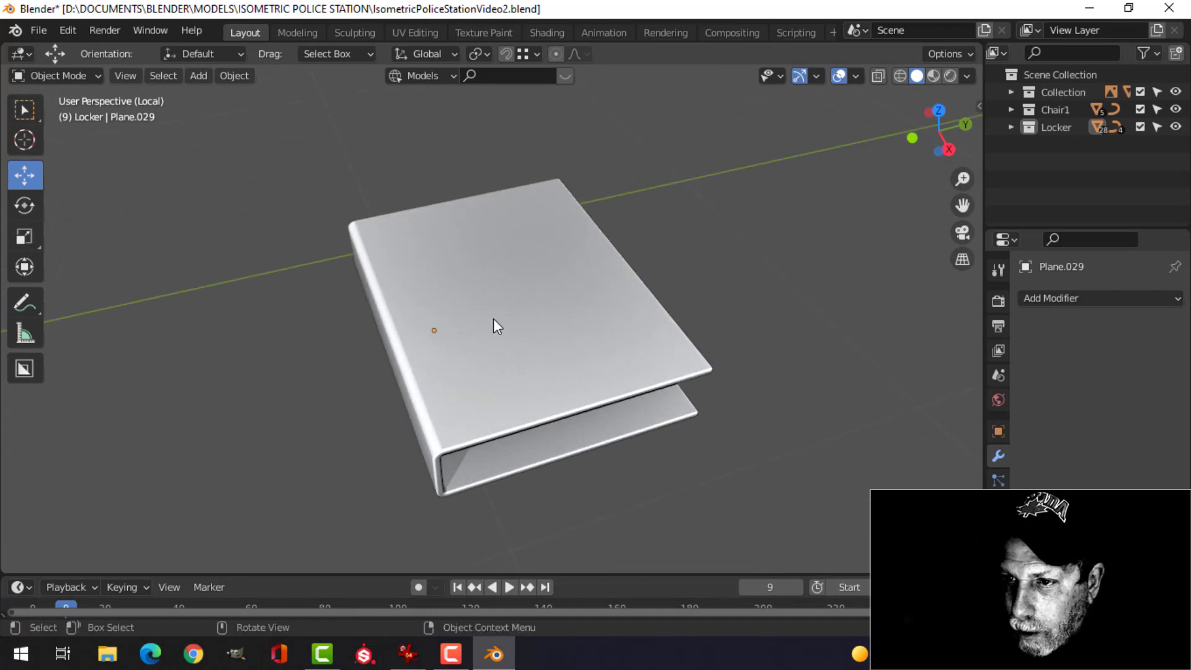
left_click(1054, 298)
left_click(711, 424)
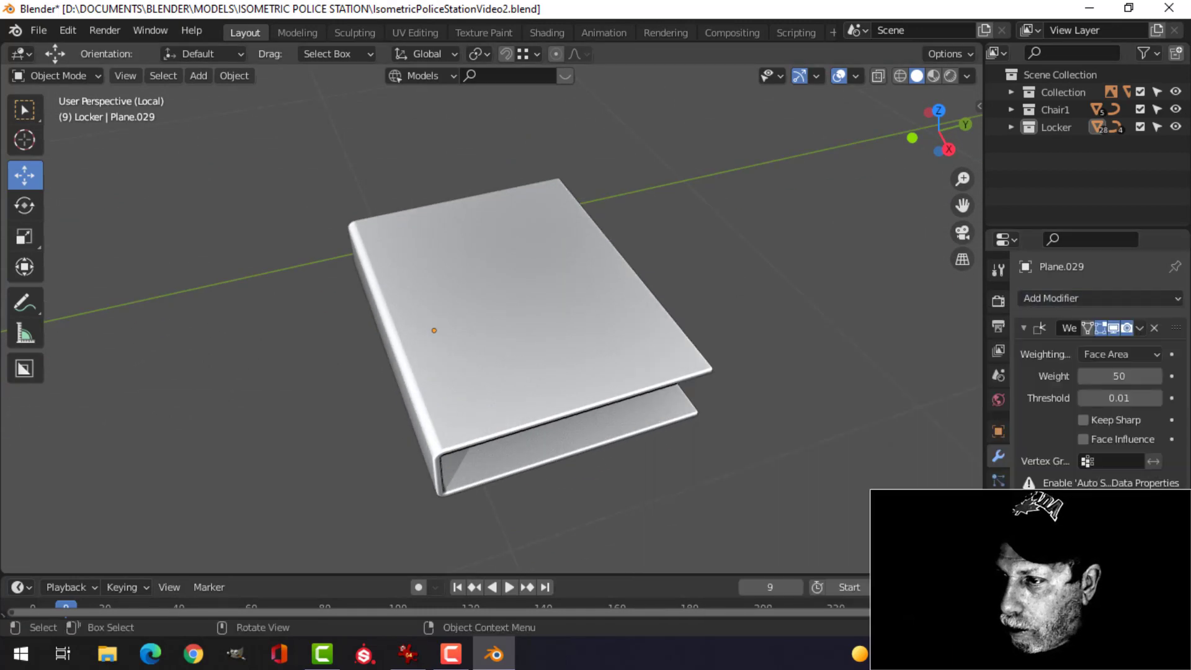
left_click(998, 481)
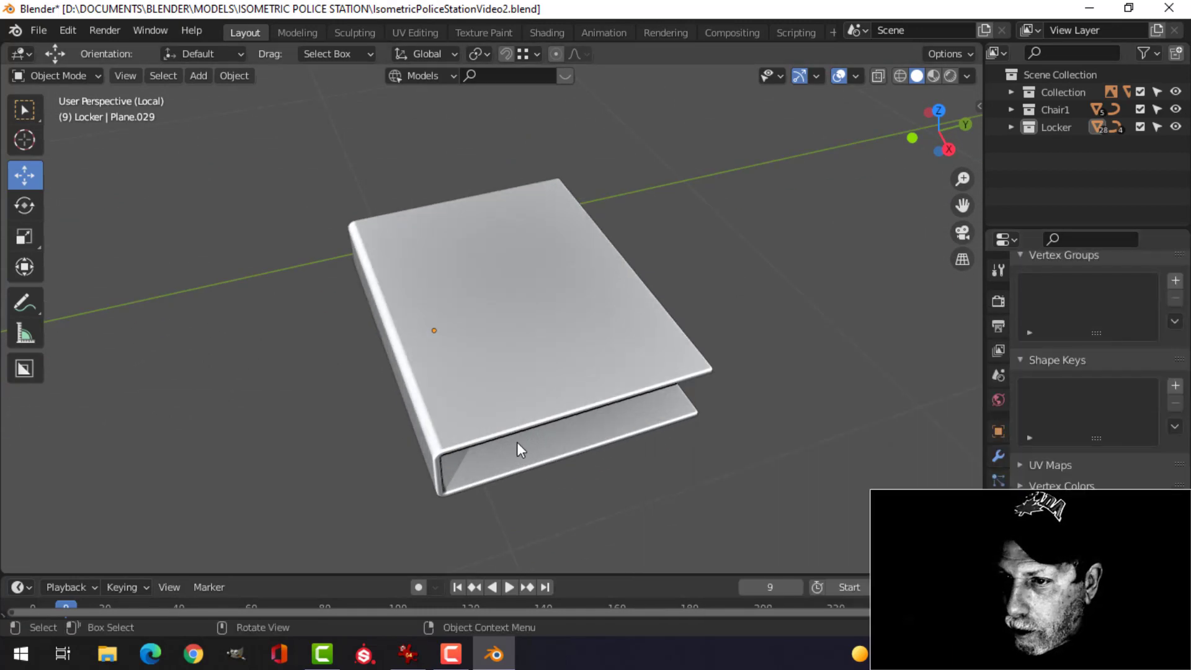
- Snap the 3D cursor to the centre of the shell's selected mesh
middle_click_drag(516, 442, 602, 386)
scroll(608, 406, "up", 3)
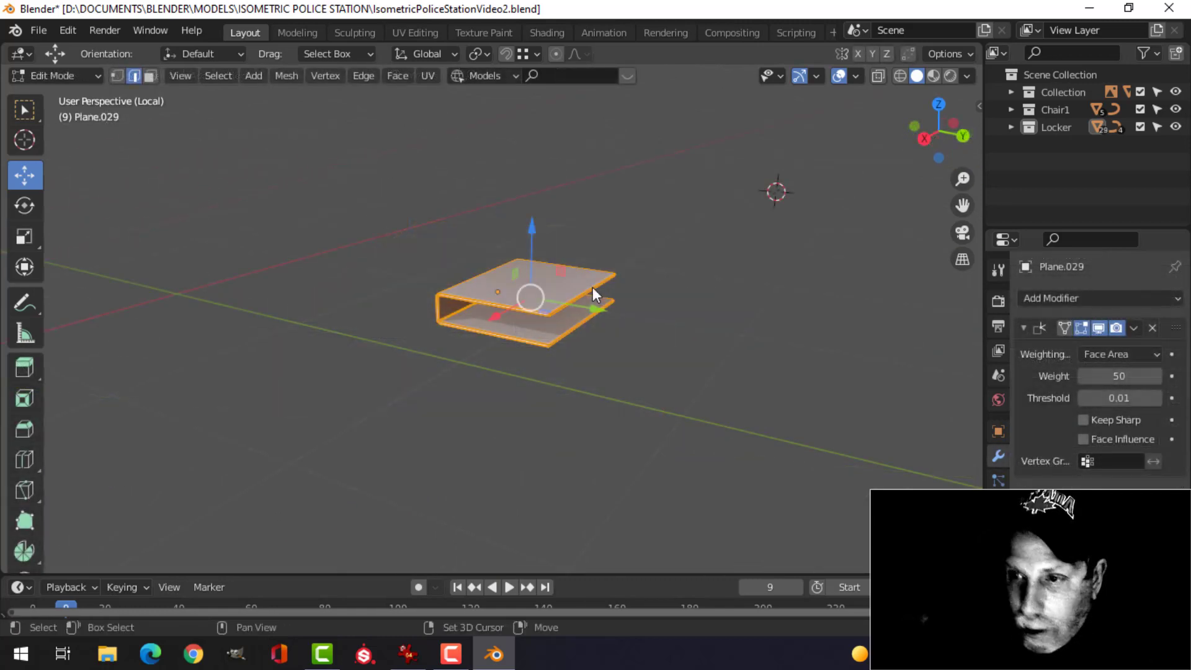
key("shift+s")
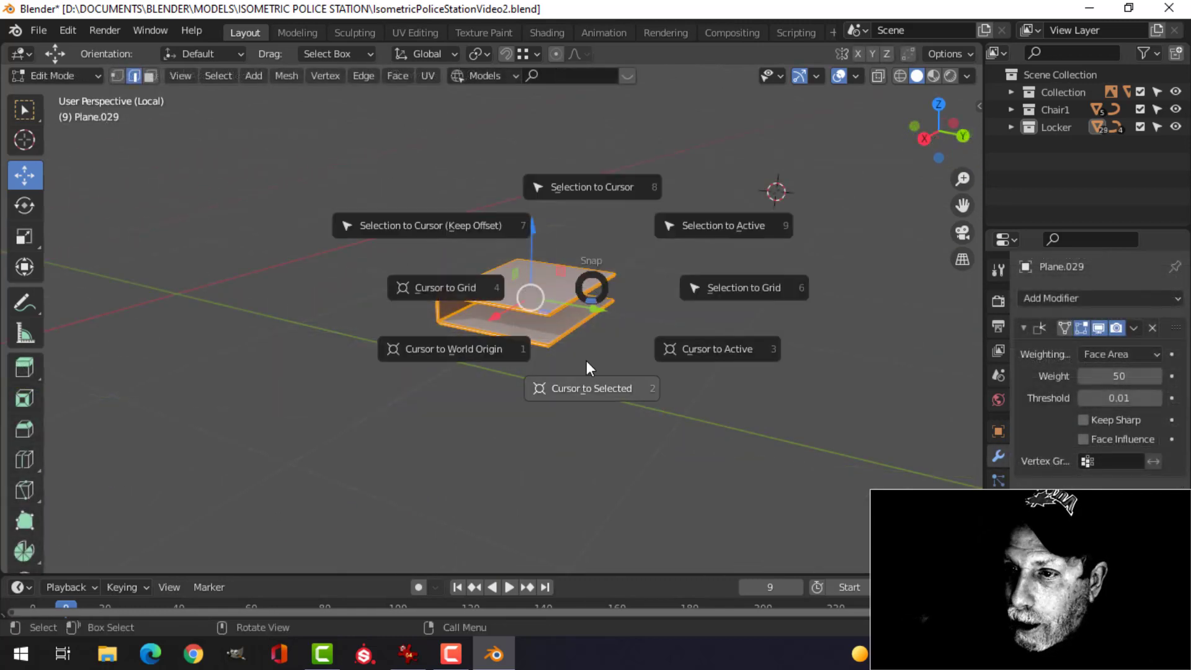
left_click(590, 395)
key("Tab")
- Add a plane at the 3D cursor and scale its mesh by about 0.142, followed by 0.876, to fit between the covers
key("shift+a")
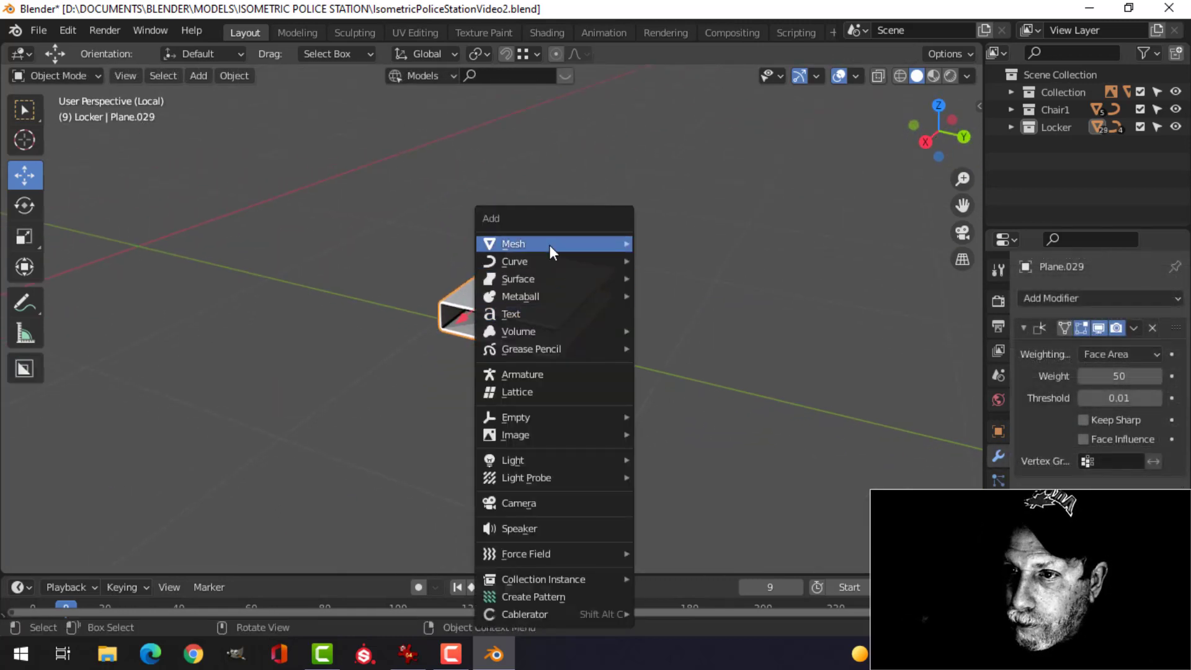
mouse_move(550, 244)
left_click(672, 244)
key("Tab")
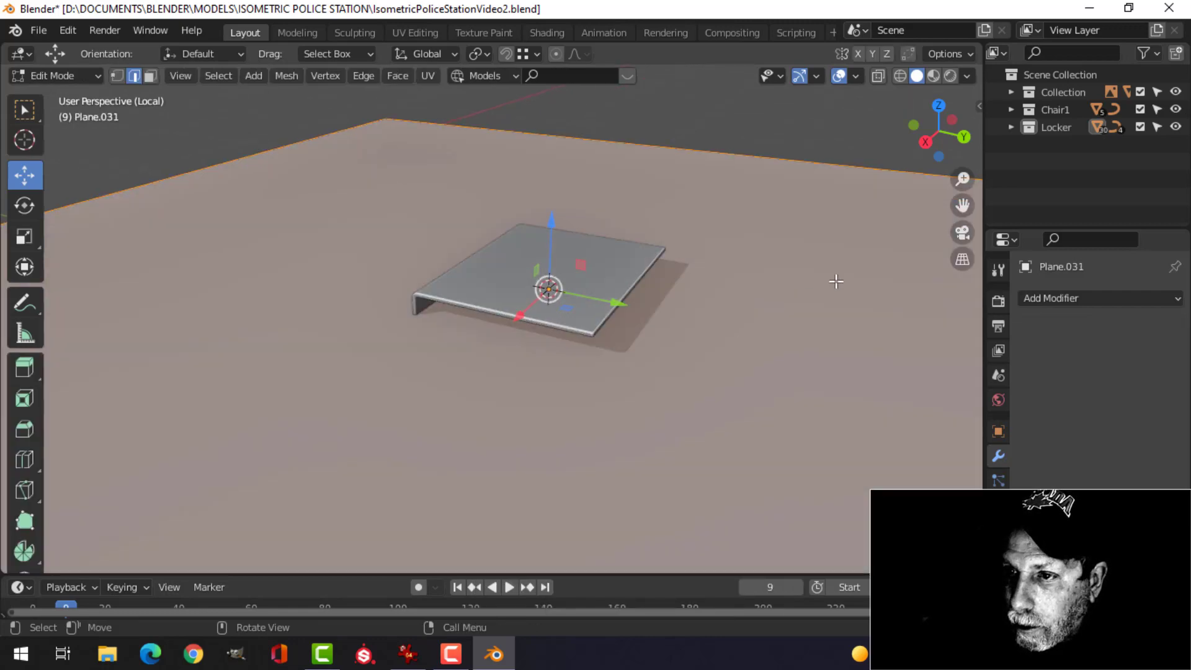
key("s")
left_click(590, 299)
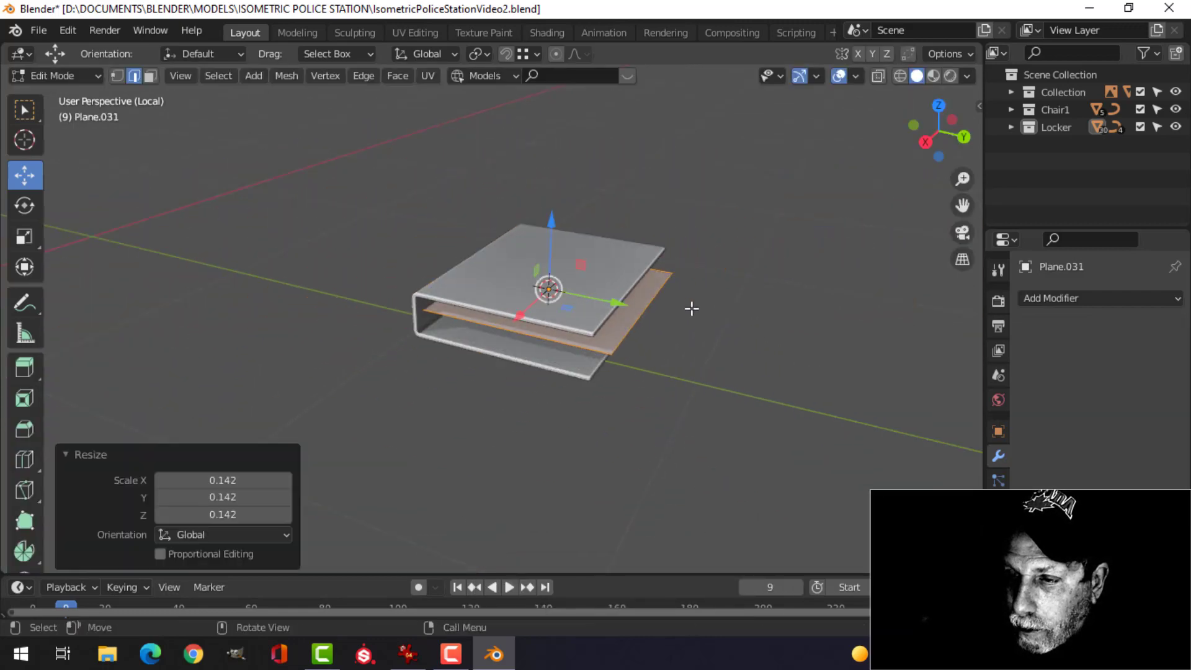
middle_click_drag(691, 306, 755, 309)
key("s")
left_click(701, 307)
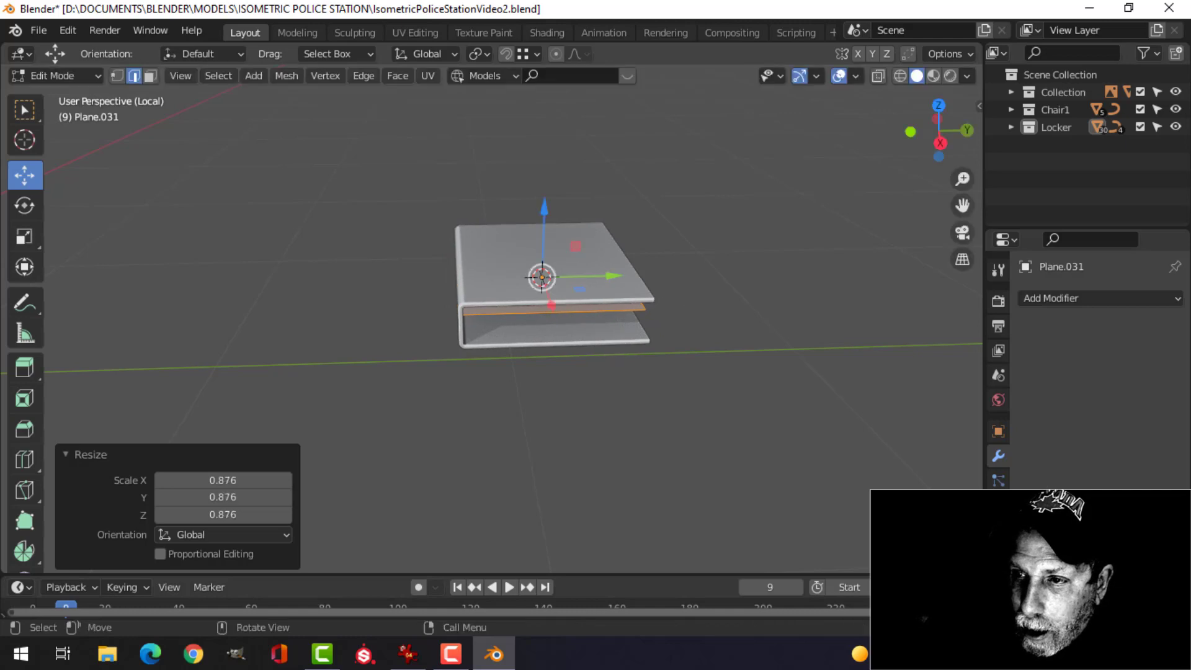
- Raise the plane to just under the upper cover and extrude it down to the lower cover as a page block
middle_click_drag(673, 313, 603, 281)
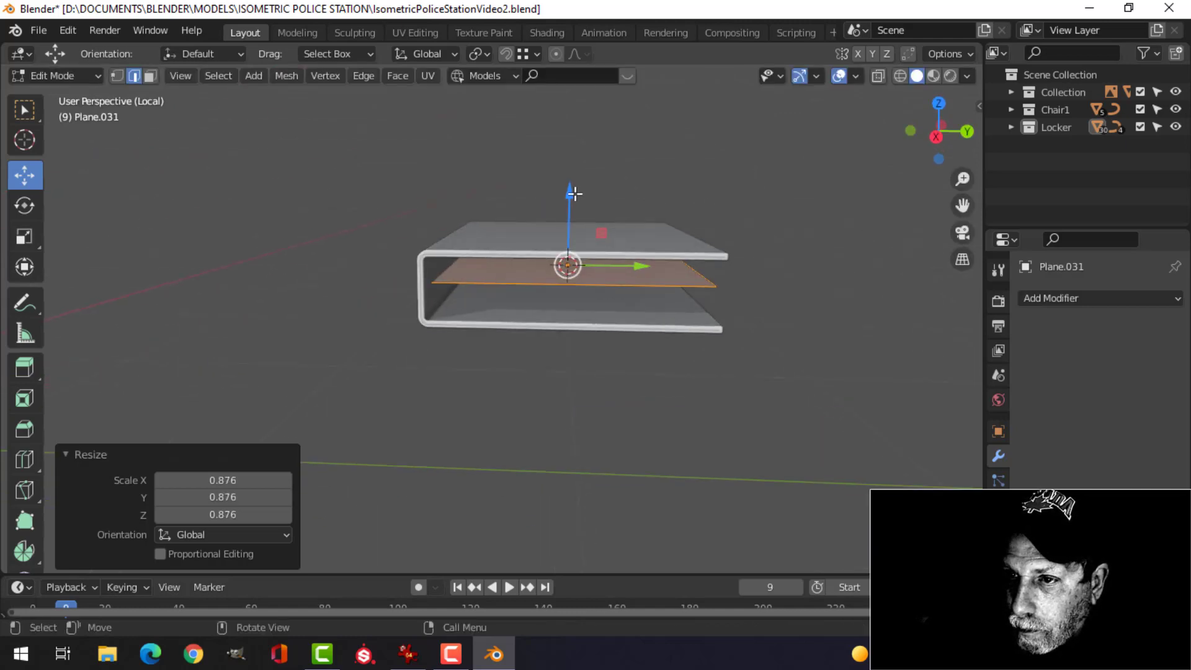
mouse_move(575, 194)
left_mouse_down()
mouse_move(578, 229)
mouse_move(571, 179)
left_mouse_up()
key("e")
right_click(604, 292)
middle_click_drag(664, 266, 624, 317)
left_click(694, 319)
- Scale the page block along the X axis by about 1.222
key("s")
key("x")
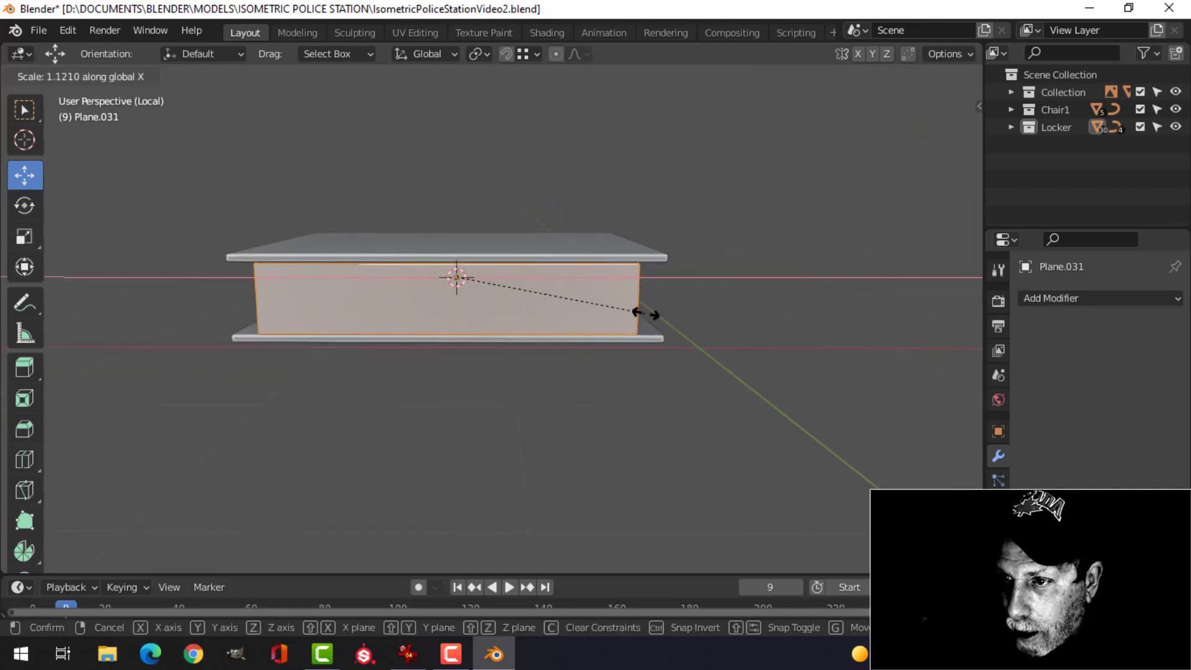
left_click(663, 306)
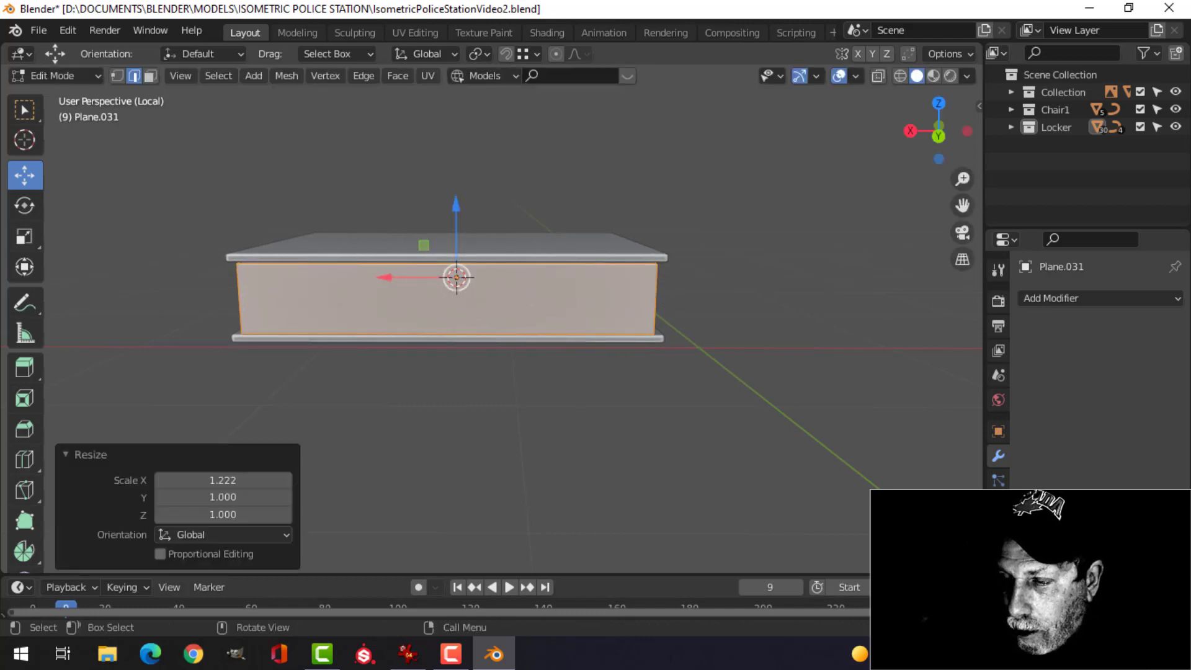
- Move the page block's face at the shell's open side slightly inward along Y
middle_click_drag(397, 323, 426, 325)
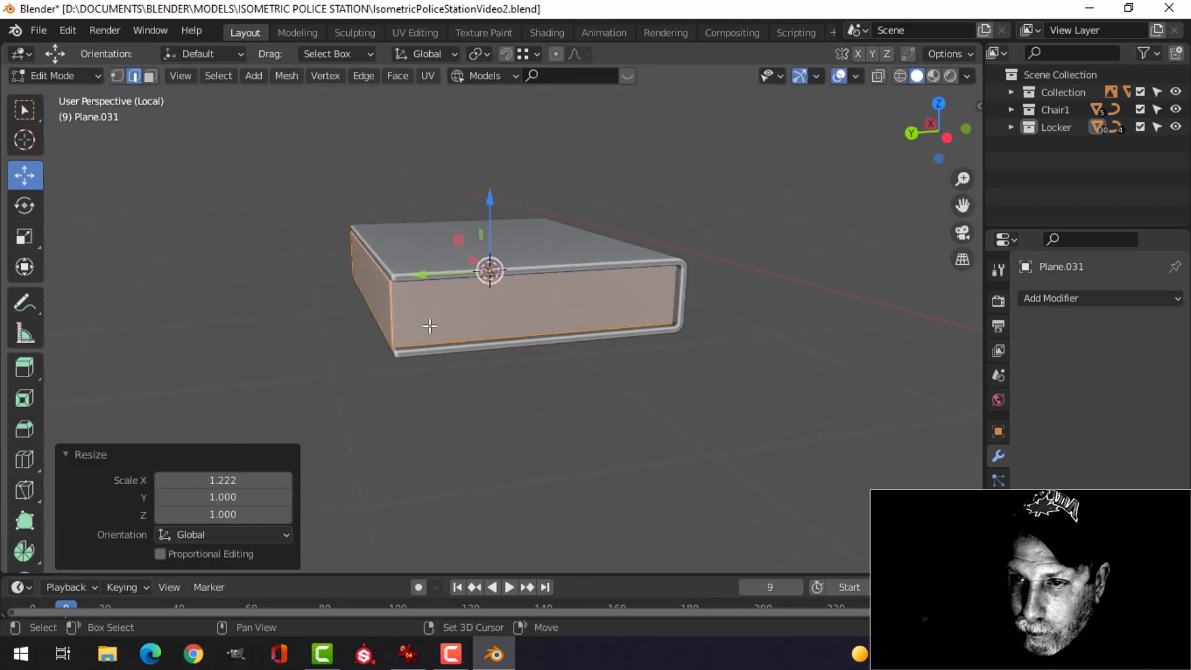
left_click(372, 326)
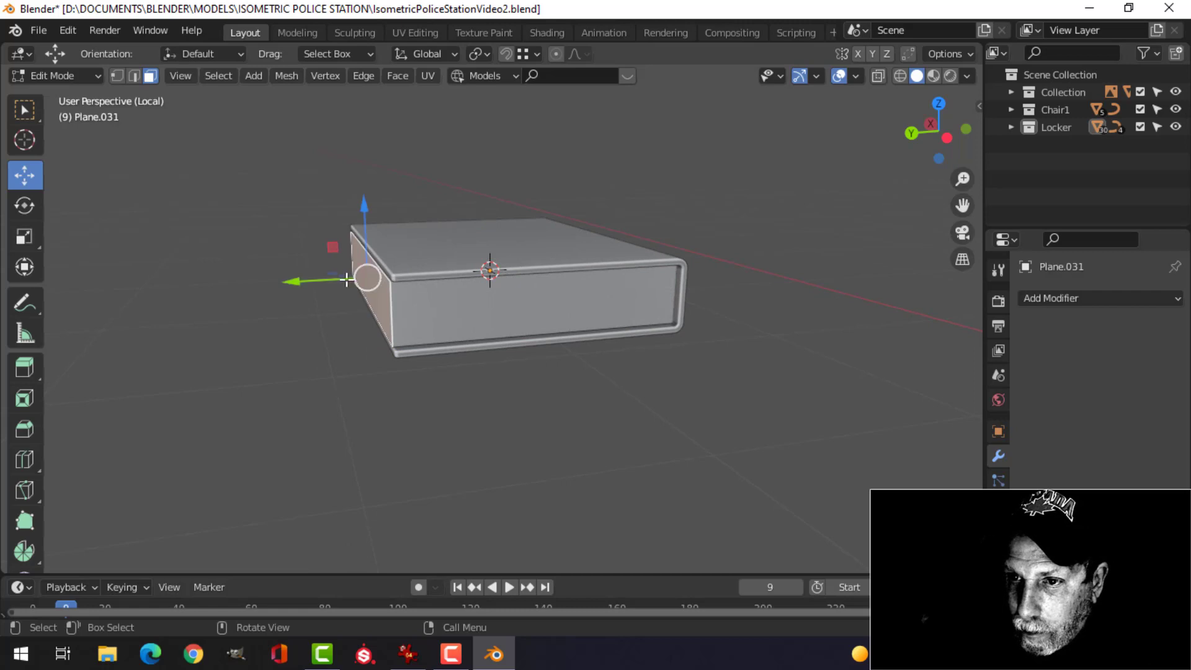
left_click_drag(307, 274, 318, 273)
key("Tab")
- Widen the whole page block slightly along the X axis
mouse_move(412, 333)
middle_mouse_down()
mouse_move(590, 327)
mouse_move(474, 341)
mouse_move(399, 327)
middle_mouse_up()
scroll(531, 320, "up", 3)
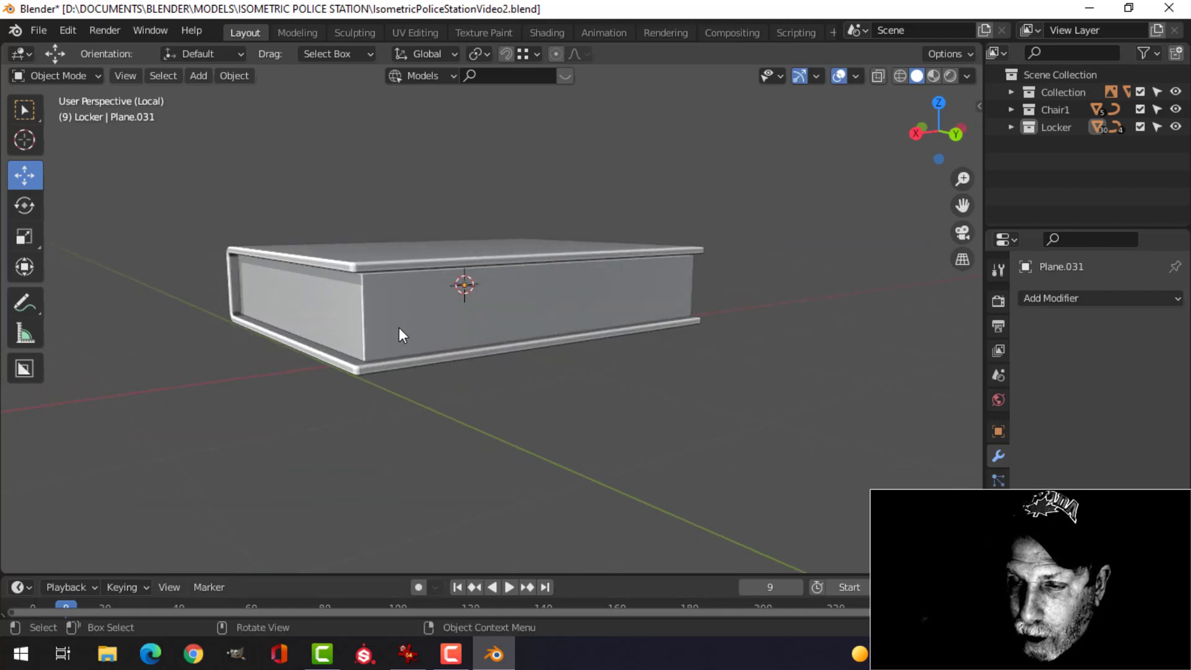
left_click(366, 314)
key("Tab")
key("a")
middle_click_drag(492, 316, 471, 319)
key("s")
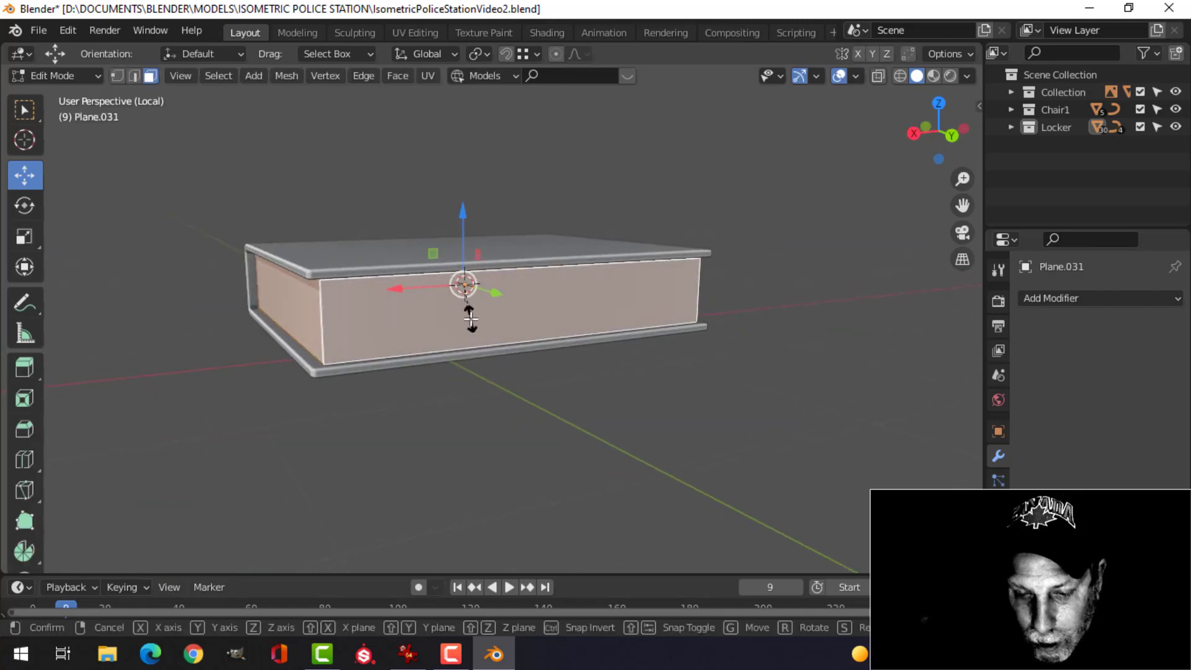
key("x")
left_click(489, 319)
key("alt+a")
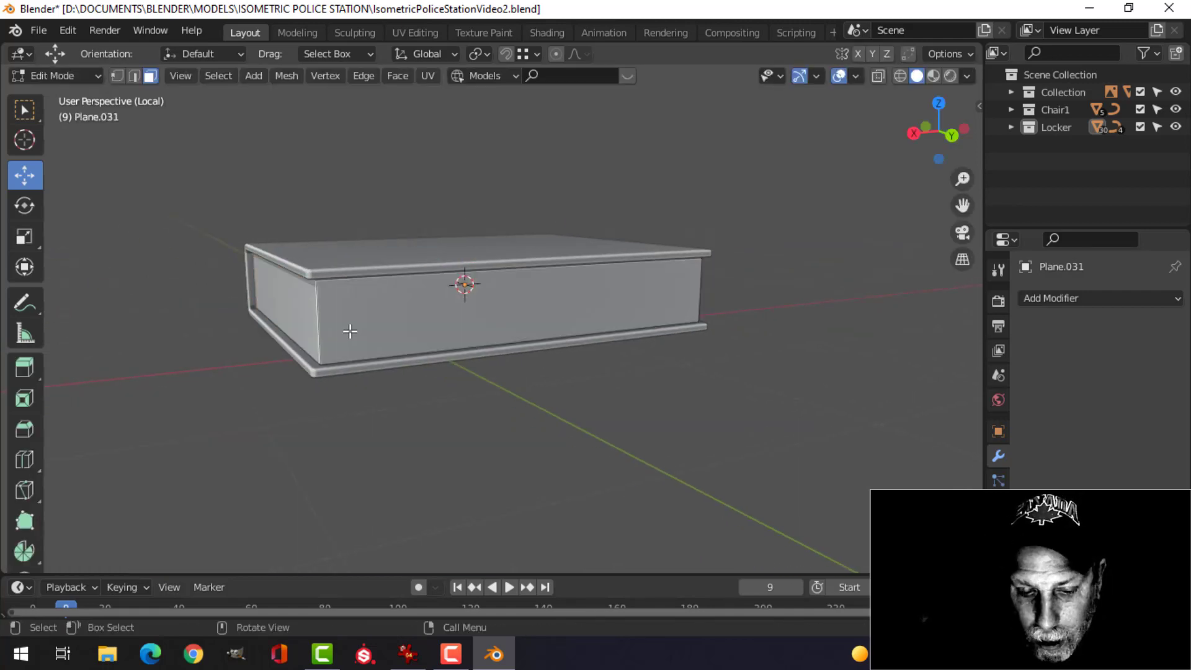
- Bevel the page block's two vertical edges at the open side about 0.00375 m wide with four segments
left_click(321, 306)
middle_click_drag(325, 306, 550, 308)
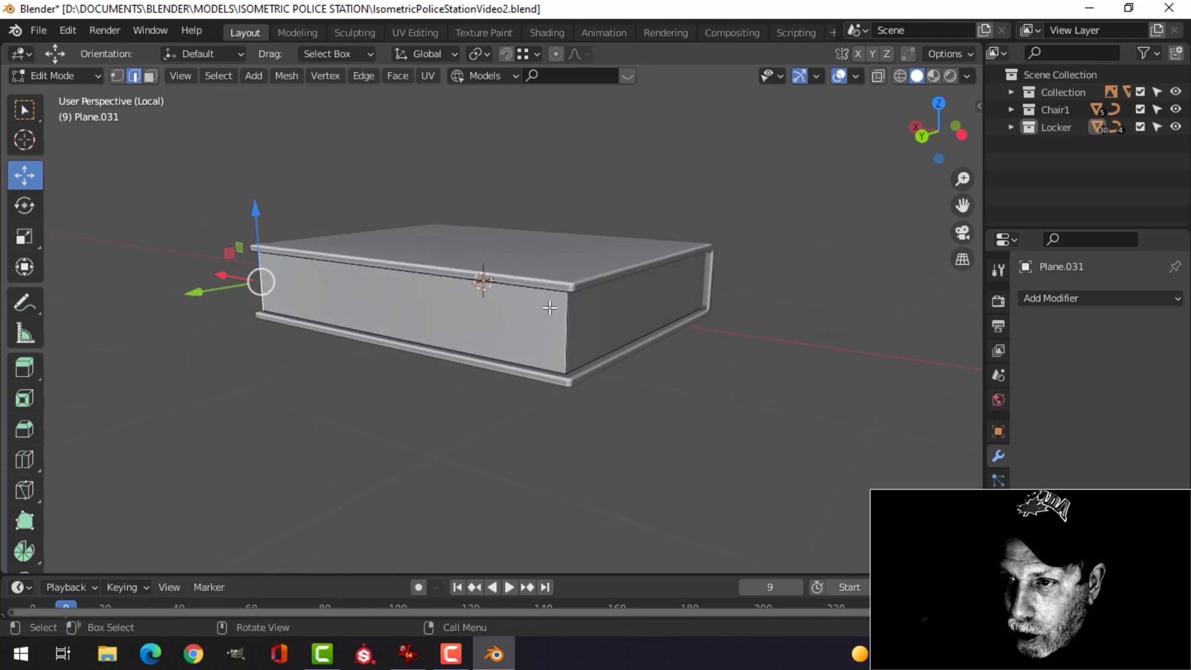
left_click(569, 310, "shift")
scroll(713, 335, "up", 2)
middle_click_drag(713, 335, 649, 340, "shift")
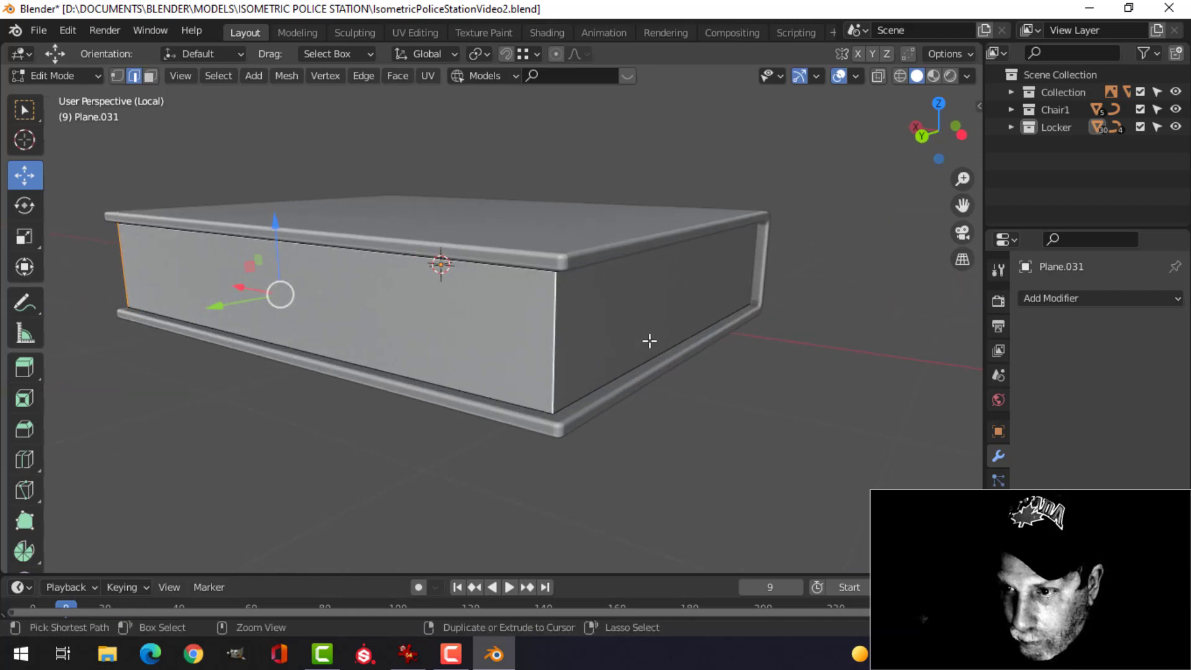
key("ctrl+b")
left_click(732, 344)
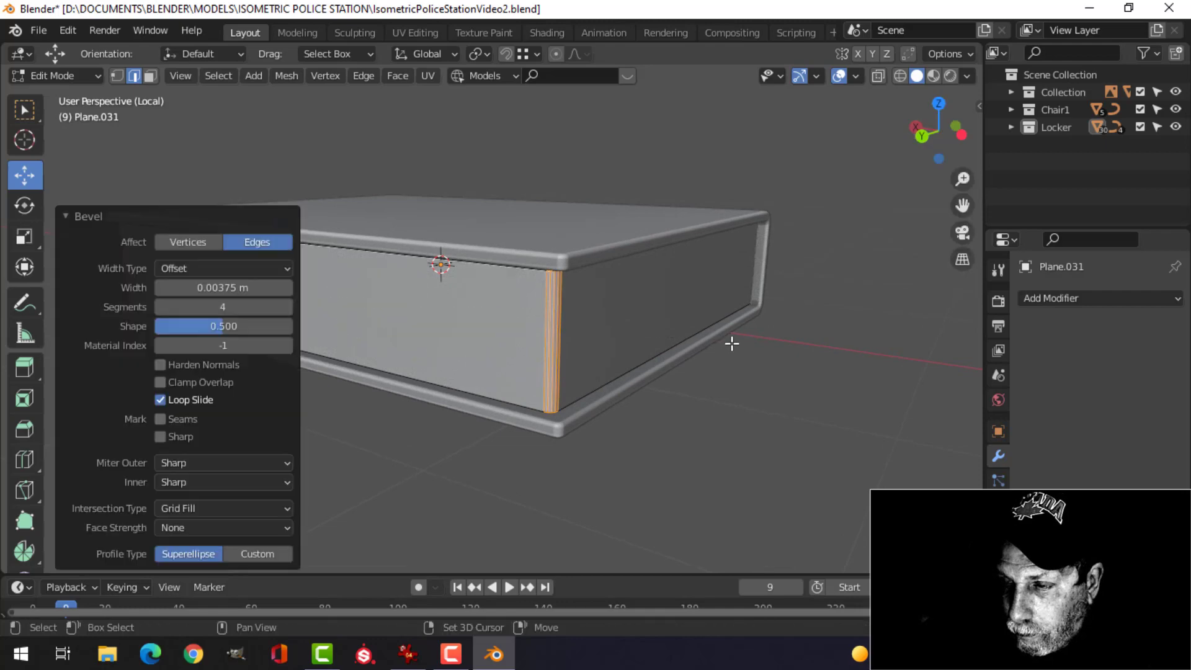
scroll(641, 336, "down", 2)
key("Tab")
- Isolate the page block and delete its upper and lower faces
left_click(591, 318)
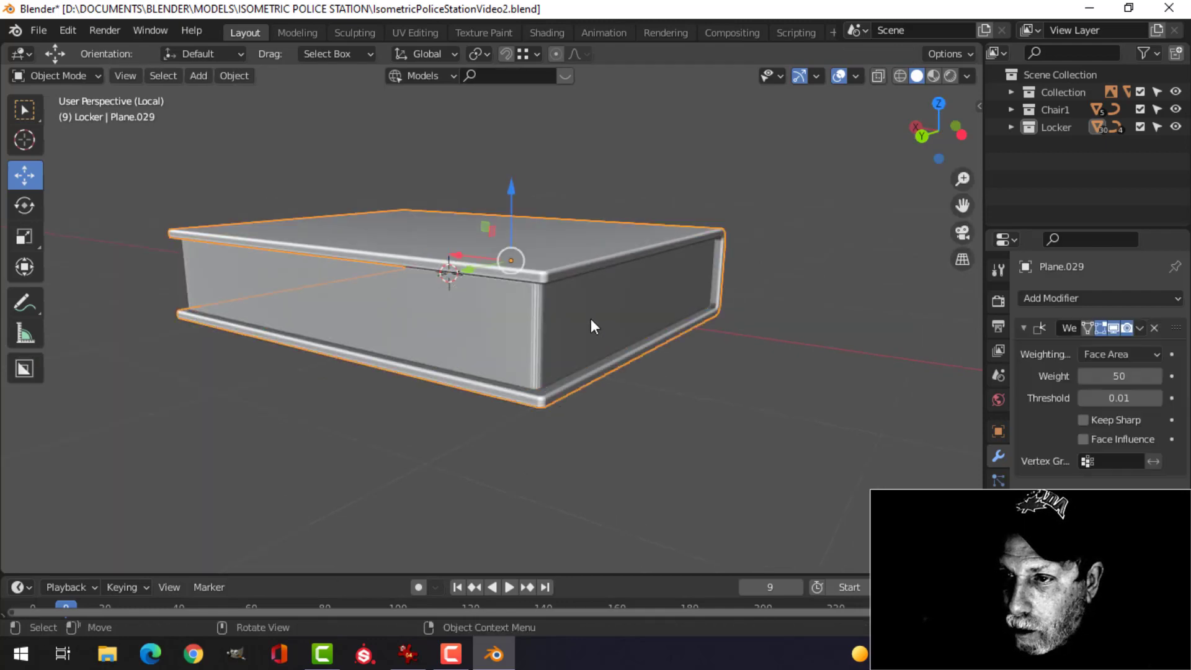
left_click(629, 315)
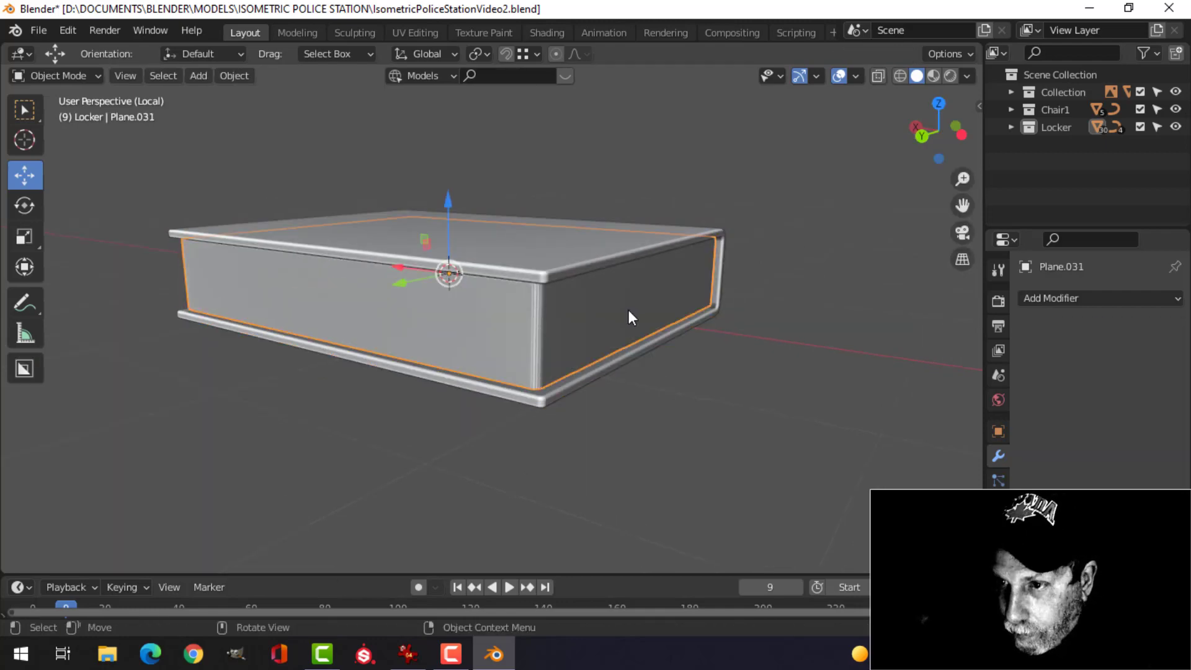
key("KP_Divide")
key("KP_Divide")
middle_click_drag(610, 316, 621, 347)
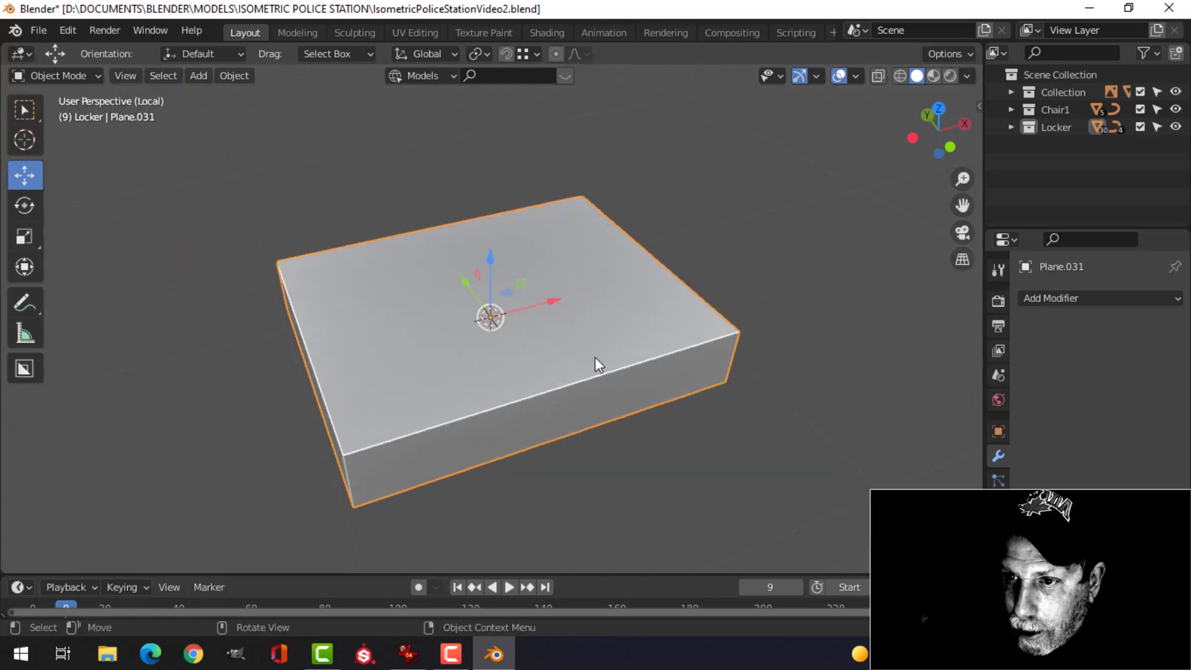
middle_click_drag(509, 357, 554, 256)
key("Tab")
key("3")
left_click(585, 341)
left_click(492, 270, "shift")
key("x")
left_click(492, 270)
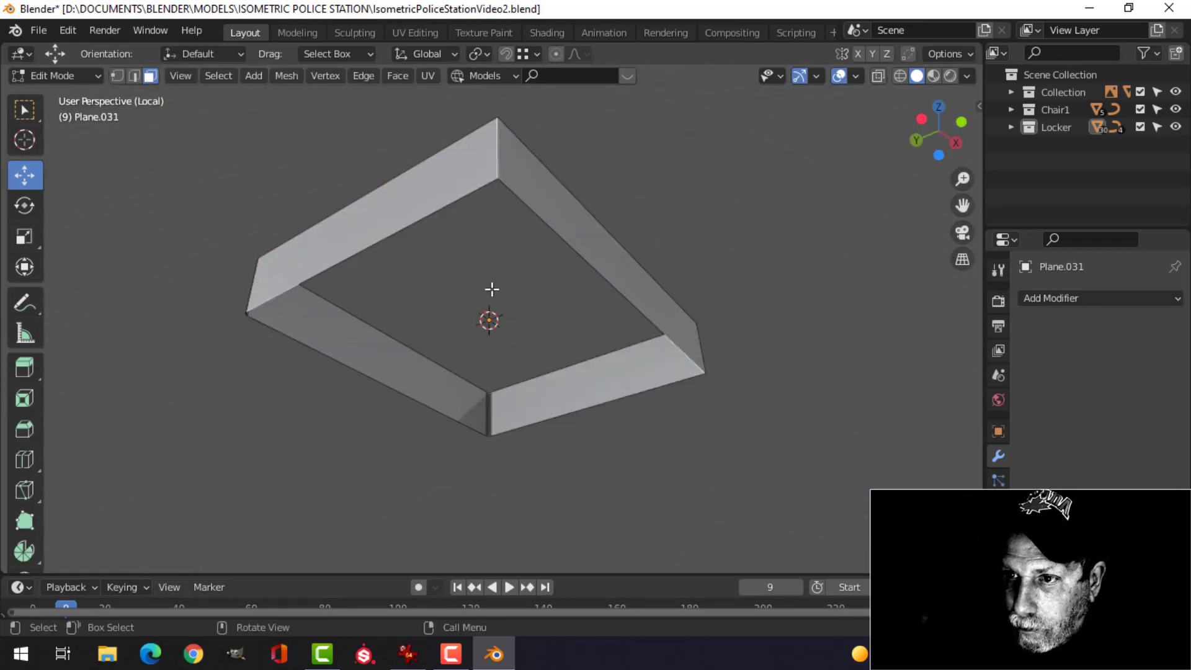
- Delete the page block's spine-side face and leave the isolated view
middle_click_drag(489, 287, 508, 324)
left_click(613, 280)
key("x")
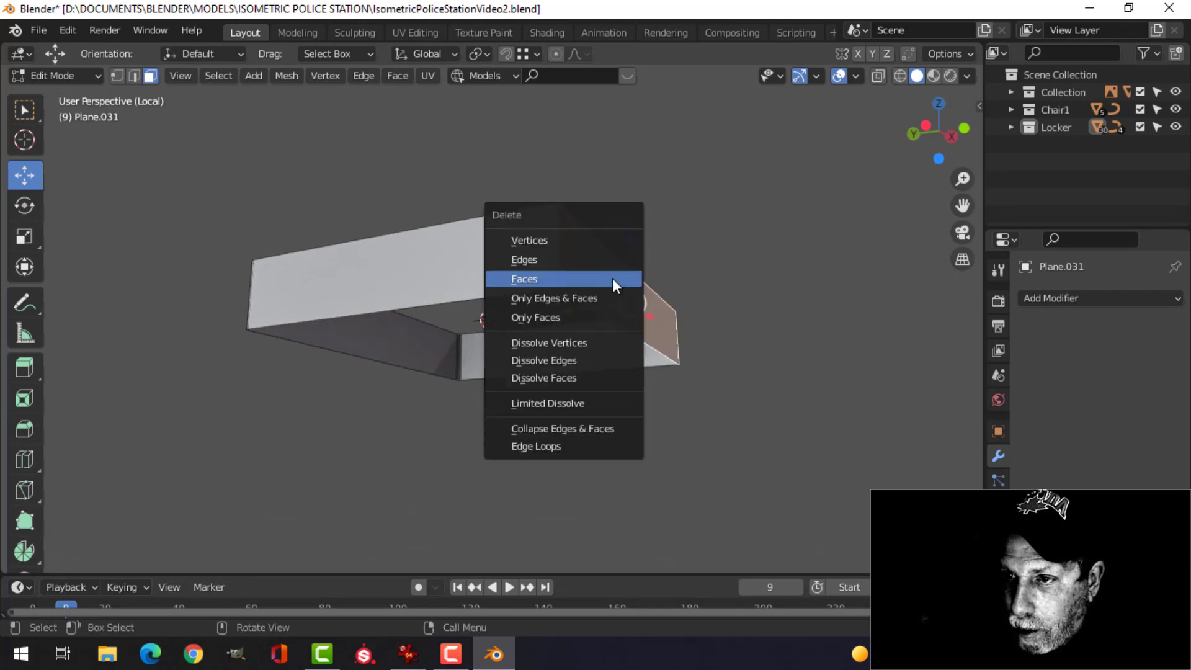
left_click(613, 279)
middle_click_drag(613, 280, 399, 301)
key("Tab")
key("KP_Divide")
- Shade the page block smooth and deselect everything
scroll(399, 301, "up", 5)
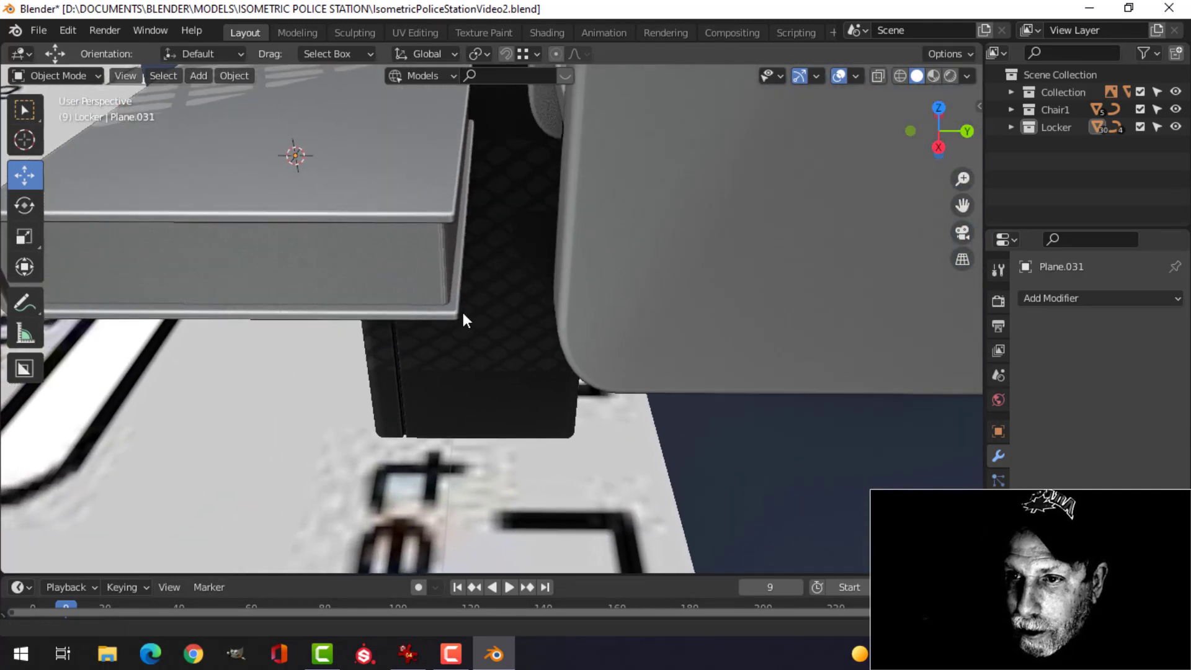
left_click(355, 266)
right_click(355, 265)
left_click(337, 252)
key("alt+a")
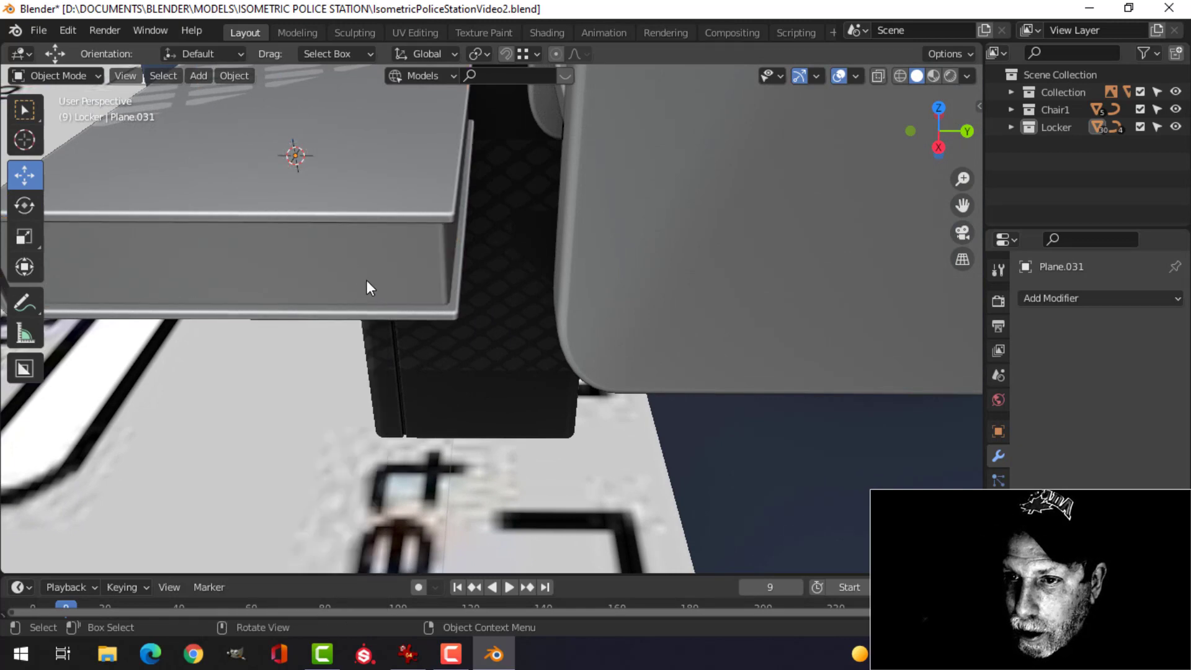
scroll(366, 281, "down", 2)
middle_click_drag(366, 281, 384, 273)
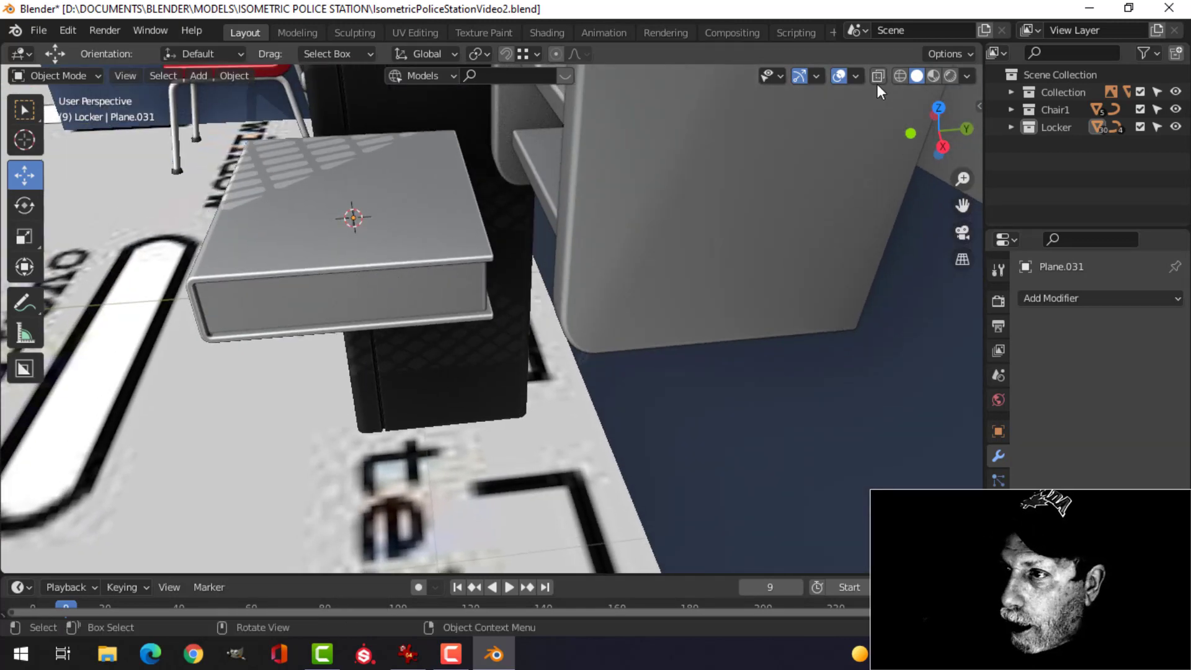
- Check face orientation in the viewport and correct the normals of the telephone unit's side panels
left_click(856, 75)
left_click(800, 389)
left_click(800, 388)
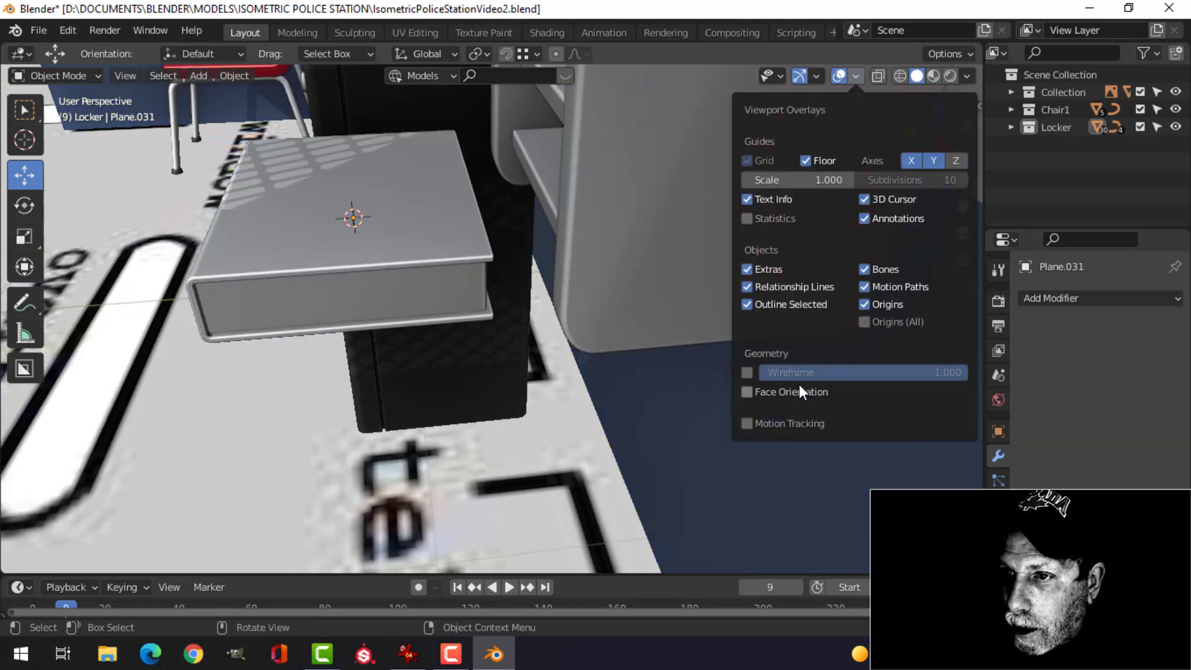
left_click(660, 280)
key("Tab")
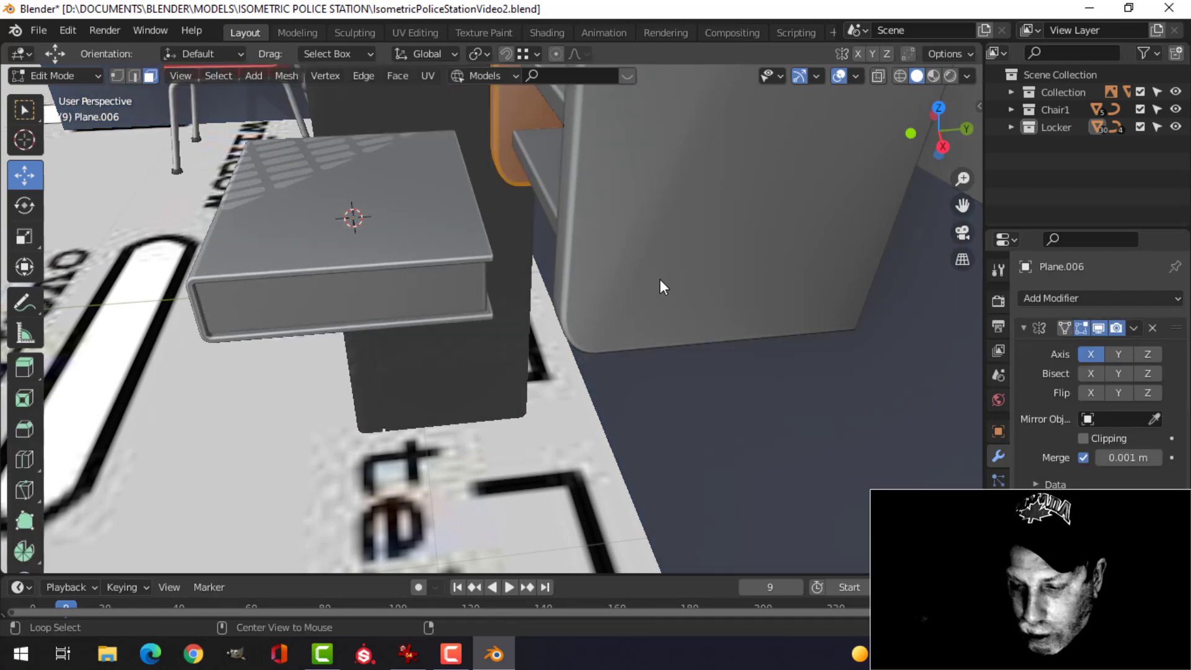
key("alt+n")
left_click(660, 279)
key("Tab")
key("alt+a")
- Scale the phone book's cover and page block together to about 0.871 and rotate them 90° around the global Z axis
scroll(649, 271, "down", 3)
middle_click_drag(652, 273, 685, 278)
middle_click_drag(654, 200, 776, 221)
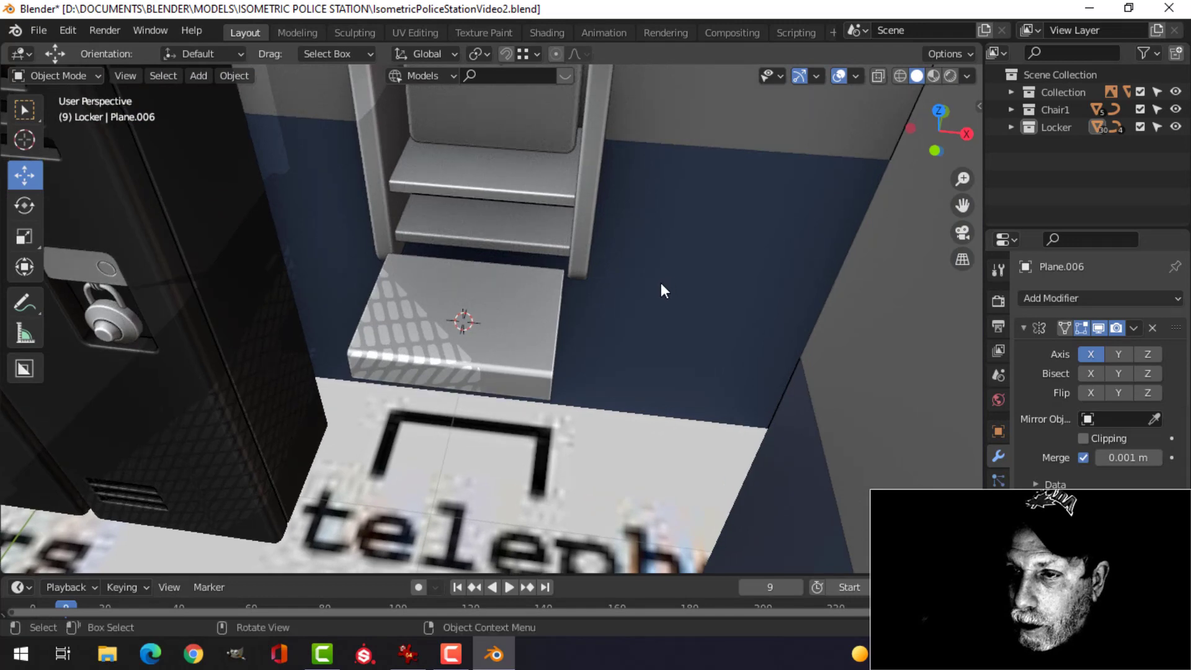
scroll(652, 282, "up", 3)
middle_click_drag(539, 292, 721, 263, "shift")
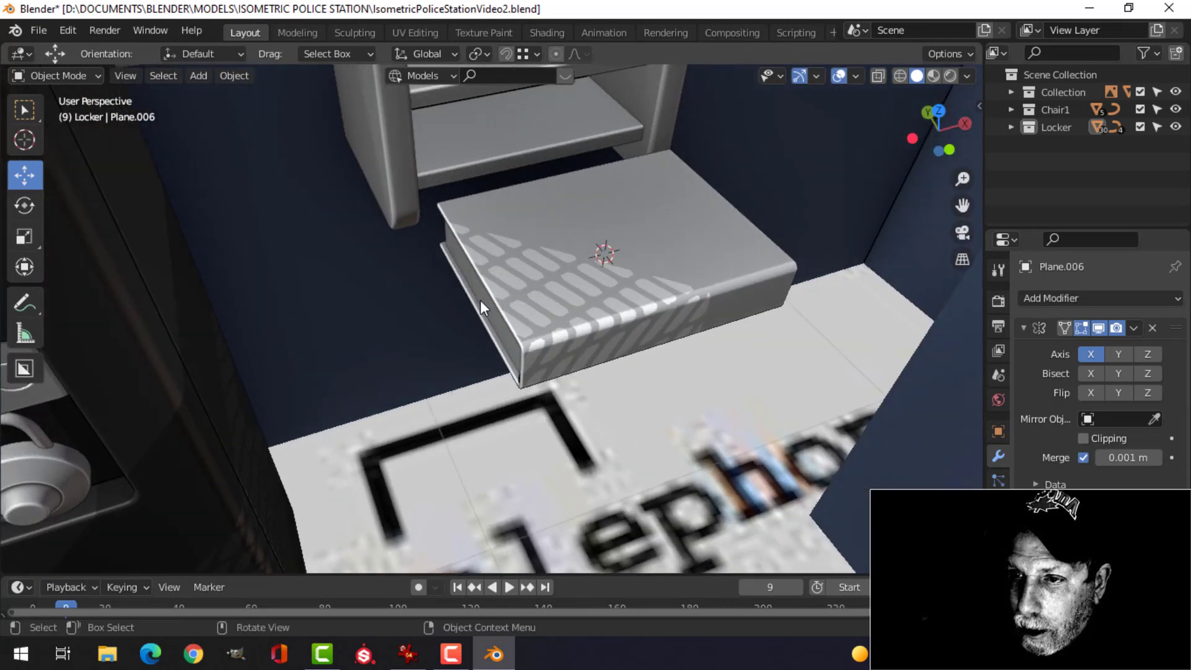
left_click(481, 300)
left_click(521, 263, "shift")
scroll(657, 285, "down", 2)
key("Tab")
key("a")
middle_click_drag(695, 287, 706, 267)
key("s")
left_click(691, 267)
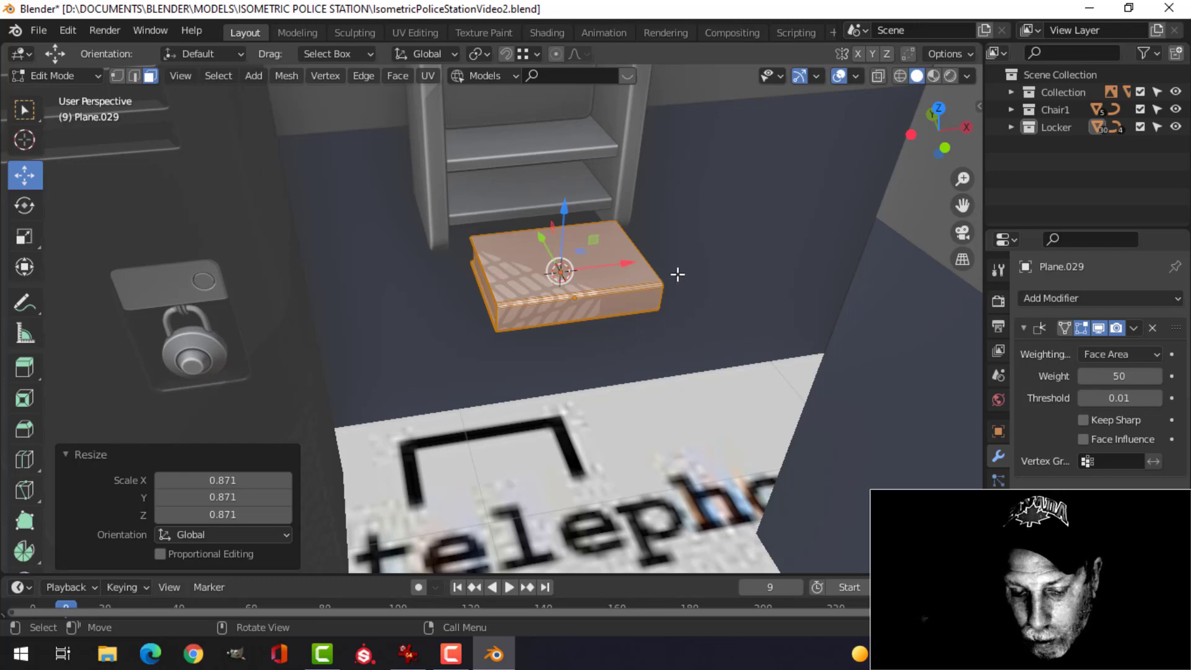
type("rz90")
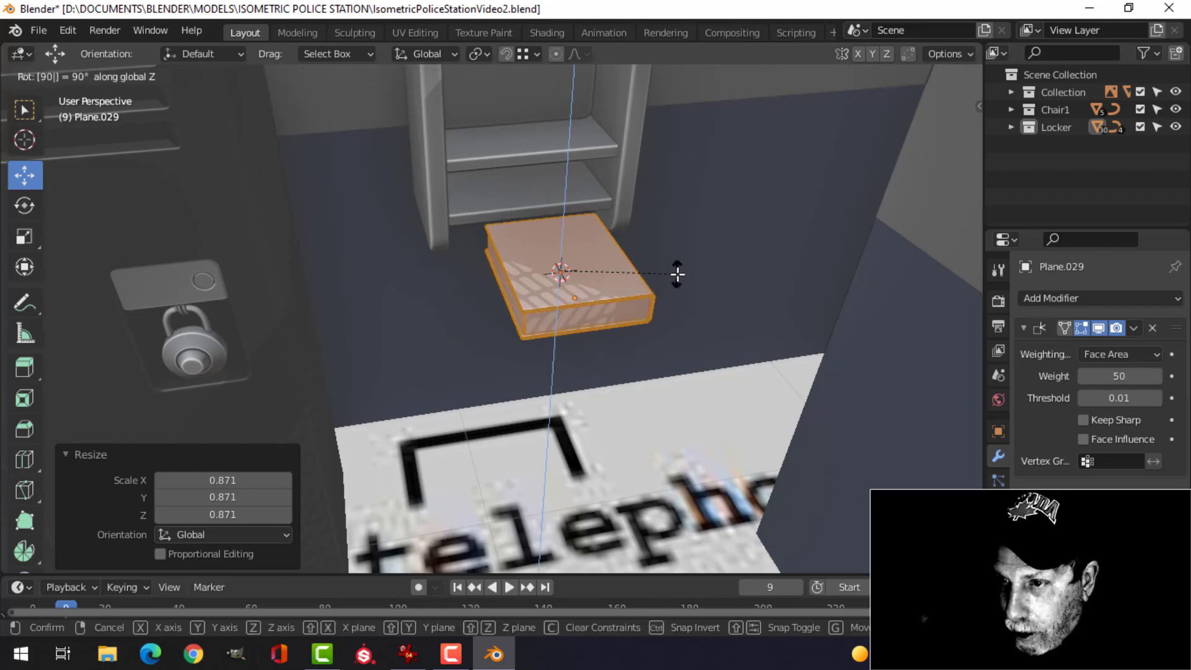
key("Return")
- Move the book onto the unit's lowest shelf, about 0.055 m up and 0.222 m plus 0.086 m along Y
middle_click_drag(645, 261, 516, 216)
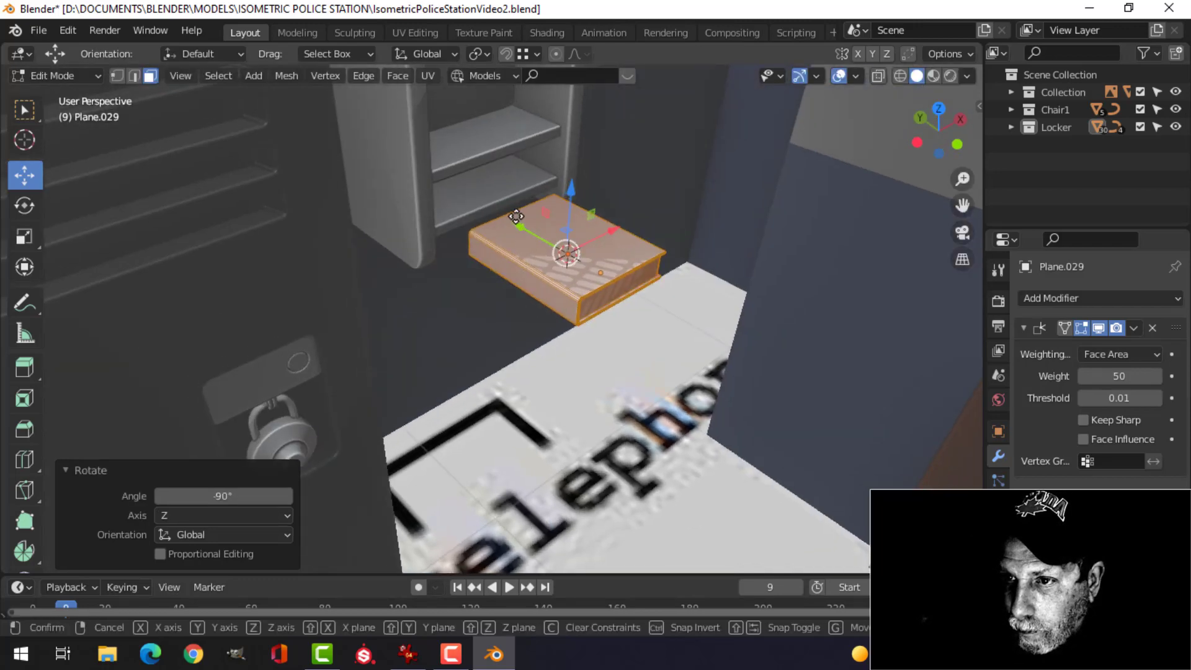
left_click_drag(516, 216, 471, 165)
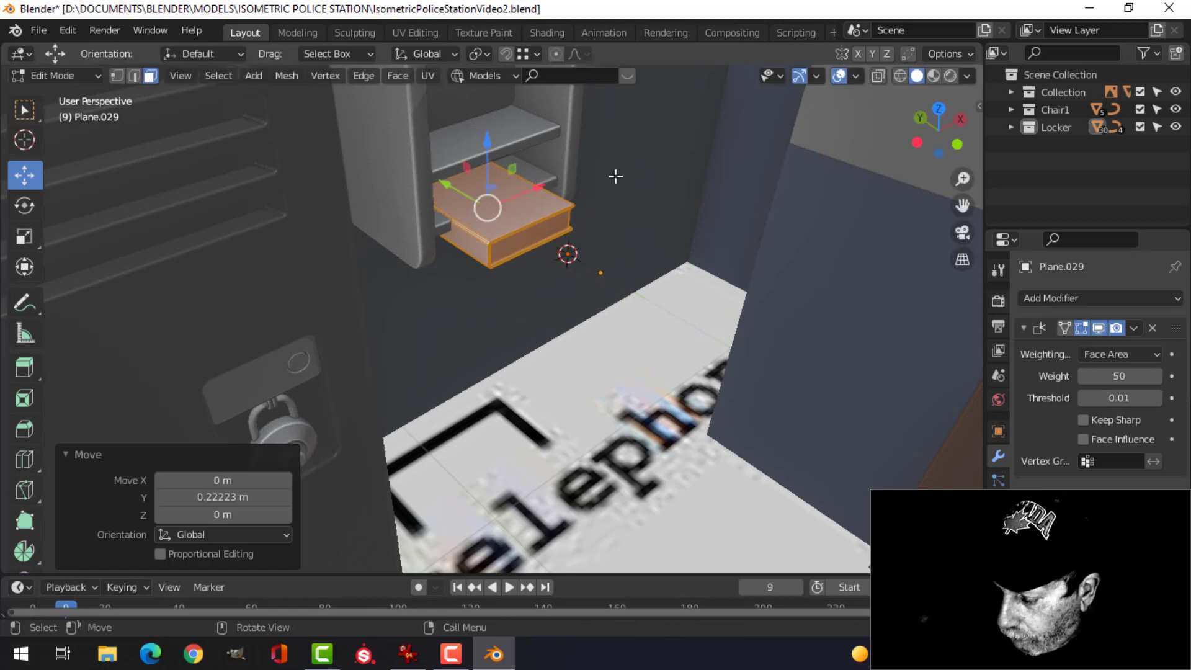
key("KP_Decimal")
scroll(605, 257, "down", 3)
middle_click_drag(604, 258, 524, 206)
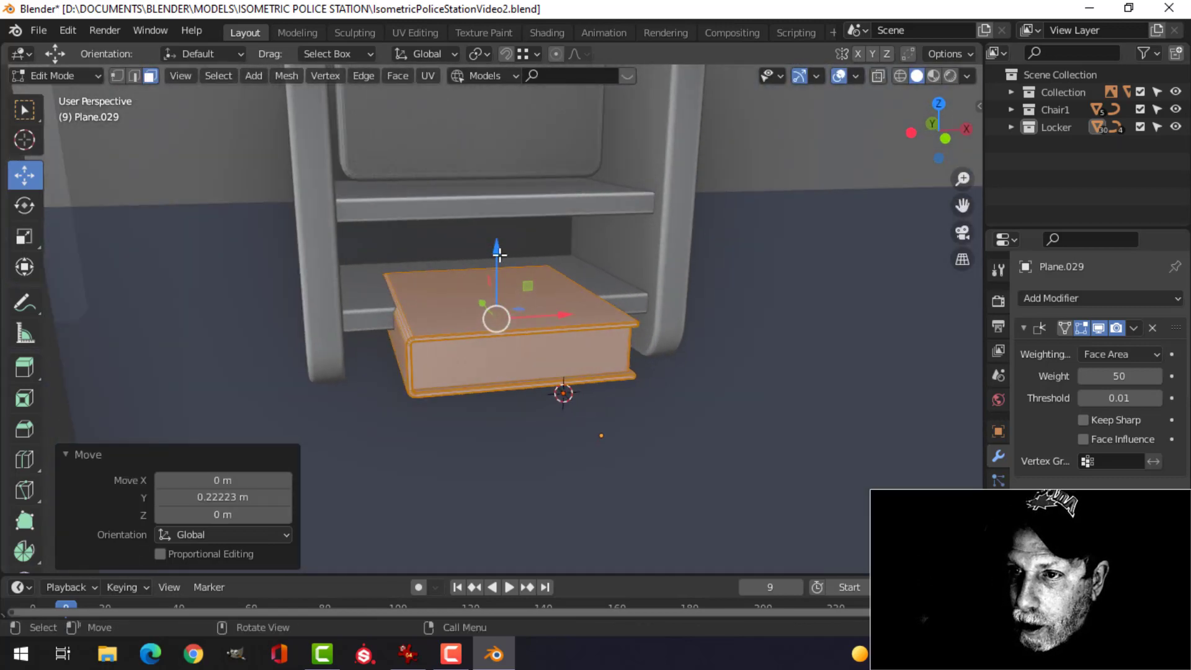
left_click_drag(499, 253, 503, 219)
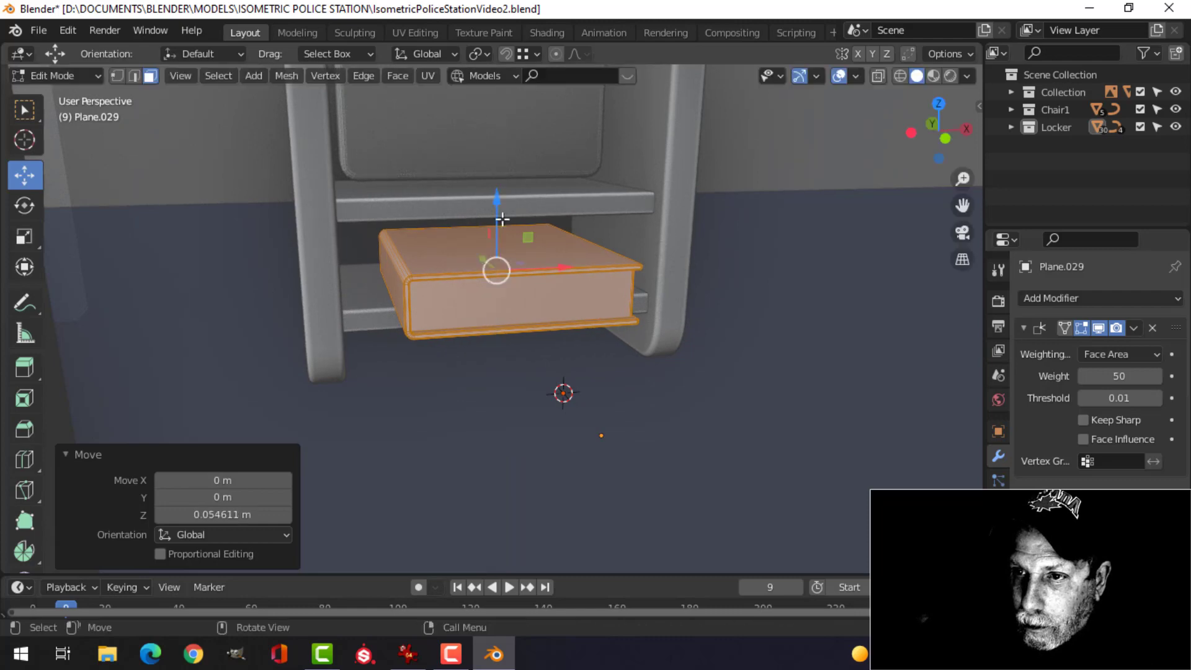
middle_click_drag(503, 219, 570, 265)
left_click_drag(445, 260, 386, 232)
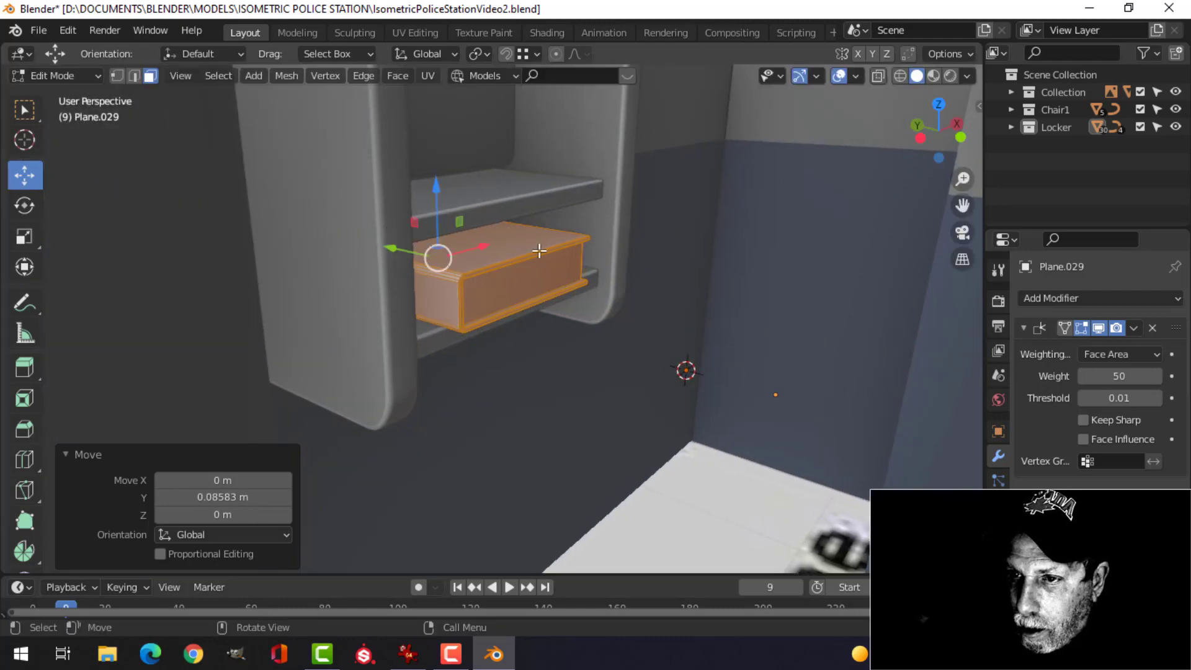
- From the top wireframe view, scale the book to about 0.963 along Y, and return to solid shading and Object Mode
middle_click_drag(540, 250, 686, 258)
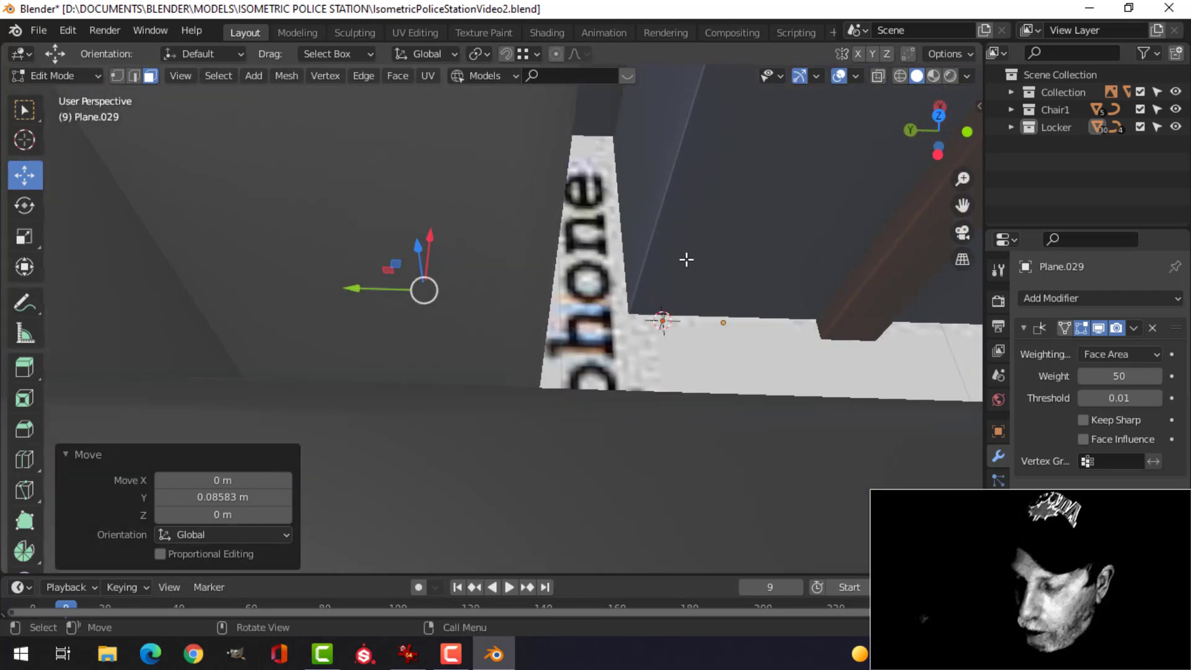
key("KP_7")
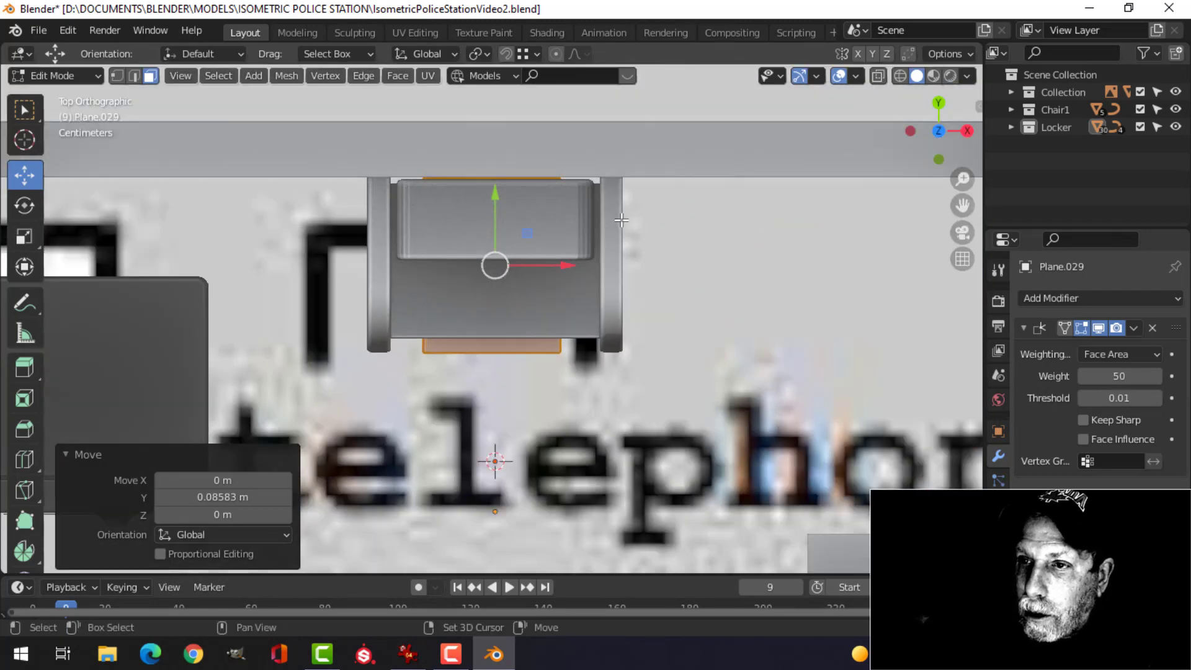
scroll(544, 251, "up", 3)
key("z")
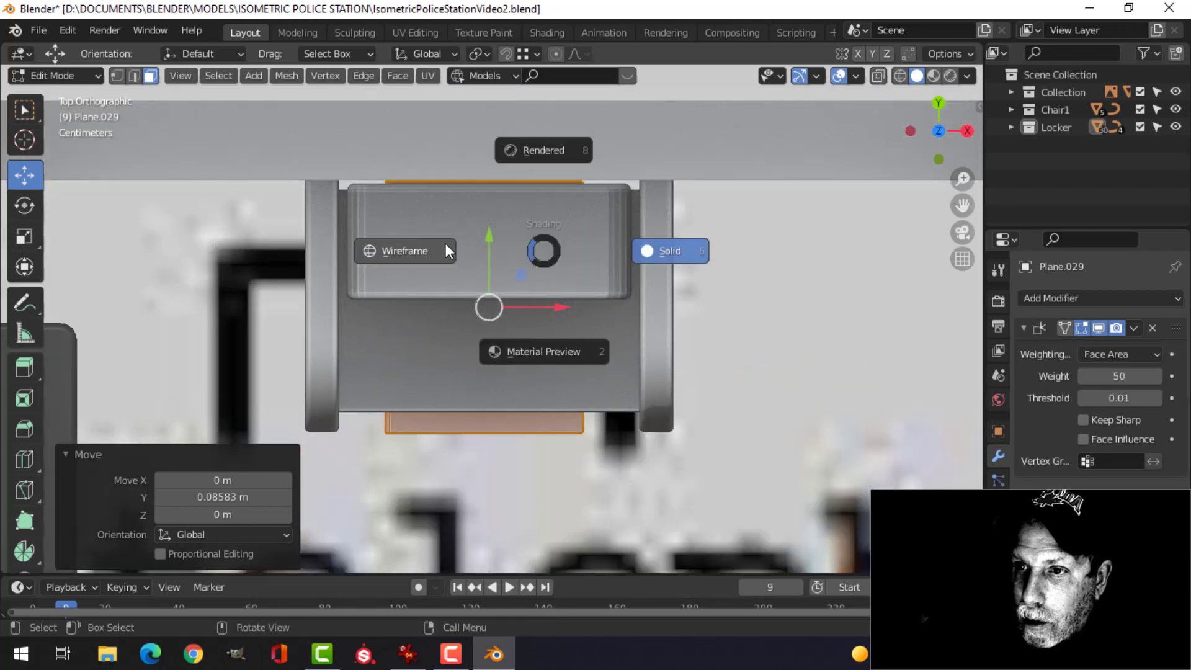
left_click(448, 249)
key("s")
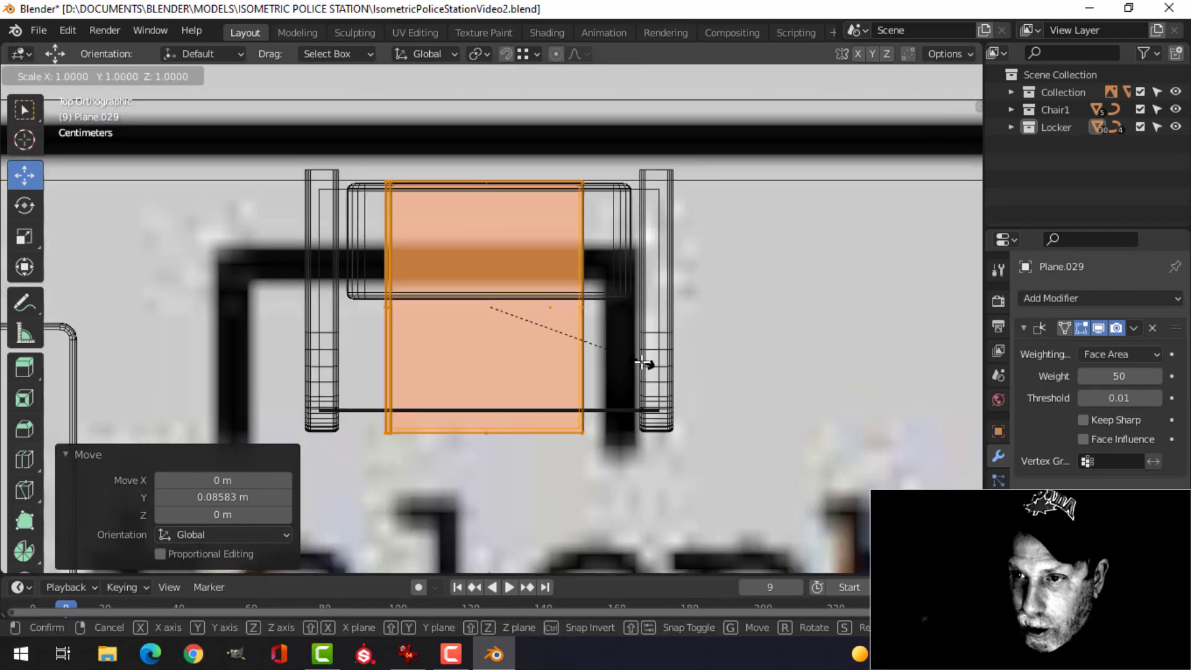
left_click(645, 352)
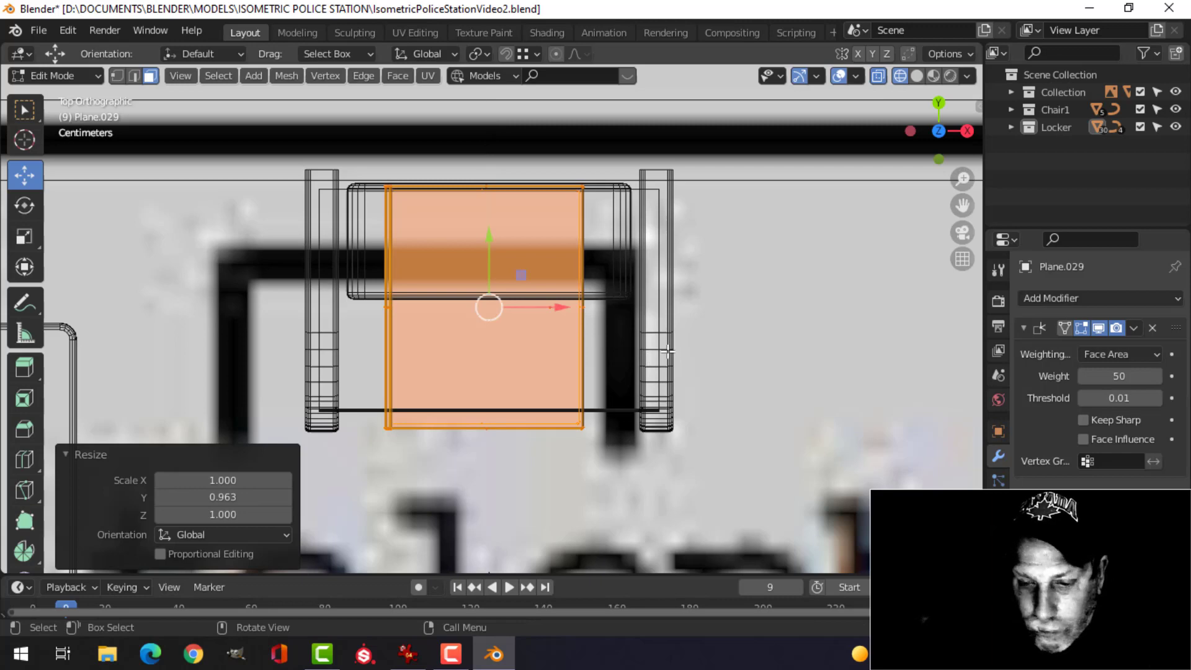
key("z")
left_click(752, 348)
key("Tab")
- Shift the cover and page block about 0.016 m along X on the shelf, deselect them, and save the file
mouse_move(712, 330)
middle_mouse_down()
mouse_move(624, 271)
mouse_move(565, 318)
mouse_move(557, 286)
mouse_move(514, 303)
middle_mouse_up()
left_click(523, 269)
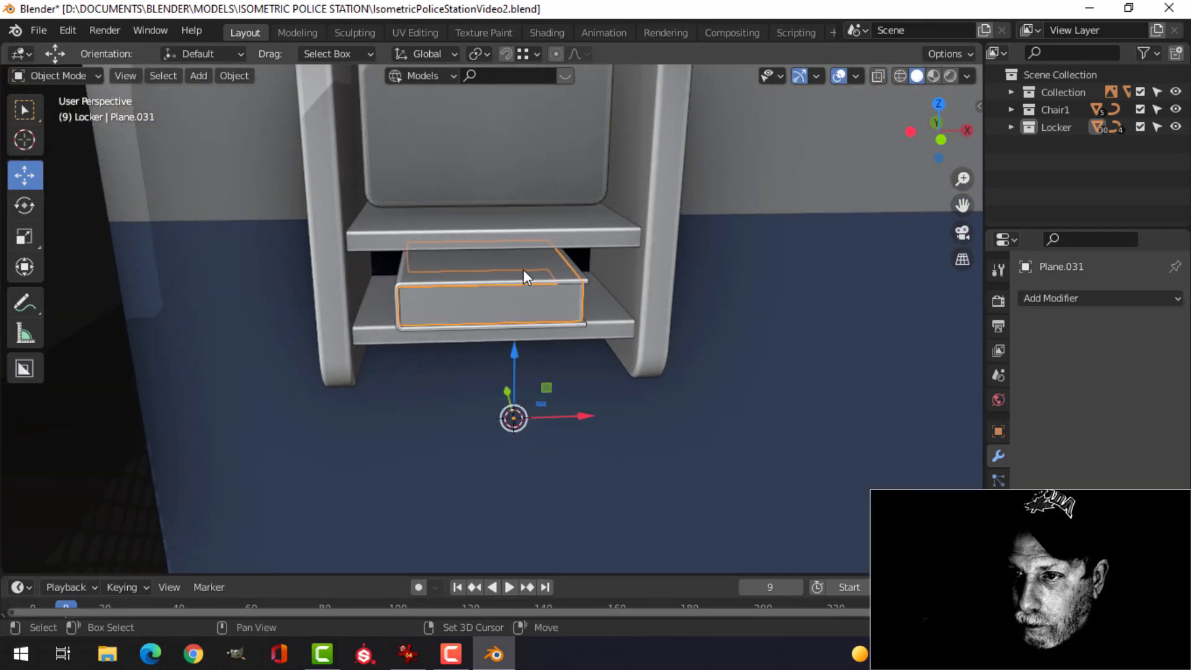
left_click(523, 271)
key("g")
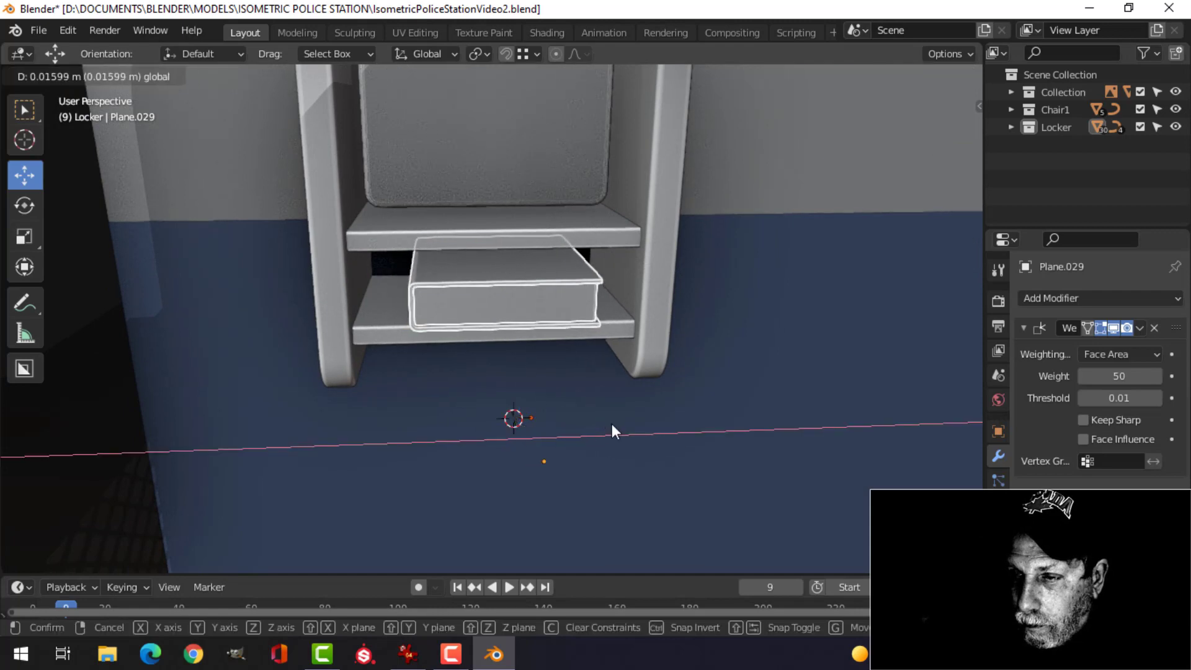
left_click_drag(612, 423, 613, 424)
key("alt+a")
mouse_move(528, 337)
middle_mouse_down()
mouse_move(571, 327)
mouse_move(551, 329)
mouse_move(536, 302)
mouse_move(549, 284)
mouse_move(519, 324)
middle_mouse_up()
scroll(520, 324, "up", 5)
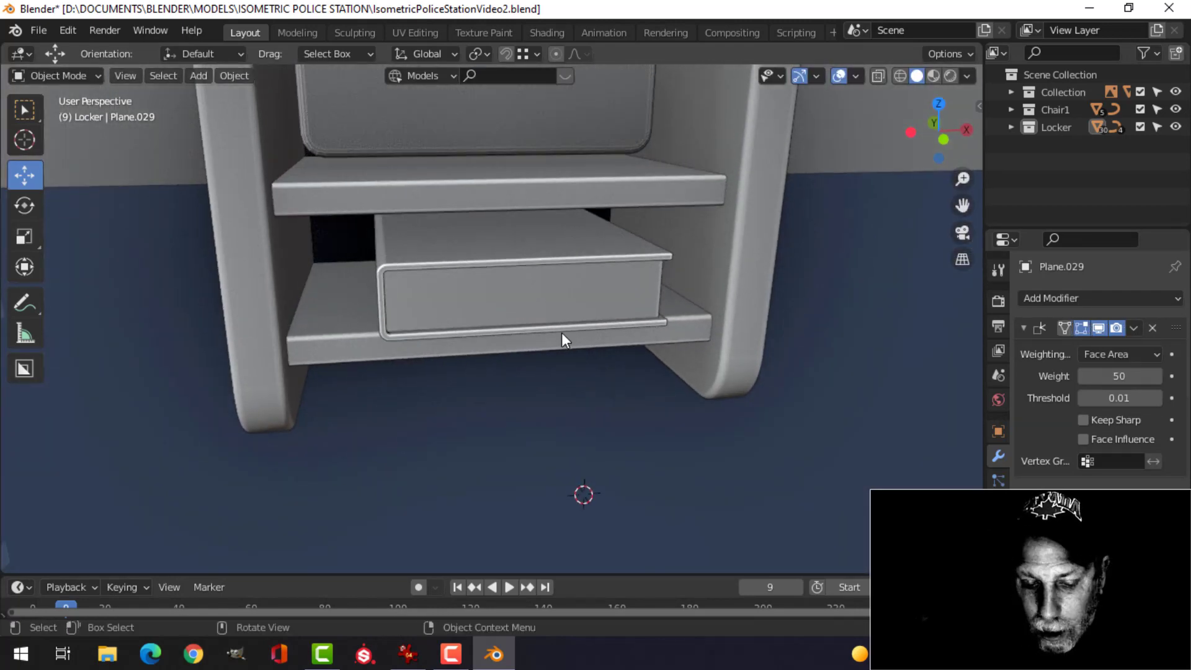
key("ctrl+s")
- Thin the telephone unit's side panels by scaling their mesh to about 0.865 along X, leaving edit mode with nothing selected
scroll(546, 327, "down", 7)
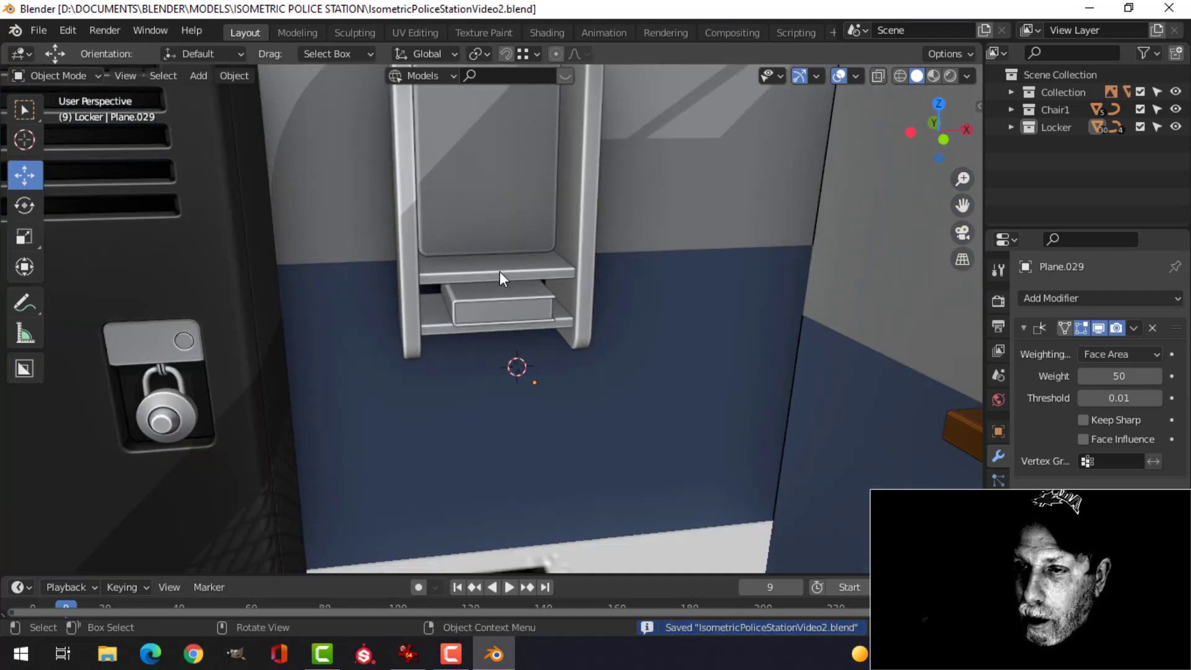
middle_click_drag(500, 271, 531, 352, "shift")
left_click(427, 180)
key("Tab")
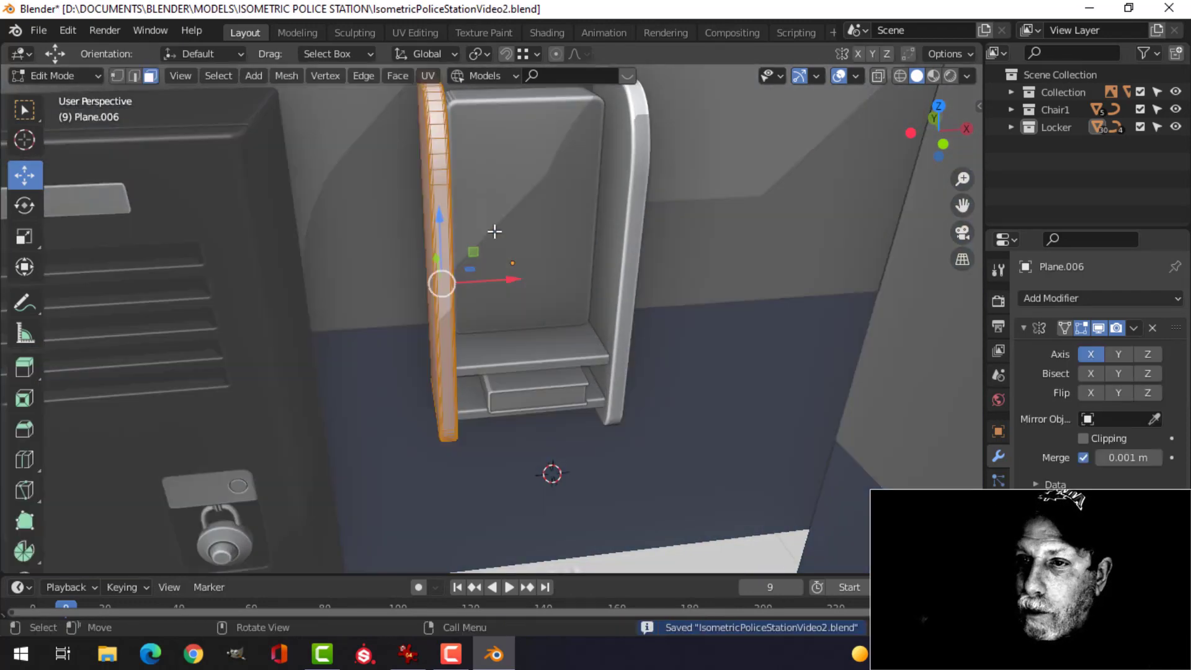
middle_click_drag(495, 230, 513, 276)
key("s")
key("x")
left_click(537, 225)
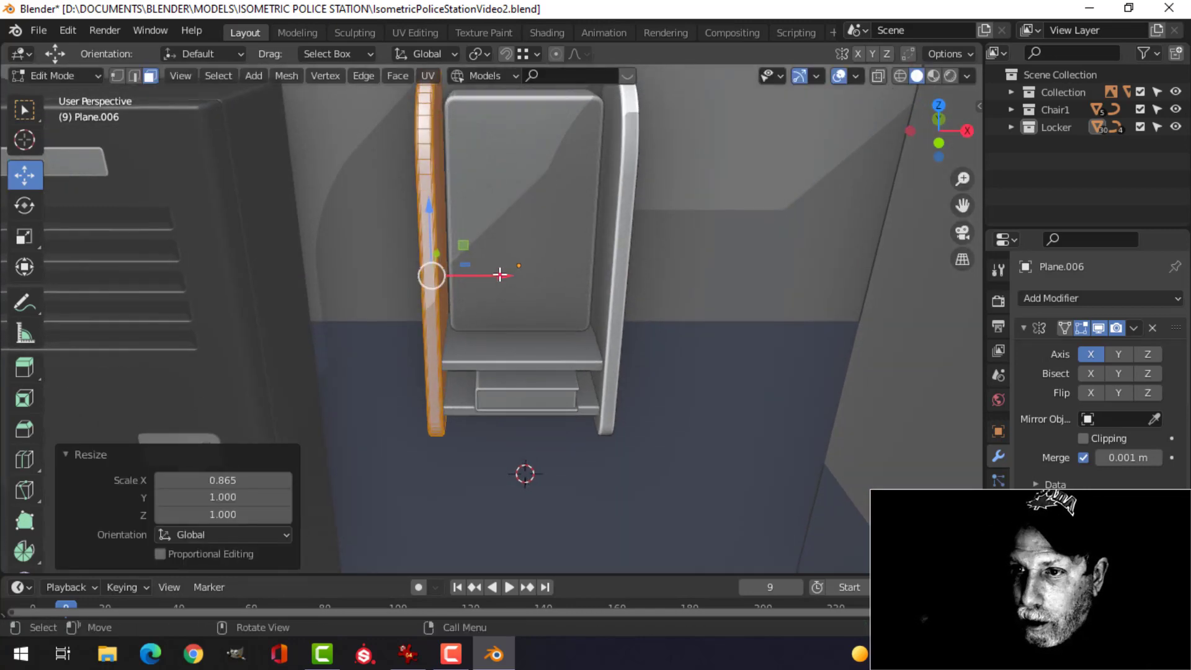
key("Tab")
scroll(522, 276, "down", 3)
key("alt+a")
- Copy the hex value of the wooden counter's viewport display colour
scroll(559, 298, "up", 4)
middle_click_drag(573, 309, 564, 259, "shift")
scroll(575, 263, "up", 3)
scroll(575, 262, "down", 4)
left_click(564, 259)
scroll(578, 317, "down", 4)
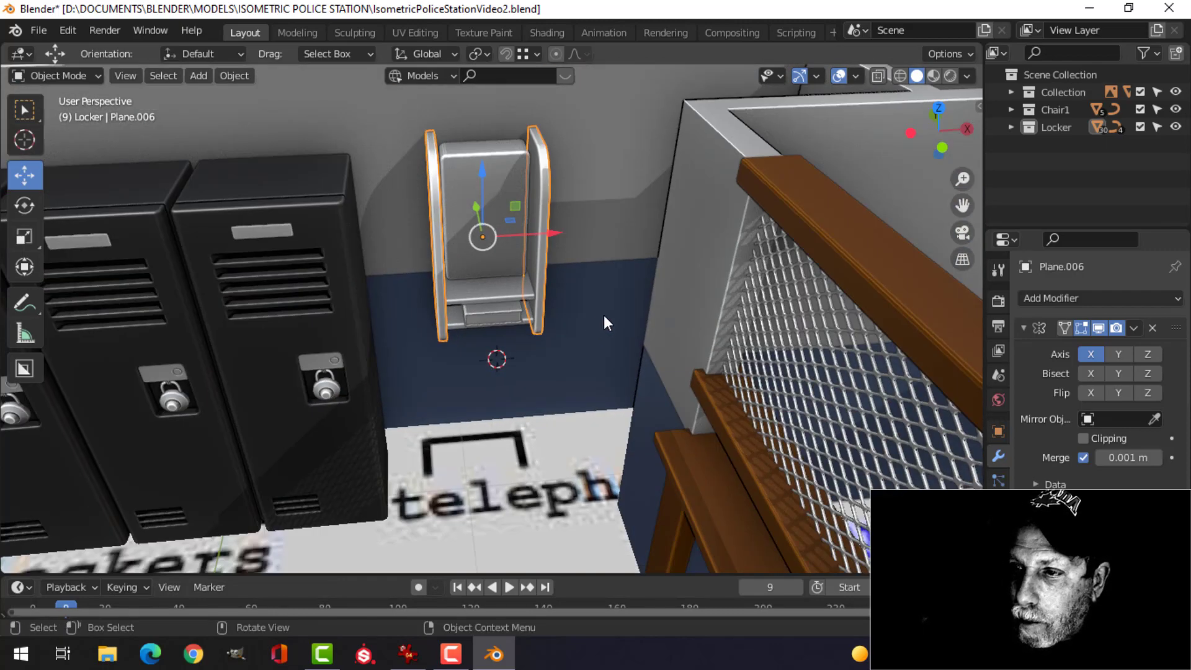
middle_click_drag(606, 319, 533, 260)
left_click(633, 360)
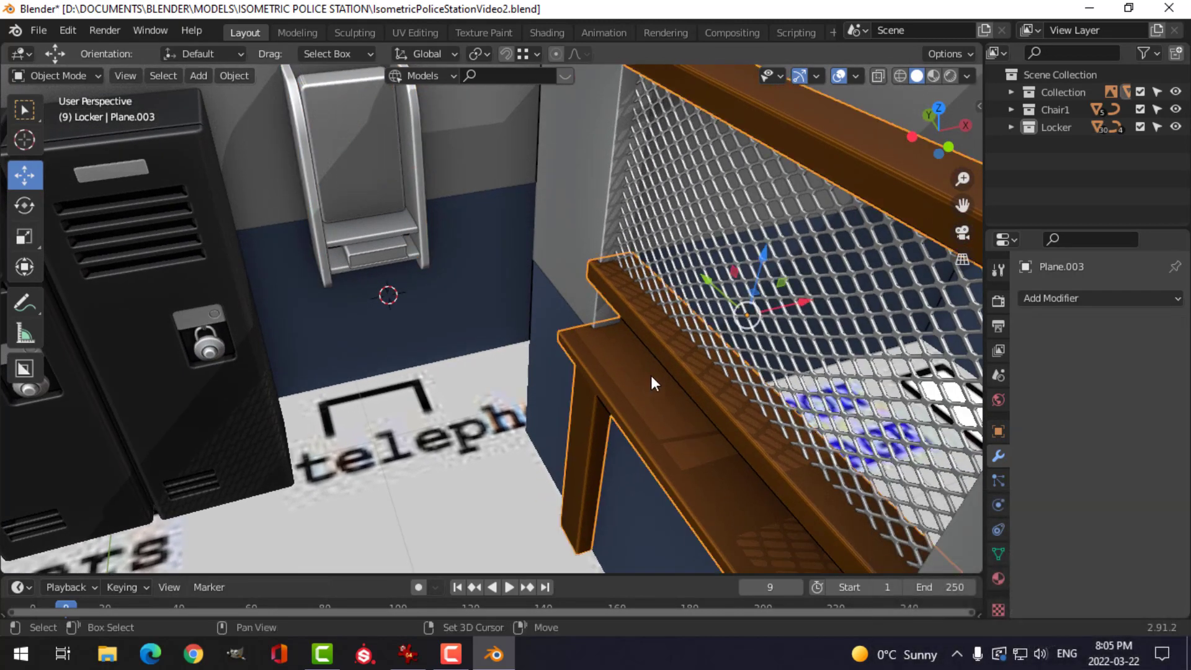
middle_click_drag(650, 375, 608, 311, "shift")
left_click(999, 431)
scroll(1071, 512, "down", 8)
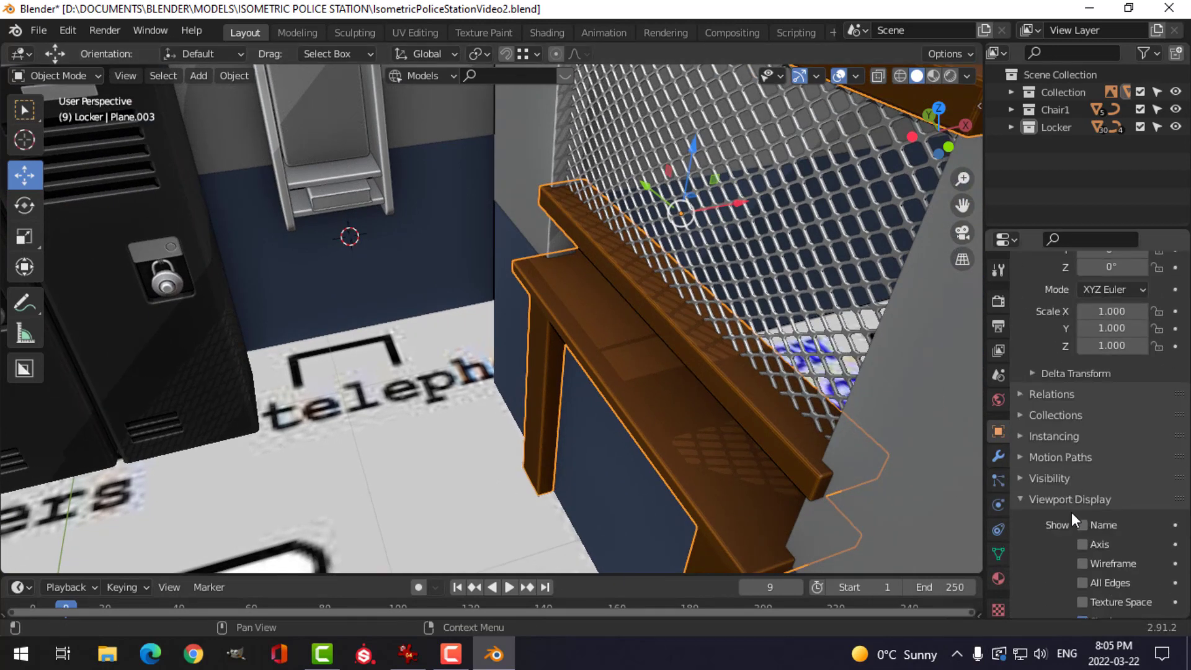
scroll(1080, 516, "down", 2)
left_click(1111, 536)
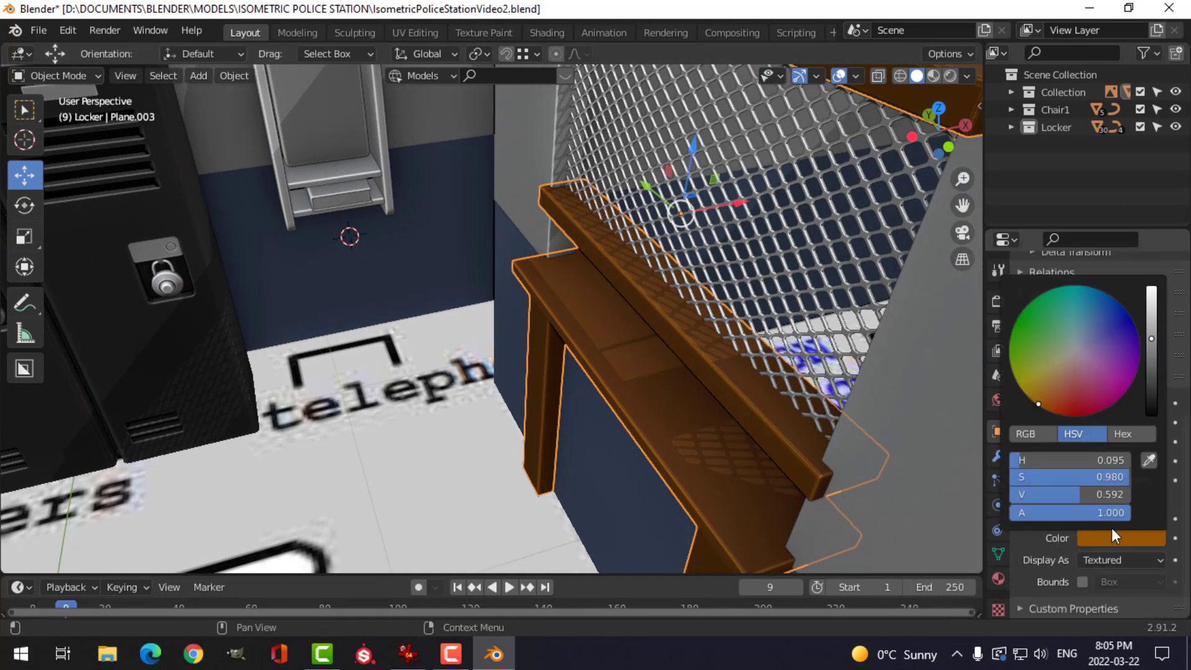
left_click(1135, 434)
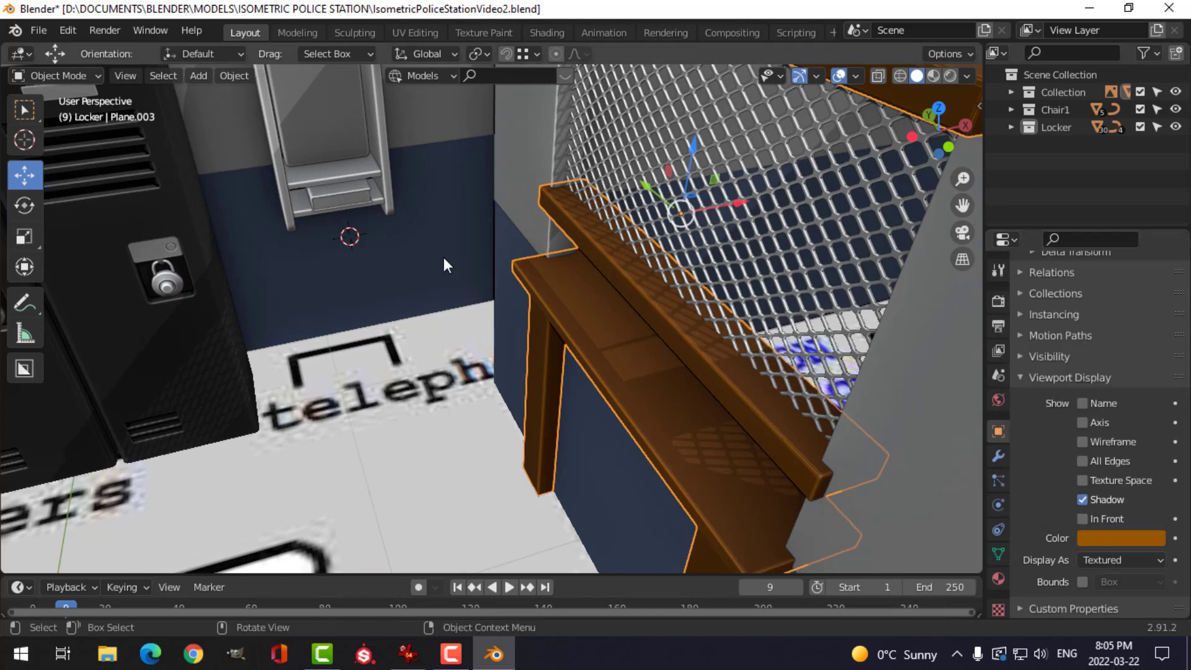
- Apply the counter's brown hex colour to the viewport display of the telephone unit's side panels and its shelves
left_click(385, 164)
left_click(1112, 538)
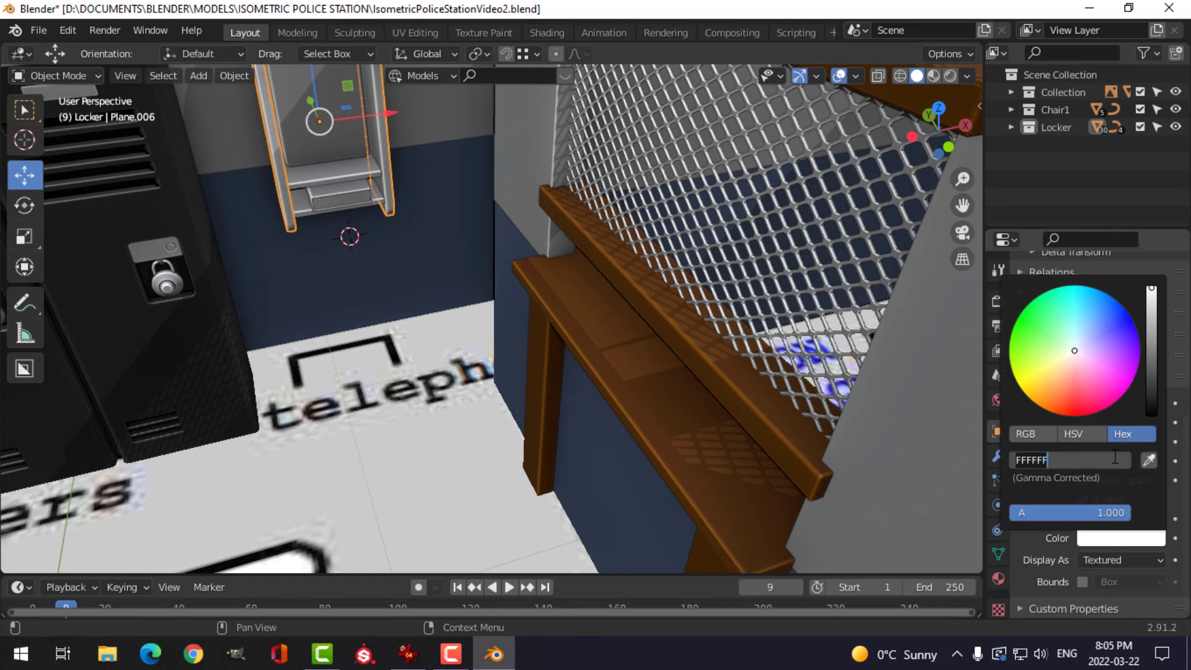
key("Return")
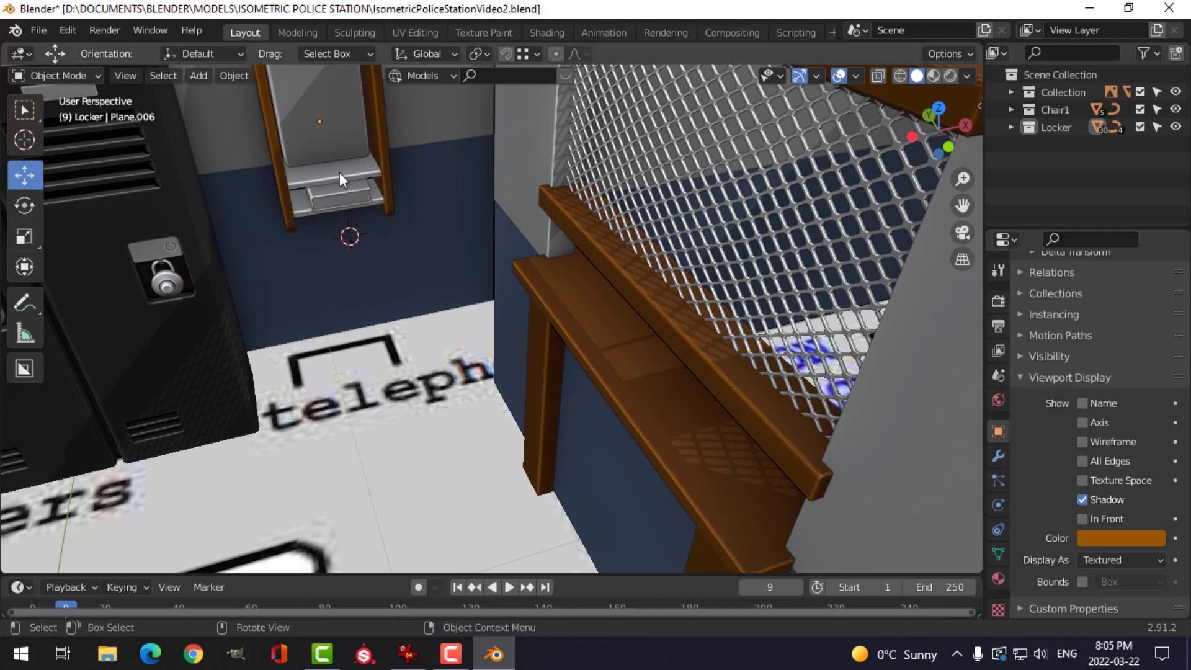
left_click(1105, 538)
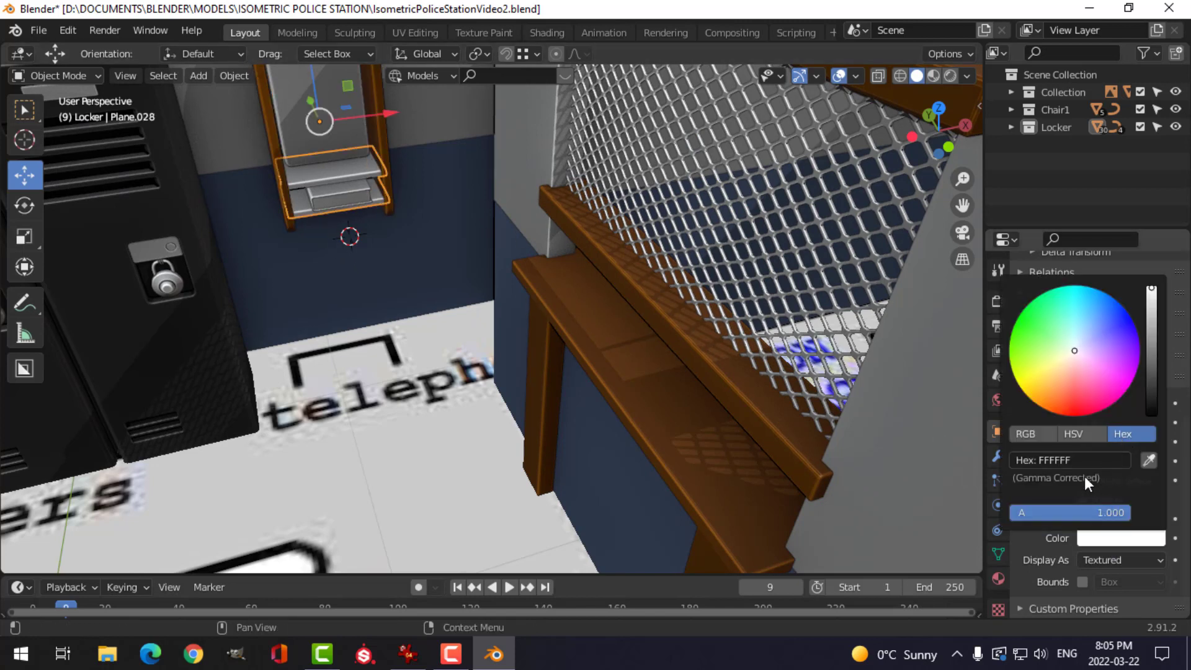
key("Return")
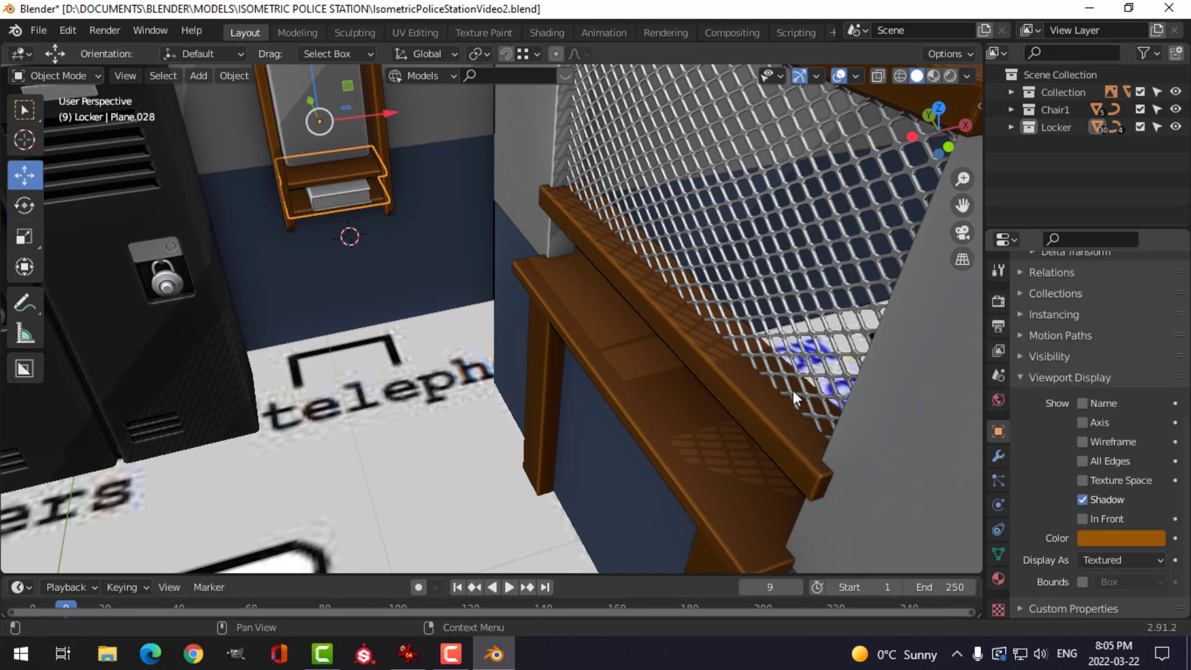
- Set the phone book cover's viewport display colour to bright yellow and save the file
scroll(397, 220, "up", 3)
middle_click_drag(397, 220, 492, 276, "shift")
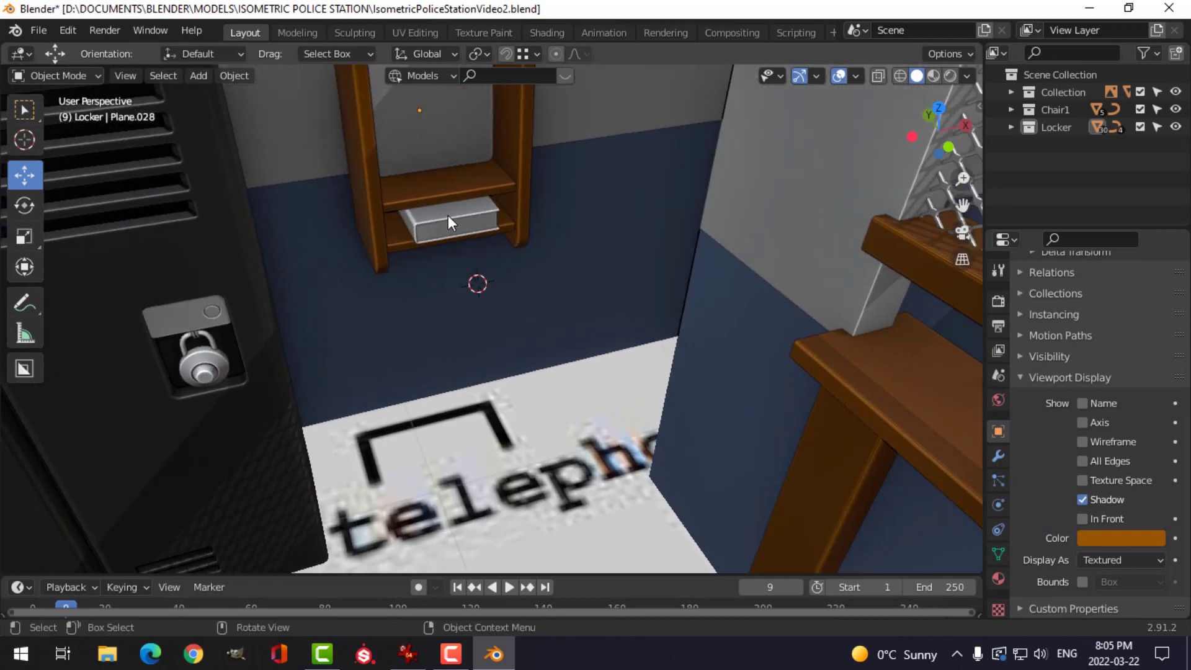
left_click(1097, 539)
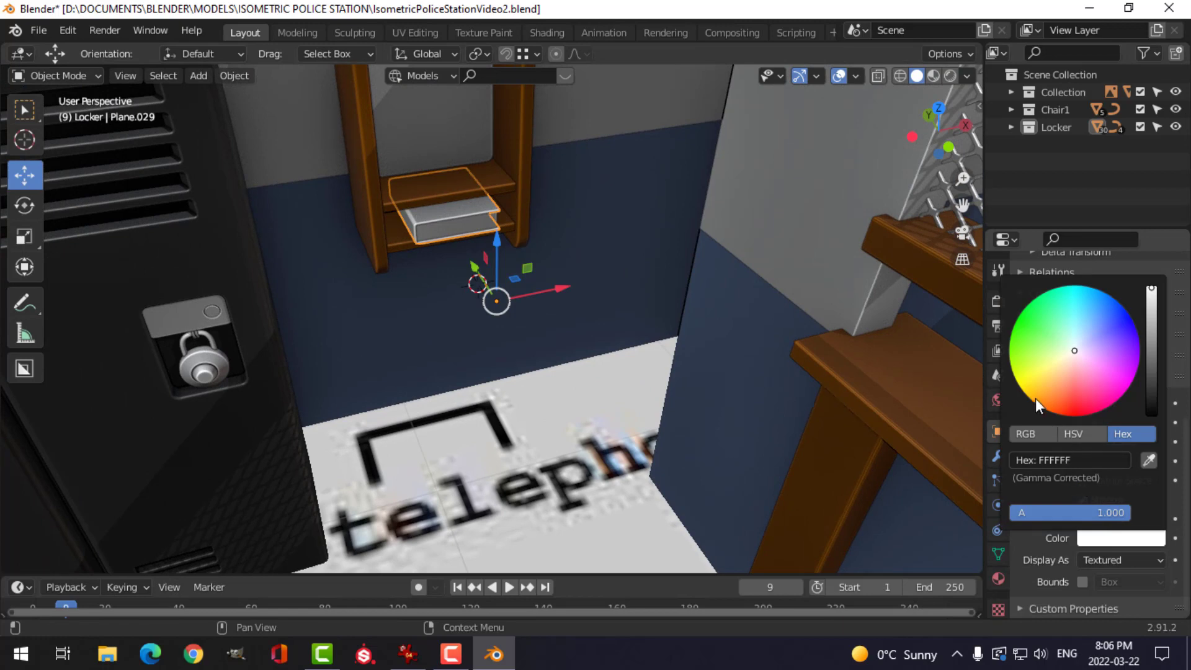
left_click(496, 346)
middle_click_drag(496, 335, 510, 299)
scroll(493, 294, "up", 4)
middle_click_drag(468, 243, 516, 355, "shift")
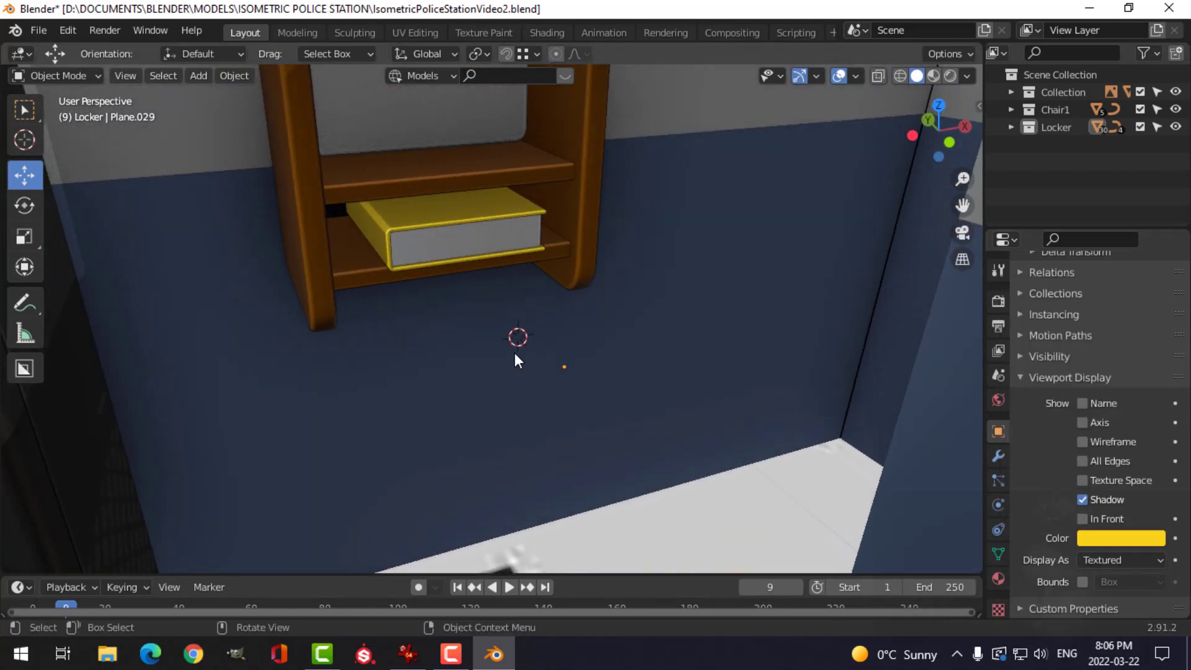
key("ctrl+s")
- Isolate the grey telephone body in local view and open its mesh for editing
scroll(484, 291, "down", 3)
middle_click_drag(520, 261, 559, 403, "shift")
left_click(499, 250)
middle_click_drag(500, 355, 543, 400, "shift")
middle_click_drag(543, 400, 537, 381)
scroll(552, 353, "up", 2)
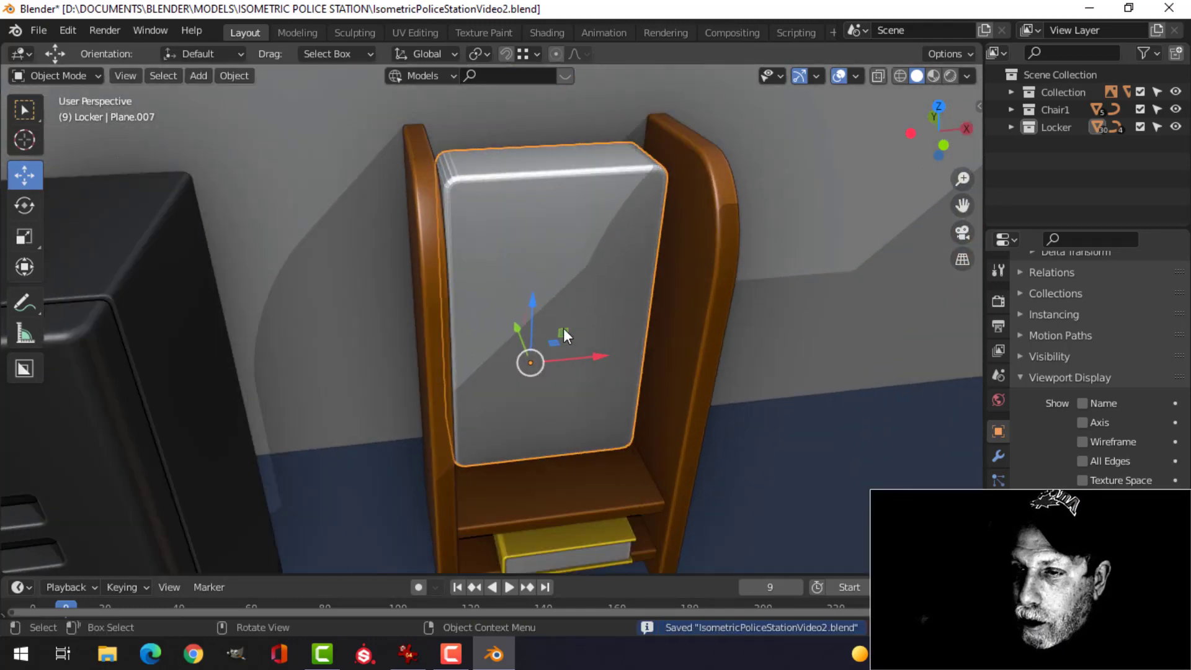
middle_click_drag(563, 329, 556, 431)
scroll(536, 343, "down", 1)
middle_click_drag(546, 370, 580, 390)
scroll(526, 355, "up", 3)
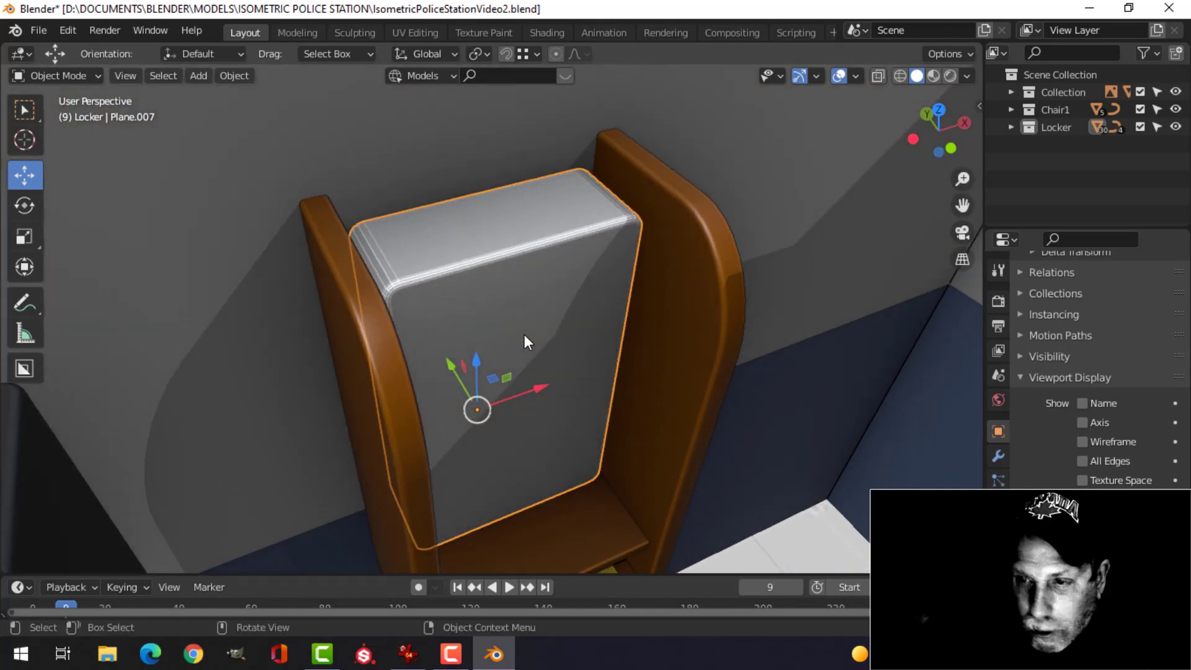
key("shift+h")
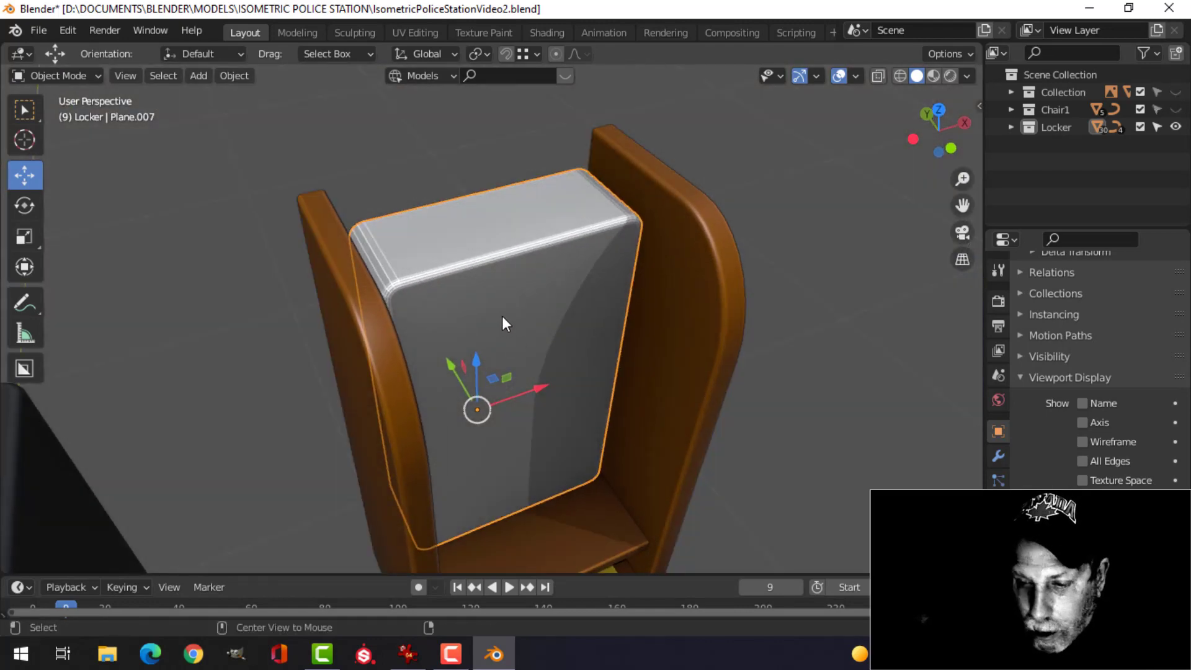
left_click_drag(1176, 111, 1176, 93)
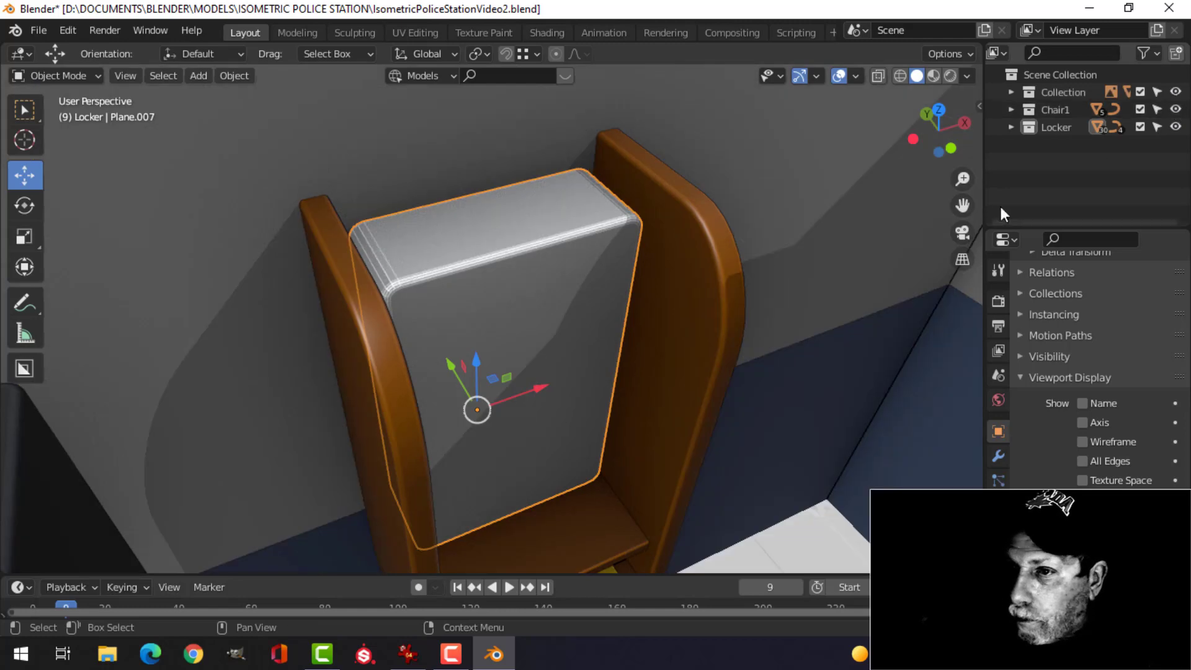
key("alt+a")
left_click(548, 263)
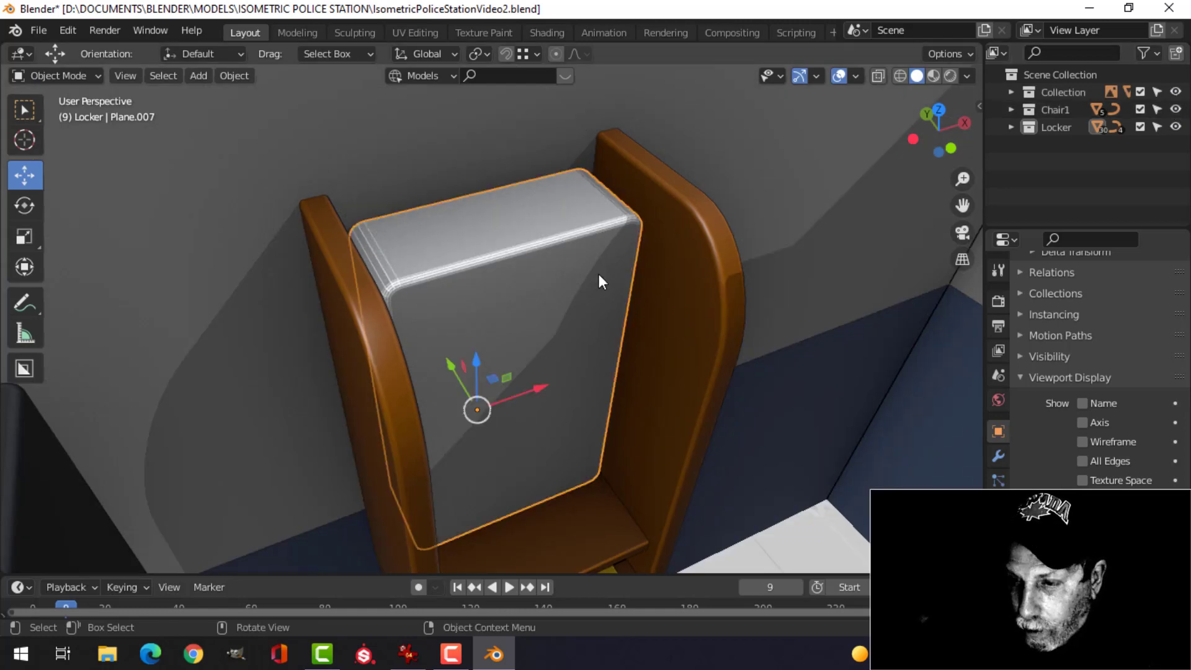
key("KP_Divide")
key("Tab")
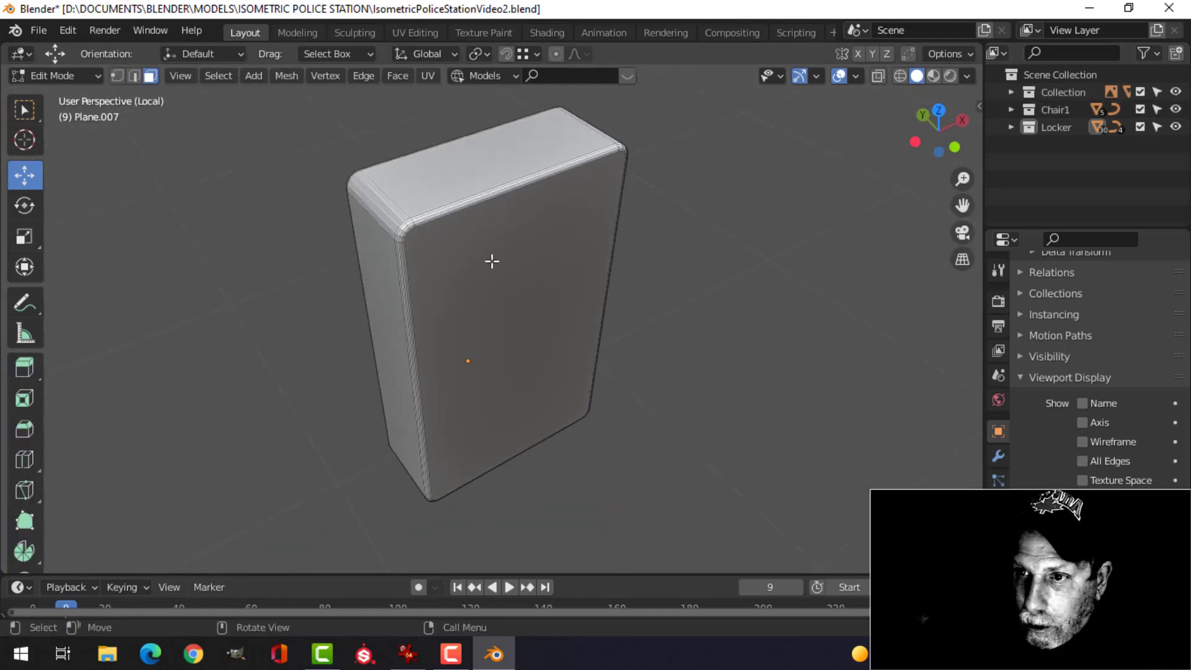
left_click(451, 281)
key("ctrl+KP_Add")
key("ctrl+KP_Add")
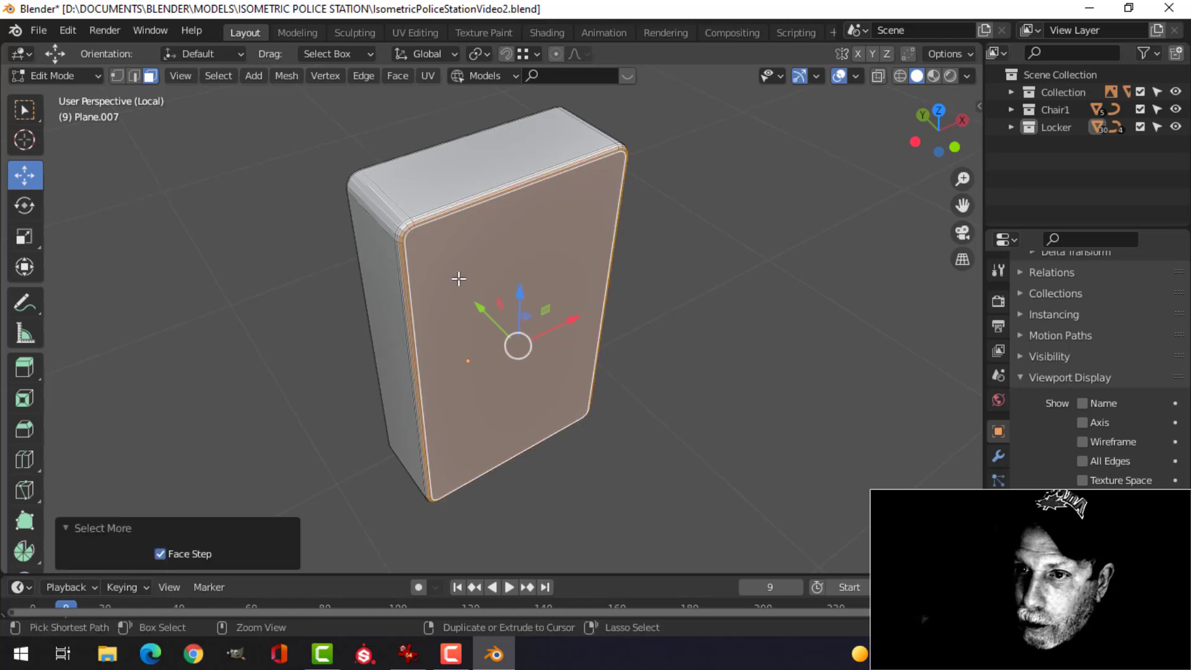
scroll(393, 249, "down", 2)
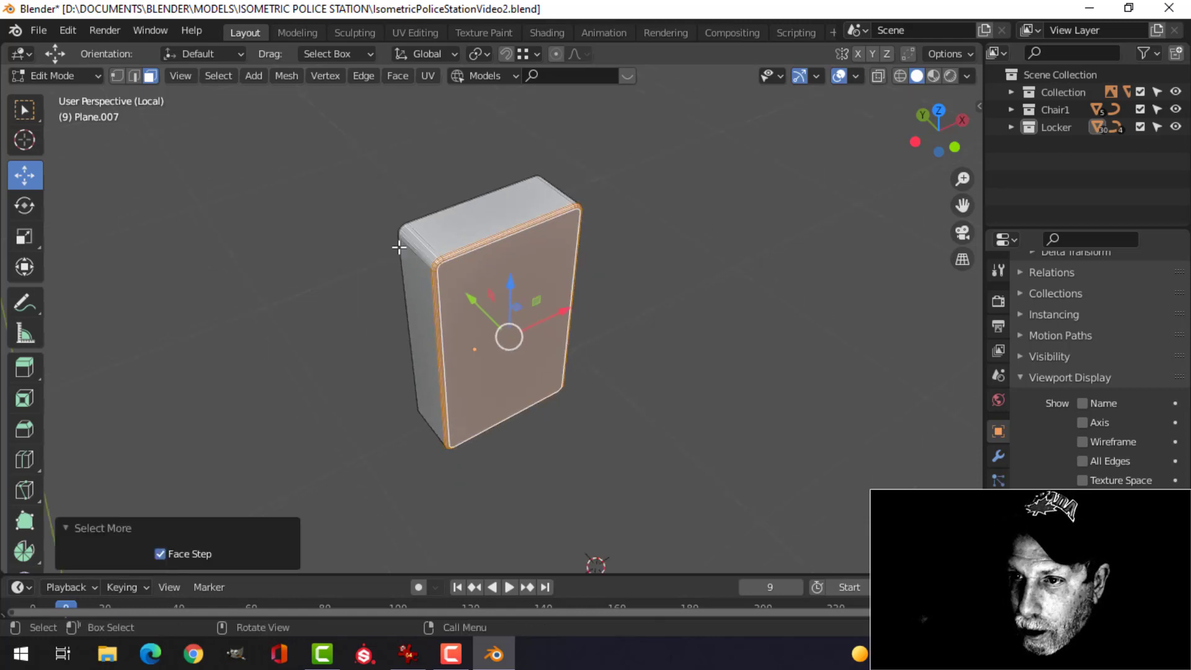
middle_click_drag(398, 247, 466, 343)
left_click_drag(458, 354, 472, 358)
key("alt+a")
- Duplicate the telephone body's front face, move the copy about 0.023 m forward along Y and separate it into its own object
middle_click_drag(577, 362, 588, 294)
left_click(532, 285)
middle_click_drag(659, 274, 694, 271)
key("shift+d")
right_click(627, 314)
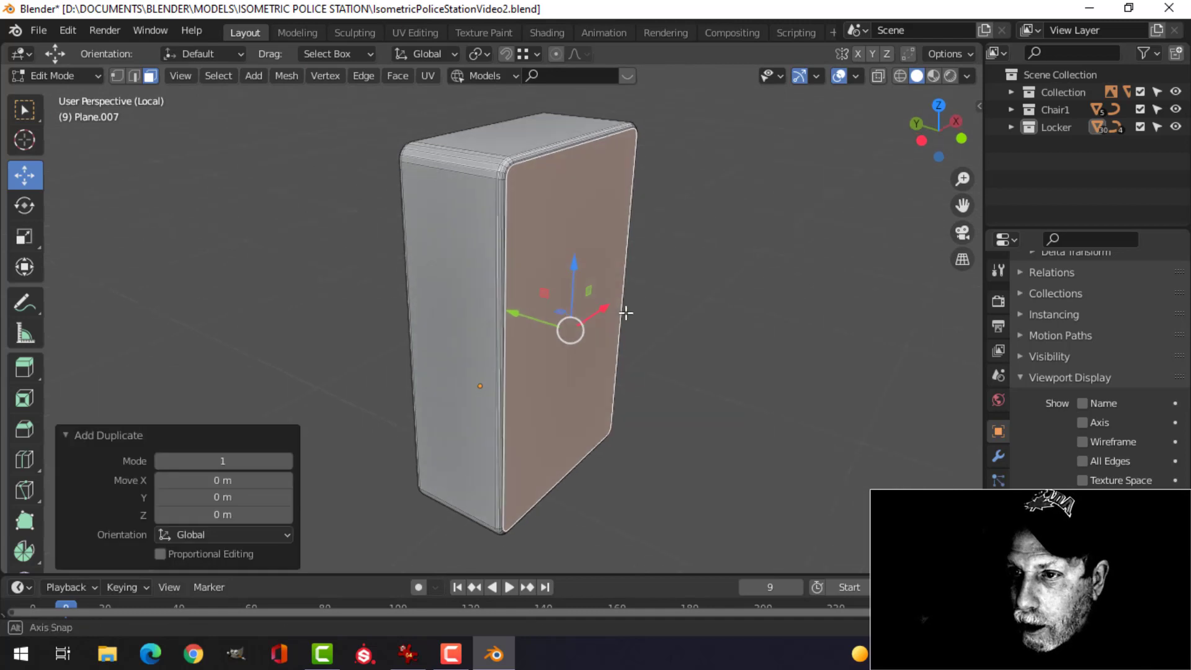
left_click_drag(513, 314, 613, 308)
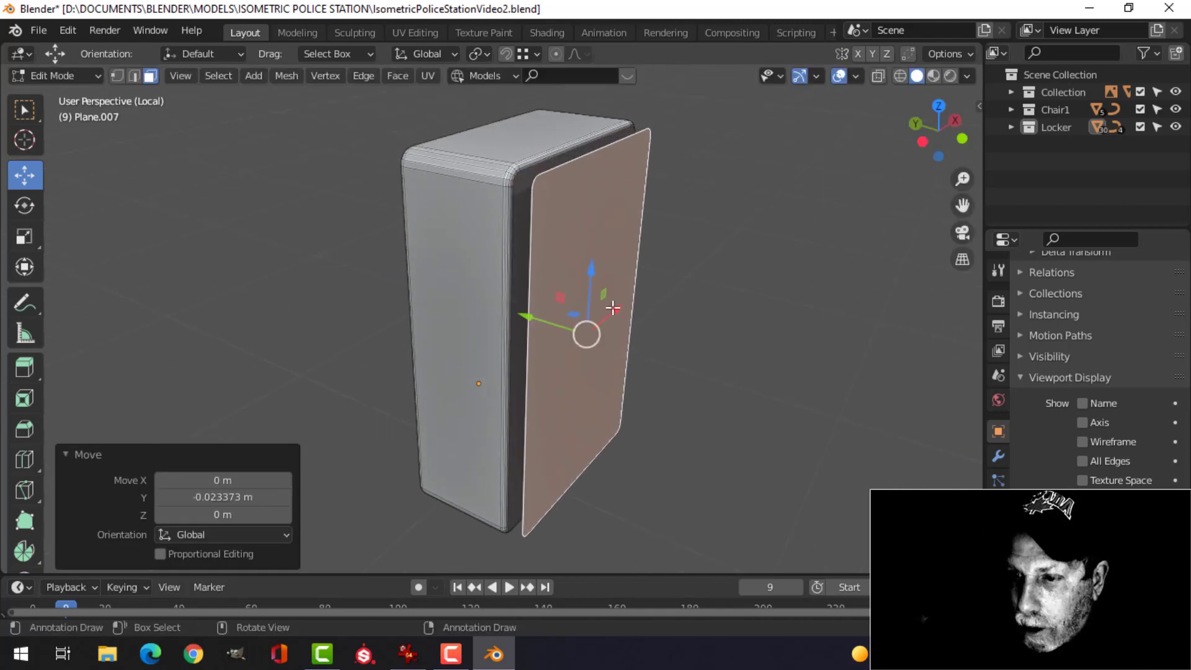
key("p")
left_click(709, 293)
- Scale the separated front panel's mesh uniformly to about 0.976
key("Tab")
left_click(610, 233)
key("Tab")
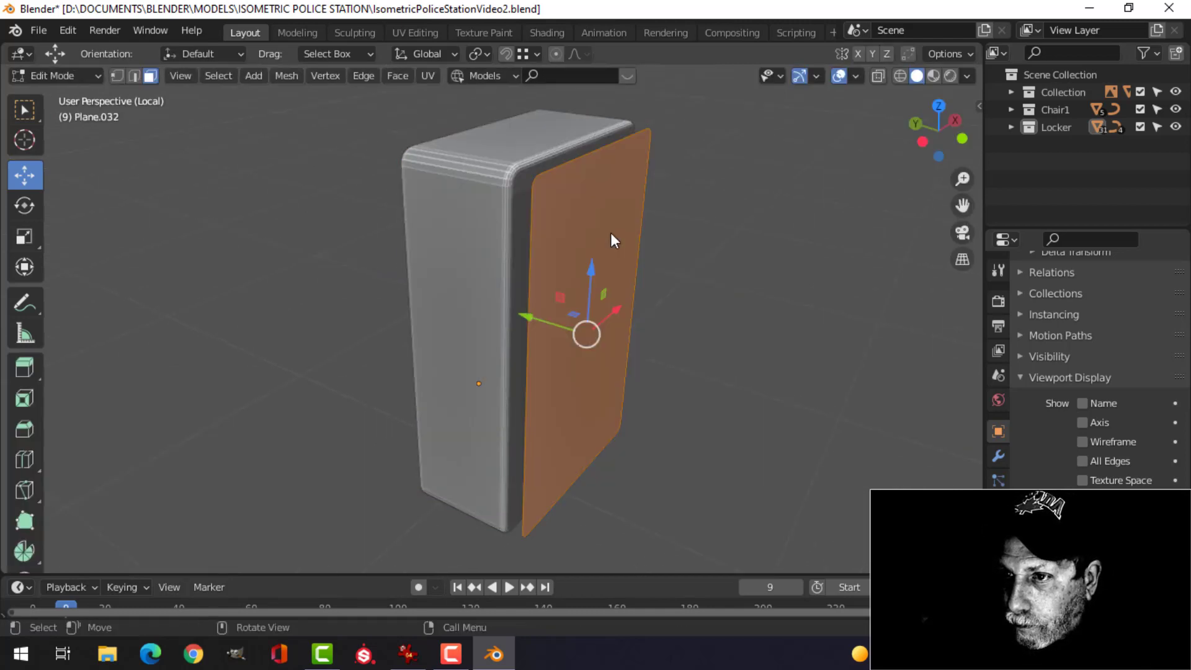
key("KP_1")
key("s")
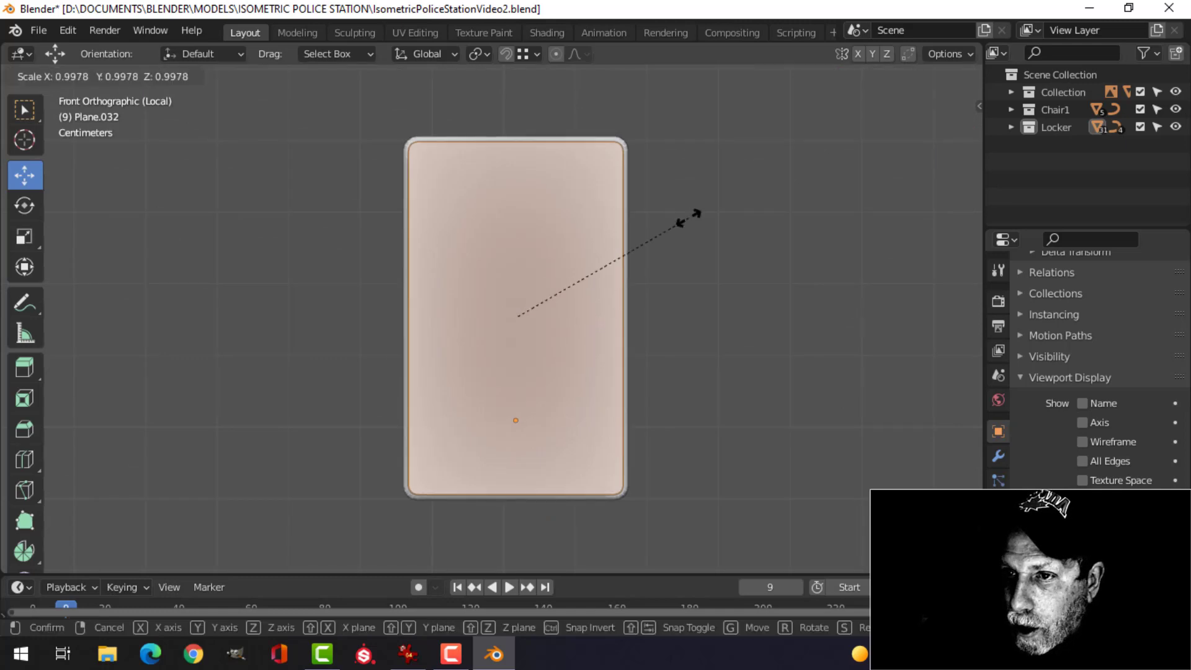
left_click(682, 216)
- Extrude the front panel about 0.0096 m towards the telephone body and delete its rear face
middle_click_drag(583, 244, 606, 381)
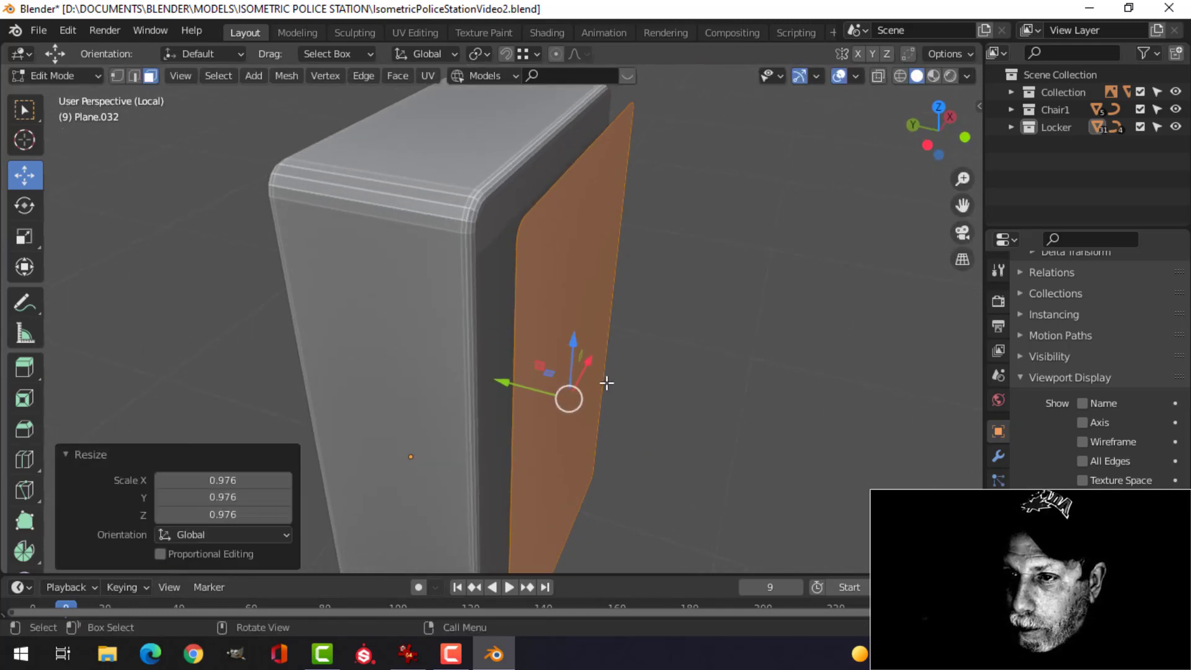
key("e")
left_click(592, 399)
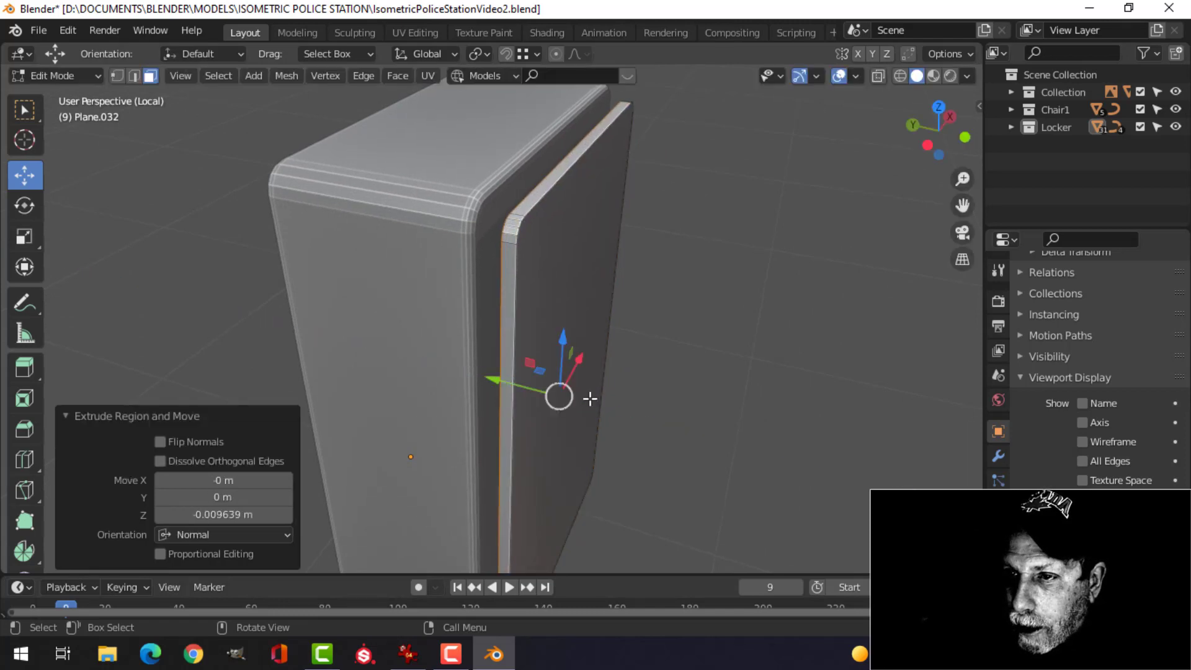
key("x")
left_click(583, 375)
key("a")
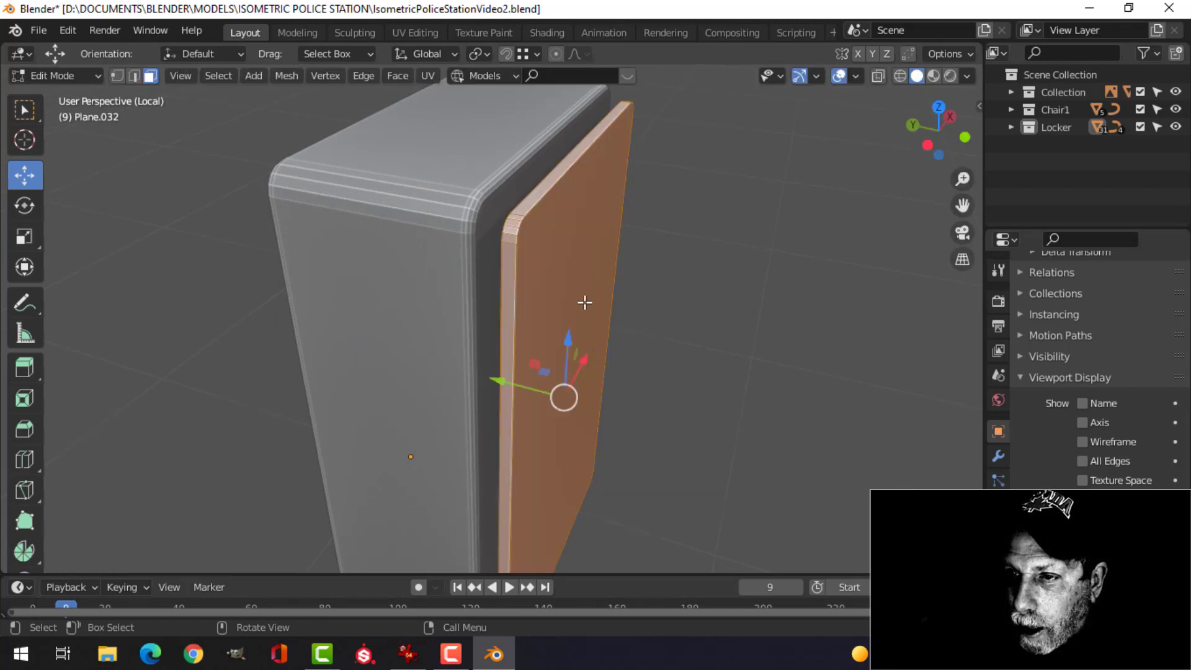
- Bevel the edges of the panel's front face by about 0.0038 m with 4 segments
key("alt+a")
left_click(574, 279)
middle_click_drag(668, 271, 691, 284)
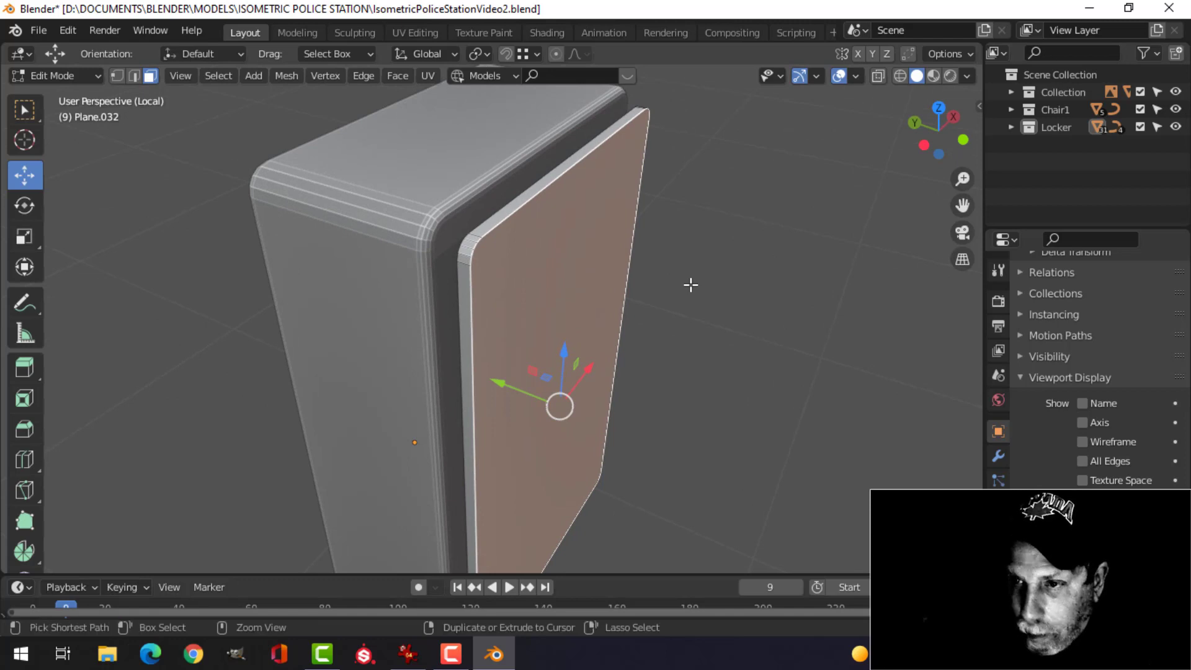
key("ctrl+b")
left_click(728, 261)
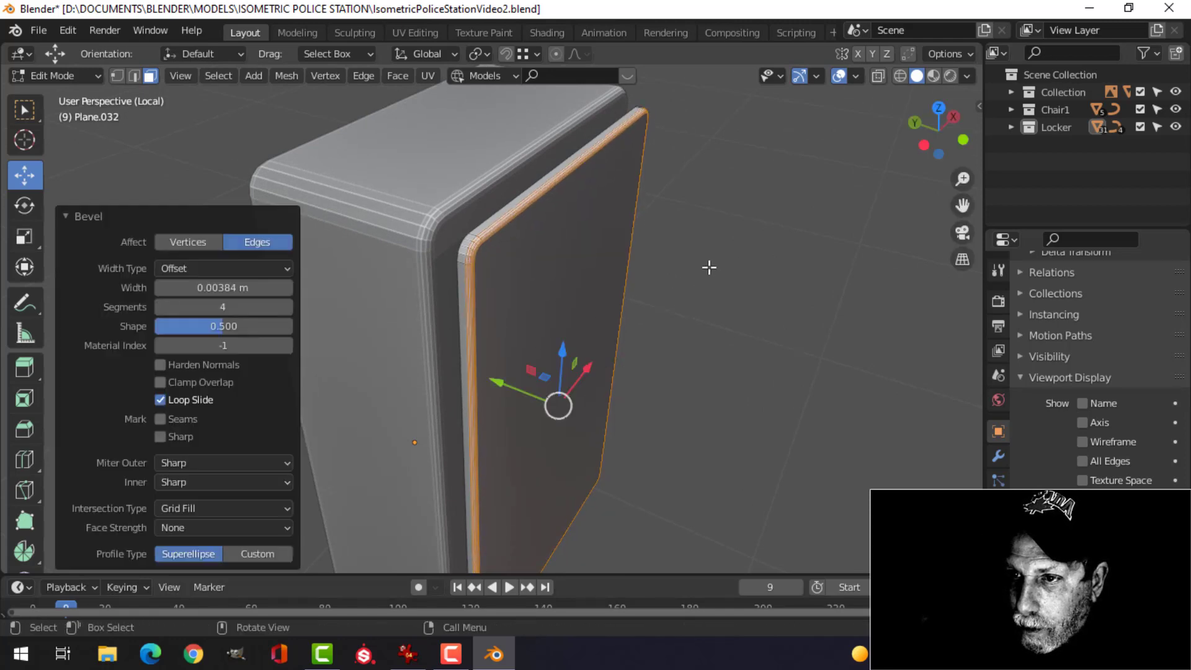
- Thin the whole front panel to about 0.773 along Y and move it back along Y against the telephone body
key("a")
middle_click_drag(708, 267, 654, 312)
key("s")
key("y")
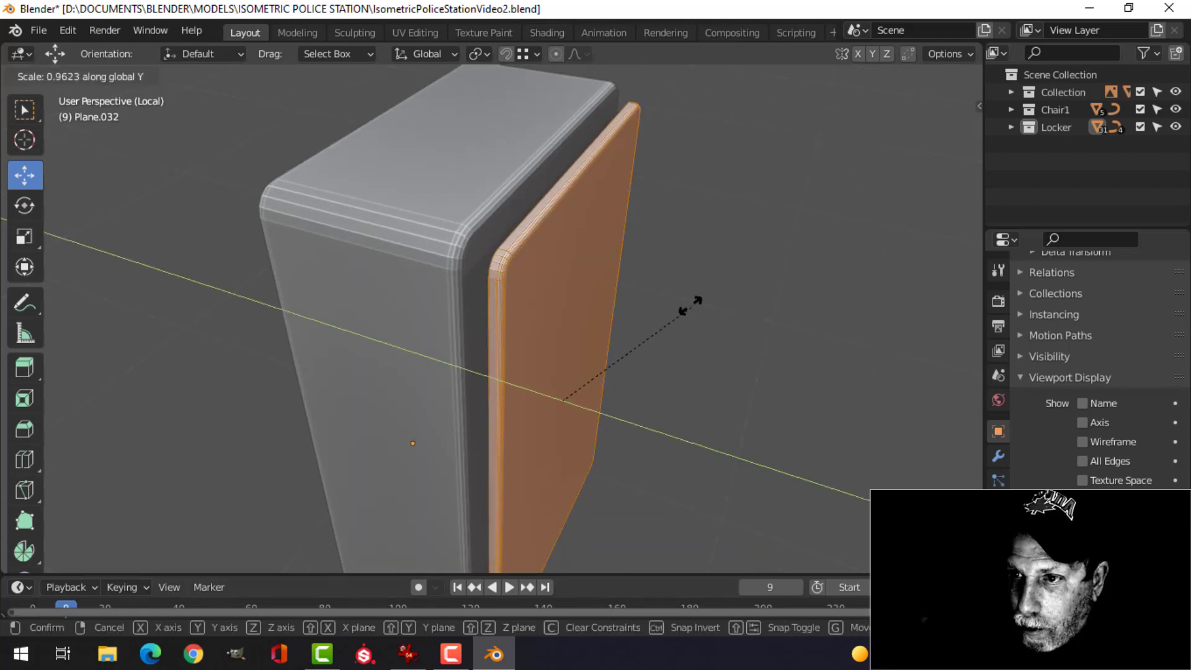
left_click(505, 361)
key("g")
key("y")
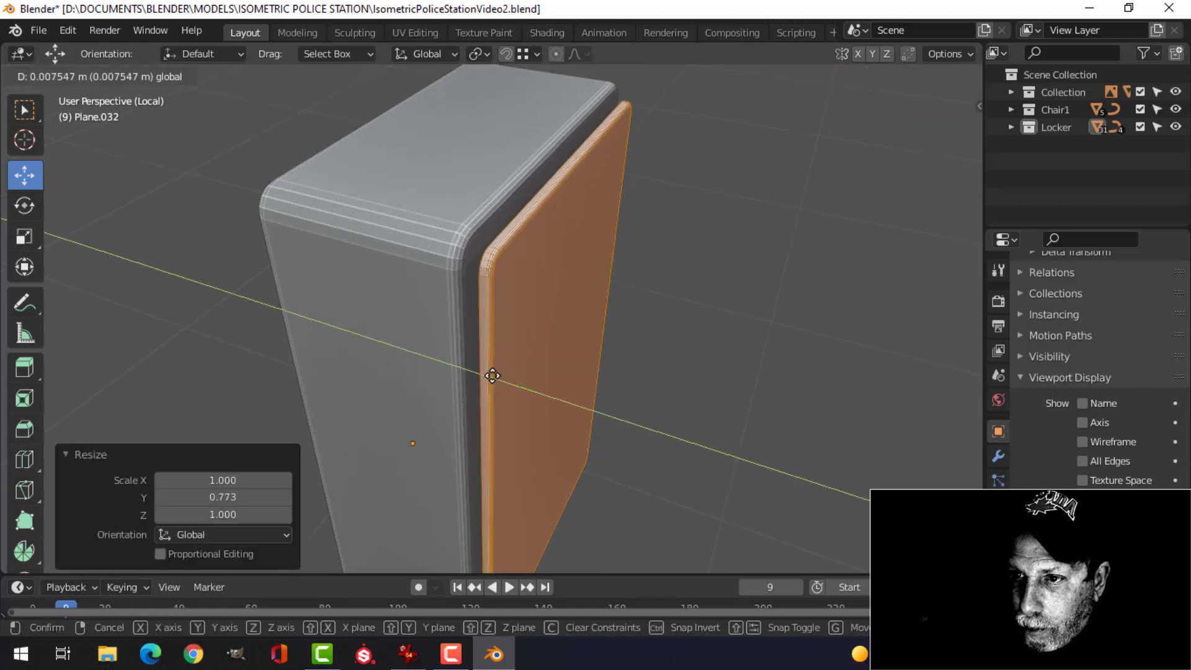
left_click(545, 354)
- Leave edit mode and shade the front panel and the telephone body smooth
key("Tab")
left_click(407, 230, "shift")
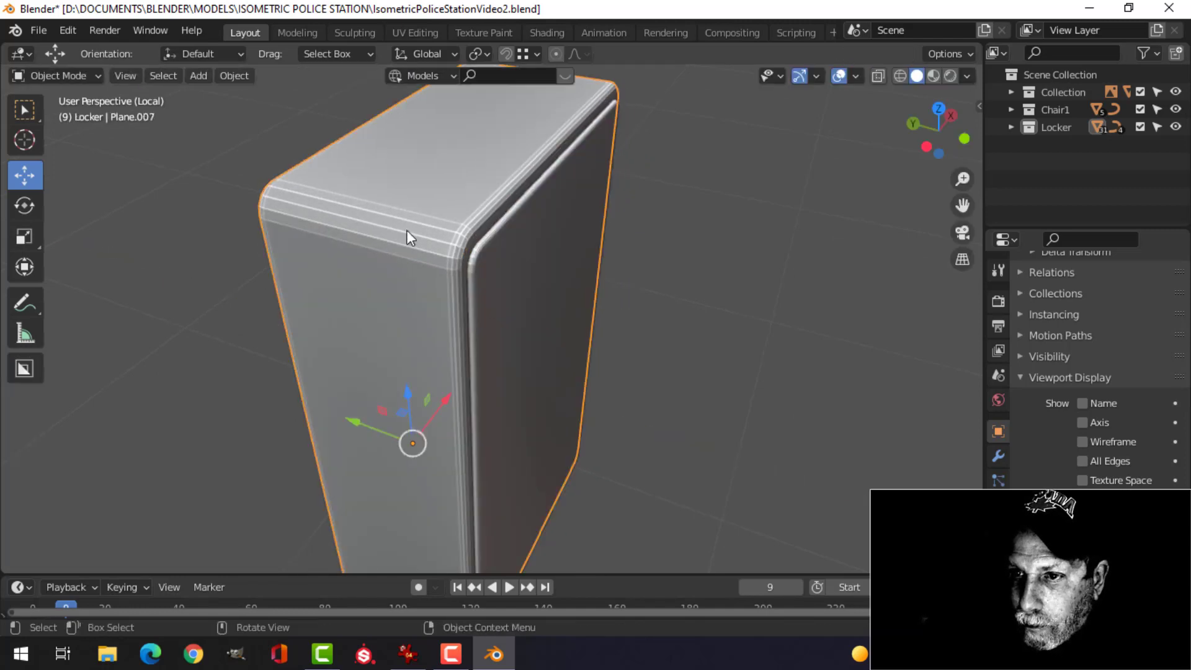
right_click(407, 232)
left_click(407, 234)
middle_click_drag(538, 301, 396, 146)
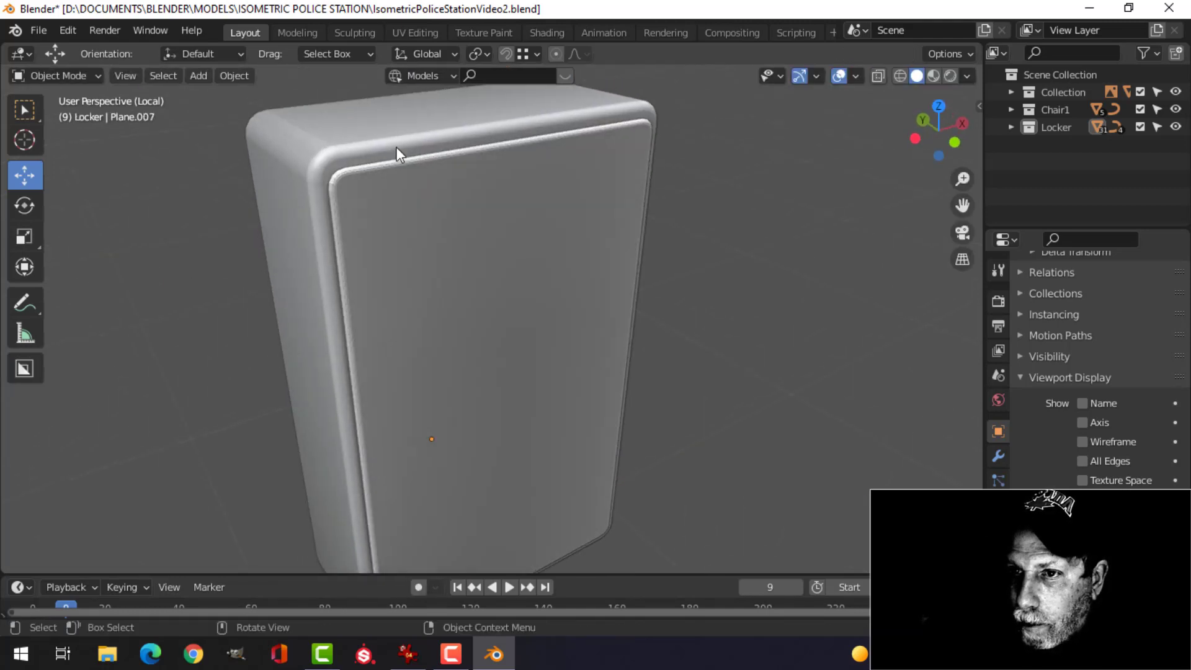
- Add a Weighted Normal modifier to the telephone body and open its object data settings
left_click(999, 457)
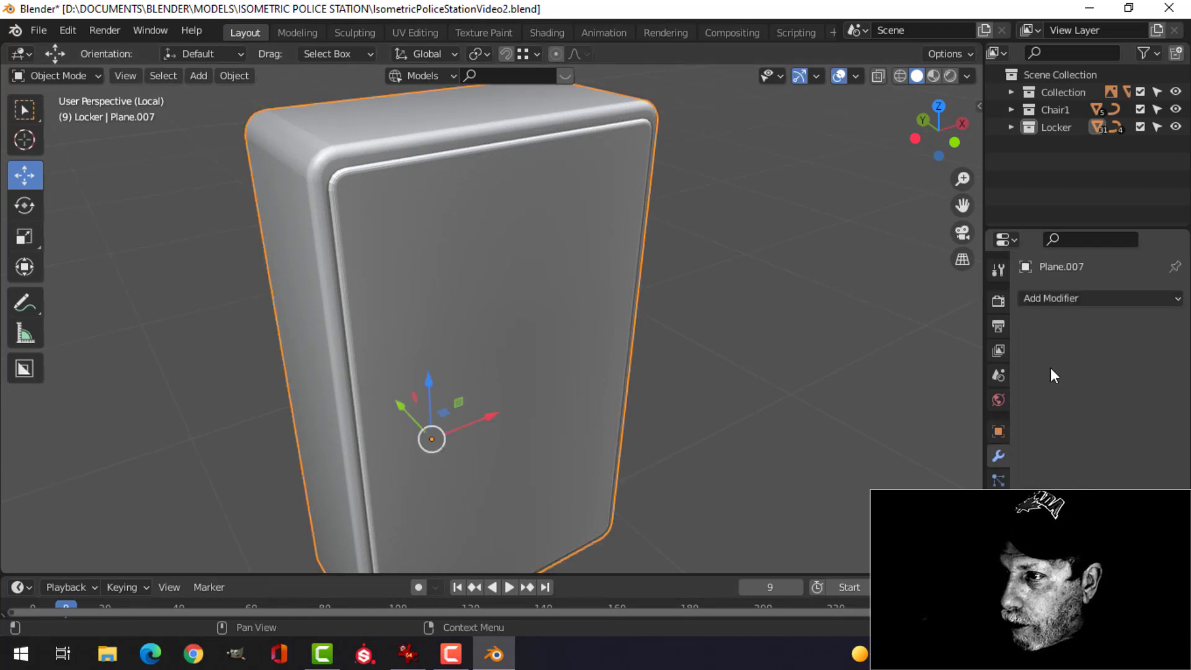
left_click(1050, 299)
left_click(752, 425)
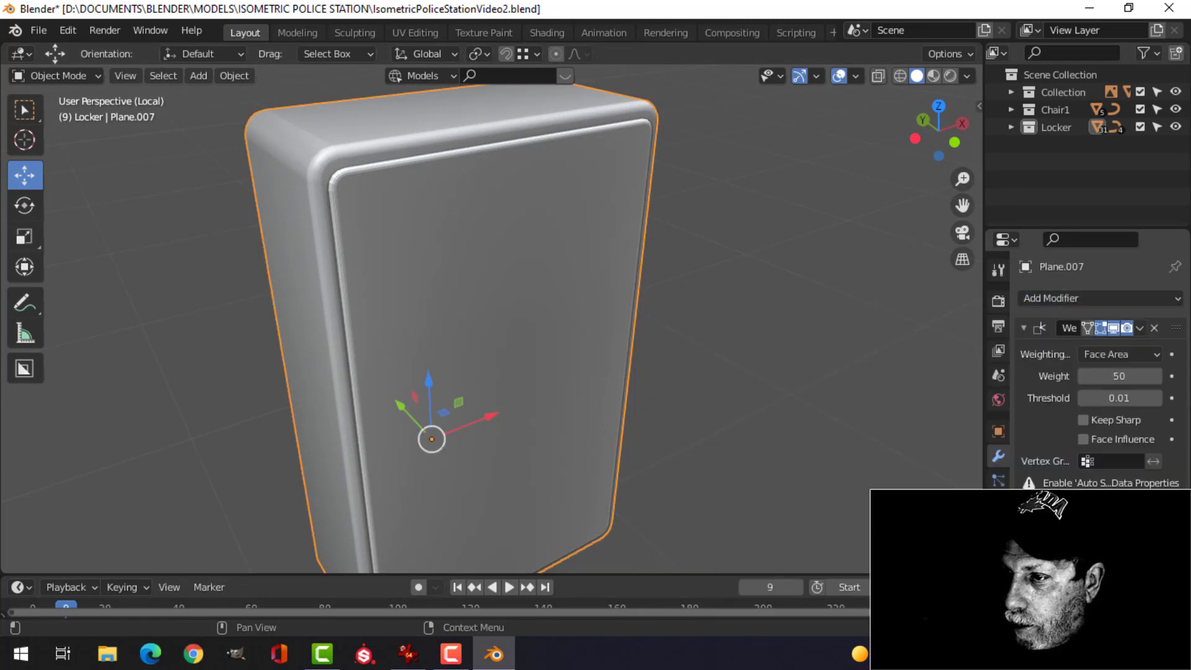
left_click(998, 554)
scroll(1042, 546, "down", 2)
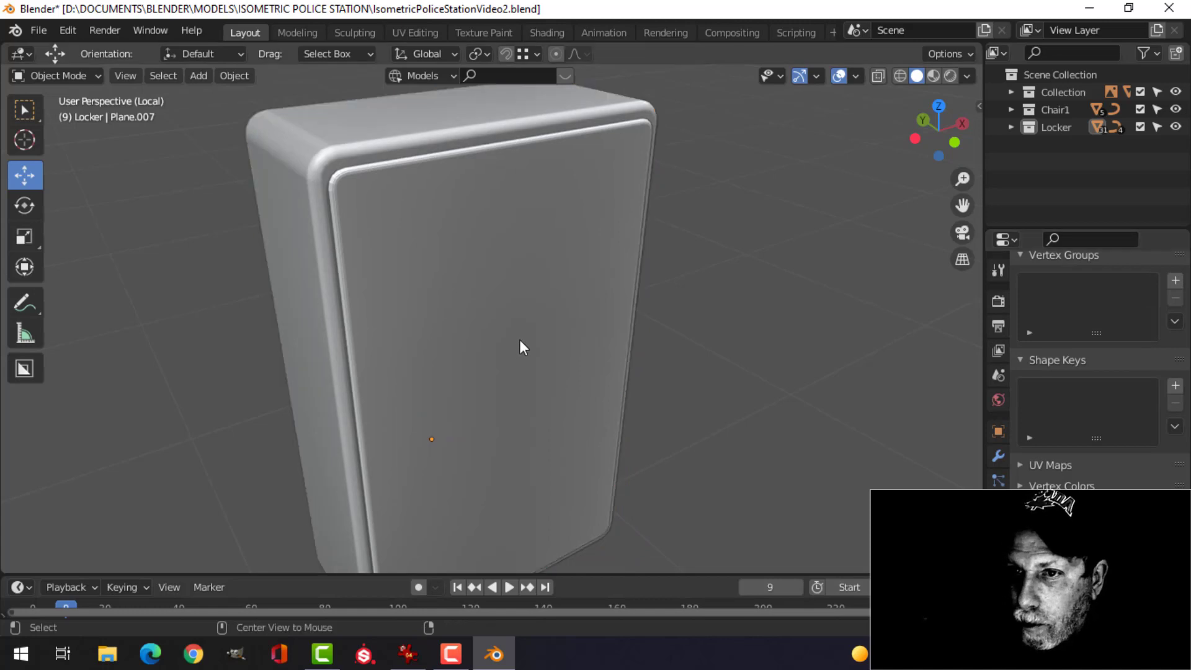
middle_click_drag(519, 340, 537, 300)
left_click(538, 300)
key("alt+a")
middle_click_drag(625, 353, 622, 381)
scroll(583, 392, "up", 4)
scroll(583, 394, "down", 5)
scroll(627, 397, "down", 3)
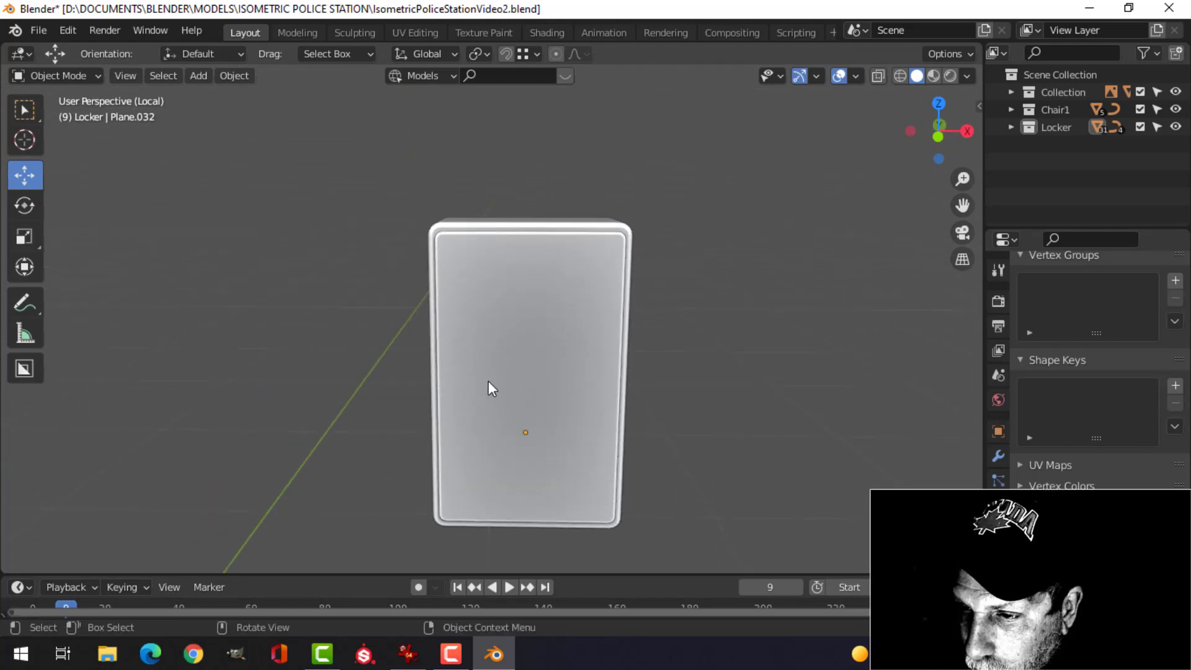
- Set the telephone body's viewport display colour to dark grey, hex 535353
middle_click_drag(531, 221, 583, 304)
left_click(541, 230)
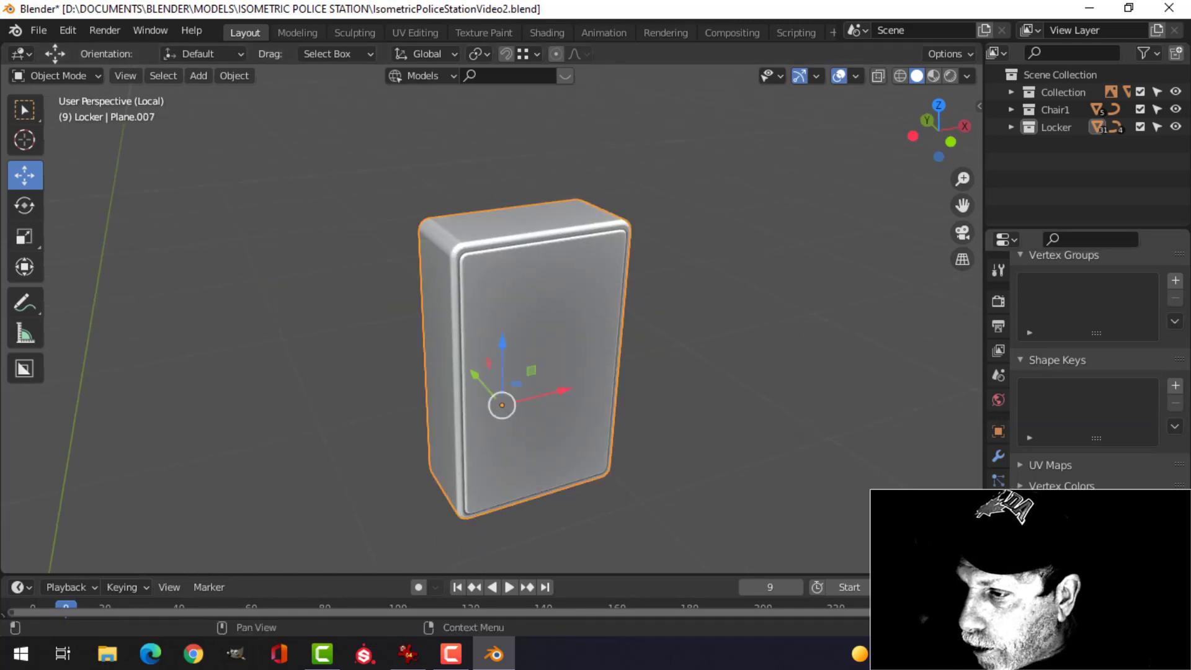
left_click(998, 431)
scroll(1092, 372, "down", 8)
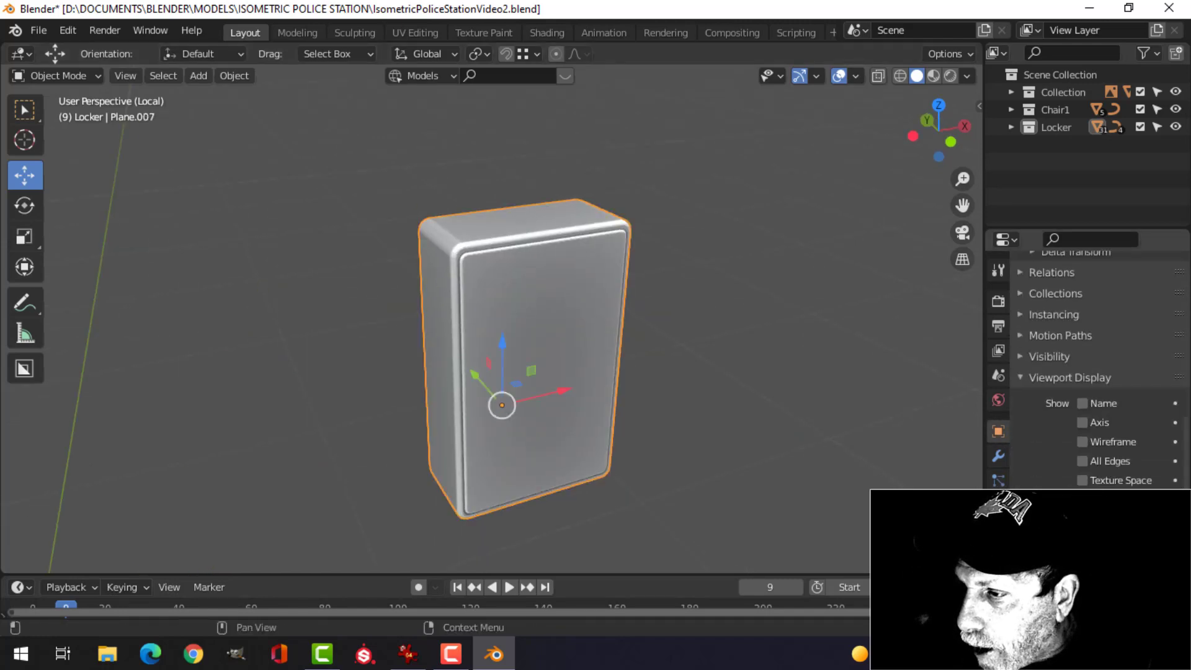
left_click(1121, 544)
left_click_drag(1151, 359, 1152, 374)
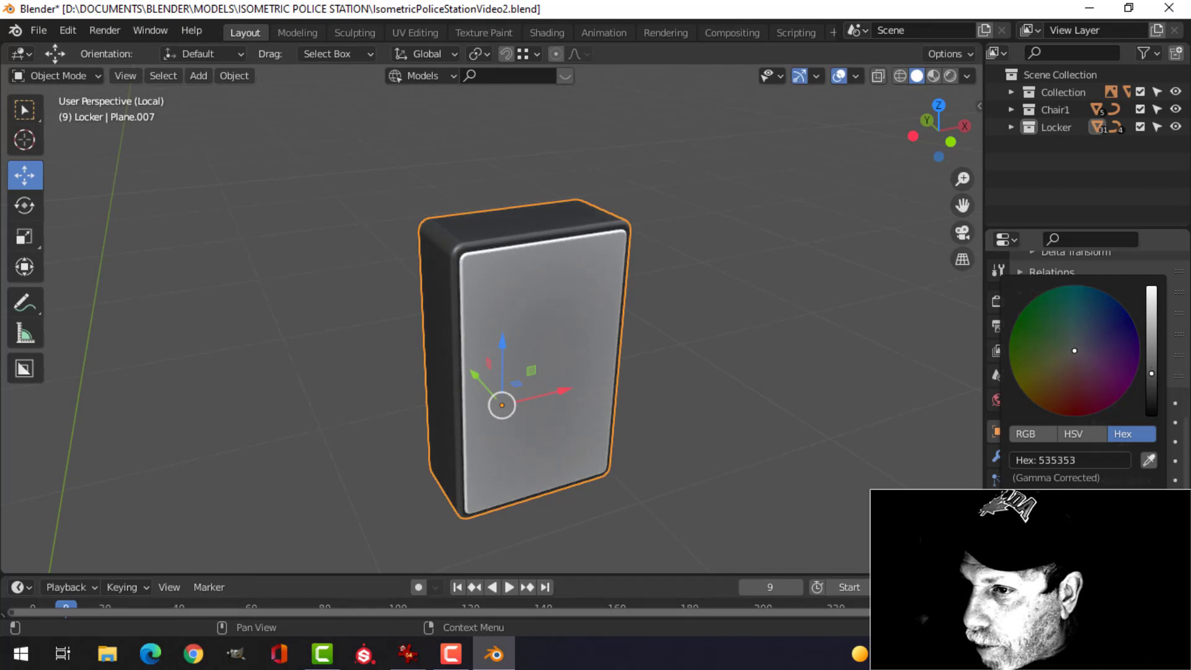
left_click(722, 350)
- Shorten the front panel by moving its bottom vertices about 0.153 m up along Z in front wireframe view
middle_click_drag(722, 350, 658, 348)
scroll(645, 377, "up", 3)
scroll(659, 370, "down", 2)
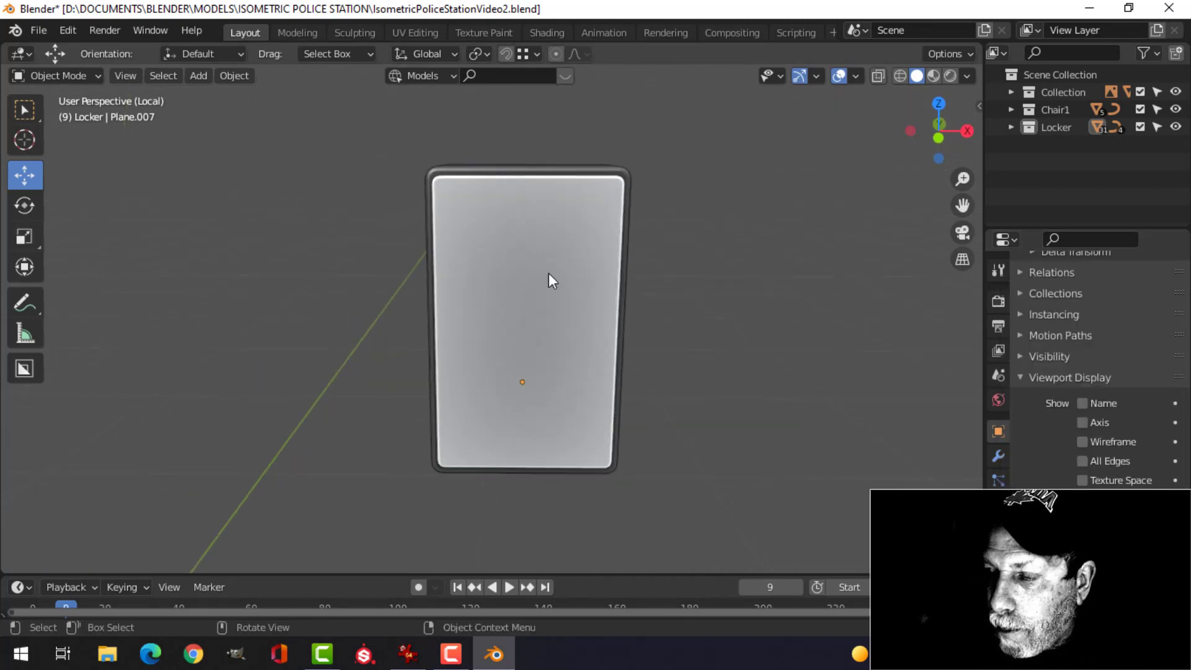
key("KP_1")
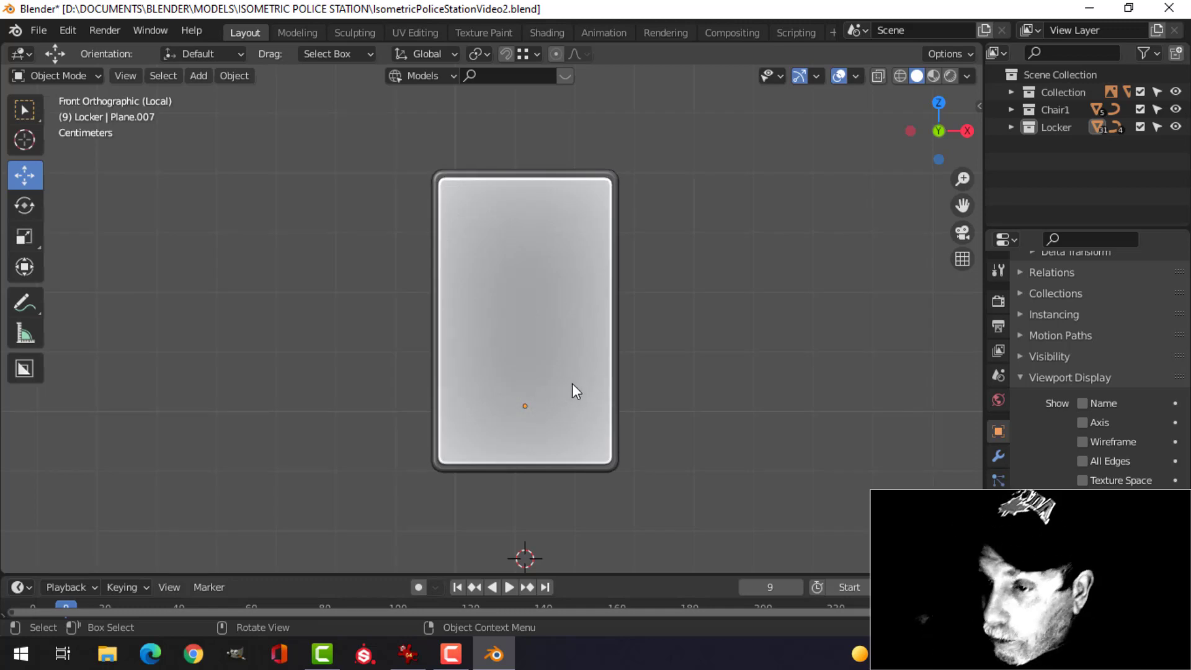
left_click(572, 384)
key("Tab")
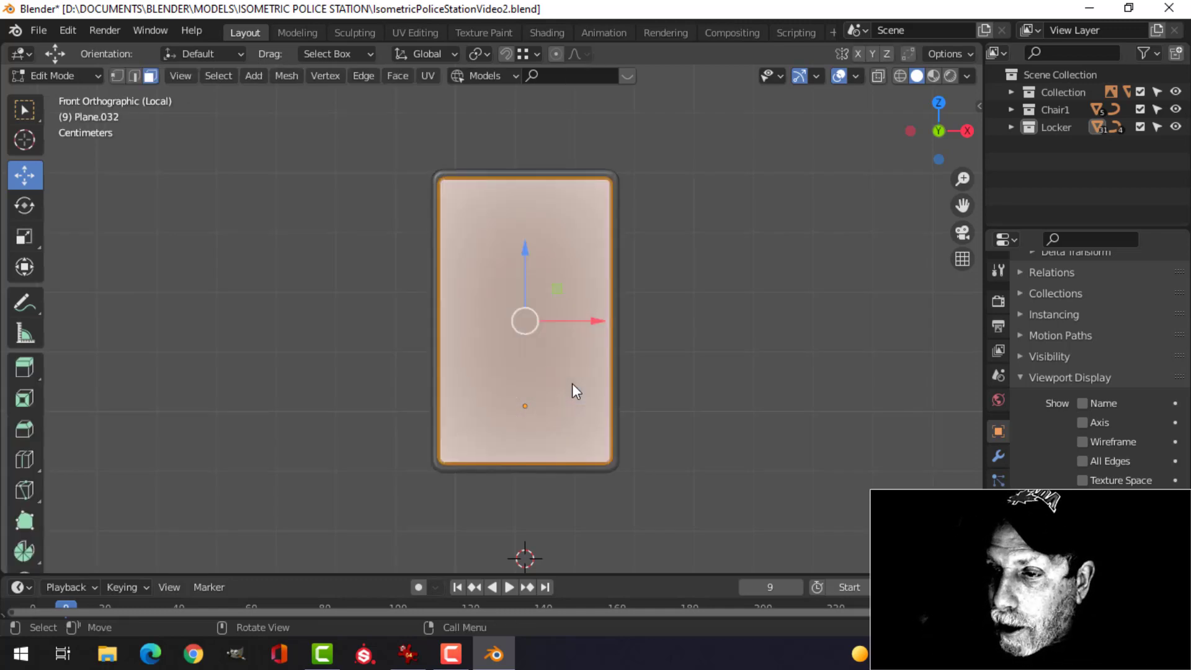
key("1")
left_click(622, 384)
key("z")
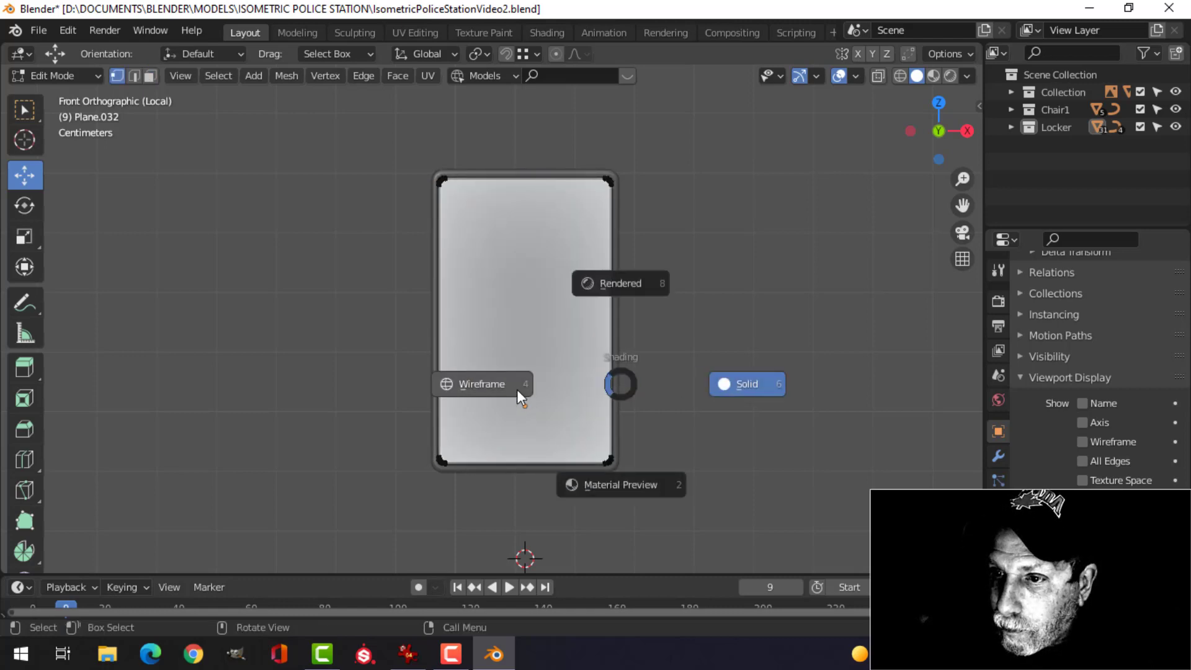
left_click(524, 396)
left_click_drag(369, 371, 711, 507)
key("g")
key("z")
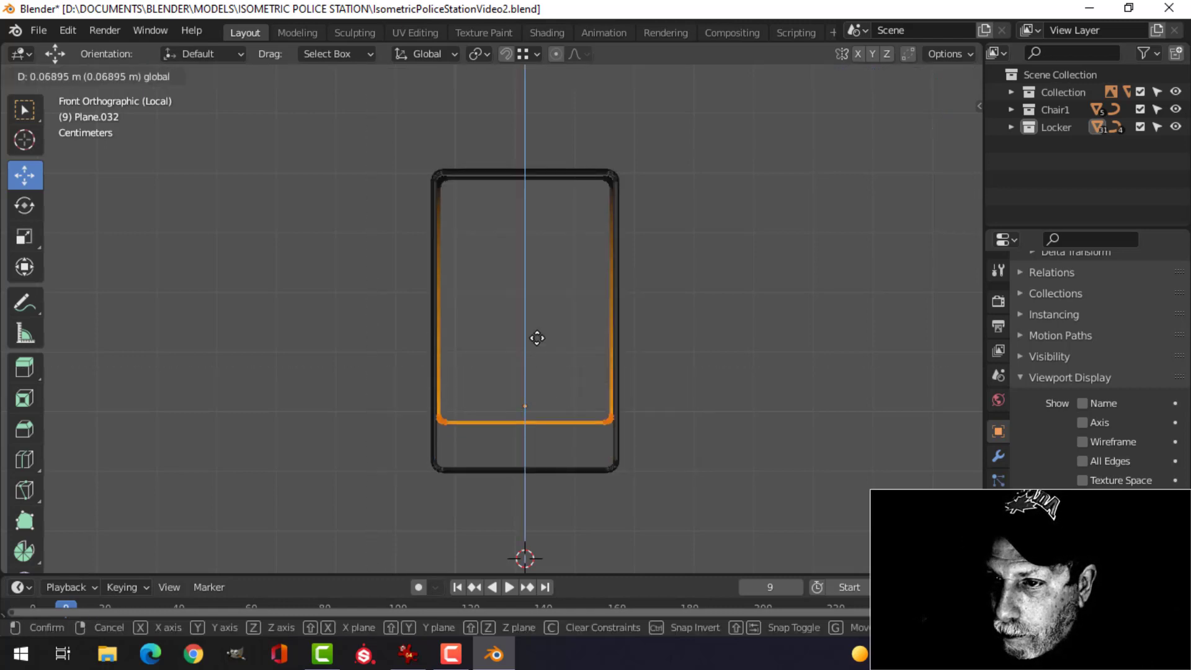
left_click(549, 291)
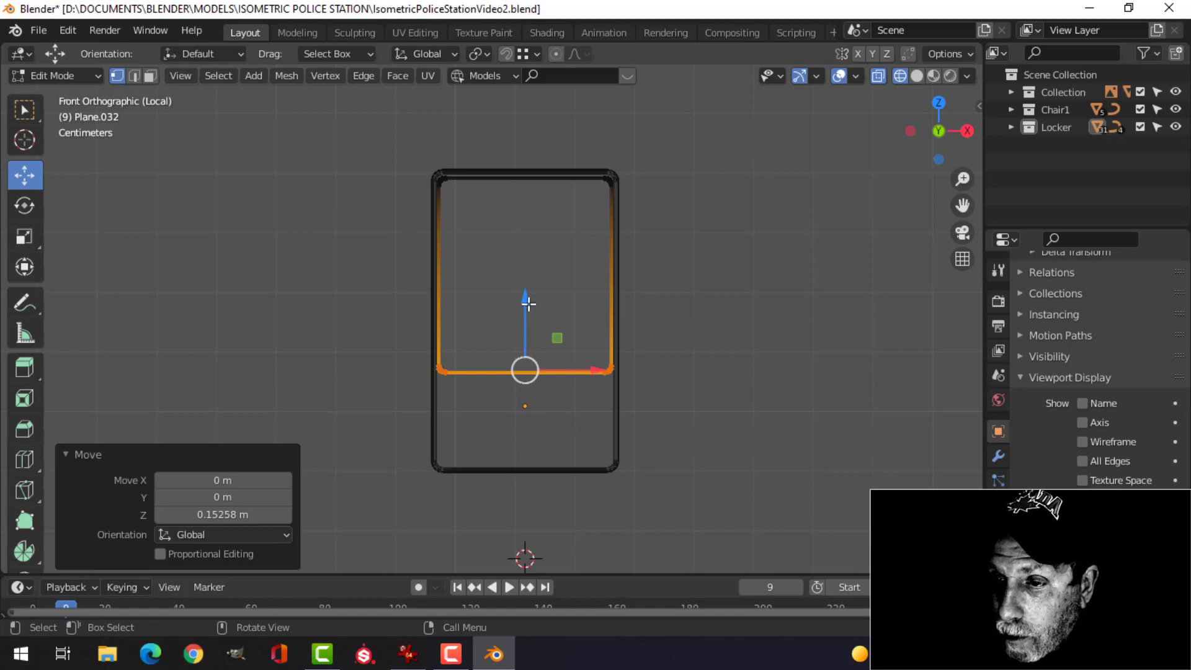
- Lower the front panel's bottom vertices slightly along Z and deselect everything
left_click_drag(527, 303, 531, 312)
left_click(567, 312)
middle_click_drag(568, 312, 585, 351)
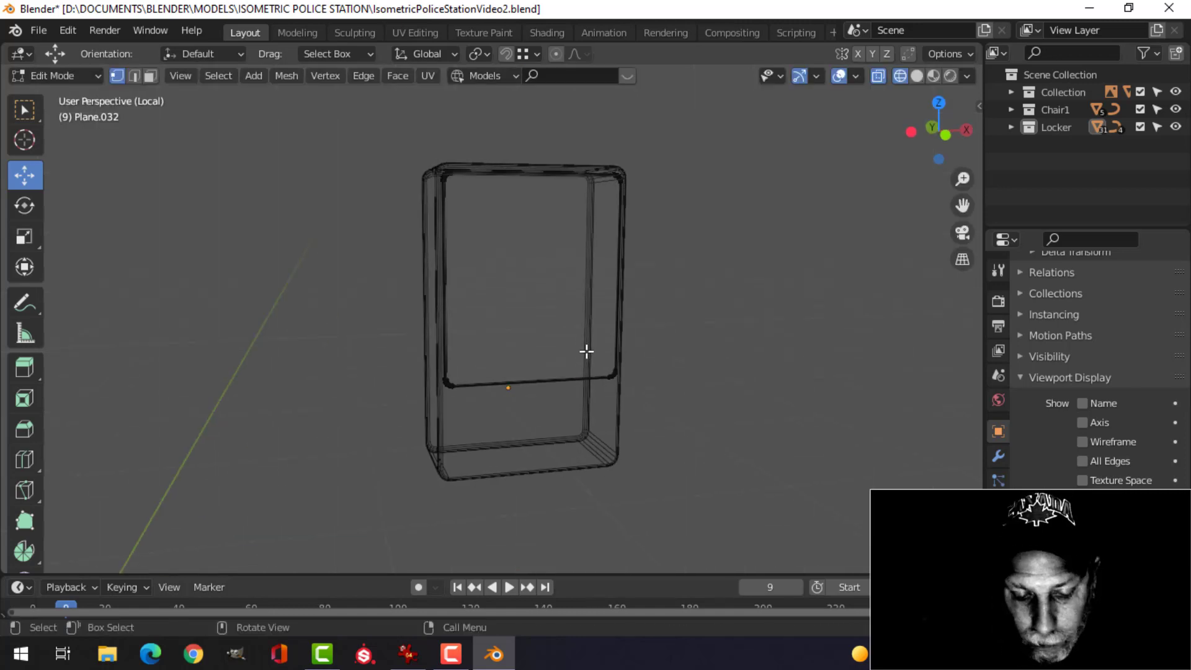
- Switch the viewport to solid shading and return the front panel to Object Mode
key("z")
left_click(701, 352)
key("Tab")
mouse_move(702, 350)
middle_mouse_down()
mouse_move(646, 359)
mouse_move(657, 363)
mouse_move(614, 353)
mouse_move(675, 373)
mouse_move(637, 313)
mouse_move(618, 318)
middle_mouse_up()
scroll(623, 373, "up", 4)
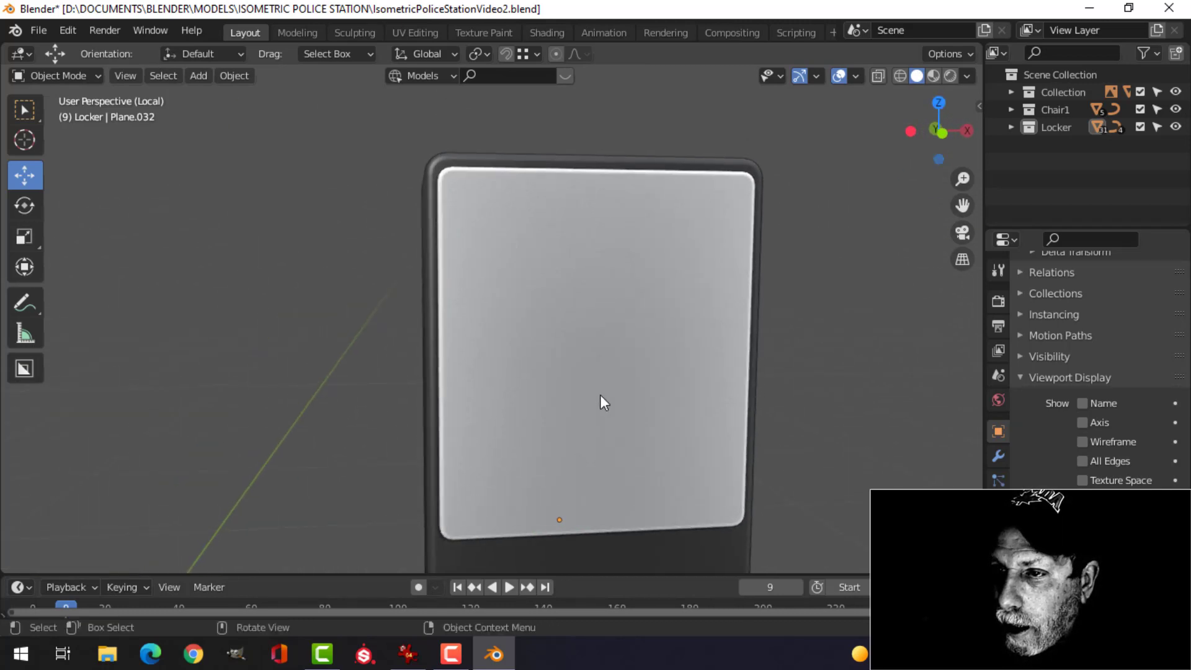
- Snap the 3D cursor to the centre of the front panel's geometry and return to Object Mode
scroll(601, 395, "down", 3)
left_click(595, 385)
key("Tab")
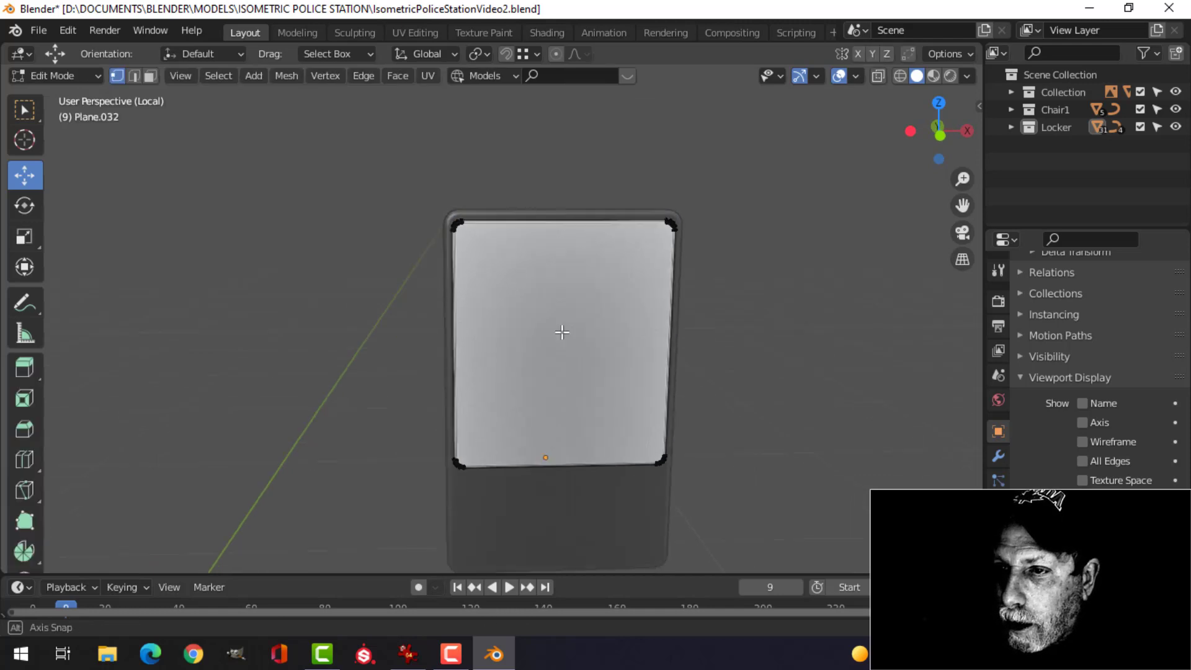
middle_click_drag(562, 333, 557, 293)
scroll(562, 333, "up", 3)
key("Tab")
key("Tab")
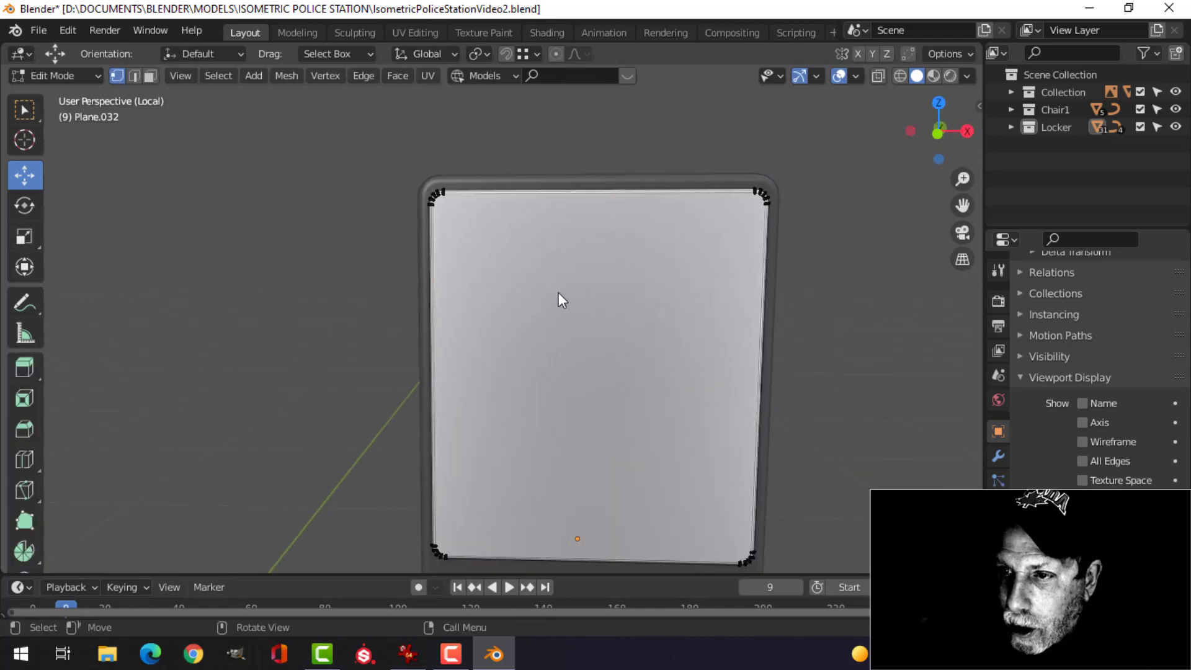
key("a")
key("shift+s")
left_click(579, 401)
key("Tab")
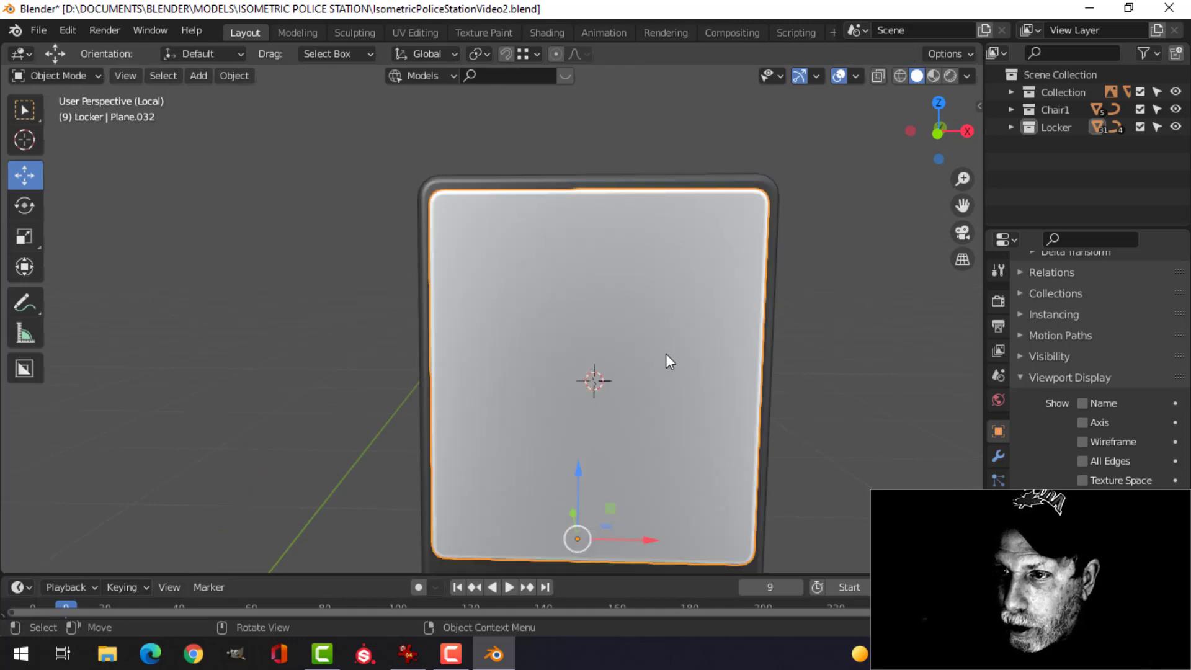
- Add a mesh plane at the 3D cursor and scale its geometry in Edit Mode to about 0.107
key("shift+a")
mouse_move(623, 248)
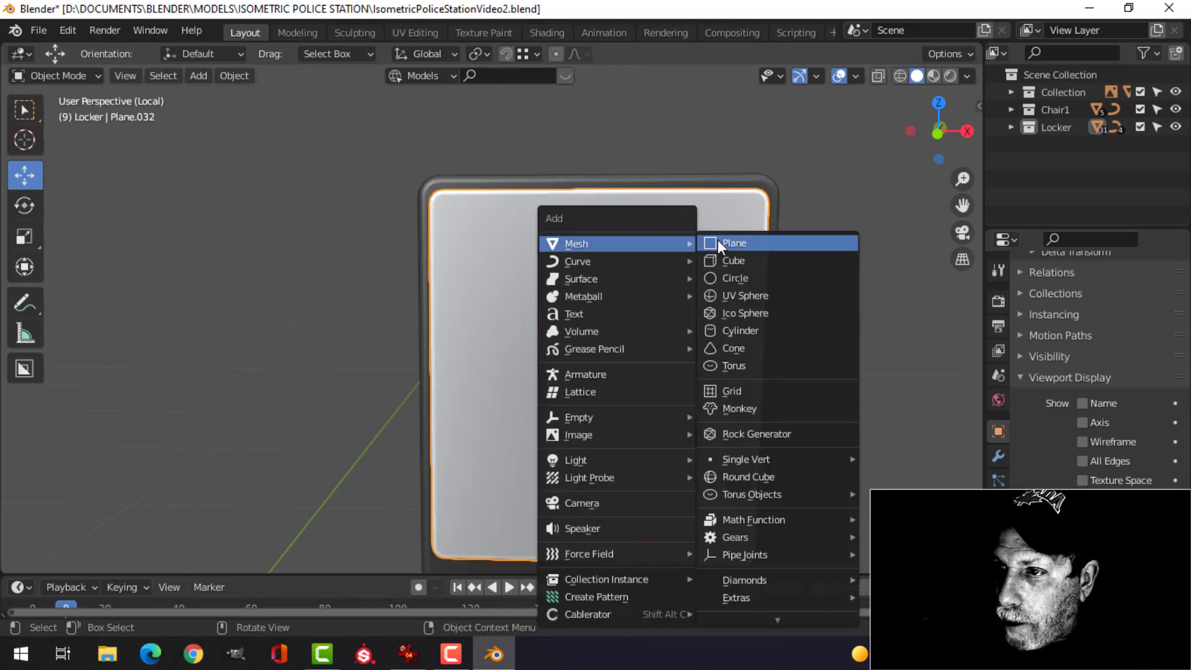
left_click(717, 242)
key("Tab")
key("s")
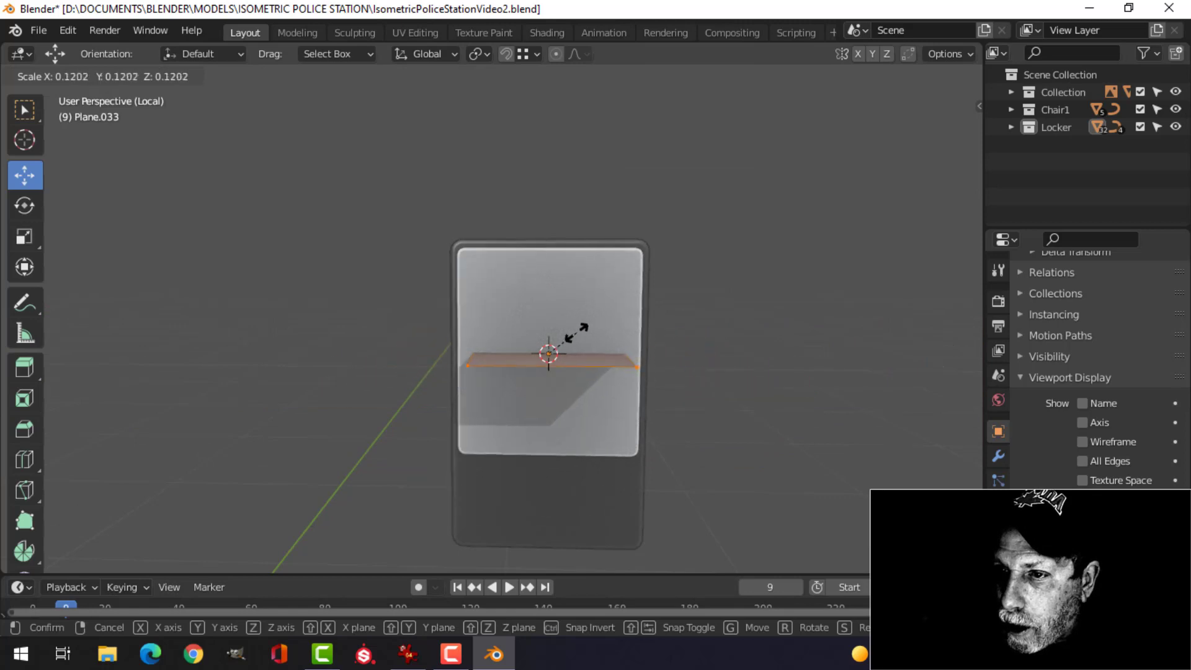
left_click(569, 335)
- Rotate the plane 90° about X and move it about 0.048 m forward along Y, in front of the panel
middle_click_drag(569, 338, 643, 373)
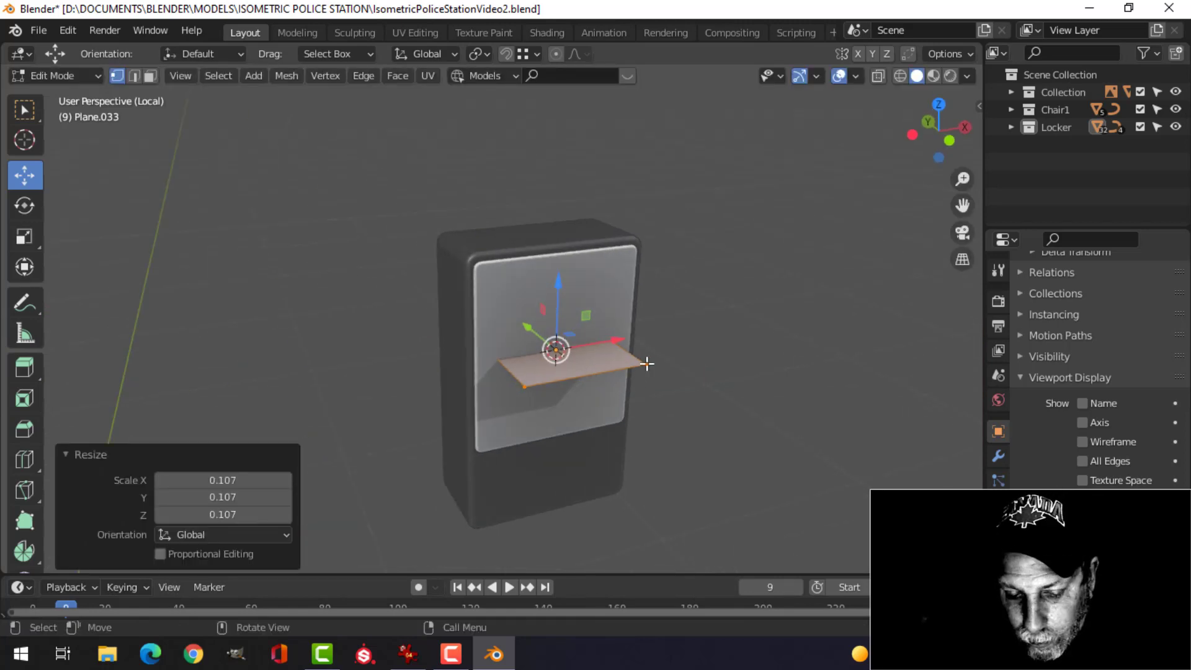
type("rx90")
key("Return")
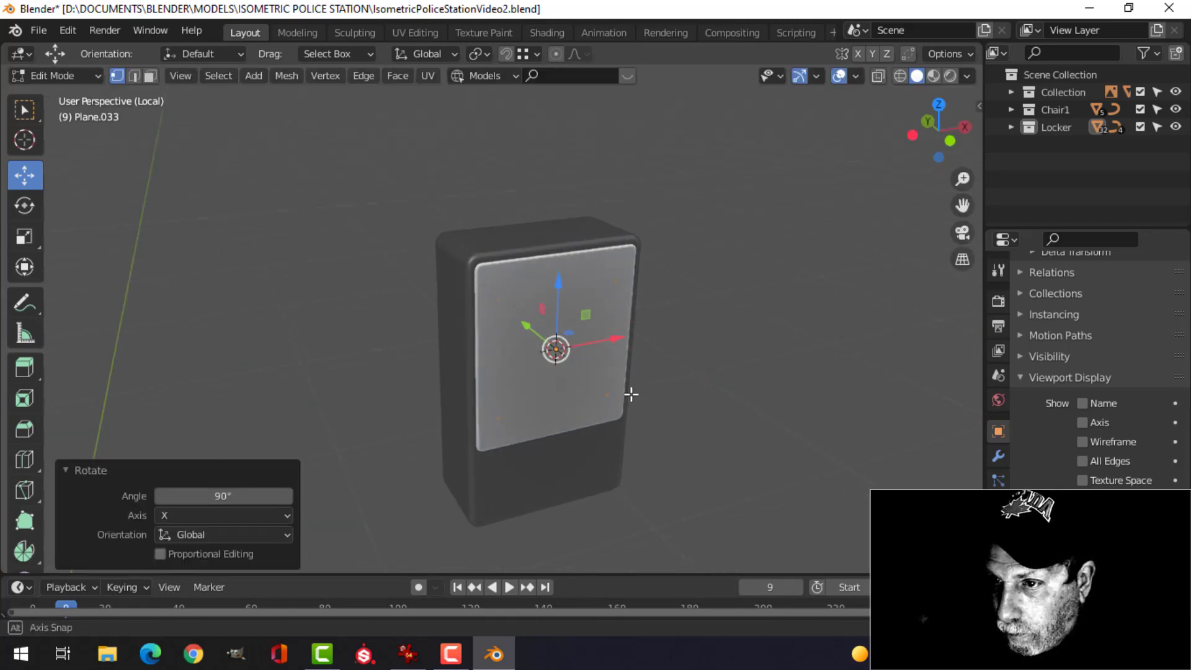
middle_click_drag(630, 393, 552, 332)
left_click_drag(549, 328, 533, 322)
- Flatten the plane into a horizontal strip in front view by scaling it to about 0.19 along Z
key("KP_1")
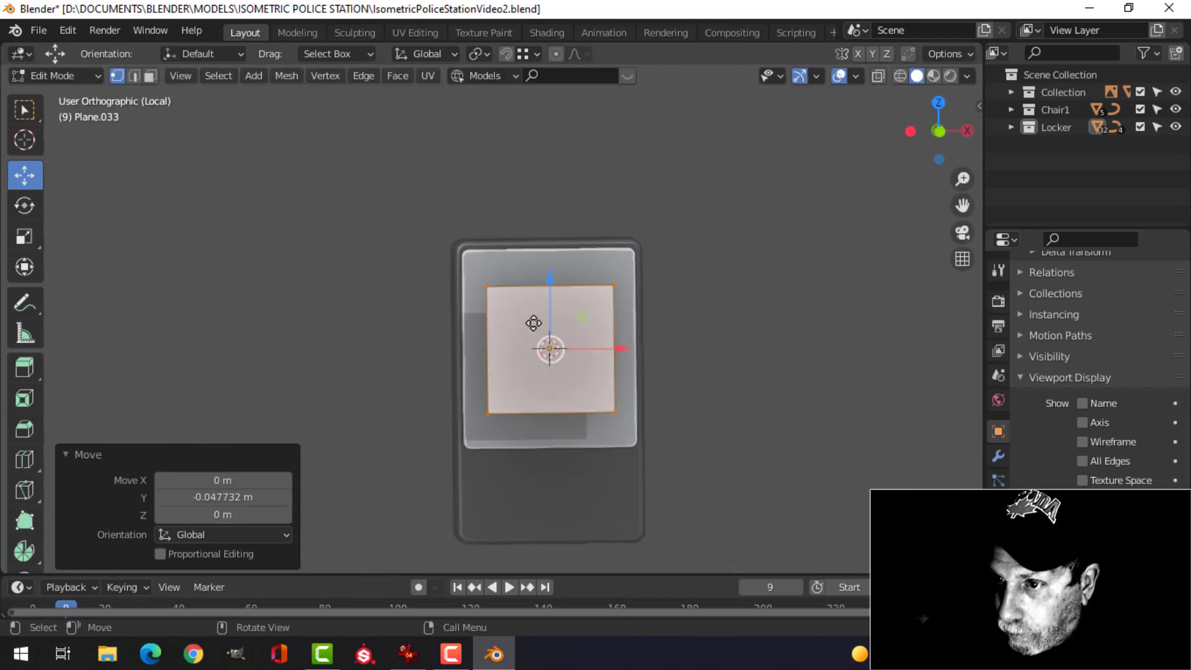
key("s")
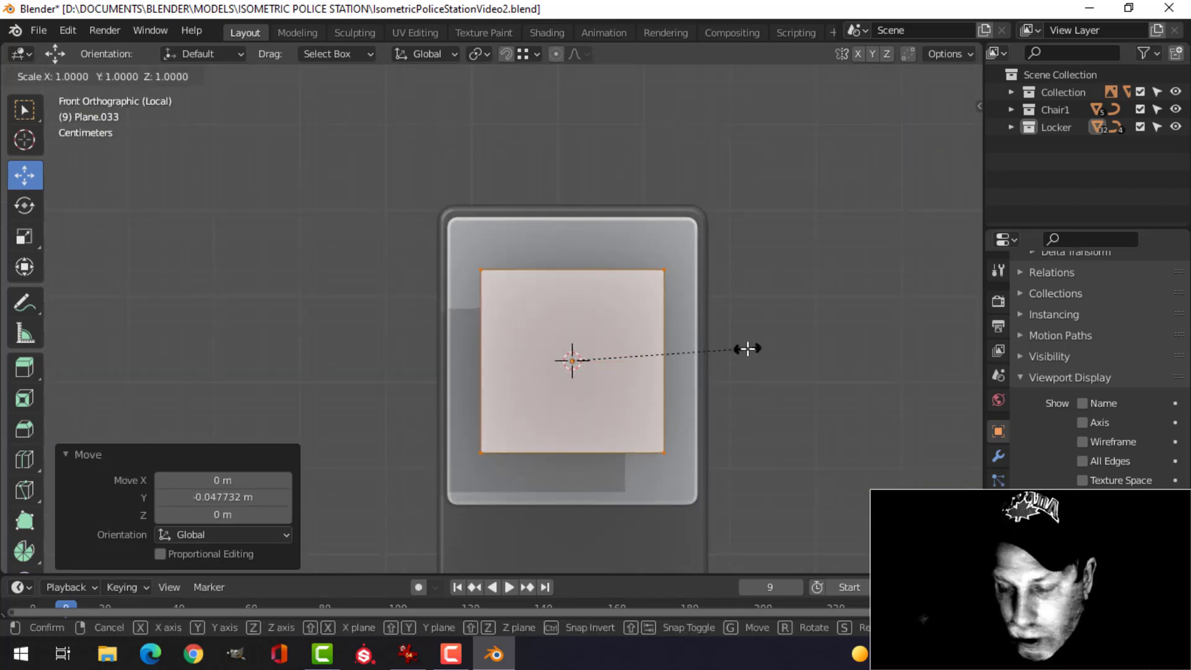
key("z")
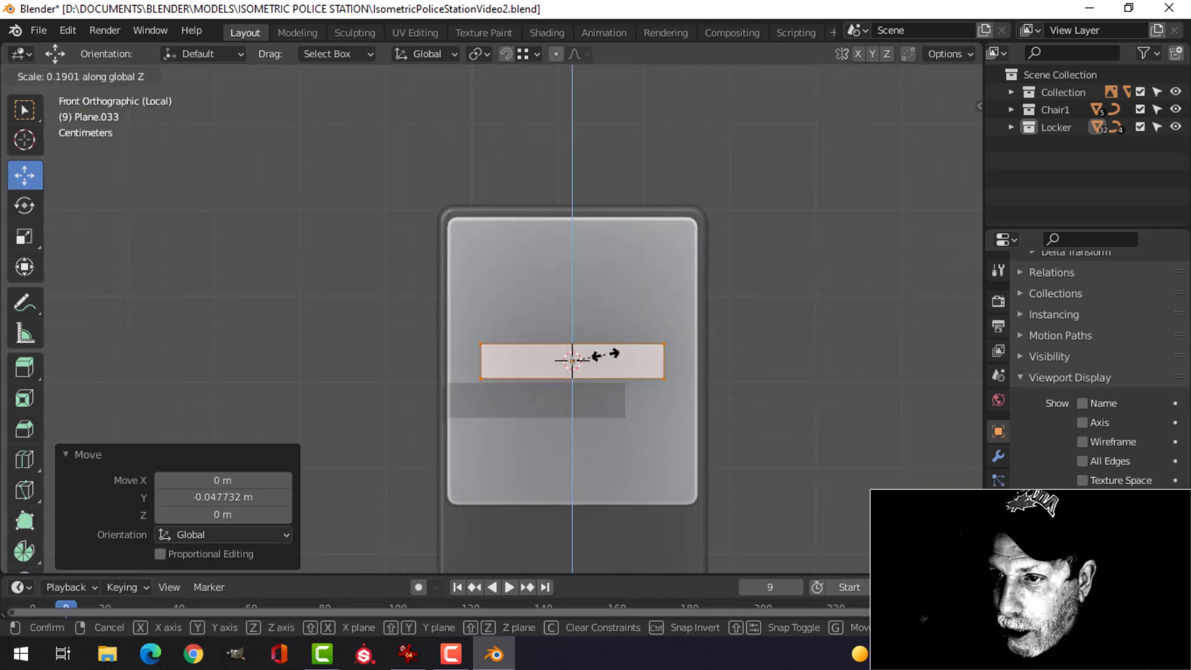
left_click(605, 353)
- Raise the strip near the panel's upper edge and move it about 0.034 m back along Y towards the panel
left_click_drag(572, 292, 574, 185)
middle_click_drag(531, 310, 632, 299)
left_click_drag(552, 236, 524, 239)
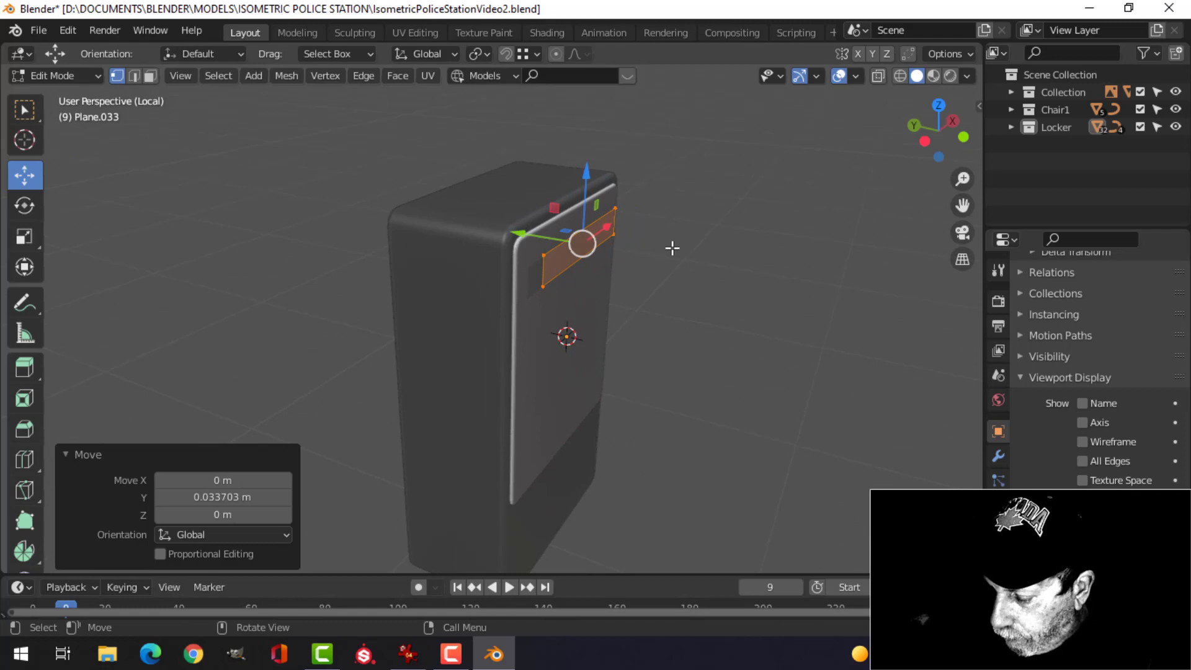
- Duplicate the strip in front view and place the copy about 0.106 m lower and 0.018 m along X
key("KP_1")
scroll(664, 267, "up", 1)
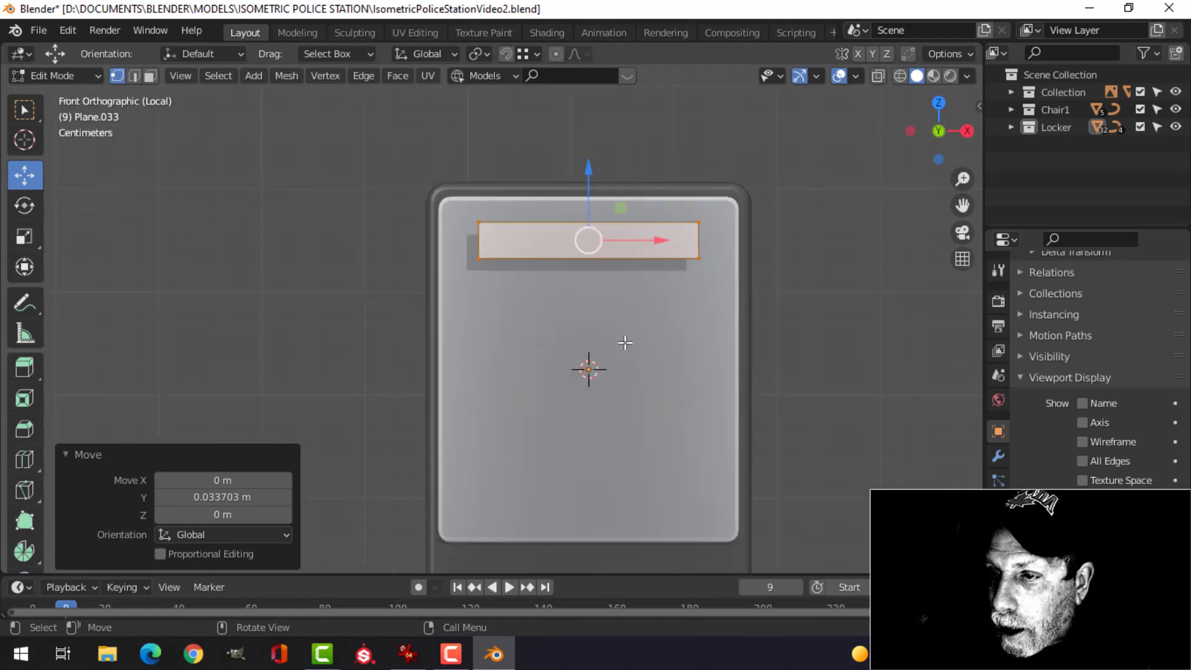
middle_click_drag(619, 338, 596, 298, "shift")
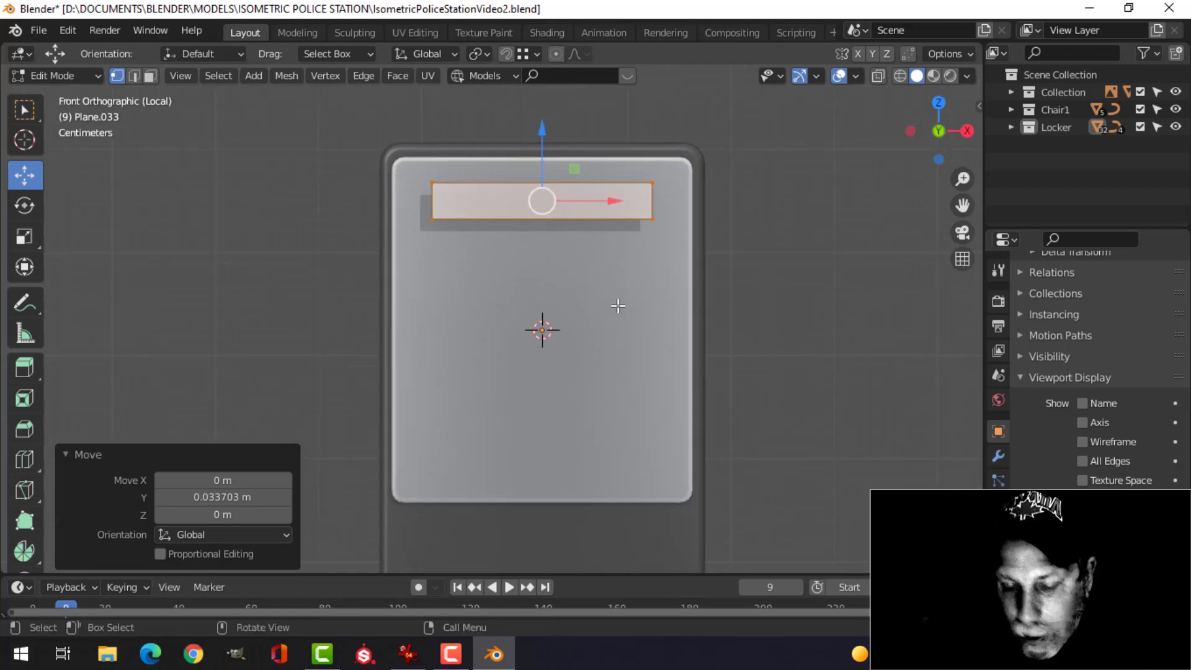
scroll(595, 272, "up", 2)
mouse_move(585, 290)
middle_mouse_down("shift")
mouse_move(588, 332)
mouse_move(589, 302)
middle_mouse_up("shift")
scroll(589, 330, "down", 1)
scroll(599, 338, "down", 1)
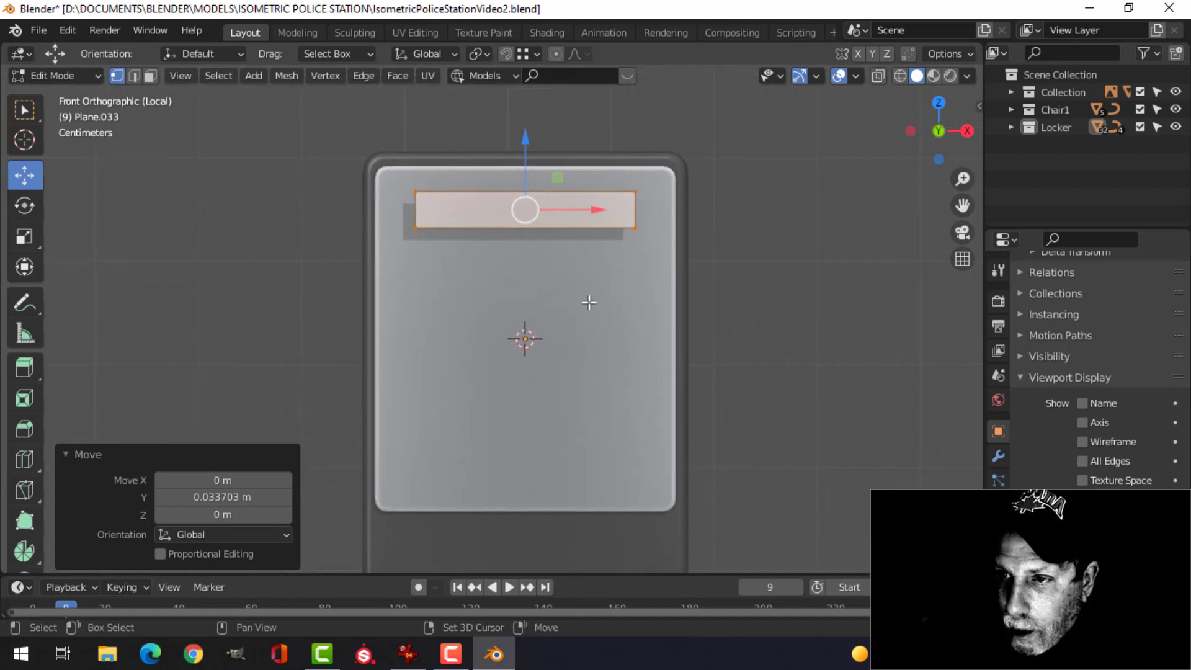
key("shift+d")
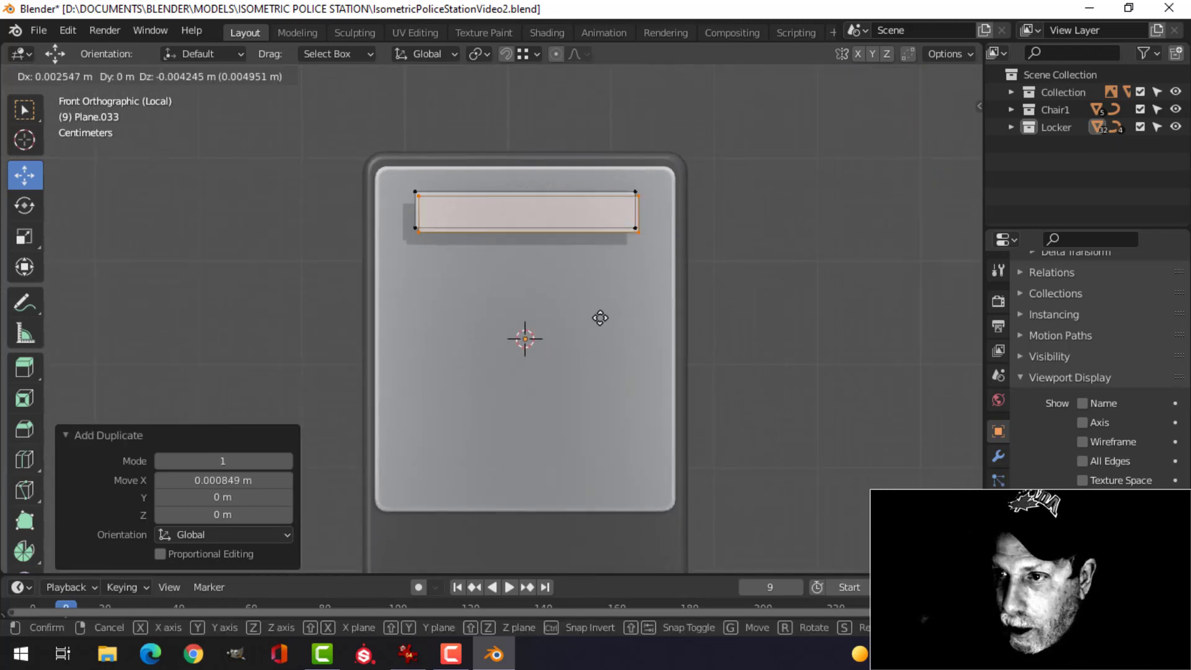
left_click(625, 407)
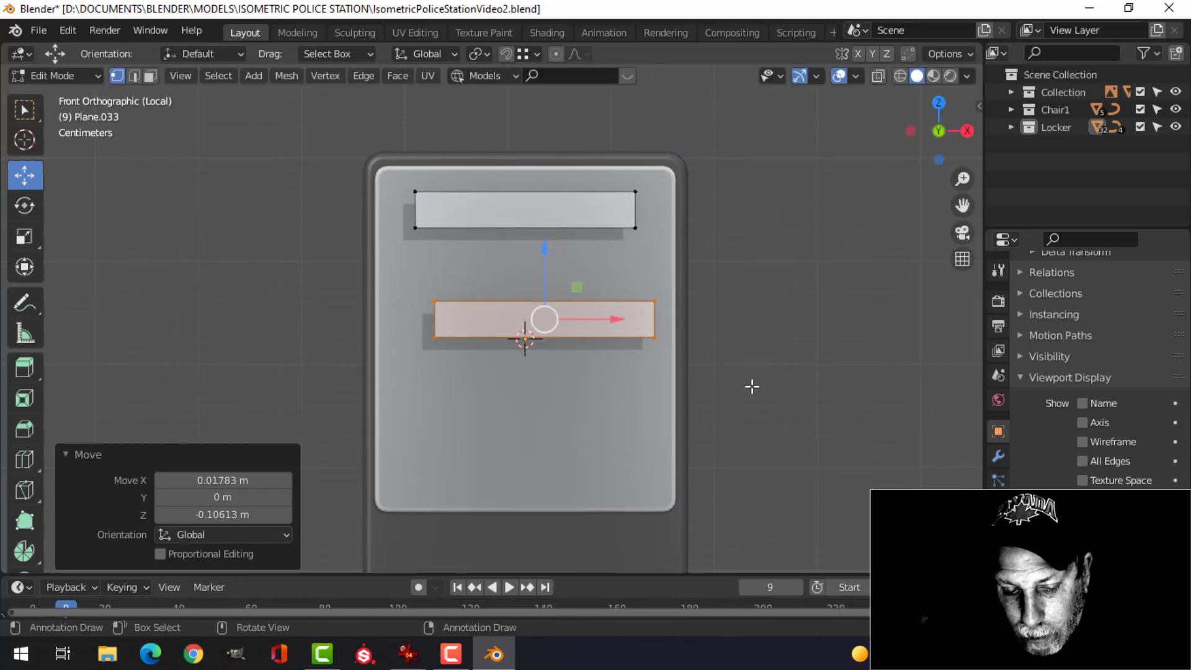
- Narrow the duplicated strip by scaling it to about 0.473 along X
key("s")
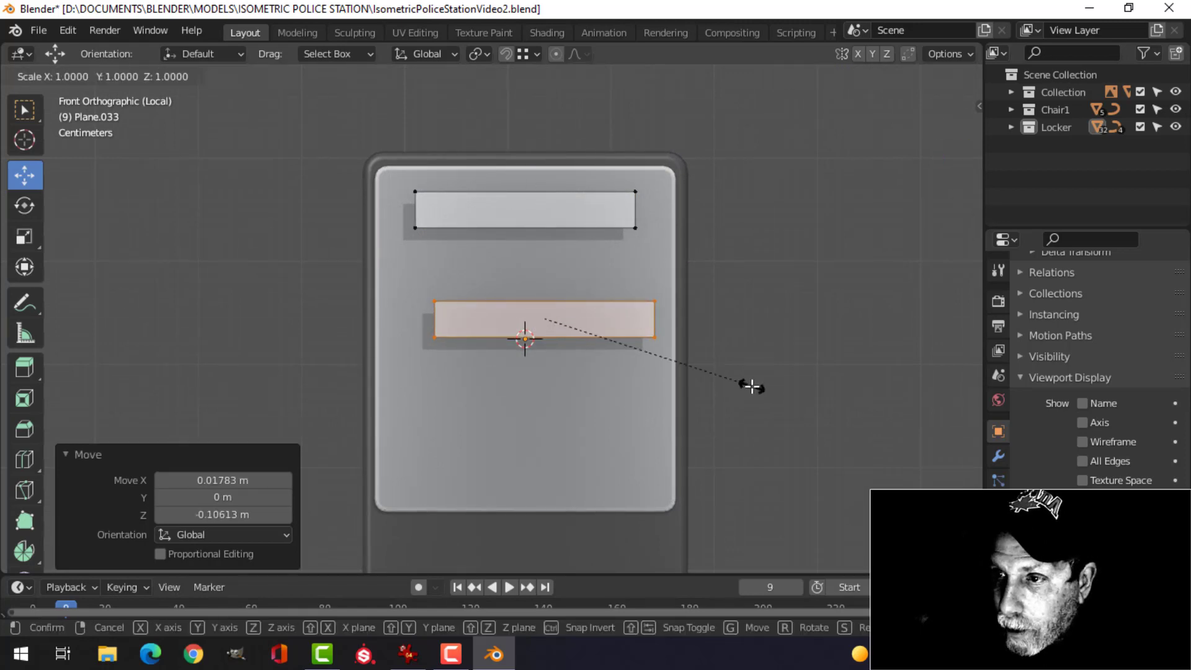
key("x")
left_click(621, 380)
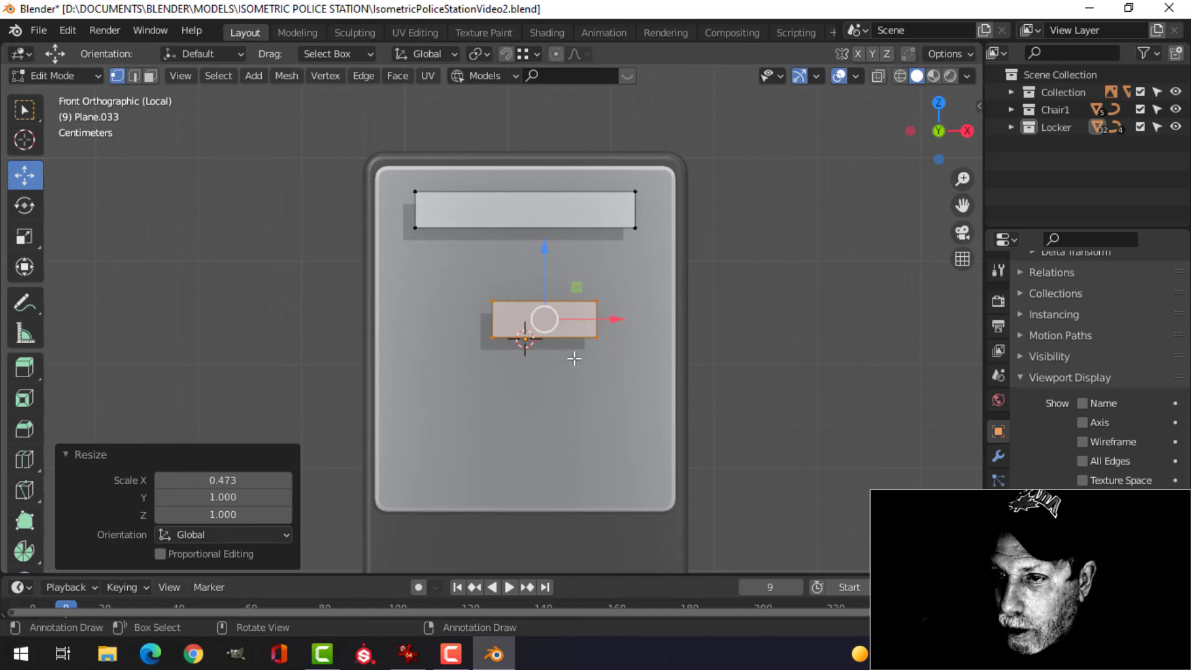
- Extend the copy downwards into a near-square plate, shift it to the panel's right half and raise its top edge about 0.015 m
left_click(493, 337)
left_click(597, 338, "shift")
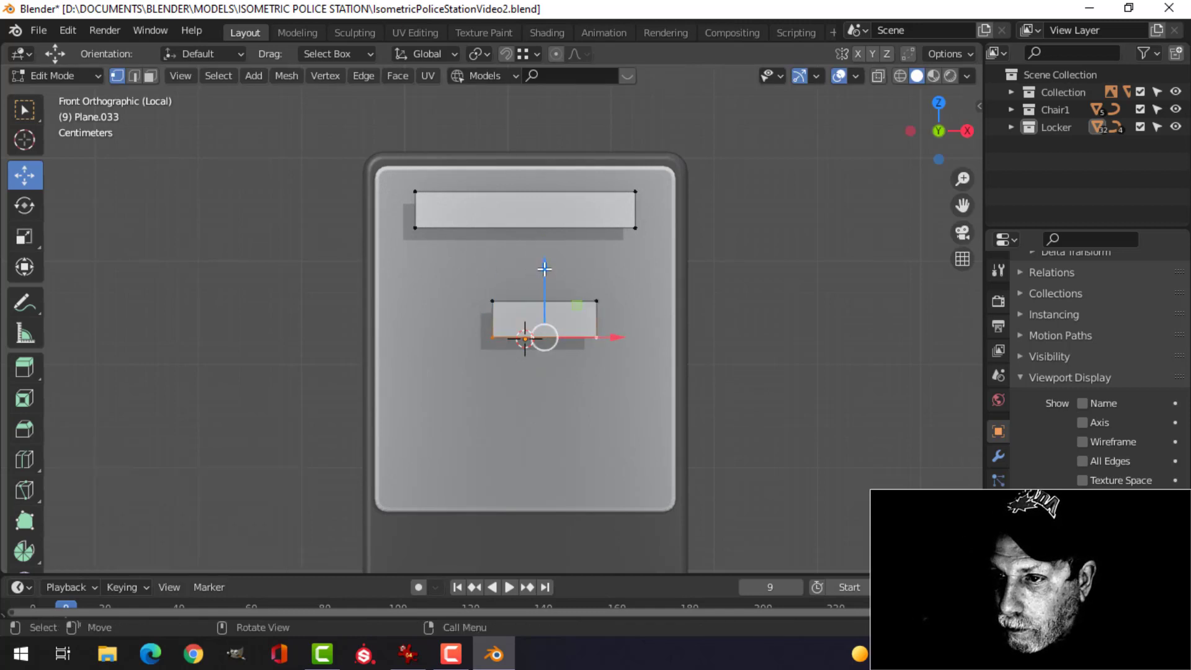
left_click_drag(545, 269, 660, 349)
left_click(593, 297, "shift")
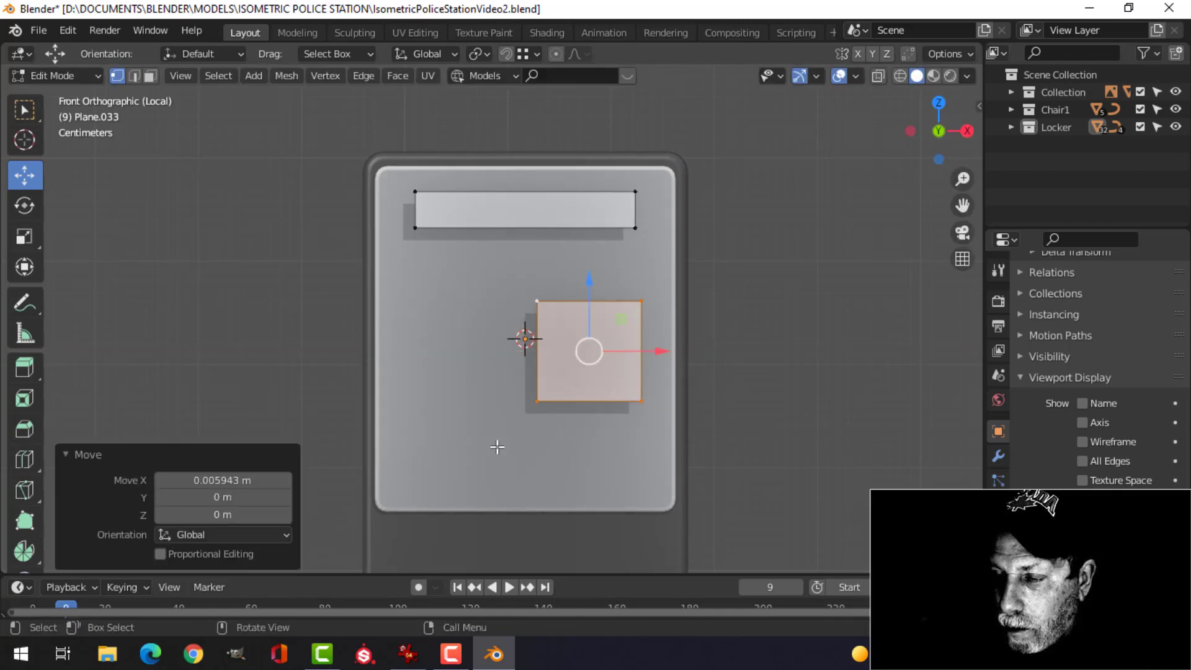
left_click(538, 300)
left_click_drag(588, 265, 587, 250)
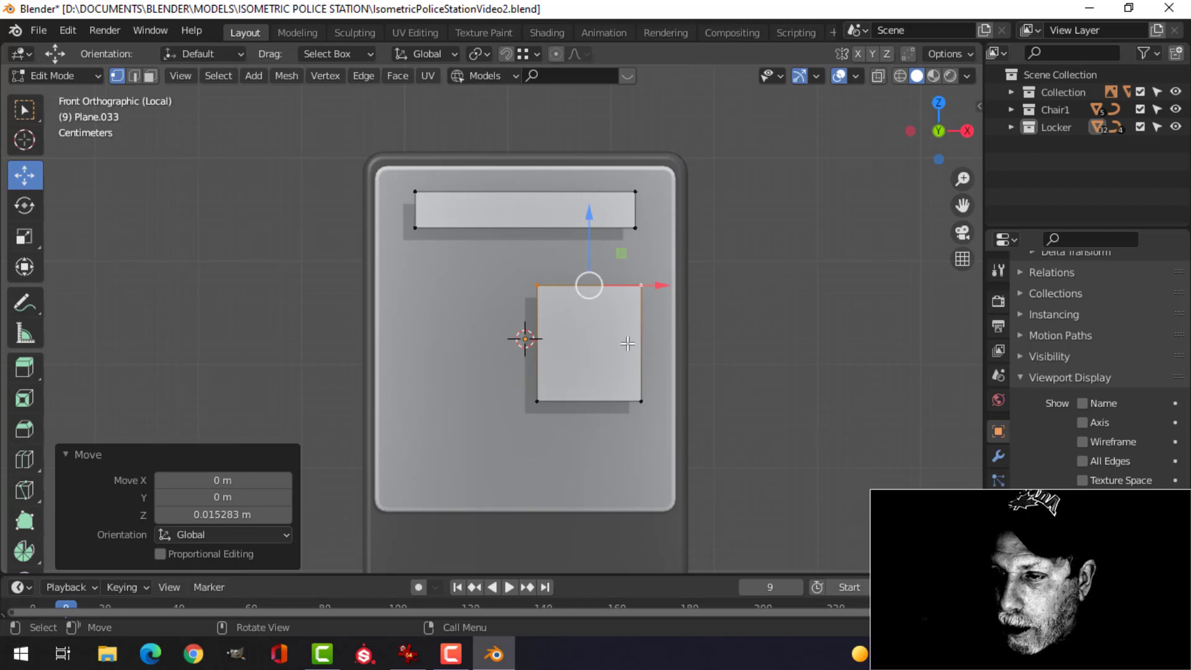
- Duplicate the near-square plate straight down below itself and scale the copy uniformly to about 0.589
left_click(643, 400, "shift")
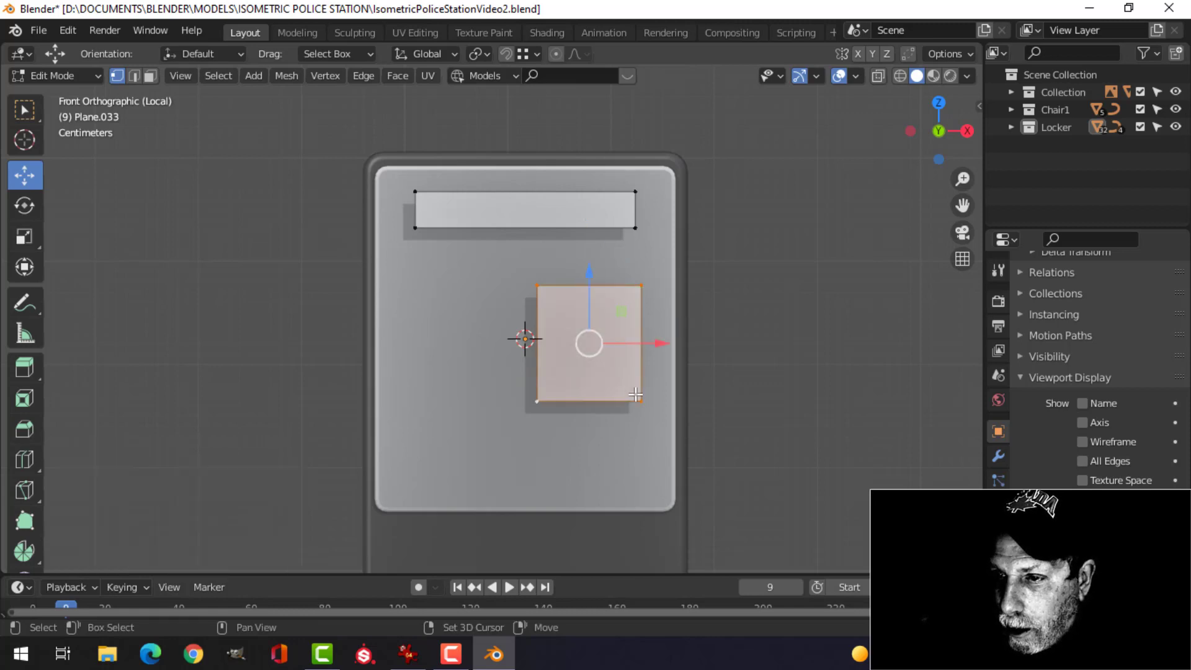
key("shift+d")
right_click(629, 363)
left_click_drag(583, 269, 587, 411)
key("s")
left_click(683, 451)
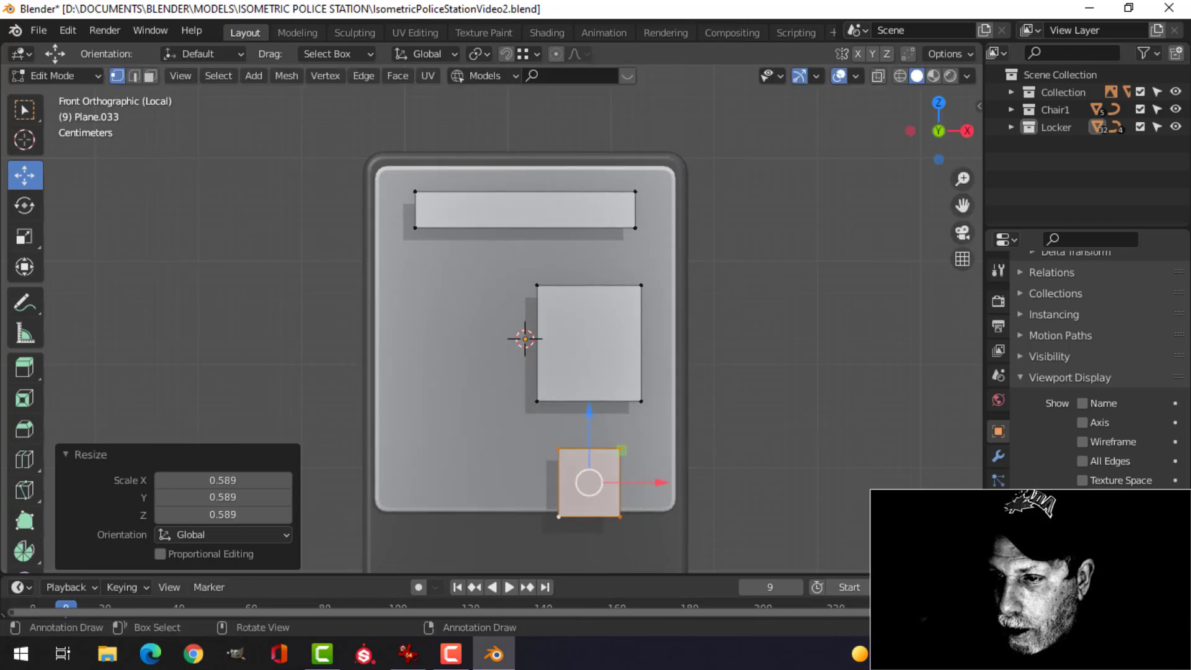
- Flatten the small copy along Z to about 0.31 and raise it about 0.047 m to just below the square plate
key("s")
key("z")
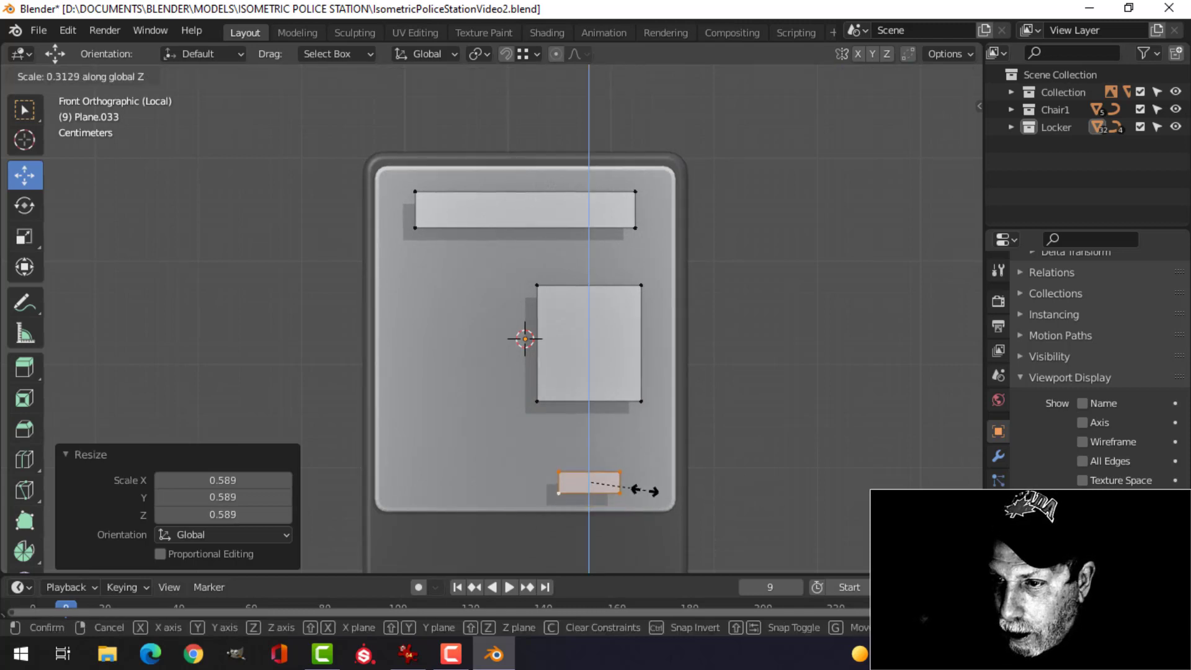
left_click(633, 488)
left_click_drag(603, 433, 590, 376)
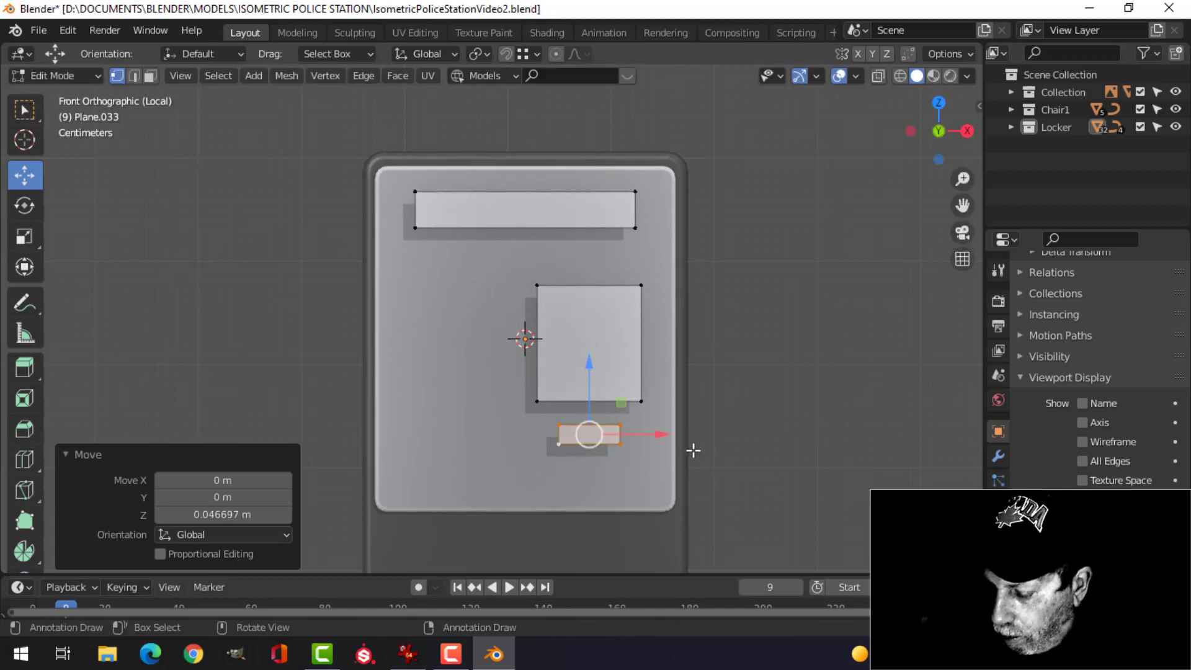
- Thin the small plate to about 0.766 along Z and shift it about 0.009 m along X
key("s")
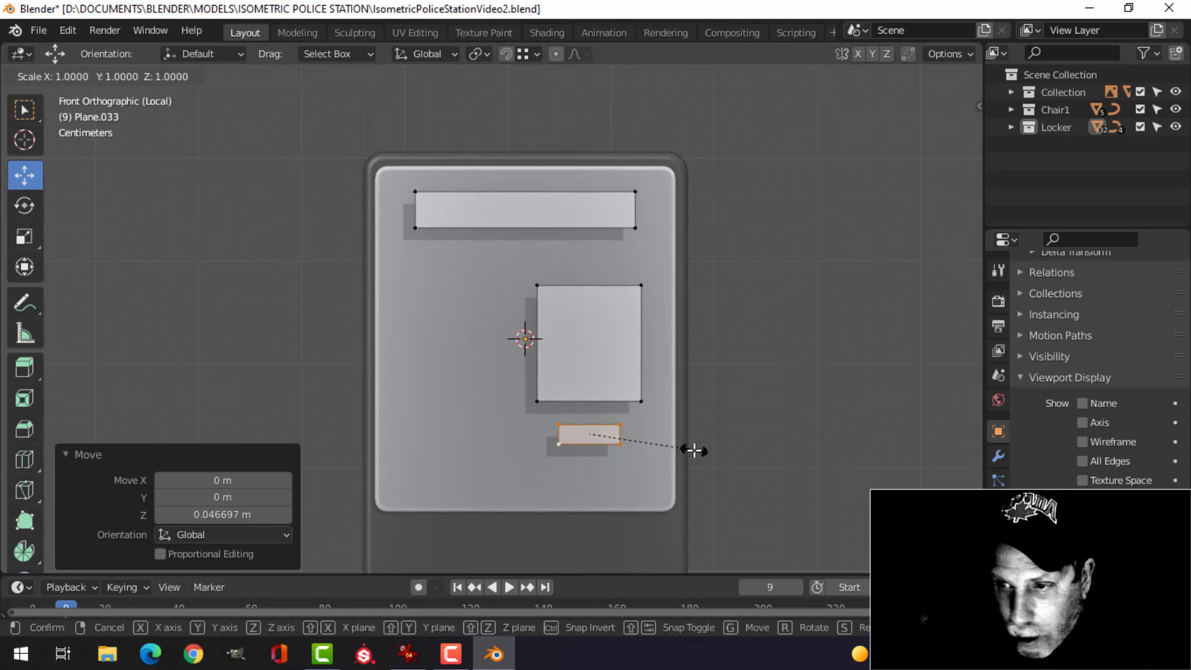
key("z")
left_click(668, 437)
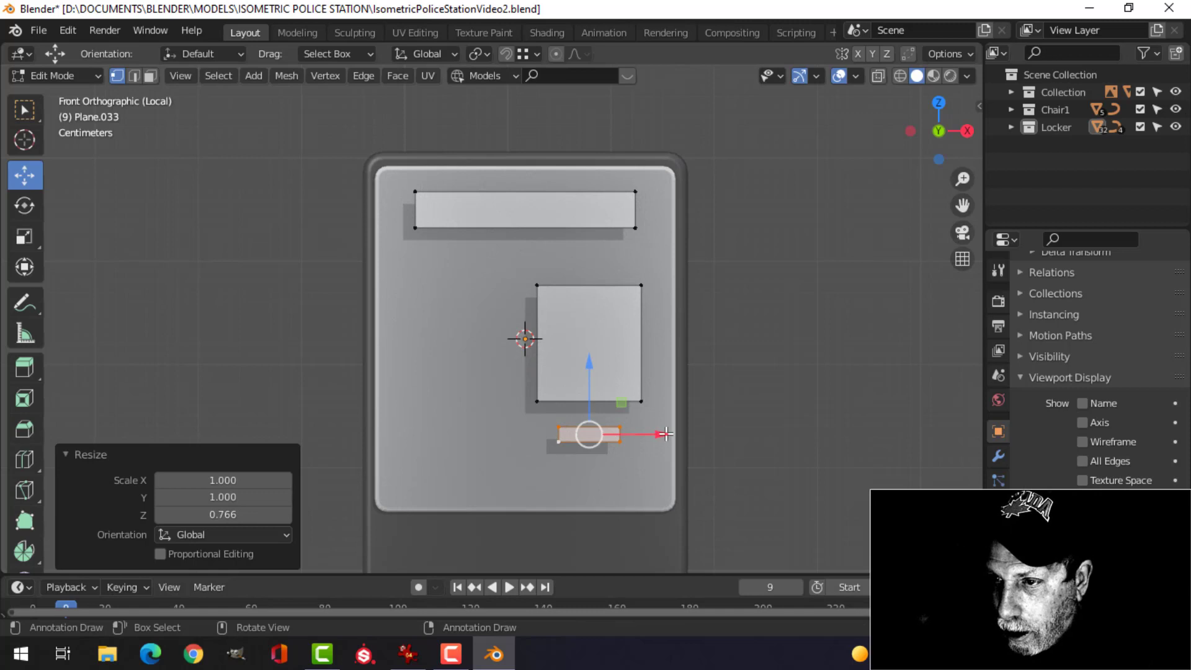
left_click_drag(665, 433, 676, 429)
- Round the corners of all three plates with a vertex bevel about 0.00486 m wide with 4 segments
middle_click_drag(614, 427, 603, 421)
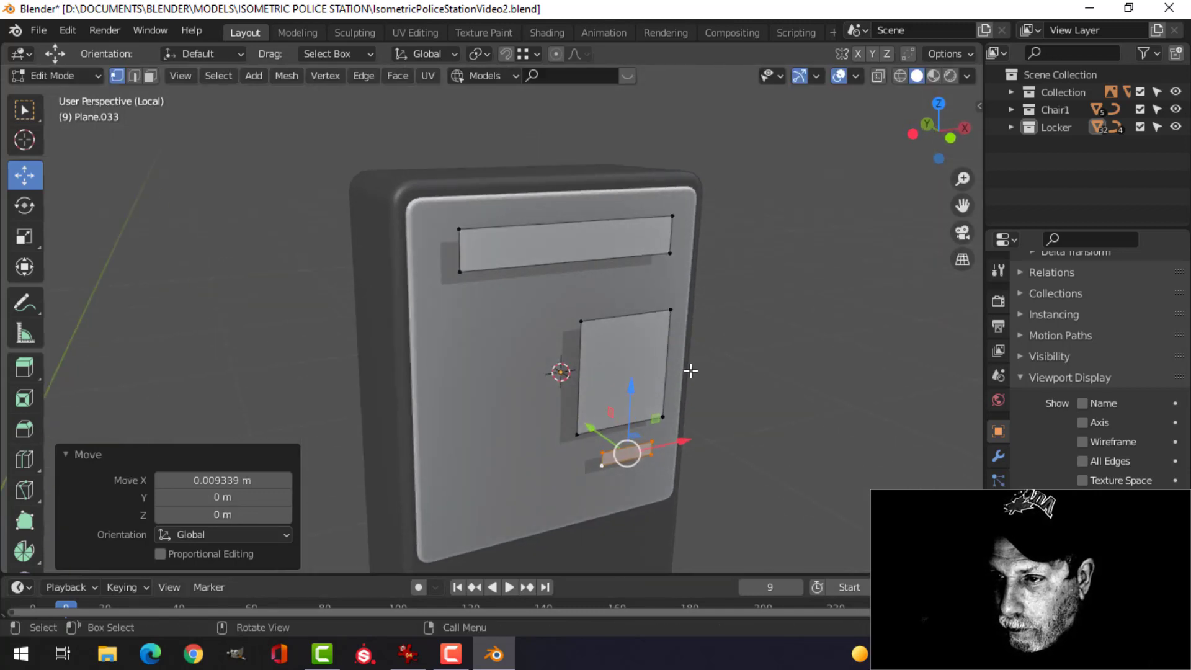
key("a")
middle_click_drag(755, 361, 695, 342)
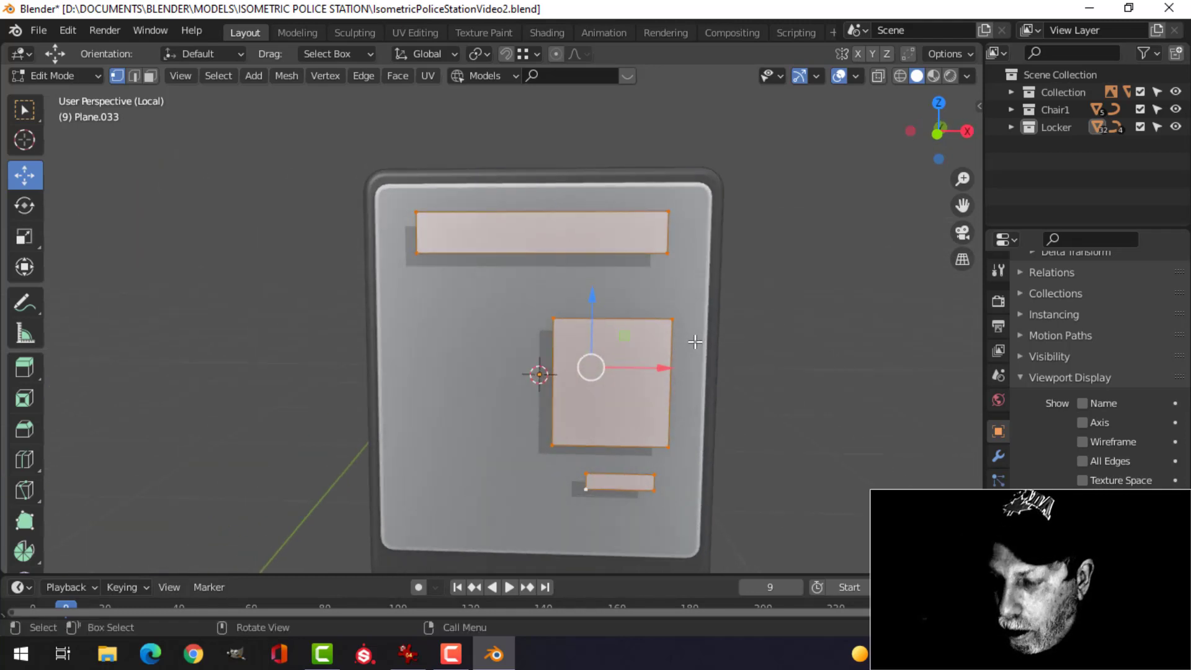
key("KP_1")
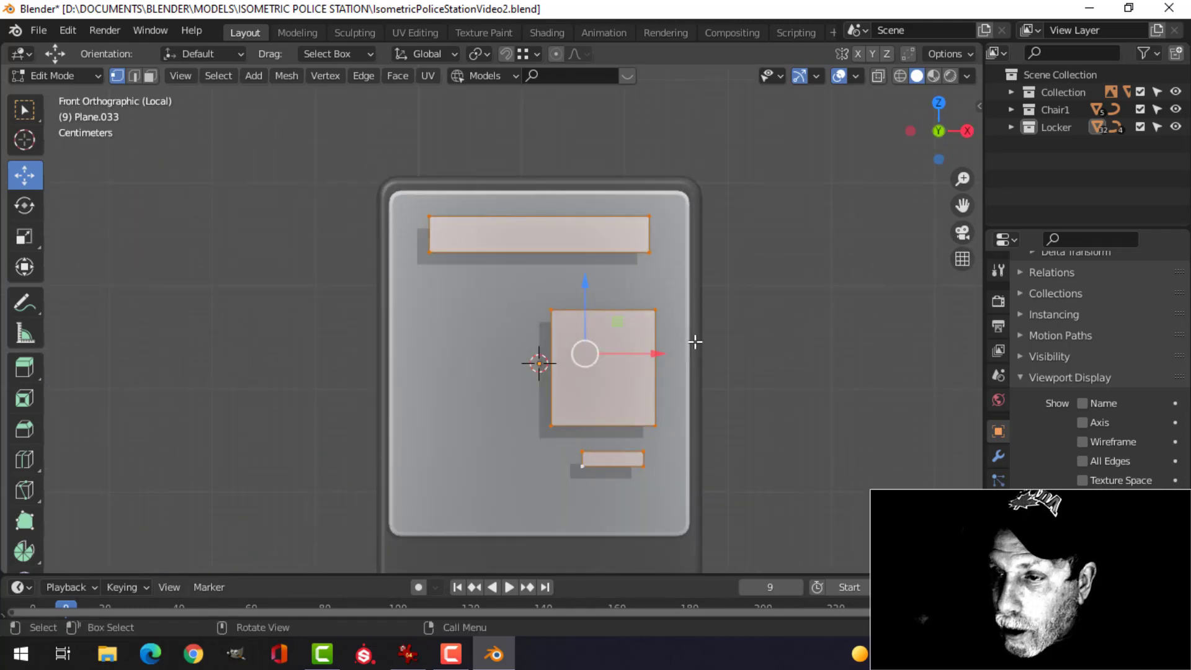
scroll(695, 341, "up", 3)
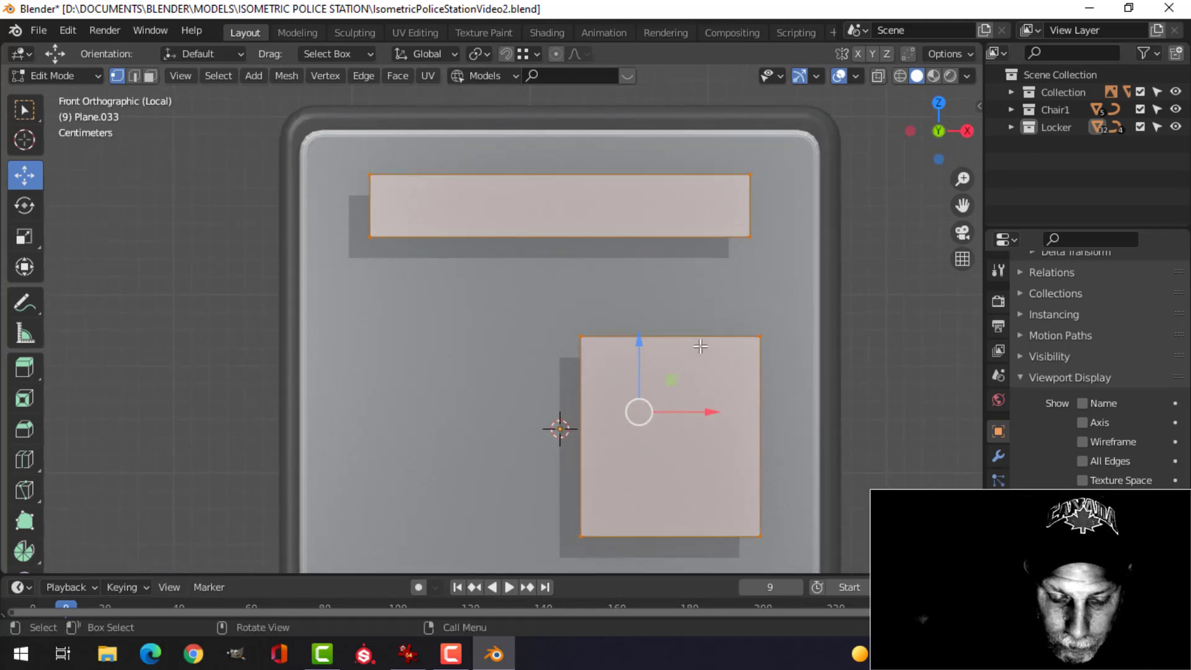
key("ctrl+shift+b")
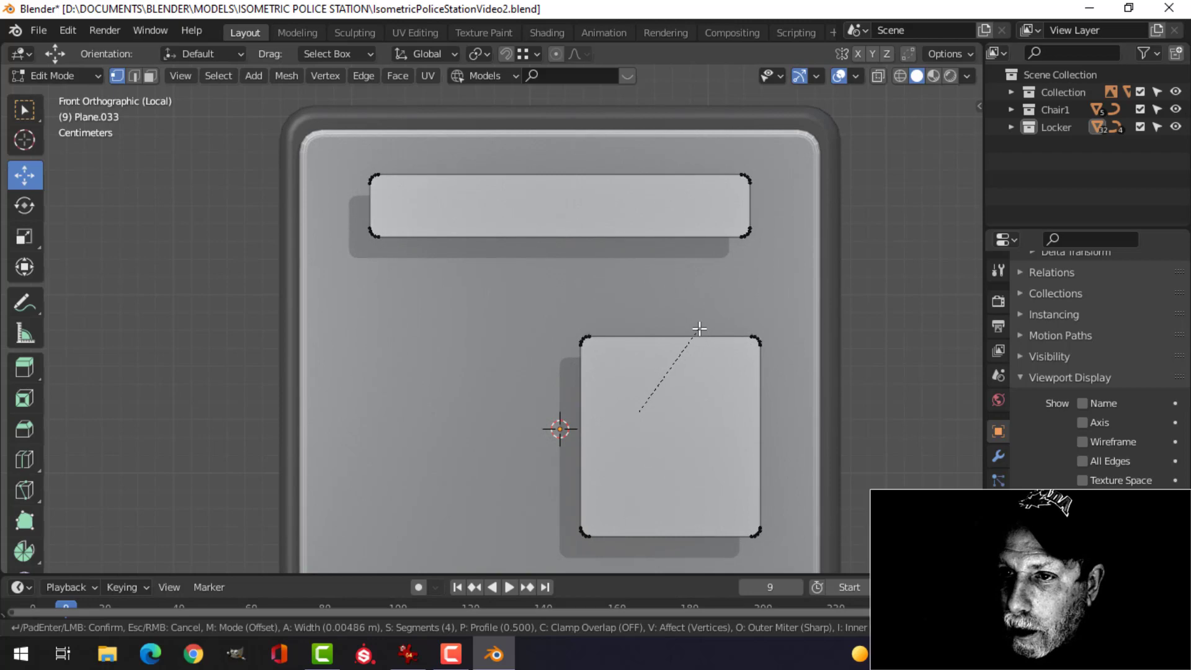
left_click(699, 328)
- Extrude all three rounded plates into thick solid blocks and recalculate their normals outside
scroll(771, 409, "down", 3)
scroll(681, 335, "up", 4)
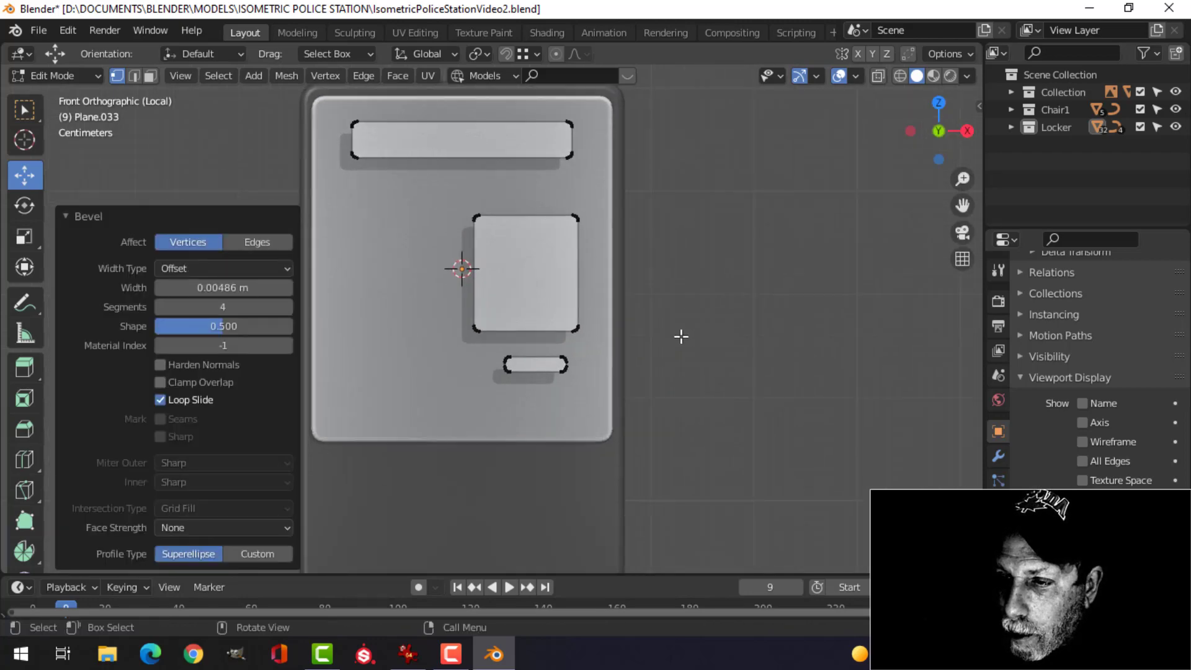
scroll(681, 336, "down", 2)
middle_click_drag(601, 287, 604, 316, "shift")
scroll(603, 316, "up", 2)
middle_click_drag(556, 259, 707, 380, "shift")
key("a")
middle_click_drag(545, 289, 652, 394, "shift")
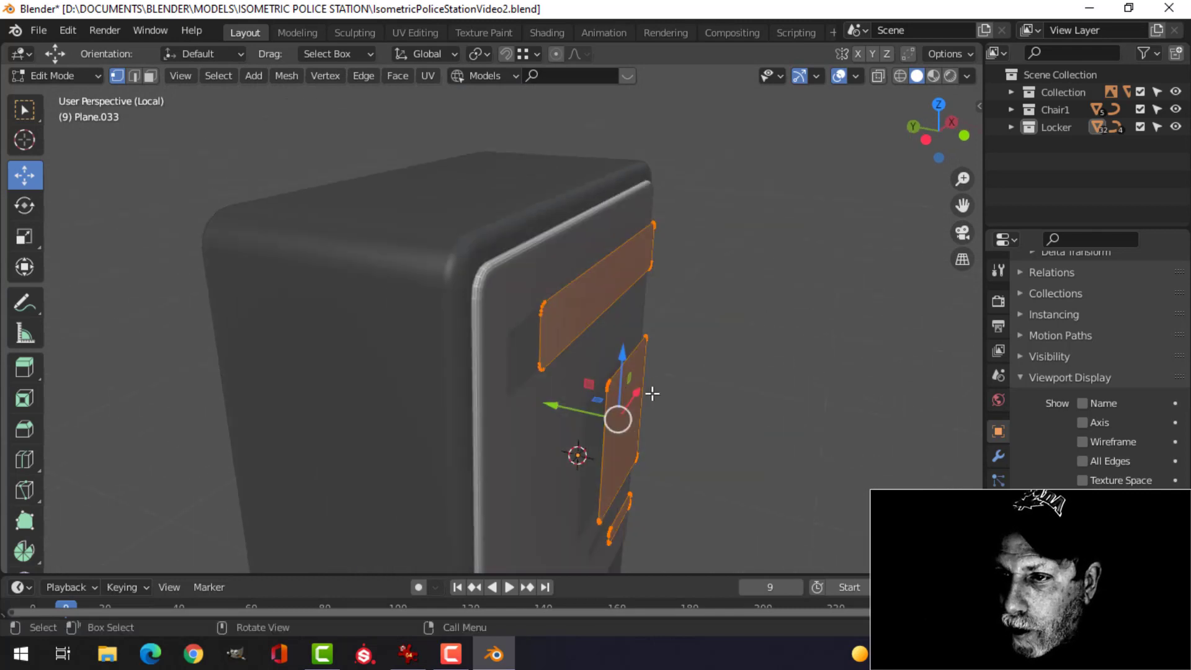
key("e")
left_click(669, 388)
key("alt+n")
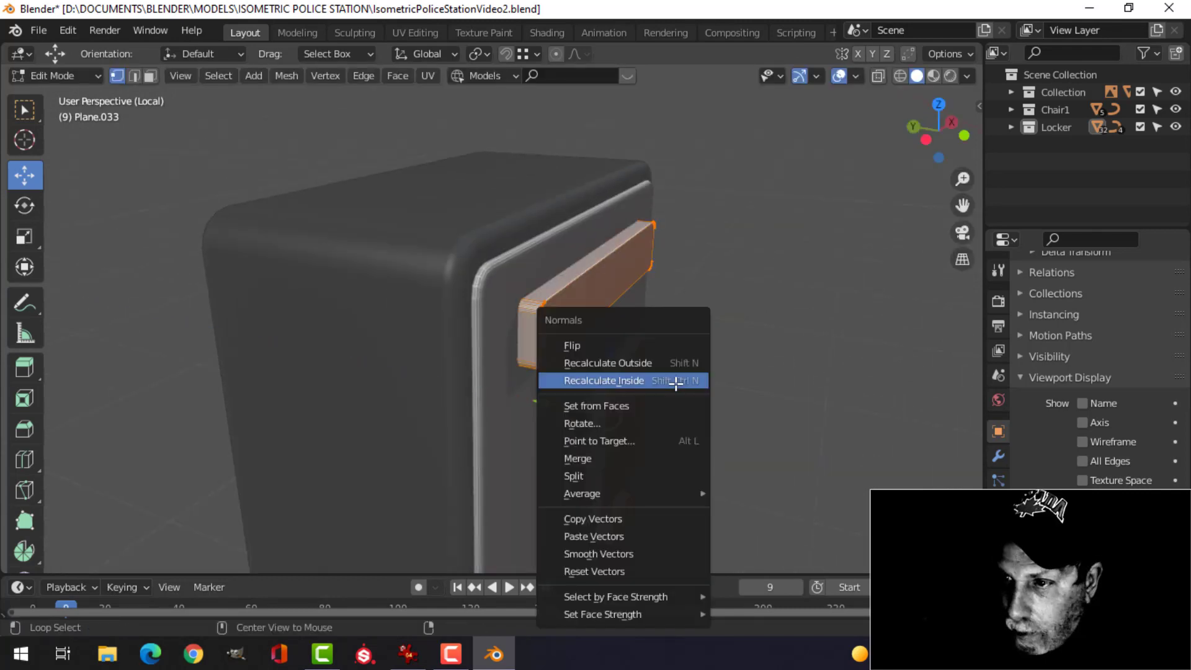
left_click(665, 363)
key("Tab")
scroll(704, 359, "down", 2)
left_click(705, 354)
- Move the three-block object about 0.0019 m along Y so it sinks into the telephone's front panel
middle_click_drag(704, 354, 556, 351)
scroll(561, 335, "up", 2)
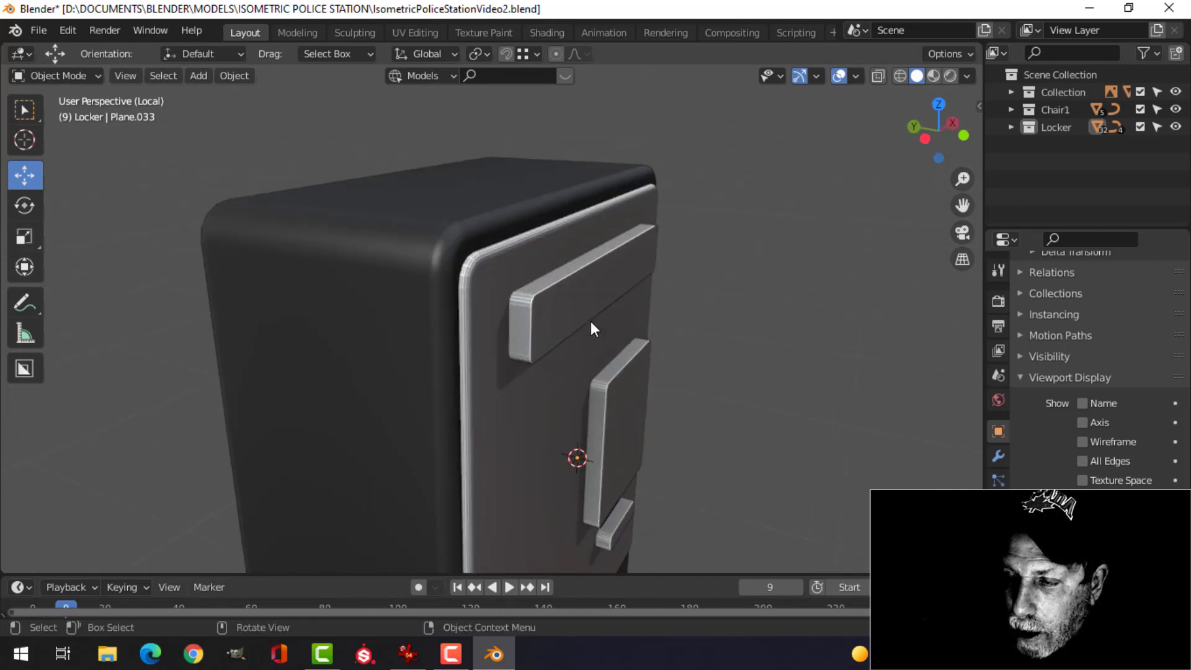
left_click(574, 309)
key("z")
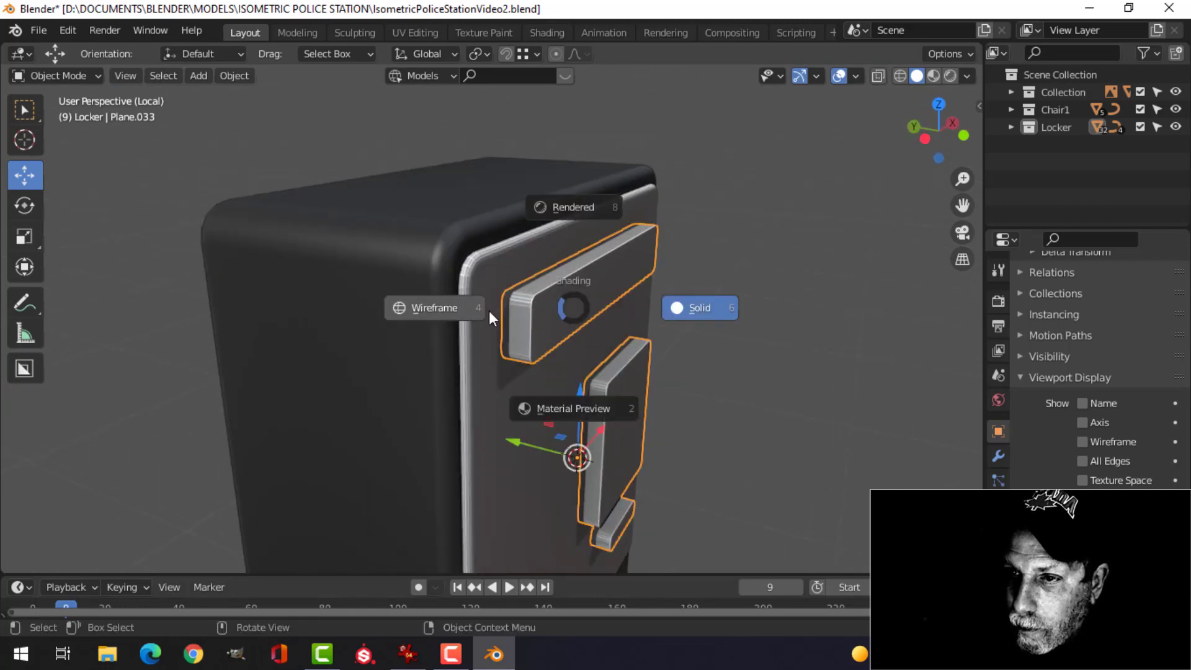
left_click(472, 313)
mouse_move(467, 322)
middle_mouse_down()
mouse_move(531, 377)
mouse_move(521, 406)
middle_mouse_up()
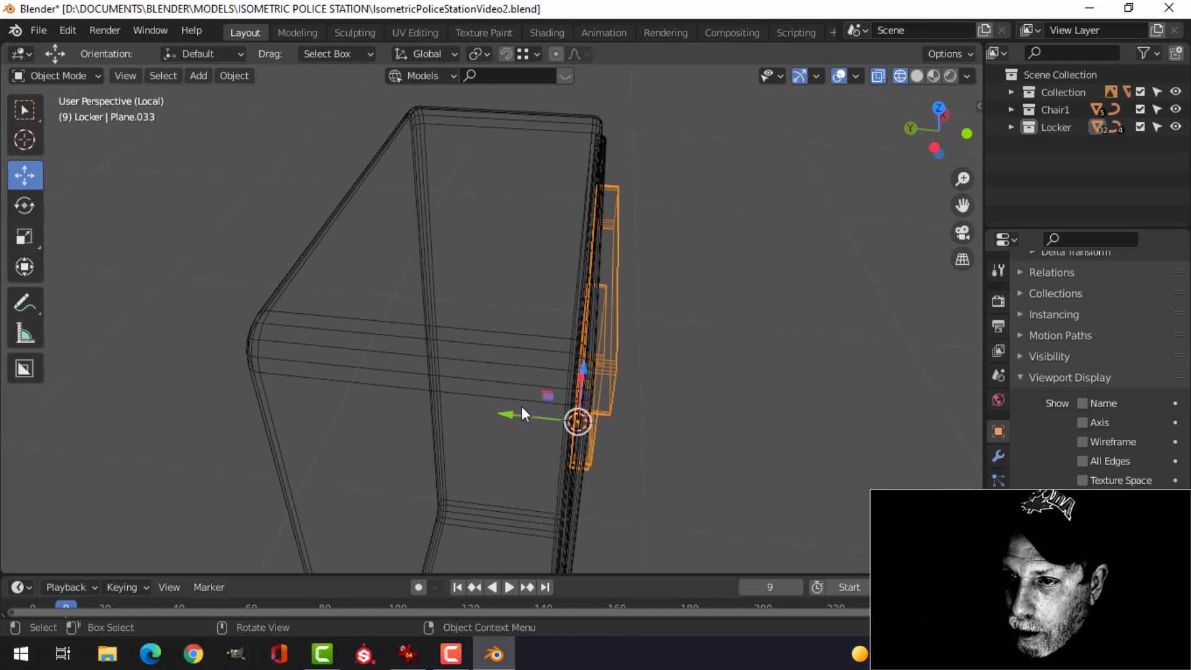
left_click_drag(504, 415, 507, 415)
key("z")
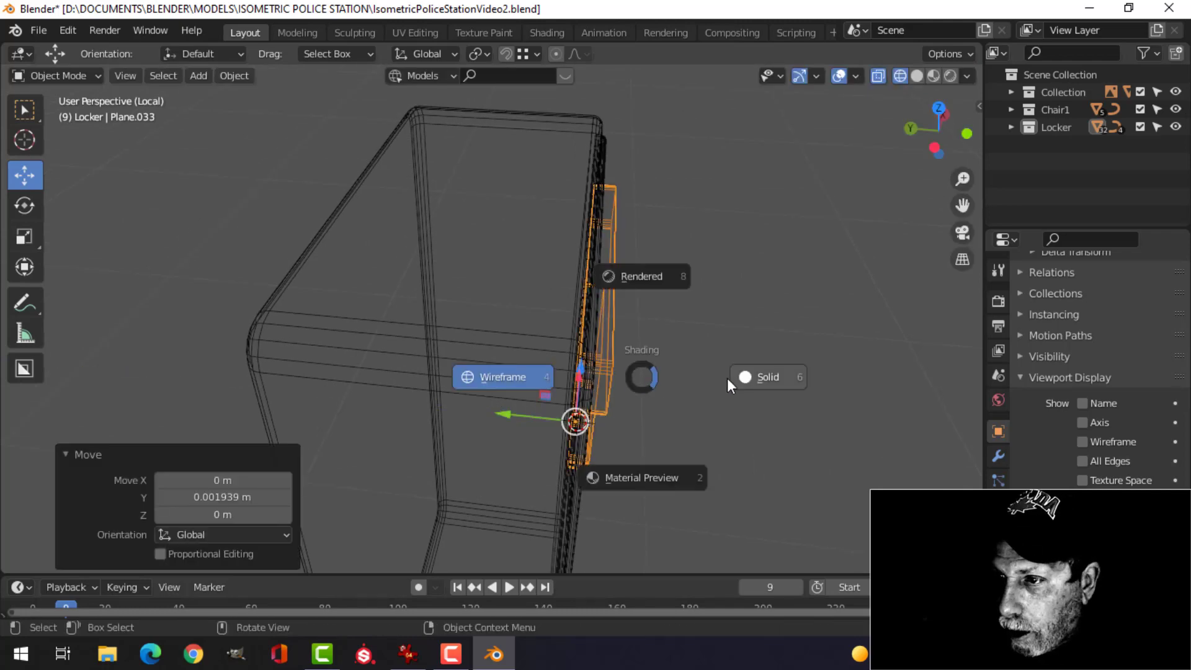
left_click(727, 378)
mouse_move(727, 378)
middle_mouse_down()
mouse_move(670, 355)
mouse_move(641, 315)
mouse_move(552, 385)
mouse_move(465, 339)
middle_mouse_up()
key("Tab")
scroll(682, 356, "down", 3)
left_click(690, 356)
key("Tab")
left_click(734, 359)
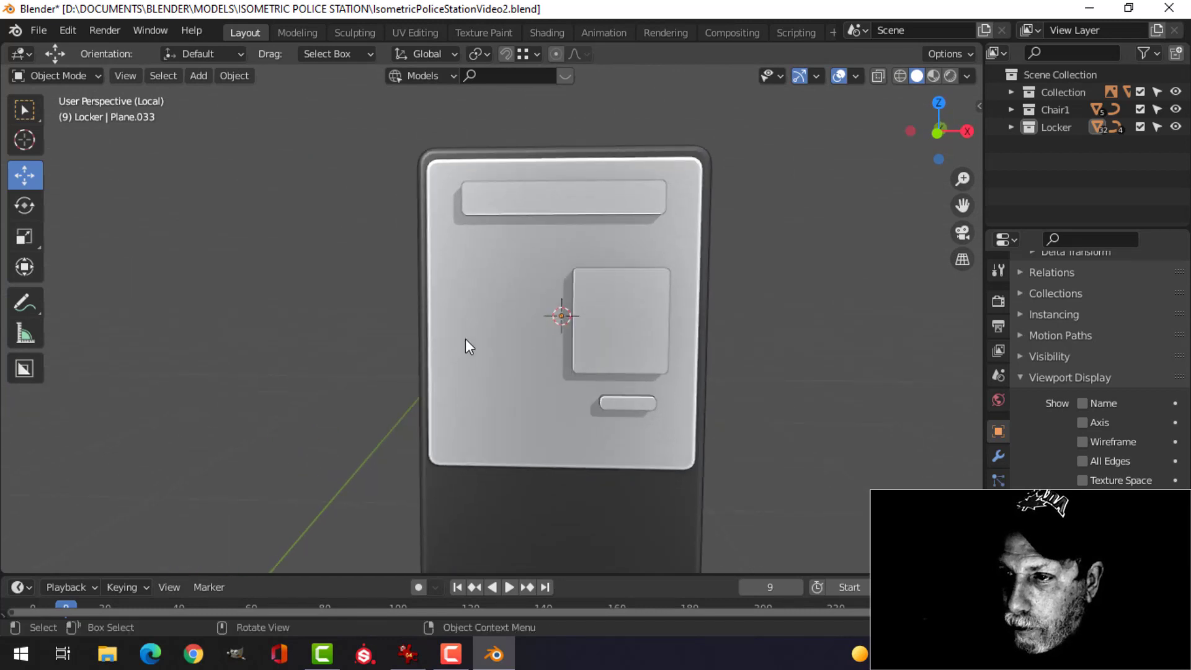
- Add a Boolean Difference modifier with the Fast solver to the front panel, using the three-block object as the cutter
scroll(652, 319, "up", 2)
middle_click_drag(658, 195, 639, 278, "shift")
left_click(670, 348)
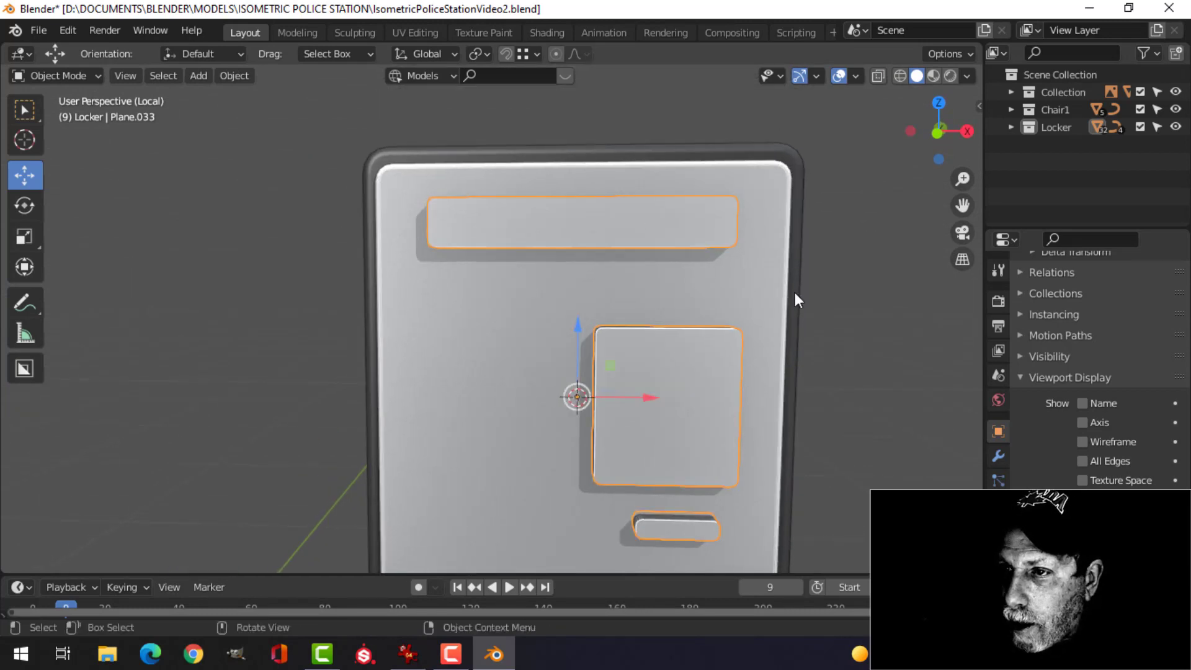
middle_click_drag(813, 304, 699, 292, "shift")
left_click(637, 257)
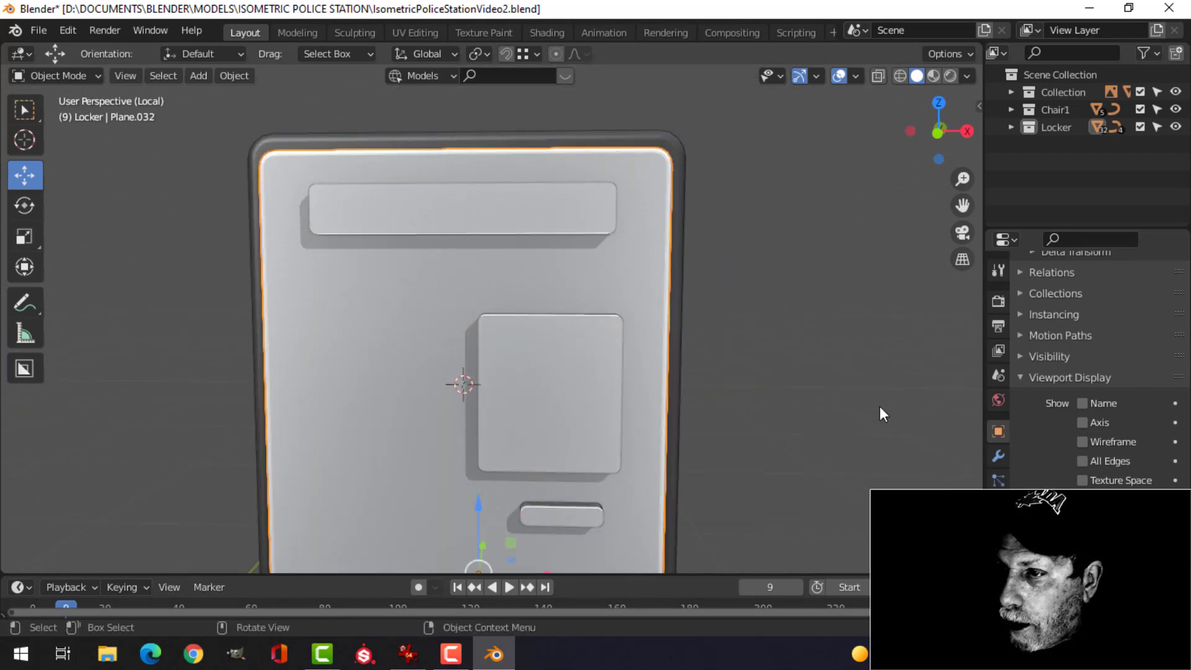
left_click(999, 460)
left_click(1046, 297)
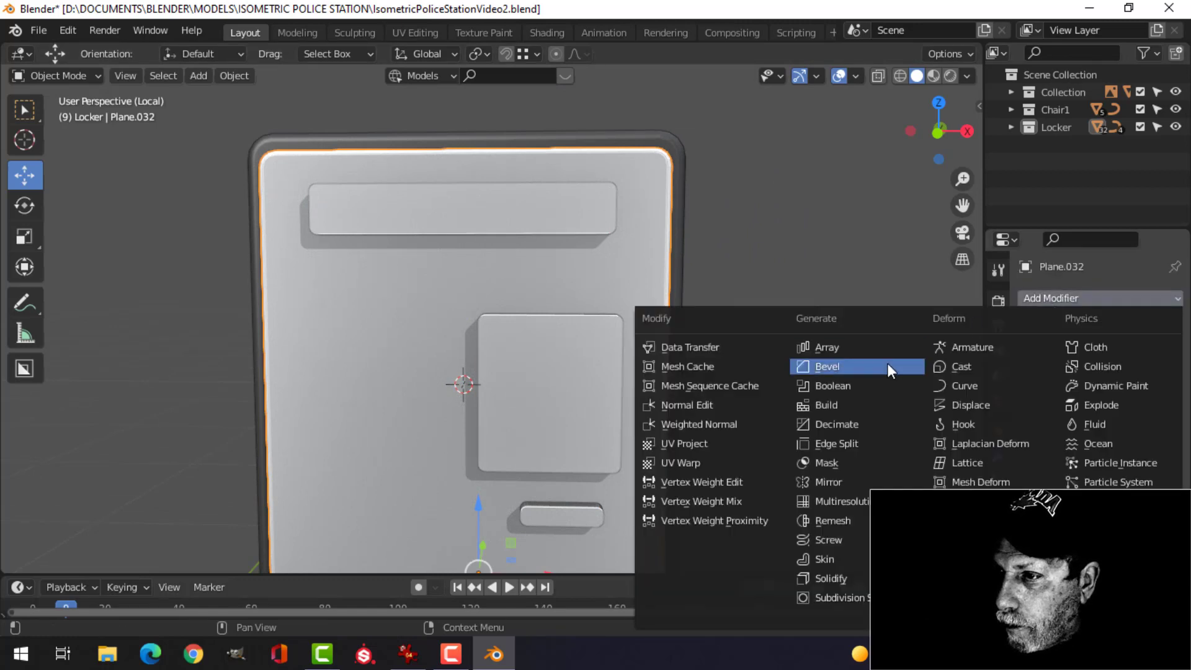
left_click(884, 386)
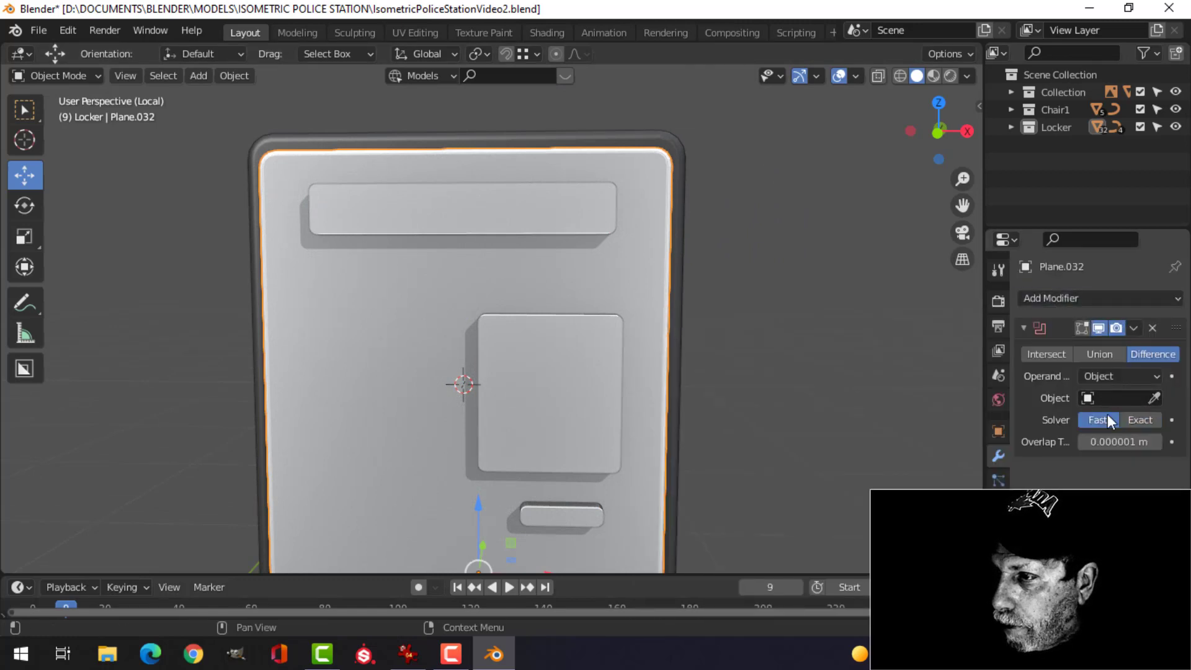
left_click(1156, 398)
left_click(567, 354)
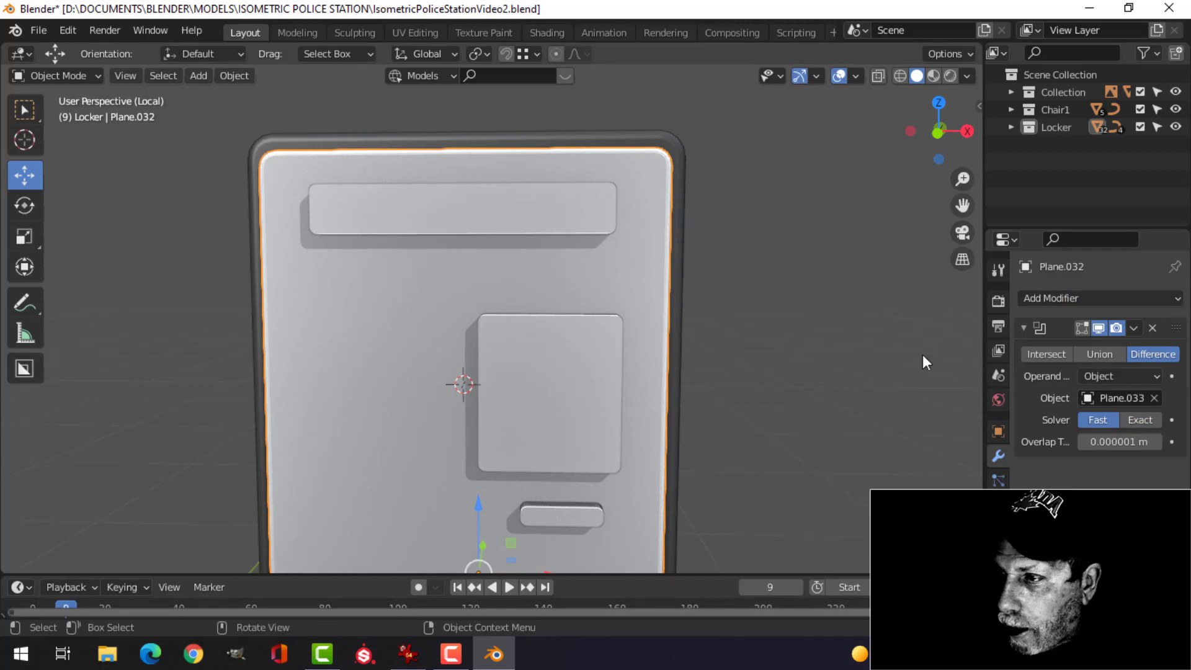
- Apply the front panel's Boolean modifier and hide the three-block cutter object
left_click(1133, 328)
left_click(1102, 345)
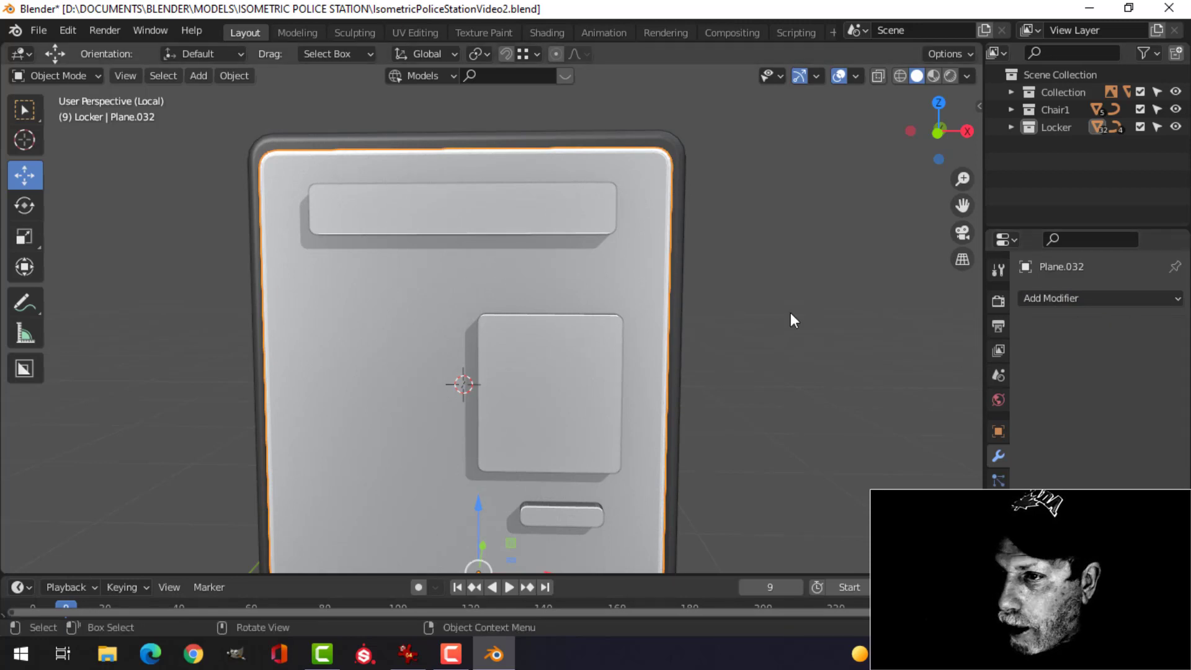
left_click(579, 227)
key("h")
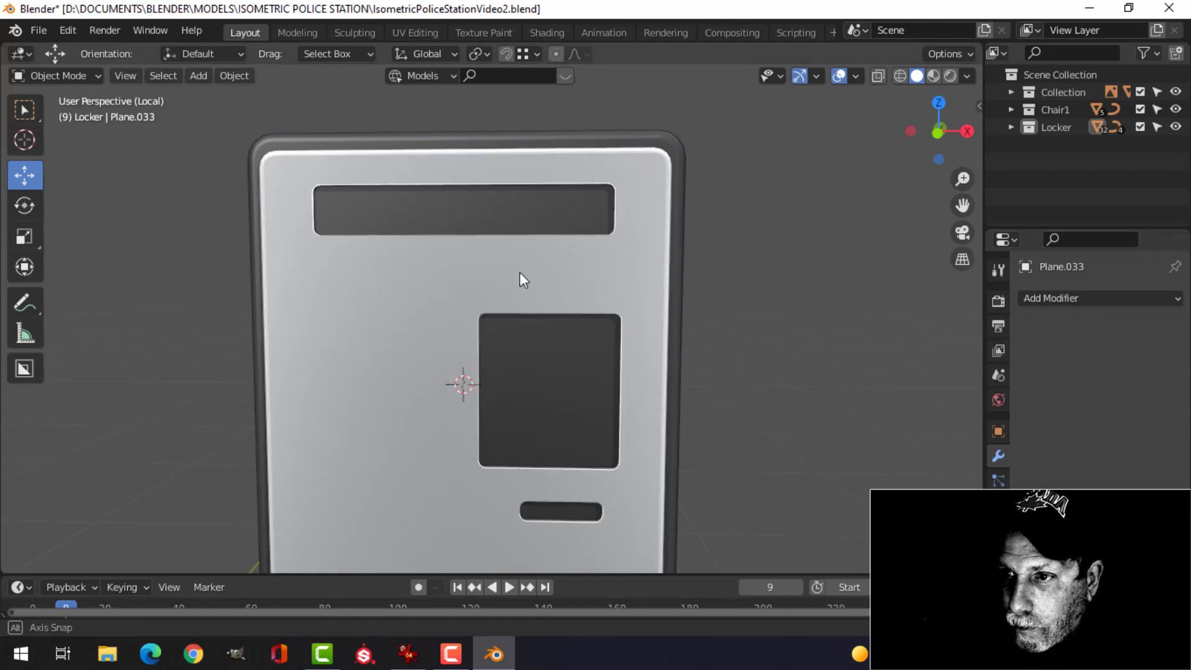
- Open the front panel's mesh for editing with nothing selected
middle_click_drag(522, 277, 652, 353)
scroll(574, 279, "up", 4)
left_click(549, 279)
key("Tab")
key("alt+a")
scroll(633, 325, "up", 3)
scroll(652, 353, "down", 3)
- Select the front rim edges around the panel's long upper opening, leaving out the diagonal connecting edge beside it
key("2")
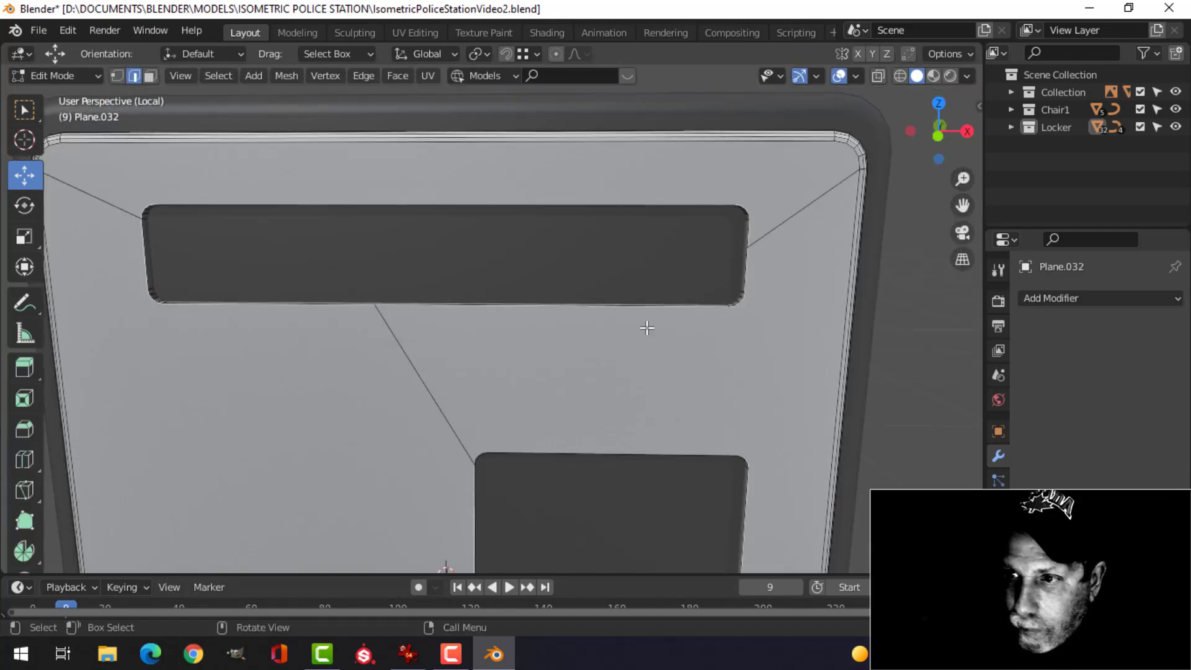
left_click(621, 206, "alt")
left_click(640, 307, "alt+shift")
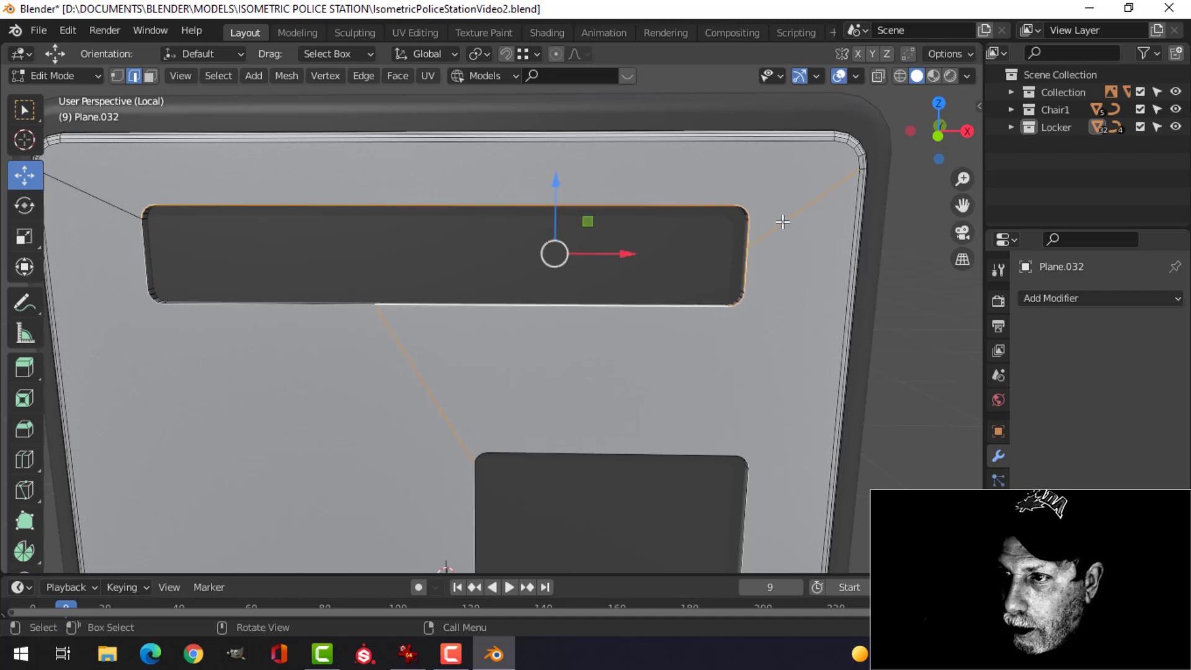
left_click(784, 223, "shift")
left_click(147, 266, "alt+shift")
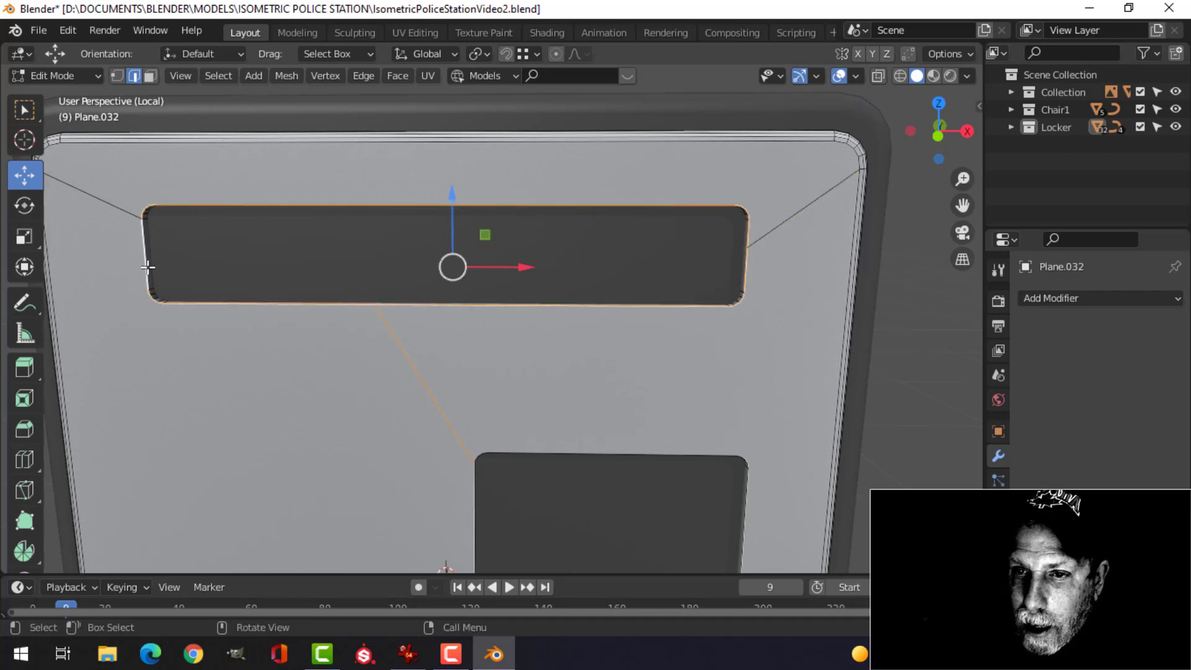
middle_click_drag(705, 334, 660, 326)
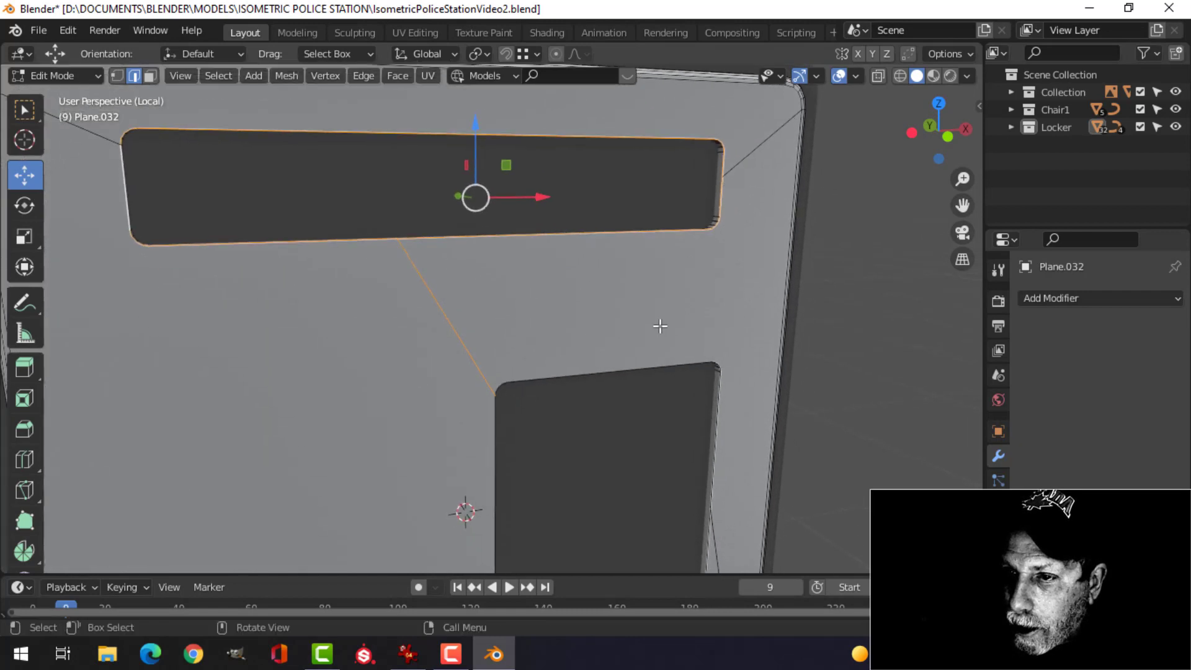
- Add the front rims of the square opening and the small slot to the edge selection
left_click(537, 386, "alt+shift")
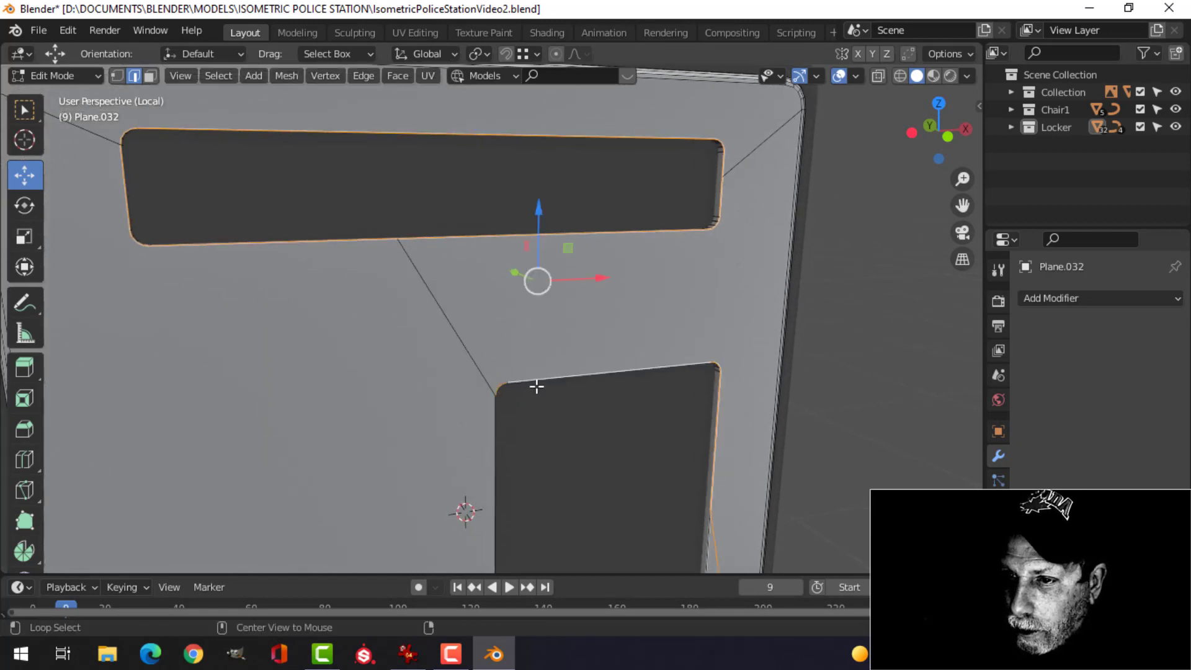
left_click(495, 426, "alt+shift")
middle_click_drag(765, 404, 636, 233, "shift")
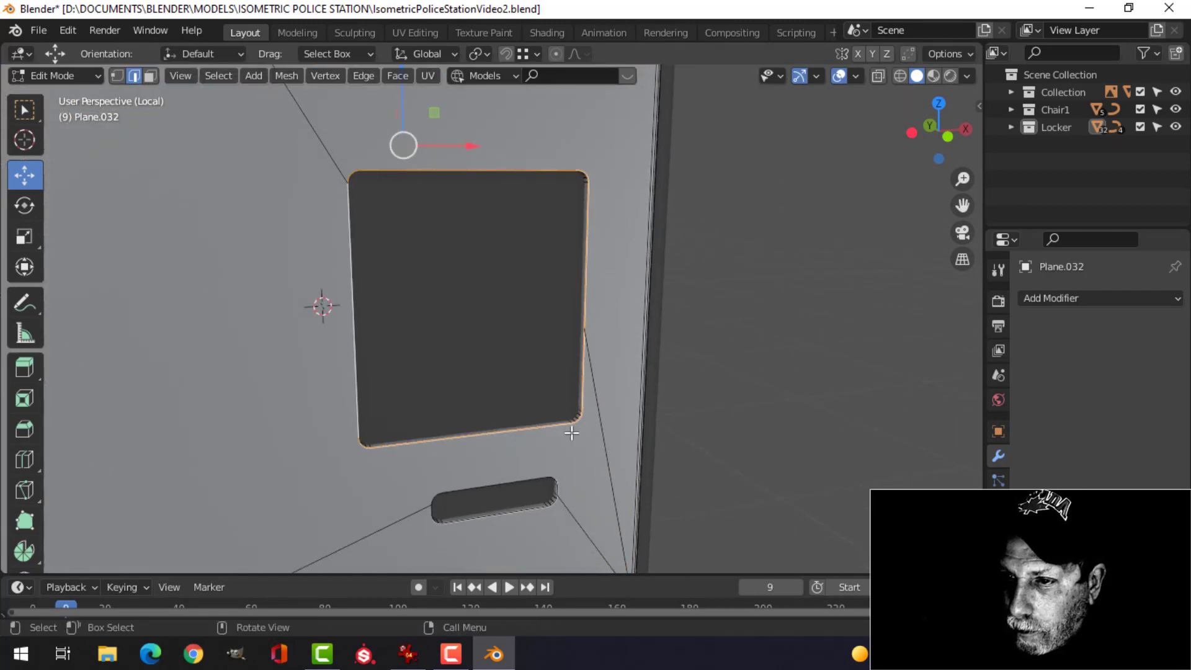
middle_click_drag(571, 433, 567, 360, "shift")
middle_click_drag(491, 358, 394, 368)
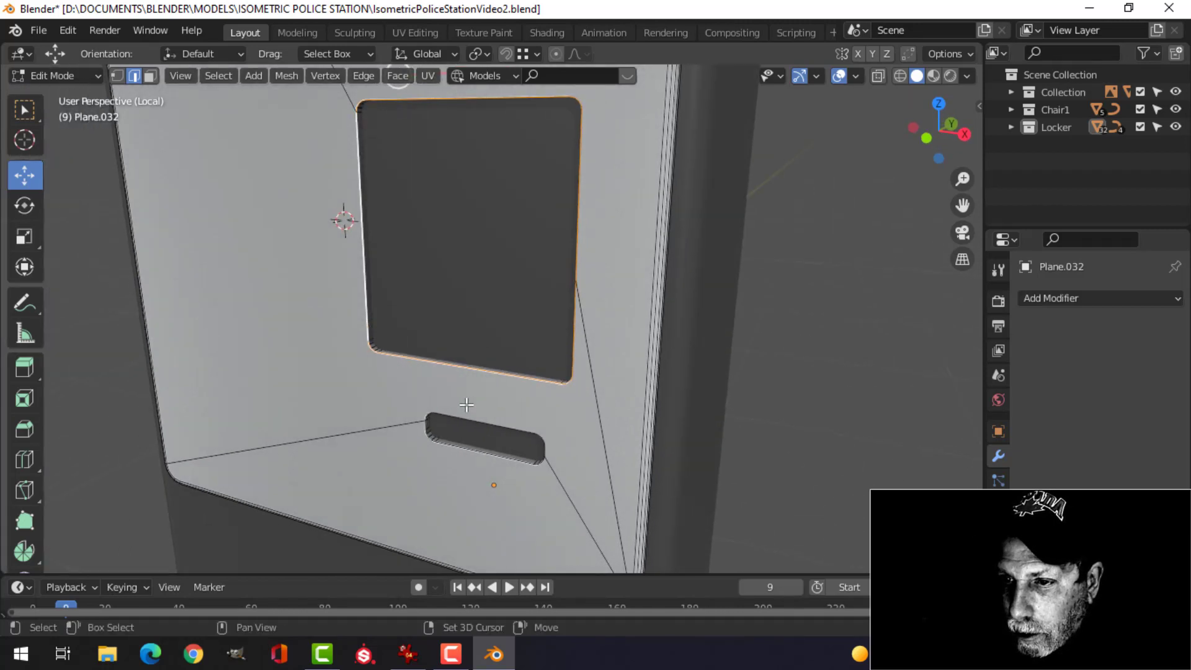
left_click(460, 453, "alt+shift")
middle_click_drag(521, 473, 566, 425, "shift")
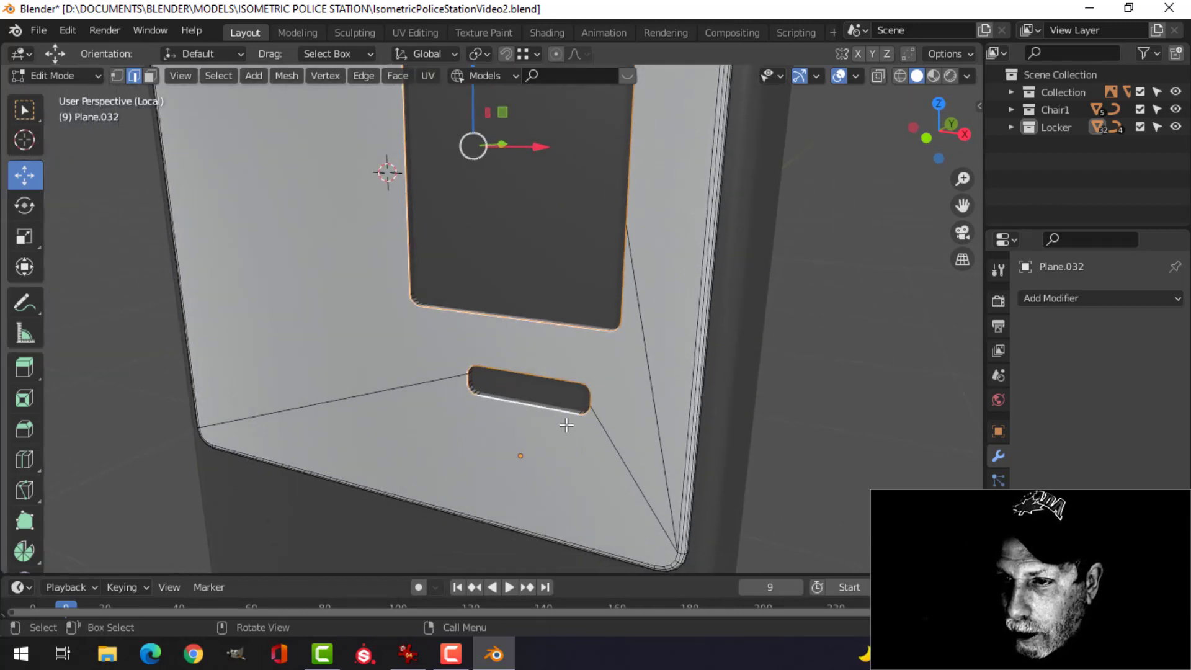
scroll(515, 405, "down", 2)
middle_click_drag(492, 294, 507, 236, "shift")
scroll(471, 424, "up", 3)
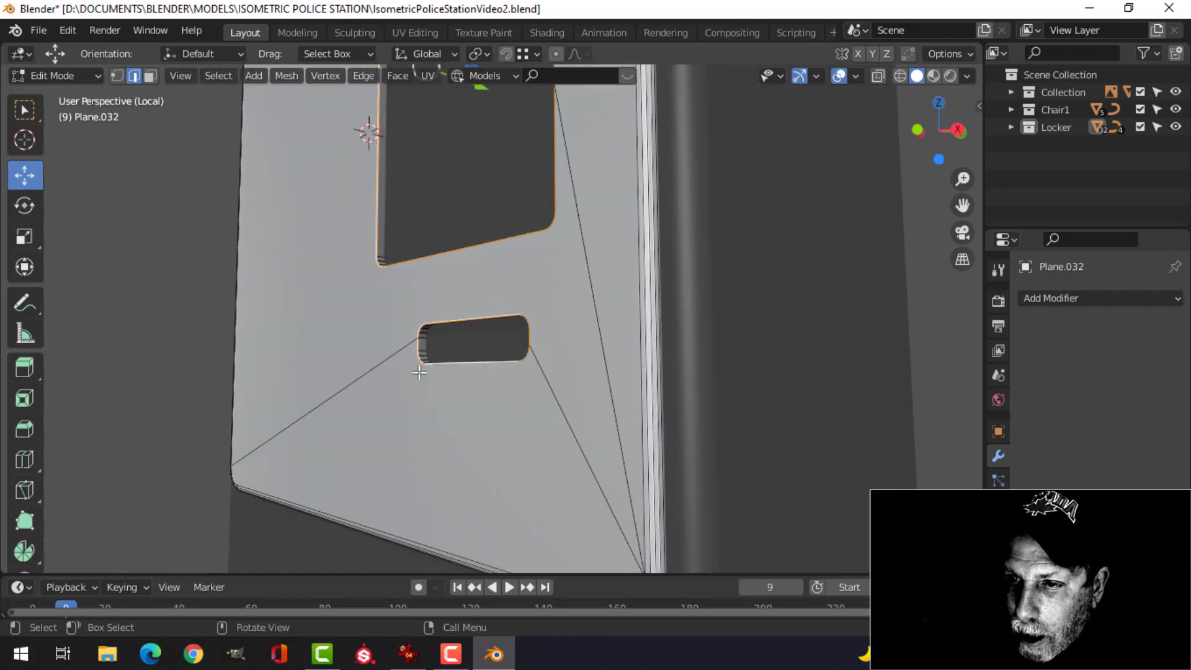
scroll(515, 375, "down", 1)
middle_click_drag(510, 319, 563, 390, "shift")
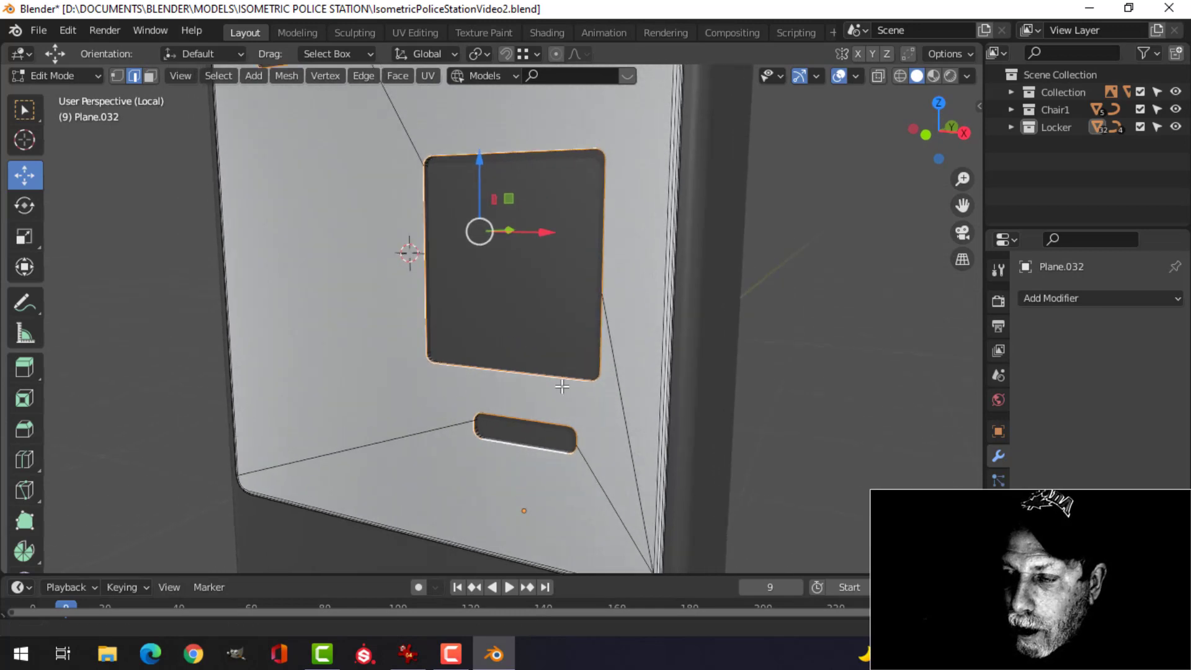
middle_click_drag(482, 240, 499, 293, "shift")
middle_click_drag(485, 196, 505, 332, "shift")
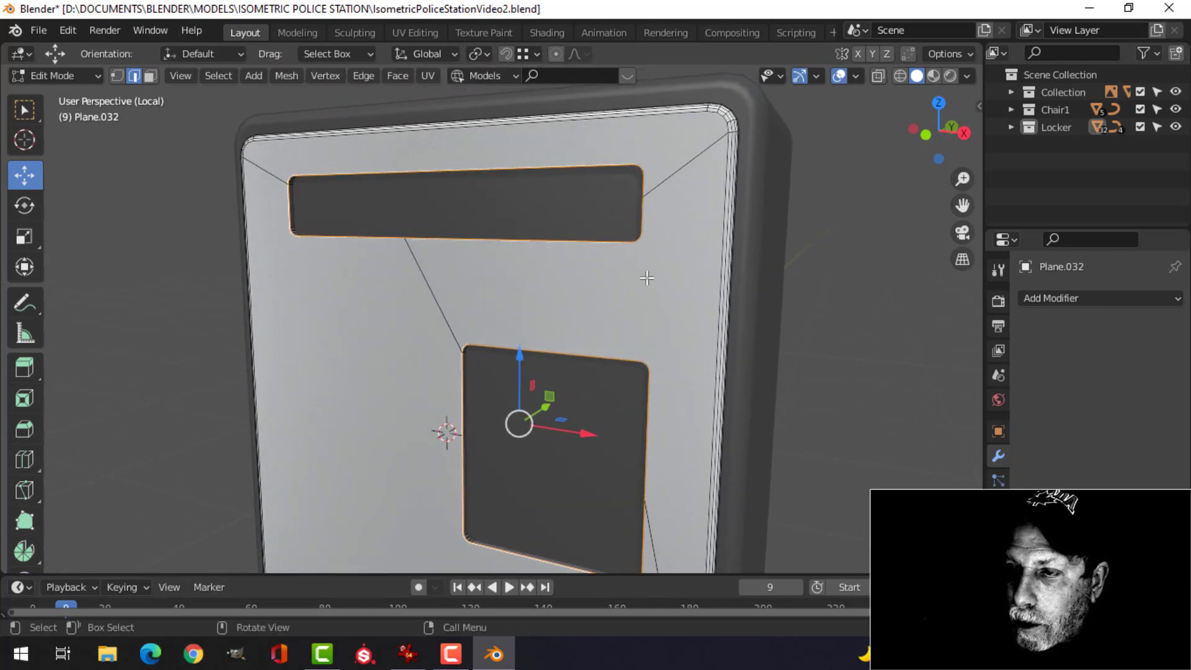
middle_click_drag(649, 299, 618, 269, "shift")
- Try to bevel the selected rims of the panel openings with 4 segments, and clear the selection
key("ctrl+b")
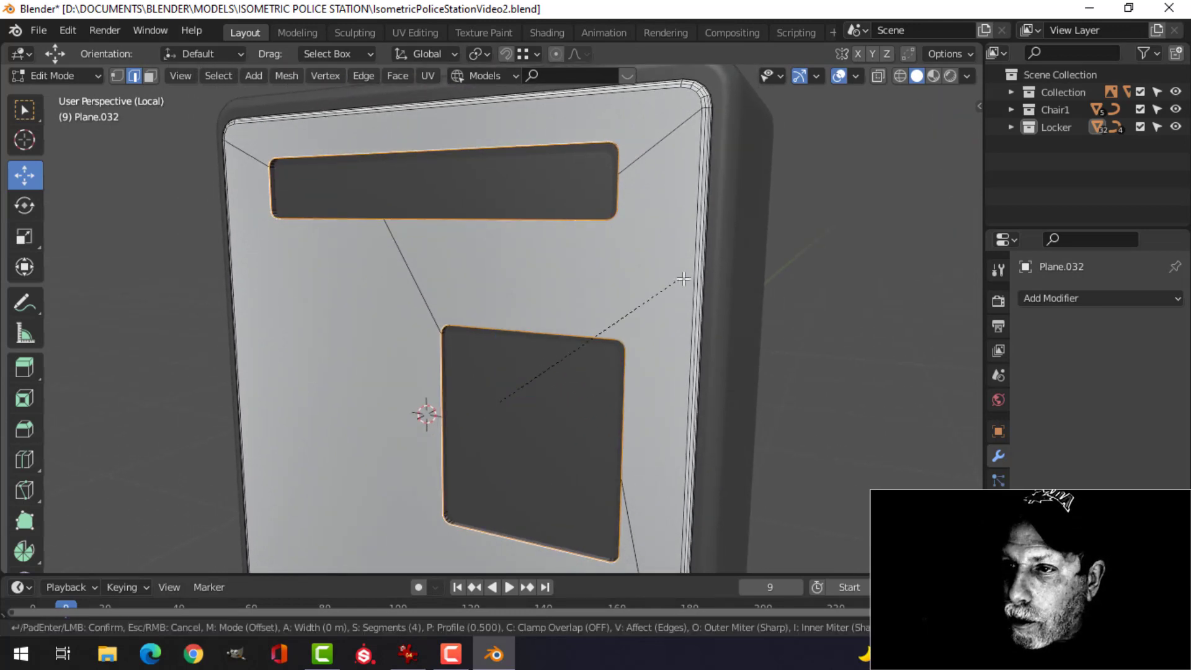
right_click(708, 262)
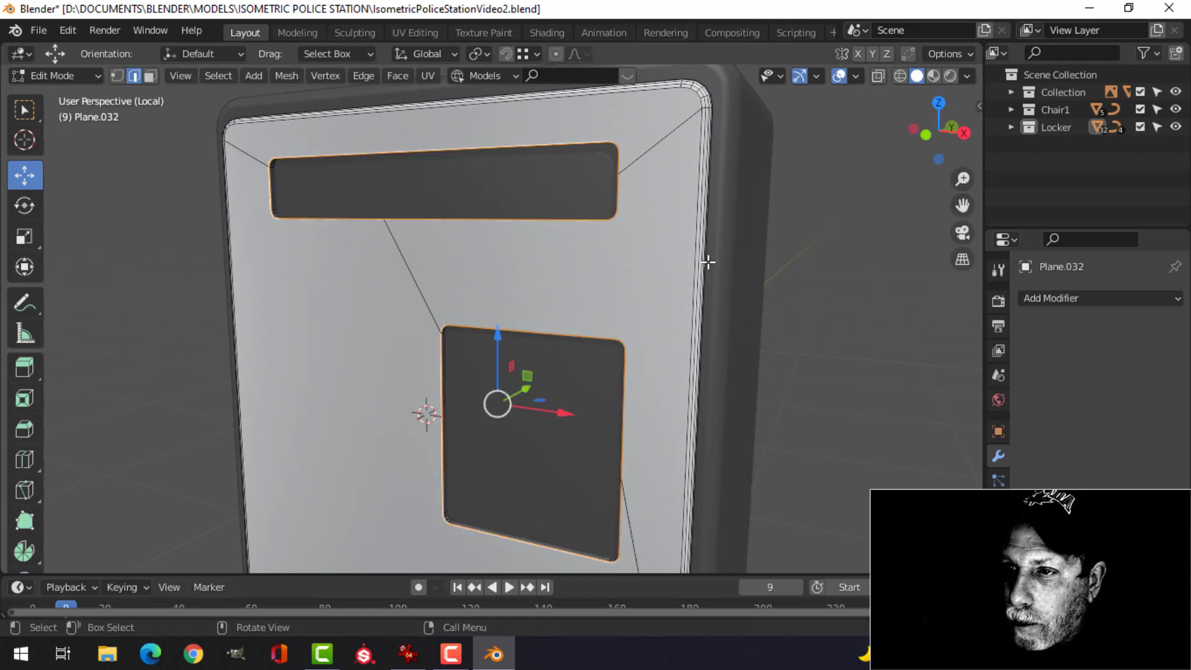
middle_click_drag(638, 268, 604, 252)
scroll(605, 253, "up", 5)
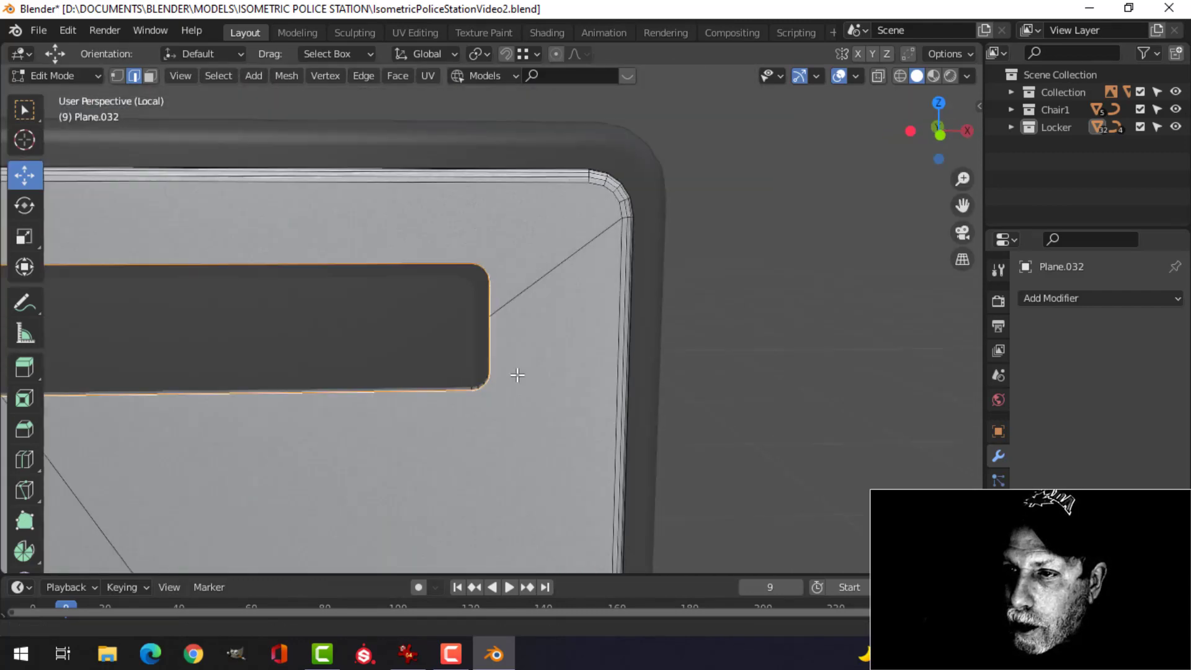
key("ctrl+b")
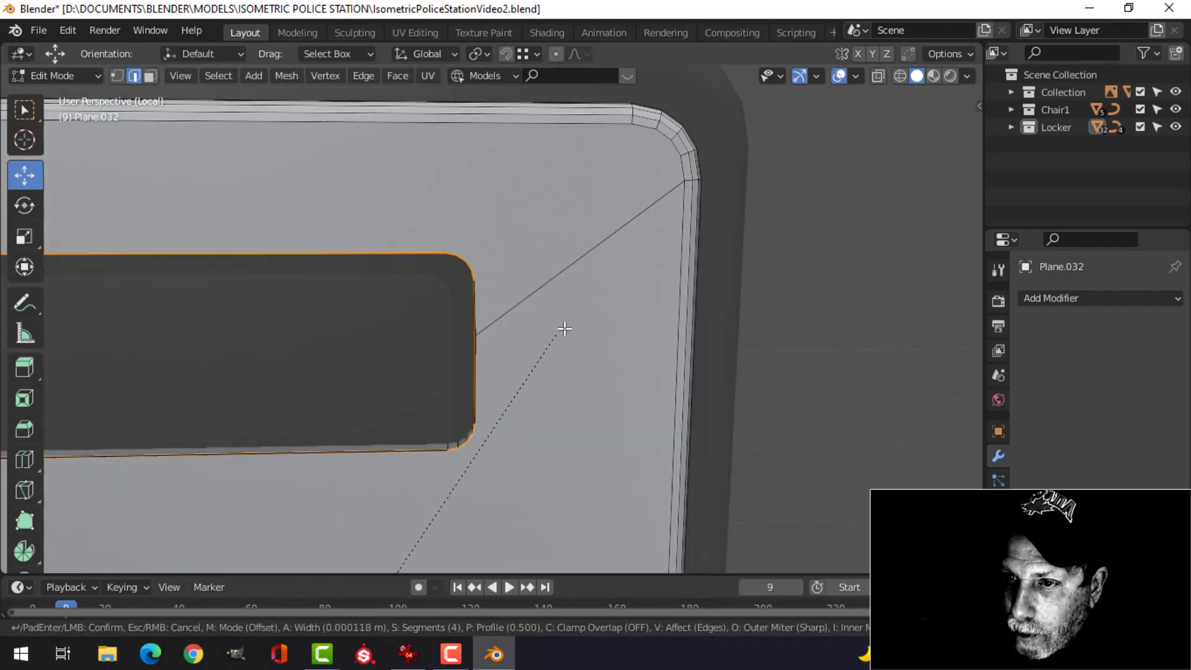
right_click(578, 318)
scroll(574, 320, "down", 3)
key("alt+a")
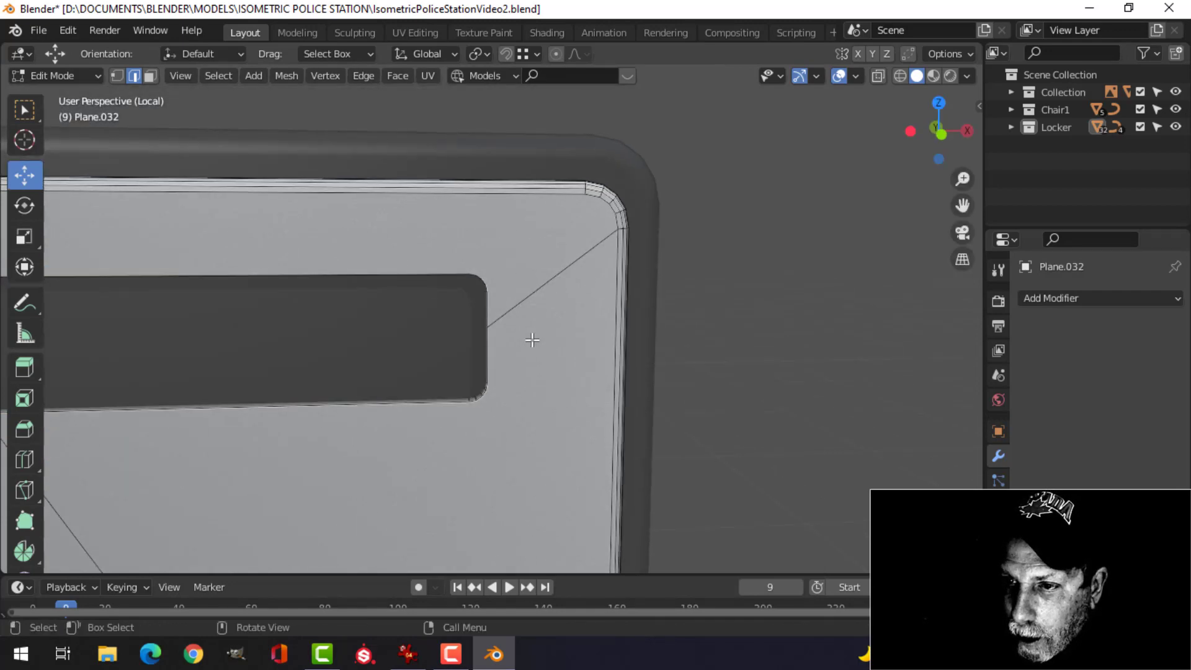
- Knife-cut a vertical edge from the long opening's upper right corner straight up to the panel's inner border edge
scroll(531, 336, "up", 2)
key("1")
scroll(596, 299, "up", 1)
key("KP_1")
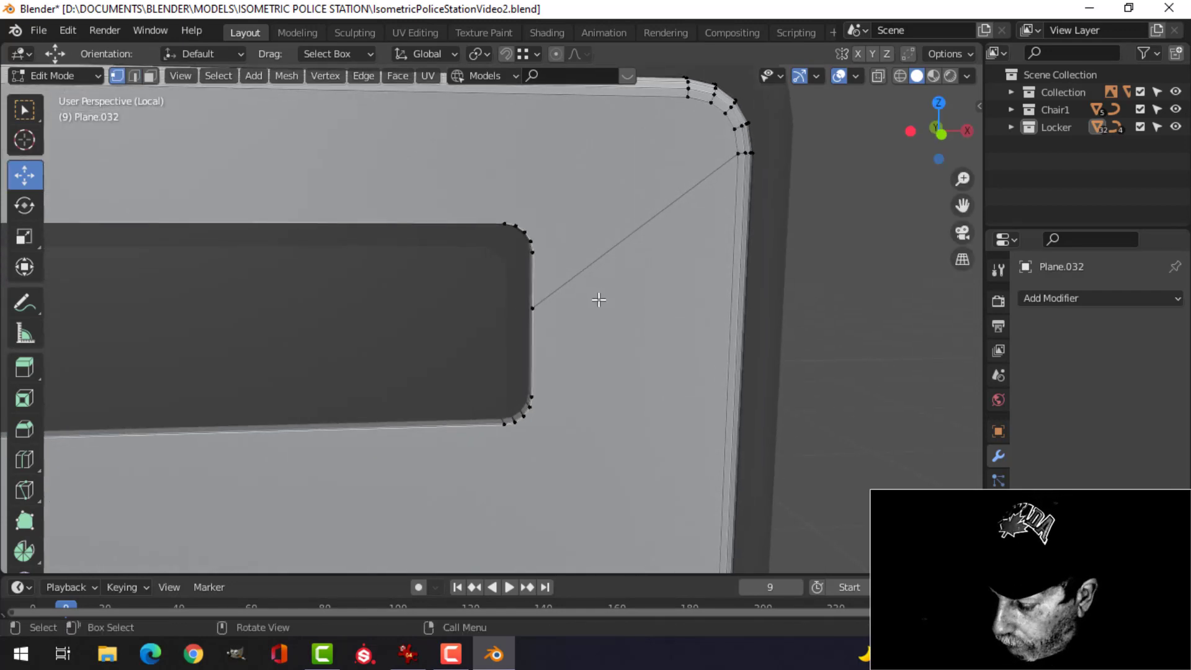
scroll(601, 296, "up", 2)
middle_click_drag(577, 319, 521, 380, "shift")
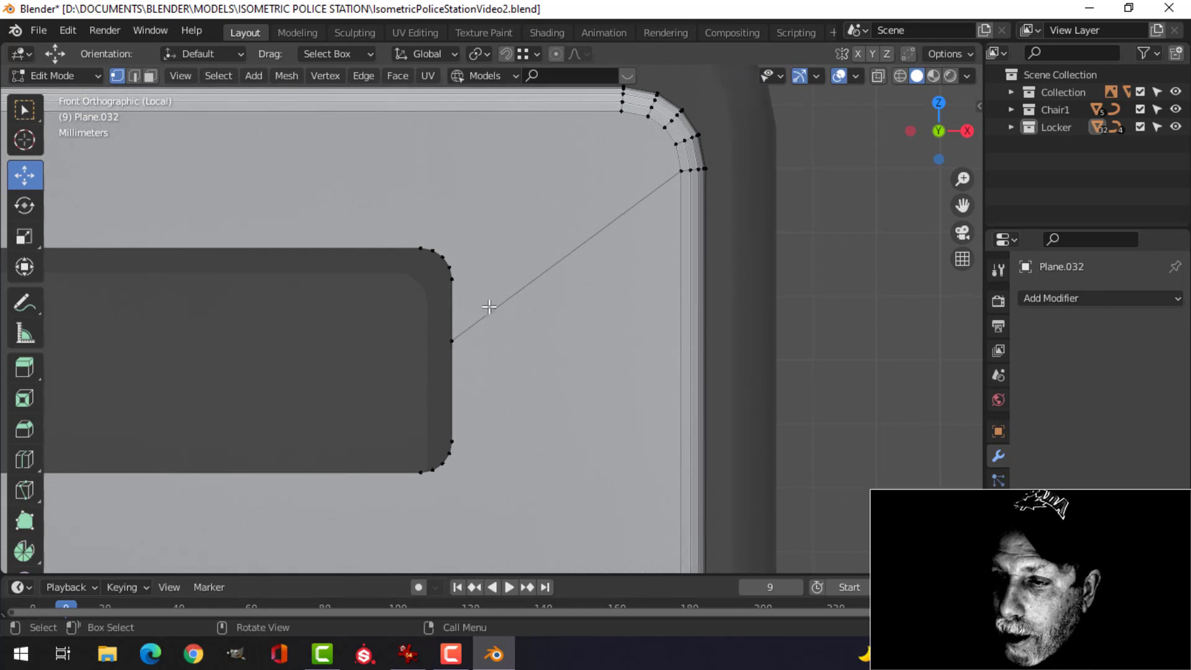
middle_click_drag(486, 292, 521, 344, "shift")
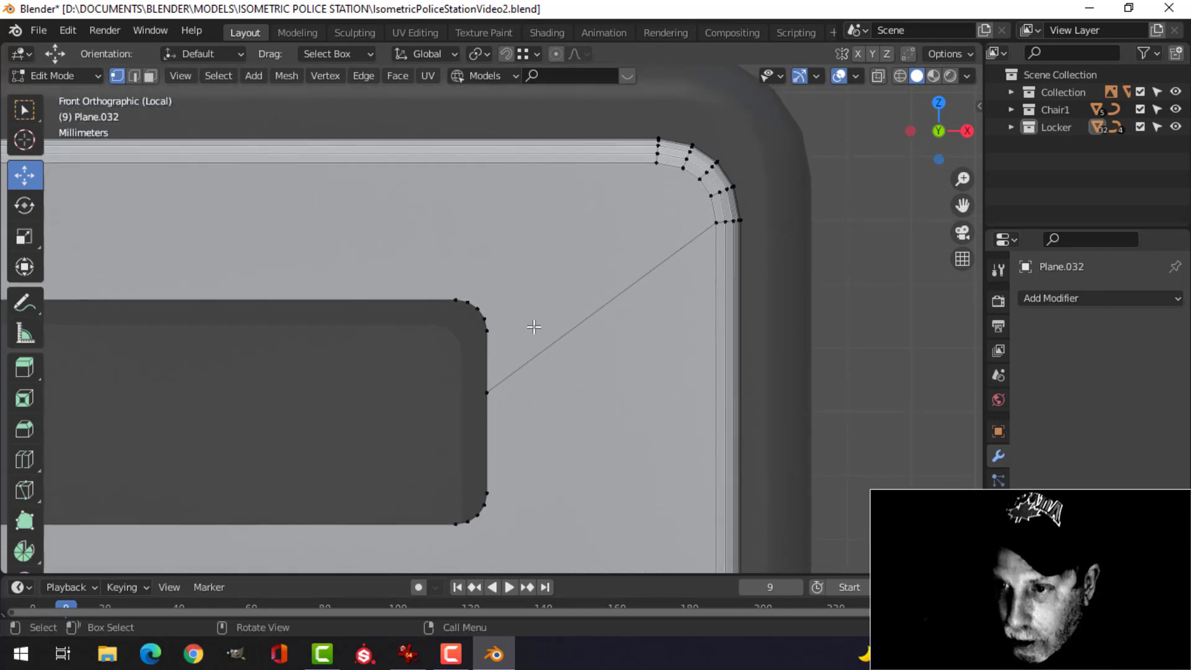
key("k")
left_click(455, 298)
key("c")
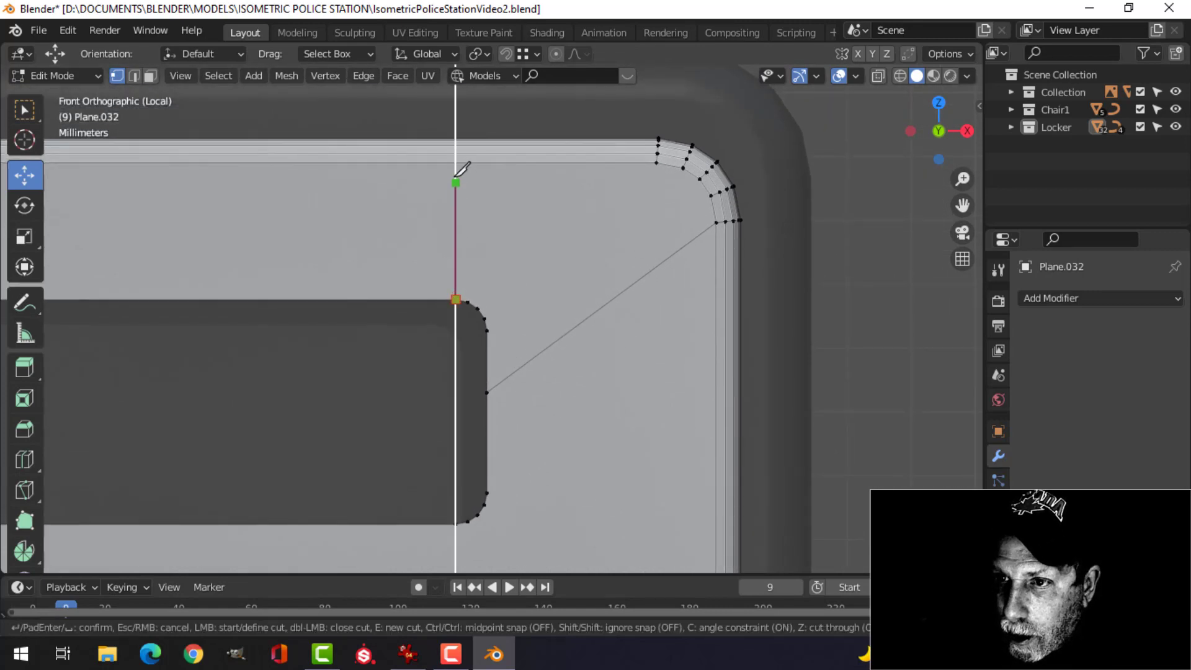
left_click(457, 153)
key("Return")
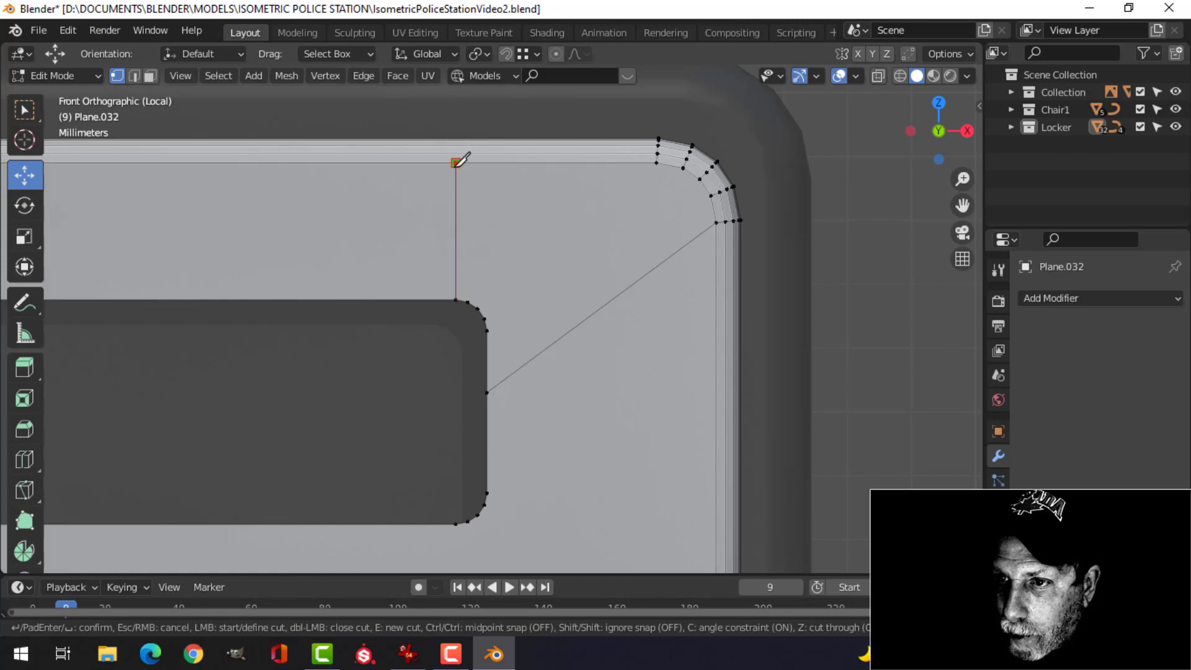
- Dissolve the diagonal edge between the long opening's right side and the panel's upper right corner, keeping the surrounding face
key("alt+a")
key("2")
left_click(601, 308)
key("x")
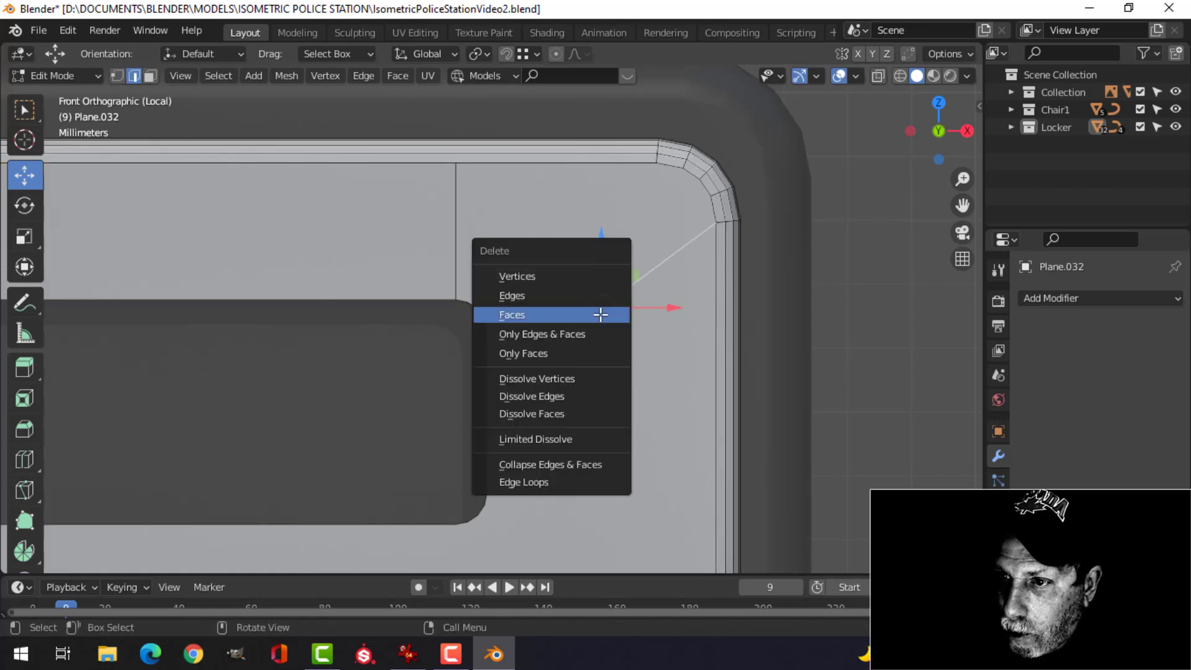
left_click(534, 295)
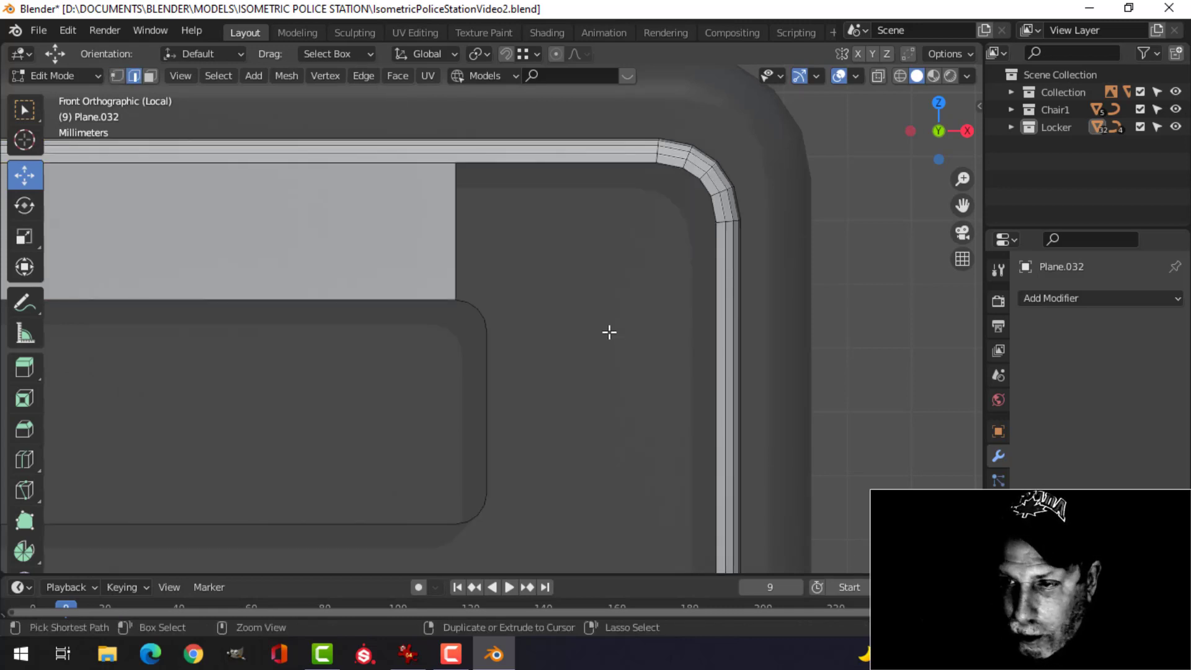
key("ctrl+z")
key("x")
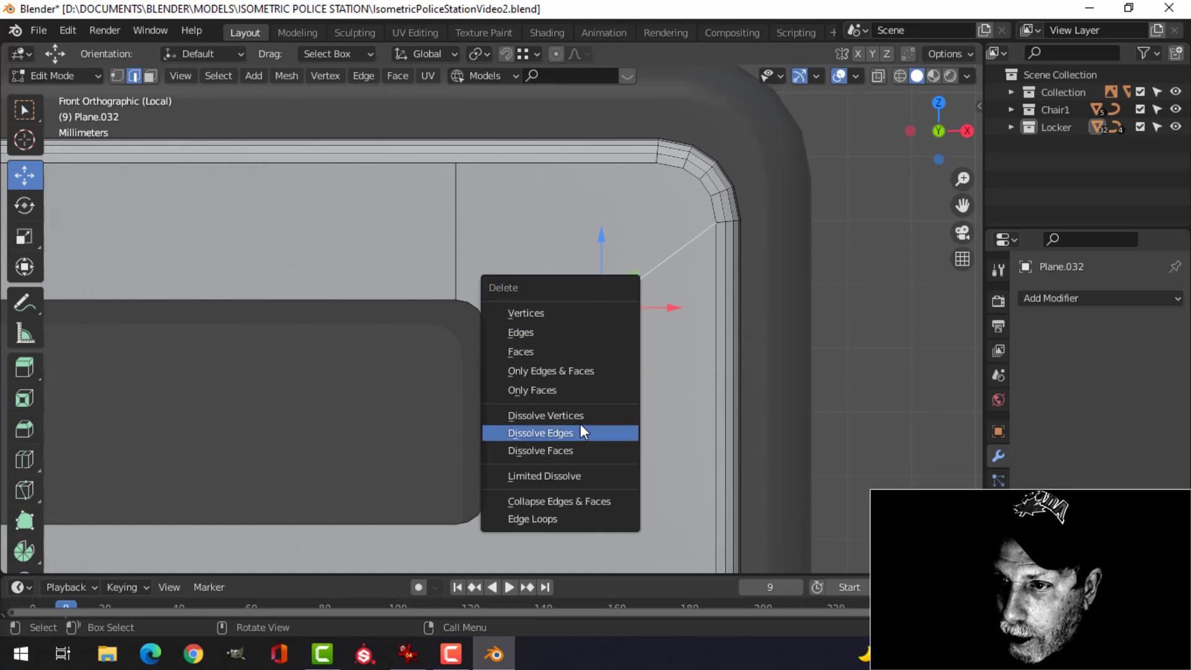
left_click(580, 423)
key("alt+a")
- Select the long opening's front rim without the diagonal connecting edge and try to bevel it with 4 segments
scroll(522, 328, "down", 2)
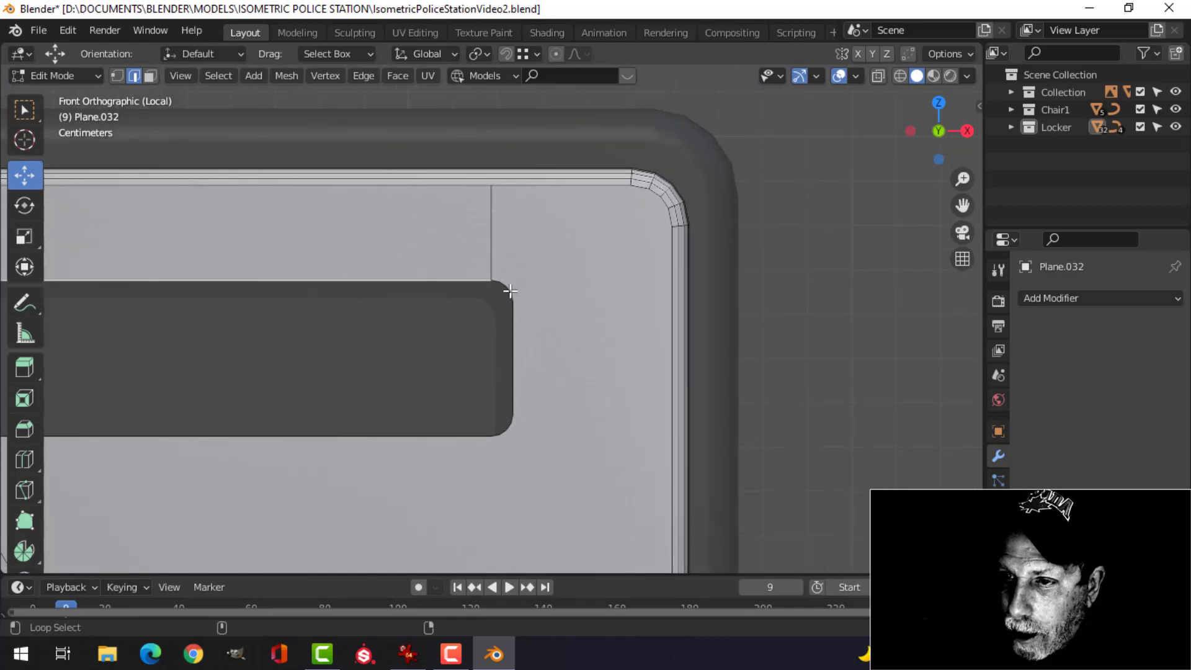
left_click(510, 291, "alt")
key("KP_Decimal")
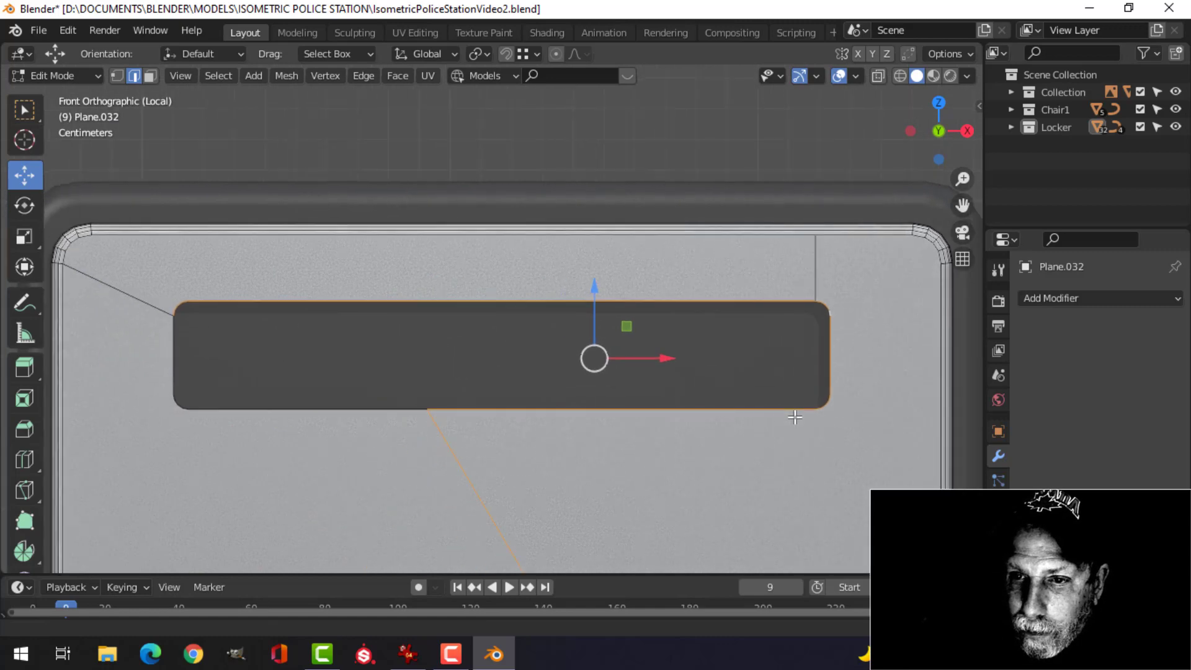
left_click(161, 358, "alt+shift")
middle_click_drag(436, 396, 317, 425, "shift")
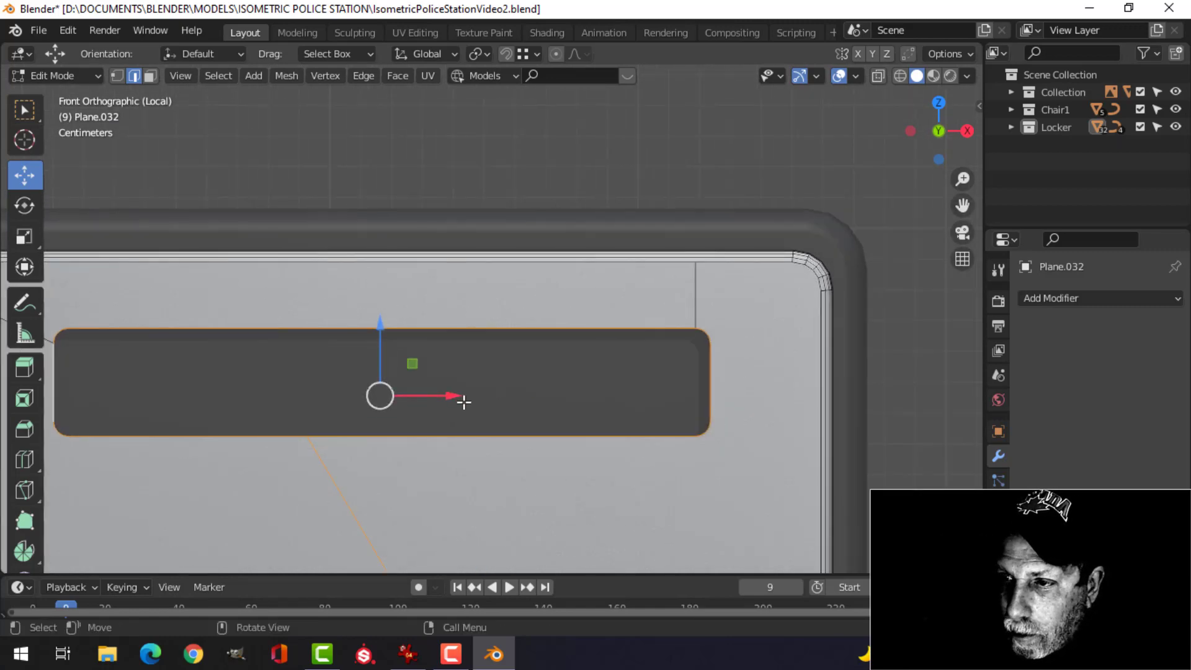
middle_click_drag(627, 397, 524, 404)
left_click(319, 482, "shift")
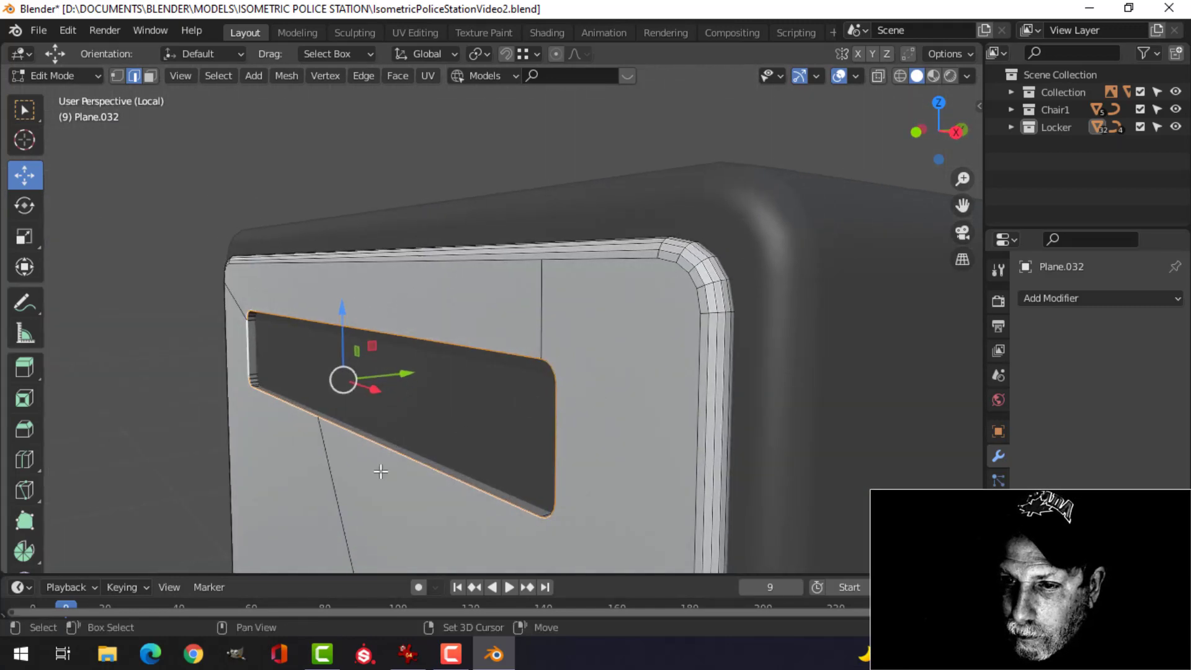
key("ctrl+b")
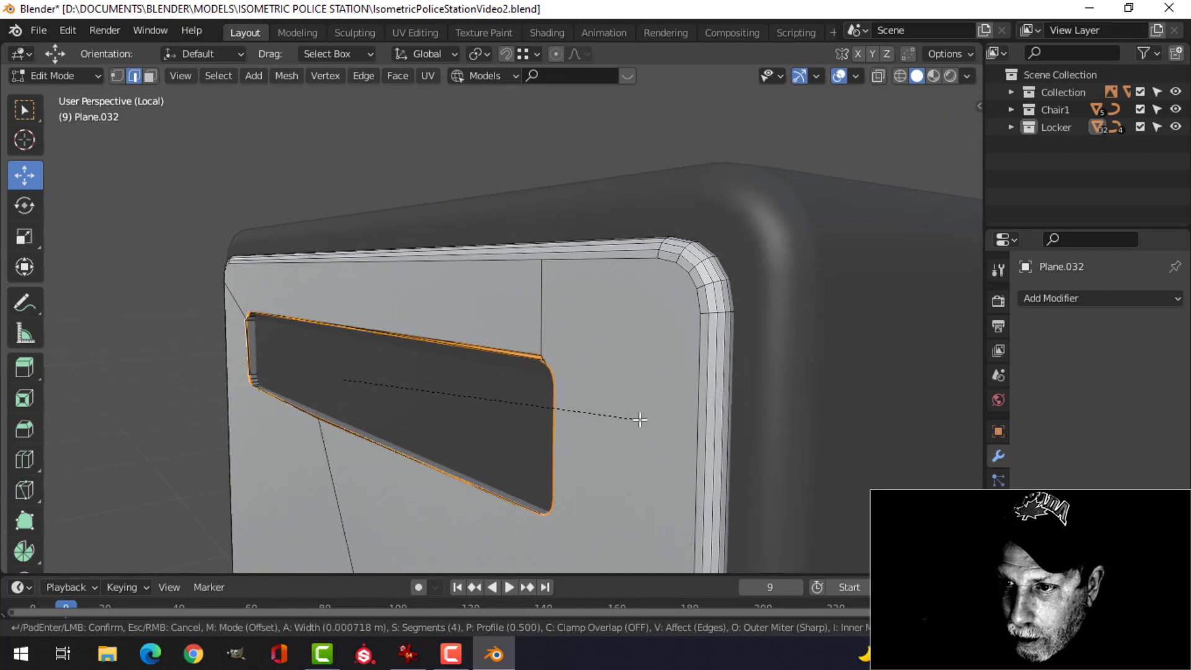
right_click(643, 420)
- Delete the loop of inner wall faces around the long opening
middle_click_drag(559, 417, 738, 350)
scroll(741, 359, "up", 3)
key("alt+a")
middle_click_drag(838, 346, 691, 366, "shift")
middle_click_drag(690, 360, 714, 340)
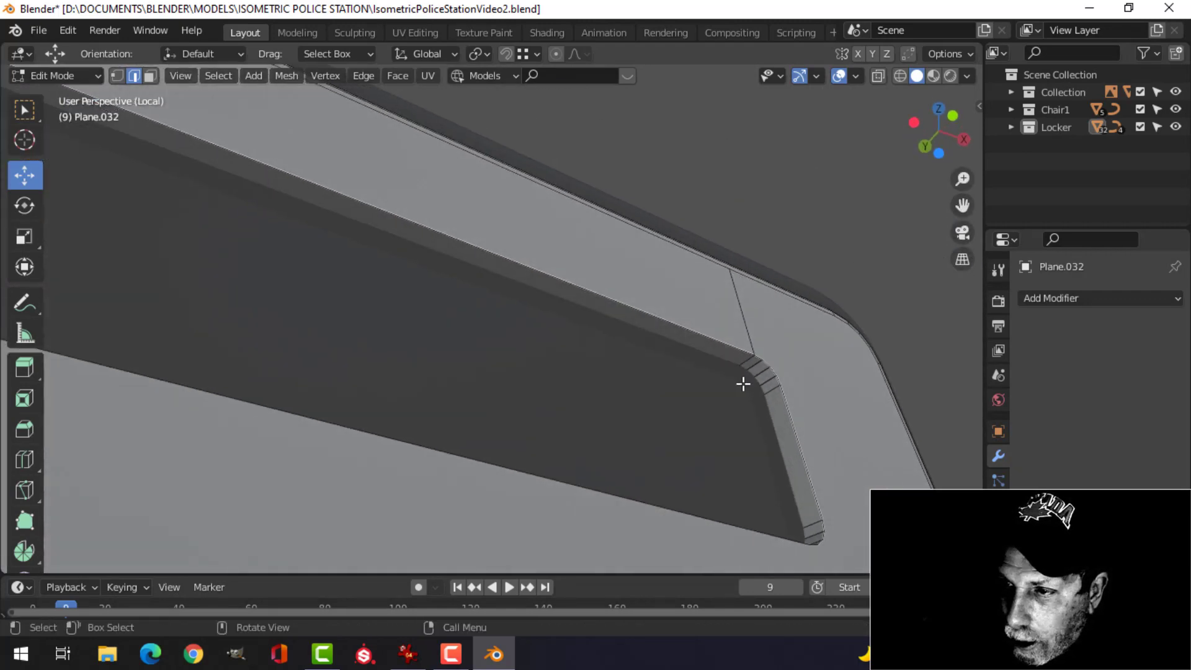
scroll(744, 384, "up", 1)
key("3")
left_click(832, 399, "alt")
middle_click_drag(832, 399, 753, 325)
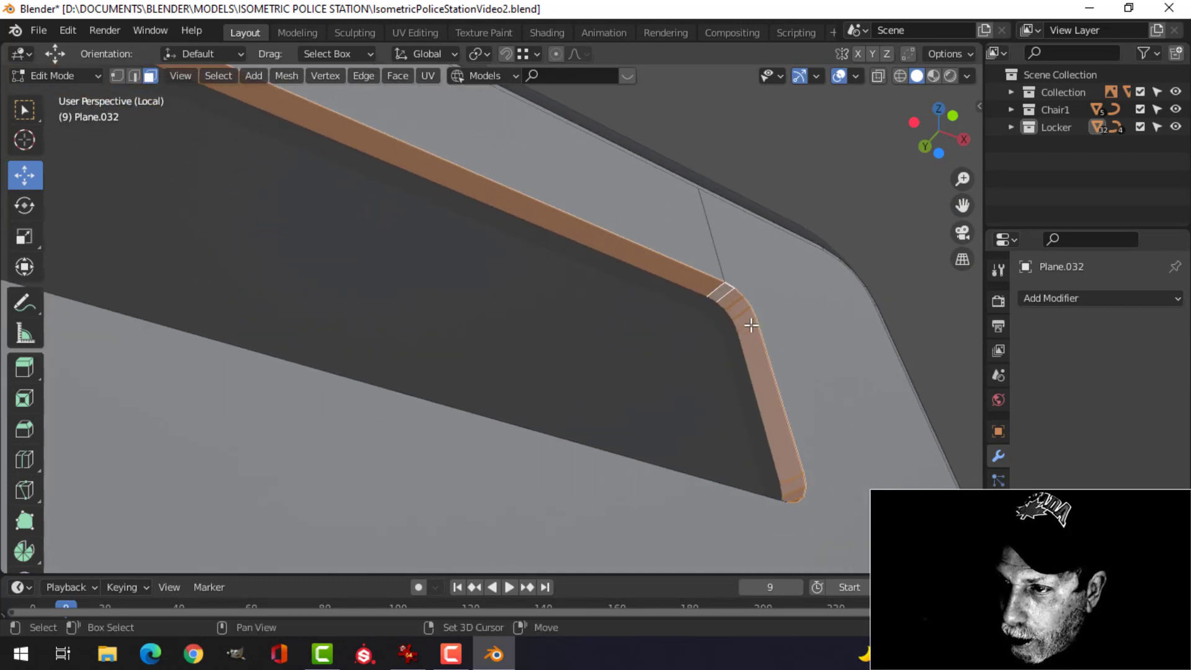
key("x")
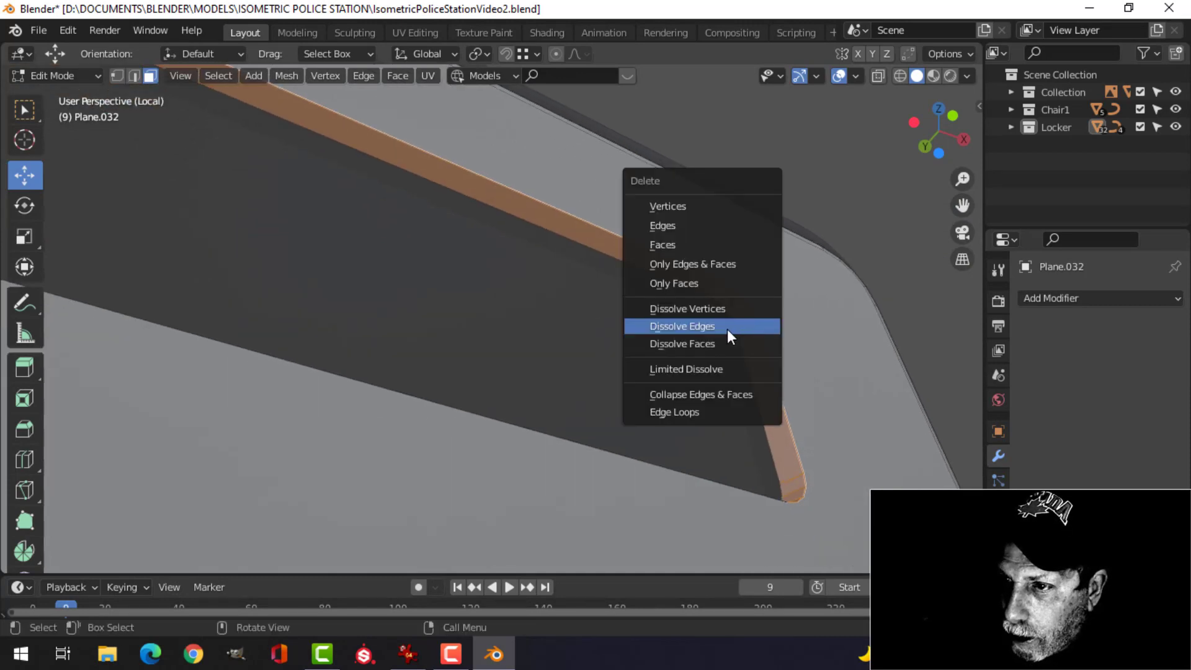
left_click(695, 248)
- Delete the loop of inner wall faces around the square opening
scroll(775, 370, "down", 4)
middle_click_drag(696, 397, 658, 230, "shift")
scroll(653, 273, "down", 4)
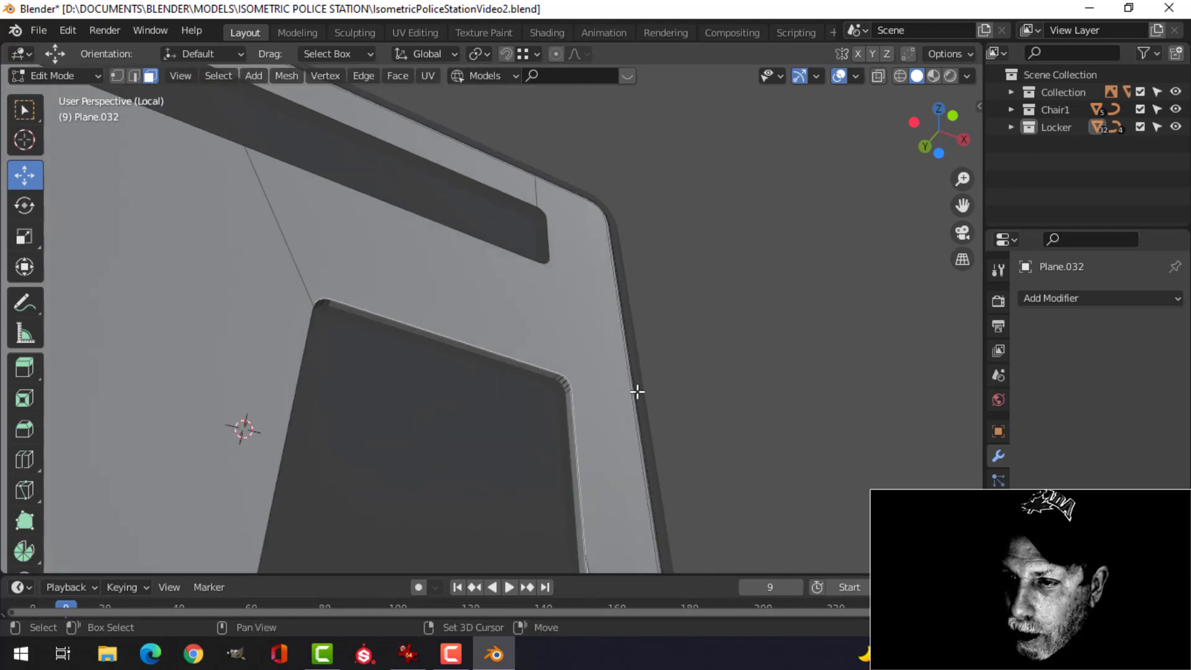
middle_click_drag(638, 391, 612, 270, "shift")
middle_click_drag(631, 329, 603, 340)
left_click(560, 294, "alt")
key("x")
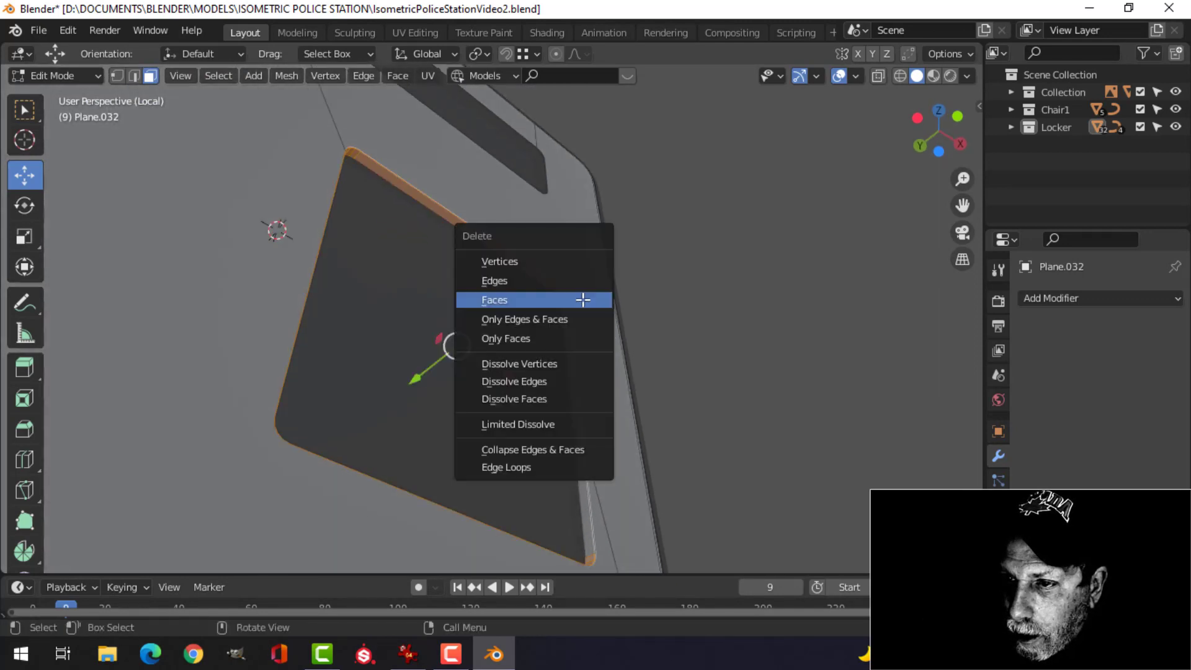
left_click(583, 299)
- Delete the square opening's remaining side wall face and the inner wall faces of the small slot
left_click(569, 311)
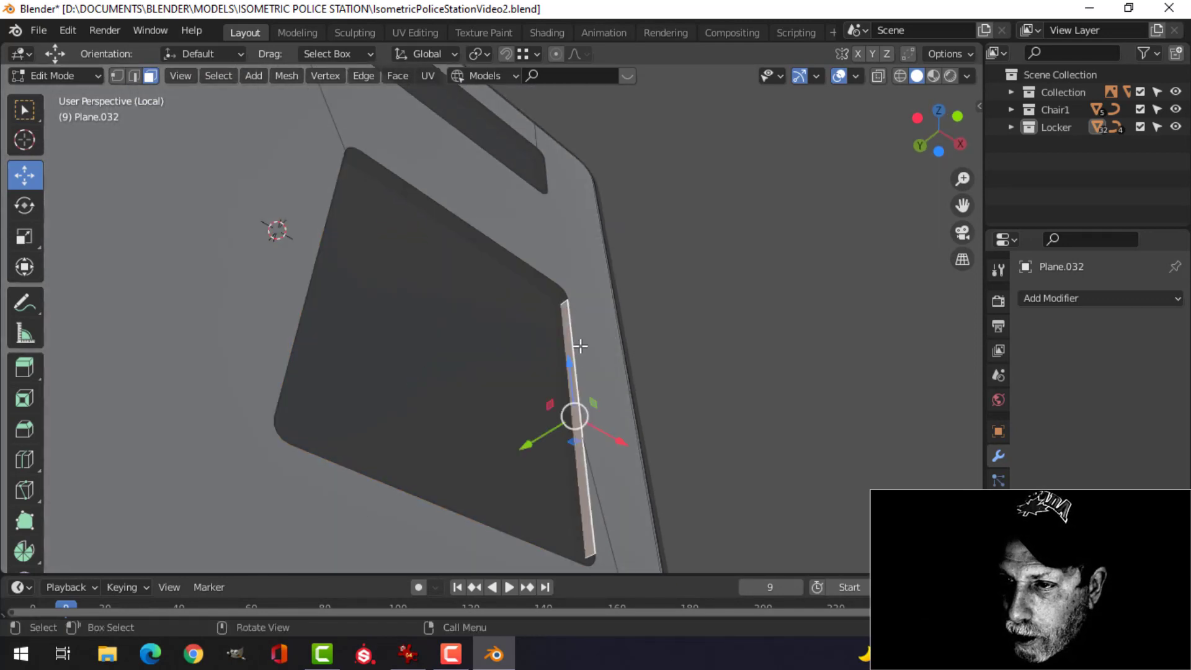
middle_click_drag(579, 346, 613, 459)
middle_click_drag(613, 459, 541, 325, "shift")
key("x")
left_click(579, 327)
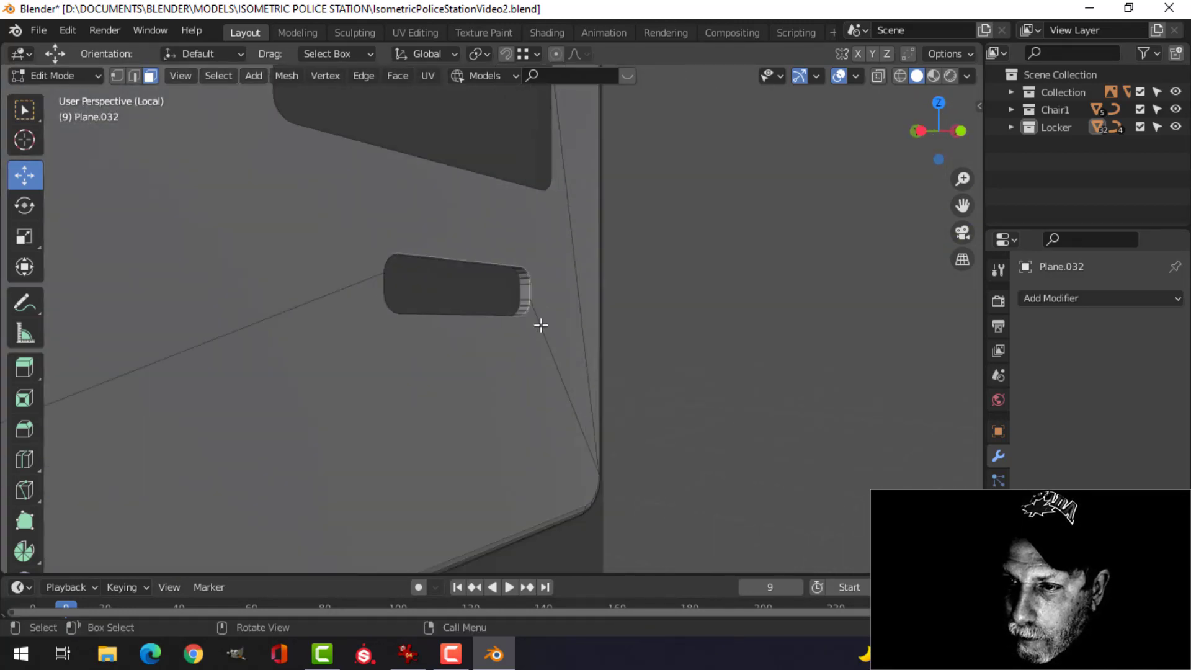
key("x")
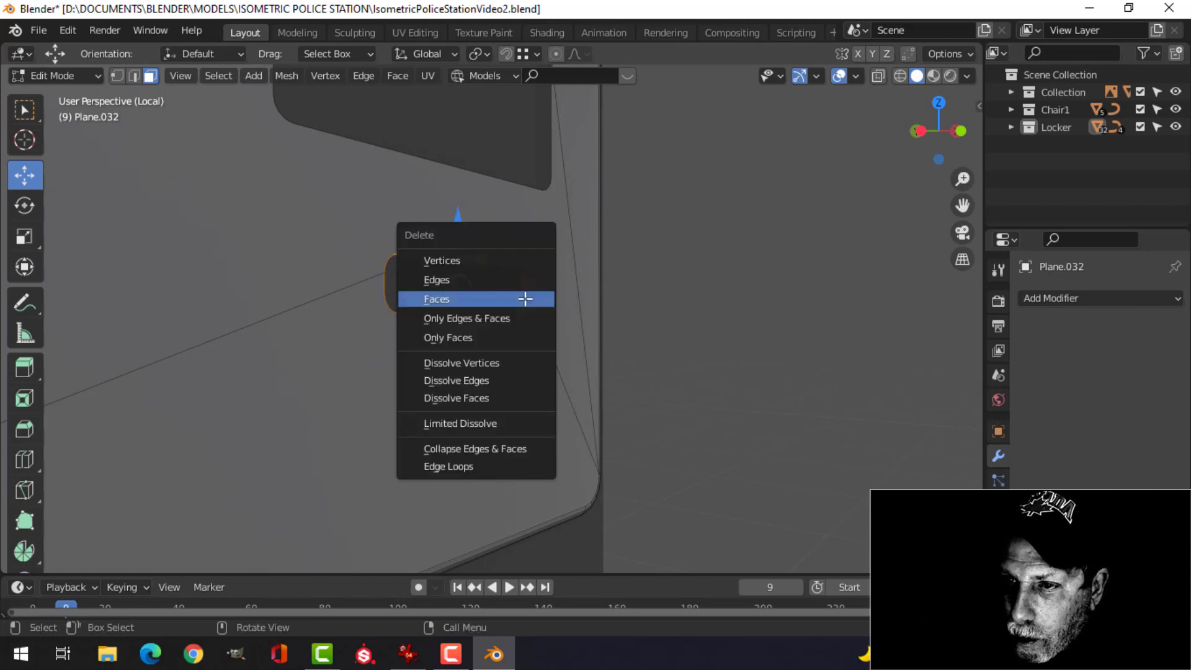
left_click(524, 299)
- Merge all of the panel's vertices by distance and clear the selection
key("a")
key("m")
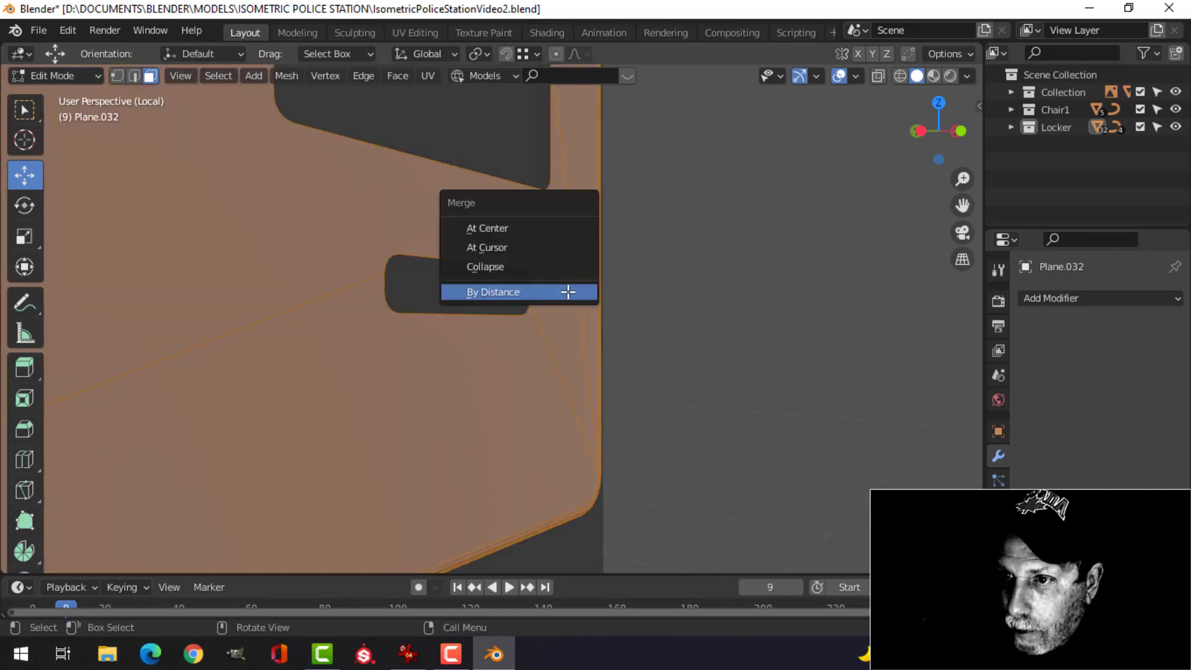
left_click(568, 292)
middle_click_drag(568, 291, 583, 293)
key("alt+a")
- Select the rim edges around the small slot and the square opening
middle_click_drag(614, 348, 594, 331)
left_click(500, 280)
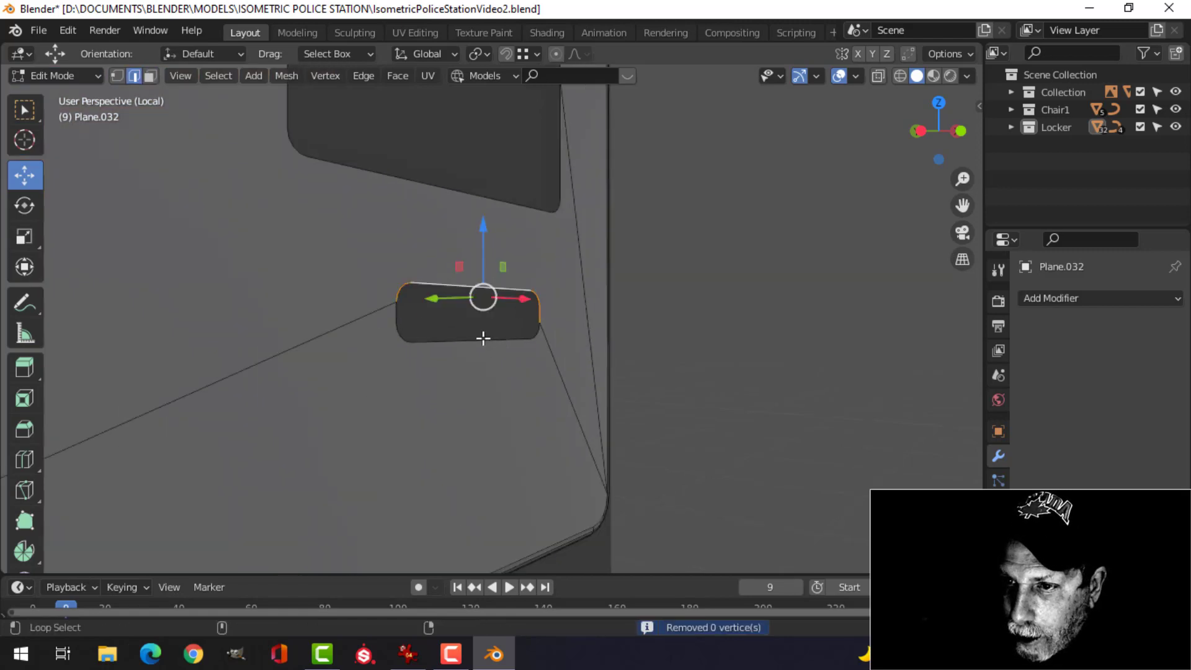
left_click(483, 338, "alt")
mouse_move(512, 284)
middle_mouse_down()
mouse_move(508, 337)
mouse_move(590, 266)
mouse_move(540, 264)
mouse_move(548, 380)
mouse_move(513, 281)
middle_mouse_up()
left_click(535, 309, "alt+shift")
left_click(514, 282, "alt+shift")
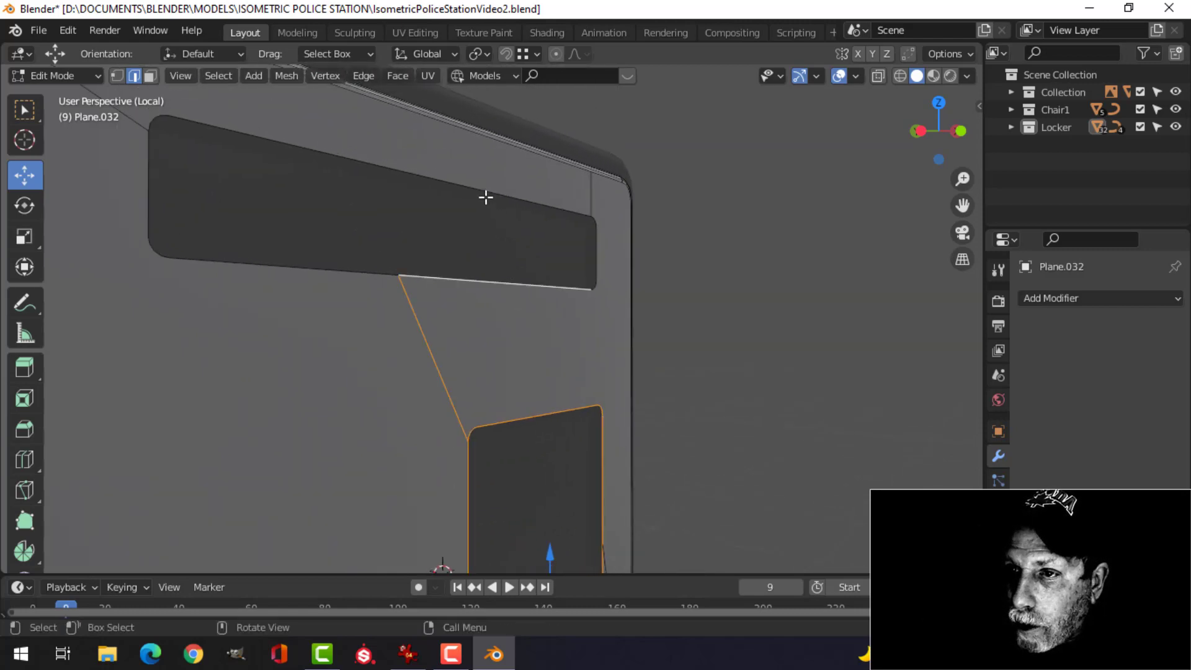
- Add the long opening's rim to the selection, leaving out the diagonal edge that connects it to the square opening
left_click(469, 181, "alt+shift")
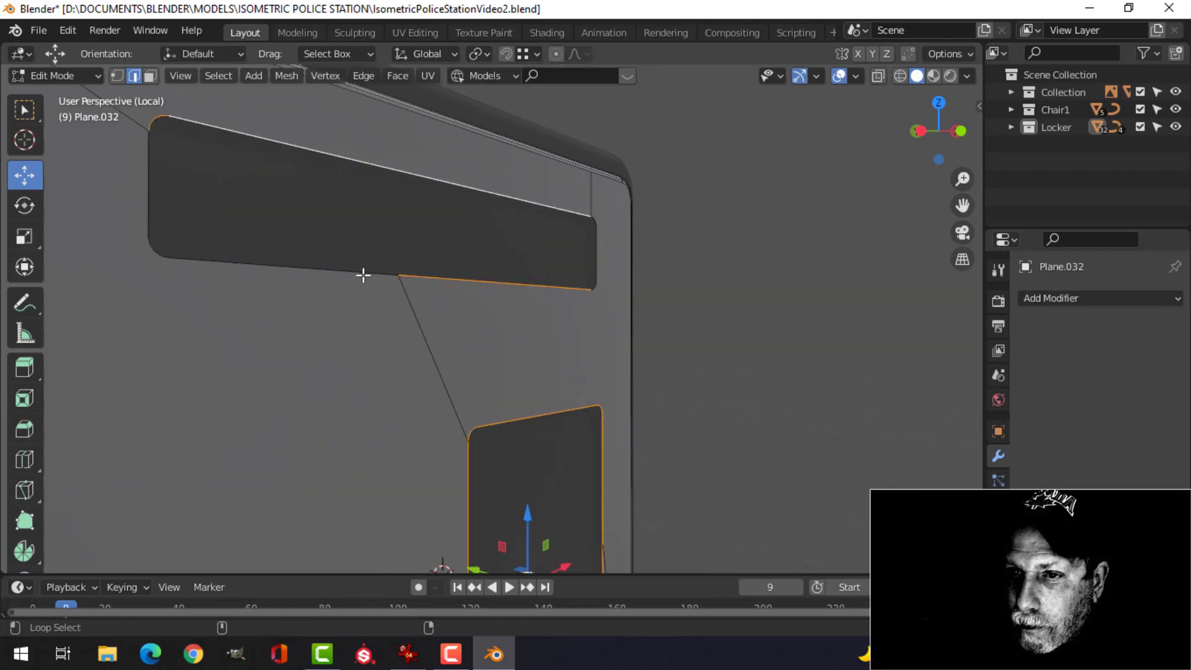
left_click(363, 275, "alt+shift")
middle_click_drag(363, 275, 335, 304)
left_click(328, 286, "alt+shift")
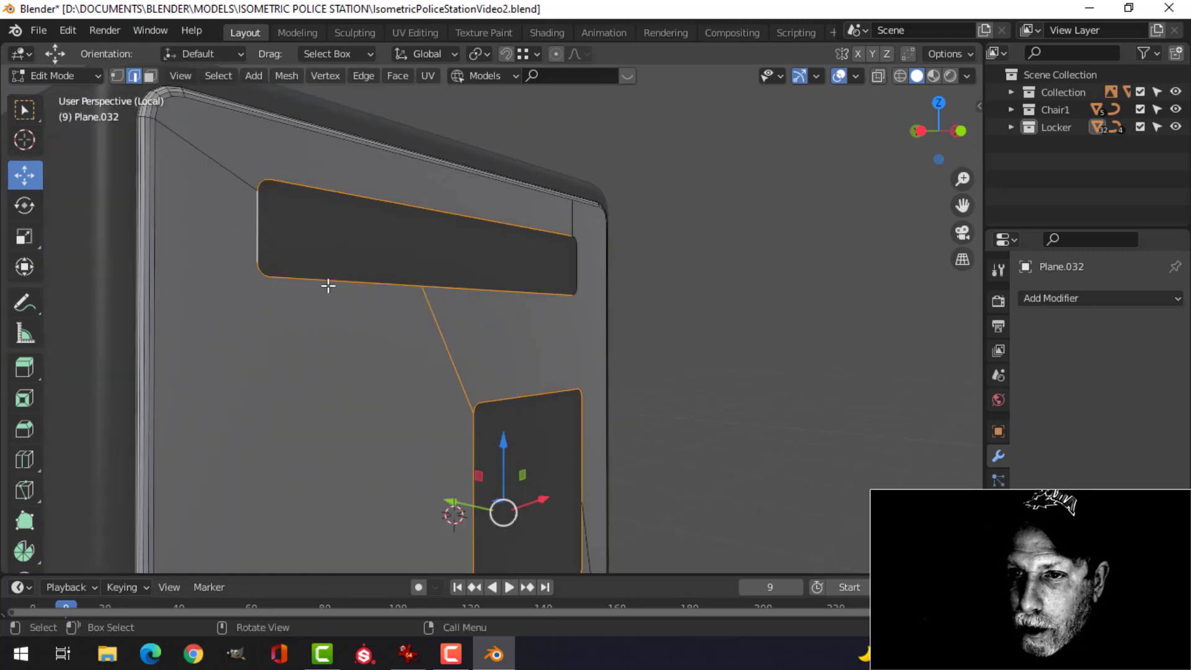
left_click(437, 323, "shift")
- Clear the selection and delete the leftover wall face along the long opening's lower edge
scroll(531, 355, "down", 3)
middle_click_drag(532, 356, 564, 394)
scroll(577, 393, "up", 3)
scroll(564, 393, "up", 2)
key("alt+a")
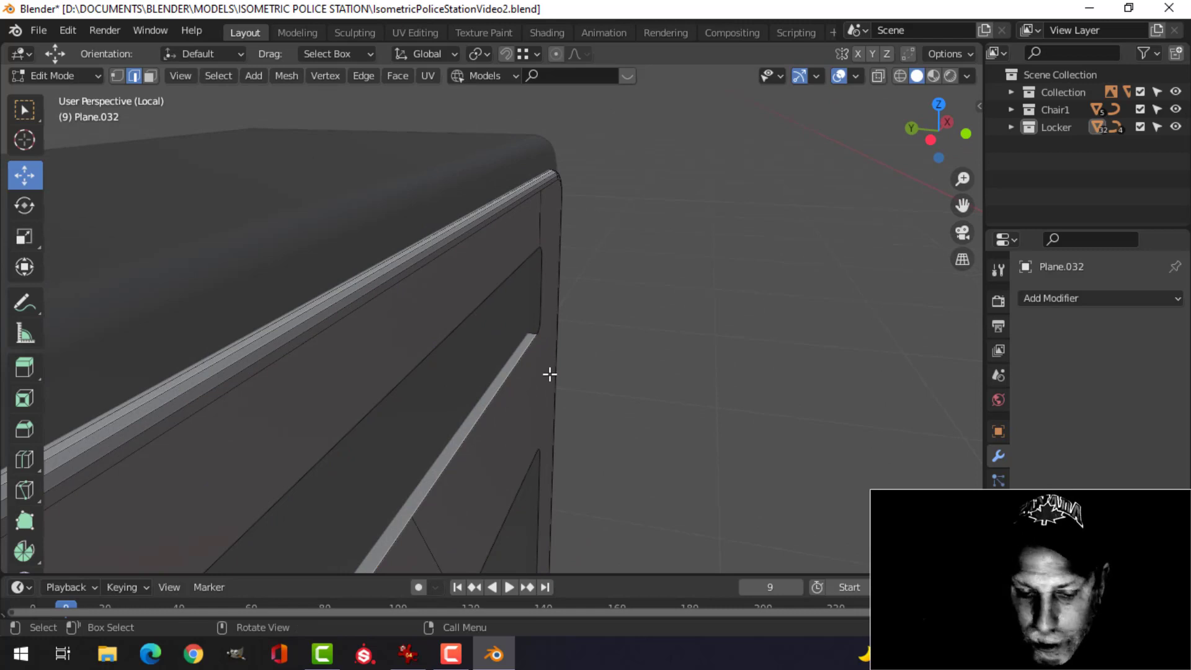
key("3")
left_click(520, 349)
key("x")
left_click(520, 352)
scroll(569, 362, "down", 2)
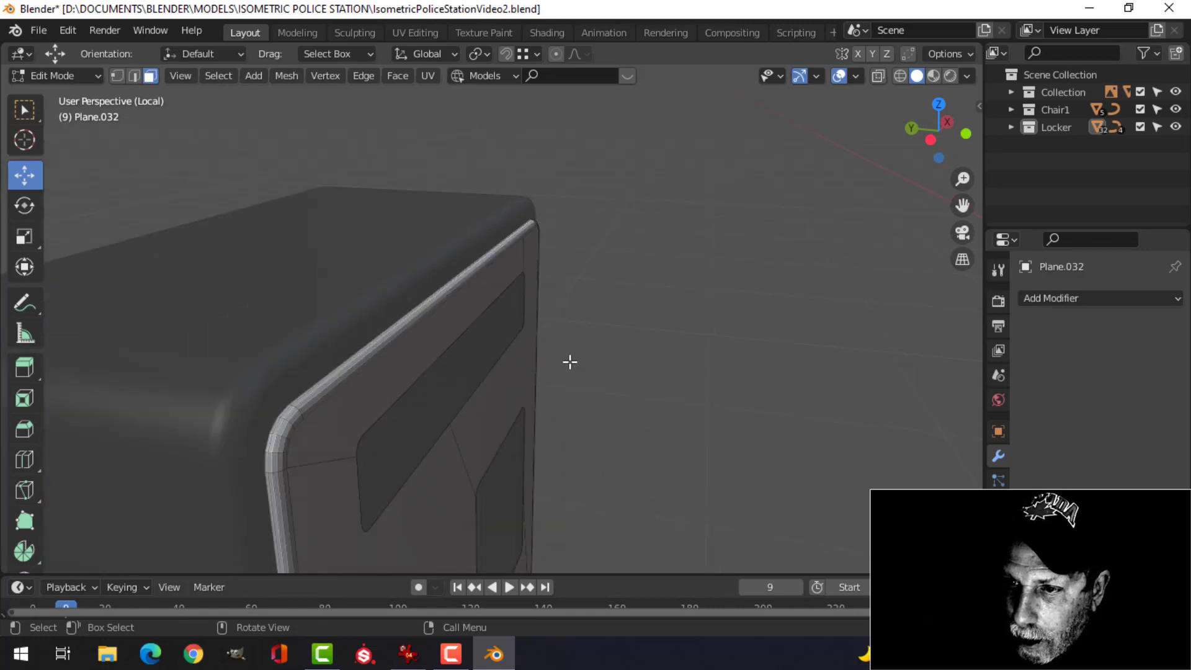
- Select the upper, lower and side rim edges of the long opening
middle_click_drag(570, 362, 474, 354)
key("2")
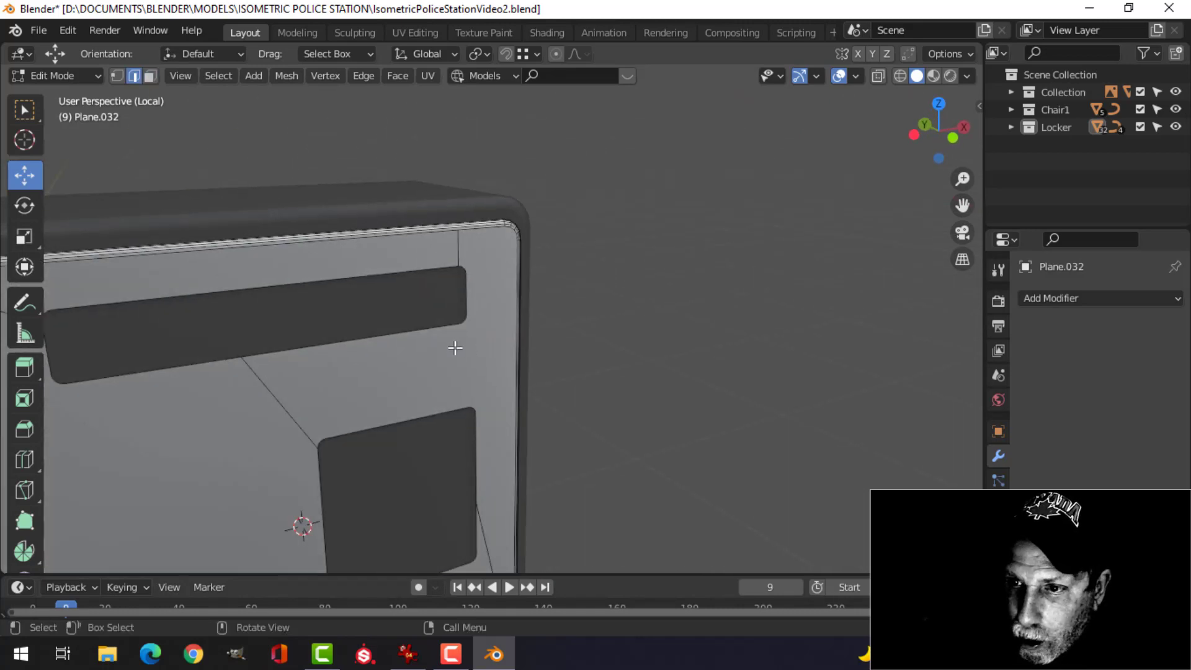
left_click(321, 345, "alt")
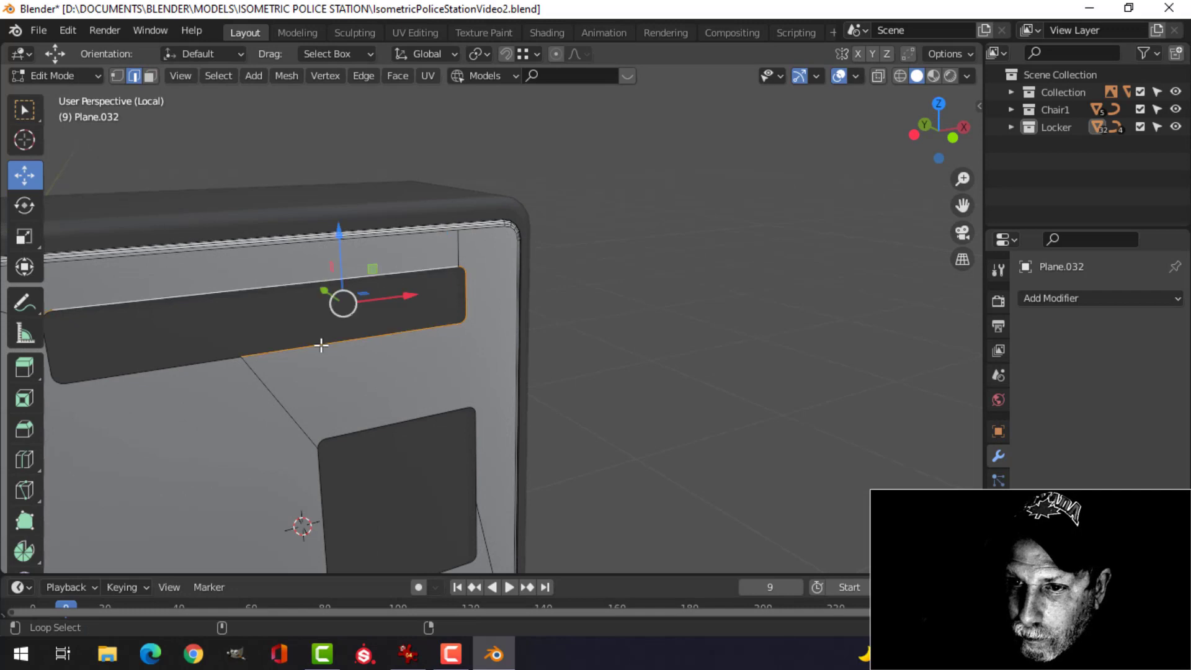
left_click(201, 363, "alt+shift")
- Add the complete rims of the square opening and the small slot to the edge selection
middle_click_drag(201, 400, 306, 390, "shift")
left_click(461, 420, "alt+shift")
middle_click_drag(570, 463, 551, 312, "shift")
left_click(409, 366, "alt+shift")
middle_click_drag(612, 426, 578, 352, "shift")
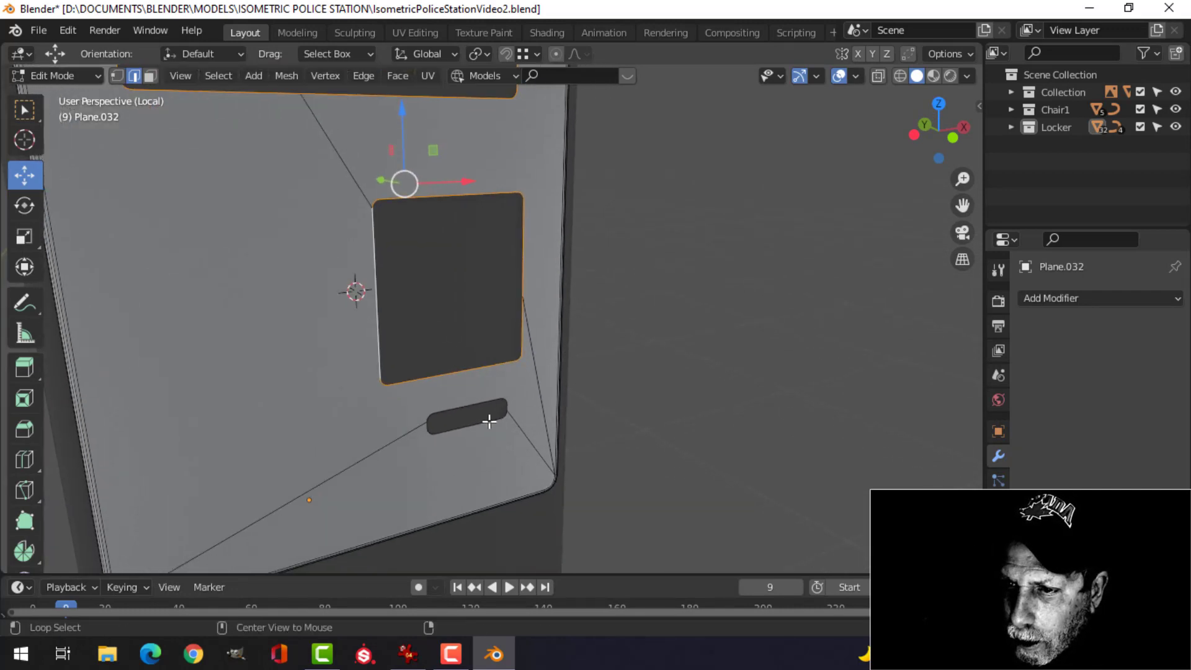
left_click(469, 408, "alt+shift")
left_click(485, 424, "alt+shift")
- Extrude the selected opening rims about 0.003 m along Y into the panel and leave mesh editing
middle_click_drag(541, 387, 502, 406)
key("e")
right_click(488, 409)
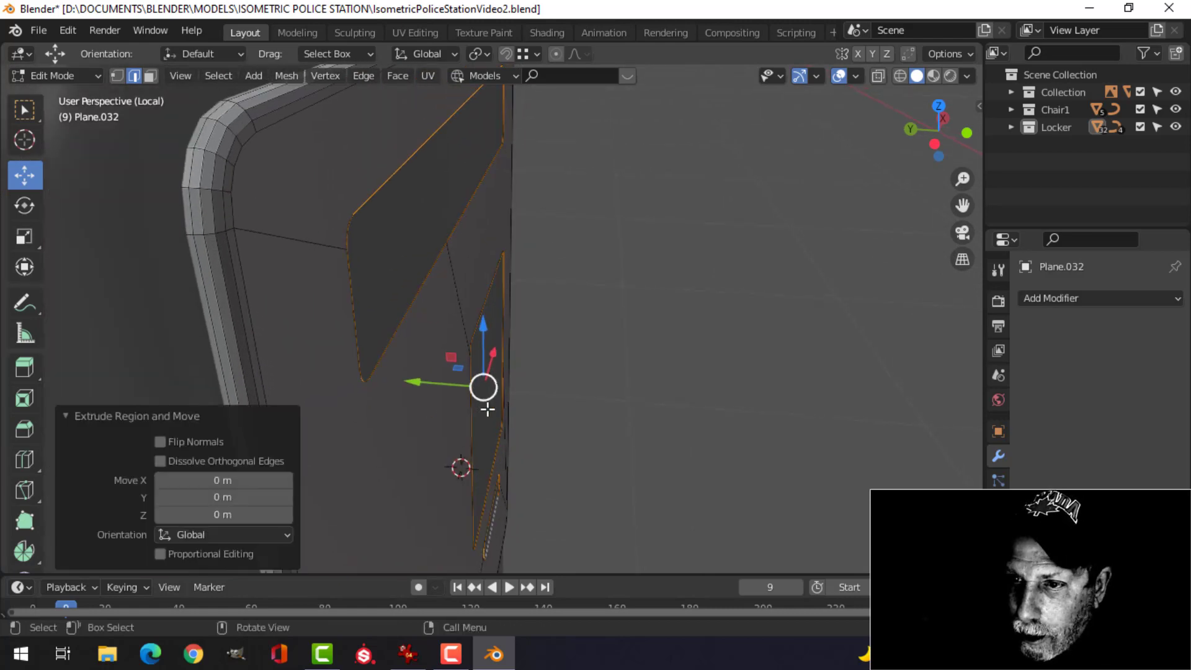
left_click_drag(423, 387, 408, 389)
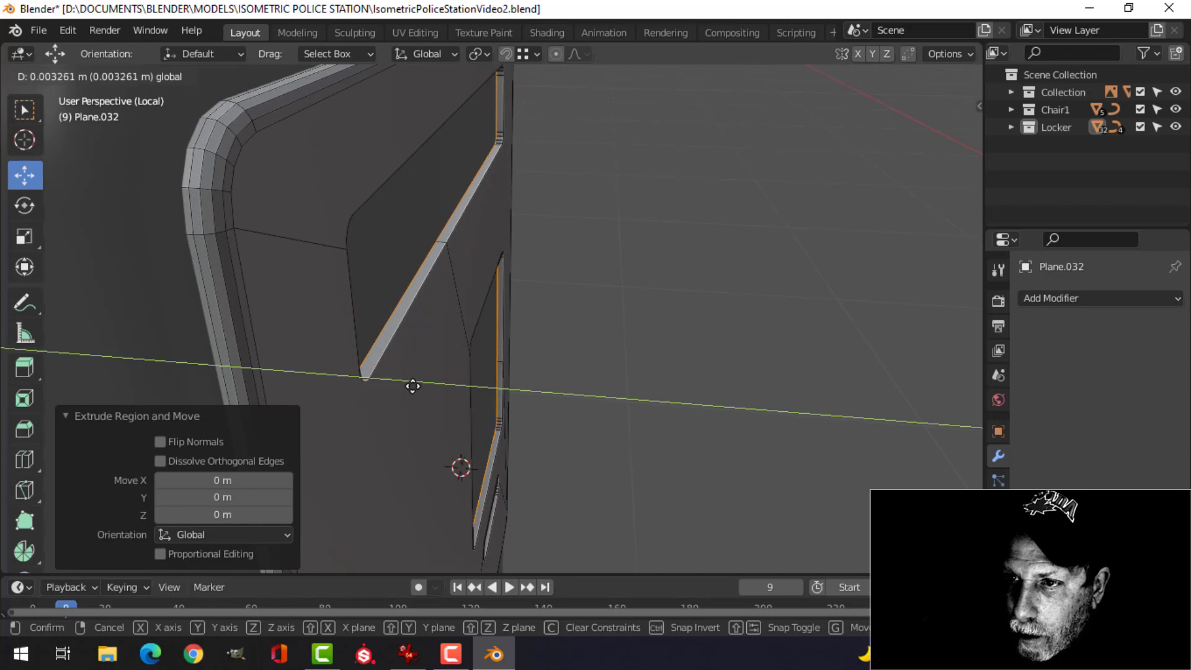
left_click_drag(412, 386, 410, 385)
key("Tab")
- Clear the selection and select the complete front rim of the long opening
middle_click_drag(515, 319, 459, 327)
key("alt+a")
scroll(444, 264, "down", 3)
scroll(442, 284, "up", 2)
key("Tab")
key("alt+a")
left_click(457, 288, "alt")
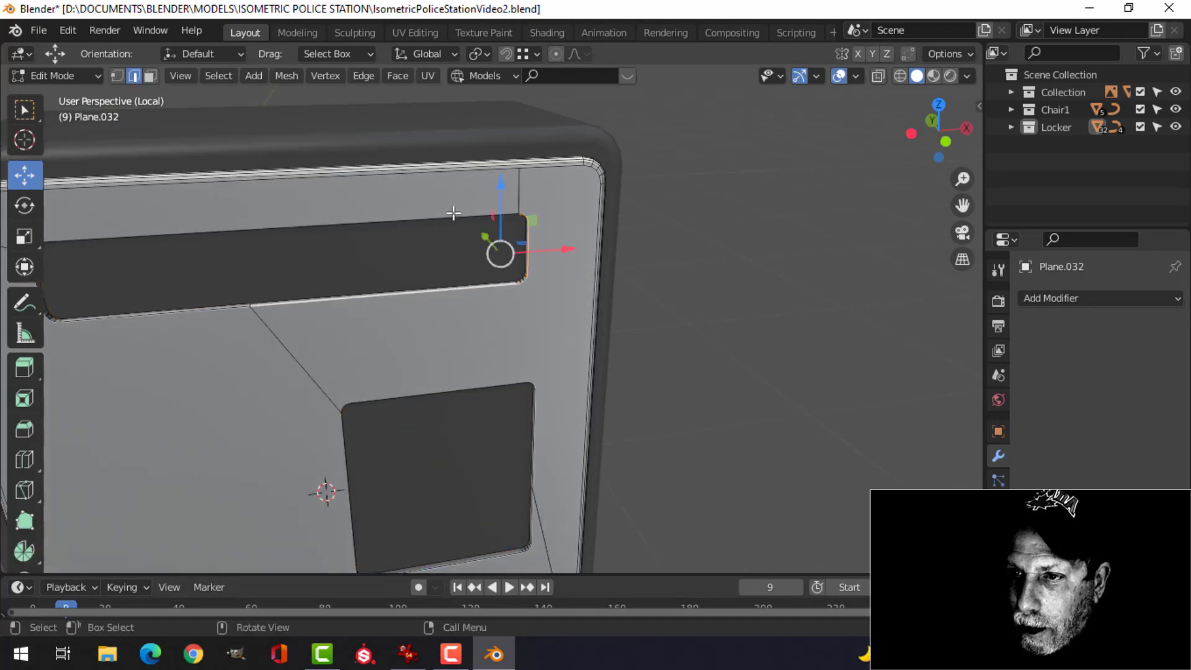
left_click(453, 214, "alt+shift")
left_click(200, 319, "alt+shift")
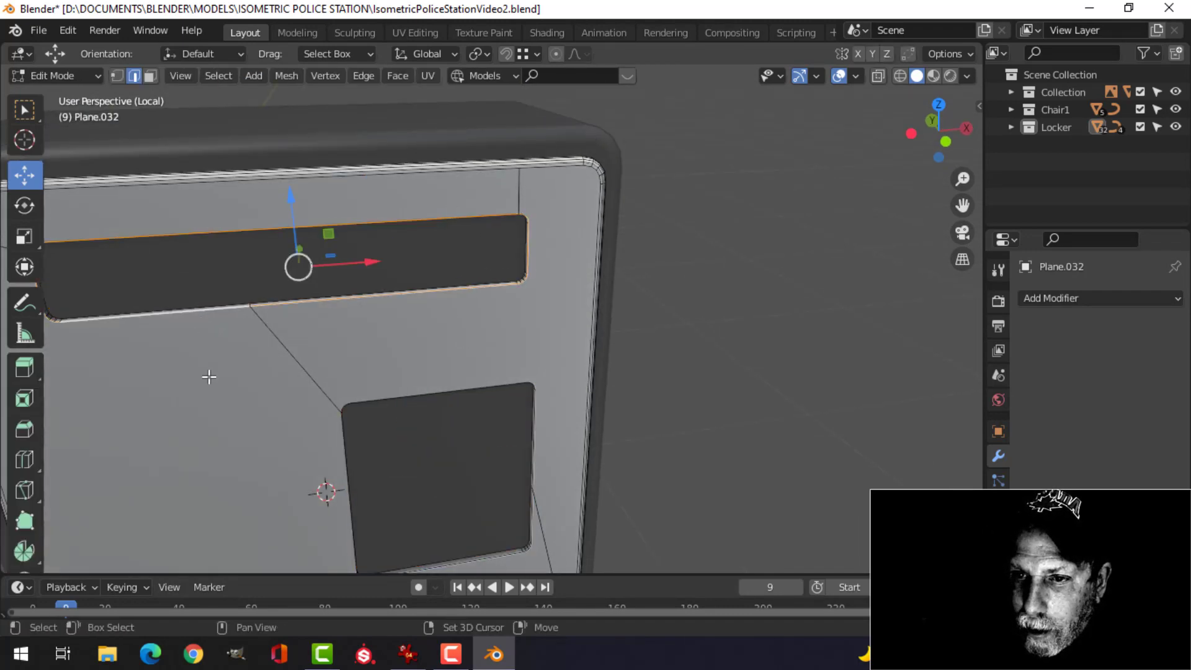
- Try to bevel the long opening's rim with four segments
middle_click_drag(208, 372, 504, 398)
middle_click_drag(605, 335, 663, 413)
scroll(529, 380, "up", 3)
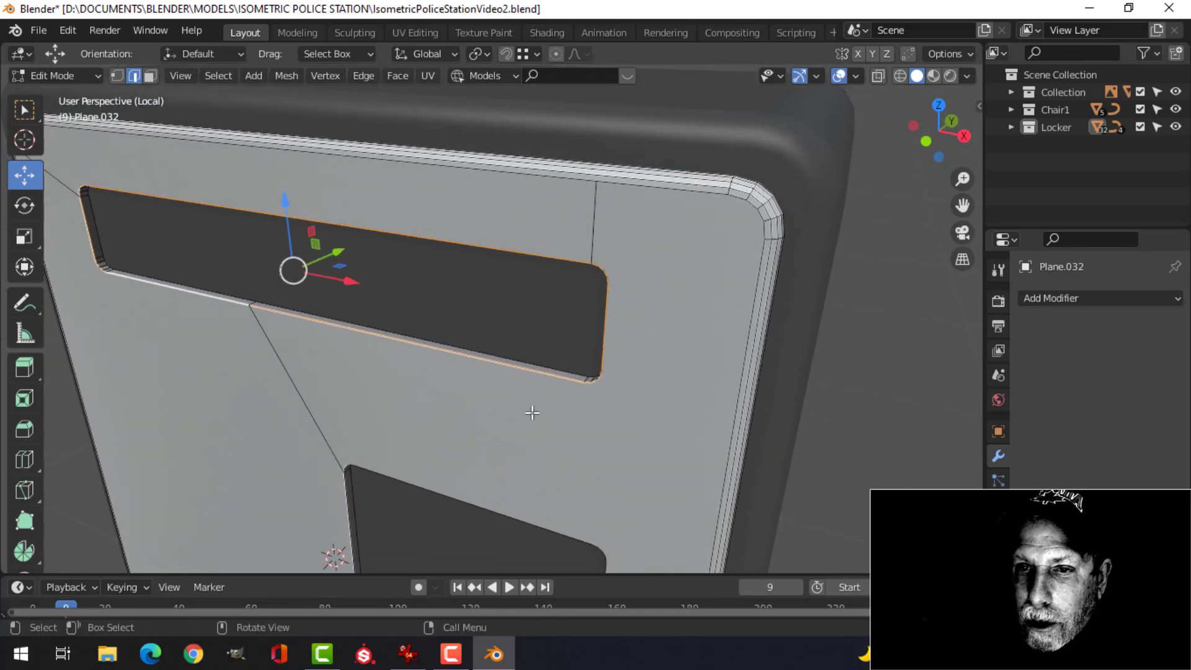
middle_click_drag(533, 413, 548, 419, "shift")
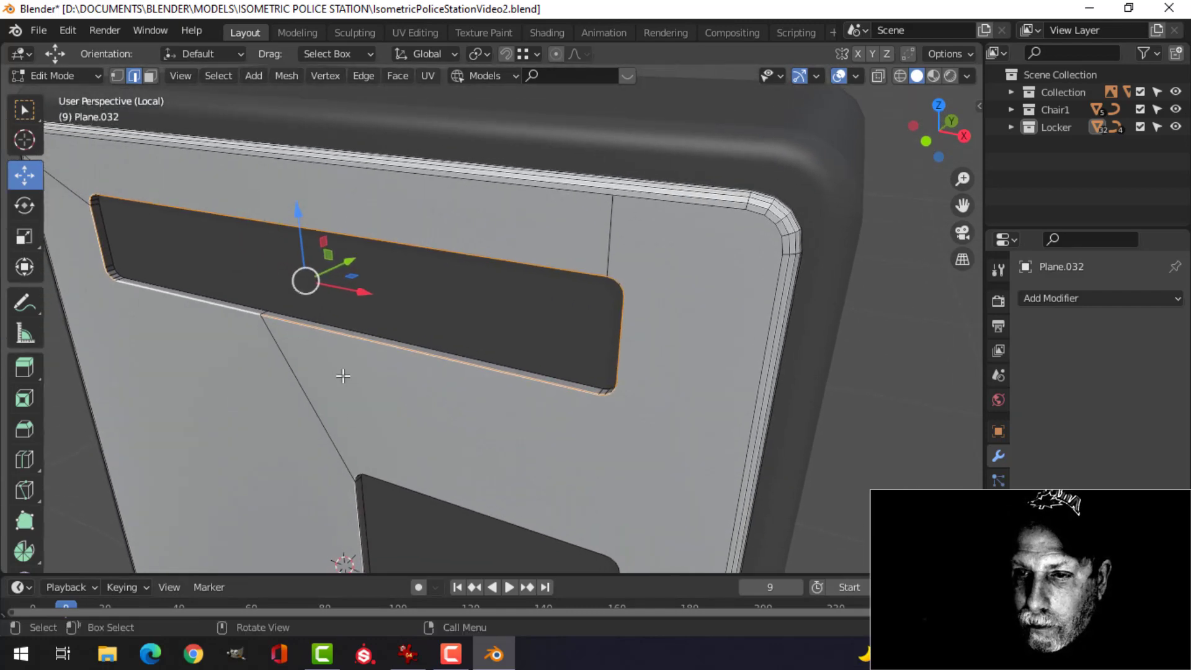
key("ctrl+b")
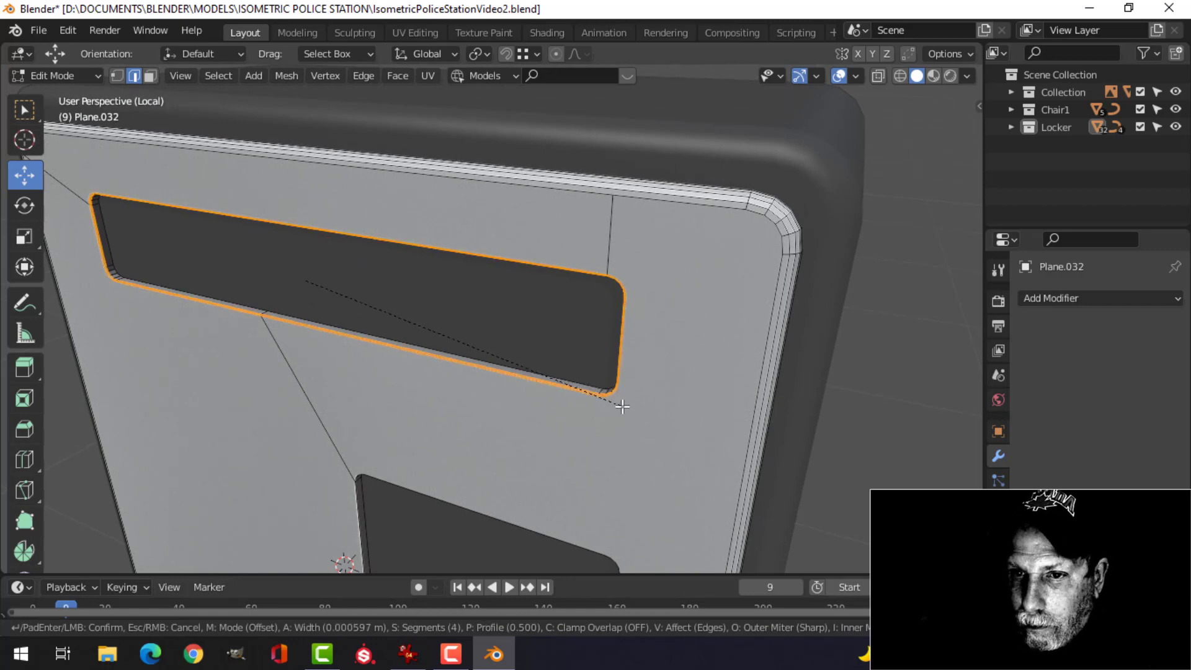
right_click(631, 414)
scroll(631, 413, "up", 3)
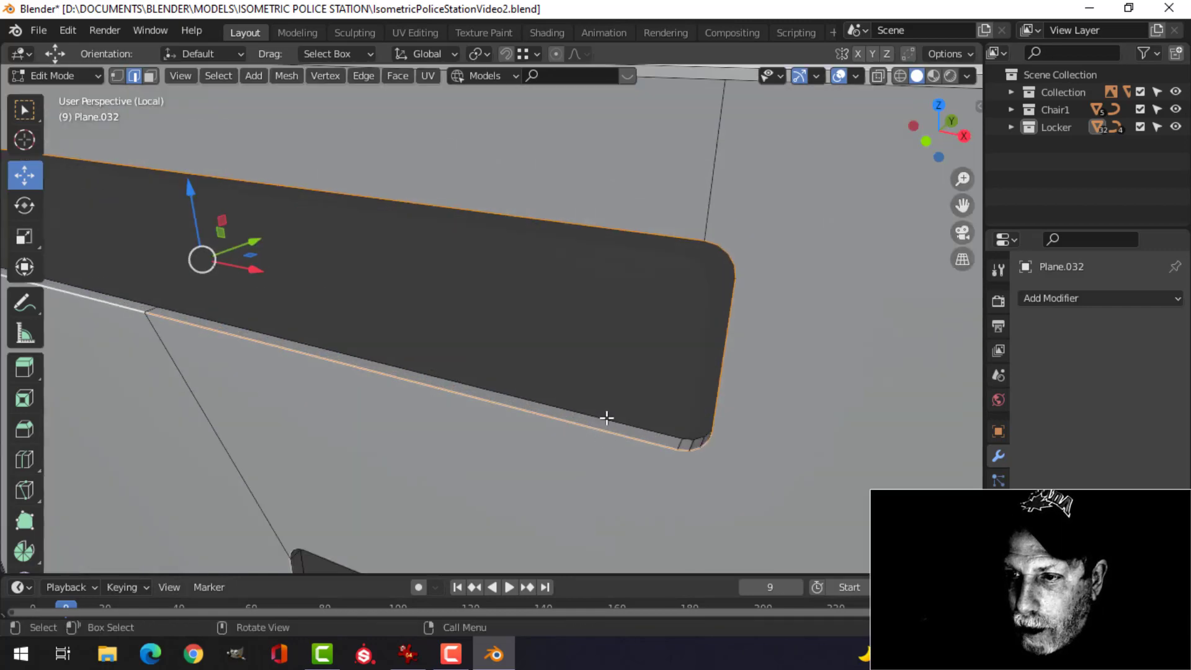
- Clear the selection and select the complete front rim of the square opening
key("alt+a")
scroll(619, 461, "down", 3)
middle_click_drag(619, 465, 571, 283, "shift")
left_click(508, 314, "alt")
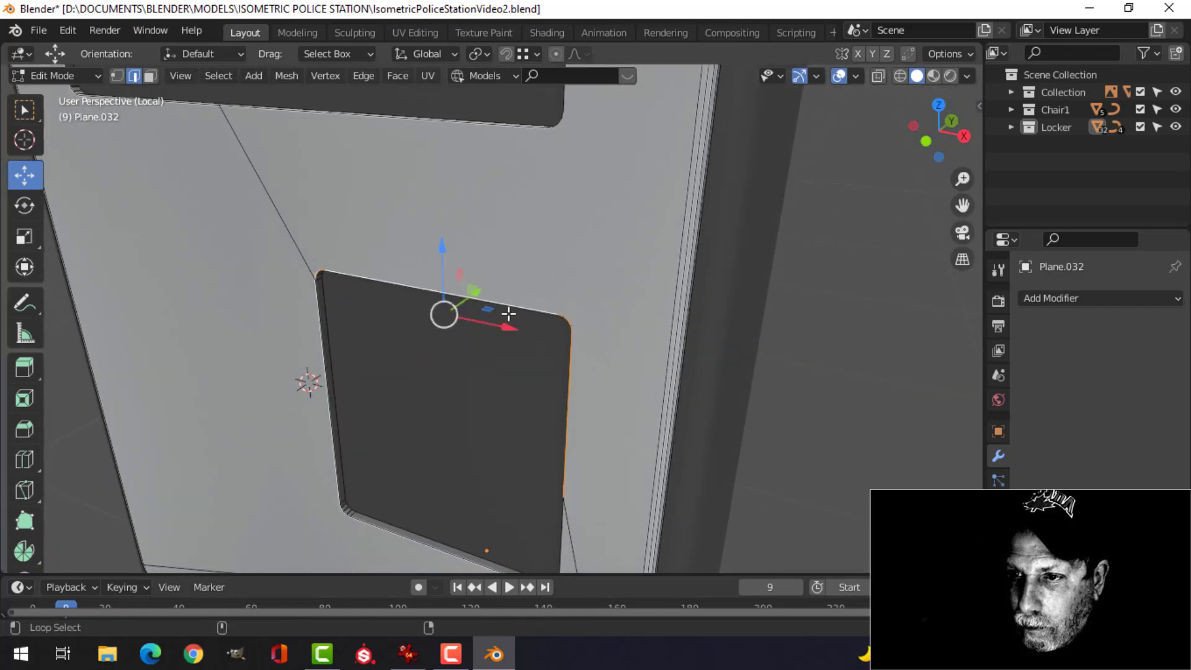
left_click(311, 379, "alt+shift")
middle_click_drag(592, 406, 568, 314, "shift")
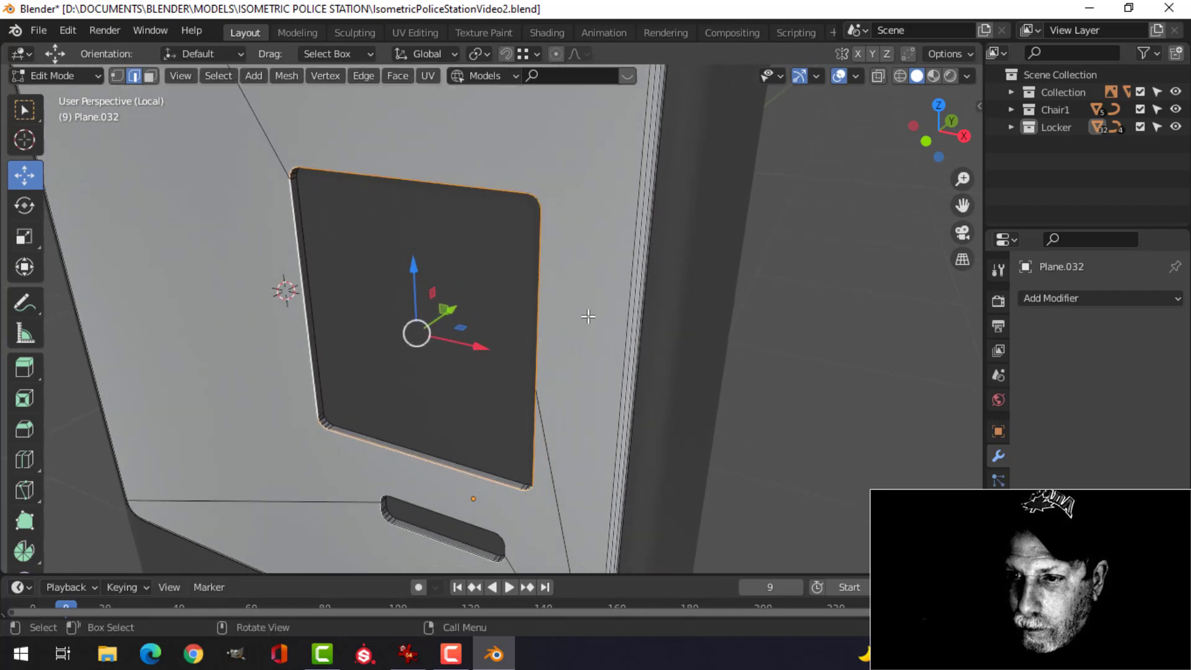
- Try to bevel the square opening's rim about 0.0015 m wide with four segments
key("ctrl+b")
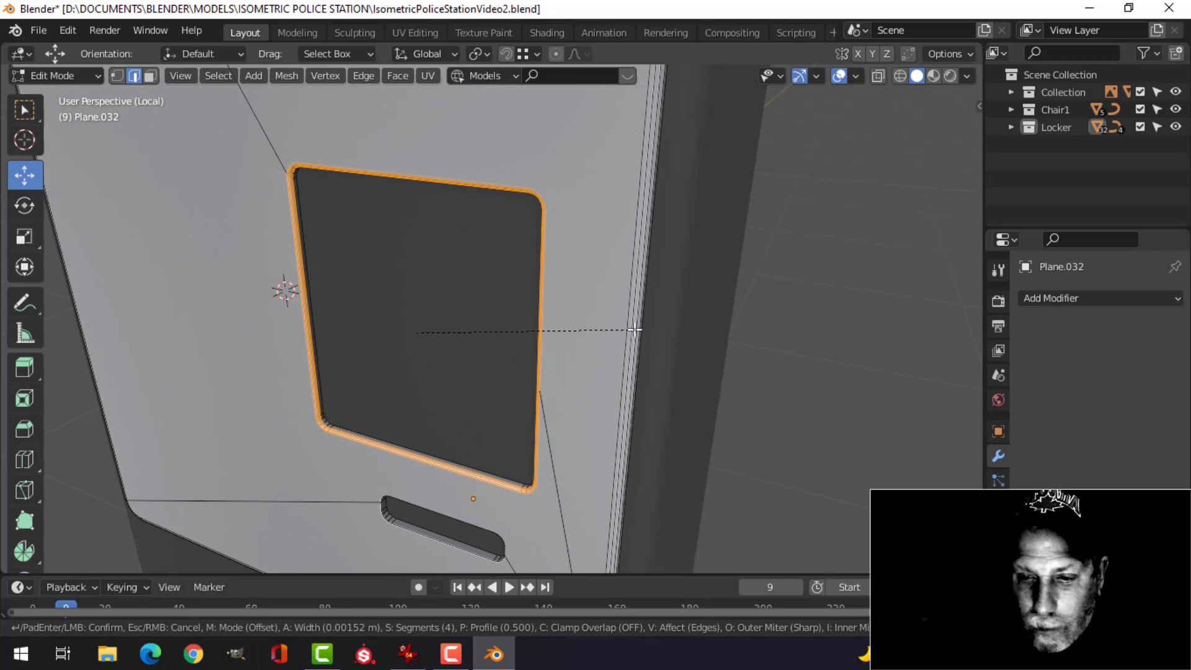
left_click(634, 330)
middle_click_drag(634, 329, 506, 273)
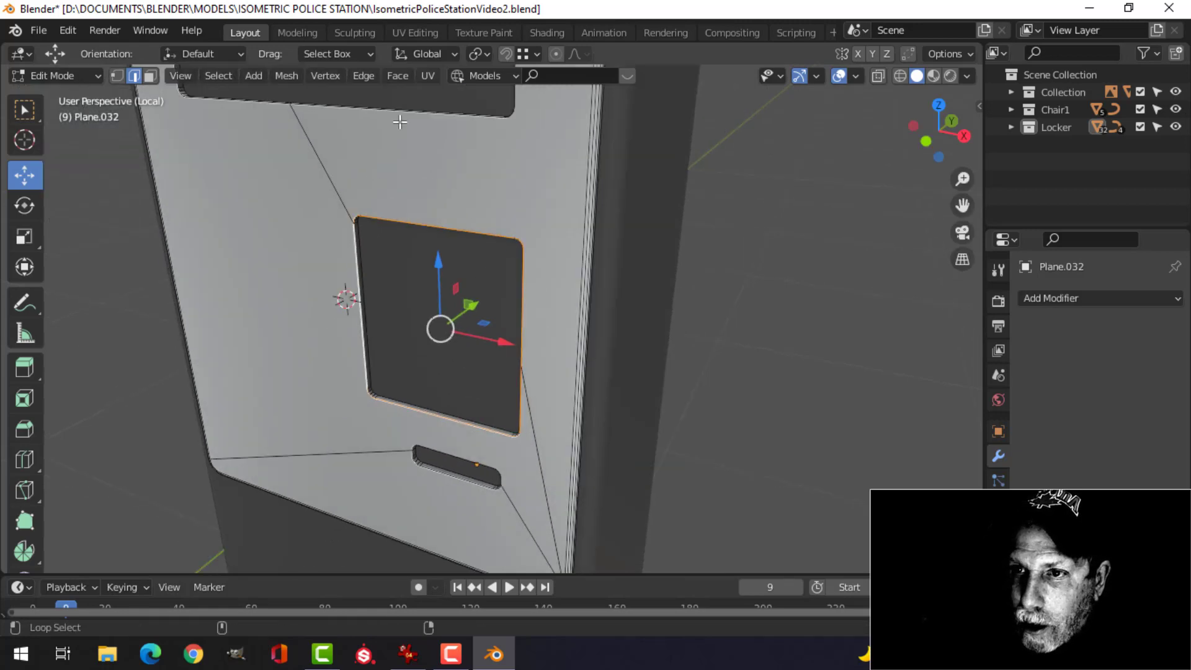
- Add the complete rims of the long opening and the small slot to the edge selection
scroll(375, 317, "down", 3)
left_click(365, 211, "alt+shift")
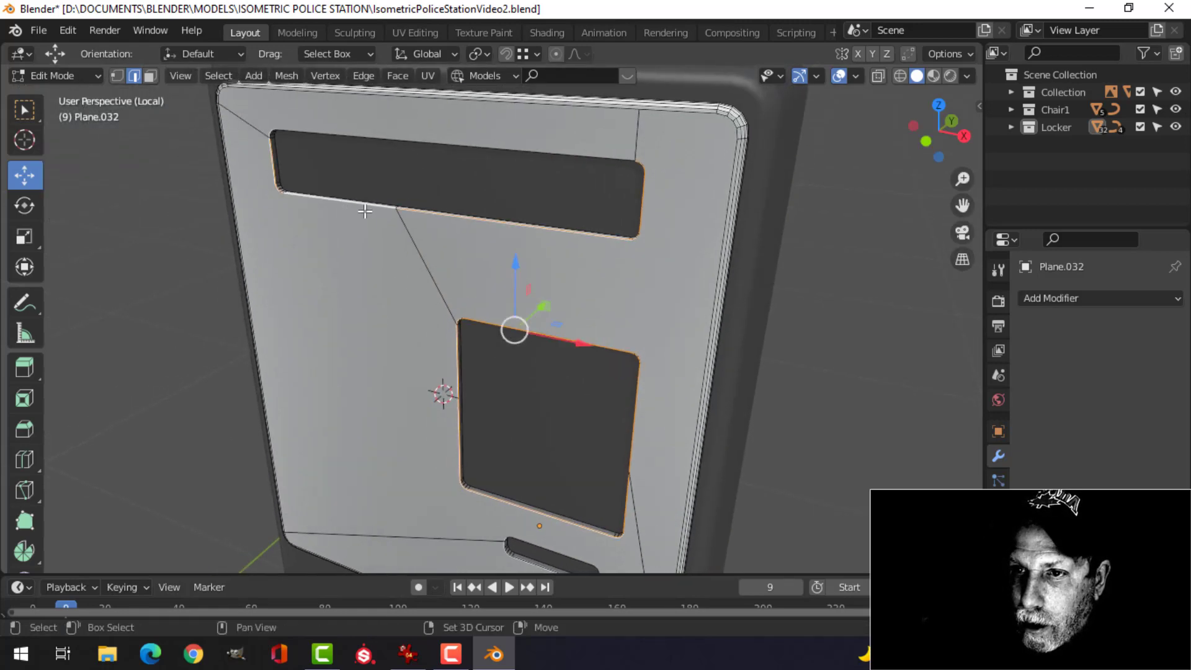
left_click(442, 134, "alt+shift")
middle_click_drag(616, 355, 573, 118, "shift")
scroll(552, 332, "up", 2)
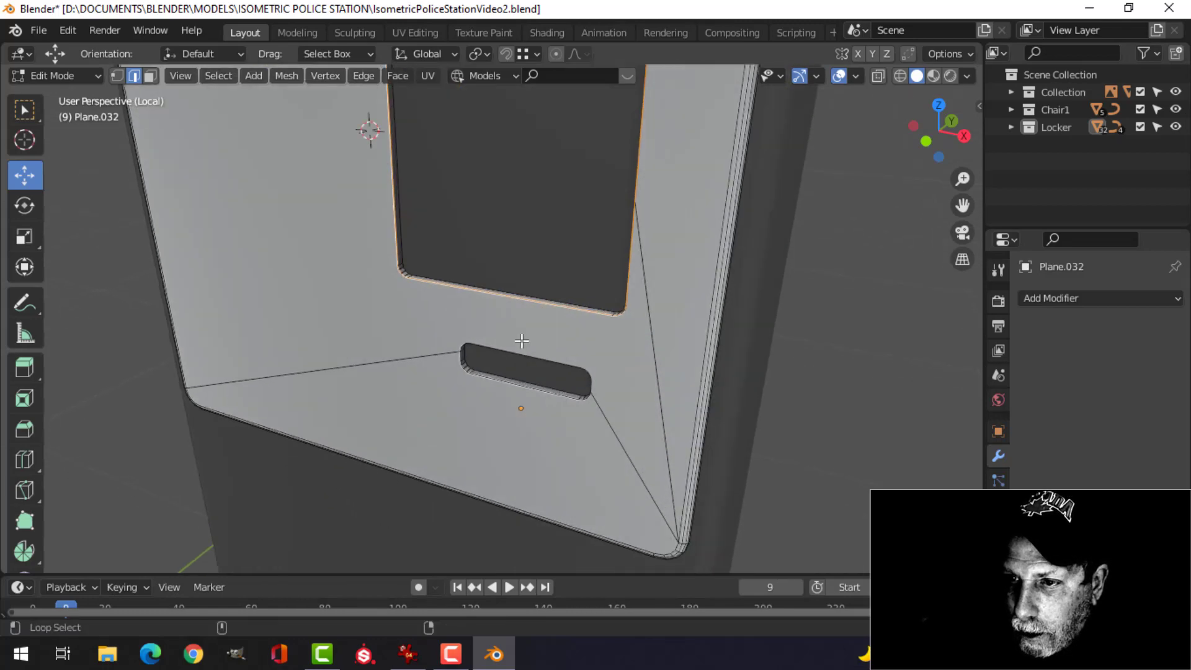
left_click(517, 391, "alt+shift")
- Bevel the rims of all three openings about 0.0018 m wide with four segments and leave mesh editing
middle_click_drag(654, 364, 581, 450)
scroll(633, 354, "up", 2)
scroll(648, 251, "down", 1)
scroll(648, 251, "down", 3)
middle_click_drag(614, 336, 616, 388)
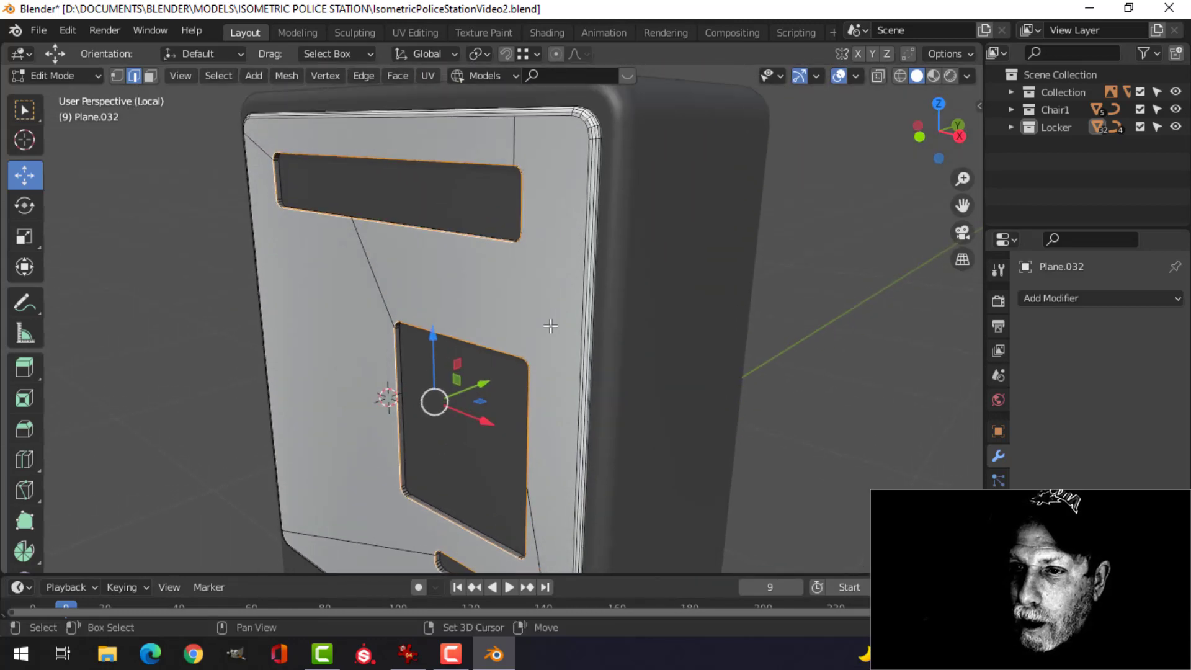
middle_click_drag(551, 327, 566, 344, "shift")
scroll(566, 344, "up", 1)
key("ctrl+b")
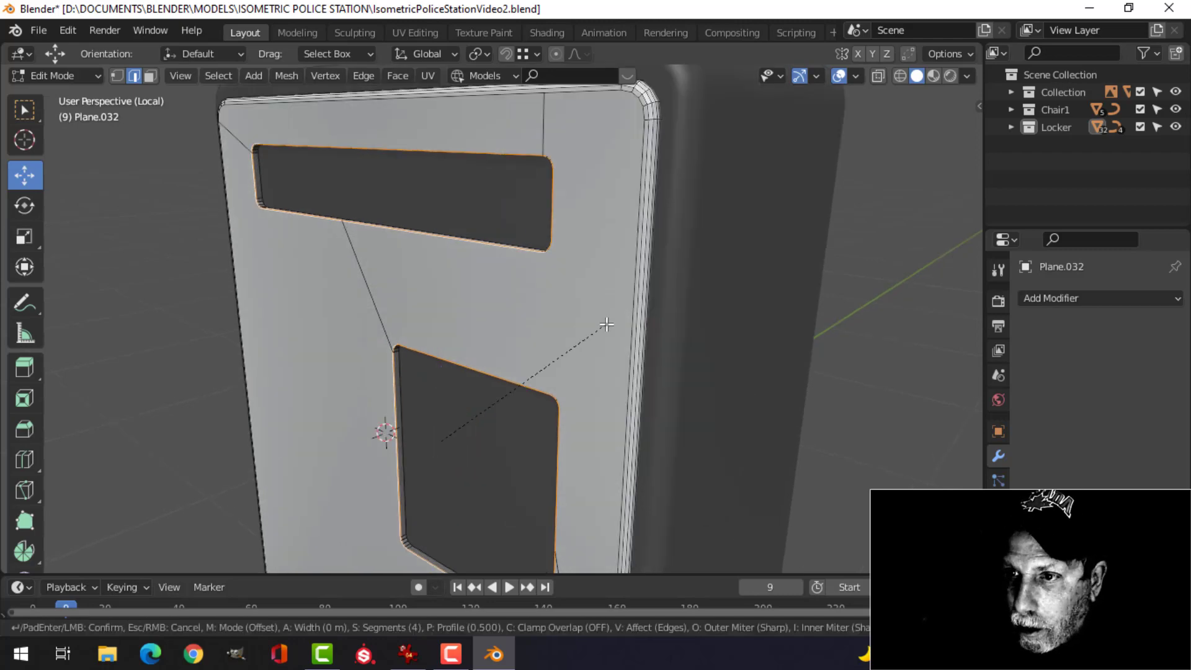
left_click(638, 301)
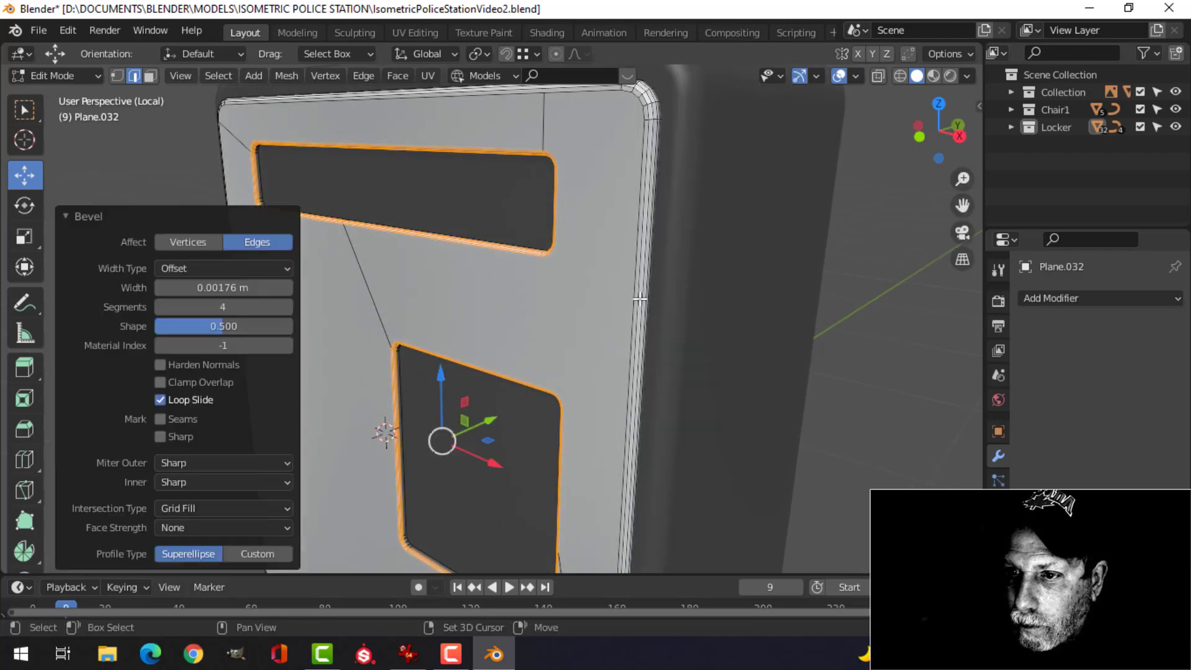
key("Tab")
- Examine the bevelled rims of the long opening, the square opening and the small slot
scroll(597, 312, "down", 4)
middle_click_drag(596, 311, 560, 338)
middle_click_drag(603, 309, 616, 329)
scroll(585, 261, "up", 2)
scroll(583, 267, "down", 3)
middle_click_drag(597, 404, 552, 310, "shift")
scroll(535, 366, "up", 3)
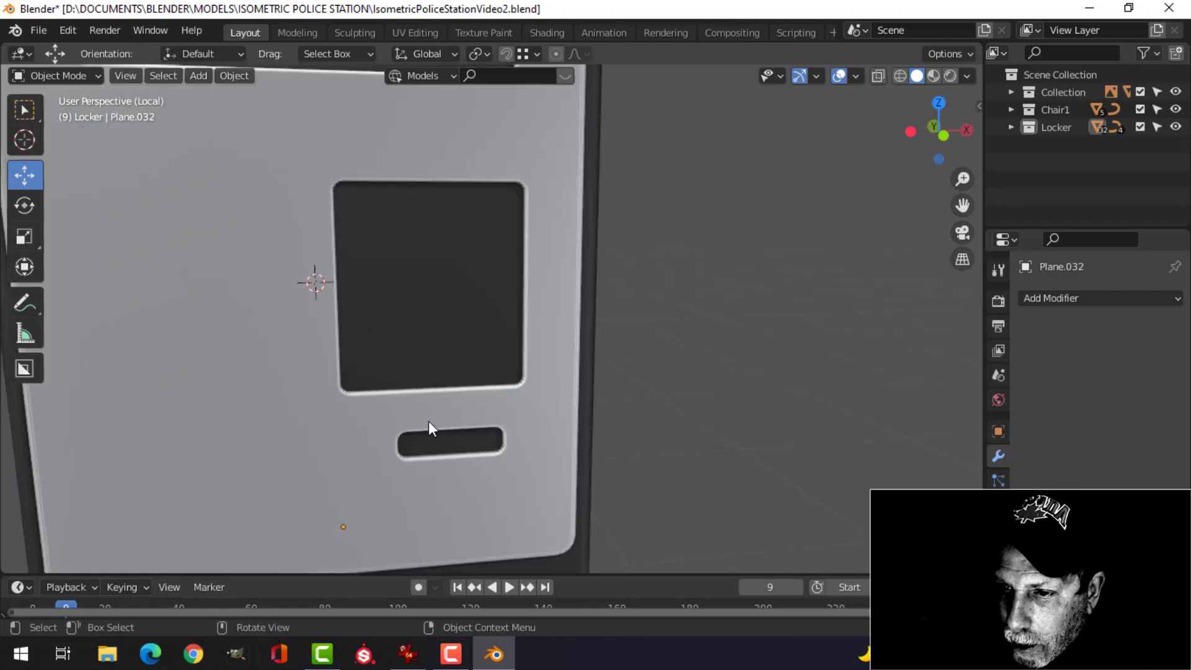
scroll(500, 272, "down", 4)
middle_click_drag(496, 250, 504, 290, "shift")
scroll(502, 325, "up", 2)
- Reveal the hidden insert plates and open the mesh of the long plate for editing
key("alt+h")
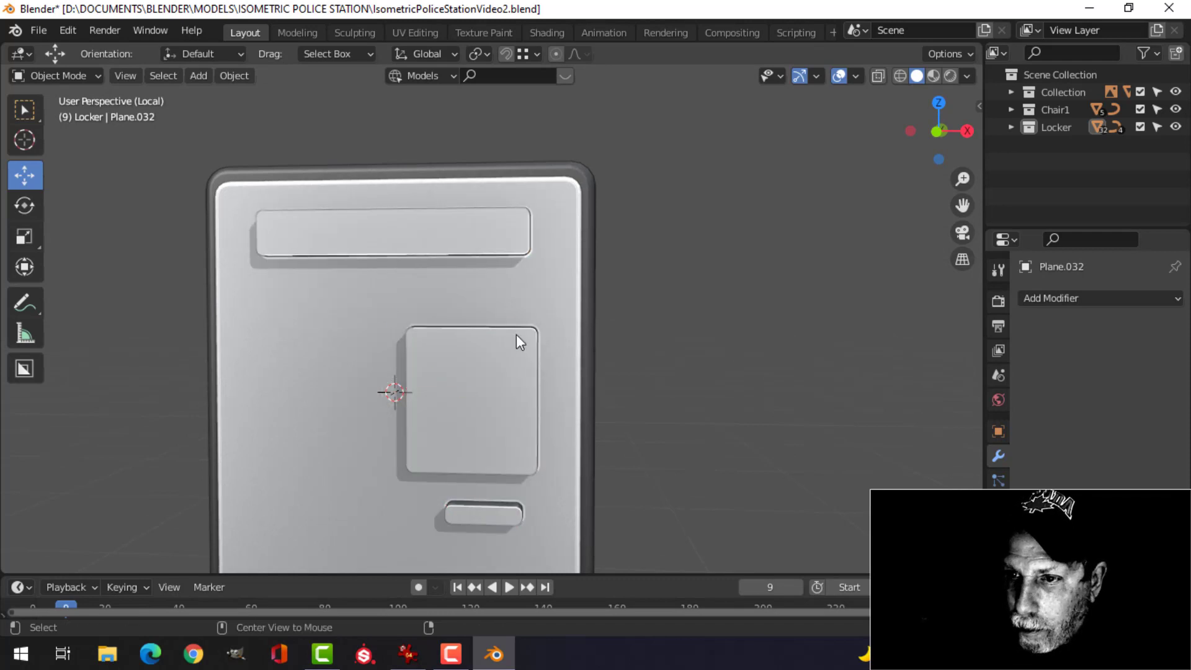
left_click(425, 225)
key("Tab")
left_click(491, 219)
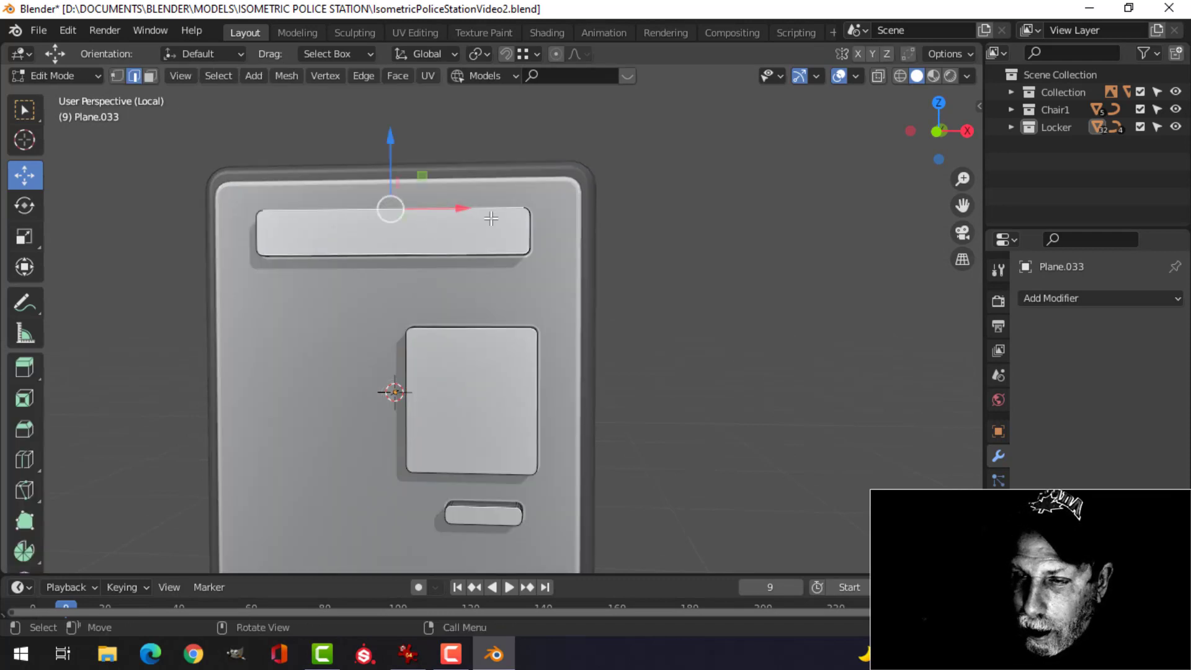
- Delete the loop of side faces around the long insert plate, keeping its front face
middle_click_drag(312, 248, 427, 333)
left_click(434, 288, "alt")
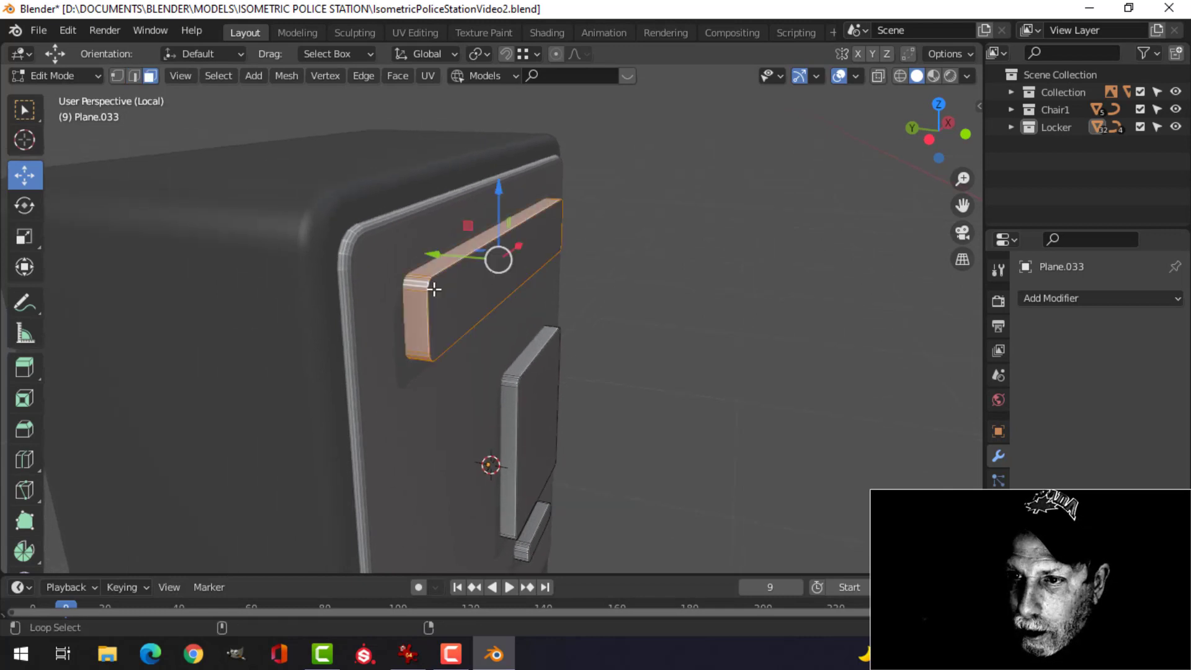
key("x")
left_click(450, 292)
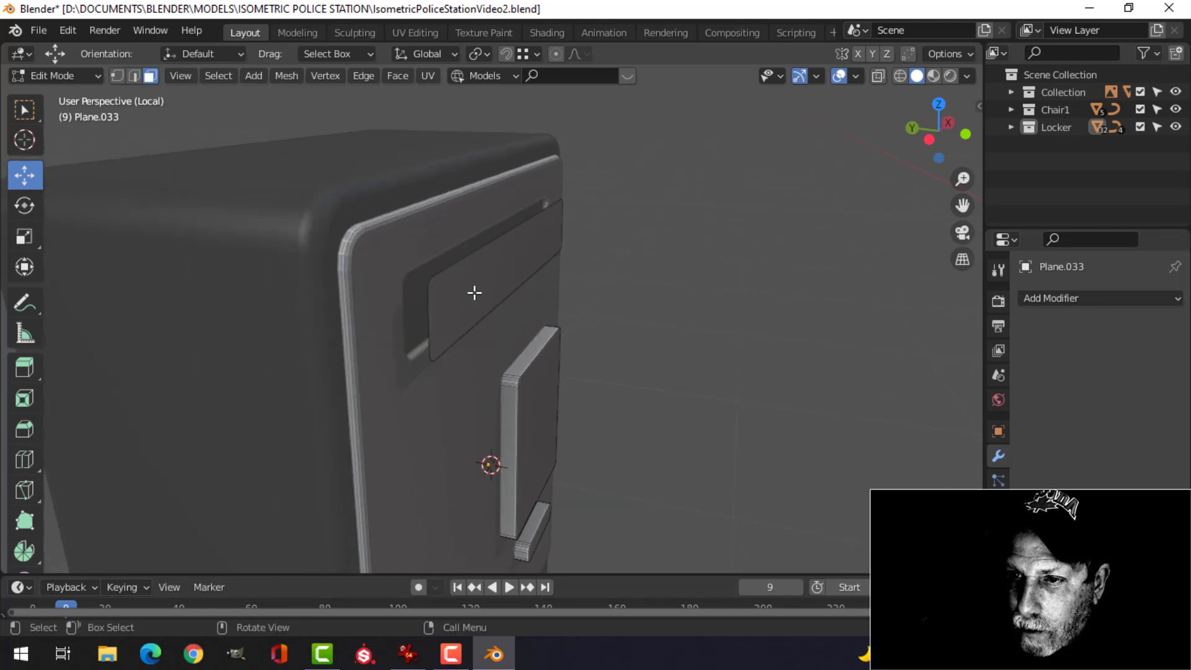
- Select the remaining front face of the long insert plate
left_click(482, 292)
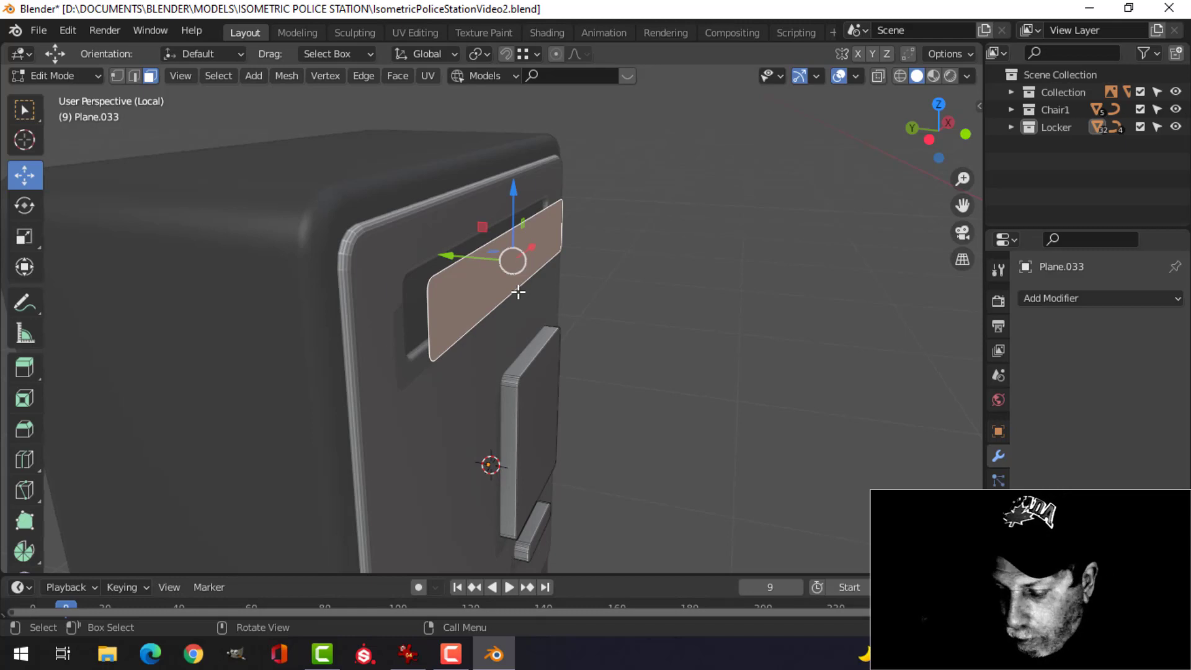
- Separate the selected upper window face into its own object and open that new object for editing
key("p")
left_click(518, 291)
key("Tab")
left_click(484, 285)
key("Tab")
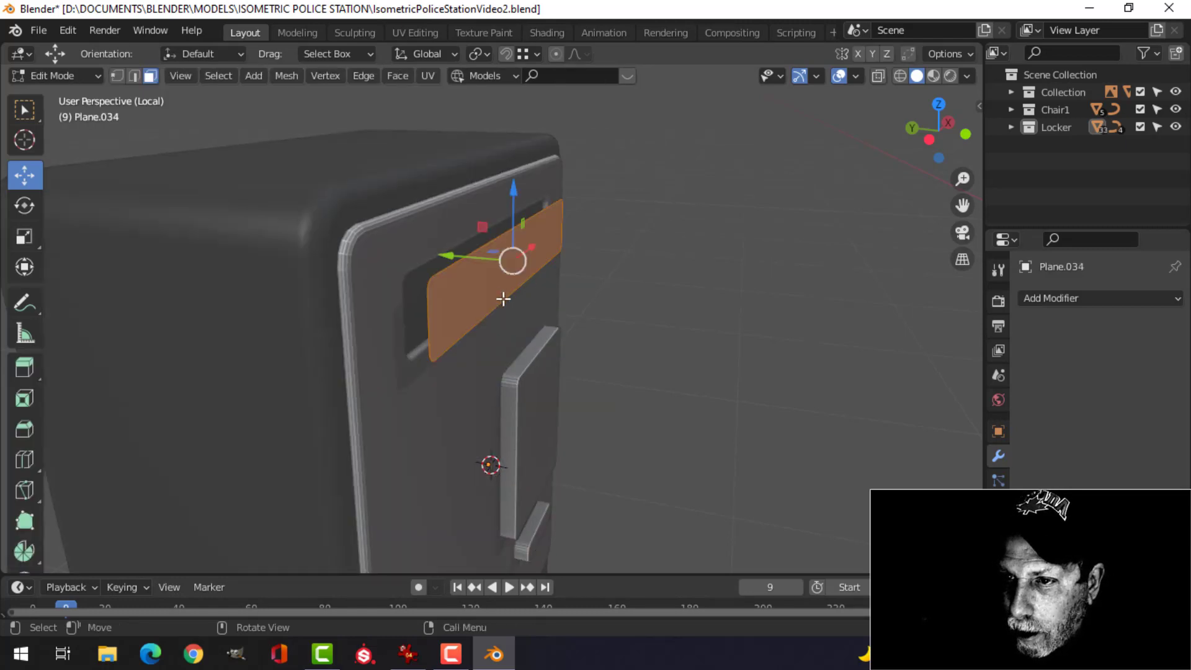
- Move the window face about 0.012 m along the Y axis into its recess in the locker's front panel
middle_click_drag(503, 299, 468, 269)
key("g")
key("y")
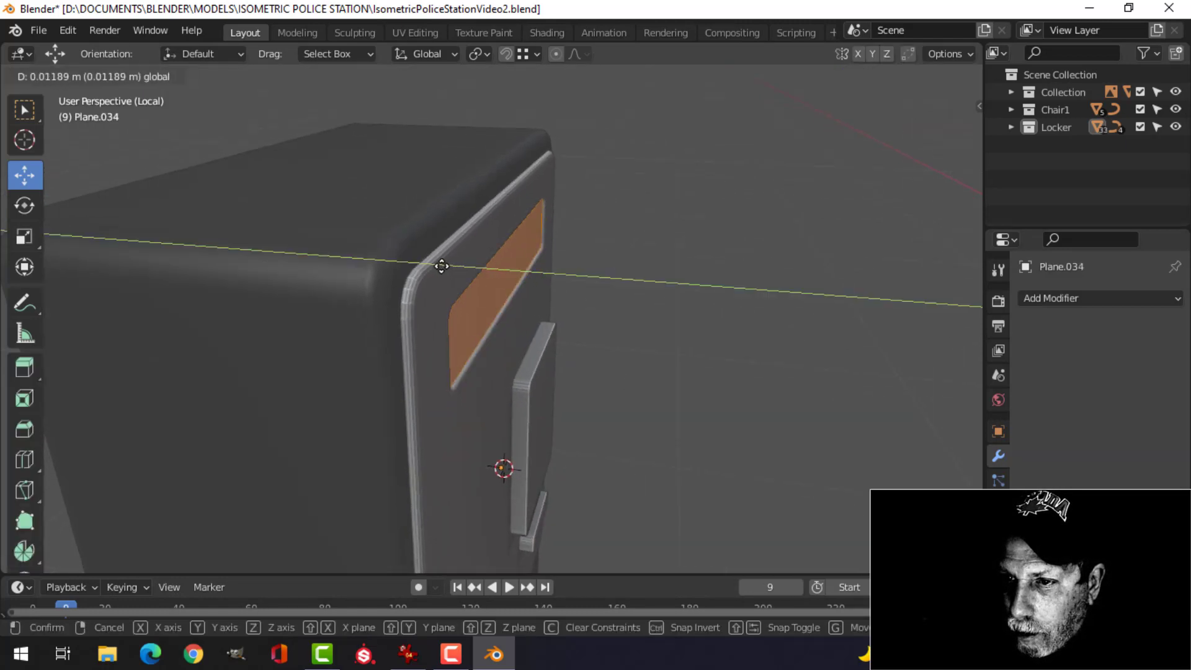
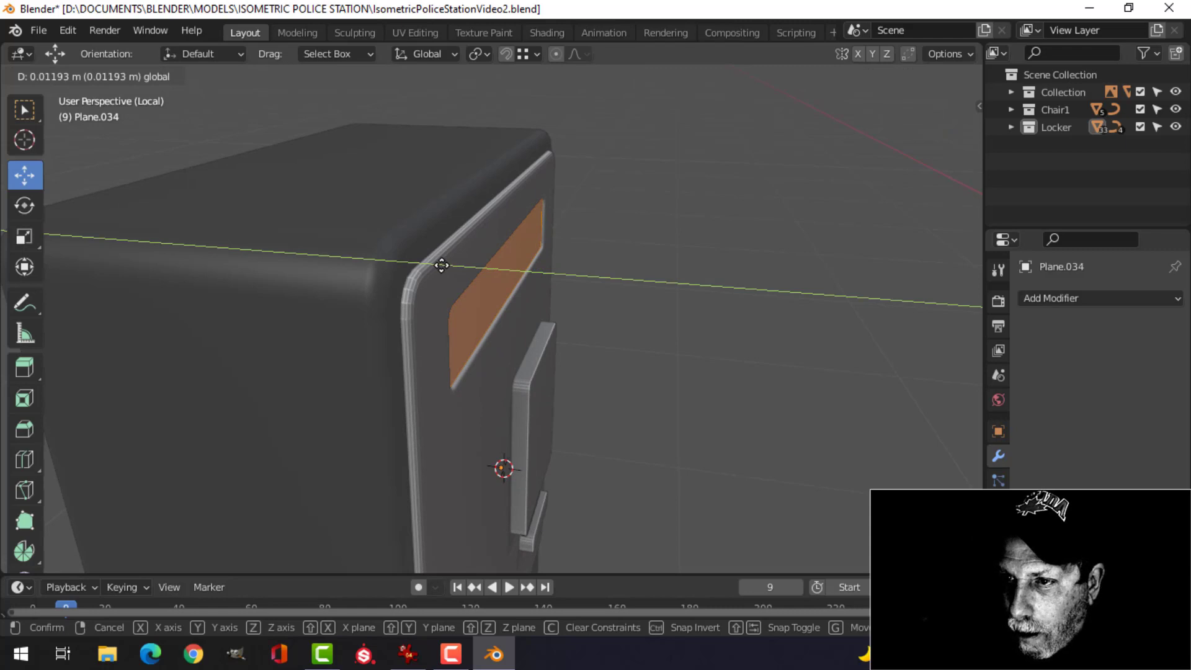
left_click(441, 265)
middle_click_drag(440, 265, 479, 201)
key("Tab")
- Select the large rectangular block with all its linked faces and separate it into its own object
scroll(543, 288, "down", 2)
key("alt+a")
scroll(523, 285, "up", 2)
left_click(408, 211)
key("Tab")
middle_click_drag(393, 229, 422, 211)
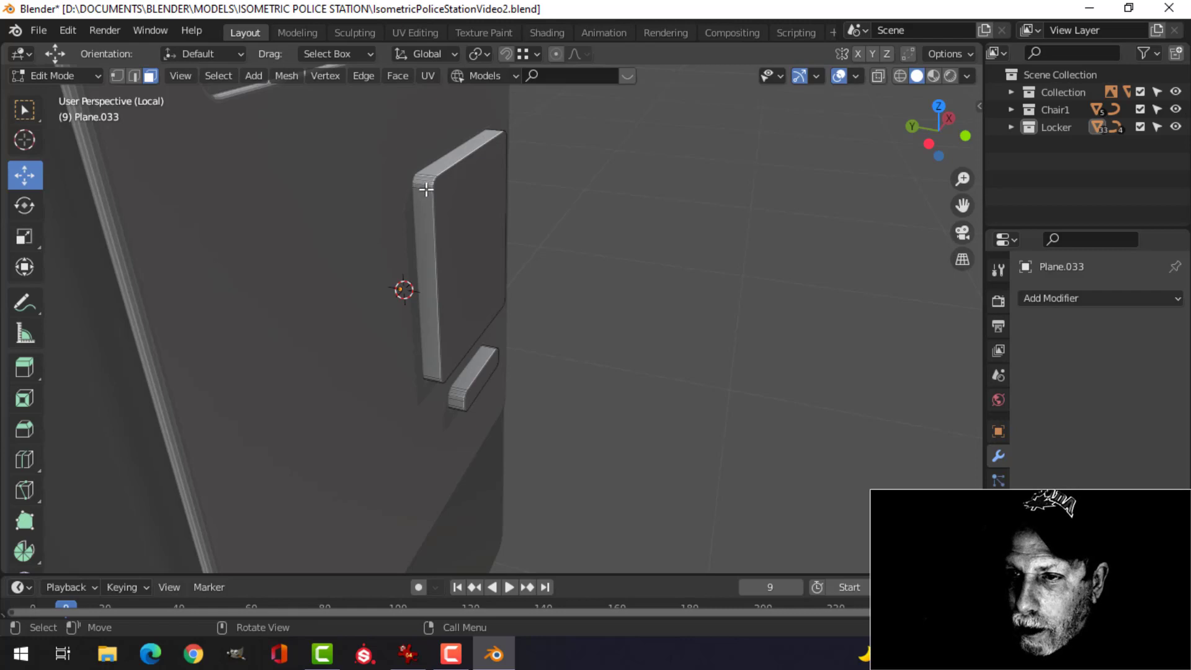
left_click(433, 190, "alt")
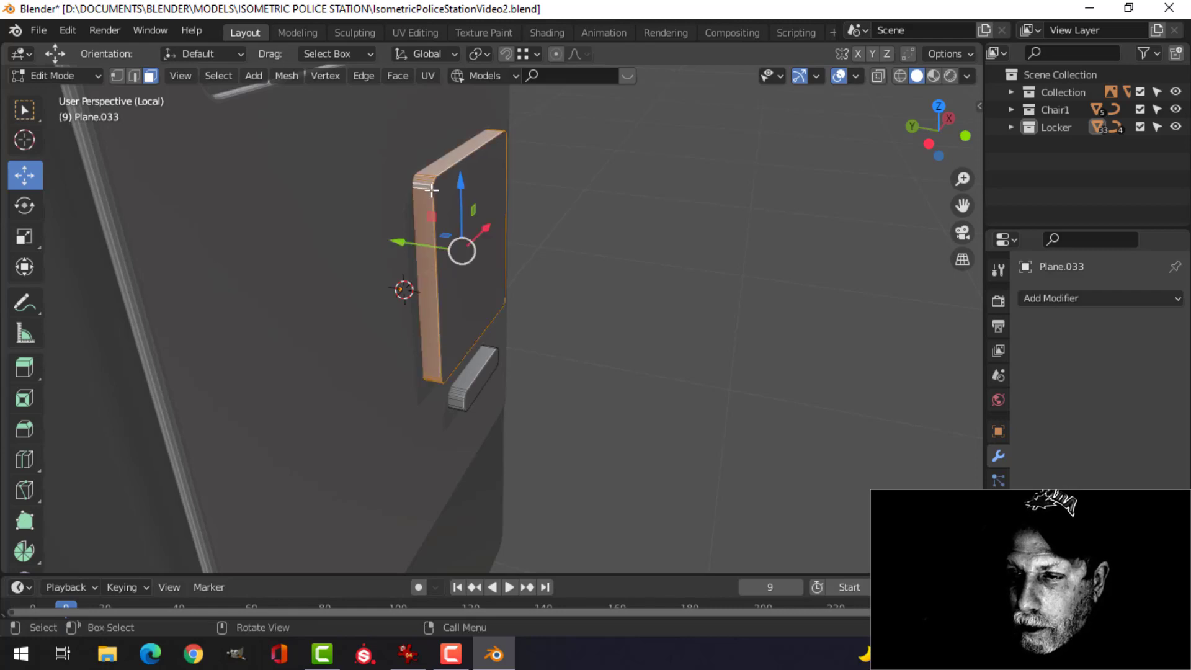
left_click(467, 205)
mouse_move(530, 234)
middle_mouse_down()
mouse_move(502, 269)
mouse_move(529, 240)
middle_mouse_up()
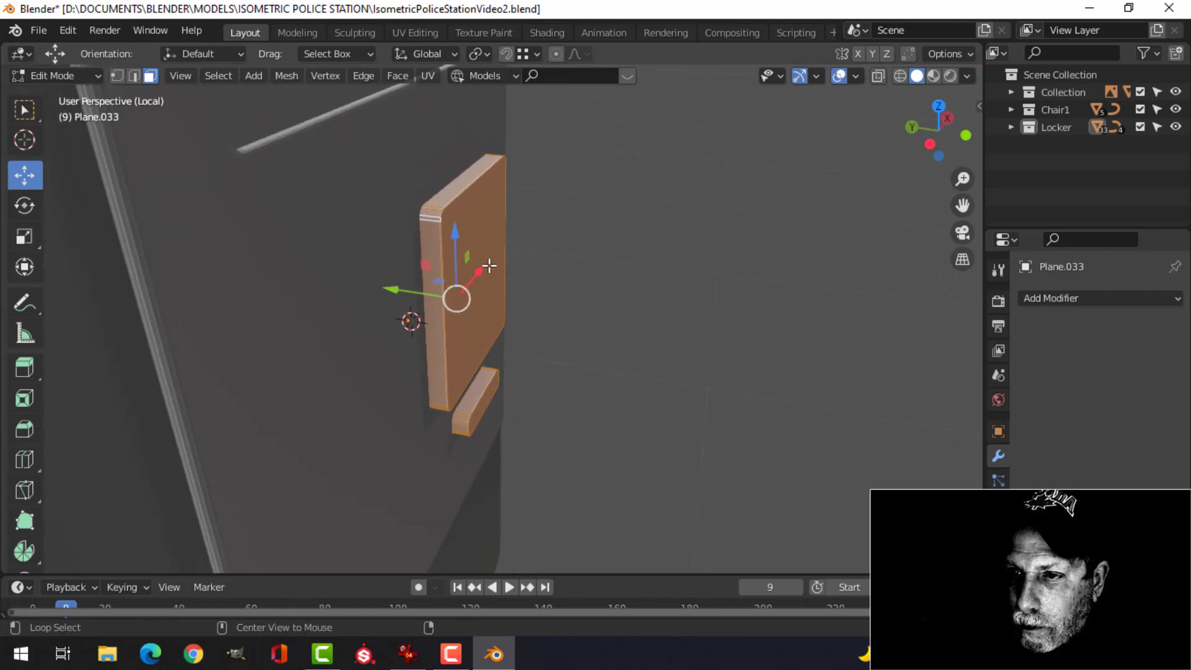
key("ctrl+l")
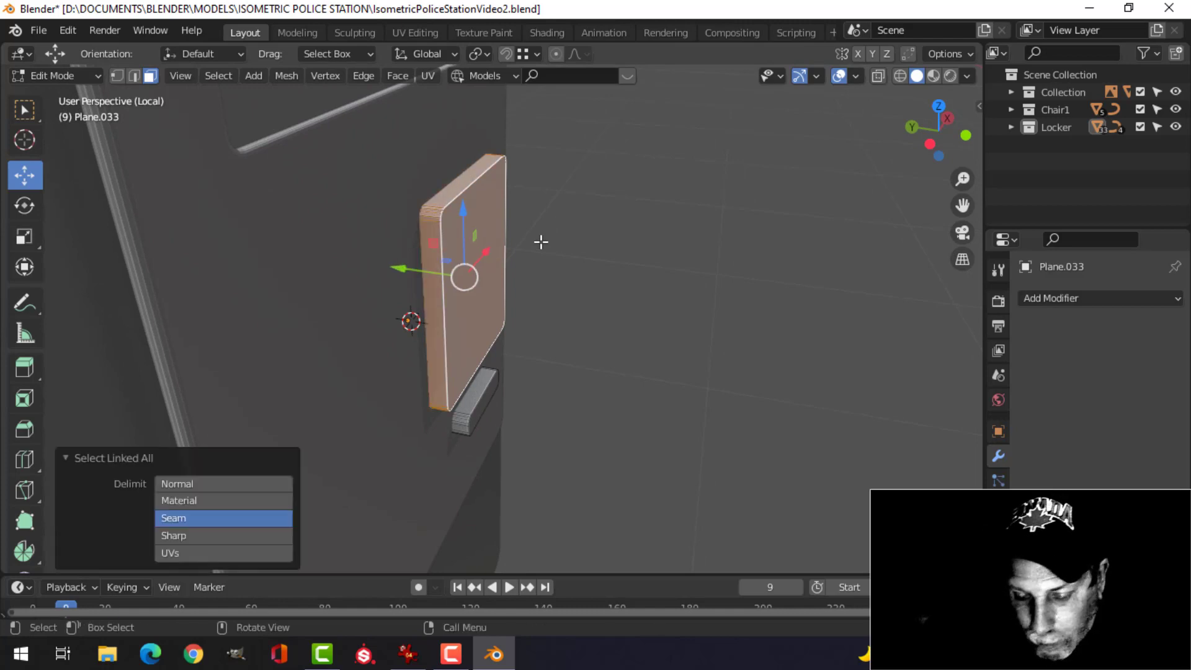
key("p")
left_click(541, 242)
- Flatten the whole separated rectangular block by scaling it to about -0.216 along the Y axis
key("Tab")
left_click(464, 240)
key("Tab")
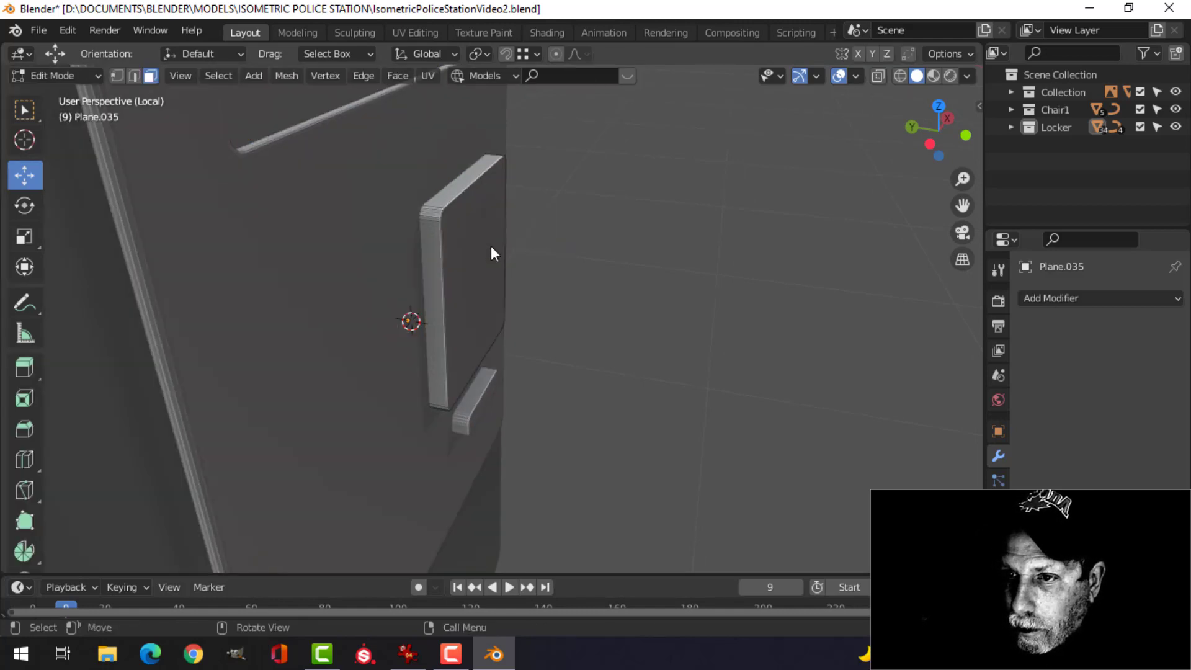
key("a")
middle_click_drag(478, 243, 500, 269)
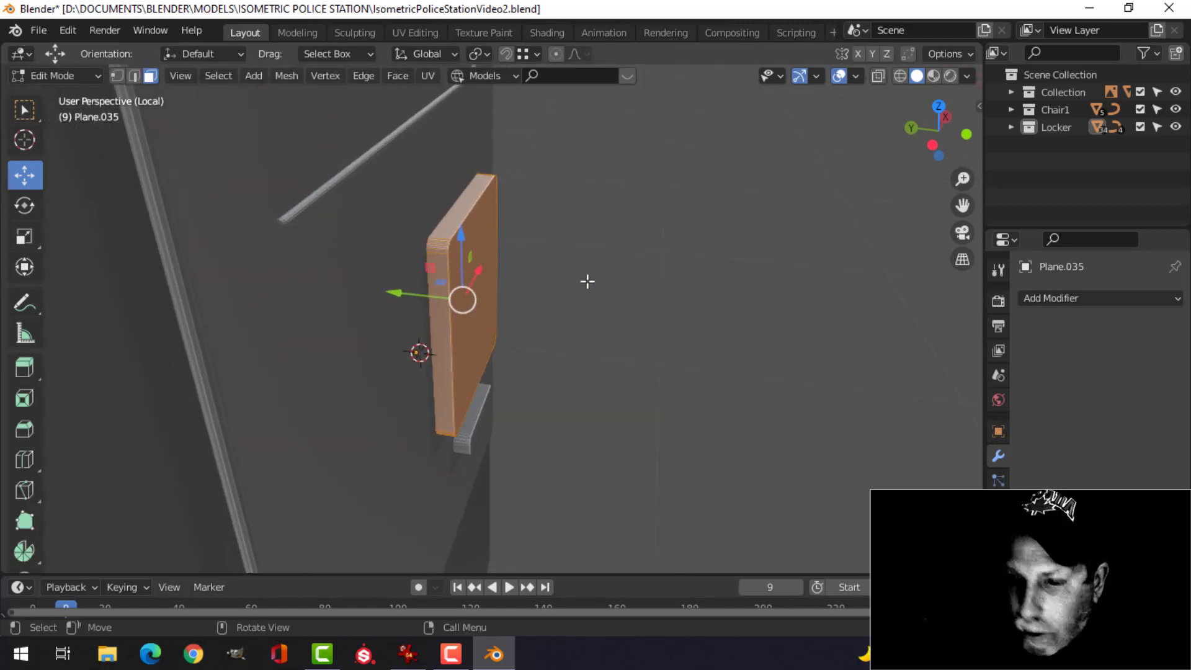
key("g")
key("y")
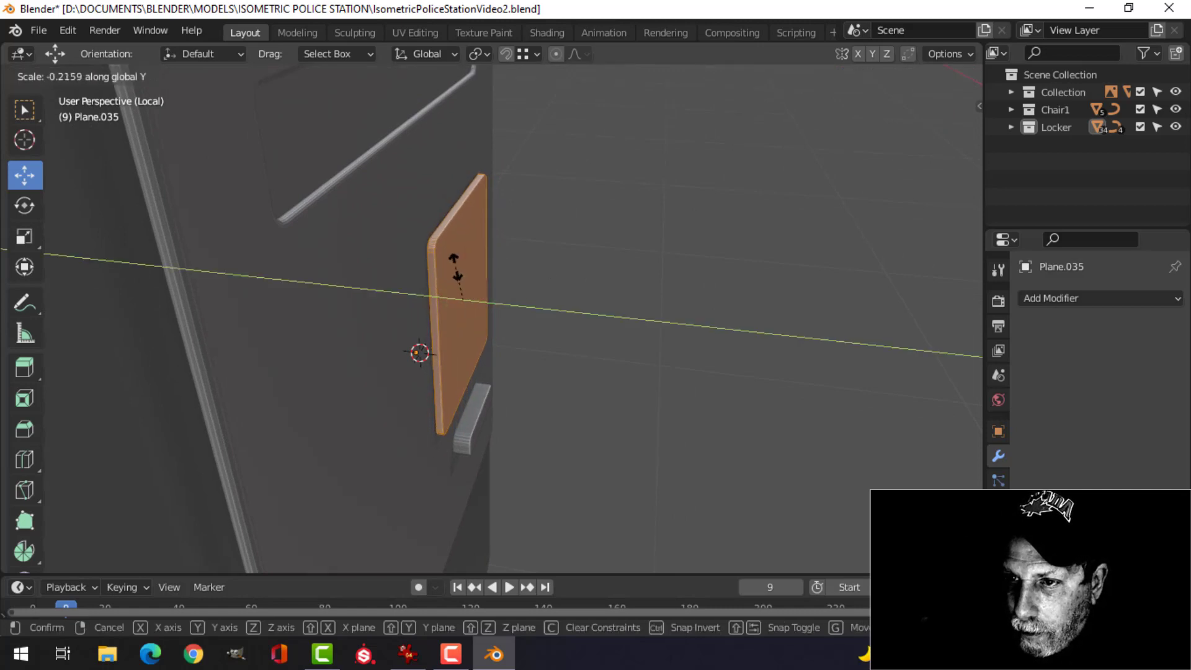
left_click(456, 268)
- Move the flattened rectangular panel about 0.005 m along Y into its recess and finish editing it
key("g")
key("y")
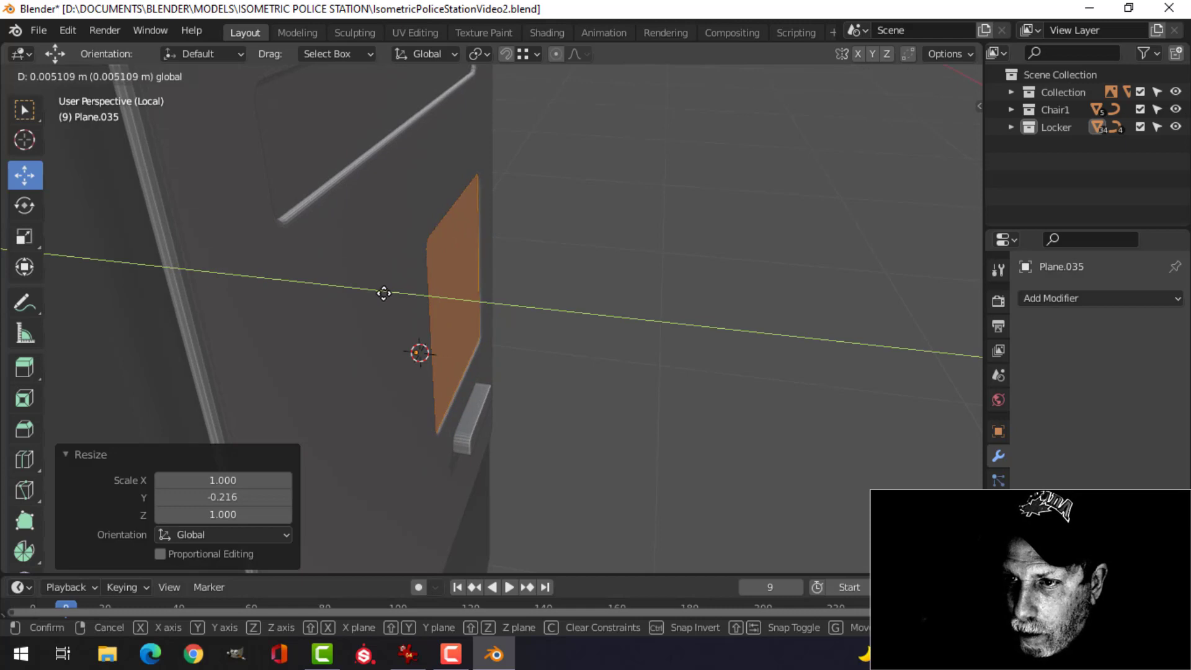
left_click_drag(382, 291, 383, 290)
key("Tab")
middle_click_drag(434, 276, 511, 312)
left_click(520, 262)
- Set the viewport display color of the upper window panel to teal
scroll(414, 295, "down", 1)
middle_click_drag(523, 393, 498, 371)
scroll(472, 274, "down", 2)
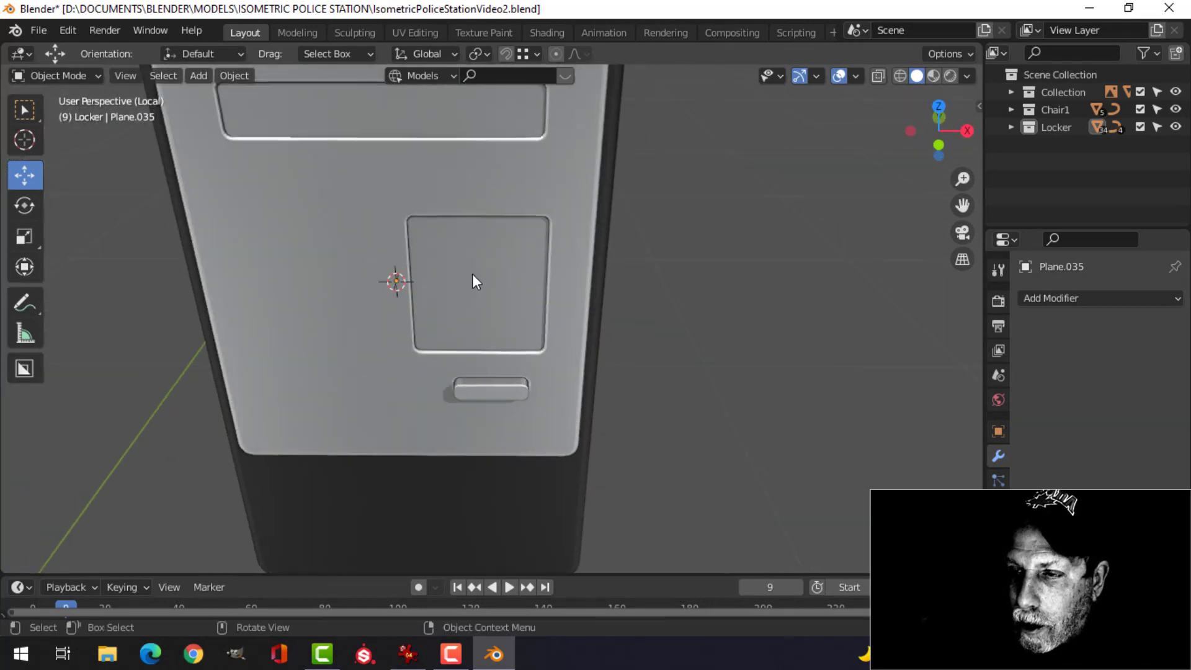
middle_click_drag(507, 226, 522, 280, "shift")
left_click(584, 273)
middle_click_drag(571, 242, 465, 143)
left_click(465, 143)
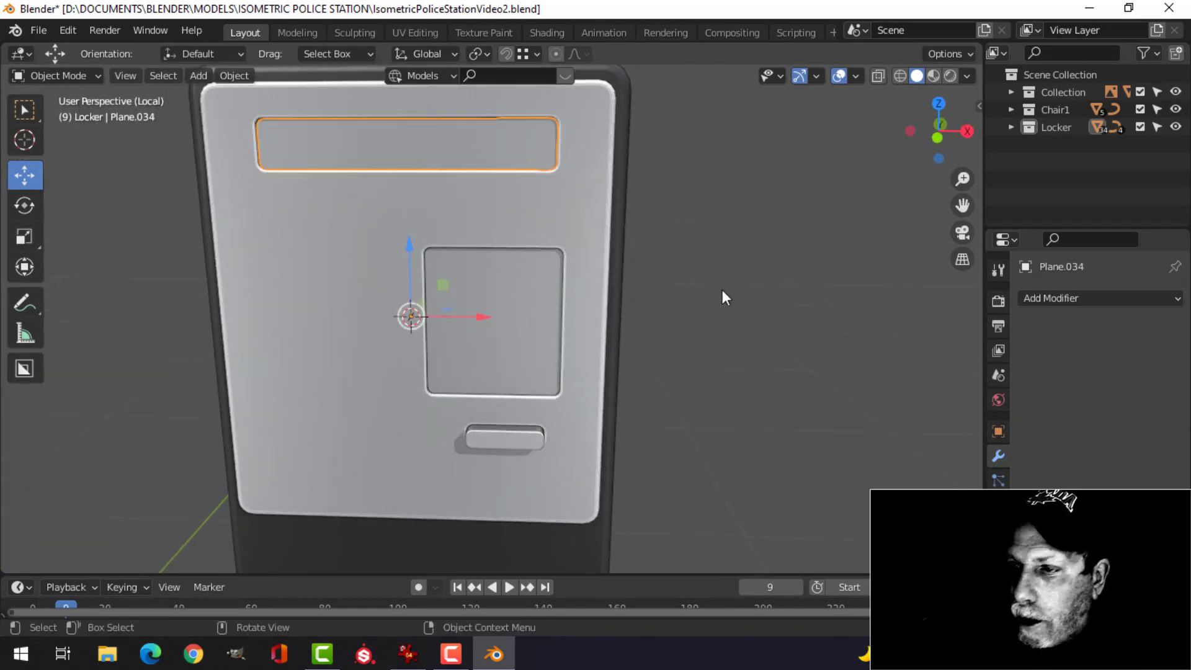
left_click(998, 431)
scroll(1091, 373, "down", 8)
scroll(1098, 372, "down", 3)
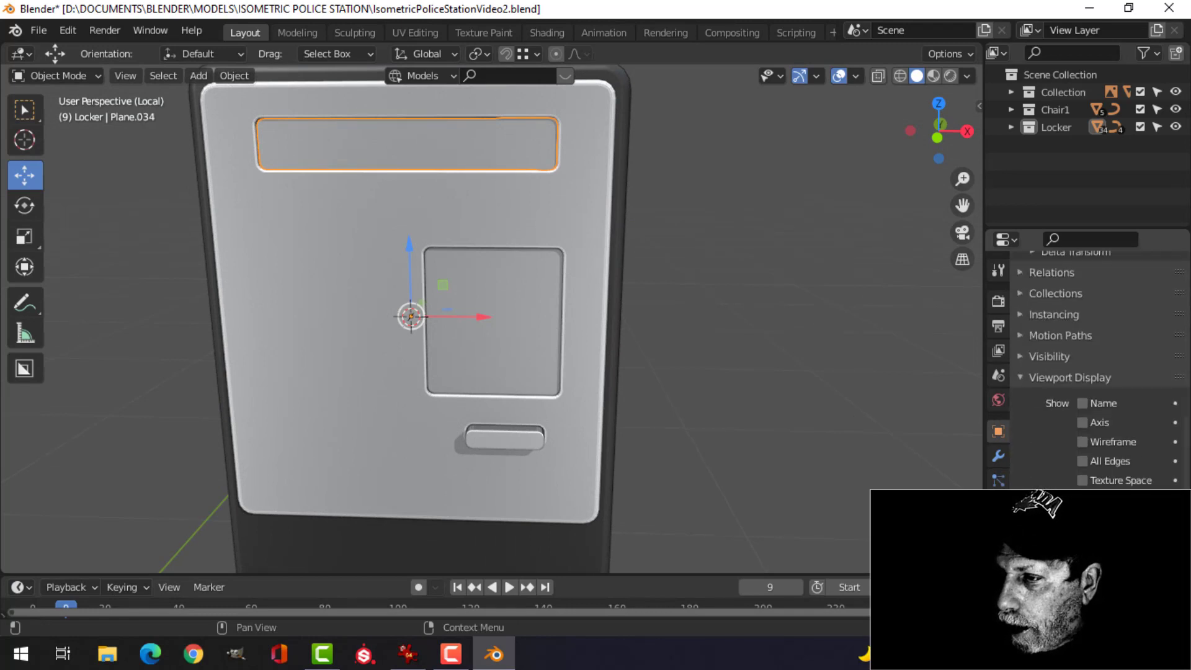
left_click(1122, 537)
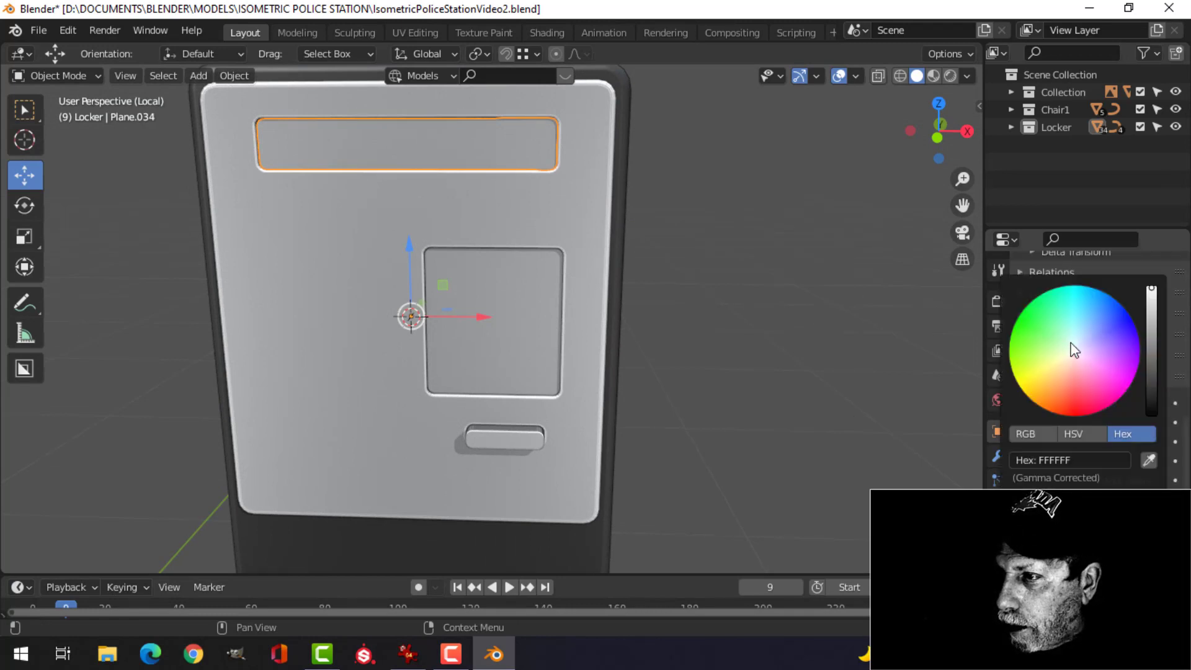
left_click_drag(1076, 350, 1075, 313)
- Set the origin of the object containing the small lower block to its geometry
middle_click_drag(675, 295, 572, 359)
scroll(590, 340, "down", 2)
scroll(572, 358, "up", 2)
middle_click_drag(608, 407, 563, 360, "shift")
left_click(494, 322)
key("Tab")
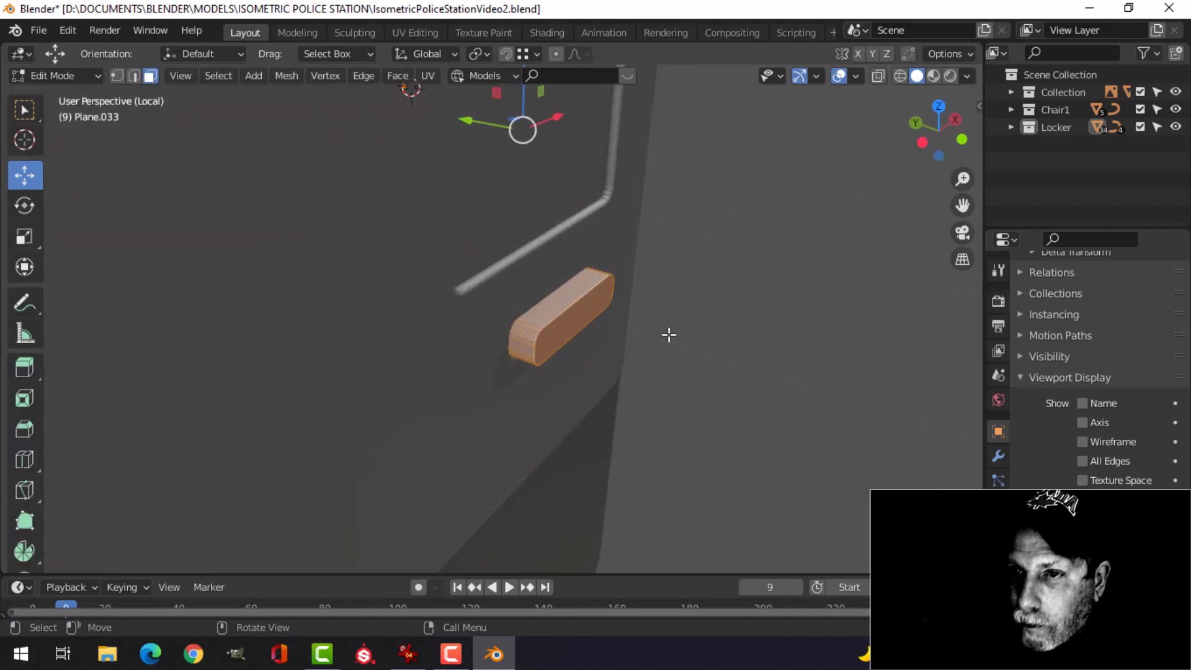
key("Tab")
middle_click_drag(497, 258, 485, 256)
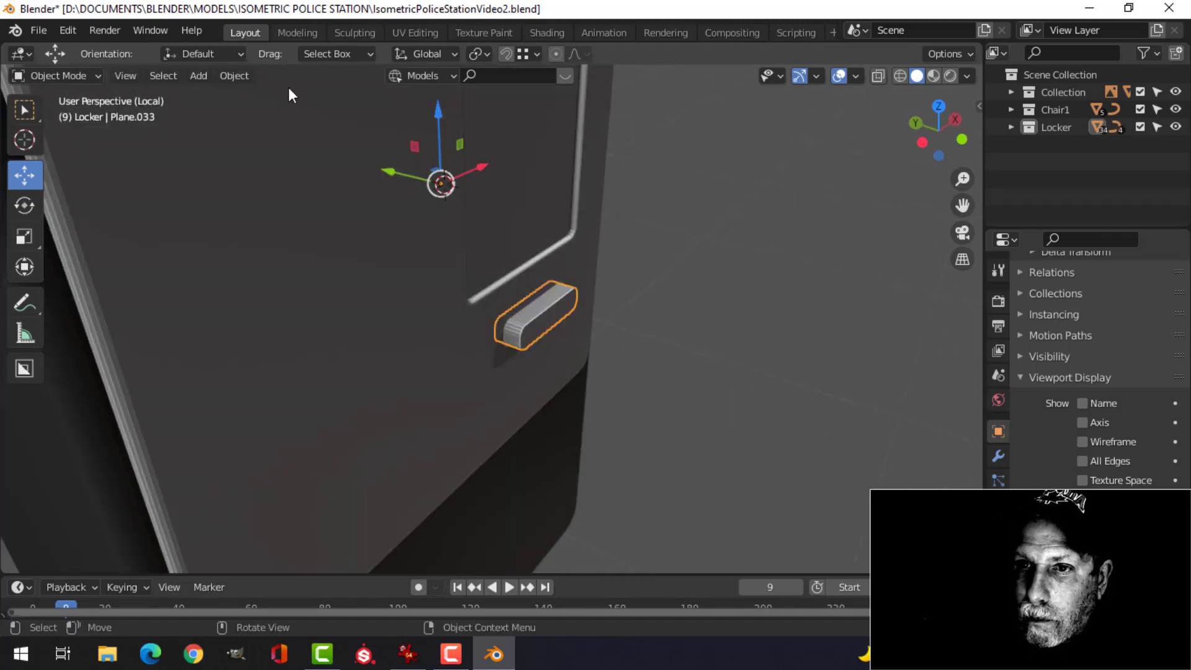
left_click(236, 76)
mouse_move(265, 115)
left_click(434, 126)
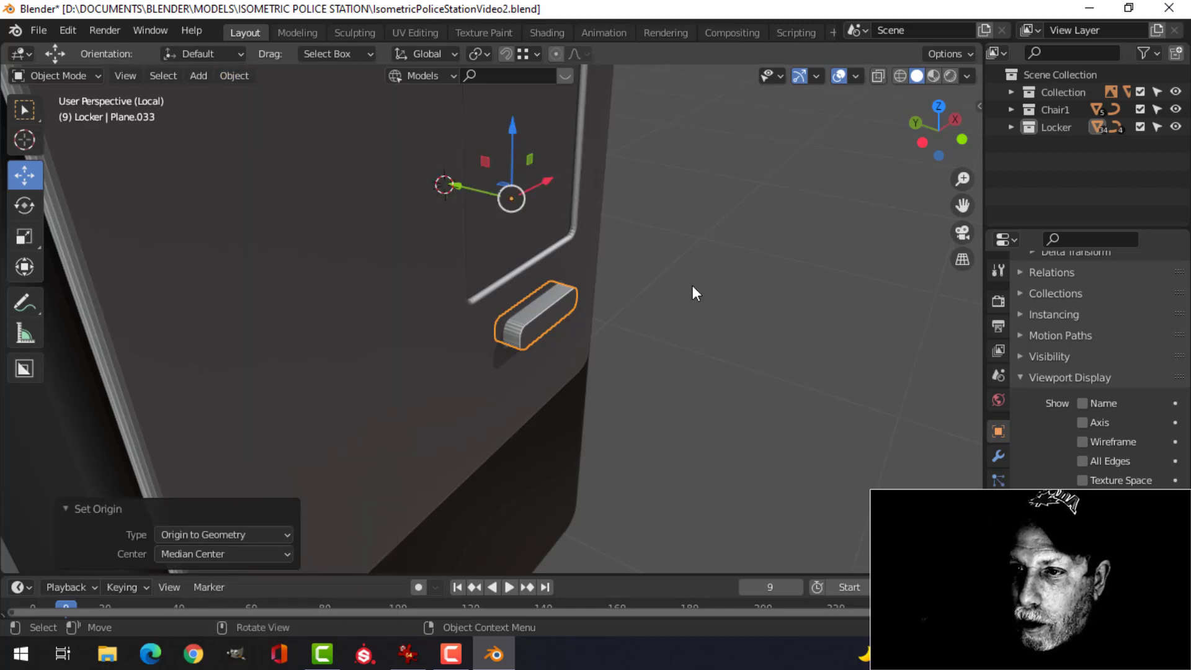
- Separate the selected geometry of the small lower block's object into a new object
scroll(590, 289, "down", 4)
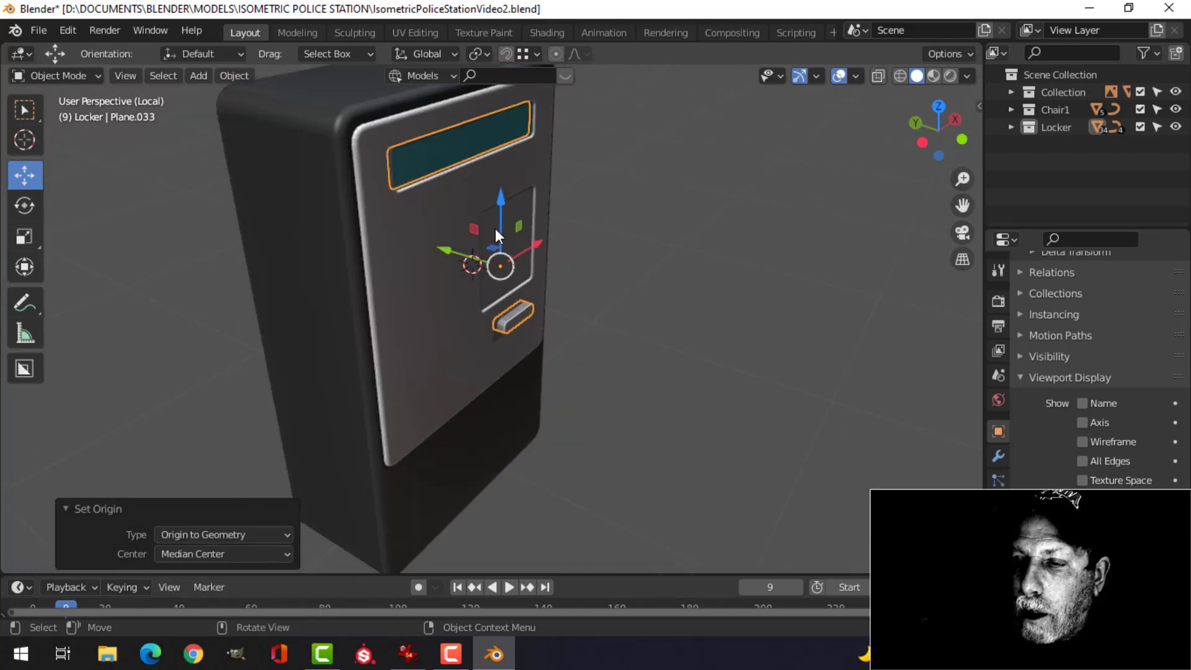
left_click(520, 315)
left_click(519, 316)
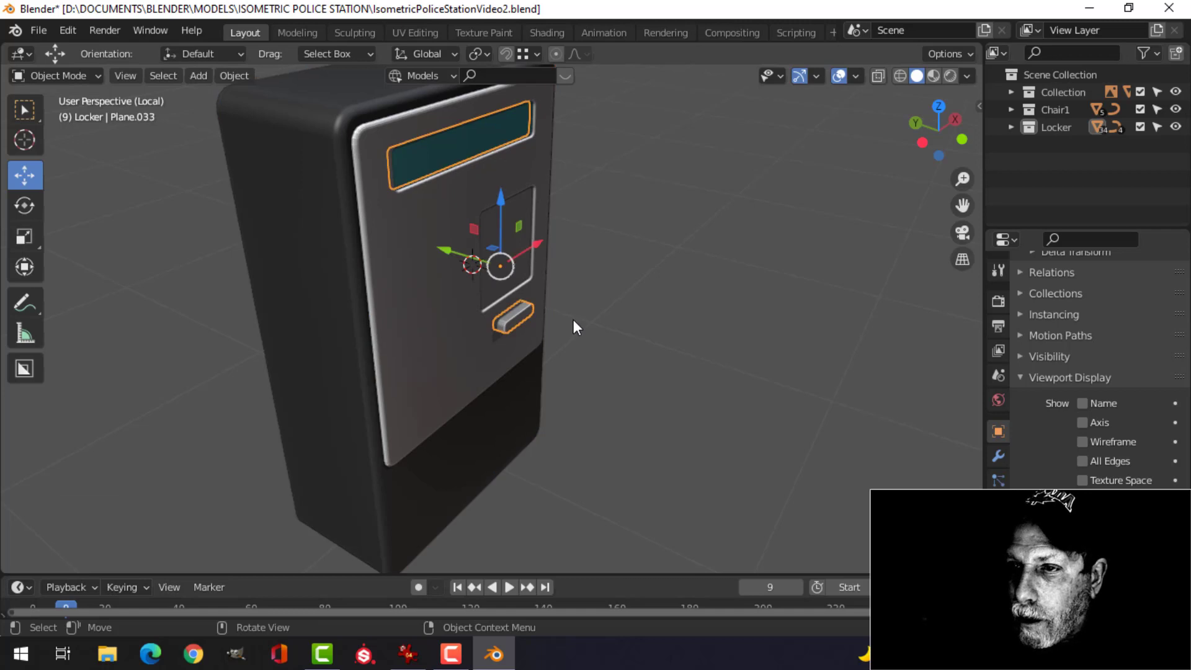
key("Tab")
key("p")
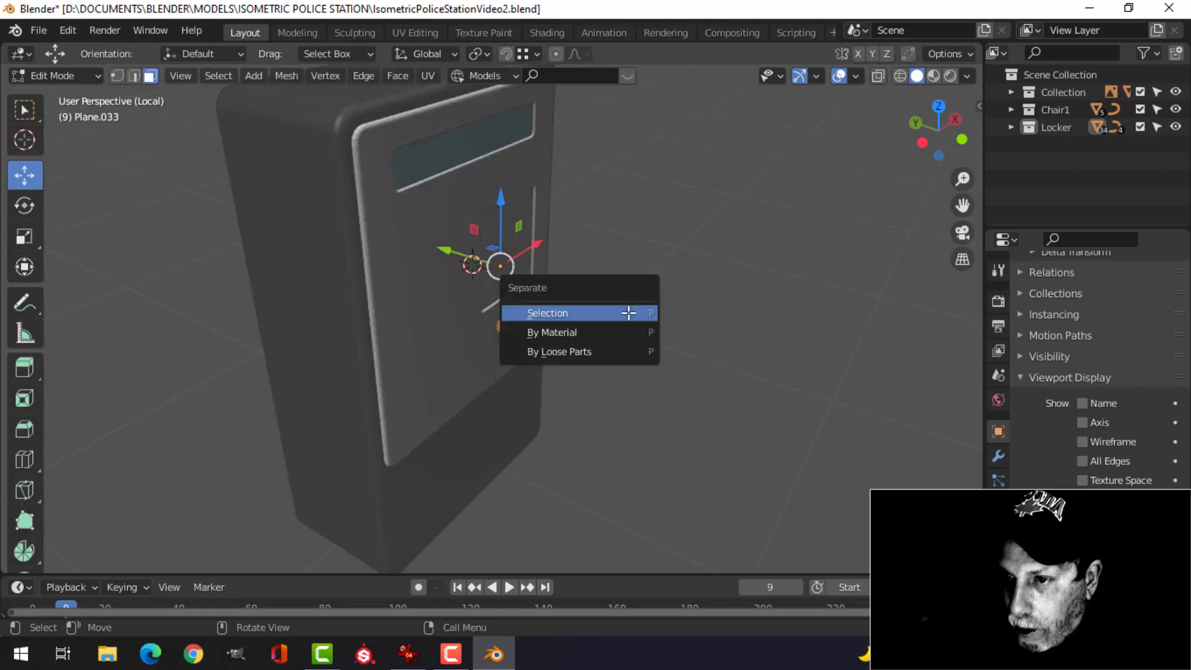
left_click(629, 313)
key("Tab")
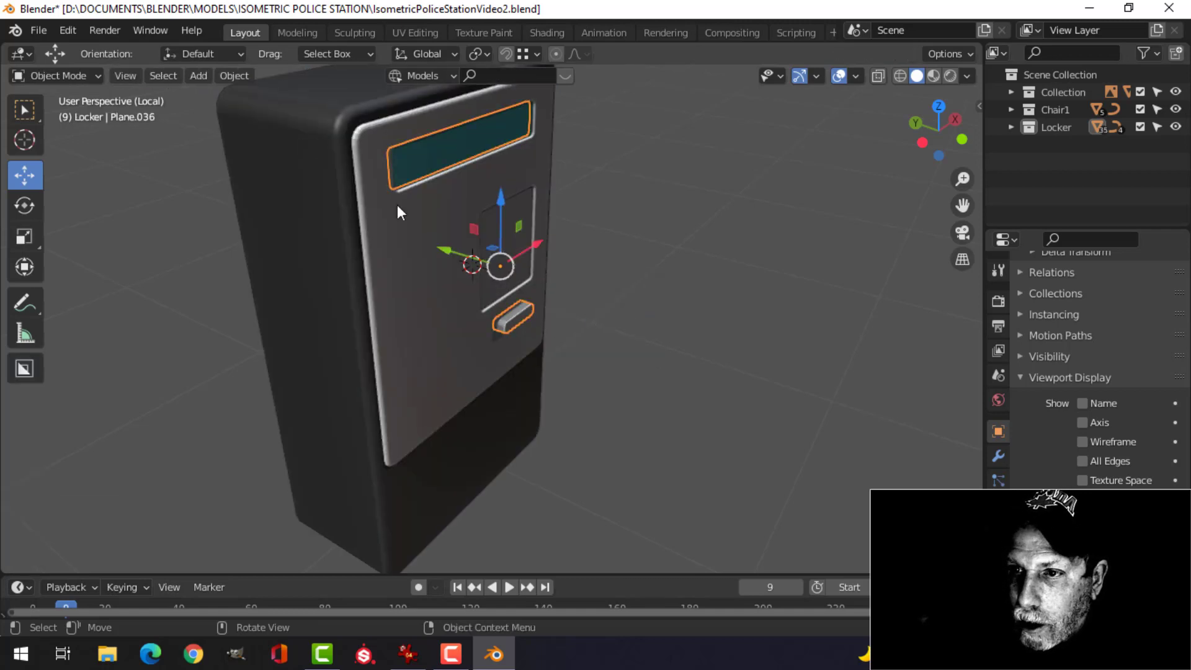
- Select all faces linked to the small lower block and separate them into their own object
left_click(548, 345)
left_click(516, 315)
left_click(522, 318)
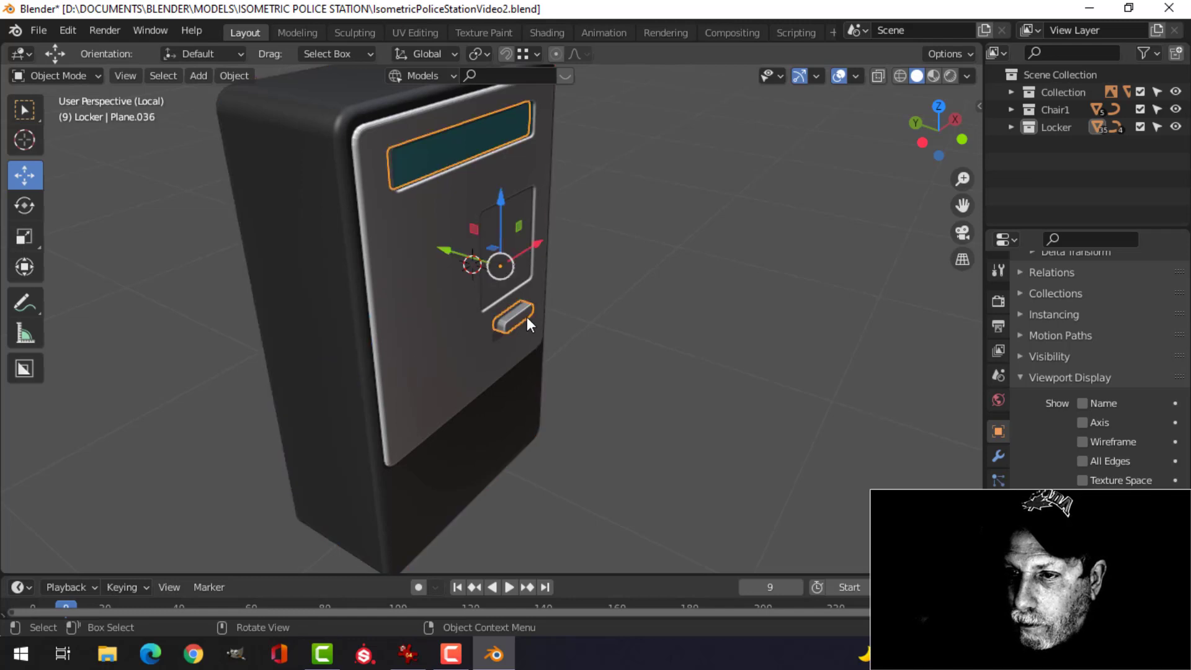
key("Tab")
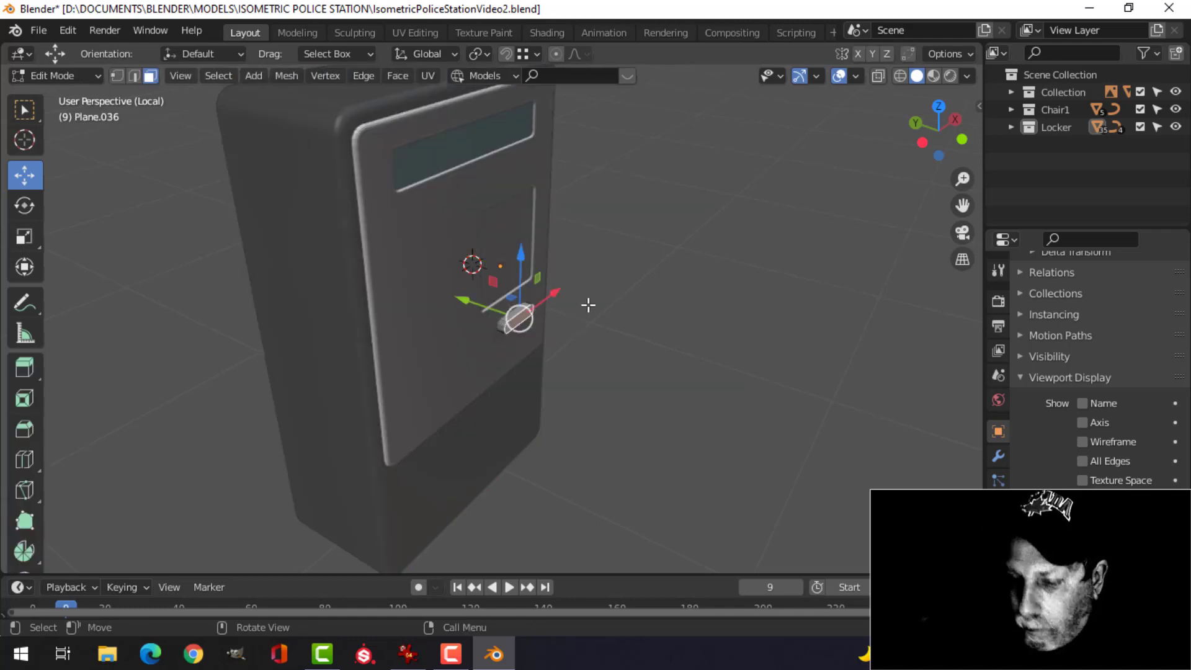
key("ctrl+l")
key("p")
left_click(588, 305)
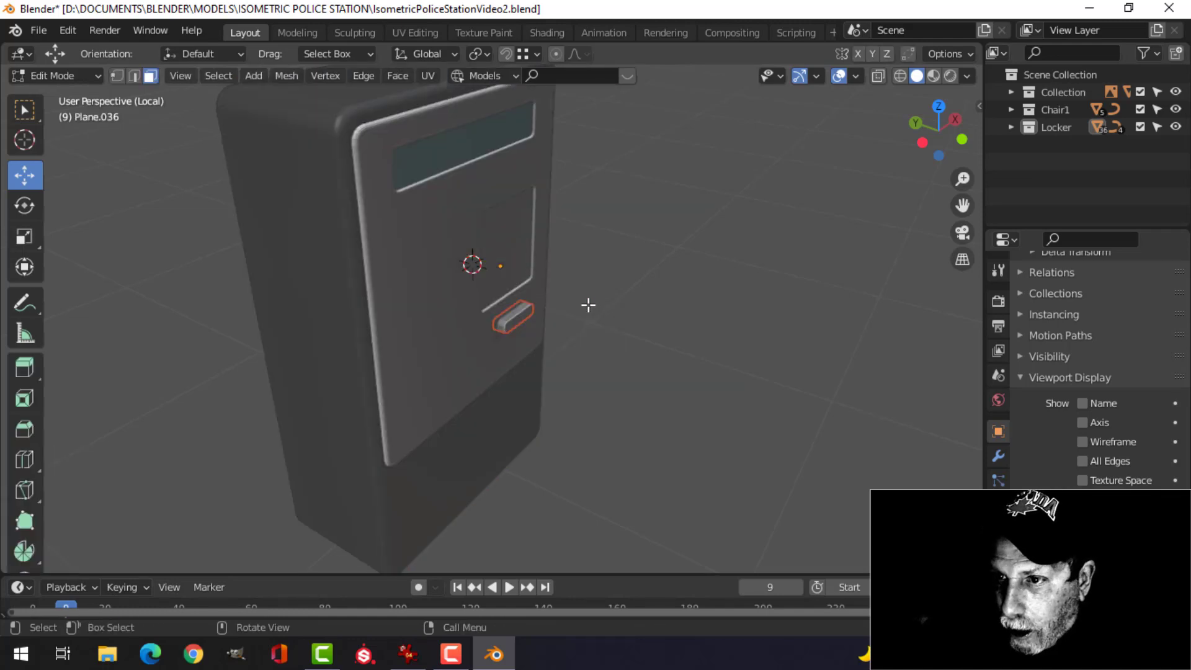
- Select the separated small block with all its geometry and set its origin to geometry
key("Tab")
left_click(646, 309)
left_click(516, 315)
key("Tab")
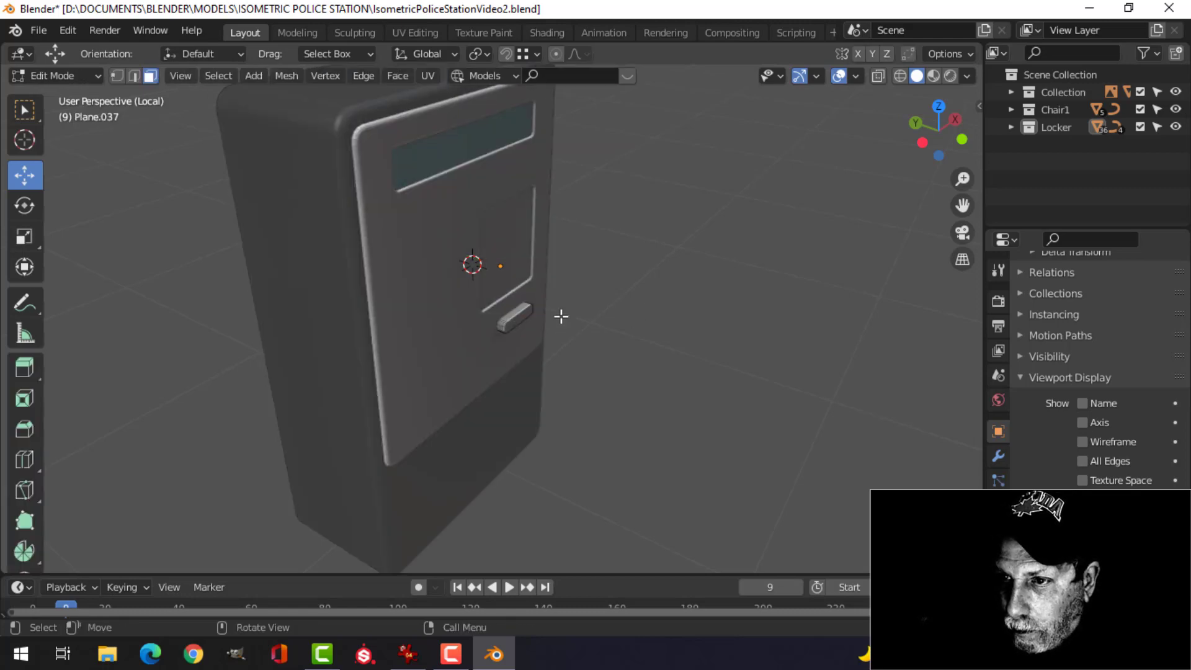
key("a")
key("Tab")
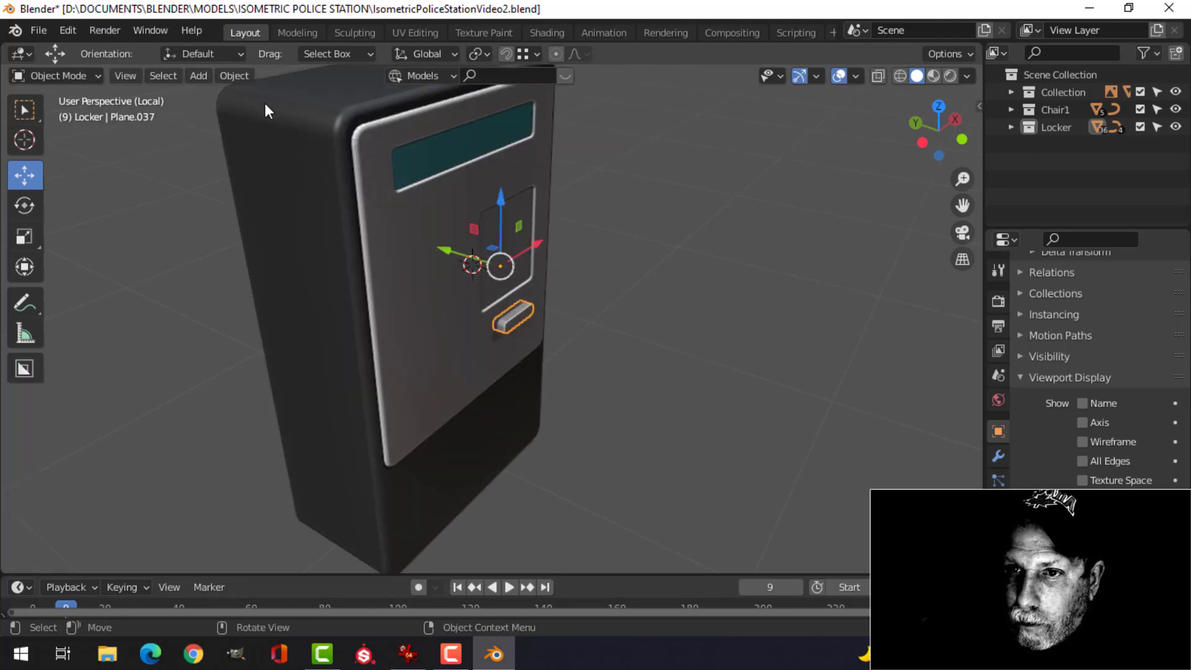
left_click(235, 76)
mouse_move(256, 116)
left_click(428, 134)
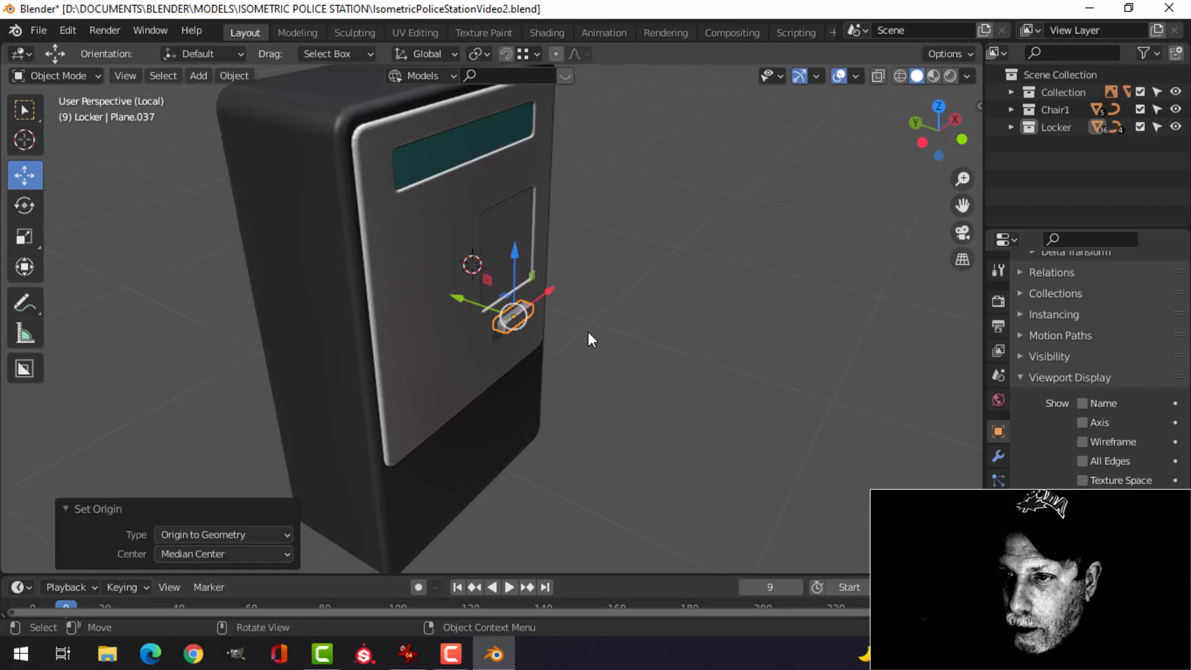
- Flatten the small block to about 0.164 along the Y axis and move it along Y into its slot
scroll(588, 333, "up", 4)
key("Tab")
middle_click_drag(505, 314, 647, 318)
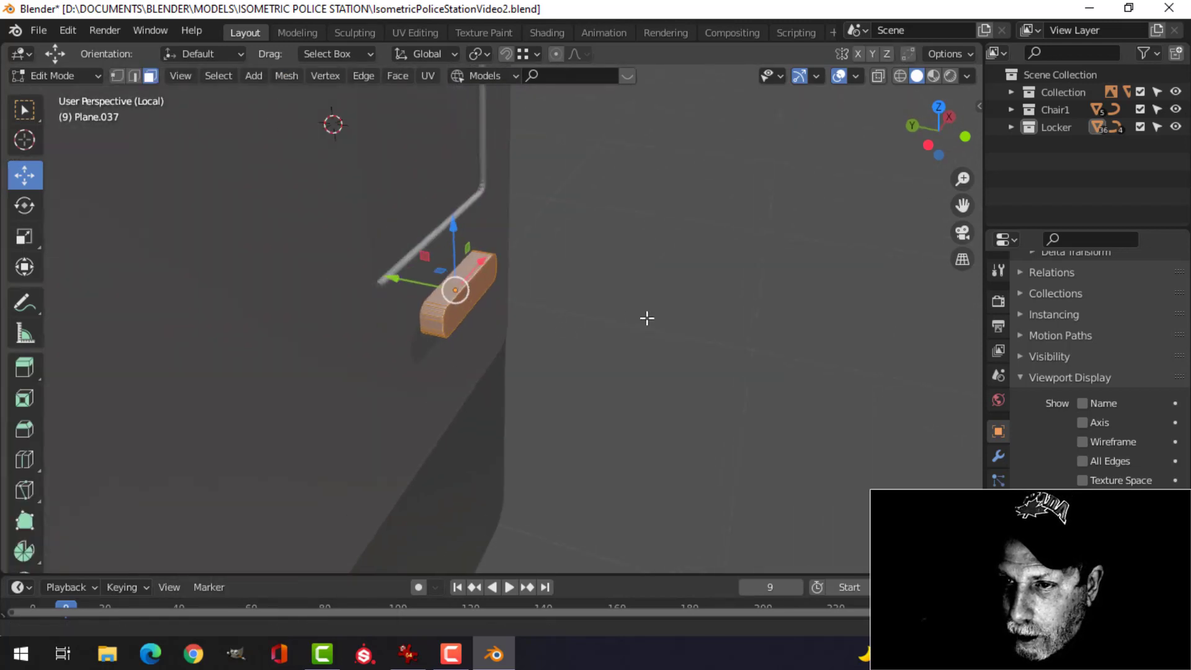
key("s")
key("y")
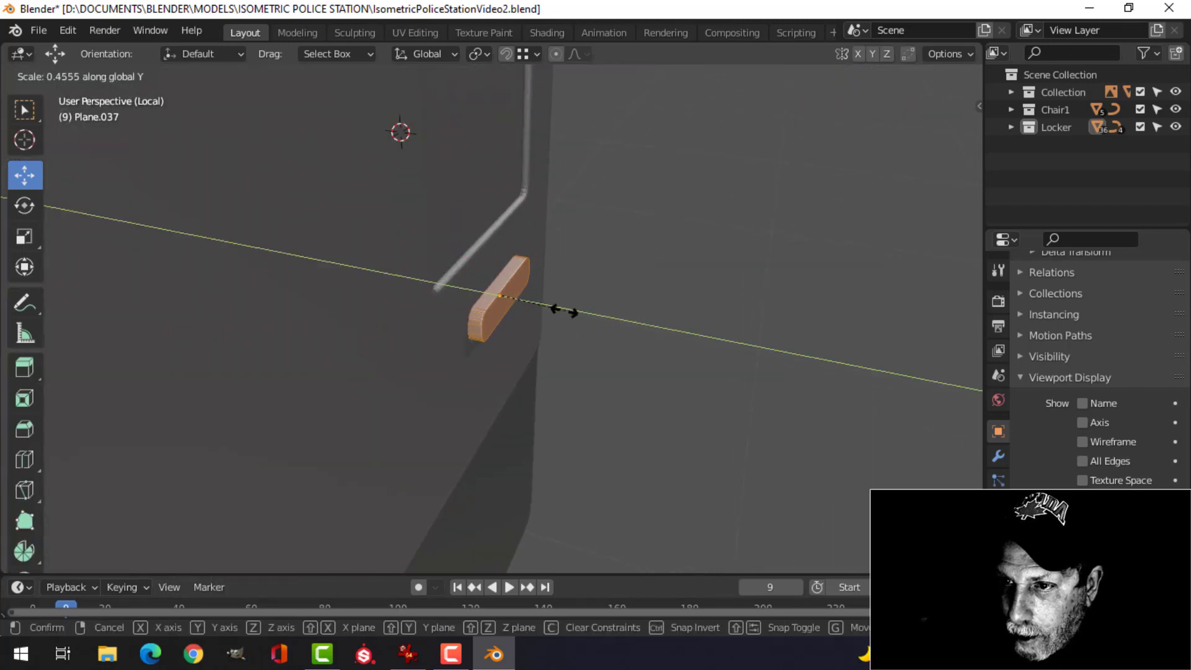
left_click(519, 310)
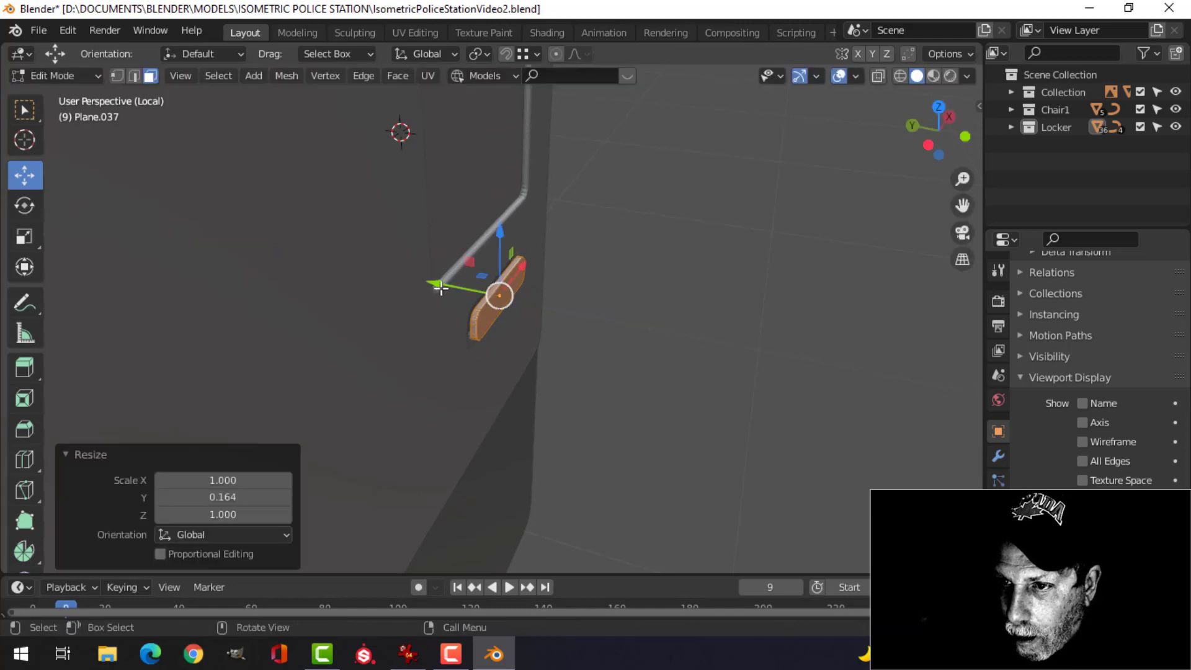
left_click_drag(441, 288, 427, 281)
middle_click_drag(699, 314, 564, 327)
key("Tab")
- Apply smooth shading to the locker's front panel
scroll(550, 305, "up", 5)
key("alt+a")
left_click(489, 348)
right_click(489, 348)
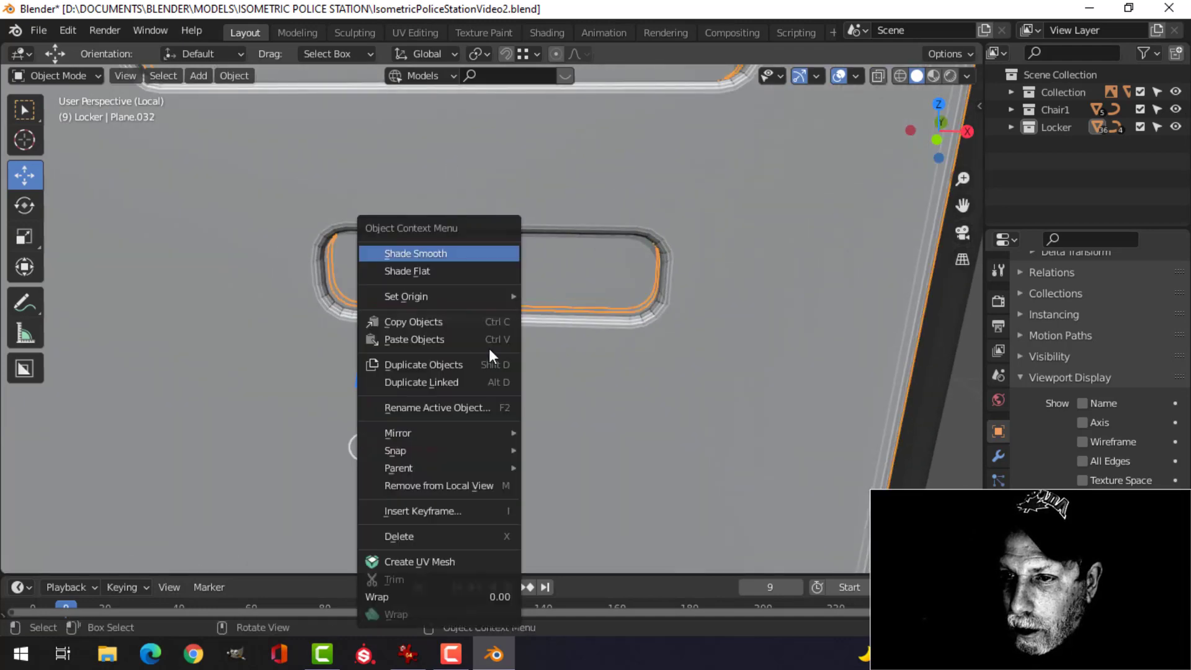
left_click(455, 254)
- Delete the small flattened insert from the lower slot of the front panel
scroll(511, 352, "down", 5)
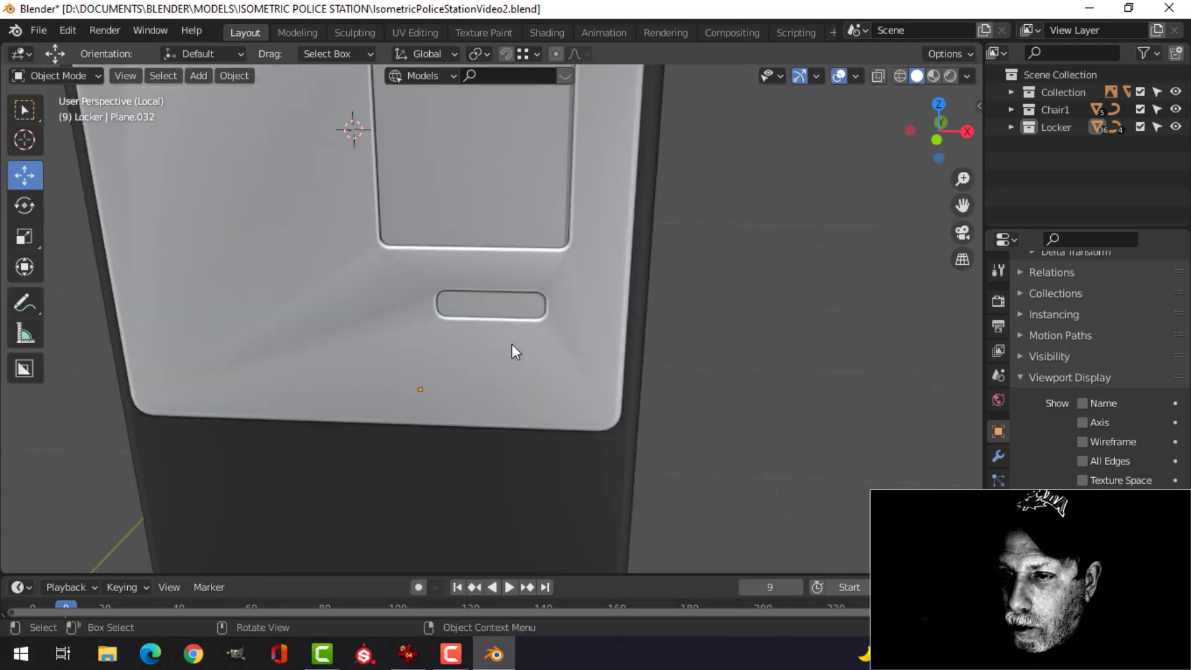
scroll(513, 336, "up", 3)
middle_click_drag(513, 336, 523, 385, "shift")
left_click(513, 319)
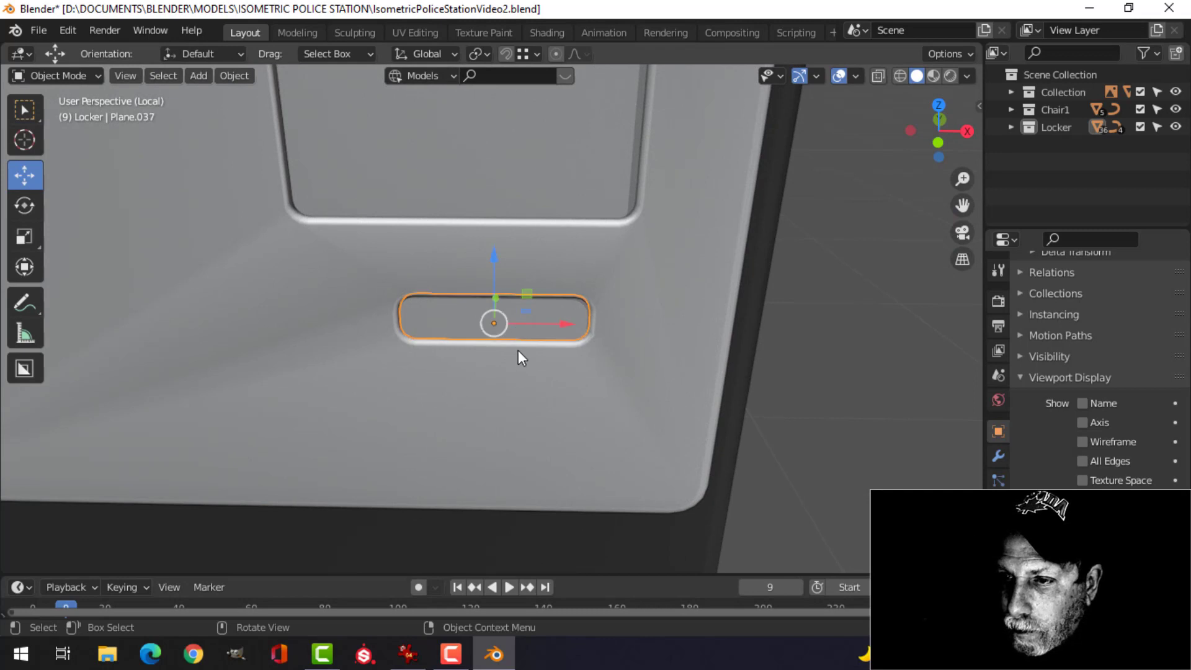
scroll(519, 350, "up", 1)
scroll(570, 367, "down", 1)
key("x")
left_click(572, 361)
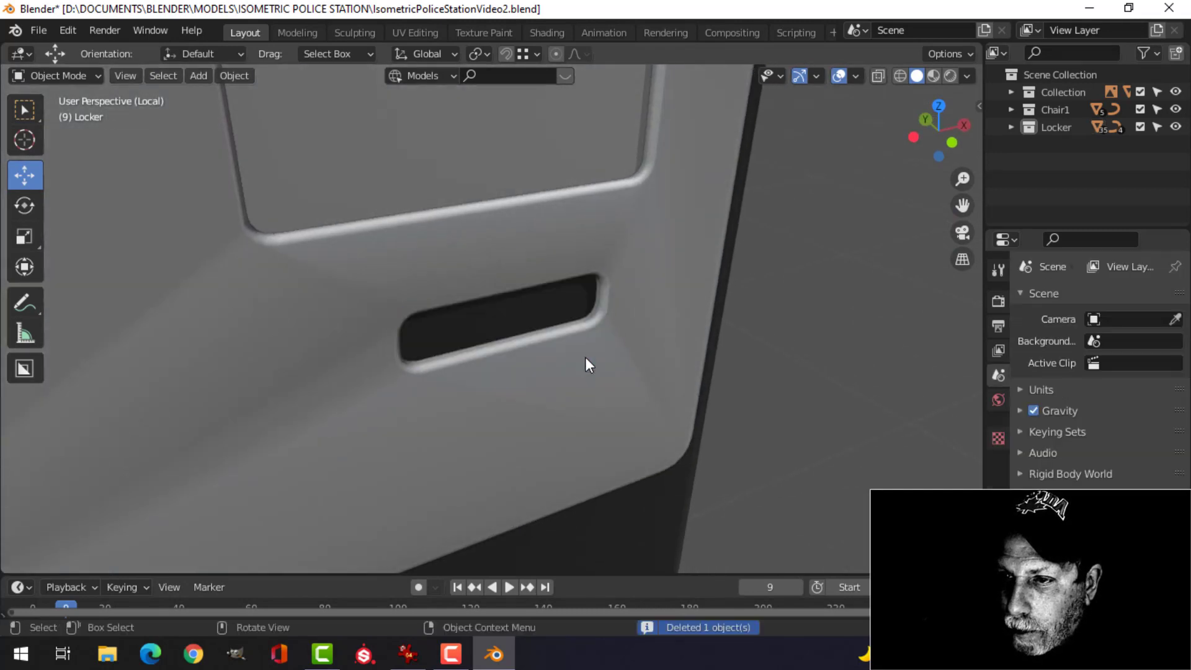
- Add a Weighted Normal modifier to the locker's front panel and enable Auto Smooth for its normals
scroll(560, 353, "down", 1)
scroll(589, 354, "down", 3)
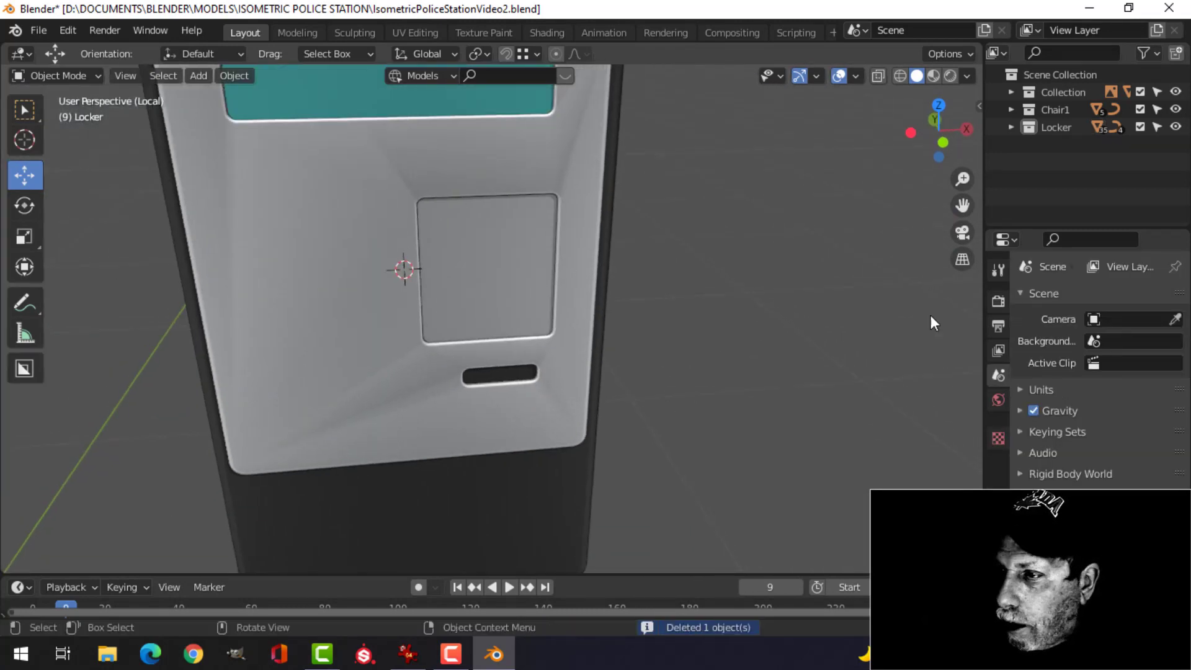
left_click(605, 217)
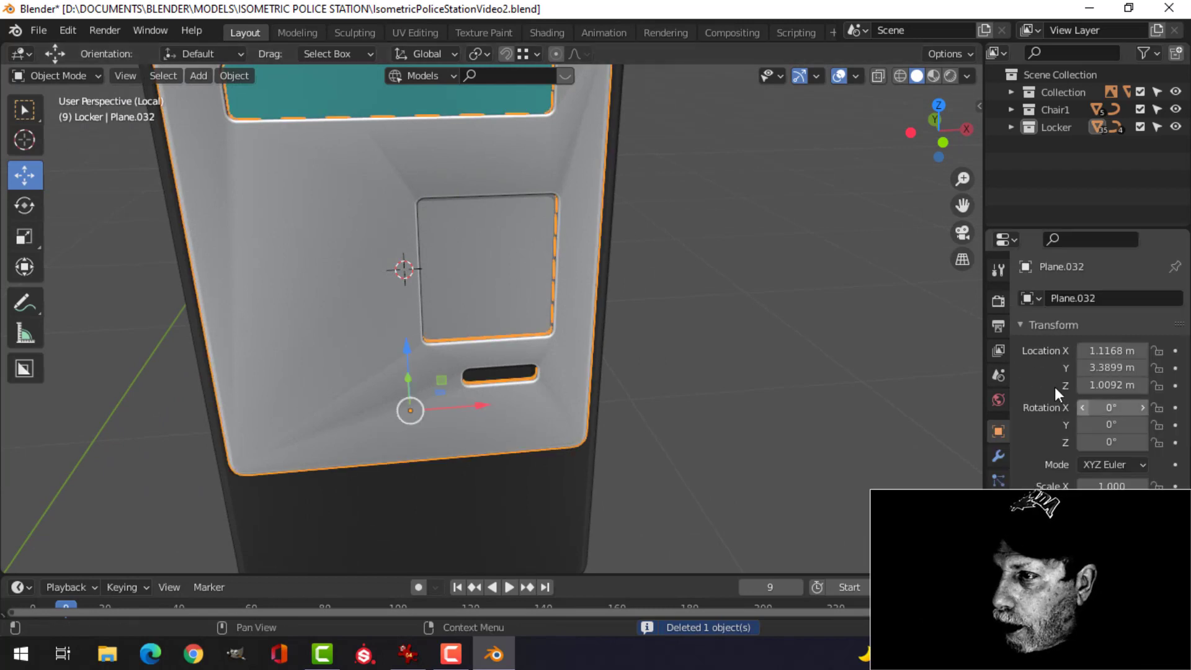
left_click(998, 457)
left_click(1049, 298)
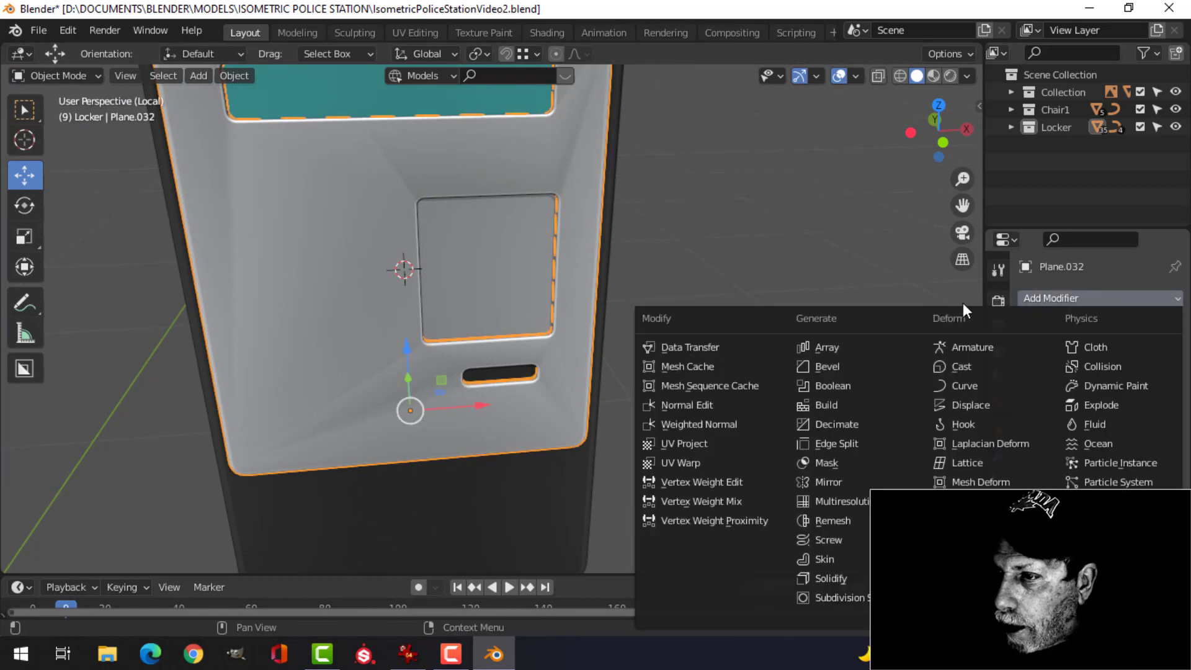
left_click(723, 423)
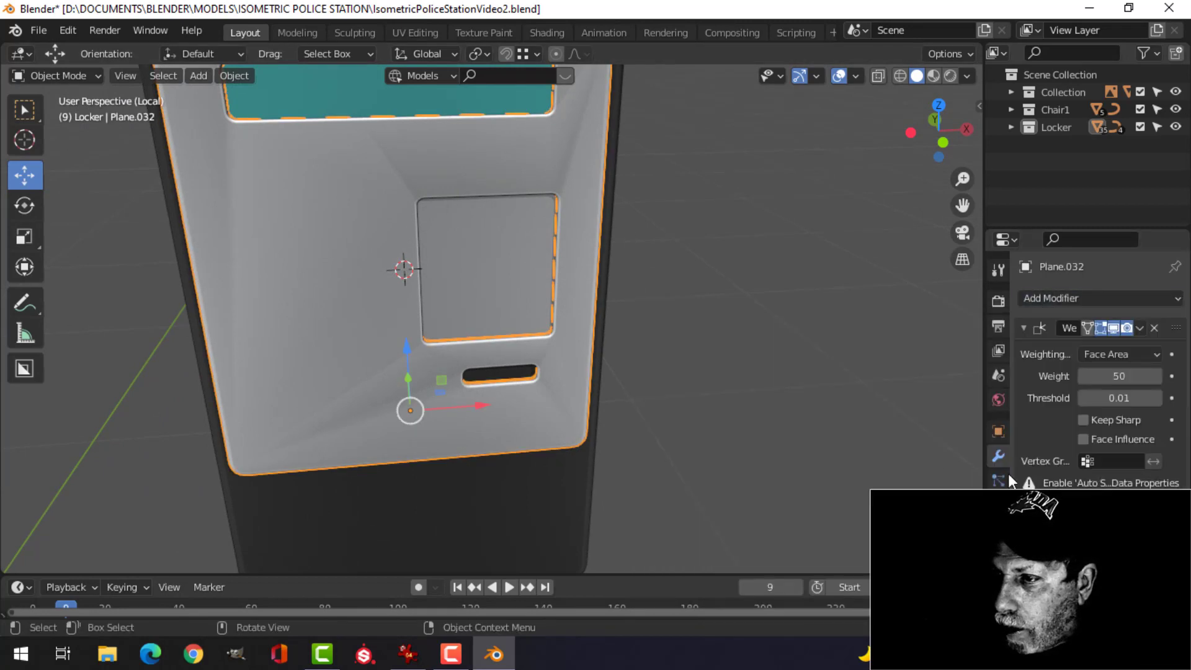
left_click(999, 555)
scroll(1055, 540, "down", 3)
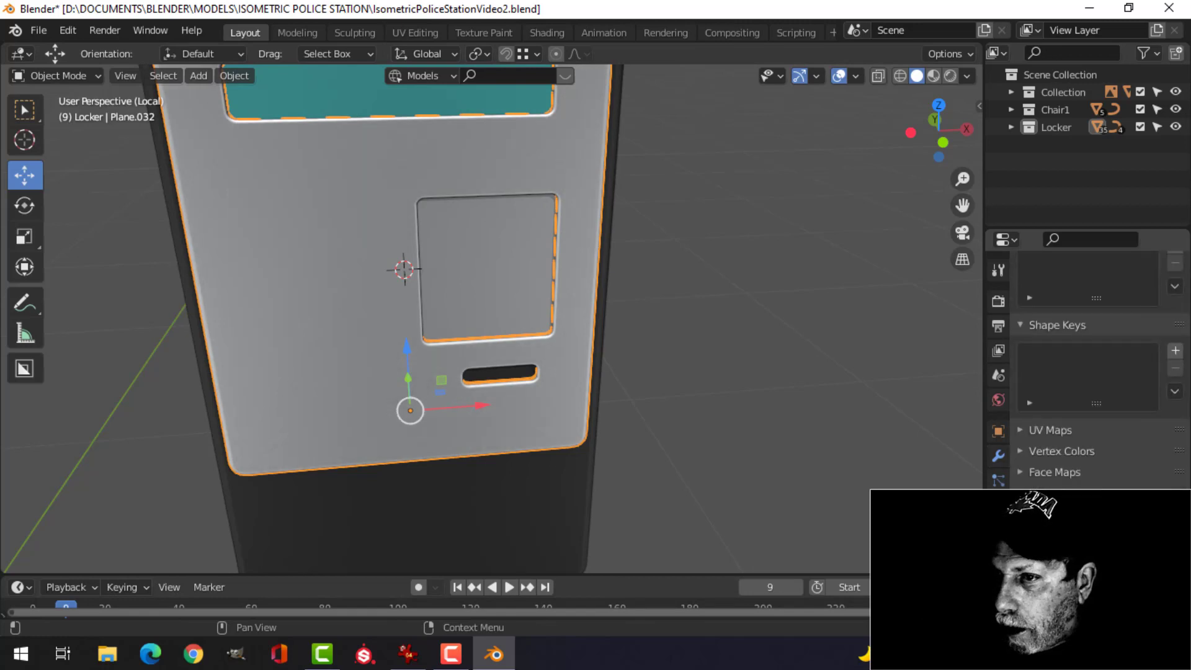
scroll(598, 315, "down", 5)
middle_click_drag(535, 262, 595, 325)
scroll(594, 325, "up", 5)
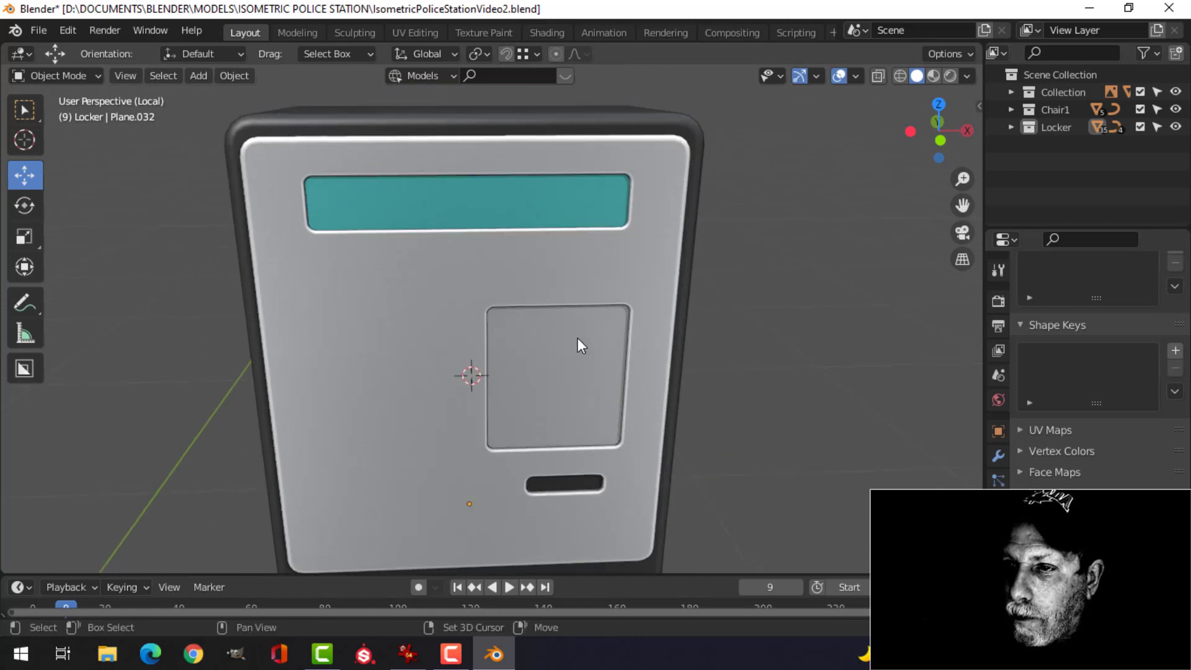
- Snap the 3D cursor to the centre of the square recessed panel on the locker front
scroll(587, 348, "down", 3)
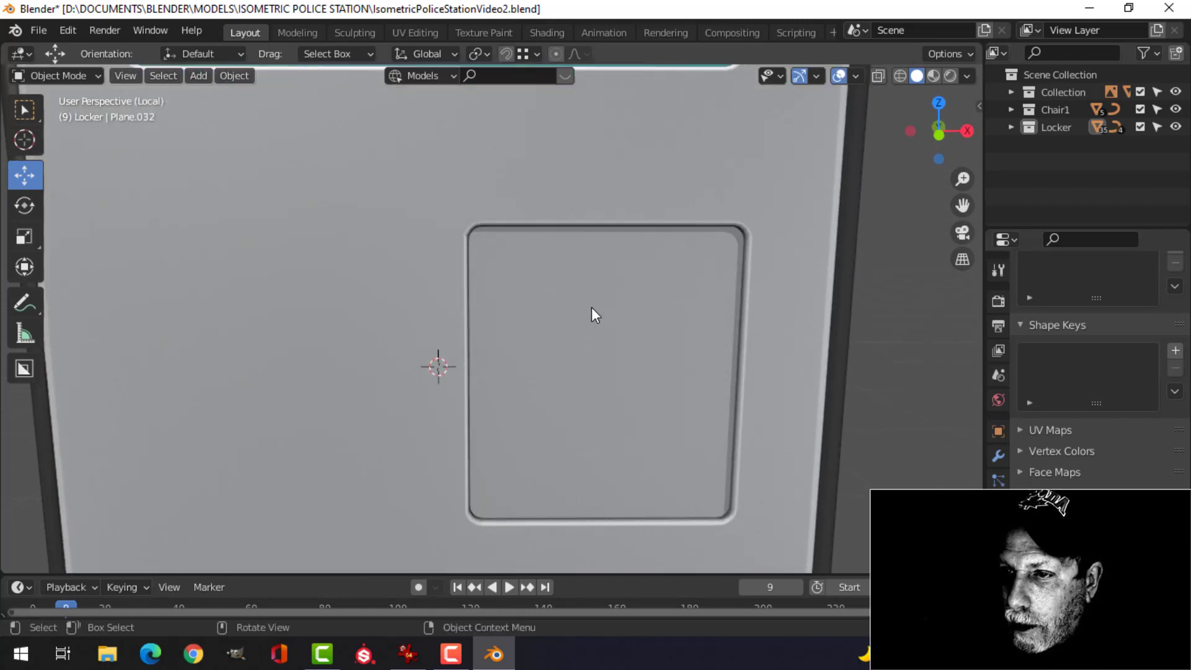
left_click(552, 335)
key("Tab")
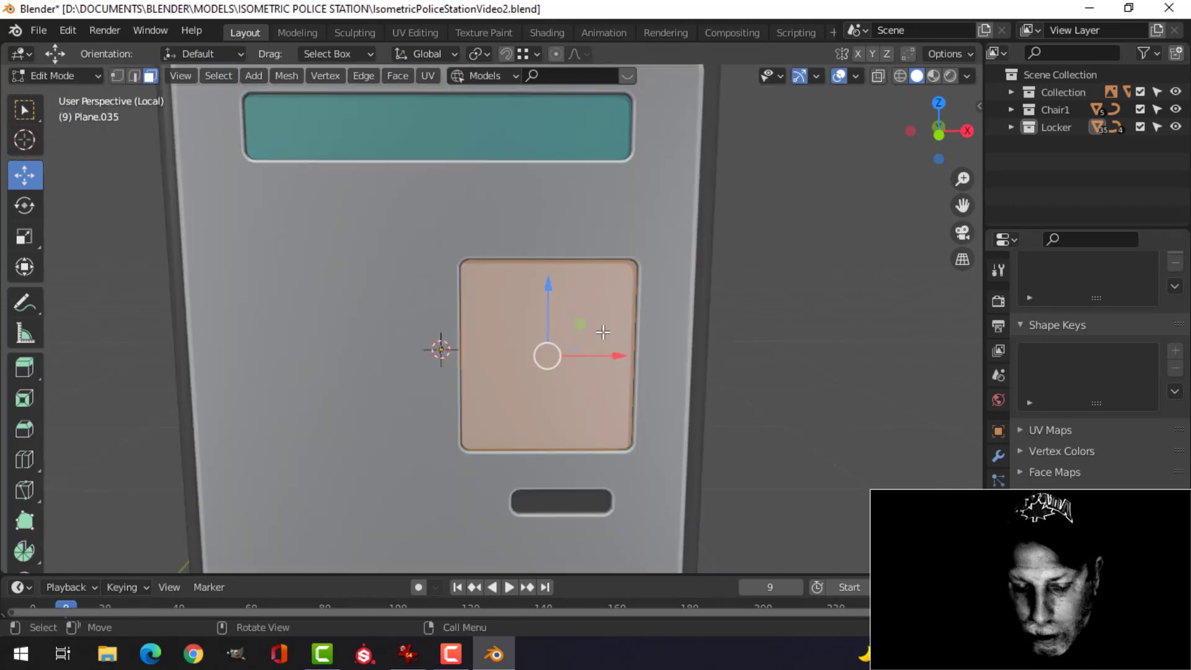
key("shift+s")
left_click(629, 433)
key("Tab")
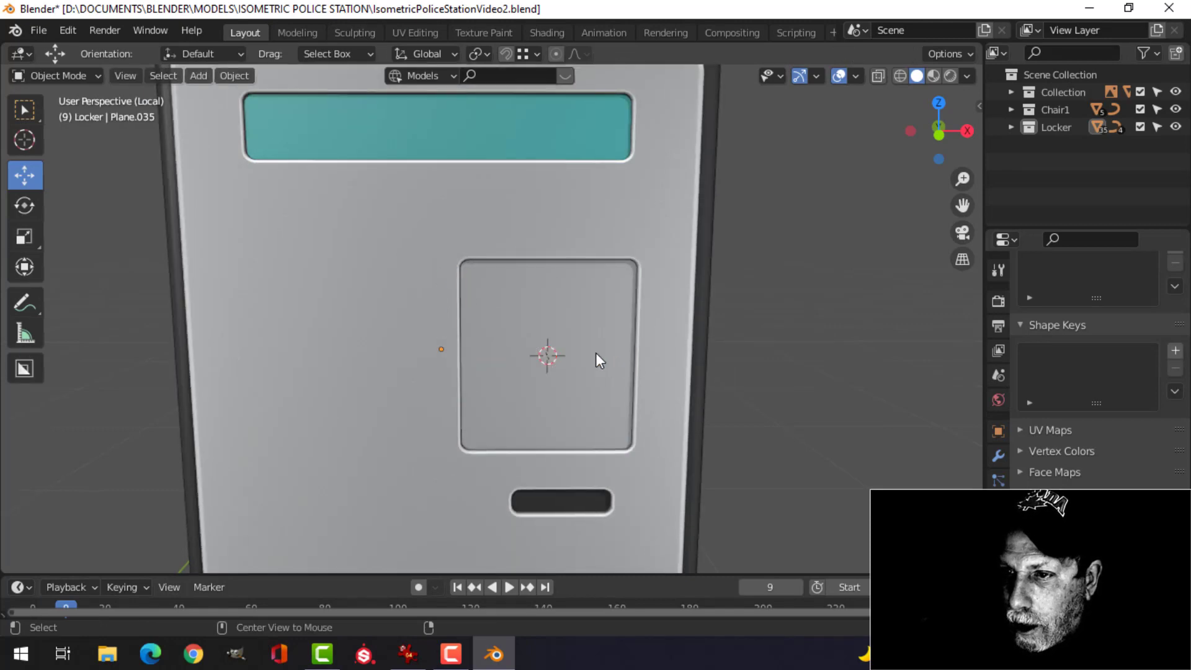
- Add a plane mesh at the 3D cursor, shrink its geometry to button size and rotate it 90° about X
key("shift+a")
mouse_move(561, 243)
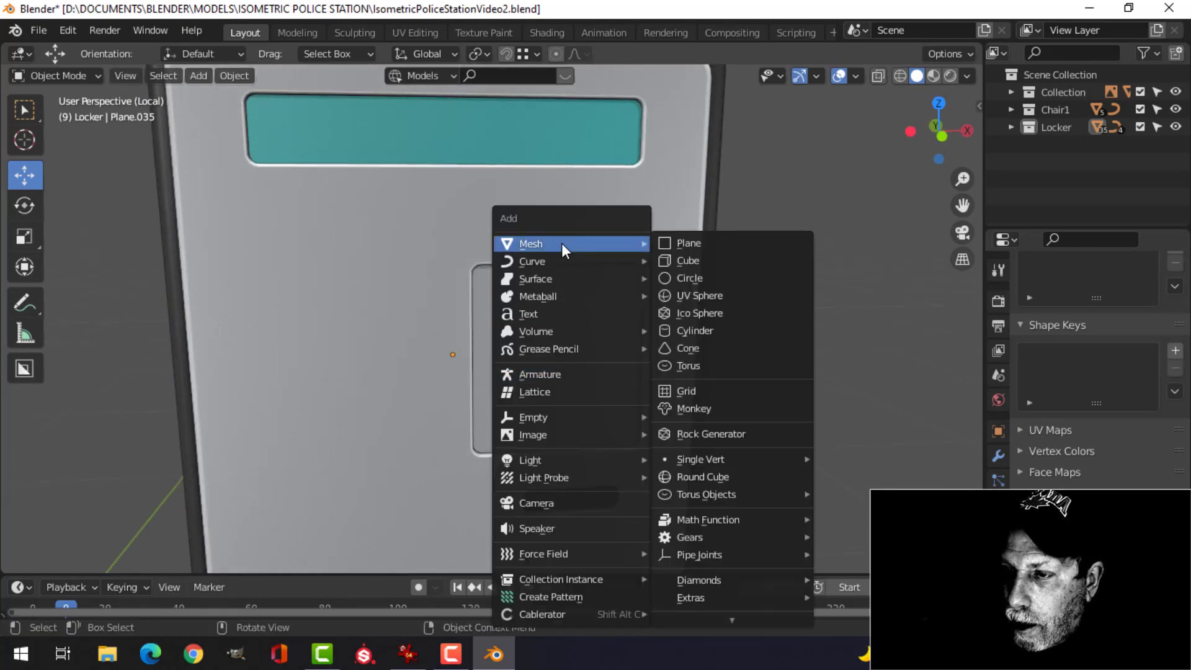
left_click(700, 243)
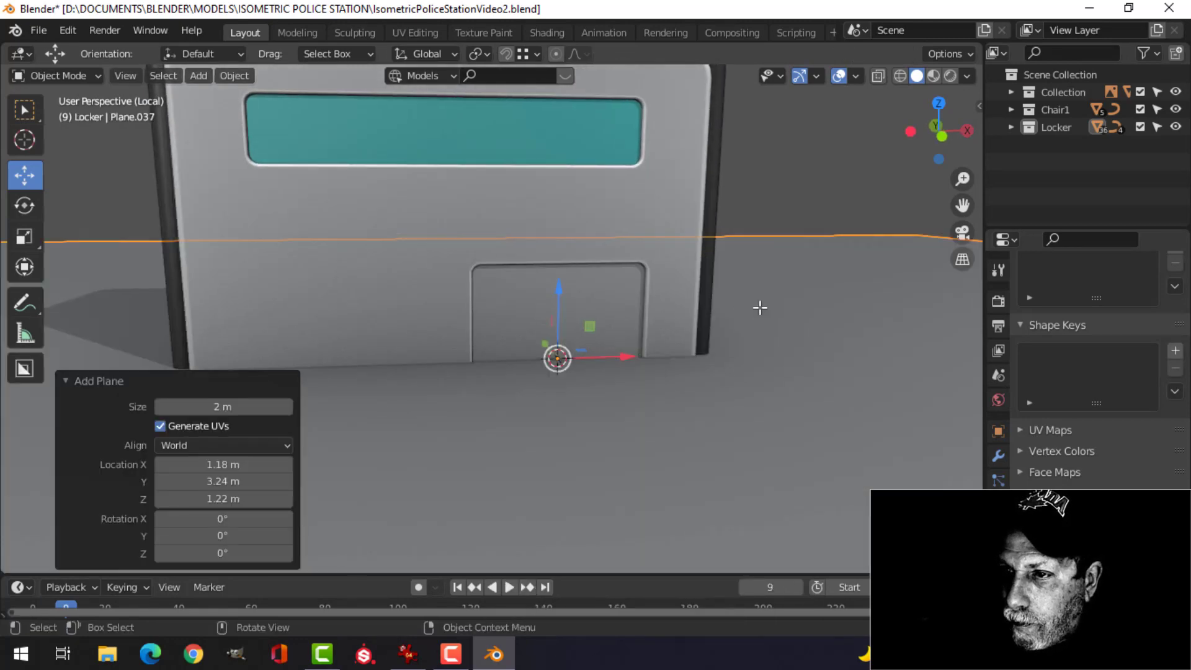
key("Tab")
scroll(782, 307, "down", 3)
key("s")
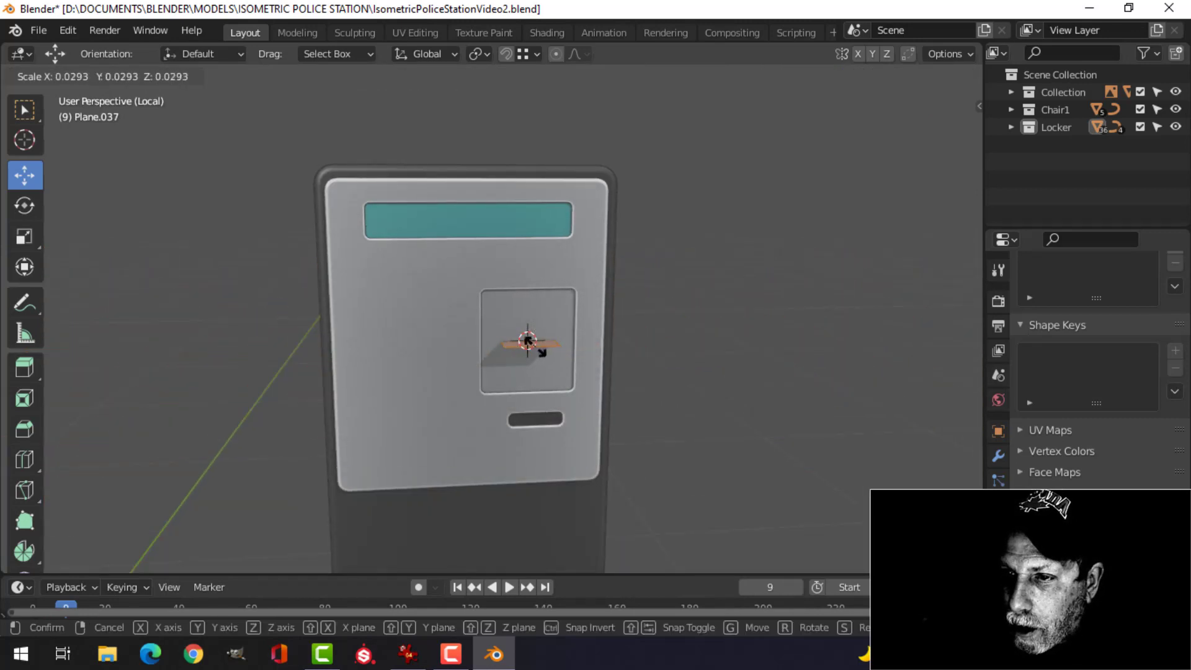
left_click(528, 341)
middle_click_drag(528, 341, 671, 347)
type("rx90")
key("Return")
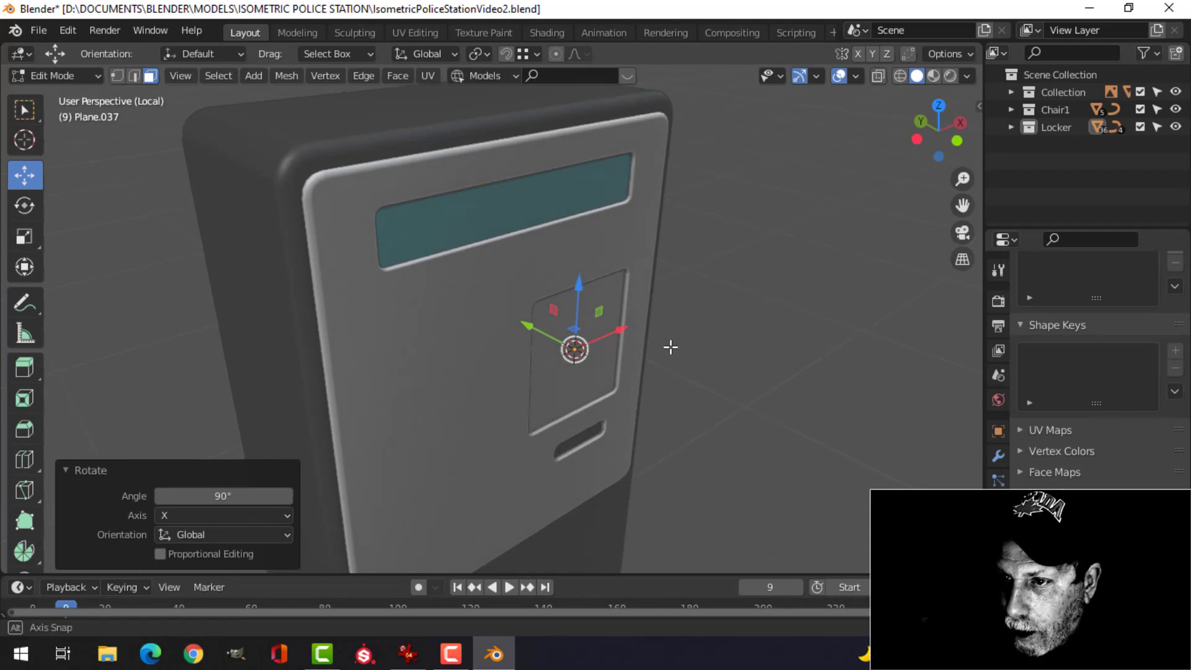
- Move the small plane about -0.02 m along Y in front of the recessed panel and scale it to 0.725
key("g")
key("y")
left_click(556, 340)
middle_click_drag(556, 341, 558, 357)
key("s")
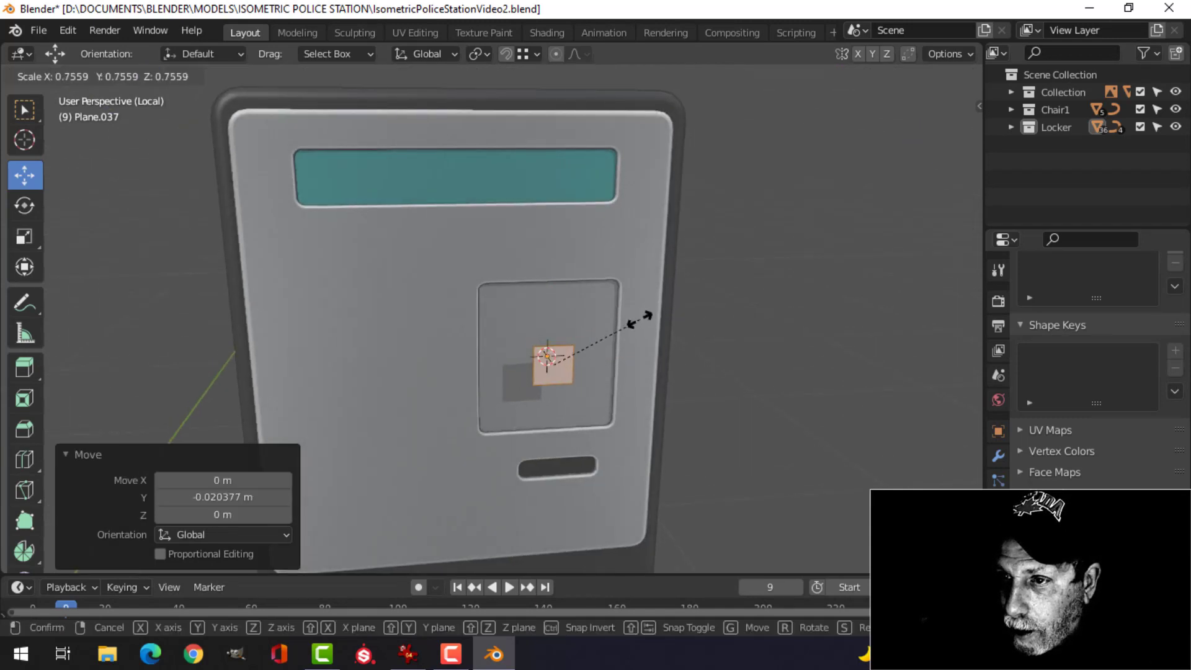
left_click(636, 322)
- In front view, scale the plane to 0.911 and move it about -0.028 m in X and 0.035 m in Z
key("KP_1")
key("s")
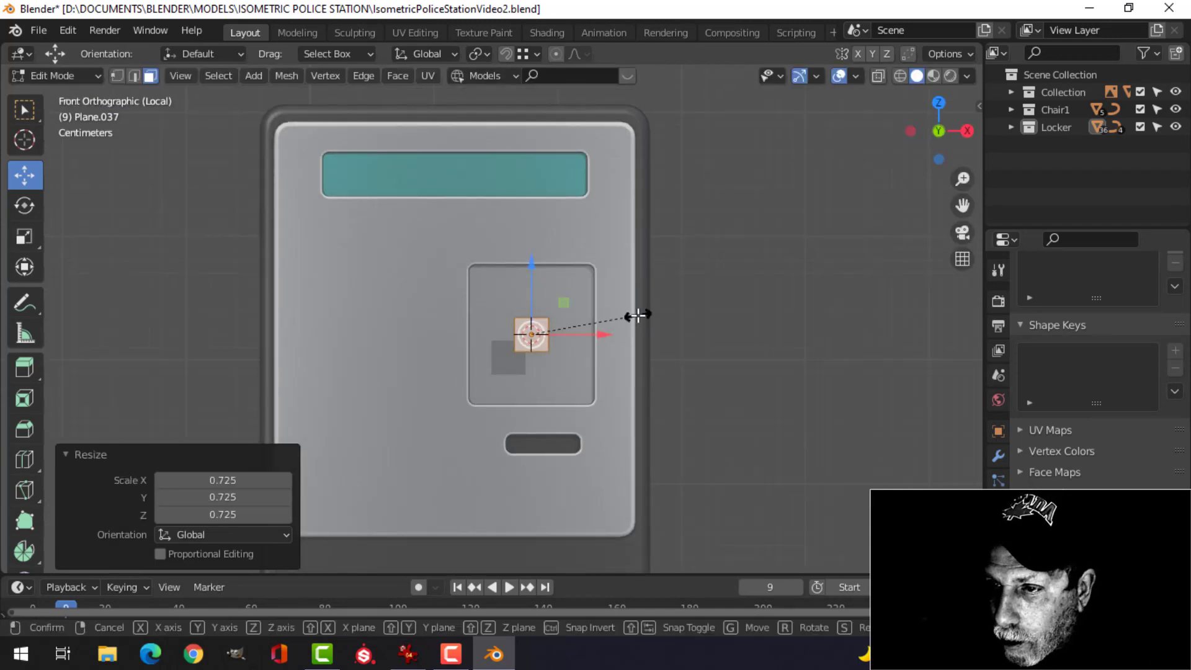
left_click(599, 309)
key("g")
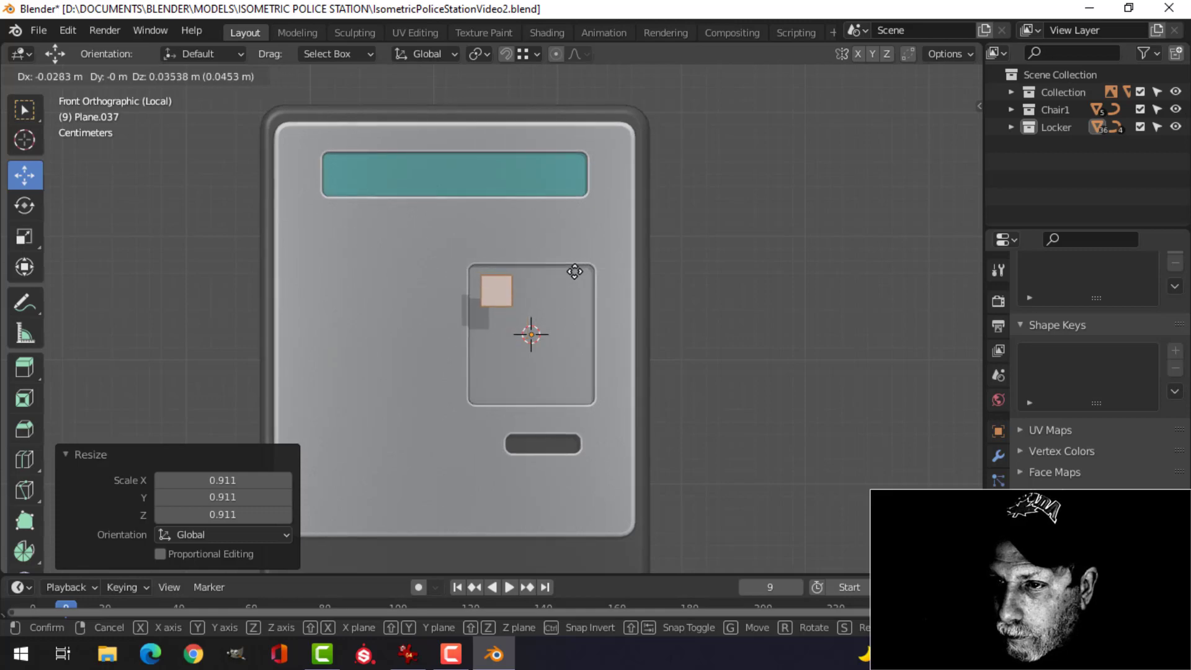
left_click(574, 269)
- Extrude the plane about 0.007 m toward the locker panel and enlarge the extruded face to form a tapered button
middle_click_drag(573, 268, 619, 369)
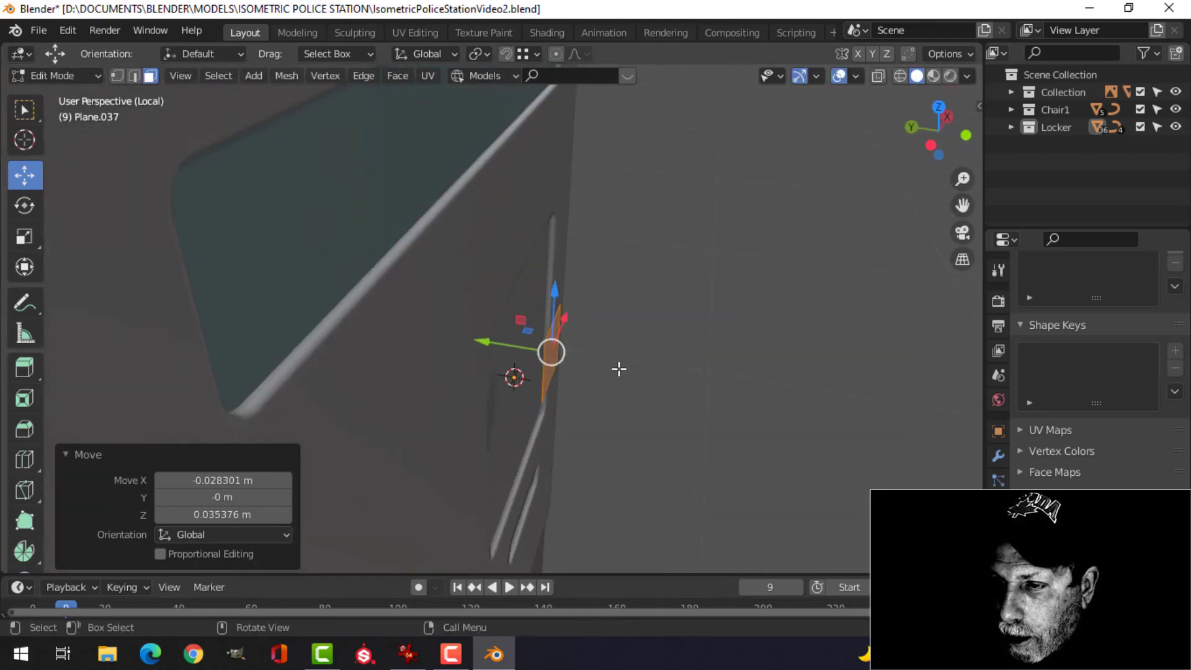
key("e")
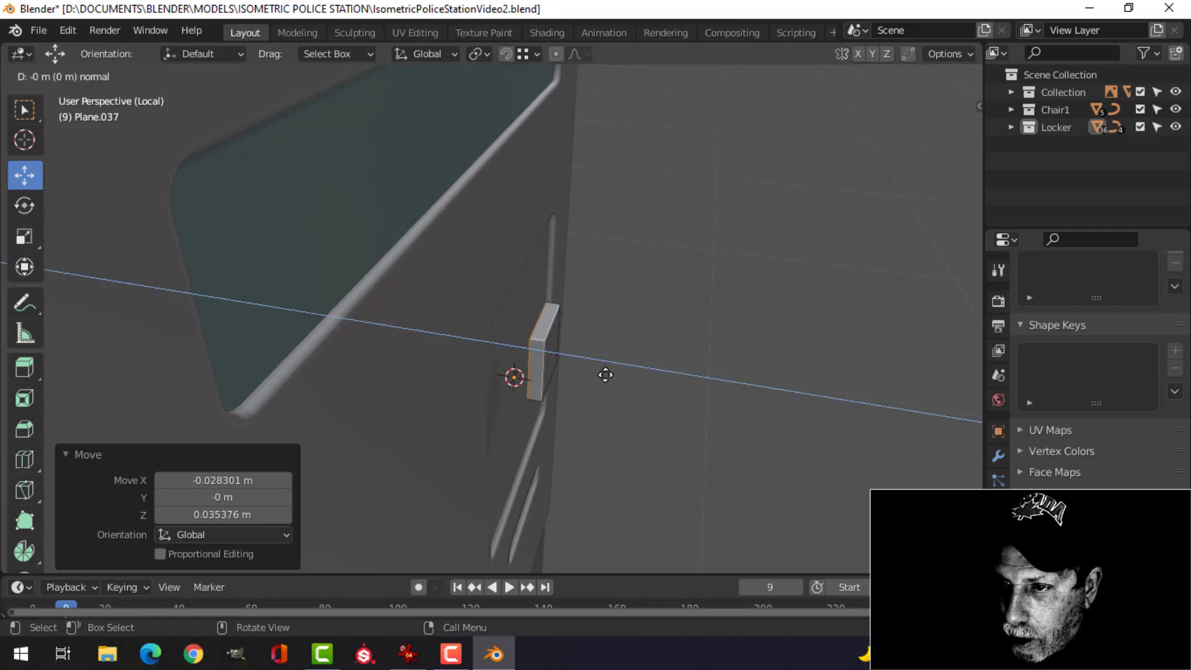
left_click(599, 372)
key("s")
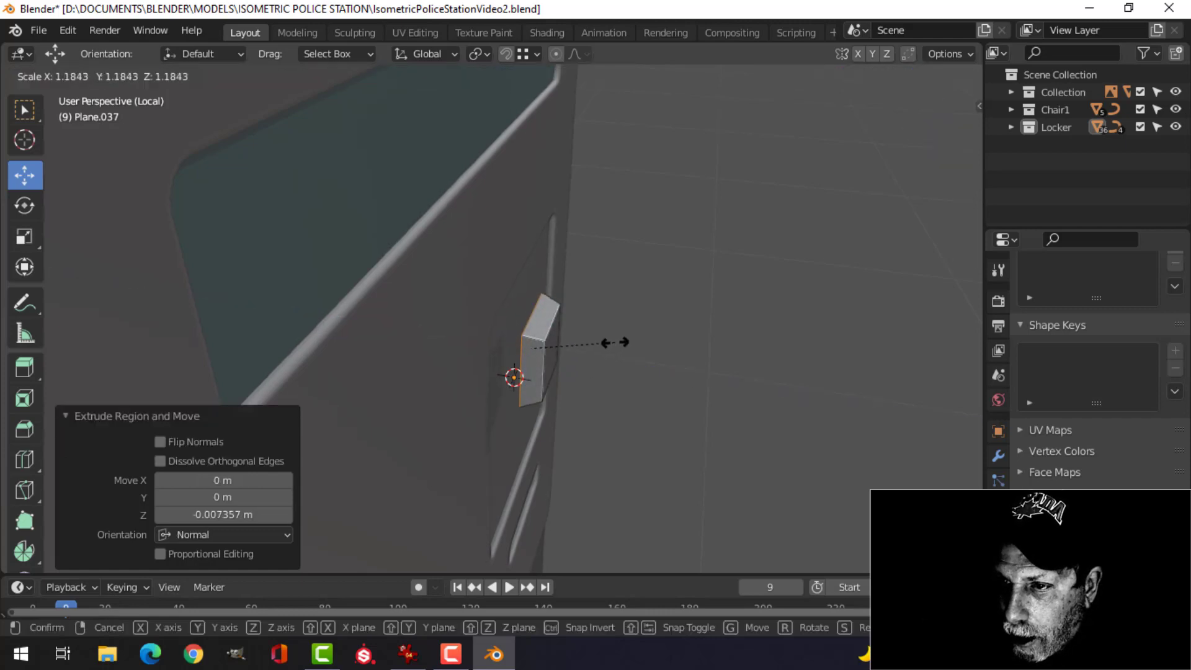
left_click(659, 332)
- Bevel the button's four corner edges with a width of about 0.0016 m and 4 segments
middle_click_drag(662, 333, 543, 348)
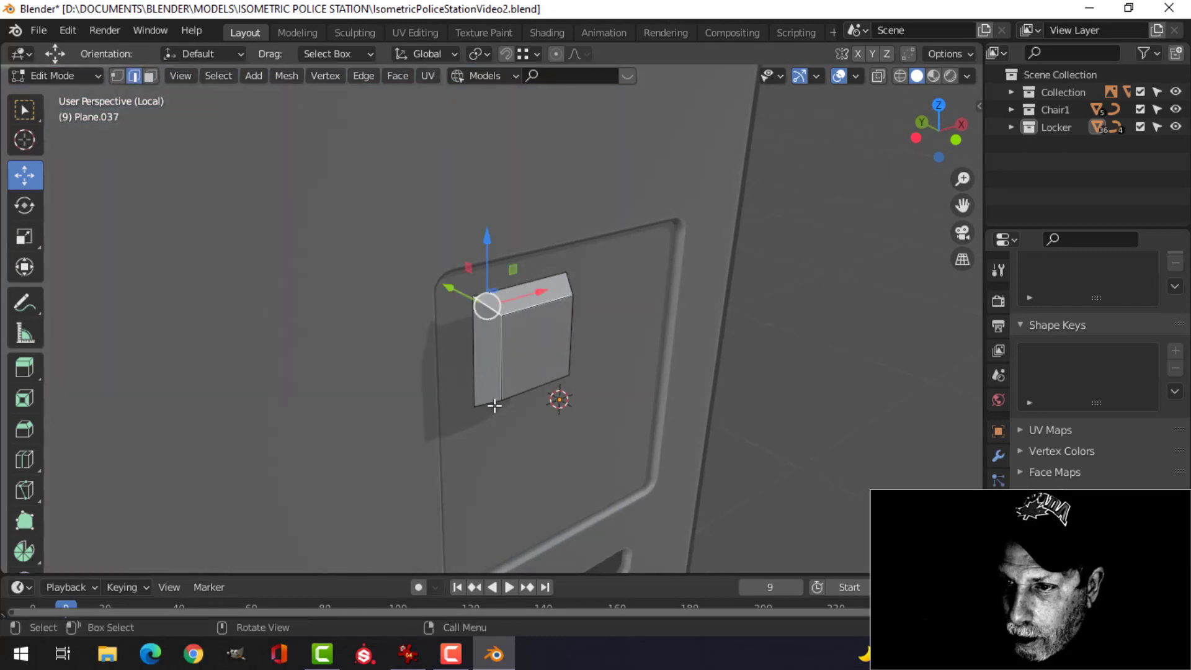
middle_click_drag(630, 364, 504, 335)
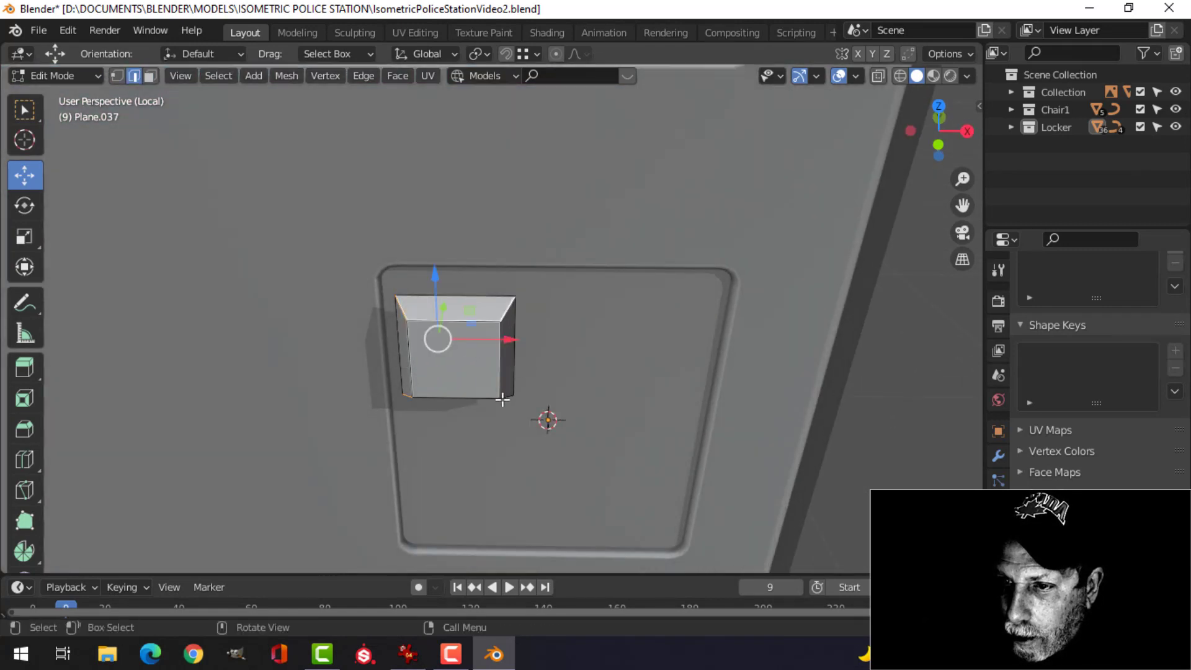
middle_click_drag(517, 398, 542, 372)
scroll(542, 373, "up", 3)
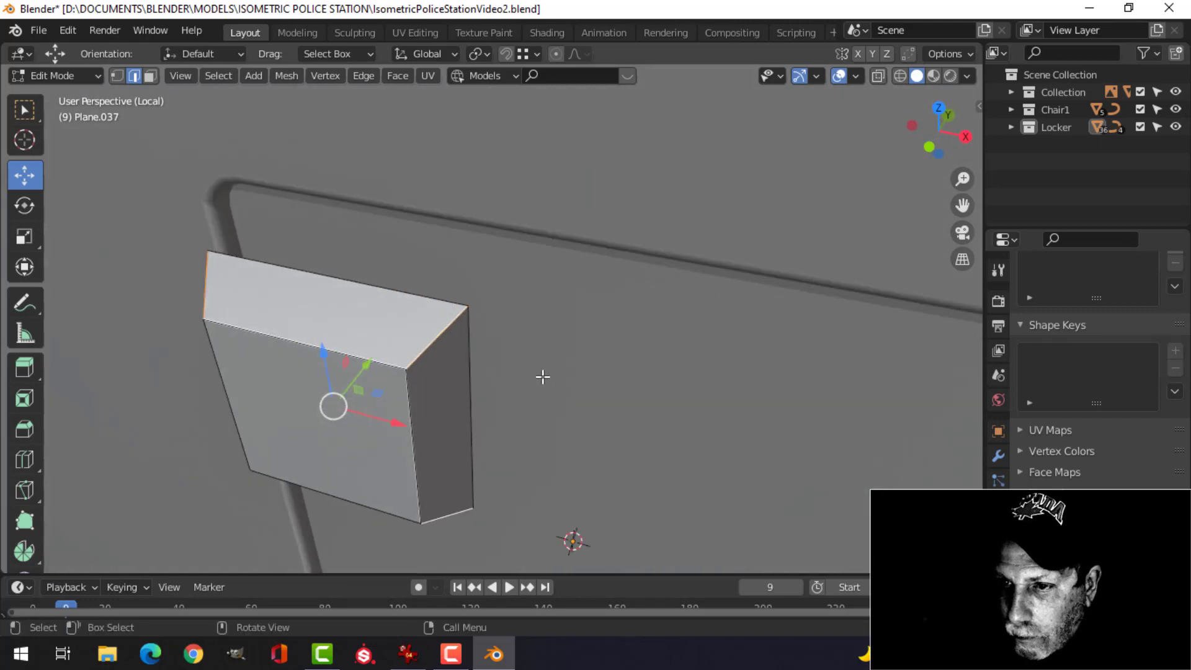
key("ctrl+b")
left_click(571, 364)
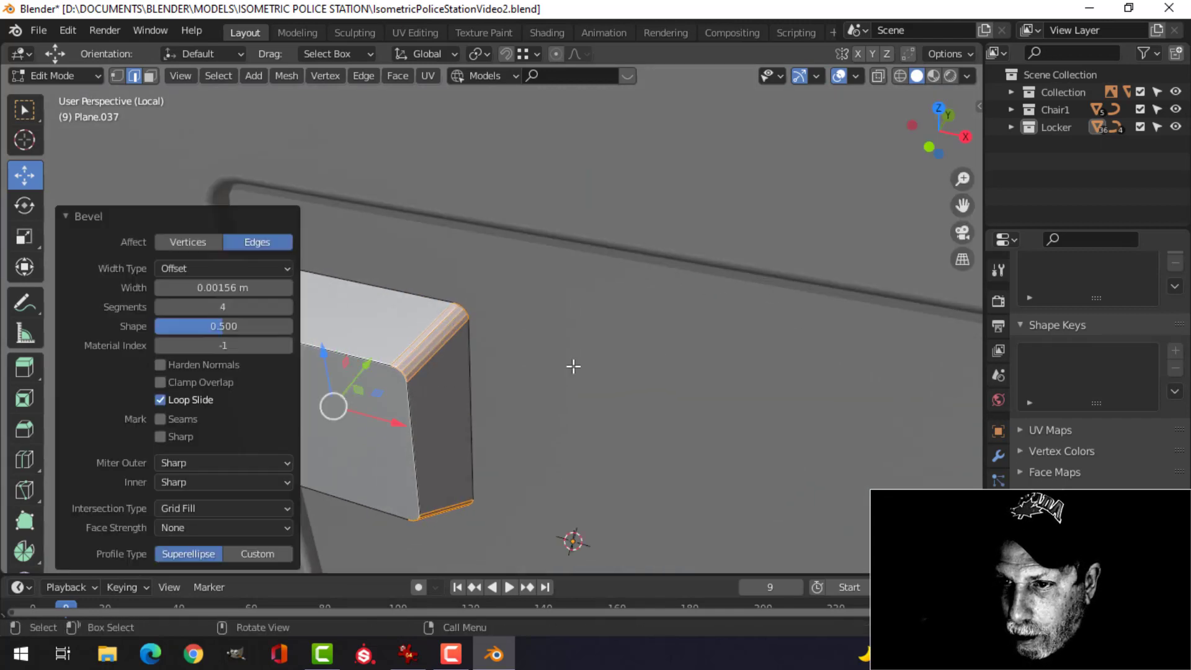
- Bevel the edge loop around the button's front face with 4 segments
left_click(368, 359, "alt")
key("ctrl+b")
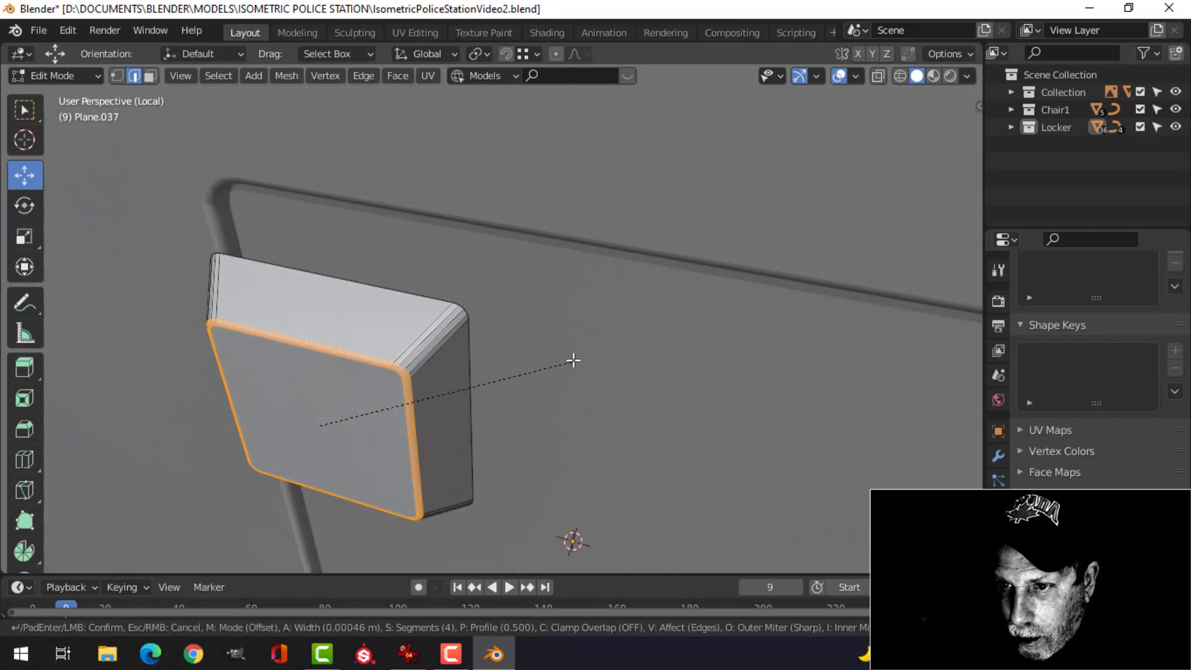
left_click(582, 356)
key("Tab")
- Apply smooth shading to the button, using a Weighted Normal modifier and Auto Smooth
scroll(530, 371, "down", 3)
scroll(401, 330, "down", 2)
right_click(397, 330)
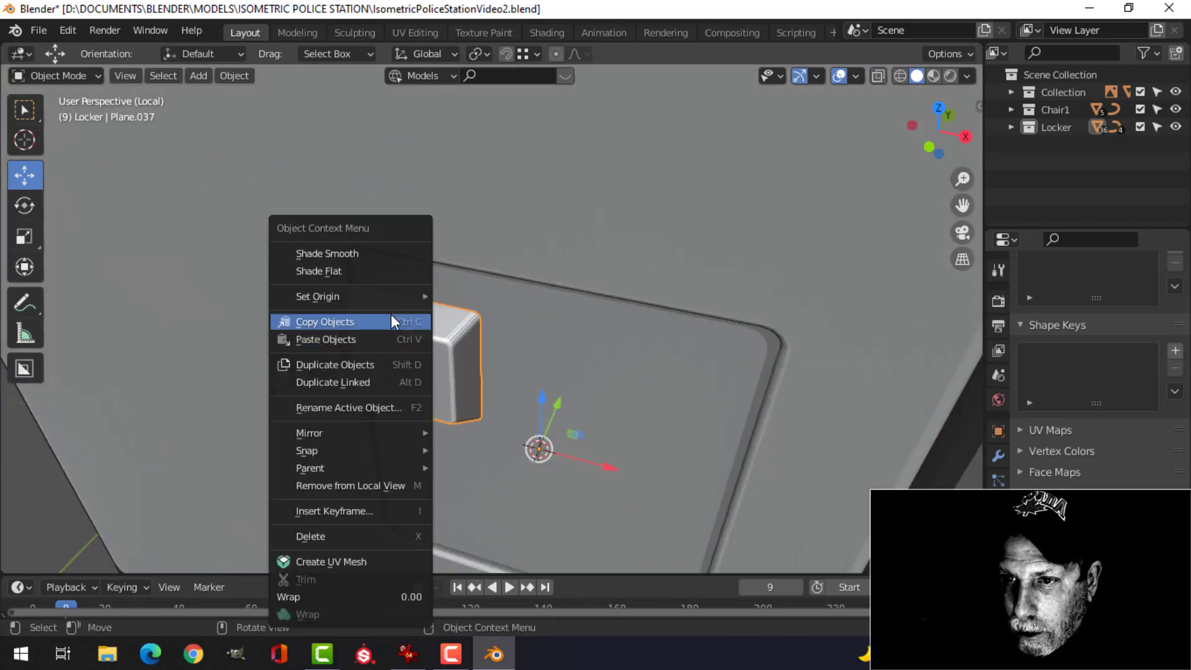
left_click(365, 253)
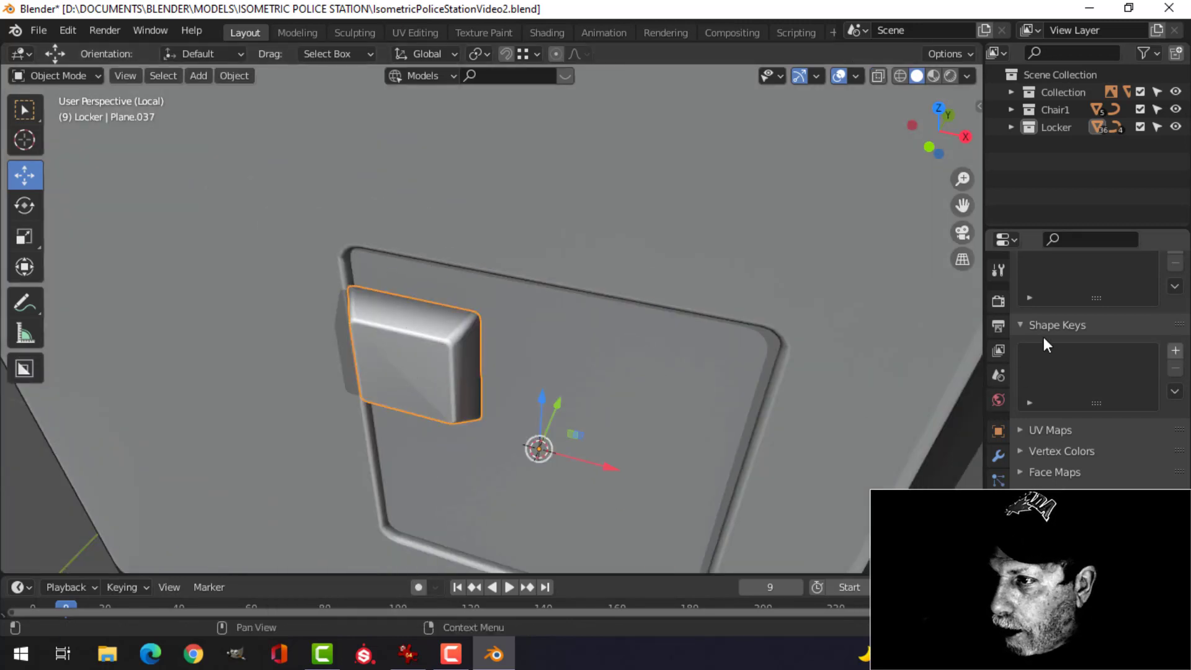
left_click(998, 456)
left_click(1048, 299)
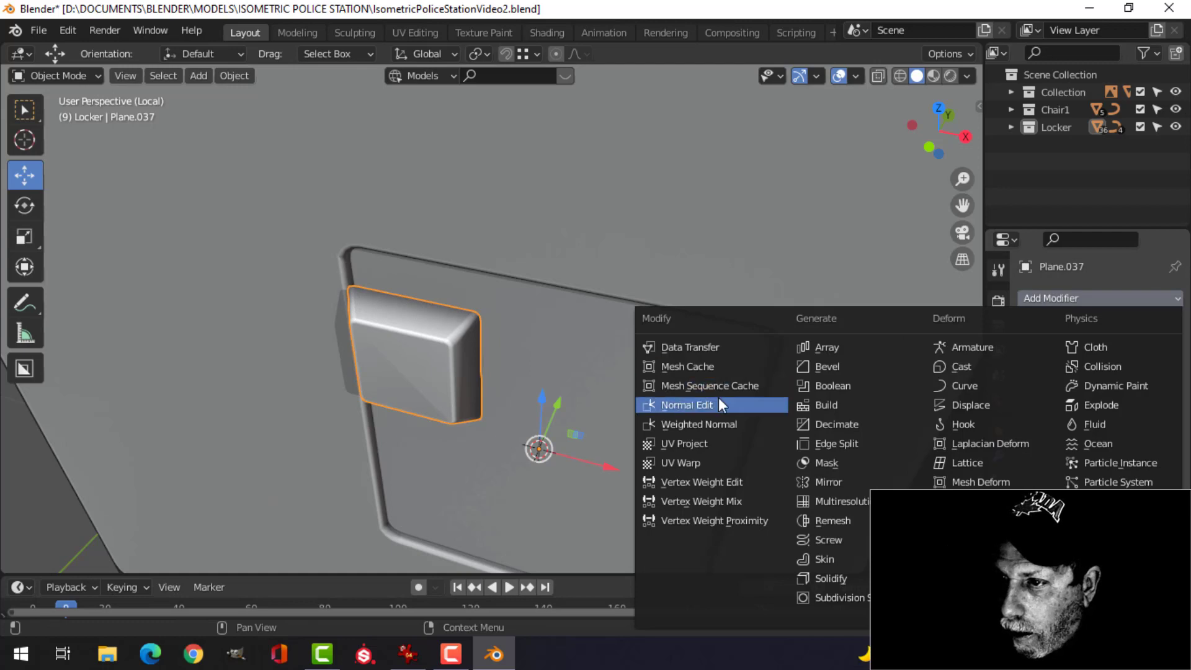
left_click(720, 425)
left_click(998, 556)
scroll(1092, 372, "down", 3)
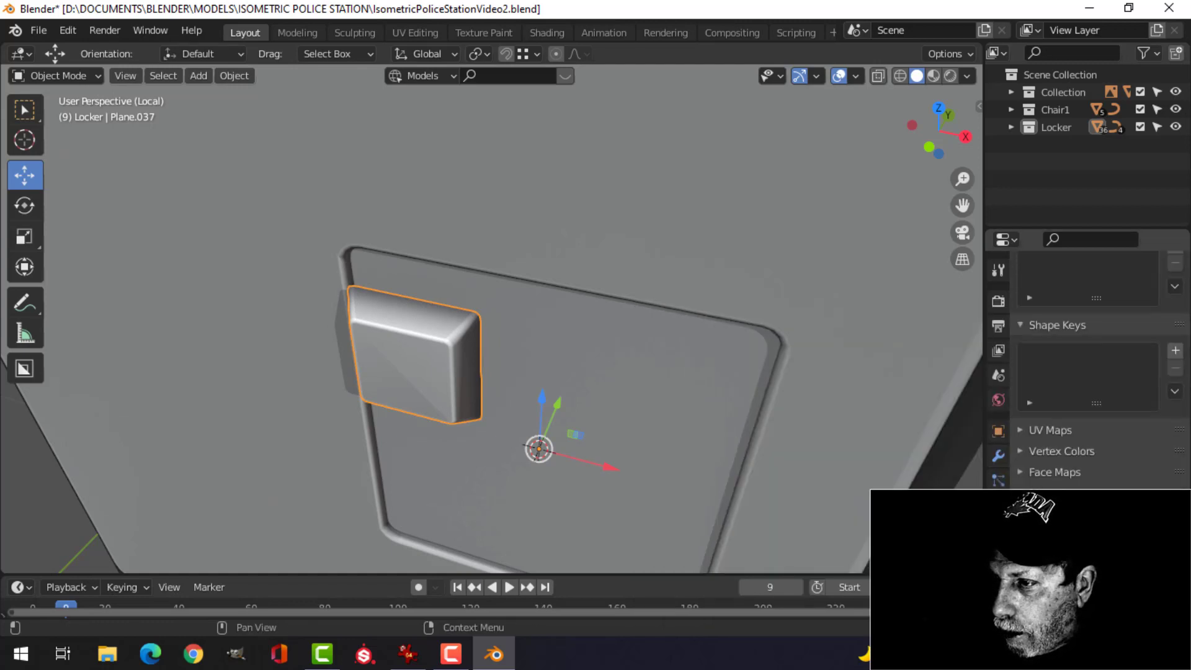
- Recalculate the normals of the button's whole mesh to the outside
key("alt+a")
middle_click_drag(498, 421, 520, 427)
left_click(499, 380)
key("Tab")
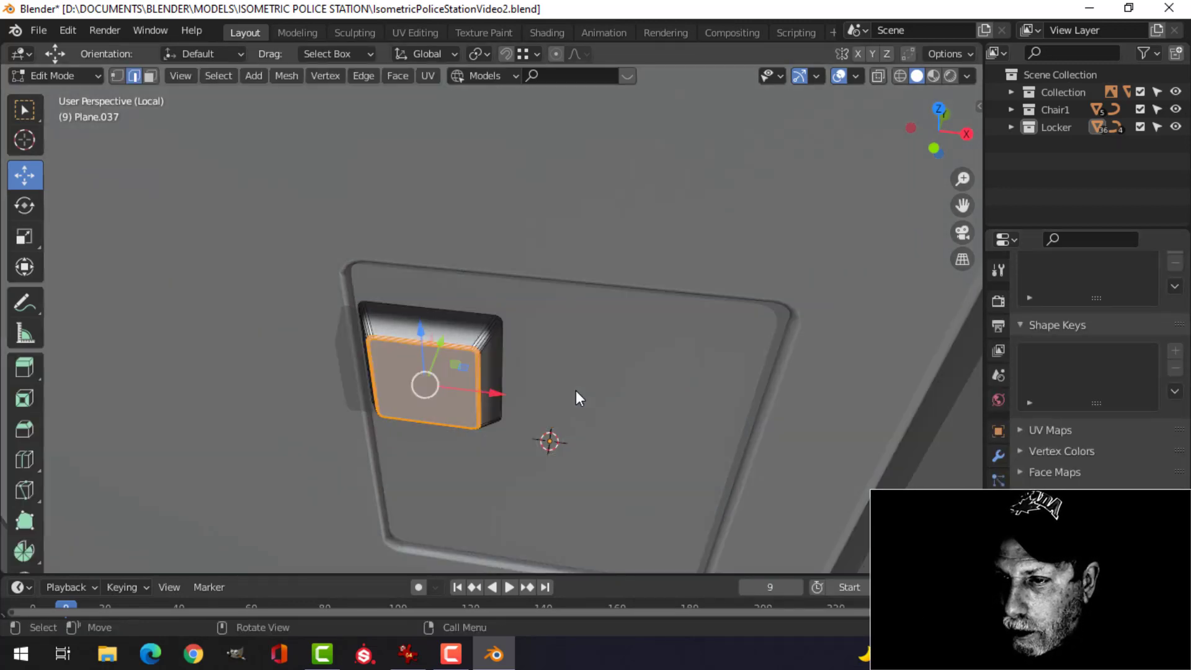
key("a")
key("alt+n")
left_click(568, 376)
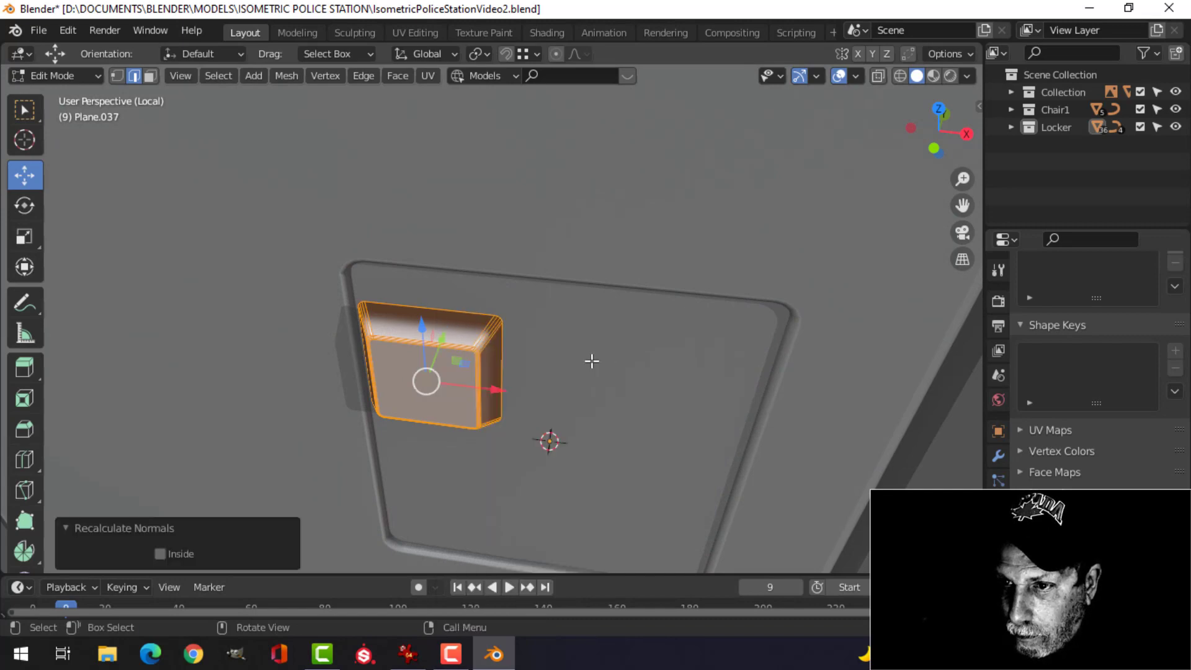
key("Tab")
- Delete the button's hidden back face on the side facing the locker panel
scroll(604, 359, "down", 3)
middle_click_drag(605, 358, 447, 385)
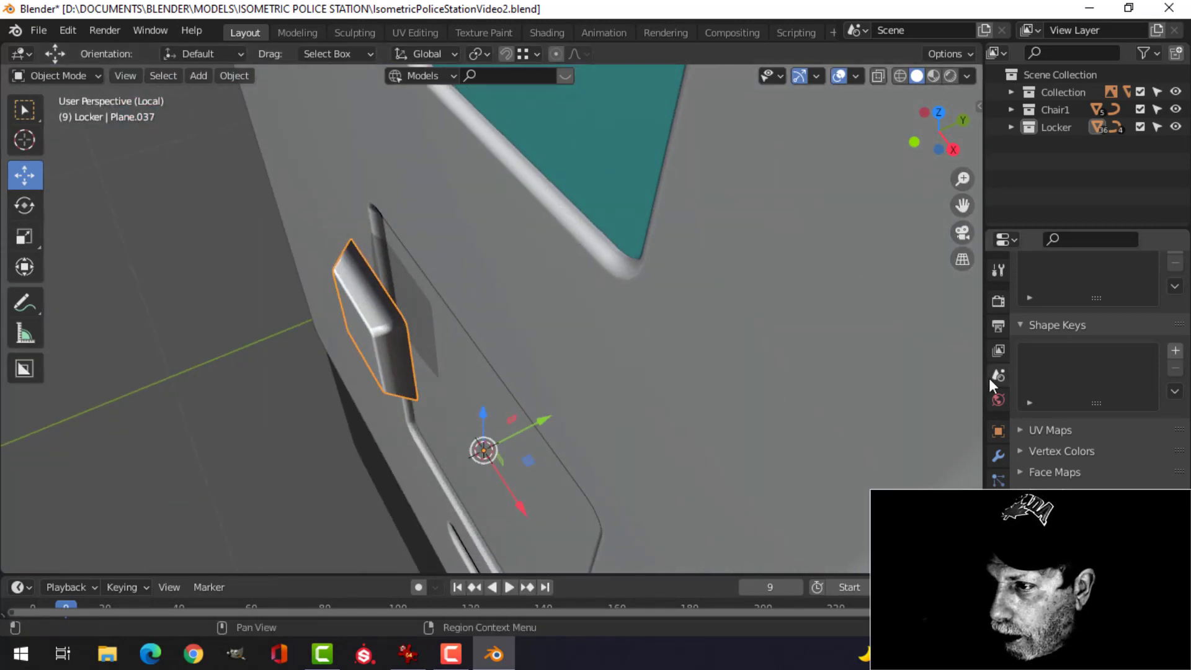
middle_click_drag(509, 335, 345, 337)
key("Tab")
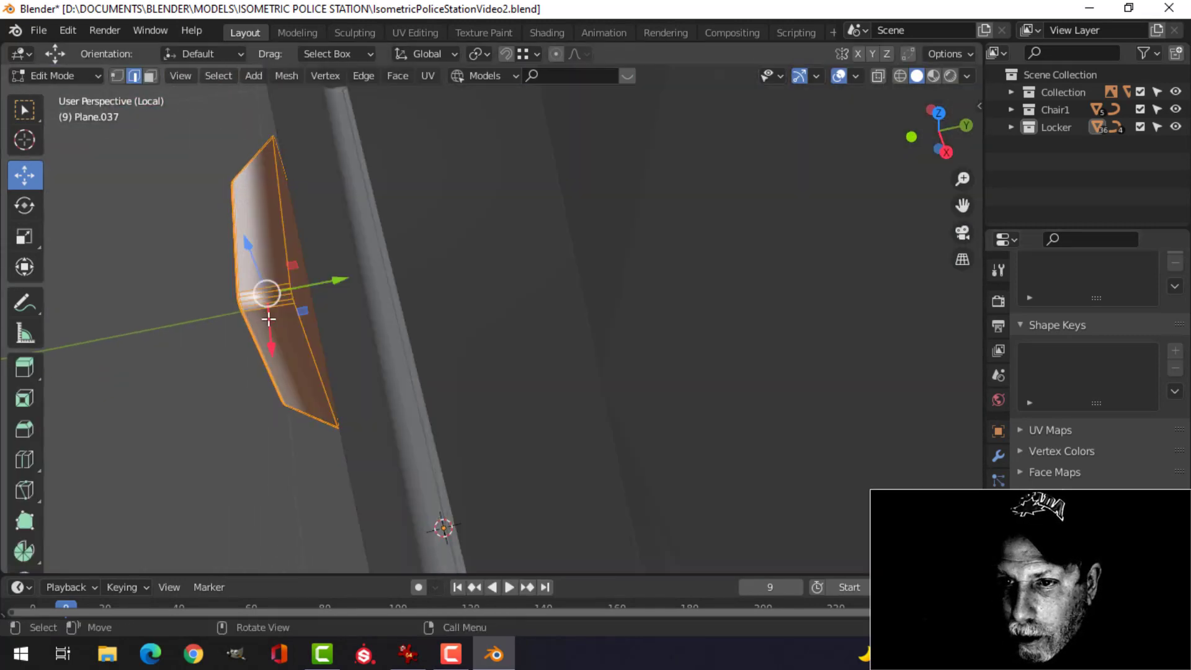
key("alt+a")
left_click(303, 273)
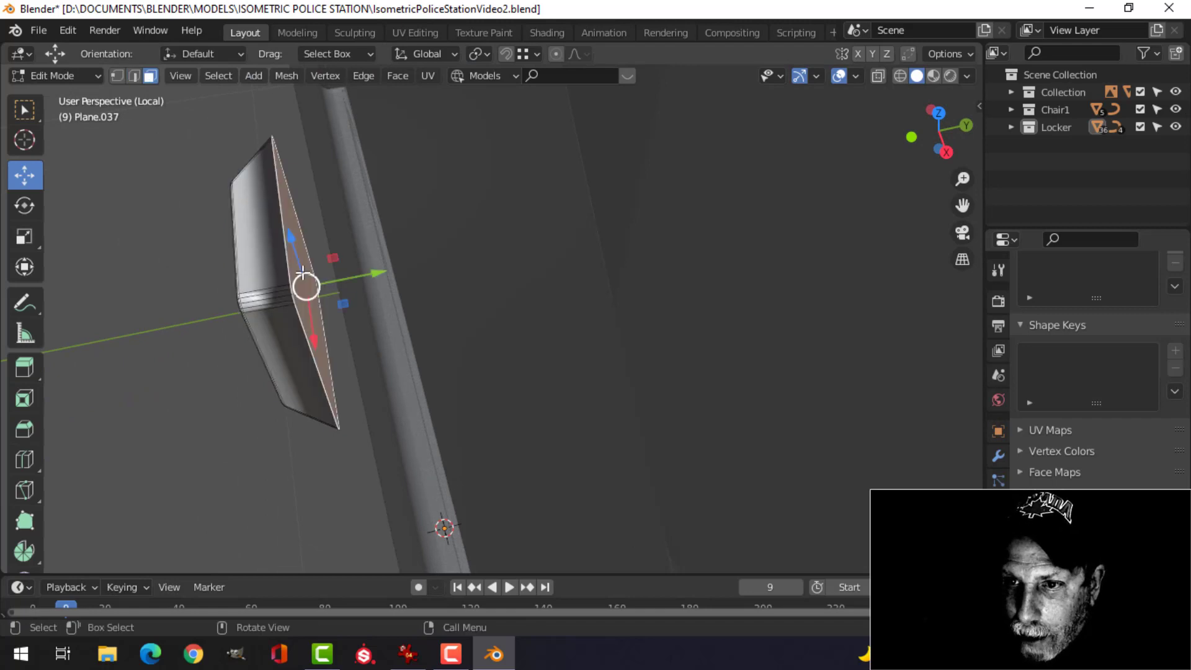
key("x")
left_click(298, 271)
key("Tab")
middle_click_drag(308, 318, 412, 339)
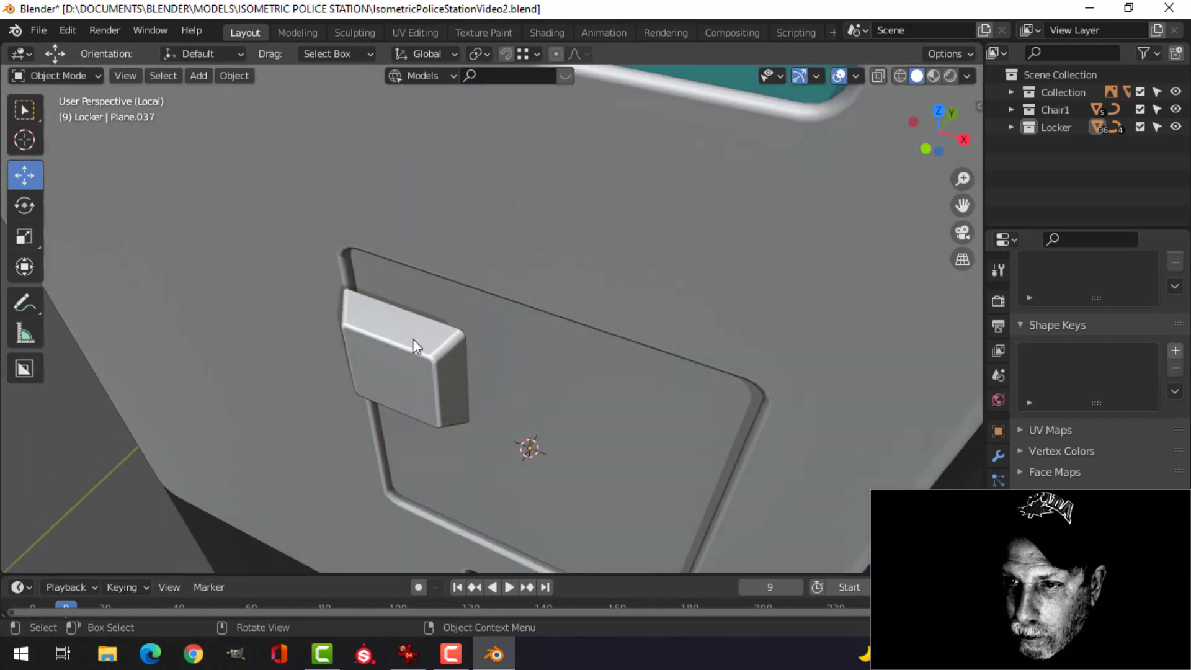
- Move the button's whole mesh back along Y so it sits against the recessed keypad panel
left_click(412, 339)
key("Tab")
key("a")
middle_click_drag(380, 397, 556, 375)
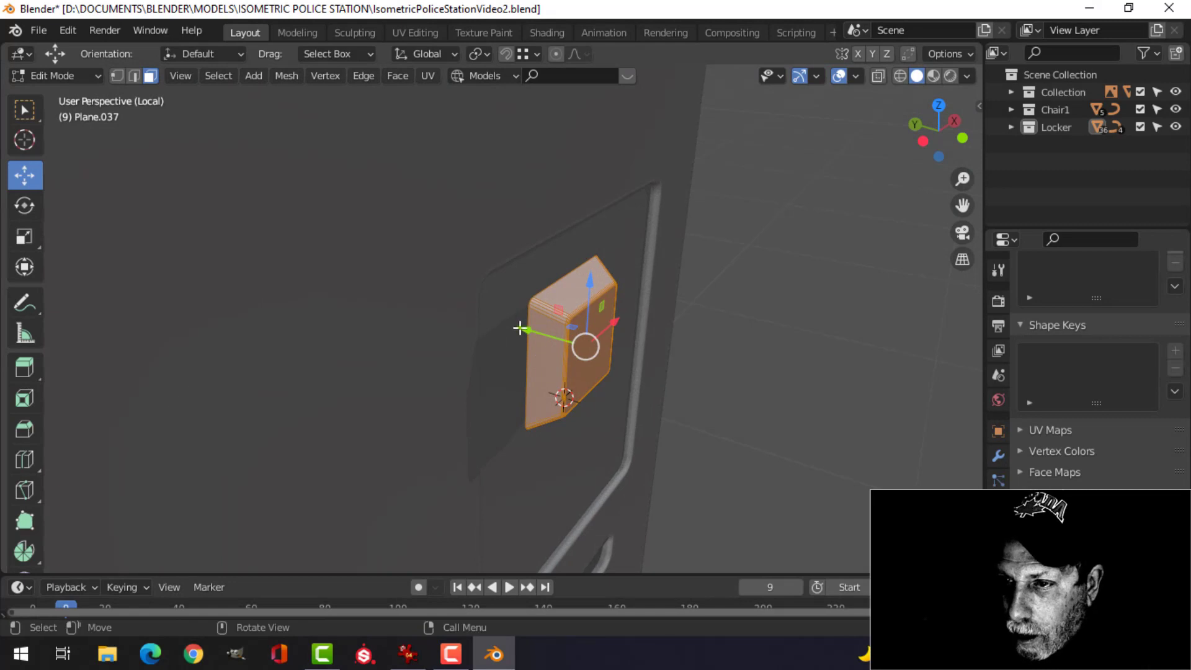
left_click_drag(520, 328, 476, 322)
middle_click_drag(657, 333, 455, 322)
key("Tab")
key("alt+a")
scroll(531, 345, "down", 4)
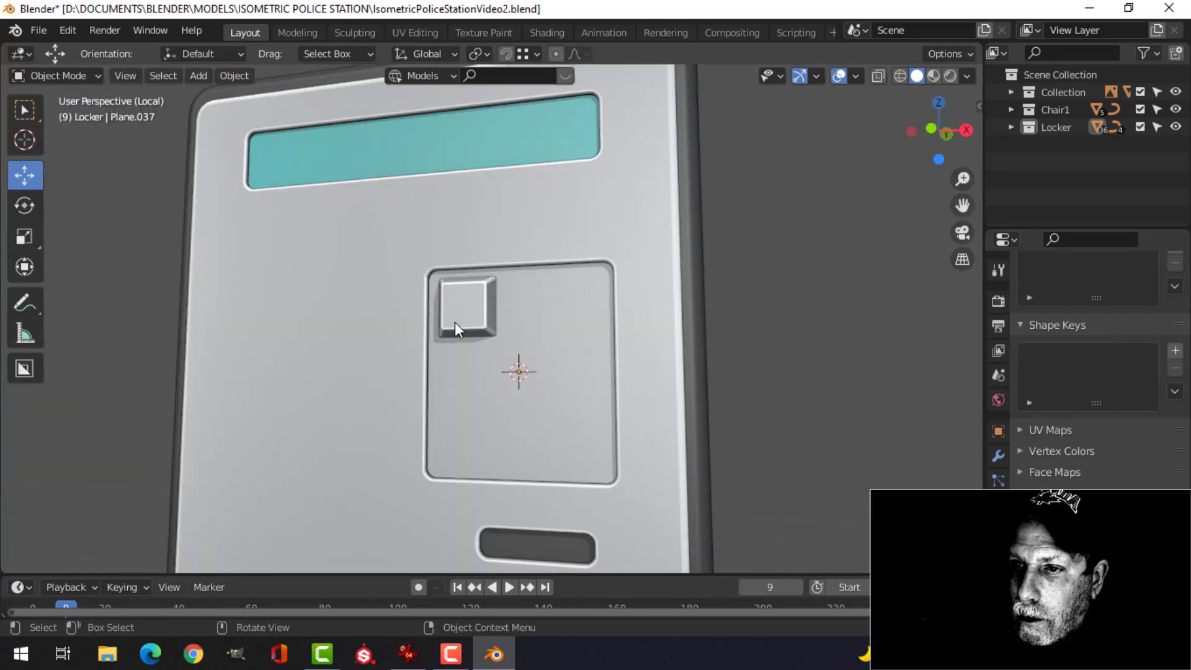
- Scale the single button down slightly within the keypad panel
key("s")
left_click(528, 339)
key("Tab")
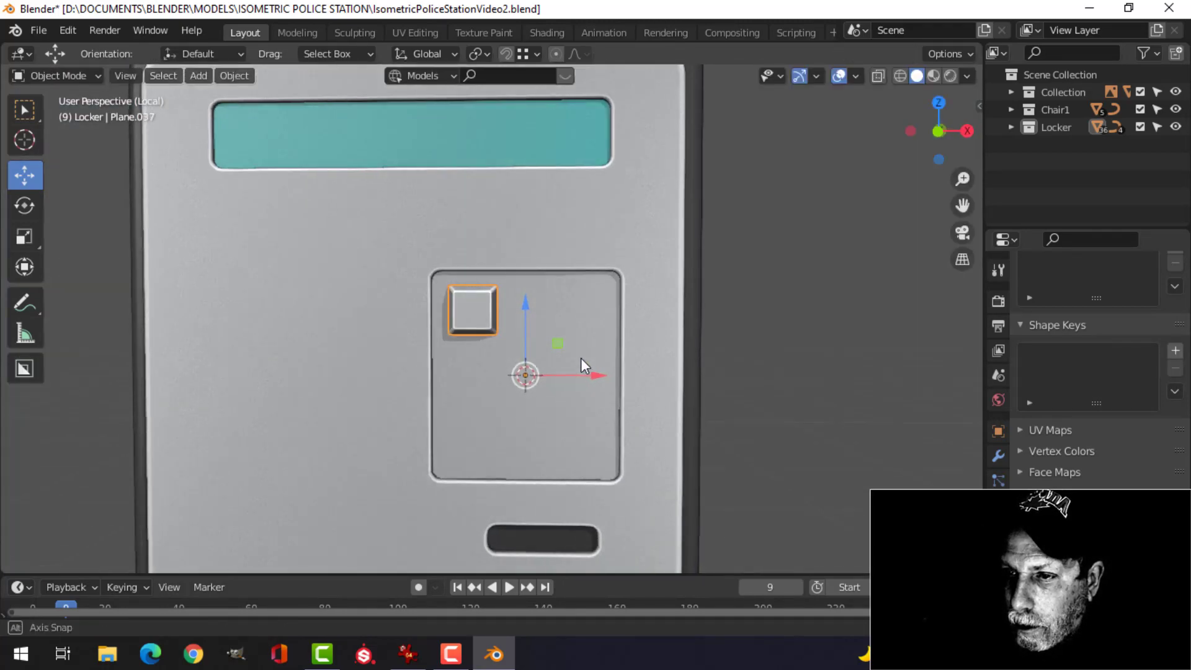
middle_click_drag(550, 352, 525, 339, "shift")
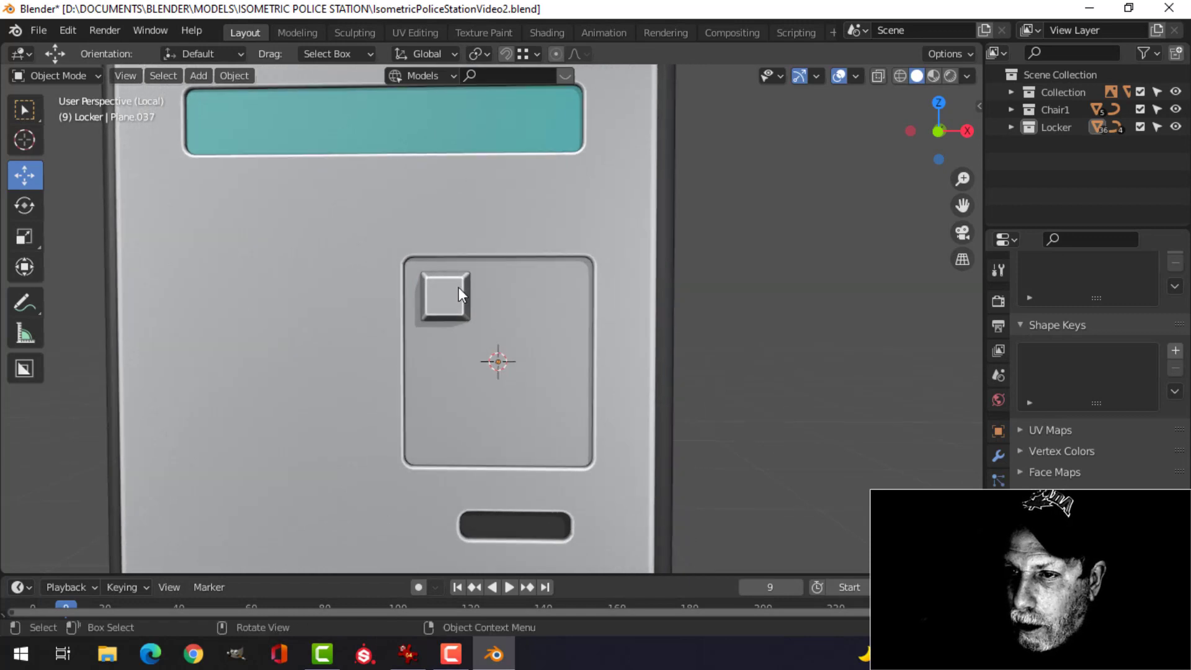
- Add an Array modifier with a count of 3 and widened gaps to the button, shifting the row slightly back along X
left_click(999, 456)
left_click(1050, 298)
left_click(842, 352)
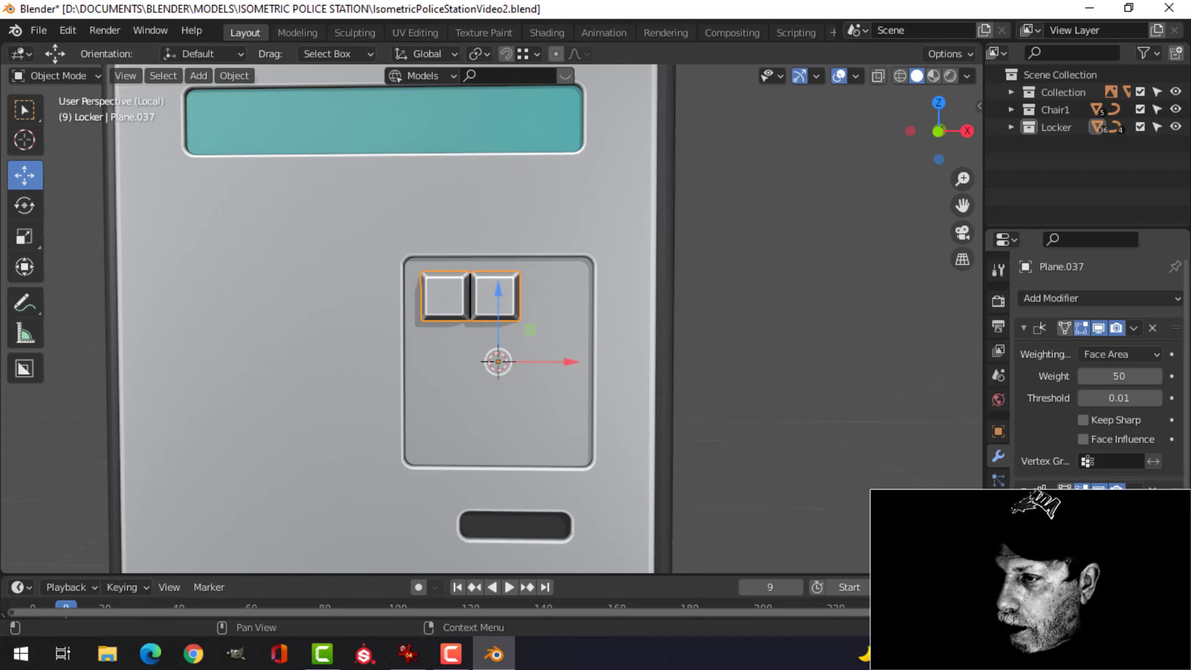
left_click(1157, 538)
scroll(1115, 475, "down", 2)
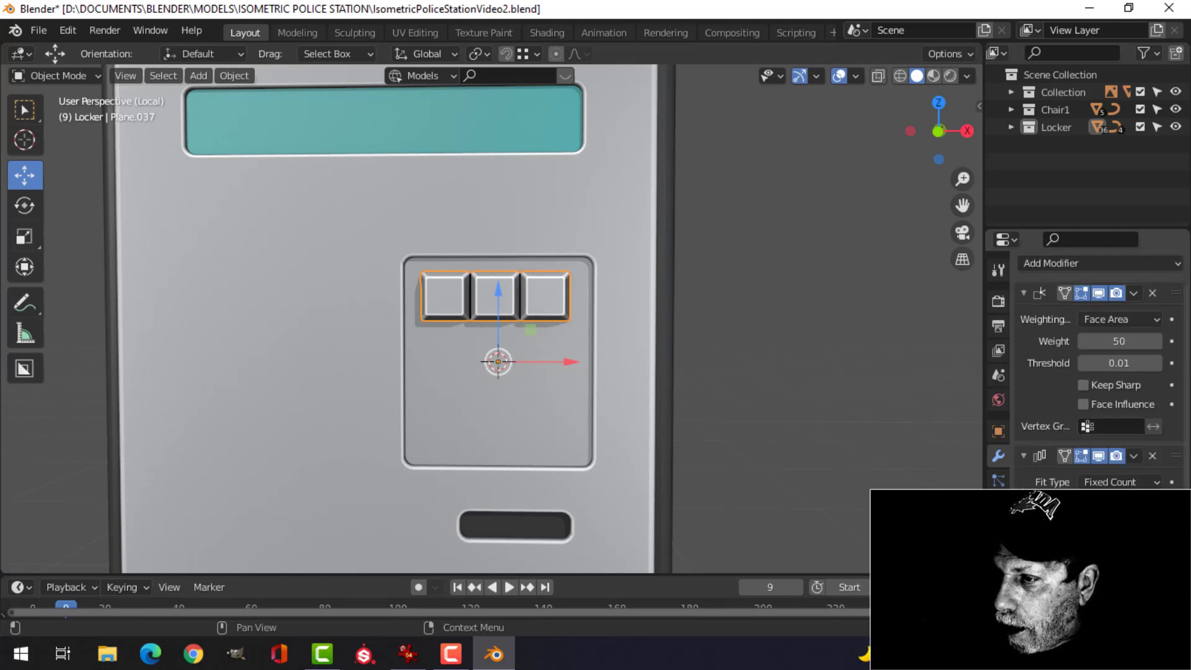
left_click_drag(1120, 552, 1124, 552)
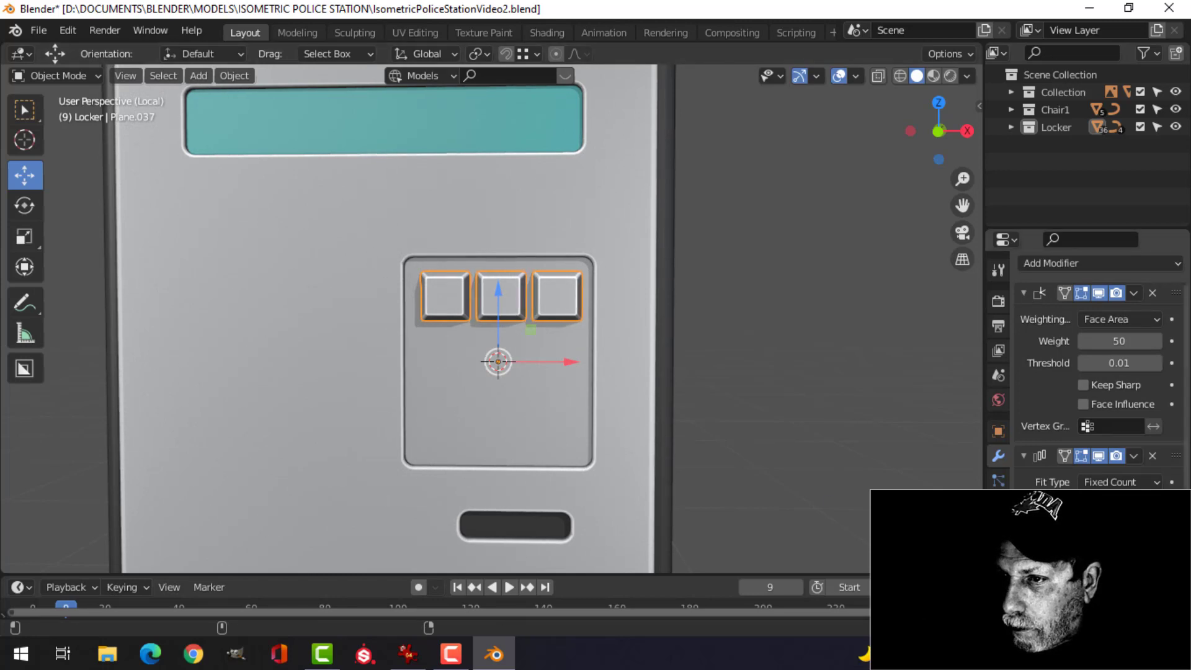
left_click_drag(565, 366, 555, 367)
- Scale the arrayed button's source mesh to 0.872 and raise it about 0.0038 m along Z
middle_click_drag(518, 385, 497, 222)
key("Tab")
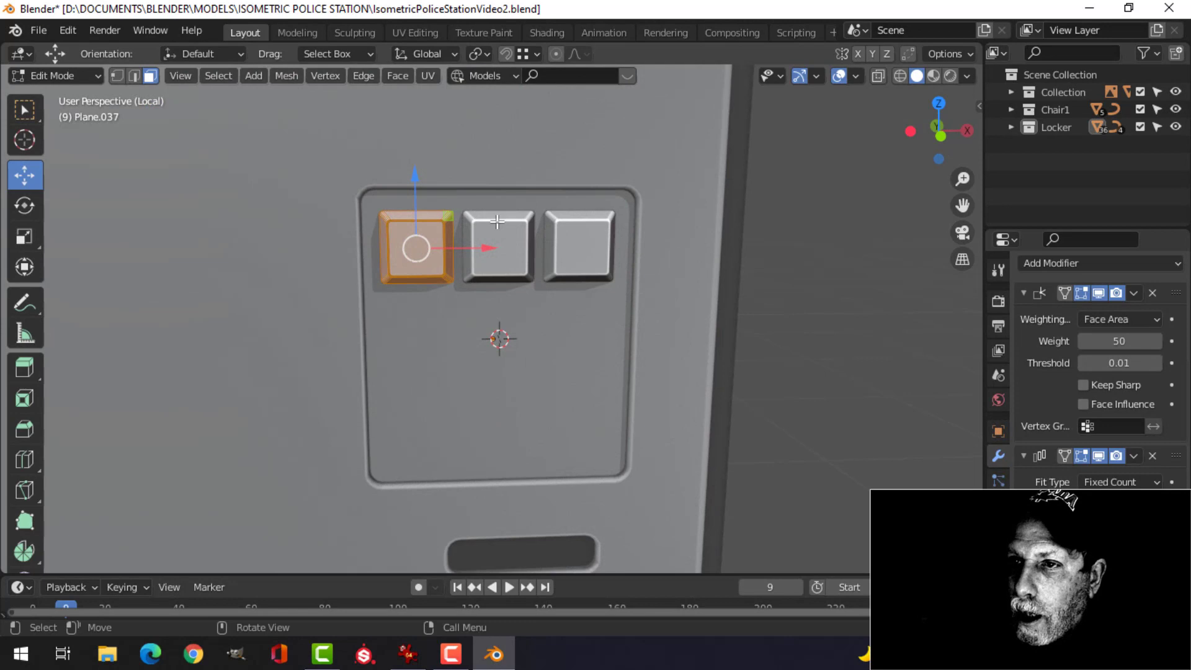
left_click(474, 55)
left_click(515, 113)
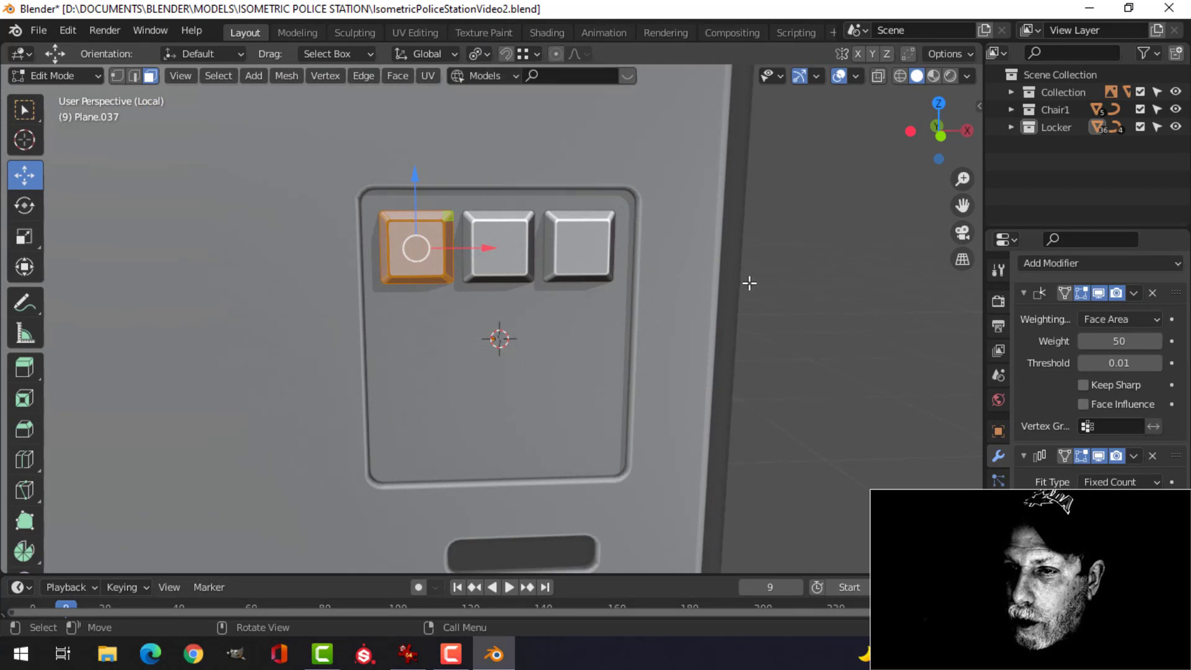
key("s")
key("Escape")
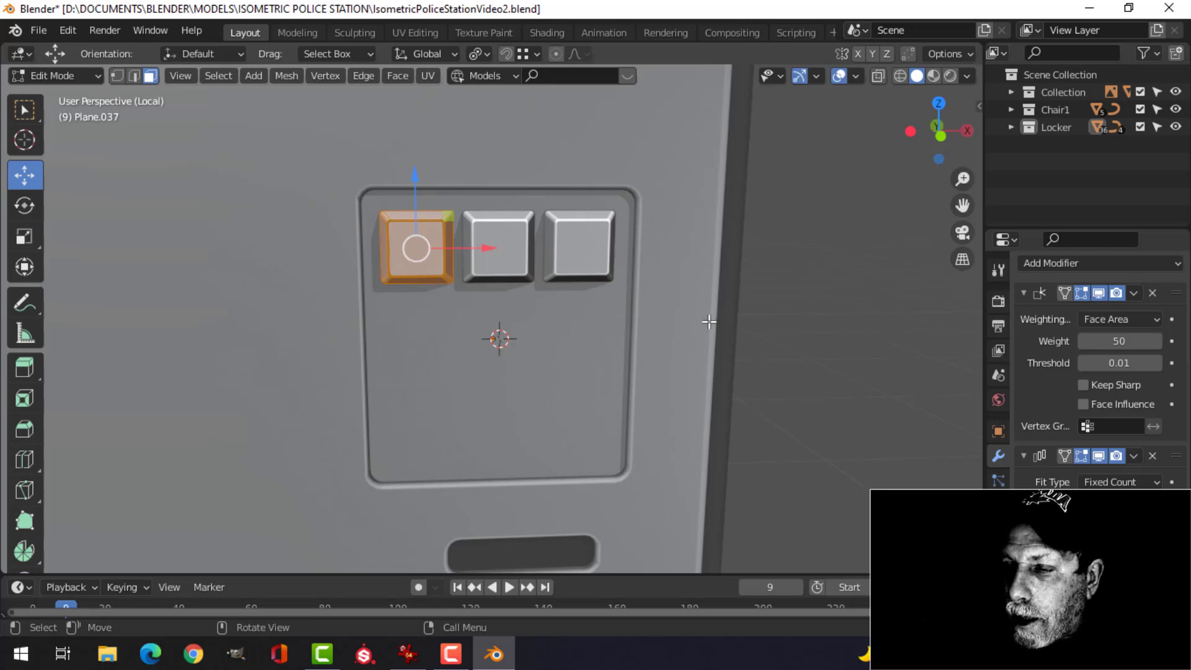
key("s")
left_click(678, 313)
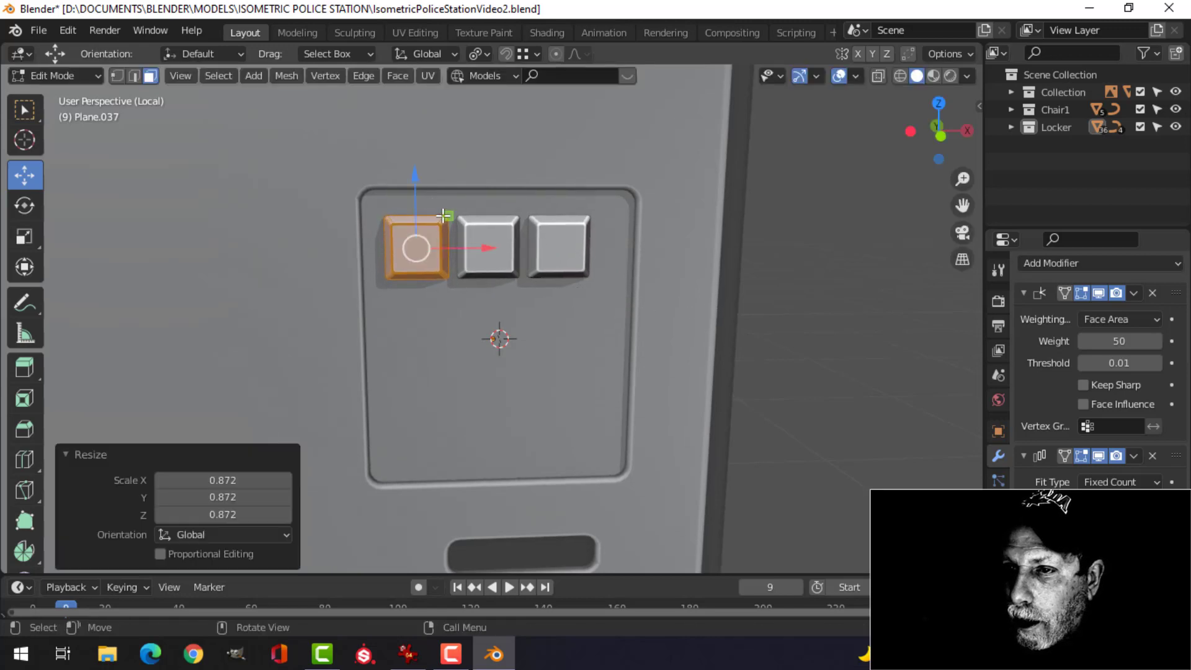
left_click_drag(415, 186, 412, 175)
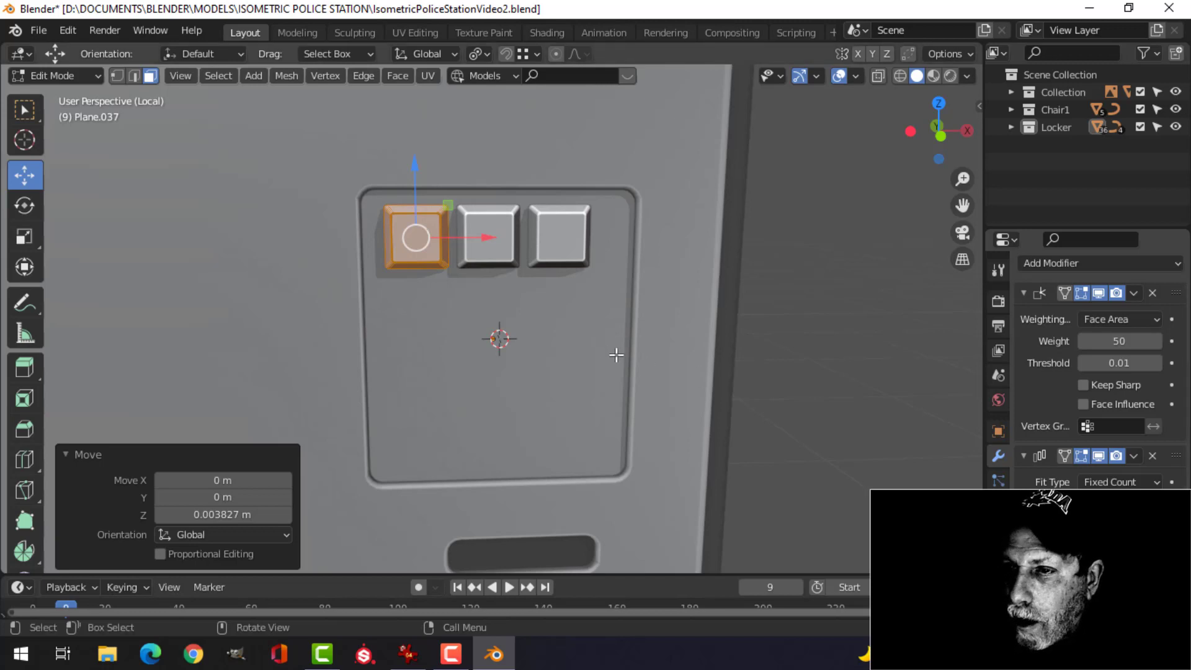
- Duplicate the source button three times down along Z to form four evenly spaced rows of keypad buttons
middle_click_drag(429, 290, 513, 311)
key("shift+d")
right_click(411, 178)
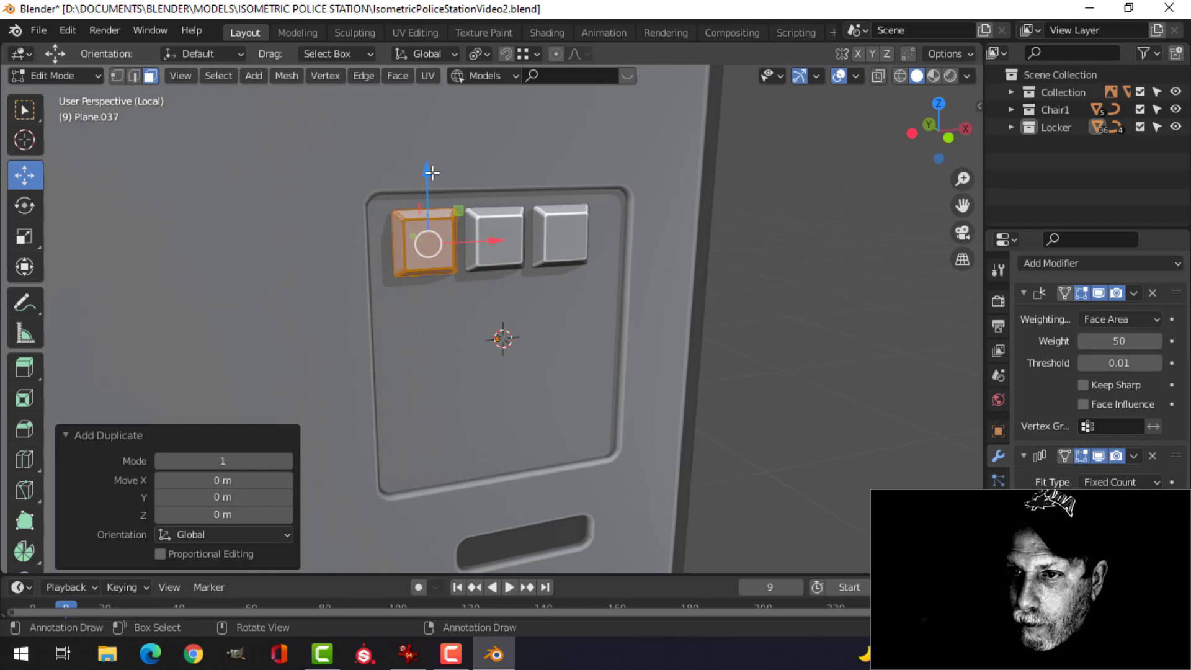
left_click_drag(432, 172, 445, 324)
key("shift+d")
right_click(451, 249)
middle_click_drag(544, 319, 557, 271, "shift")
key("shift+d")
right_click(518, 271)
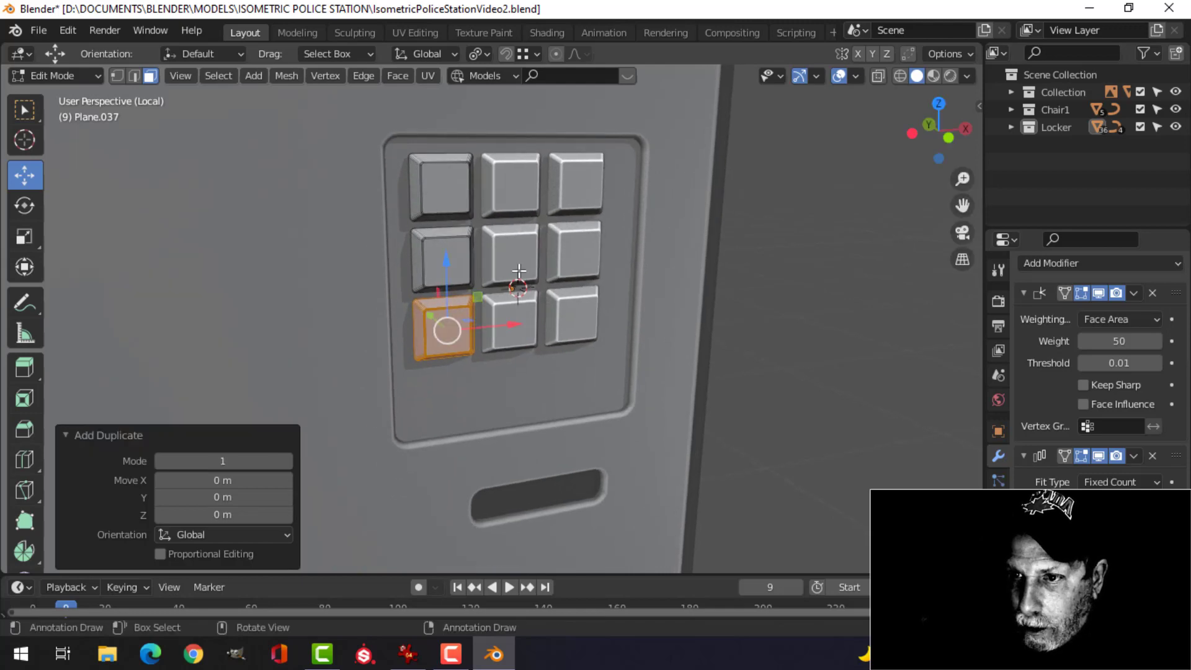
left_click_drag(447, 263, 460, 335)
middle_click_drag(633, 327, 585, 244)
scroll(604, 251, "down", 1)
scroll(614, 274, "down", 1)
key("Tab")
scroll(543, 287, "down", 3)
key("alt+a")
- Open the locker's front plate mesh for vertex editing in a front wireframe view
scroll(552, 296, "up", 2)
left_click(619, 235)
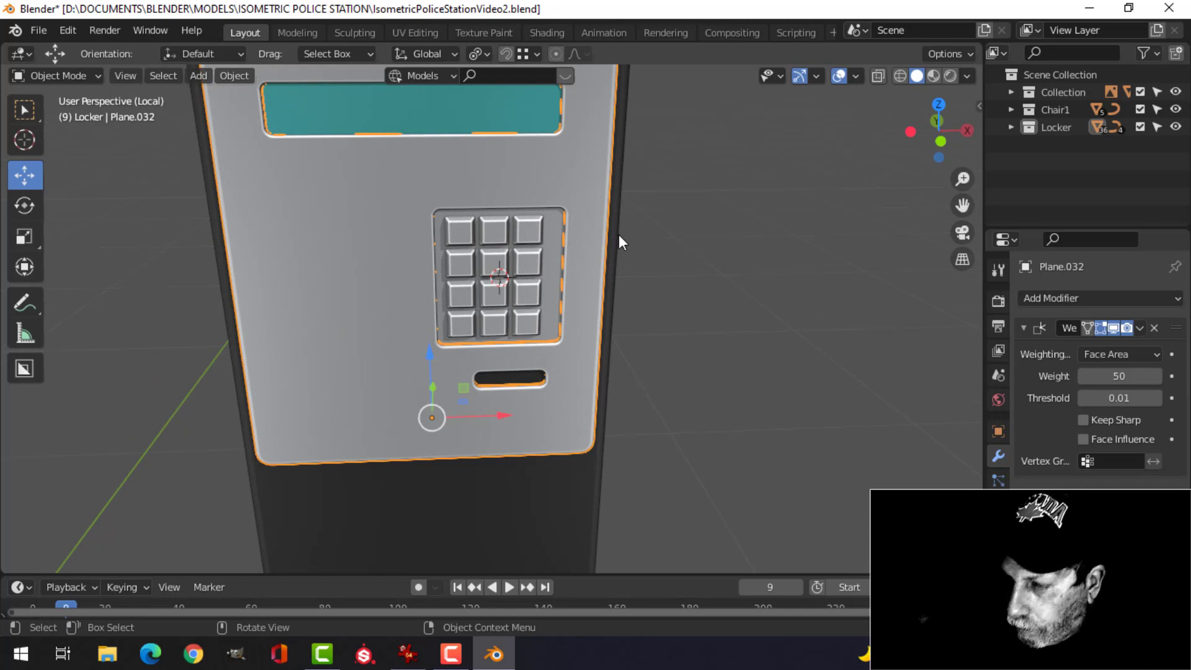
key("KP_1")
scroll(591, 249, "up", 2)
scroll(594, 252, "down", 1)
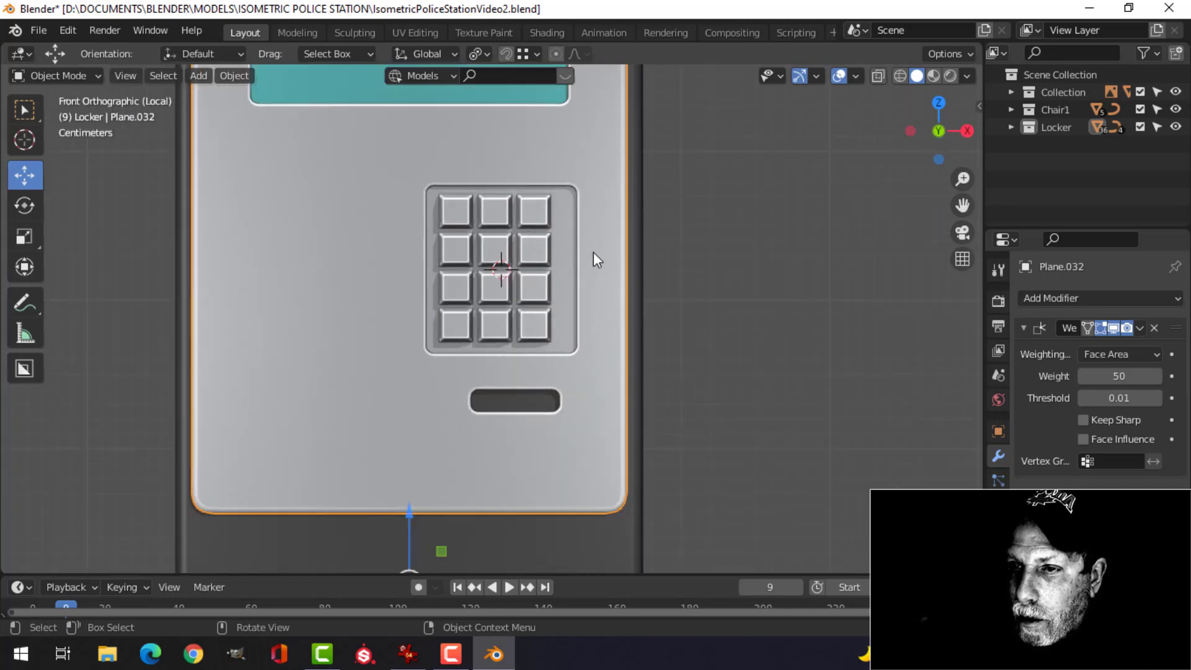
left_click(571, 247, "shift")
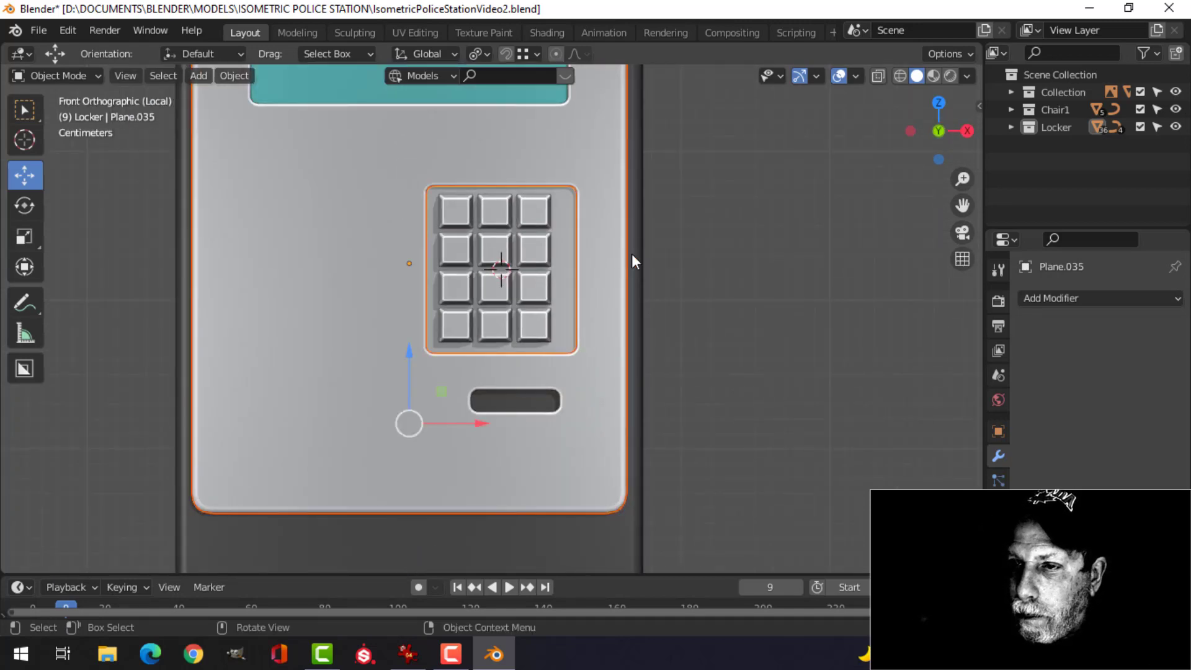
left_click(631, 254)
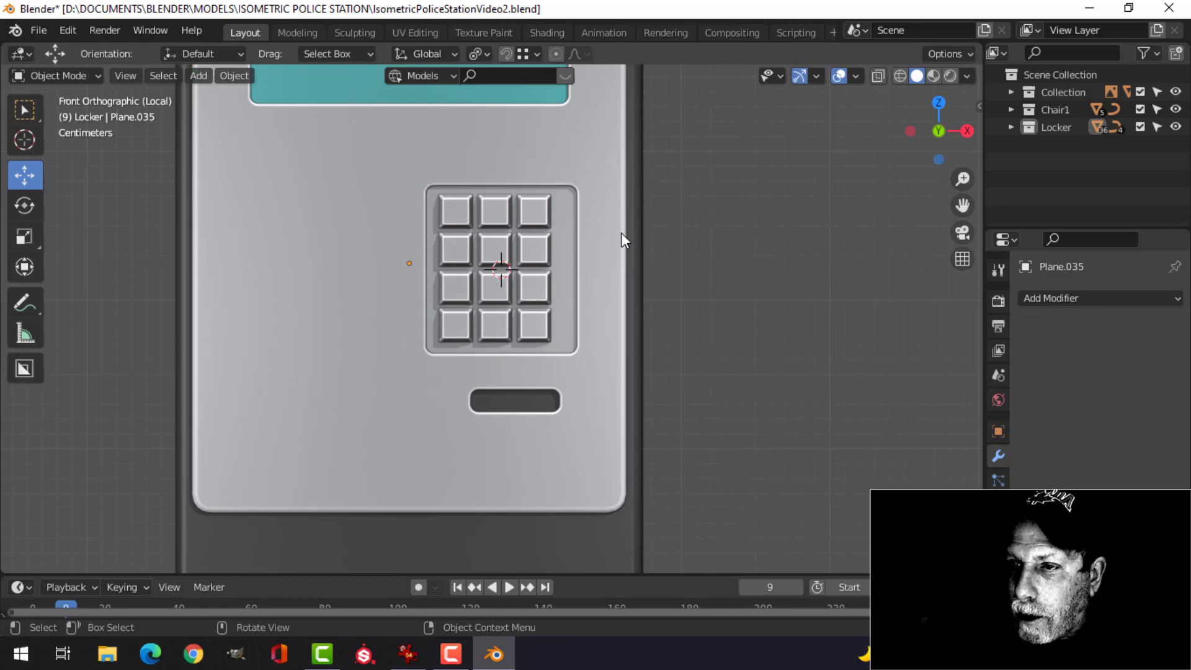
left_click(601, 192)
key("Tab")
key("alt+a")
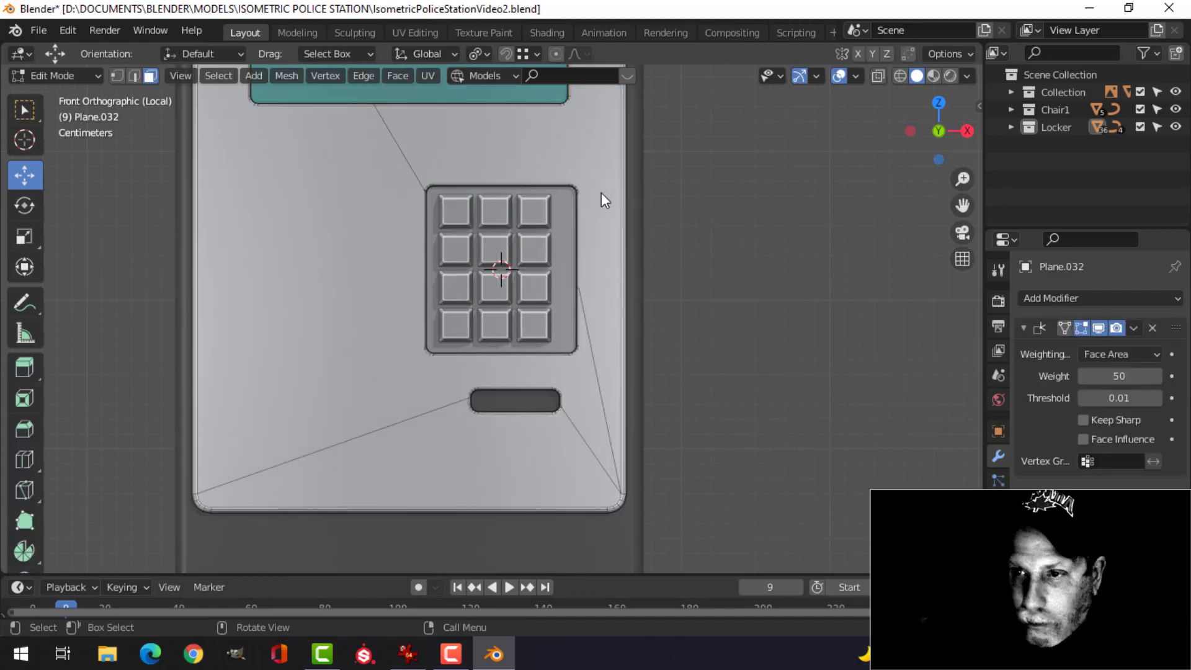
key("z")
left_click(469, 193)
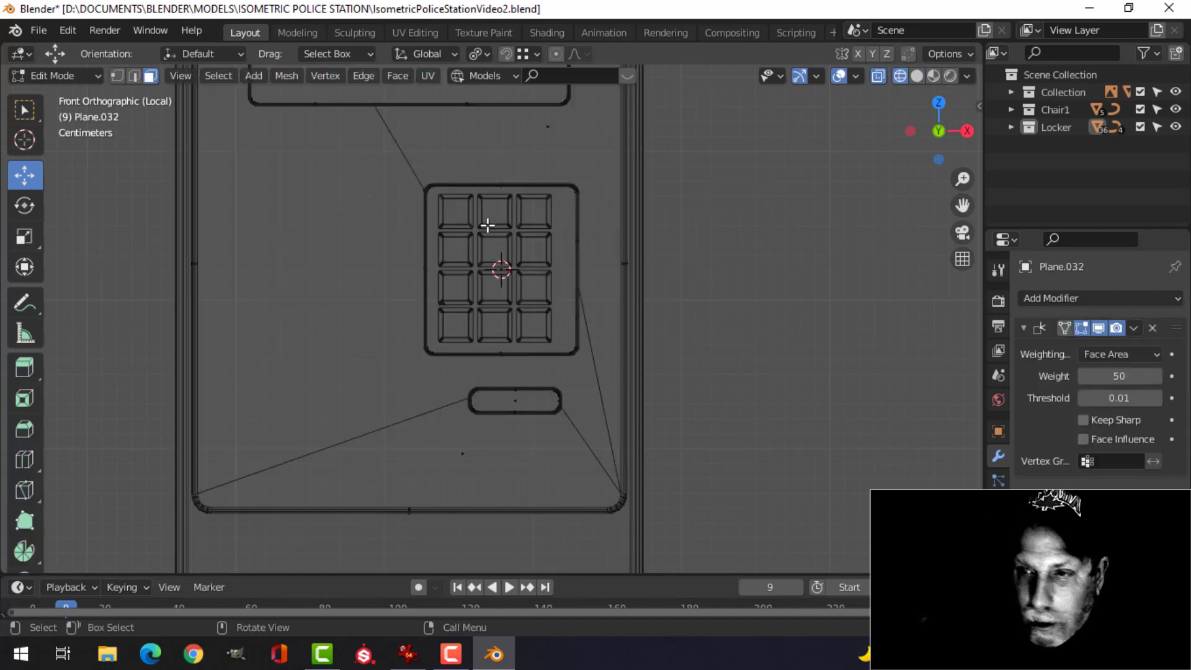
scroll(530, 234, "up", 1)
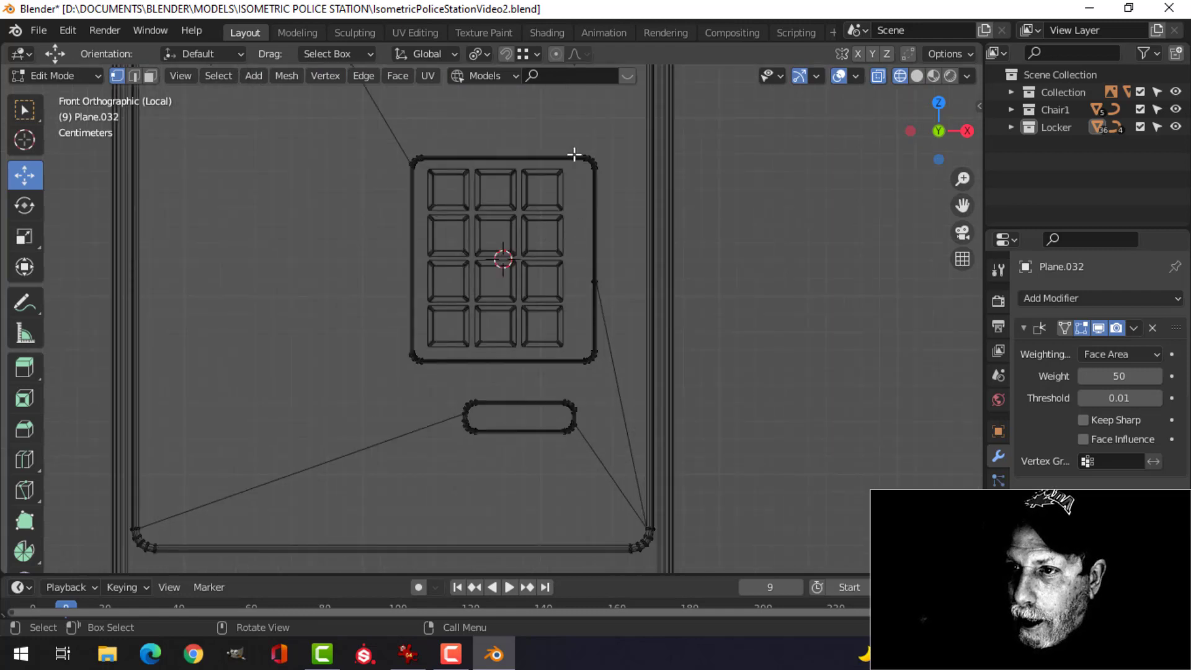
- Try to move the right-side vertices of the keypad recess inward along X
left_click_drag(560, 126, 627, 190)
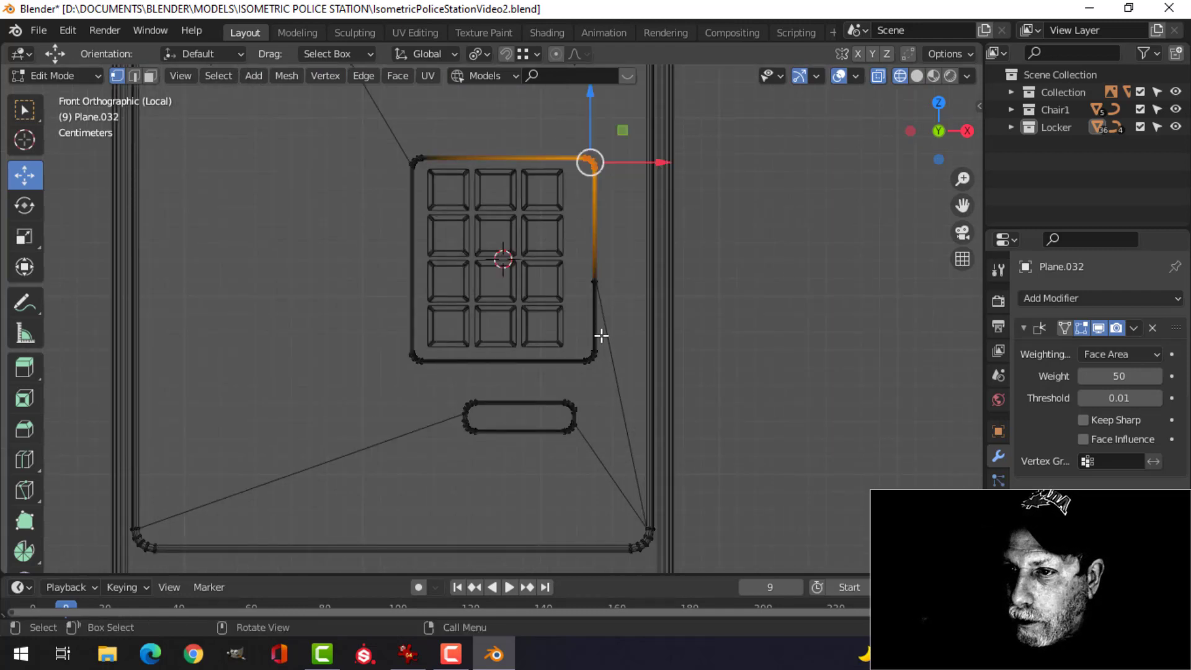
left_click_drag(567, 253, 622, 379, "shift")
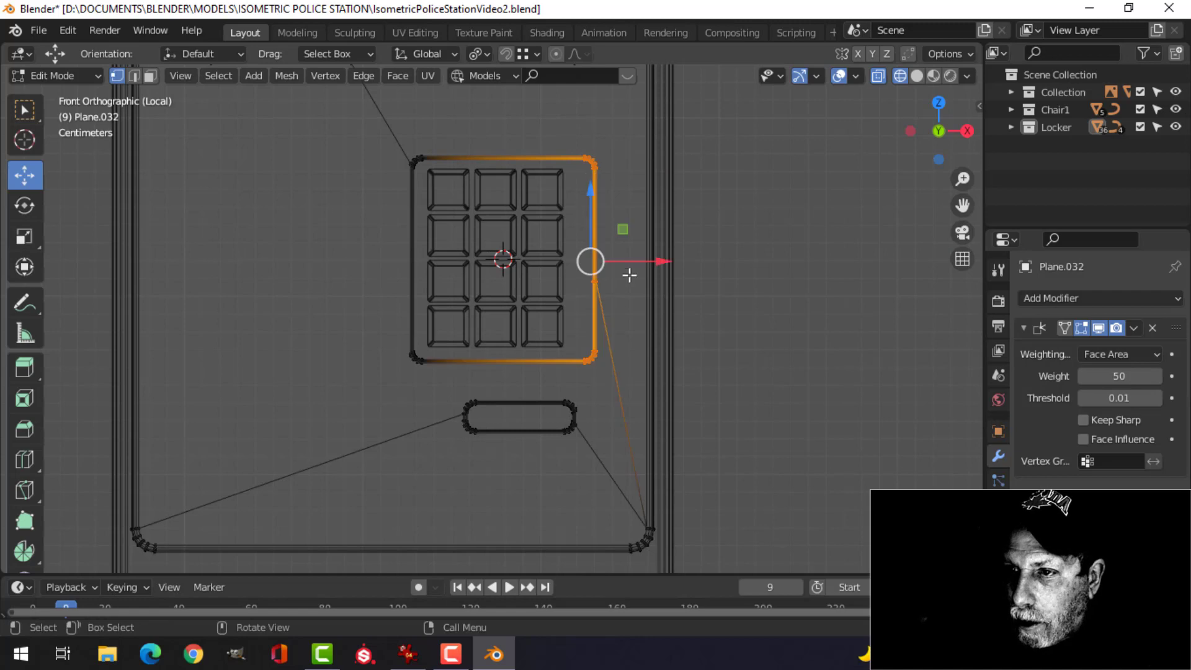
left_click_drag(659, 262, 634, 268)
key("ctrl+z")
key("alt+a")
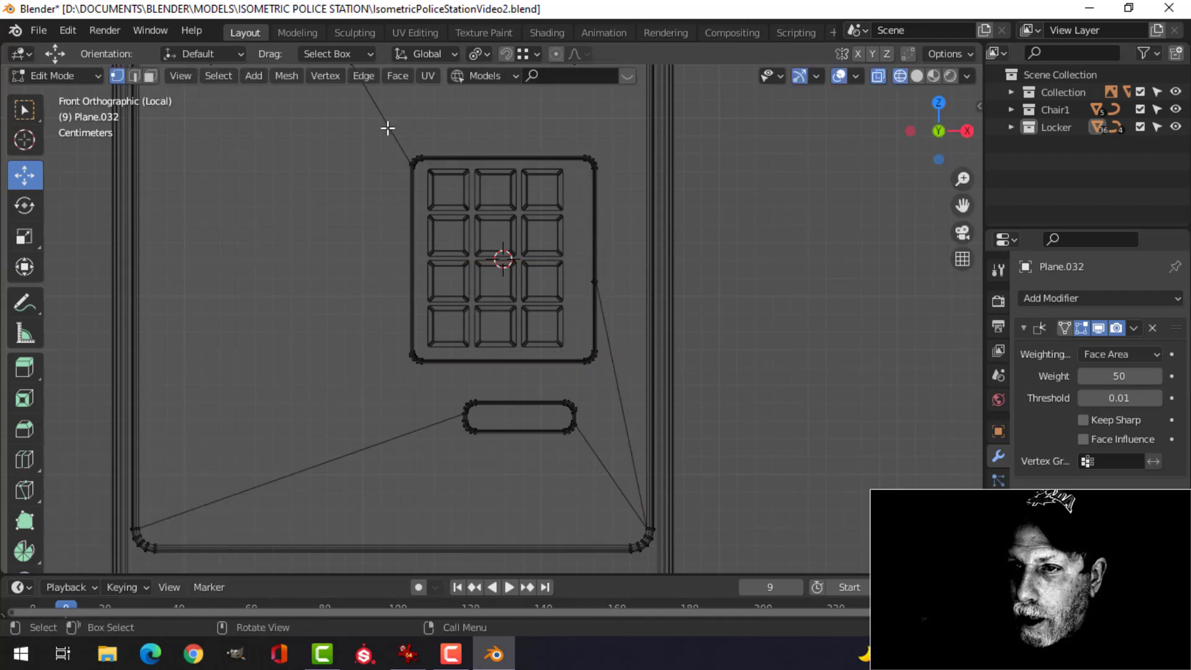
- Narrow the keypad recess in the front plate by moving its left-side vertices inward along X
left_click_drag(386, 117, 451, 316)
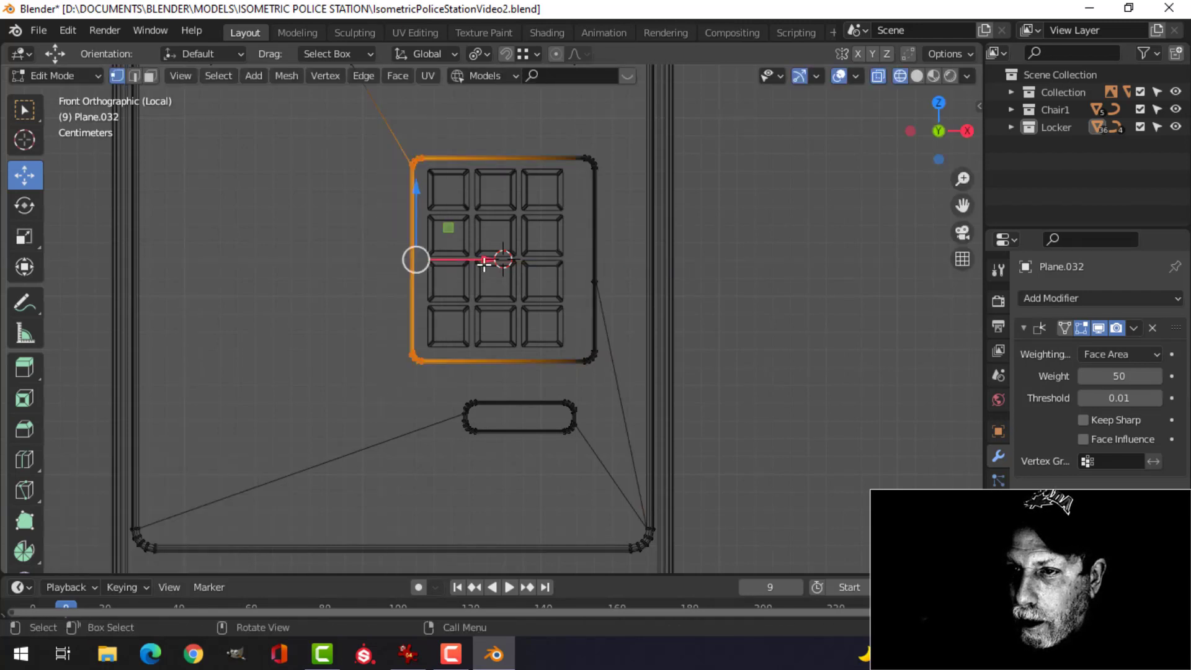
left_click_drag(484, 263, 508, 263)
key("alt+a")
key("Tab")
key("alt+a")
- Move the left-side vertices of the keypad's backing panel inward along X to match the narrowed recess
left_click(419, 193)
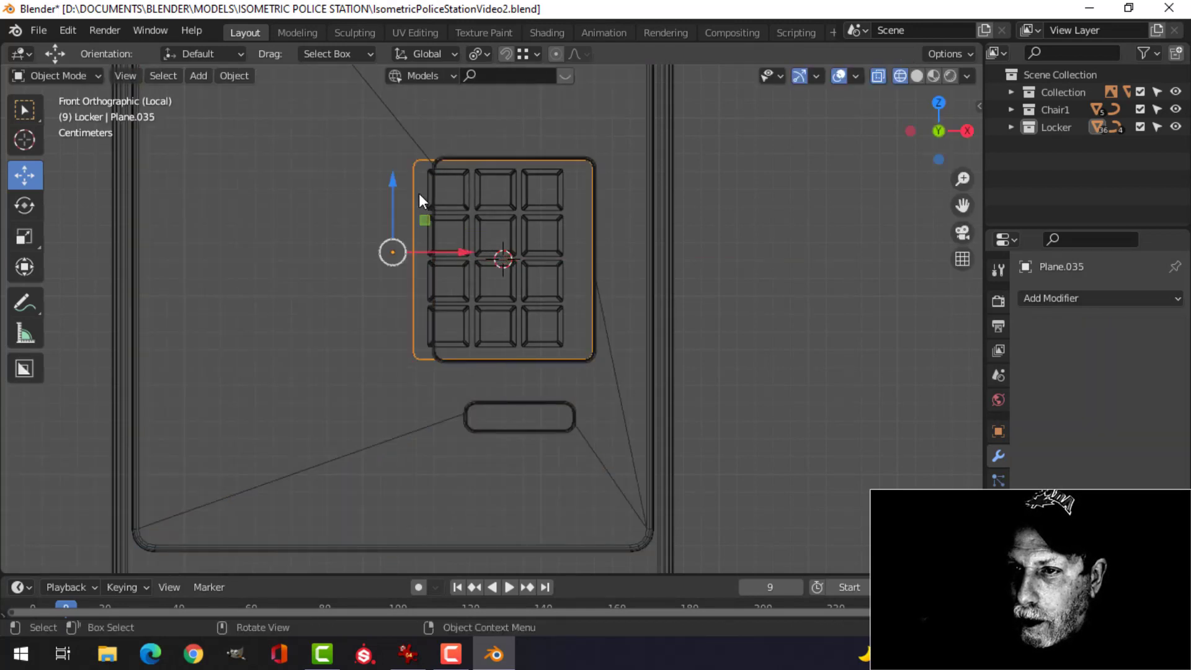
key("Tab")
key("alt+a")
left_click_drag(381, 127, 448, 399)
left_click_drag(481, 262, 621, 267)
key("alt+a")
key("Tab")
- Shift the keypad buttons about 0.0103 m along X to centre them in the recess, and save the file in solid view
left_click(519, 219)
key("z")
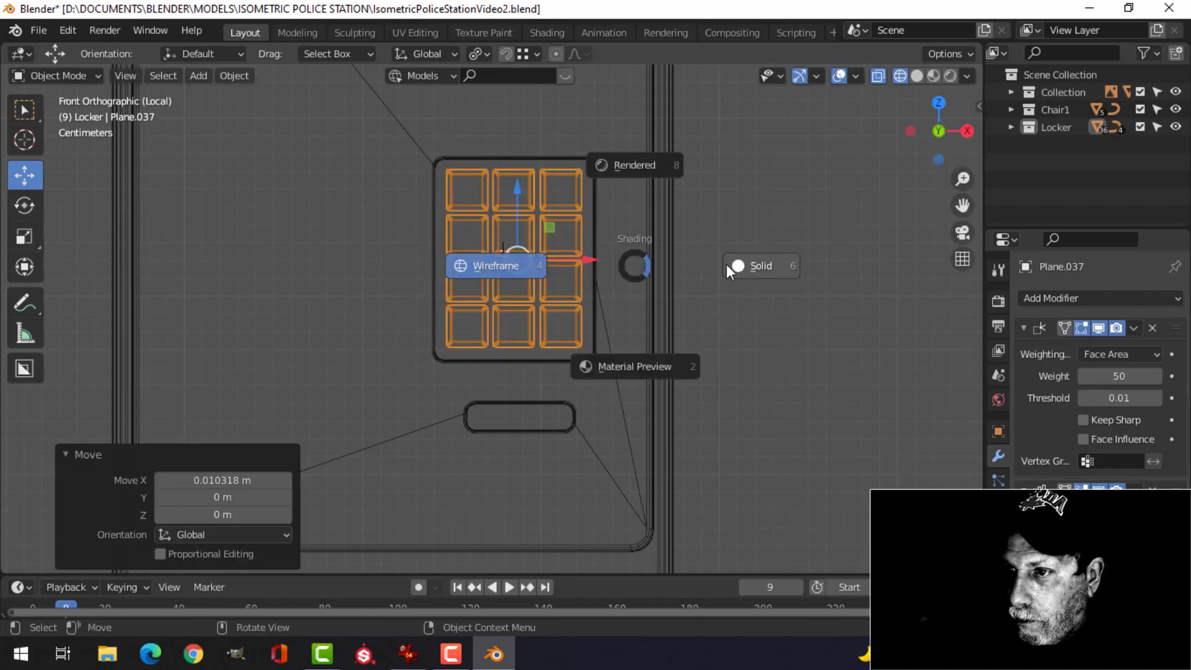
left_click(727, 265)
scroll(571, 259, "down", 1)
middle_click_drag(571, 259, 500, 275)
scroll(514, 362, "down", 2)
middle_click_drag(519, 326, 618, 333)
scroll(584, 331, "down", 3)
scroll(617, 332, "up", 2)
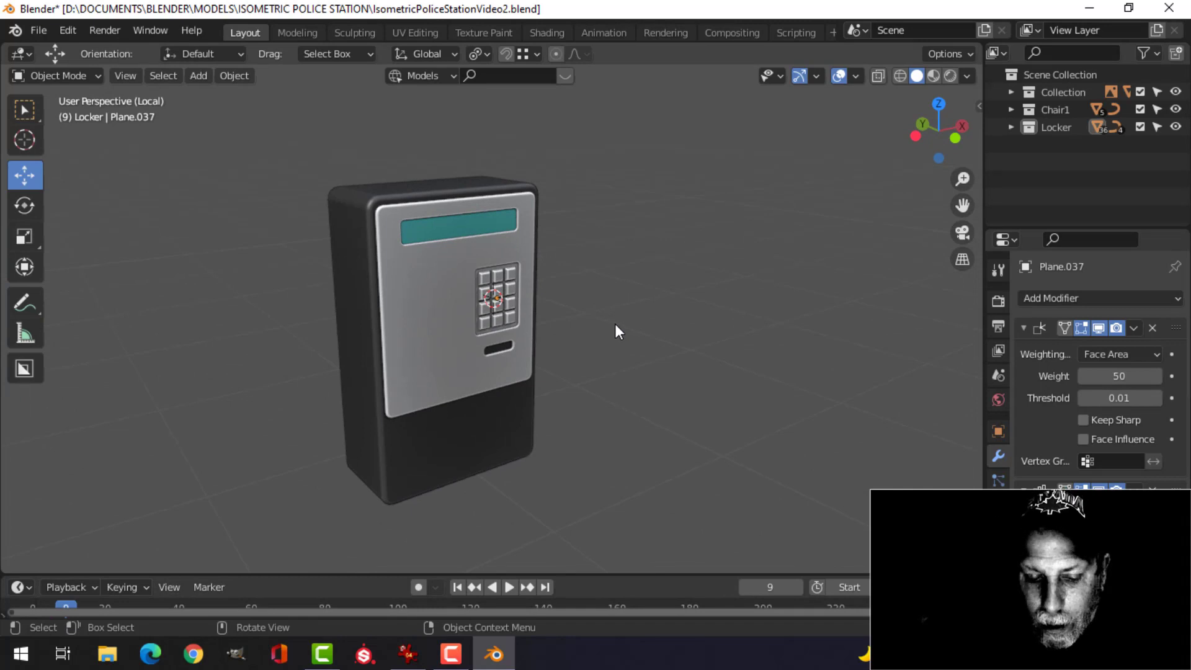
key("ctrl+s")
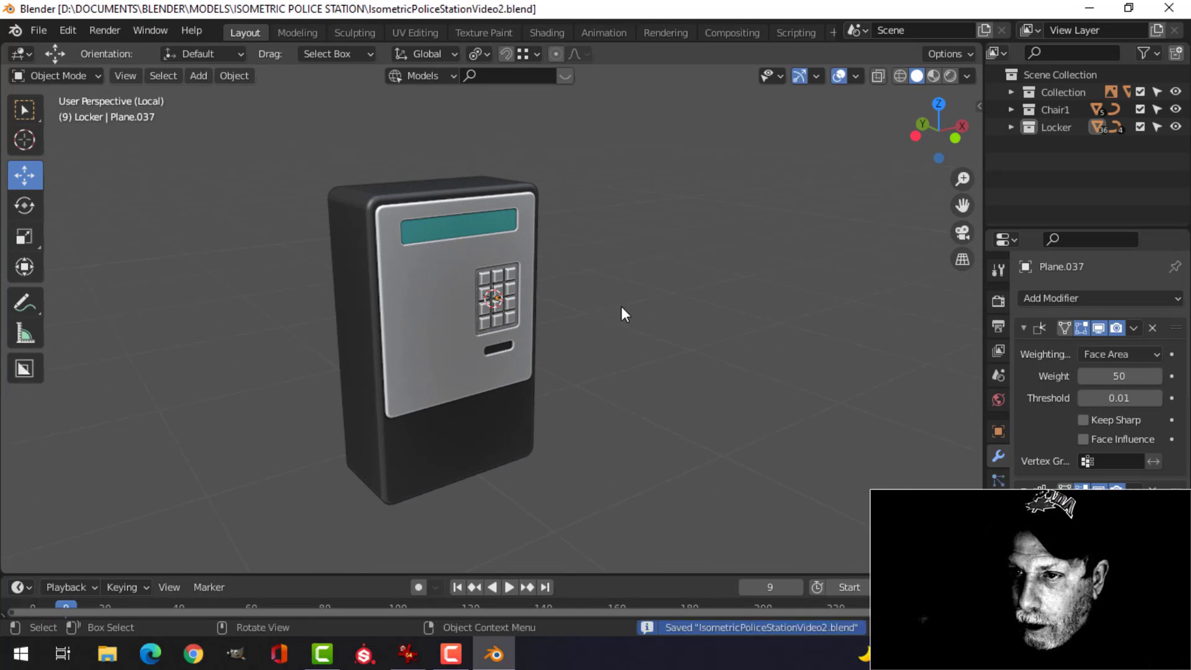
- Add a mesh circle with 18 vertices and a 1 m radius at the 3D cursor
middle_click_drag(620, 306, 512, 278)
scroll(511, 278, "up", 2)
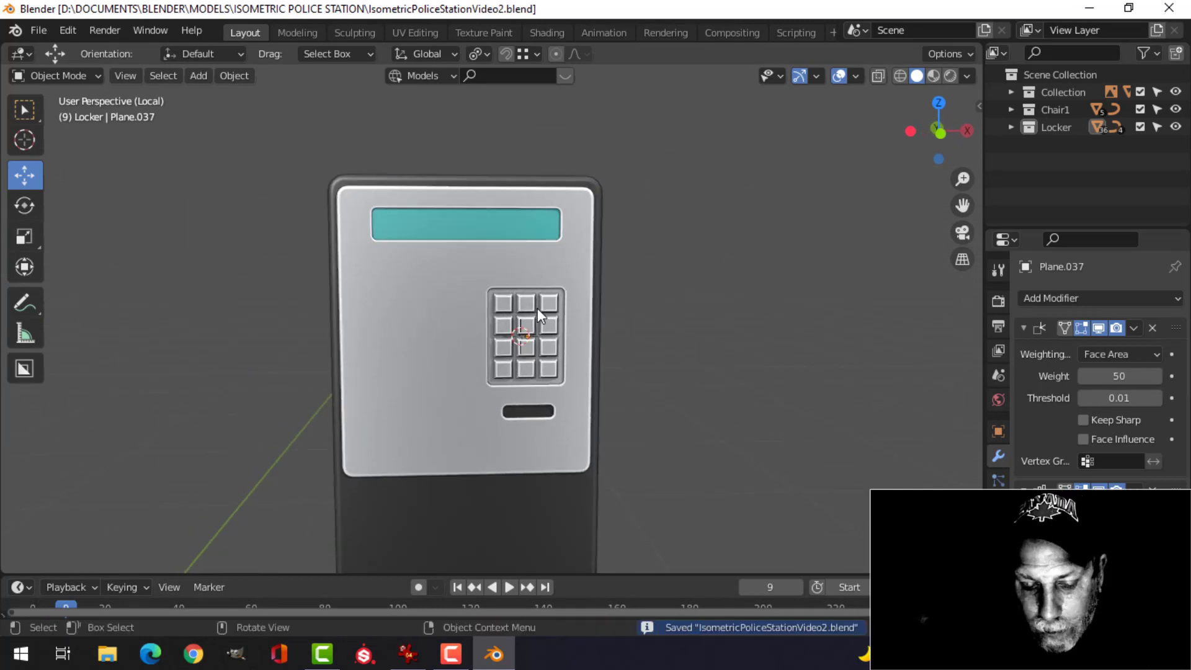
key("shift+a")
mouse_move(464, 242)
left_click(613, 277)
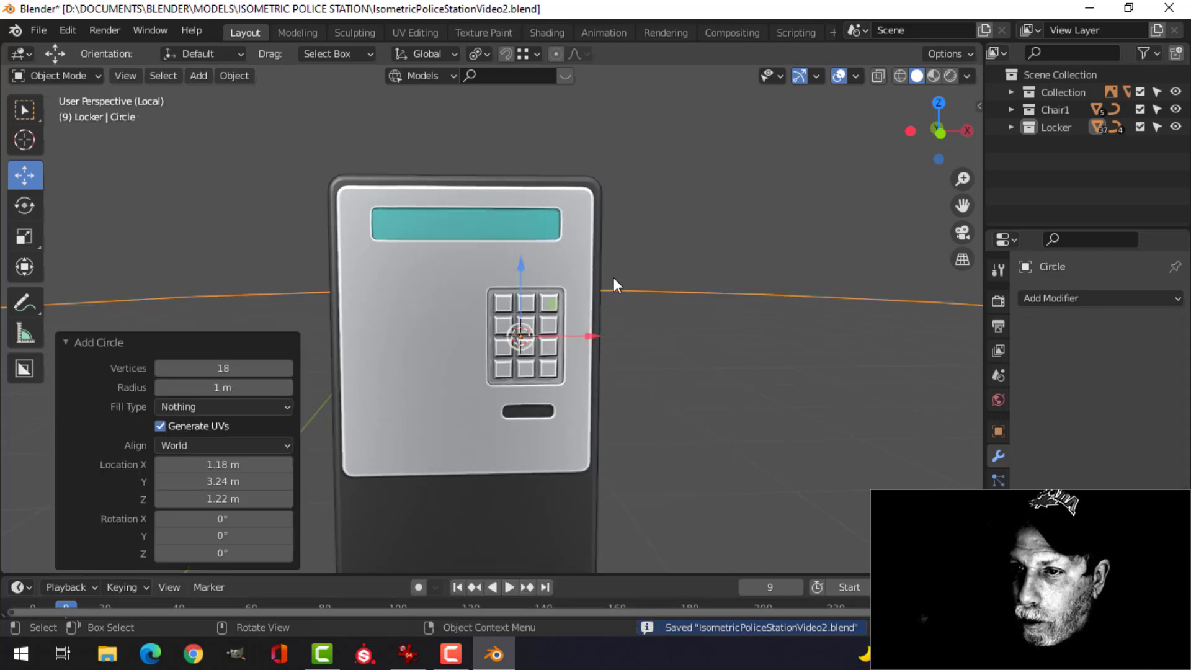
- Shrink the circle's mesh to a small disc size and move it along X to beside the keypad, finishing with a 0.213 scale
key("Tab")
key("s")
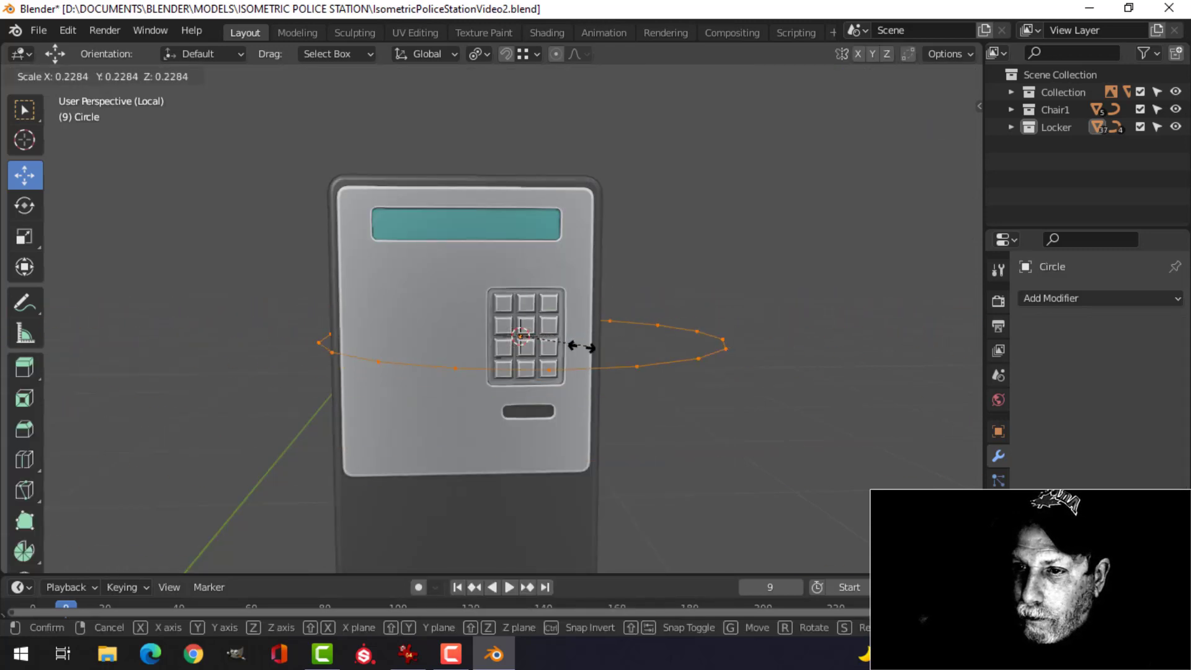
left_click(523, 350)
left_click_drag(591, 339, 492, 341)
key("s")
left_click(458, 346)
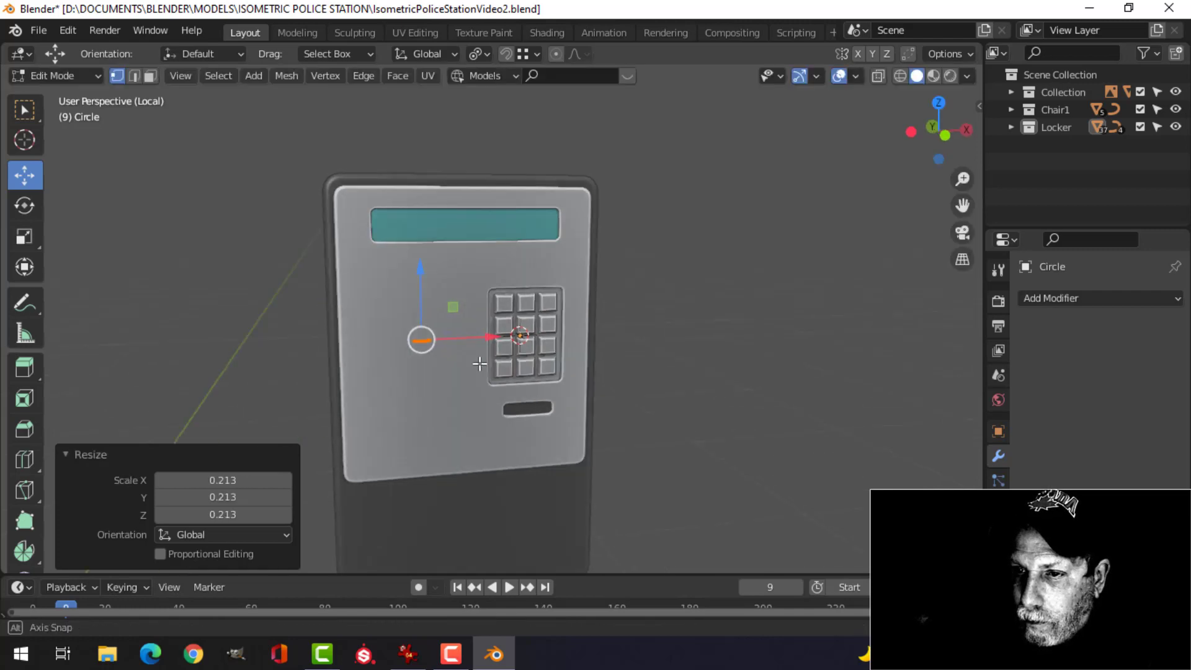
- Rotate the circle 90° about X and move it about -0.052 m along Y to in front of the locker's front plate
middle_click_drag(482, 364, 508, 341)
key("r")
key("x")
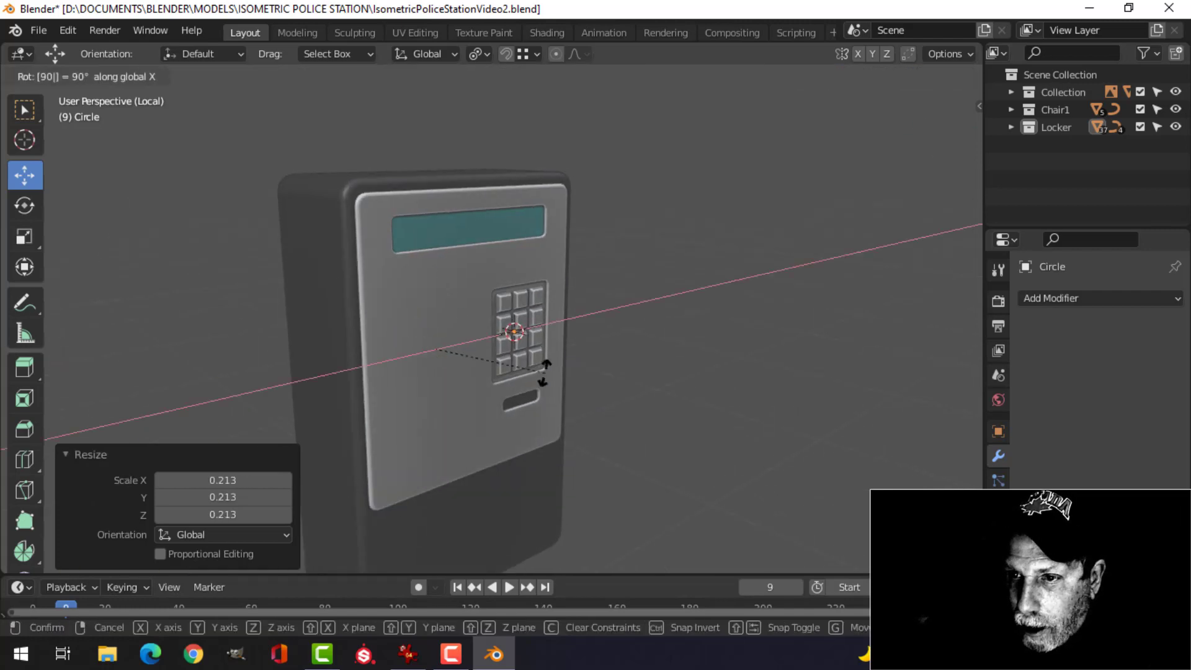
key("Return")
middle_click_drag(473, 391, 497, 404)
left_click_drag(404, 341, 445, 354)
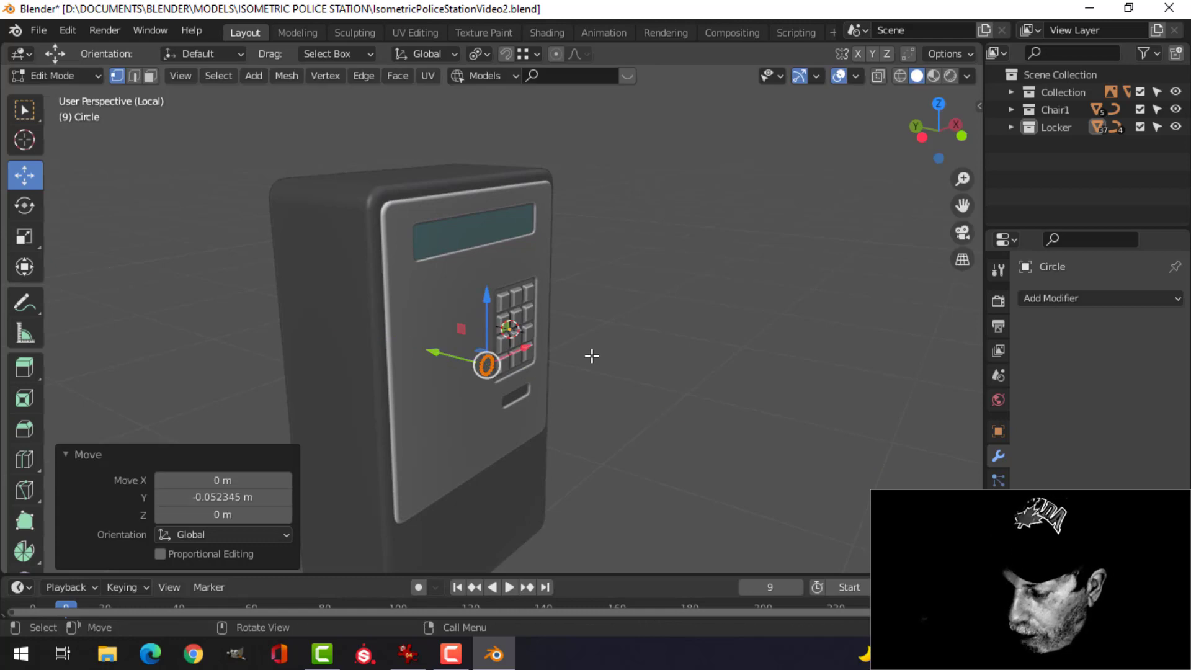
- Scale the circle beside the keypad down by a factor of 0.662
key("KP_1")
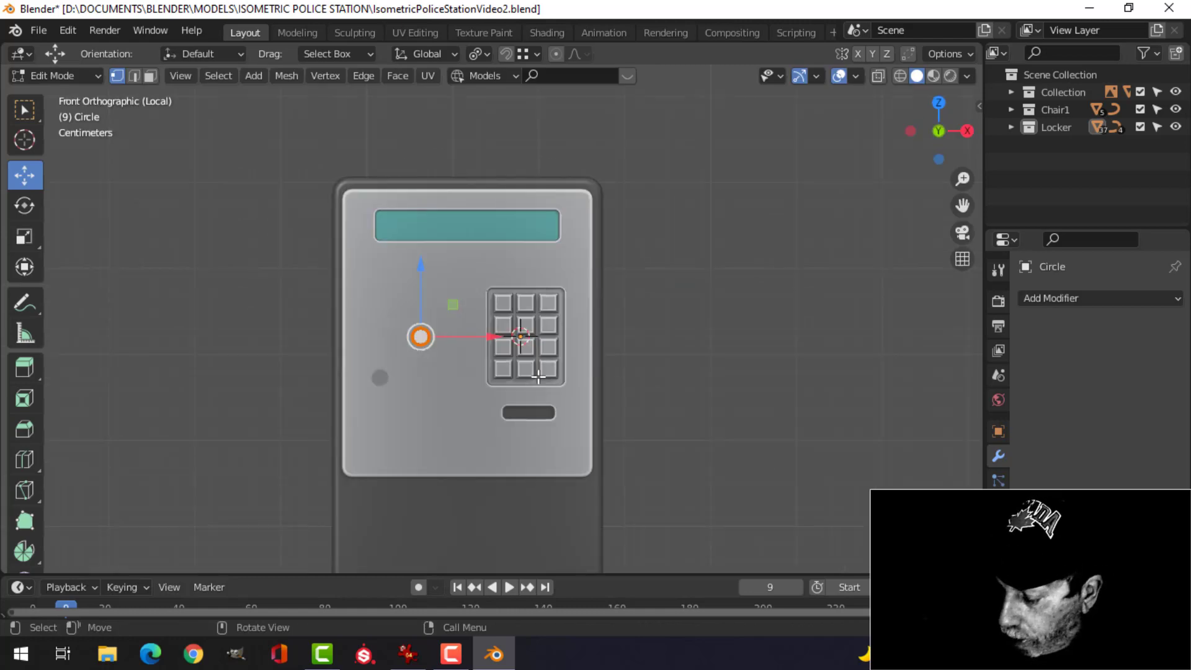
key("s")
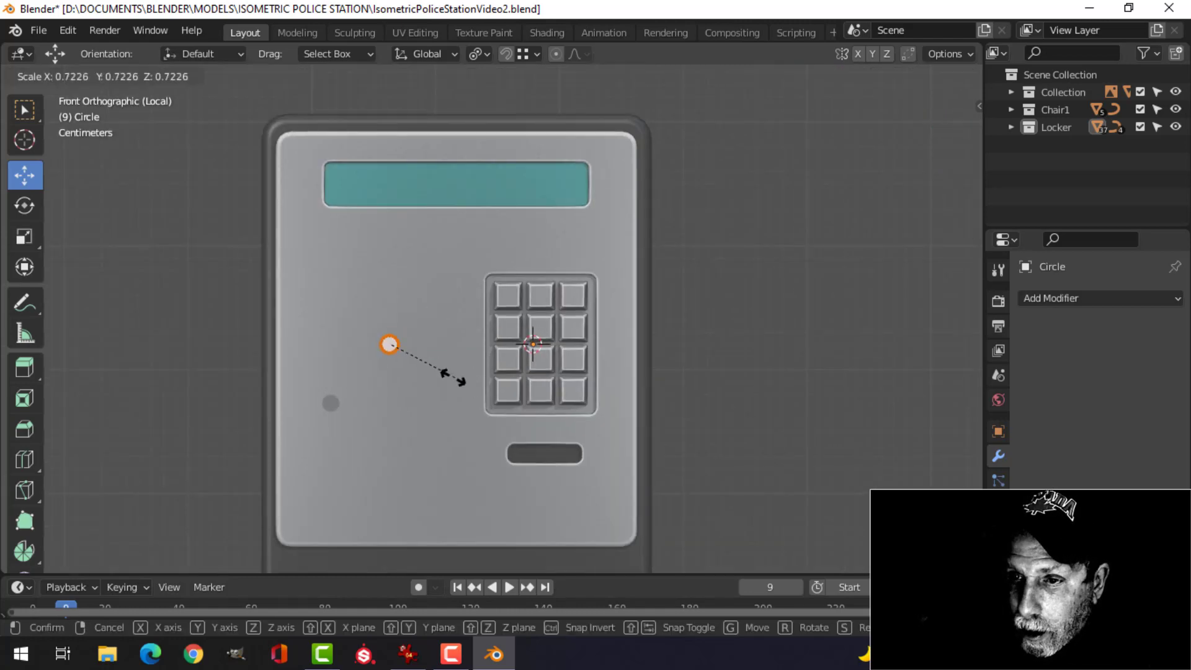
left_click(457, 386)
- Extrude the circle's face to give the disc thickness, and delete its rear face
middle_click_drag(457, 385, 540, 341)
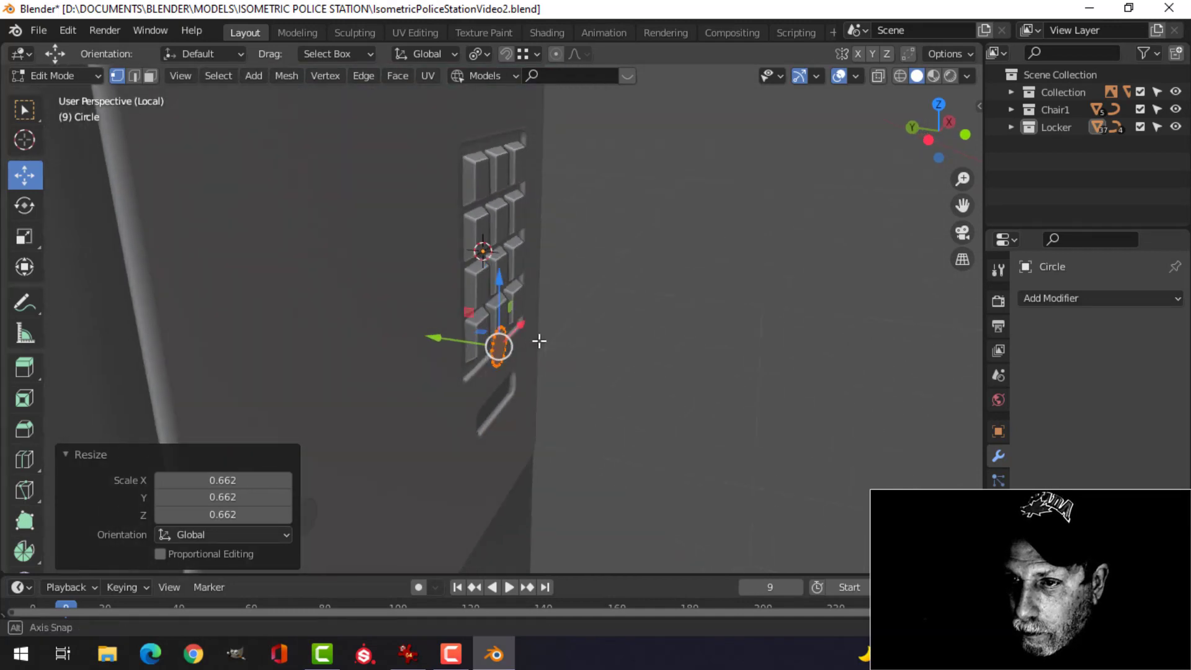
mouse_move(539, 396)
middle_mouse_down()
mouse_move(556, 370)
mouse_move(545, 380)
middle_mouse_up()
key("e")
left_click(536, 394)
key("x")
left_click(532, 395)
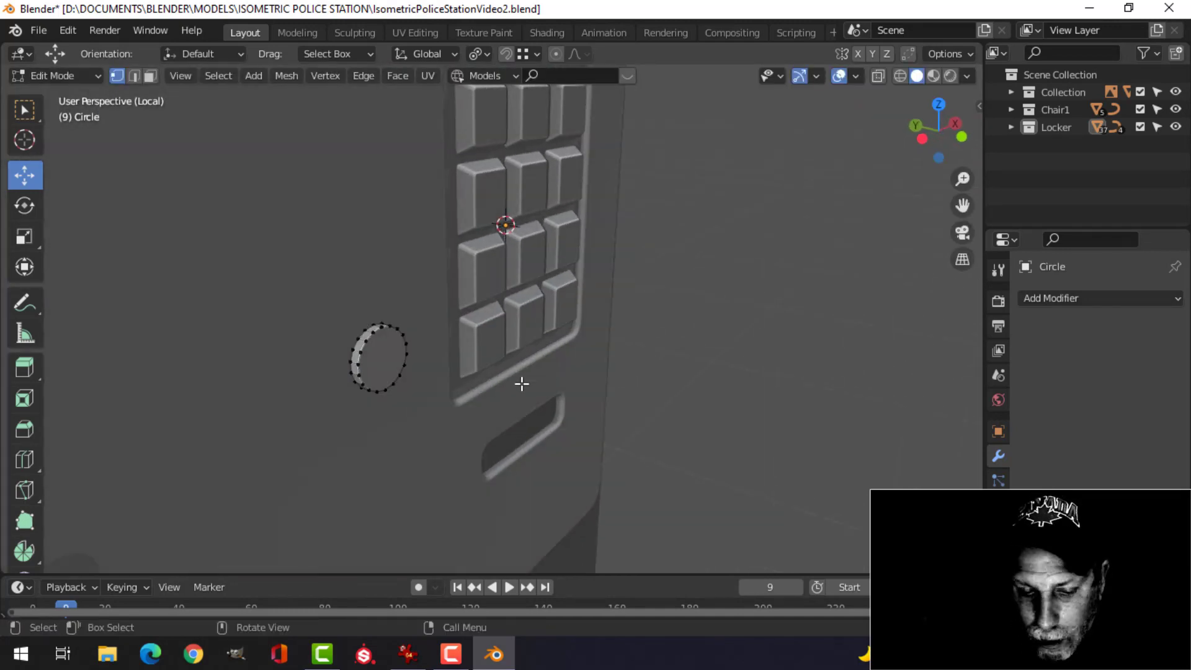
- Bevel the rim of the disc's front face with a narrow two-segment bevel
key("3")
left_click(397, 361)
scroll(421, 355, "up", 3)
middle_click_drag(455, 317, 548, 307, "shift")
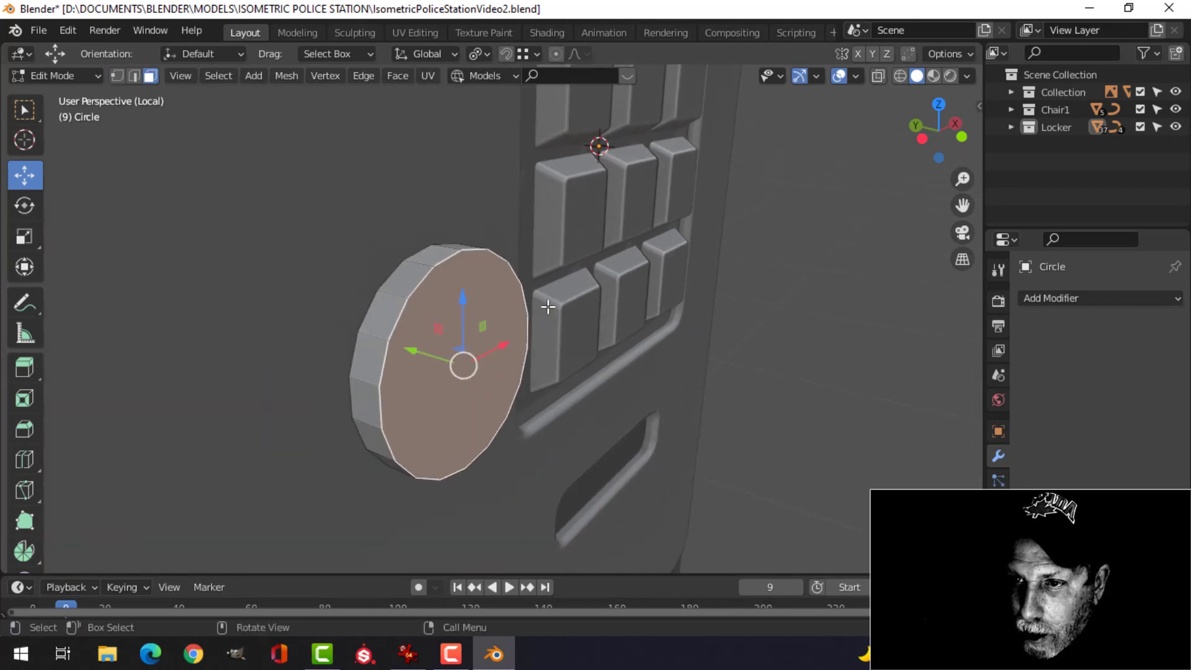
key("ctrl+b")
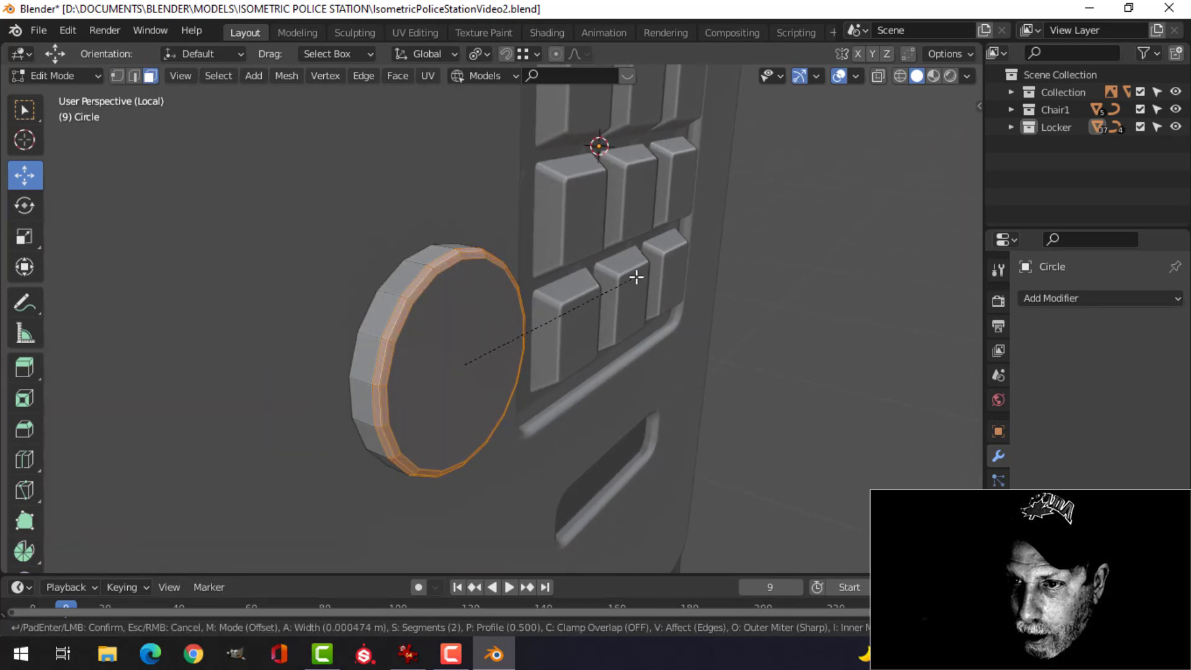
left_click(632, 276)
- Apply smooth shading to the beveled disc, and clear the selection
key("Tab")
right_click(450, 293)
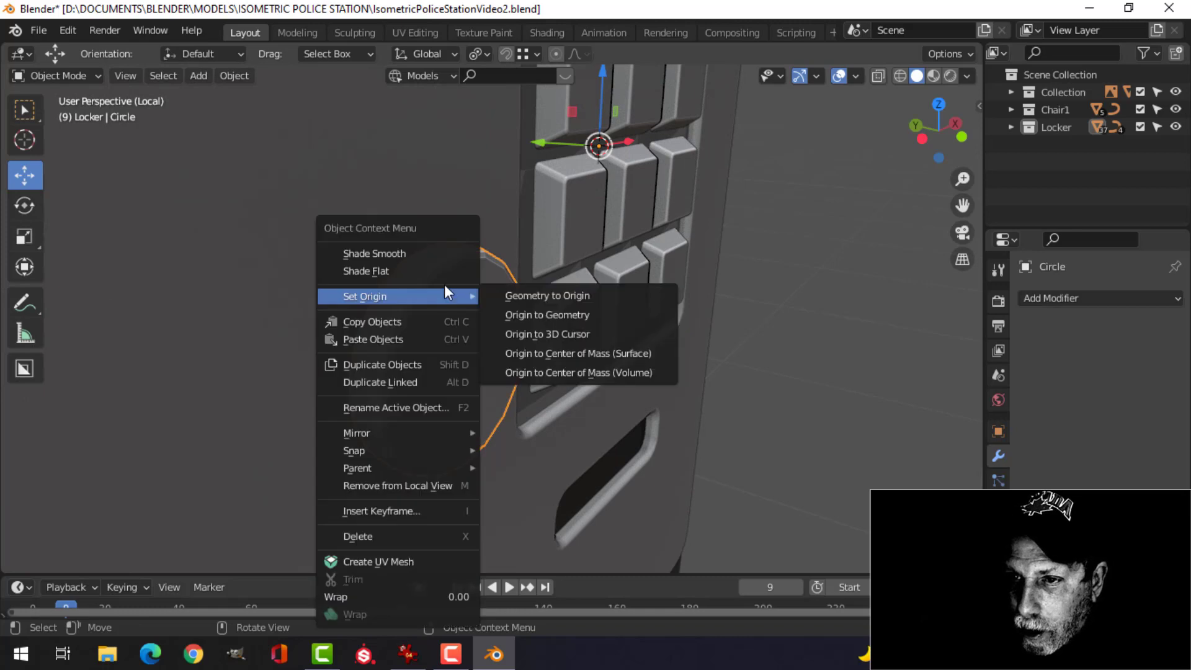
left_click(423, 253)
scroll(475, 304, "down", 3)
key("alt+a")
- Add a Weighted Normal modifier to the disc and enable Auto Smooth for its normals
left_click(475, 345)
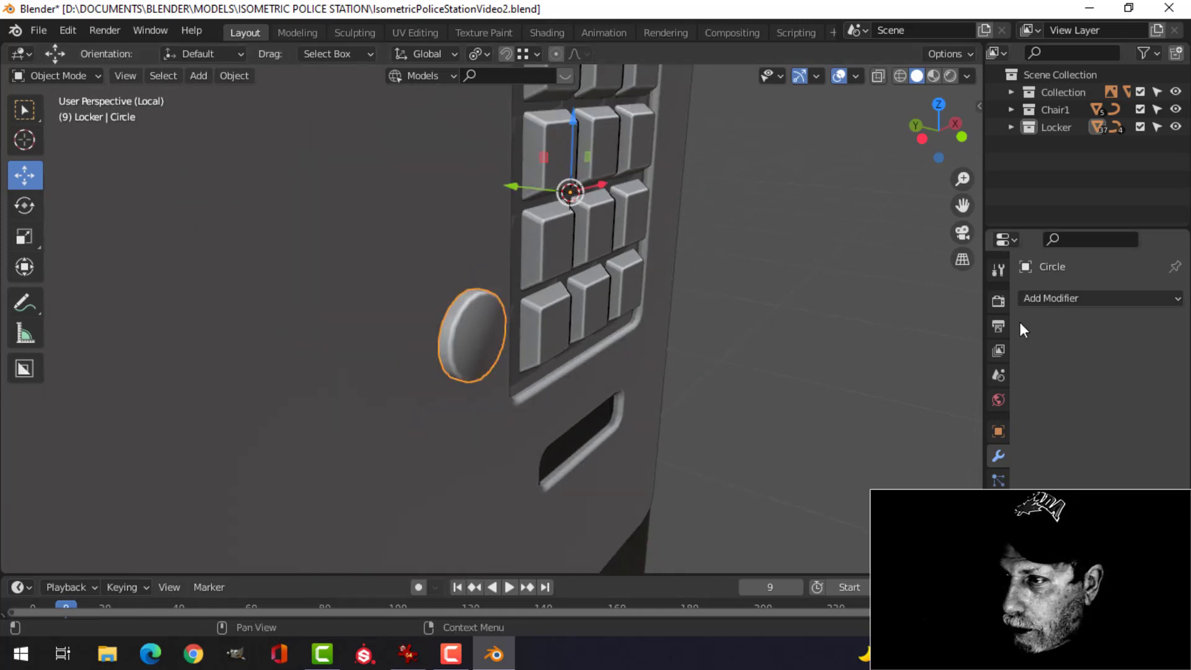
left_click(1048, 299)
left_click(713, 424)
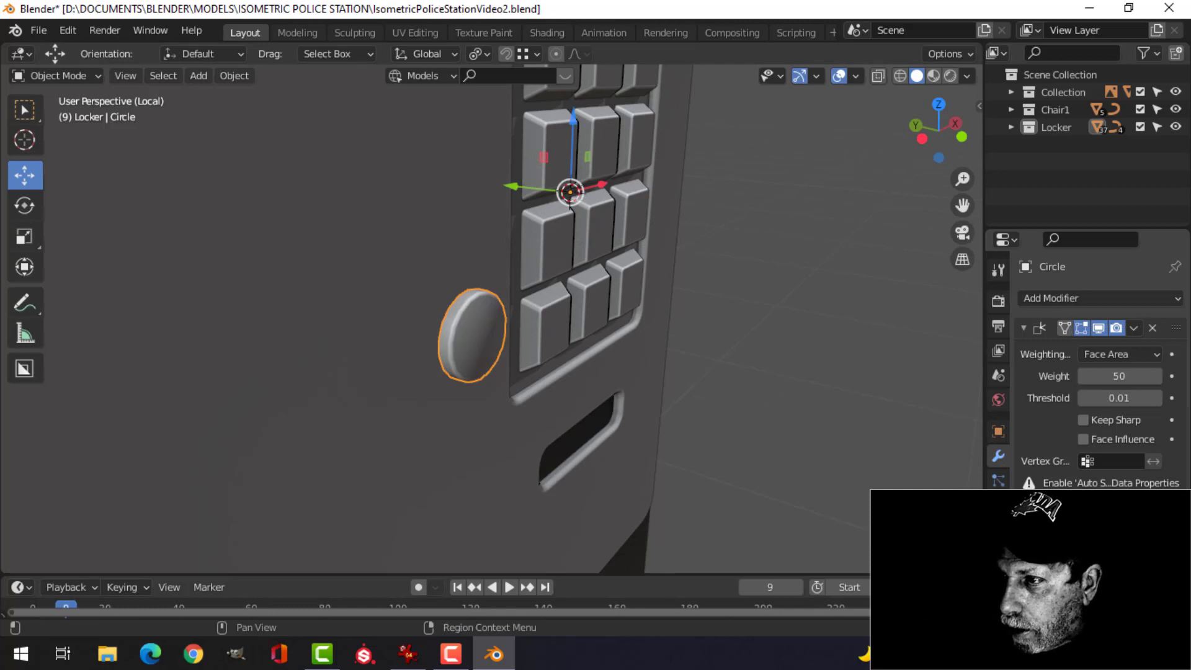
left_click(998, 554)
scroll(1080, 527, "down", 3)
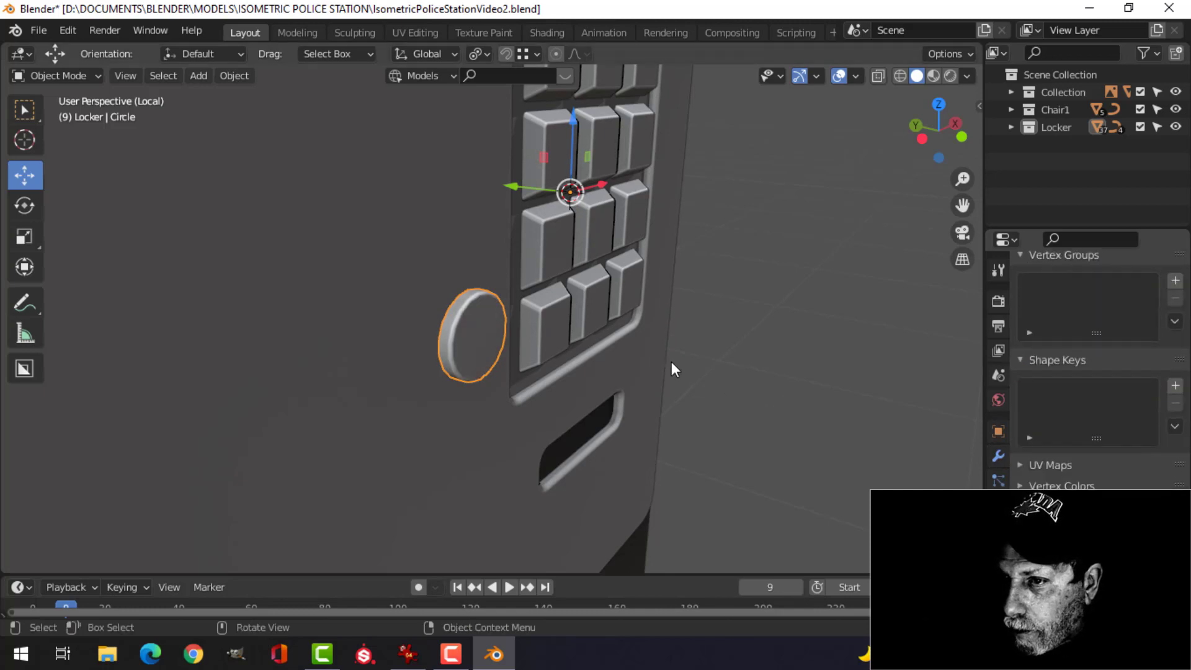
key("alt+a")
- Move the disc's mesh about -0.078 m along X and 0.157 m along Z, into the front plate's upper-left corner
middle_click_drag(568, 332, 509, 328)
left_click(222, 307)
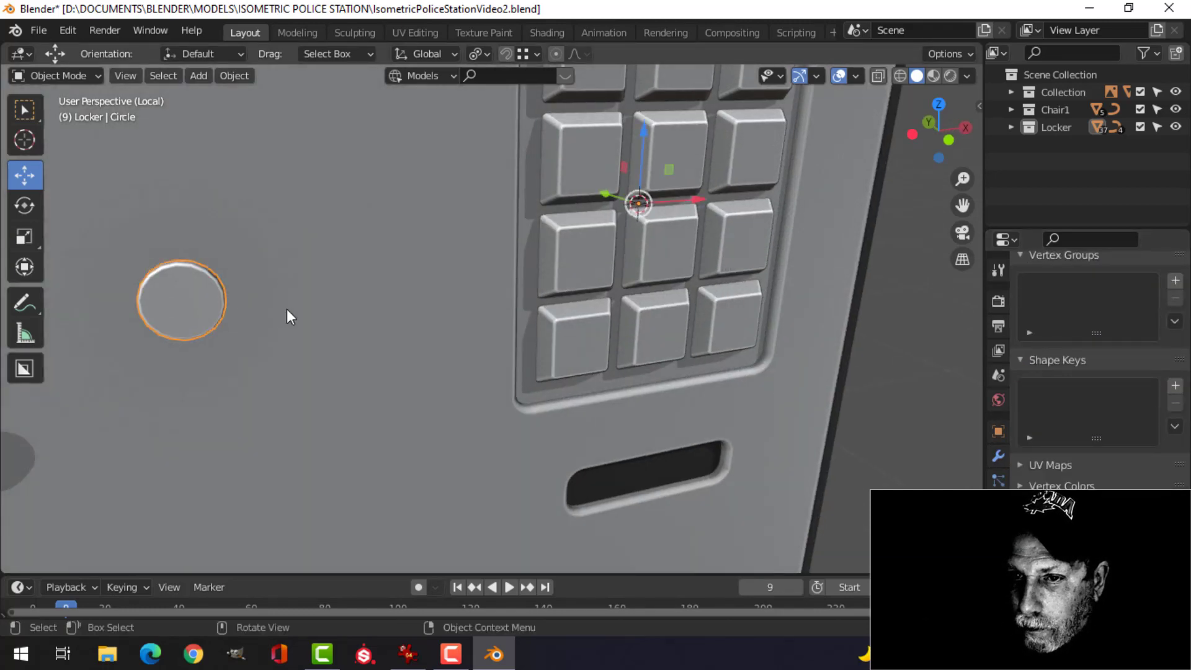
key("KP_1")
scroll(326, 314, "down", 5)
middle_click_drag(407, 295, 481, 446, "shift")
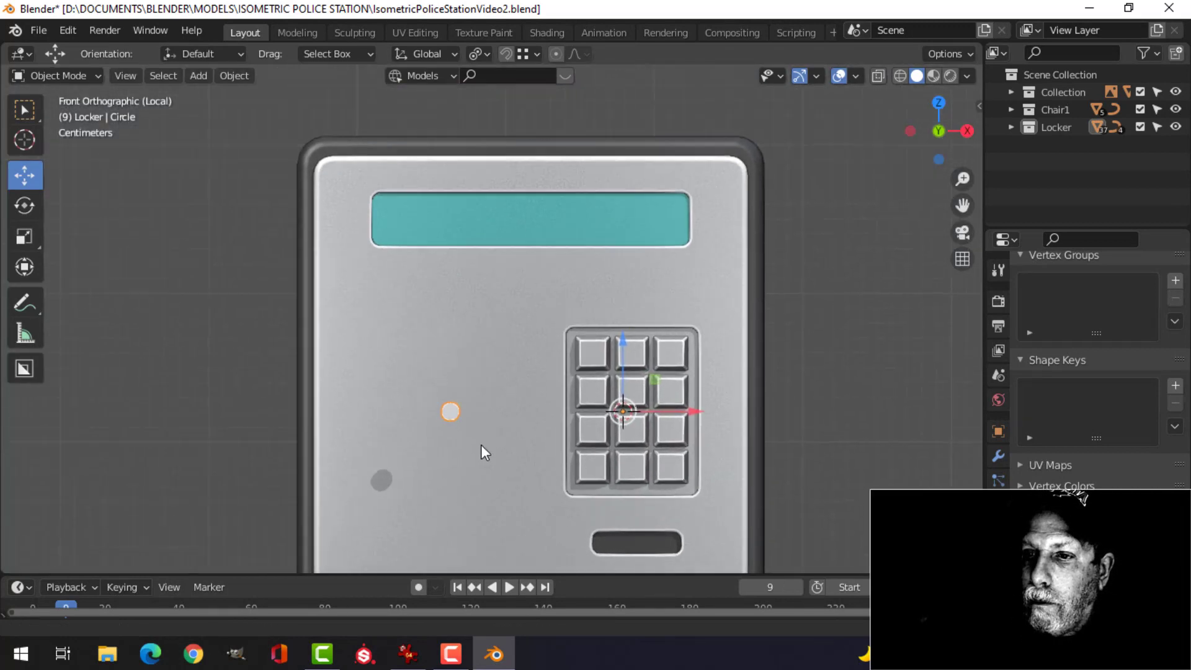
key("Tab")
key("g")
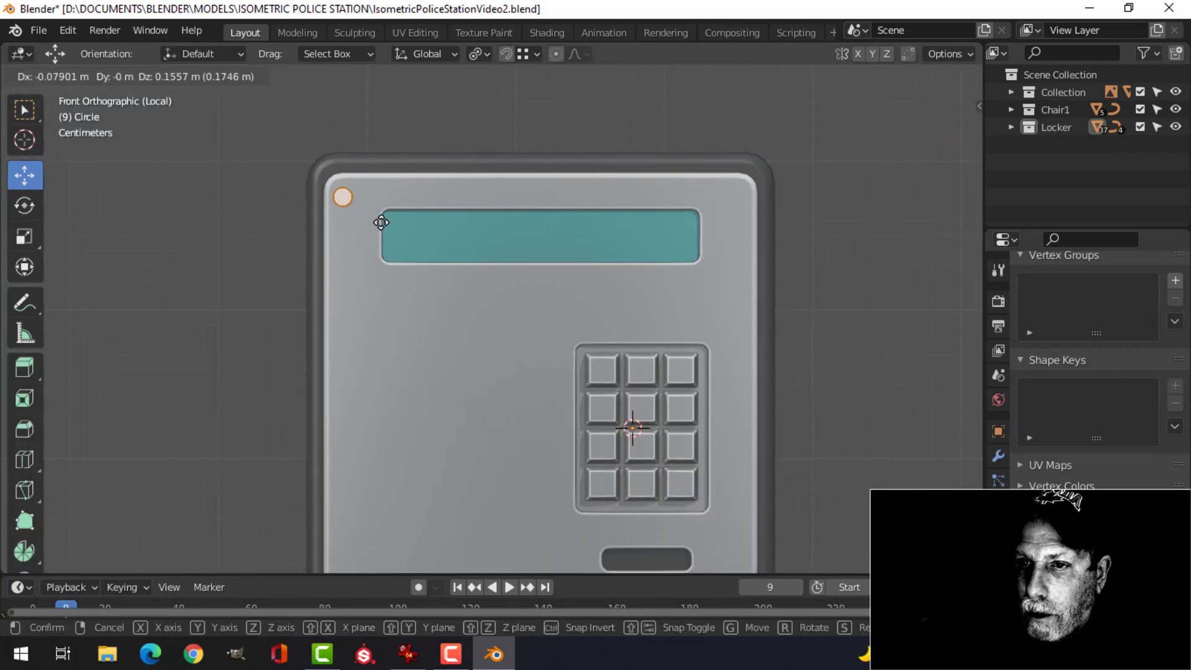
left_click(385, 218)
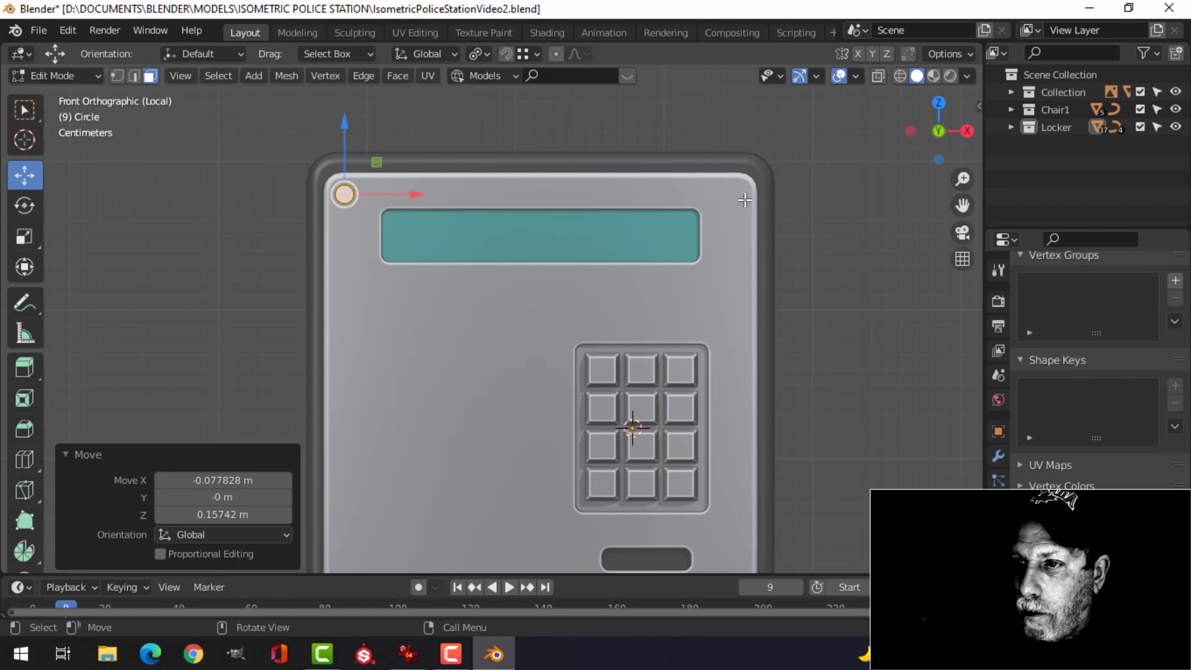
- Move the disc's mesh about 0.046 m along Y to seat it against the locker's front plate
scroll(423, 283, "down", 2)
middle_click_drag(422, 283, 499, 236)
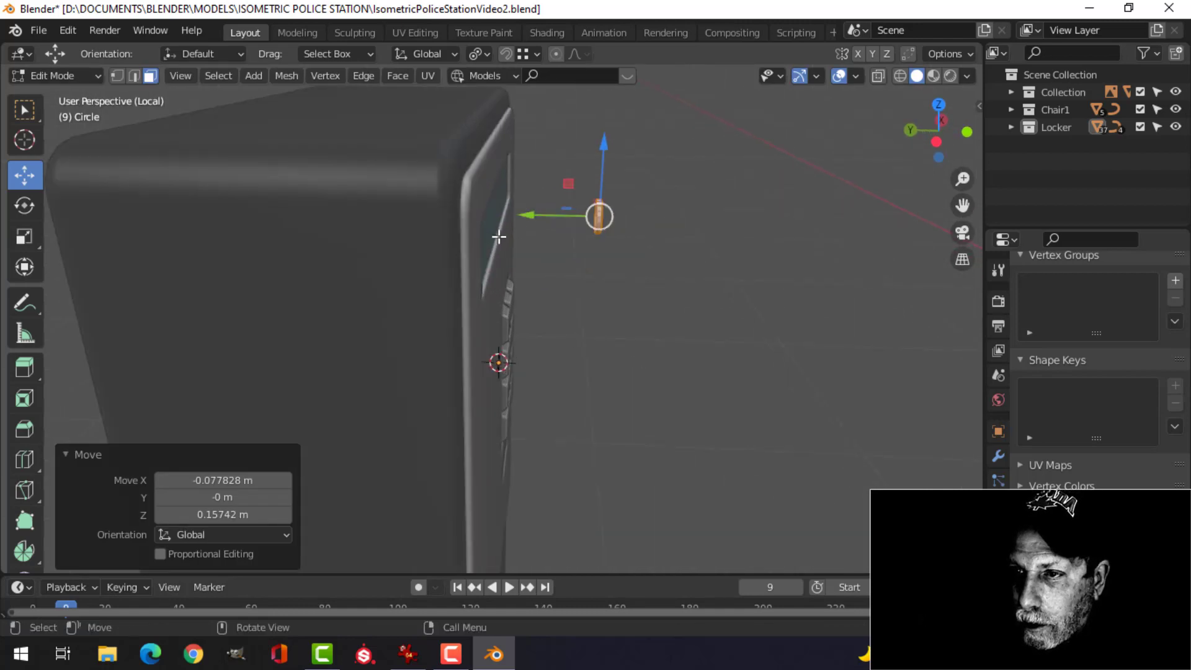
left_click_drag(525, 219, 404, 209)
key("KP_Decimal")
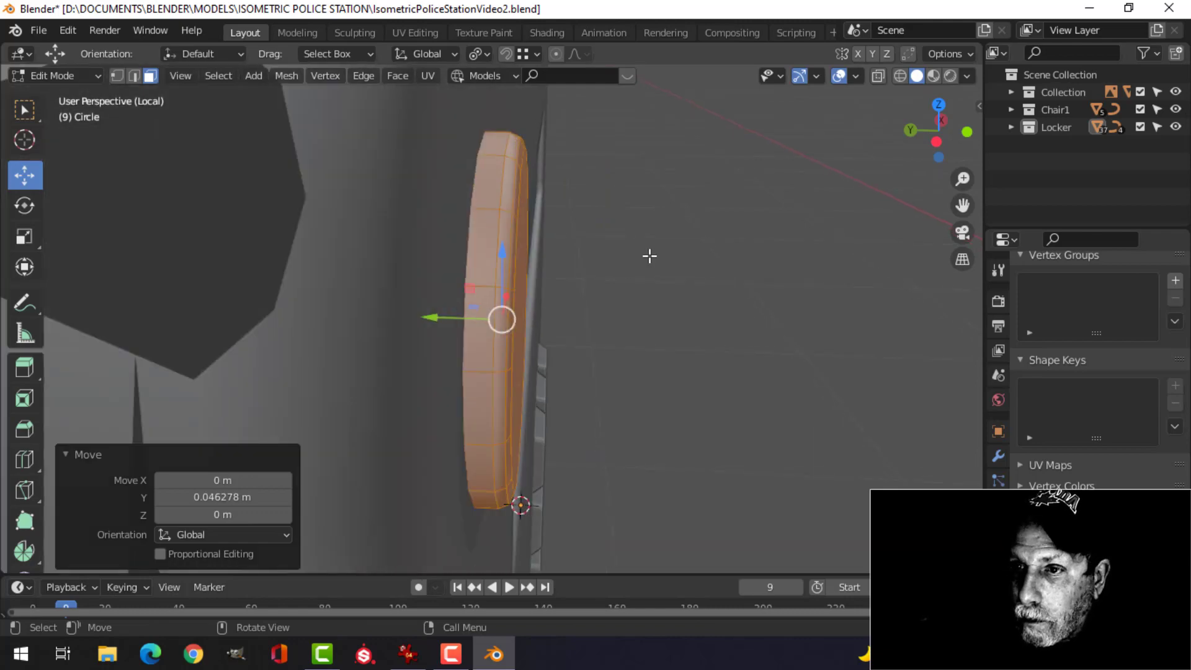
scroll(649, 257, "down", 1)
middle_click_drag(569, 300, 425, 312)
scroll(425, 312, "down", 4)
key("KP_1")
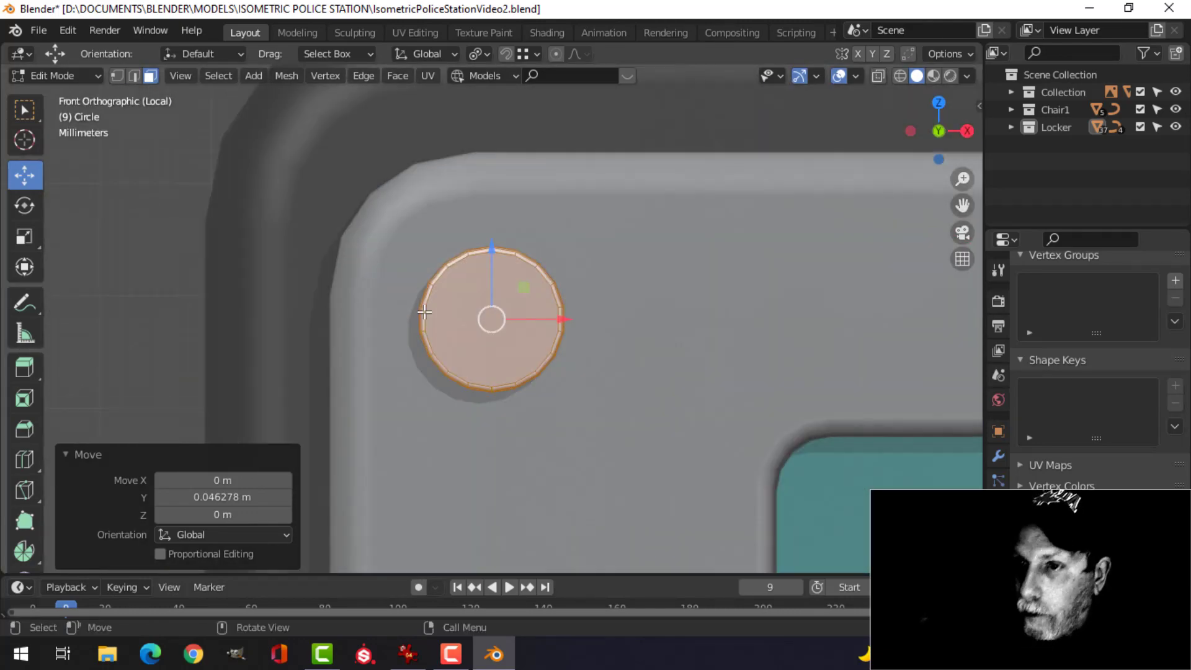
scroll(426, 322, "down", 6)
middle_click_drag(638, 372, 513, 342, "shift")
scroll(524, 315, "down", 1)
scroll(519, 310, "up", 1)
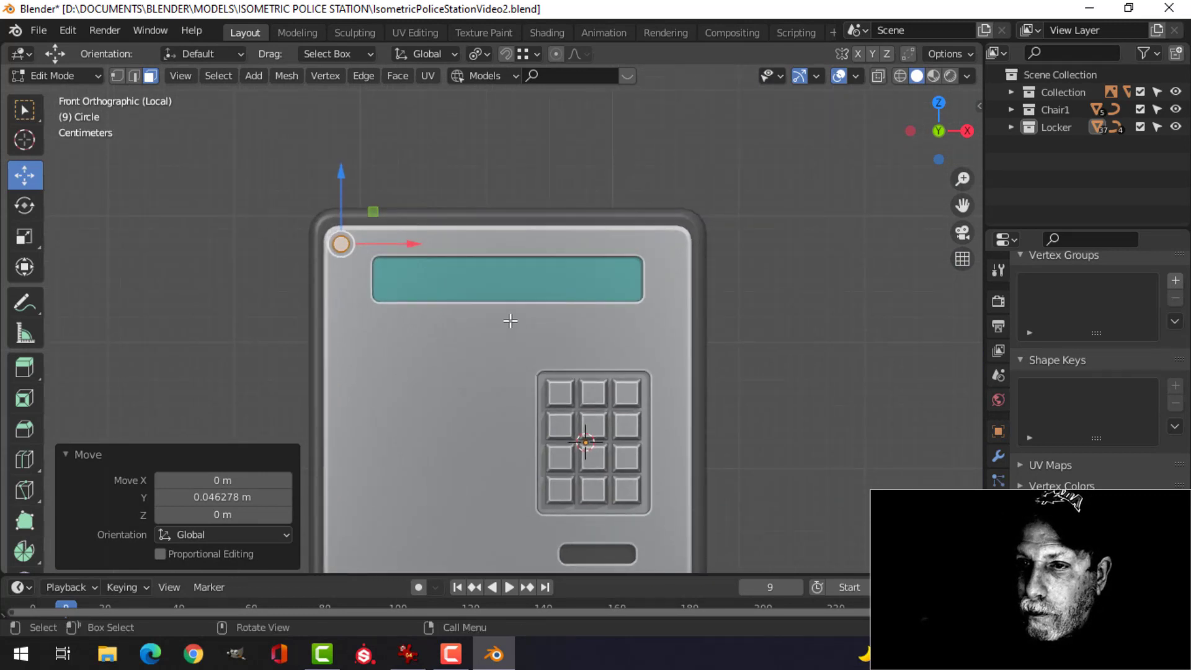
key("Tab")
- Snap the 3D cursor to the middle of the front plate's top edge
scroll(495, 263, "up", 2)
left_click(476, 206)
key("Tab")
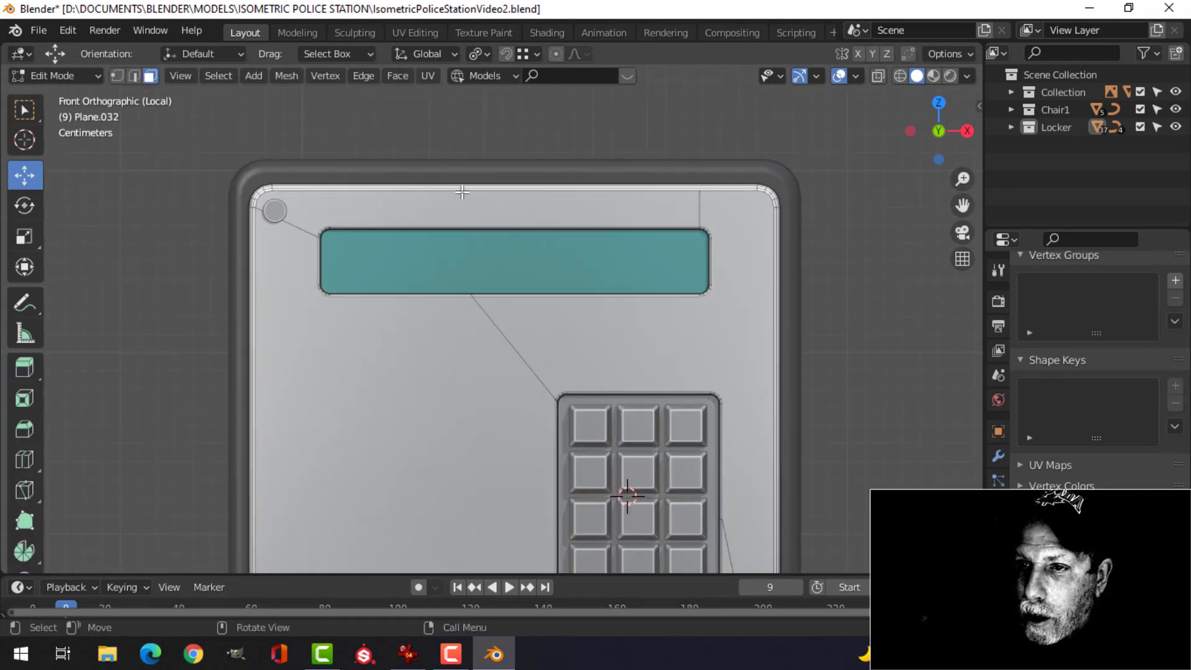
left_click(500, 204)
key("alt+a")
key("2")
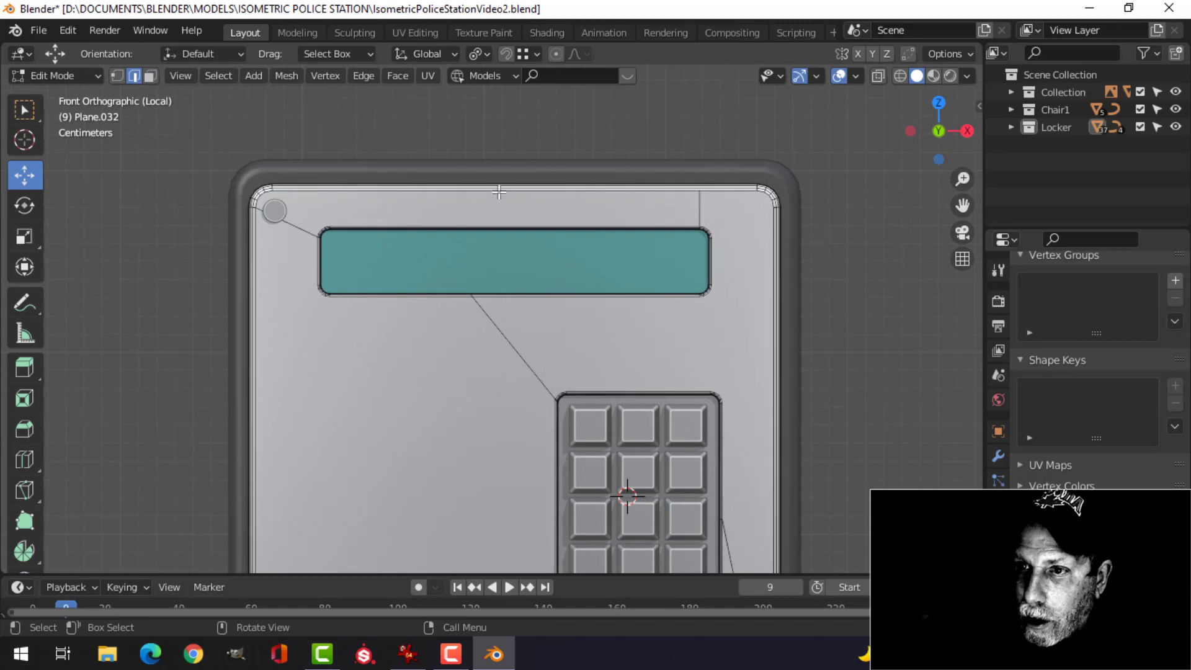
left_click(495, 186)
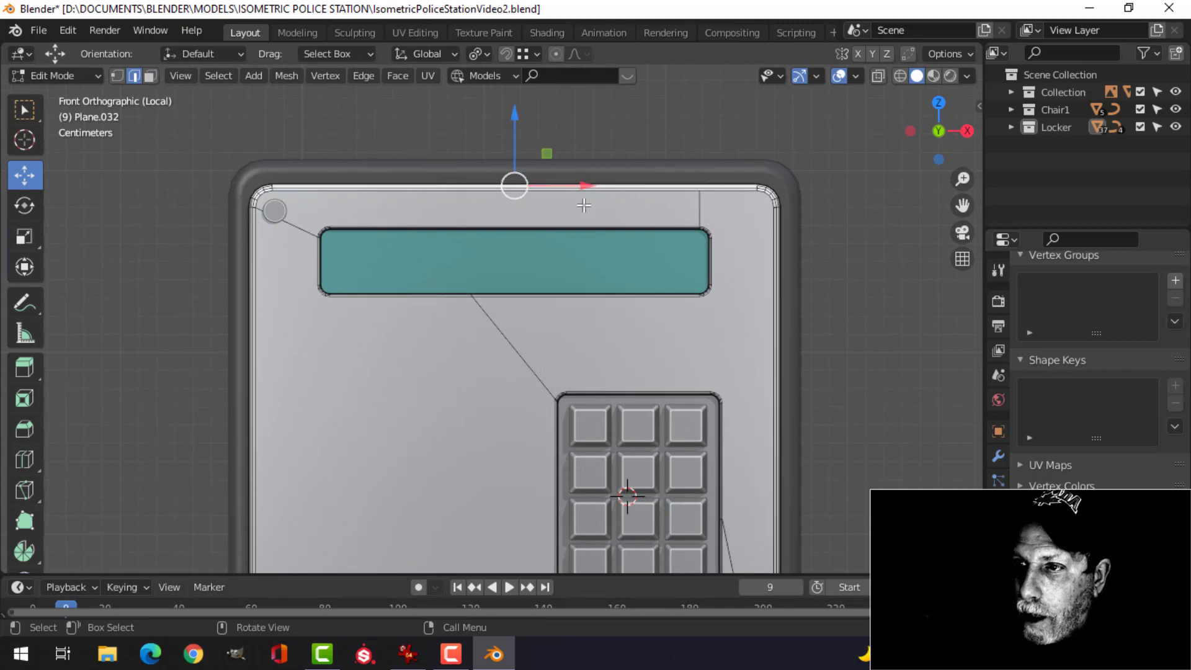
middle_click_drag(447, 217, 457, 239)
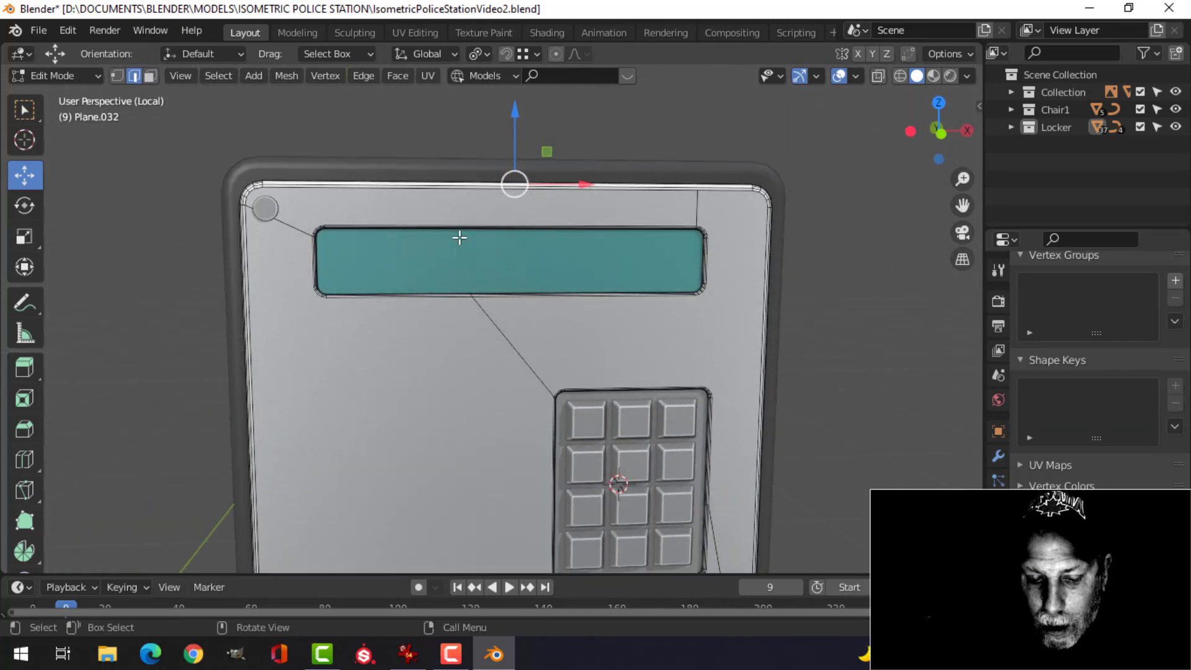
key("shift+s")
left_click(464, 326)
key("Tab")
- Set the corner disc's origin to the 3D cursor and add a Mirror modifier to repeat it in the opposite corner
scroll(318, 271, "down", 3)
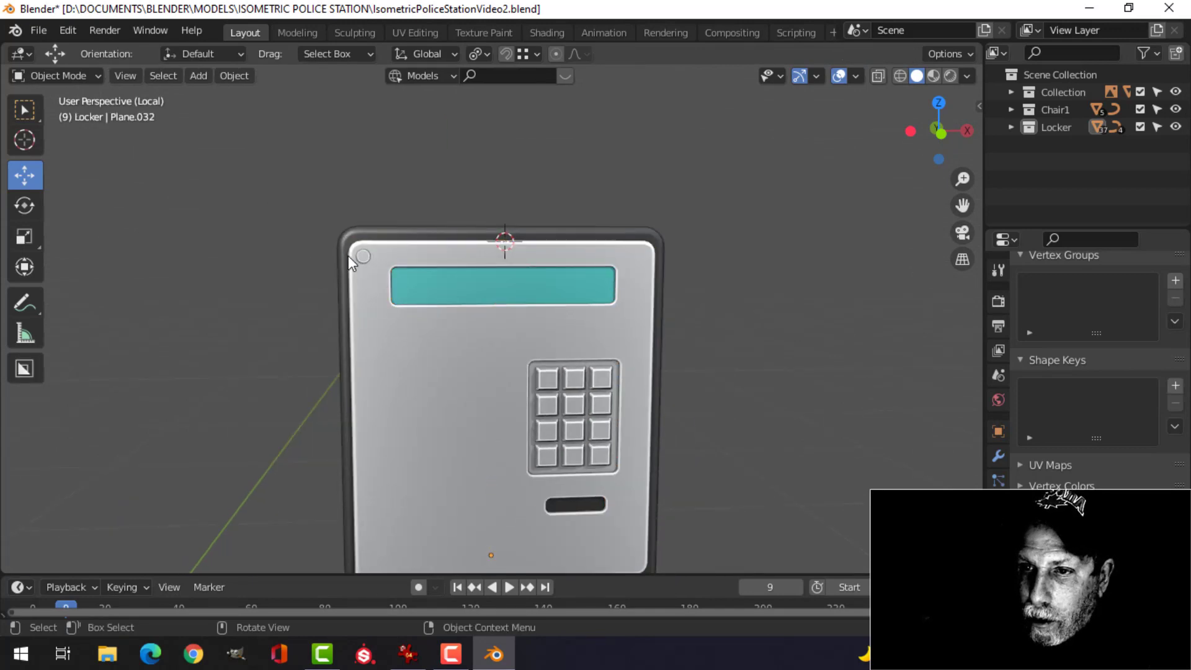
left_click(232, 77)
mouse_move(265, 118)
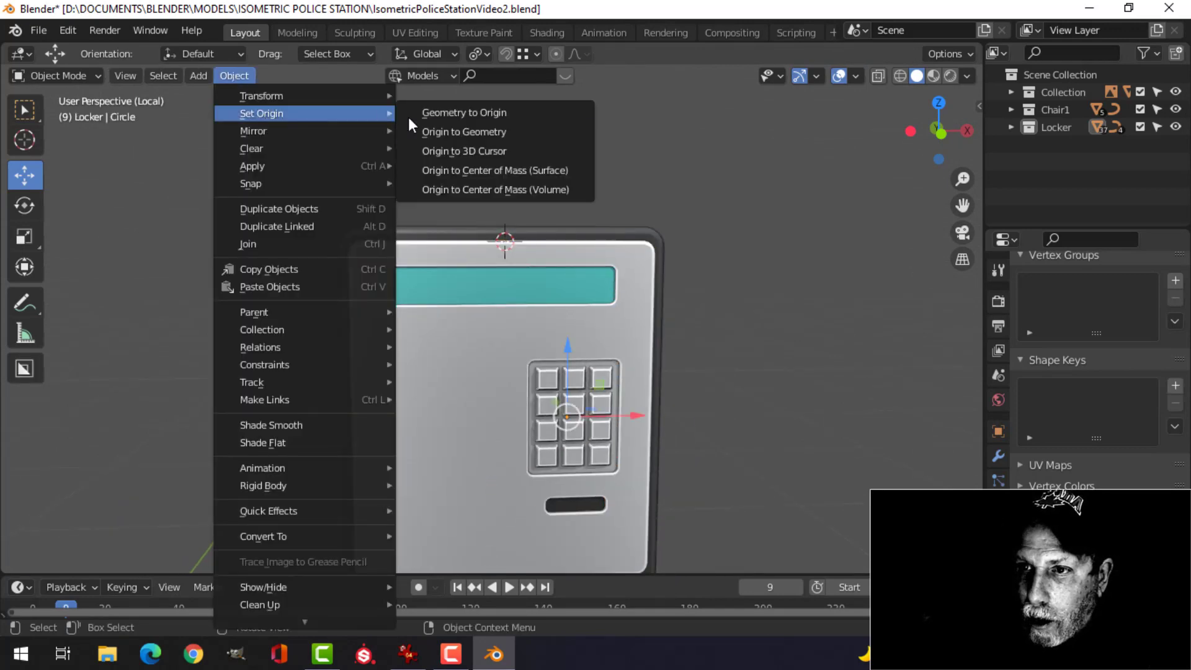
left_click(437, 144)
left_click(998, 456)
left_click(1058, 298)
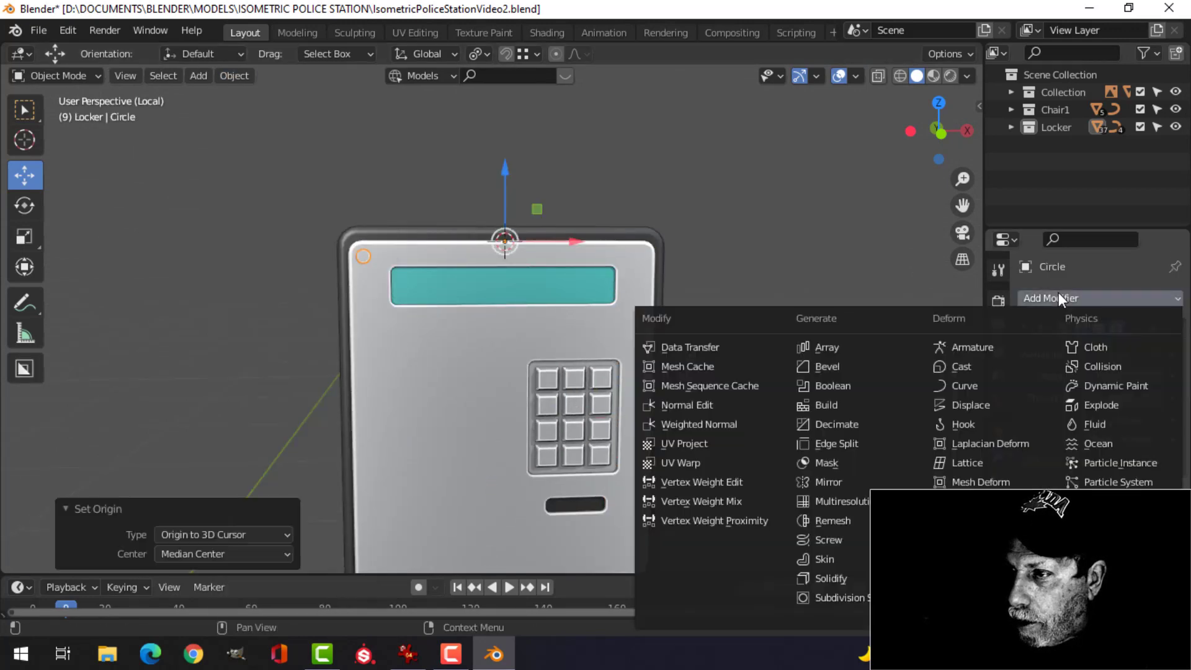
left_click(853, 481)
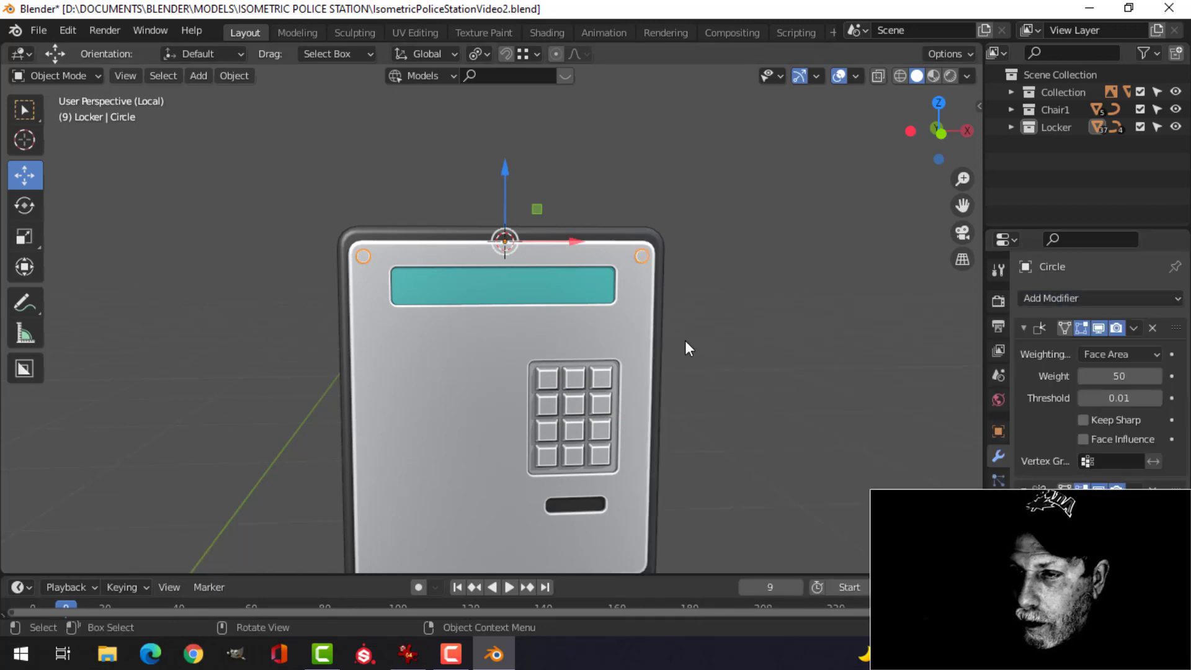
- Duplicate the mirrored pair of discs and move the copy about -0.305 m along Z to the plate's lower corners
middle_click_drag(649, 394, 639, 267, "shift")
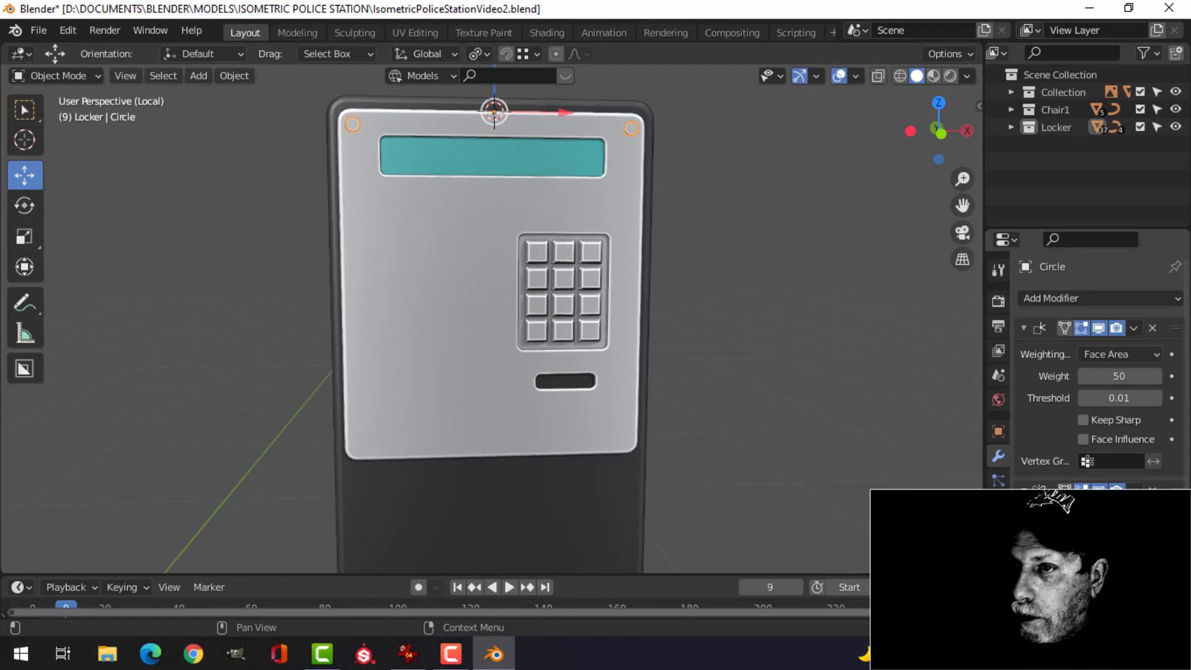
middle_click_drag(590, 256, 662, 250)
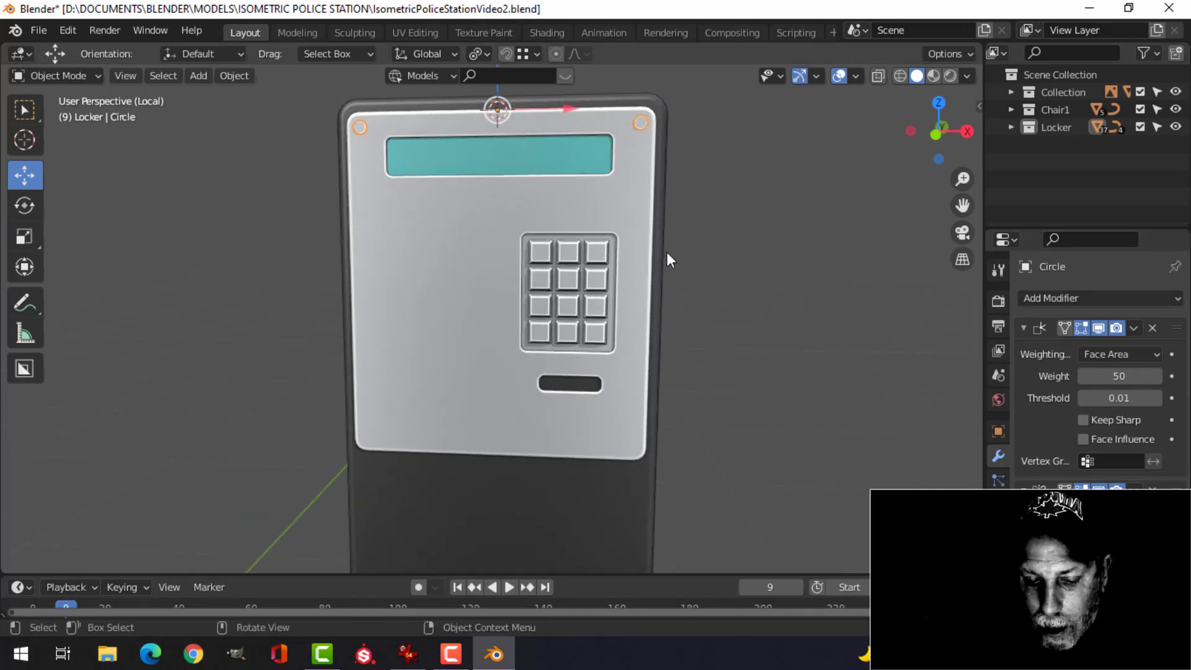
key("KP_1")
key("shift+d")
right_click(667, 253)
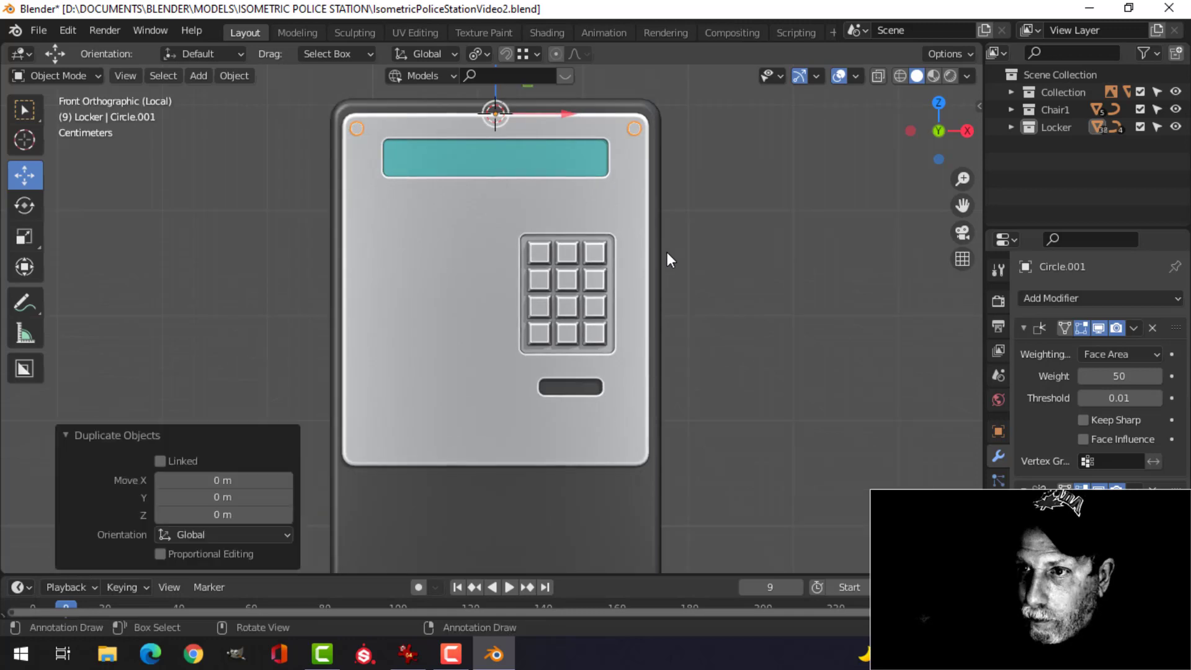
scroll(505, 145, "down", 1)
key("g")
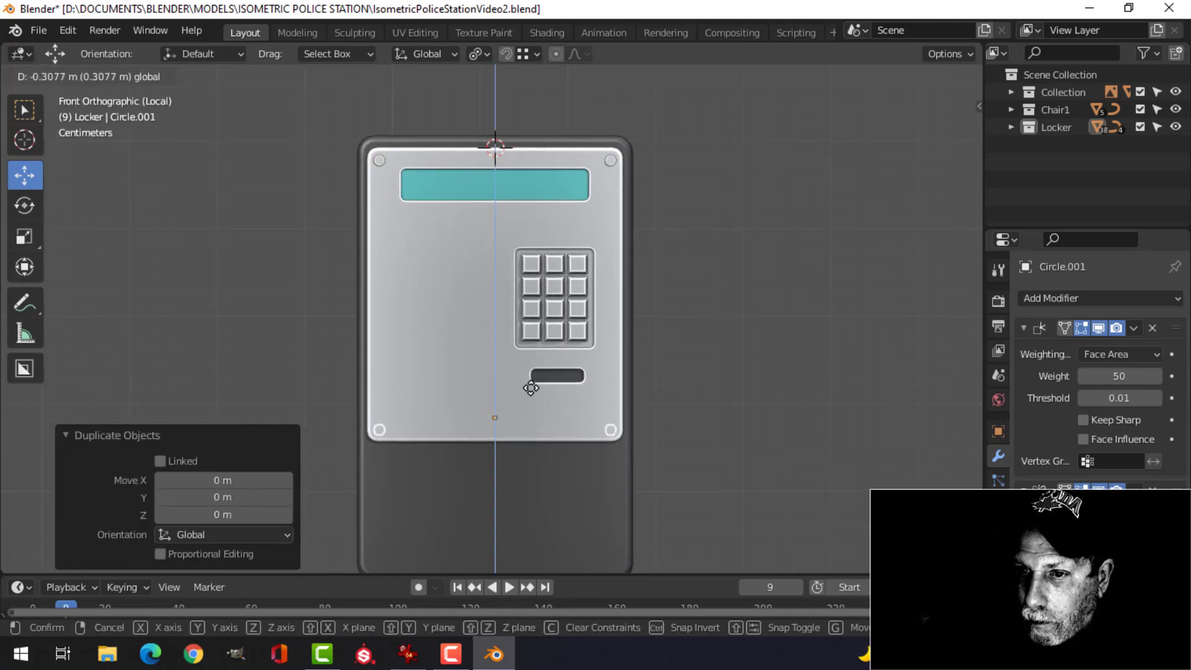
left_click(532, 376)
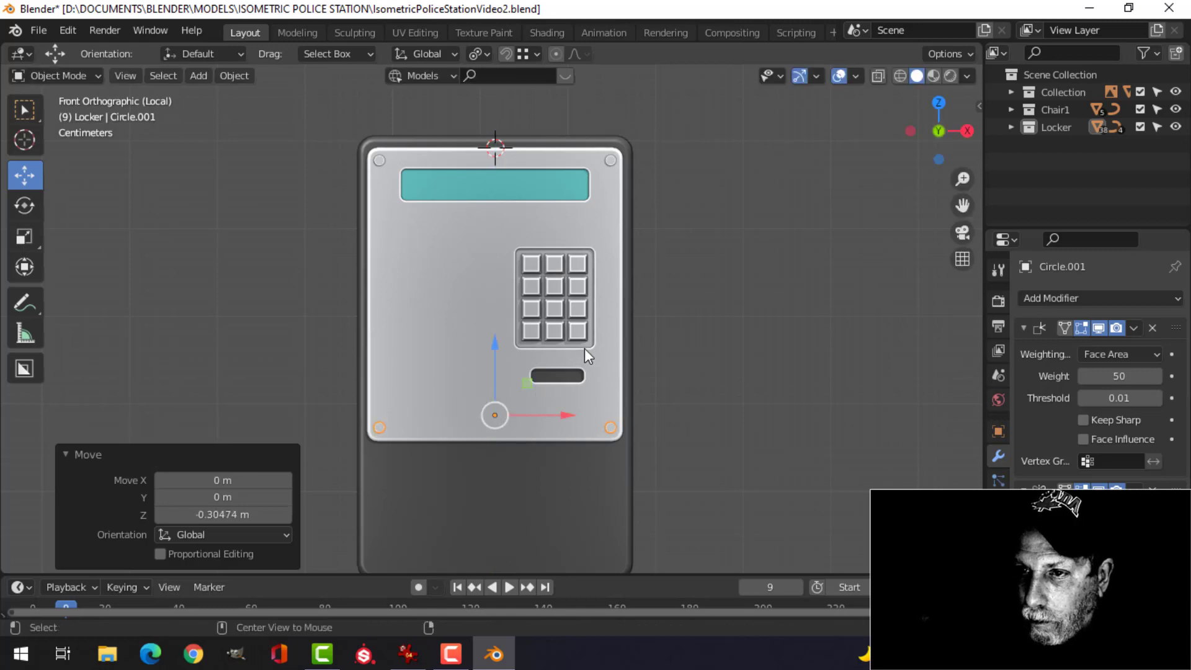
- Save the file with the four corner discs in place
middle_click_drag(584, 348, 550, 322)
scroll(548, 320, "down", 2)
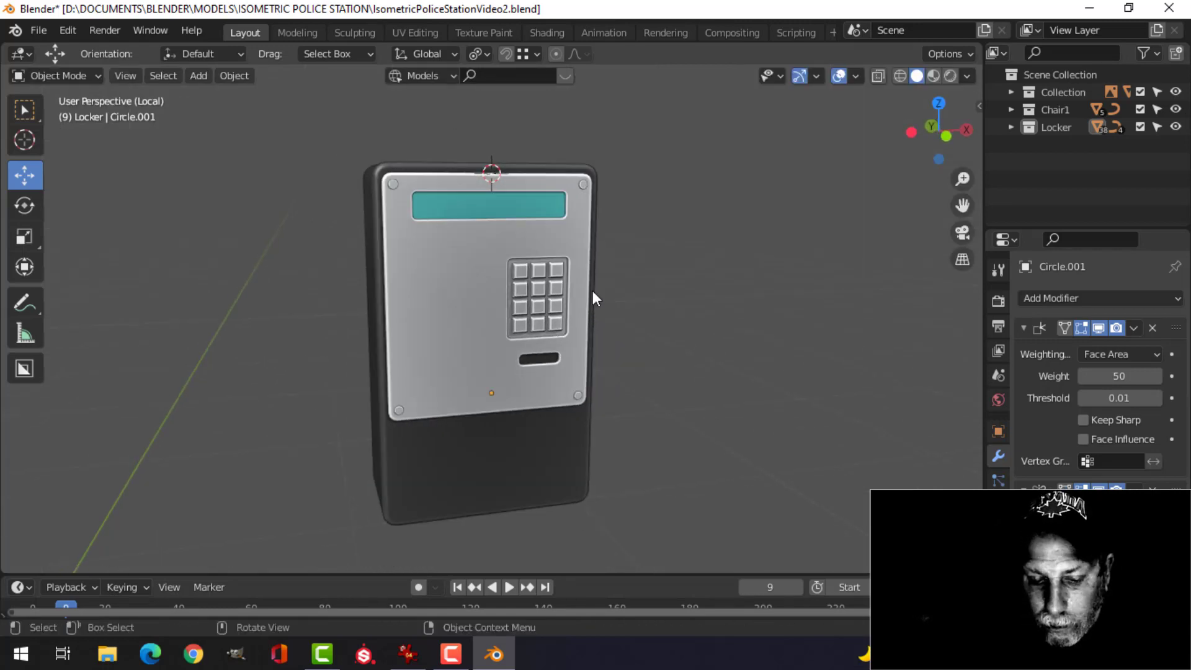
key("ctrl+s")
- Move all the wall phone's parts into a new collection named Phone and collapse it in the outliner
middle_click_drag(607, 294, 380, 218)
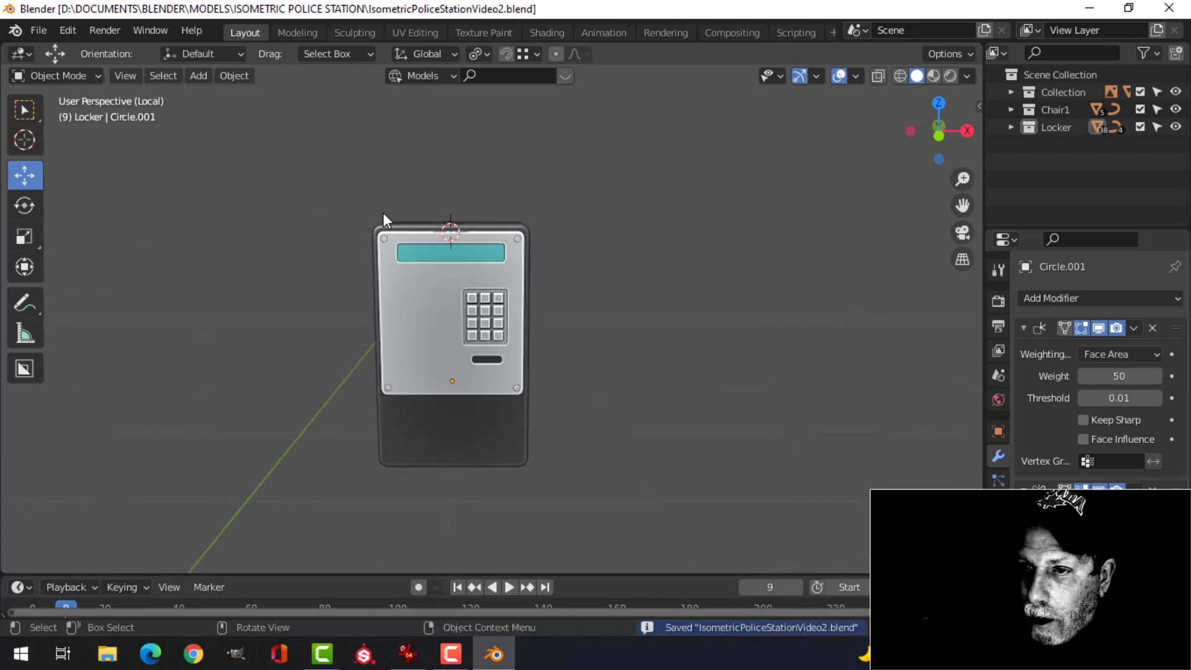
mouse_move(306, 174)
left_mouse_down()
mouse_move(625, 535)
mouse_move(631, 516)
left_mouse_up()
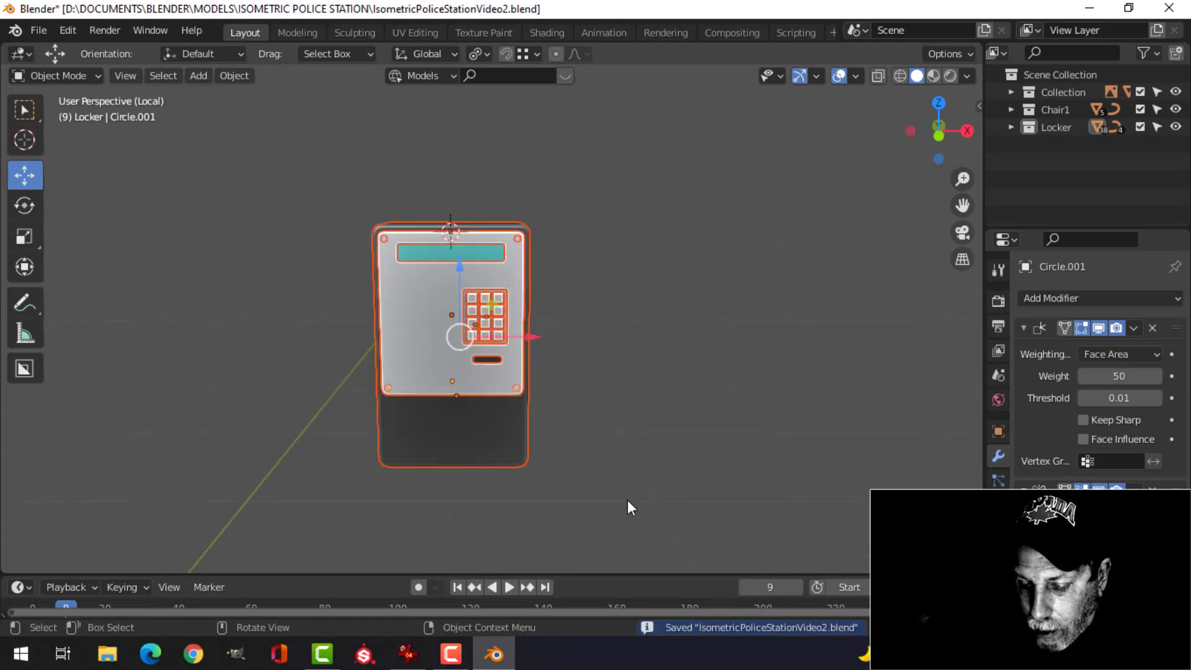
key("KP_Divide")
middle_click_drag(612, 479, 625, 366)
key("m")
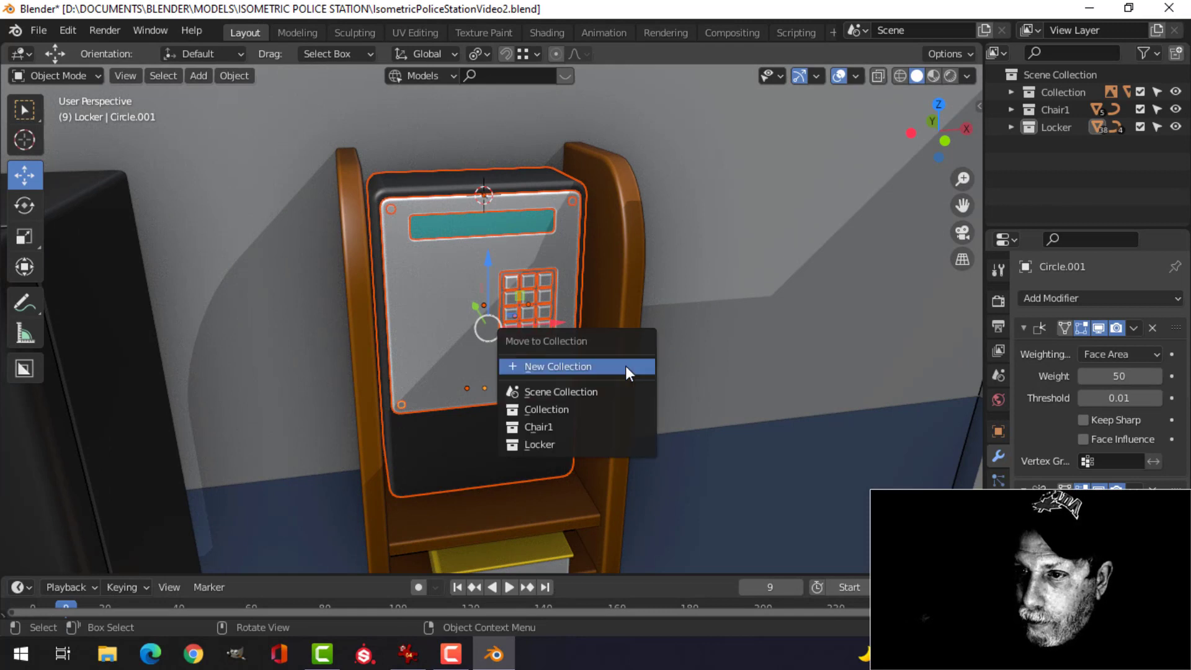
left_click(625, 366)
type("Ph")
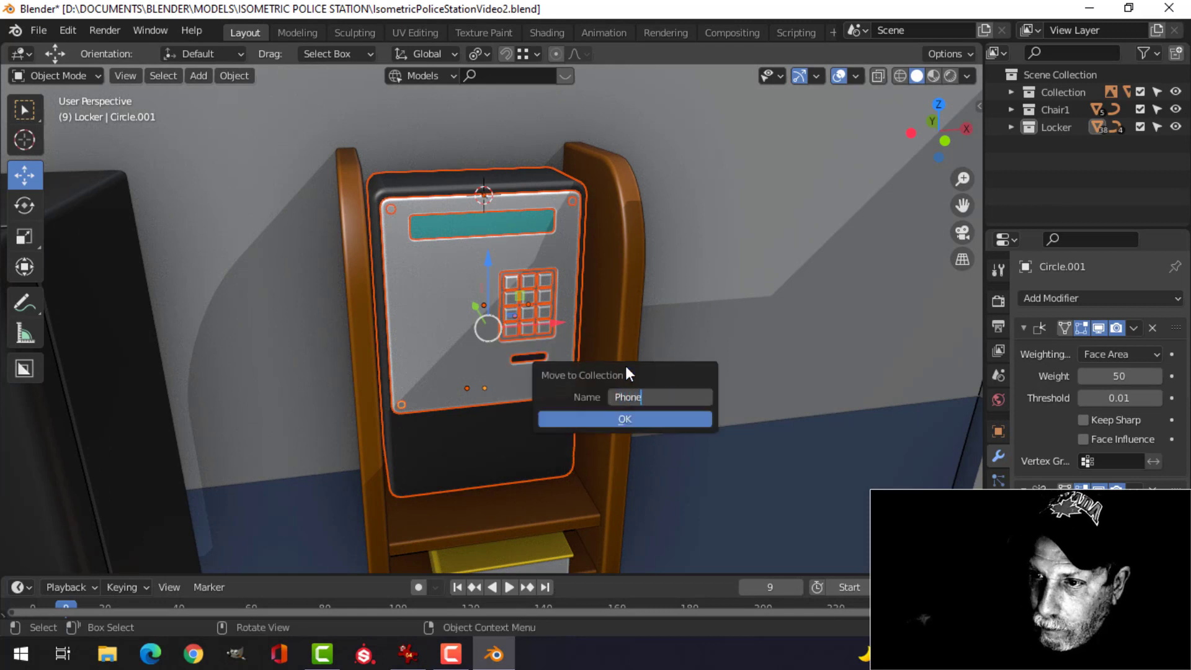
type("one")
key("Return")
left_click(630, 414)
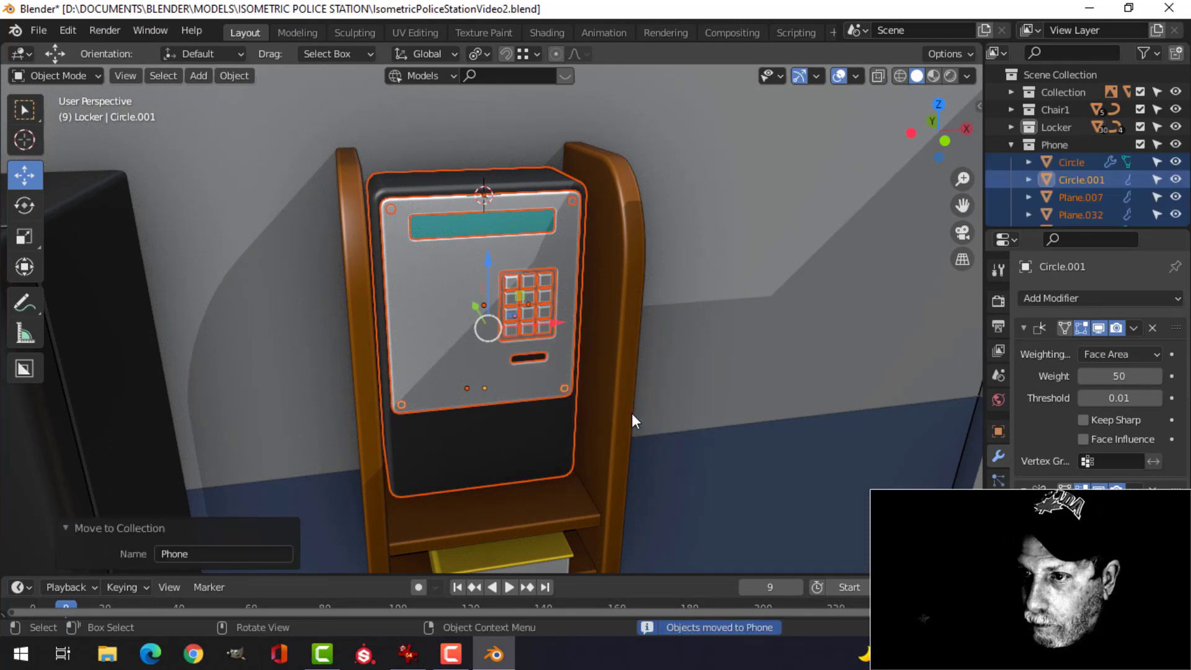
left_click(1012, 144)
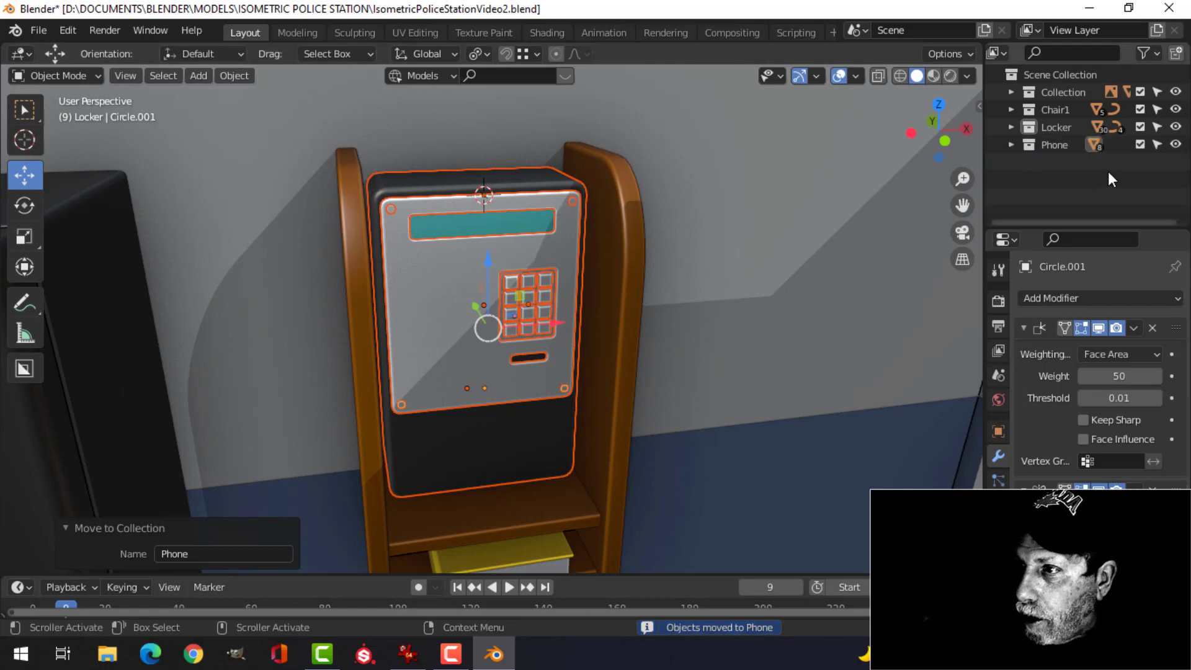
- Hide and show the Phone collection again to check its contents, and examine the phone in its wooden wall shelf
left_click(1177, 144)
left_click(1177, 144)
scroll(727, 271, "down", 4)
middle_click_drag(727, 271, 629, 251)
key("alt+a")
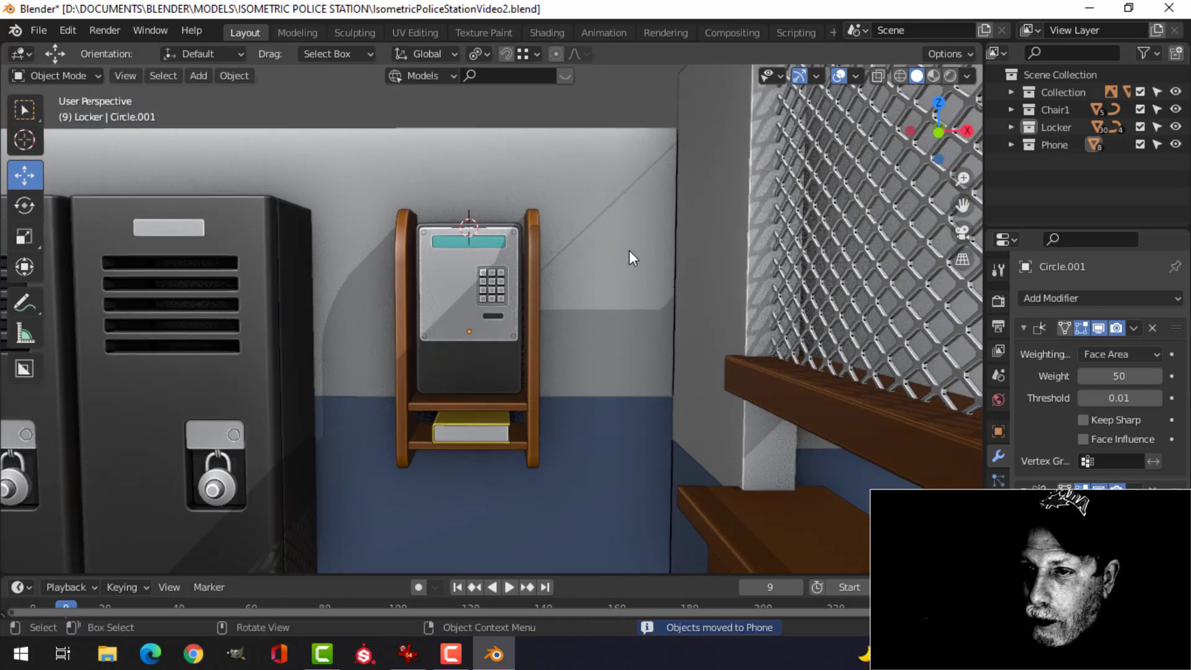
scroll(629, 251, "down", 1)
scroll(532, 292, "up", 2)
middle_click_drag(531, 292, 561, 299)
scroll(454, 262, "down", 2)
scroll(457, 262, "up", 4)
scroll(536, 252, "up", 2)
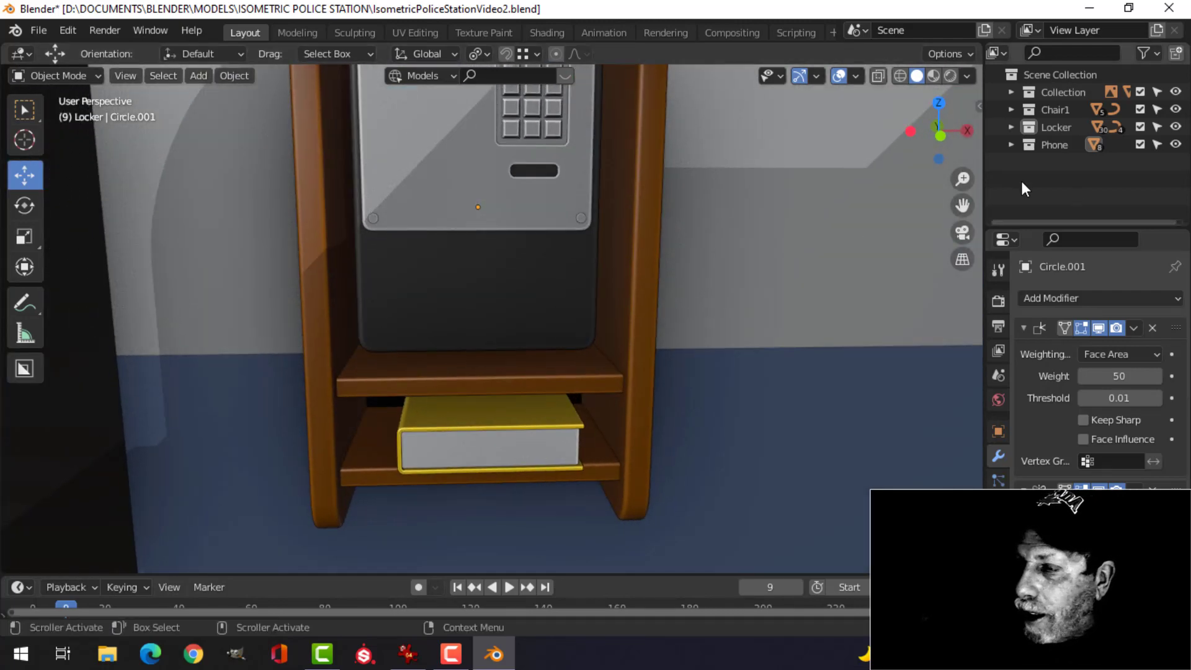
scroll(627, 315, "up", 2)
middle_click_drag(629, 324, 553, 319)
scroll(576, 280, "down", 1)
scroll(552, 300, "down", 1)
- Snap the 3D cursor to the middle of the phone body's bottom front edge
left_click(566, 318)
key("Tab")
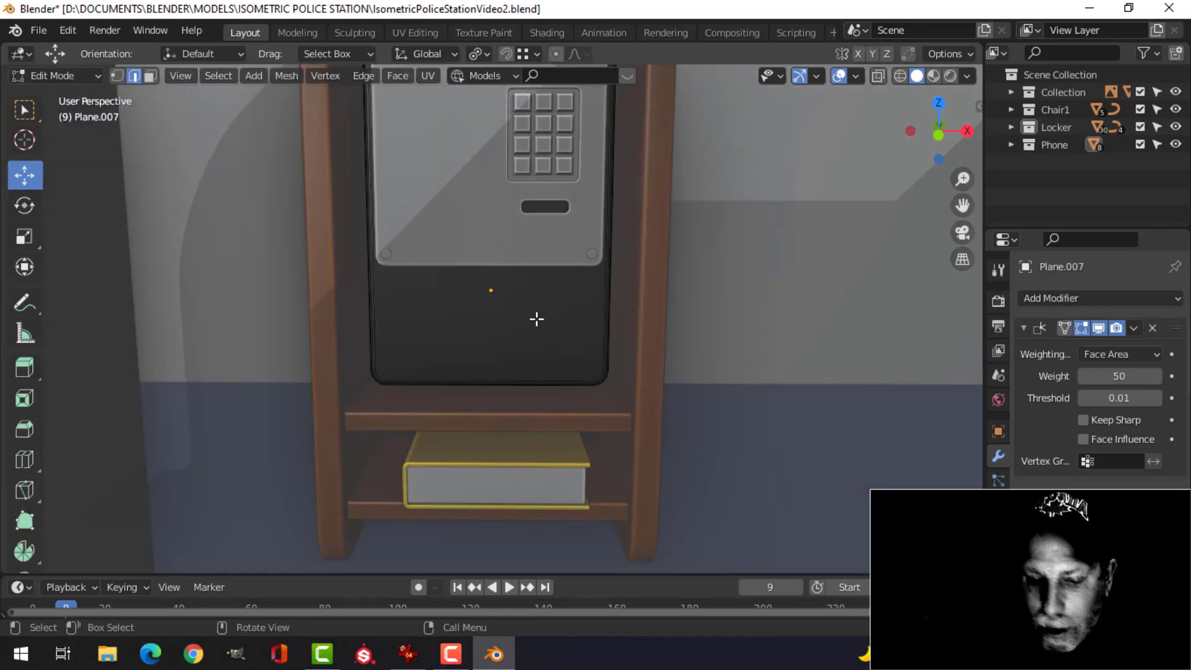
key("3")
left_click(538, 319)
scroll(578, 318, "down", 3)
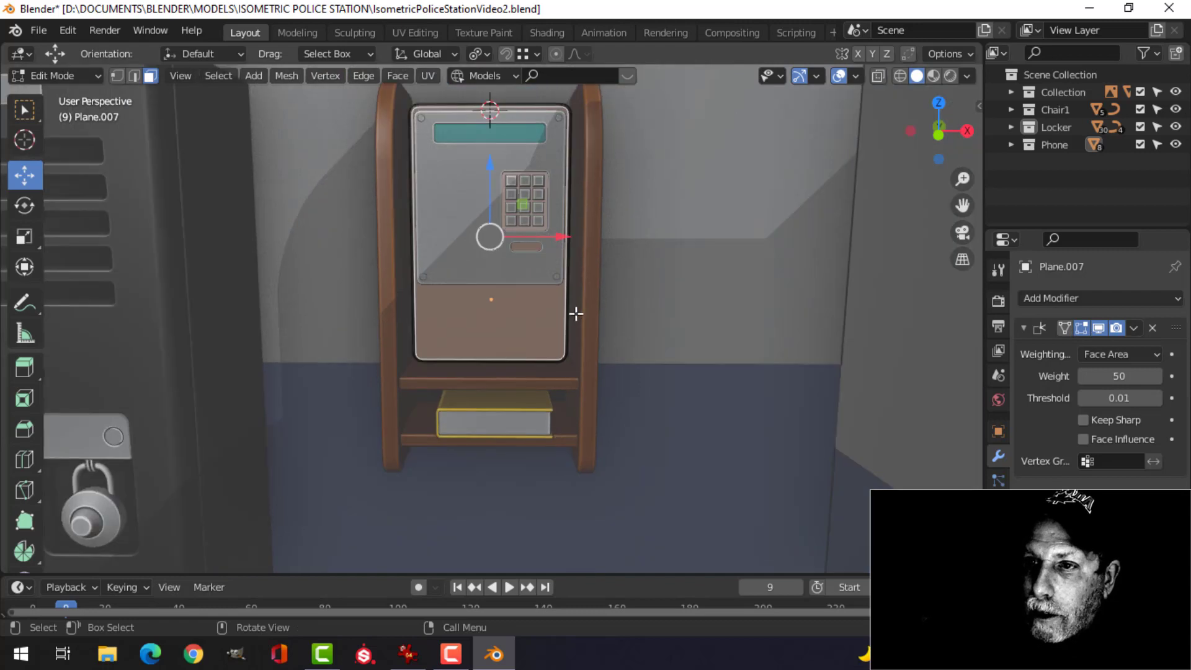
scroll(529, 336, "up", 1)
key("2")
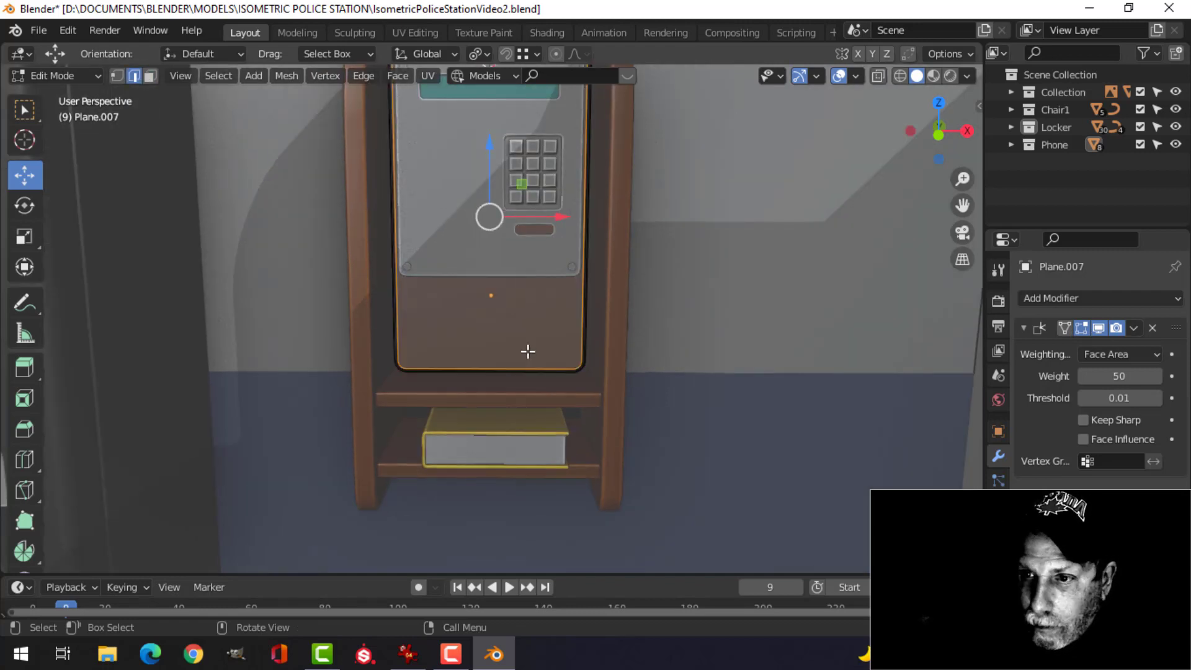
left_click(502, 364)
key("shift+s")
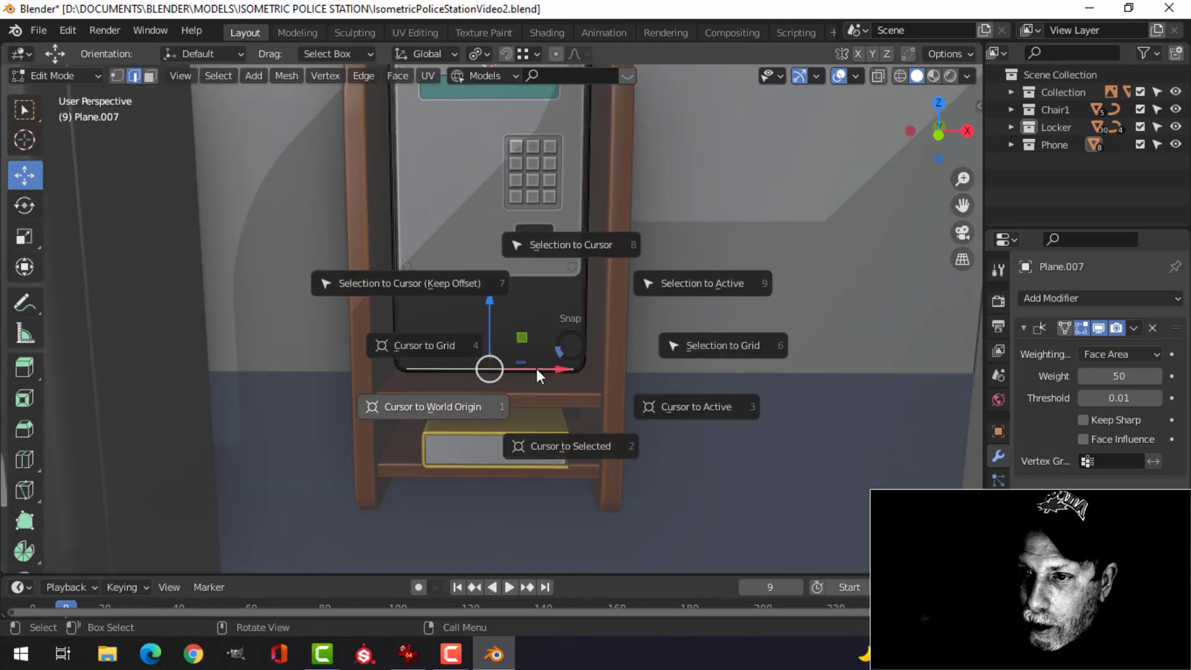
left_click(561, 445)
key("Tab")
- Add a plane at the 3D cursor and scale it down to about 0.059
scroll(593, 383, "up", 3)
middle_click_drag(588, 367, 574, 326, "shift")
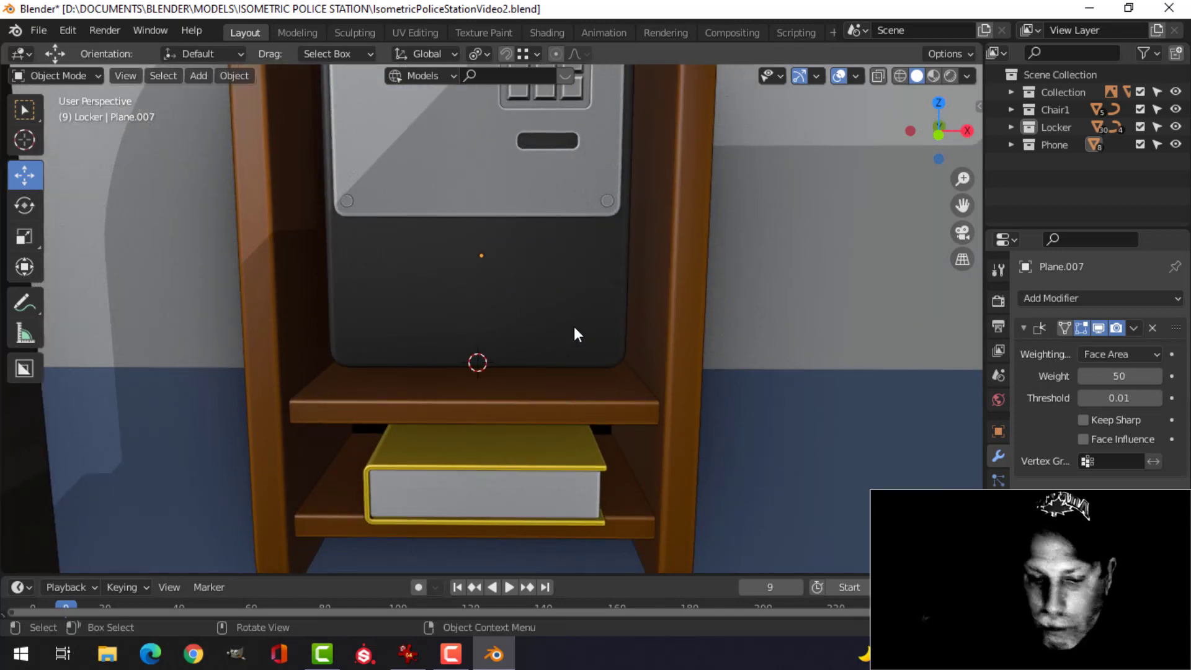
key("shift+a")
mouse_move(525, 245)
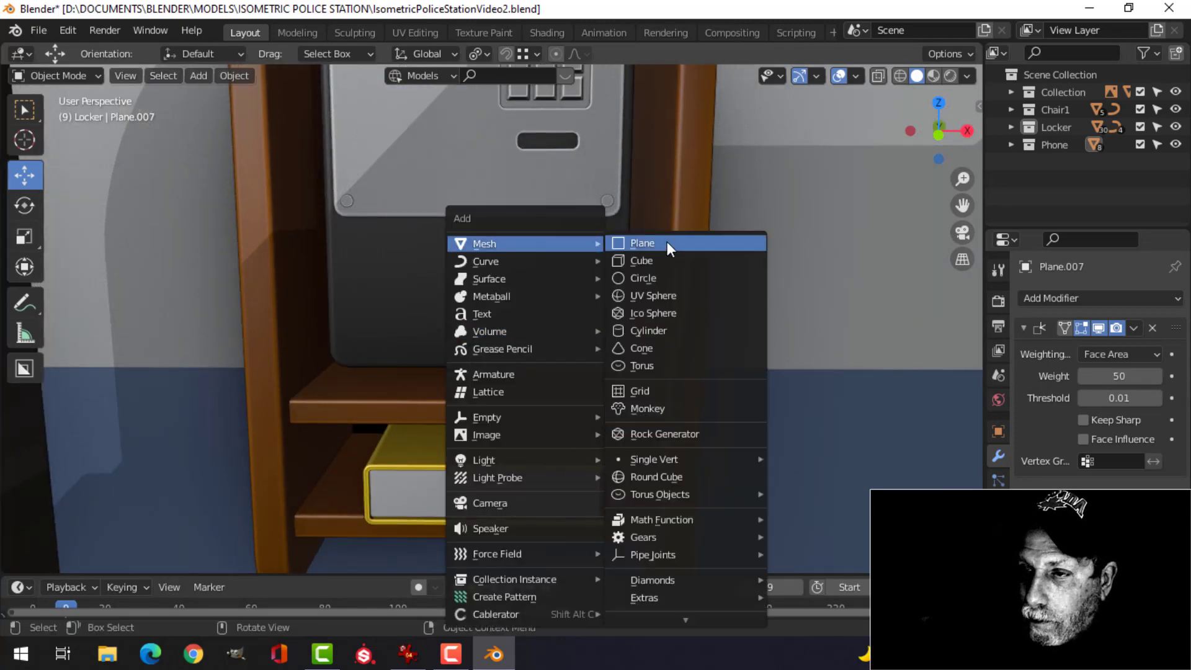
left_click(667, 245)
scroll(694, 304, "down", 3)
key("s")
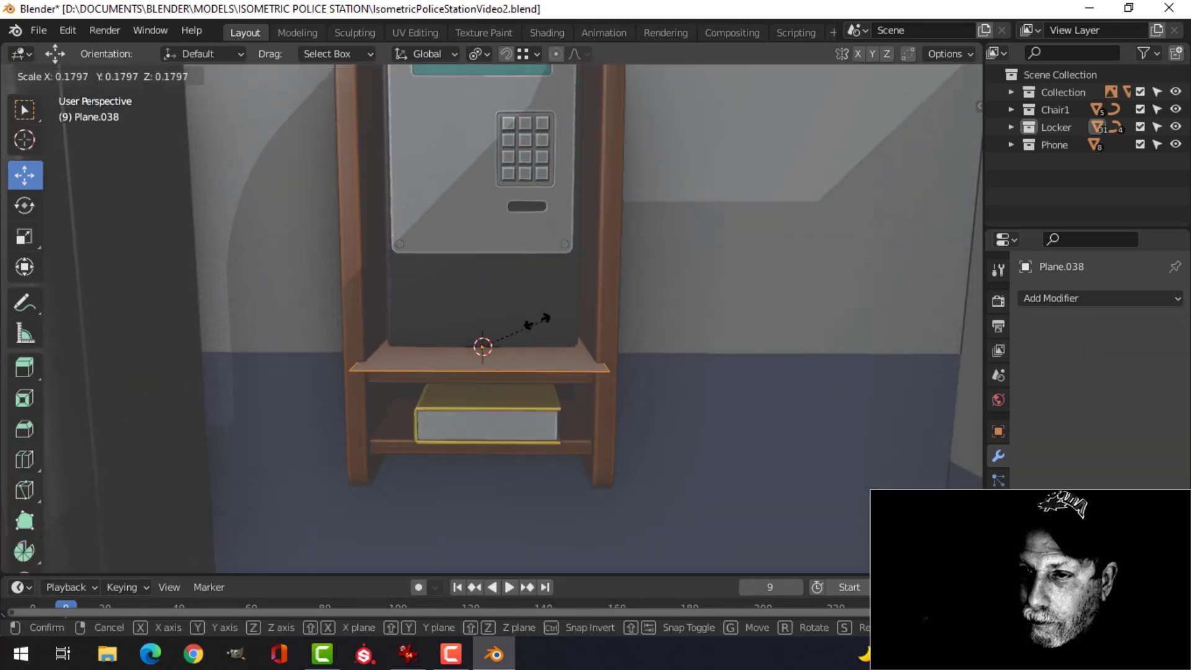
left_click(488, 325)
scroll(490, 323, "up", 3)
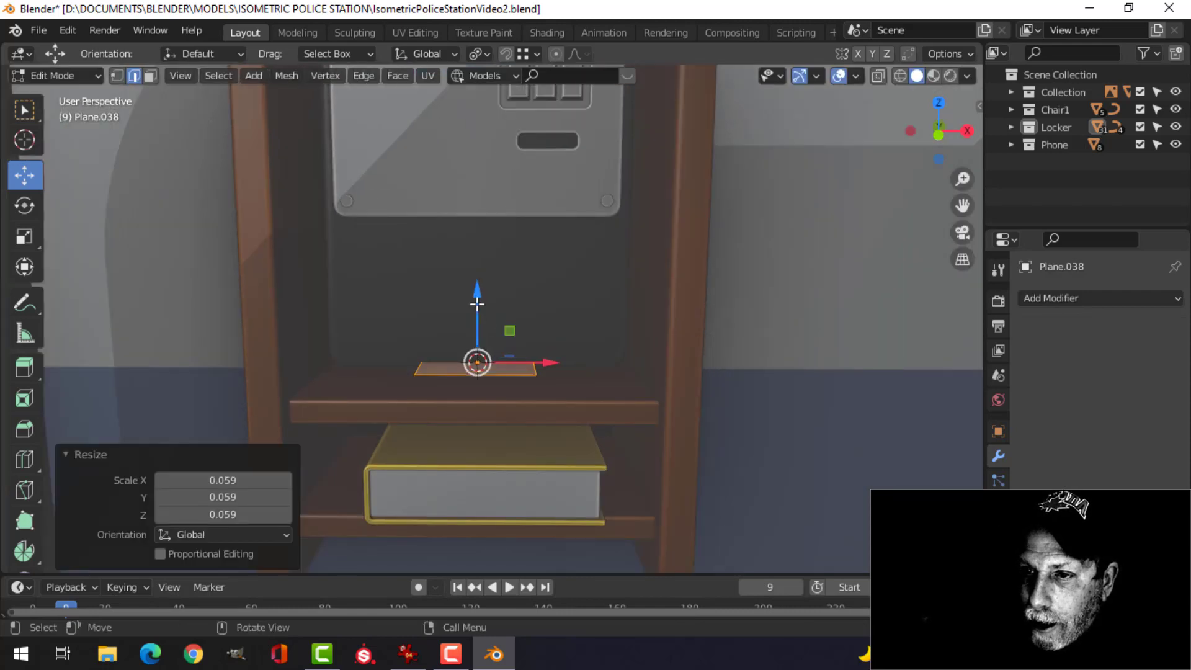
- Raise the plane about 0.053 m along Z and rotate it 90° about the X axis
left_click_drag(477, 299, 483, 243)
middle_click_drag(540, 301, 620, 324, "shift")
type("r")
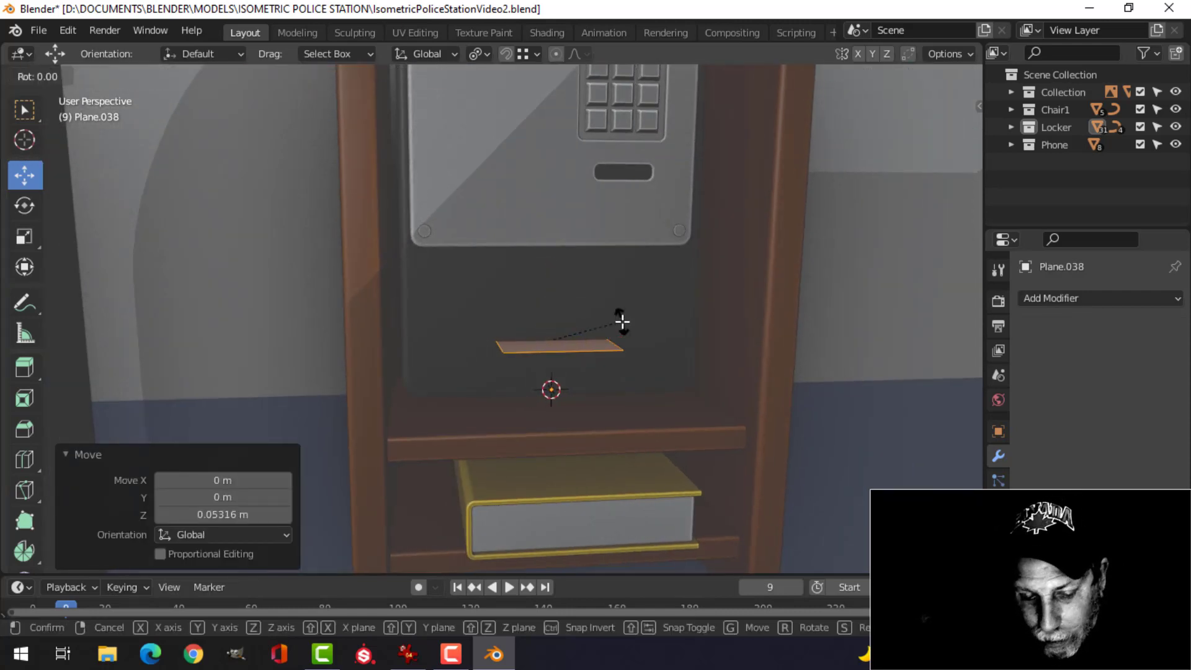
type("x90")
key("Return")
scroll(629, 327, "down", 2)
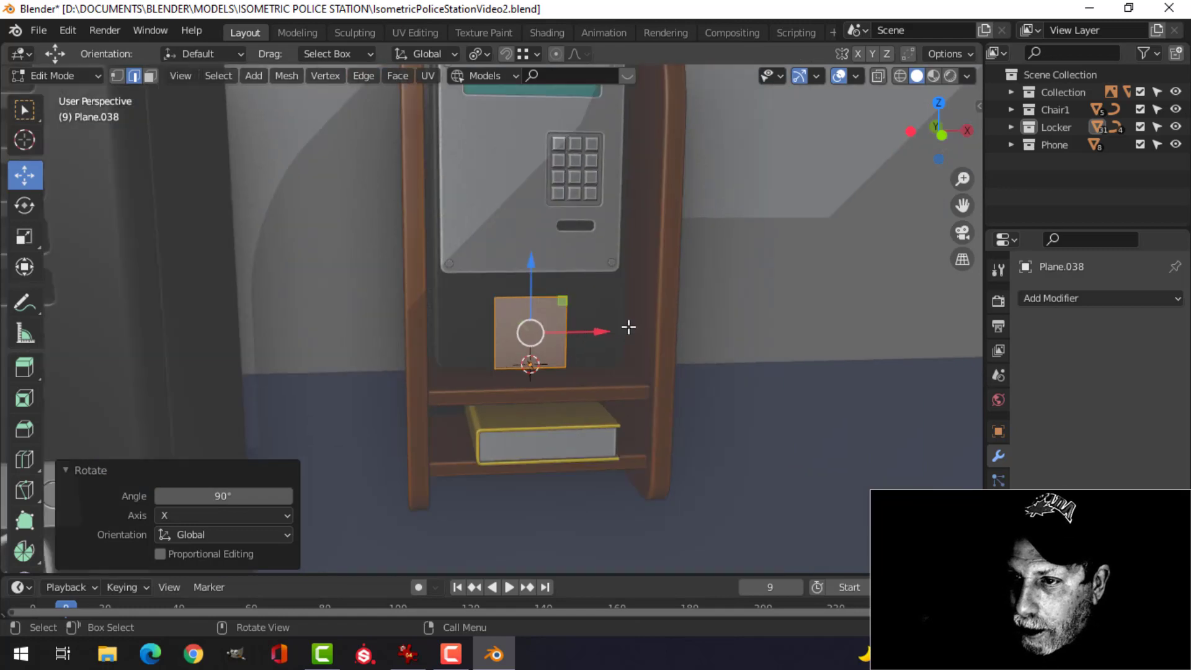
- Scale the plane to about 0.53, stretch it about 1.635 along Z, and move it about 0.087 m along X and 0.018 m along Z
key("KP_1")
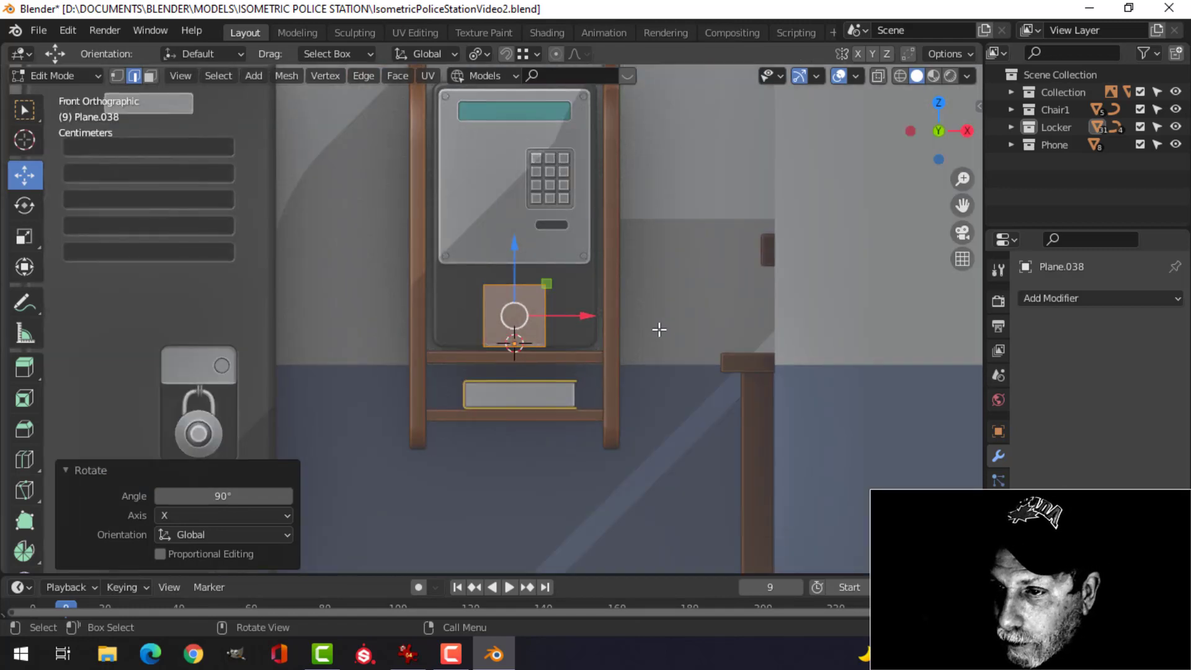
key("s")
left_click(589, 322)
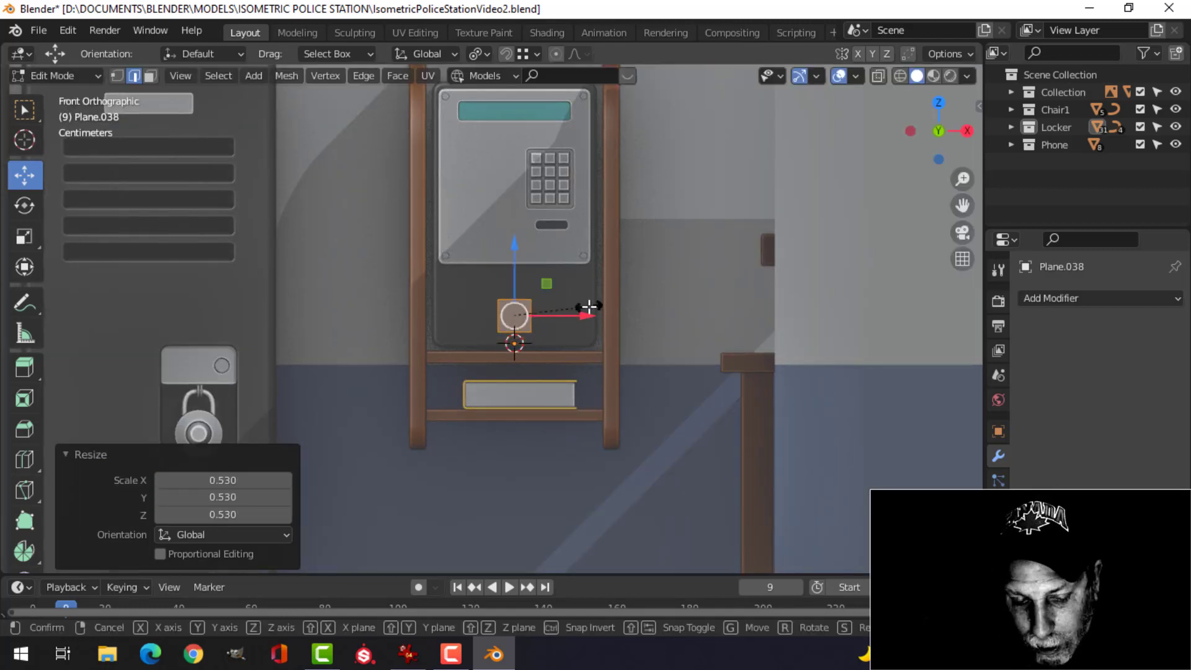
key("s")
key("z")
left_click(623, 364)
key("g")
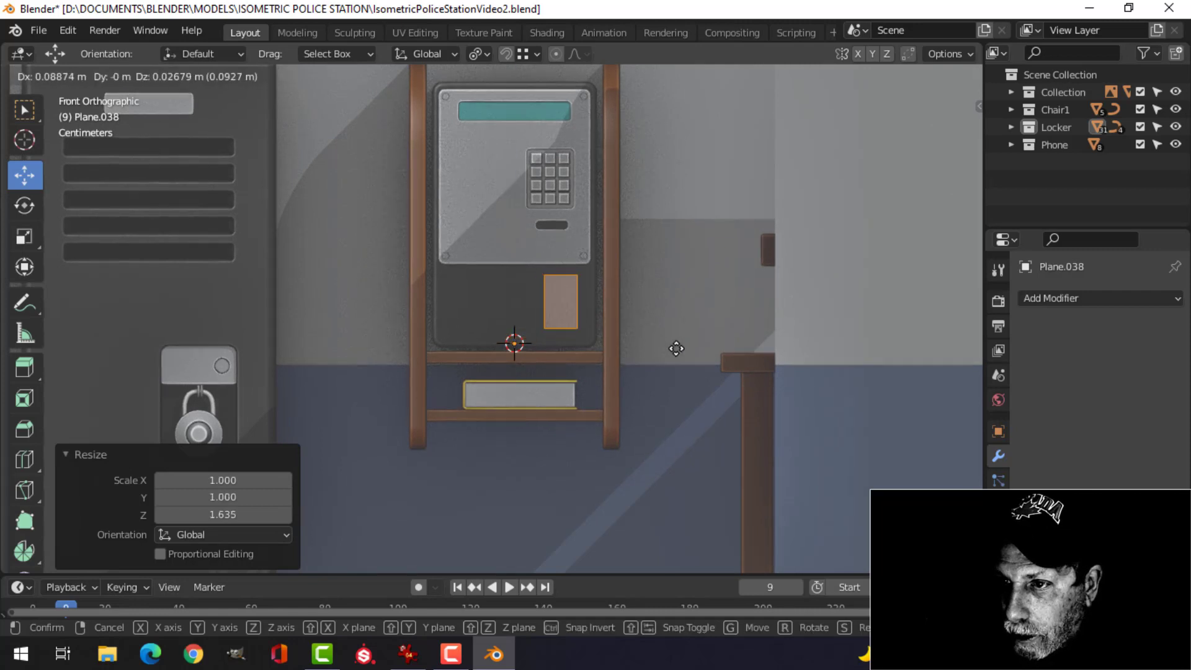
left_click(670, 351)
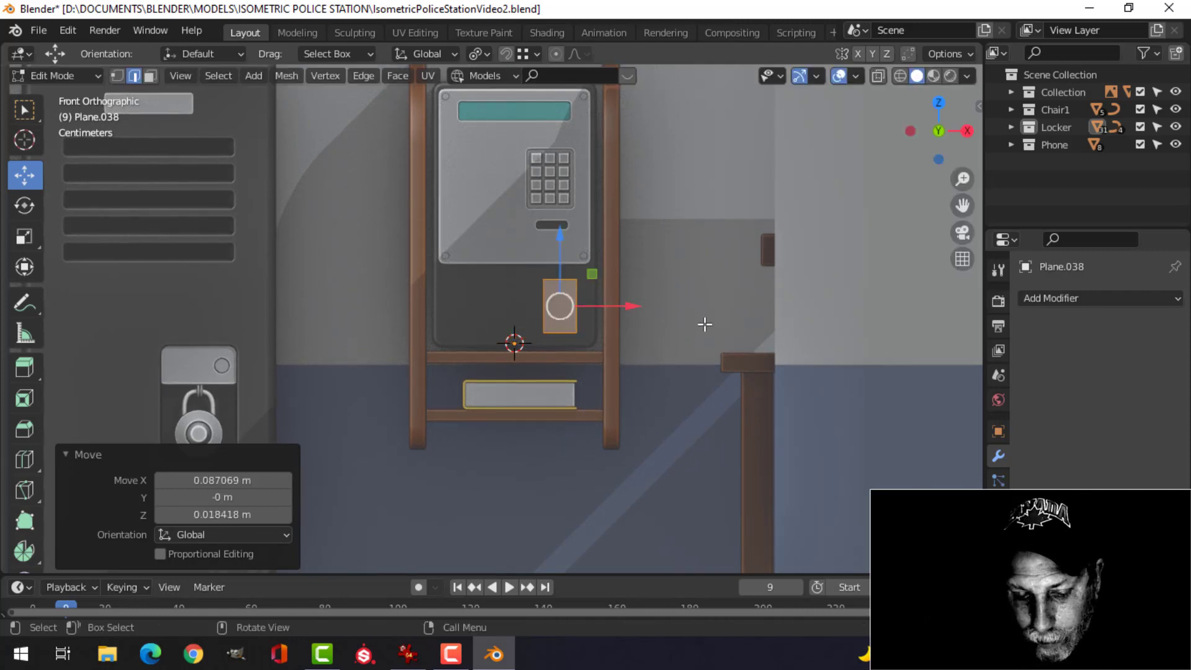
- Narrow the panel slightly along X, scale it about 1.029 along Z, and adjust its depth slightly along Y
scroll(632, 317, "up", 2)
key("s")
key("x")
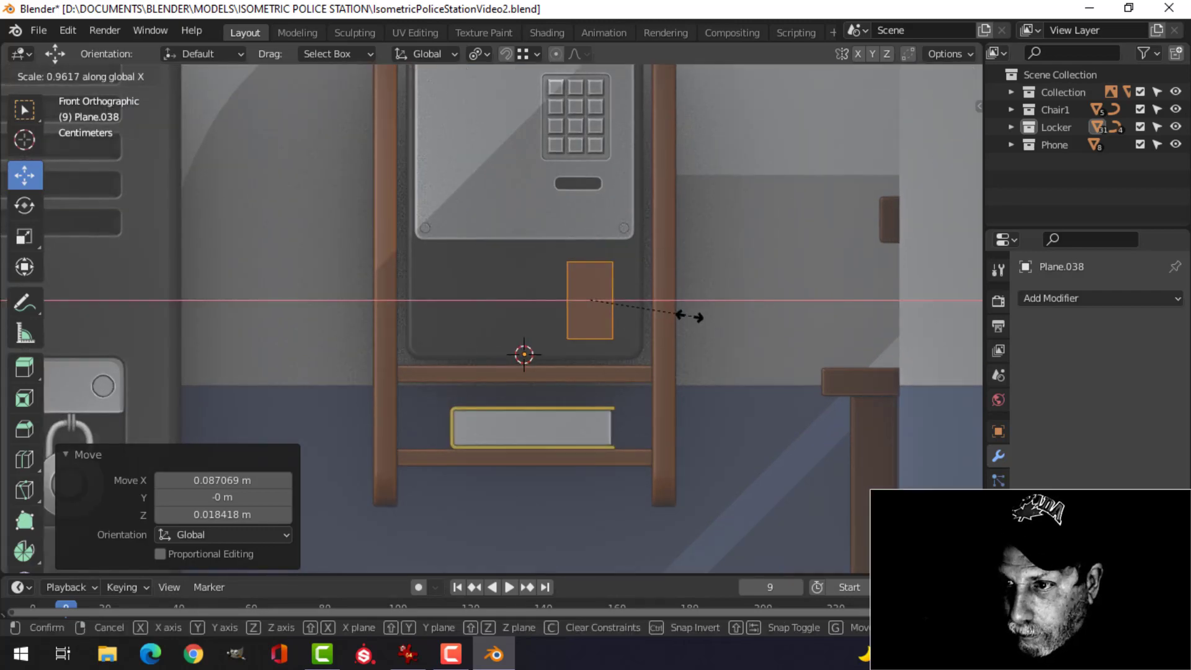
left_click(645, 304)
middle_click_drag(645, 304, 590, 340)
key("s")
key("z")
left_click(593, 319)
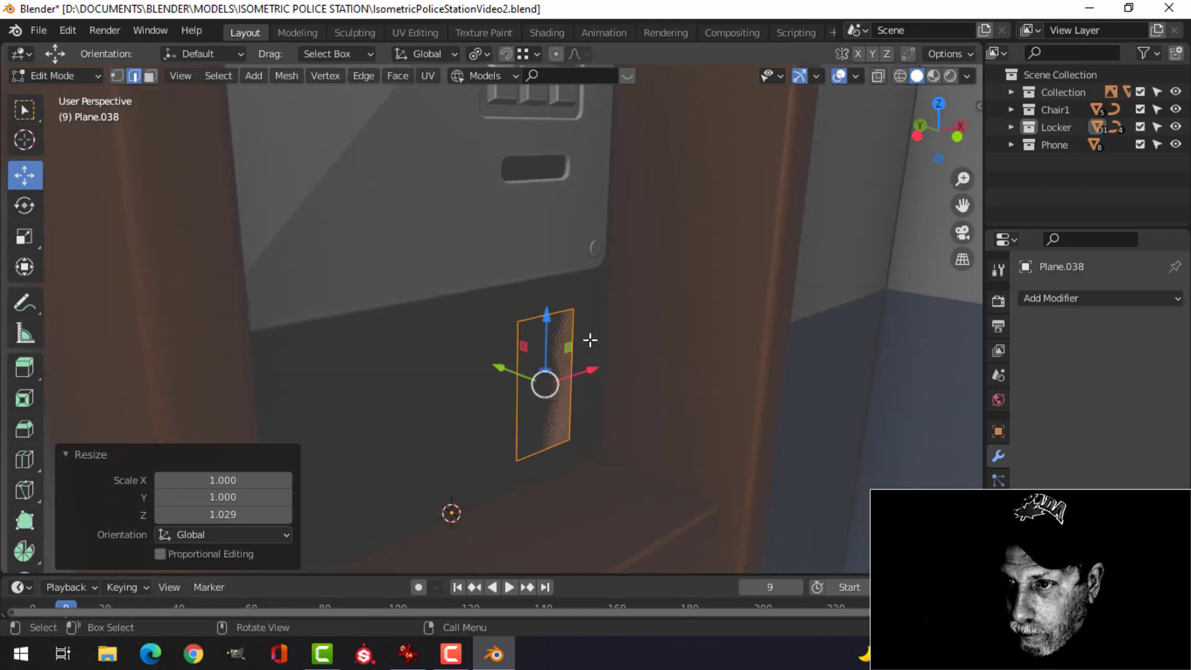
left_click_drag(494, 370, 505, 372)
- Duplicate the narrow panel and move the copy about -0.131 m along X on the phone's lower front
middle_click_drag(505, 372, 675, 286)
key("KP_1")
key("shift+d")
key("Escape")
key("g")
key("x")
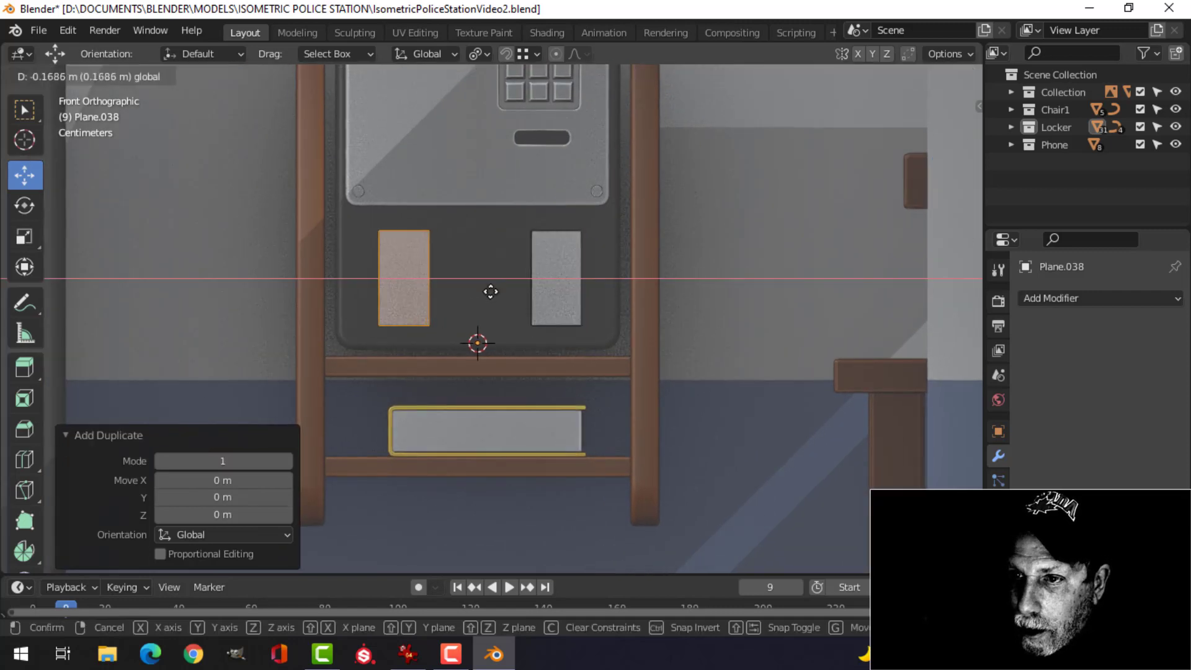
left_click(507, 295)
- Widen the copied panel about 2.238 times along X and shift it about -0.011 m along X
key("s")
key("x")
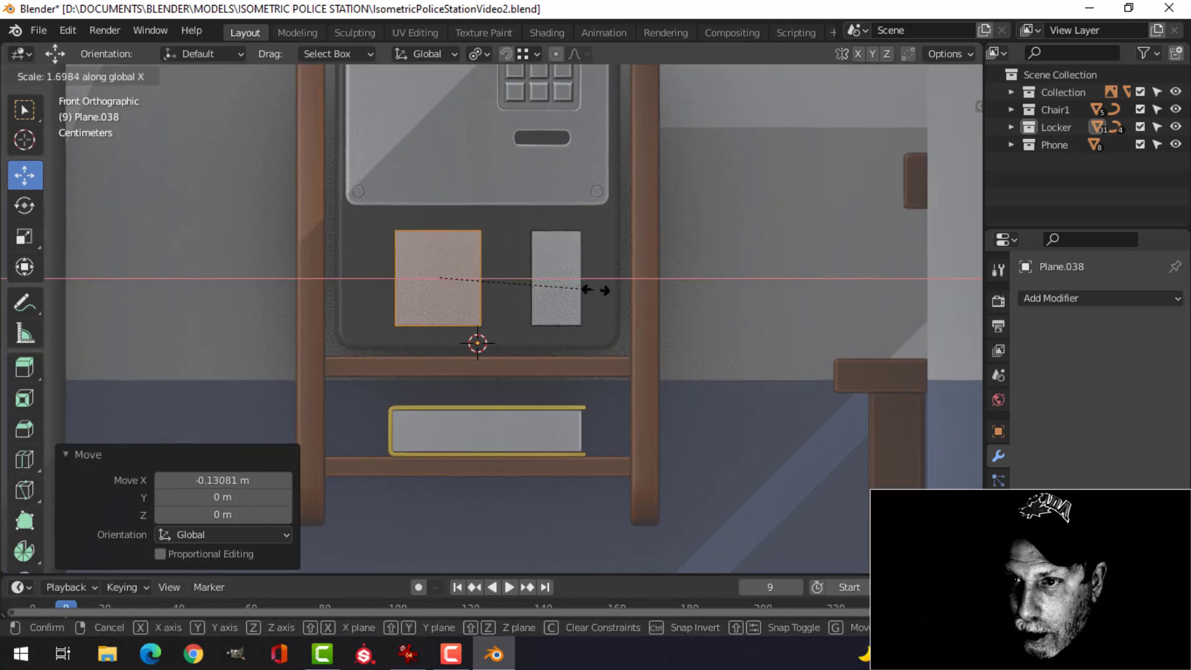
left_click(645, 287)
key("g")
key("x")
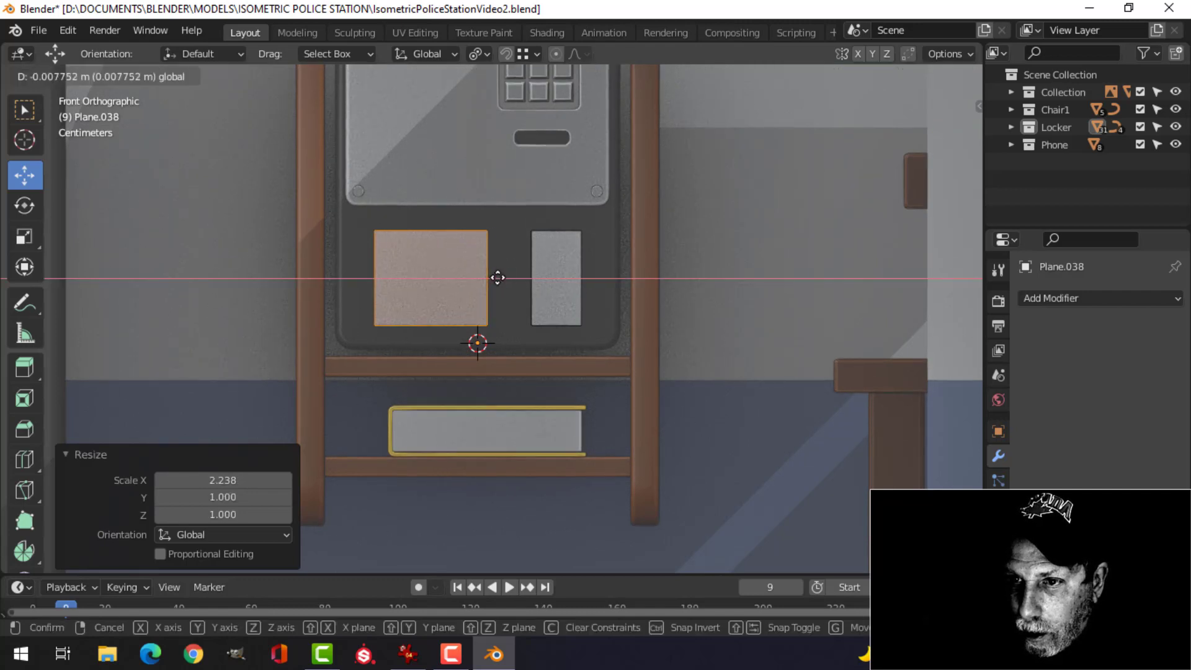
left_click(498, 278)
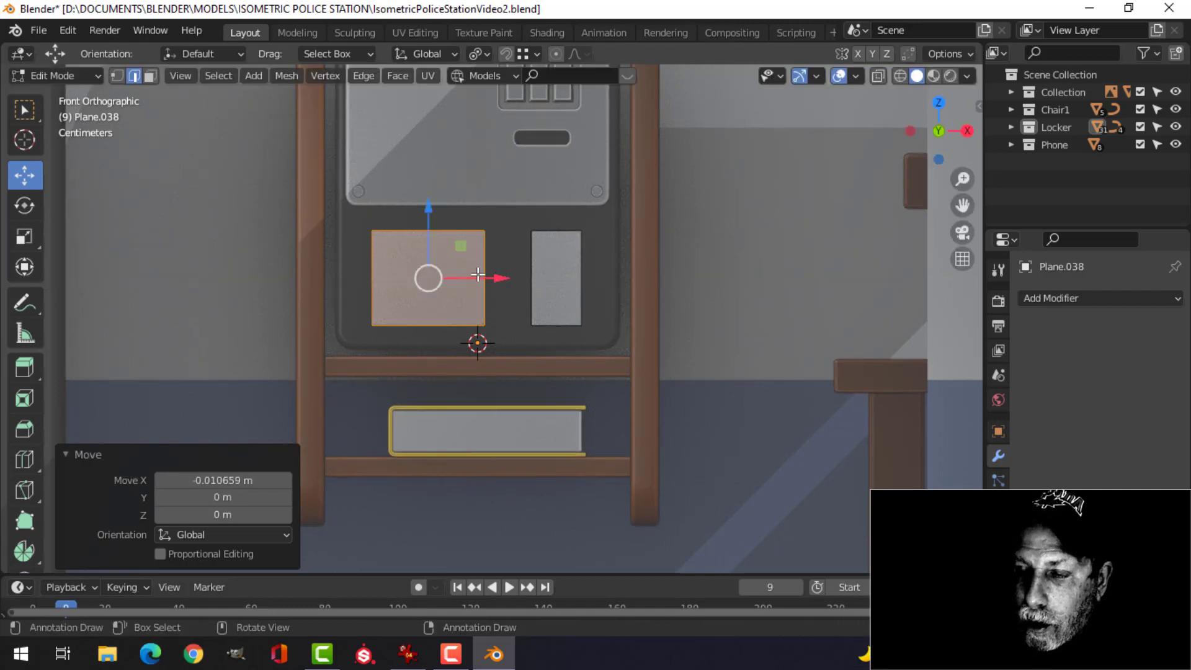
- Make both lower panels slightly narrower by moving their side edges inward along X
key("alt+a")
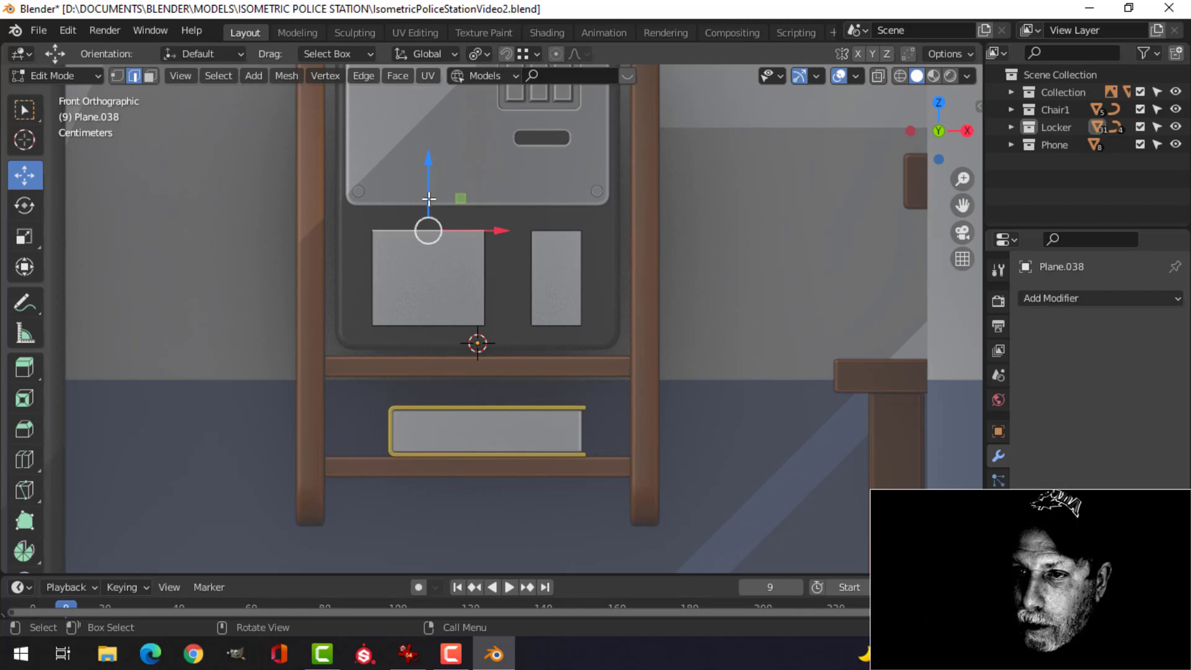
left_click(551, 230)
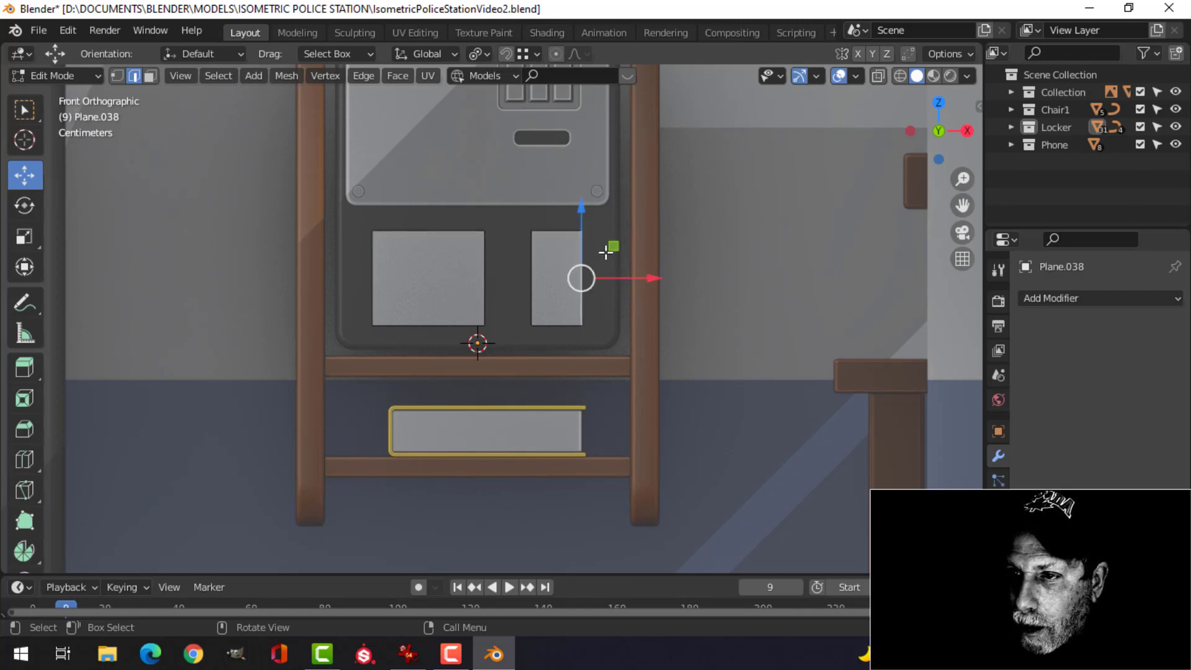
left_click_drag(645, 274, 636, 274)
key("ctrl+l")
left_click(496, 274)
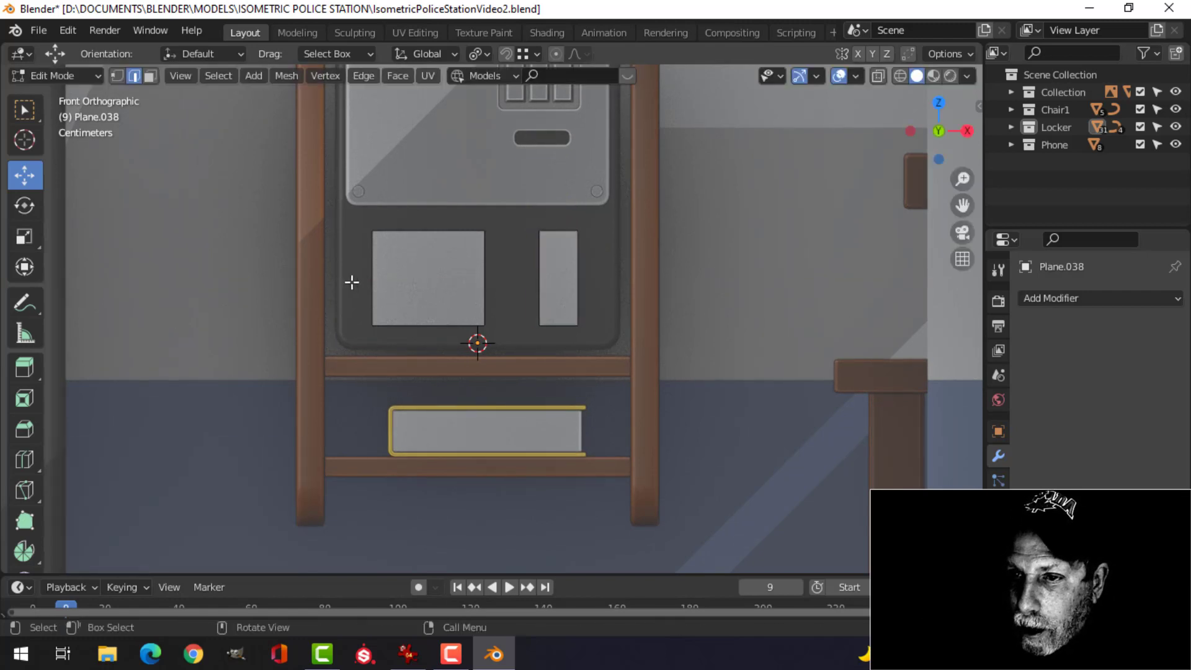
left_click_drag(428, 277, 455, 278)
- Round both panels' corners with a 4-segment vertex bevel about 0.0067 m wide and move the panels about -0.009 m along Y
key("a")
middle_click_drag(473, 291, 498, 328, "shift")
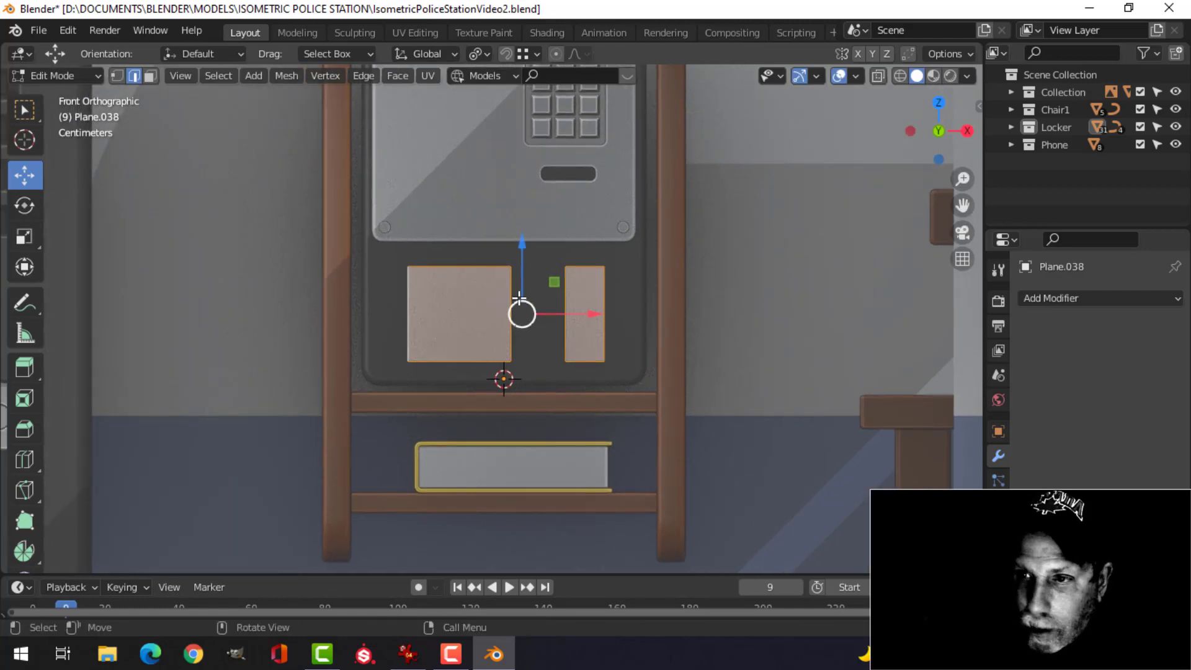
key("1")
scroll(553, 296, "up", 2)
middle_click_drag(559, 295, 547, 263, "shift")
key("ctrl+shift+b")
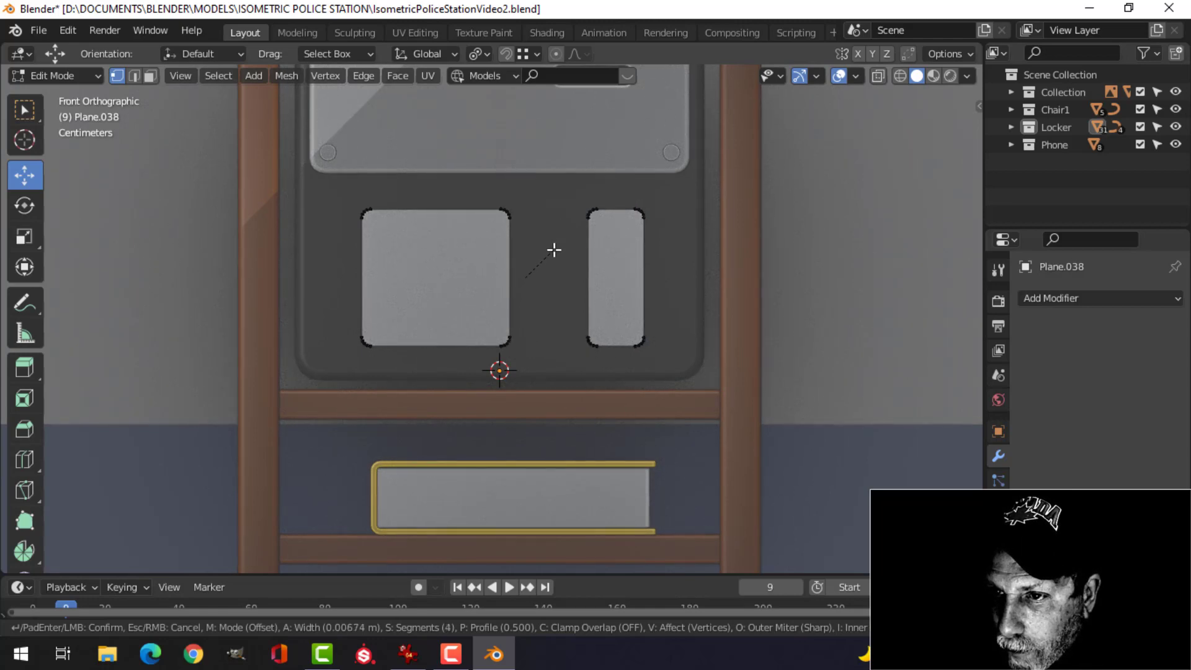
left_click(554, 250)
middle_click_drag(525, 274, 577, 333)
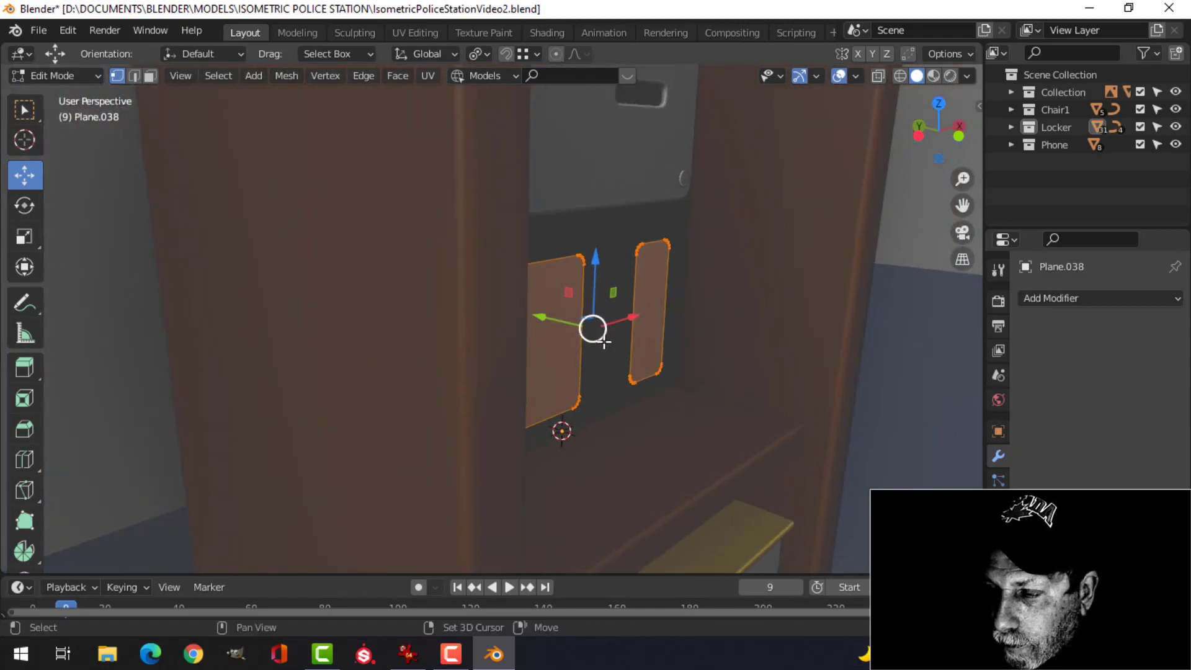
left_click_drag(542, 317, 556, 325)
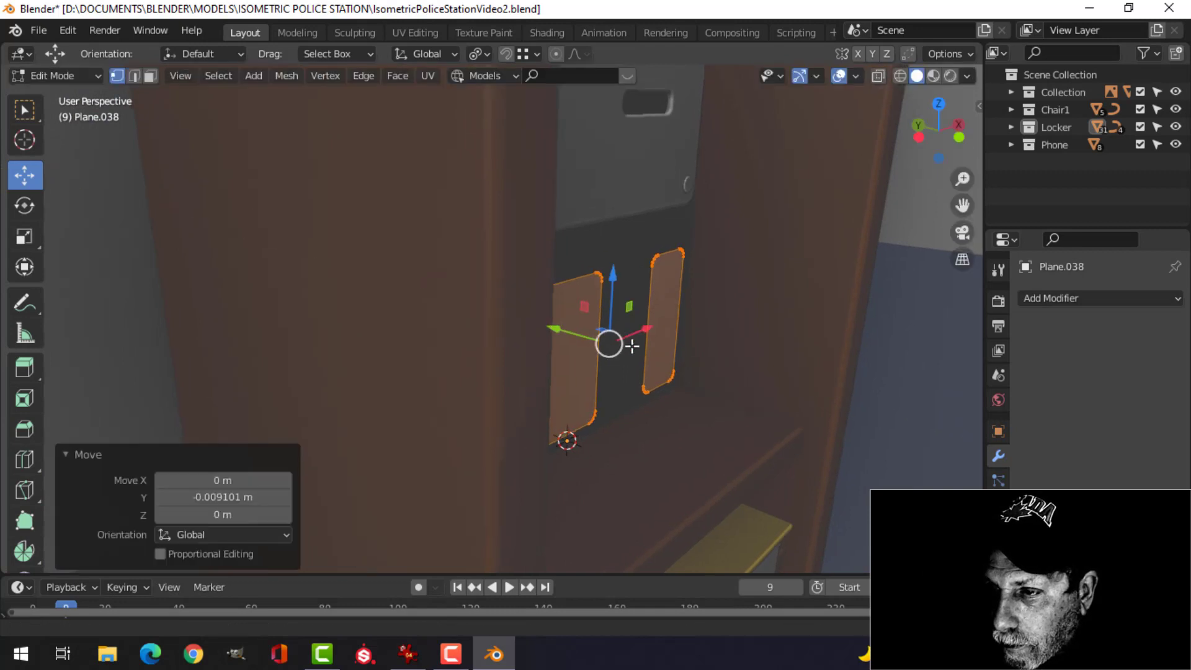
- Extrude the two rounded lower panels to give them depth, shift the whole mesh slightly along Y, and return to Object Mode
middle_click_drag(631, 345, 636, 407)
key("e")
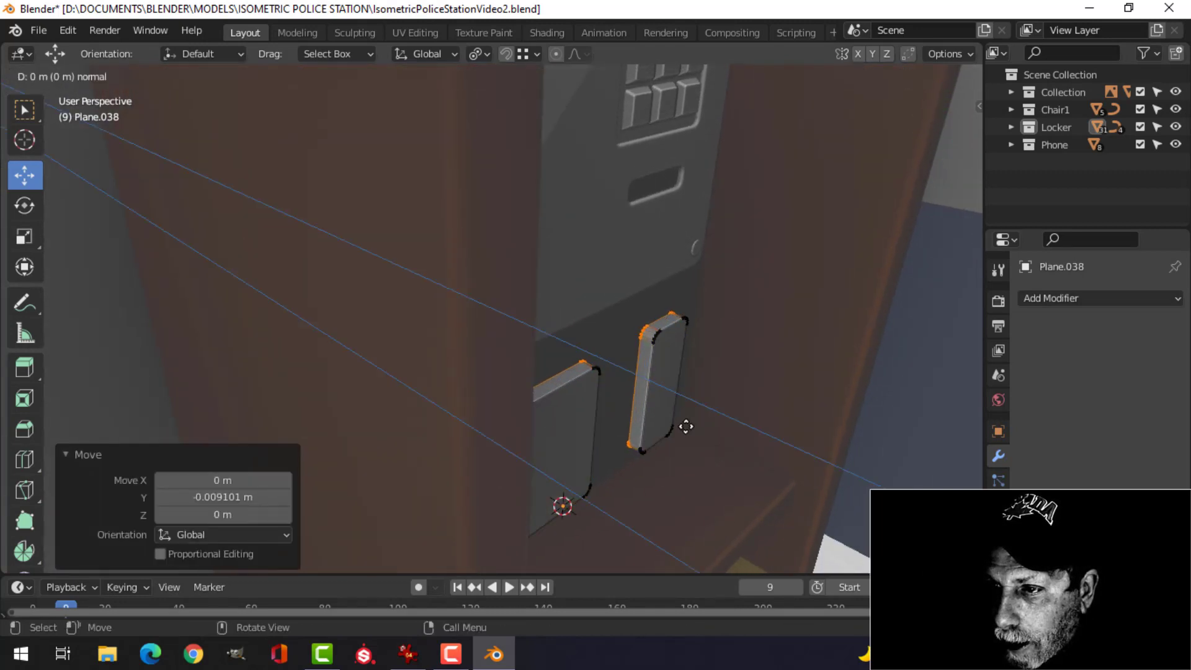
left_click(685, 427)
key("a")
left_click_drag(554, 397, 541, 382)
middle_click_drag(714, 389, 553, 399)
scroll(534, 371, "down", 2)
key("Tab")
key("alt+a")
scroll(493, 330, "down", 3)
scroll(553, 401, "up", 3)
middle_click_drag(590, 301, 544, 327)
scroll(534, 319, "down", 1)
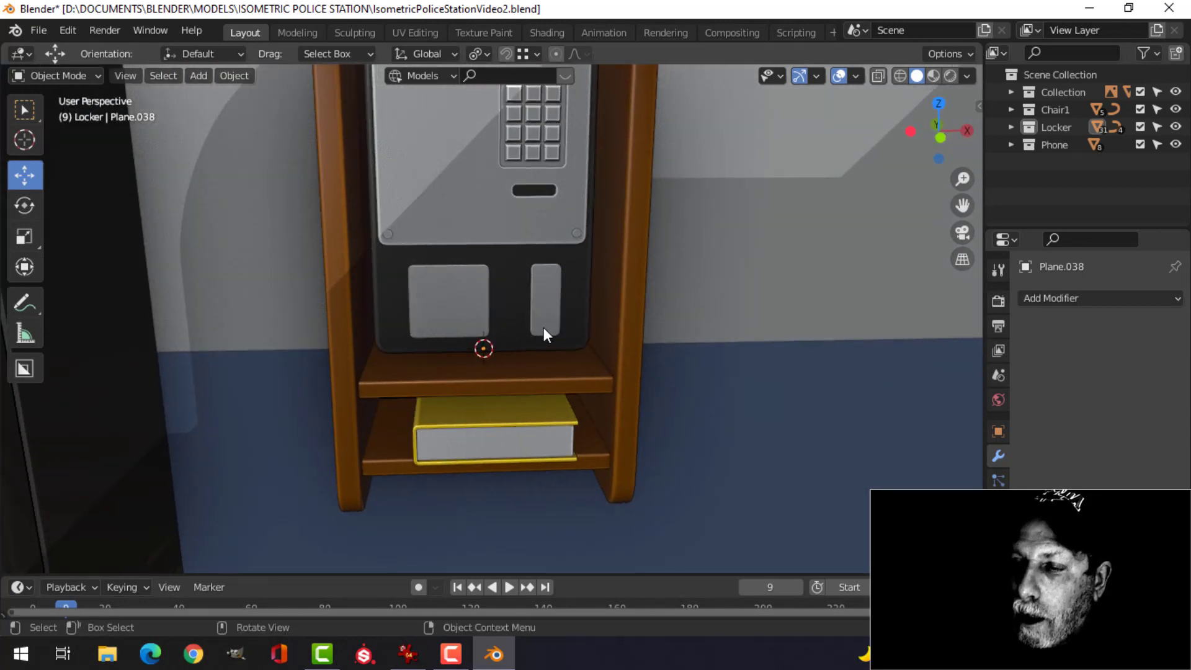
- Add a Boolean modifier to the phone's dark body and place it above the Weighted Normal modifier
scroll(572, 297, "up", 2)
left_click(534, 261)
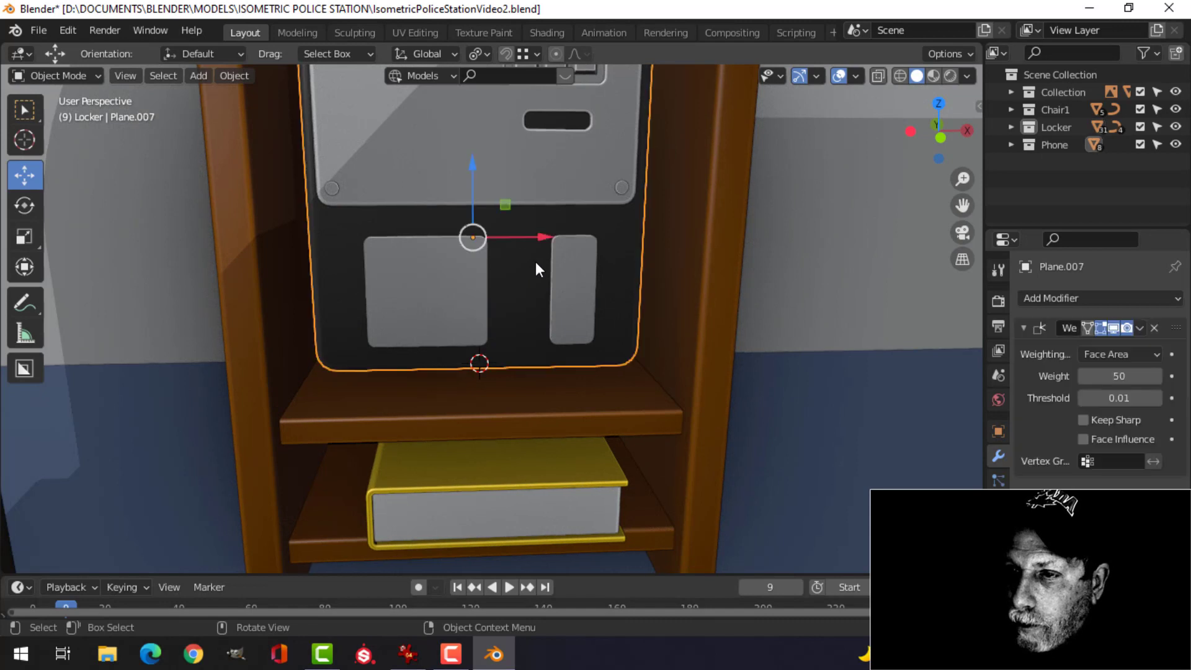
left_click(1033, 329)
left_click(1046, 297)
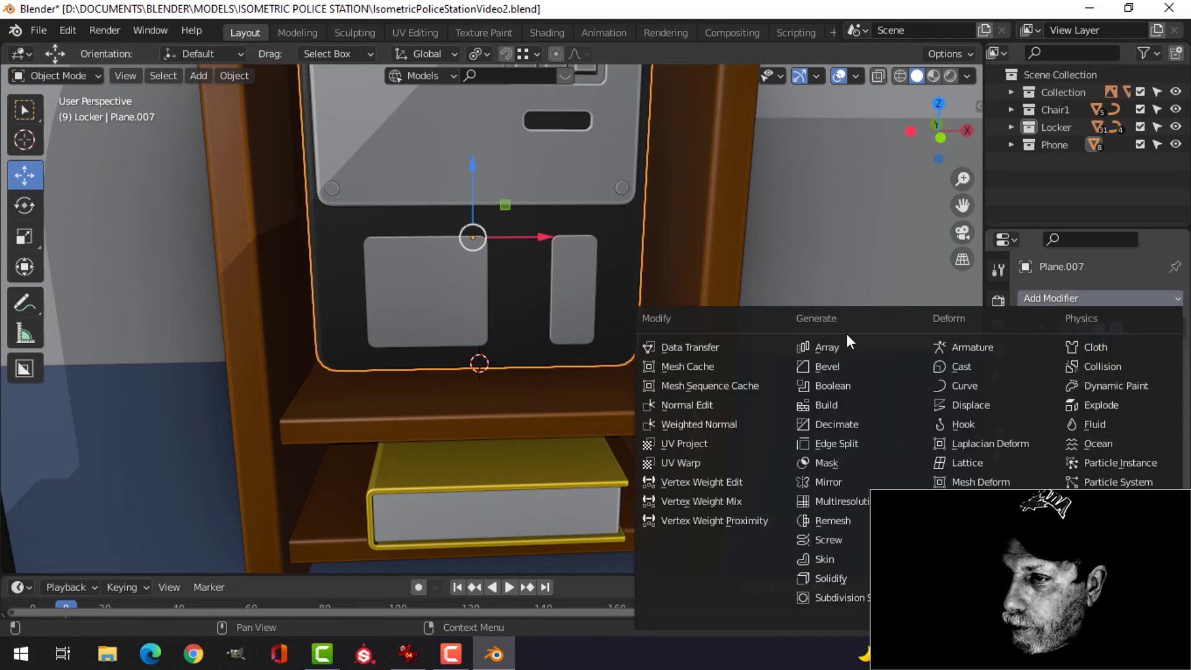
left_click(830, 382)
left_click_drag(1175, 352, 1168, 315)
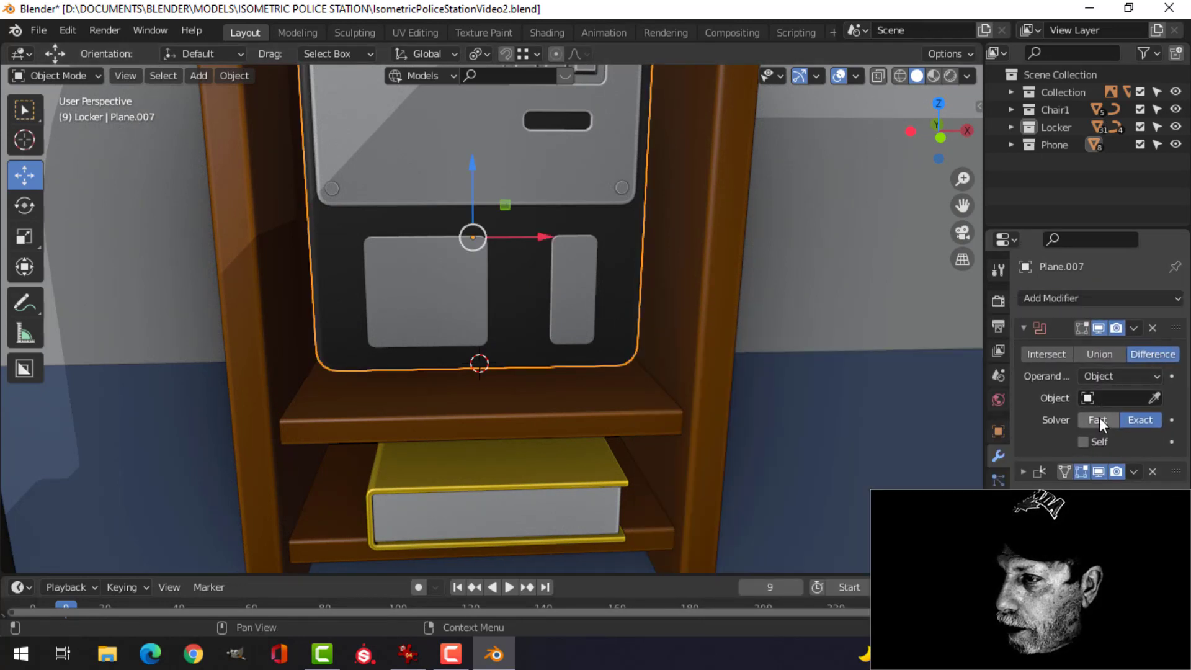
- Set the Boolean difference to the Fast solver with the lower panels as the cutting object, and apply it
left_click(1100, 419)
left_click(1154, 398)
left_click(569, 288)
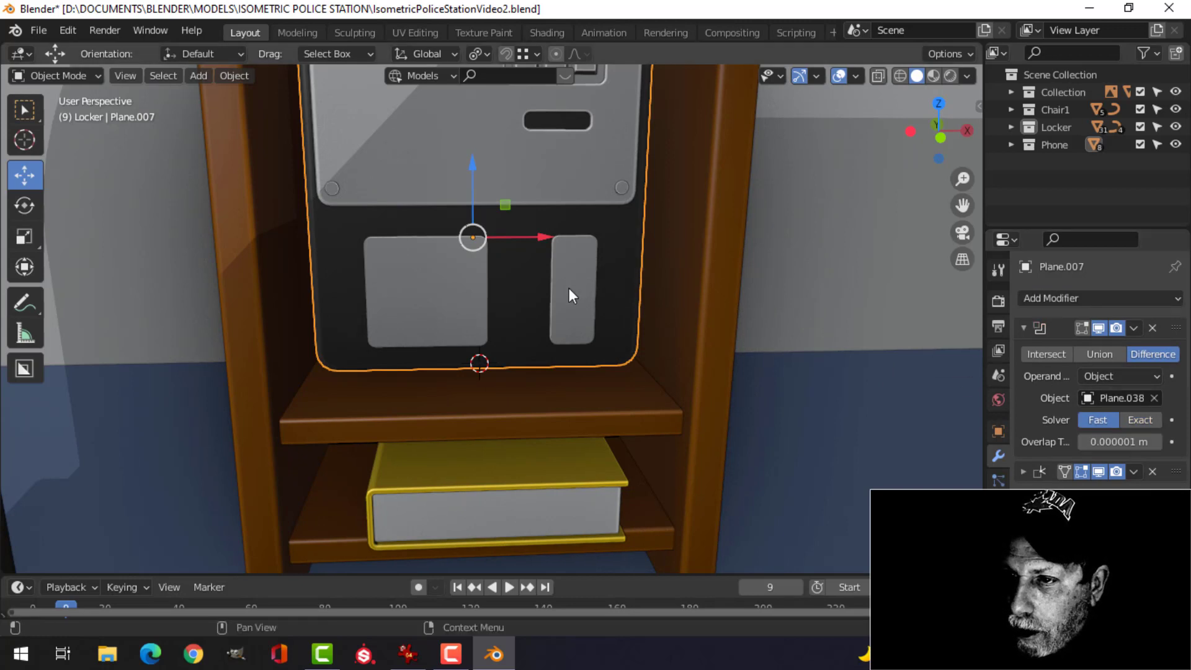
left_click(1133, 328)
left_click(1084, 345)
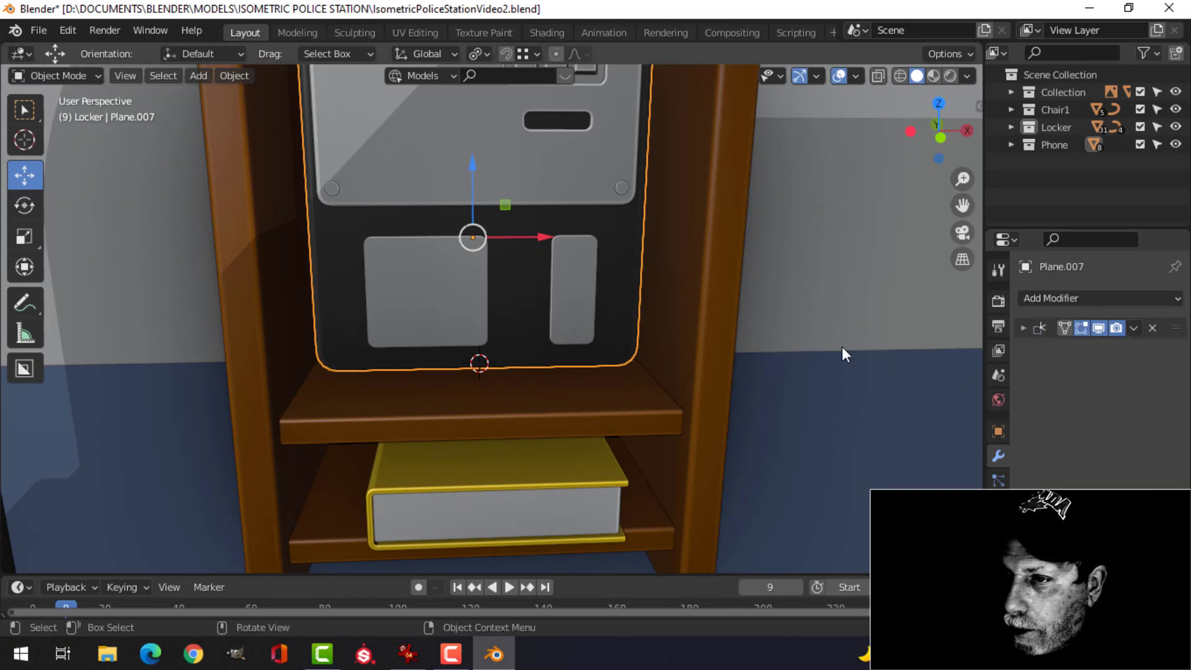
- Hide the lower panels object used as the cutter
left_click(579, 299)
key("h")
scroll(593, 296, "up", 2)
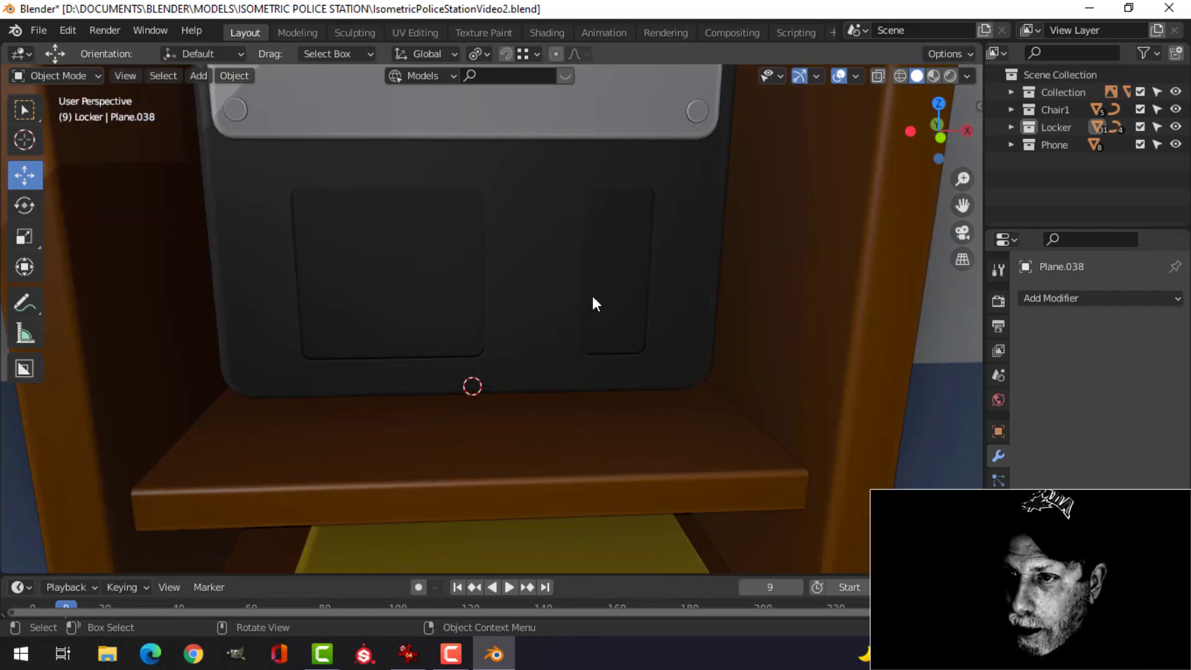
- Isolate the phone's dark body in local view and enter Edit Mode with nothing selected
left_click(653, 282)
key("KP_Divide")
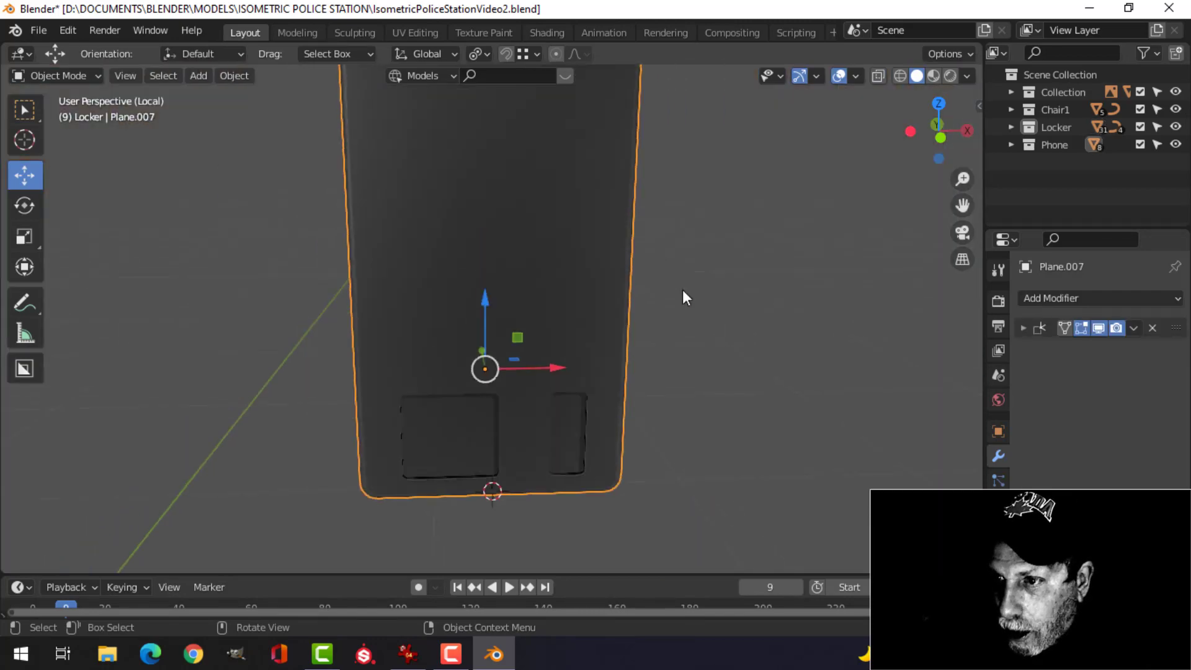
scroll(603, 407, "up", 1)
middle_click_drag(589, 411, 574, 274, "shift")
scroll(565, 359, "up", 2)
middle_click_drag(565, 360, 691, 362)
key("alt+a")
scroll(647, 335, "up", 3)
scroll(648, 337, "down", 3)
scroll(631, 326, "up", 3)
key("Tab")
key("alt+a")
scroll(691, 362, "up", 3)
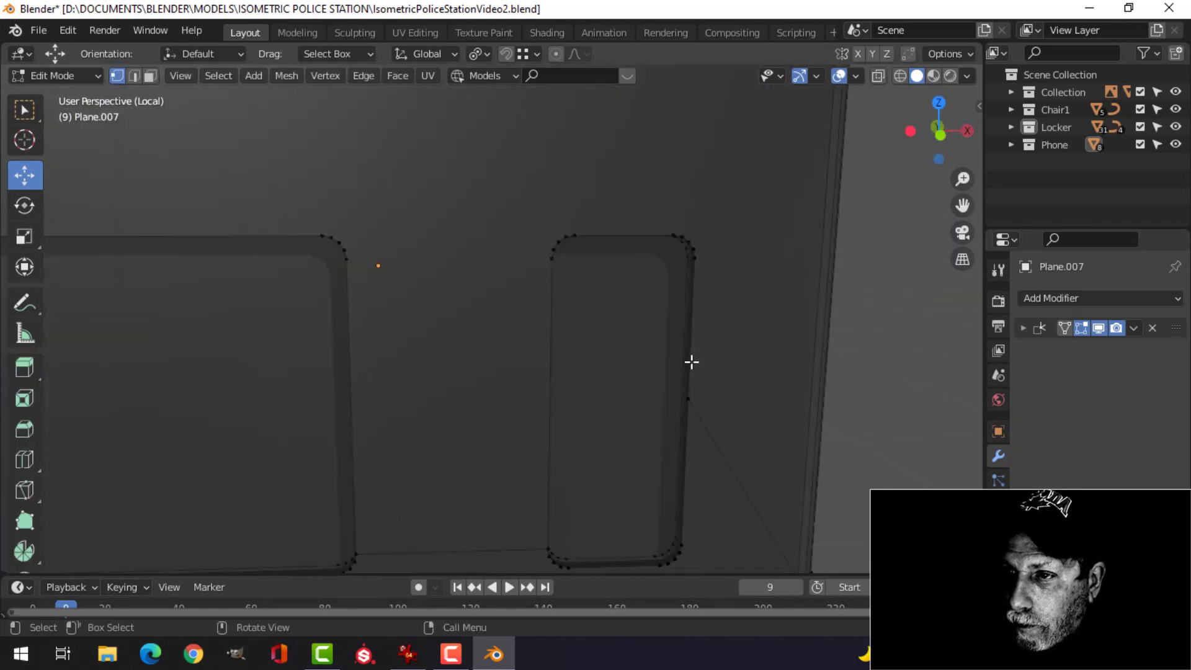
- Try a 4-segment bevel on the front edge loops around both lower recesses
left_click(670, 197, "alt")
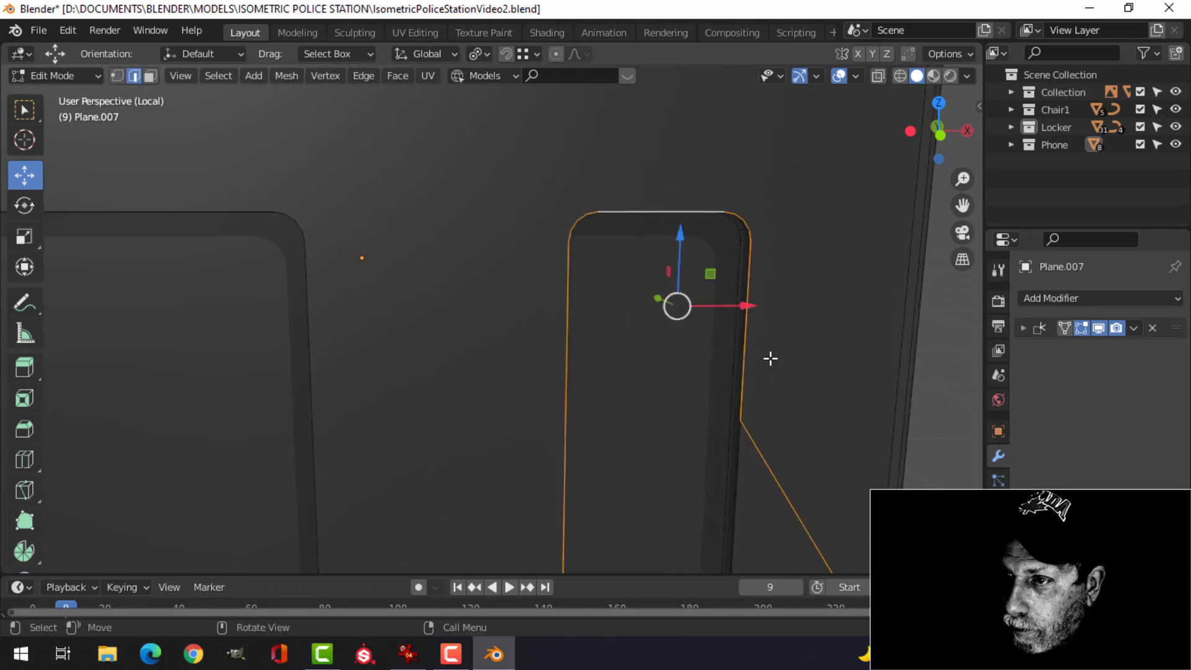
scroll(751, 405, "down", 2)
left_click(686, 455, "alt+shift")
middle_click_drag(731, 459, 713, 383, "shift")
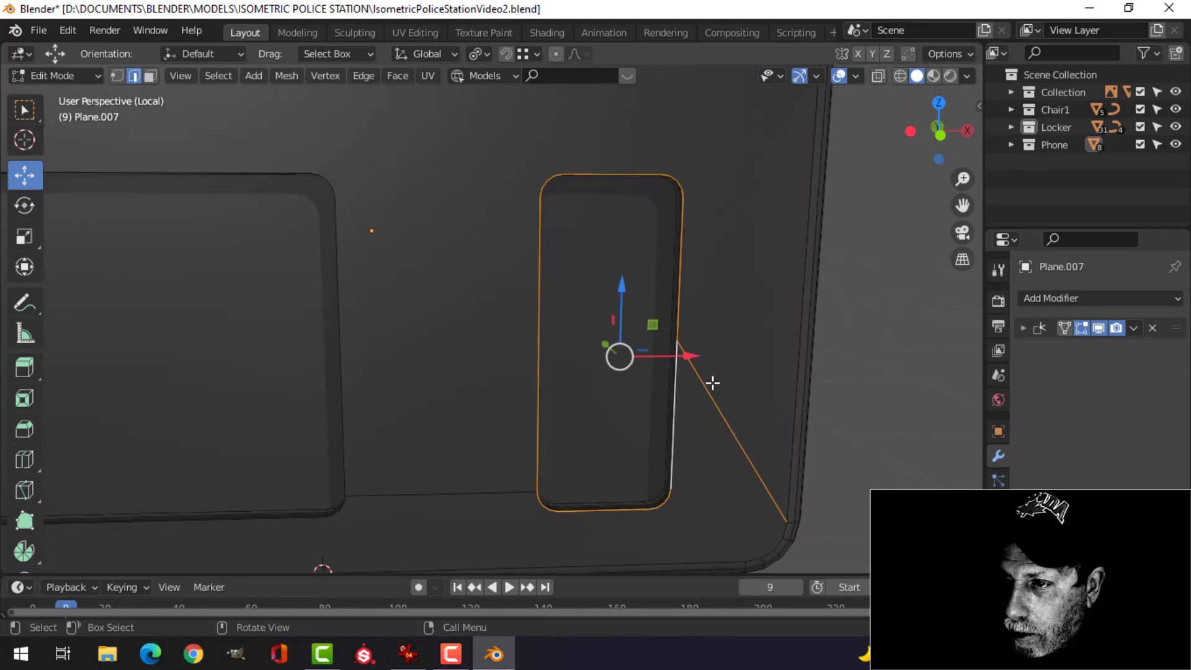
left_click(707, 386, "alt+shift")
middle_click_drag(420, 374, 478, 308, "shift")
left_click(476, 297, "alt+shift")
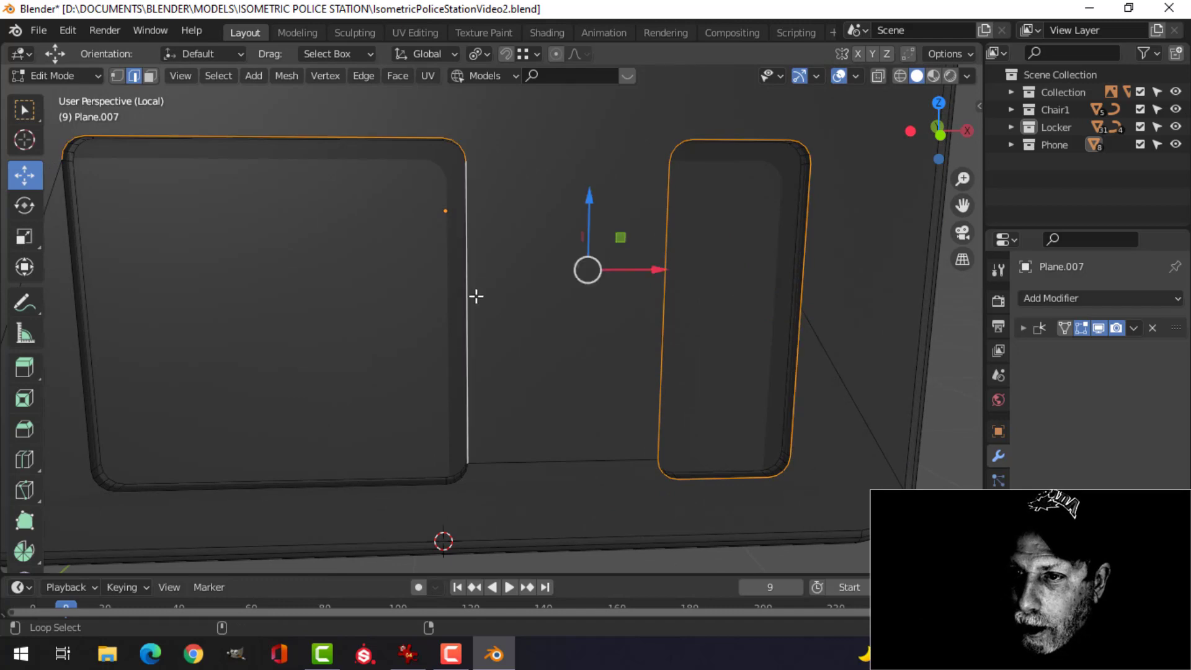
left_click(77, 386, "alt+shift")
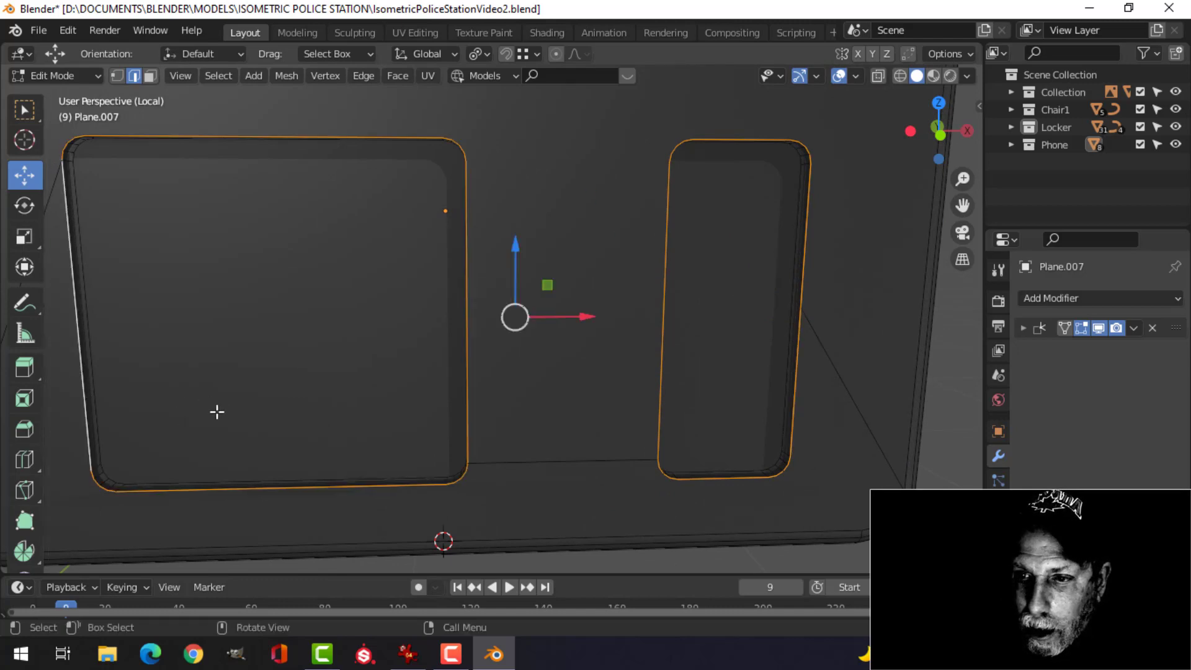
middle_click_drag(215, 412, 317, 388, "shift")
middle_click_drag(403, 355, 523, 346)
key("ctrl+b")
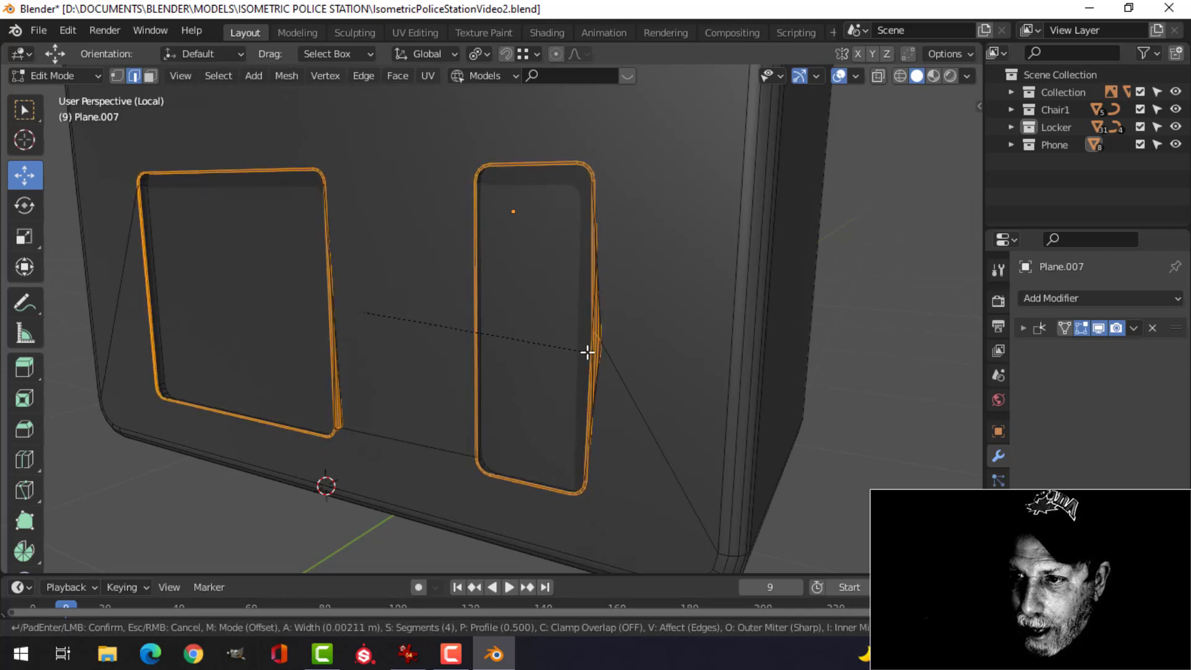
right_click(566, 348)
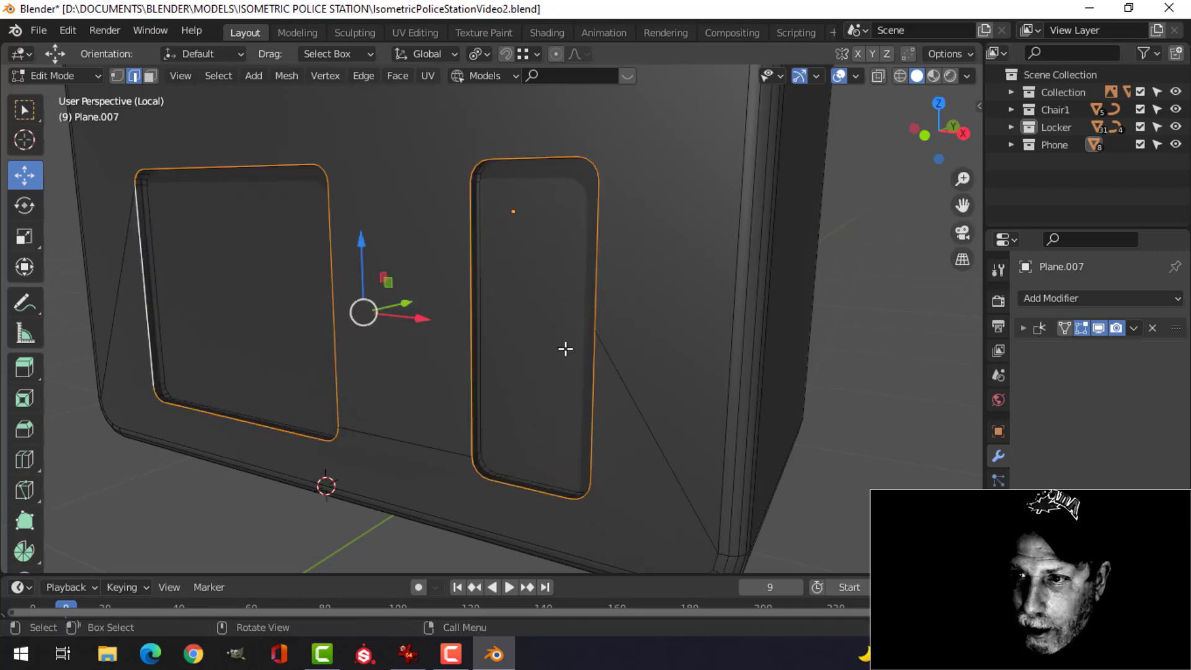
scroll(547, 333, "up", 3)
middle_click_drag(547, 333, 503, 322, "shift")
middle_click_drag(502, 323, 677, 326)
key("alt+a")
scroll(677, 327, "down", 4)
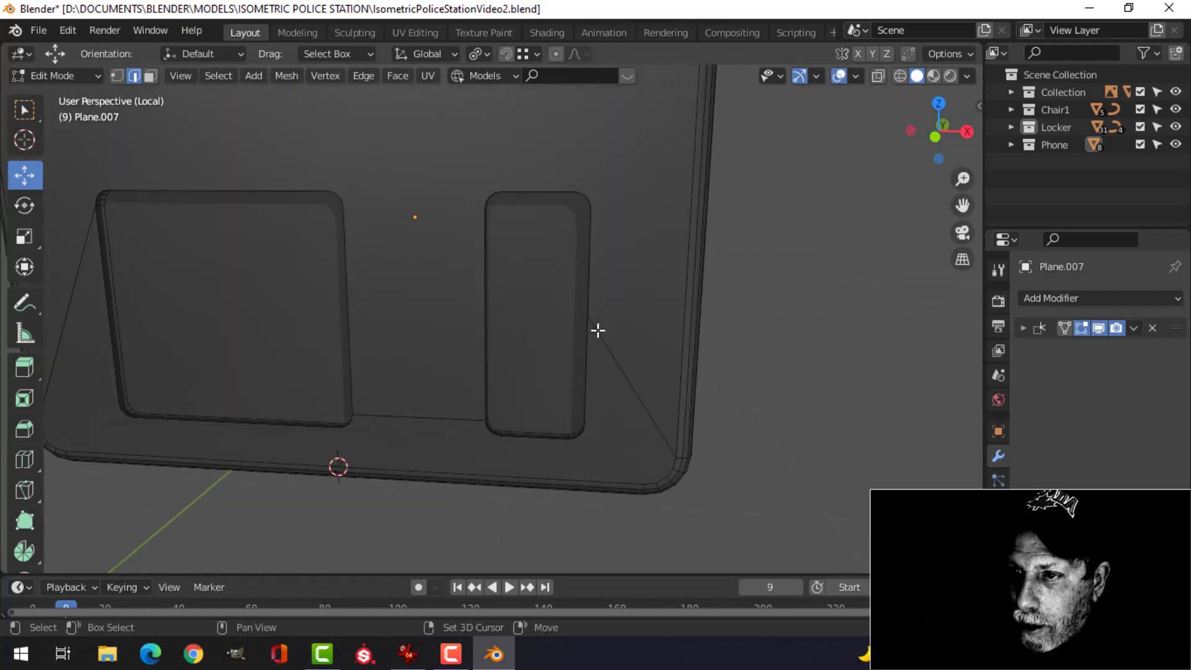
- Knife a horizontal edge in front view from the vertex on the narrow recess's outer side to the body's nearest side border
key("KP_1")
scroll(478, 327, "up", 4)
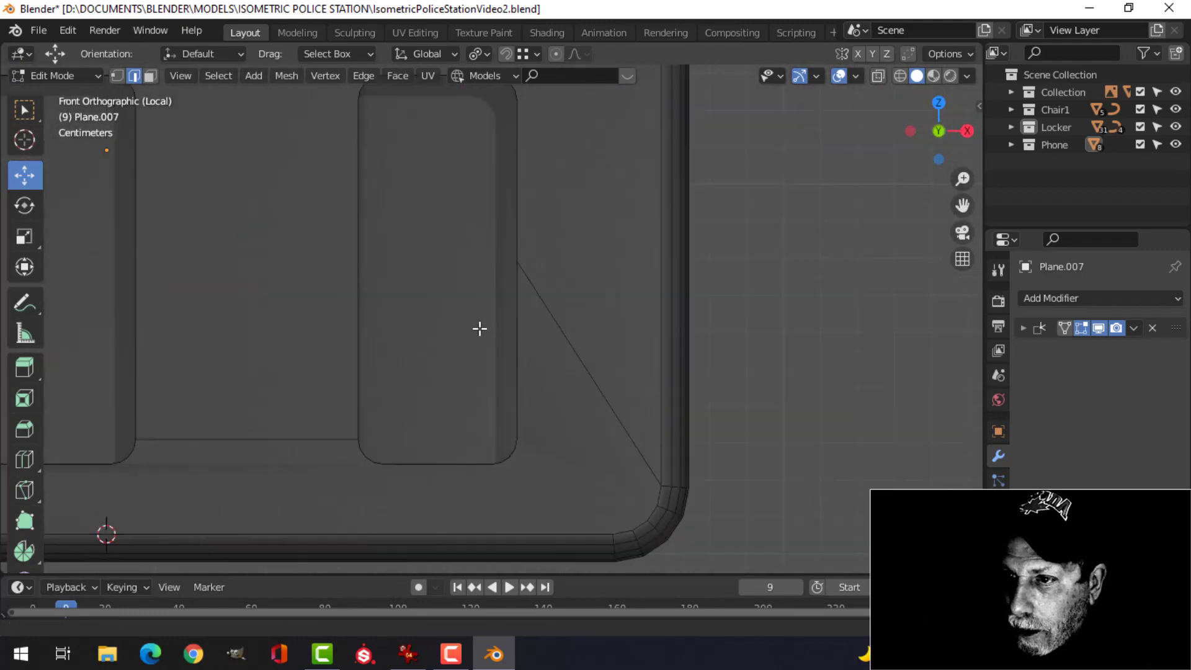
scroll(561, 377, "up", 4)
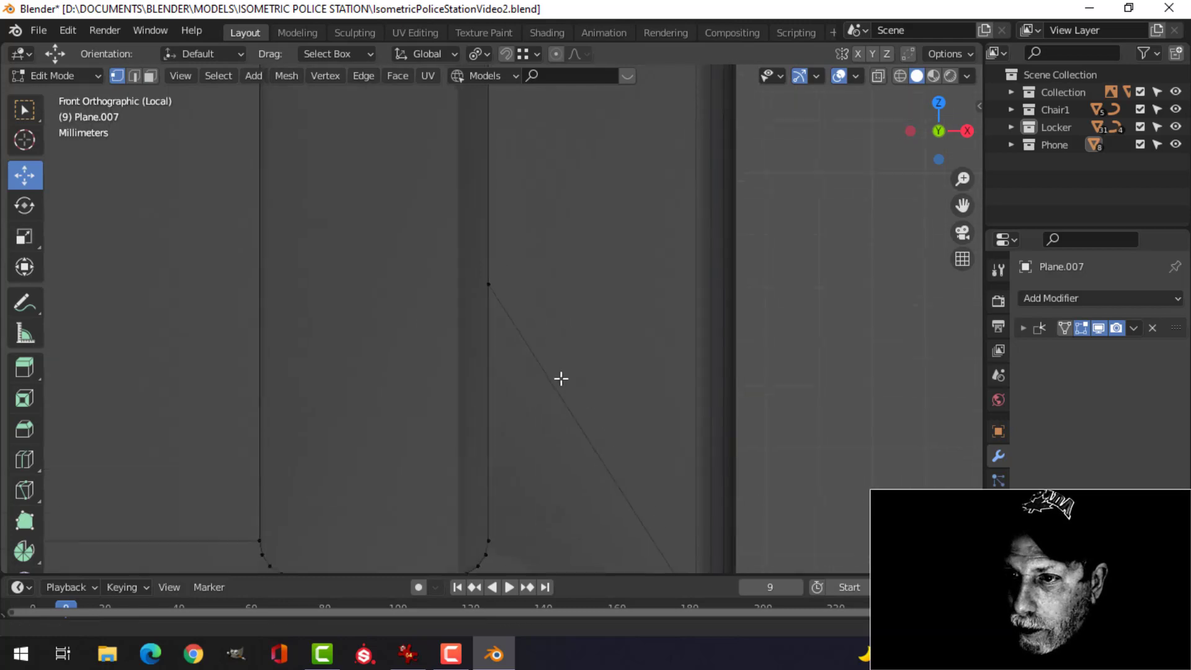
key("1")
key("k")
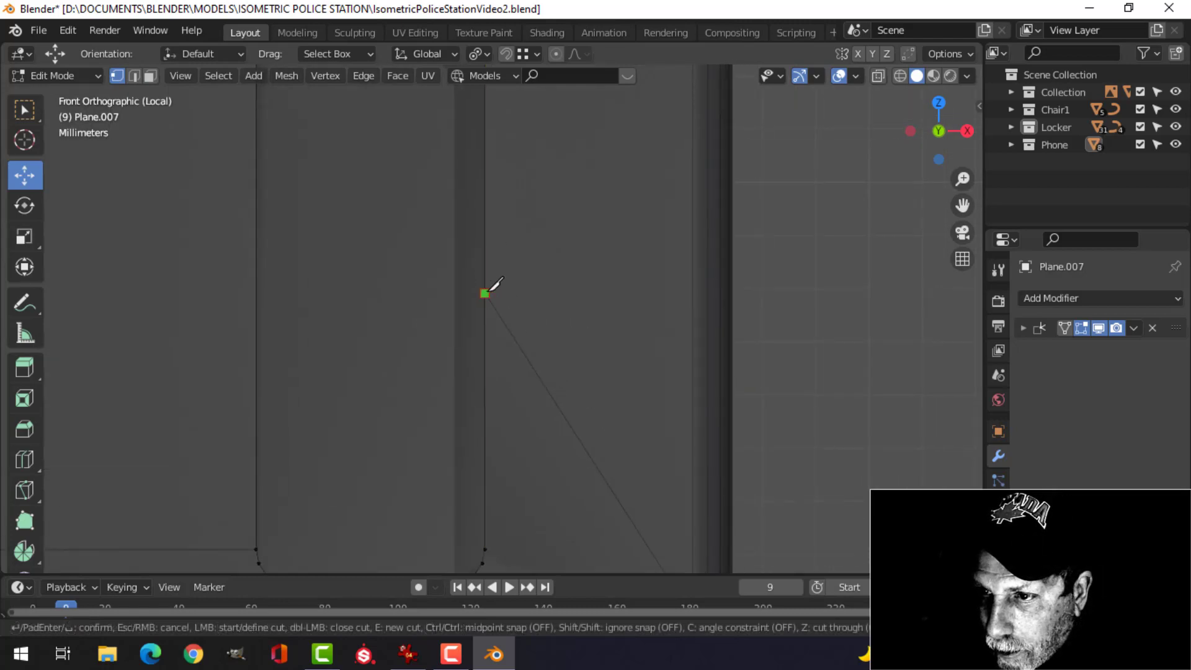
left_click(499, 288)
key("c")
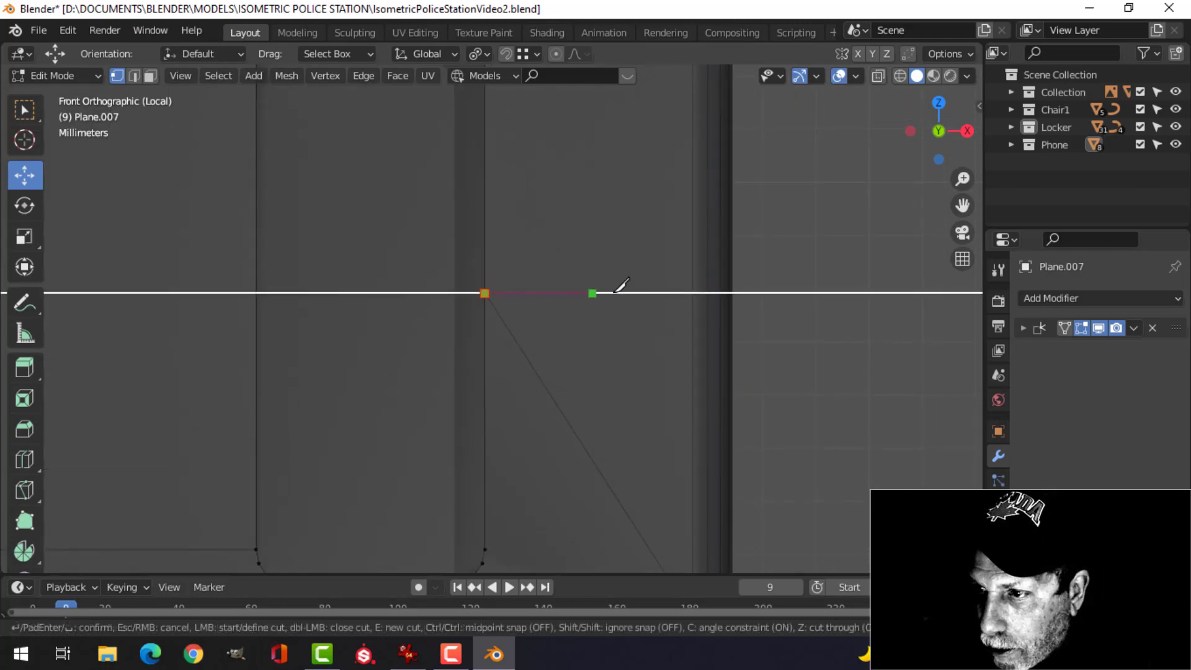
left_click(694, 292)
key("Return")
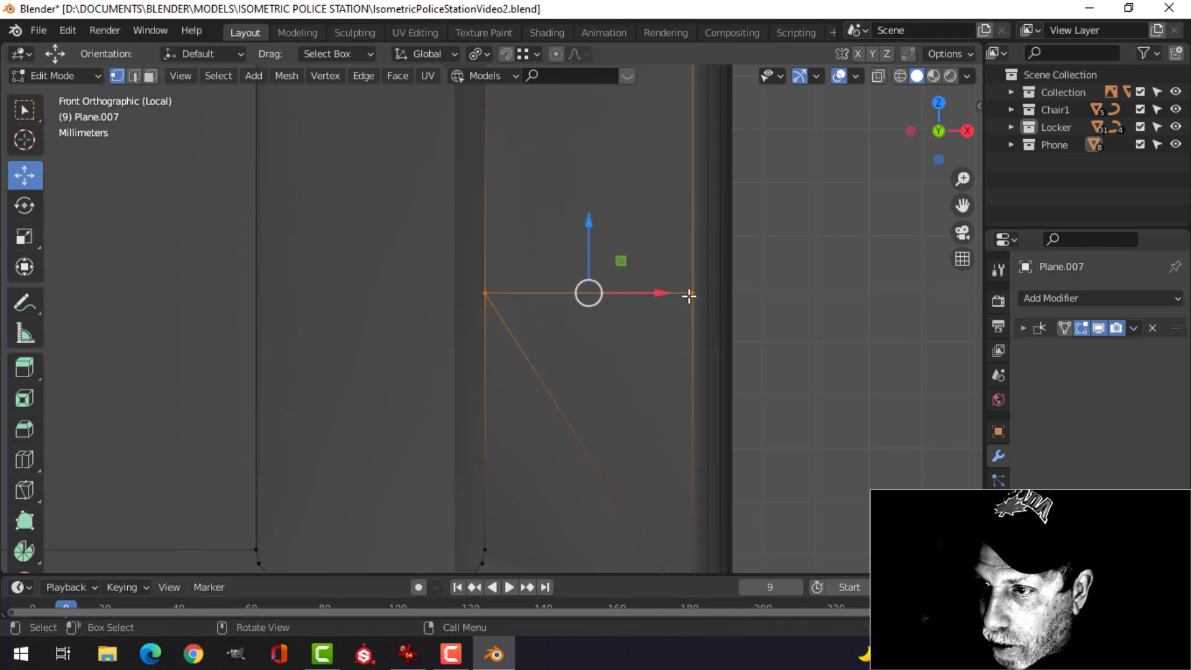
- Dissolve the diagonal edge running from the narrow recess to the body's lower corner
left_click(606, 335)
left_click(560, 368)
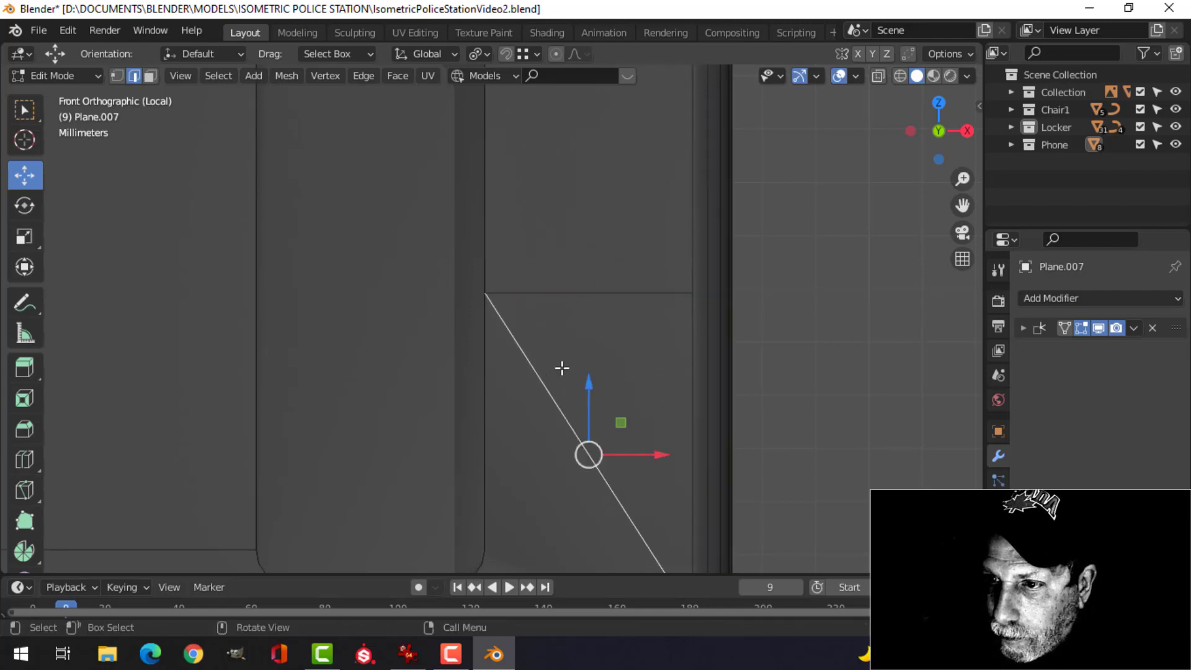
key("x")
left_click(531, 449)
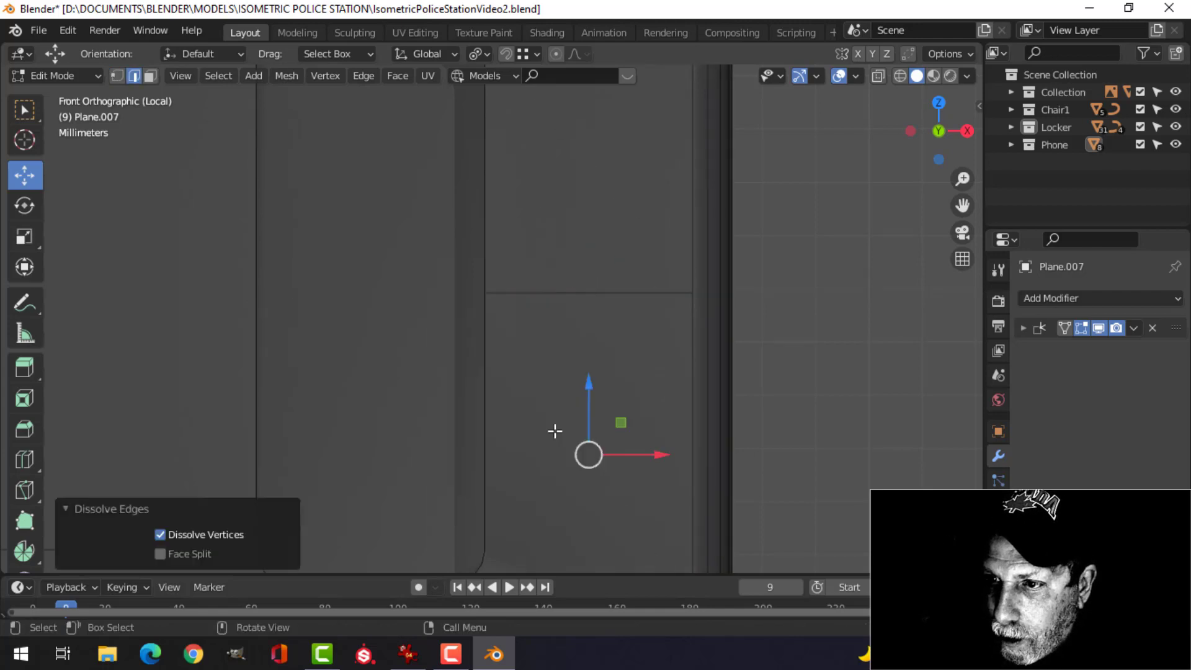
- Knife a horizontal edge from the wide recess's upper outer corner vertex to the body's nearest side border
scroll(555, 432, "down", 6)
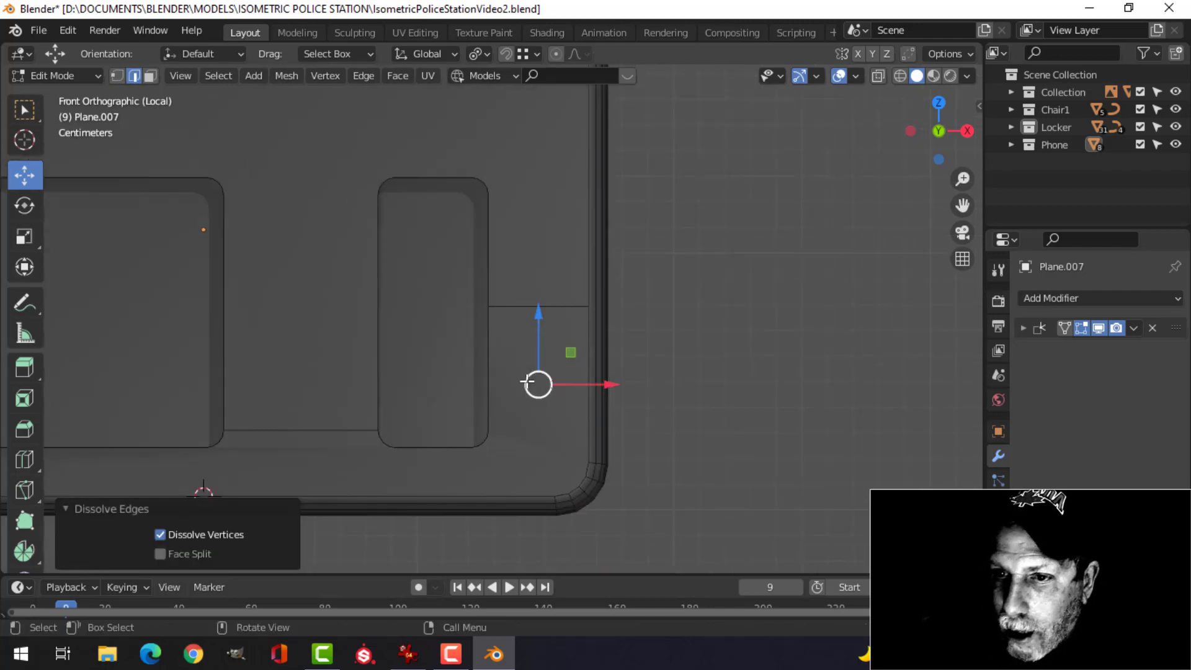
middle_click_drag(404, 352, 430, 355, "shift")
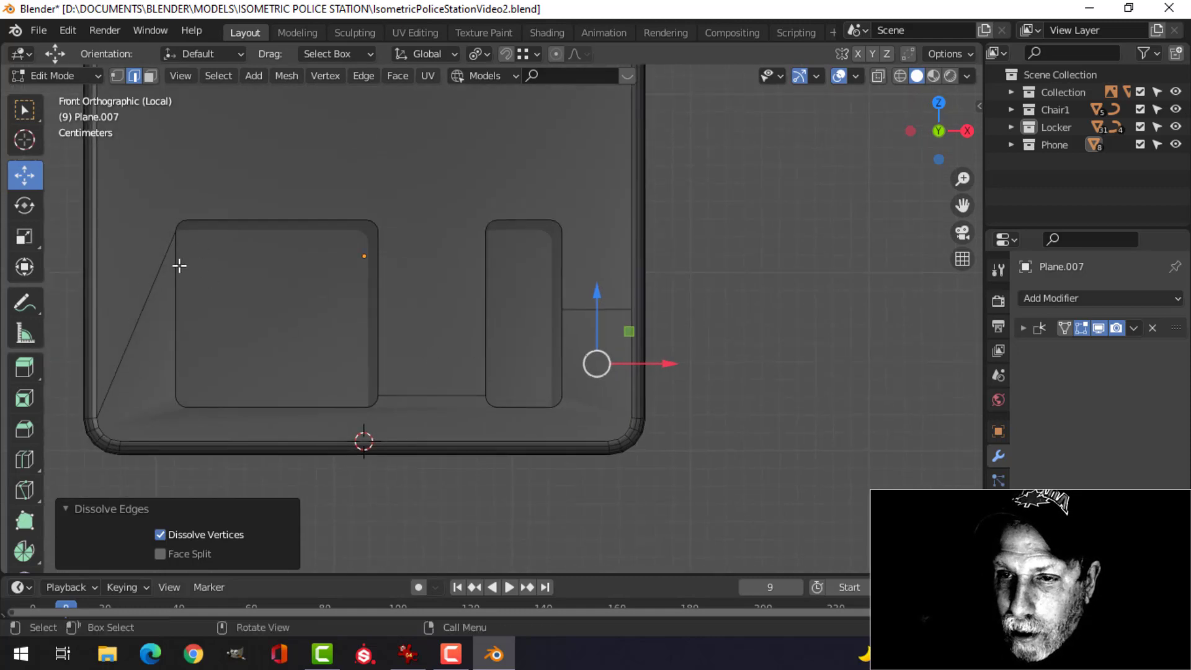
middle_click_drag(182, 329, 458, 343, "shift")
scroll(372, 333, "up", 2)
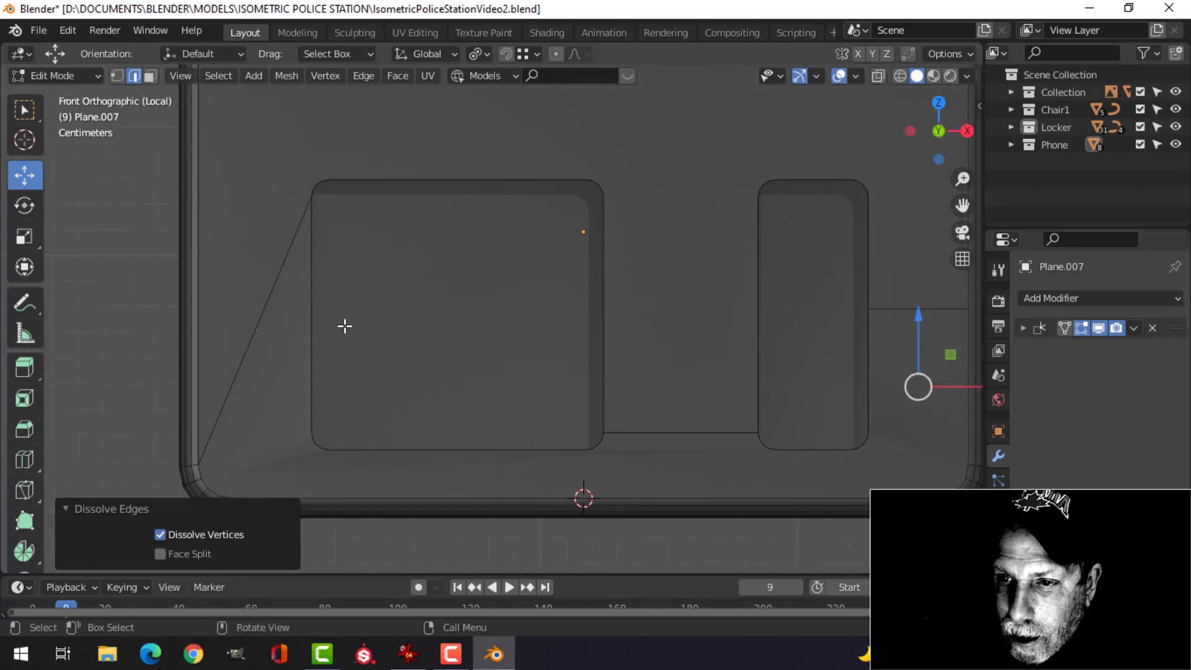
scroll(344, 324, "up", 2)
scroll(284, 310, "down", 2)
middle_click_drag(333, 264, 383, 329, "shift")
scroll(383, 324, "up", 2)
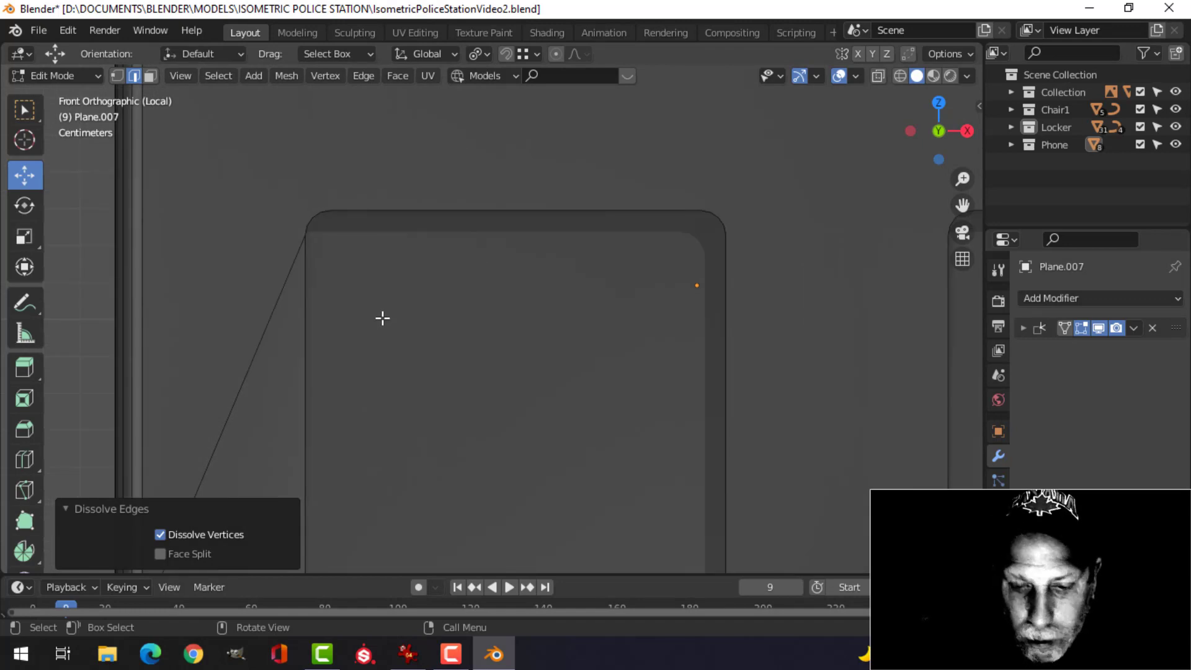
key("1")
scroll(409, 322, "up", 2)
key("k")
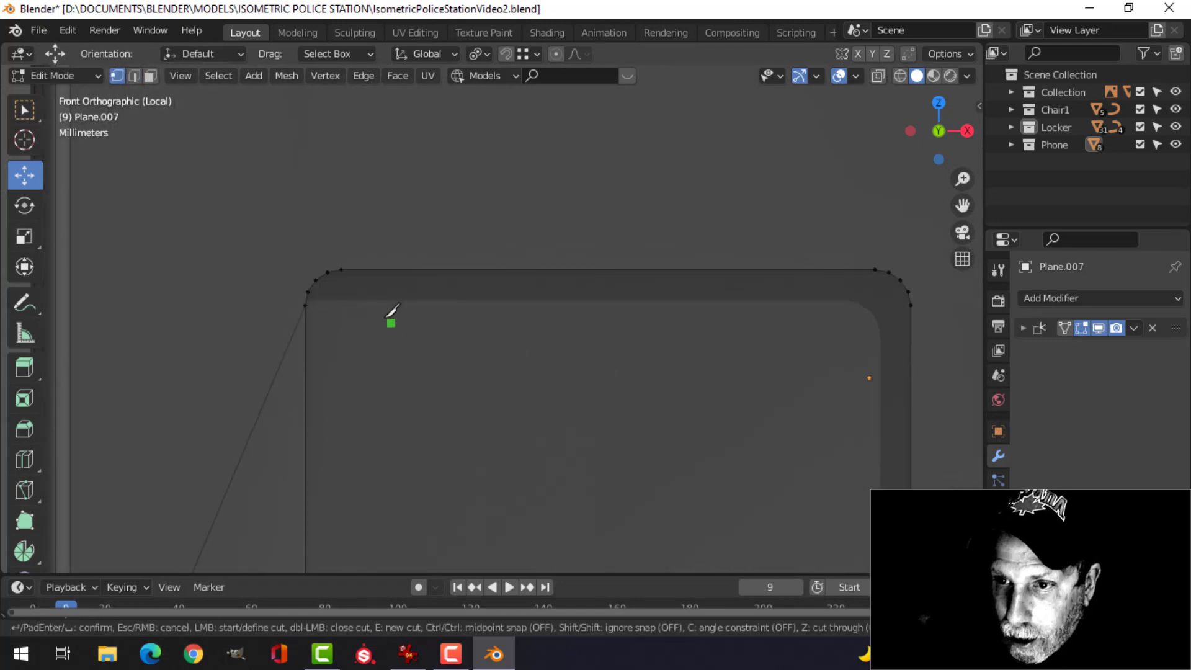
scroll(329, 315, "down", 1)
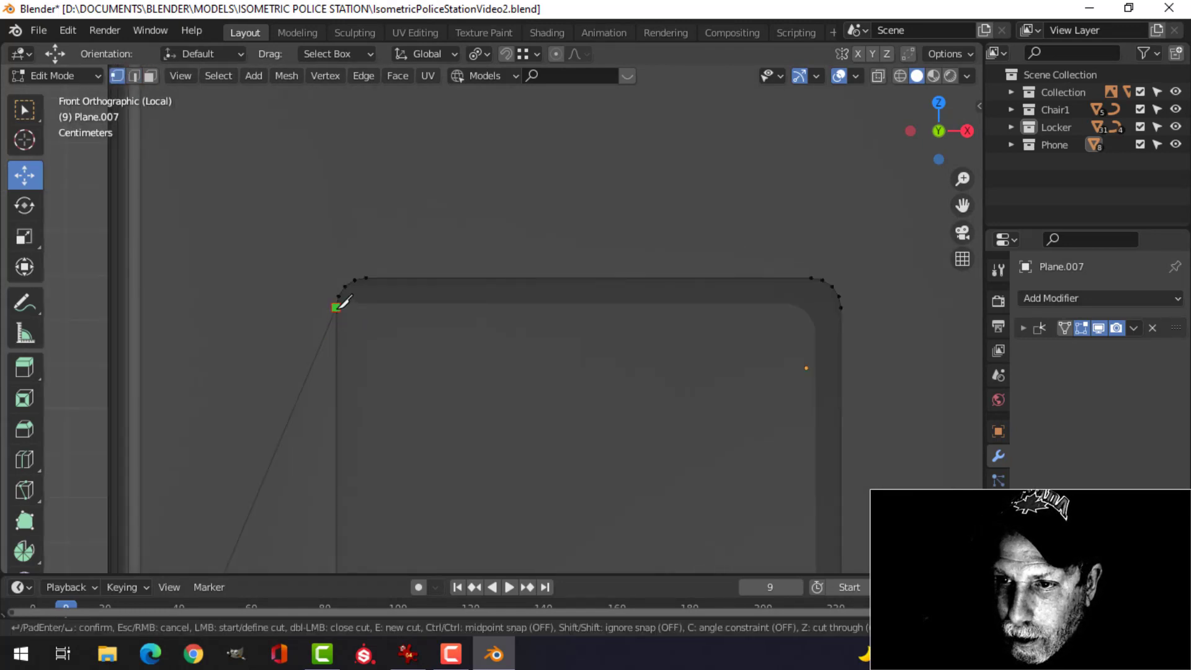
left_click(336, 307)
key("c")
left_click(142, 306)
key("Return")
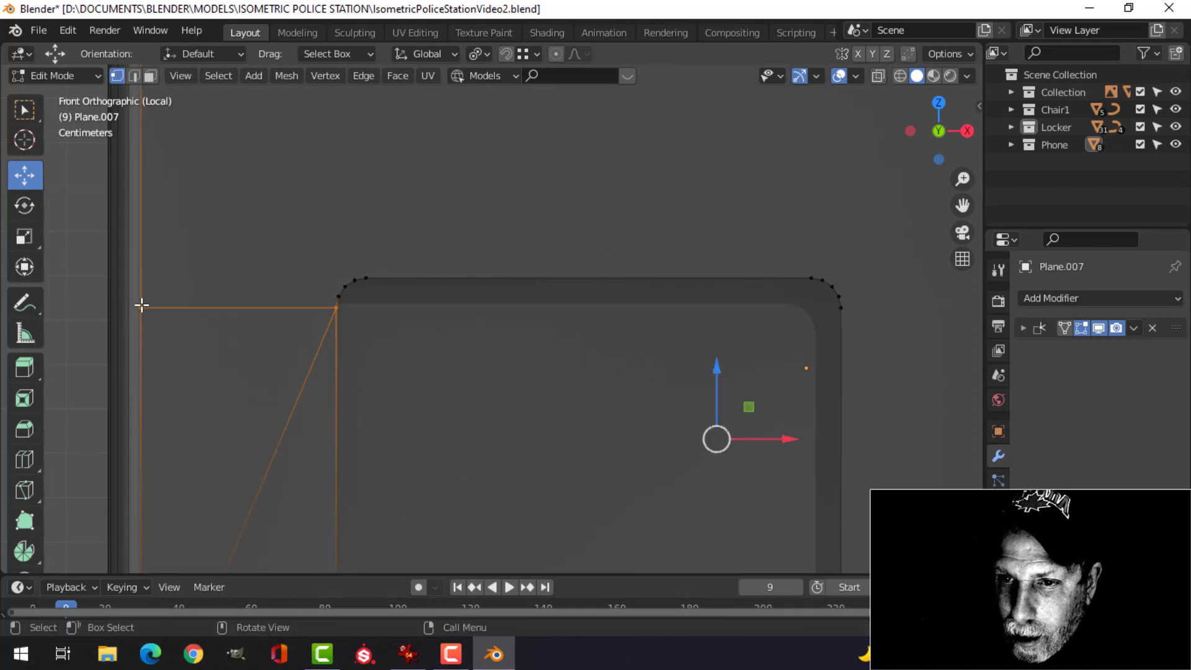
- Dissolve the diagonal edge running from the wide recess's upper corner to the body's lower corner
left_click(332, 390)
left_click(304, 375)
key("x")
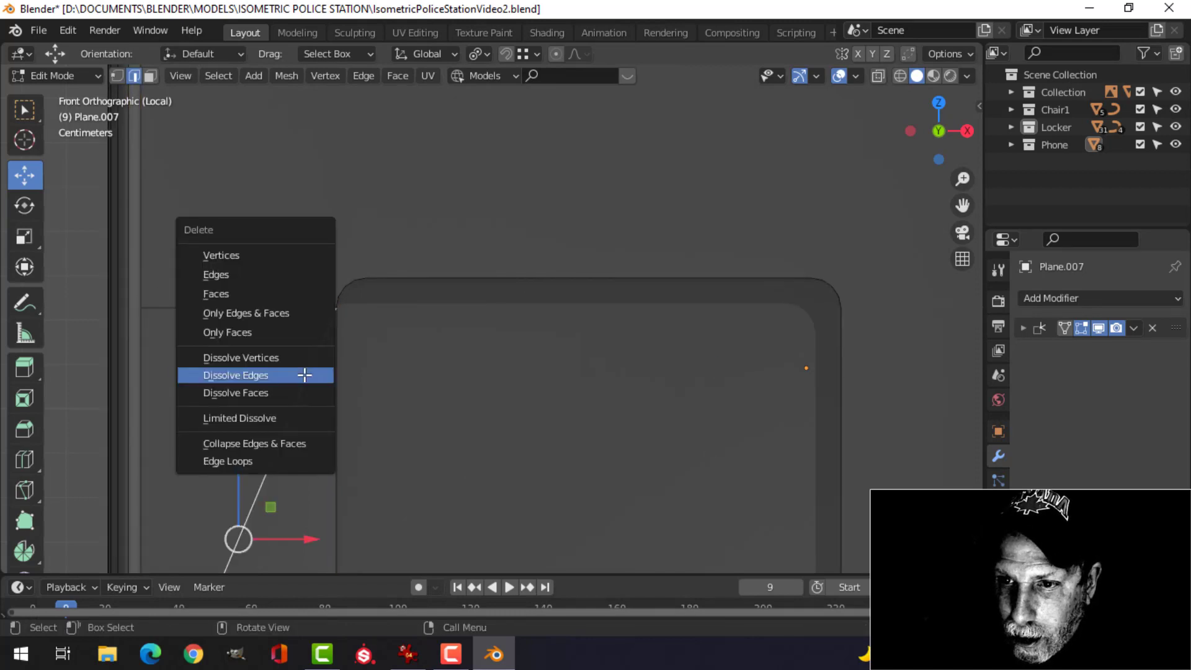
left_click(306, 374)
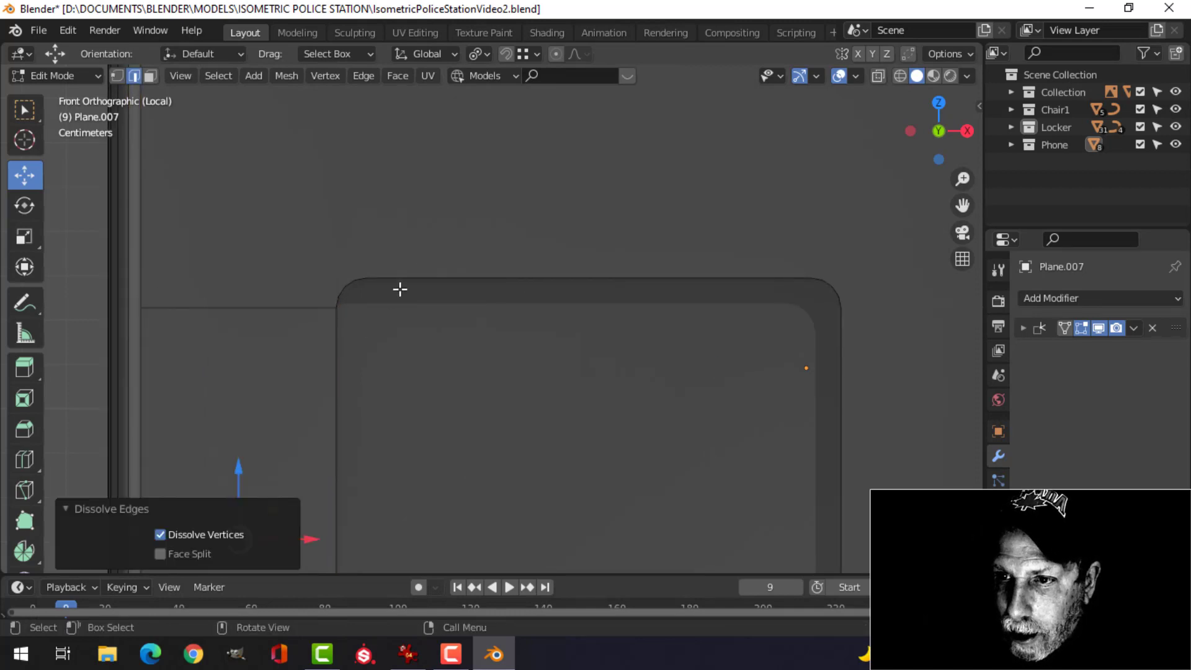
- Try to select the front rim edge loops of both the wide and the narrow recess together
left_click(400, 289, "alt")
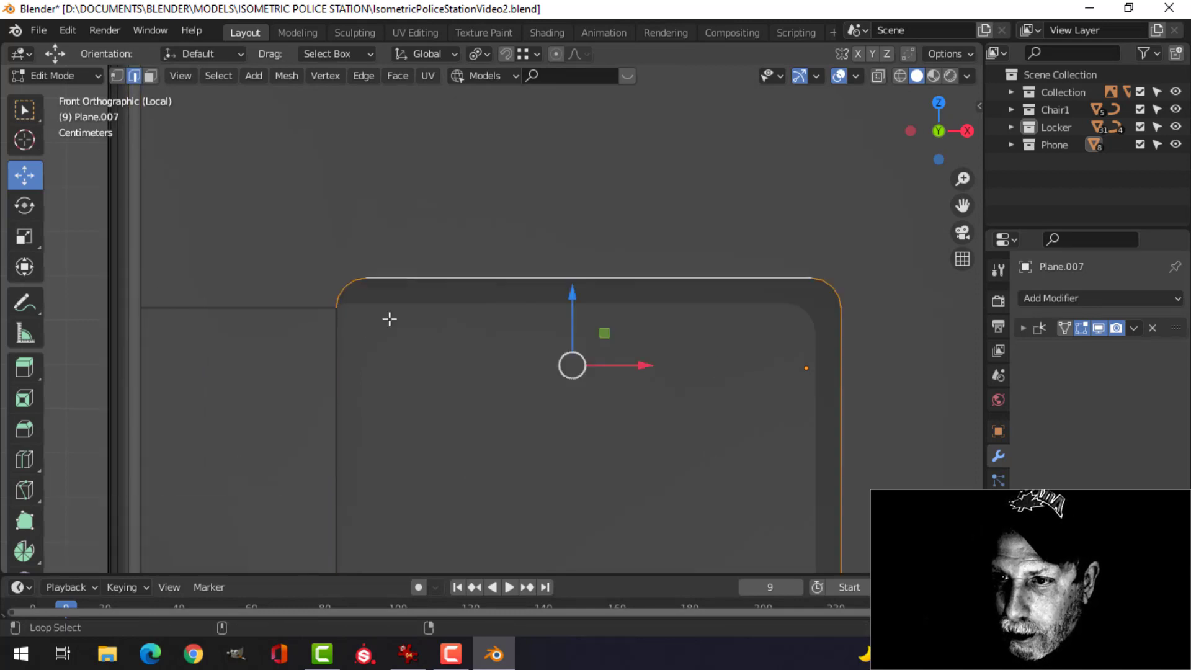
left_click(333, 375, "alt")
scroll(354, 349, "down", 1)
scroll(524, 393, "down", 2)
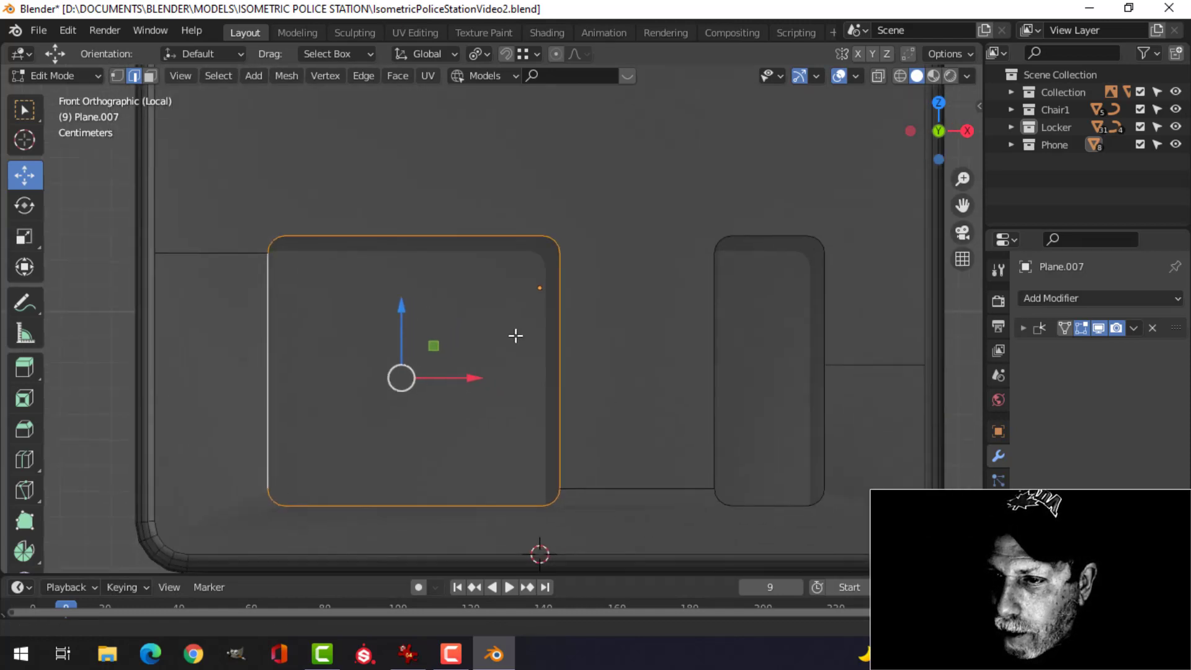
left_click(810, 300, "alt+shift")
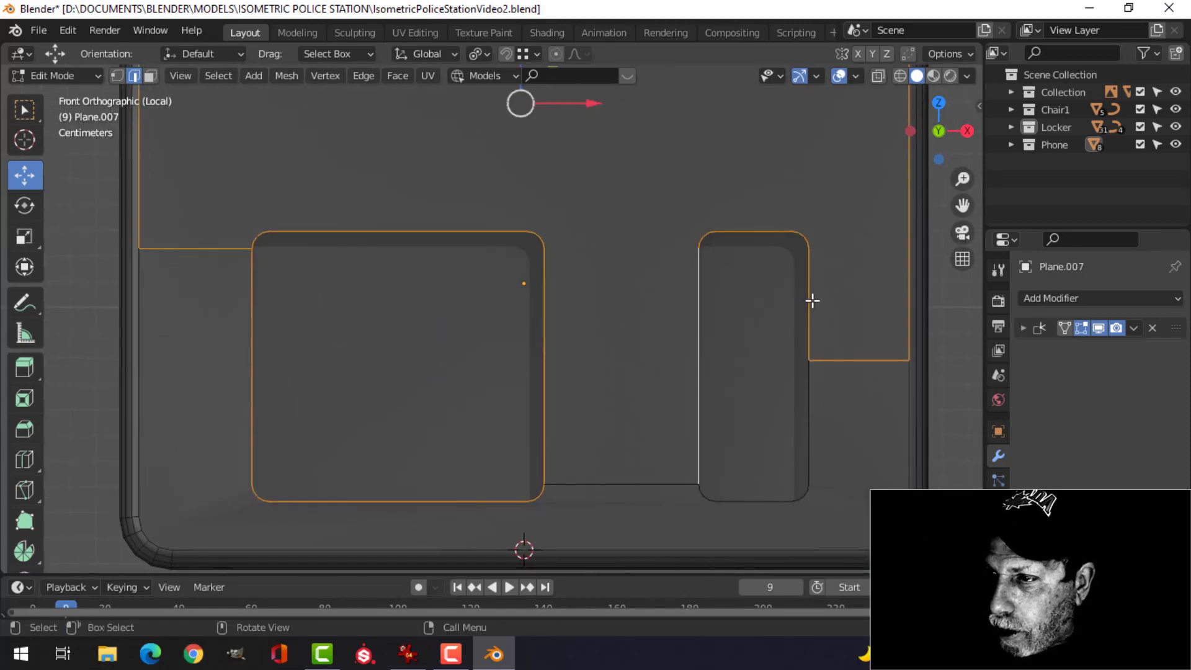
left_click(838, 368, "alt+shift")
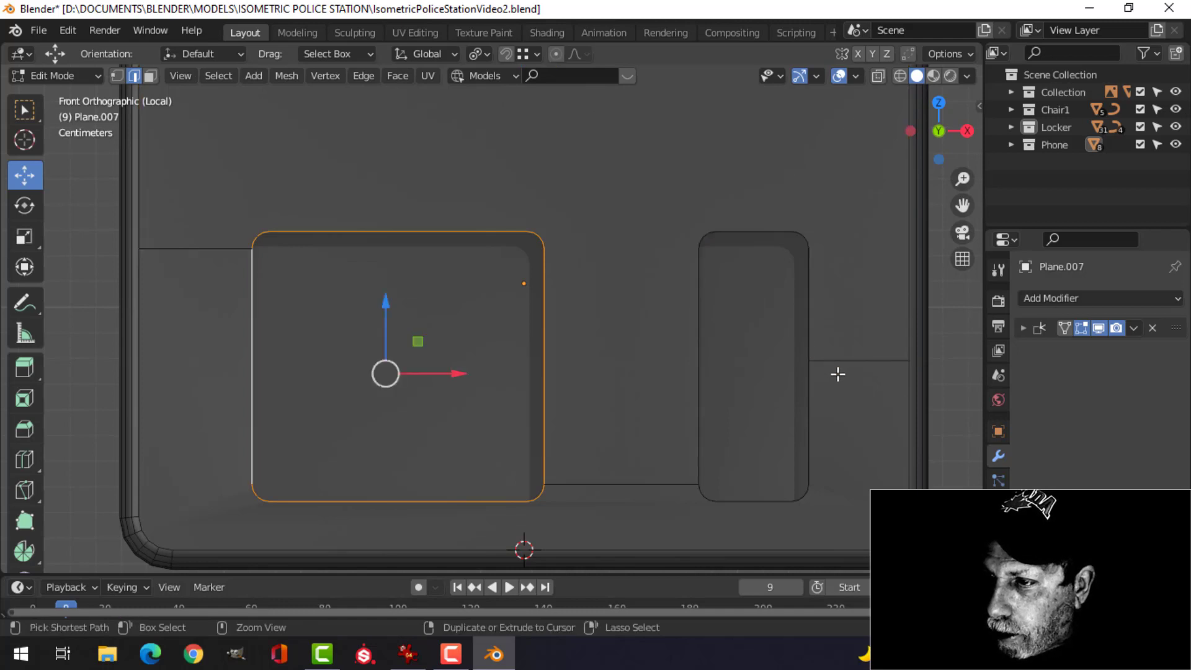
left_click(690, 307, "alt+shift")
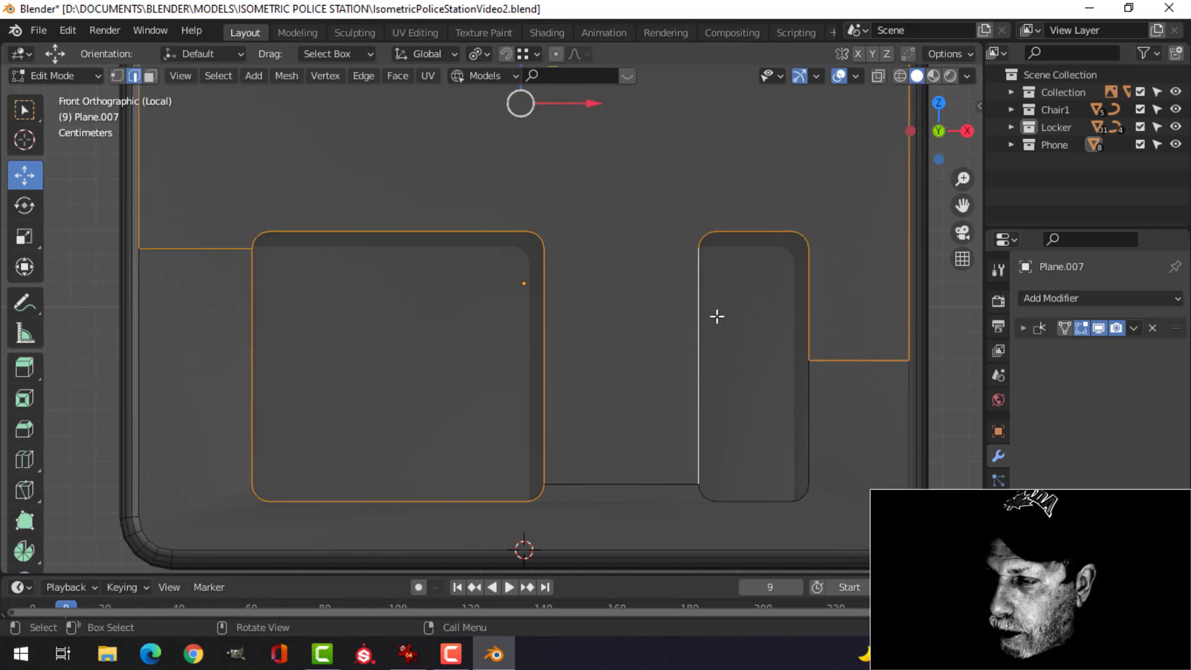
left_click(706, 349, "alt+shift")
left_click(813, 314, "alt+shift")
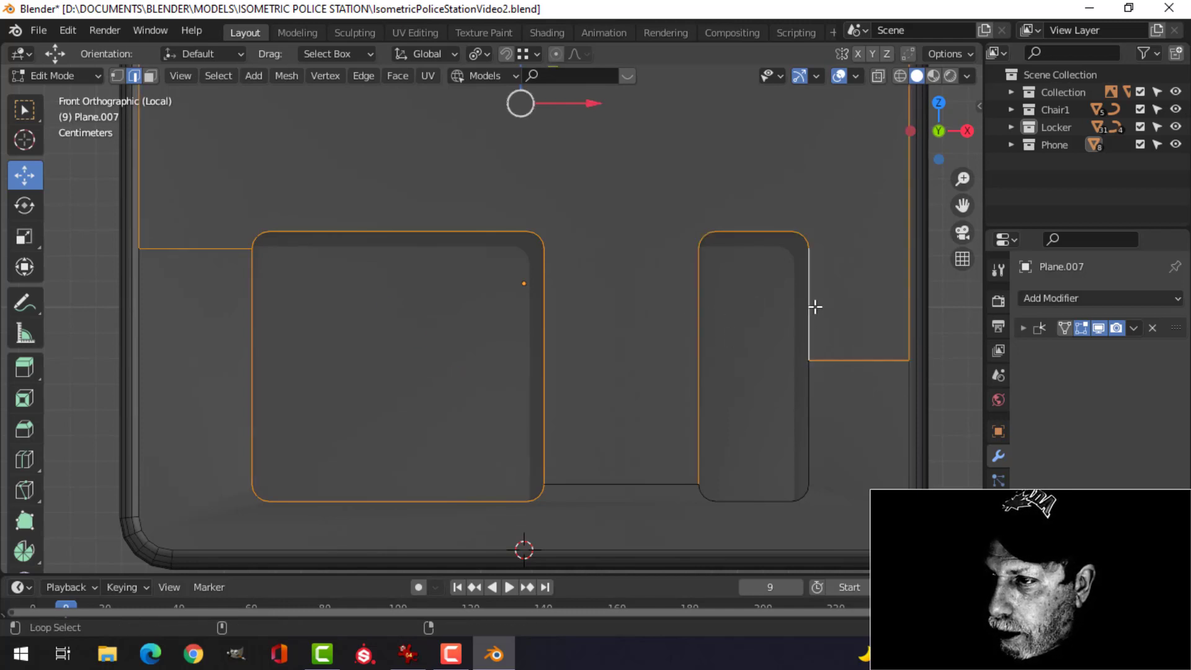
left_click(811, 412, "alt+shift")
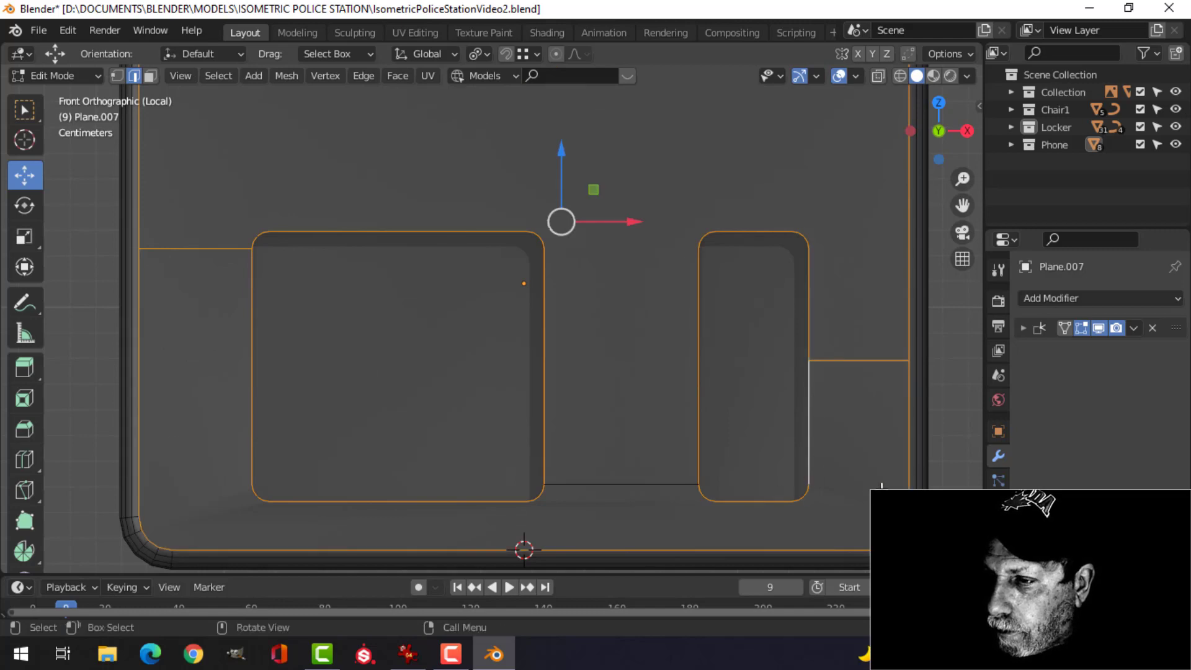
left_click(908, 470, "alt+shift")
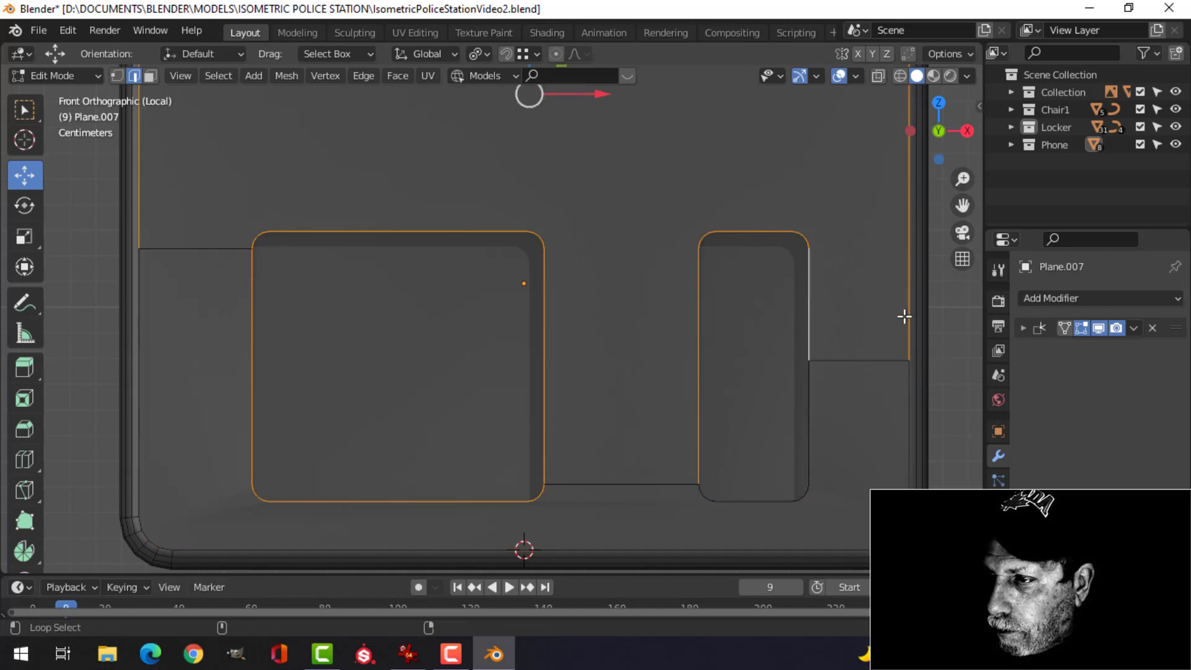
key("ctrl+z")
- Try to bevel the wide recess's front rim edge loop with 4 segments
scroll(856, 376, "down", 2)
middle_click_drag(768, 350, 769, 390, "shift")
scroll(760, 386, "up", 2)
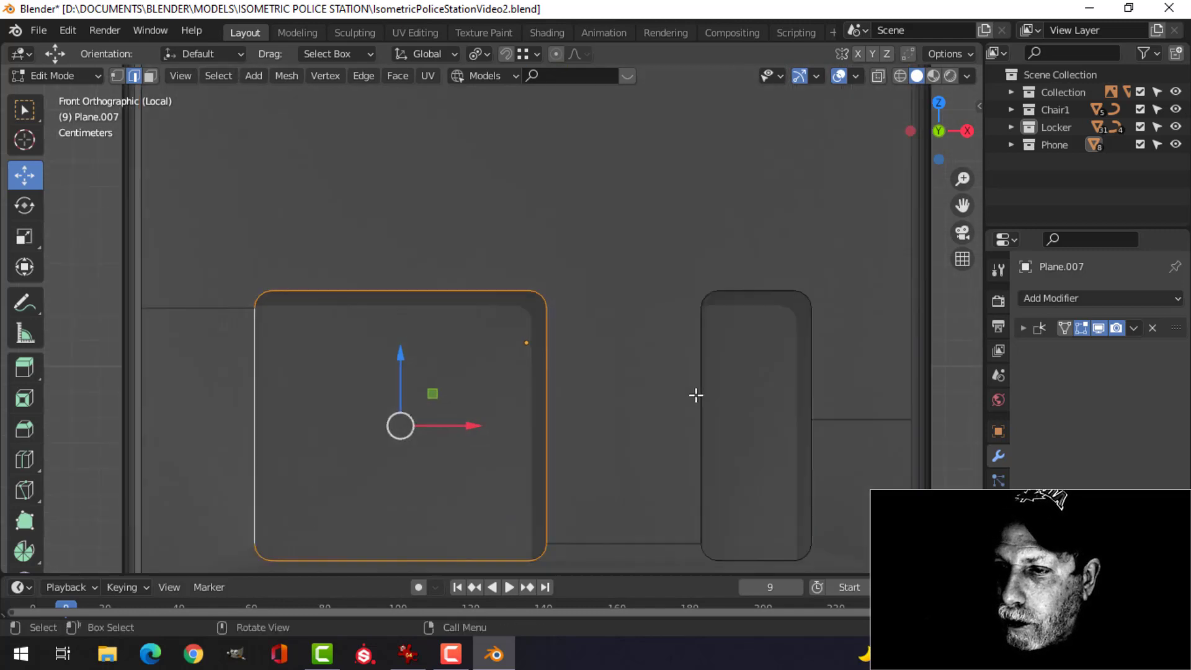
middle_click_drag(696, 395, 620, 321)
scroll(598, 306, "up", 2)
key("ctrl+b")
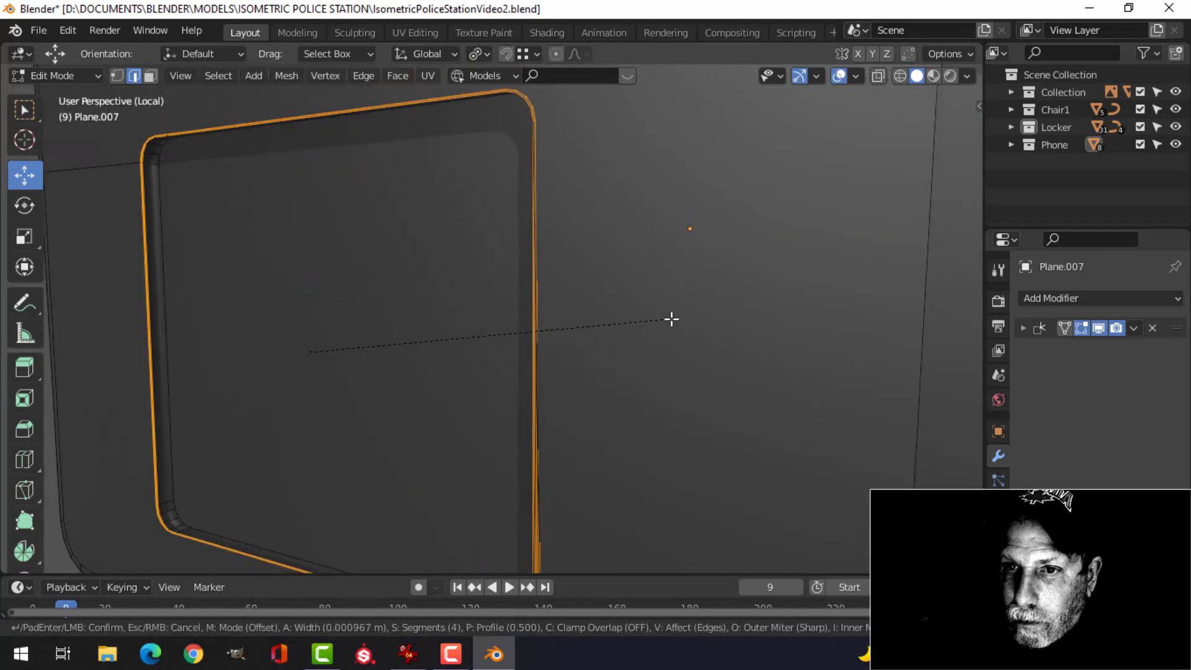
right_click(684, 316)
scroll(651, 327, "down", 2)
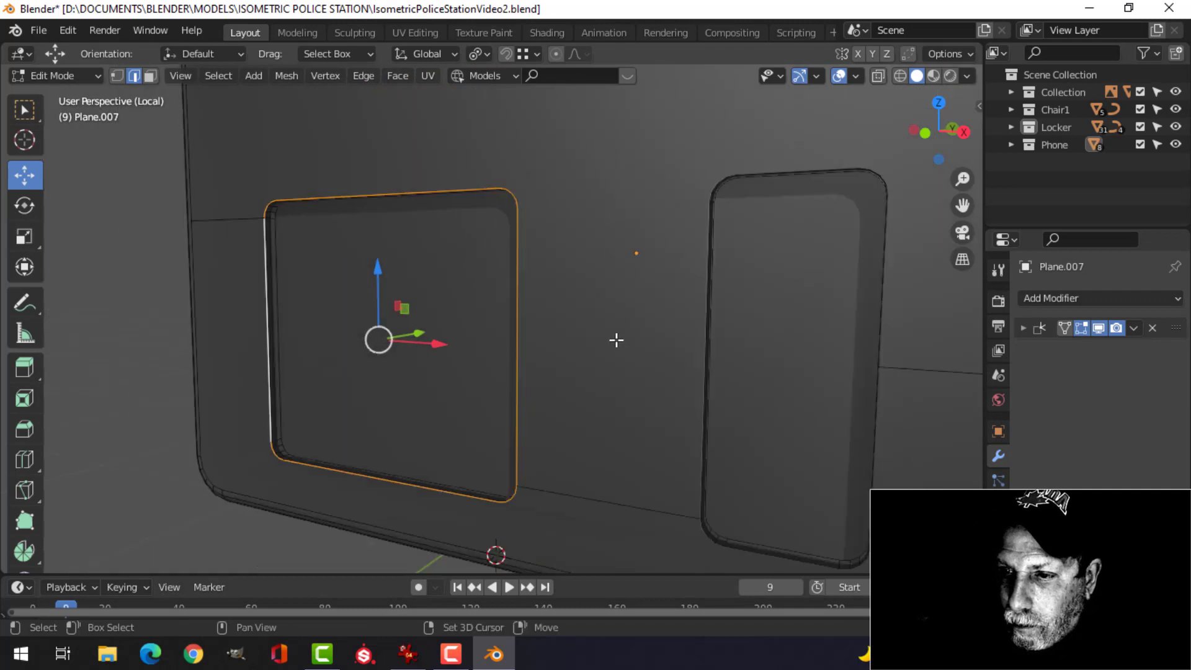
- Merge all of the phone body's vertices by distance at 0.0001 m and clear the selection
middle_click_drag(617, 341, 630, 282, "shift")
scroll(629, 285, "up", 2)
key("a")
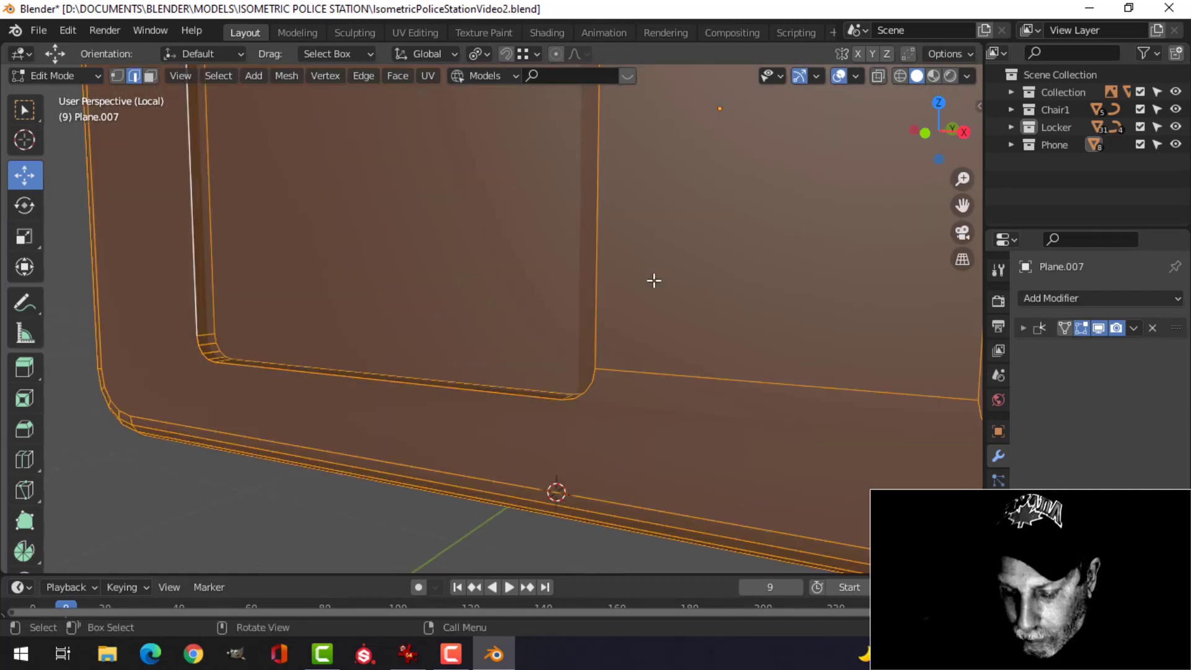
key("m")
left_click(654, 284)
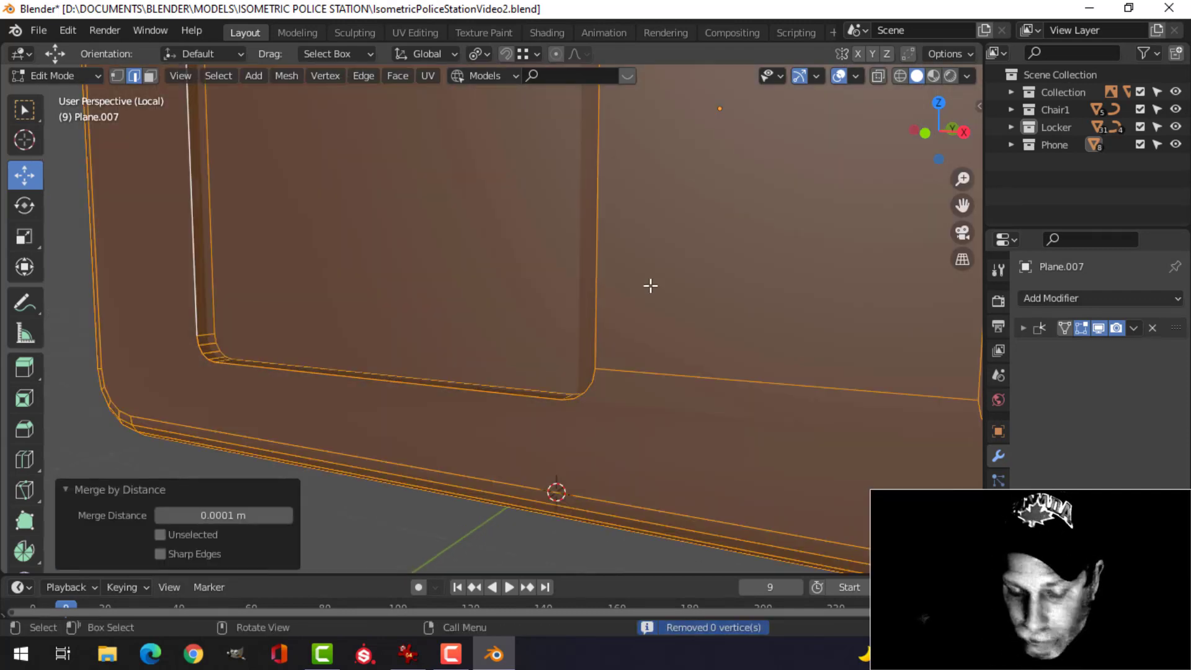
key("alt+a")
- Select the back faces of both recesses, grow the selection to include their side walls, and delete those faces
scroll(512, 303, "down", 2)
middle_click_drag(512, 302, 573, 309)
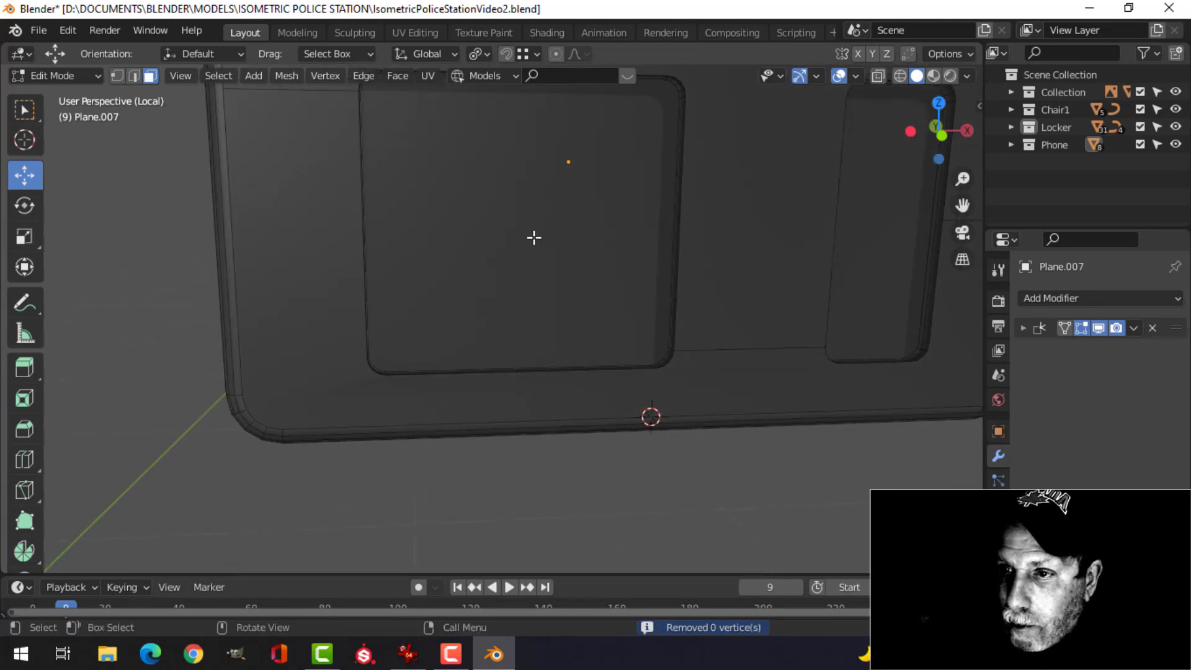
left_click(534, 237)
middle_click_drag(534, 237, 760, 273)
left_click(688, 300, "shift")
middle_click_drag(689, 300, 738, 318)
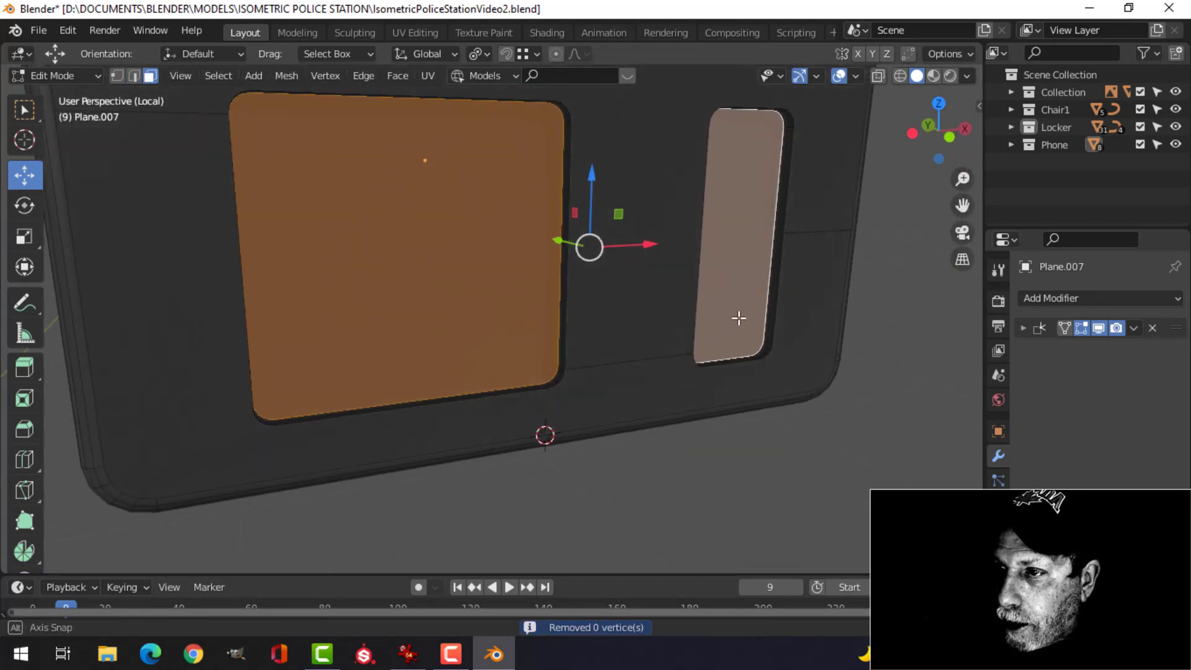
key("ctrl+KP_Add")
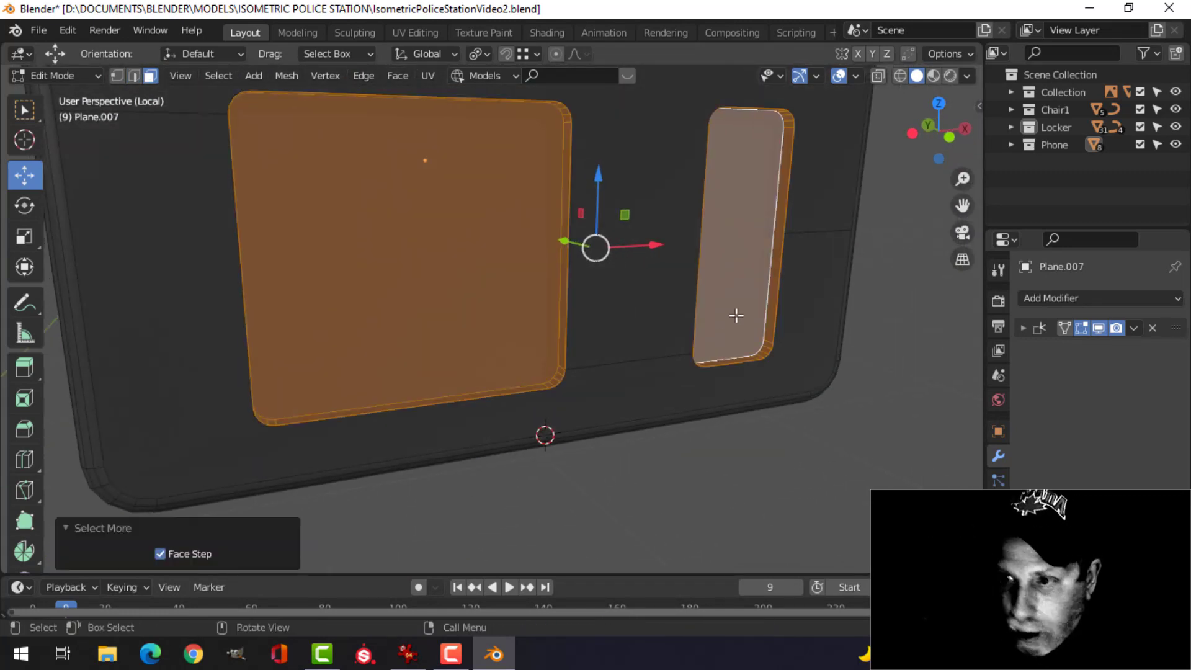
key("x")
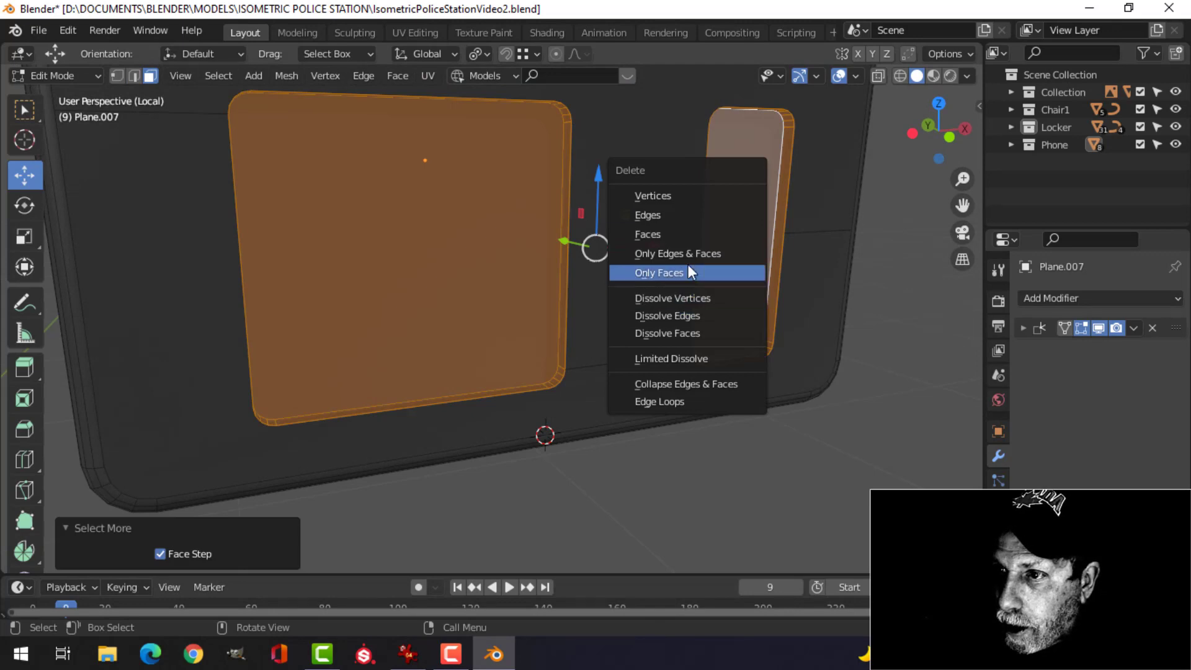
left_click(677, 234)
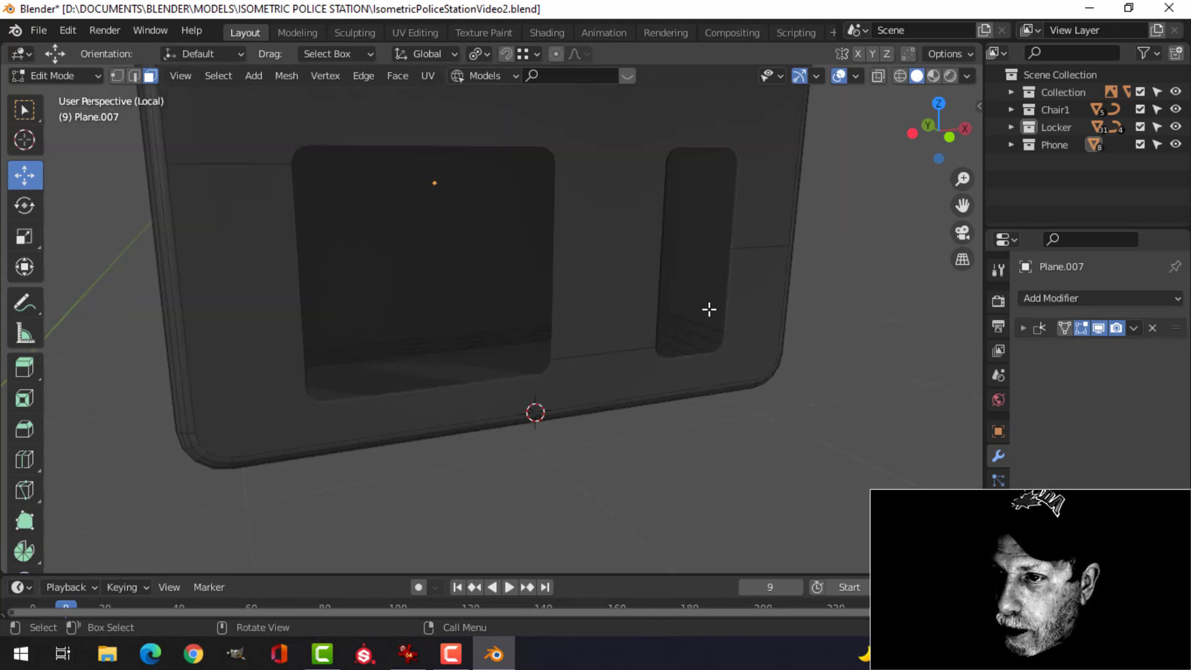
- Extrude the border edge loops of both openings a short distance back into the body along Y
middle_click_drag(707, 308, 616, 309)
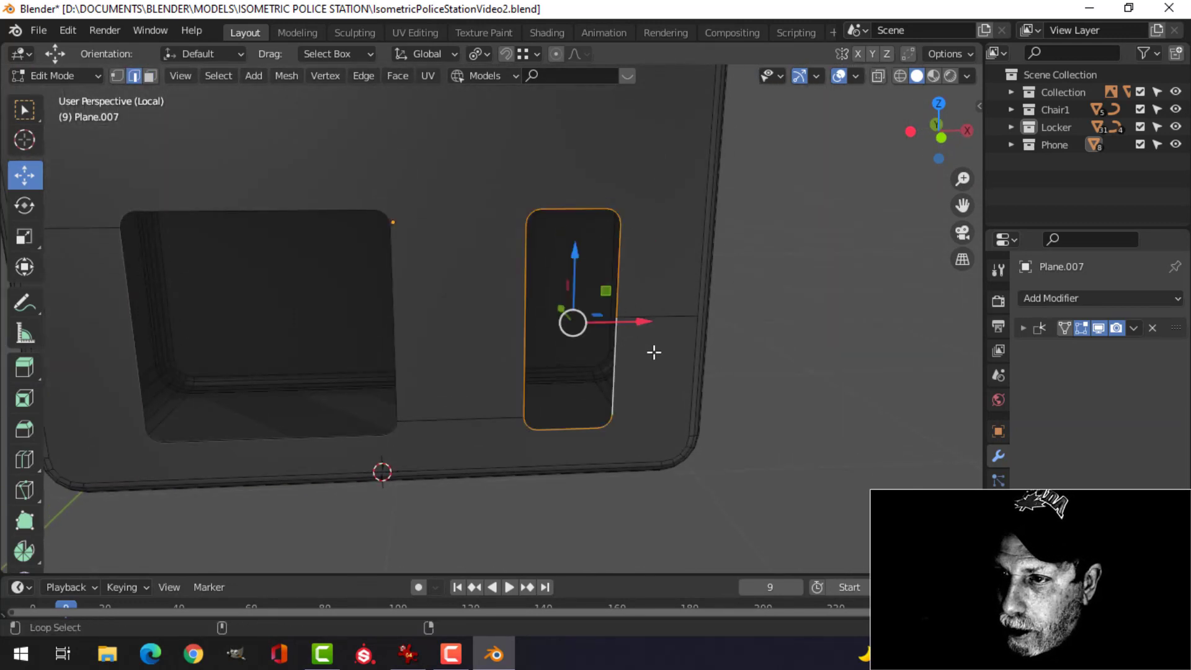
left_click(394, 283, "alt+shift")
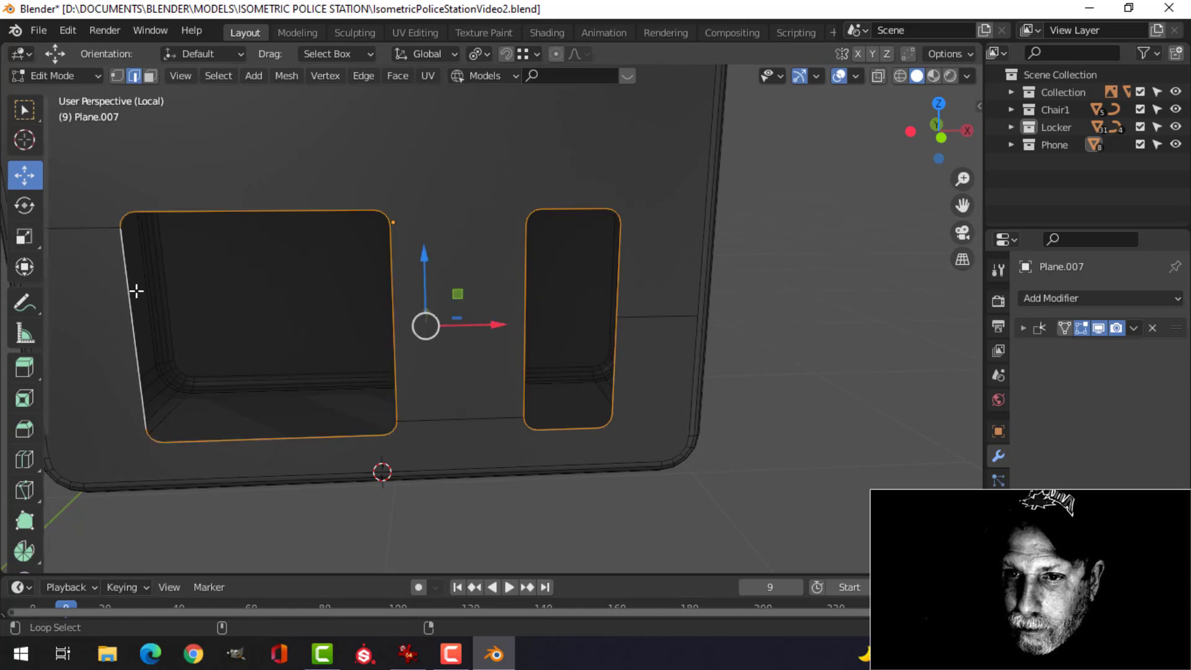
middle_click_drag(335, 325, 590, 335)
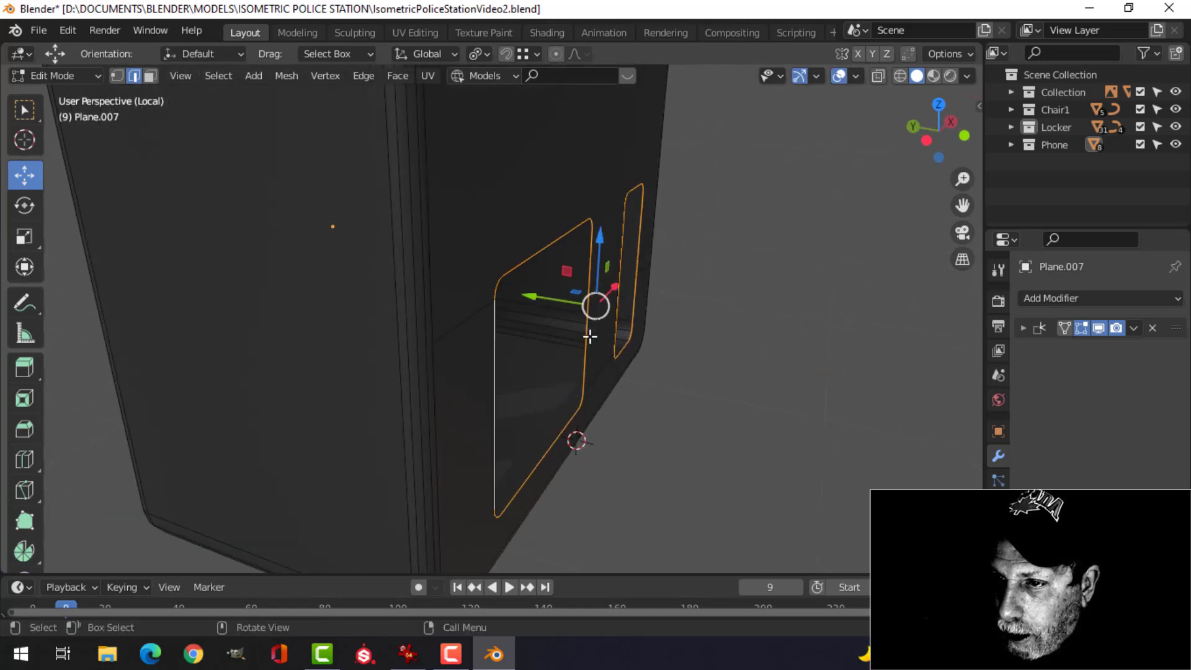
key("e")
right_click(590, 335)
left_click_drag(538, 298, 515, 292)
- Bevel the front rim edge loops of both openings slightly with 4 segments
middle_click_drag(641, 305, 632, 273)
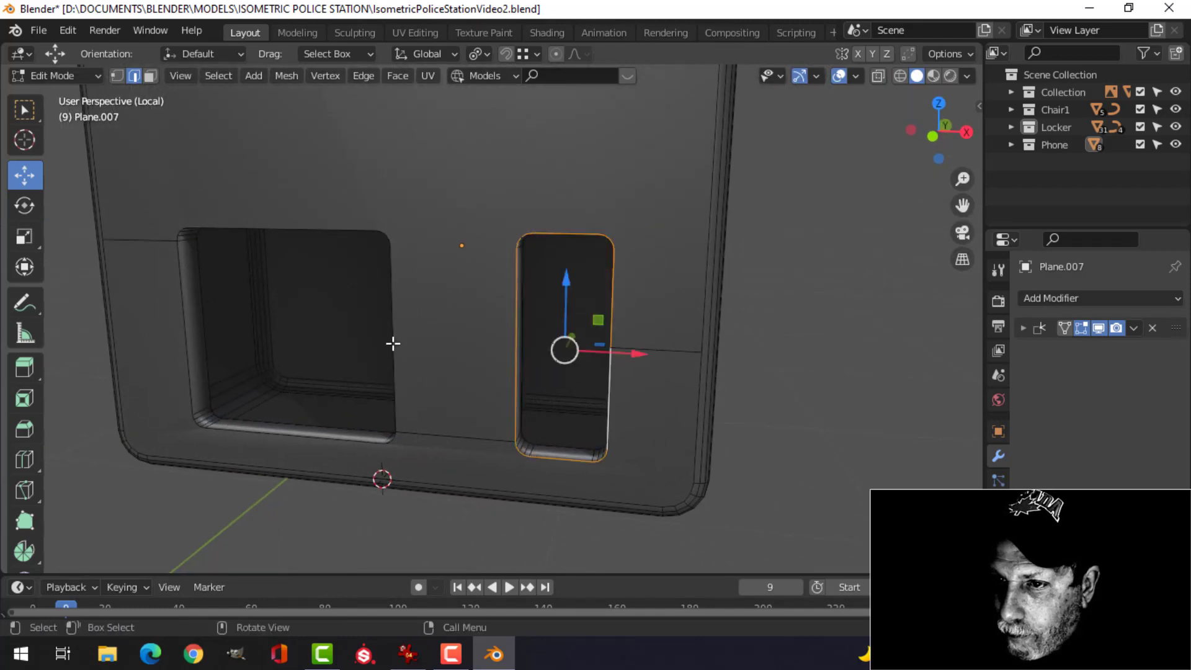
left_click(255, 256, "alt+shift")
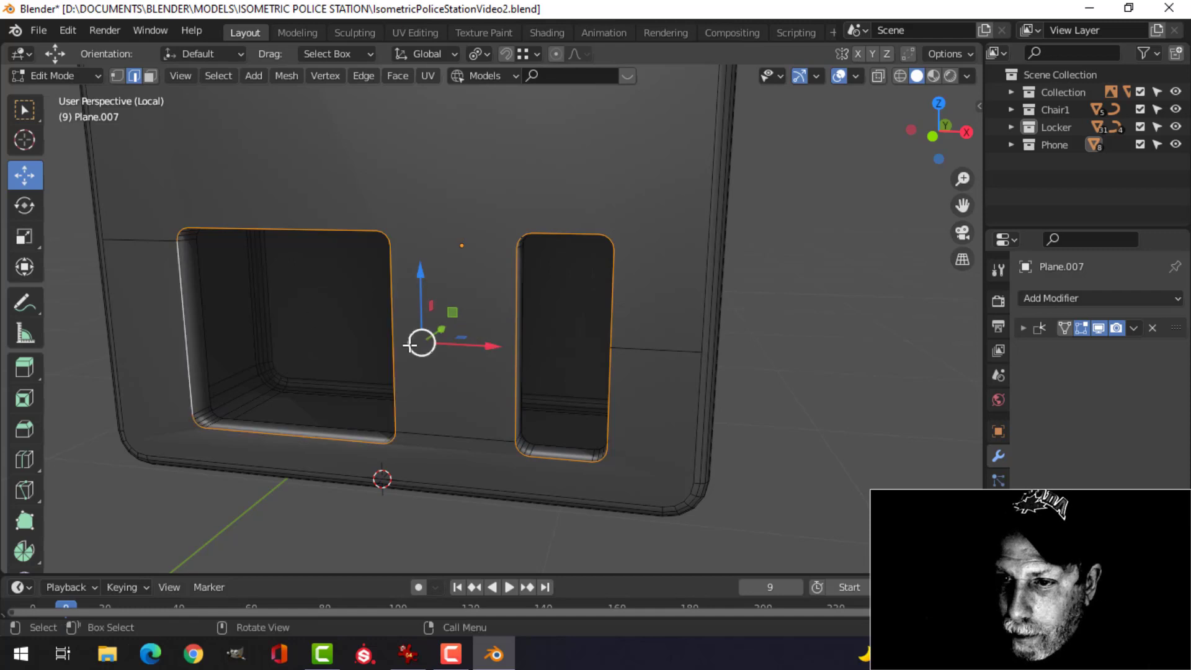
middle_click_drag(460, 247, 582, 268)
scroll(515, 328, "up", 3)
key("ctrl+b")
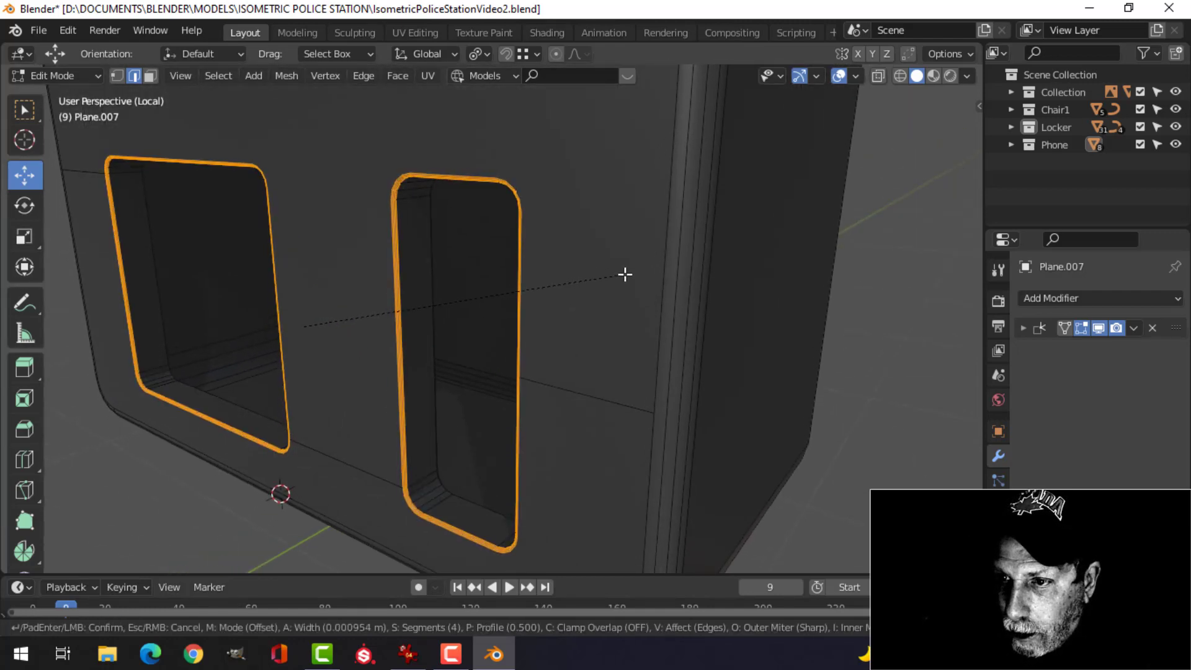
left_click(636, 274)
scroll(638, 271, "down", 3)
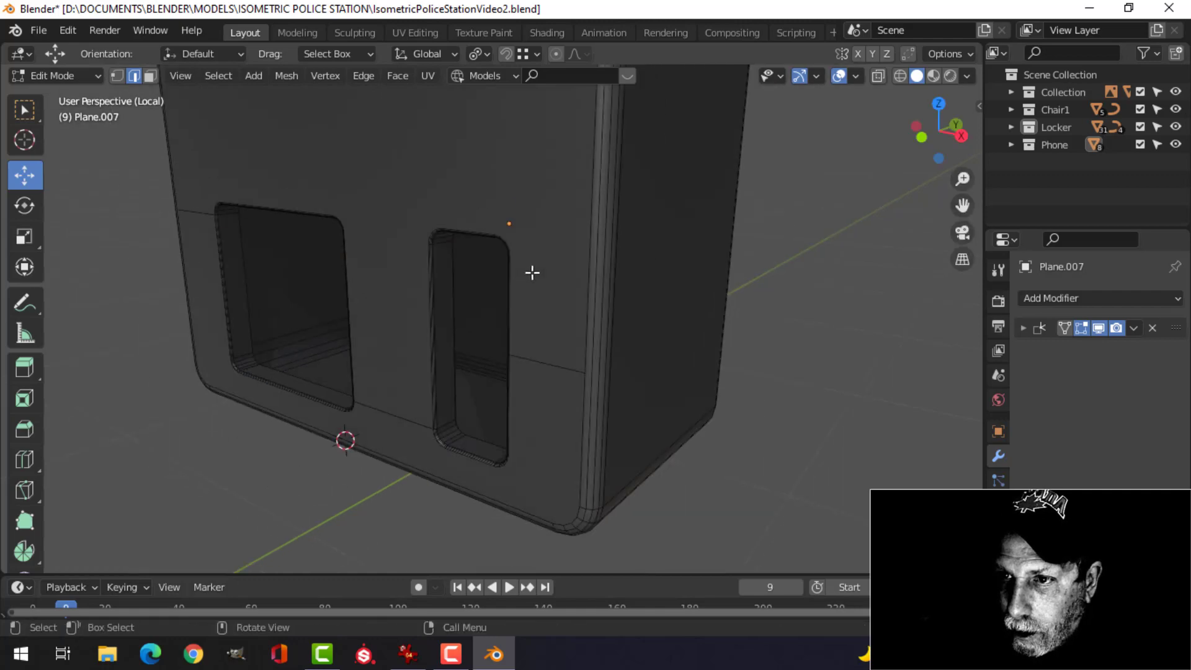
- Fill the inner border loops of the narrow and wide openings with faces to close the backs of the recesses
key("Tab")
middle_click_drag(479, 298, 702, 269)
key("Tab")
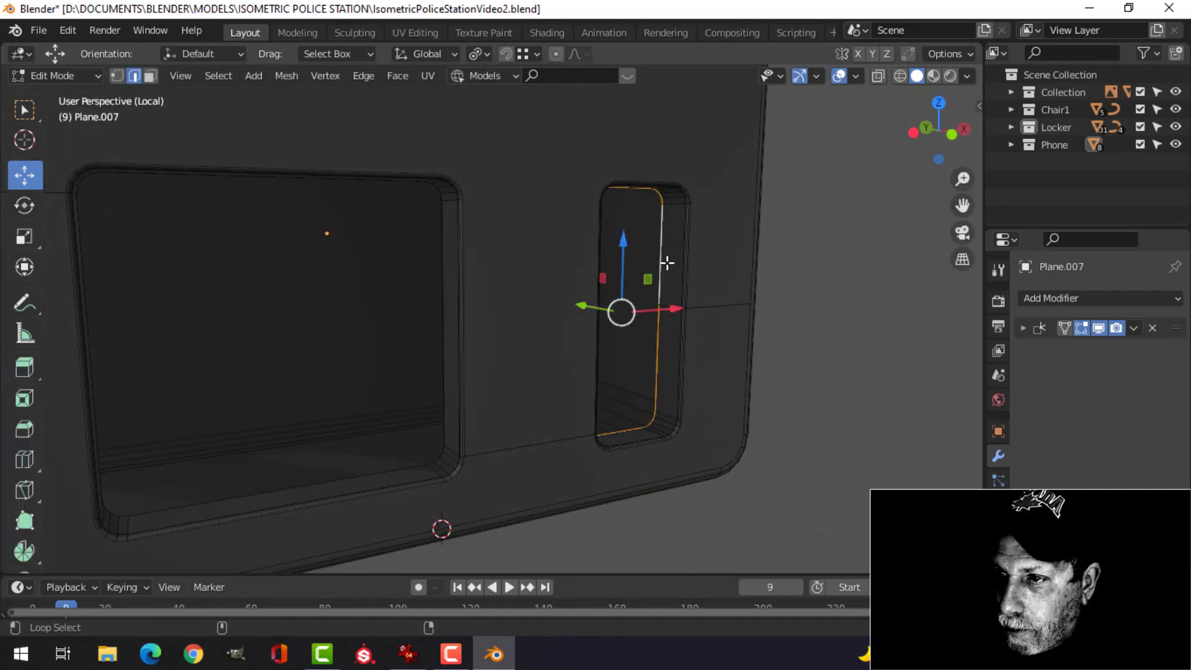
key("f")
key("alt+a")
left_click(446, 266, "alt")
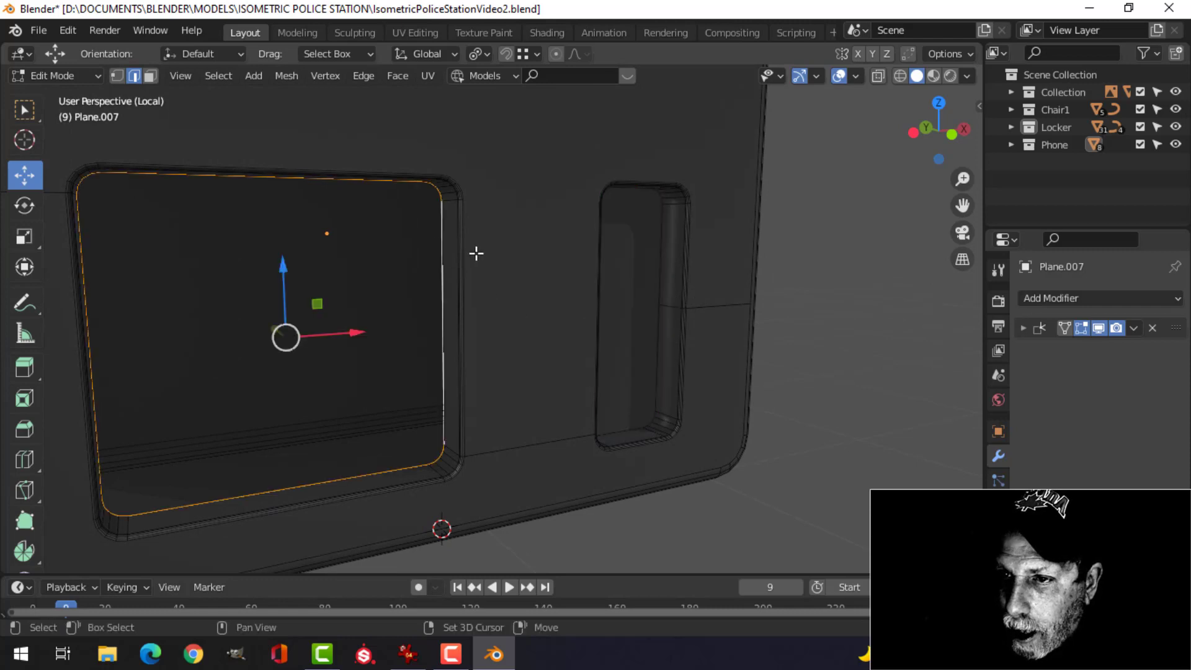
key("f")
key("alt+a")
- Return the finished phone body to Object Mode, leave Local View, and deselect everything
key("Tab")
scroll(504, 270, "down", 6)
middle_click_drag(653, 273, 512, 285)
scroll(496, 281, "up", 2)
scroll(493, 280, "down", 2)
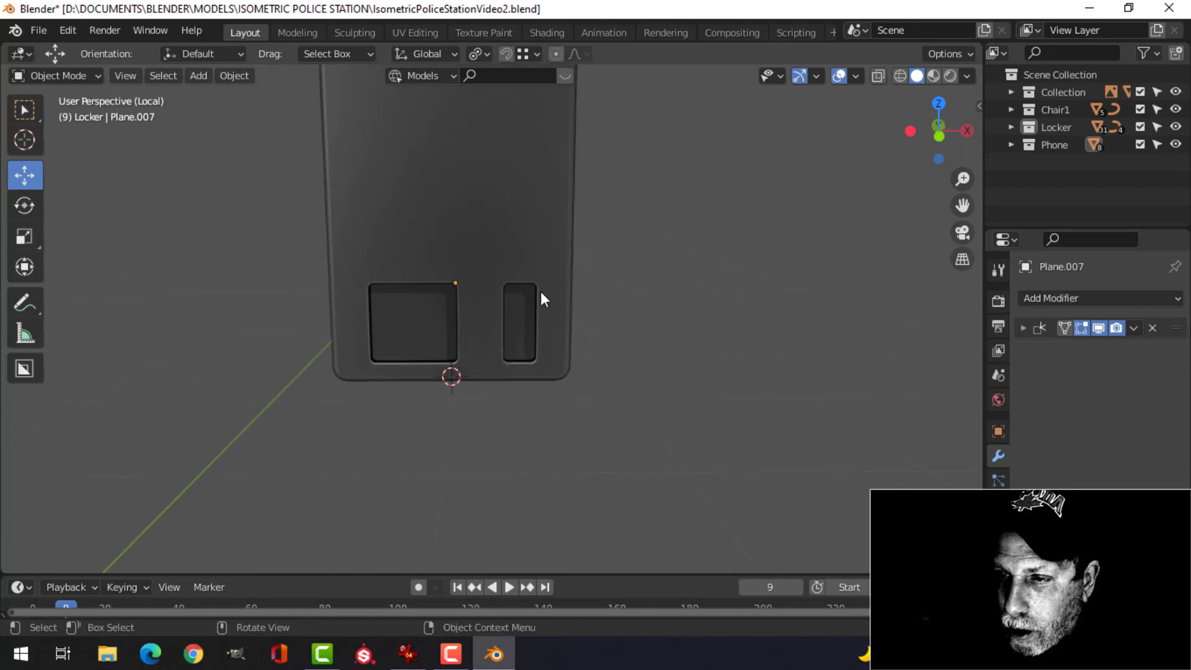
key("KP_Divide")
key("alt+a")
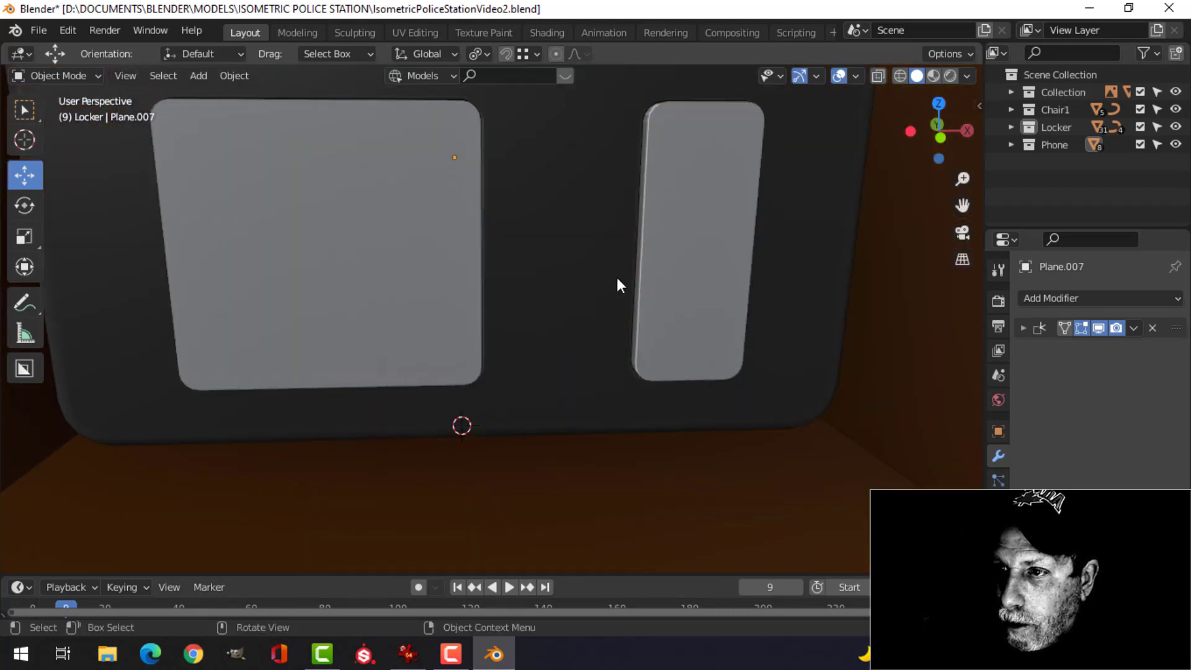
- Enter Edit Mode on the light panels over the recesses and select all geometry linked to the narrow panel
middle_click_drag(580, 273, 634, 353, "shift")
left_click(534, 296)
key("Tab")
key("alt+a")
left_click(618, 321)
left_click_drag(597, 360, 597, 350)
key("a")
middle_click_drag(626, 343, 680, 327)
key("alt+a")
left_click(623, 306)
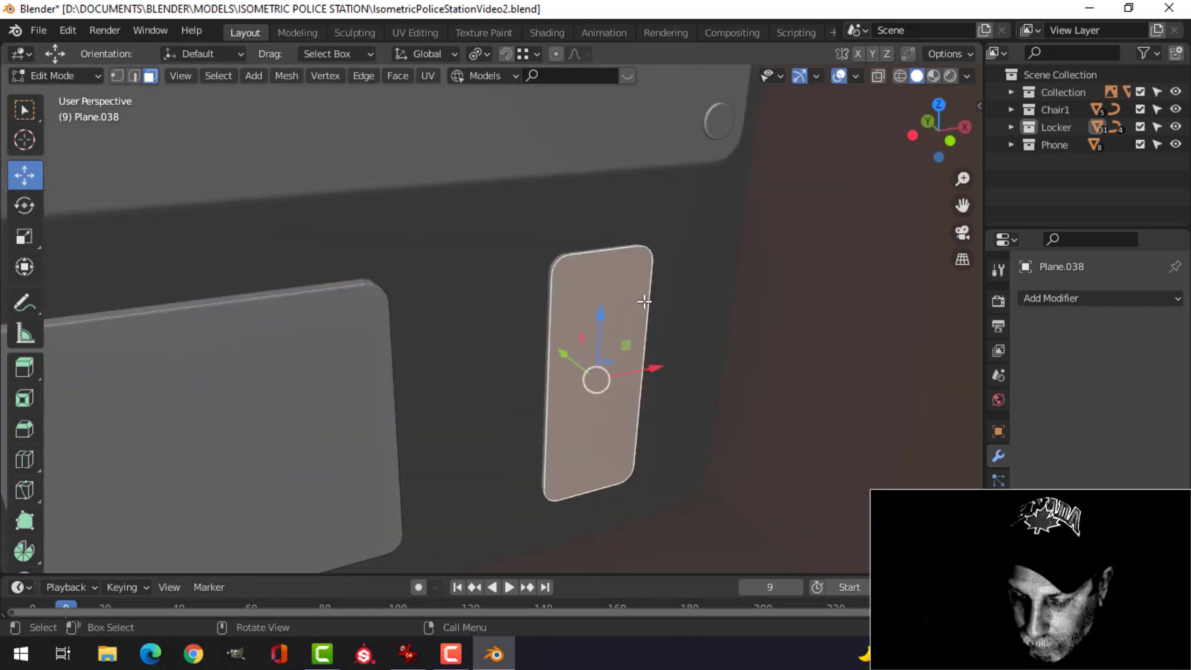
key("ctrl+l")
- In front view, scale the narrow panel to 0.968 overall and to 0.981 along X so it sits inside its recess
key("KP_1")
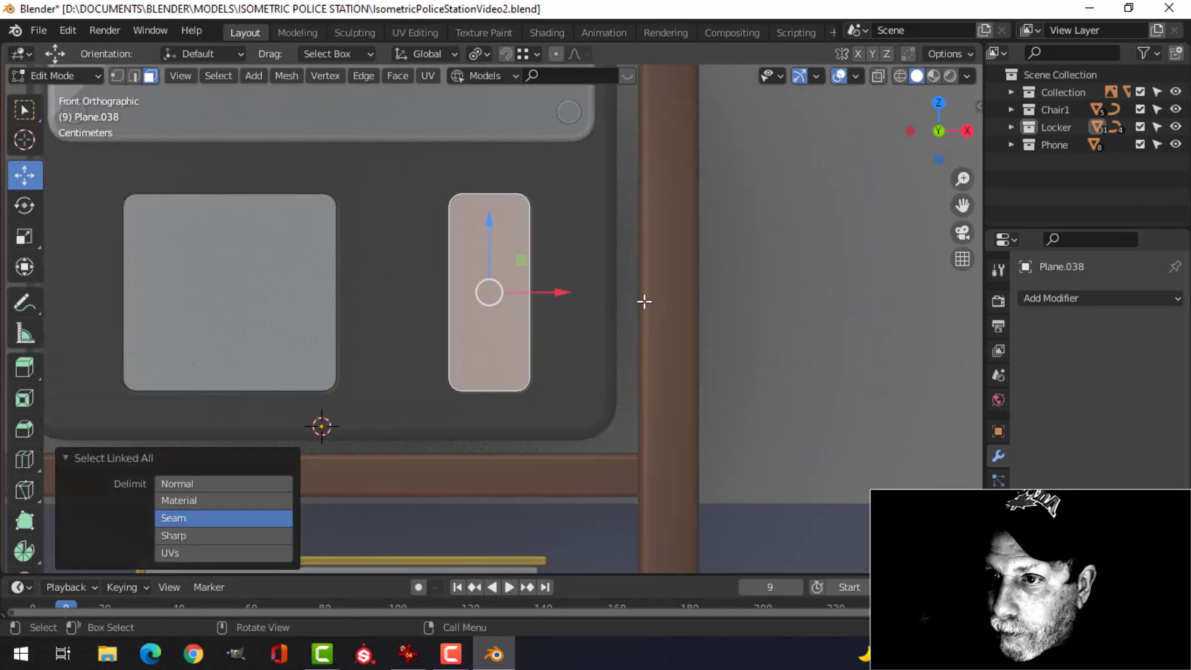
scroll(643, 301, "up", 2)
middle_click_drag(556, 296, 557, 354, "shift")
key("s")
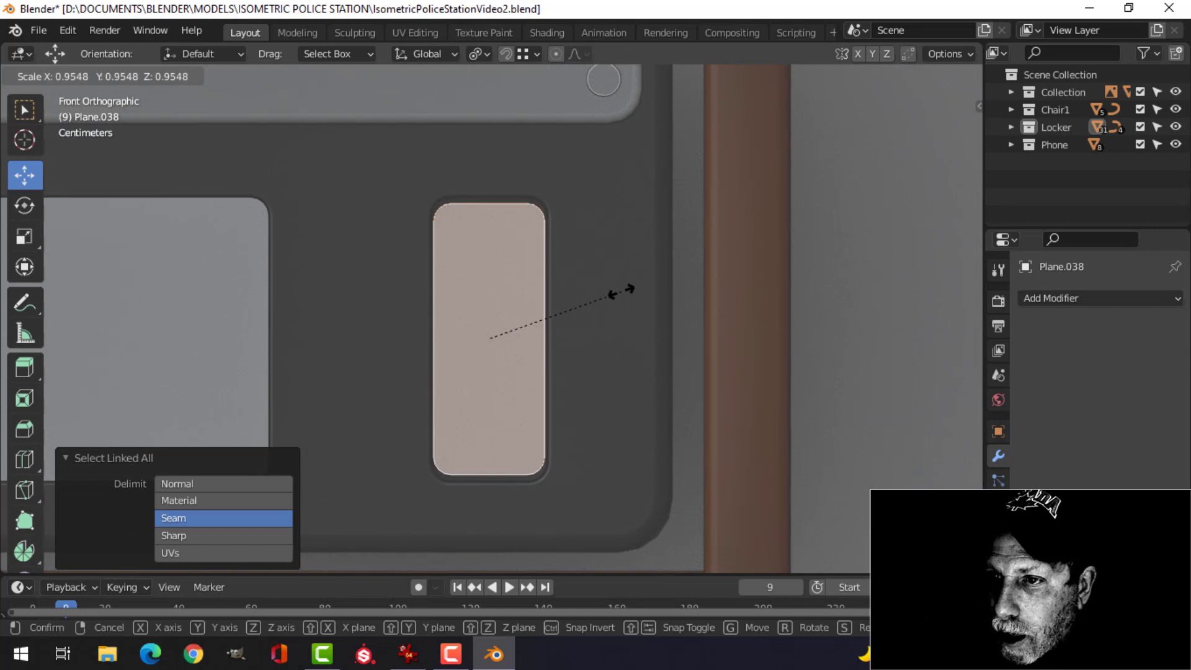
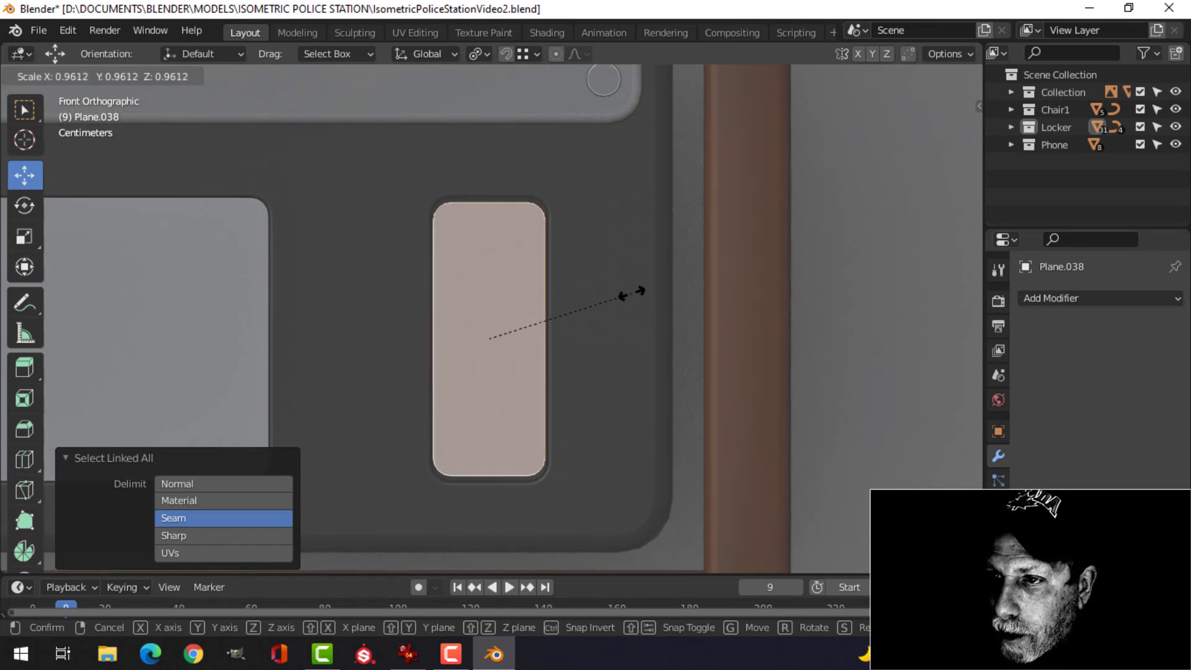
left_click(644, 296)
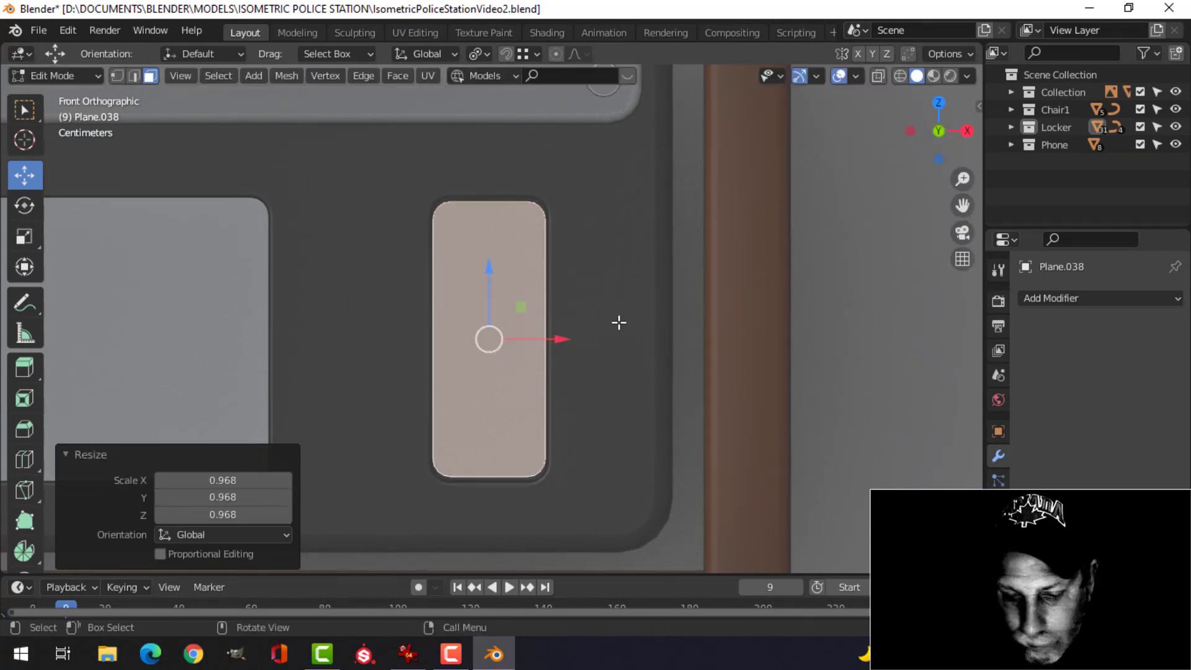
key("s")
key("x")
left_click(594, 322)
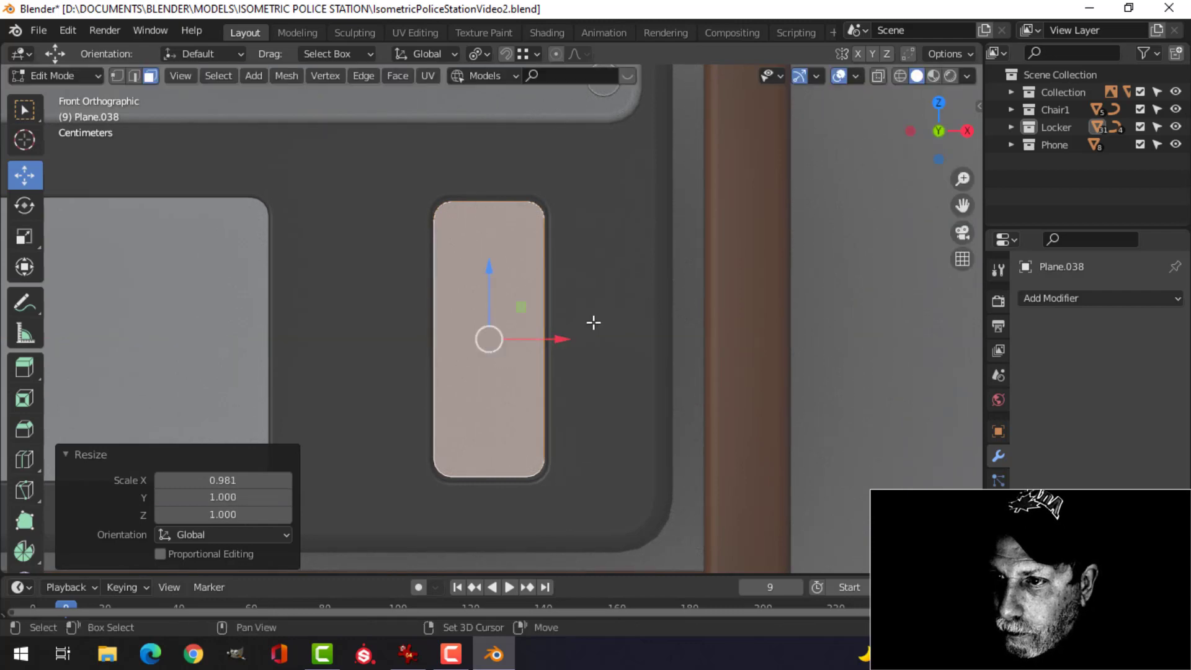
- Return the panels over the recesses to Object Mode and deselect everything
key("alt+a")
key("Tab")
key("alt+a")
scroll(560, 317, "down", 1, "alt")
scroll(560, 317, "down", 1)
middle_click_drag(561, 317, 638, 349)
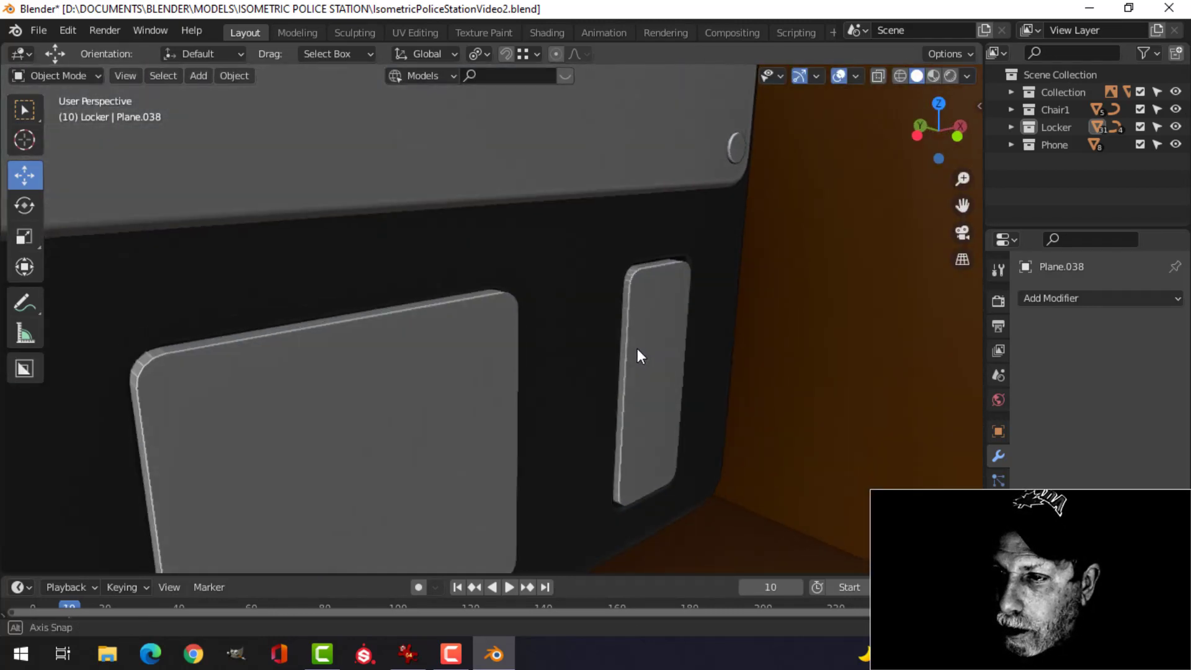
- Select all geometry linked to the narrow panel and push it back along Y into its recess
left_click(677, 324)
key("Tab")
key("l")
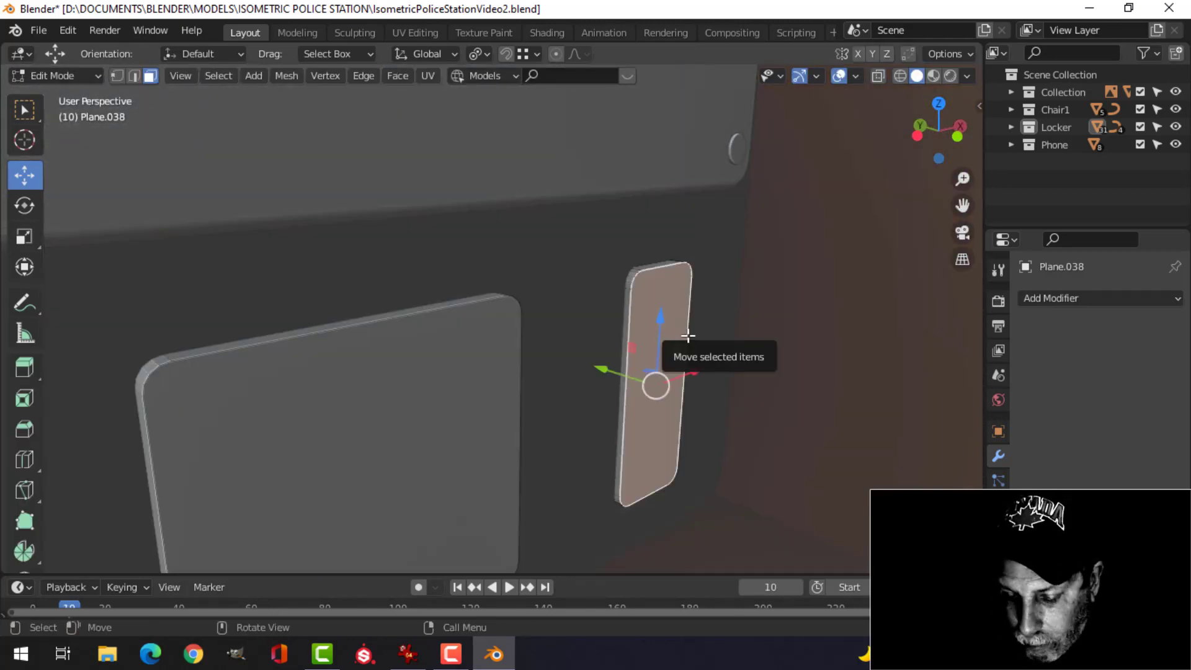
key("ctrl+l")
left_click_drag(594, 359, 585, 354)
key("Tab")
key("alt+a")
scroll(694, 354, "down", 4)
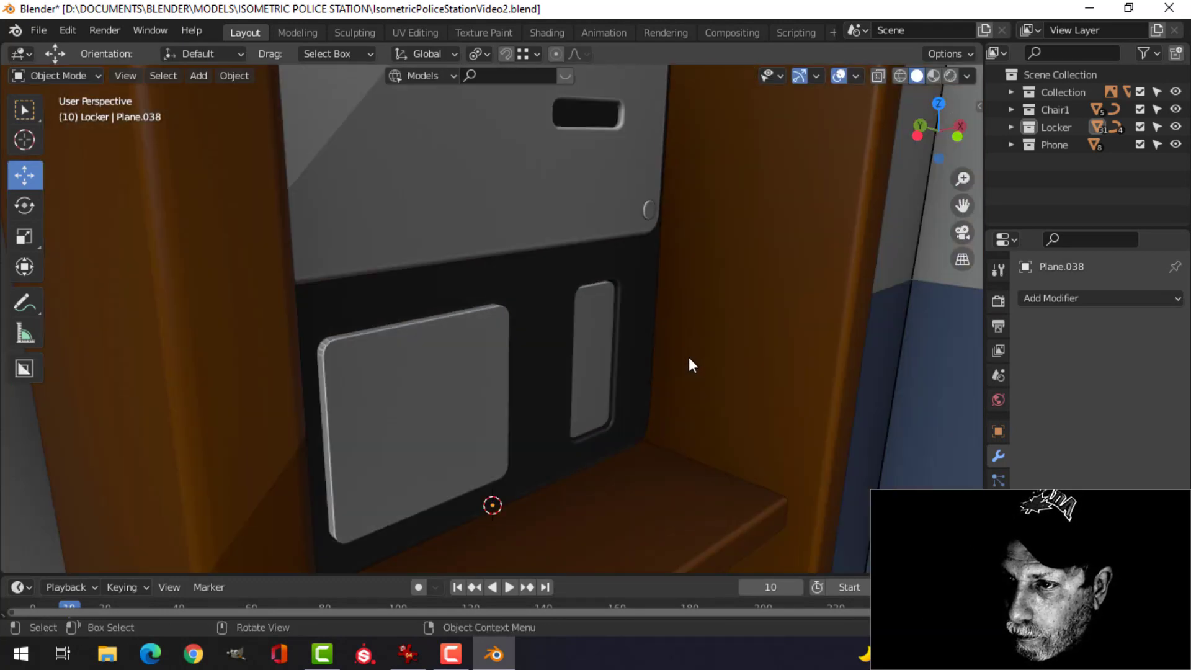
- Nudge the narrow panel slightly outward along Y, then return to Object Mode with nothing selected
middle_click_drag(689, 356, 614, 361)
scroll(584, 353, "up", 3)
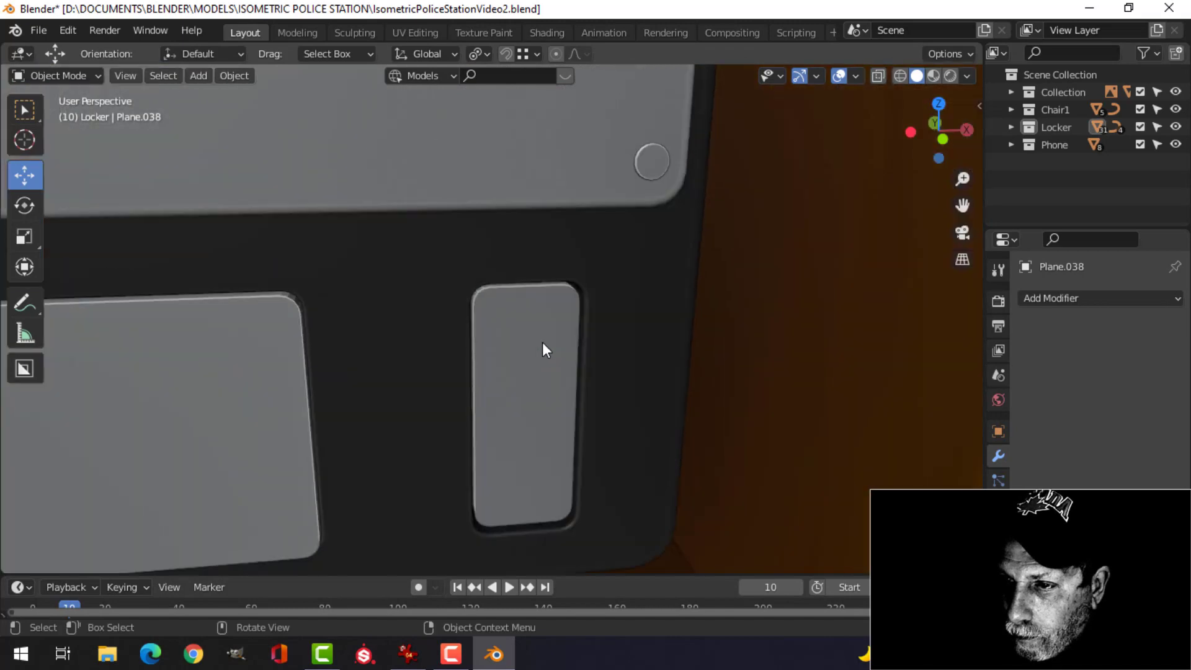
left_click(535, 346)
middle_click_drag(521, 354, 562, 298)
key("Tab")
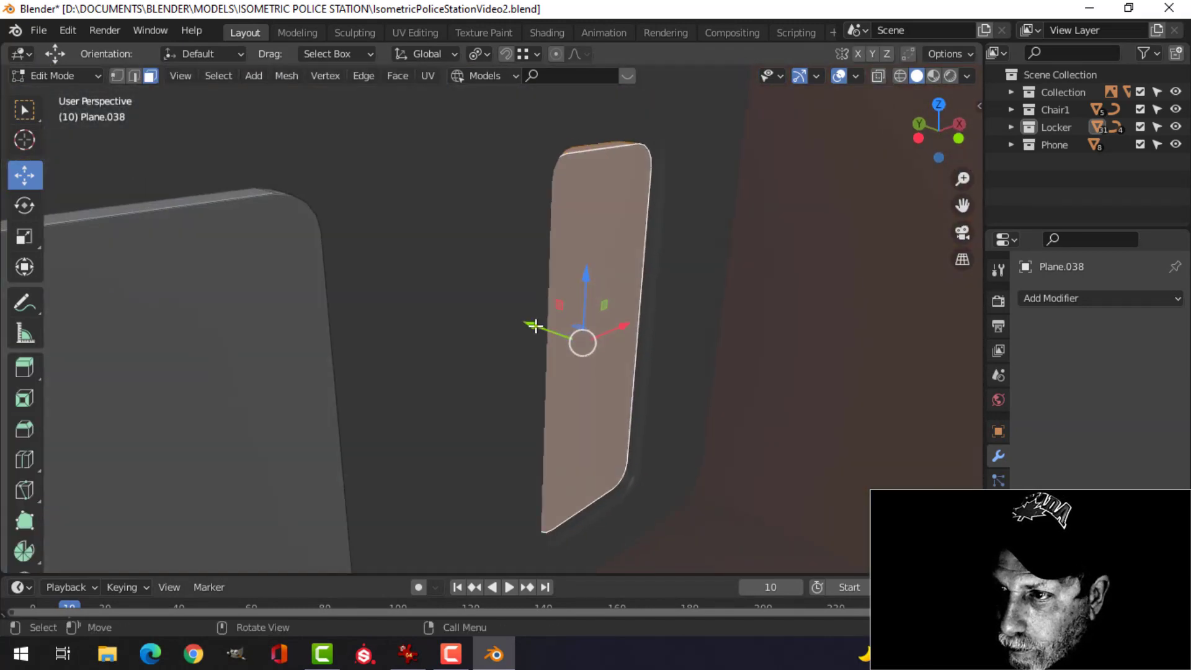
left_click_drag(535, 325, 542, 325)
key("Tab")
scroll(611, 314, "down", 4)
key("alt+a")
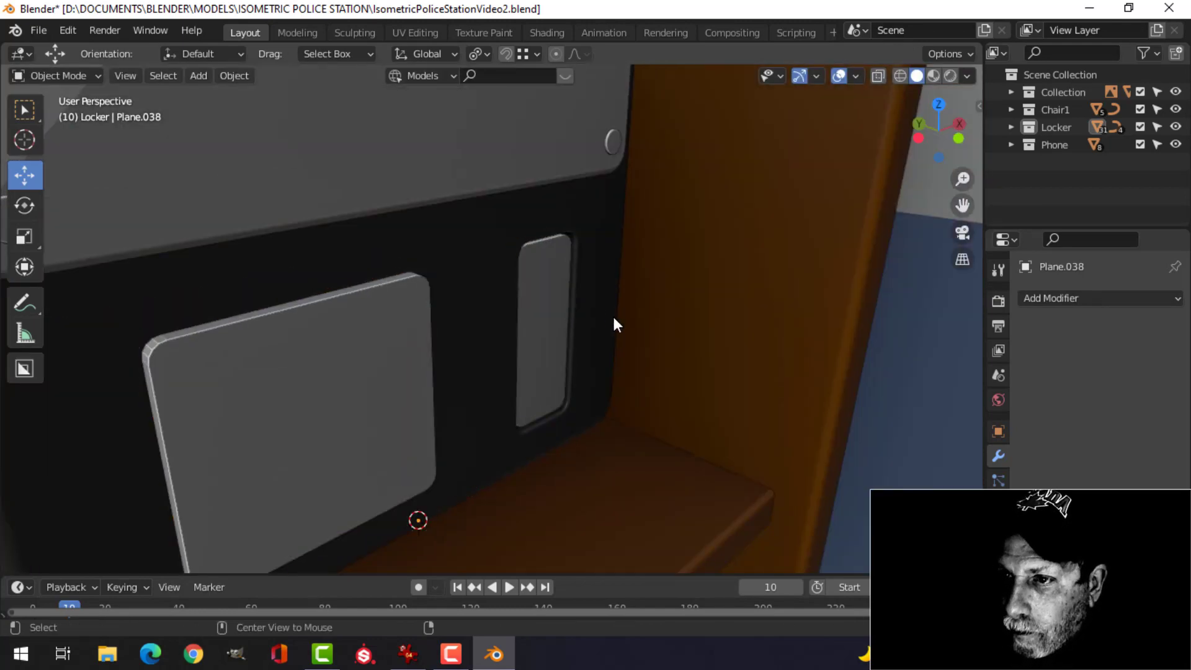
- Apply Shade Smooth to the object holding the wide and narrow panels
middle_click_drag(612, 315, 539, 371)
scroll(523, 310, "down", 3)
scroll(488, 302, "down", 1)
scroll(440, 337, "up", 2)
scroll(425, 314, "down", 1)
scroll(440, 325, "up", 2)
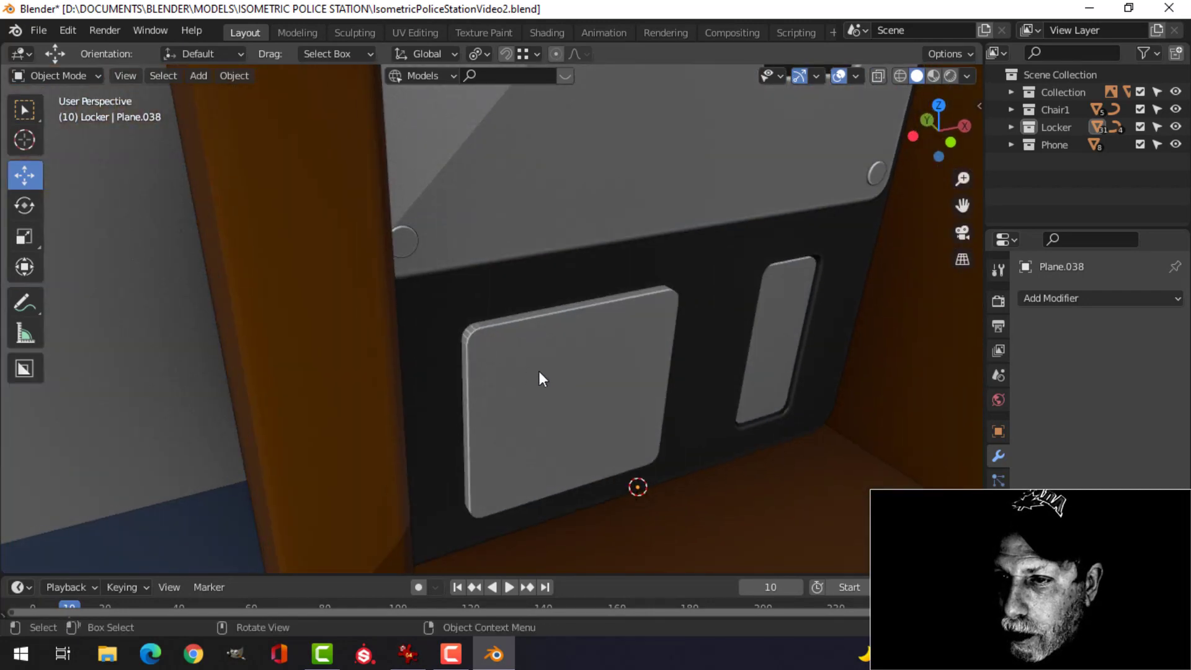
left_click(526, 373)
right_click(539, 371)
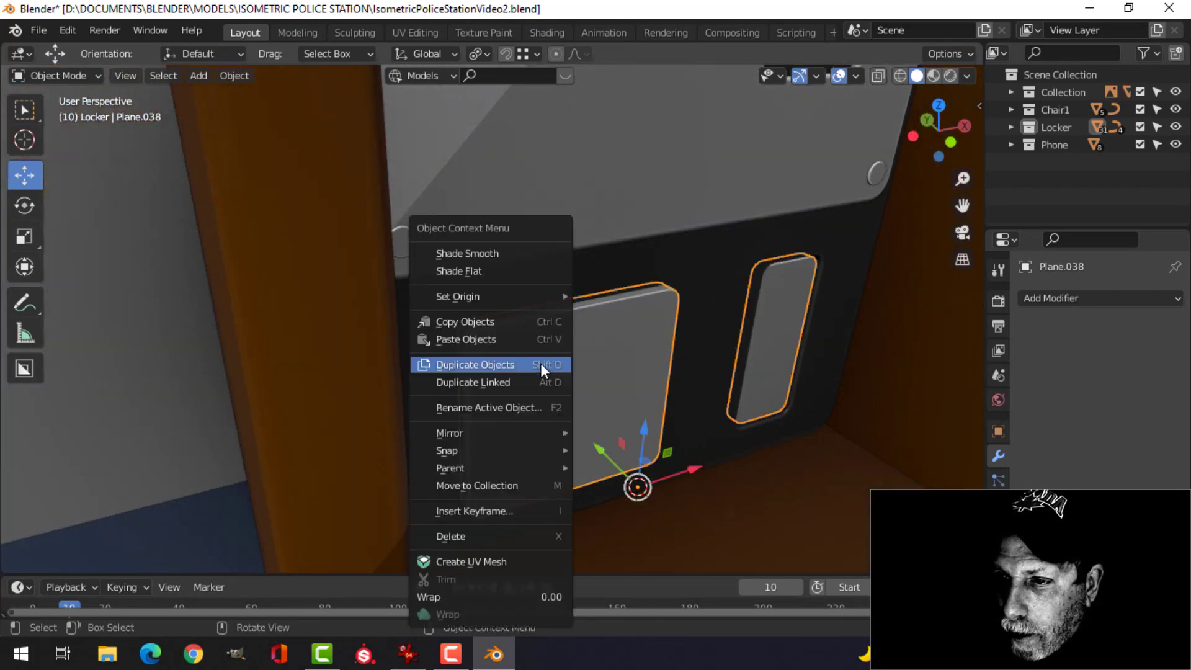
left_click(478, 253)
mouse_move(578, 317)
middle_mouse_down()
mouse_move(546, 306)
mouse_move(568, 308)
middle_mouse_up()
- Add a Weighted Normal modifier to the panels, enable Auto Smooth in their mesh data, and deselect them
left_click(1048, 298)
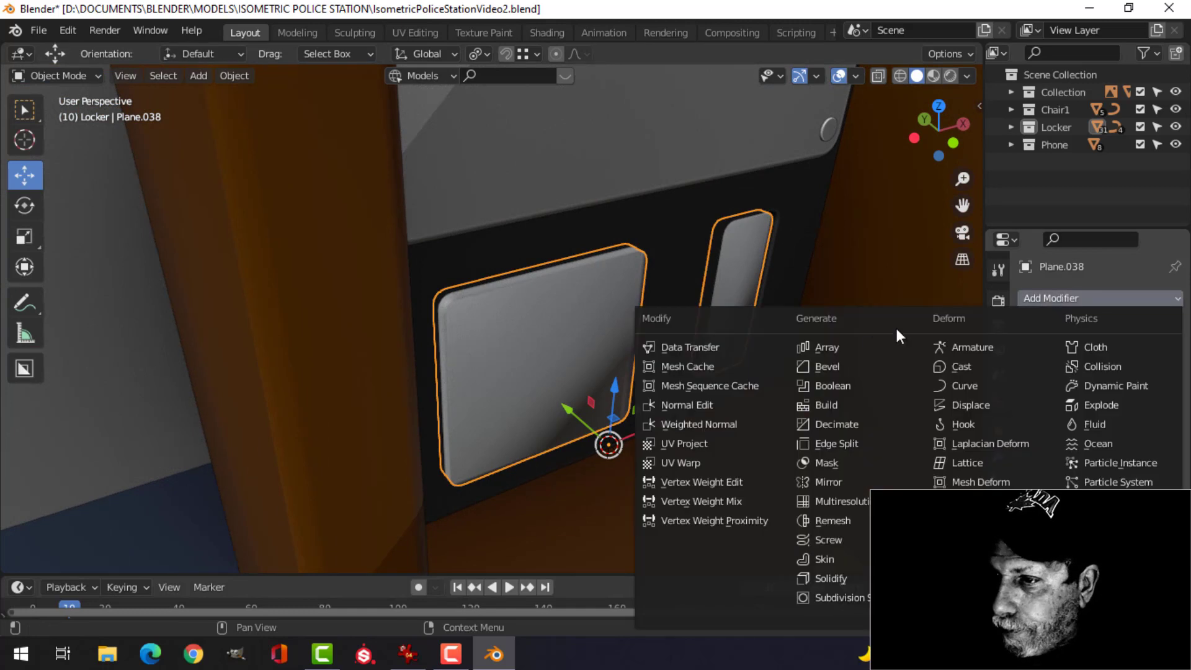
left_click(732, 423)
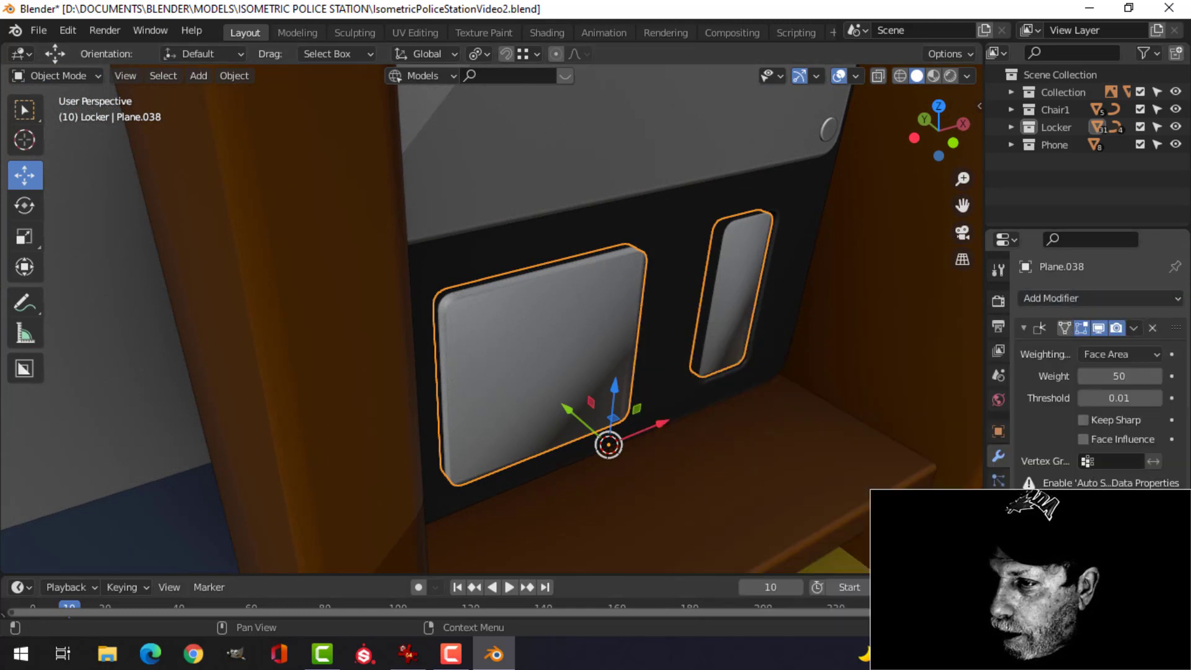
left_click(998, 554)
scroll(1095, 373, "down", 4)
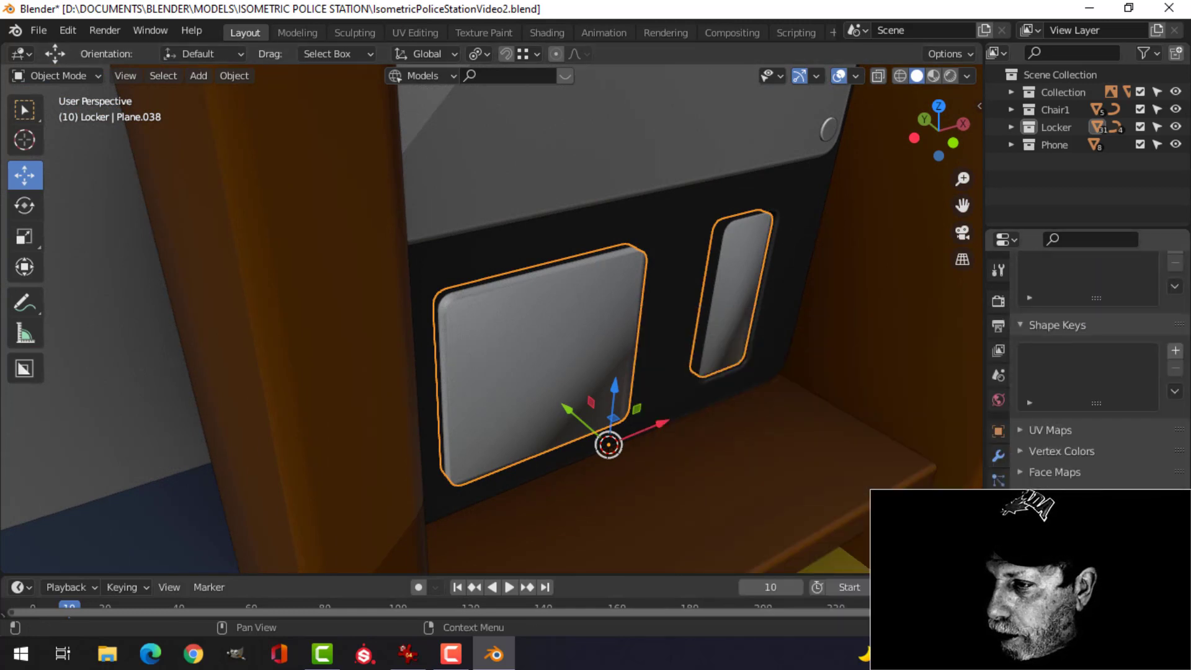
left_click(1078, 514)
key("alt+a")
scroll(819, 347, "up", 3)
middle_click_drag(828, 335, 716, 324)
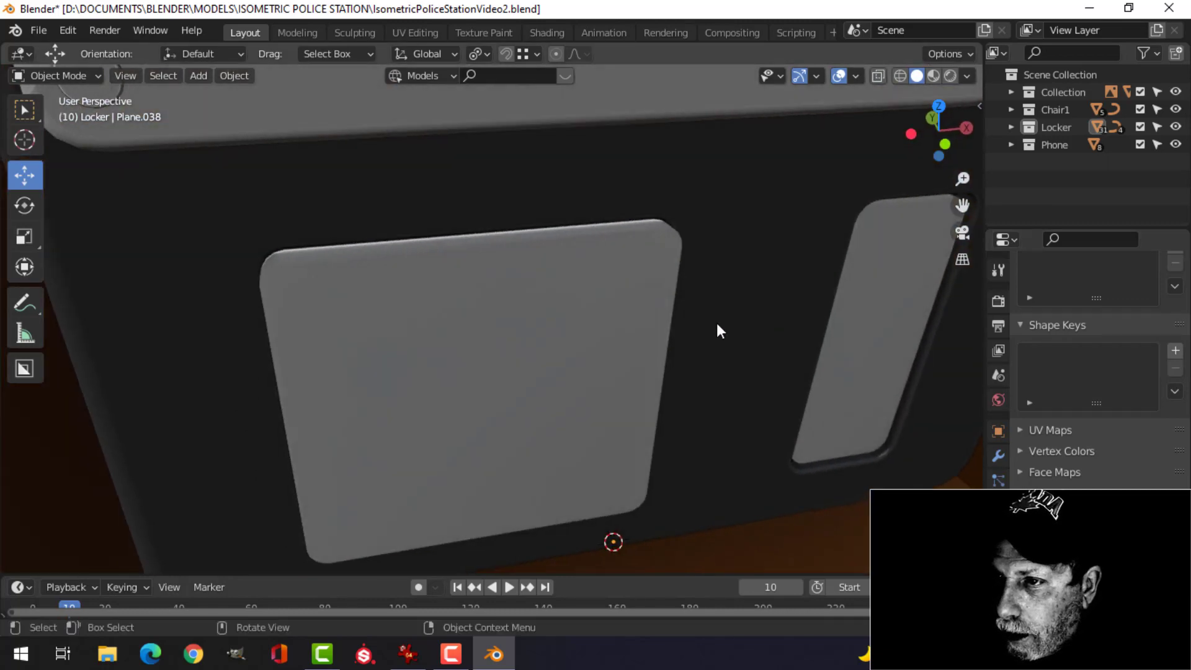
middle_click_drag(779, 273, 658, 284)
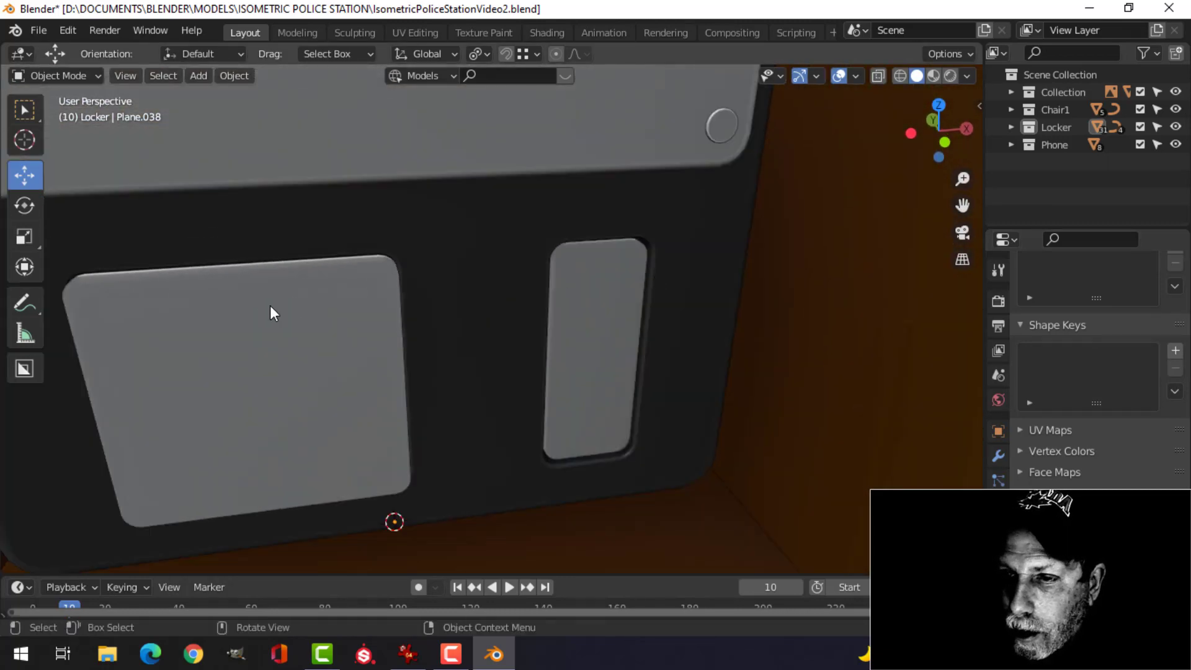
- Isolate the panels in Local View and delete their hidden back faces in Edit Mode
left_click(360, 335)
key("Tab")
middle_click_drag(316, 340, 444, 330)
left_click(535, 350)
key("Tab")
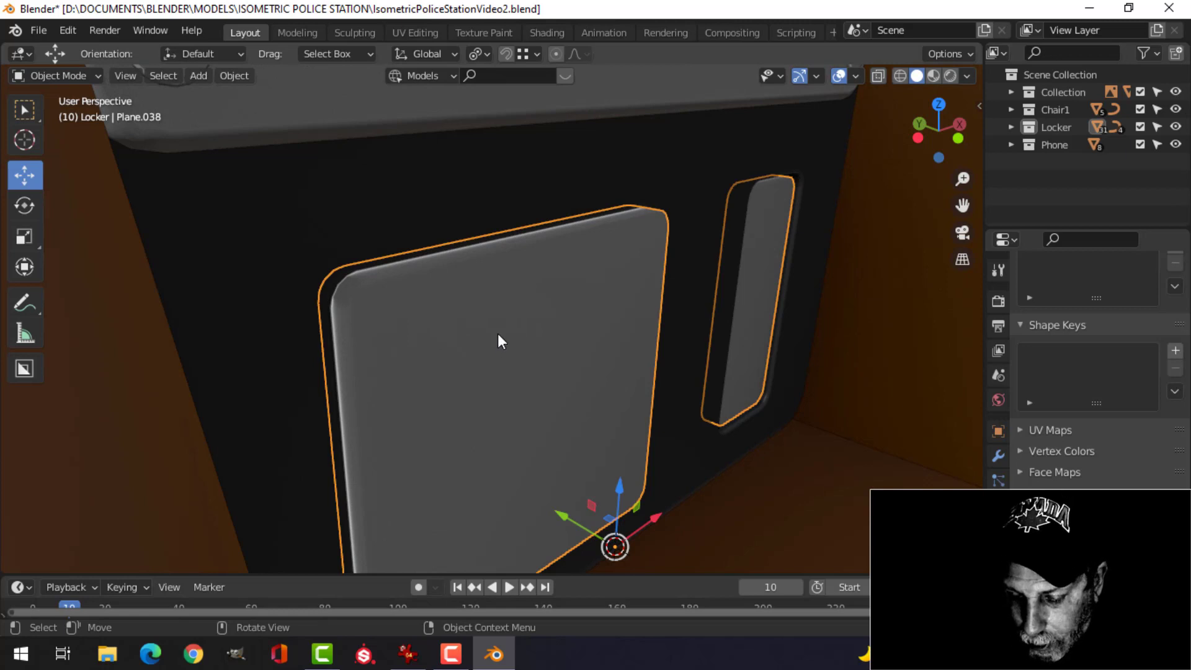
key("KP_Divide")
middle_click_drag(482, 327, 617, 340)
key("Tab")
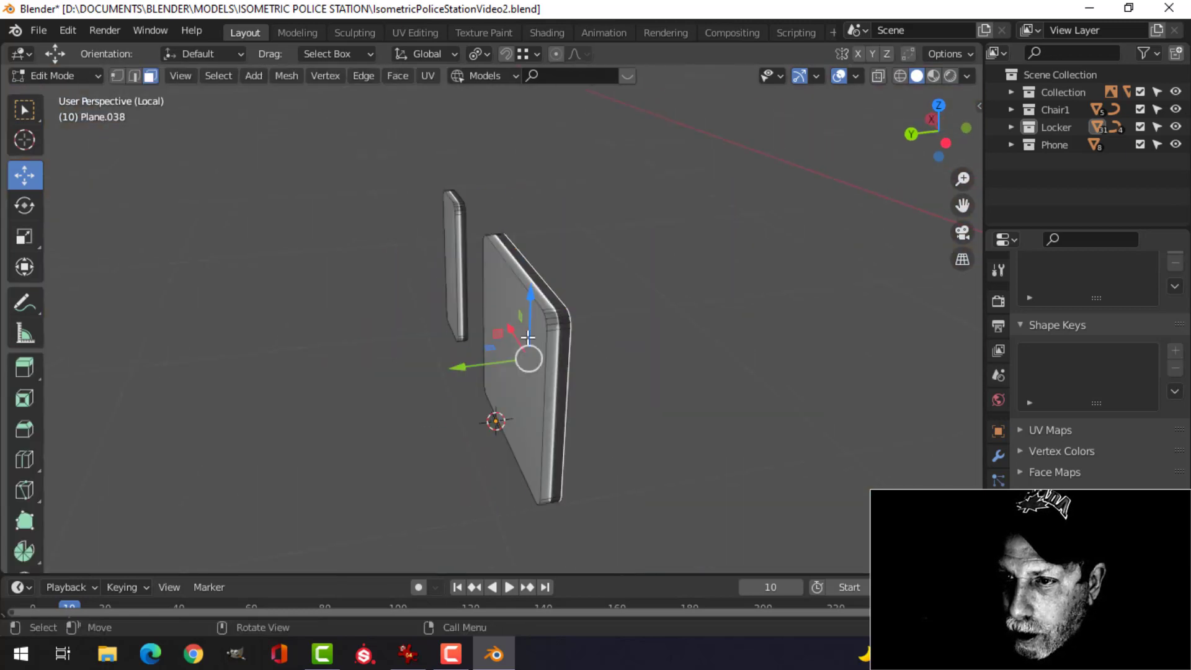
left_click(523, 312)
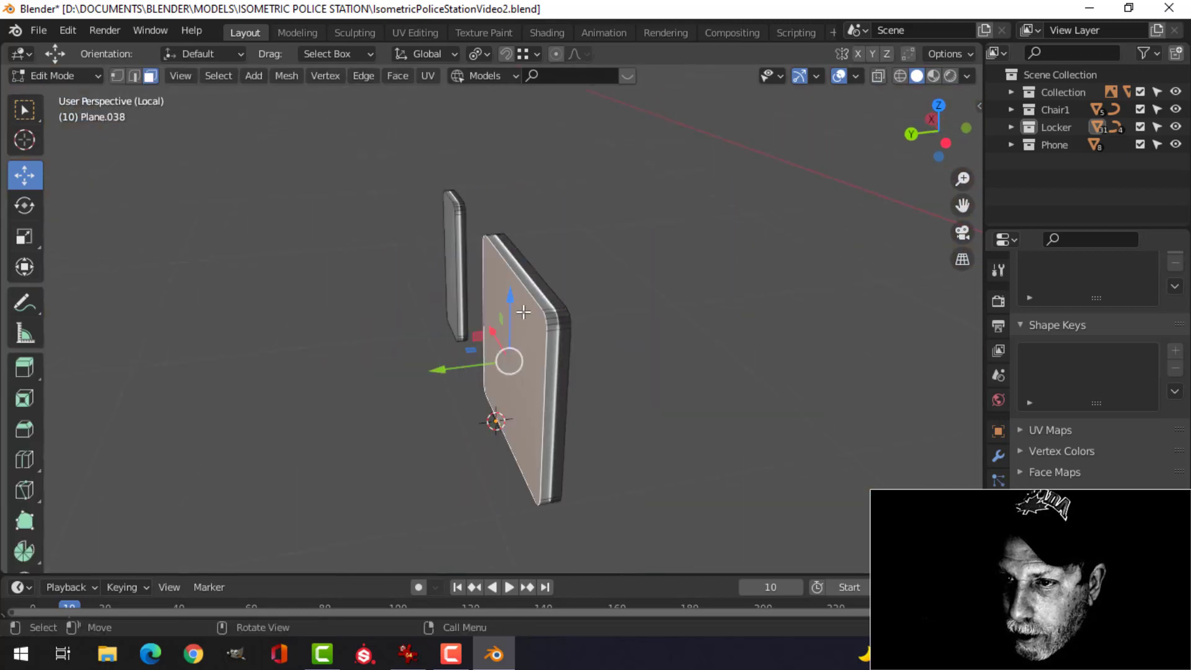
key("x")
left_click(446, 233)
- Bevel the front edge loops of both panels with 4 segments and return to Object Mode
middle_click_drag(532, 293, 503, 285)
left_click(390, 248, "alt")
middle_click_drag(390, 248, 480, 298)
left_click(513, 236, "alt+shift")
scroll(541, 300, "up", 2)
key("ctrl+b")
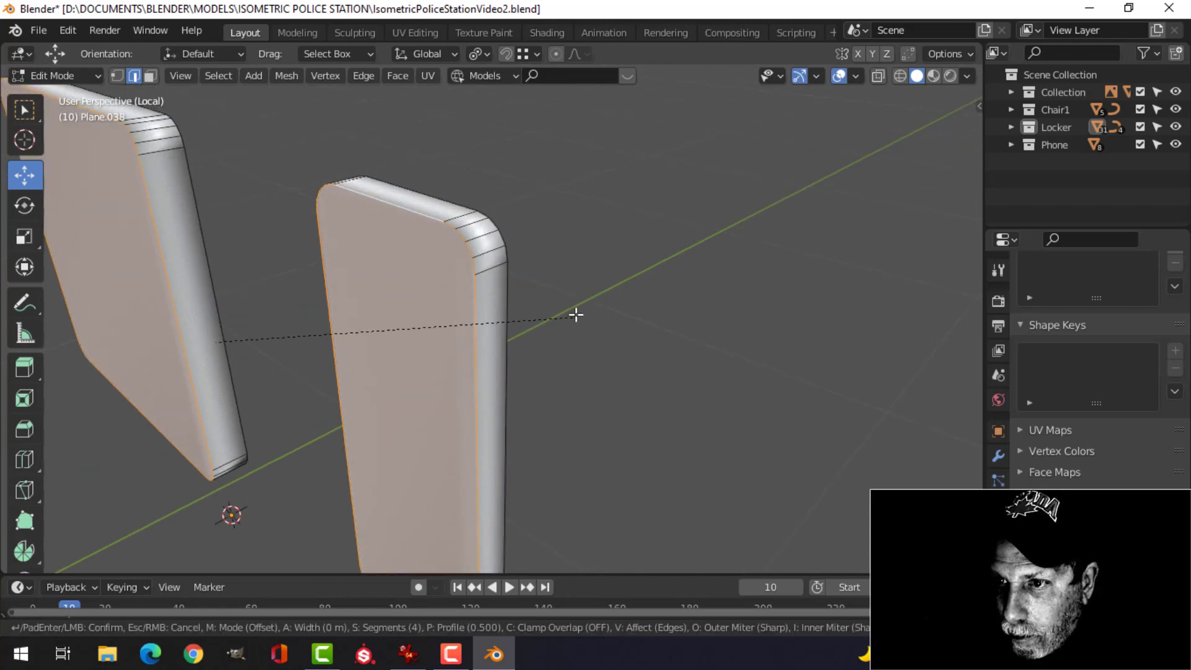
left_click(620, 299)
key("Tab")
scroll(546, 309, "down", 2)
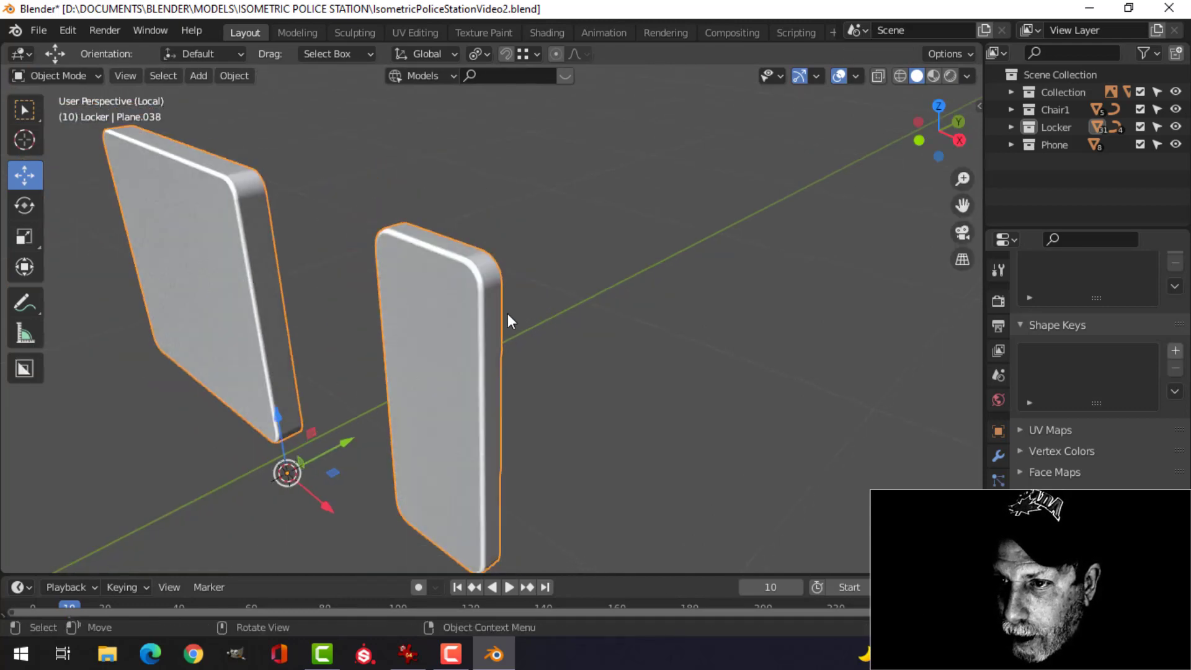
- Shade the beveled panels smooth, deselect them, and leave Local View
left_click(508, 314)
middle_click_drag(457, 318, 500, 319)
left_click(495, 300)
right_click(495, 300)
left_click(483, 255)
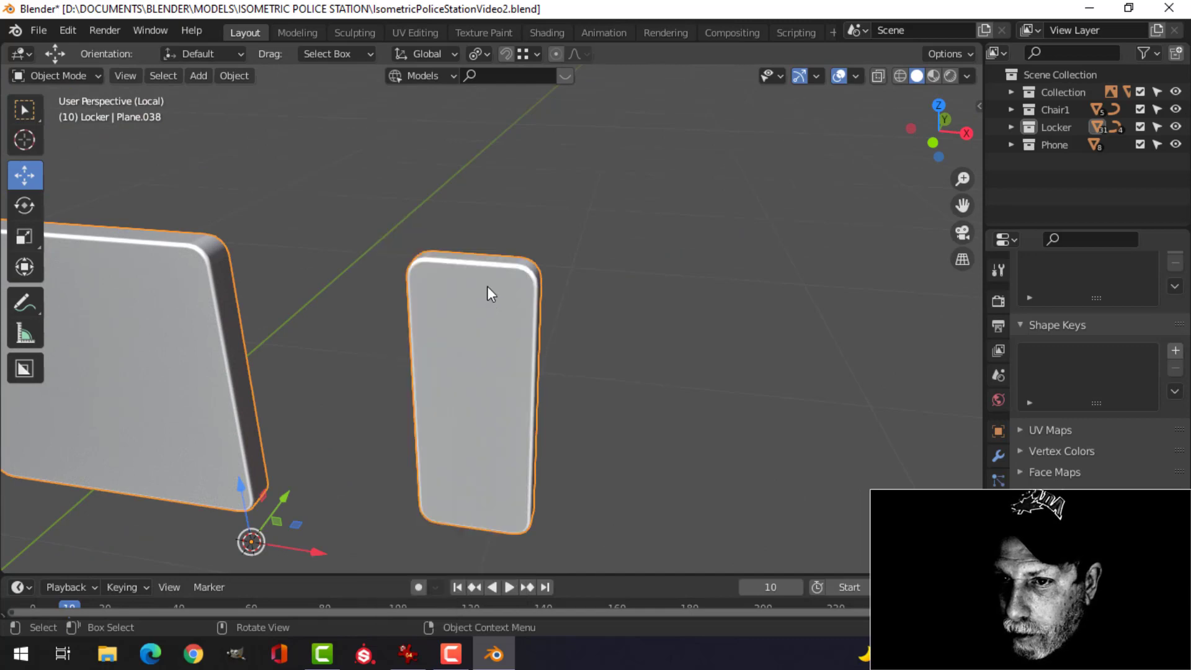
scroll(533, 316, "down", 3)
left_click(610, 369)
middle_click_drag(612, 370, 637, 362)
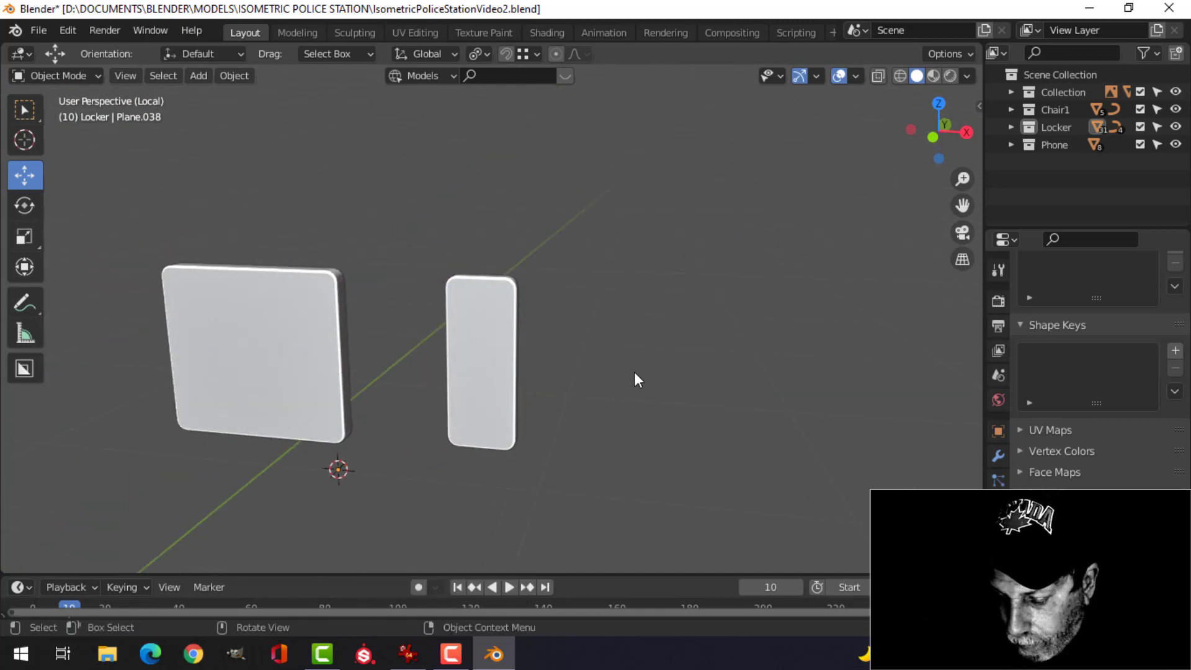
key("KP_Divide")
middle_click_drag(522, 383, 579, 363)
scroll(559, 363, "down", 3)
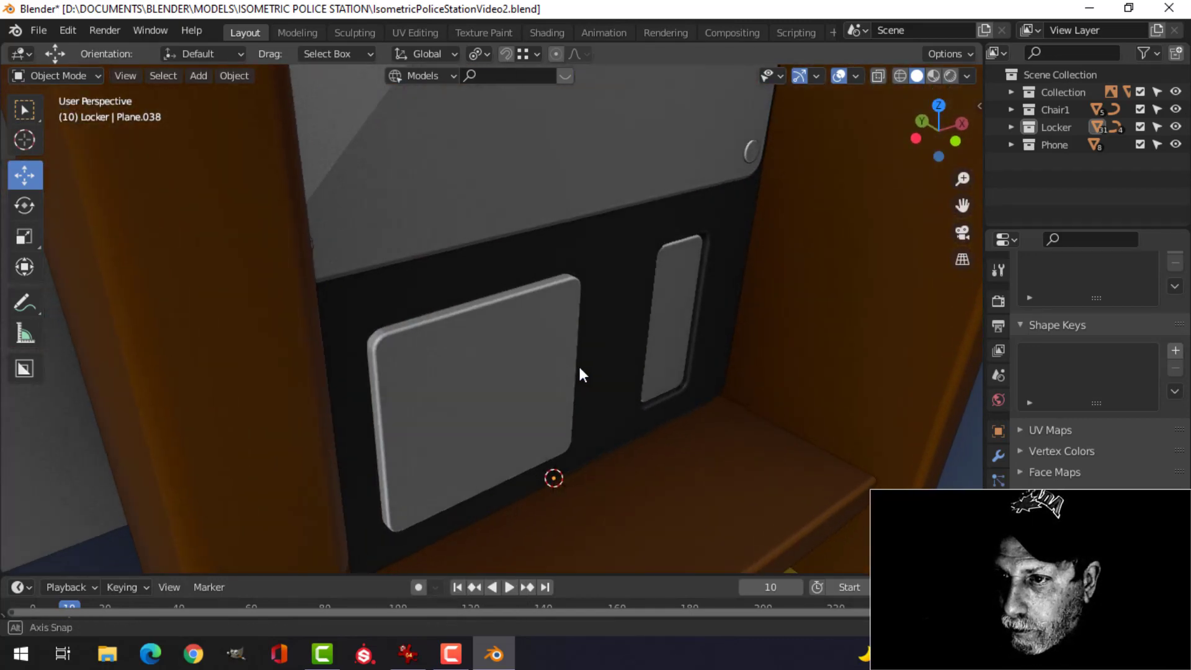
- Select all geometry linked to the wide panel and move it back along Y into its recess
left_click(516, 371)
middle_click_drag(466, 371, 518, 364, "shift")
key("Tab")
left_click(518, 342)
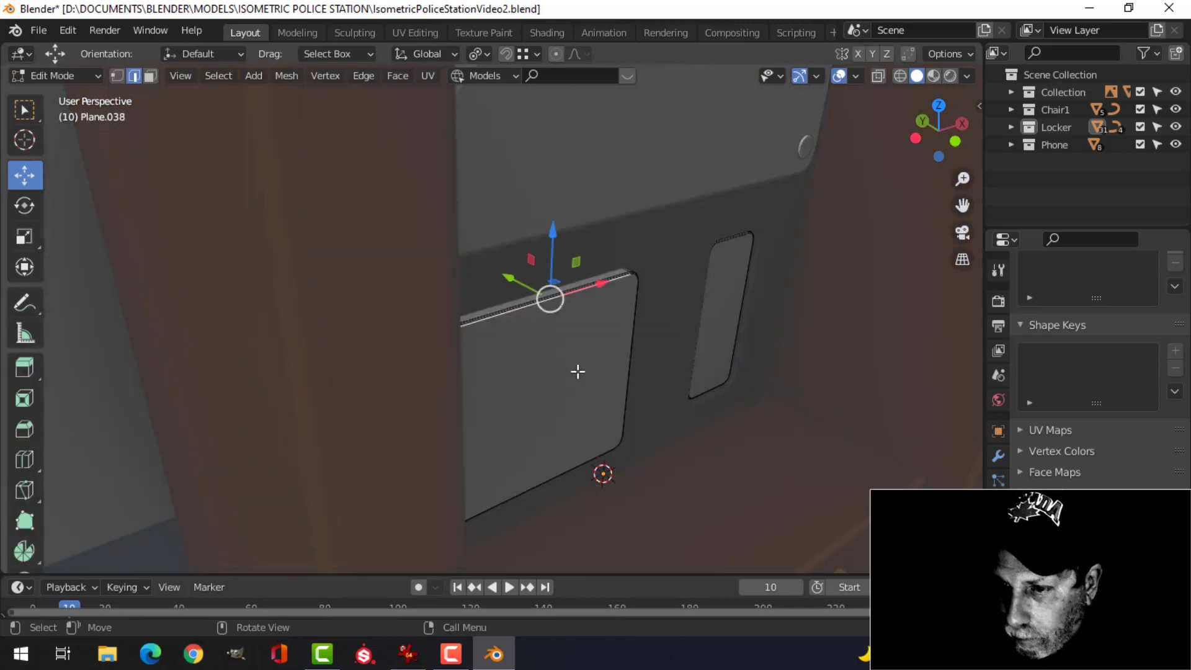
key("ctrl+l")
middle_click_drag(580, 390, 522, 399)
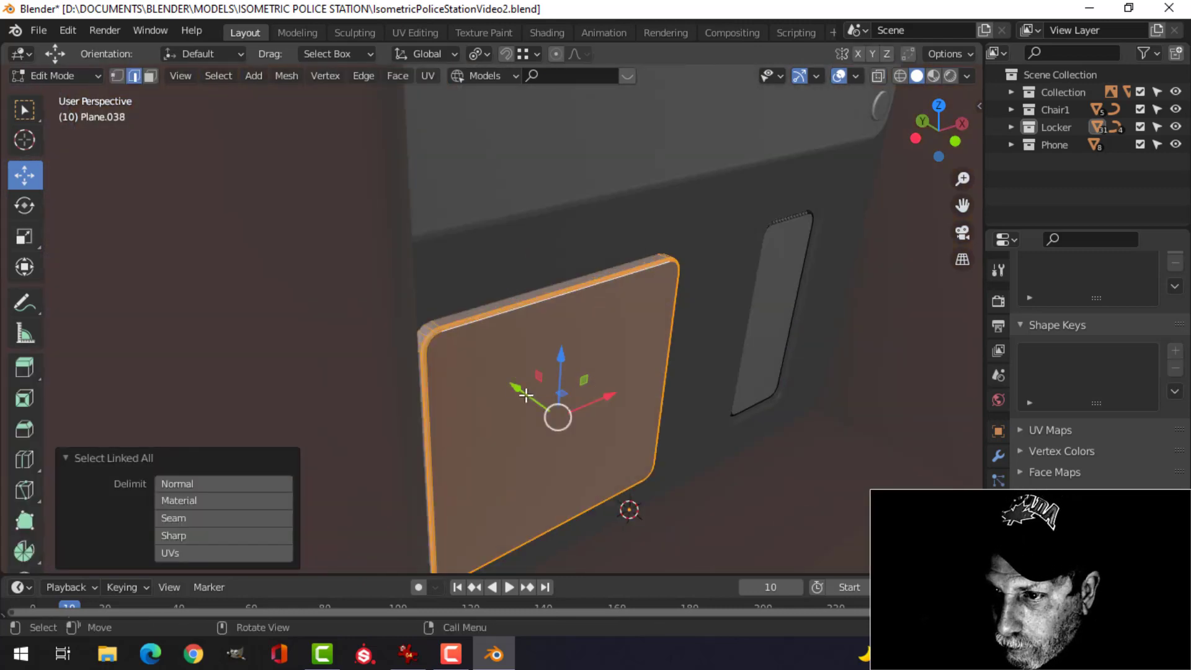
key("g")
key("y")
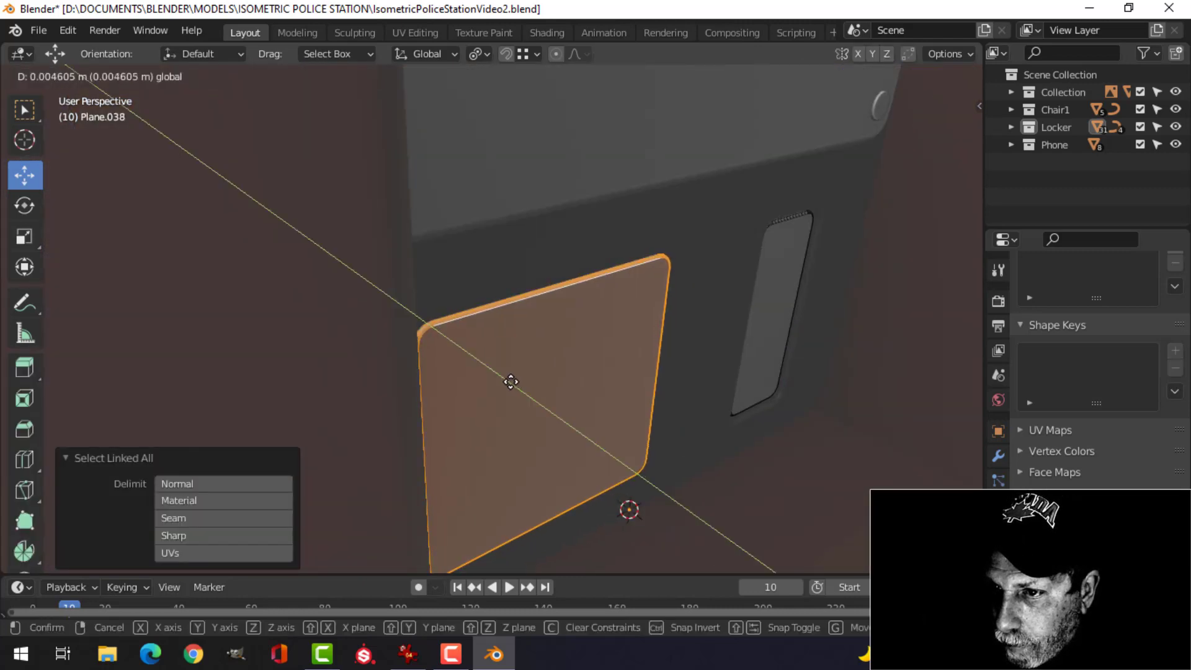
left_click(511, 380)
- Move the wide panel another 0.00168 m along Y, return to Object Mode, and deselect everything
middle_click_drag(510, 380, 494, 338)
scroll(531, 393, "up", 3)
middle_click_drag(532, 393, 357, 382)
left_click_drag(371, 383, 377, 380)
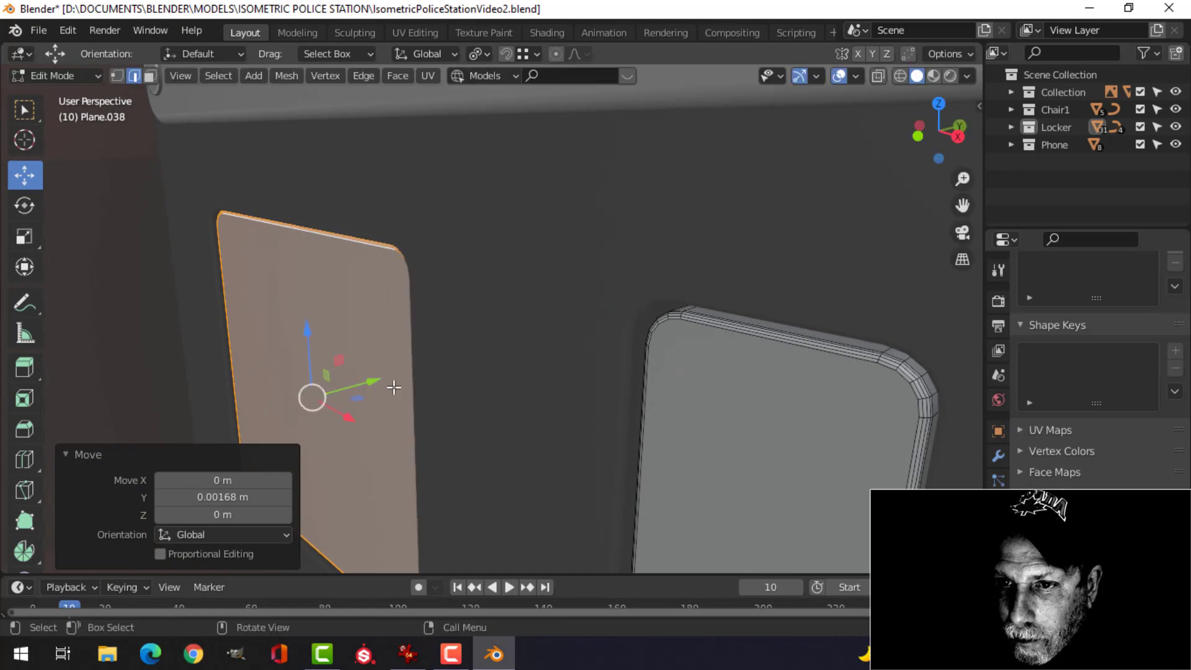
key("Tab")
scroll(419, 400, "down", 4)
key("alt+a")
- Duplicate the front plate's lower-left round screw in Edit Mode and move the copy -0.056219 m along Z
middle_click_drag(422, 401, 594, 381)
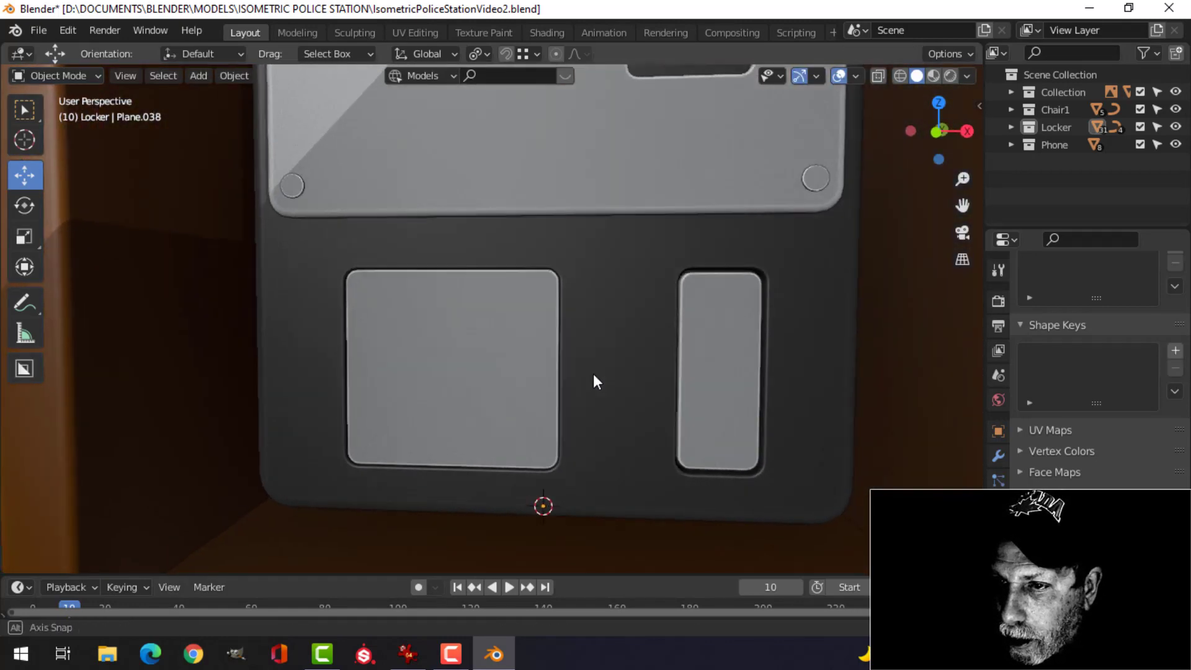
middle_click_drag(665, 366, 709, 324)
scroll(528, 397, "down", 3)
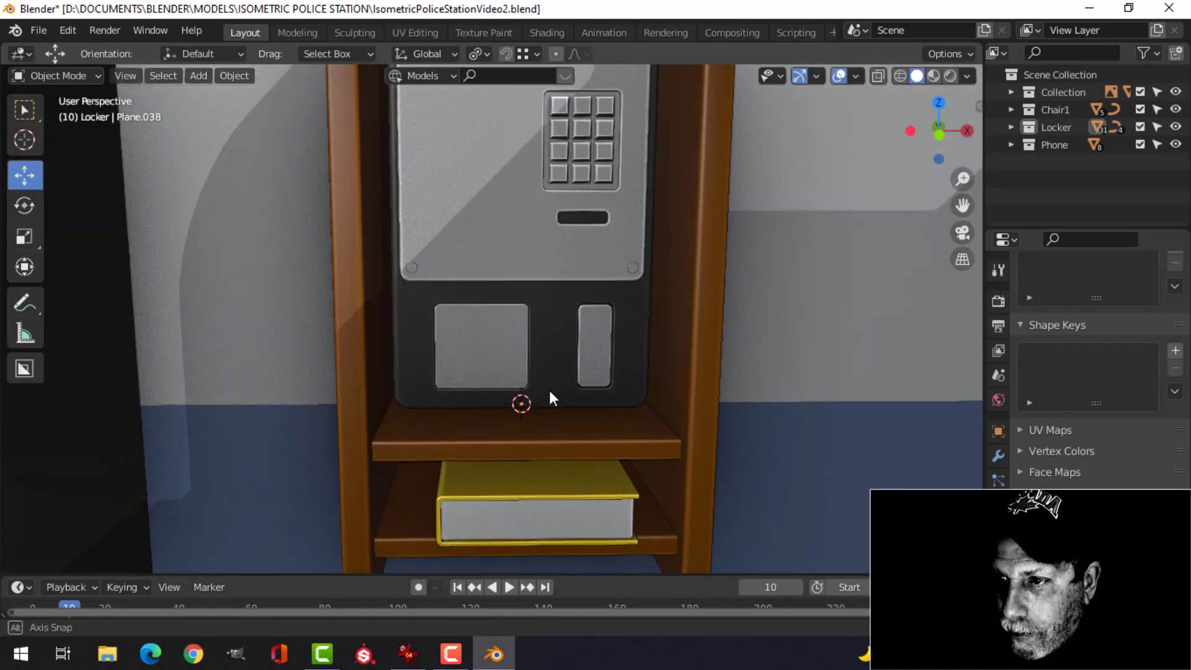
scroll(447, 304, "up", 4)
middle_click_drag(497, 344, 601, 393)
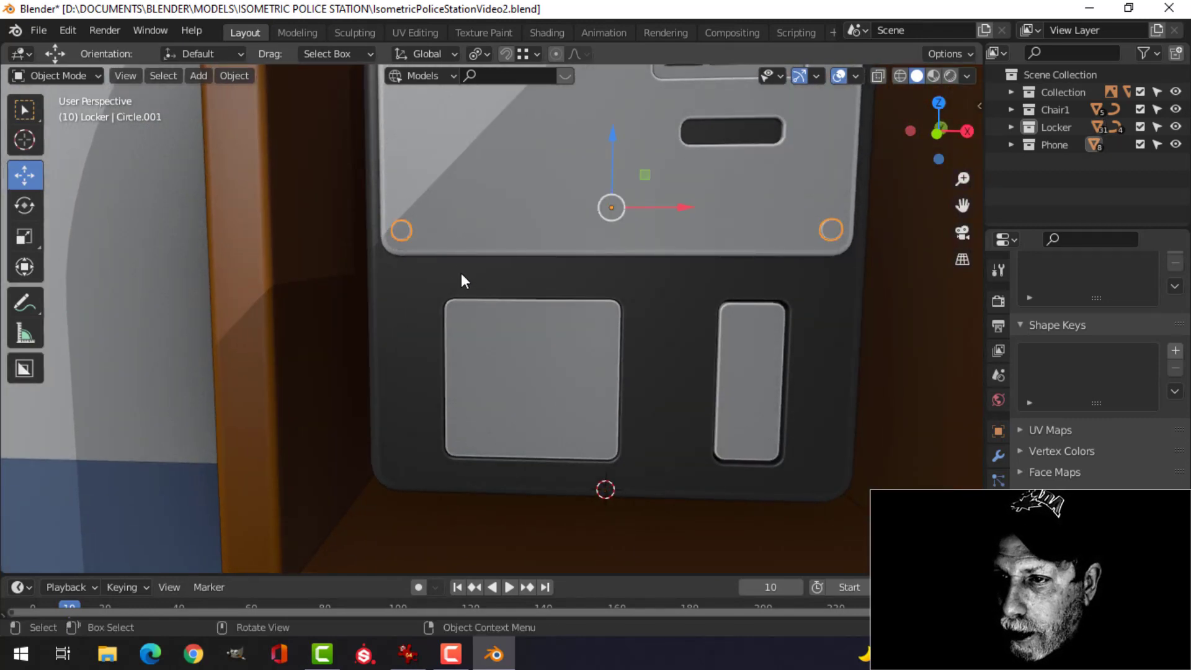
key("Tab")
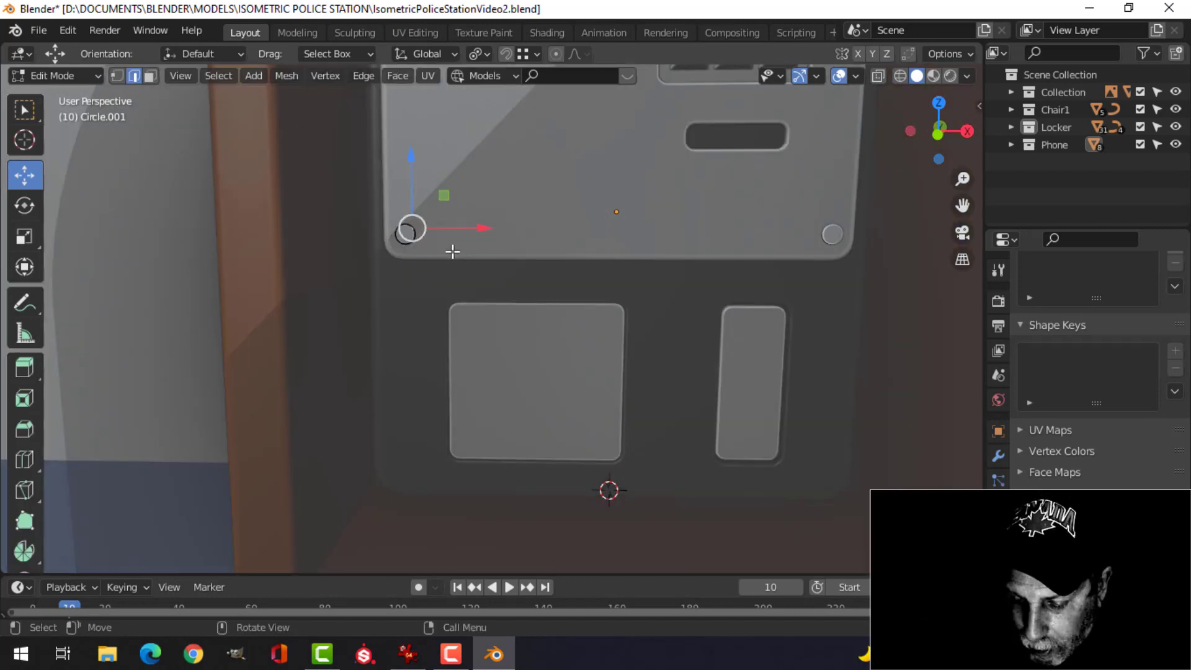
scroll(453, 251, "up", 6)
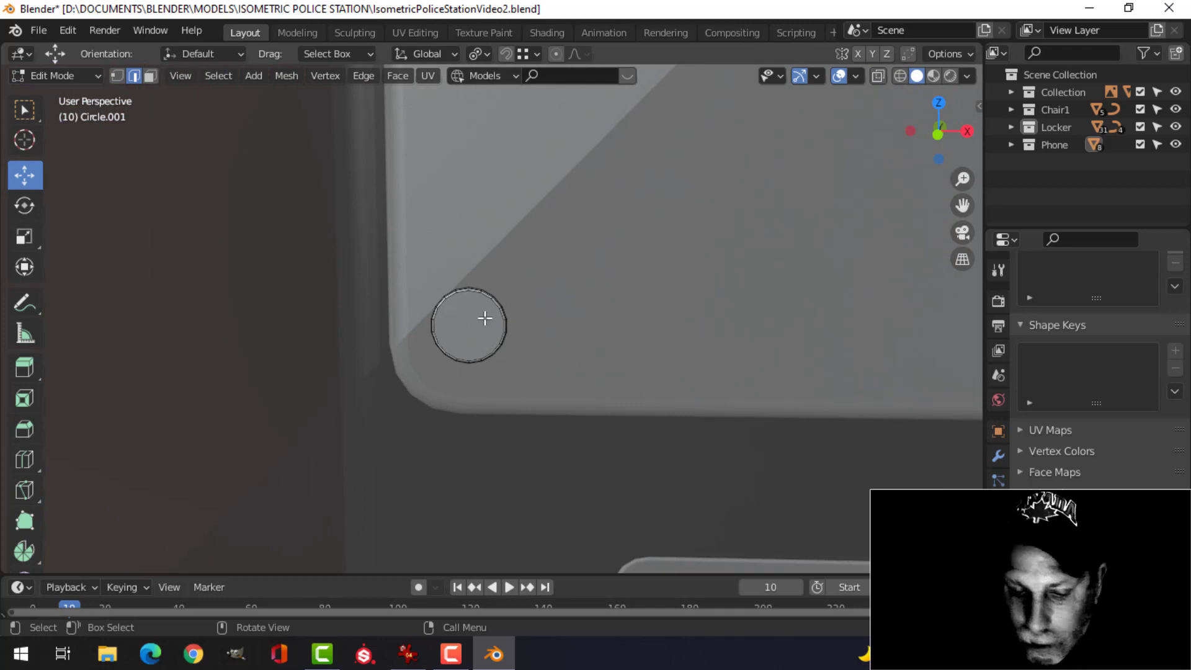
key("l")
scroll(481, 321, "down", 5)
middle_click_drag(567, 367, 567, 310, "shift")
key("shift+d")
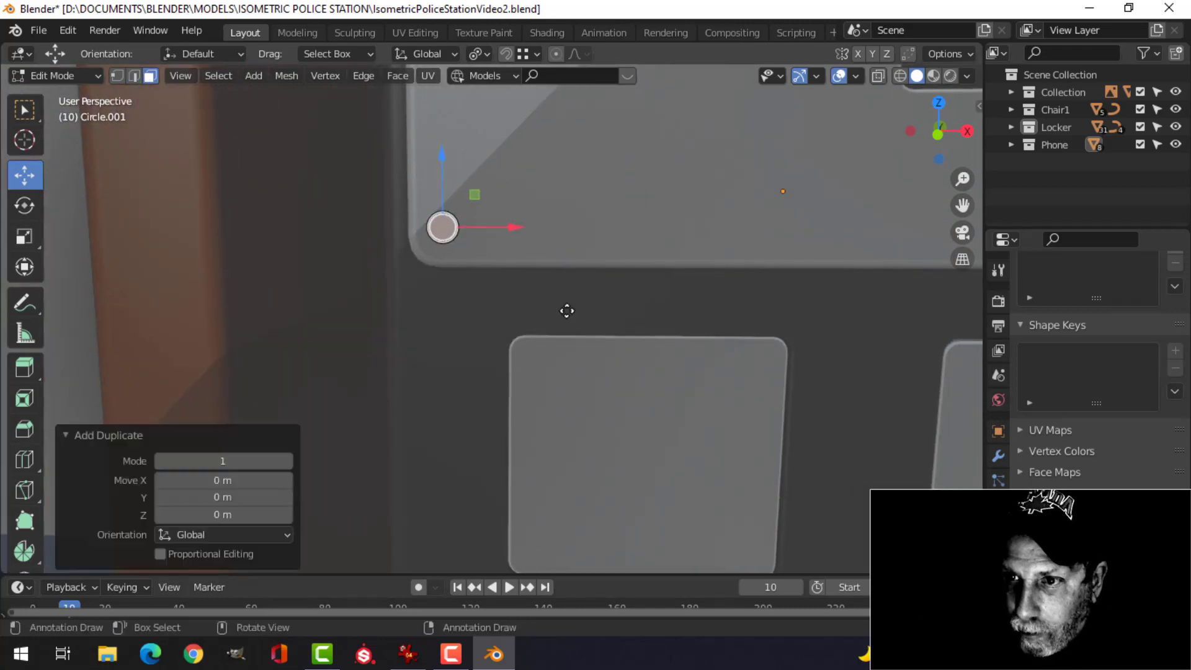
key("g")
key("z")
left_click(469, 310)
- Move the duplicated screw 0.10861 m along X, toward the middle of the phone
key("g")
key("x")
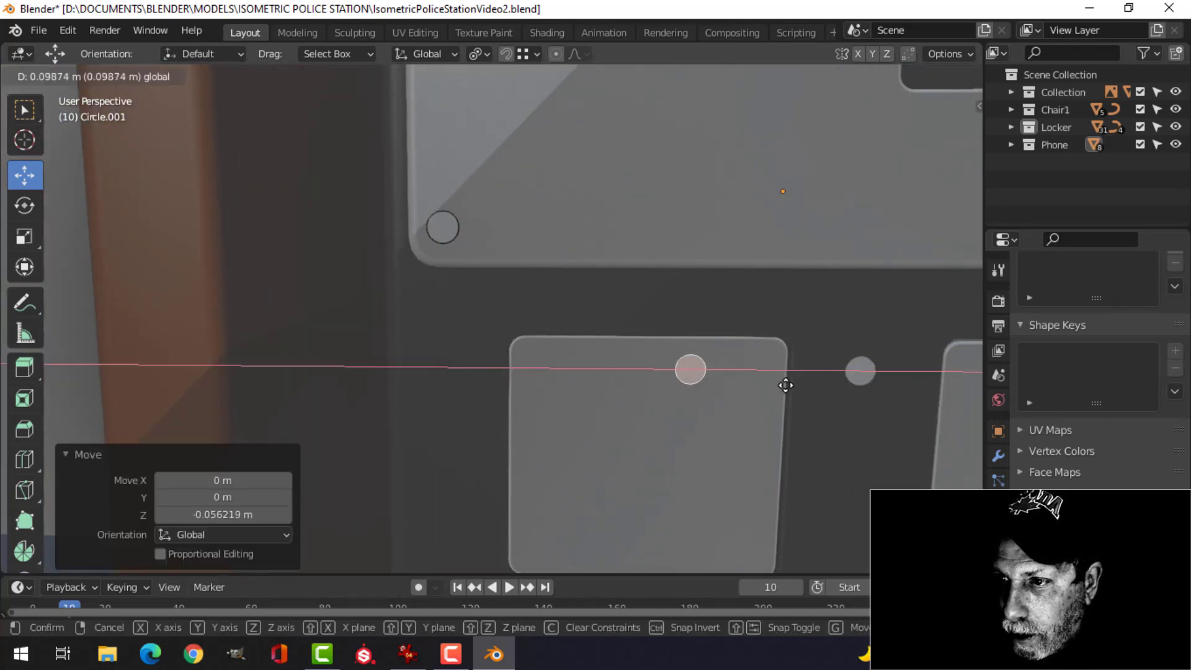
left_click(781, 387)
scroll(820, 397, "down", 5)
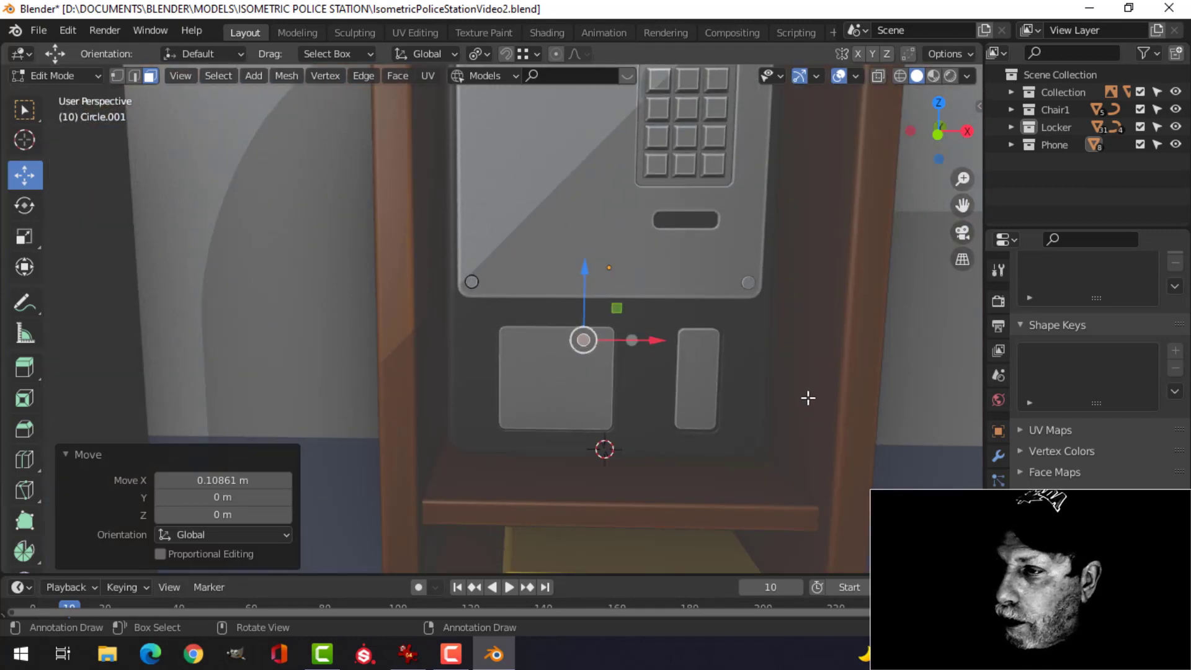
- Separate the duplicated screw into its own object and return to Object Mode
key("p")
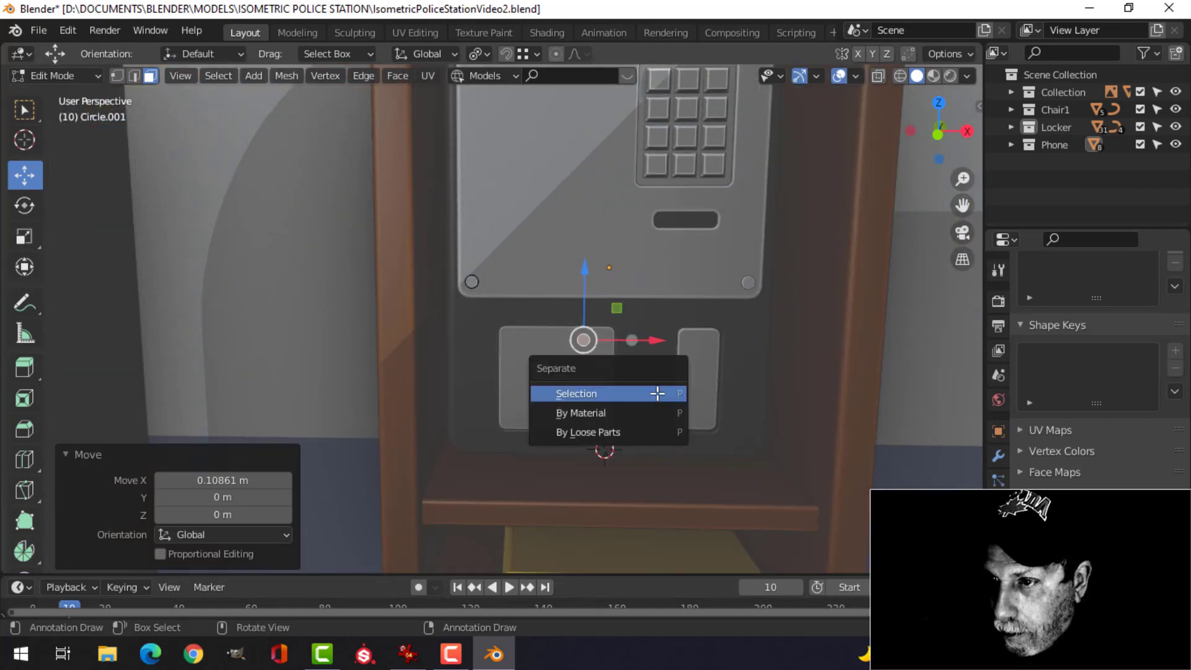
left_click(658, 394)
key("Tab")
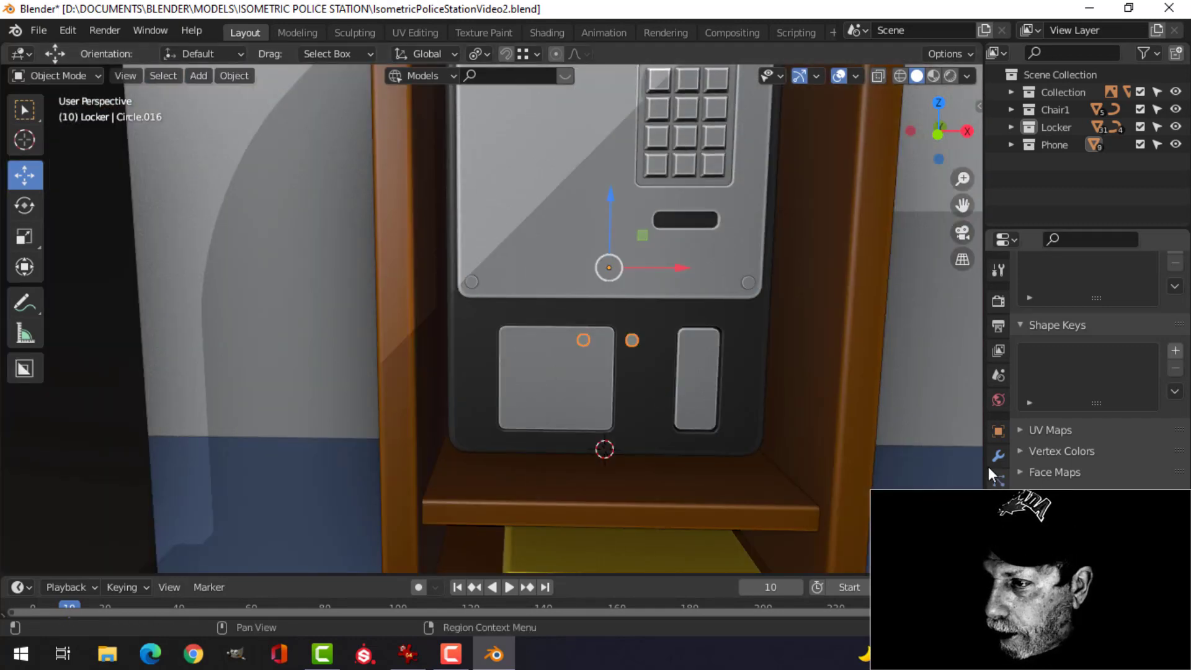
- Remove the Mirror modifier from the separated round screw object
left_click(998, 457)
left_click(1152, 288)
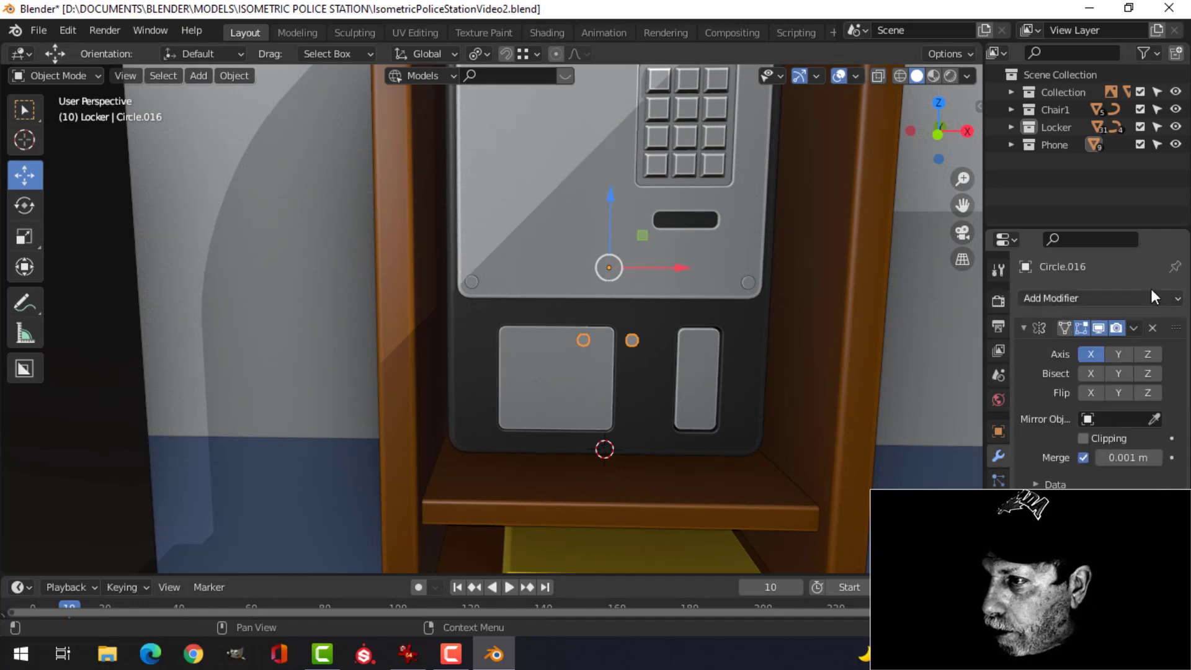
left_click(1152, 327)
- Scale the whole screw mesh up by a factor of 2.158 in Edit Mode
scroll(683, 397, "up", 3)
key("Tab")
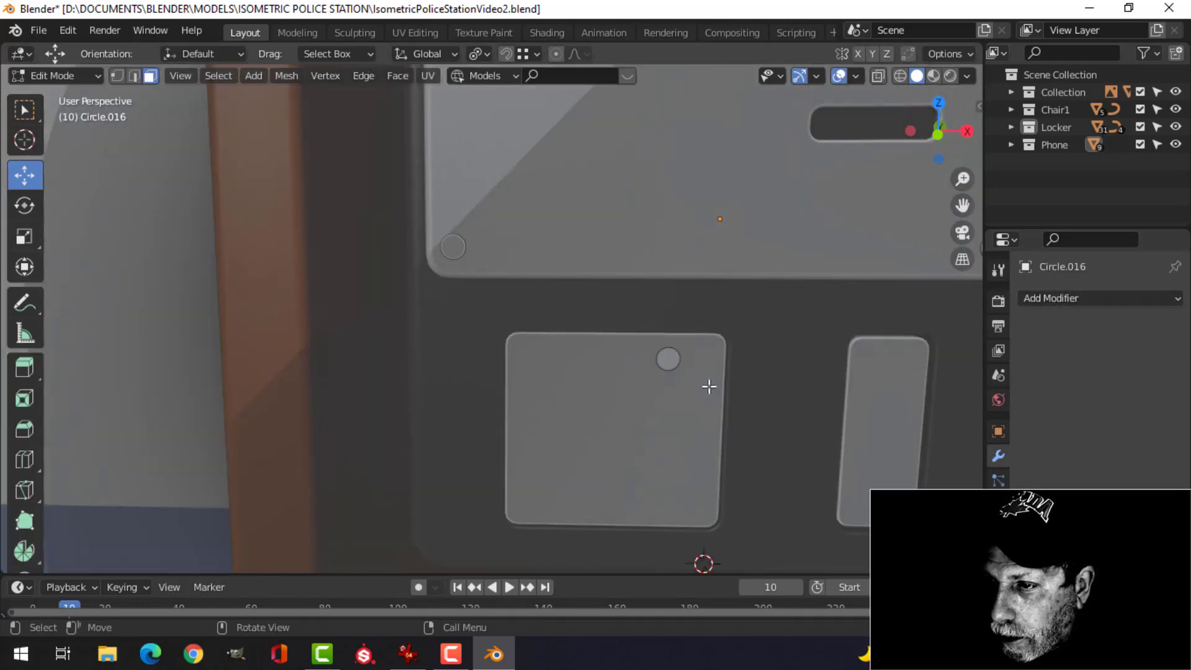
key("a")
key("s")
left_click(780, 402)
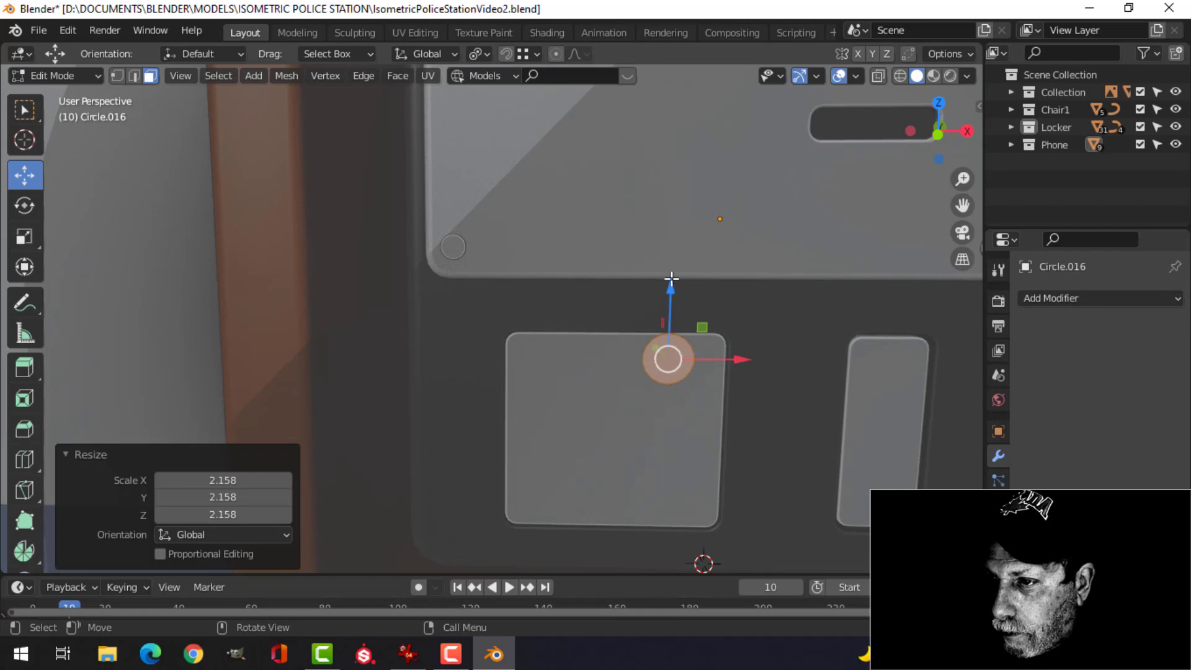
- Move the enlarged disc -0.026366 m along Z, then in front view shift it 0.000561 m in X and -0.014019 m in Z
left_click_drag(671, 279, 685, 338)
key("KP_1")
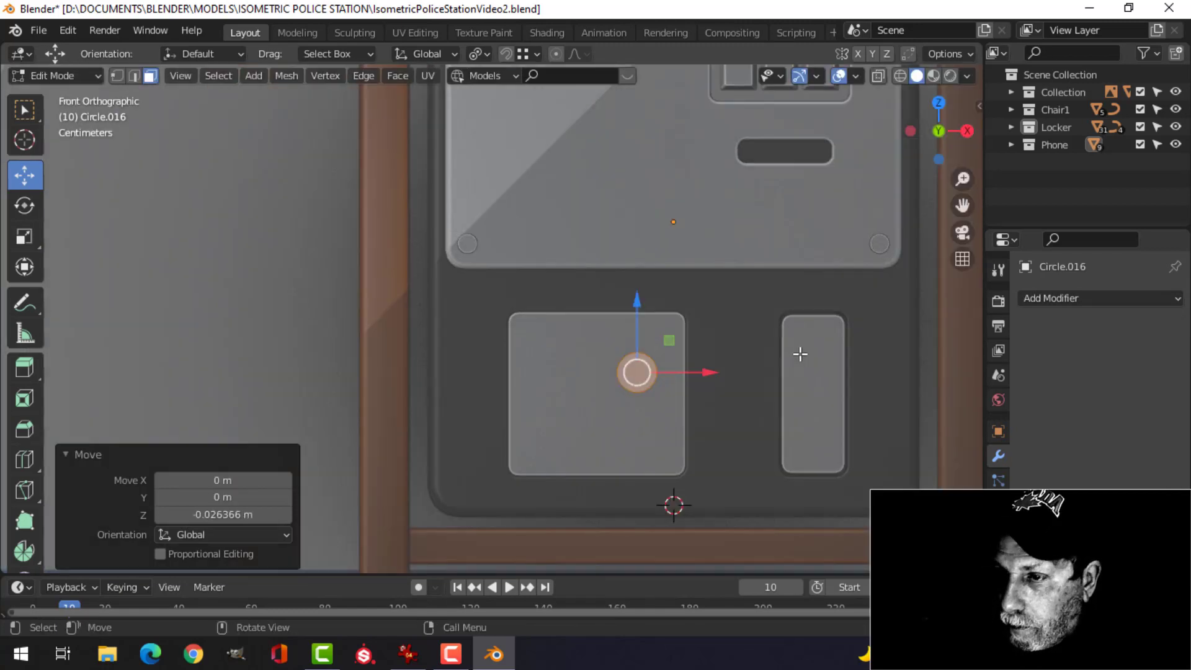
key("g")
left_click(800, 376)
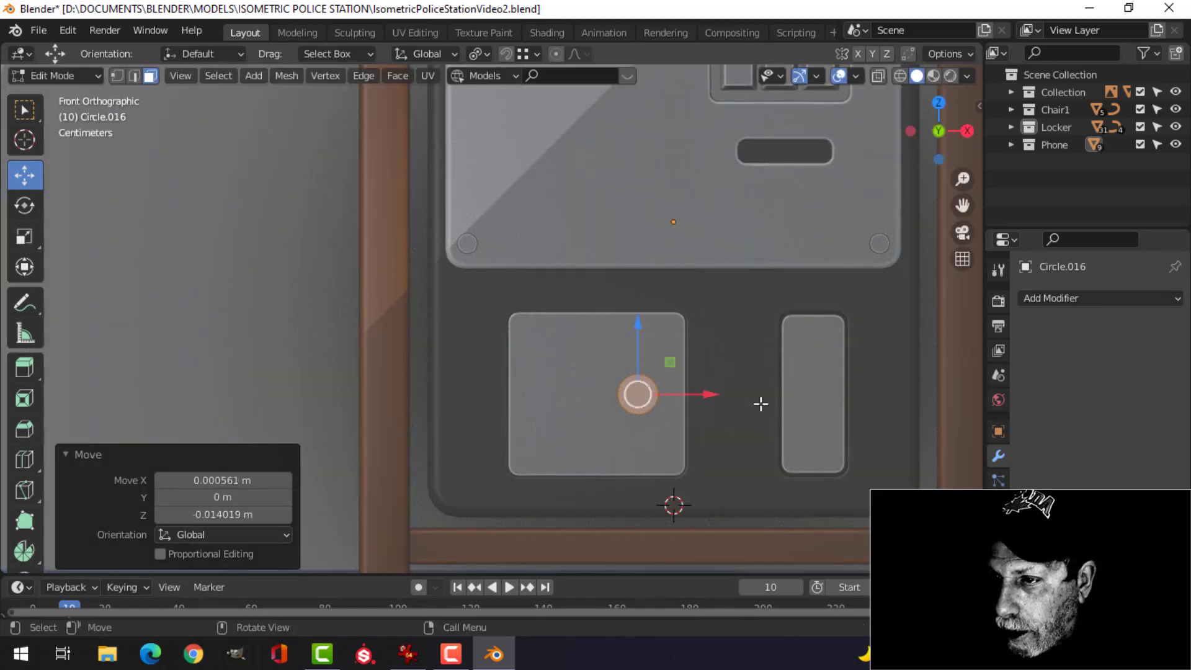
- Extrude the flat disc along the Y axis to give it thickness
scroll(614, 403, "up", 3)
middle_click_drag(616, 274, 616, 340)
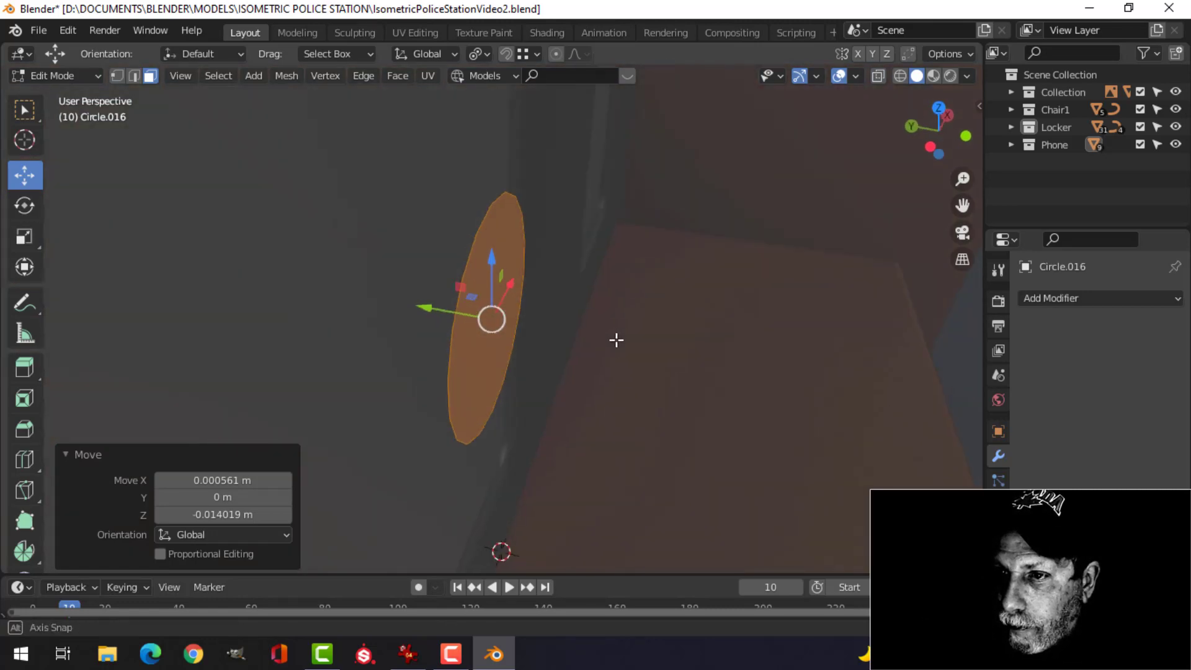
key("e")
right_click(615, 345)
left_click_drag(443, 311, 373, 295)
- Move the whole thickened disc 0.003597 m along Y against the wide panel and clear the selection
middle_click_drag(516, 315, 460, 330)
scroll(459, 319, "down", 2)
key("a")
left_click_drag(414, 291, 395, 281)
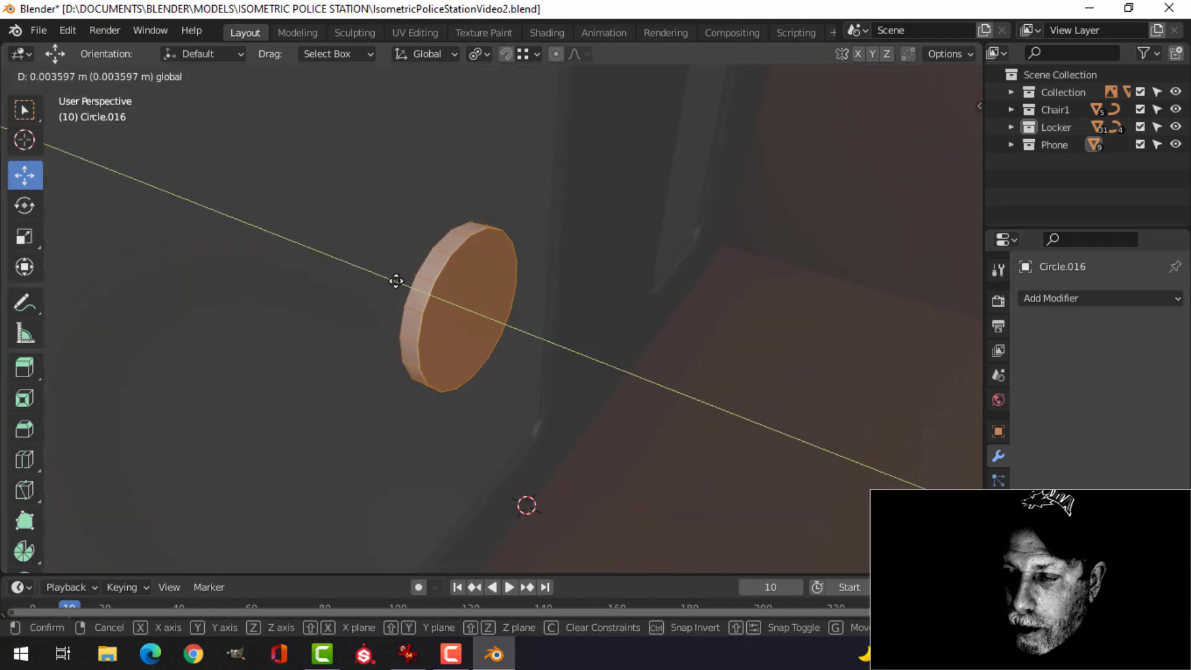
middle_click_drag(550, 302, 438, 274)
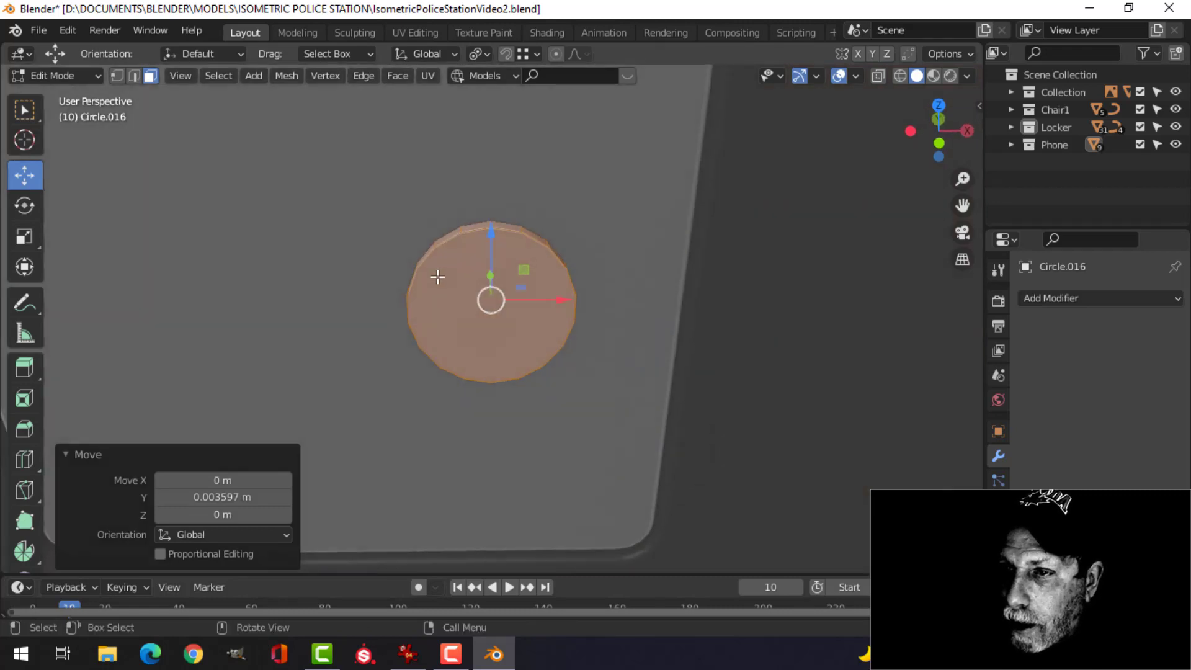
scroll(466, 292, "down", 3)
scroll(496, 309, "up", 2)
key("alt+a")
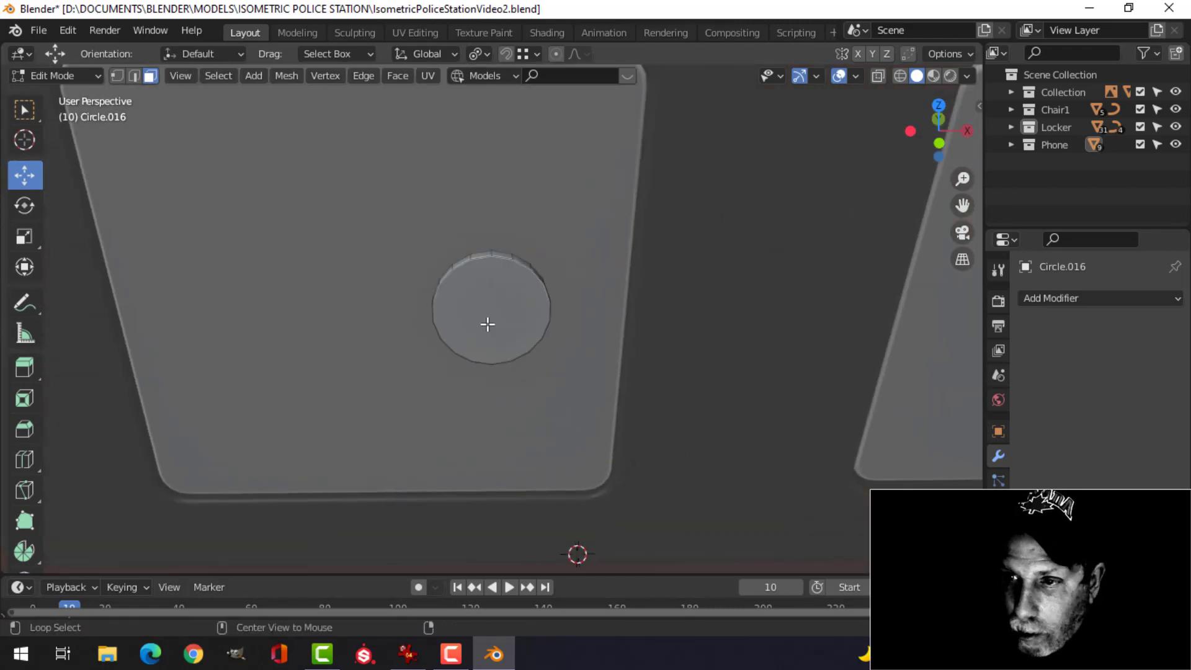
- Bevel the rim of the disc's front face by about 0.001 m with 4 segments
middle_click_drag(486, 325, 632, 329, "shift")
scroll(586, 329, "up", 2)
left_click(572, 304)
key("ctrl+b")
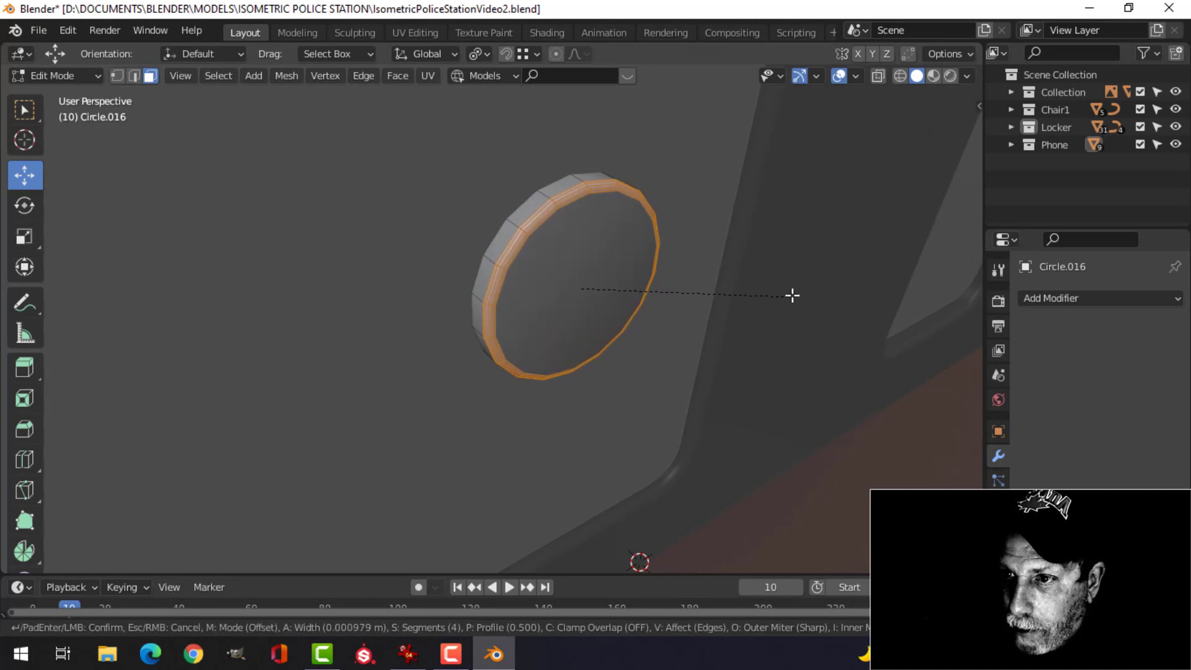
left_click(802, 288)
- Return to Object Mode, apply smooth shading to the beveled disc, and deselect it
key("Tab")
middle_click_drag(803, 287, 560, 303)
right_click(583, 249)
left_click(579, 243)
key("alt+a")
scroll(612, 273, "down", 3)
scroll(560, 304, "down", 6)
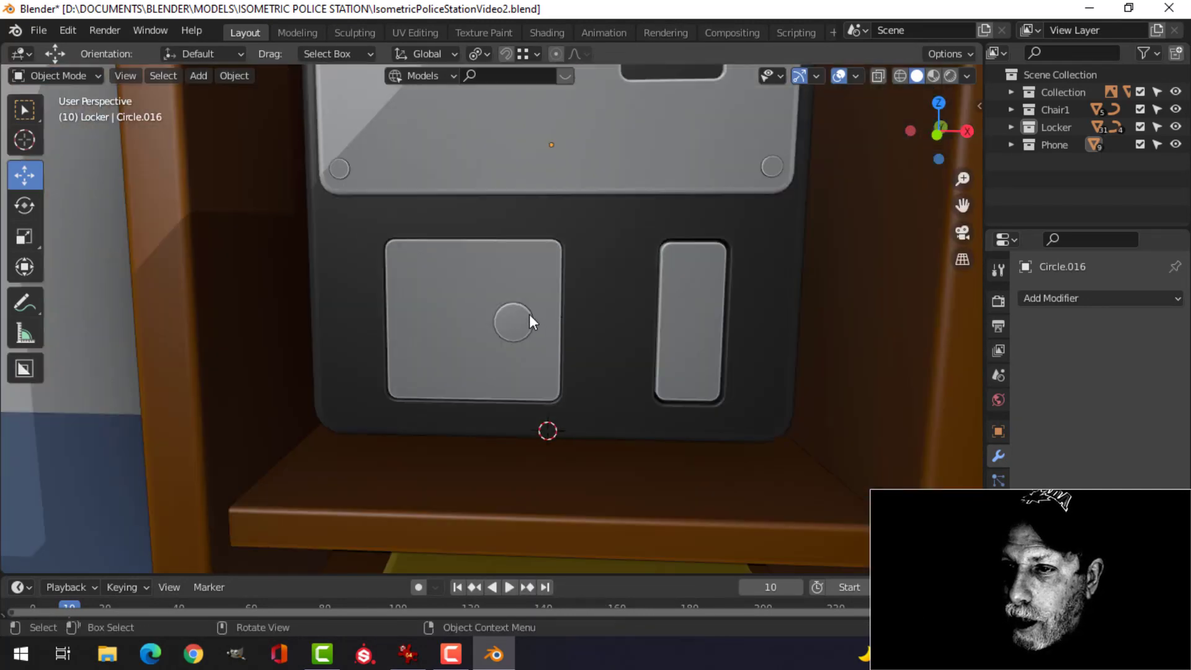
- In front view, move the disc 0.00321 m in X and 0.020866 m in Z on the wide panel
scroll(530, 314, "down", 3)
left_click(513, 320)
key("KP_1")
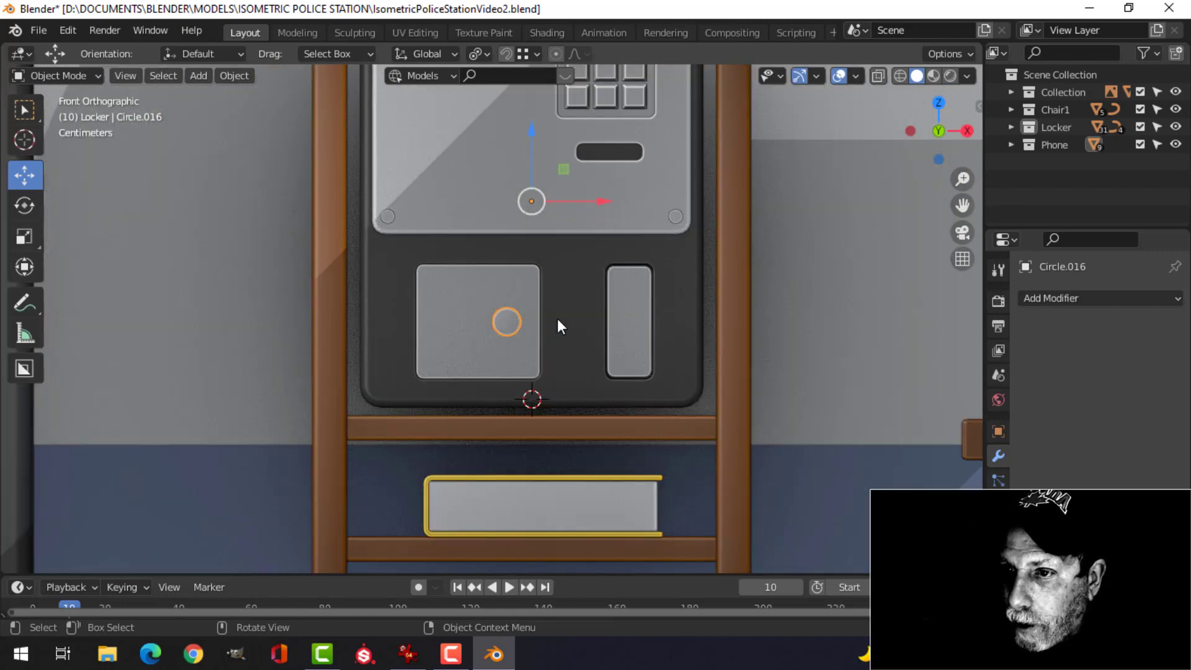
key("g")
left_click(561, 296)
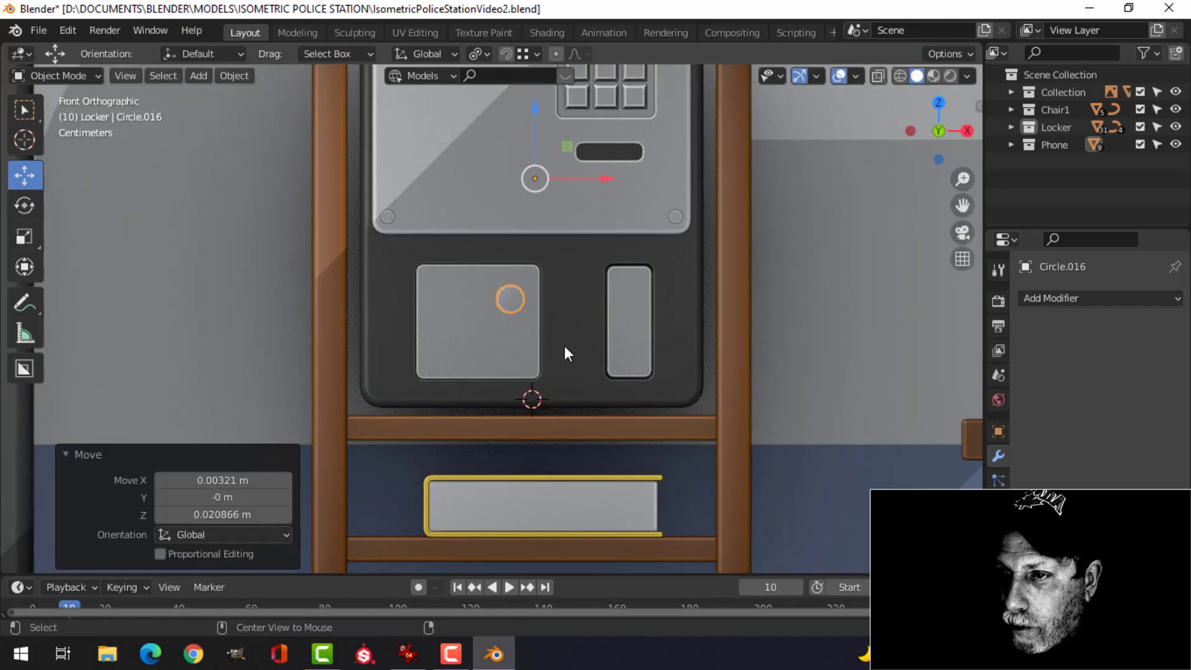
scroll(552, 328, "down", 5)
middle_click_drag(544, 316, 580, 339)
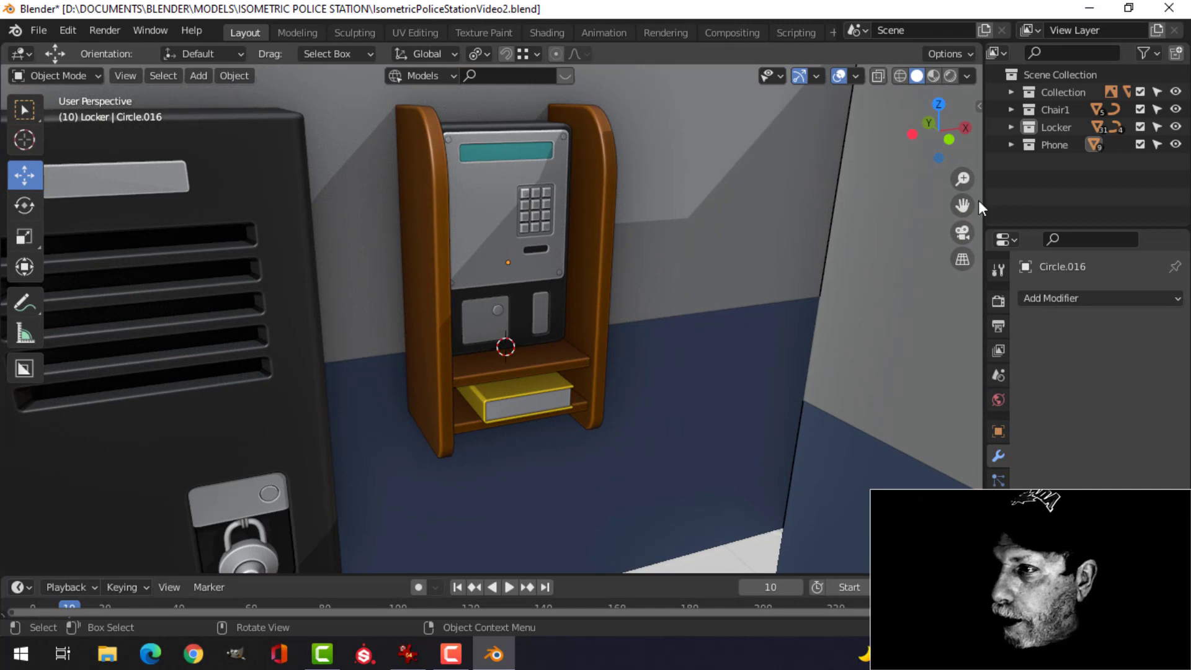
- Hide the Phone collection, move the two recess panels into it, and make the collection visible again
left_click(1175, 145)
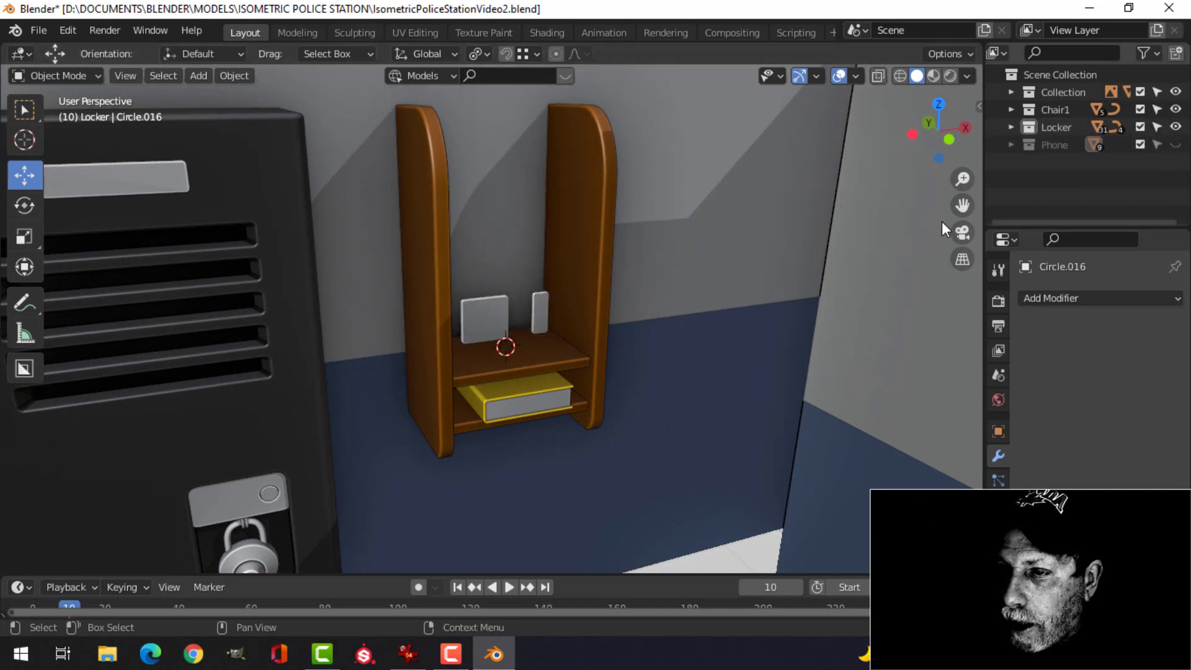
left_click(486, 319)
key("m")
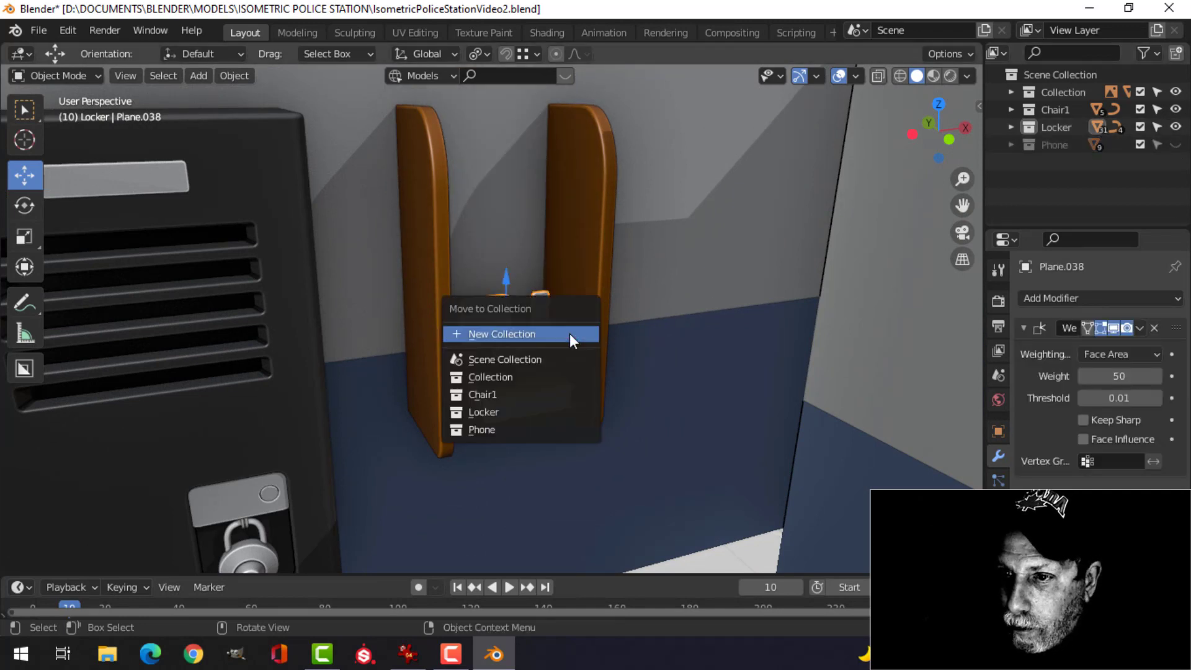
left_click(511, 429)
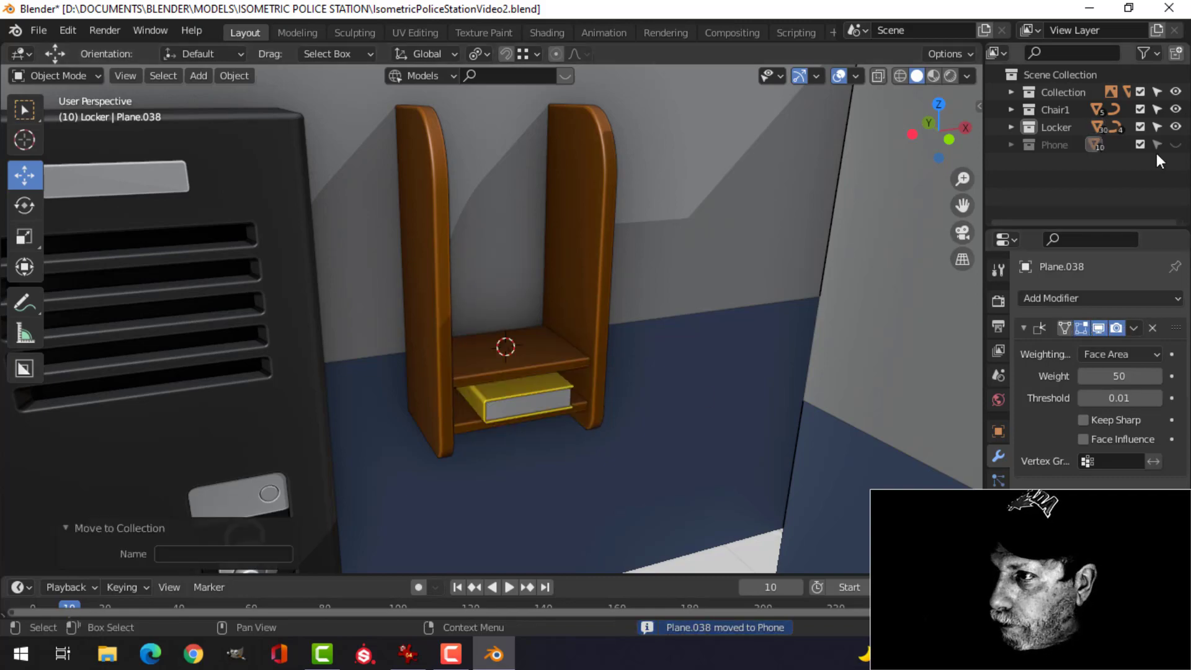
left_click(1175, 146)
scroll(642, 279, "down", 3)
middle_click_drag(642, 279, 608, 310)
scroll(608, 311, "up", 1)
middle_click_drag(524, 323, 542, 330)
scroll(542, 330, "up", 1)
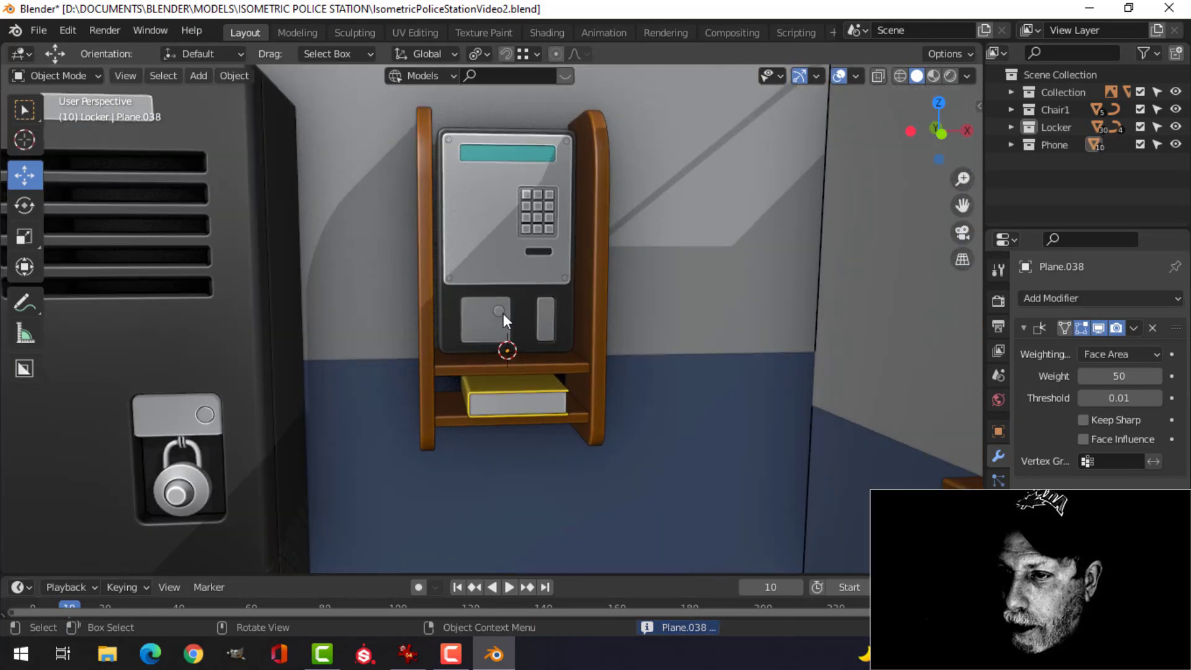
- Lower the disc along Z to the lower-right corner area of the wide panel
scroll(504, 314, "up", 3)
left_click(506, 307)
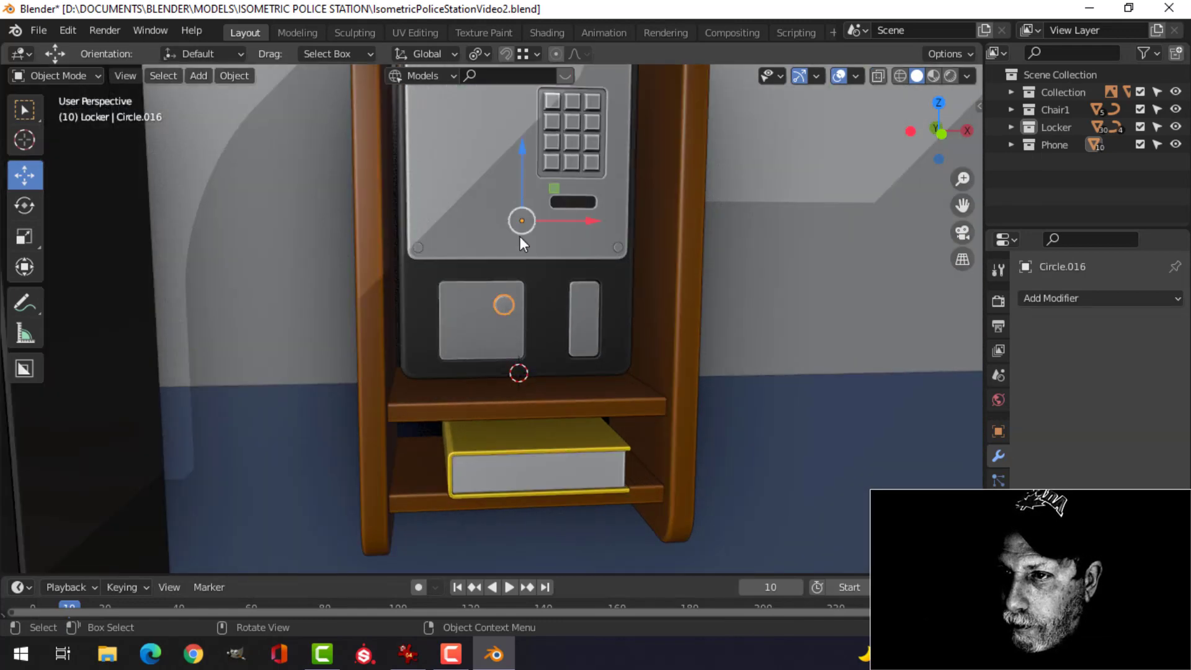
left_click_drag(520, 160, 522, 192)
scroll(587, 385, "down", 4)
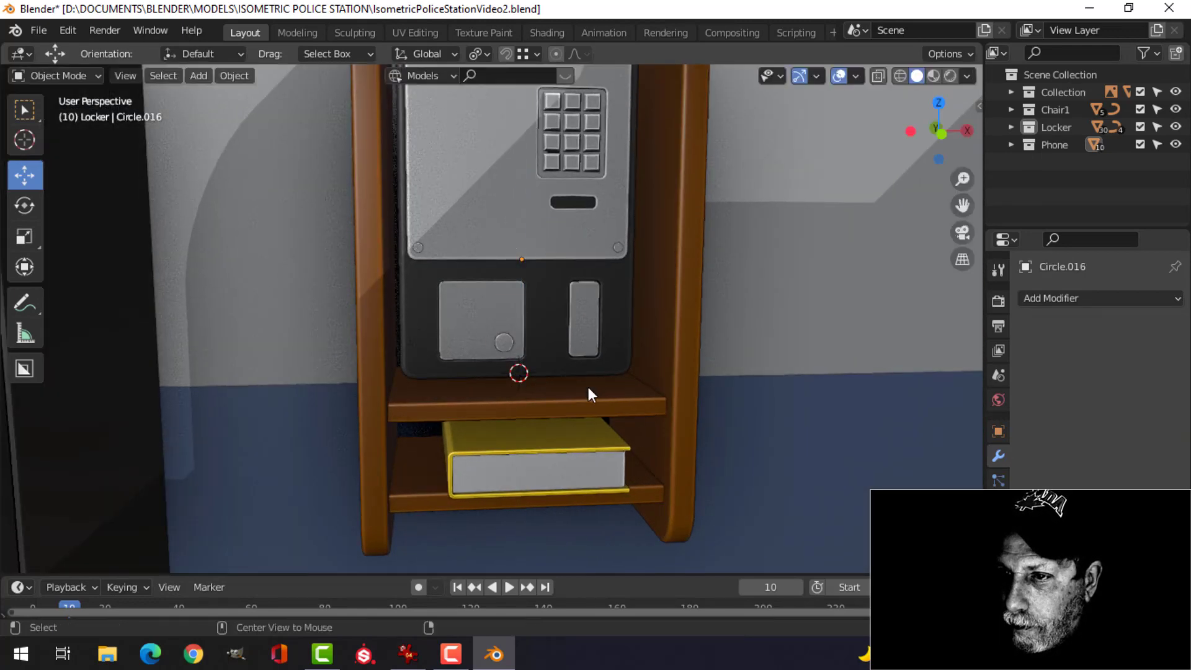
scroll(559, 373, "down", 5)
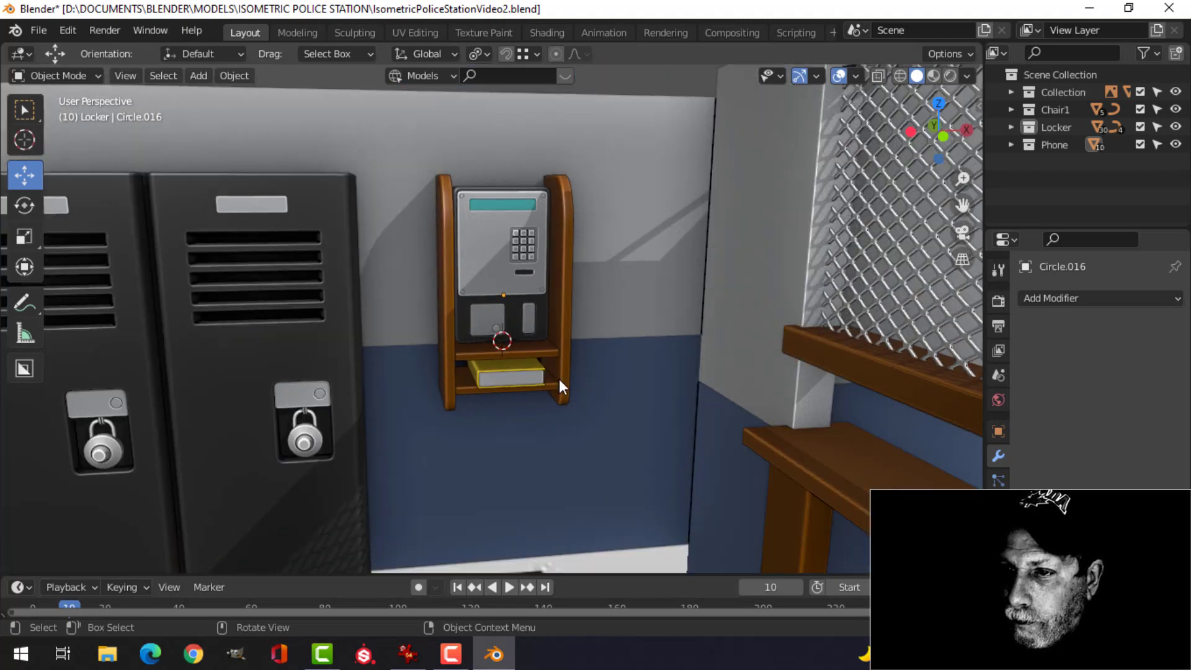
- Review the phone alongside the lockers and room, and save the project file
middle_click_drag(560, 379, 504, 332)
scroll(539, 365, "up", 3)
scroll(537, 363, "down", 2)
scroll(535, 368, "down", 5)
scroll(497, 395, "down", 3)
scroll(493, 371, "up", 4)
scroll(520, 412, "down", 4)
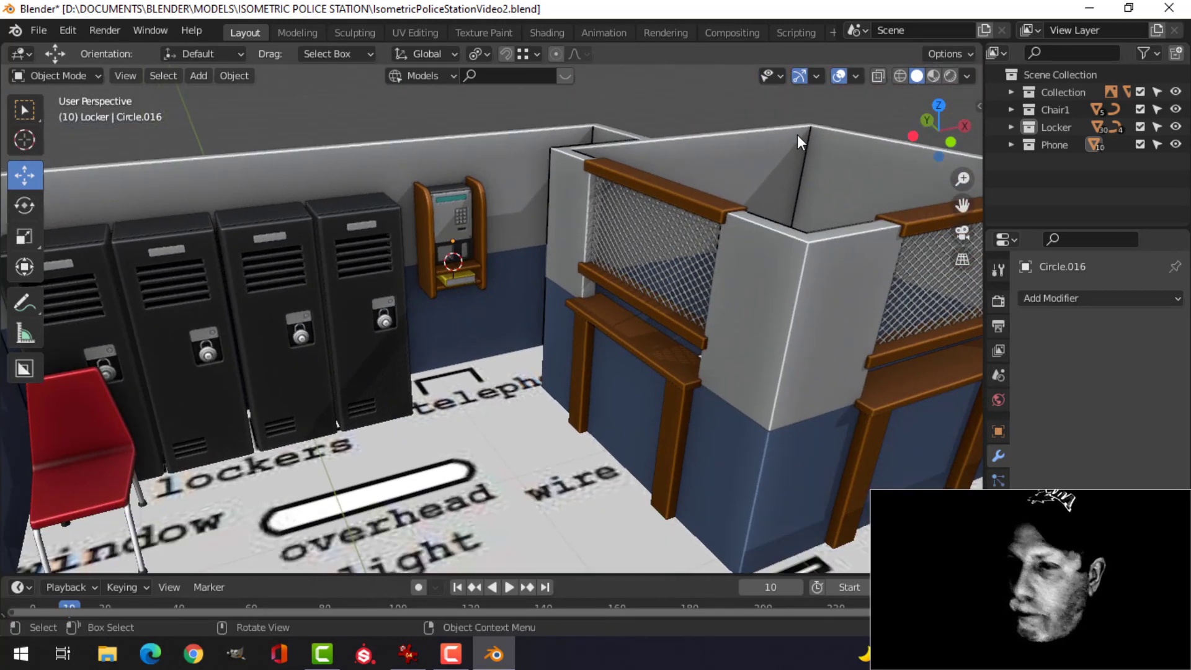
key("ctrl+s")
- Turn on the Face Orientation overlay for the viewport to check the phone's normals
left_click(856, 75)
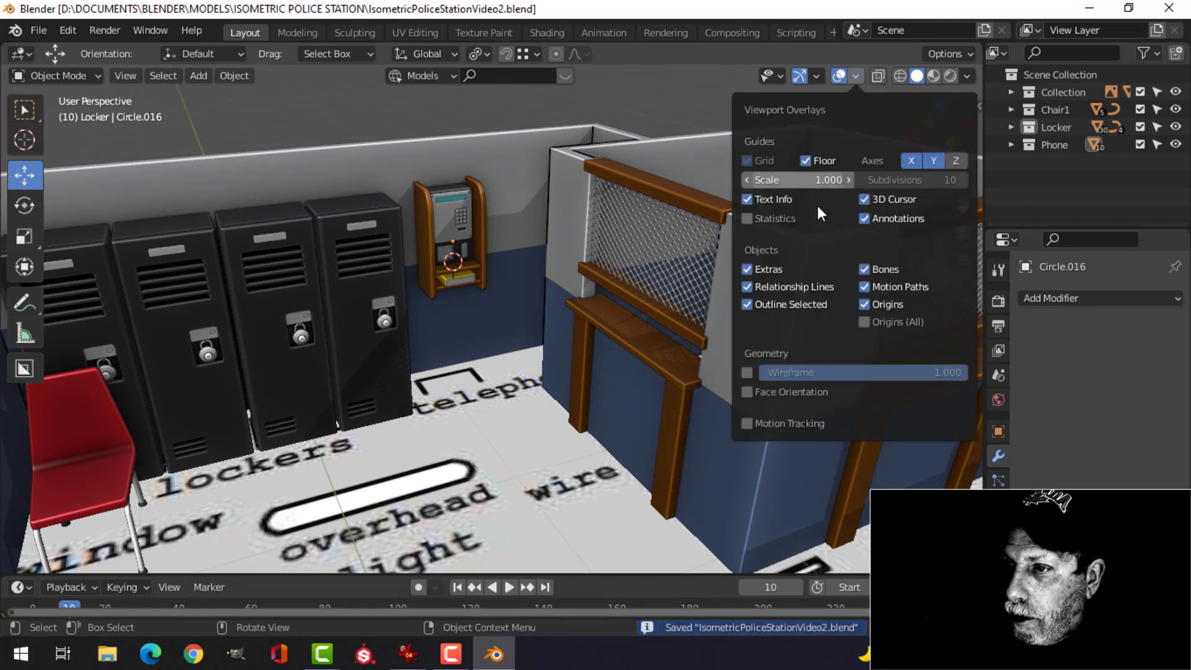
left_click(793, 394)
scroll(471, 279, "up", 4)
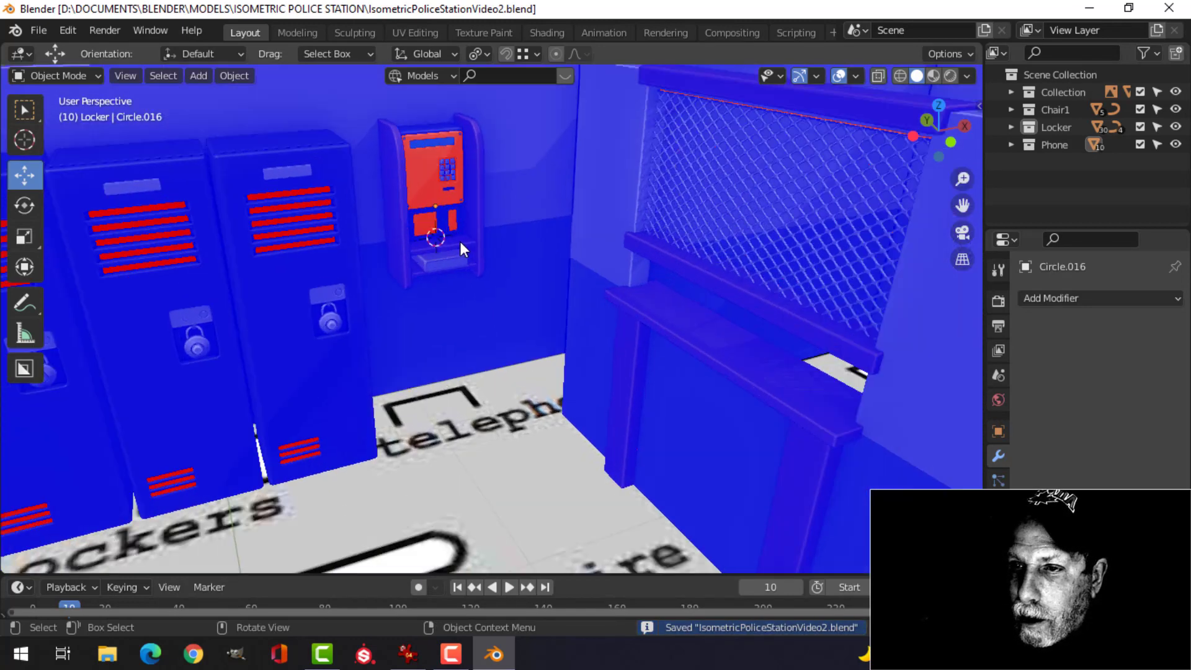
scroll(518, 363, "up", 5)
- Recalculate the phone front plate's normals to the outside, return to Object Mode, and save the file
left_click(482, 222)
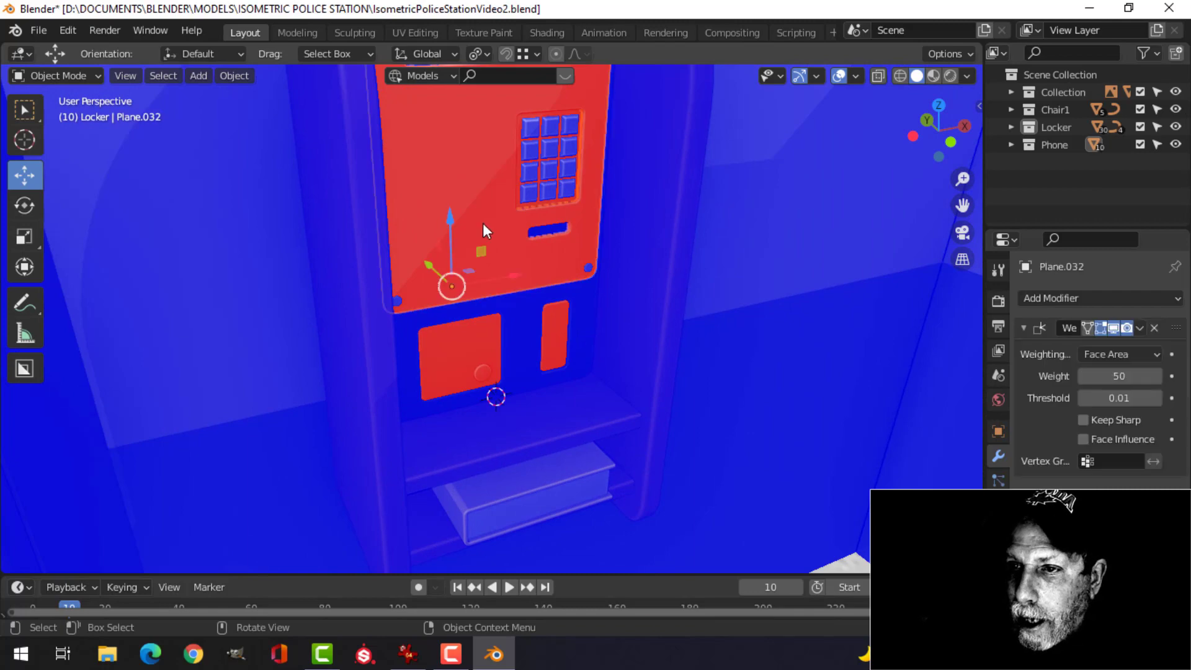
key("Tab")
key("a")
key("alt+n")
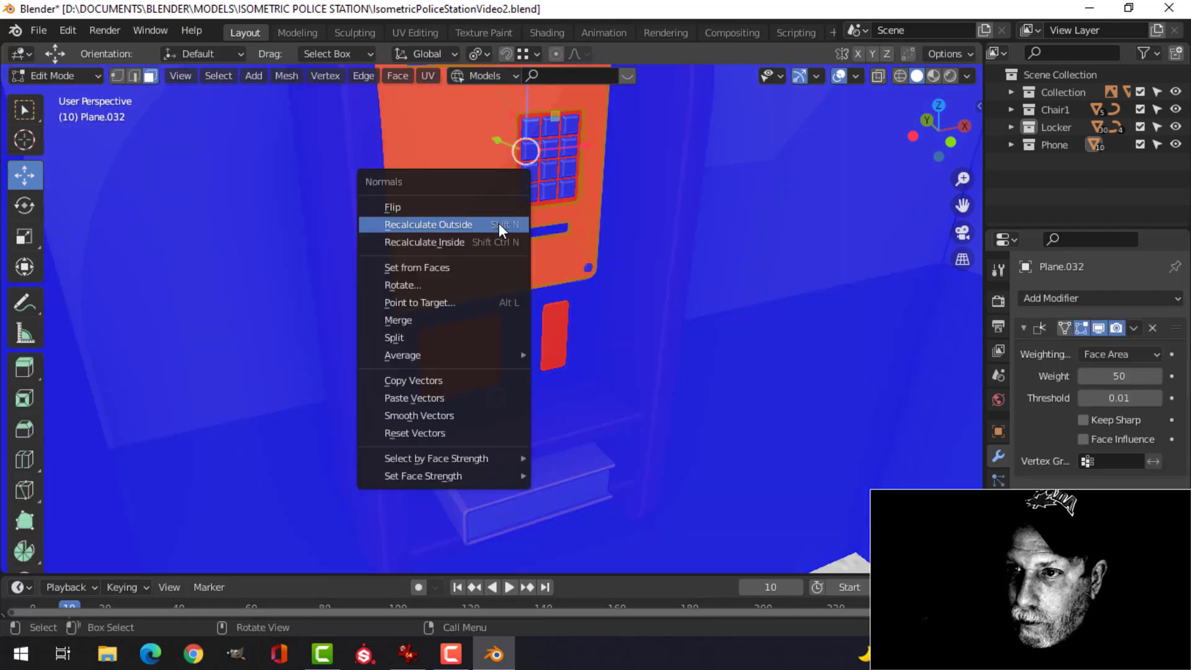
left_click(498, 224)
key("Tab")
key("alt+a")
middle_click_drag(554, 271, 508, 249)
scroll(501, 305, "up", 1)
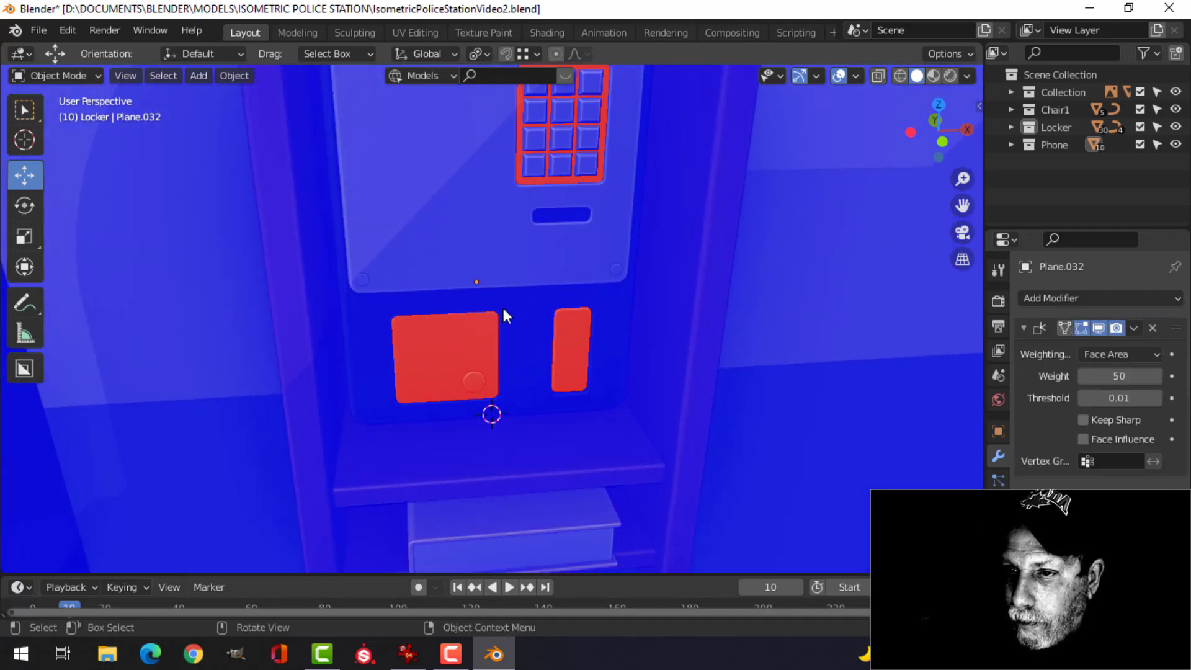
scroll(547, 317, "down", 4)
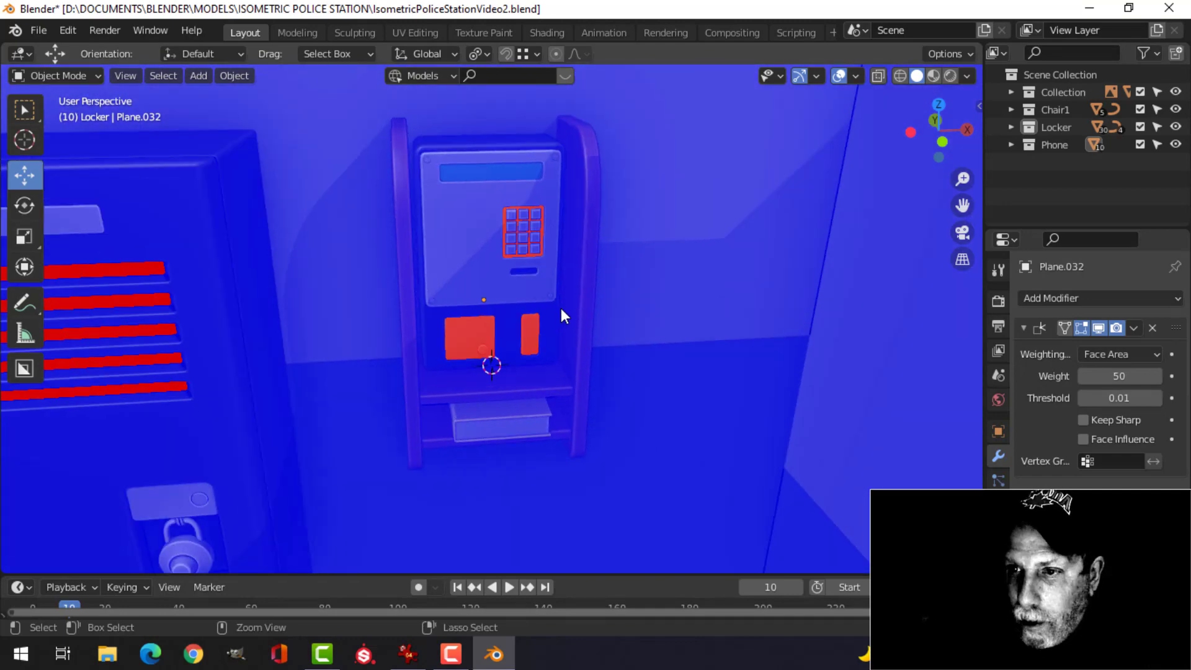
key("ctrl+s")
- Recalculate the normals to the outside for all scene objects together in Edit Mode, and return to Object Mode
scroll(587, 317, "down", 3)
key("Tab")
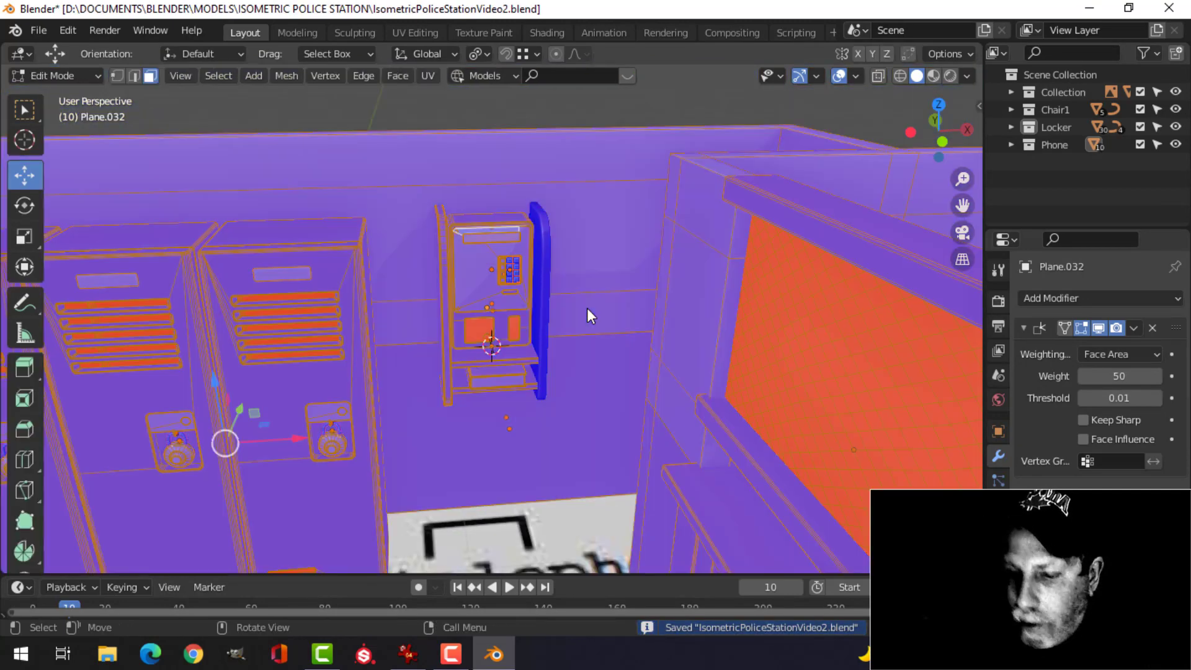
key("alt+n")
left_click(587, 307)
key("Tab")
scroll(596, 307, "down", 3)
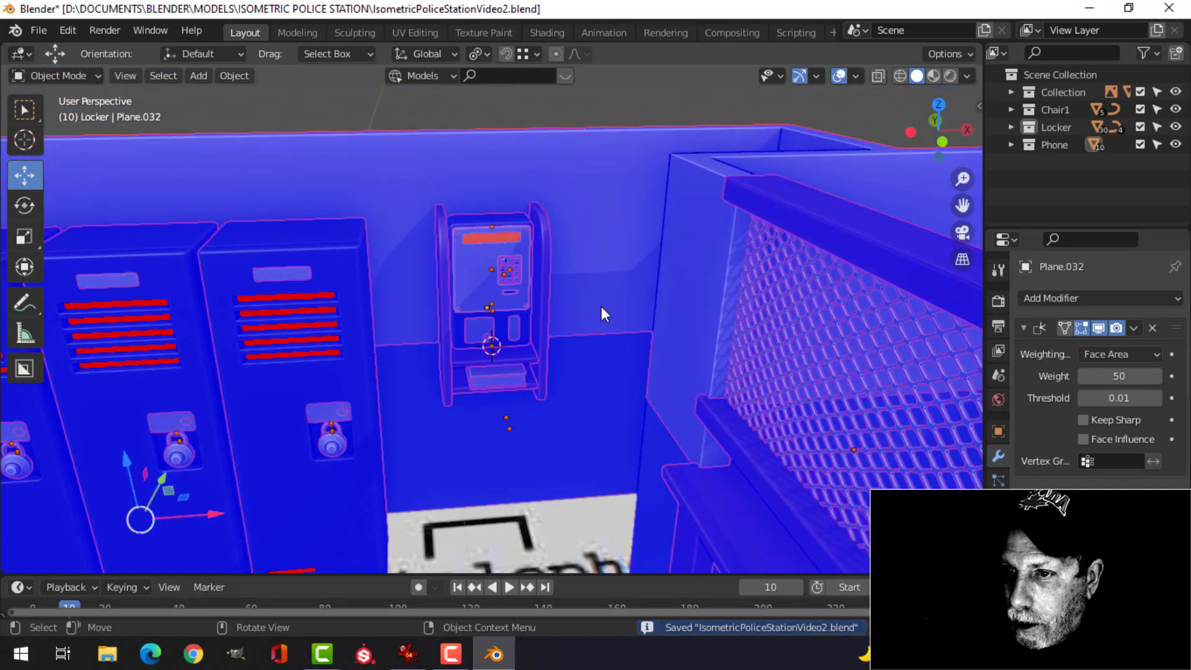
- Recalculate the normals of the phone's display screen to the outside and return to Object Mode
scroll(557, 324, "up", 2)
left_click(508, 217)
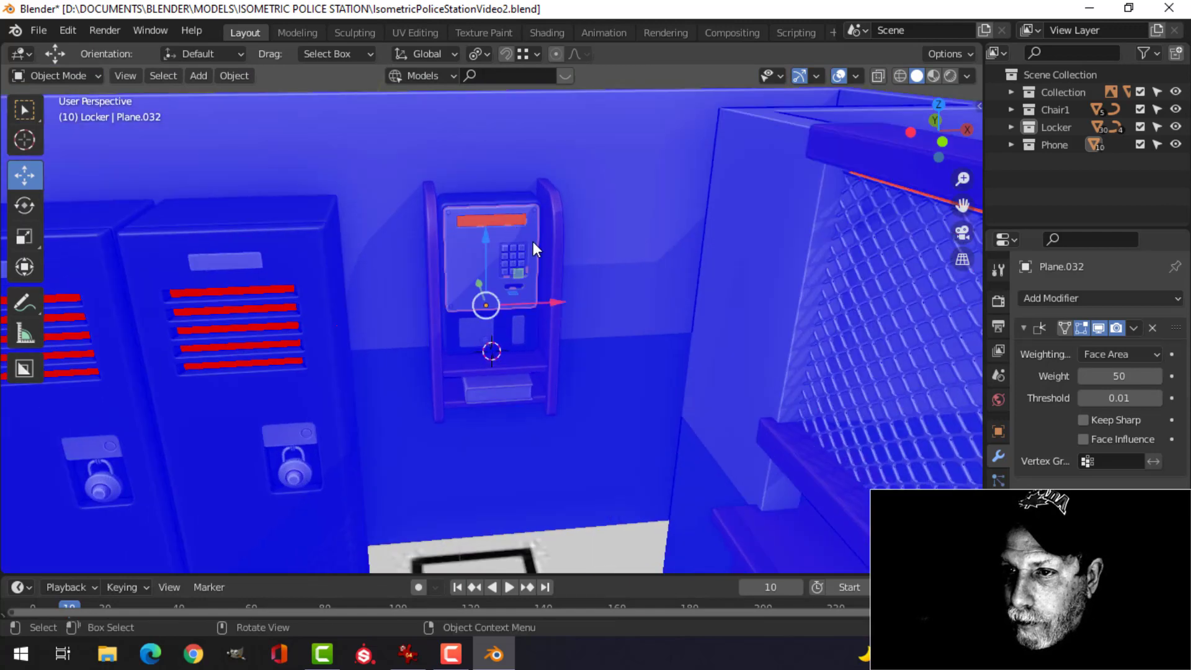
scroll(516, 330, "up", 3)
scroll(518, 332, "up", 3)
left_click(516, 271)
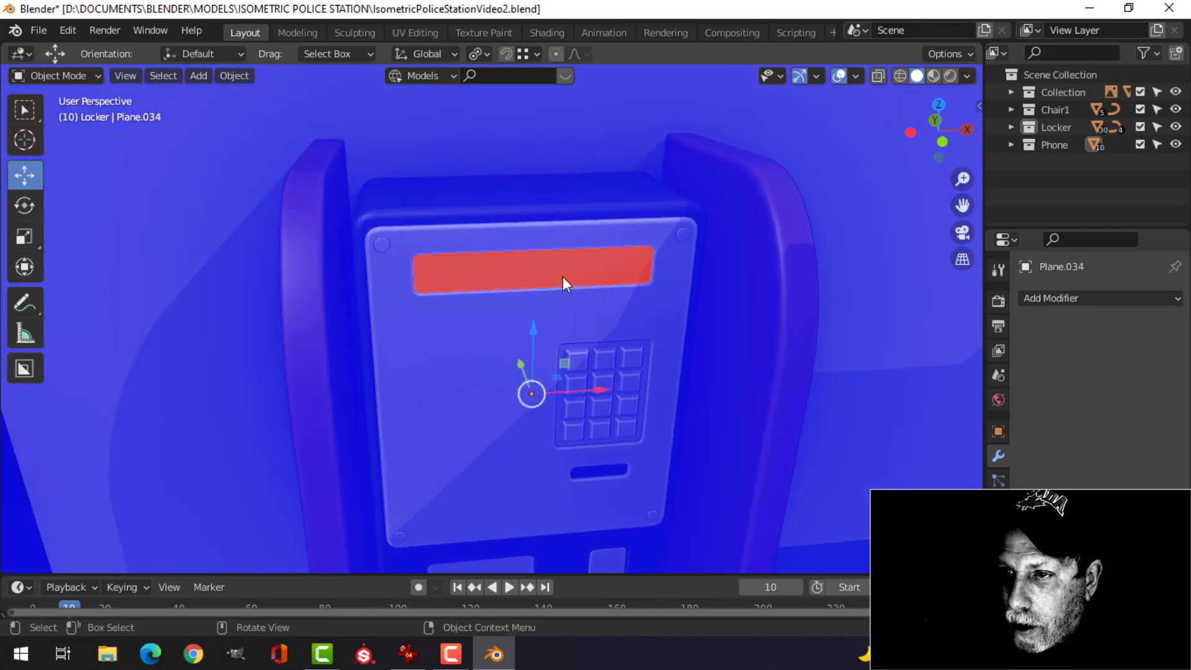
key("Tab")
key("alt+n")
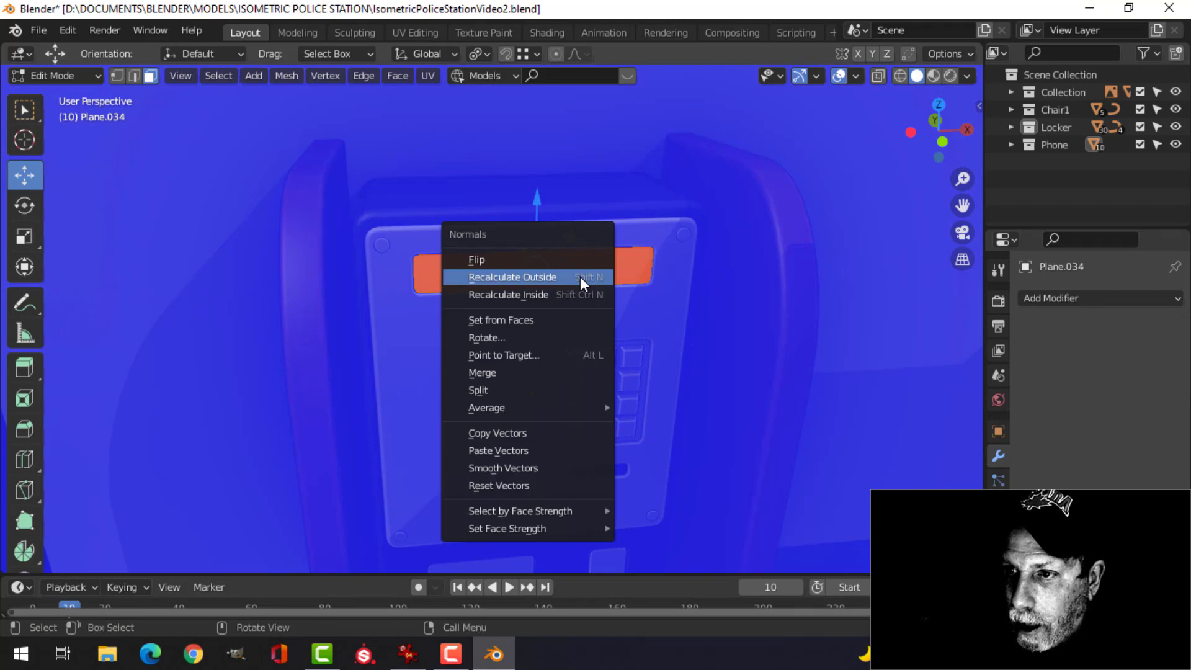
left_click(580, 276)
key("Tab")
scroll(593, 282, "down", 10)
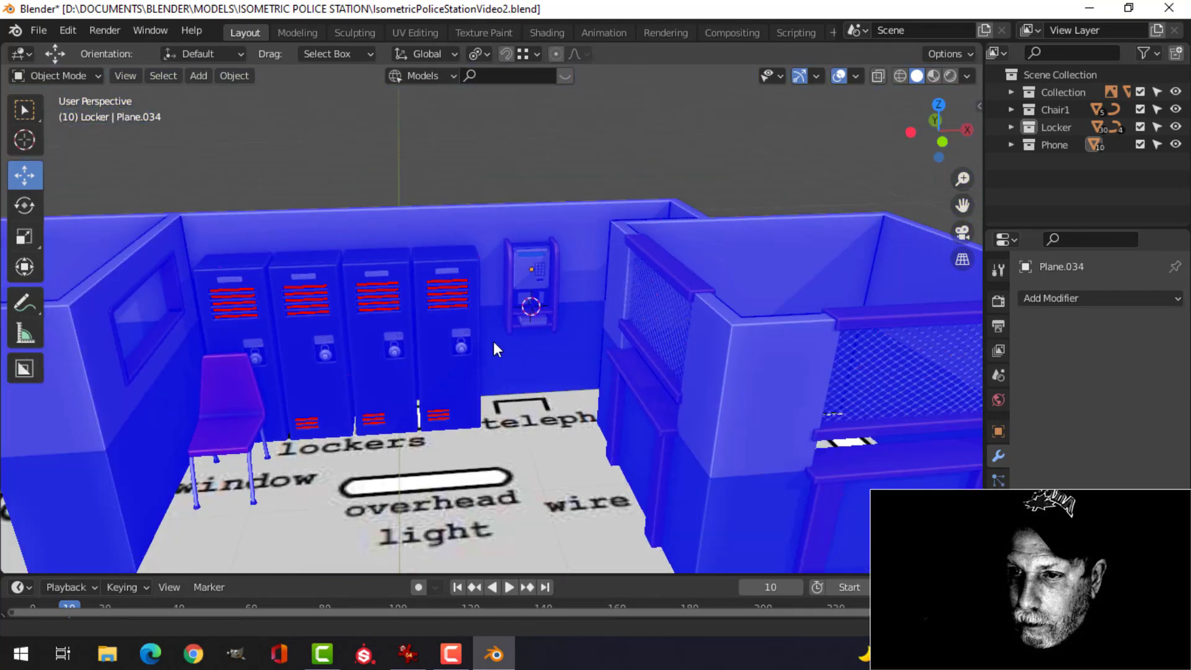
middle_click_drag(493, 341, 462, 297, "shift")
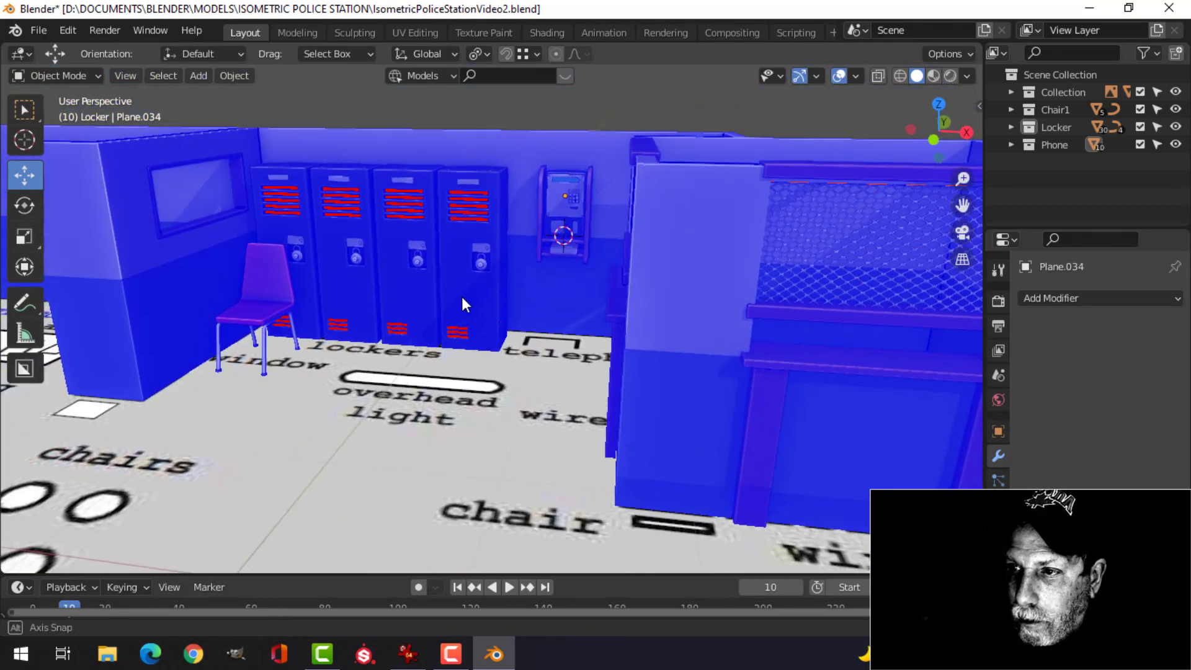
- Turn off the Face Orientation overlay so the viewport shows the normal material colours
left_click(856, 77)
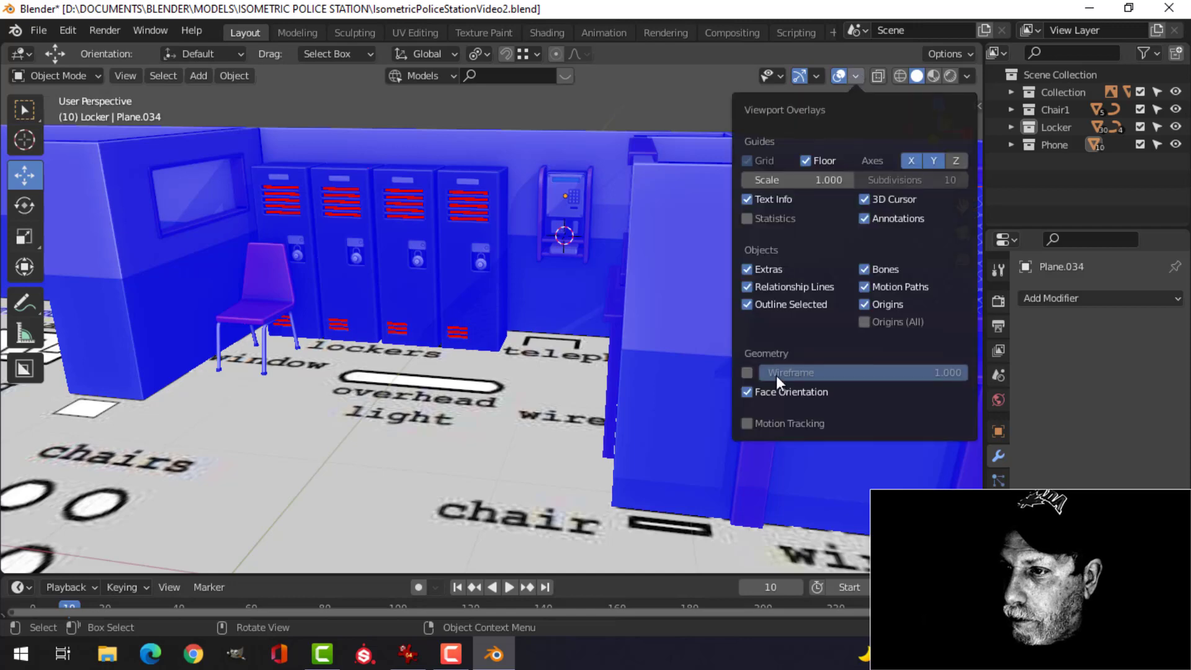
left_click(776, 391)
scroll(574, 288, "up", 4)
scroll(534, 339, "up", 3)
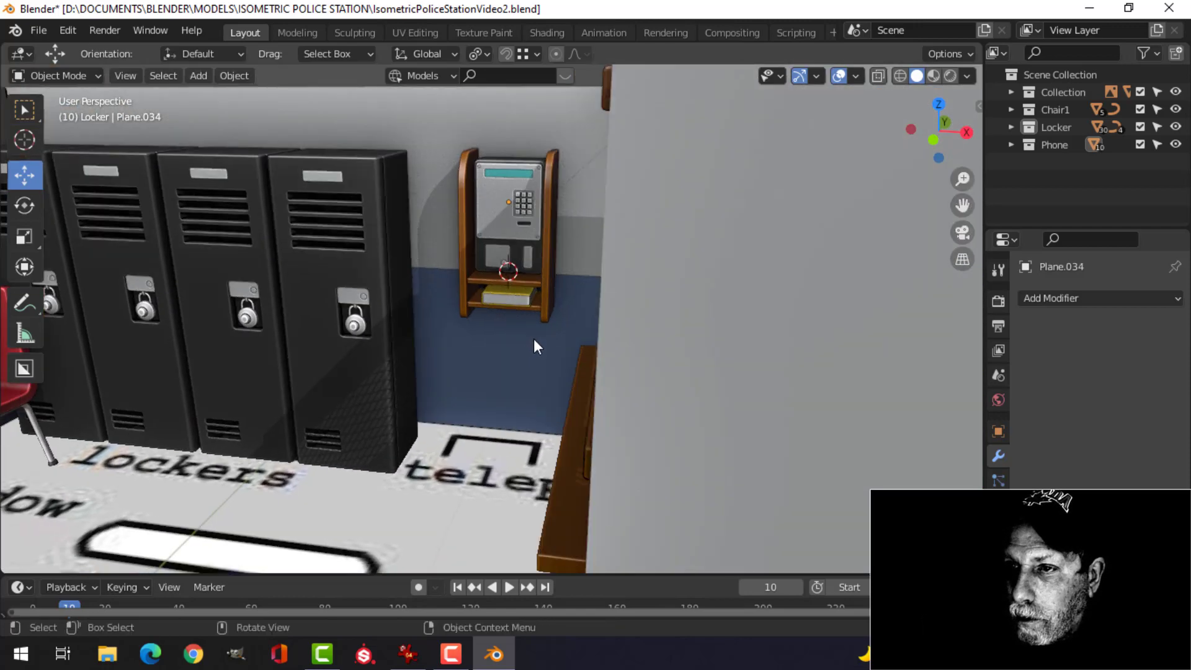
- Hide the viewport gizmos and all overlays to get a clean view of the room
middle_click_drag(533, 339, 621, 342)
left_click(799, 76)
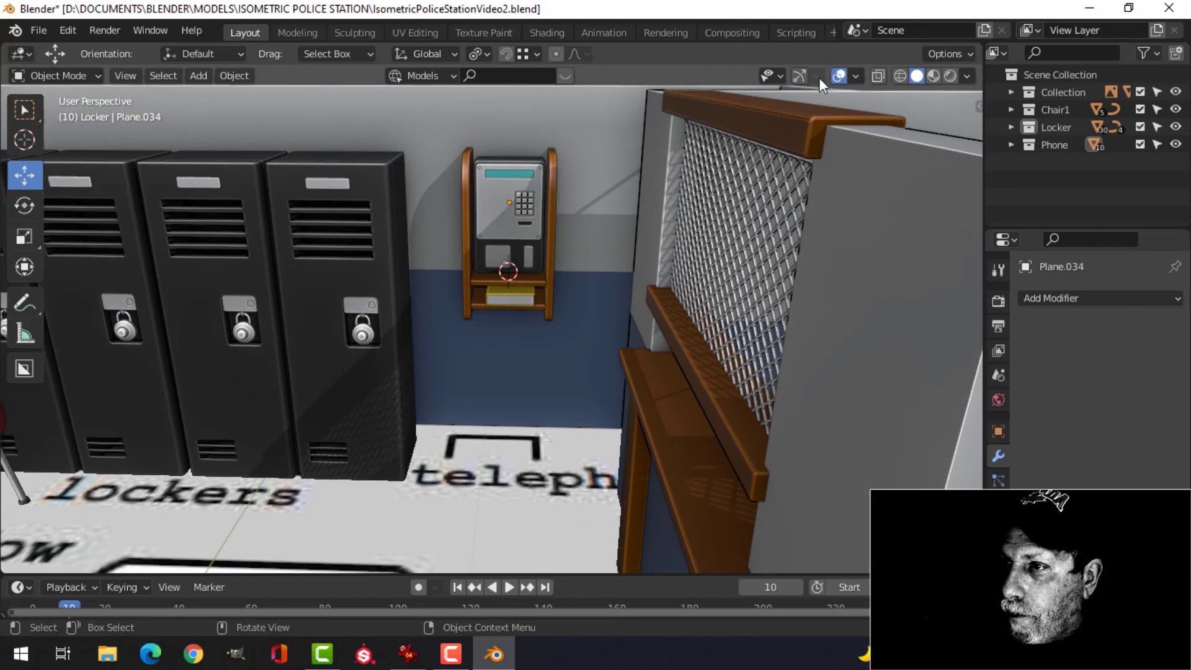
left_click(838, 76)
middle_click_drag(817, 97, 564, 382)
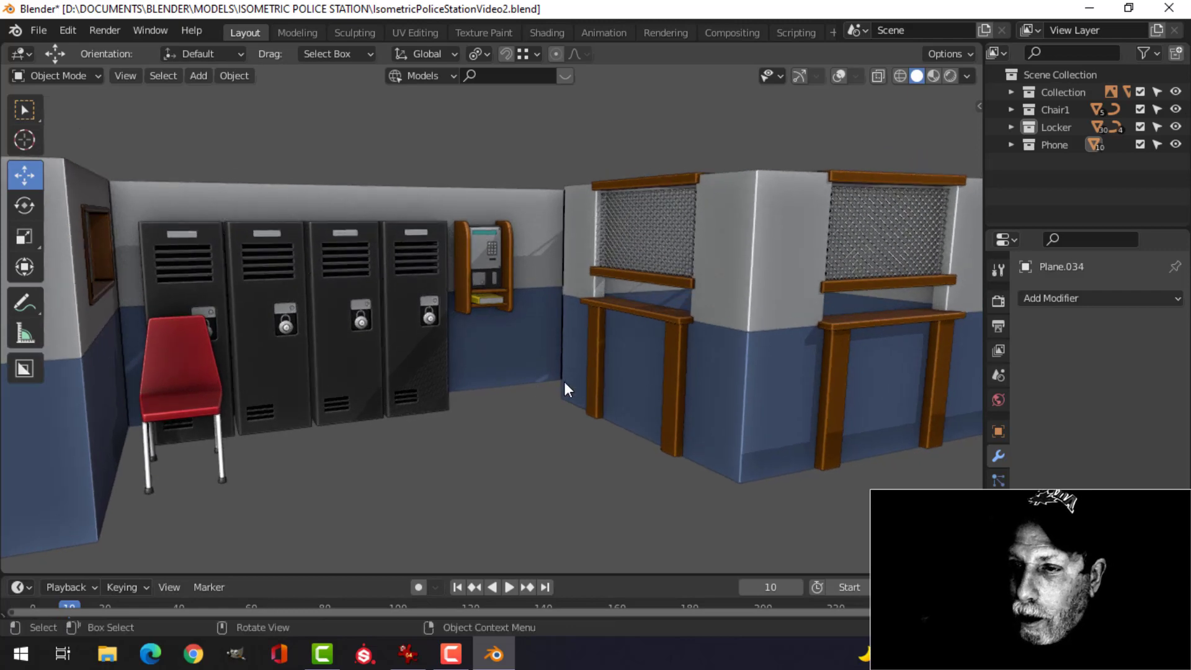
- Examine the finished wall phone beside the lockers and service windows, both close up and within the whole room
scroll(565, 383, "up", 5)
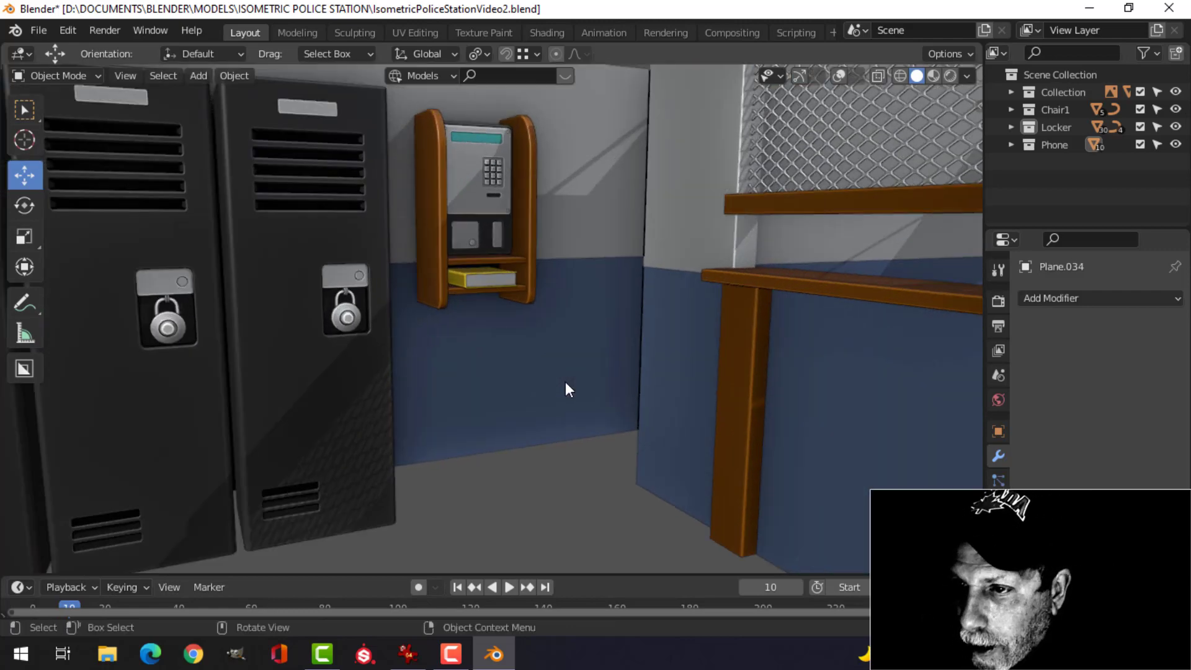
scroll(566, 383, "down", 5)
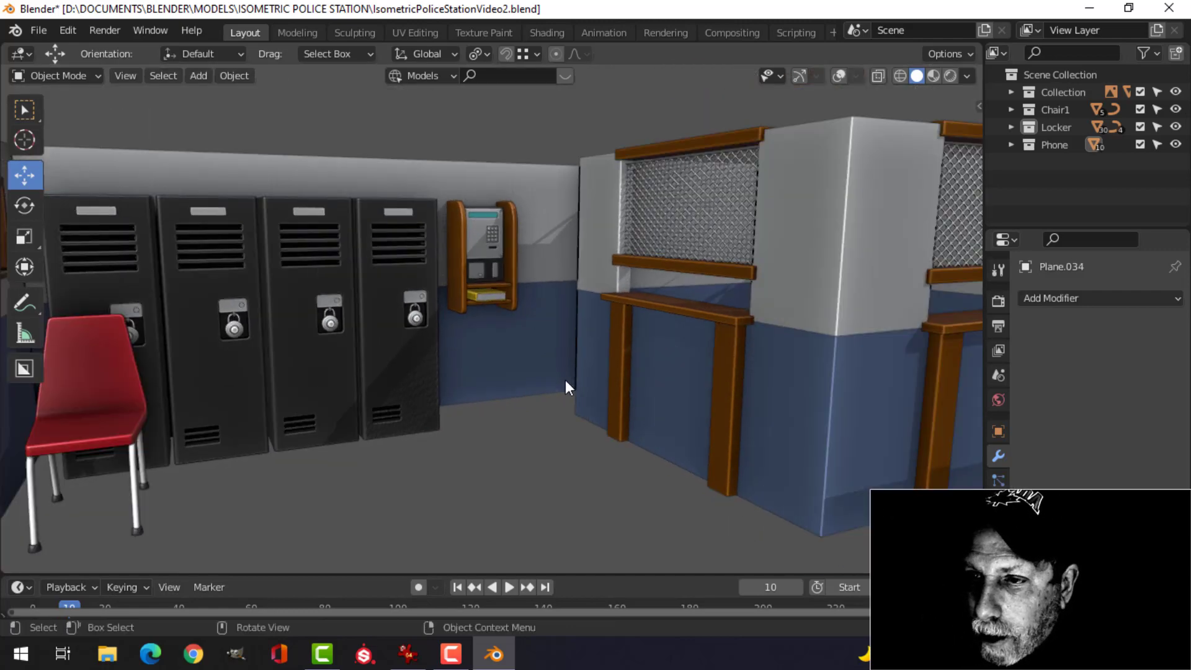
scroll(566, 380, "down", 2)
scroll(558, 366, "up", 3)
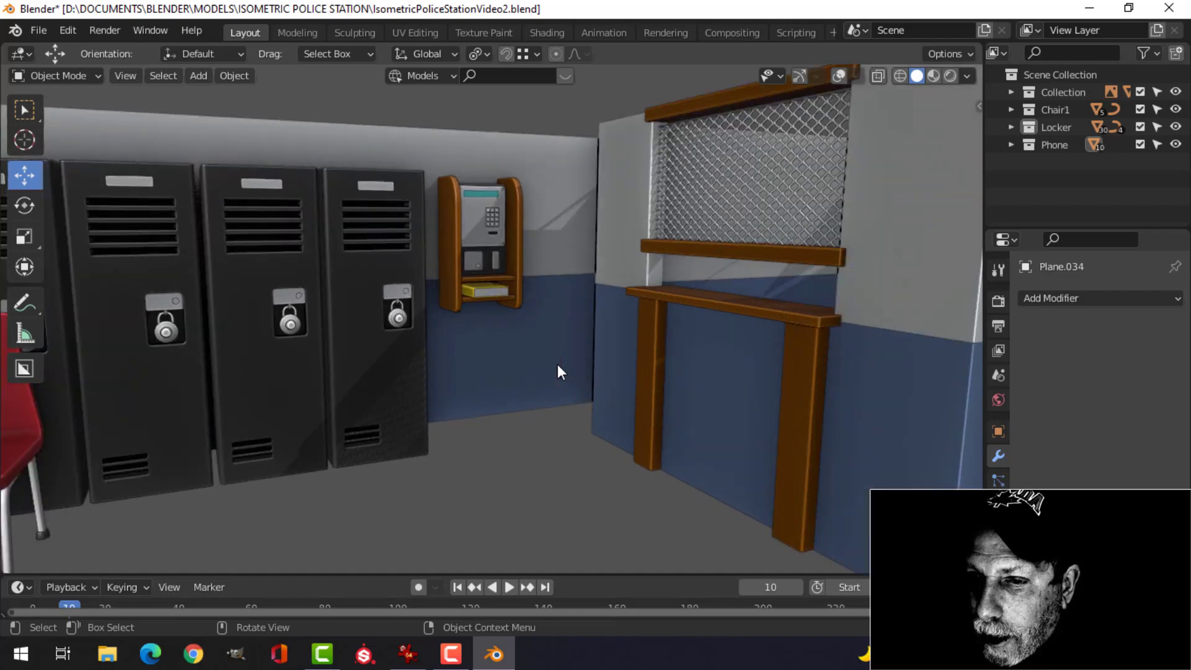
scroll(559, 365, "down", 1)
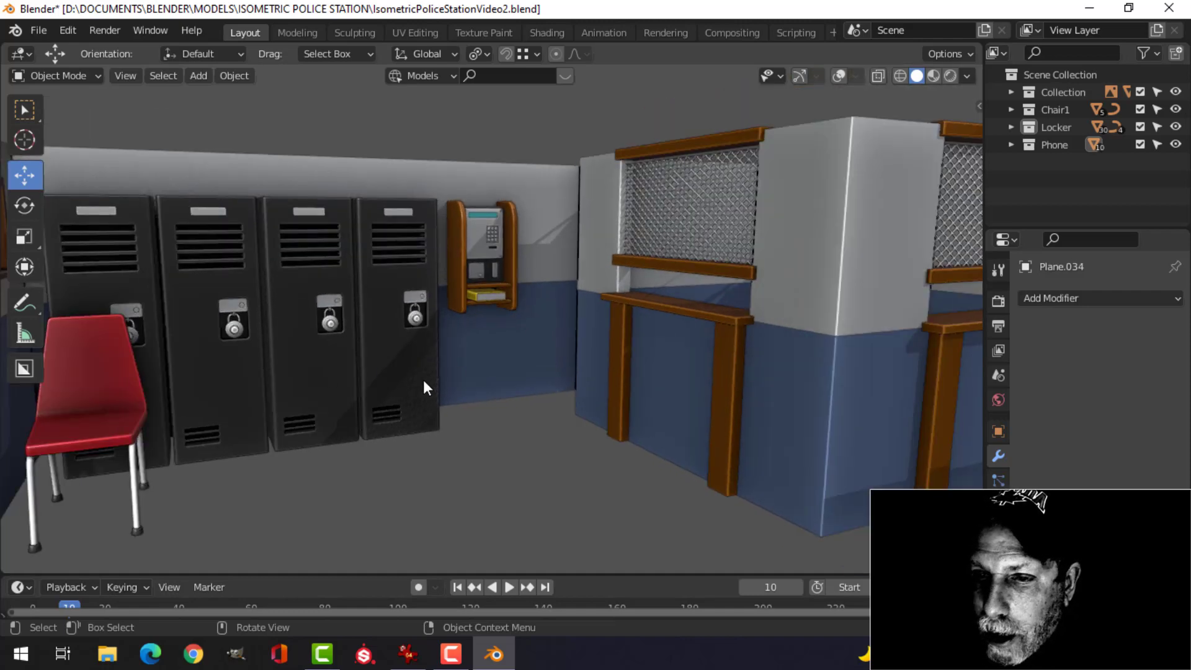
middle_click_drag(299, 390, 146, 400)
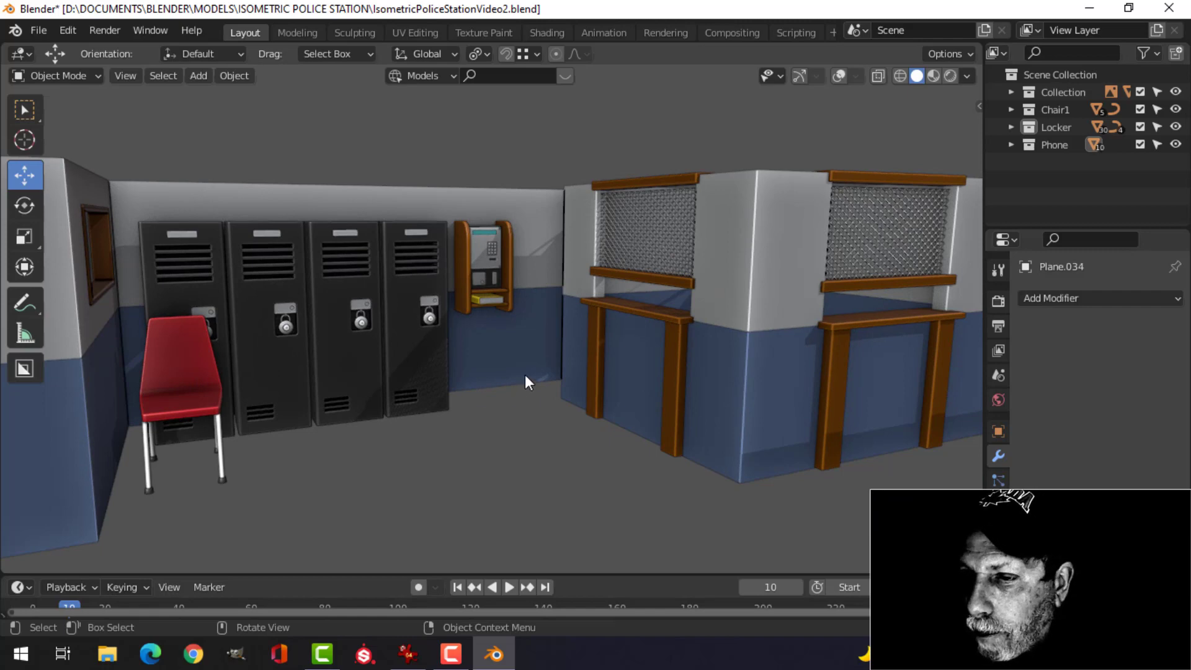
scroll(525, 375, "up", 1)
scroll(524, 375, "down", 2)
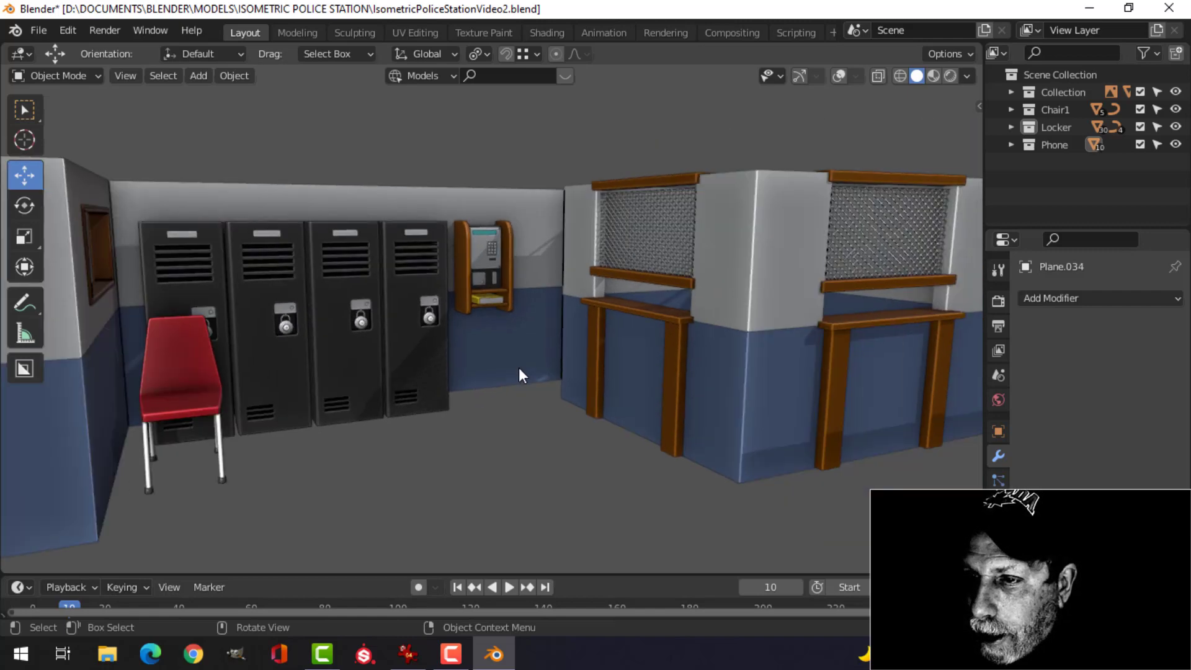
middle_click_drag(519, 373, 418, 373)
scroll(476, 372, "up", 1)
scroll(478, 373, "down", 1)
scroll(528, 312, "up", 3)
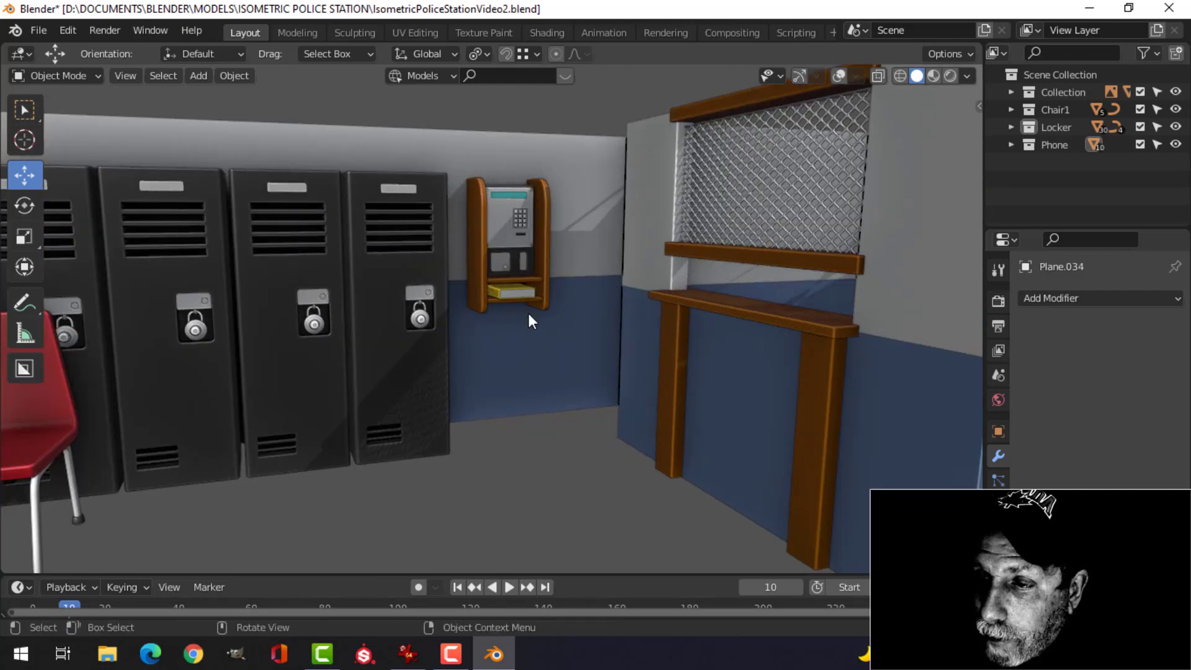
scroll(525, 314, "down", 2)
middle_click_drag(524, 314, 530, 353, "shift")
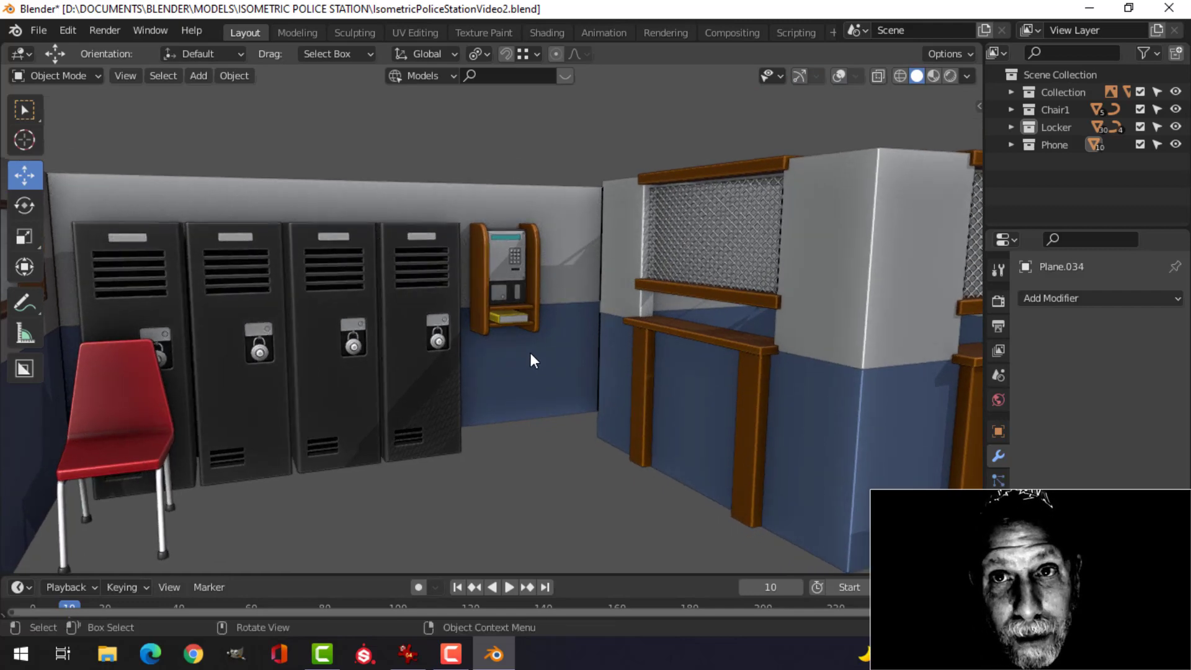